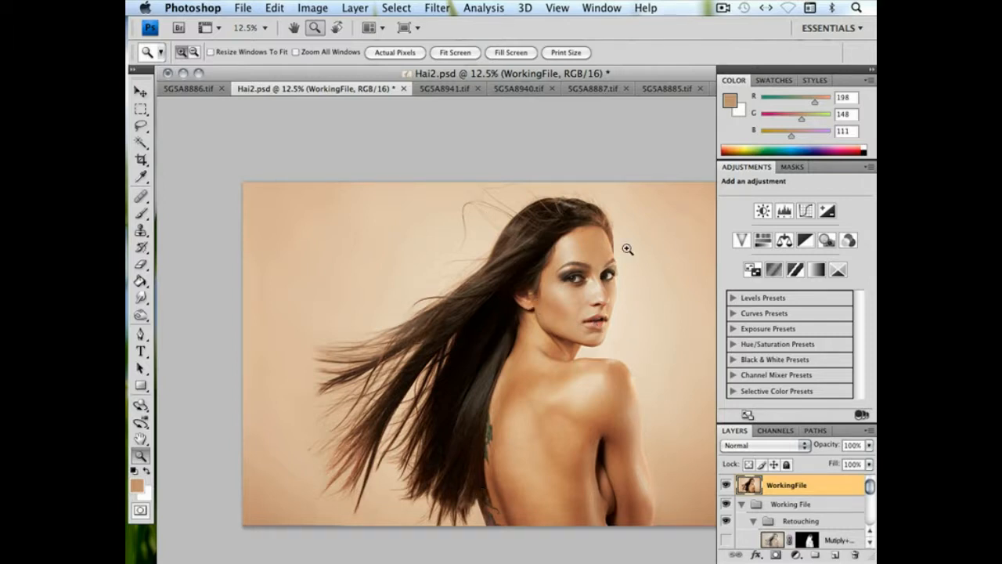
Hide the WorkingFile layer and compare the original shot beneath it in Hai2.psd with 5G5A8886.tif
{"action": "left_click", "coordinate": [726, 486]}
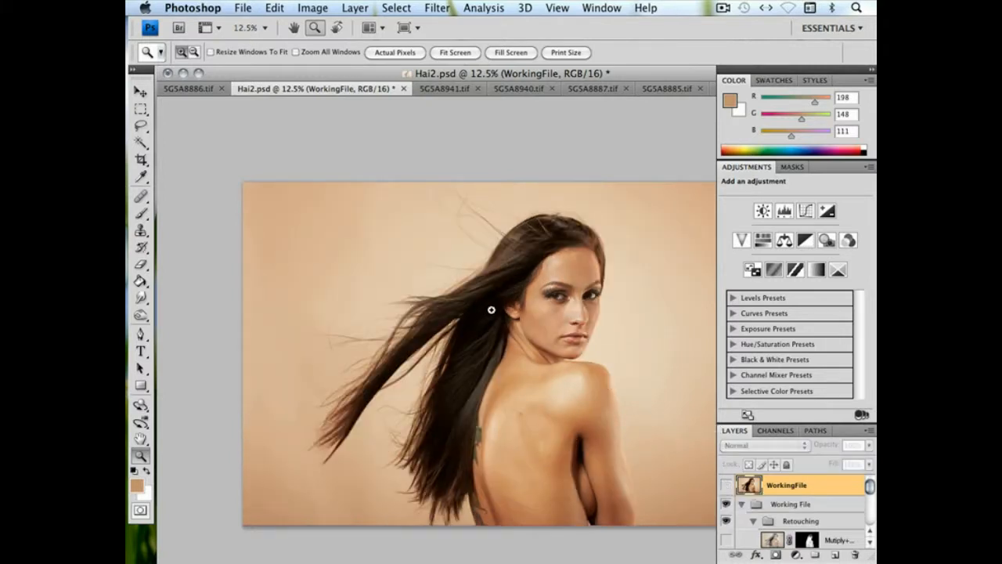
{"action": "key", "text": "Tab"}
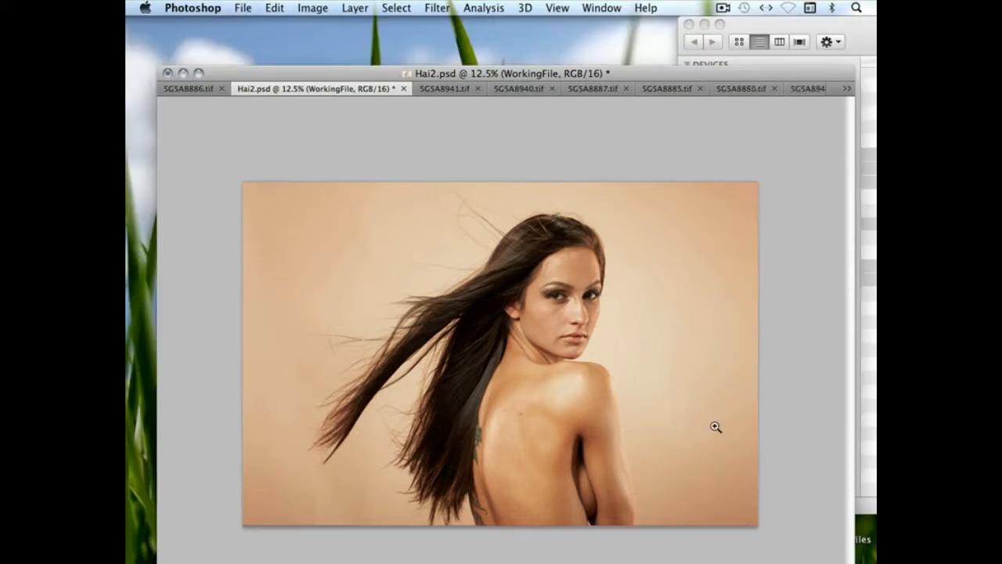
{"action": "left_click", "coordinate": [184, 90]}
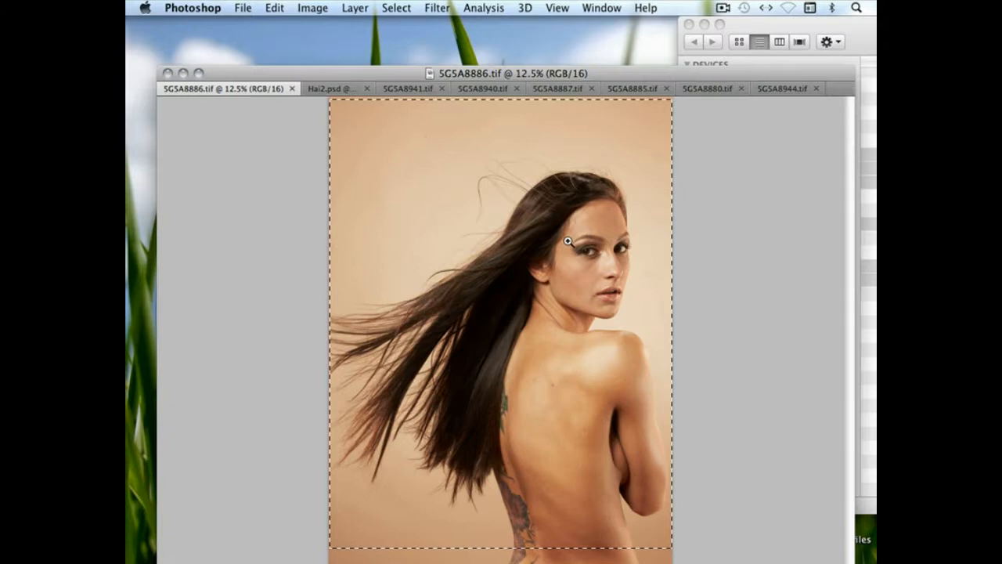
{"action": "left_click", "coordinate": [329, 90]}
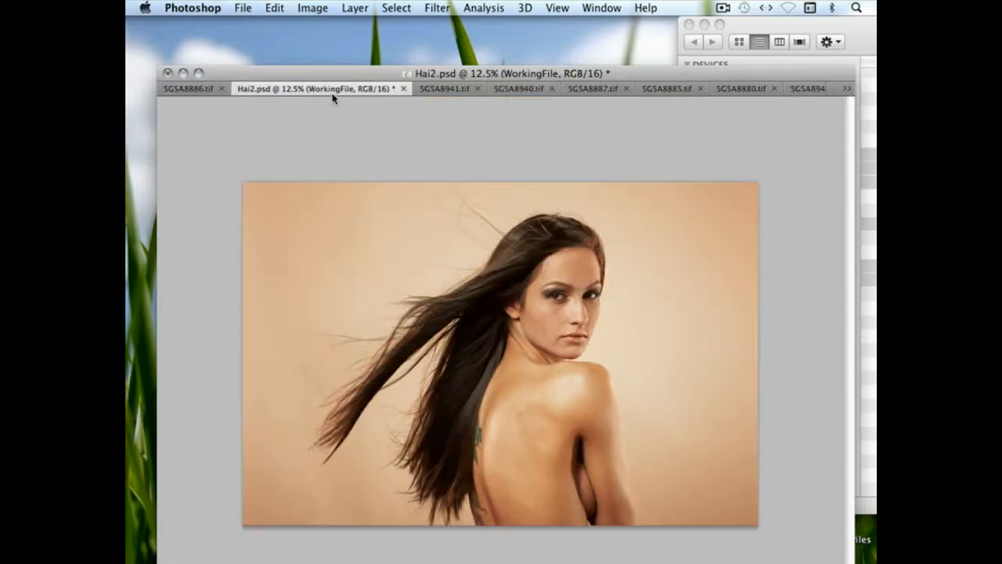
{"action": "key", "text": "Tab"}
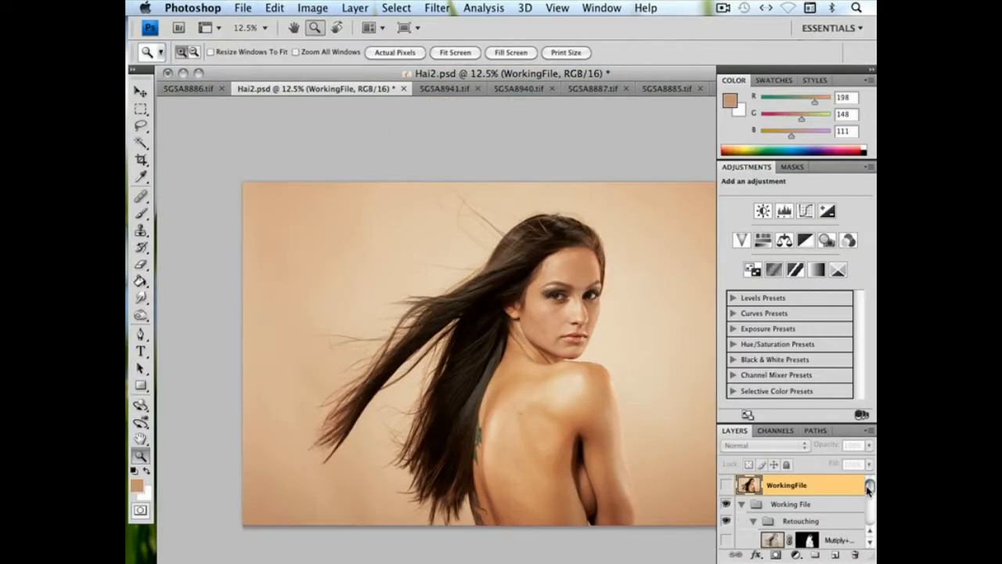
Show Layer 1 above the background and select its layer mask
{"action": "left_click_drag", "start_coordinate": [867, 488], "coordinate": [869, 517]}
{"action": "left_click", "coordinate": [727, 517]}
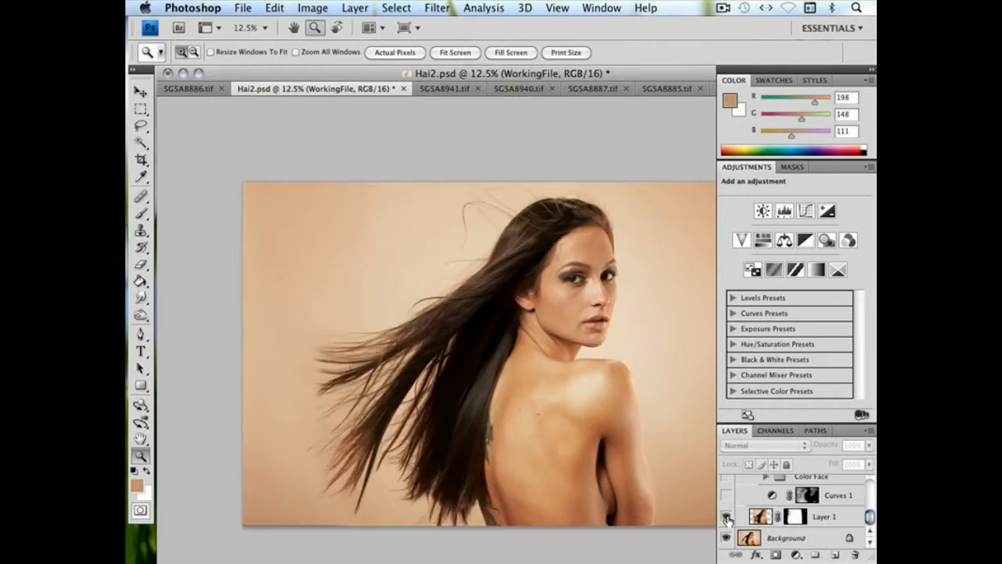
{"action": "left_click", "coordinate": [795, 519], "text": "alt"}
{"action": "left_click", "coordinate": [795, 519], "text": "alt"}
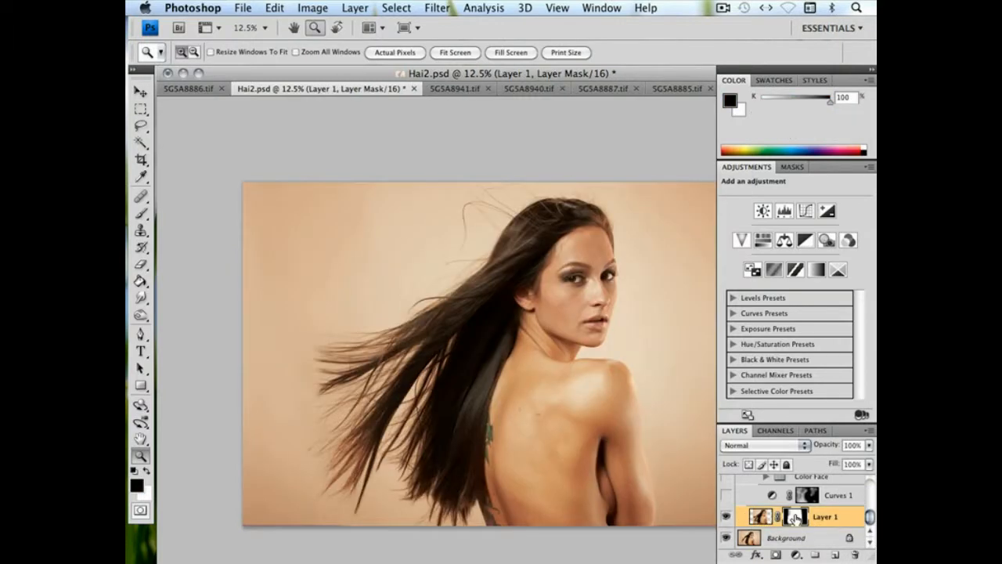
Show the Curves 1 adjustment and the Color Face group, checking the image with the group on and off
{"action": "left_click", "coordinate": [727, 499]}
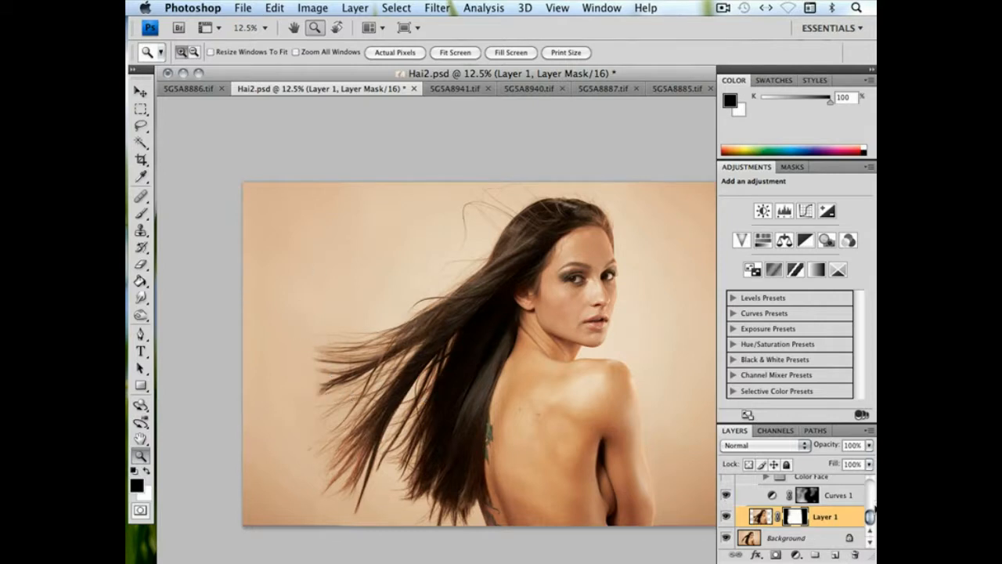
{"action": "left_click_drag", "start_coordinate": [871, 517], "coordinate": [870, 512]}
{"action": "left_click", "coordinate": [727, 504]}
{"action": "left_click", "coordinate": [727, 504]}
{"action": "left_click", "coordinate": [727, 504]}
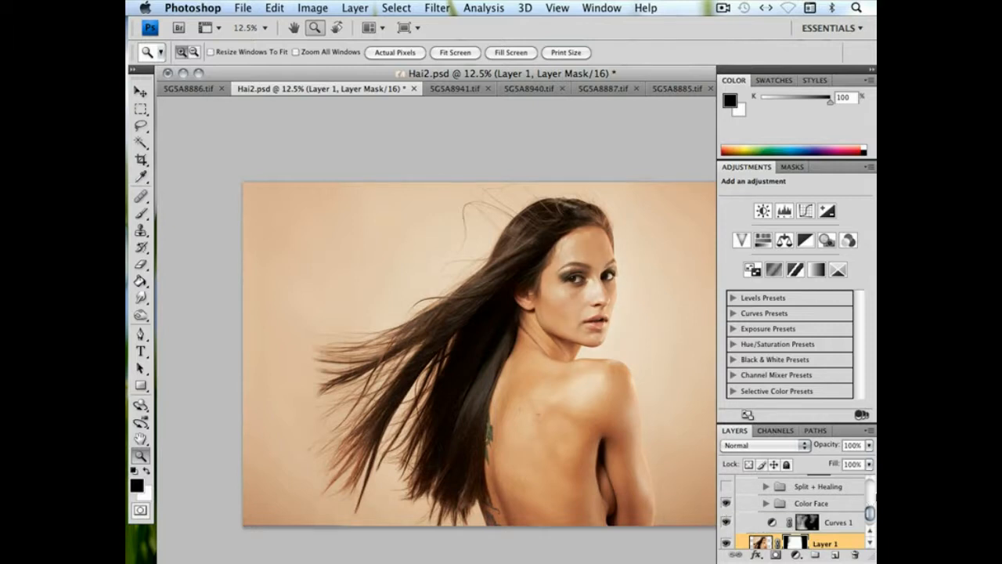
Show the Split + Healing group and compare the face up close with it on and off
{"action": "left_click_drag", "start_coordinate": [869, 518], "coordinate": [869, 509]}
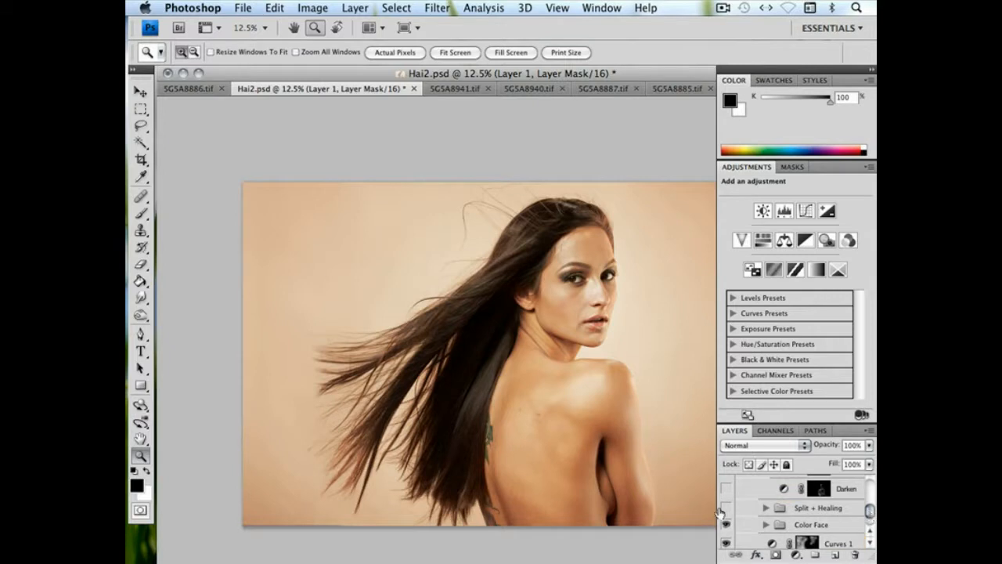
{"action": "left_click", "coordinate": [724, 507]}
{"action": "left_click_drag", "start_coordinate": [505, 221], "coordinate": [625, 379]}
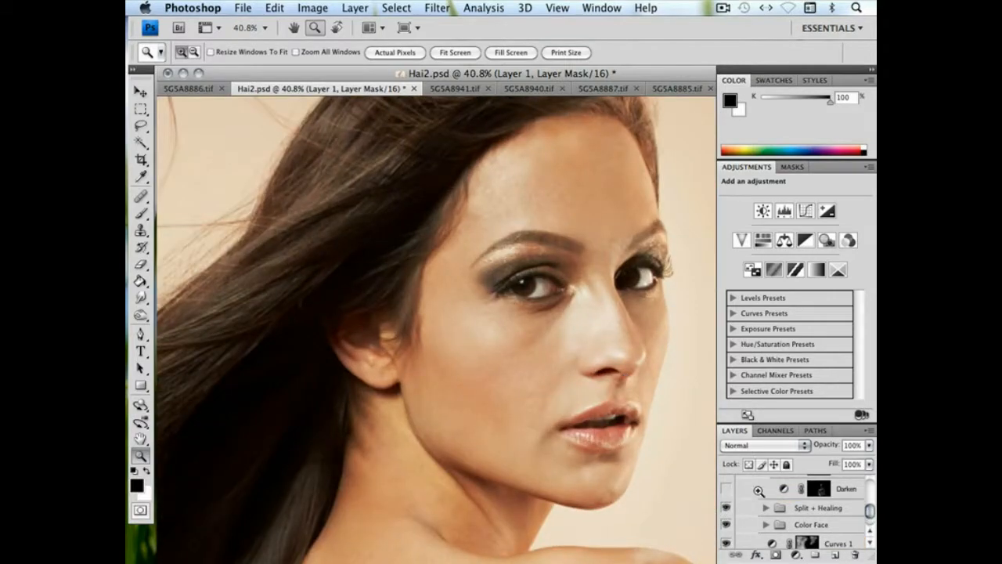
{"action": "left_click", "coordinate": [725, 510]}
{"action": "left_click", "coordinate": [725, 512]}
Show the D&B group with its lighten and darken curves, comparing the face with the group on and off
{"action": "left_click_drag", "start_coordinate": [867, 512], "coordinate": [870, 504]}
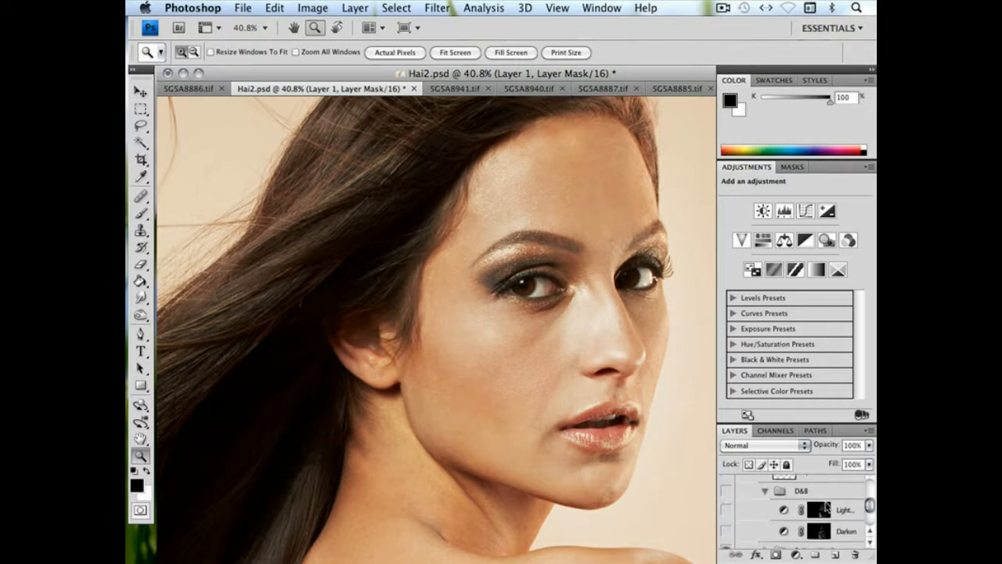
{"action": "left_click", "coordinate": [725, 511]}
{"action": "left_click", "coordinate": [725, 531]}
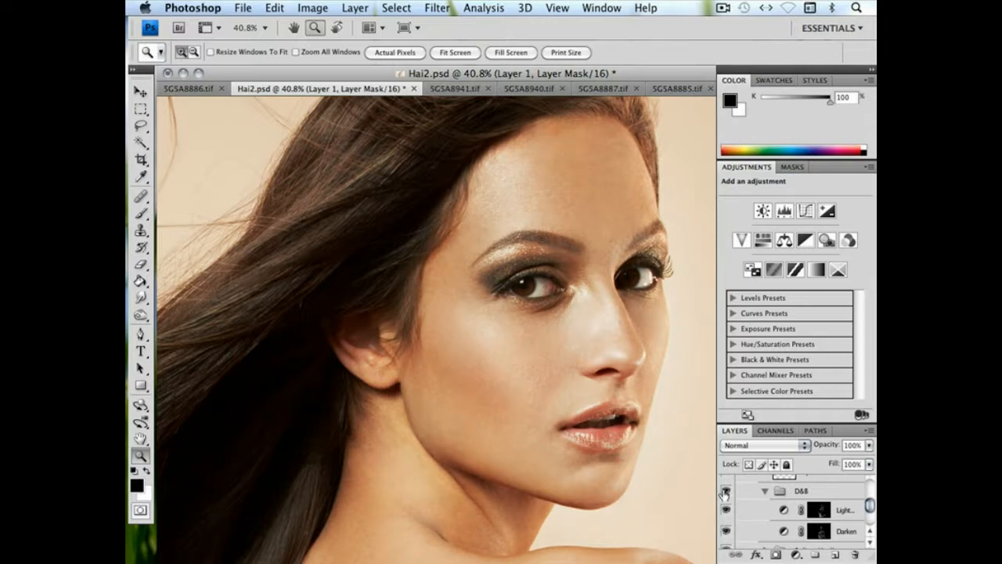
{"action": "left_click", "coordinate": [725, 492]}
{"action": "left_click", "coordinate": [725, 492]}
Compare the woman's whole figure with the D&B group switched off and on
{"action": "key", "text": "super+minus"}
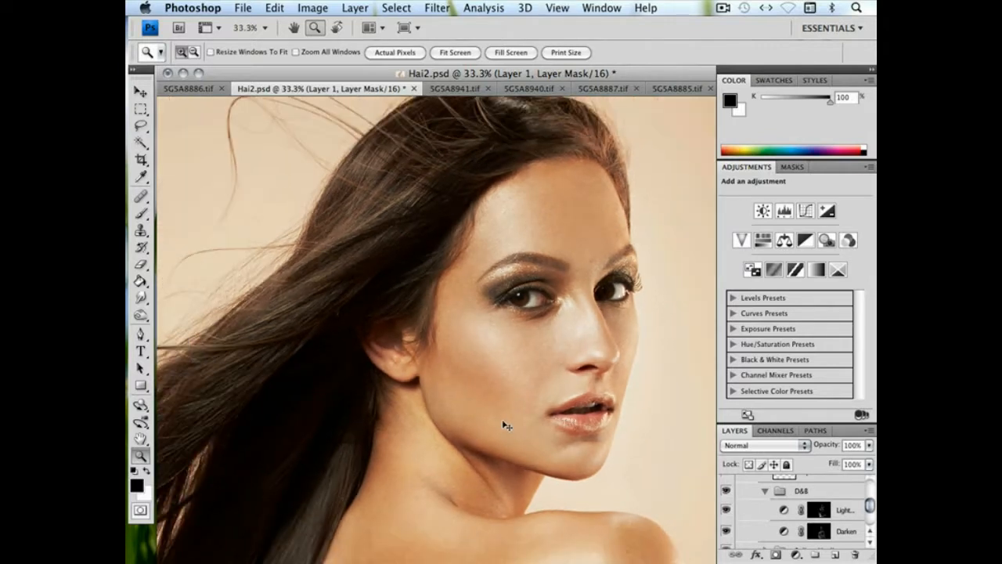
{"action": "key", "text": "super+minus"}
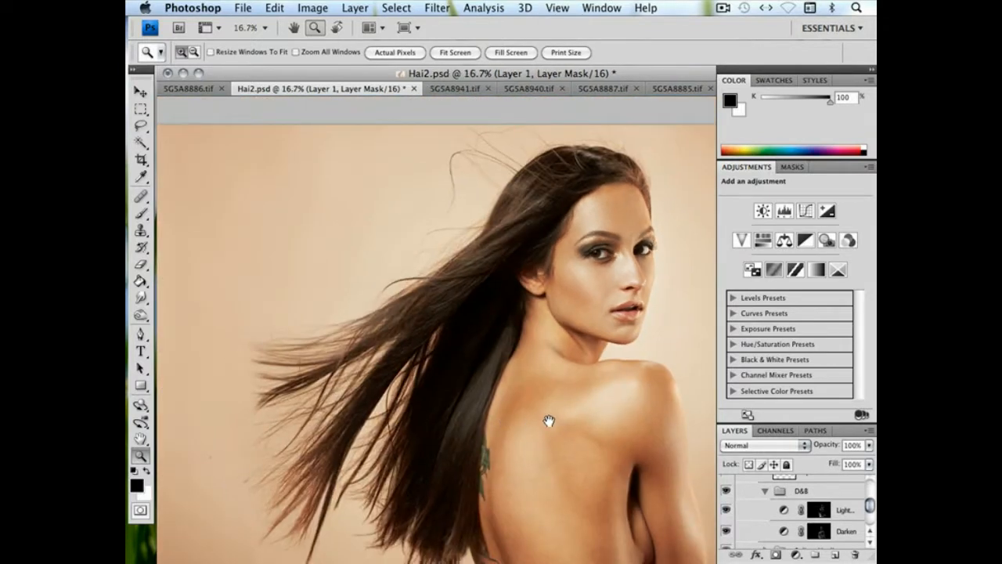
{"action": "left_click", "coordinate": [726, 491]}
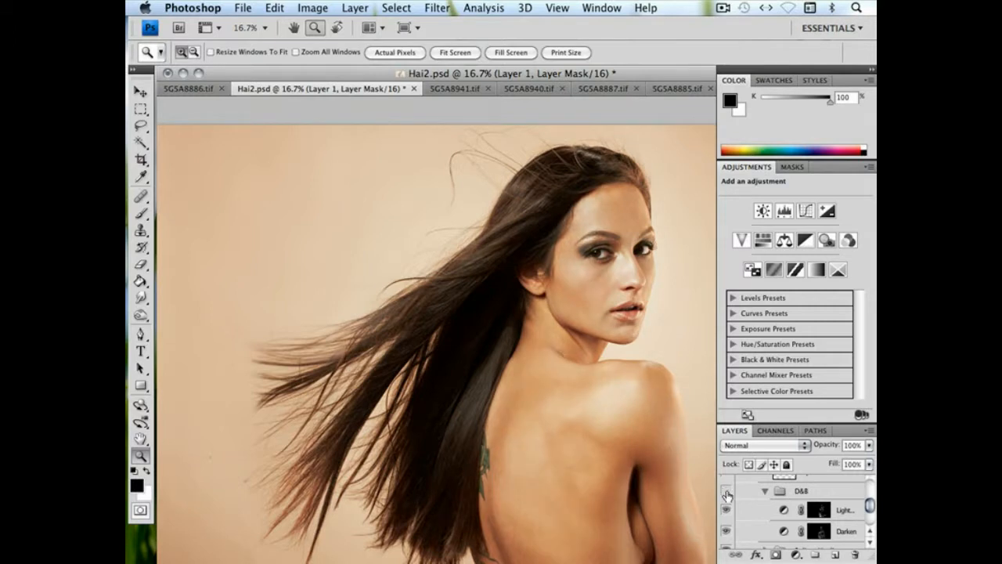
{"action": "left_click", "coordinate": [727, 491]}
{"action": "left_click", "coordinate": [727, 492]}
{"action": "left_click", "coordinate": [726, 491]}
{"action": "left_click", "coordinate": [726, 491]}
{"action": "left_click", "coordinate": [727, 492]}
Show the Hue/Saturation, Curves and Eyelashes layers of the Eyes group while viewing the face up close
{"action": "left_click_drag", "start_coordinate": [468, 155], "coordinate": [686, 360]}
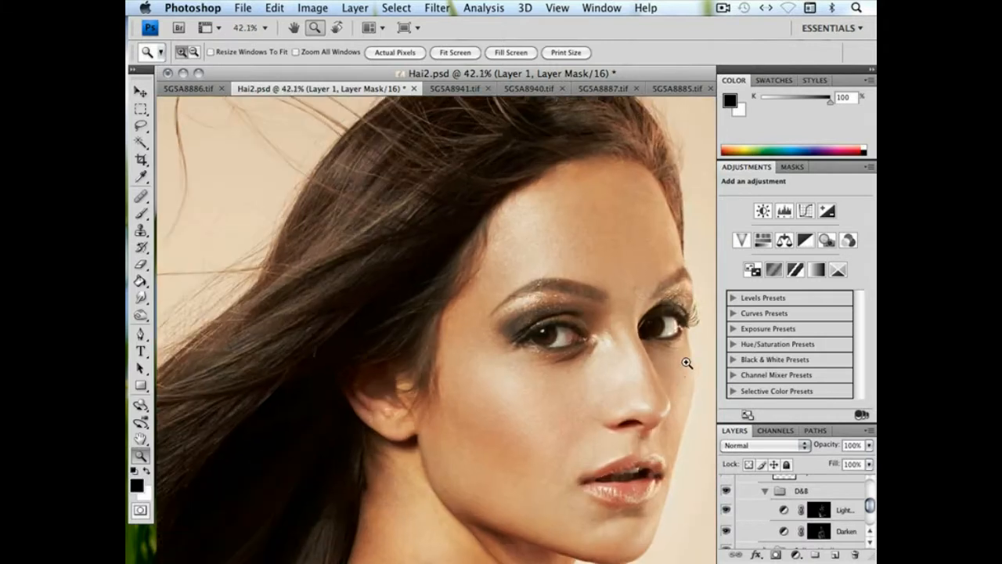
{"action": "left_click_drag", "start_coordinate": [601, 420], "coordinate": [567, 376]}
{"action": "left_click_drag", "start_coordinate": [870, 505], "coordinate": [870, 495]}
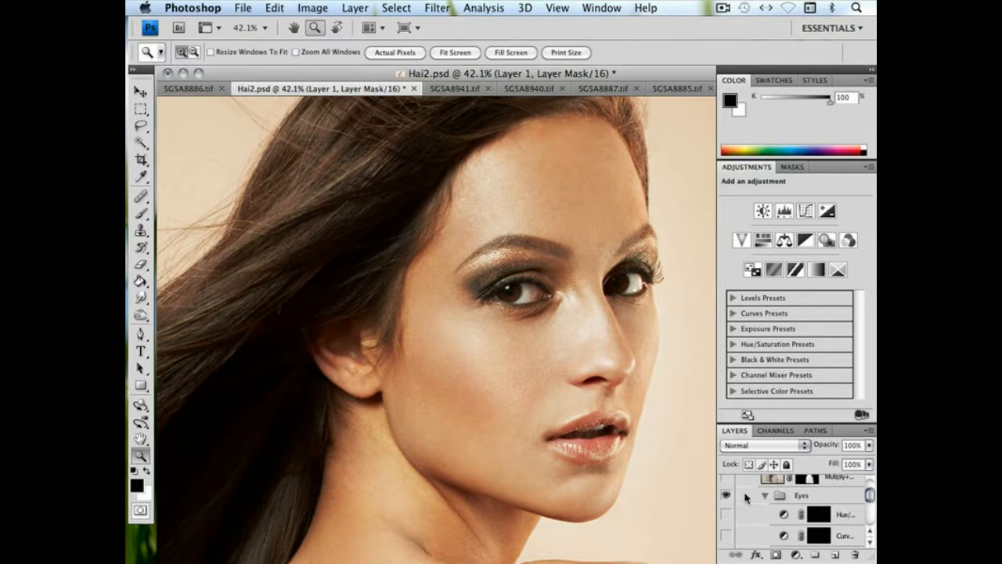
{"action": "left_click_drag", "start_coordinate": [726, 511], "coordinate": [725, 538]}
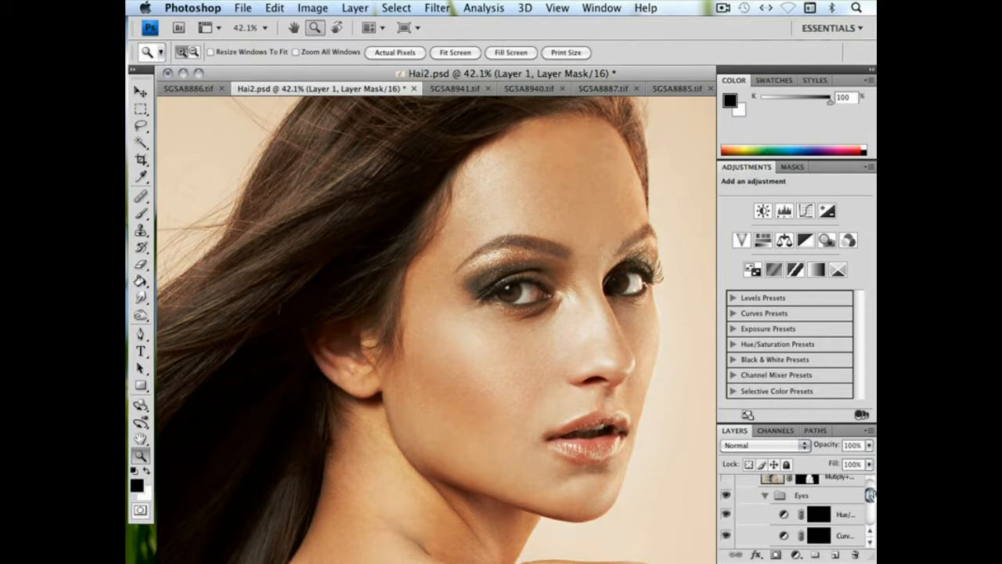
{"action": "left_click_drag", "start_coordinate": [871, 496], "coordinate": [870, 501]}
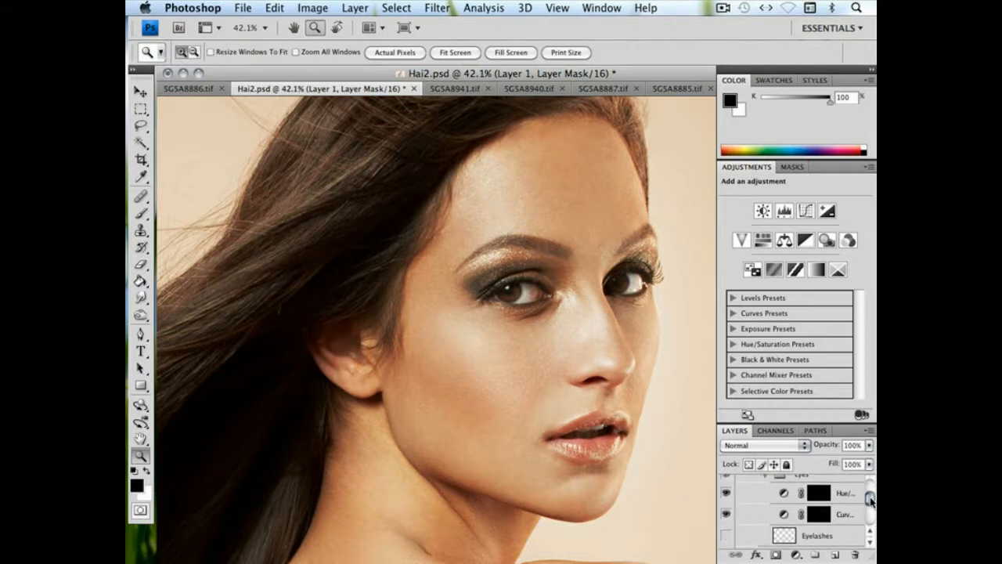
{"action": "left_click", "coordinate": [724, 536]}
Show the Mutiply+shadow/highlight layer of the Retouching group and compare the whole image with it on and off
{"action": "left_click_drag", "start_coordinate": [870, 502], "coordinate": [870, 487]}
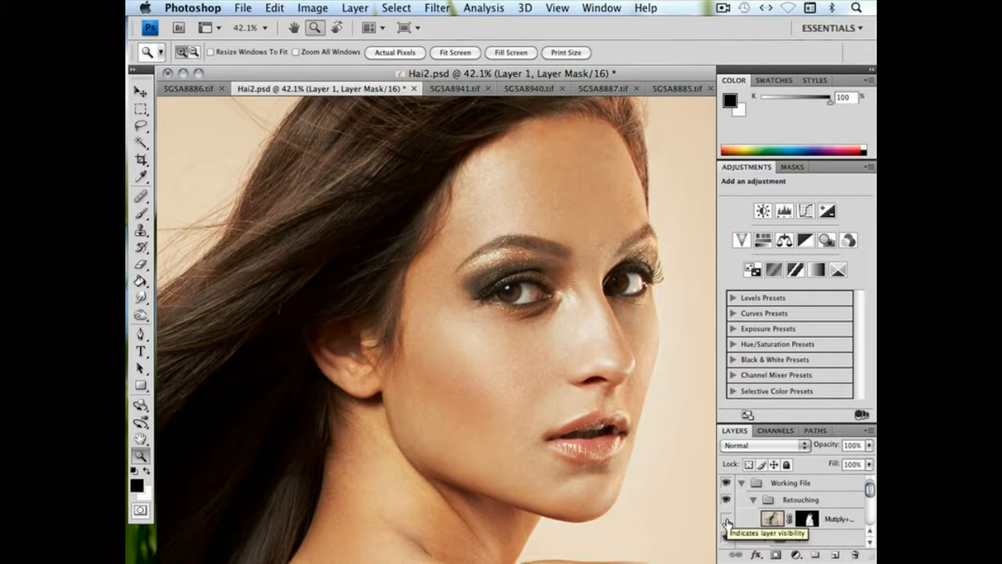
{"action": "left_click", "coordinate": [727, 519]}
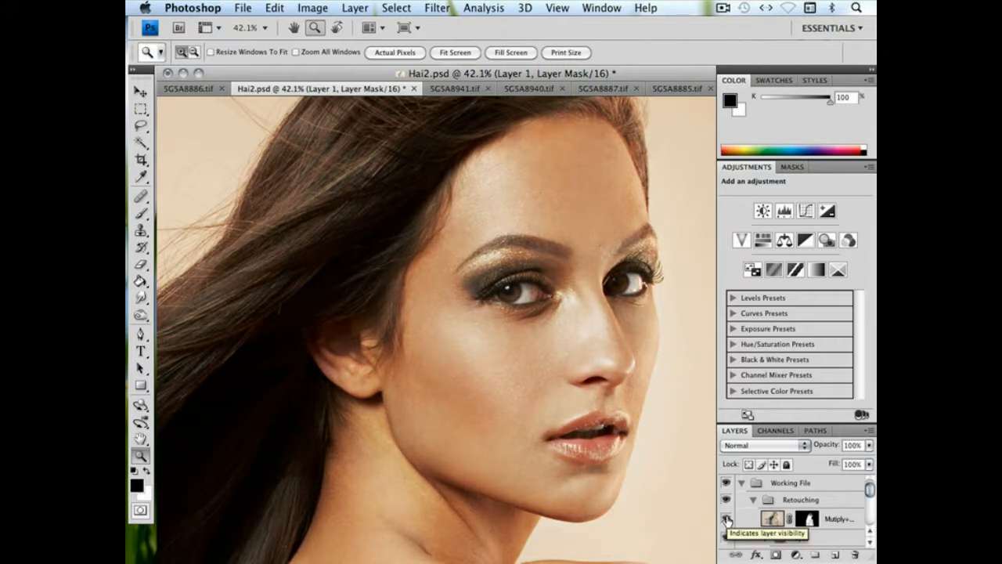
{"action": "key", "text": "super+minus"}
{"action": "key", "text": "super+minus"}
{"action": "key", "text": "super+minus"}
{"action": "key", "text": "super+minus"}
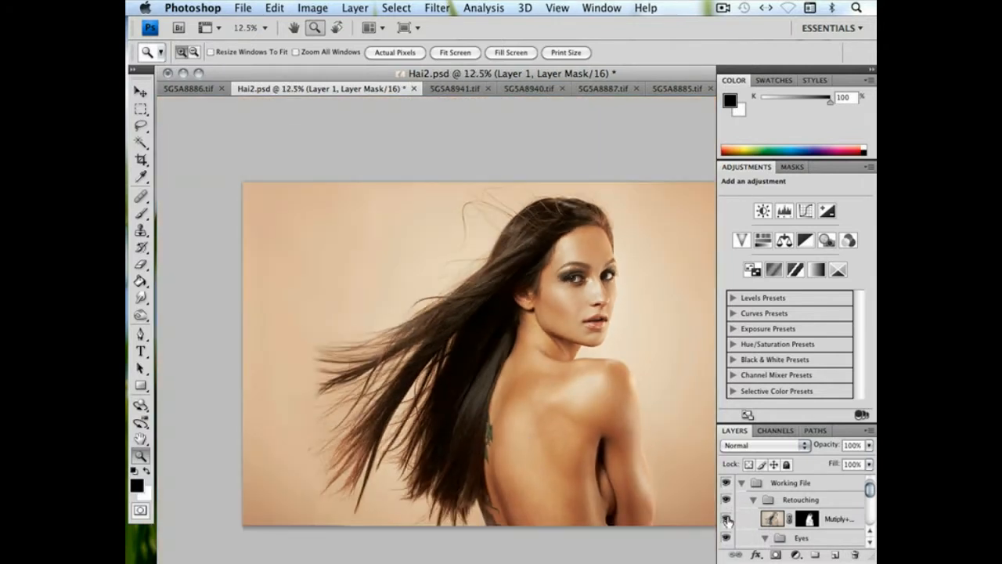
{"action": "left_click", "coordinate": [726, 520]}
{"action": "left_click", "coordinate": [726, 521]}
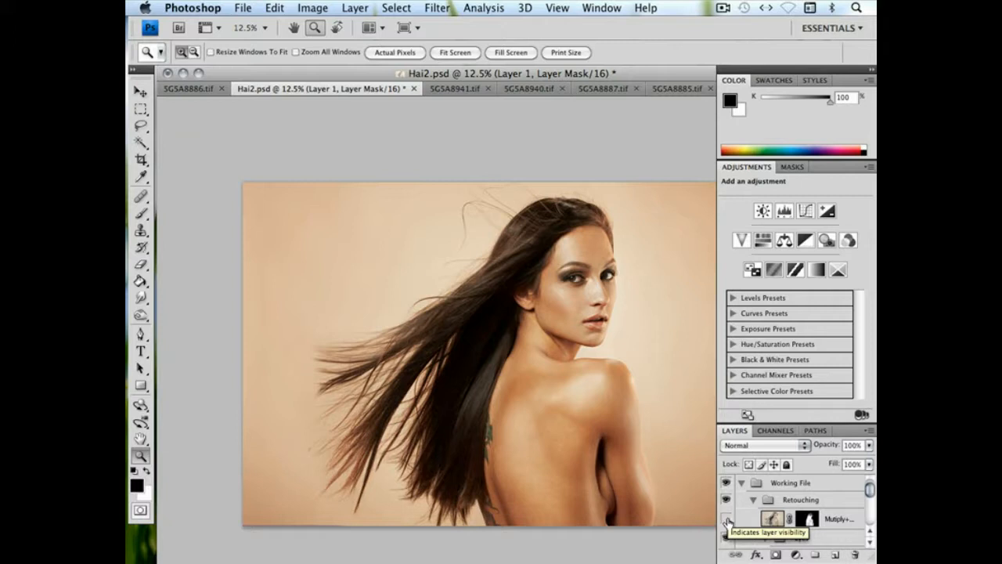
{"action": "left_click", "coordinate": [727, 520]}
{"action": "left_click", "coordinate": [726, 520]}
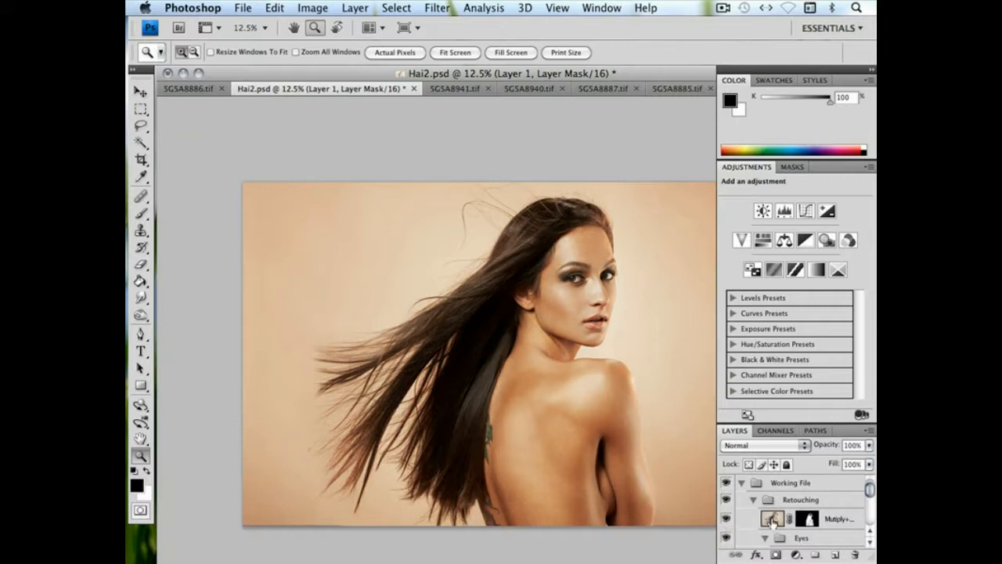
Select the Mutiply+shadow/highlight layer's image and check its effect by switching its visibility off and on
{"action": "left_click", "coordinate": [773, 520]}
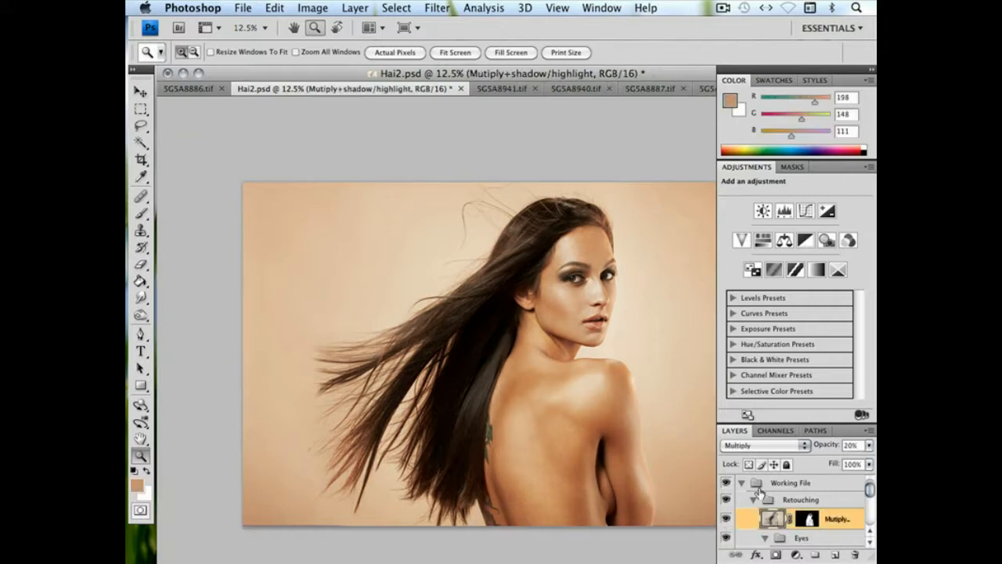
{"action": "left_click", "coordinate": [726, 521]}
{"action": "left_click", "coordinate": [726, 521]}
{"action": "left_click", "coordinate": [726, 521]}
{"action": "left_click", "coordinate": [727, 521]}
Try the Mutiply+shadow/highlight layer at a stronger 78% opacity, return it to 20% and recheck its effect
{"action": "left_click", "coordinate": [869, 445]}
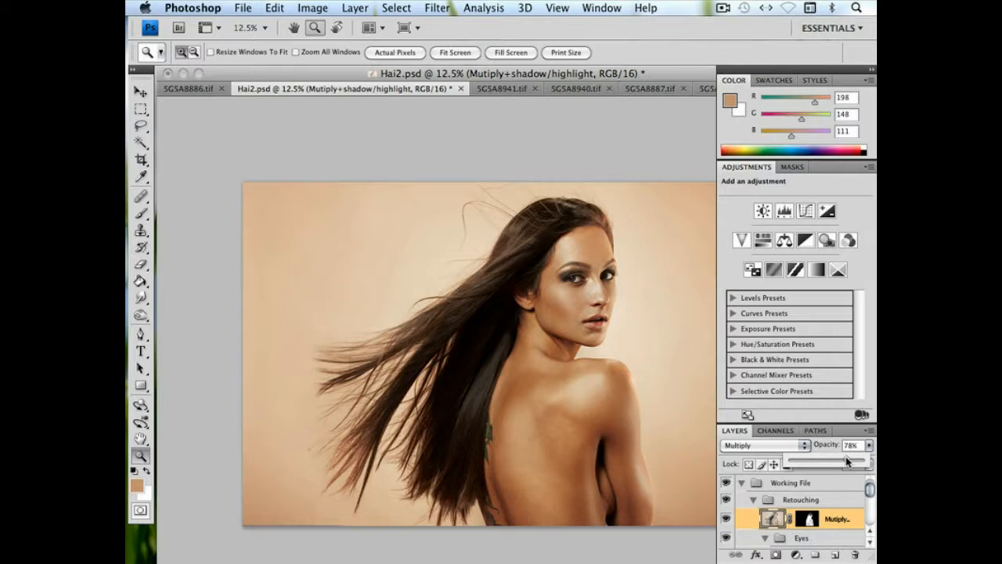
{"action": "left_click_drag", "start_coordinate": [846, 462], "coordinate": [808, 462]}
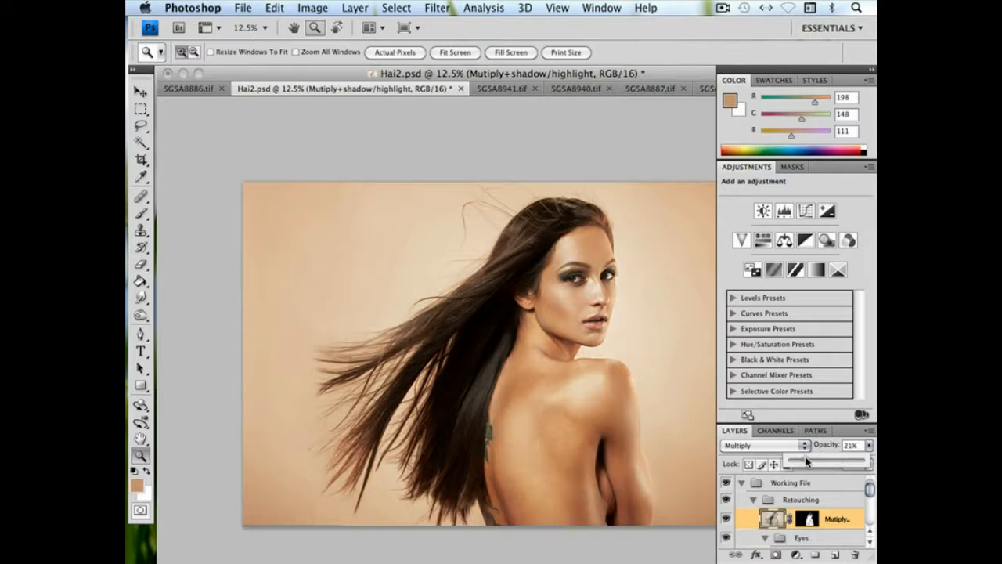
{"action": "left_click", "coordinate": [725, 518]}
{"action": "left_click", "coordinate": [725, 519]}
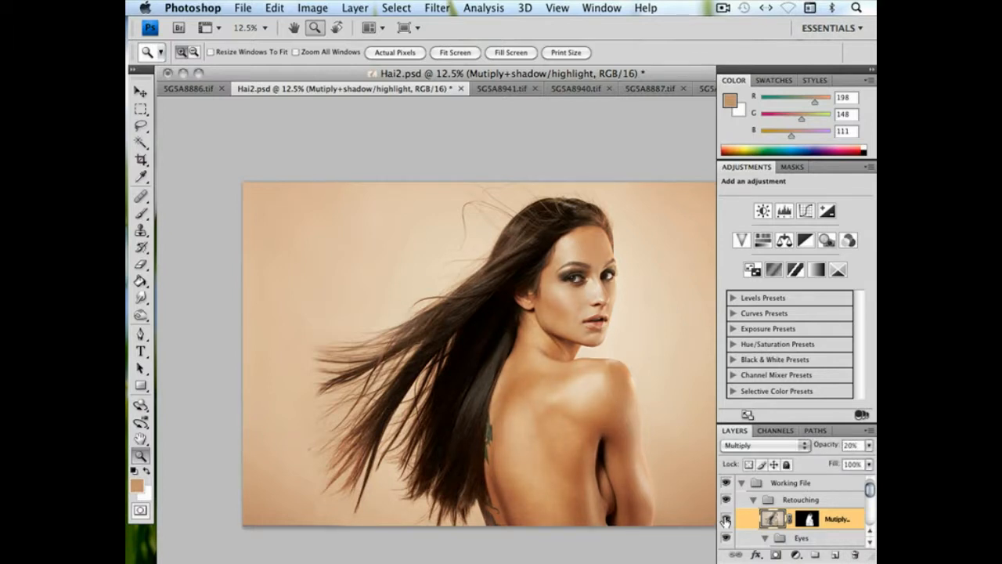
Collapse the Working File group and show the merged WorkingFile layer above it
{"action": "left_click", "coordinate": [736, 483]}
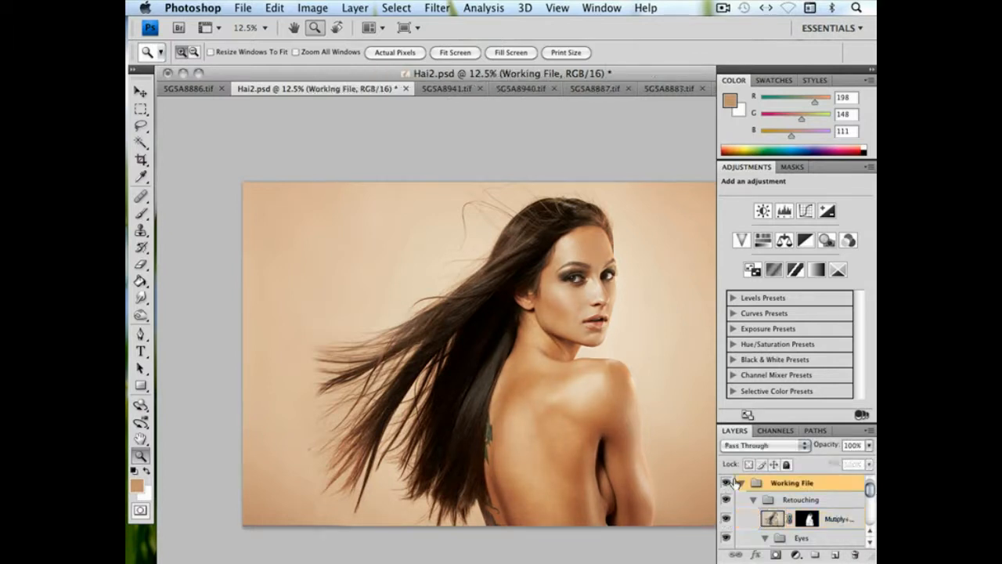
{"action": "left_click", "coordinate": [742, 483]}
{"action": "left_click", "coordinate": [725, 487]}
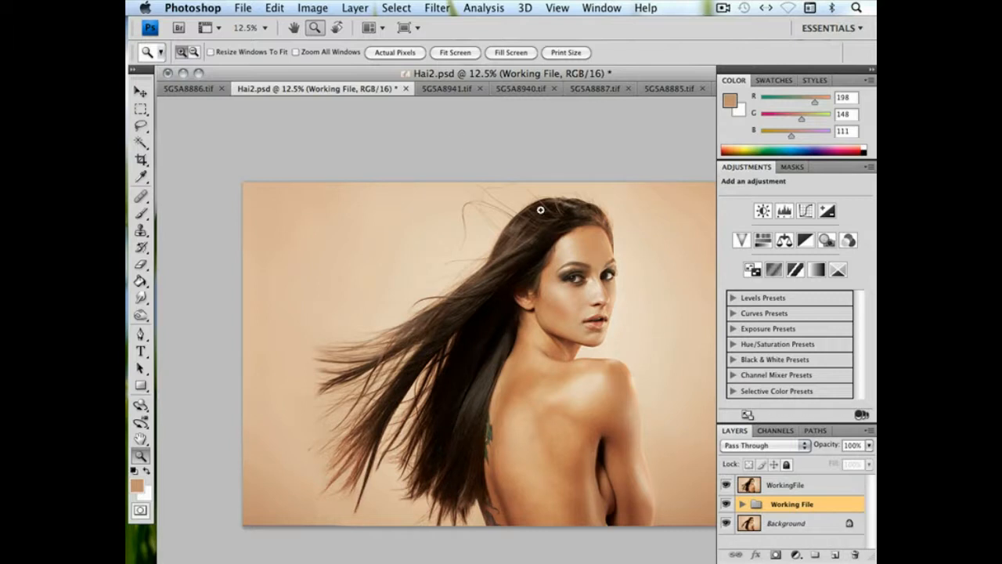
Look through the other open source photos, from 5G5A8941.tif to 5G5A8880.tif
{"action": "left_click", "coordinate": [444, 87]}
{"action": "left_click", "coordinate": [501, 88]}
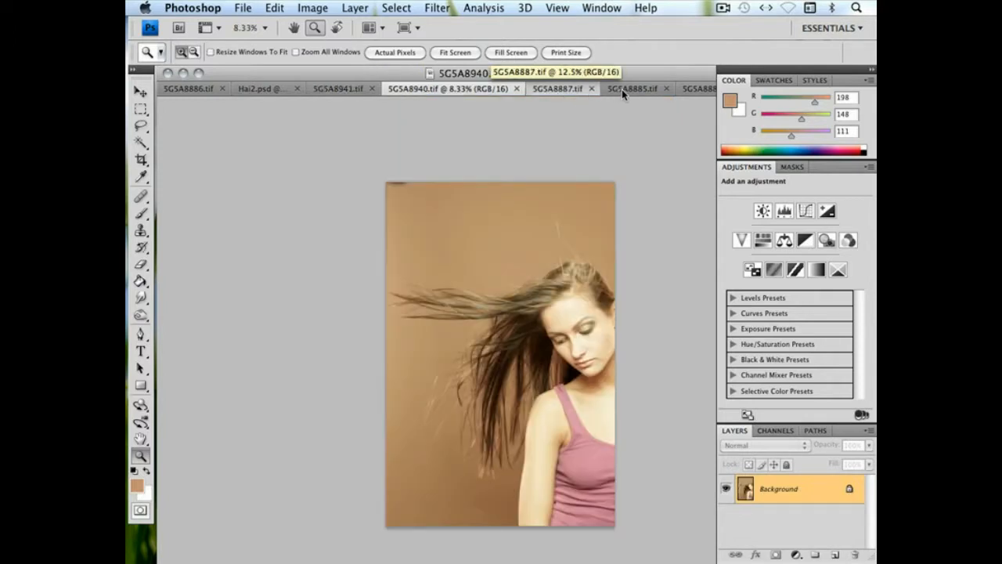
{"action": "left_click", "coordinate": [557, 89]}
{"action": "left_click", "coordinate": [663, 89]}
{"action": "left_click", "coordinate": [696, 89]}
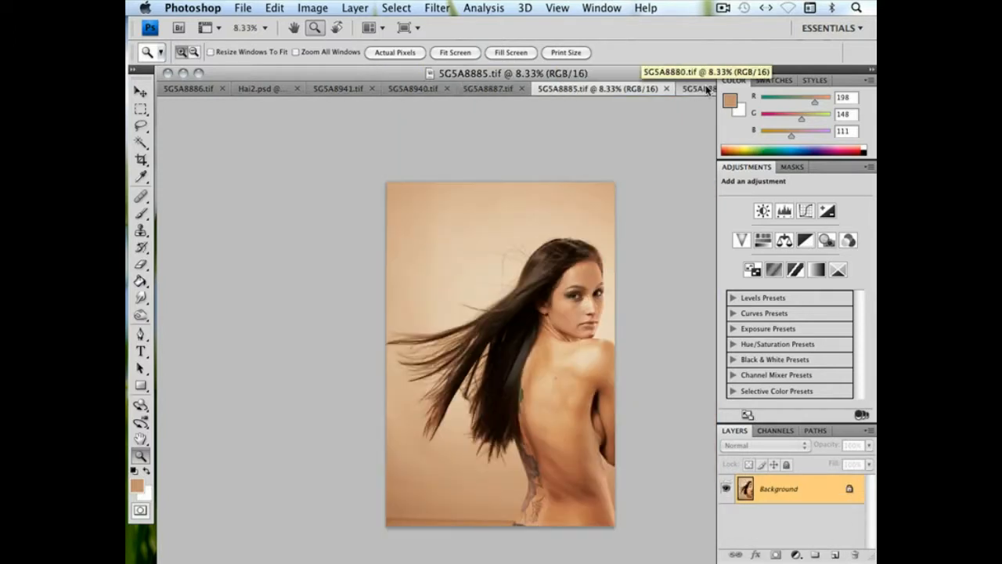
Return to Hai2.psd and display it in full screen mode on a black background
{"action": "left_click", "coordinate": [261, 89]}
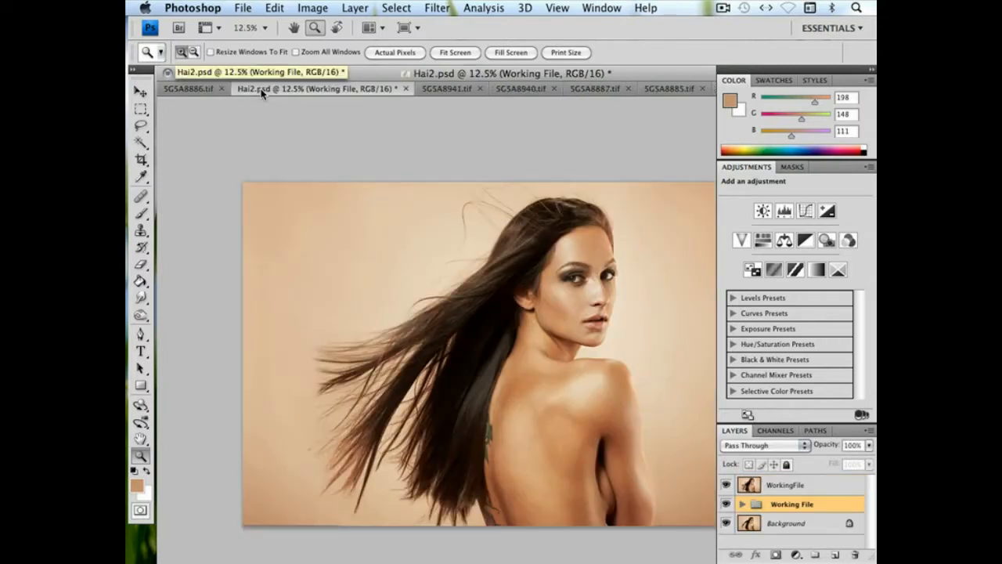
{"action": "key", "text": "f"}
{"action": "key", "text": "f"}
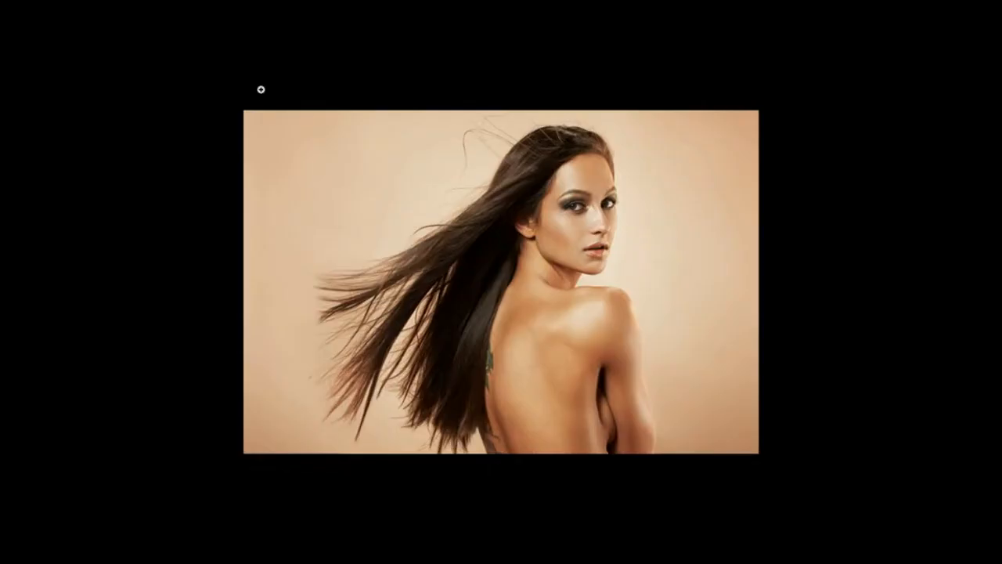
Return to the standard screen mode and examine the edges of the flowing hair up close
{"action": "key", "text": "f"}
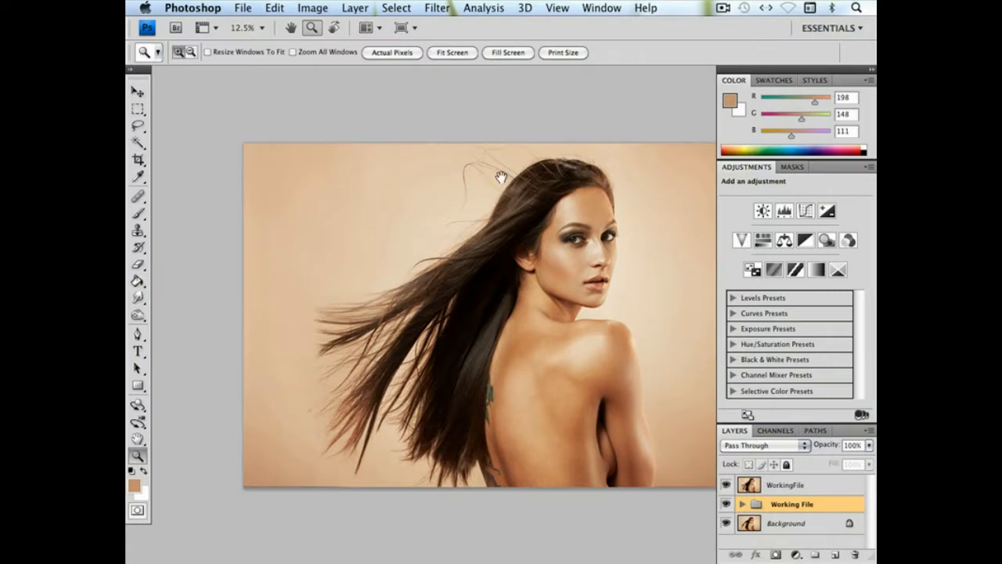
{"action": "left_click_drag", "start_coordinate": [507, 178], "coordinate": [437, 174]}
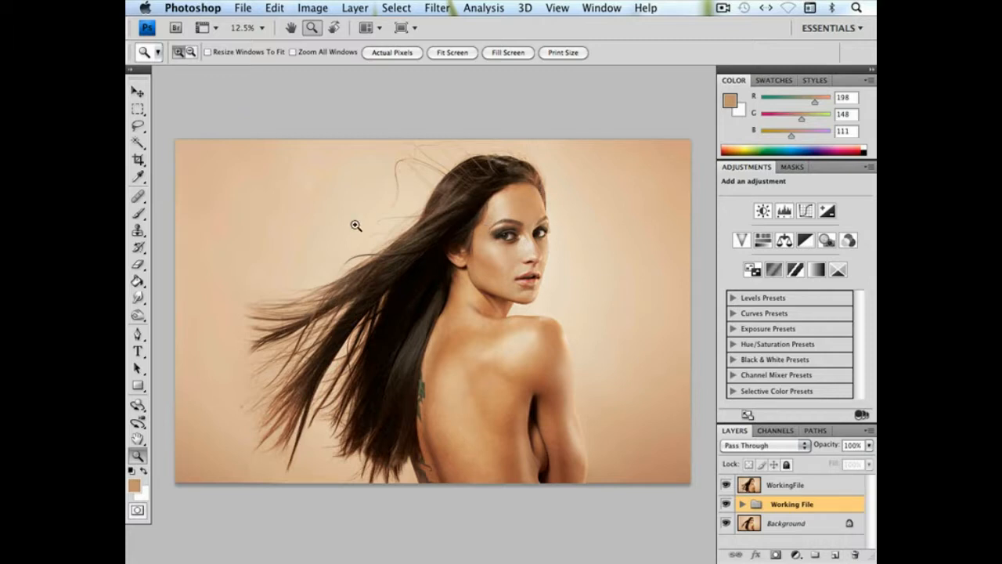
{"action": "left_click_drag", "start_coordinate": [260, 222], "coordinate": [613, 406]}
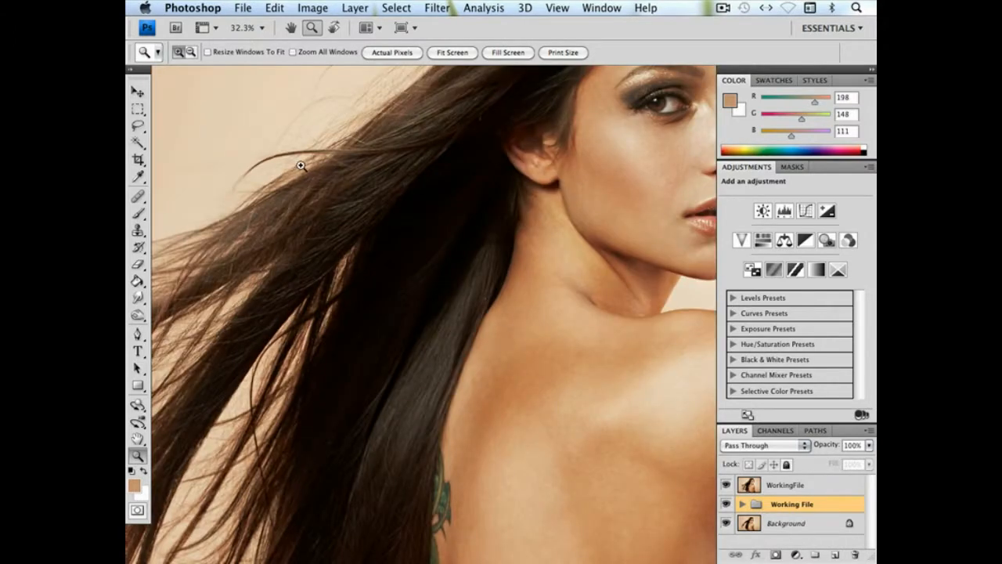
{"action": "left_click_drag", "start_coordinate": [421, 123], "coordinate": [375, 329]}
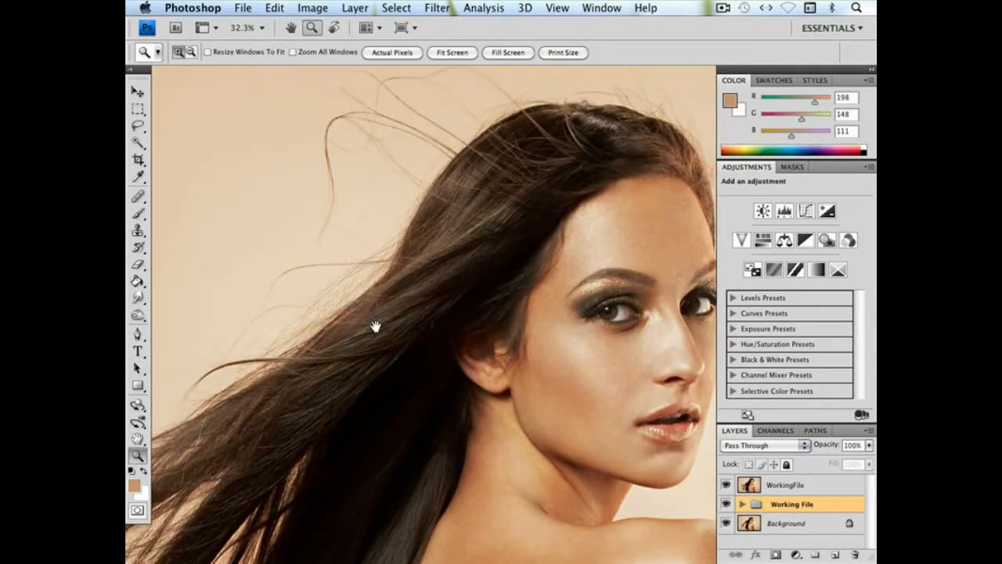
{"action": "left_click_drag", "start_coordinate": [383, 251], "coordinate": [435, 202]}
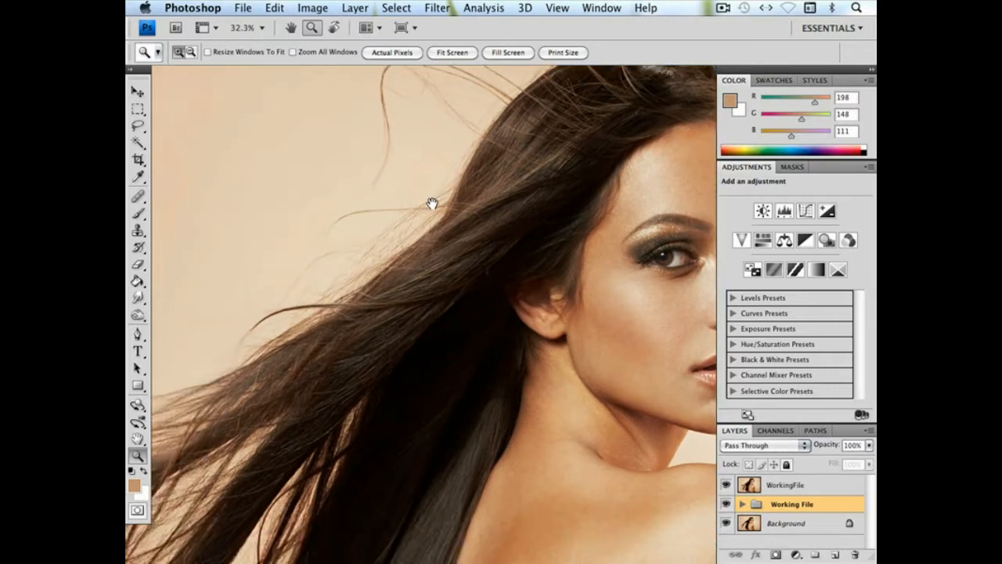
{"action": "key", "text": "super+minus"}
{"action": "key", "text": "super+minus"}
{"action": "key", "text": "super+minus"}
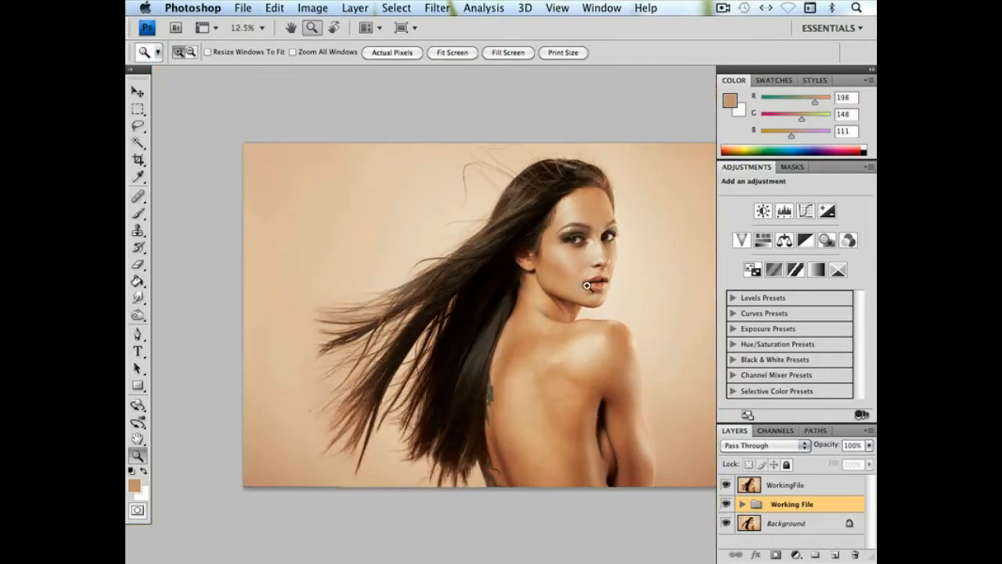
On the WorkingFile layer, inspect the flyaway hair in the Blue channel and duplicate that channel
{"action": "left_click", "coordinate": [794, 485]}
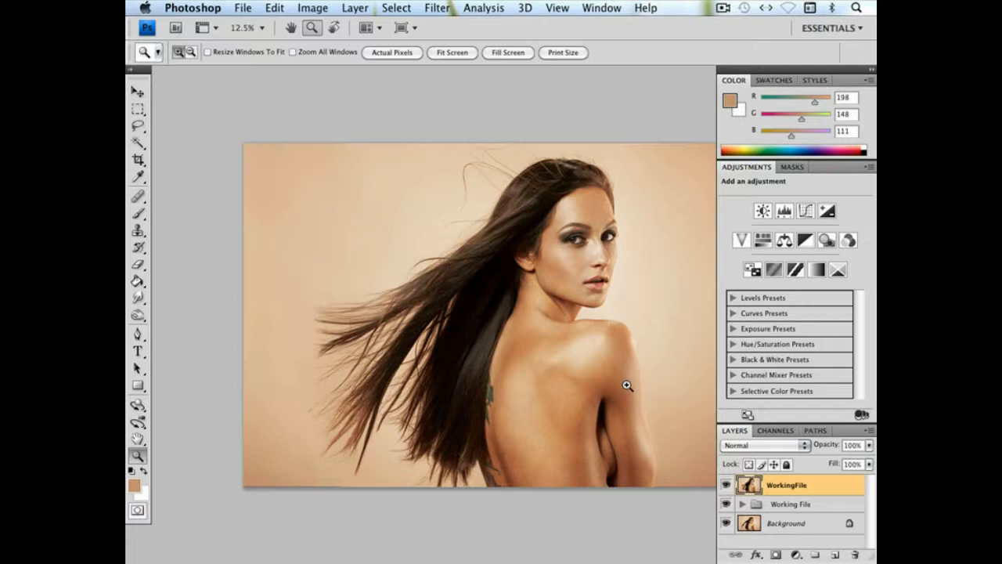
{"action": "left_click", "coordinate": [769, 433]}
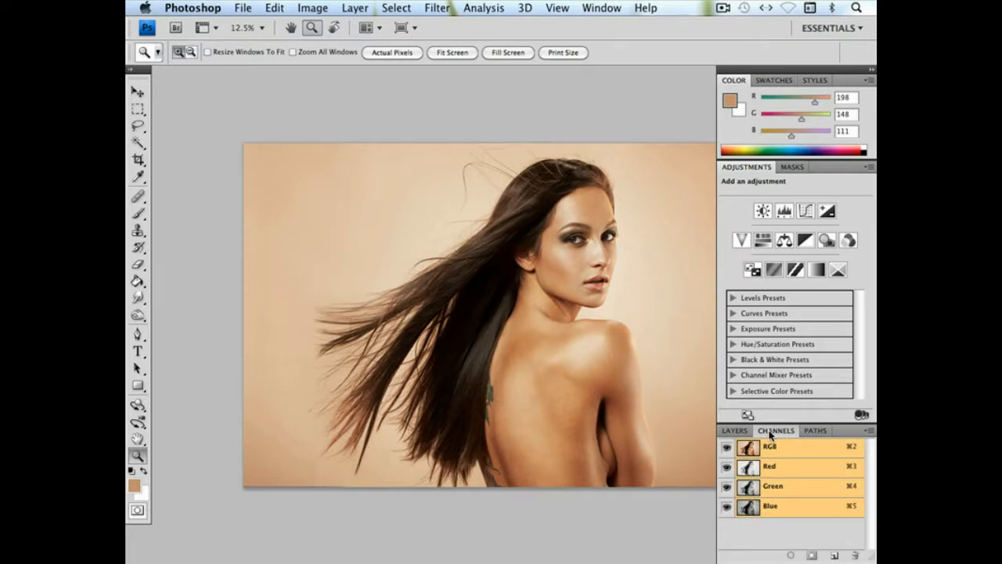
{"action": "left_click", "coordinate": [771, 508]}
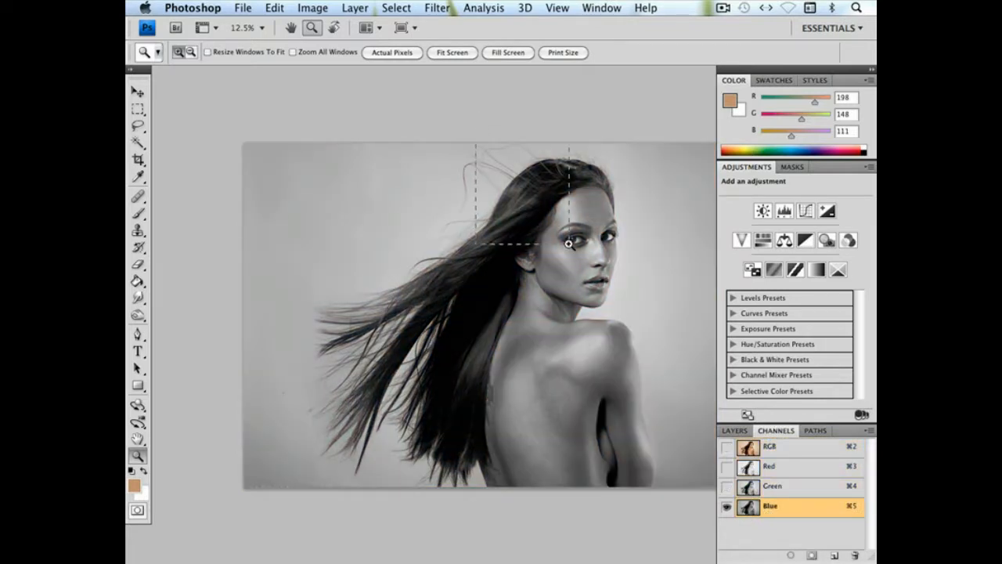
{"action": "left_click_drag", "start_coordinate": [568, 243], "coordinate": [569, 243]}
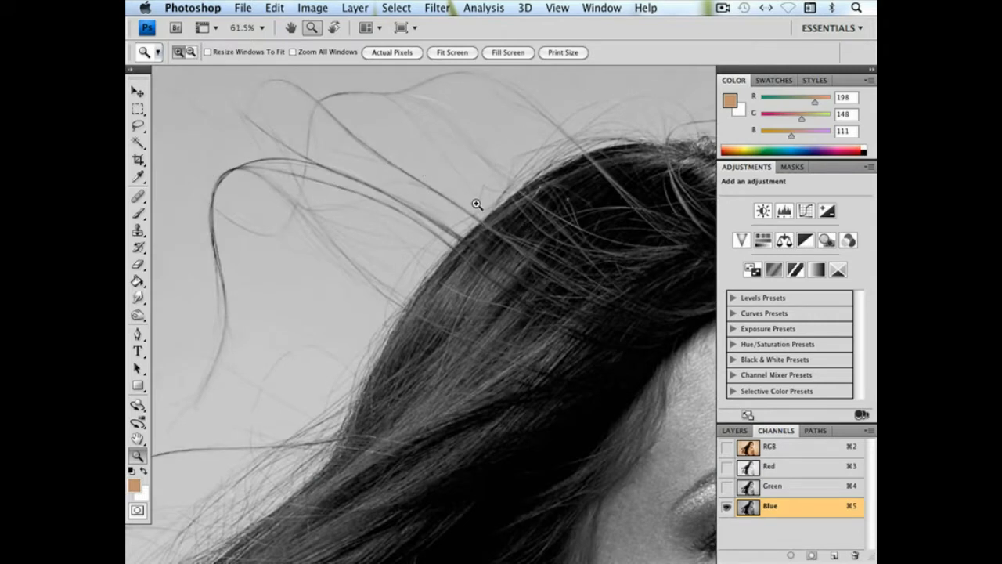
{"action": "left_click", "coordinate": [476, 204], "text": "alt"}
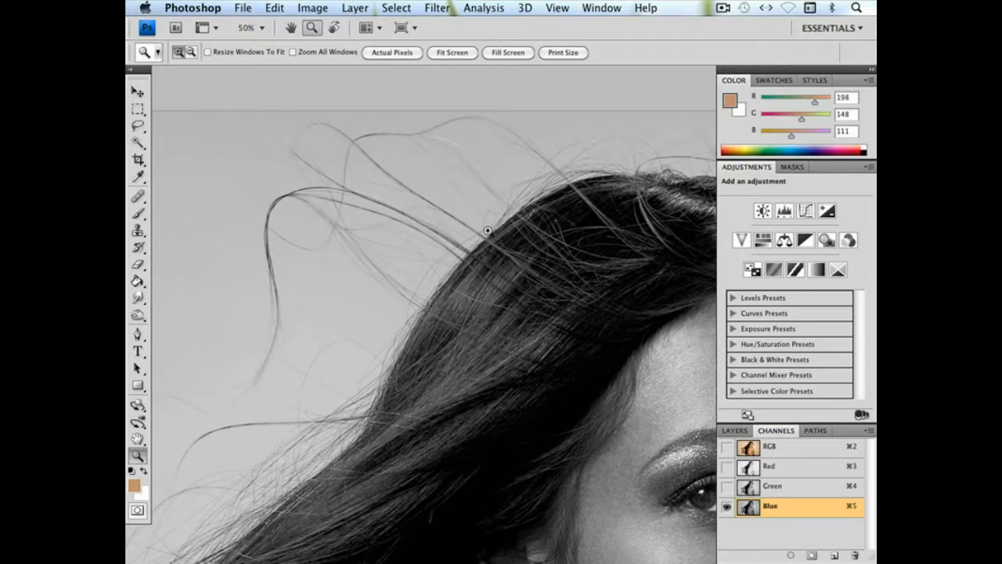
{"action": "left_click", "coordinate": [569, 290], "text": "alt"}
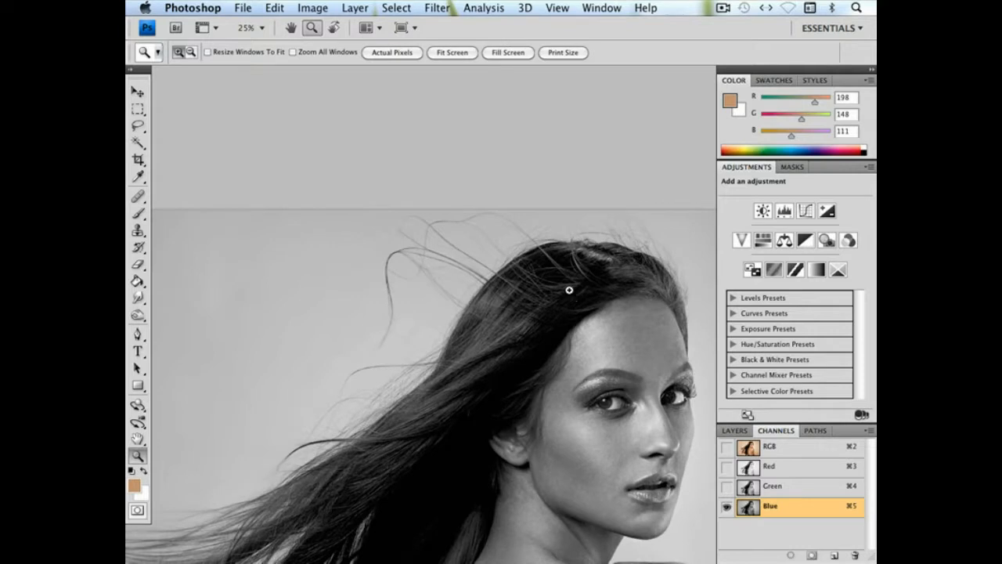
{"action": "left_click_drag", "start_coordinate": [803, 505], "coordinate": [834, 553]}
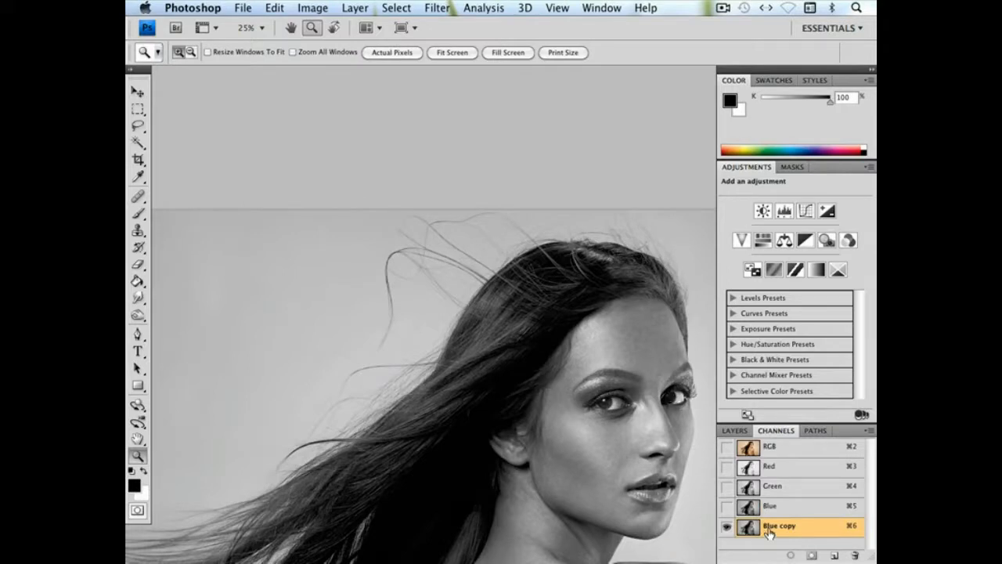
Set up a black Brush at 106 px diameter and 92% hardness for painting the top of the hair
{"action": "left_click_drag", "start_coordinate": [516, 219], "coordinate": [709, 333]}
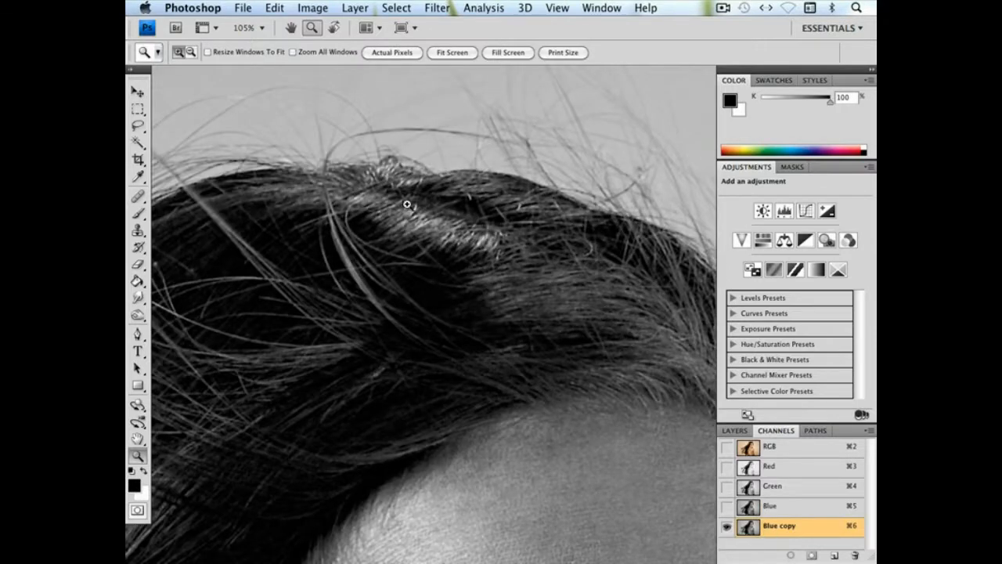
{"action": "left_click", "coordinate": [139, 213]}
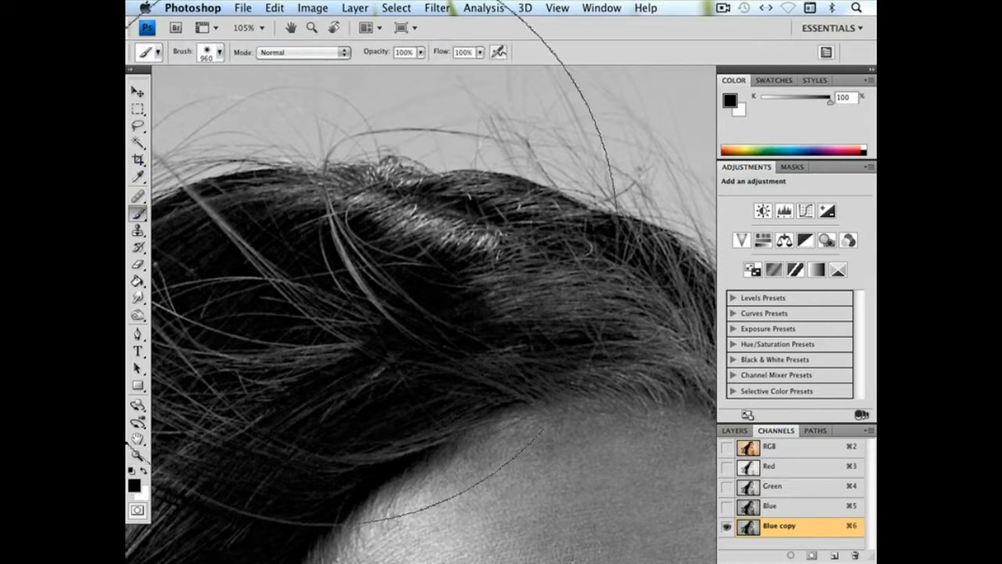
{"action": "right_click", "coordinate": [415, 282]}
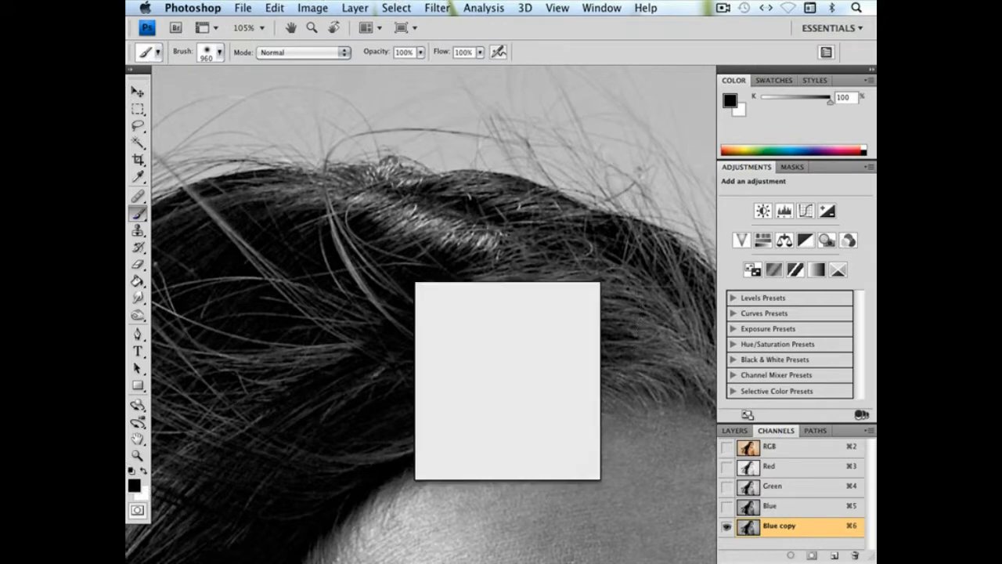
{"action": "left_click", "coordinate": [501, 310]}
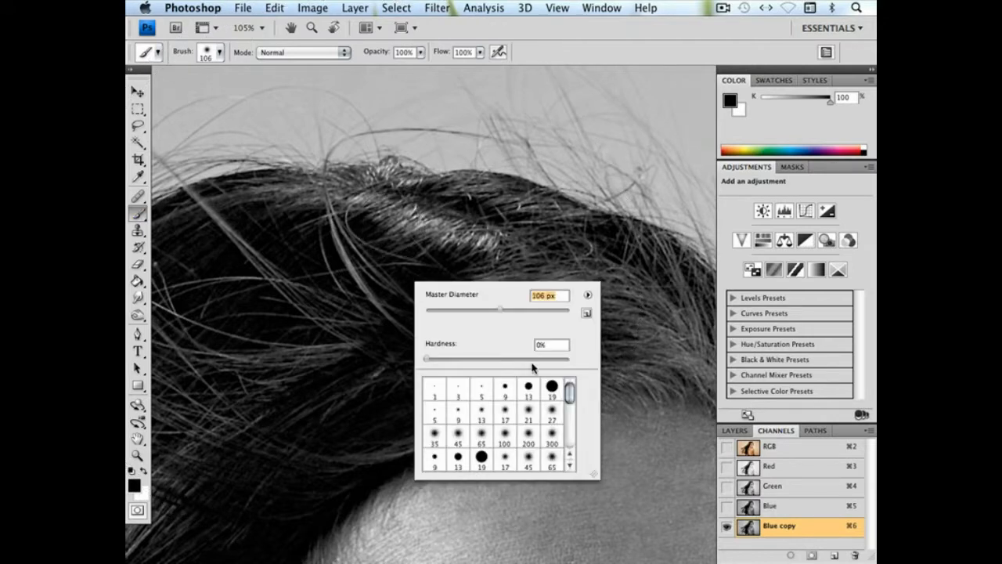
{"action": "left_click", "coordinate": [558, 359]}
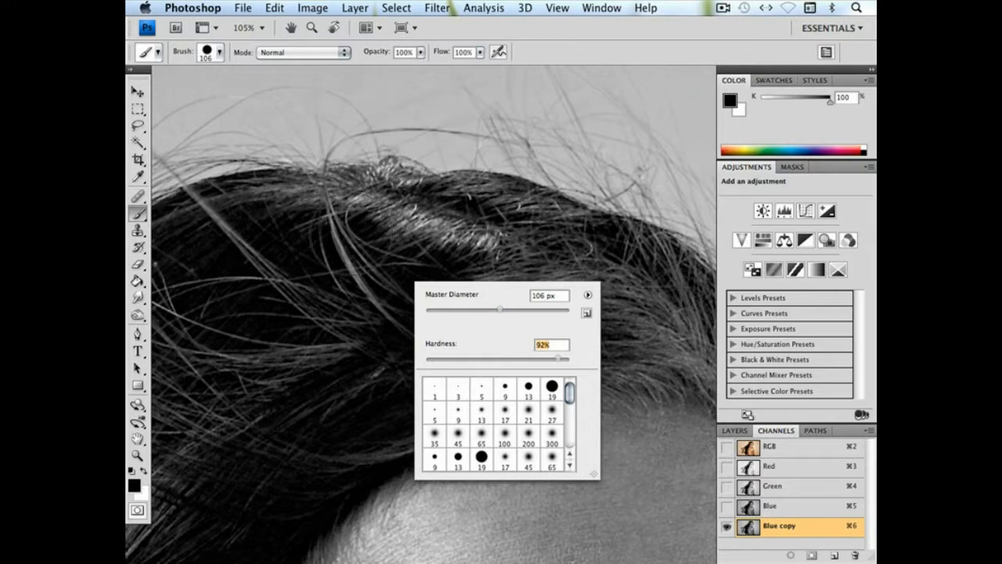
{"action": "key", "text": "Return"}
Paint the hair across the crown solid black on the Blue copy channel, reducing the brush to 80 px along the way
{"action": "mouse_move", "coordinate": [328, 208]}
{"action": "left_mouse_down"}
{"action": "mouse_move", "coordinate": [439, 234]}
{"action": "mouse_move", "coordinate": [638, 347]}
{"action": "left_mouse_up"}
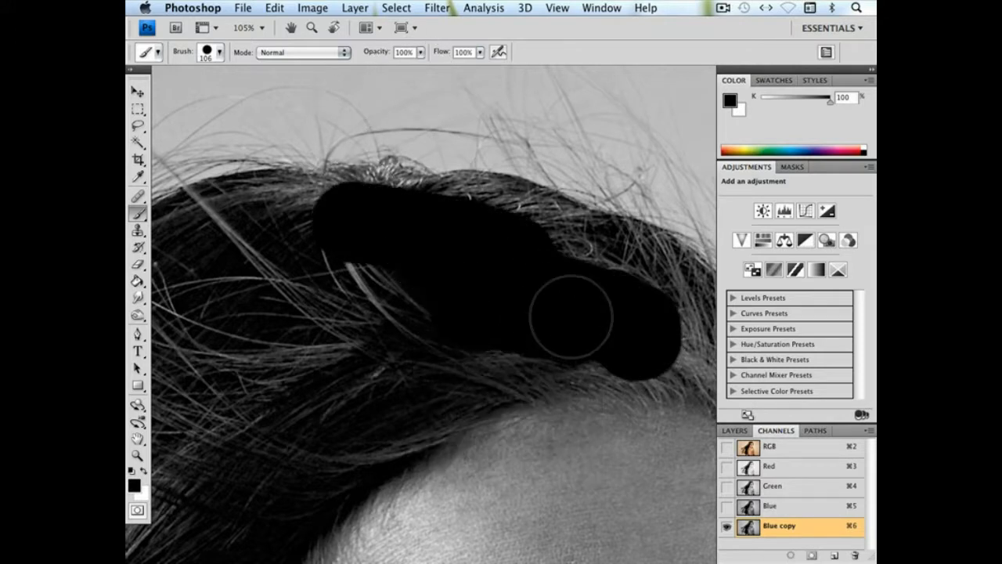
{"action": "left_click_drag", "start_coordinate": [566, 313], "coordinate": [402, 309]}
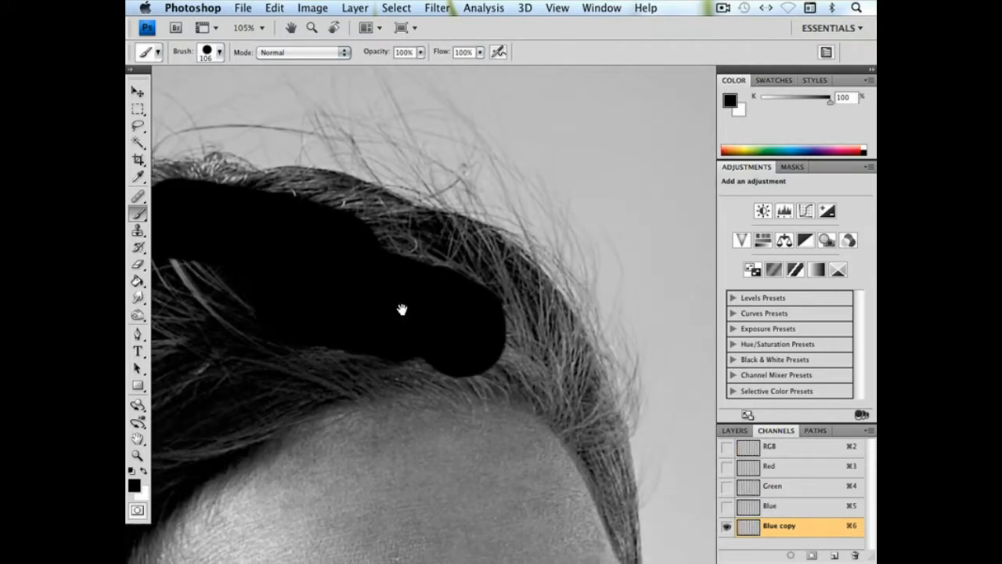
{"action": "right_click", "coordinate": [487, 297]}
{"action": "left_click", "coordinate": [493, 300]}
{"action": "left_click_drag", "start_coordinate": [336, 218], "coordinate": [205, 196]}
{"action": "mouse_move", "coordinate": [283, 207]}
{"action": "left_mouse_down"}
{"action": "mouse_move", "coordinate": [612, 182]}
{"action": "mouse_move", "coordinate": [679, 167]}
{"action": "left_mouse_up"}
{"action": "mouse_move", "coordinate": [642, 224]}
{"action": "left_mouse_down"}
{"action": "mouse_move", "coordinate": [557, 236]}
{"action": "mouse_move", "coordinate": [544, 300]}
{"action": "mouse_move", "coordinate": [418, 358]}
{"action": "mouse_move", "coordinate": [363, 342]}
{"action": "mouse_move", "coordinate": [470, 227]}
{"action": "left_mouse_up"}
{"action": "left_click_drag", "start_coordinate": [418, 170], "coordinate": [481, 233]}
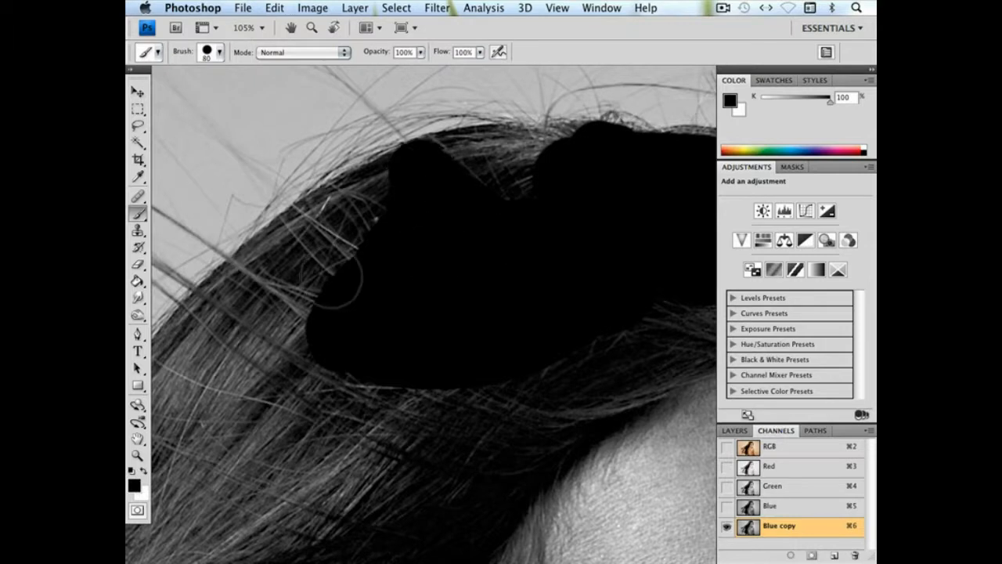
{"action": "left_click_drag", "start_coordinate": [343, 275], "coordinate": [417, 232]}
{"action": "mouse_move", "coordinate": [404, 182]}
{"action": "left_mouse_down"}
{"action": "mouse_move", "coordinate": [443, 194]}
{"action": "mouse_move", "coordinate": [425, 252]}
{"action": "mouse_move", "coordinate": [348, 259]}
{"action": "mouse_move", "coordinate": [344, 232]}
{"action": "mouse_move", "coordinate": [380, 264]}
{"action": "left_mouse_up"}
Enlarge the brush to 187 px and blacken the hair interior from the crown down past the ear
{"action": "key", "text": "super+minus"}
{"action": "key", "text": "super+minus"}
{"action": "key", "text": "super+minus"}
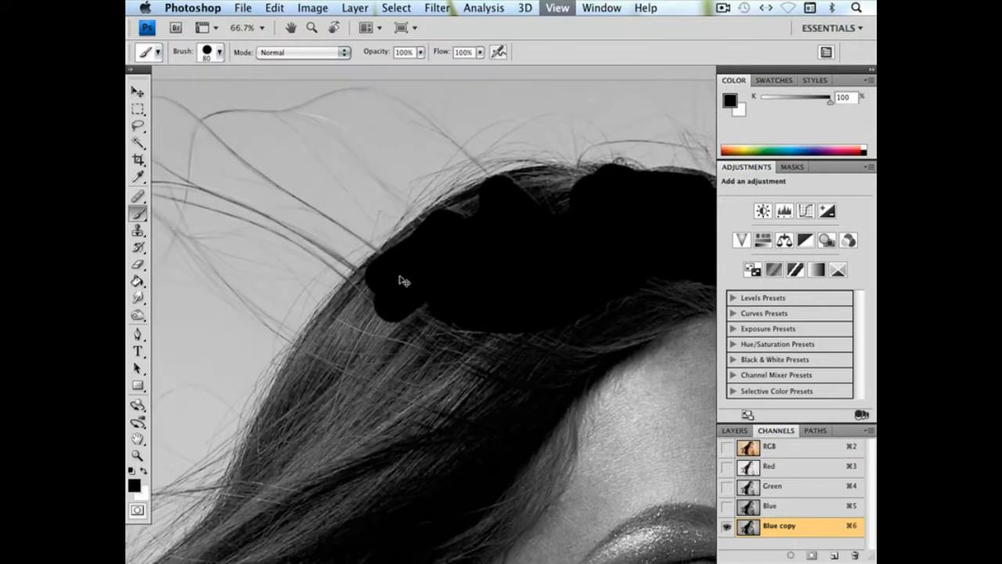
{"action": "right_click", "coordinate": [401, 333]}
{"action": "left_click_drag", "start_coordinate": [485, 361], "coordinate": [519, 361]}
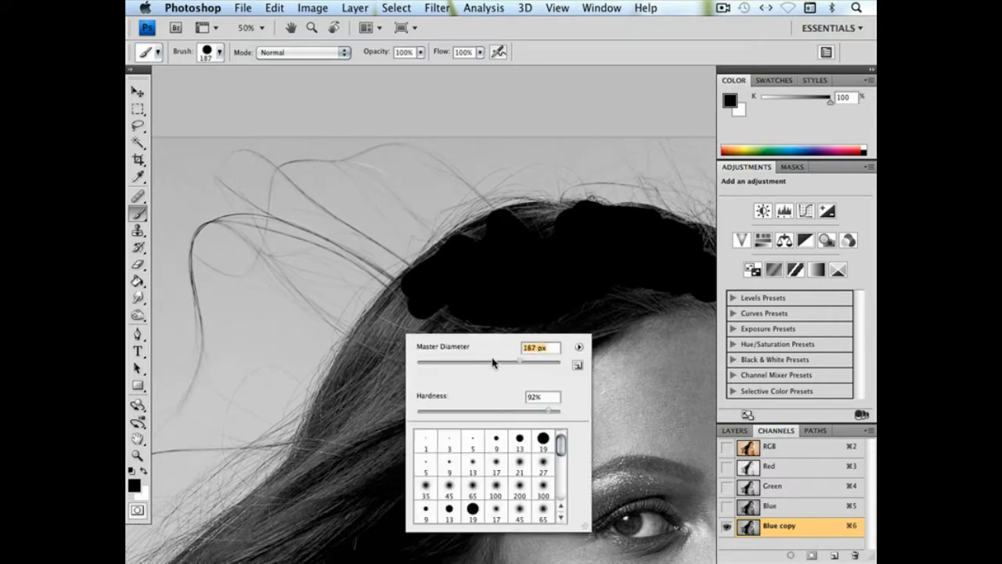
{"action": "mouse_move", "coordinate": [391, 362]}
{"action": "left_mouse_down"}
{"action": "mouse_move", "coordinate": [485, 340]}
{"action": "mouse_move", "coordinate": [486, 369]}
{"action": "mouse_move", "coordinate": [412, 369]}
{"action": "mouse_move", "coordinate": [422, 311]}
{"action": "mouse_move", "coordinate": [384, 353]}
{"action": "mouse_move", "coordinate": [352, 439]}
{"action": "mouse_move", "coordinate": [422, 224]}
{"action": "mouse_move", "coordinate": [430, 148]}
{"action": "left_mouse_up"}
{"action": "left_click_drag", "start_coordinate": [362, 336], "coordinate": [530, 150]}
{"action": "left_click_drag", "start_coordinate": [405, 206], "coordinate": [615, 150]}
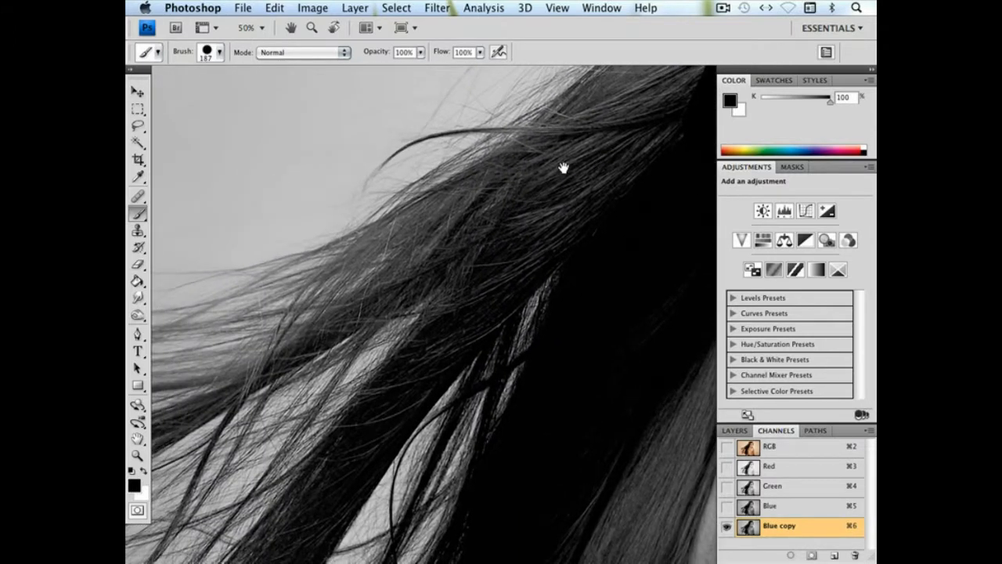
Reduce the brush to 34 px and paint a short black stroke inside the windblown hair
{"action": "right_click", "coordinate": [413, 238]}
{"action": "left_click", "coordinate": [454, 264]}
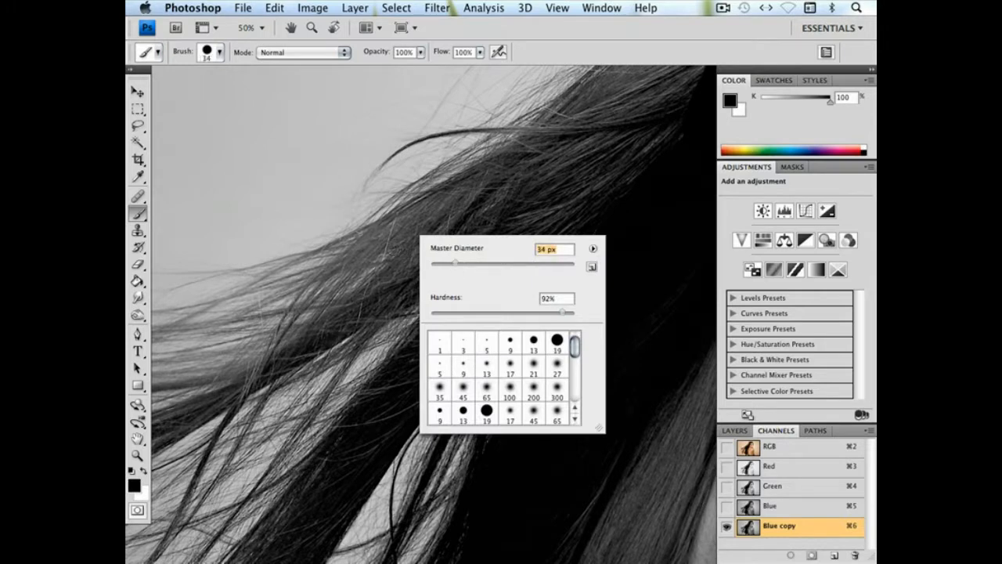
{"action": "left_click_drag", "start_coordinate": [385, 236], "coordinate": [422, 219]}
{"action": "left_click_drag", "start_coordinate": [525, 176], "coordinate": [279, 378]}
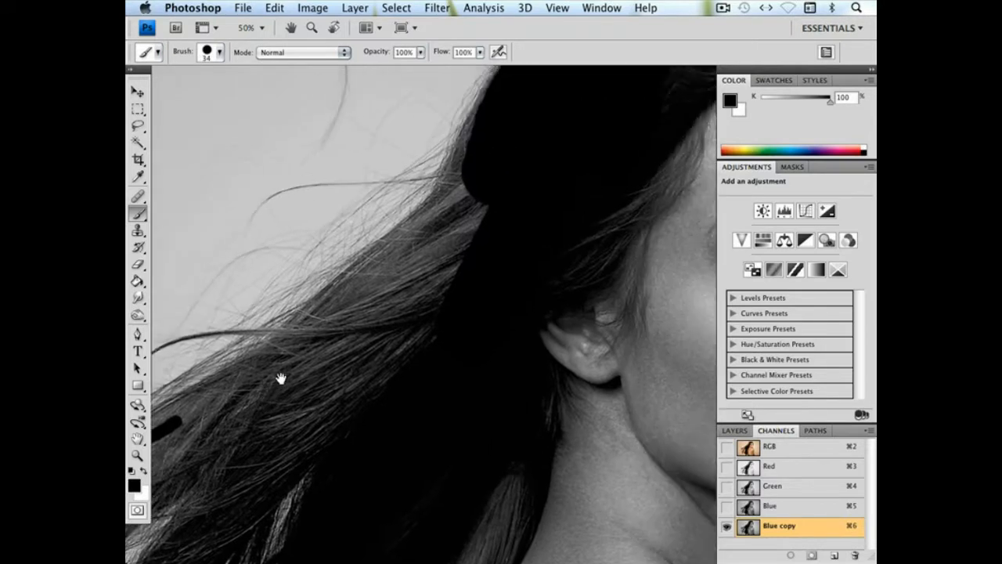
{"action": "left_click_drag", "start_coordinate": [549, 141], "coordinate": [307, 374]}
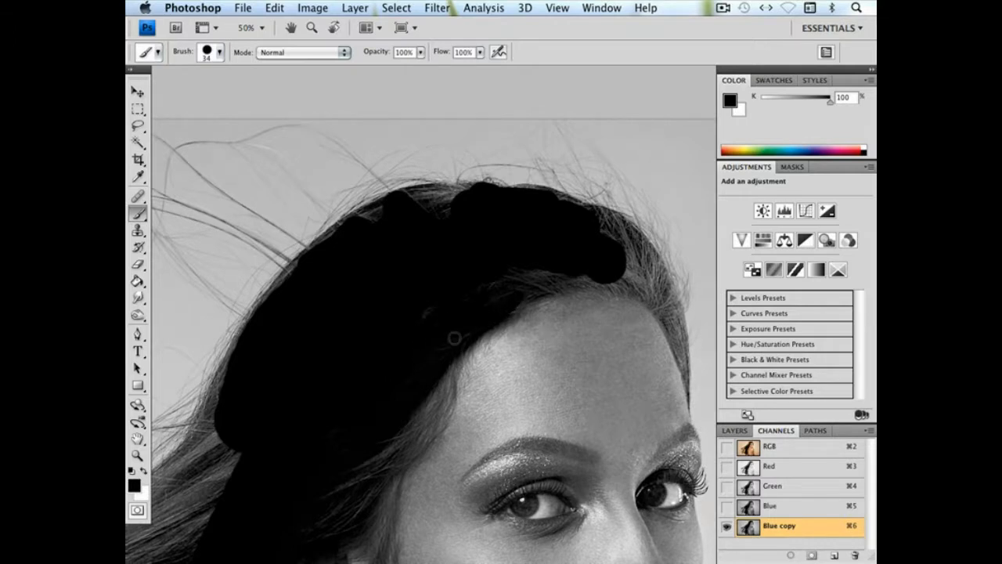
{"action": "left_click_drag", "start_coordinate": [544, 273], "coordinate": [416, 269]}
{"action": "mouse_move", "coordinate": [546, 309]}
{"action": "left_mouse_down"}
{"action": "mouse_move", "coordinate": [537, 287]}
{"action": "mouse_move", "coordinate": [501, 271]}
{"action": "left_mouse_up"}
{"action": "key", "text": "super+z"}
{"action": "mouse_move", "coordinate": [537, 302]}
{"action": "left_mouse_down"}
{"action": "mouse_move", "coordinate": [509, 281]}
{"action": "mouse_move", "coordinate": [503, 254]}
{"action": "left_mouse_up"}
{"action": "key", "text": "super+z"}
{"action": "mouse_move", "coordinate": [550, 308]}
{"action": "left_mouse_down"}
{"action": "mouse_move", "coordinate": [515, 249]}
{"action": "mouse_move", "coordinate": [474, 220]}
{"action": "mouse_move", "coordinate": [540, 276]}
{"action": "mouse_move", "coordinate": [479, 231]}
{"action": "mouse_move", "coordinate": [530, 284]}
{"action": "mouse_move", "coordinate": [465, 249]}
{"action": "mouse_move", "coordinate": [474, 233]}
{"action": "left_mouse_up"}
{"action": "key", "text": "super+z"}
Blacken the hair above the far side of the forehead and the remaining crown gaps, switching to a soft 60 px brush
{"action": "left_click_drag", "start_coordinate": [529, 291], "coordinate": [488, 273]}
{"action": "right_click", "coordinate": [548, 328]}
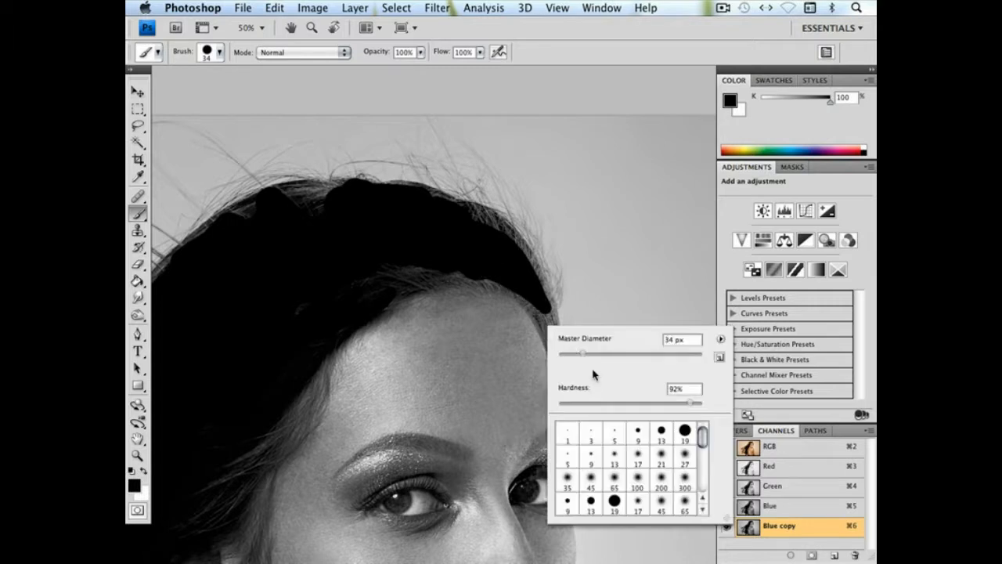
{"action": "left_click_drag", "start_coordinate": [567, 402], "coordinate": [555, 402]}
{"action": "left_click", "coordinate": [600, 353]}
{"action": "mouse_move", "coordinate": [534, 289]}
{"action": "left_mouse_down"}
{"action": "mouse_move", "coordinate": [545, 311]}
{"action": "mouse_move", "coordinate": [482, 274]}
{"action": "left_mouse_up"}
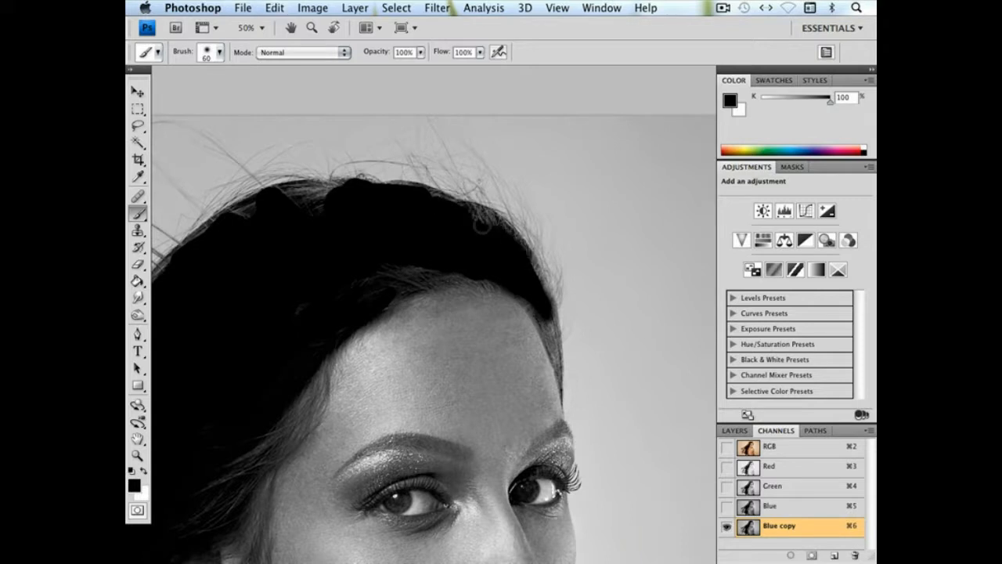
{"action": "mouse_move", "coordinate": [330, 235]}
{"action": "left_mouse_down"}
{"action": "mouse_move", "coordinate": [494, 202]}
{"action": "mouse_move", "coordinate": [440, 165]}
{"action": "mouse_move", "coordinate": [418, 183]}
{"action": "mouse_move", "coordinate": [522, 163]}
{"action": "left_mouse_up"}
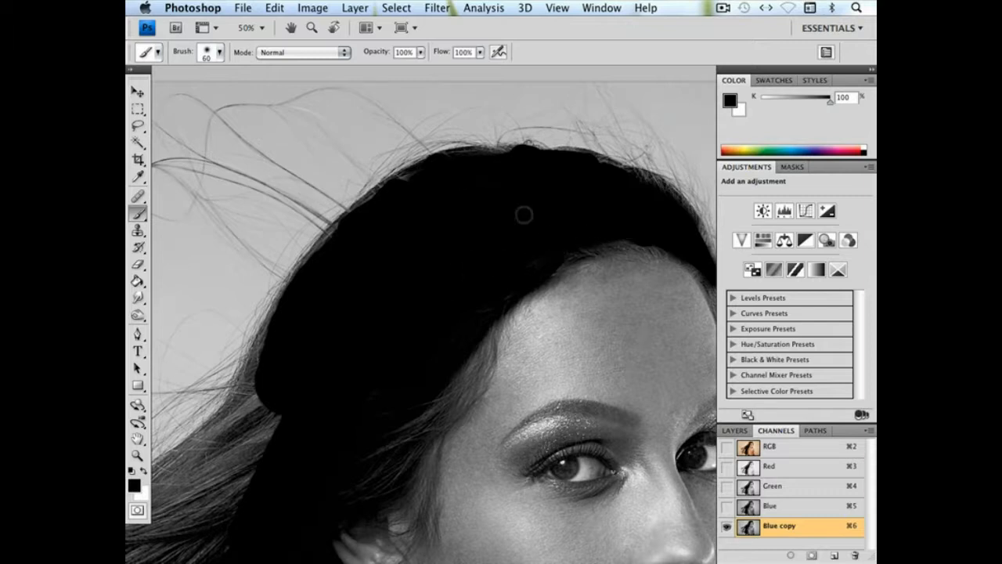
{"action": "left_click_drag", "start_coordinate": [410, 242], "coordinate": [566, 206]}
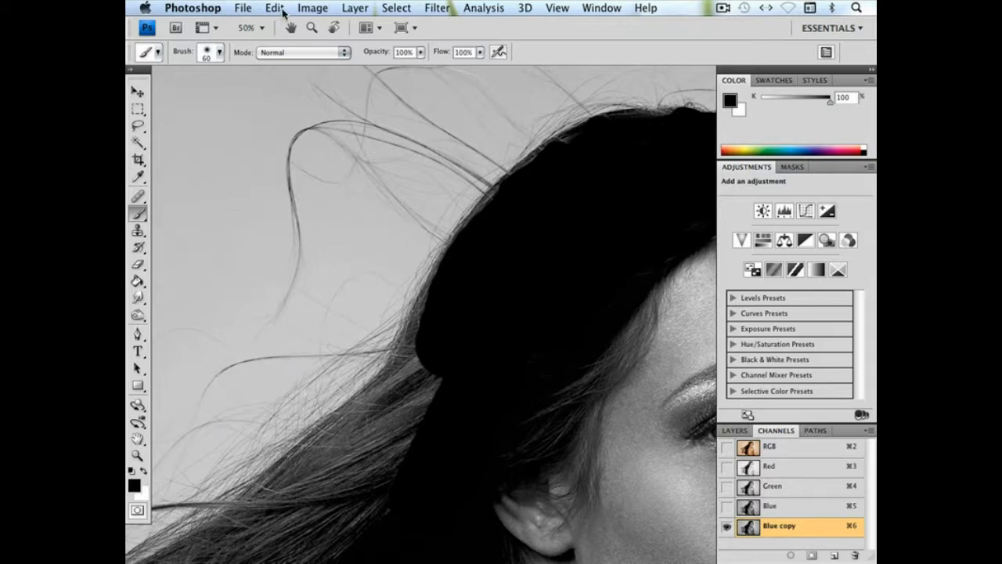
Apply Unsharp Mask to the Blue copy channel with Amount 47% and Radius 52.2 pixels
{"action": "left_click", "coordinate": [436, 8]}
{"action": "mouse_move", "coordinate": [454, 219]}
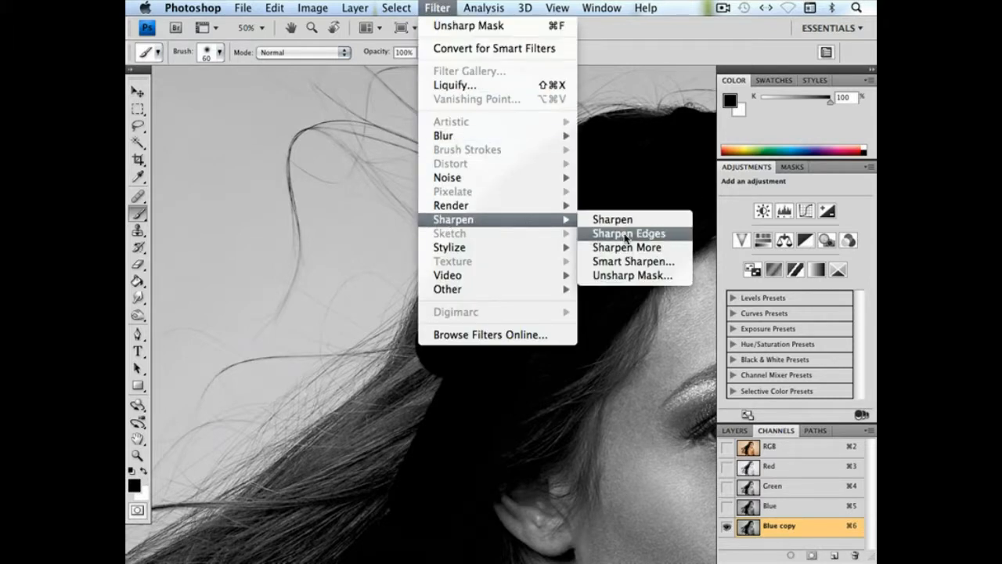
{"action": "left_click", "coordinate": [631, 276]}
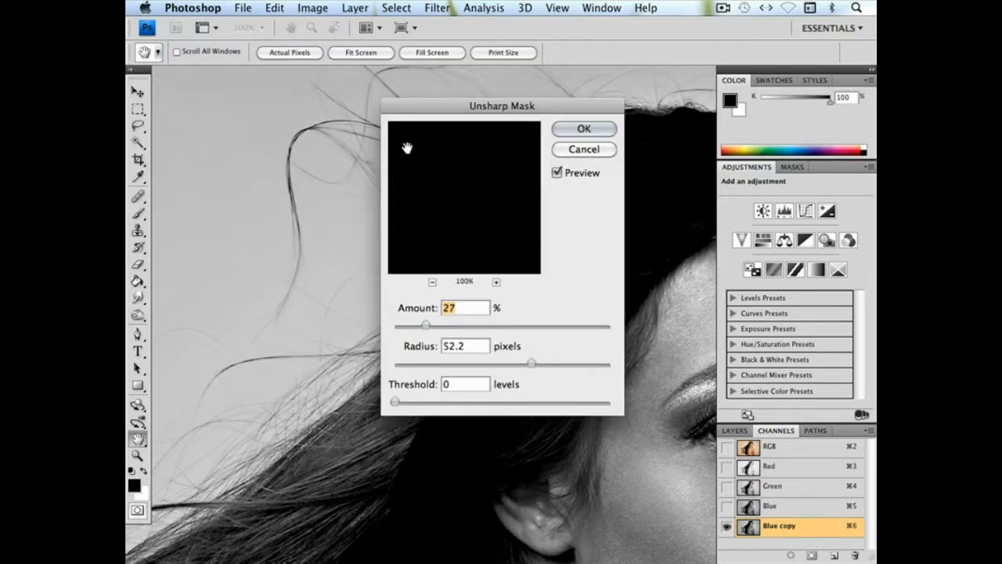
{"action": "left_click_drag", "start_coordinate": [506, 111], "coordinate": [317, 117]}
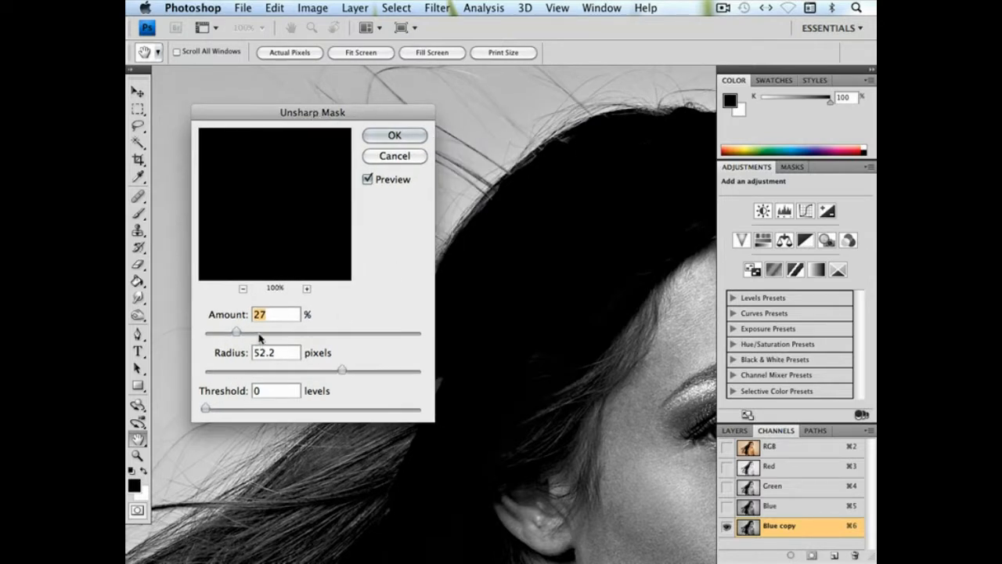
{"action": "left_click_drag", "start_coordinate": [259, 335], "coordinate": [262, 335]}
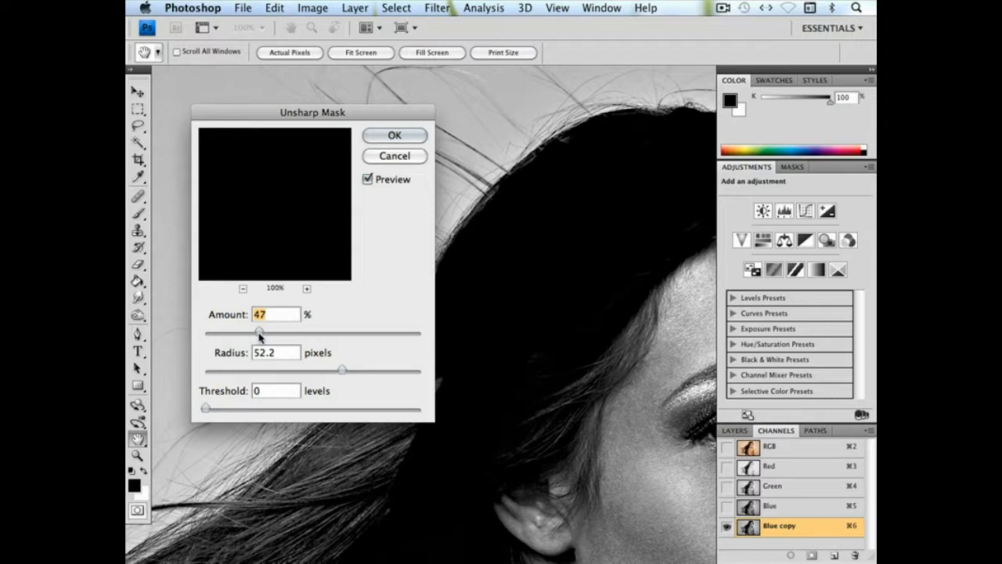
{"action": "left_click", "coordinate": [392, 136]}
{"action": "key", "text": "b"}
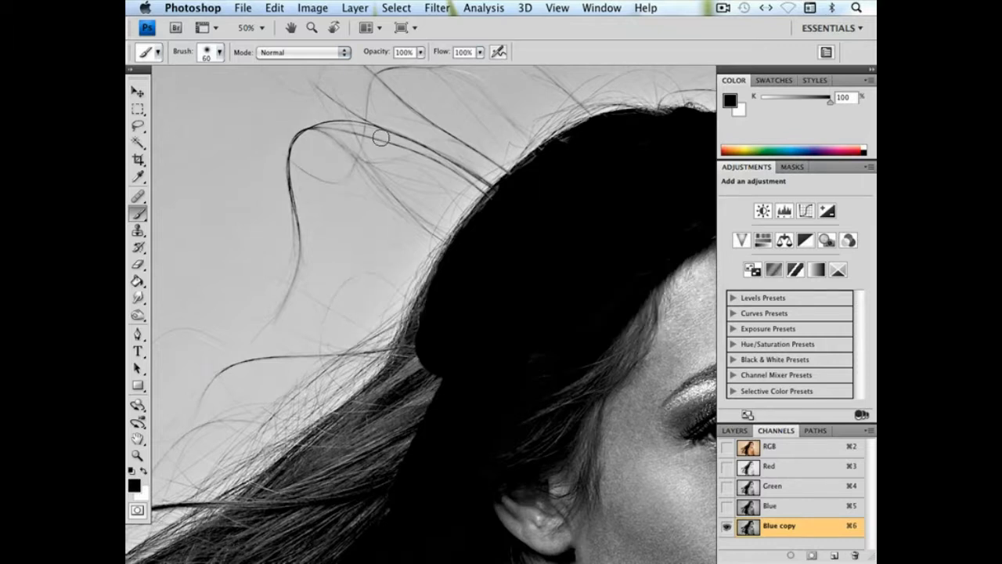
Apply a second Unsharp Mask to the channel with Amount 32% and Radius 9.7 pixels
{"action": "left_click", "coordinate": [437, 8]}
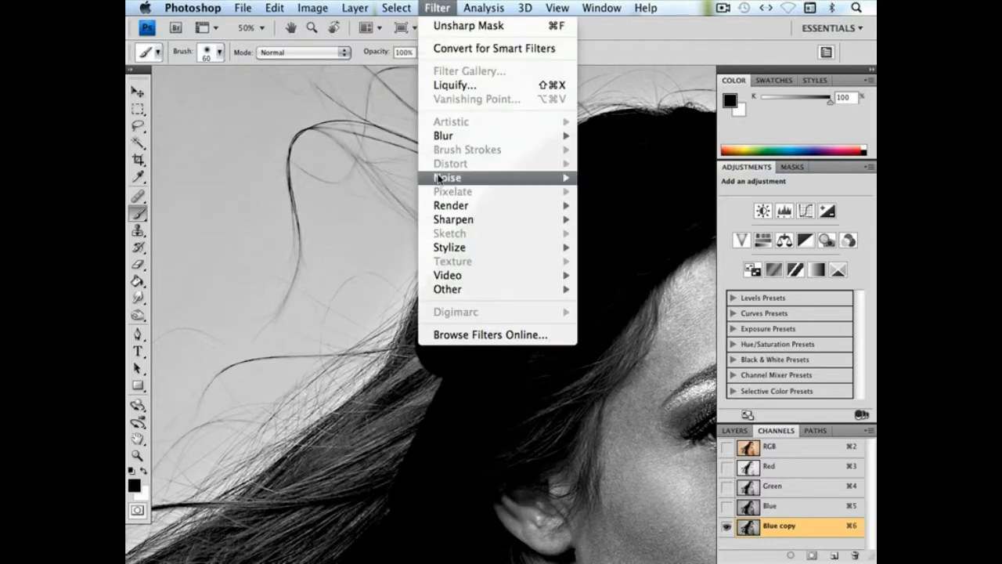
{"action": "mouse_move", "coordinate": [452, 220]}
{"action": "left_click", "coordinate": [626, 275]}
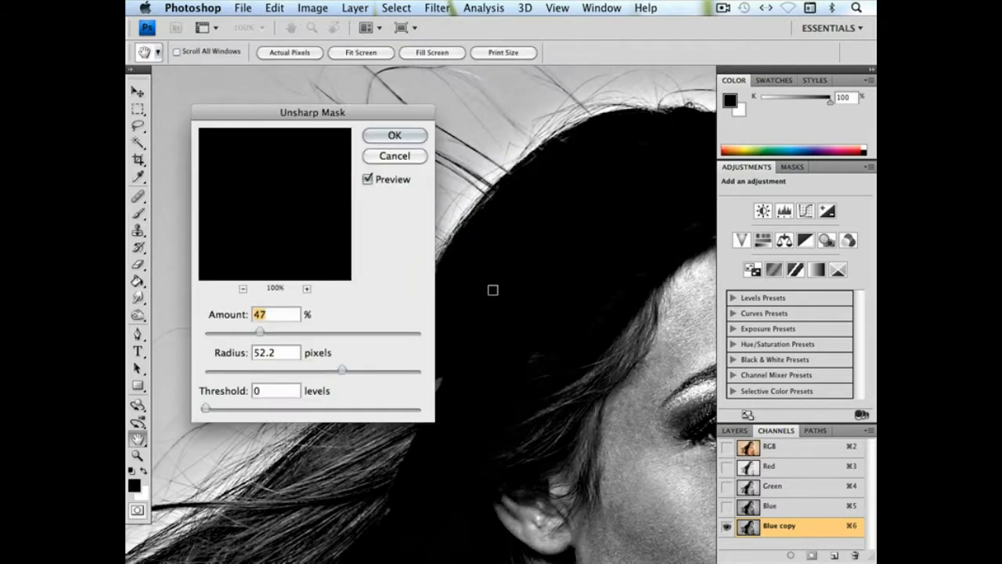
{"action": "left_click_drag", "start_coordinate": [342, 373], "coordinate": [299, 378]}
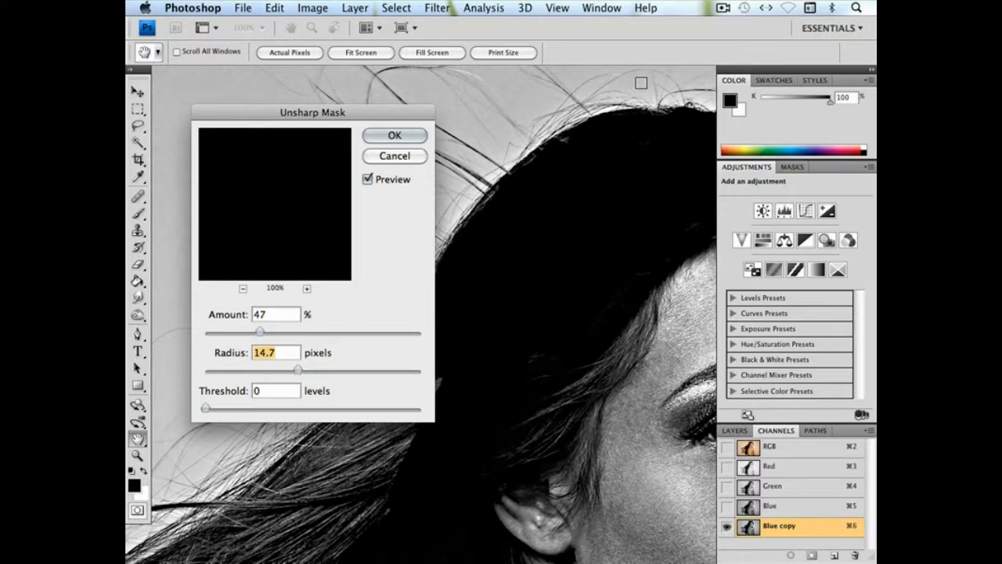
{"action": "left_click_drag", "start_coordinate": [259, 332], "coordinate": [242, 334]}
{"action": "left_click_drag", "start_coordinate": [297, 371], "coordinate": [290, 373]}
{"action": "left_click", "coordinate": [387, 133]}
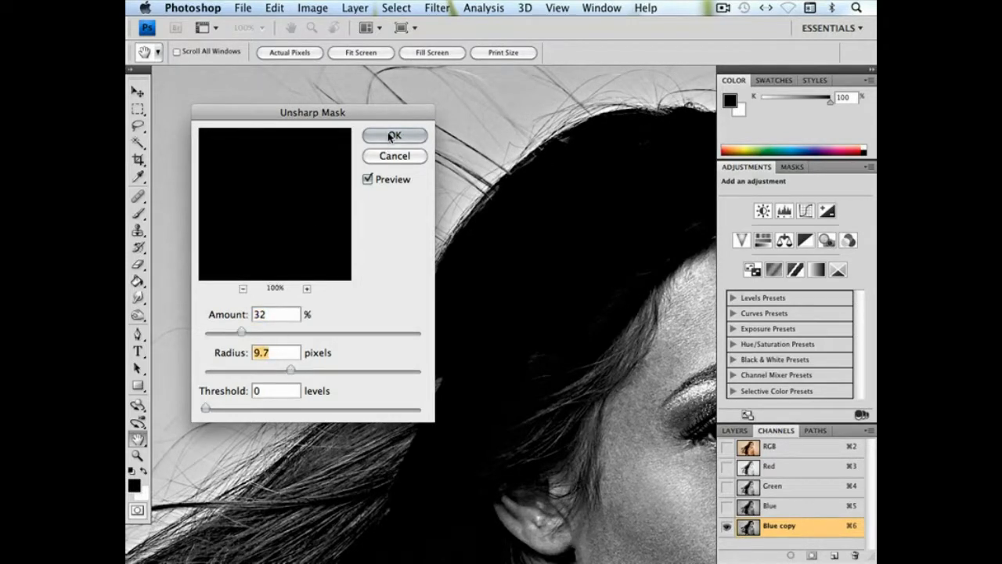
{"action": "key", "text": "b"}
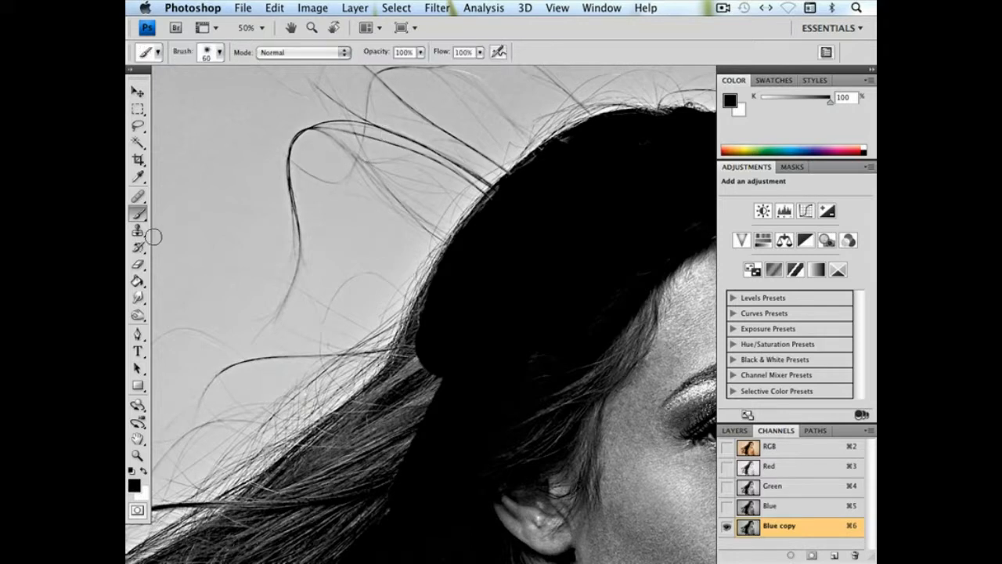
Enlarge the brush to 170 px and paint black inside the windblown hair behind the ear
{"action": "scroll", "coordinate": [485, 168], "scroll_direction": "down", "scroll_amount": 5}
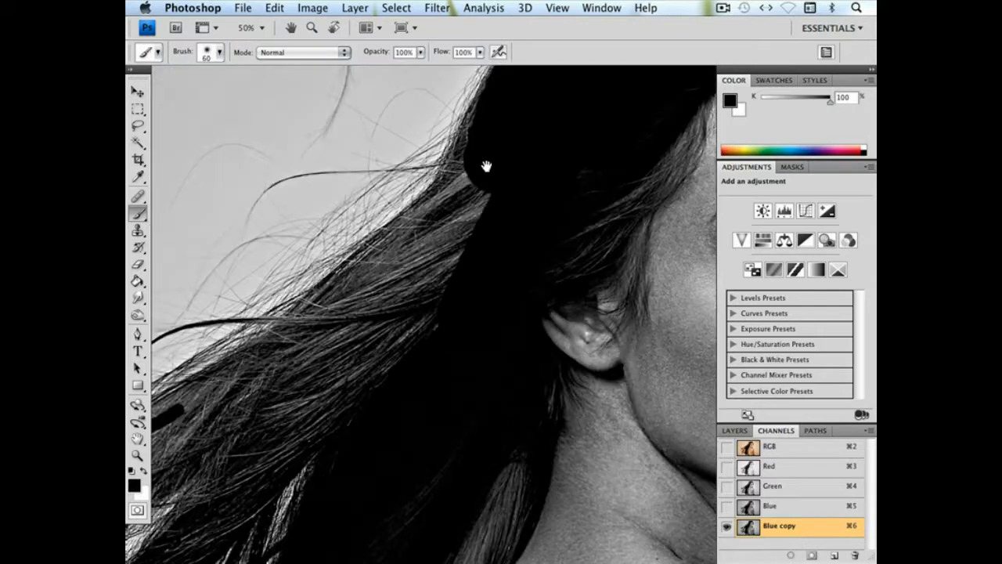
{"action": "right_click", "coordinate": [451, 274]}
{"action": "left_click", "coordinate": [558, 298]}
{"action": "mouse_move", "coordinate": [343, 379]}
{"action": "left_mouse_down"}
{"action": "mouse_move", "coordinate": [350, 392]}
{"action": "mouse_move", "coordinate": [519, 178]}
{"action": "mouse_move", "coordinate": [427, 349]}
{"action": "mouse_move", "coordinate": [255, 300]}
{"action": "mouse_move", "coordinate": [557, 224]}
{"action": "mouse_move", "coordinate": [626, 188]}
{"action": "left_mouse_up"}
{"action": "key", "text": "space"}
{"action": "left_click_drag", "start_coordinate": [468, 313], "coordinate": [418, 193]}
{"action": "key", "text": "super+0"}
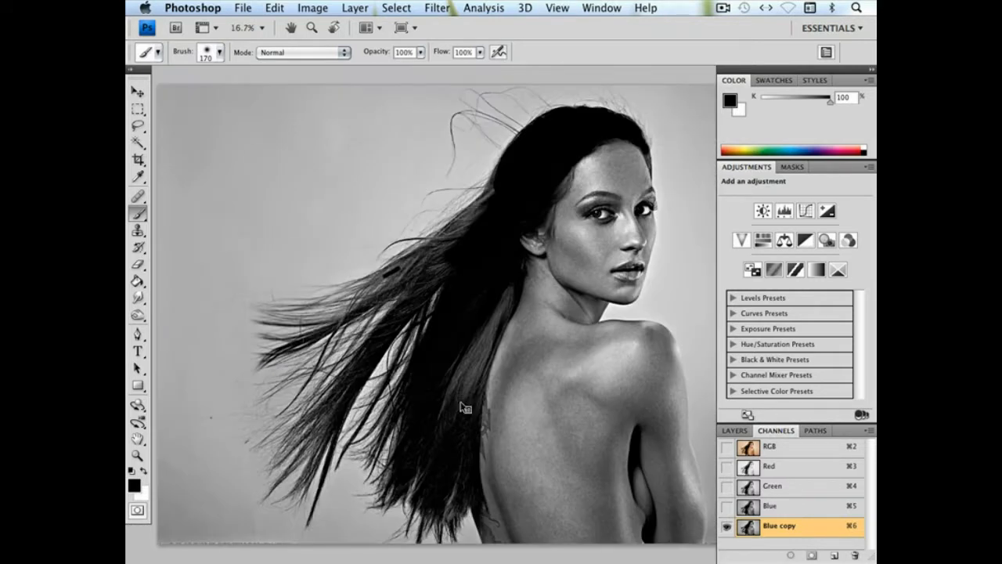
Raise the brush hardness to 87% and blacken the grey hair along the woman's back up to the neck
{"action": "right_click", "coordinate": [465, 407]}
{"action": "left_click", "coordinate": [601, 440]}
{"action": "left_click", "coordinate": [445, 416]}
{"action": "mouse_move", "coordinate": [441, 428]}
{"action": "left_mouse_down"}
{"action": "mouse_move", "coordinate": [467, 335]}
{"action": "mouse_move", "coordinate": [461, 408]}
{"action": "mouse_move", "coordinate": [511, 274]}
{"action": "left_mouse_up"}
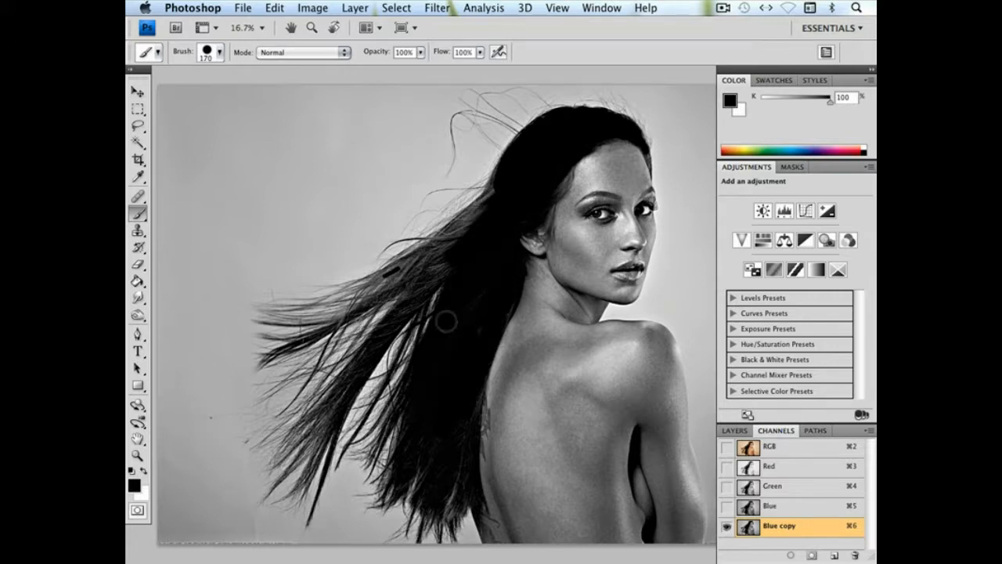
Increase the channel's contrast with Levels, setting the black input to 36 and the white input to 196
{"action": "left_click", "coordinate": [303, 9]}
{"action": "mouse_move", "coordinate": [391, 48]}
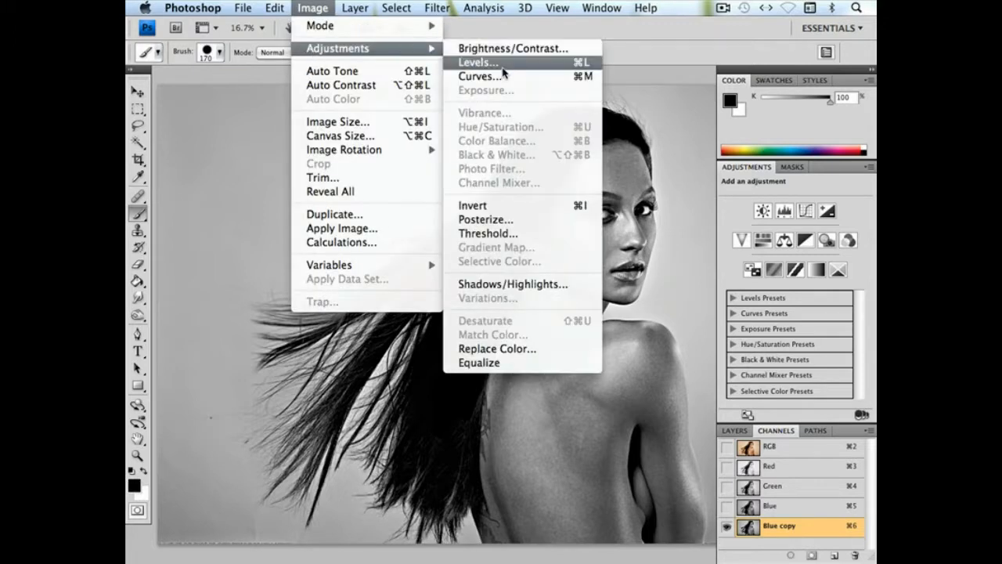
{"action": "left_click", "coordinate": [502, 66]}
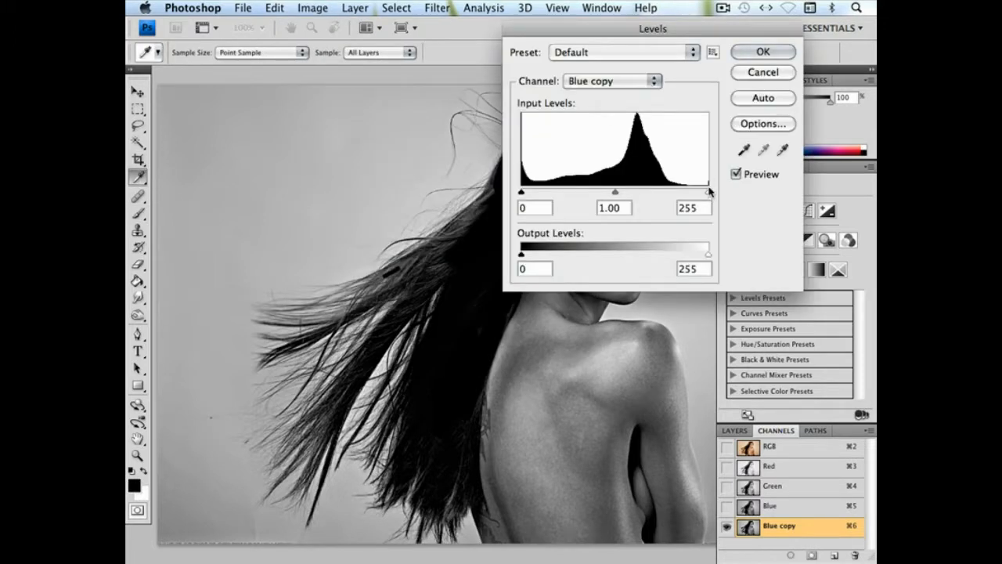
{"action": "left_click_drag", "start_coordinate": [708, 194], "coordinate": [675, 196]}
{"action": "left_click_drag", "start_coordinate": [523, 195], "coordinate": [539, 195]}
{"action": "left_click_drag", "start_coordinate": [676, 194], "coordinate": [665, 195]}
{"action": "left_click_drag", "start_coordinate": [540, 193], "coordinate": [544, 192]}
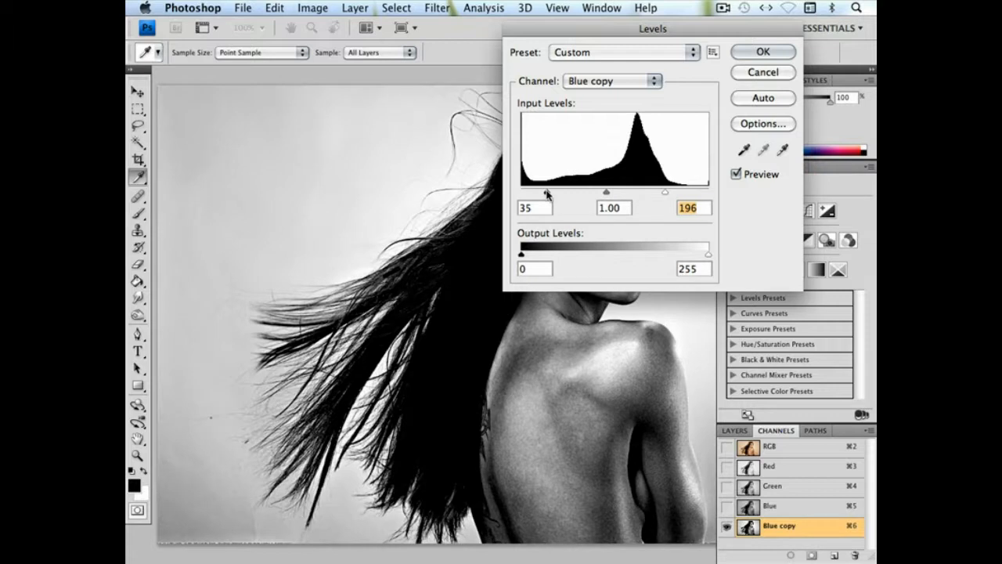
{"action": "left_click", "coordinate": [548, 194]}
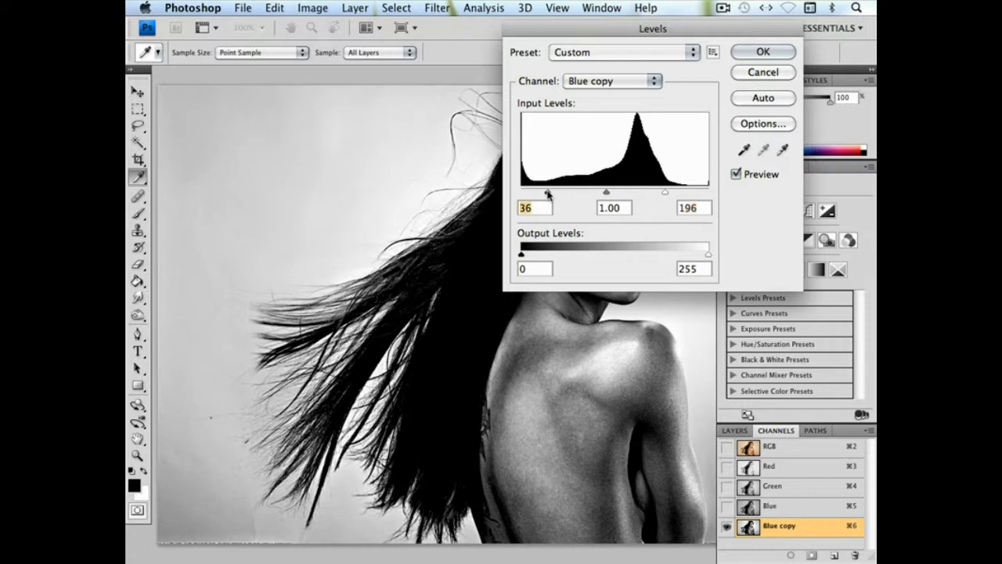
{"action": "left_click", "coordinate": [759, 54]}
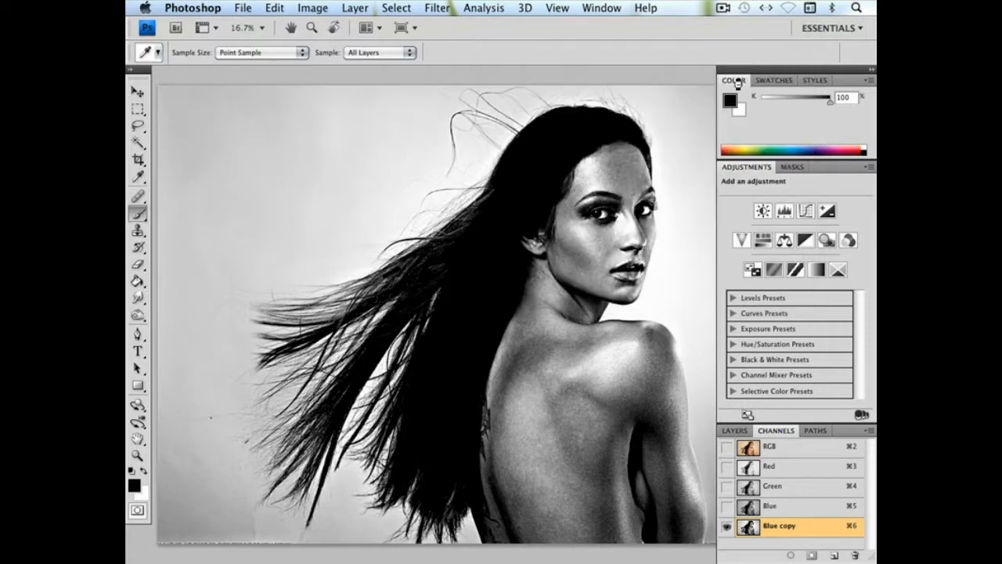
{"action": "key", "text": "b"}
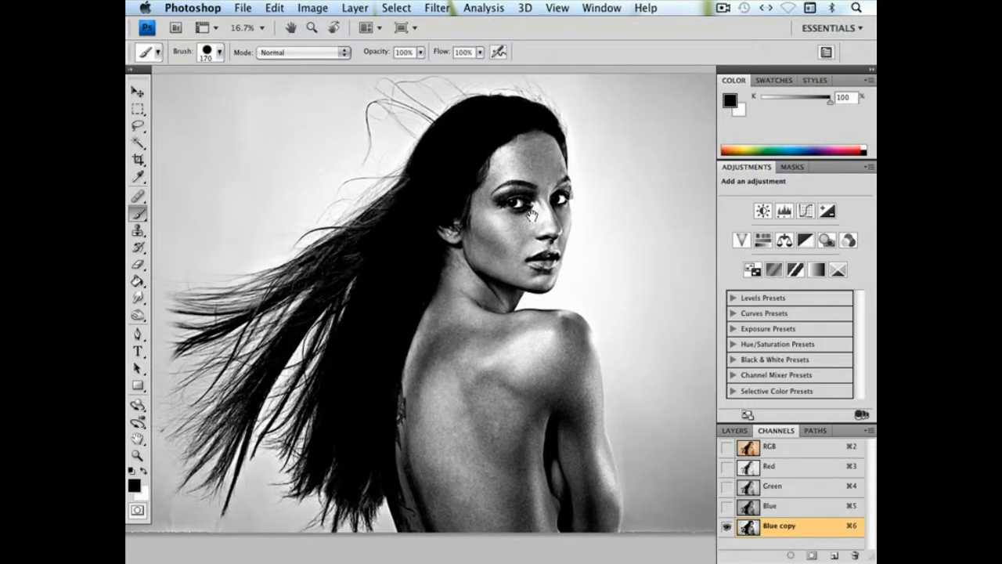
Make white the foreground colour and paint the background beside the face and the body with a 411 px, 96% hard brush
{"action": "left_click", "coordinate": [144, 471]}
{"action": "right_click", "coordinate": [647, 195]}
{"action": "left_click", "coordinate": [784, 218]}
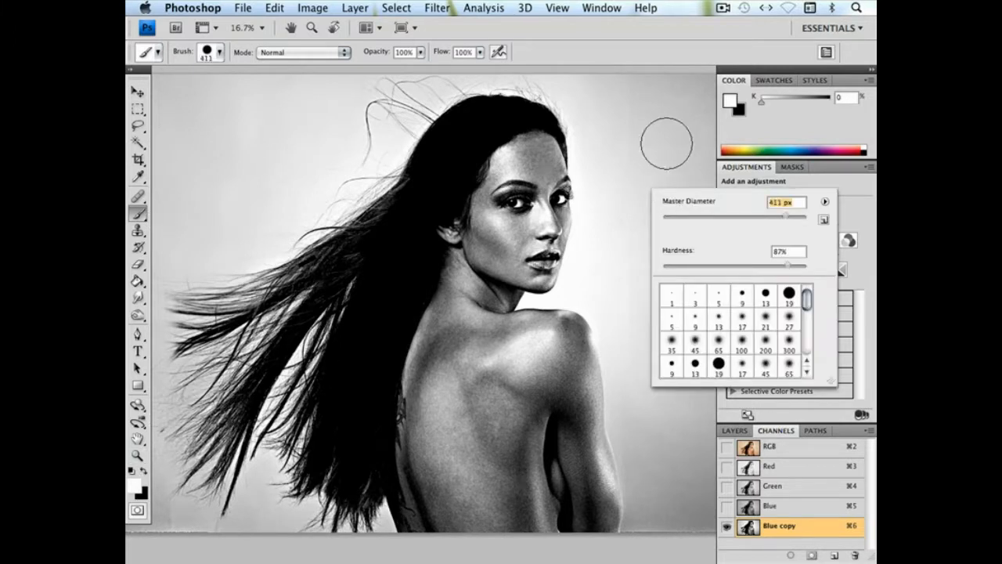
{"action": "left_click", "coordinate": [802, 268]}
{"action": "mouse_move", "coordinate": [663, 169]}
{"action": "left_mouse_down"}
{"action": "mouse_move", "coordinate": [709, 63]}
{"action": "mouse_move", "coordinate": [742, 353]}
{"action": "mouse_move", "coordinate": [599, 526]}
{"action": "mouse_move", "coordinate": [575, 358]}
{"action": "mouse_move", "coordinate": [551, 306]}
{"action": "mouse_move", "coordinate": [548, 248]}
{"action": "mouse_move", "coordinate": [553, 227]}
{"action": "mouse_move", "coordinate": [652, 166]}
{"action": "mouse_move", "coordinate": [613, 67]}
{"action": "mouse_move", "coordinate": [615, 309]}
{"action": "mouse_move", "coordinate": [509, 481]}
{"action": "mouse_move", "coordinate": [488, 391]}
{"action": "left_mouse_up"}
Enlarge the brush to 2028 px and paint the shoulder, back and lower face white
{"action": "right_click", "coordinate": [484, 368]}
{"action": "left_click_drag", "start_coordinate": [627, 390], "coordinate": [634, 390]}
{"action": "mouse_move", "coordinate": [565, 343]}
{"action": "left_mouse_down"}
{"action": "mouse_move", "coordinate": [532, 376]}
{"action": "mouse_move", "coordinate": [523, 494]}
{"action": "left_mouse_up"}
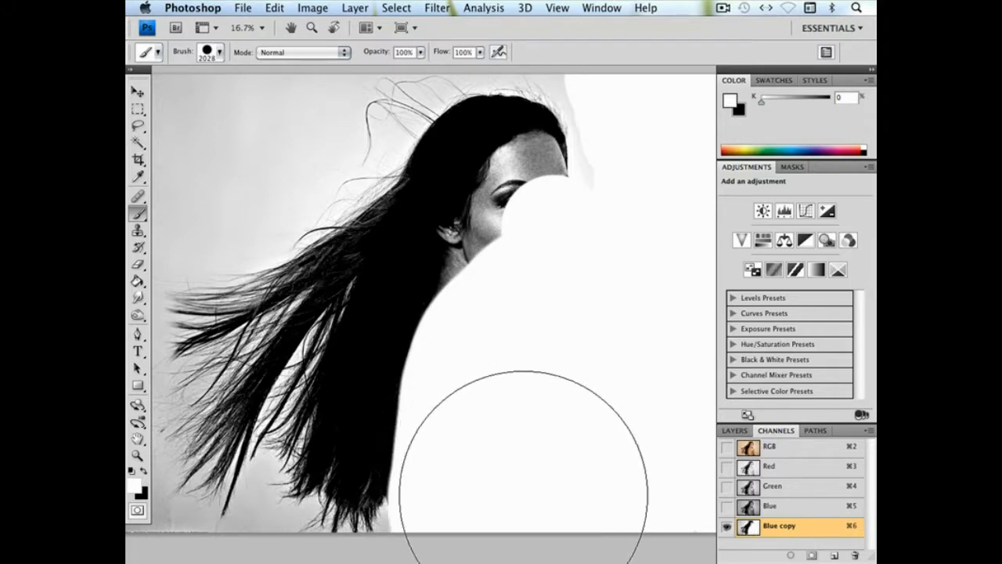
Reduce the brush to 277 px and paint the forehead and remaining face white along the hairline
{"action": "right_click", "coordinate": [568, 322]}
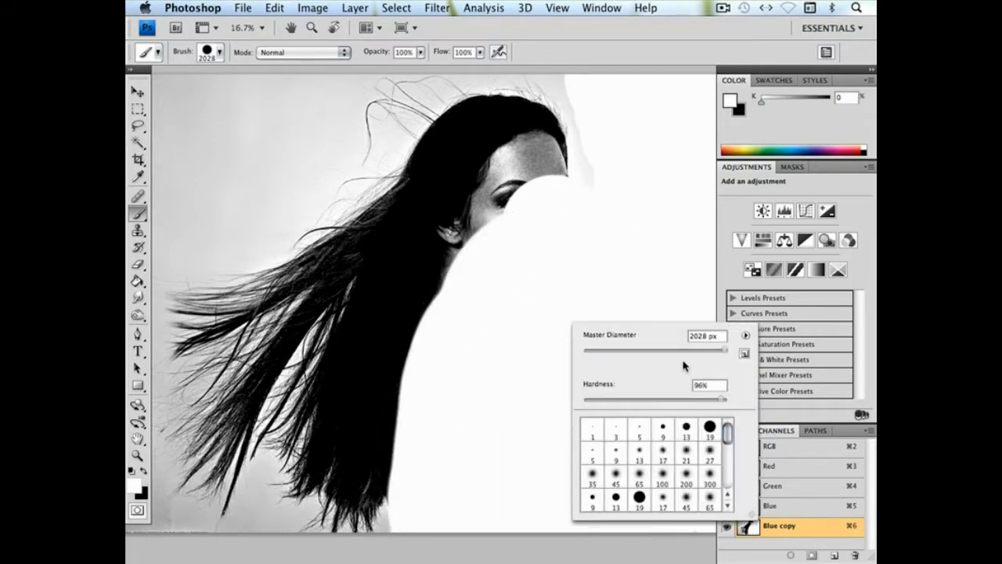
{"action": "left_click", "coordinate": [674, 351]}
{"action": "right_click", "coordinate": [519, 204]}
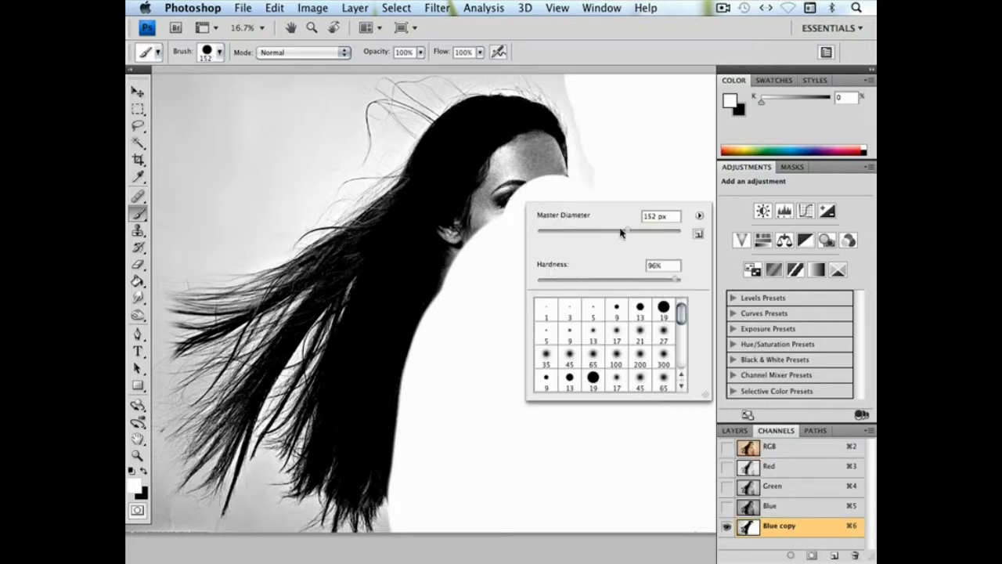
{"action": "left_click", "coordinate": [530, 180]}
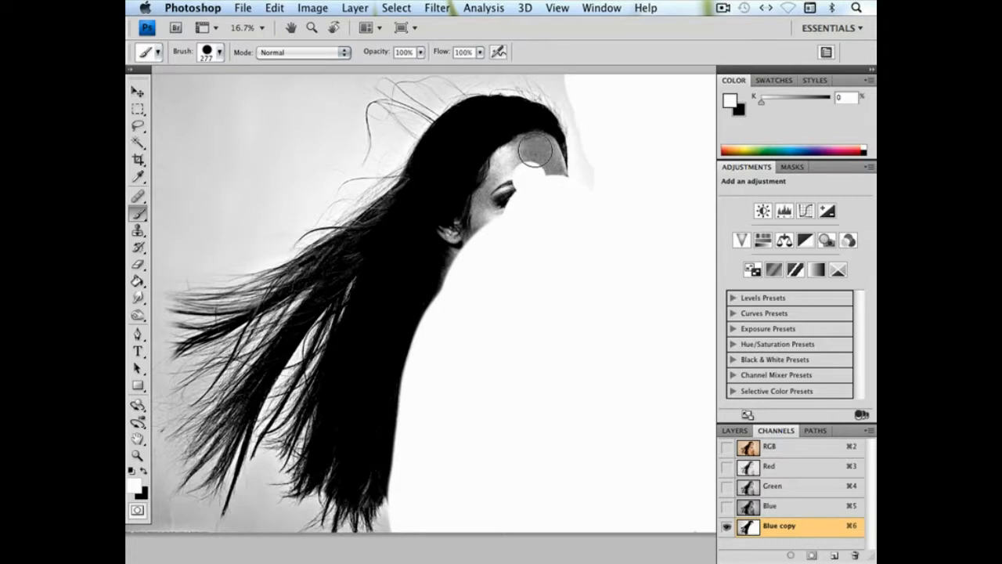
{"action": "left_click_drag", "start_coordinate": [535, 150], "coordinate": [539, 153]}
{"action": "left_click", "coordinate": [541, 150]}
{"action": "left_click", "coordinate": [544, 155]}
{"action": "left_click", "coordinate": [547, 162]}
{"action": "left_click", "coordinate": [548, 166]}
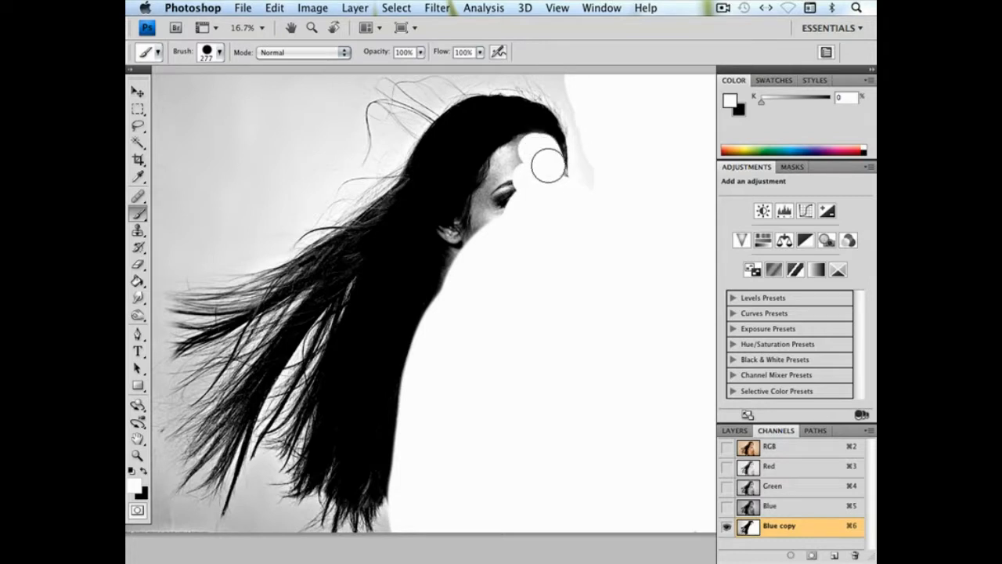
{"action": "left_click", "coordinate": [549, 176]}
{"action": "left_click", "coordinate": [559, 183]}
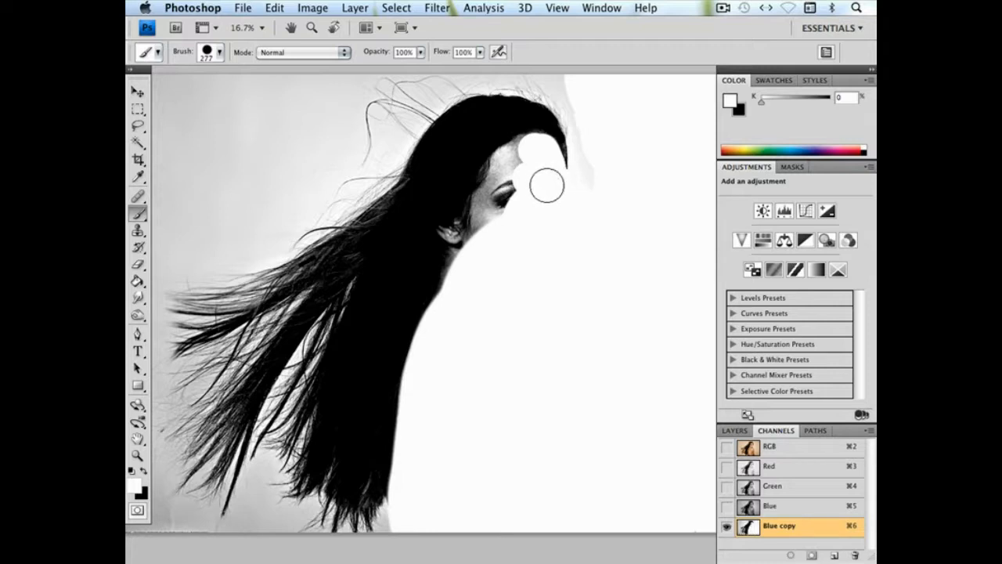
{"action": "mouse_move", "coordinate": [525, 152]}
{"action": "left_mouse_down"}
{"action": "mouse_move", "coordinate": [498, 176]}
{"action": "mouse_move", "coordinate": [476, 253]}
{"action": "left_mouse_up"}
Paint the ear white with the brush reduced to 108 px and its hardness lowered to 29%
{"action": "right_click", "coordinate": [523, 262]}
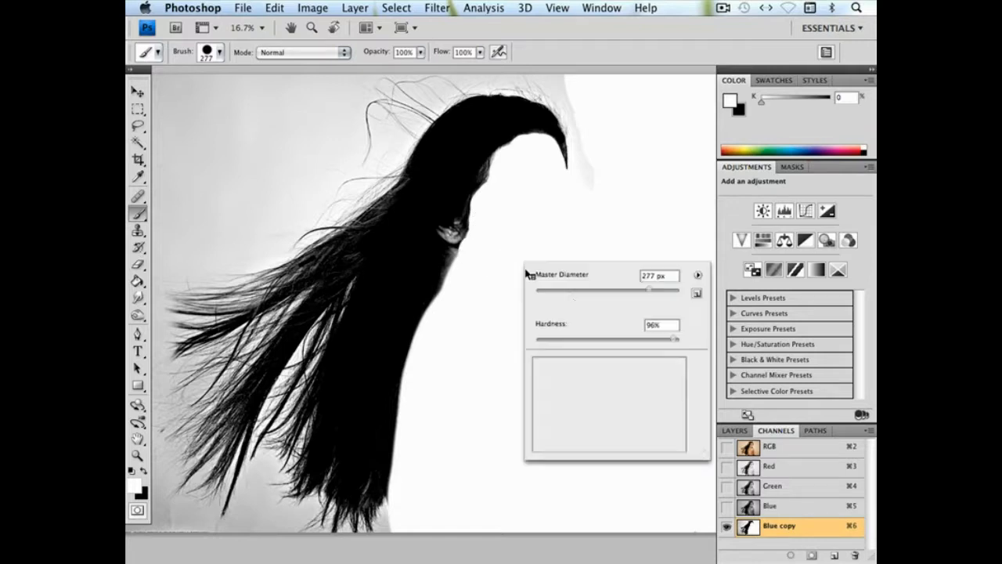
{"action": "left_click_drag", "start_coordinate": [634, 289], "coordinate": [628, 289]}
{"action": "left_click", "coordinate": [460, 247]}
{"action": "right_click", "coordinate": [499, 272]}
{"action": "left_click", "coordinate": [455, 246]}
{"action": "right_click", "coordinate": [522, 262]}
{"action": "left_click_drag", "start_coordinate": [616, 290], "coordinate": [609, 289]}
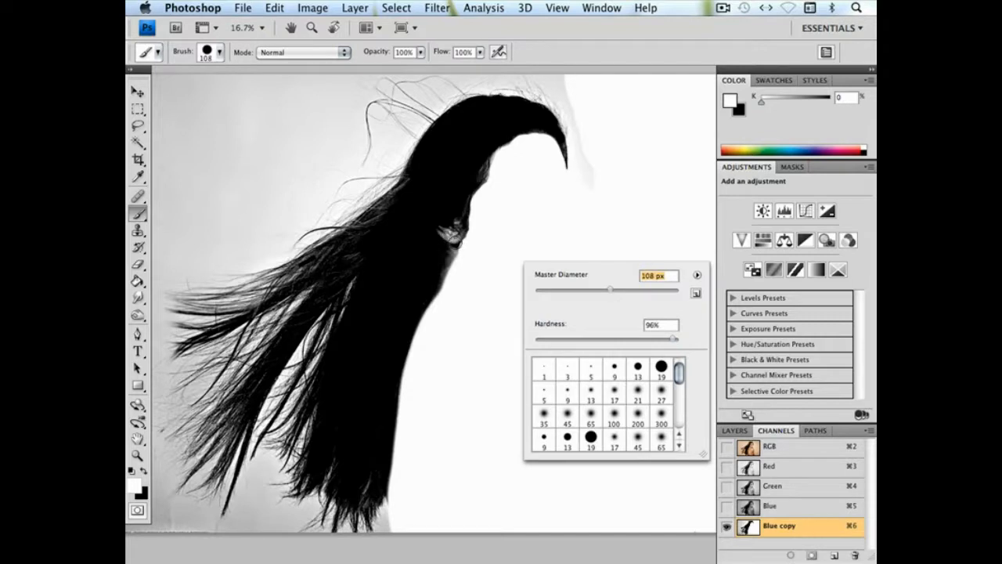
{"action": "left_click", "coordinate": [462, 250]}
{"action": "right_click", "coordinate": [472, 249]}
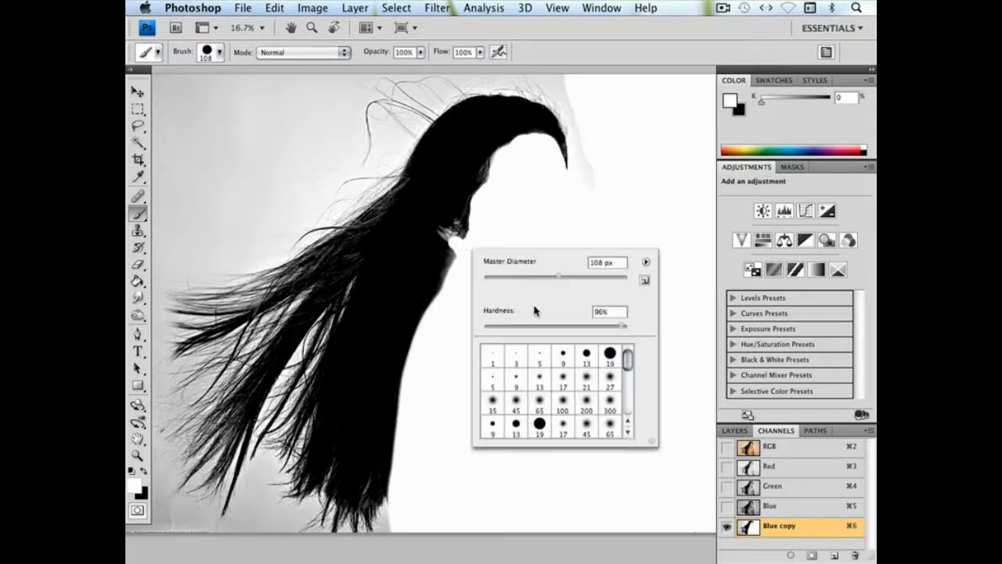
{"action": "left_click", "coordinate": [452, 238]}
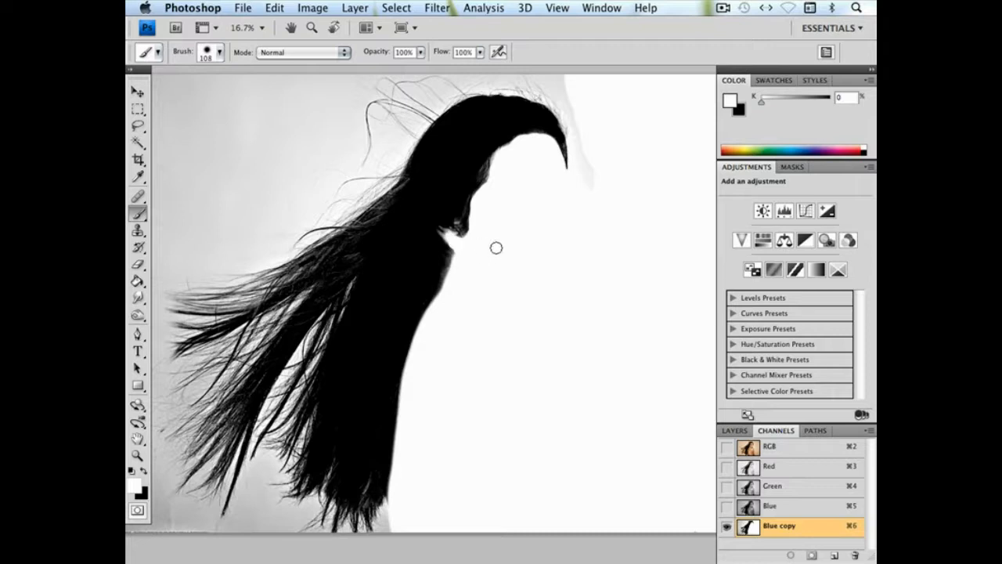
Dodge the grey background behind the windblown hair with a 911 px brush, range Highlights and exposure 46%
{"action": "key", "text": "super+minus"}
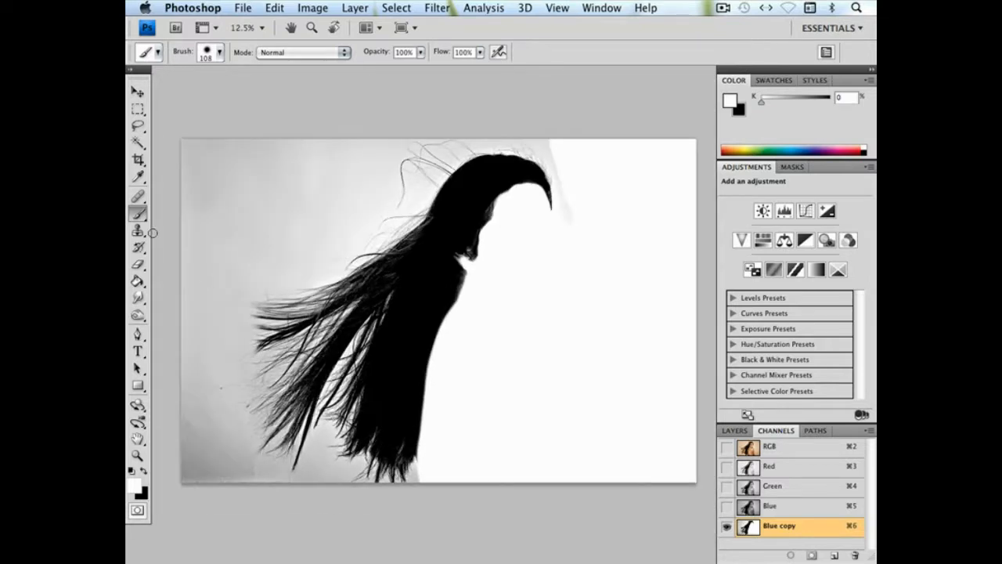
{"action": "left_click", "coordinate": [137, 316]}
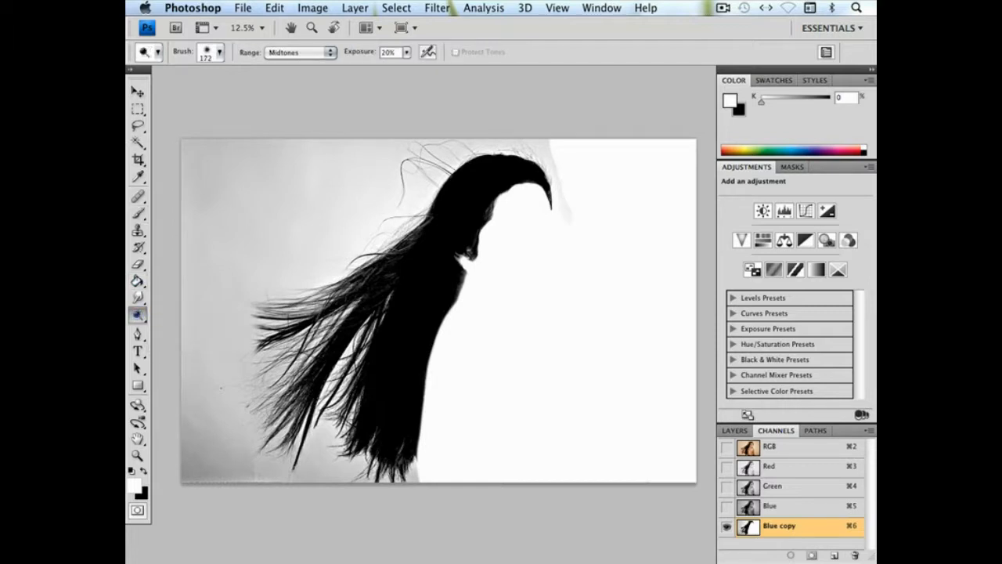
{"action": "mouse_move", "coordinate": [196, 179]}
{"action": "left_mouse_down"}
{"action": "mouse_move", "coordinate": [231, 107]}
{"action": "mouse_move", "coordinate": [260, 99]}
{"action": "mouse_move", "coordinate": [242, 136]}
{"action": "mouse_move", "coordinate": [298, 133]}
{"action": "mouse_move", "coordinate": [223, 208]}
{"action": "mouse_move", "coordinate": [375, 123]}
{"action": "mouse_move", "coordinate": [279, 210]}
{"action": "mouse_move", "coordinate": [351, 170]}
{"action": "mouse_move", "coordinate": [364, 202]}
{"action": "mouse_move", "coordinate": [227, 268]}
{"action": "mouse_move", "coordinate": [228, 253]}
{"action": "mouse_move", "coordinate": [198, 326]}
{"action": "mouse_move", "coordinate": [187, 408]}
{"action": "mouse_move", "coordinate": [191, 462]}
{"action": "mouse_move", "coordinate": [221, 499]}
{"action": "mouse_move", "coordinate": [208, 465]}
{"action": "left_mouse_up"}
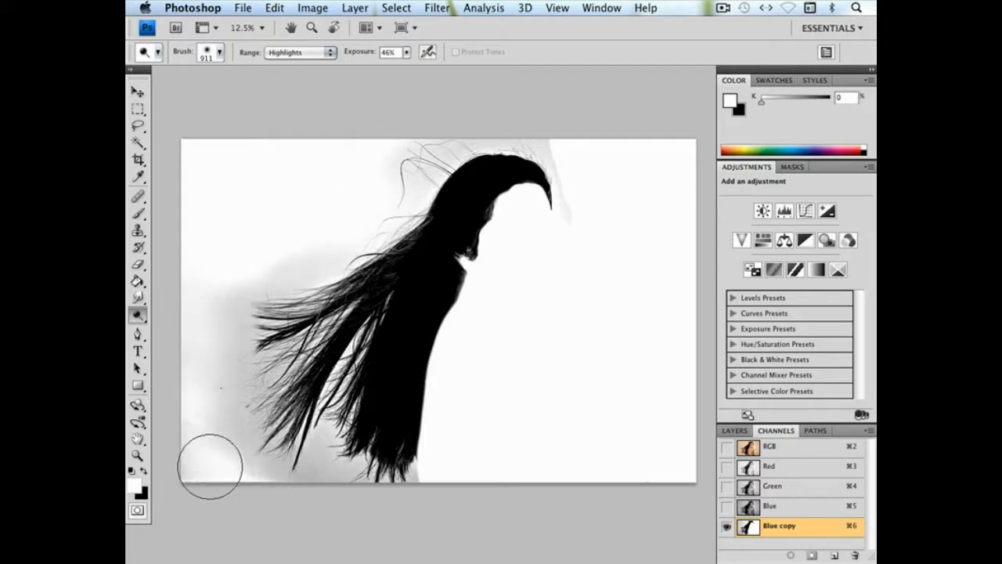
Enlarge the Dodge brush to 1242 px and lighten the remaining grey background around the hair
{"action": "right_click", "coordinate": [242, 197]}
{"action": "left_click_drag", "start_coordinate": [394, 223], "coordinate": [399, 222]}
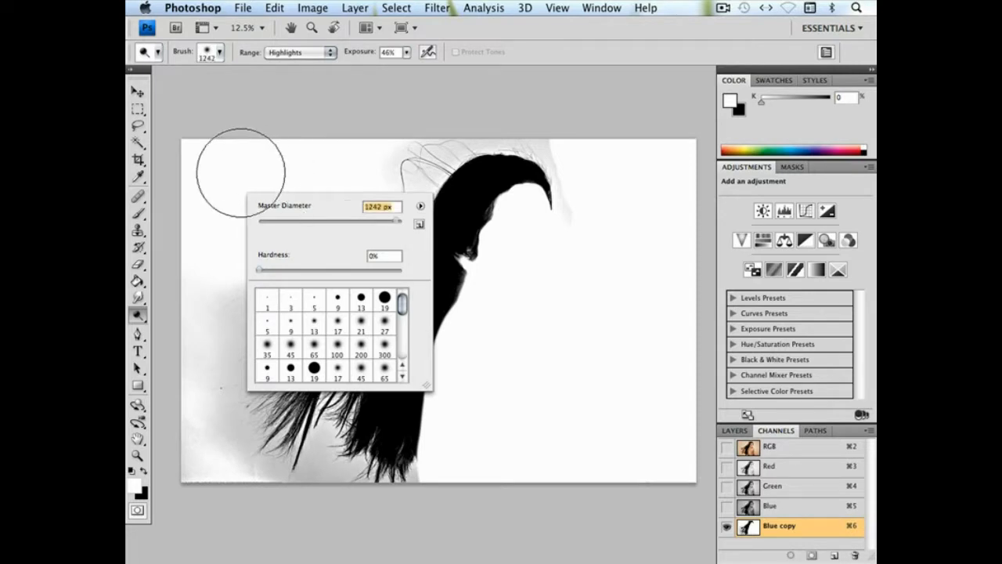
{"action": "key", "text": "Return"}
{"action": "mouse_move", "coordinate": [265, 260]}
{"action": "left_mouse_down"}
{"action": "mouse_move", "coordinate": [316, 239]}
{"action": "mouse_move", "coordinate": [227, 284]}
{"action": "mouse_move", "coordinate": [220, 414]}
{"action": "mouse_move", "coordinate": [227, 355]}
{"action": "mouse_move", "coordinate": [230, 417]}
{"action": "mouse_move", "coordinate": [235, 385]}
{"action": "mouse_move", "coordinate": [231, 321]}
{"action": "mouse_move", "coordinate": [227, 383]}
{"action": "mouse_move", "coordinate": [229, 363]}
{"action": "mouse_move", "coordinate": [248, 454]}
{"action": "mouse_move", "coordinate": [235, 442]}
{"action": "mouse_move", "coordinate": [339, 482]}
{"action": "mouse_move", "coordinate": [211, 469]}
{"action": "mouse_move", "coordinate": [197, 440]}
{"action": "mouse_move", "coordinate": [182, 452]}
{"action": "mouse_move", "coordinate": [185, 475]}
{"action": "left_mouse_up"}
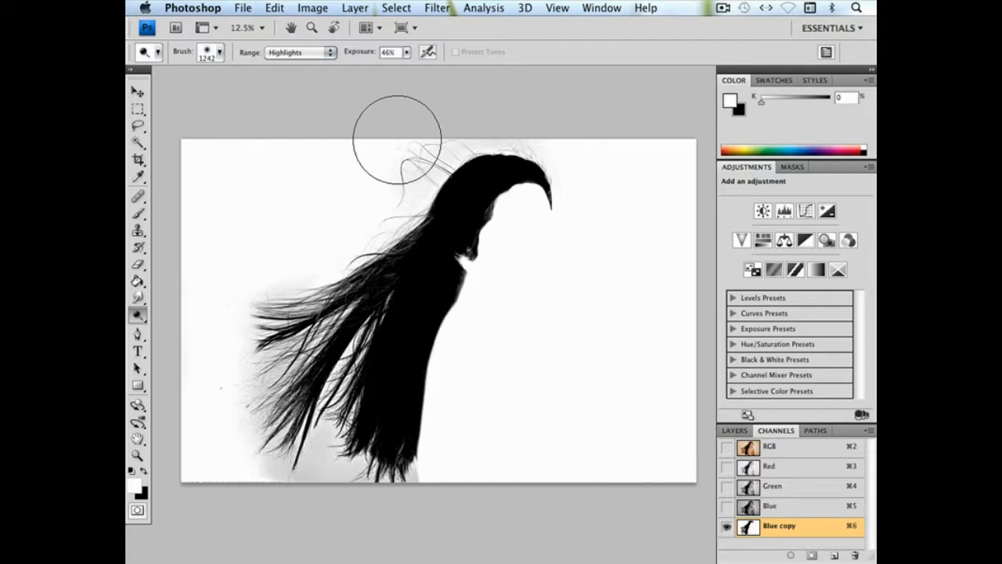
{"action": "left_click", "coordinate": [333, 52]}
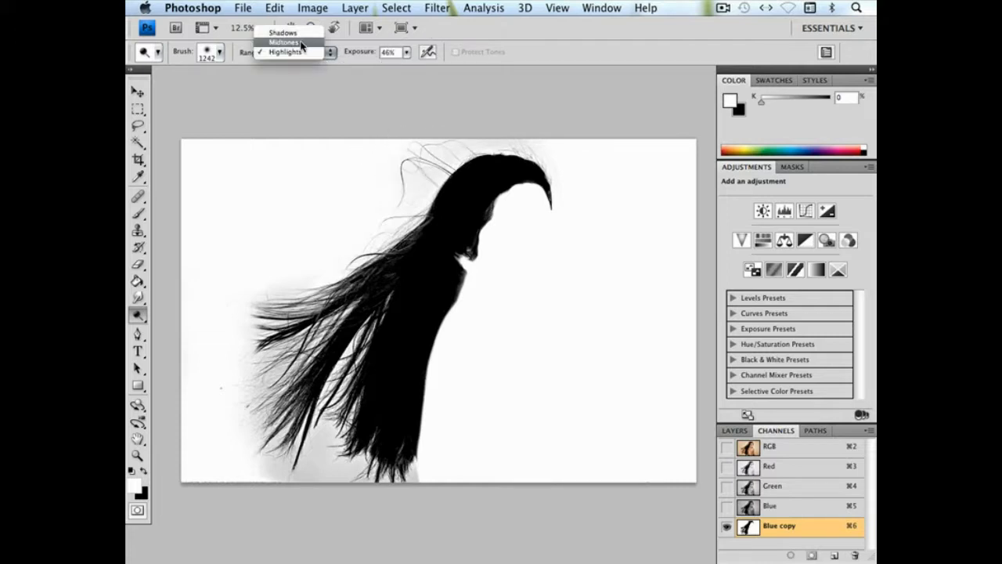
{"action": "left_click", "coordinate": [302, 41]}
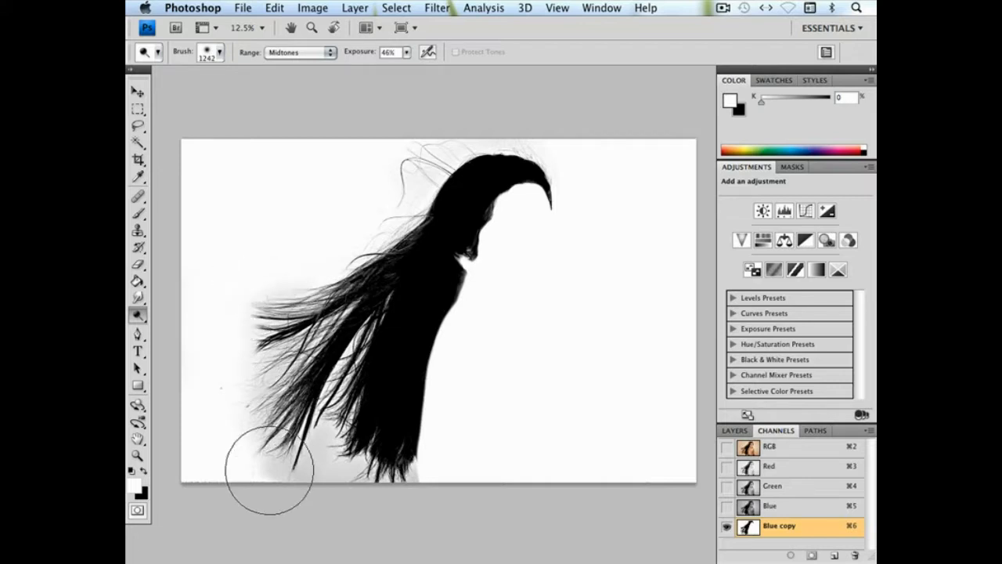
{"action": "left_click", "coordinate": [300, 52]}
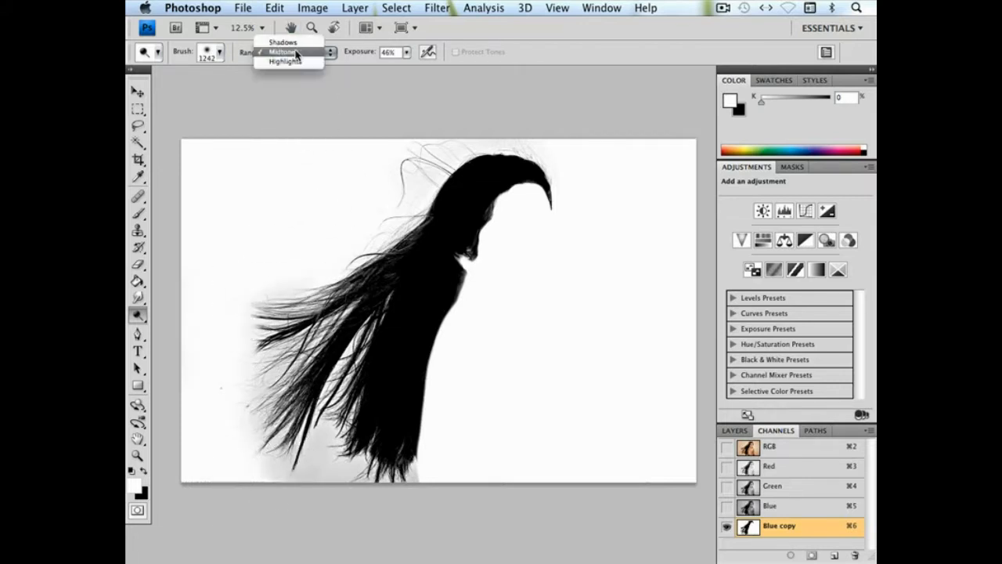
{"action": "left_click", "coordinate": [299, 63]}
Dodge the remaining grey patches below and behind the hair tips with the range kept at Highlights
{"action": "left_click", "coordinate": [271, 458]}
{"action": "left_click", "coordinate": [317, 476]}
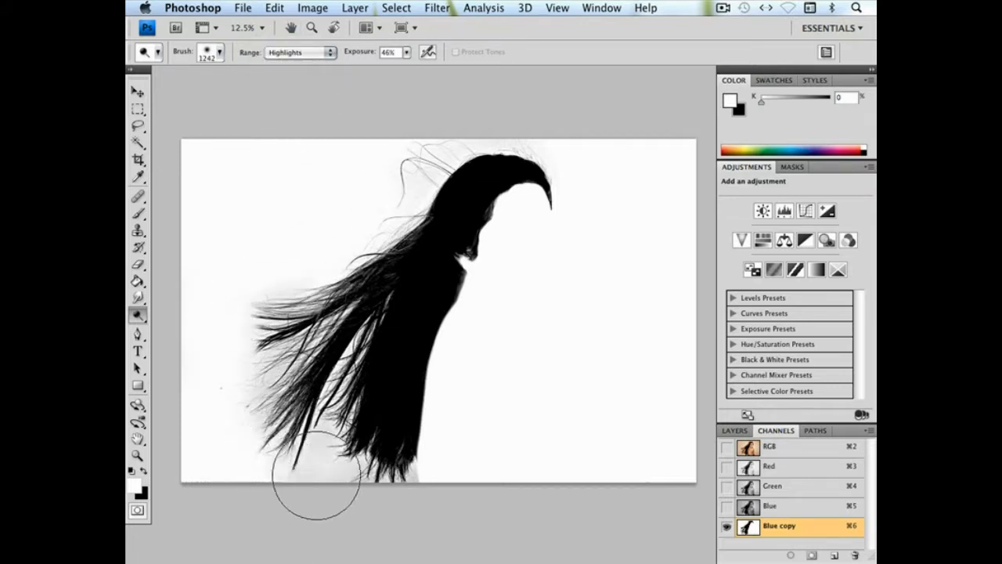
{"action": "left_click", "coordinate": [232, 402]}
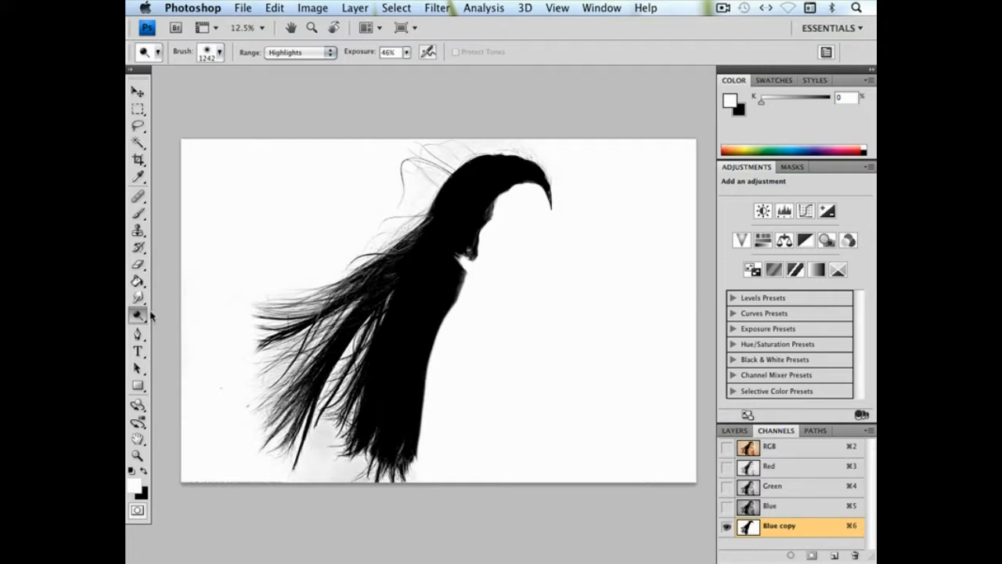
Apply Levels to the Blue copy channel with the white input at 252 and the midtones slightly darkened
{"action": "left_click_drag", "start_coordinate": [139, 314], "coordinate": [206, 325]}
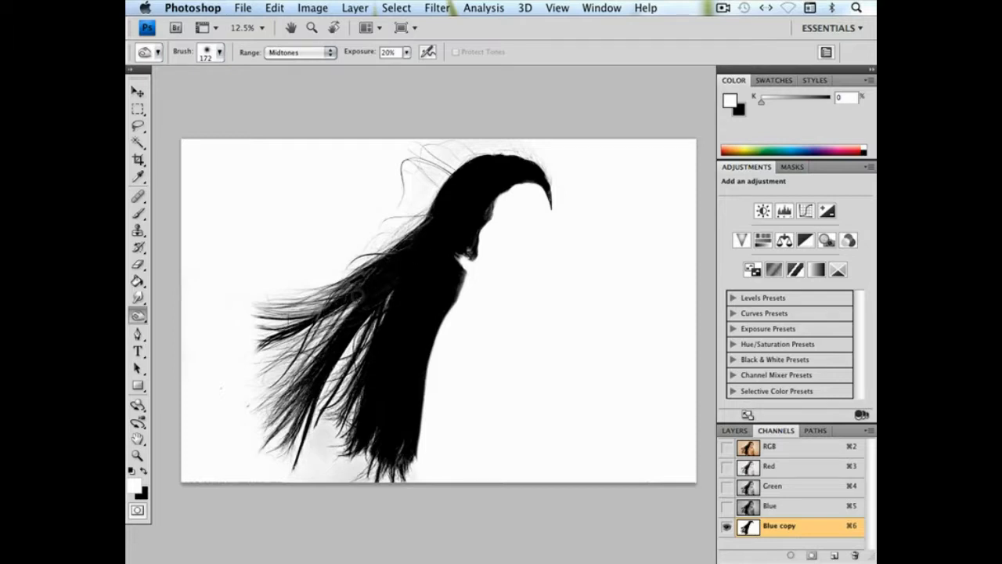
{"action": "left_click", "coordinate": [249, 8]}
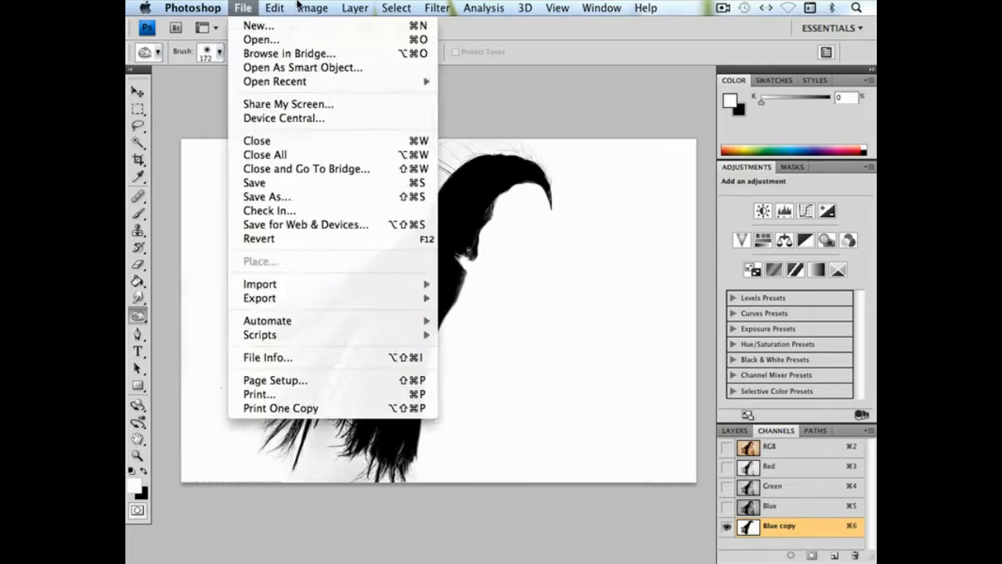
{"action": "mouse_move", "coordinate": [312, 8]}
{"action": "mouse_move", "coordinate": [313, 49]}
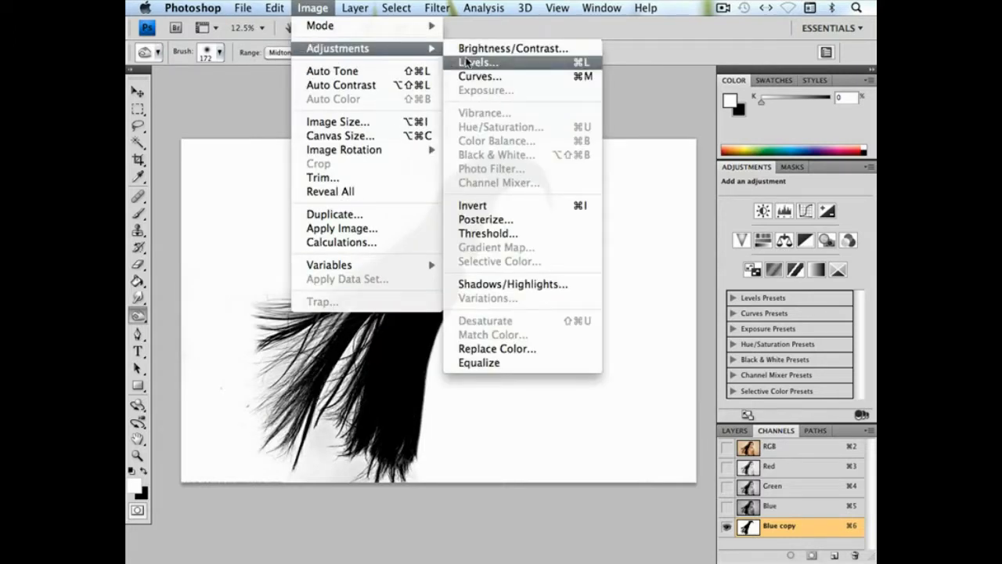
{"action": "left_click", "coordinate": [493, 67]}
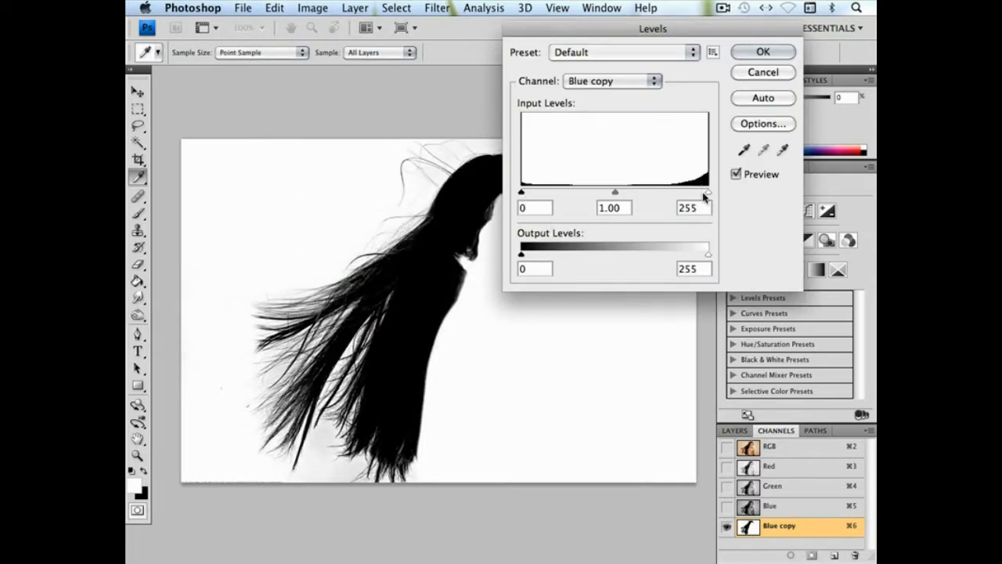
{"action": "left_click_drag", "start_coordinate": [708, 194], "coordinate": [705, 194]}
{"action": "left_click_drag", "start_coordinate": [616, 193], "coordinate": [621, 194]}
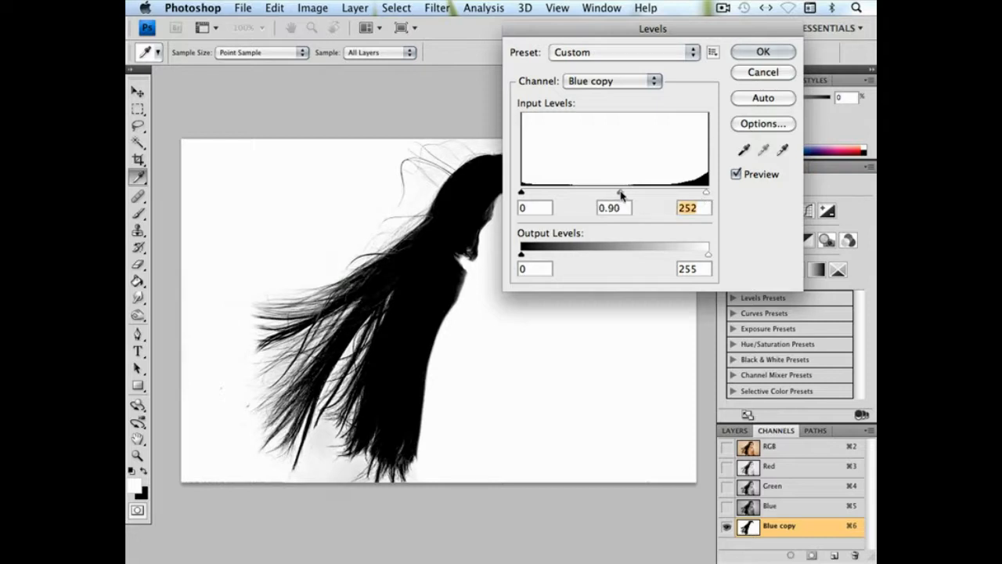
{"action": "left_click", "coordinate": [623, 194]}
{"action": "left_click", "coordinate": [763, 52]}
{"action": "key", "text": "o"}
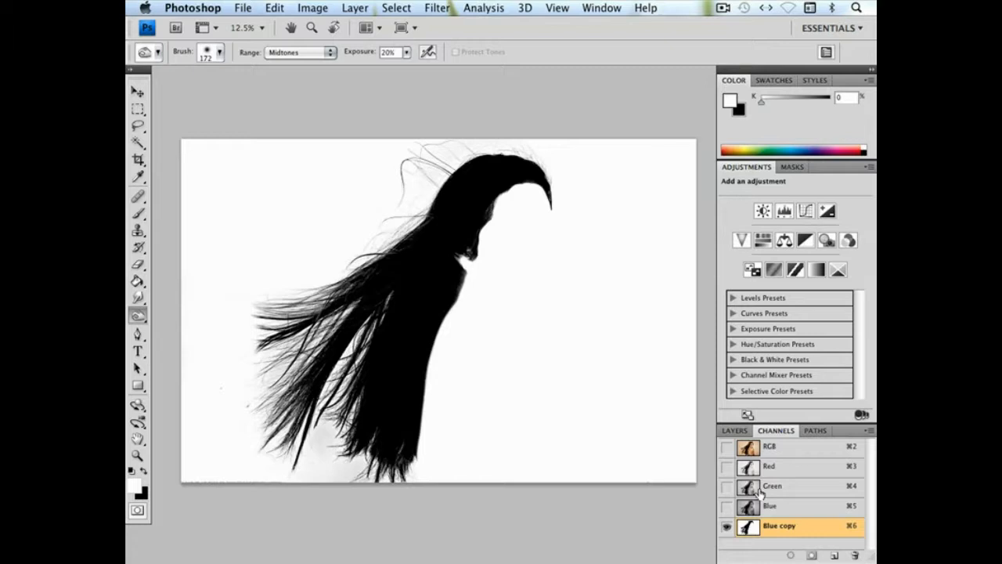
Load the Blue copy channel as a selection and add a Curves adjustment layer masked by it
{"action": "left_click", "coordinate": [747, 532], "text": "super"}
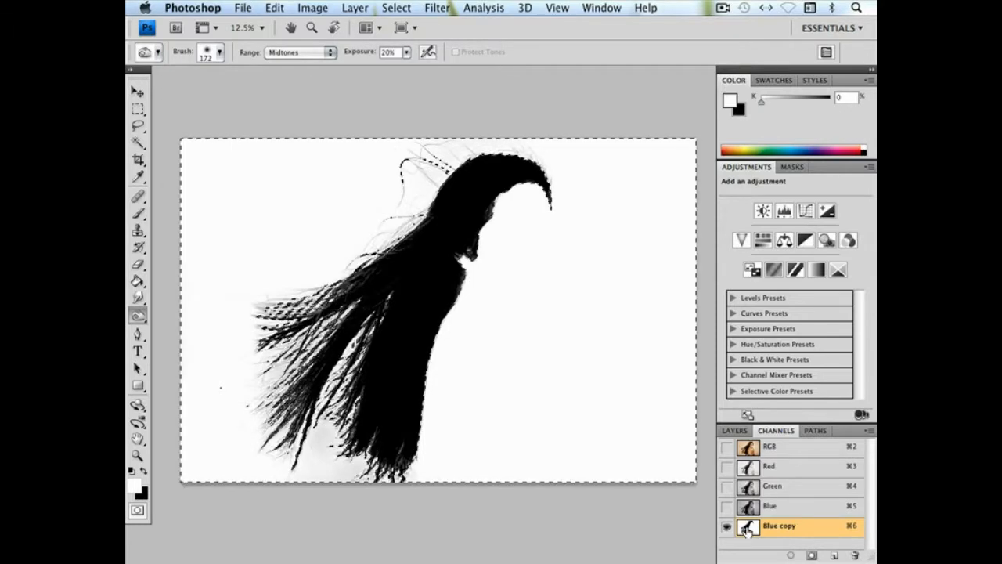
{"action": "left_click", "coordinate": [736, 431]}
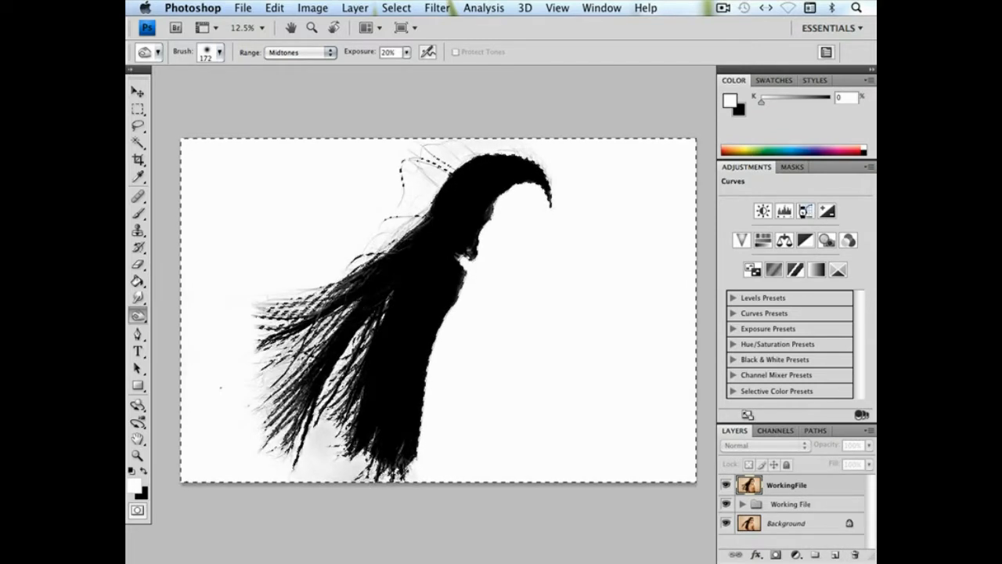
{"action": "left_click", "coordinate": [784, 211]}
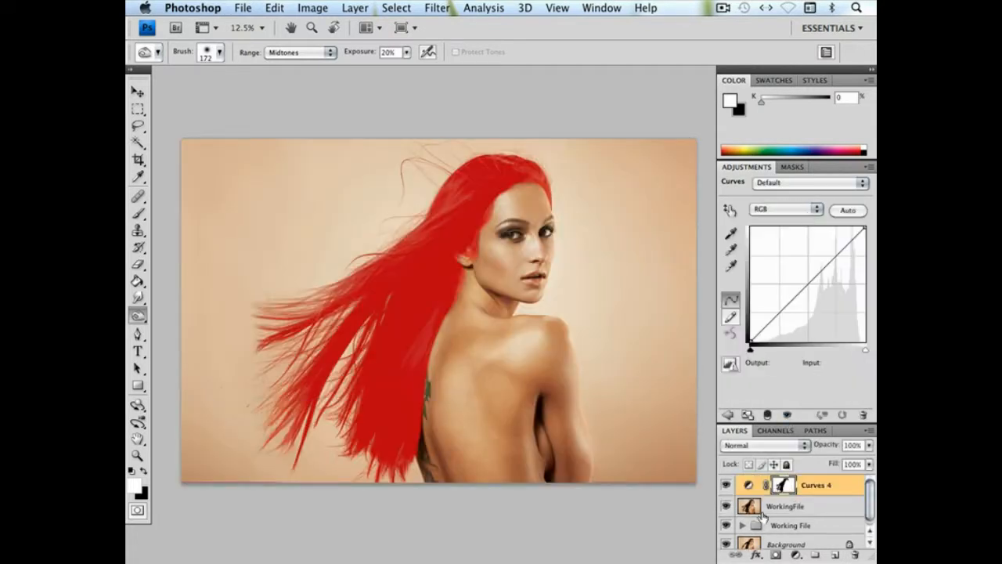
Restore the RGB composite, delete the Blue copy channel and return to the layer list
{"action": "left_click", "coordinate": [769, 431]}
{"action": "left_click", "coordinate": [784, 452]}
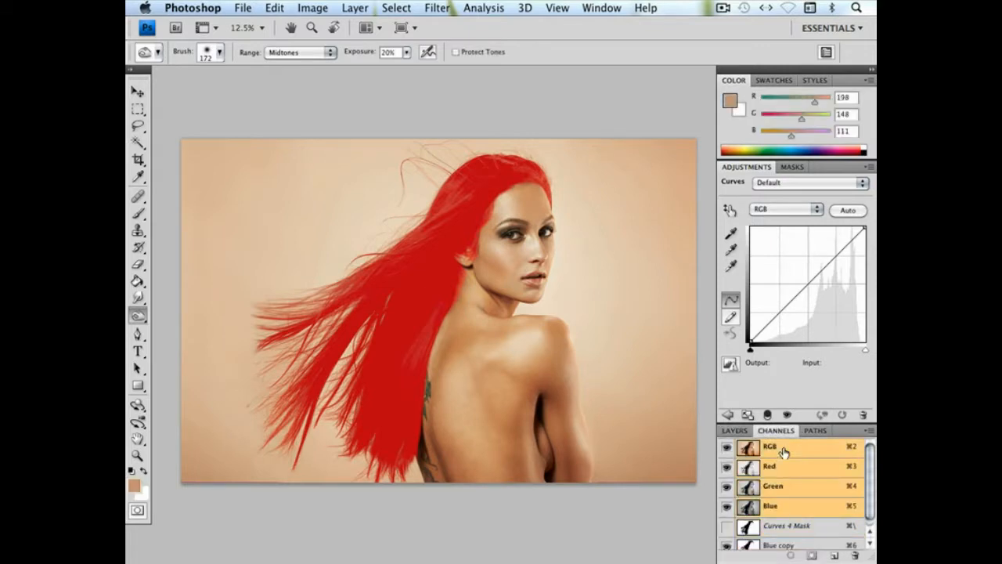
{"action": "left_click_drag", "start_coordinate": [871, 495], "coordinate": [870, 515]}
{"action": "left_click_drag", "start_coordinate": [797, 542], "coordinate": [857, 556]}
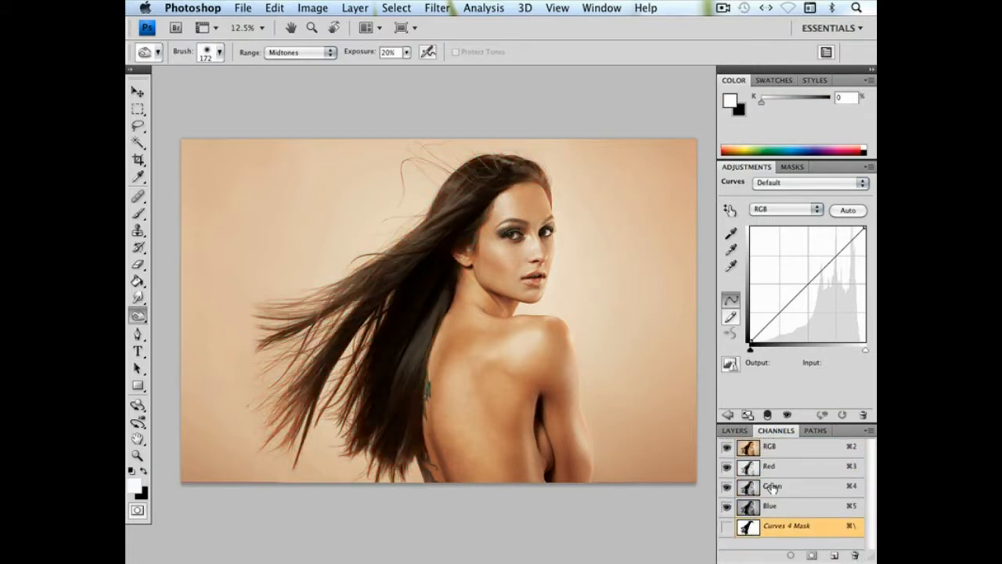
{"action": "left_click", "coordinate": [733, 430]}
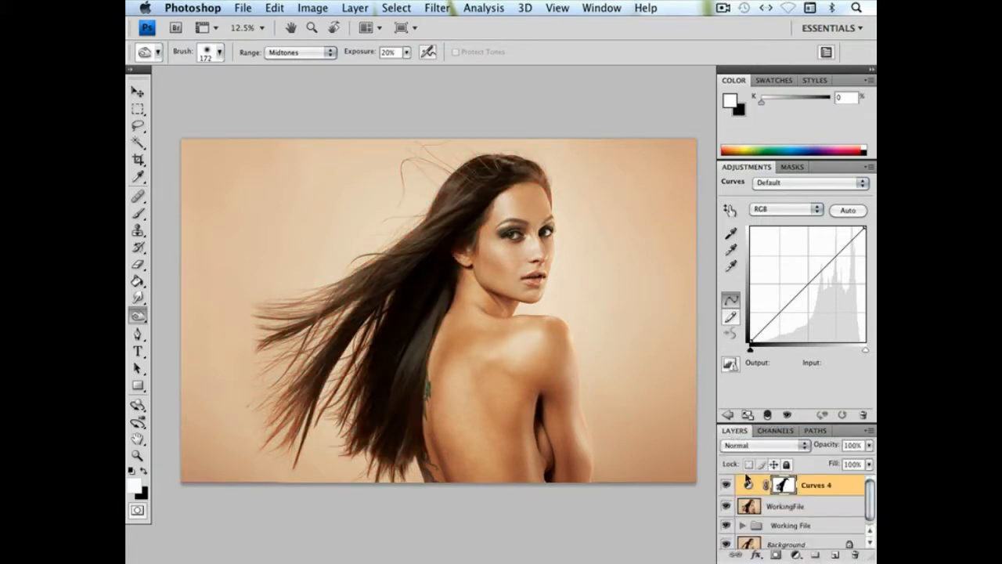
Add a midpoint to the Curves 4 curve and invert its layer mask so it targets the hair
{"action": "left_click", "coordinate": [809, 284]}
{"action": "key", "text": "super+i"}
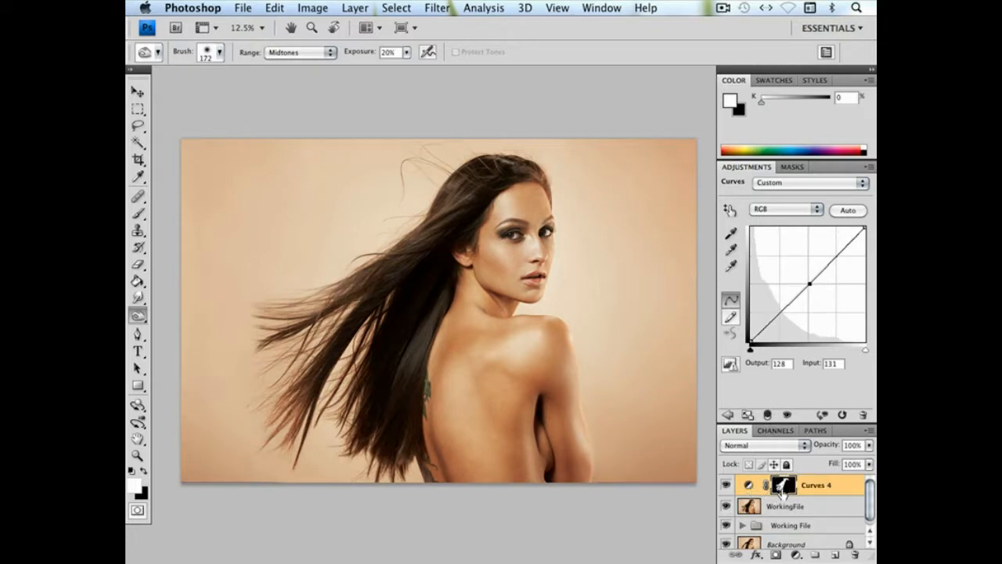
Compare the Curves 4 layer mask with the portrait by repeatedly showing and hiding the mask view
{"action": "left_click", "coordinate": [783, 486], "text": "alt"}
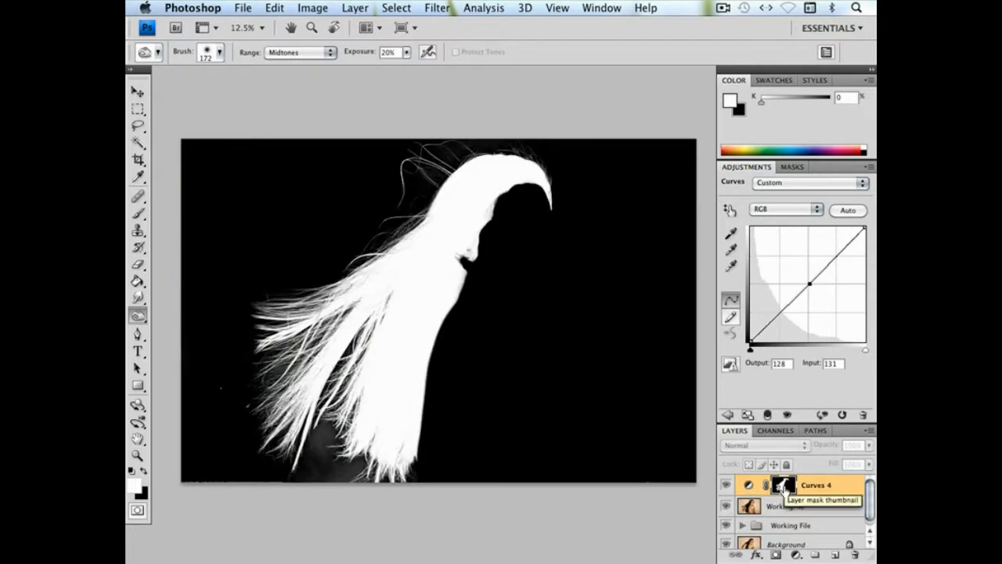
{"action": "left_click", "coordinate": [785, 487], "text": "alt"}
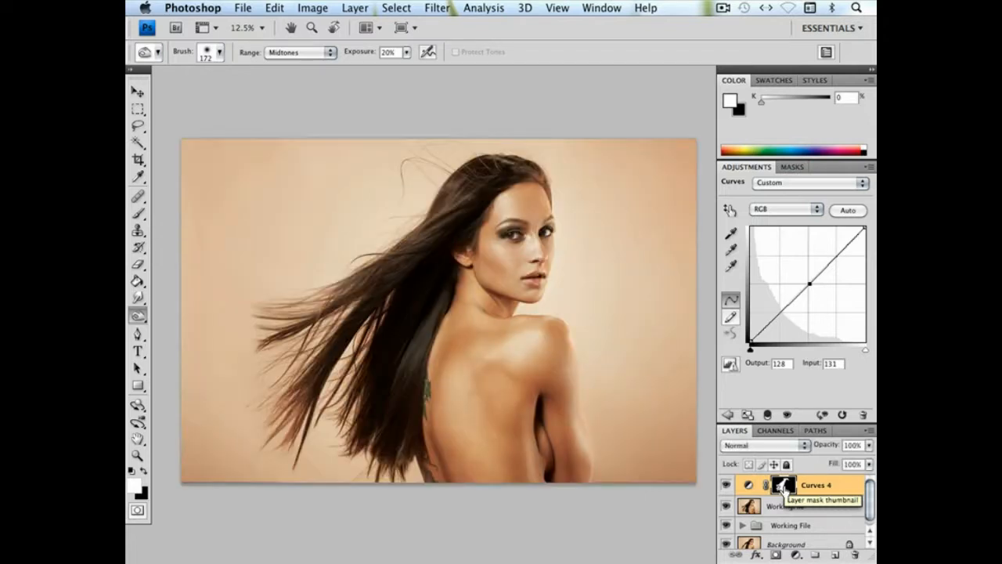
{"action": "left_click", "coordinate": [784, 487], "text": "alt"}
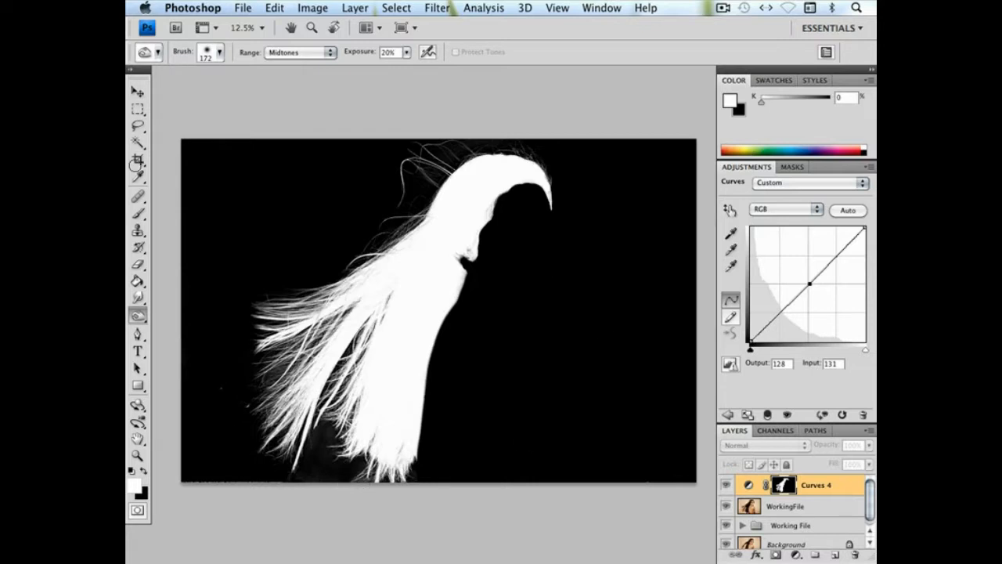
{"action": "left_click", "coordinate": [785, 487], "text": "alt"}
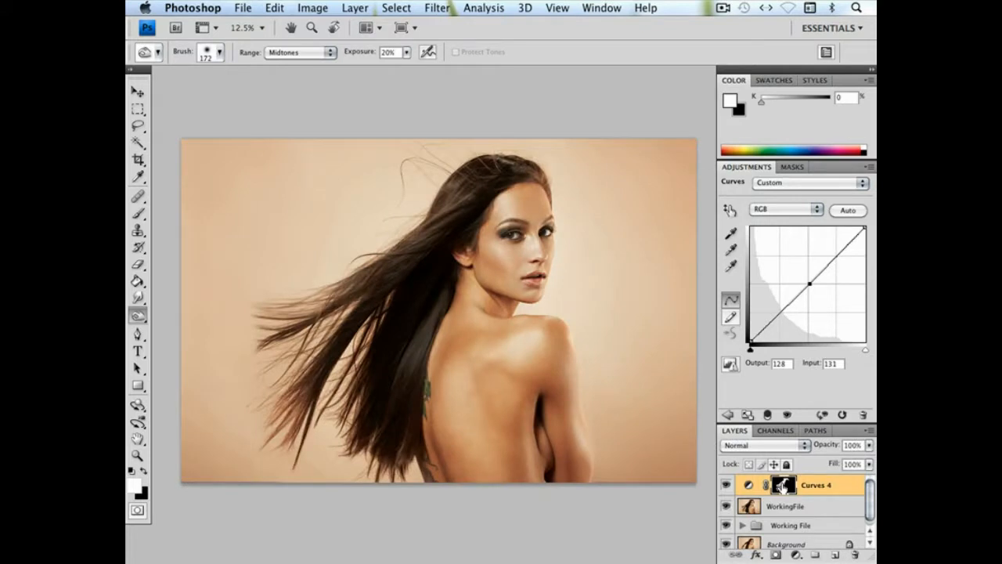
{"action": "left_click", "coordinate": [783, 487], "text": "alt"}
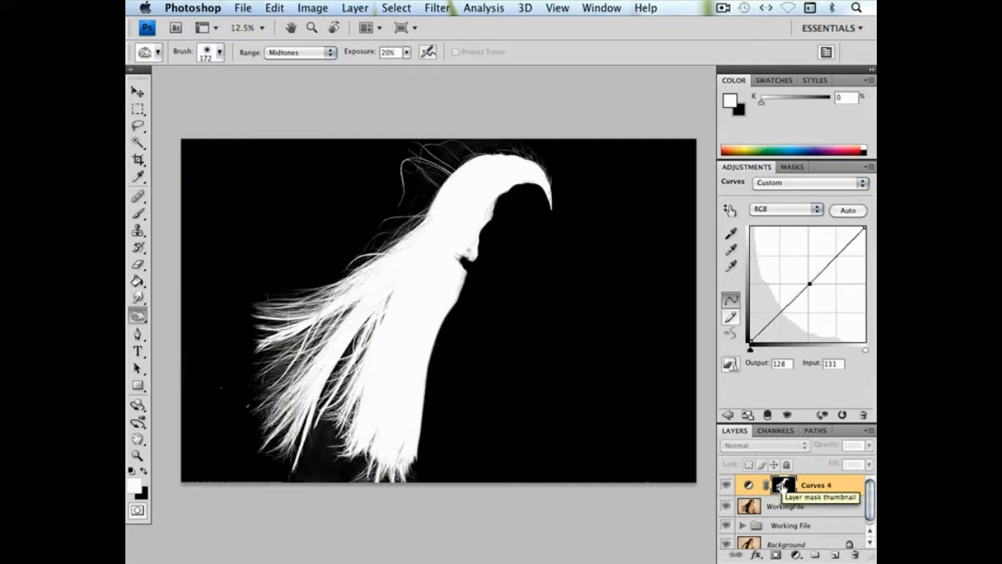
{"action": "left_click", "coordinate": [783, 487], "text": "alt"}
{"action": "left_click", "coordinate": [782, 487], "text": "alt"}
{"action": "left_click", "coordinate": [783, 486], "text": "alt"}
{"action": "left_click", "coordinate": [783, 487], "text": "alt"}
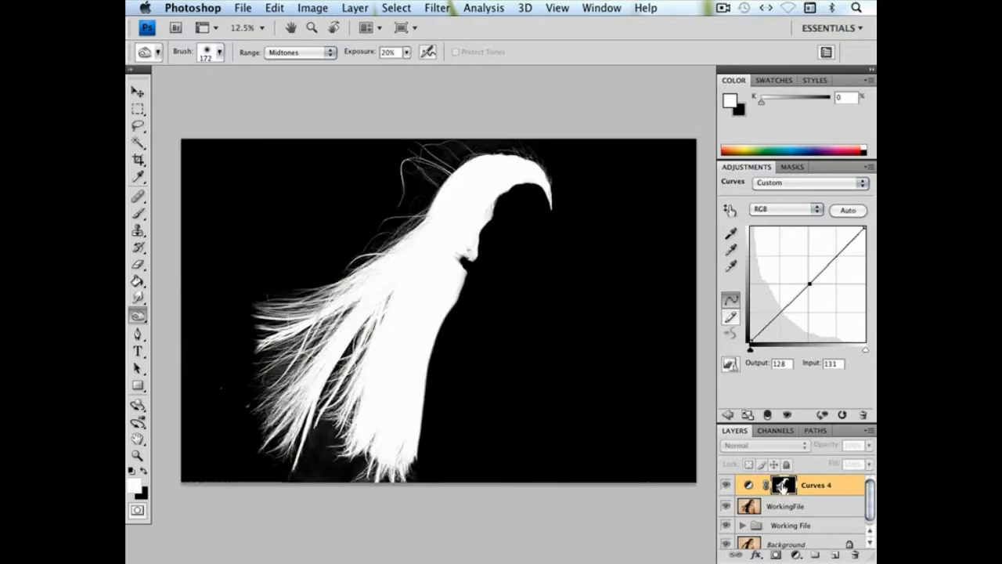
{"action": "left_click", "coordinate": [783, 487], "text": "alt"}
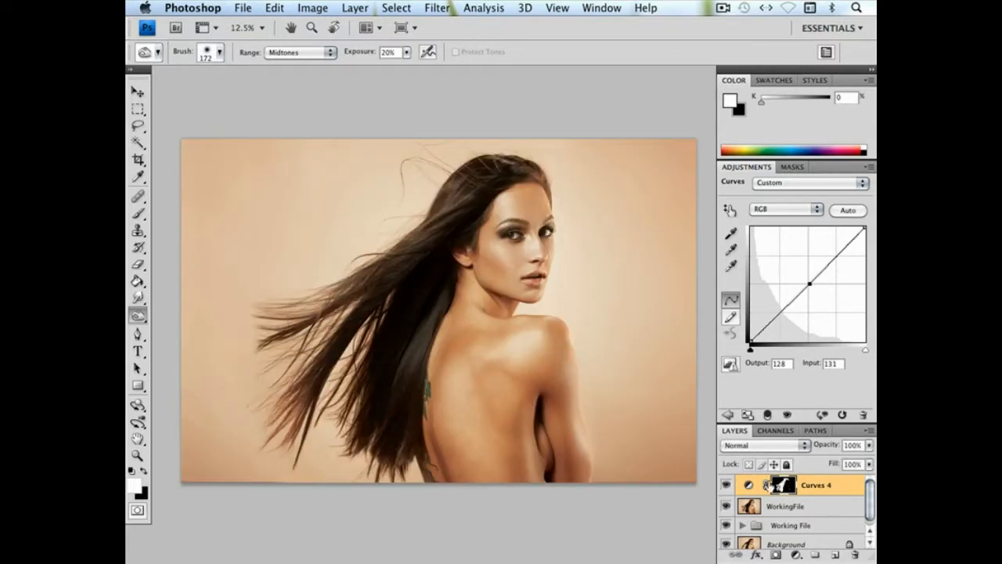
Lighten the hair by raising the midpoint of the Curves 4 curve to input 92 and output 209
{"action": "left_click_drag", "start_coordinate": [810, 283], "coordinate": [793, 248]}
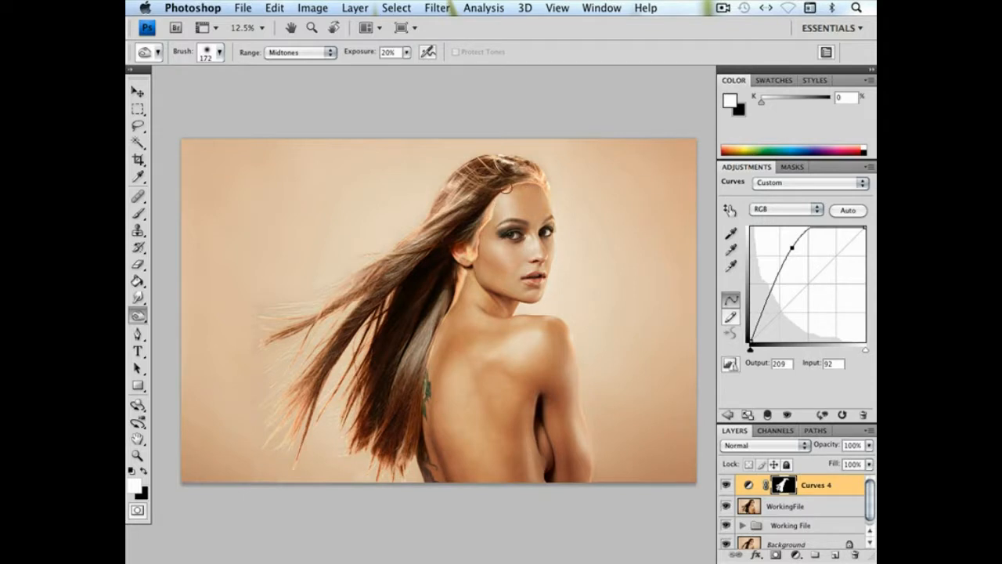
Paint black on the Curves 4 mask with the 108 px brush along the neck edge below the ear
{"action": "key", "text": "super+equal"}
{"action": "key", "text": "super+equal"}
{"action": "key", "text": "super+equal"}
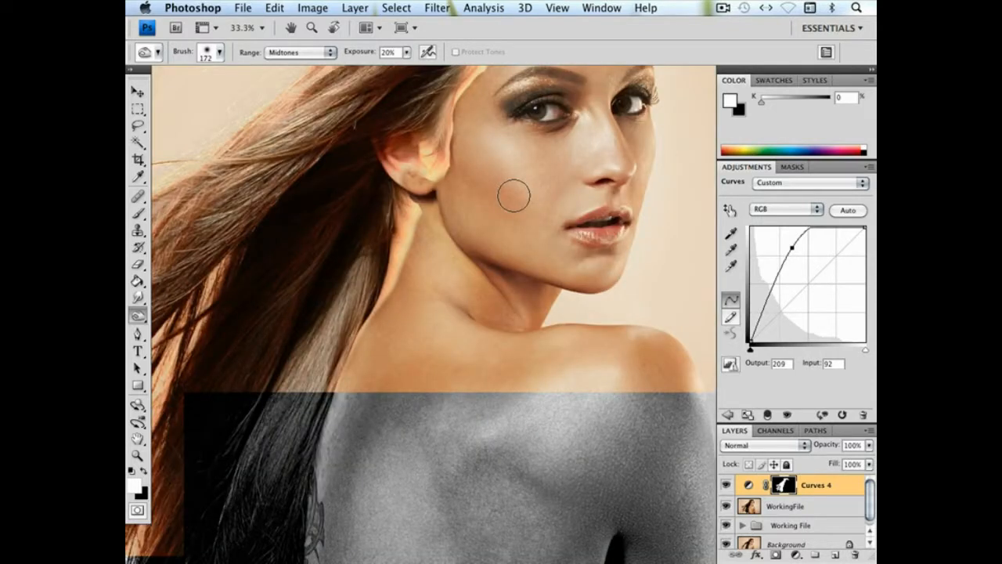
{"action": "key", "text": "space"}
{"action": "left_click_drag", "start_coordinate": [543, 139], "coordinate": [509, 305]}
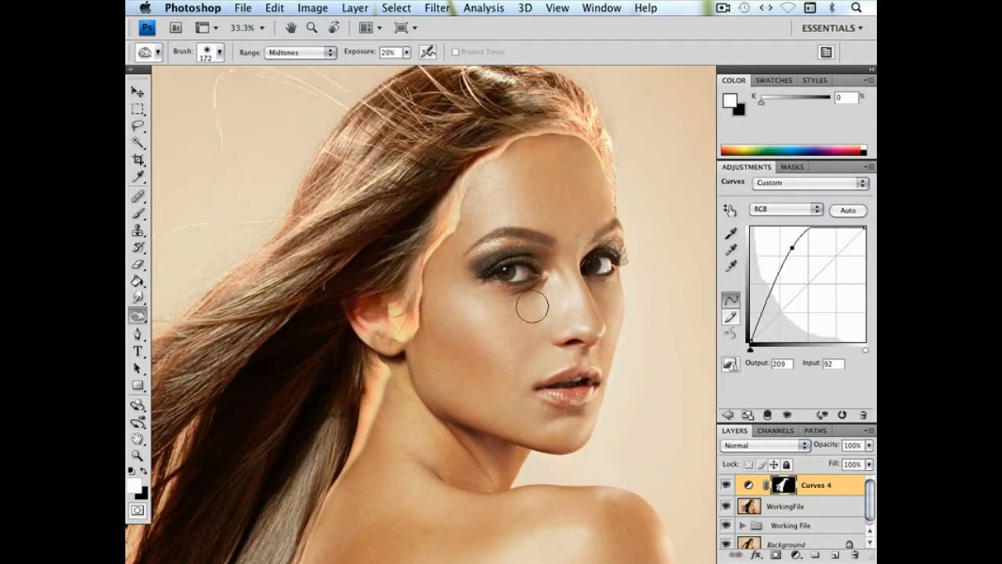
{"action": "left_click", "coordinate": [137, 298]}
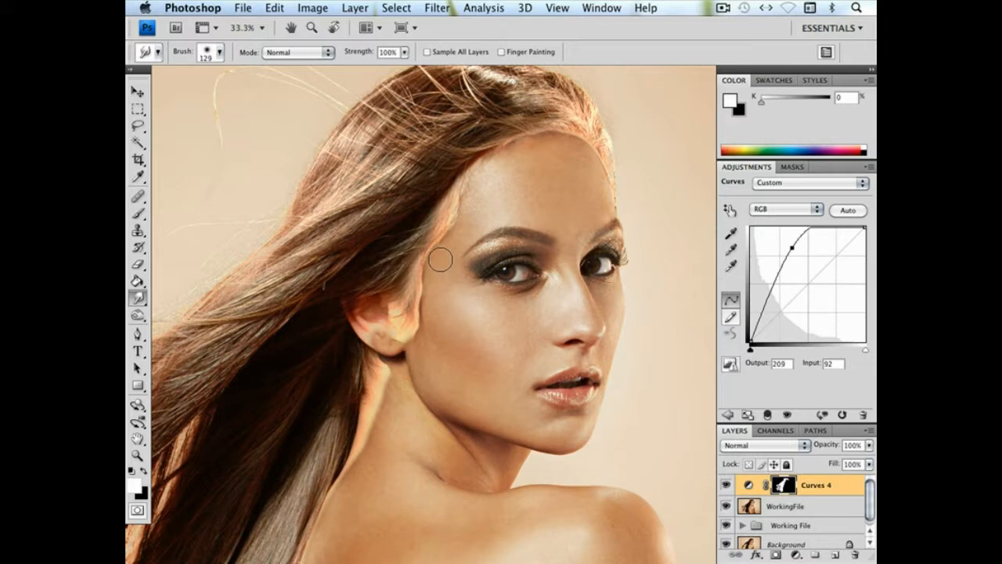
{"action": "left_click", "coordinate": [137, 213]}
{"action": "left_click", "coordinate": [143, 470]}
{"action": "left_click_drag", "start_coordinate": [360, 459], "coordinate": [379, 386]}
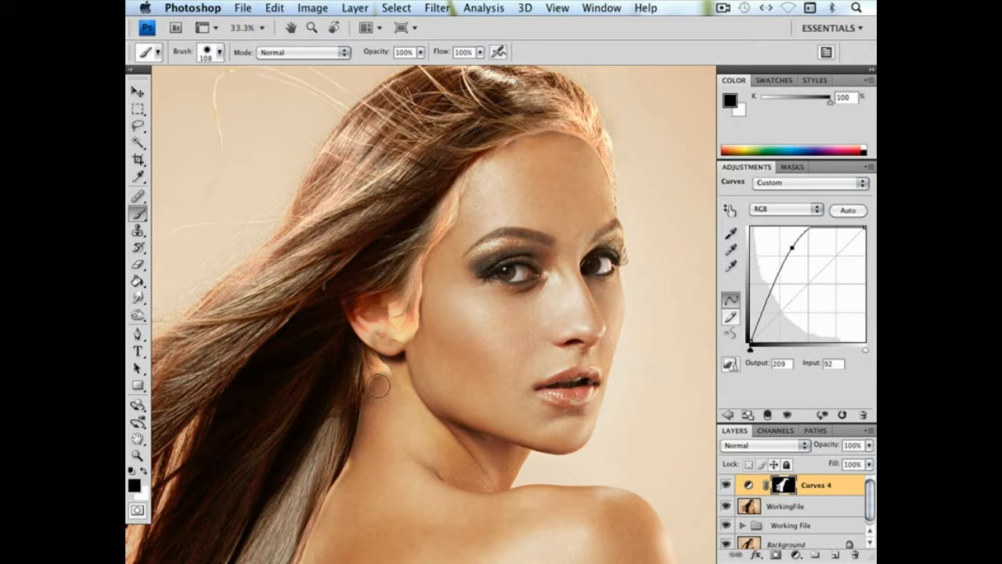
Enlarge and soften the brush to 201 px and mask out the ear, temple and forehead edge in black
{"action": "right_click", "coordinate": [426, 363]}
{"action": "left_click", "coordinate": [553, 390]}
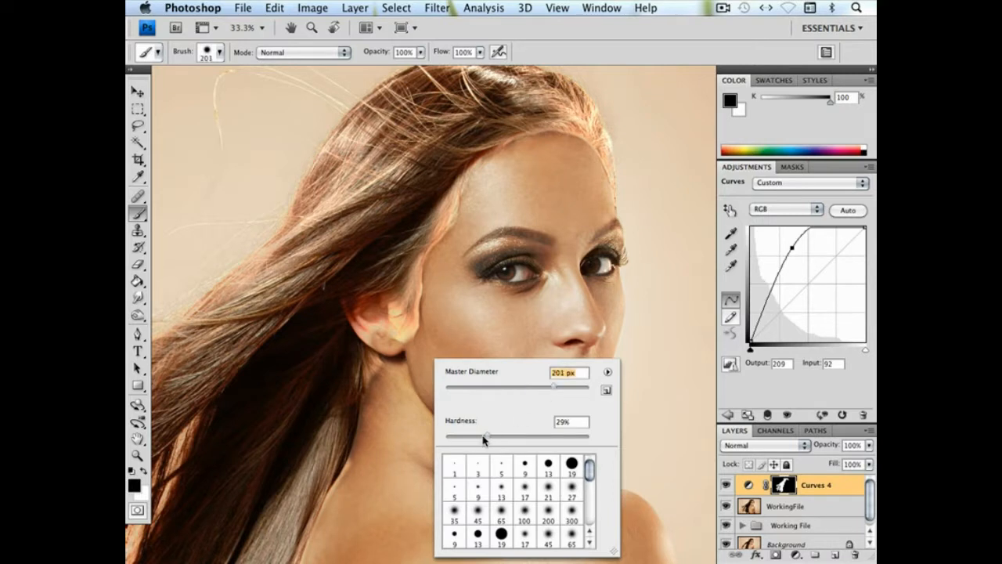
{"action": "left_click", "coordinate": [401, 409]}
{"action": "mouse_move", "coordinate": [391, 364]}
{"action": "left_mouse_down"}
{"action": "mouse_move", "coordinate": [369, 318]}
{"action": "mouse_move", "coordinate": [414, 342]}
{"action": "mouse_move", "coordinate": [404, 343]}
{"action": "mouse_move", "coordinate": [428, 340]}
{"action": "mouse_move", "coordinate": [402, 353]}
{"action": "mouse_move", "coordinate": [438, 315]}
{"action": "mouse_move", "coordinate": [437, 291]}
{"action": "mouse_move", "coordinate": [438, 328]}
{"action": "mouse_move", "coordinate": [443, 286]}
{"action": "mouse_move", "coordinate": [428, 319]}
{"action": "mouse_move", "coordinate": [449, 262]}
{"action": "mouse_move", "coordinate": [497, 171]}
{"action": "mouse_move", "coordinate": [492, 180]}
{"action": "mouse_move", "coordinate": [561, 155]}
{"action": "left_mouse_up"}
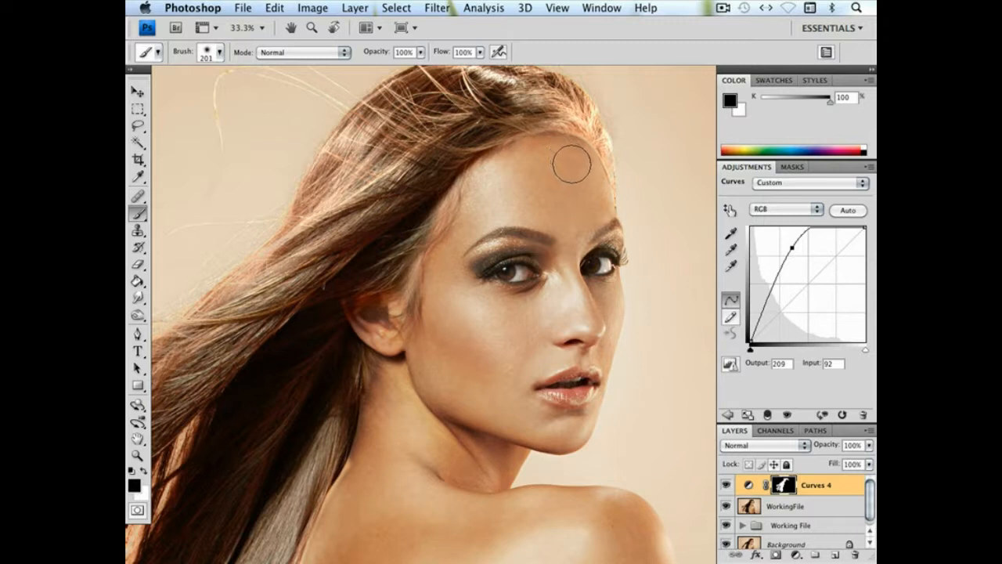
Reduce the brush to 106 px and paint the mask black along the forehead hairline
{"action": "right_click", "coordinate": [580, 216]}
{"action": "left_click_drag", "start_coordinate": [645, 245], "coordinate": [668, 245]}
{"action": "mouse_move", "coordinate": [599, 193]}
{"action": "left_mouse_down"}
{"action": "mouse_move", "coordinate": [577, 148]}
{"action": "mouse_move", "coordinate": [517, 148]}
{"action": "left_mouse_up"}
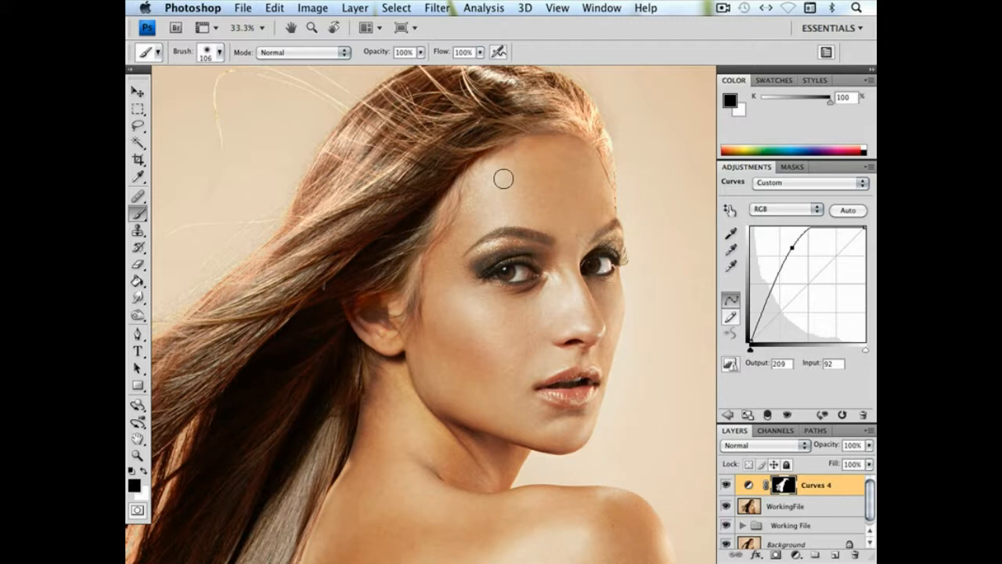
Paint the Curves 4 mask black with the 106 px brush along the hair edge down the neck and back
{"action": "left_click", "coordinate": [138, 297]}
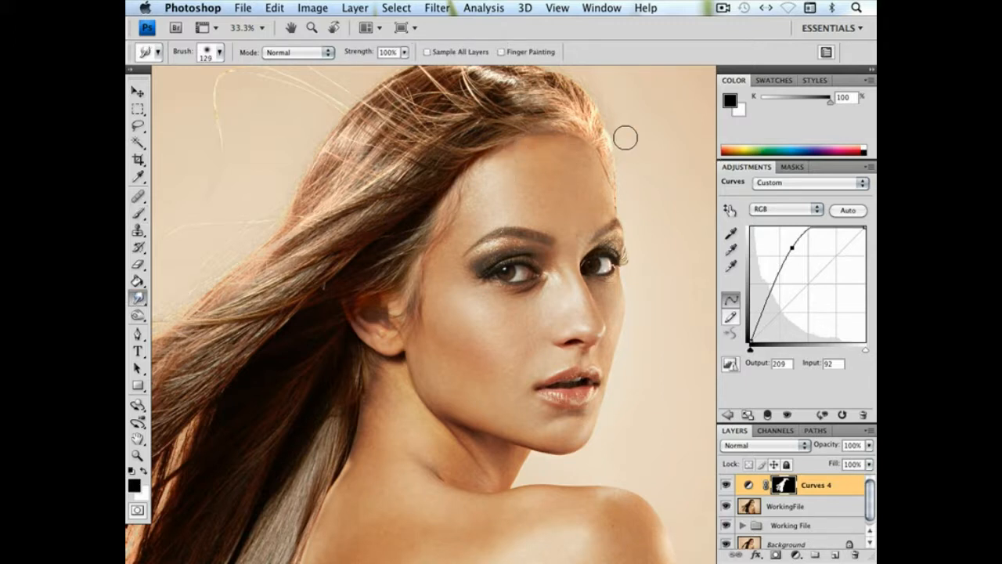
{"action": "left_click", "coordinate": [562, 267]}
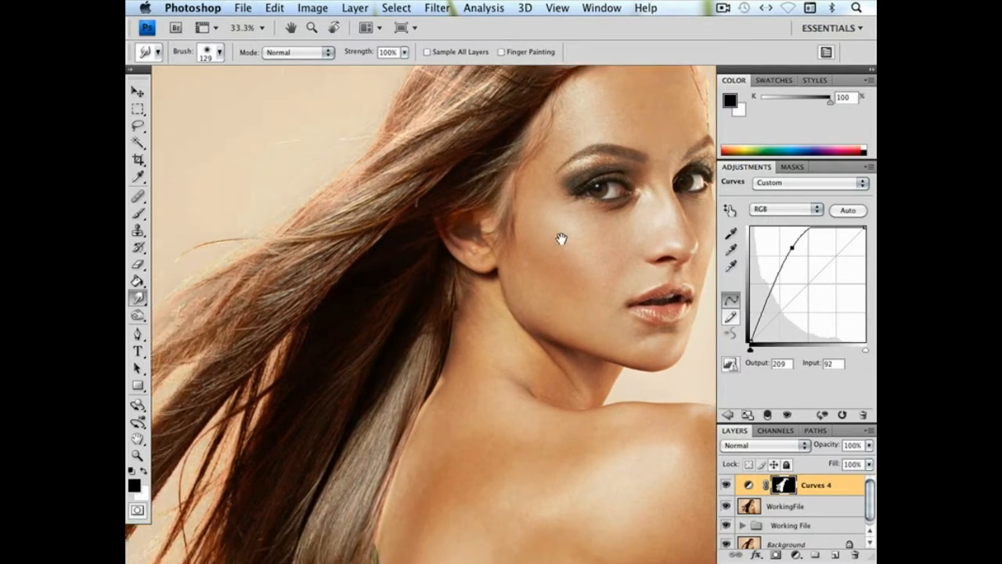
{"action": "scroll", "coordinate": [519, 320], "scroll_direction": "down", "scroll_amount": 10}
{"action": "scroll", "coordinate": [519, 319], "scroll_direction": "left", "scroll_amount": 3}
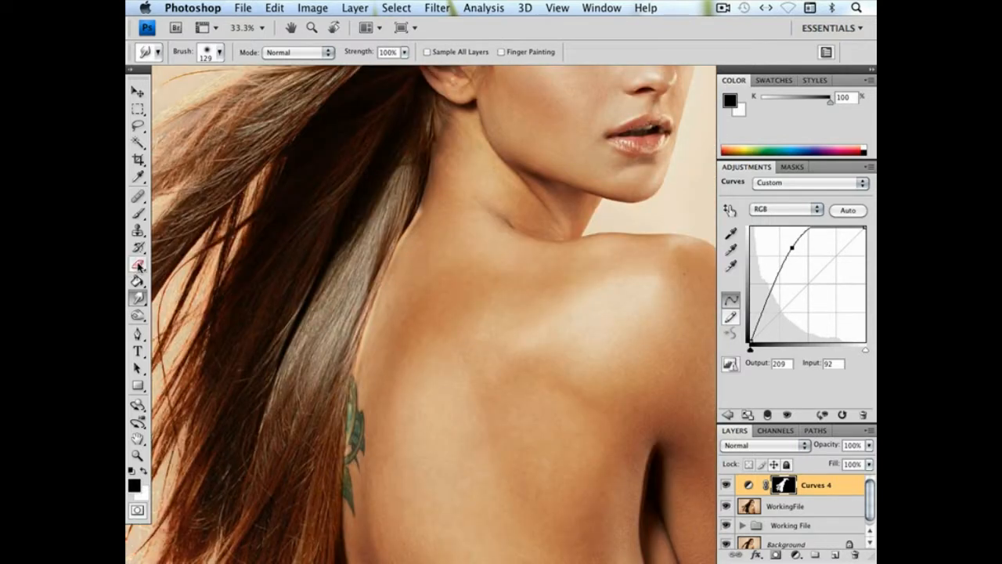
{"action": "left_click", "coordinate": [138, 213]}
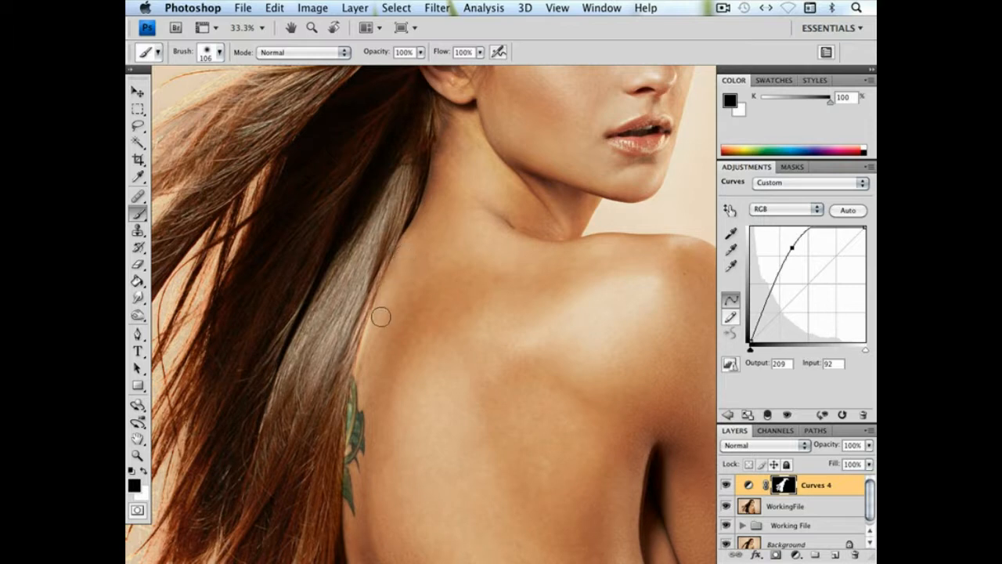
{"action": "left_click_drag", "start_coordinate": [377, 358], "coordinate": [360, 227]}
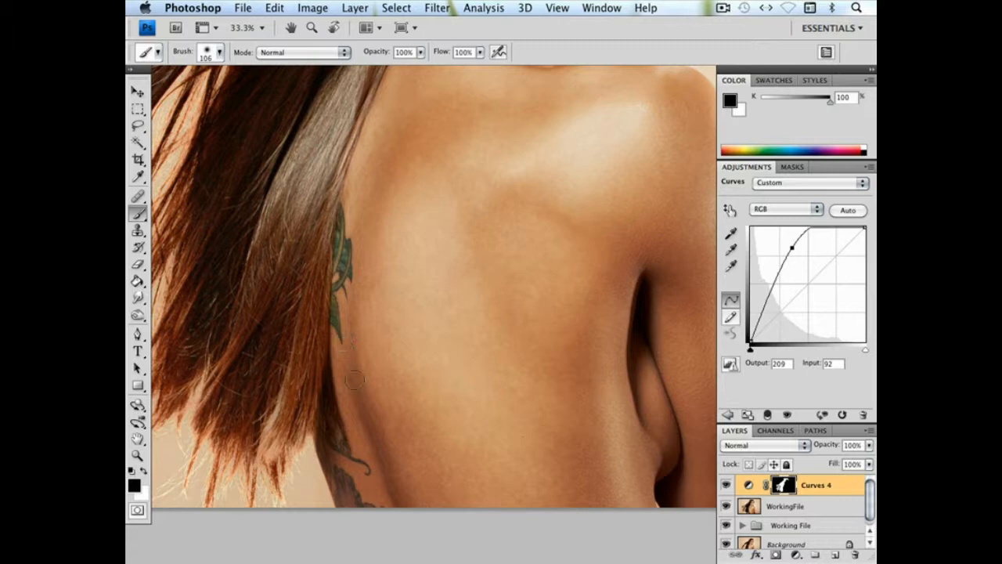
{"action": "left_click_drag", "start_coordinate": [354, 380], "coordinate": [373, 284]}
{"action": "left_click_drag", "start_coordinate": [380, 344], "coordinate": [526, 345]}
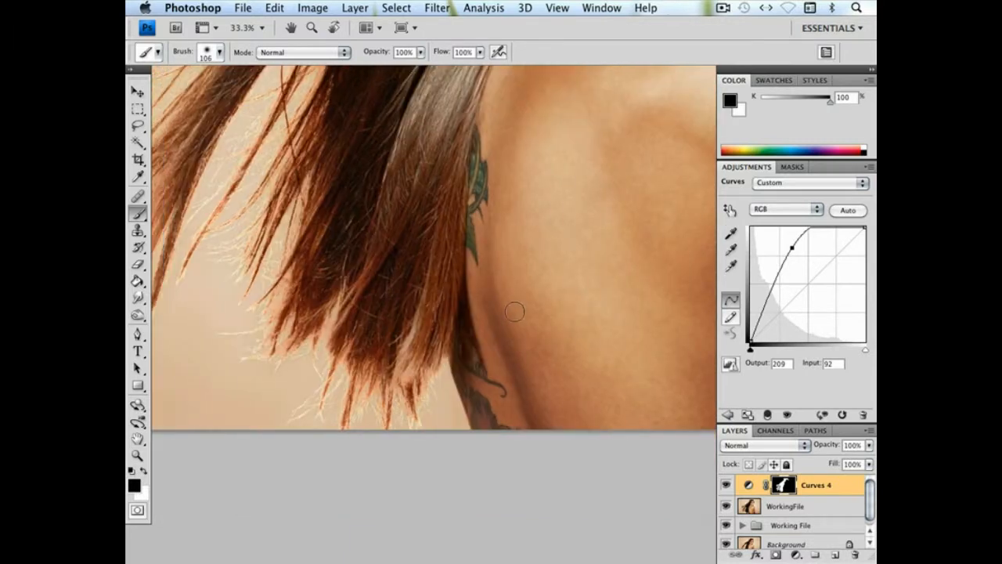
Lower the curve's raised point back onto the diagonal to neutralise the hair lightening
{"action": "key", "text": "super+minus"}
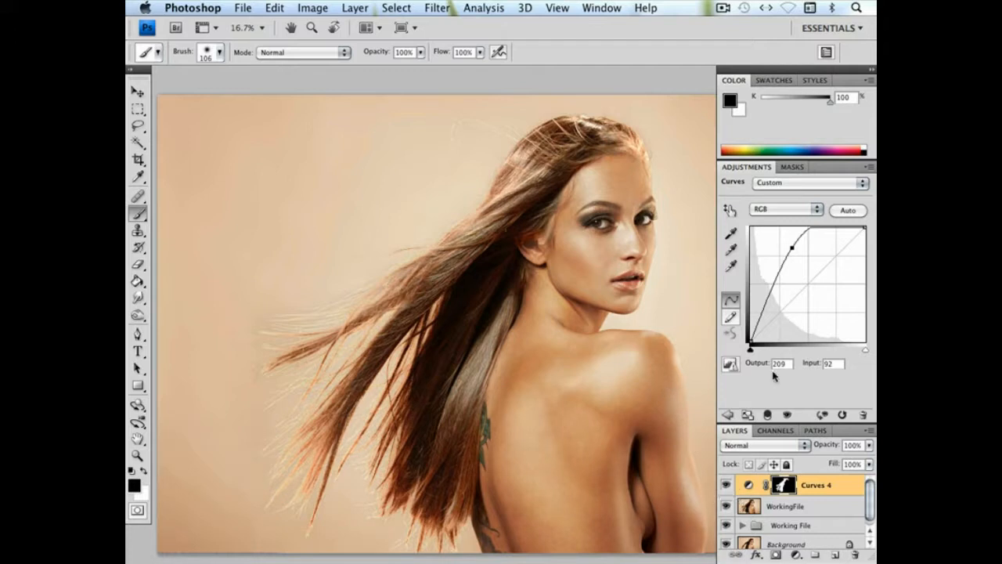
{"action": "left_click_drag", "start_coordinate": [792, 248], "coordinate": [807, 282]}
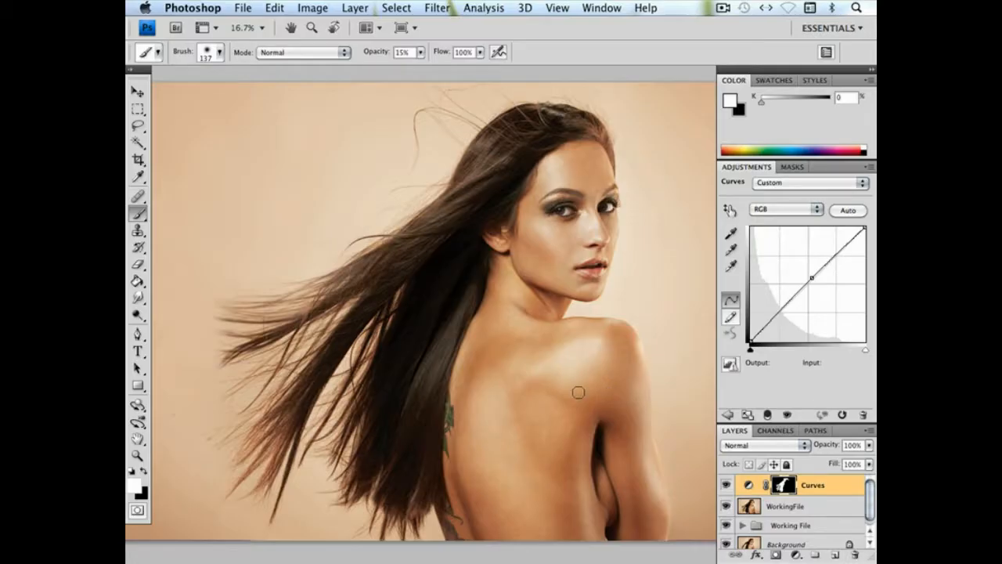
Examine the dark, shadowed hair behind the ear and neck up close and within the whole portrait
{"action": "key", "text": "super+plus"}
{"action": "left_click_drag", "start_coordinate": [511, 245], "coordinate": [528, 299]}
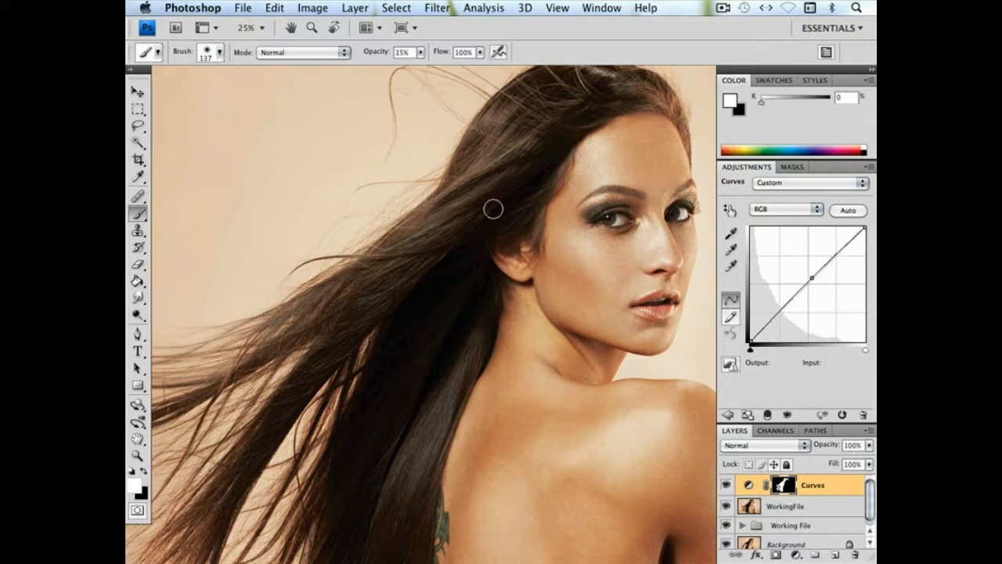
{"action": "left_click_drag", "start_coordinate": [517, 181], "coordinate": [525, 155]}
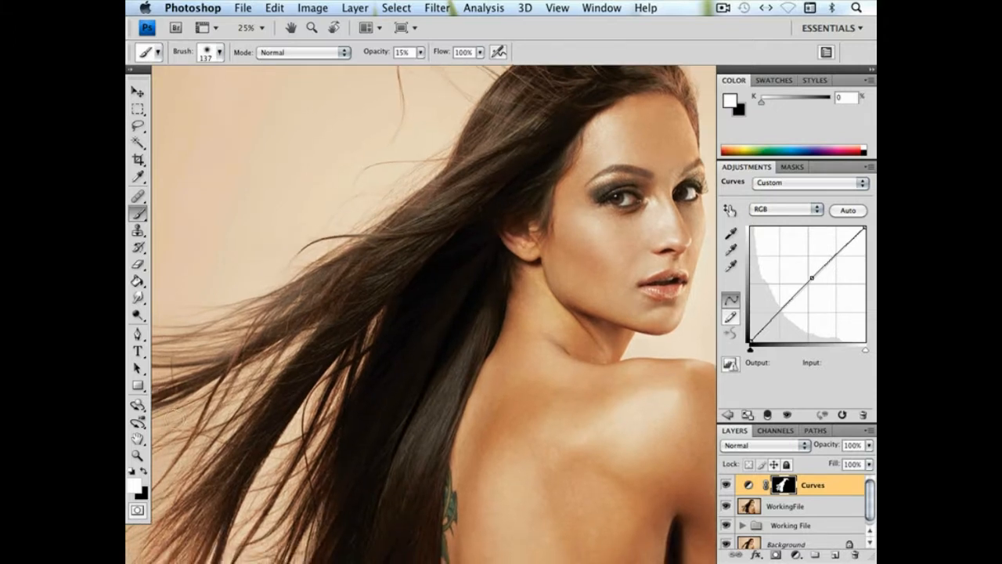
{"action": "left_click", "coordinate": [138, 455]}
{"action": "left_click_drag", "start_coordinate": [393, 254], "coordinate": [539, 349]}
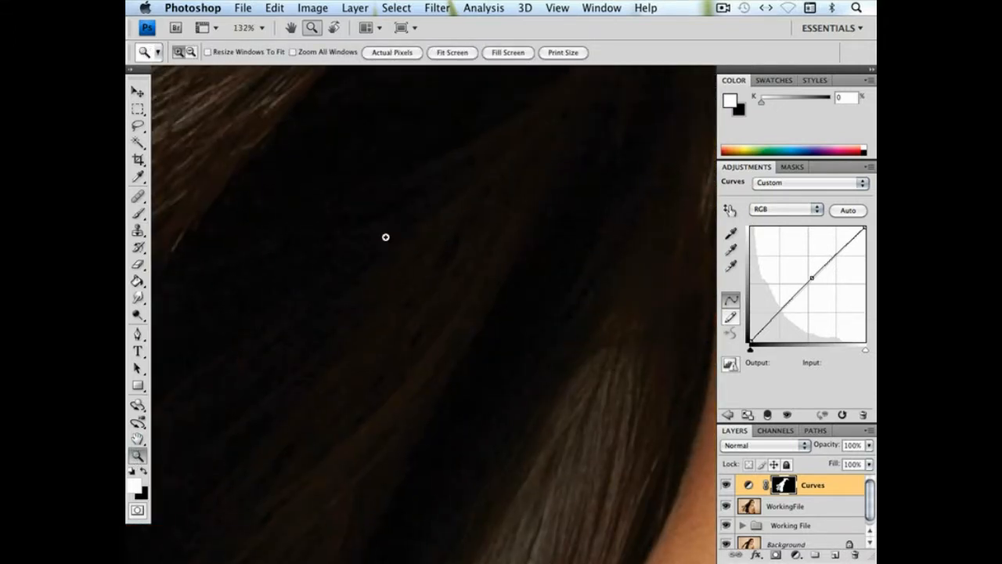
{"action": "key", "text": "super+minus"}
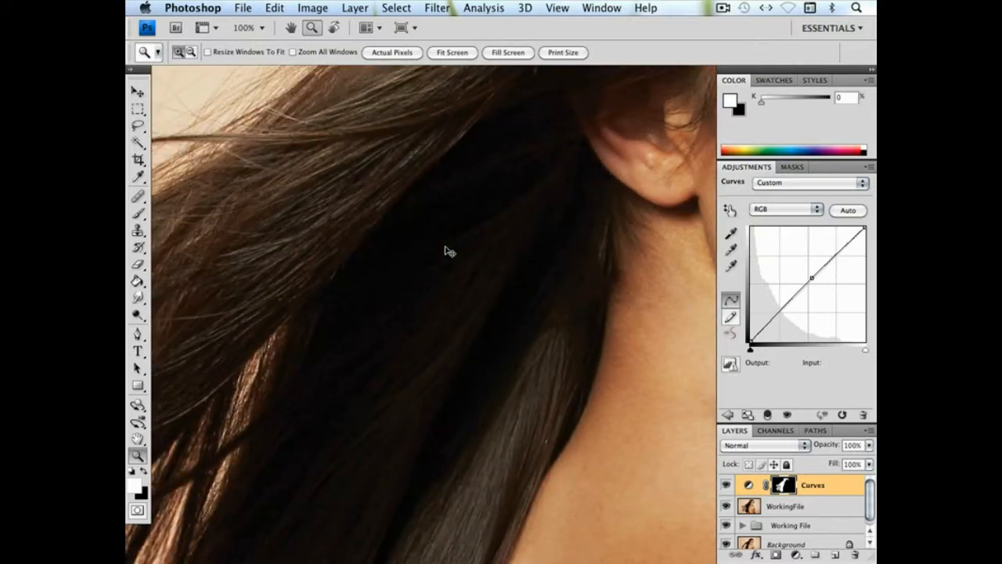
{"action": "key", "text": "super+minus"}
{"action": "key", "text": "super+minus"}
{"action": "key", "text": "super+minus"}
{"action": "key", "text": "super+minus"}
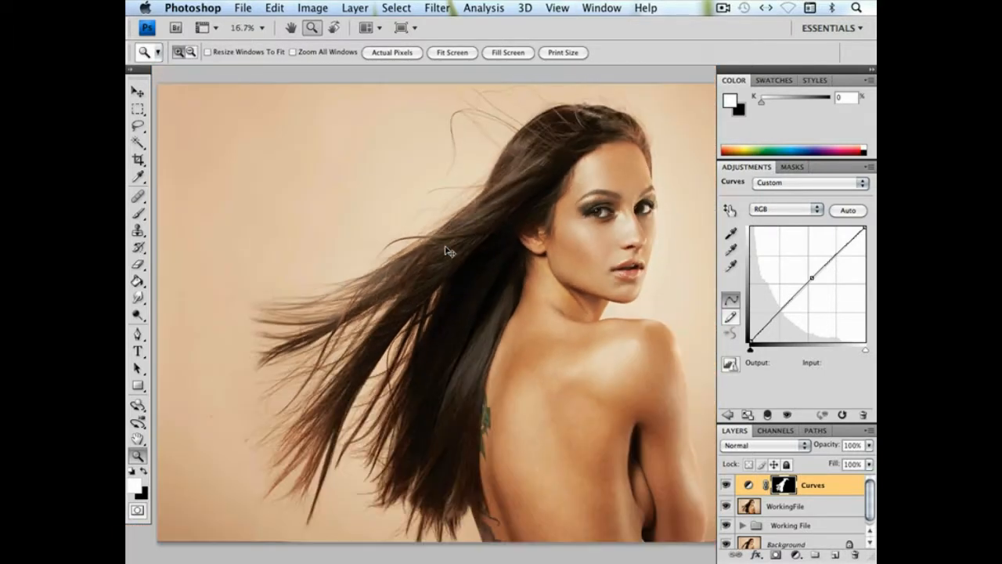
{"action": "left_click_drag", "start_coordinate": [537, 196], "coordinate": [504, 186]}
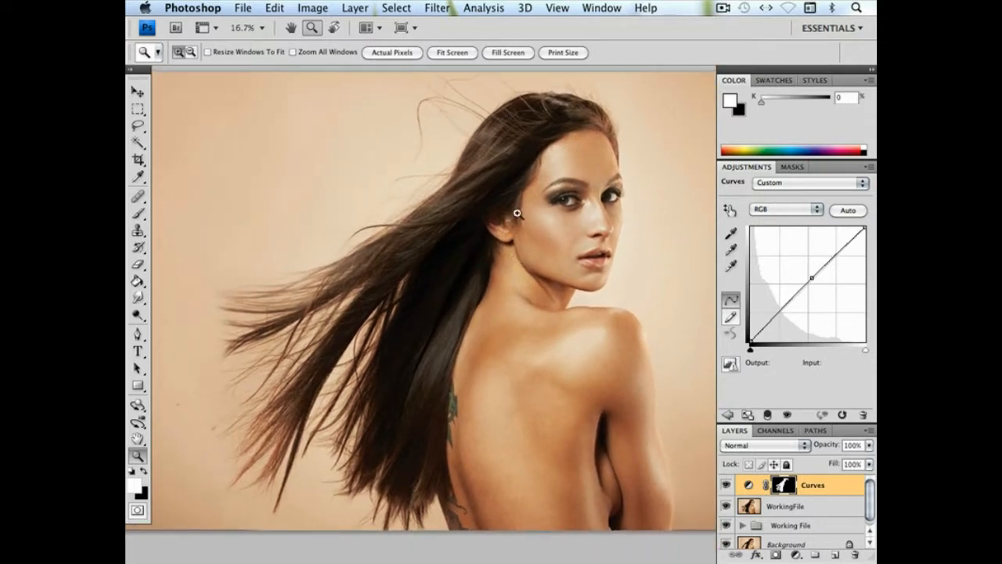
Raise the curve's black point to output 15 at input 0 and lift its midpoint slightly above the diagonal
{"action": "left_click", "coordinate": [750, 339]}
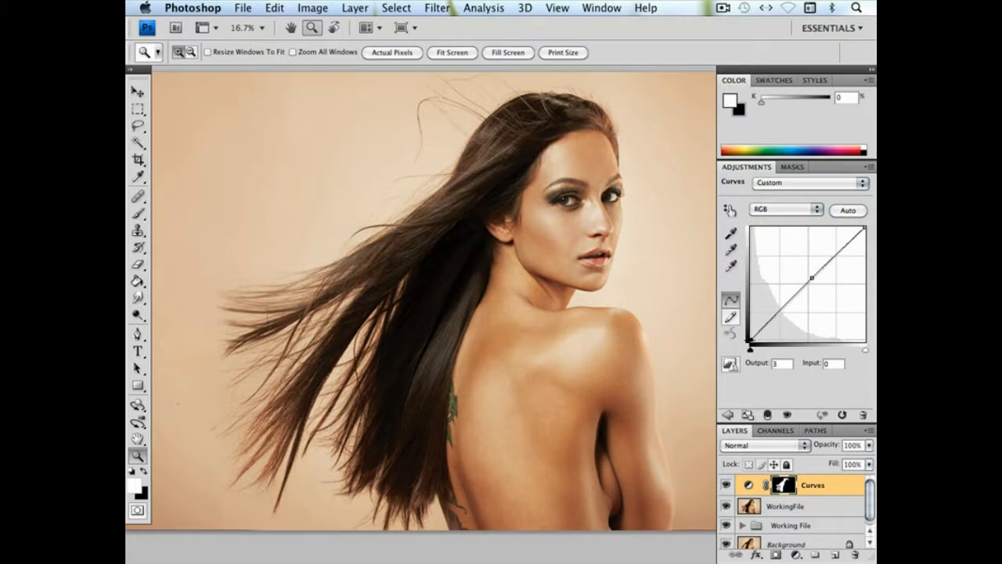
{"action": "left_click_drag", "start_coordinate": [750, 334], "coordinate": [750, 338]}
{"action": "left_click_drag", "start_coordinate": [812, 277], "coordinate": [820, 262]}
{"action": "left_click_drag", "start_coordinate": [752, 339], "coordinate": [750, 335]}
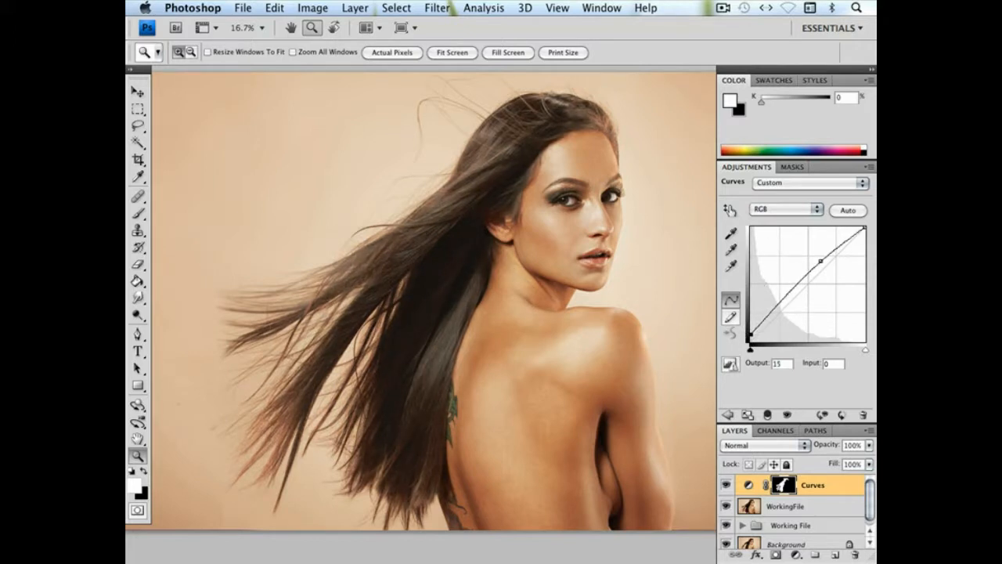
Refine the hair curve with an upper point at input 198, output 230 and a lower point at input 87, output 125
{"action": "left_click", "coordinate": [821, 260]}
{"action": "left_click_drag", "start_coordinate": [820, 260], "coordinate": [840, 240]}
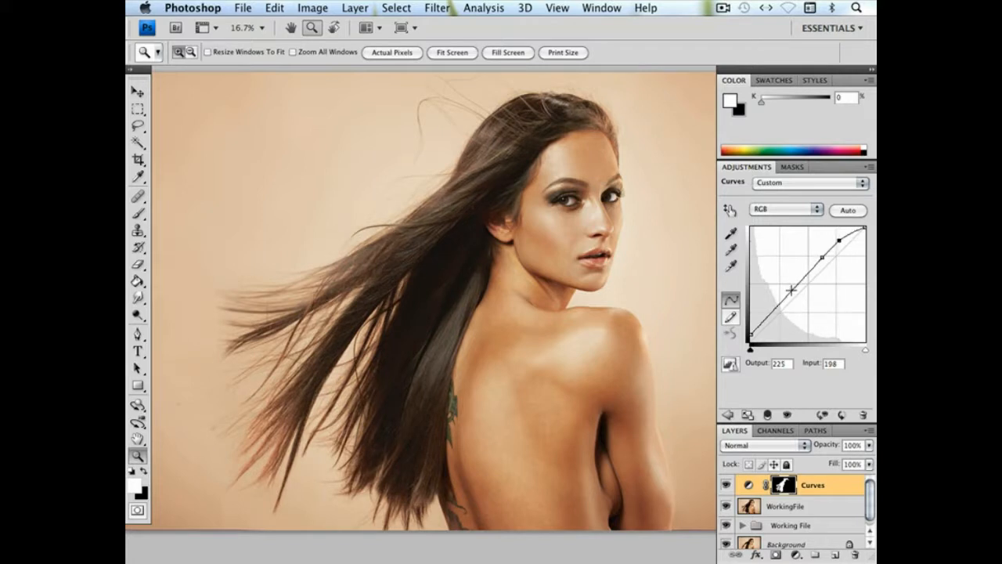
{"action": "left_click_drag", "start_coordinate": [839, 239], "coordinate": [840, 237]}
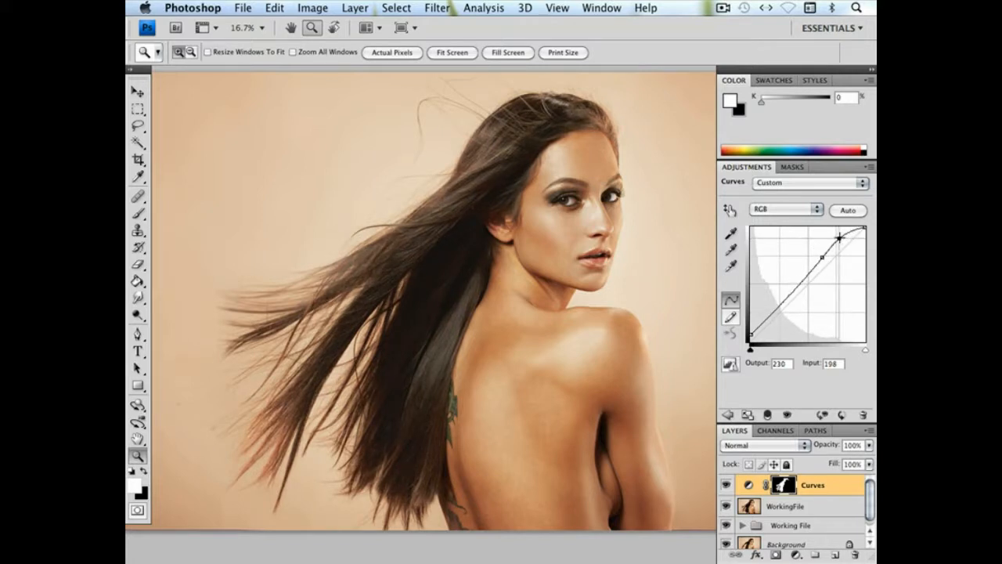
{"action": "left_click", "coordinate": [792, 290]}
{"action": "left_click_drag", "start_coordinate": [791, 290], "coordinate": [790, 285]}
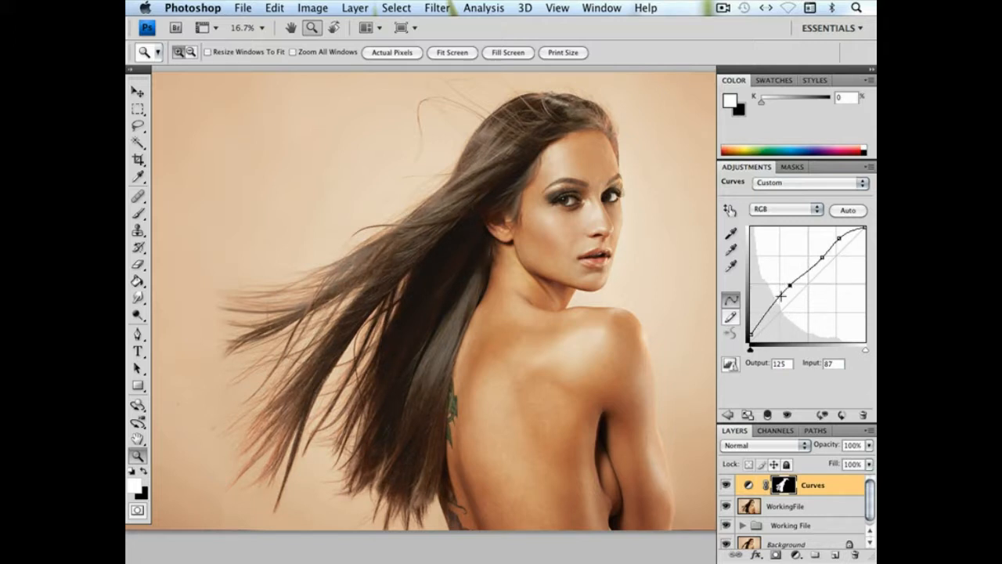
Add a Selective Color adjustment layer above the Curves layer and replace its mask with a copy of the Curves mask
{"action": "left_click_drag", "start_coordinate": [382, 243], "coordinate": [519, 366]}
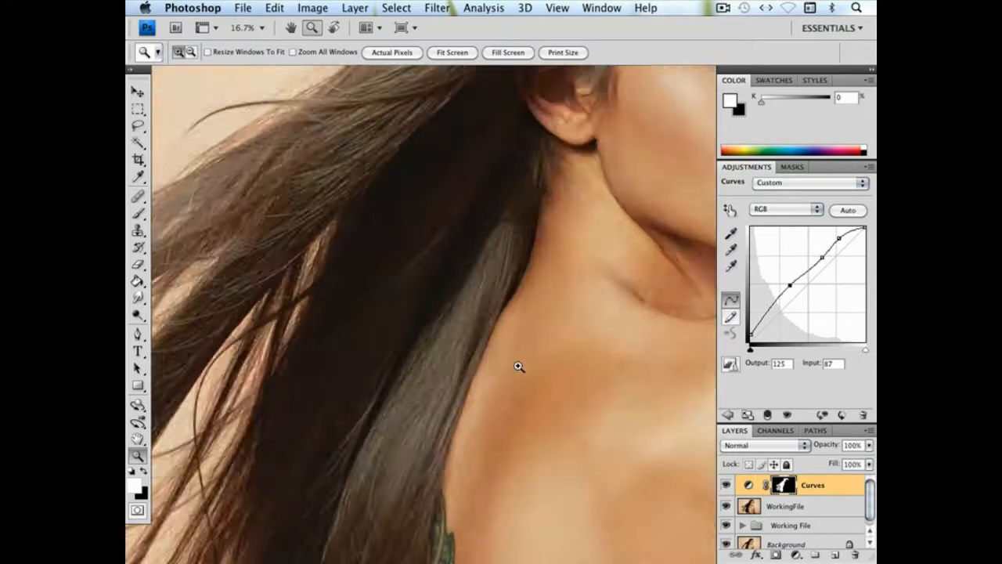
{"action": "key", "text": "ctrl+minus"}
{"action": "key", "text": "ctrl+minus"}
{"action": "key", "text": "ctrl+minus"}
{"action": "key", "text": "ctrl+minus"}
{"action": "key", "text": "ctrl+minus"}
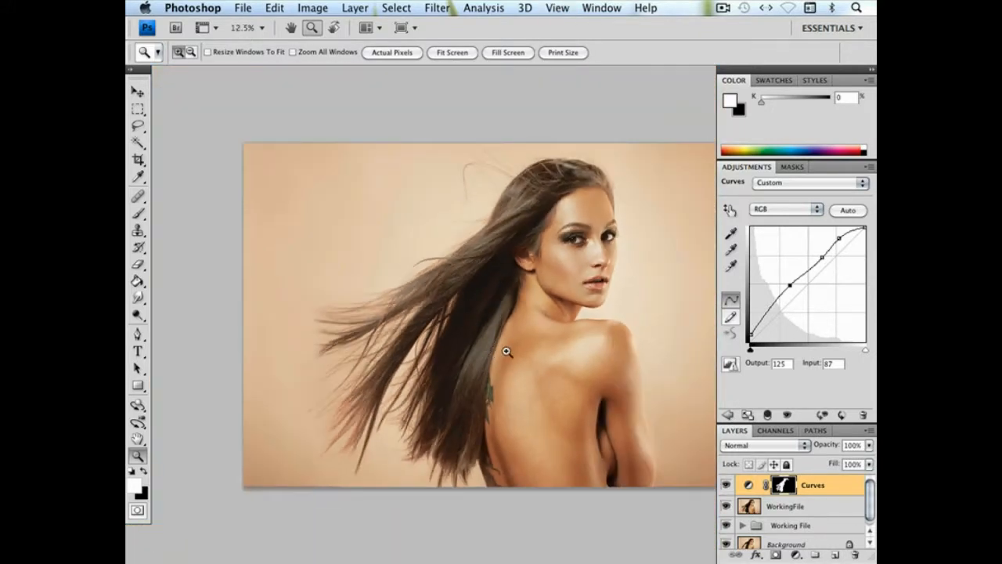
{"action": "left_click_drag", "start_coordinate": [508, 350], "coordinate": [477, 353]}
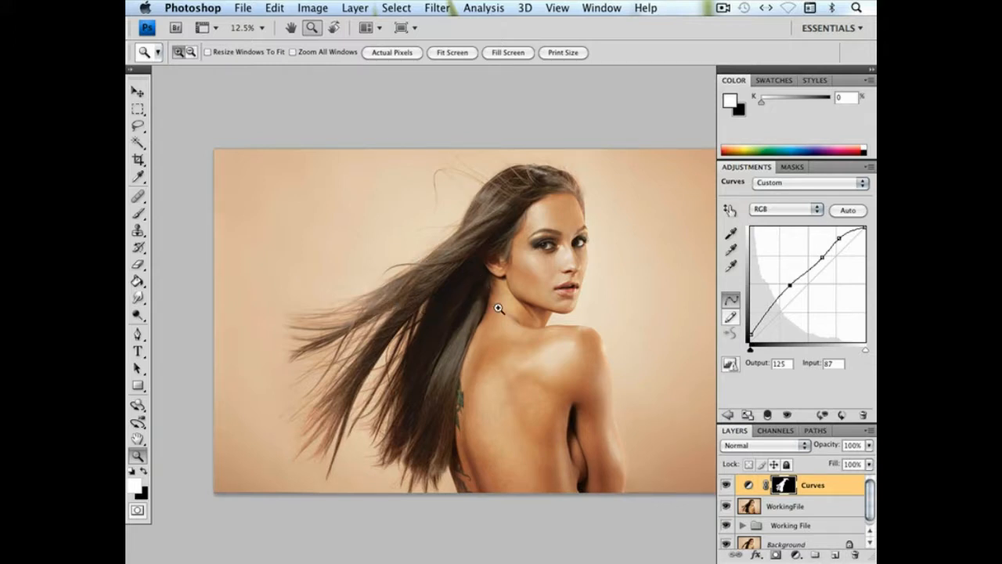
{"action": "left_click", "coordinate": [355, 8]}
{"action": "mouse_move", "coordinate": [368, 143]}
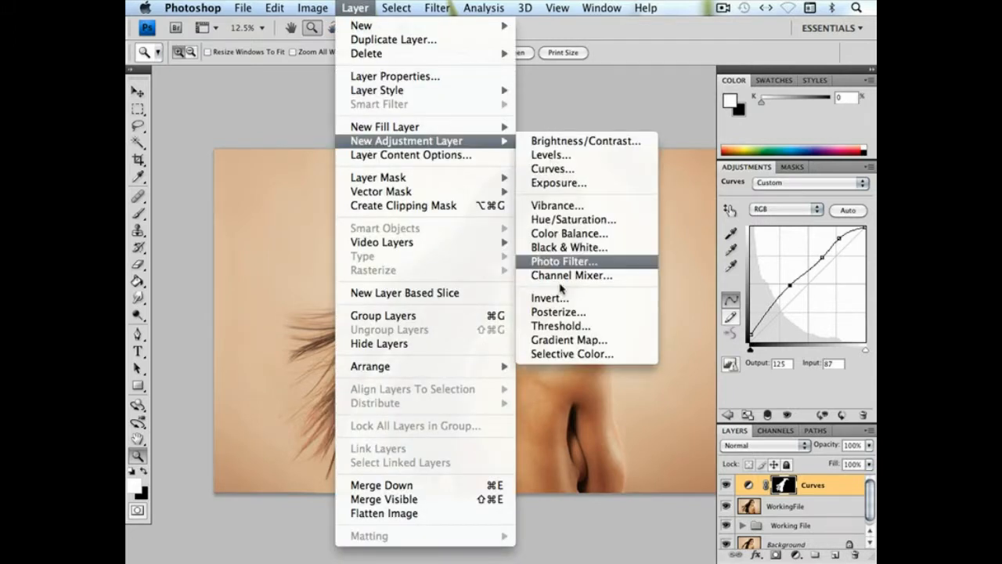
{"action": "left_click", "coordinate": [560, 353]}
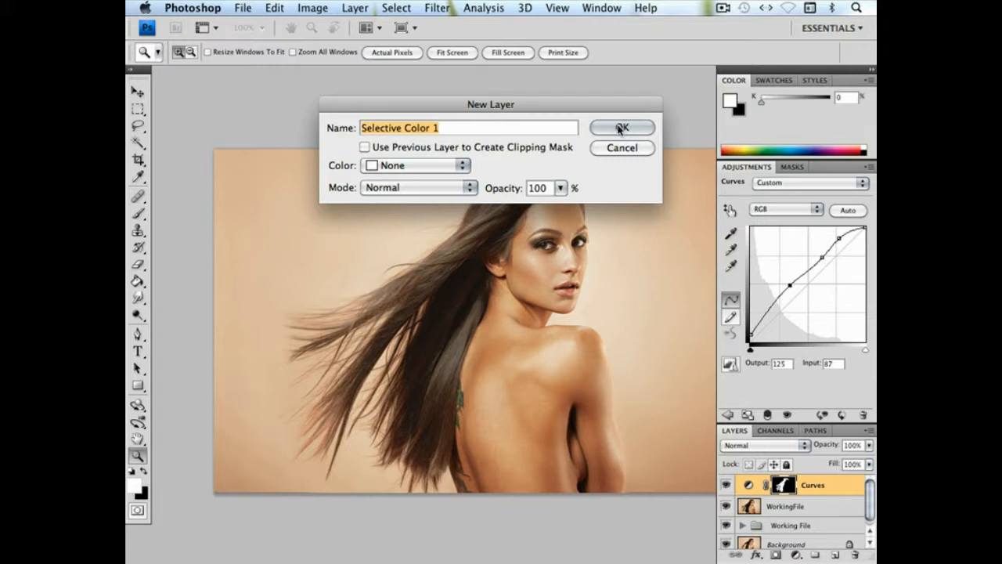
{"action": "left_click", "coordinate": [620, 128]}
{"action": "left_click_drag", "start_coordinate": [783, 511], "coordinate": [785, 489]}
{"action": "left_click", "coordinate": [552, 182]}
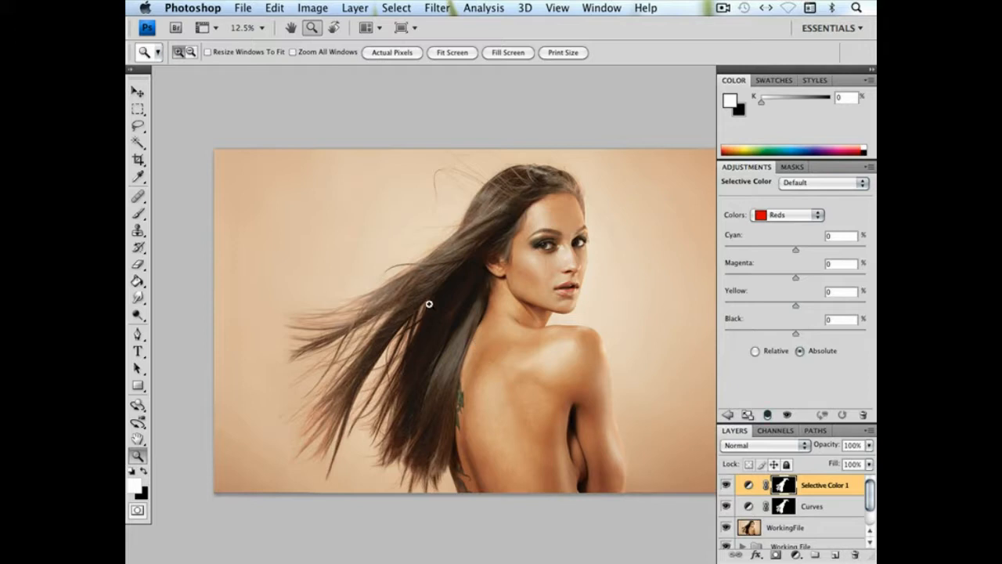
In Selective Color, set Blacks to magenta +5, yellow +8, black -5 and Neutrals to cyan -4, yellow +10
{"action": "left_click", "coordinate": [805, 219]}
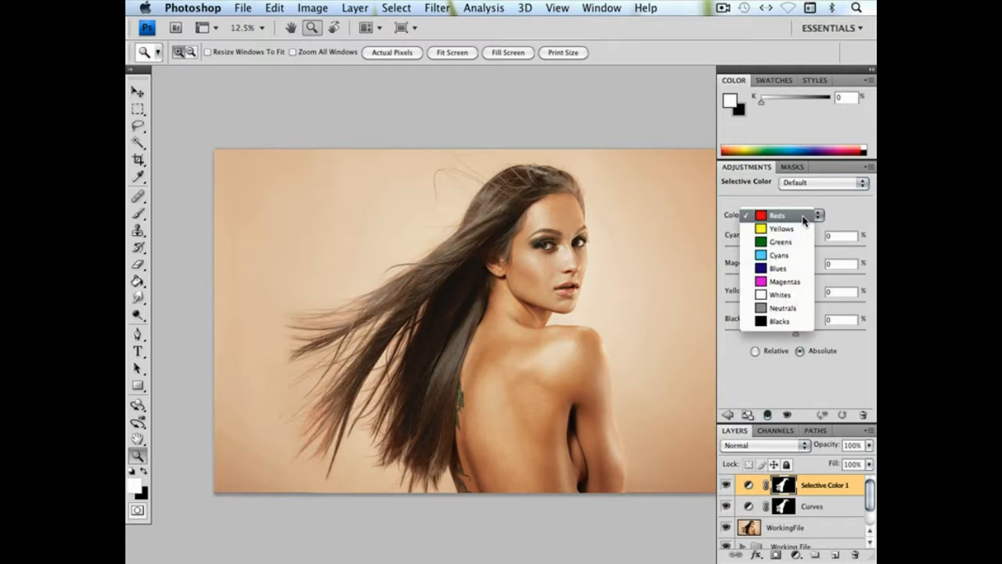
{"action": "left_click", "coordinate": [778, 322]}
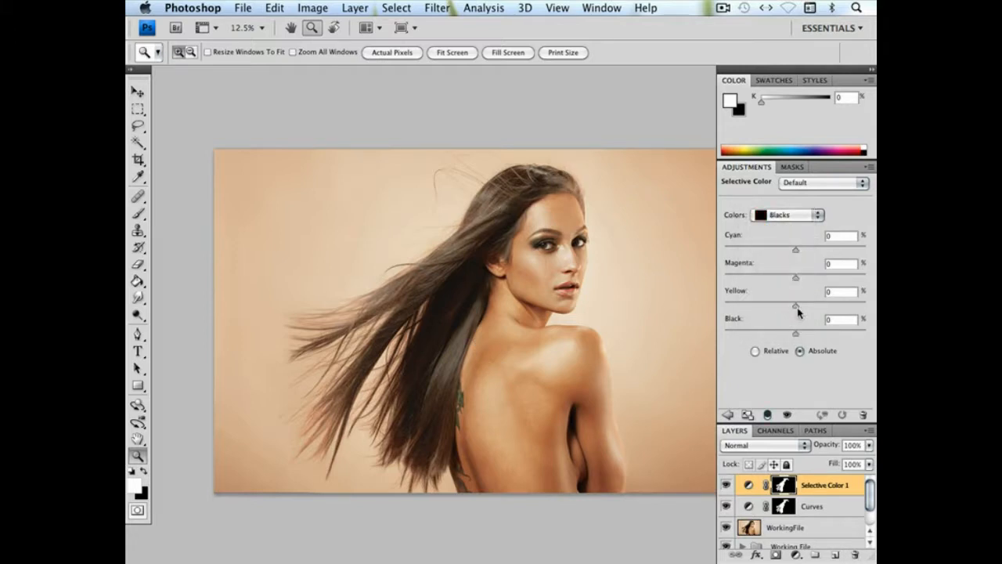
{"action": "left_click", "coordinate": [806, 305]}
{"action": "left_click", "coordinate": [782, 217]}
{"action": "left_click", "coordinate": [782, 206]}
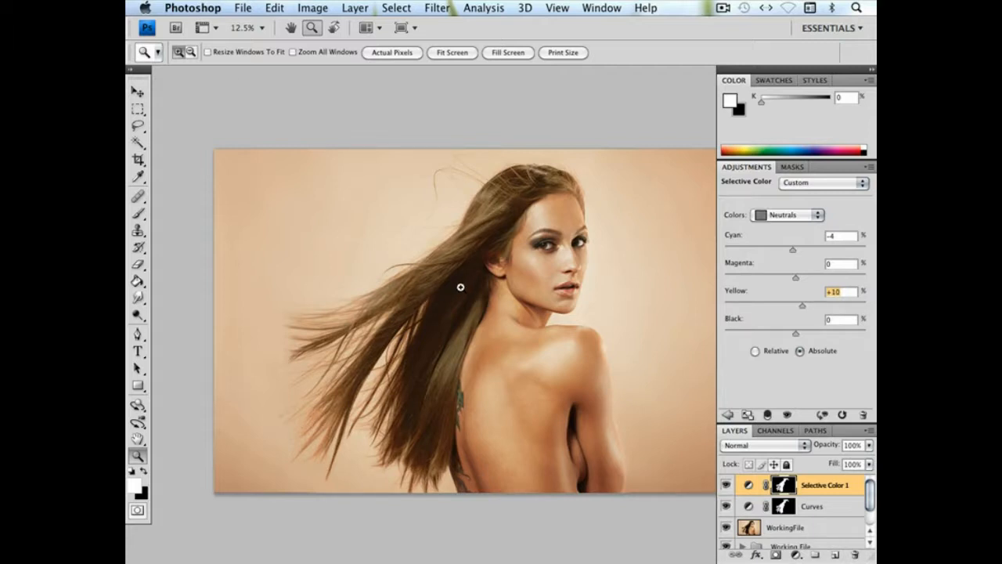
Target the Selective Color 1 mask with the 137 px Brush, using black at 15% opacity
{"action": "left_click_drag", "start_coordinate": [468, 185], "coordinate": [582, 294]}
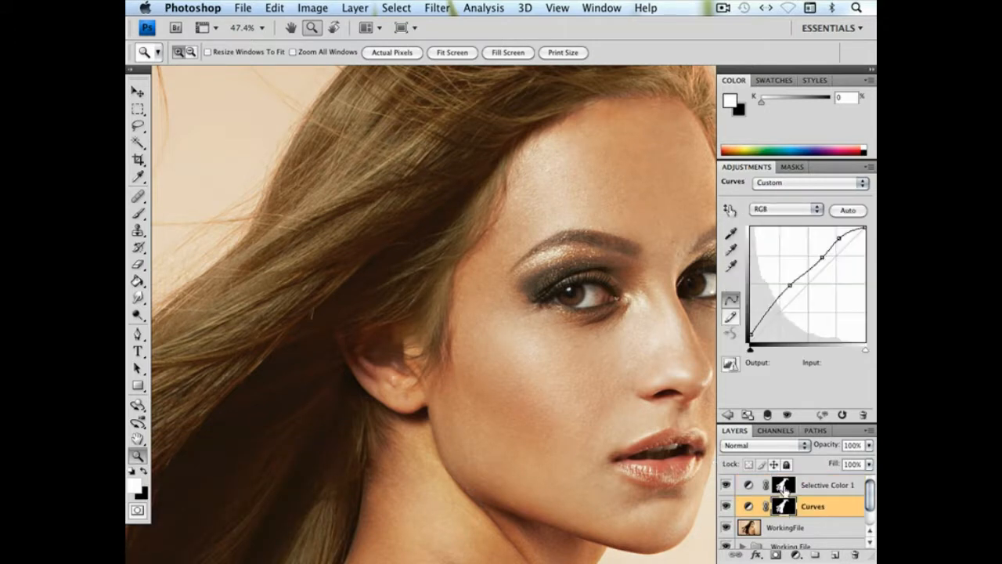
{"action": "left_click", "coordinate": [785, 486]}
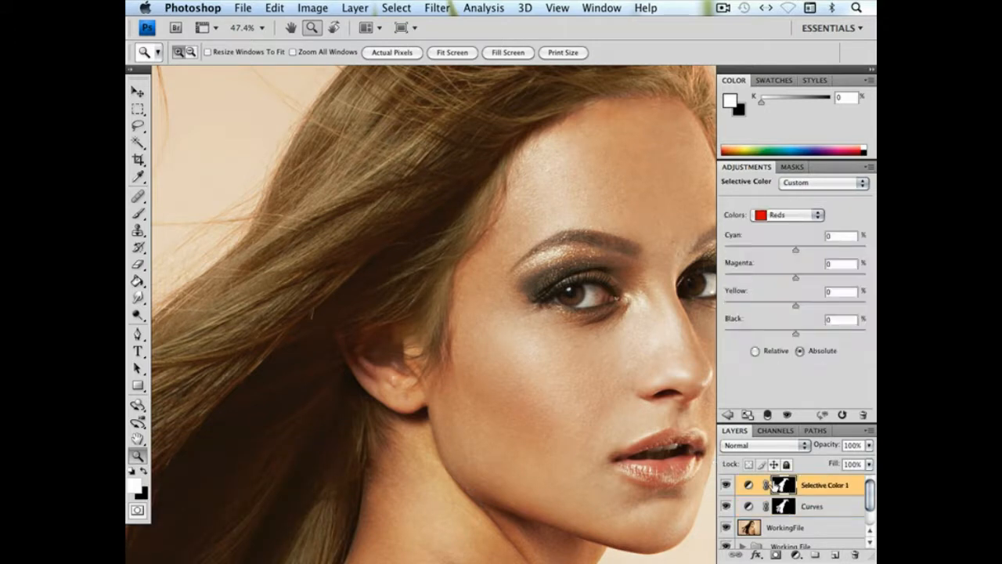
{"action": "left_click", "coordinate": [138, 213]}
{"action": "left_click", "coordinate": [144, 470]}
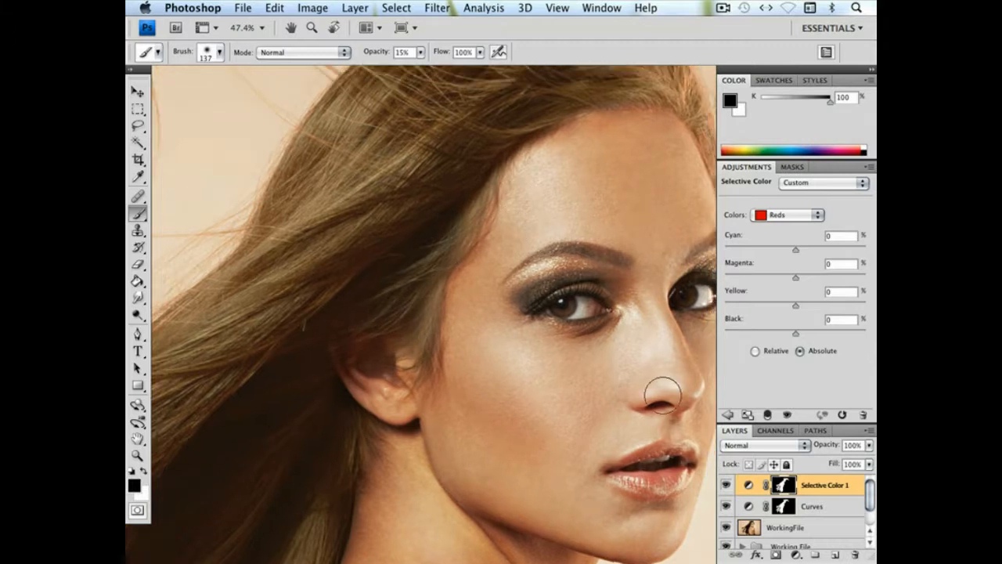
Target the Curves layer mask, reduce the brush to 86 px and paint black along the hair edge above the ear
{"action": "left_click", "coordinate": [783, 507]}
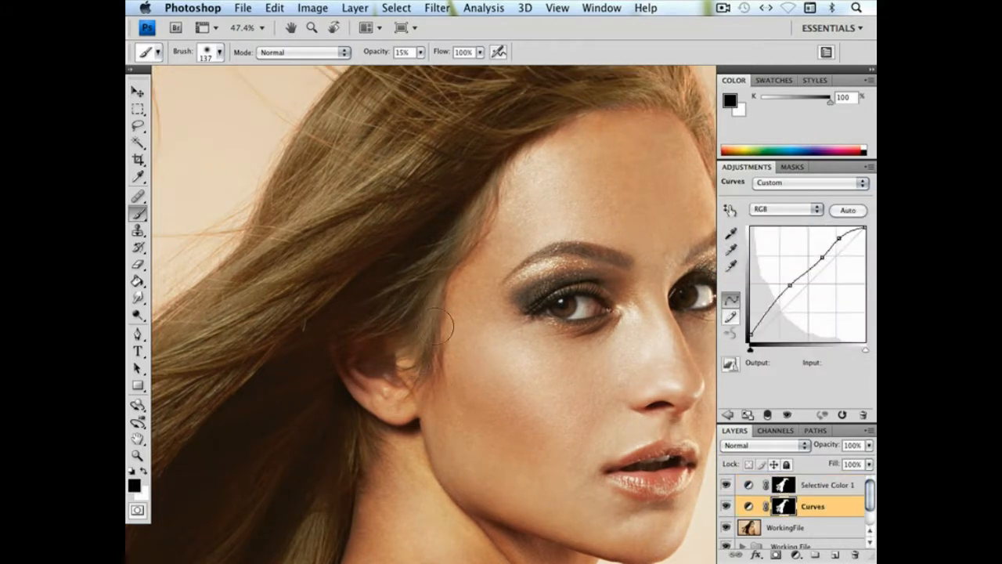
{"action": "right_click", "coordinate": [562, 348]}
{"action": "left_click_drag", "start_coordinate": [564, 350], "coordinate": [559, 350]}
{"action": "left_click", "coordinate": [422, 342]}
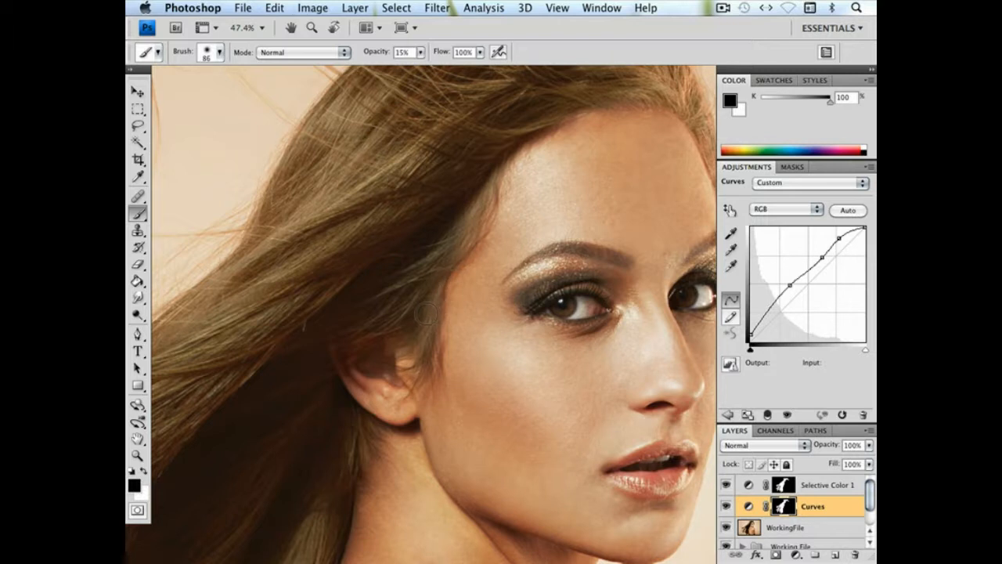
Enlarge the brush to 391 px and touch up the Curves mask around the hairline at the forehead
{"action": "scroll", "coordinate": [558, 211], "scroll_direction": "up", "scroll_amount": 5}
{"action": "scroll", "coordinate": [559, 211], "scroll_direction": "right", "scroll_amount": 5}
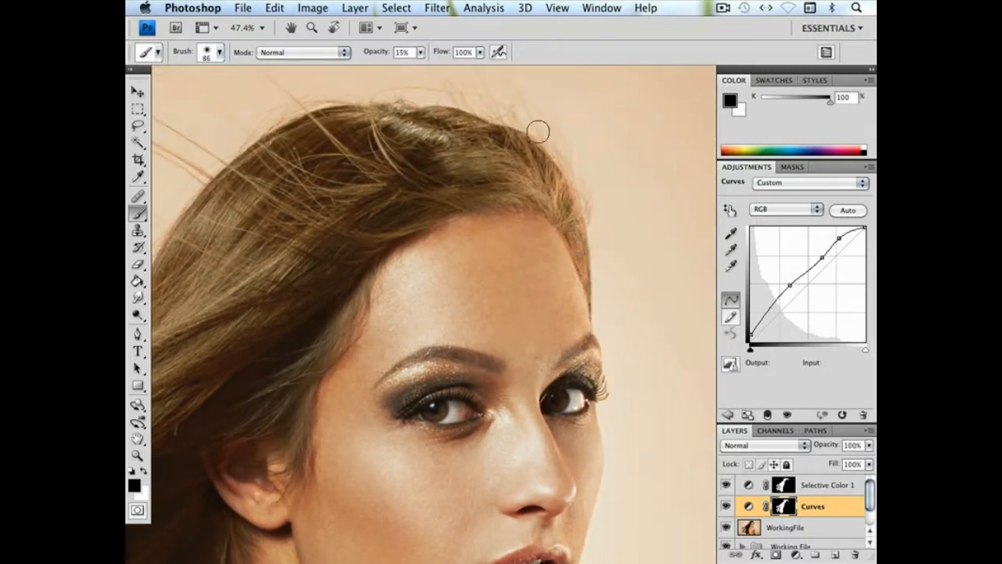
{"action": "right_click", "coordinate": [640, 332]}
{"action": "left_click", "coordinate": [780, 357]}
{"action": "key", "text": "Return"}
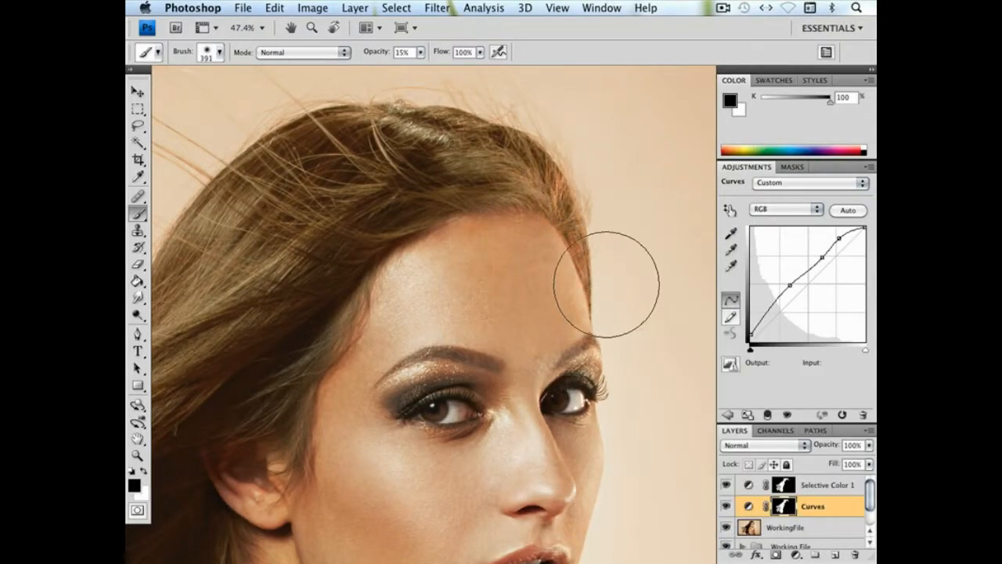
{"action": "key", "text": "super+minus"}
{"action": "key", "text": "super+minus"}
{"action": "key", "text": "super+minus"}
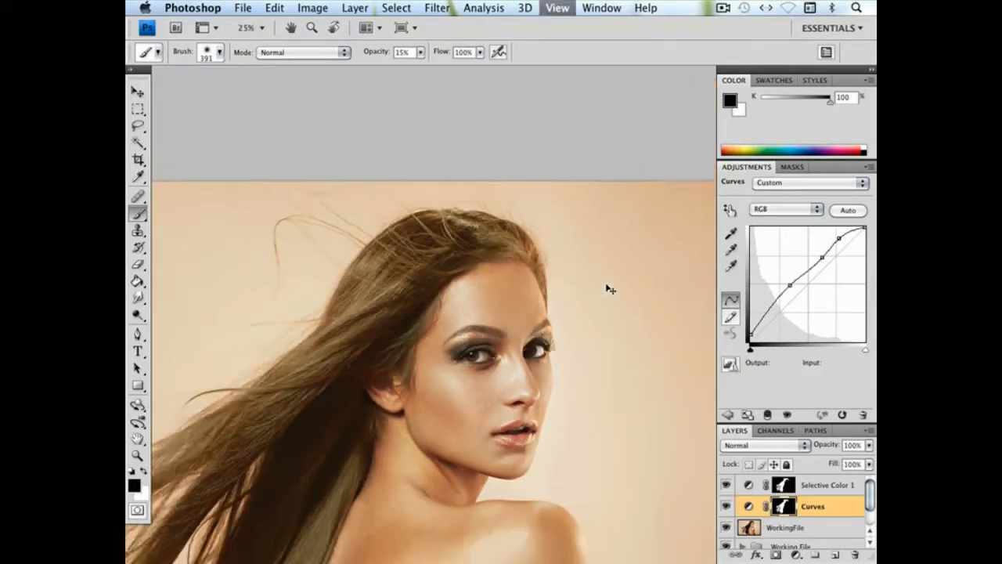
{"action": "left_click_drag", "start_coordinate": [542, 230], "coordinate": [472, 255]}
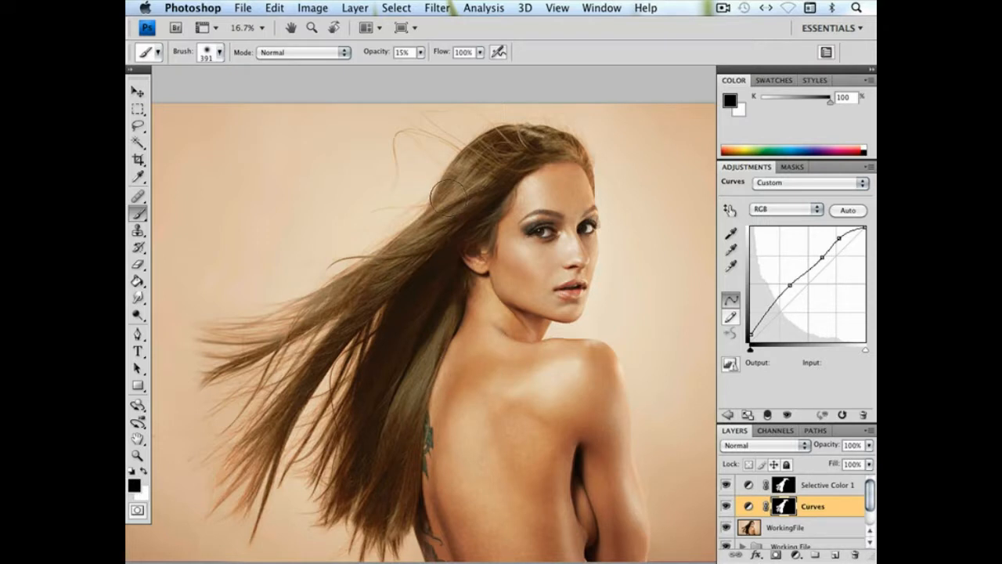
Add a Curves adjustment layer above Selective Color 1 and raise its RGB curve at input 110 to output 160
{"action": "left_click", "coordinate": [749, 481]}
{"action": "left_click", "coordinate": [352, 8]}
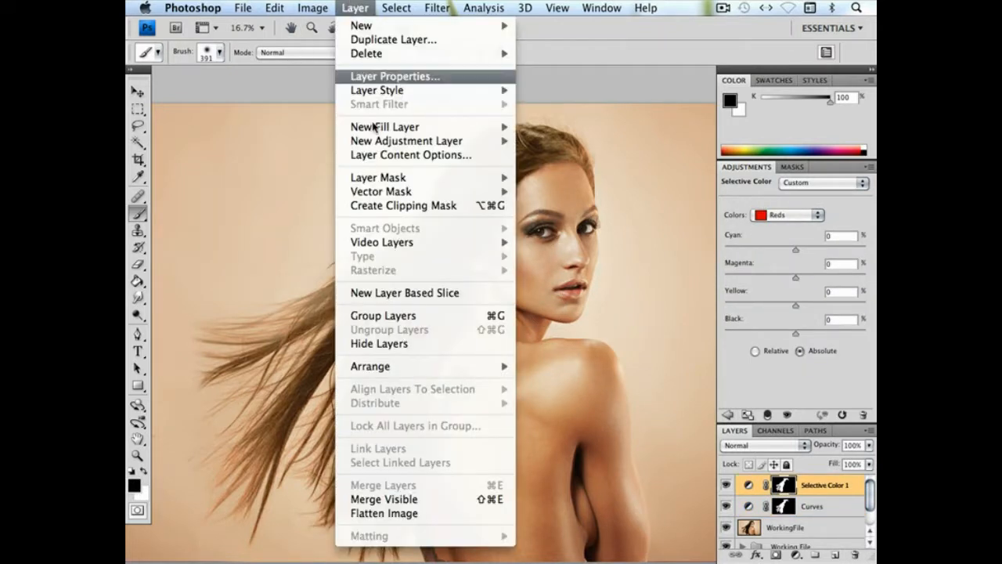
{"action": "mouse_move", "coordinate": [374, 141]}
{"action": "left_click", "coordinate": [553, 169]}
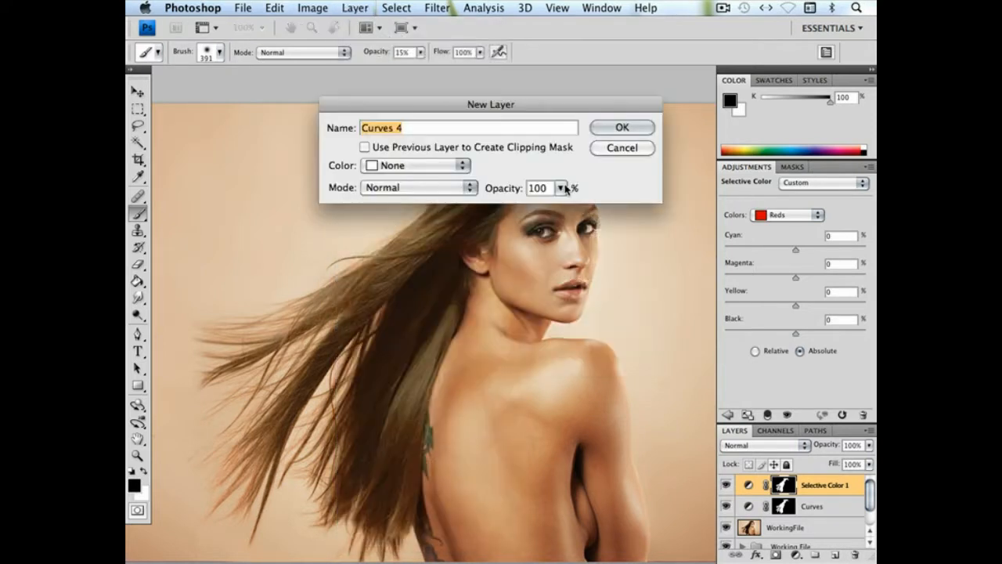
{"action": "left_click", "coordinate": [618, 127]}
{"action": "left_click_drag", "start_coordinate": [803, 290], "coordinate": [801, 268]}
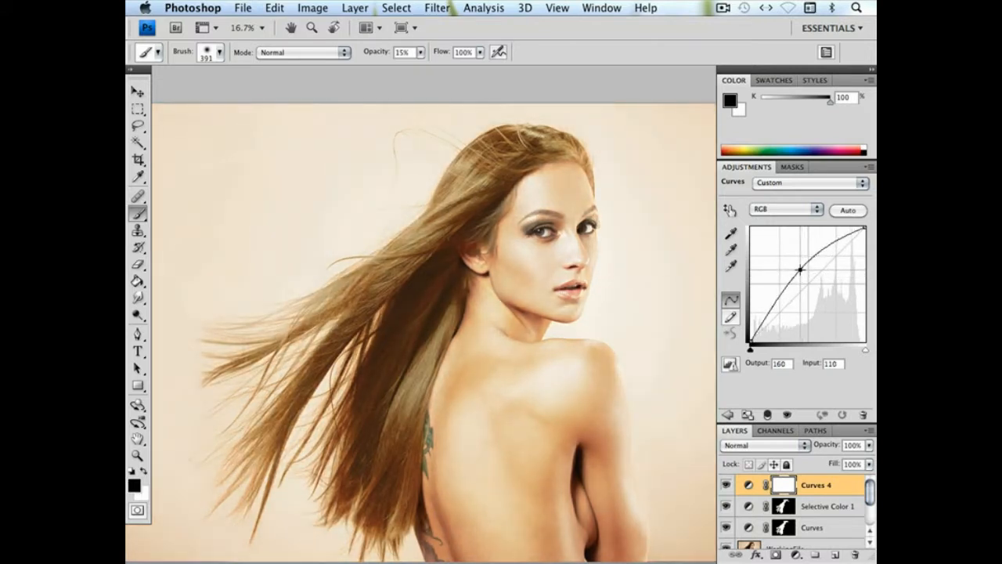
Raise the new layer's Blue curve at input 195 to output 220, then invert its mask to black
{"action": "left_click", "coordinate": [778, 209]}
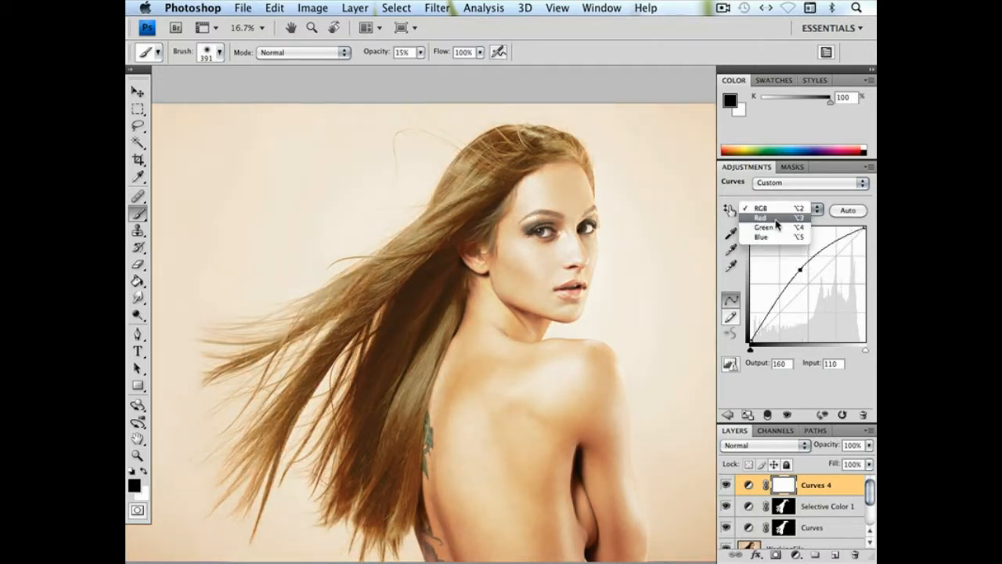
{"action": "left_click", "coordinate": [774, 237]}
{"action": "left_click_drag", "start_coordinate": [838, 253], "coordinate": [834, 244]}
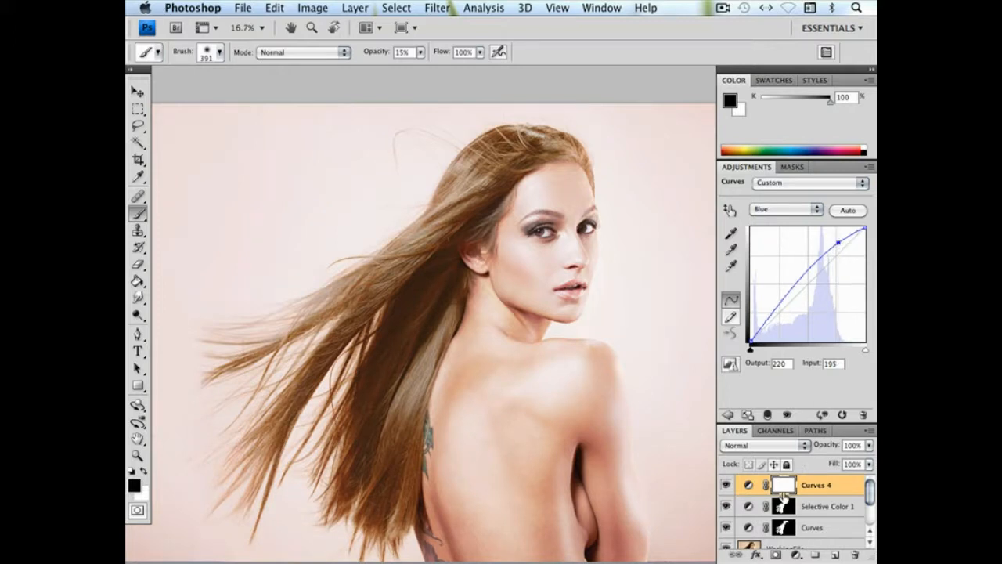
{"action": "key", "text": "super+i"}
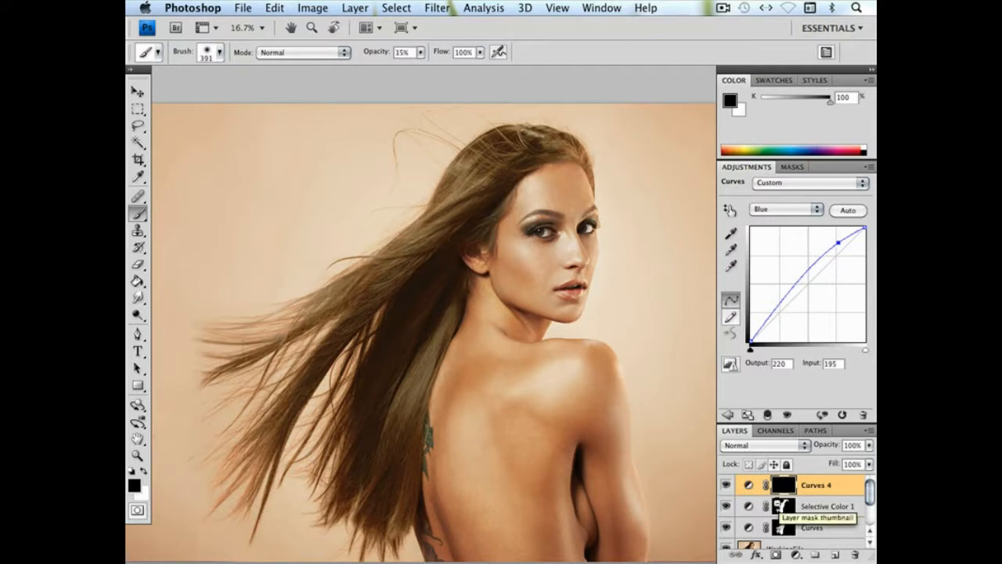
Load the Selective Color 1 mask as a selection and prepare a white 494 px brush on the Curves 4 mask
{"action": "left_click", "coordinate": [779, 507], "text": "super"}
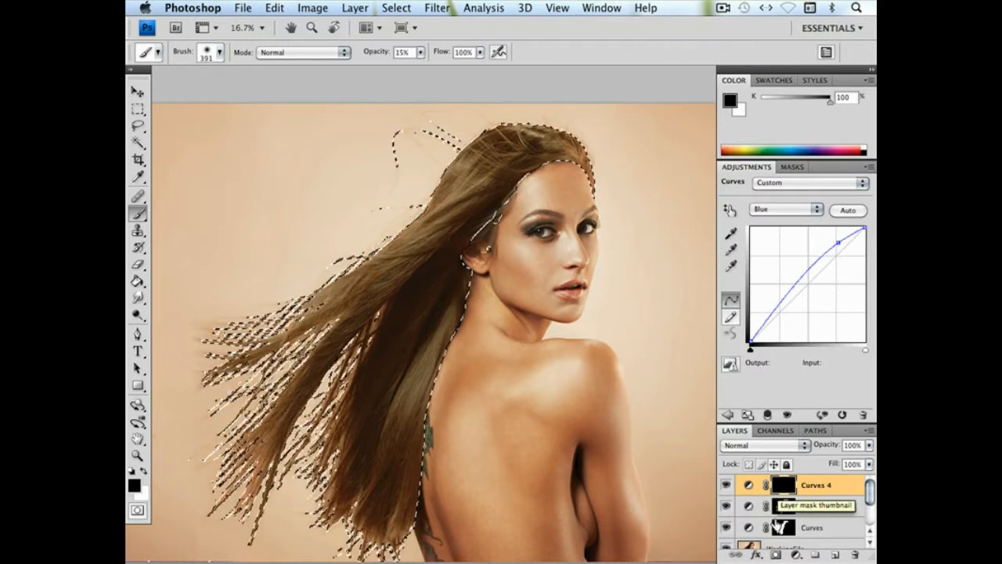
{"action": "left_click", "coordinate": [796, 488]}
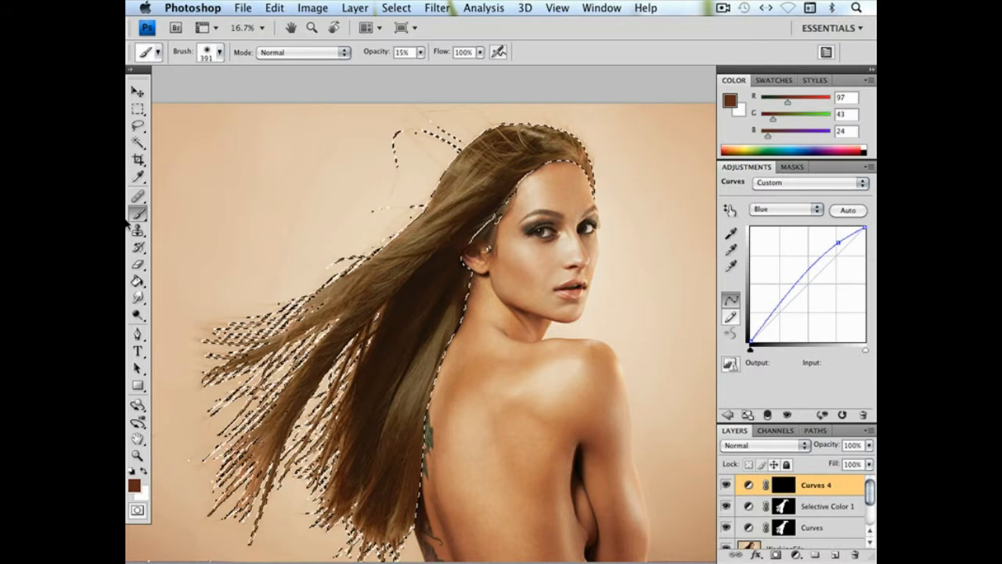
{"action": "left_click", "coordinate": [143, 471]}
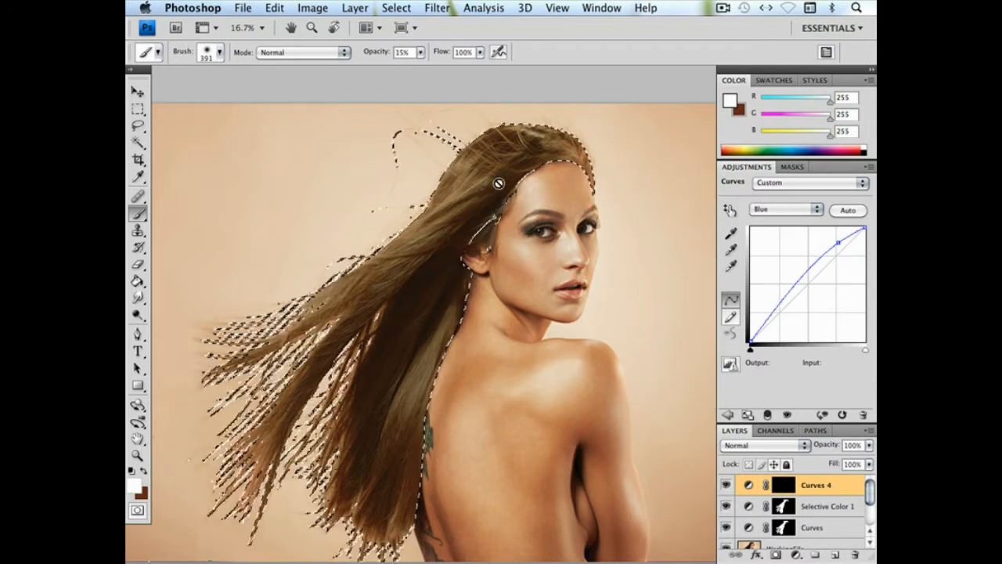
{"action": "left_click", "coordinate": [784, 484]}
{"action": "key", "text": "d"}
{"action": "right_click", "coordinate": [480, 188]}
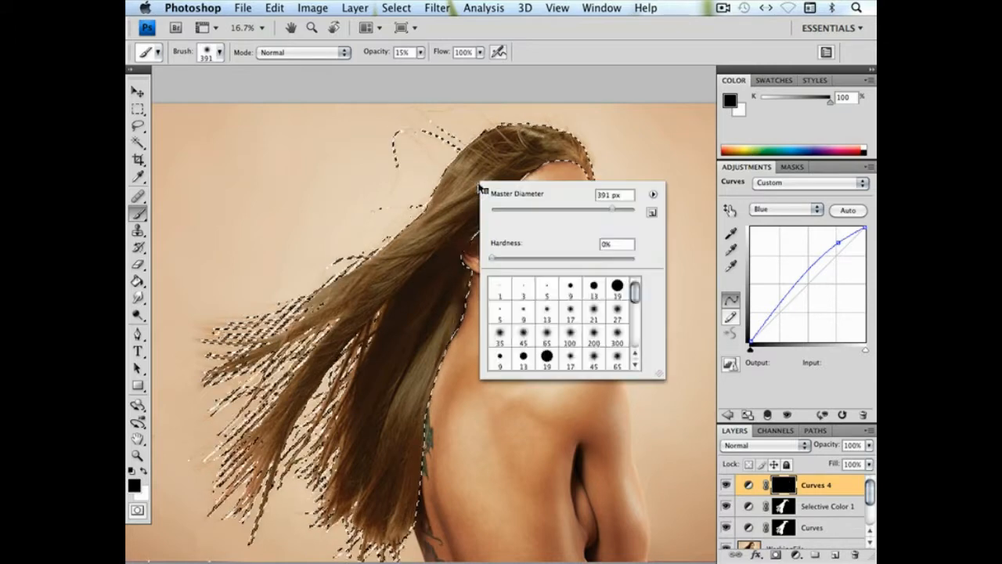
{"action": "key", "text": "Escape"}
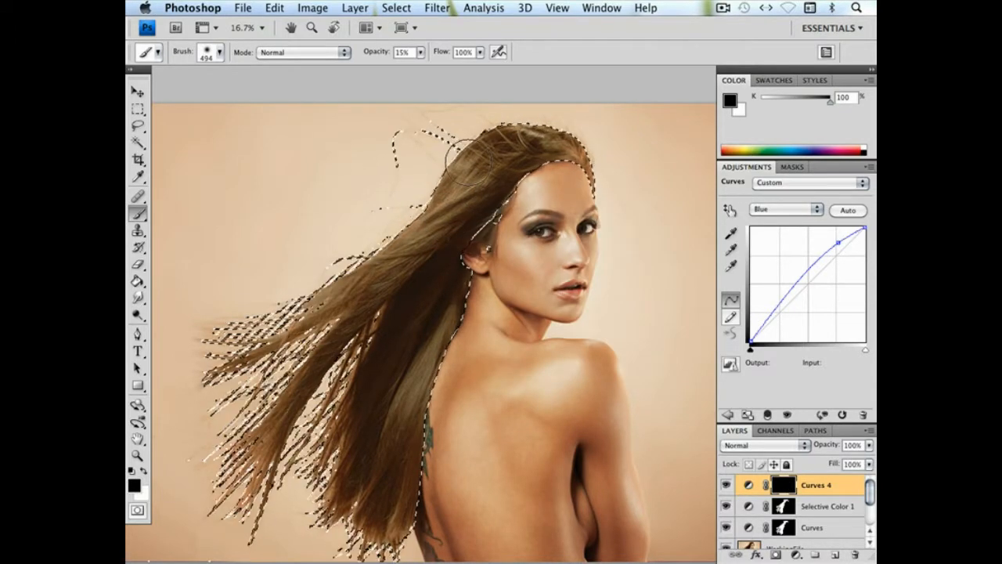
{"action": "left_click", "coordinate": [144, 470]}
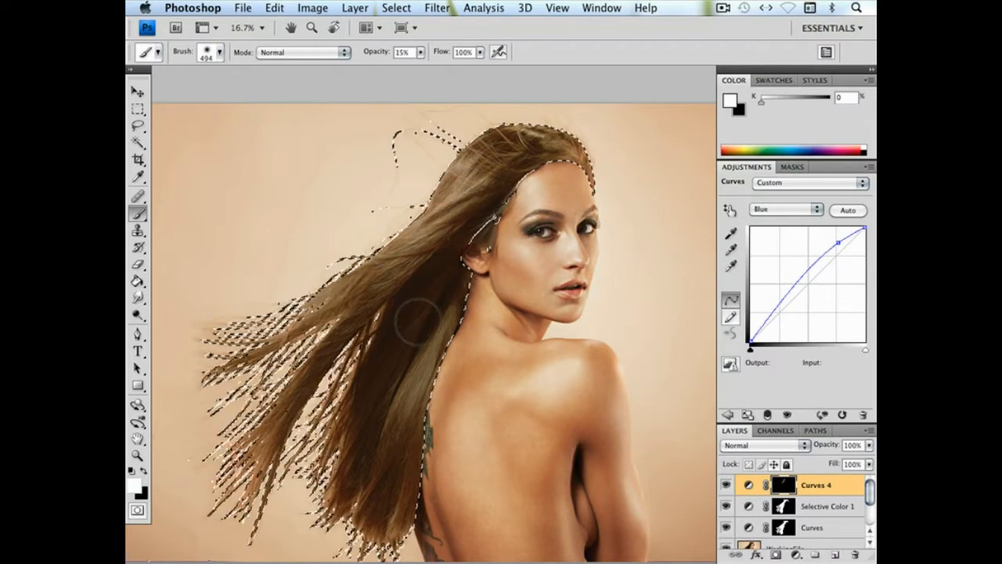
Paint white at 15% opacity over the hair's crown and lengths on the Curves 4 mask, then deselect the hair
{"action": "left_click_drag", "start_coordinate": [406, 367], "coordinate": [421, 459]}
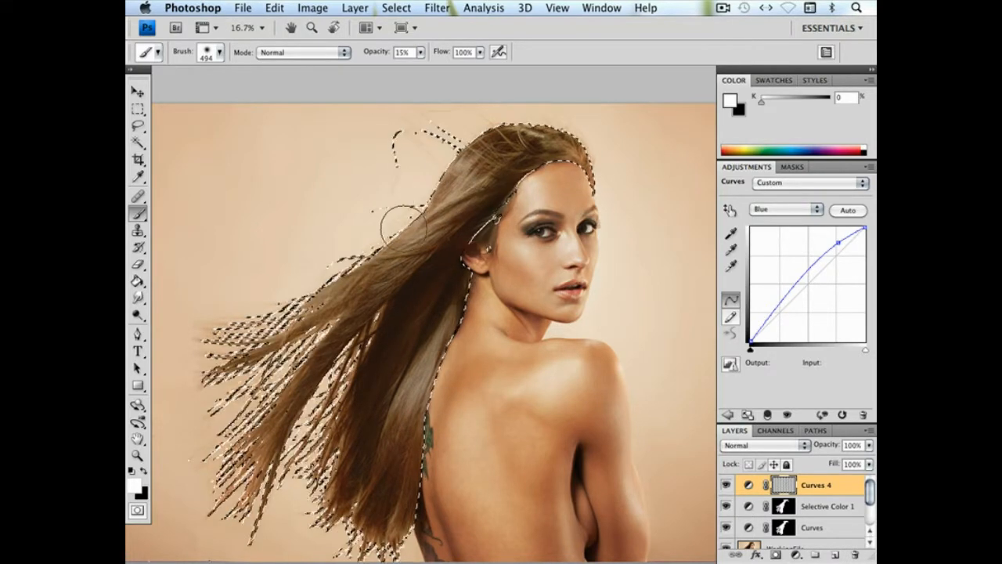
{"action": "mouse_move", "coordinate": [523, 129]}
{"action": "left_mouse_down"}
{"action": "mouse_move", "coordinate": [558, 141]}
{"action": "mouse_move", "coordinate": [583, 177]}
{"action": "left_mouse_up"}
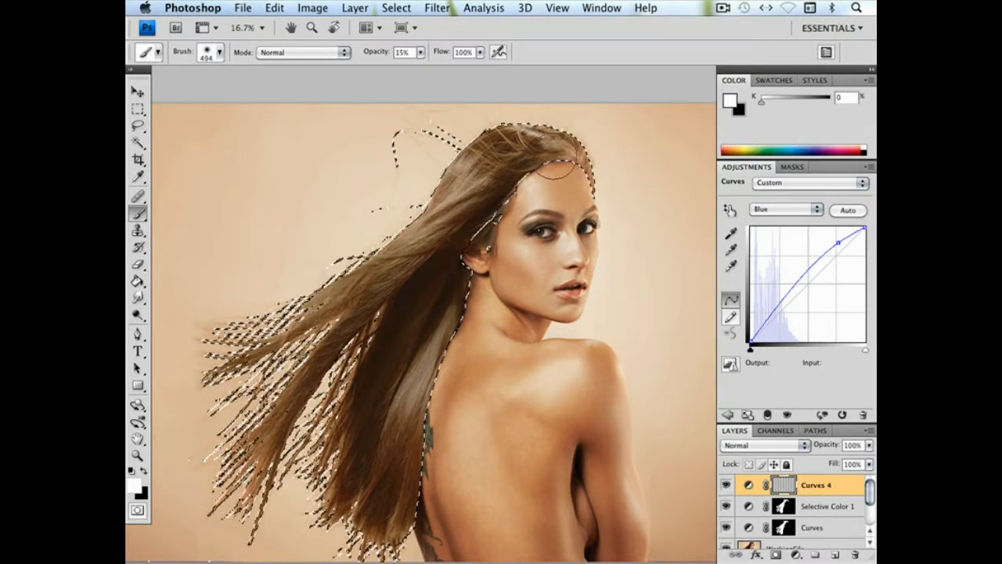
{"action": "left_click_drag", "start_coordinate": [545, 160], "coordinate": [538, 151]}
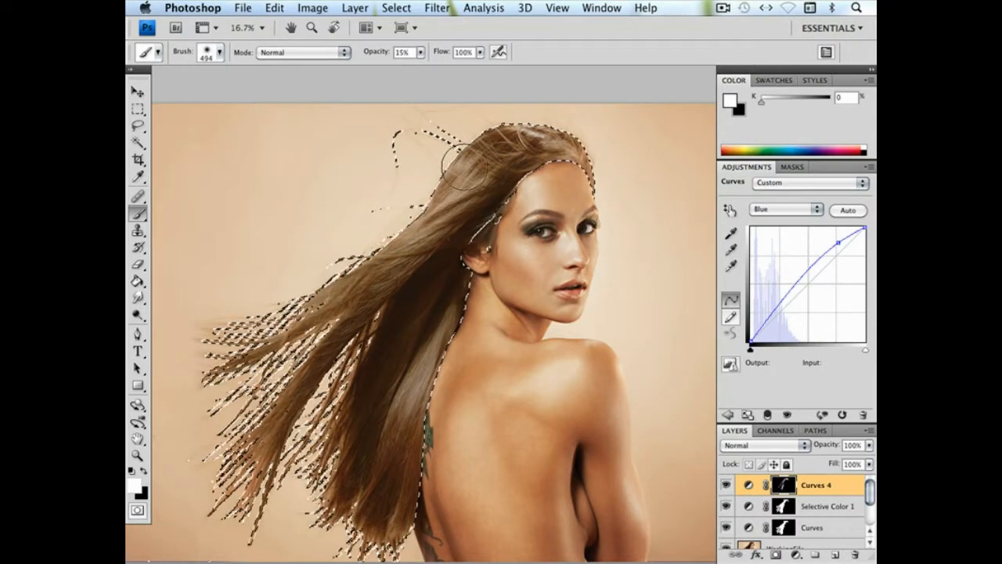
{"action": "mouse_move", "coordinate": [473, 464]}
{"action": "left_mouse_down"}
{"action": "mouse_move", "coordinate": [476, 472]}
{"action": "mouse_move", "coordinate": [431, 327]}
{"action": "left_mouse_up"}
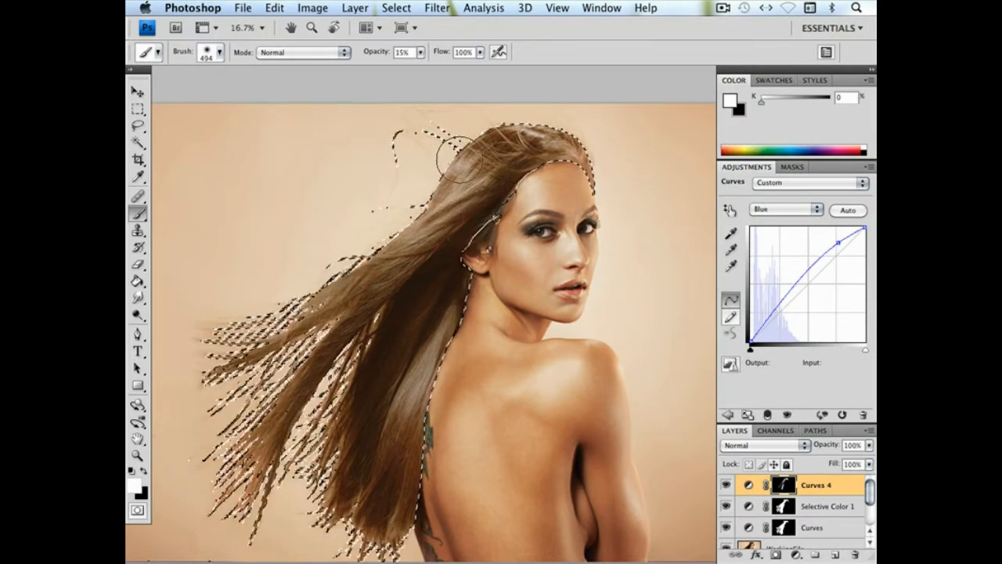
{"action": "mouse_move", "coordinate": [538, 134]}
{"action": "left_mouse_down"}
{"action": "mouse_move", "coordinate": [548, 202]}
{"action": "mouse_move", "coordinate": [417, 299]}
{"action": "left_mouse_up"}
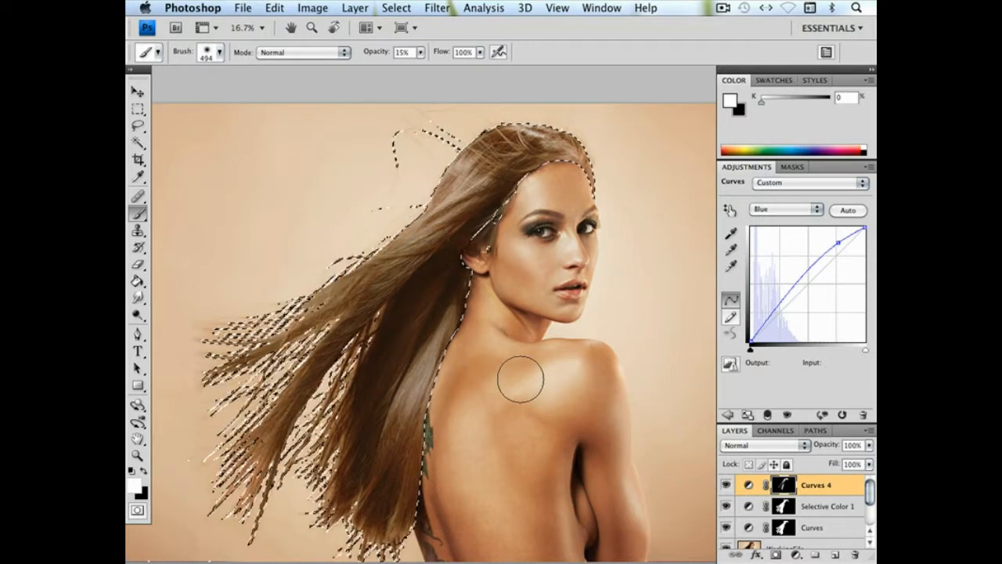
{"action": "left_click", "coordinate": [138, 126]}
{"action": "left_click", "coordinate": [249, 135]}
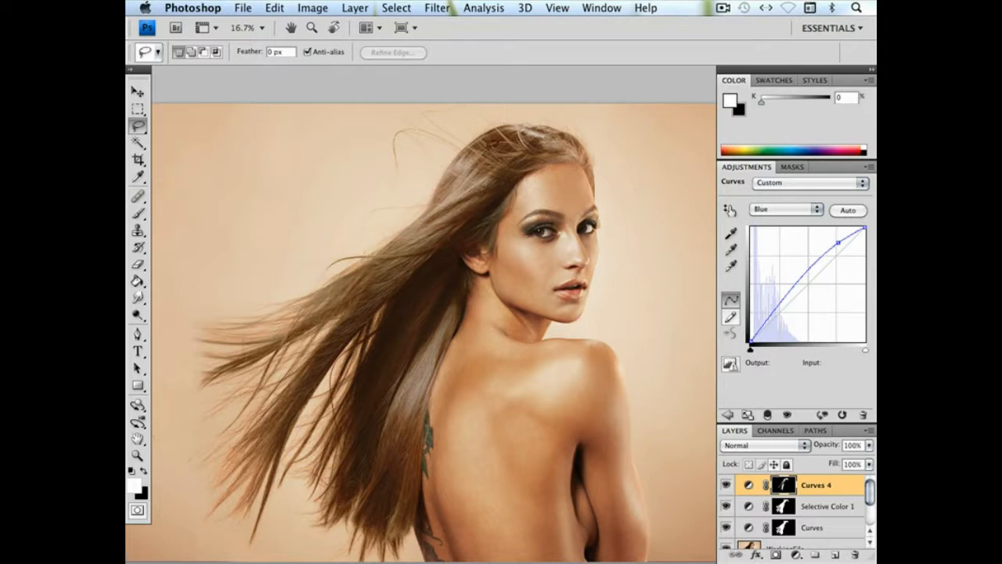
In Curves 4, set the Blue point to input 195, output 218 and add a Red point at input 150, output 140
{"action": "left_click", "coordinate": [838, 244]}
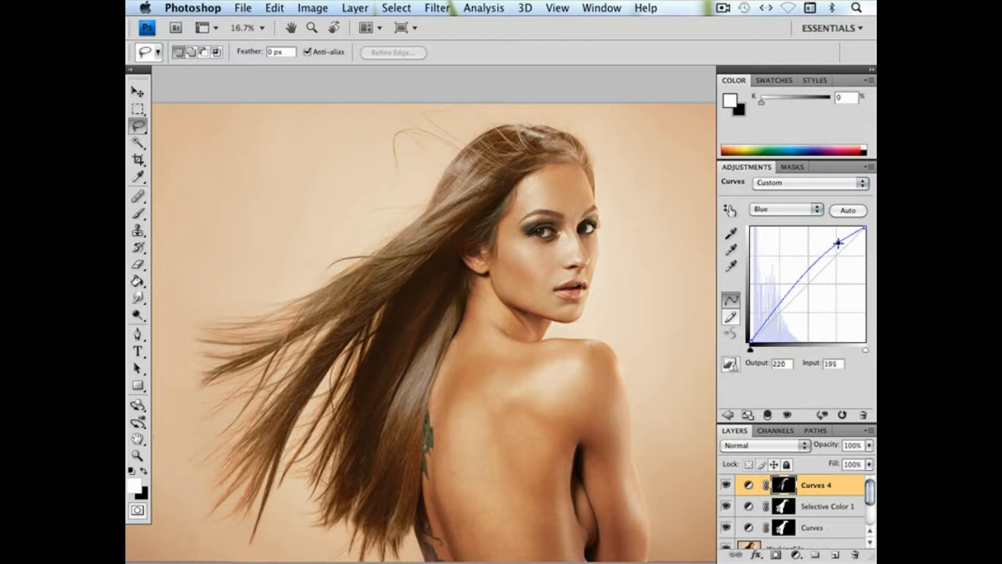
{"action": "left_click", "coordinate": [786, 209]}
{"action": "left_click", "coordinate": [771, 185]}
{"action": "left_click", "coordinate": [817, 278]}
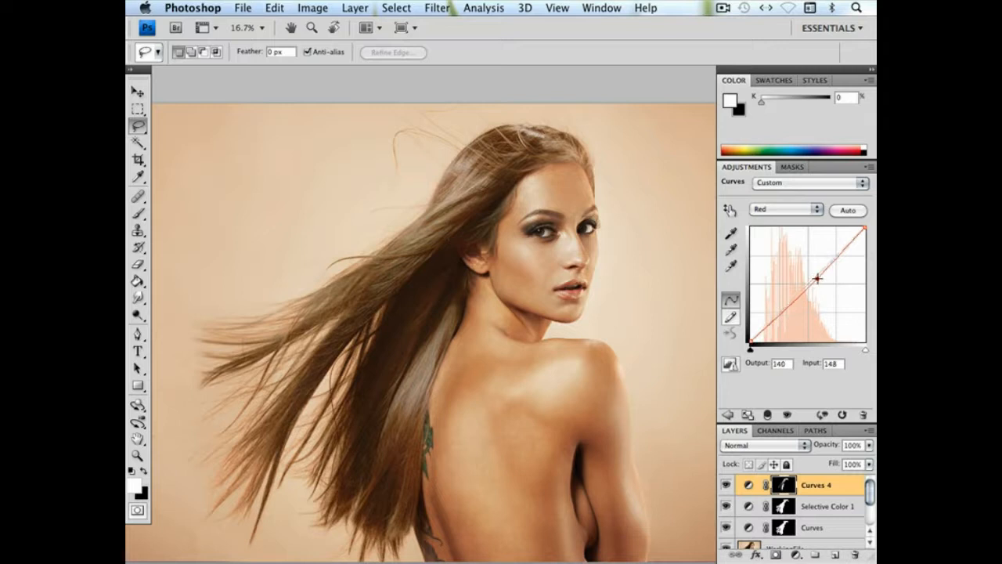
{"action": "left_click_drag", "start_coordinate": [818, 278], "coordinate": [818, 278]}
{"action": "key", "text": "super+minus"}
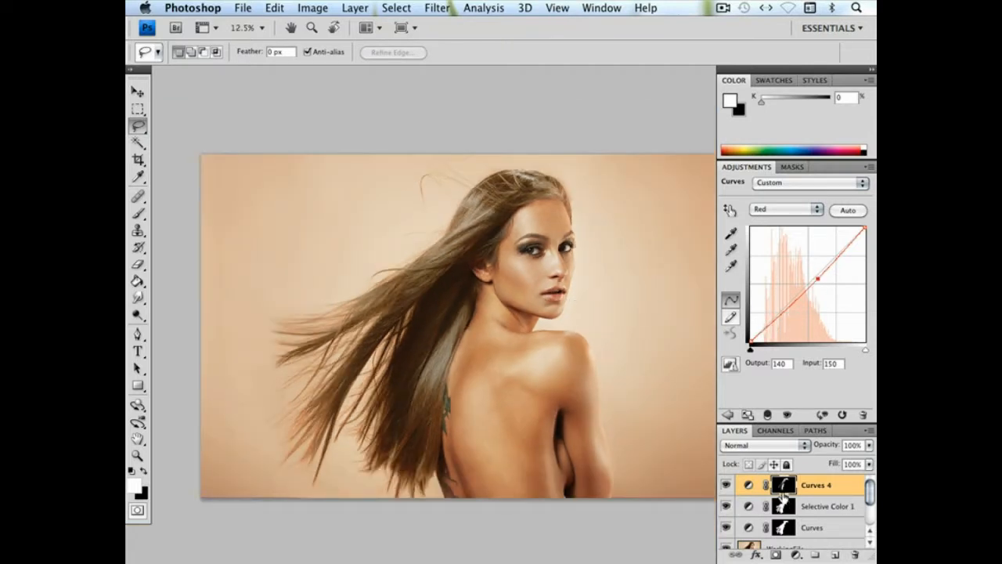
Raise the upper part of the Curves 4 RGB curve and add a lower point at input 66, output 89
{"action": "left_click", "coordinate": [789, 209]}
{"action": "left_click", "coordinate": [790, 199]}
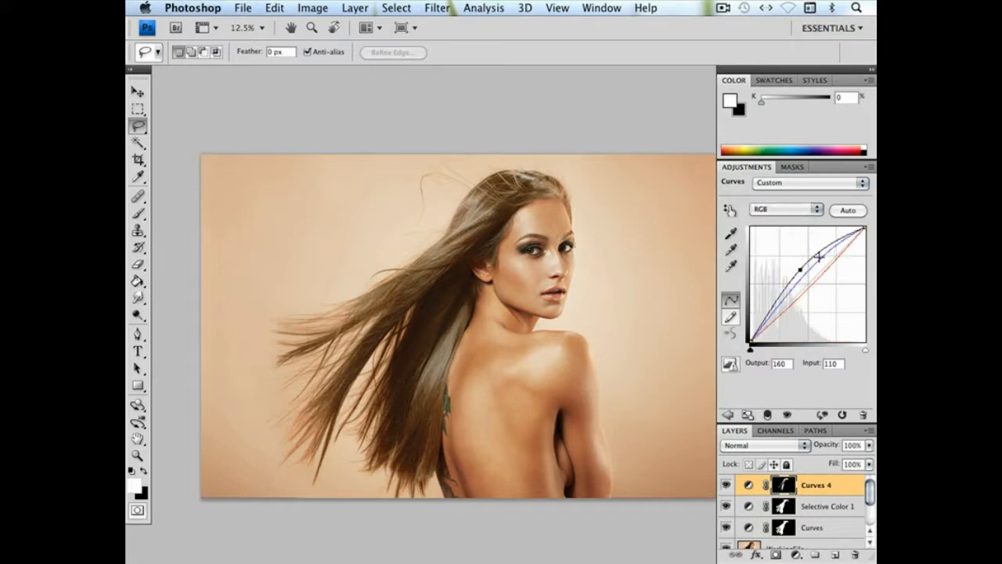
{"action": "left_click", "coordinate": [825, 245]}
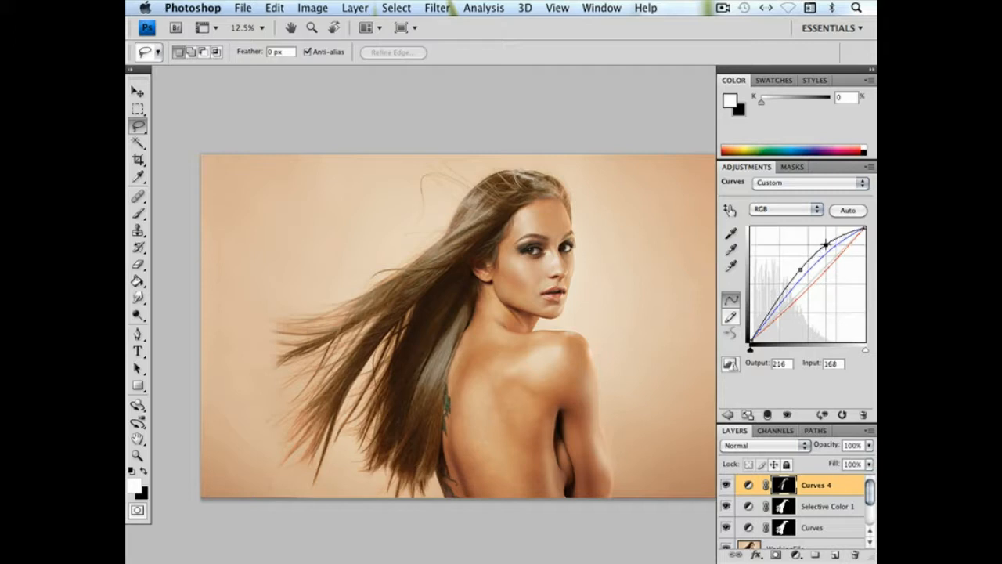
{"action": "left_click_drag", "start_coordinate": [826, 245], "coordinate": [825, 239]}
{"action": "left_click", "coordinate": [779, 301]}
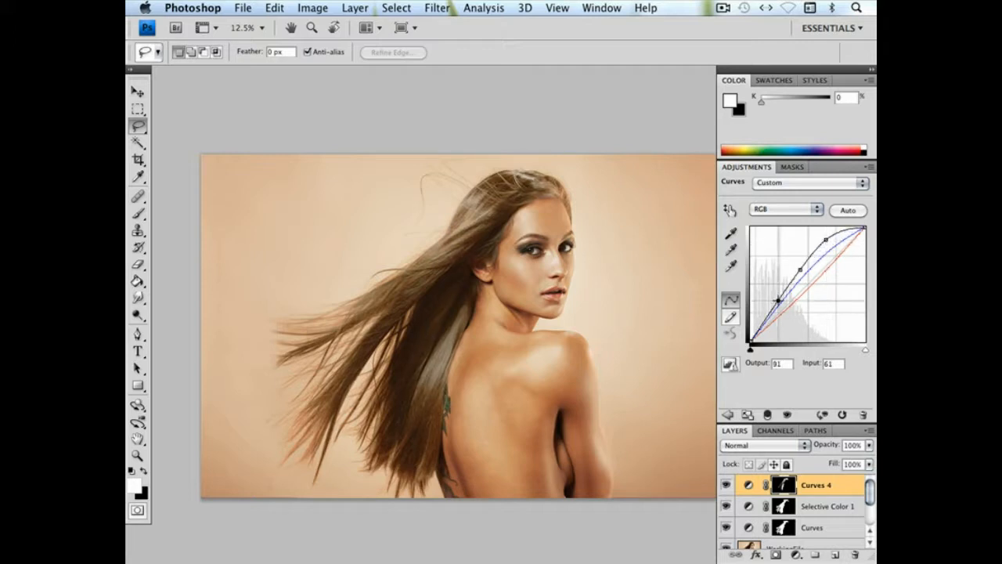
{"action": "left_click_drag", "start_coordinate": [779, 301], "coordinate": [781, 301]}
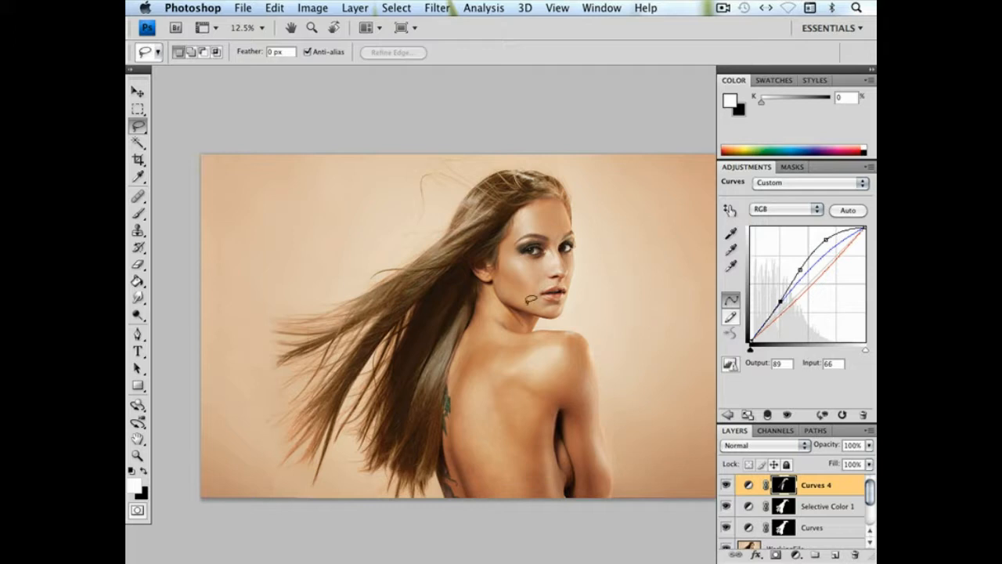
Add a Hue/Saturation adjustment layer above Curves 4 and replace its mask with a copy of the Selective Color 1 mask
{"action": "left_click", "coordinate": [339, 8]}
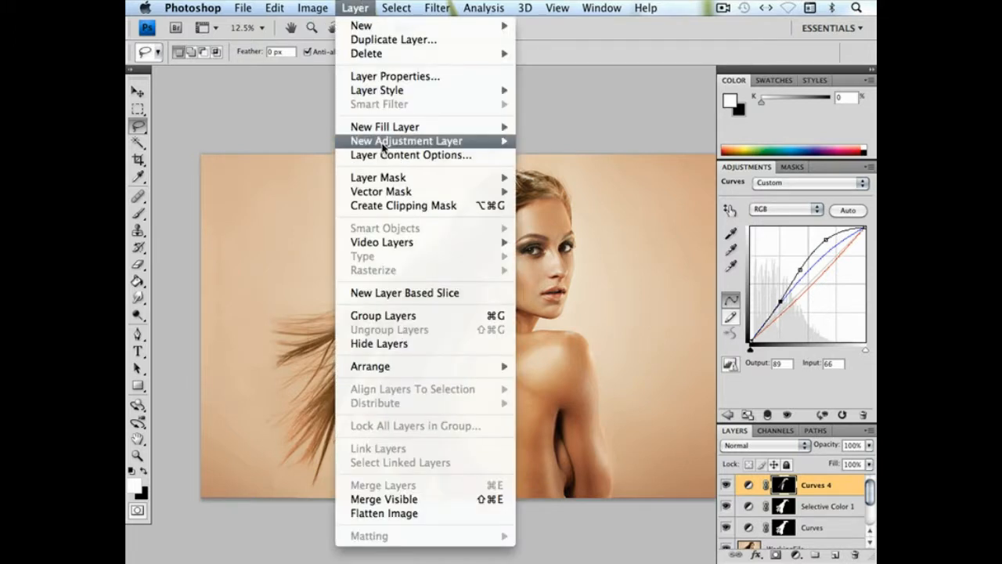
{"action": "mouse_move", "coordinate": [459, 141]}
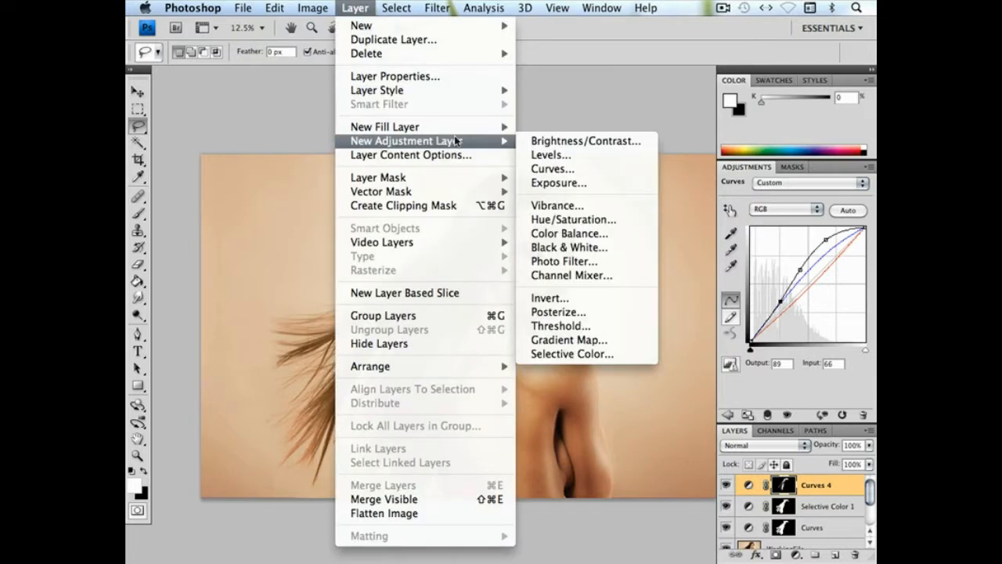
{"action": "left_click", "coordinate": [572, 220]}
{"action": "left_click", "coordinate": [620, 125]}
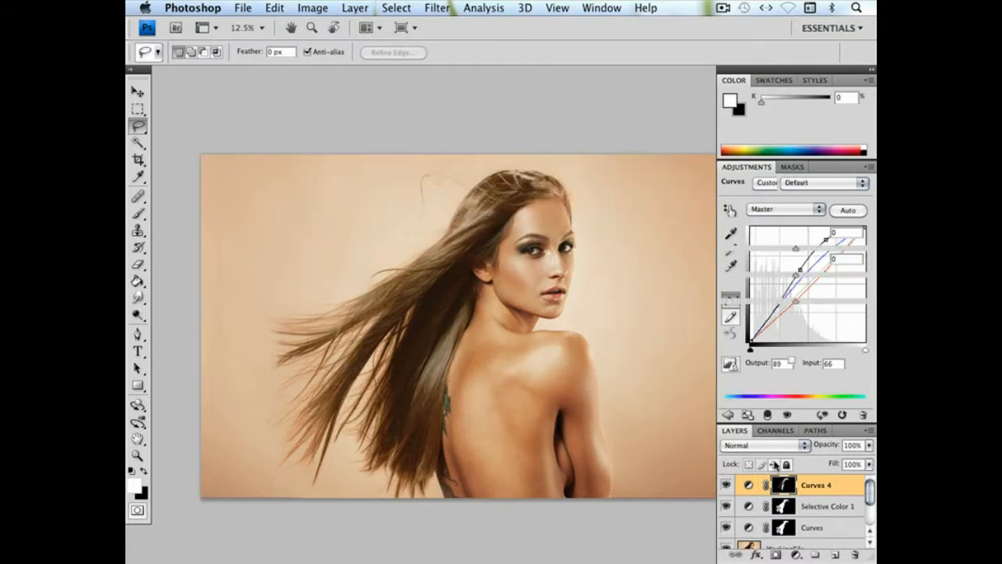
{"action": "left_click", "coordinate": [783, 531]}
{"action": "left_click_drag", "start_coordinate": [785, 509], "coordinate": [785, 485]}
{"action": "left_click", "coordinate": [557, 181]}
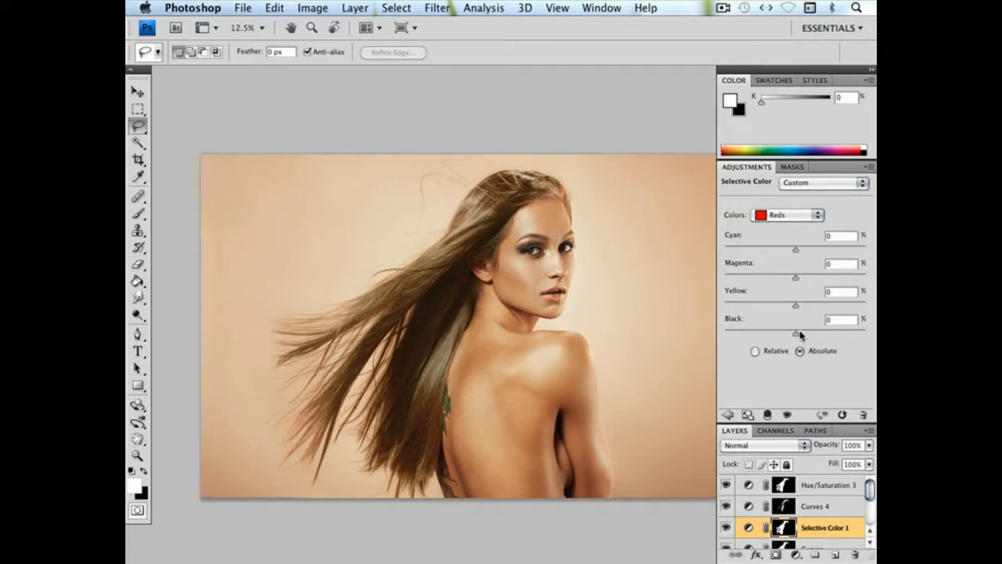
In the Hue/Saturation 3 adjustment layer, set the master hue to +4 and the saturation to -11
{"action": "left_click", "coordinate": [799, 217]}
{"action": "left_click", "coordinate": [798, 219]}
{"action": "left_click", "coordinate": [814, 495]}
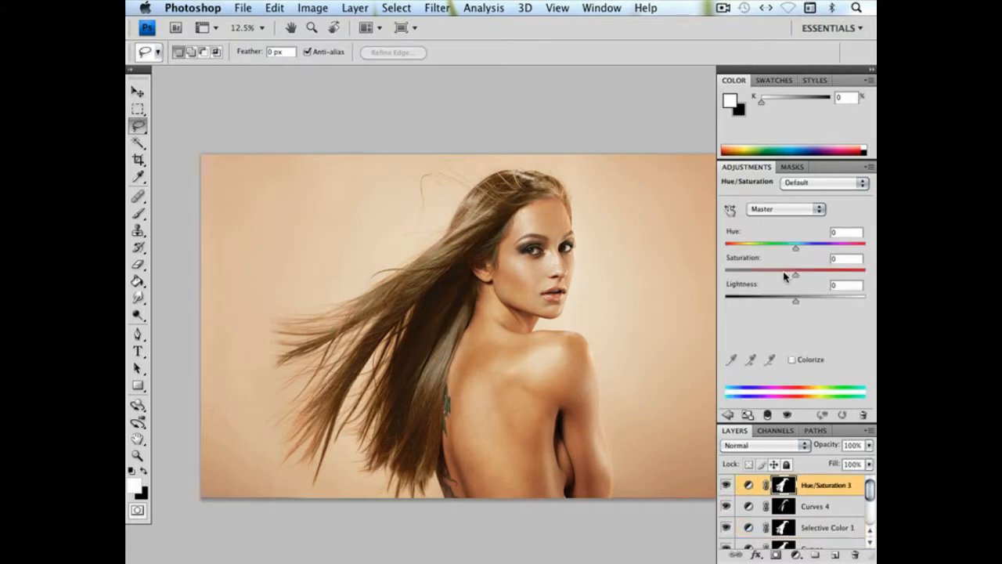
{"action": "left_click_drag", "start_coordinate": [776, 272], "coordinate": [787, 276]}
{"action": "left_click_drag", "start_coordinate": [796, 248], "coordinate": [799, 249]}
{"action": "key", "text": "super+minus"}
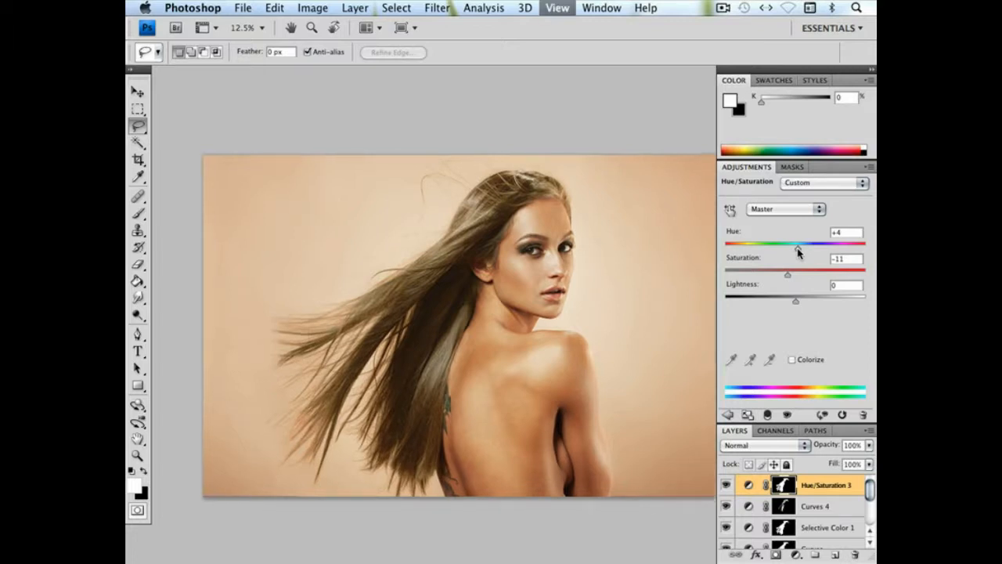
{"action": "key", "text": "super+plus"}
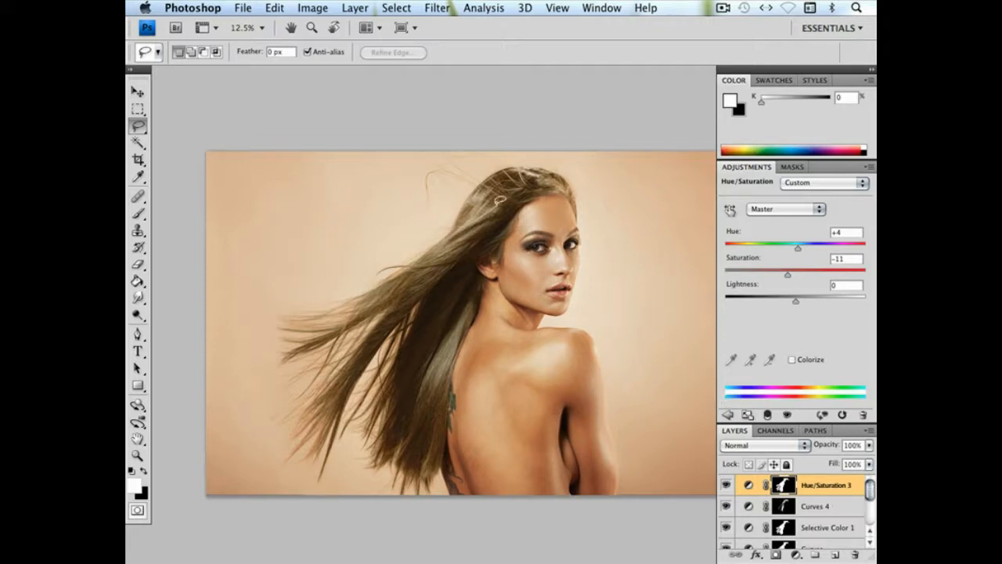
Add a Color Balance adjustment layer with Shadows Cyan–Red at +11 and replace its mask with a copy of the Hue/Saturation 3 mask
{"action": "left_click", "coordinate": [368, 6]}
{"action": "mouse_move", "coordinate": [371, 141]}
{"action": "left_click", "coordinate": [595, 233]}
{"action": "left_click", "coordinate": [620, 127]}
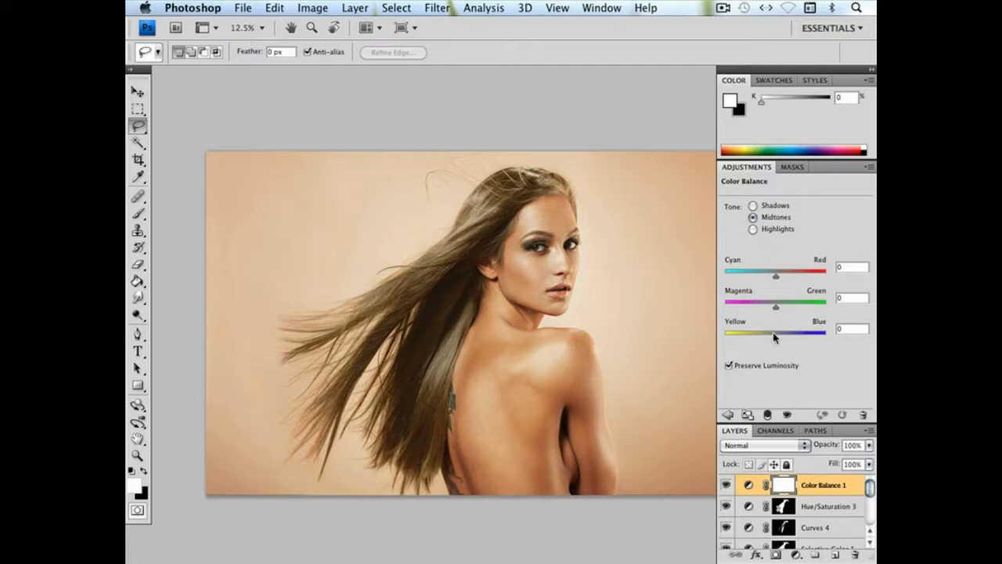
{"action": "left_click", "coordinate": [769, 208]}
{"action": "left_click_drag", "start_coordinate": [777, 274], "coordinate": [779, 275]}
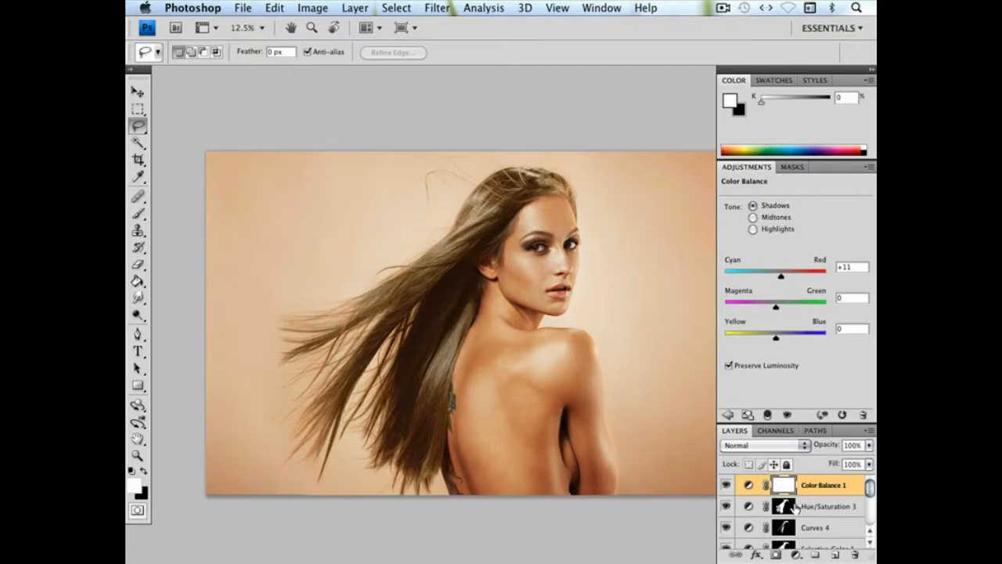
{"action": "left_click_drag", "start_coordinate": [782, 507], "coordinate": [785, 482]}
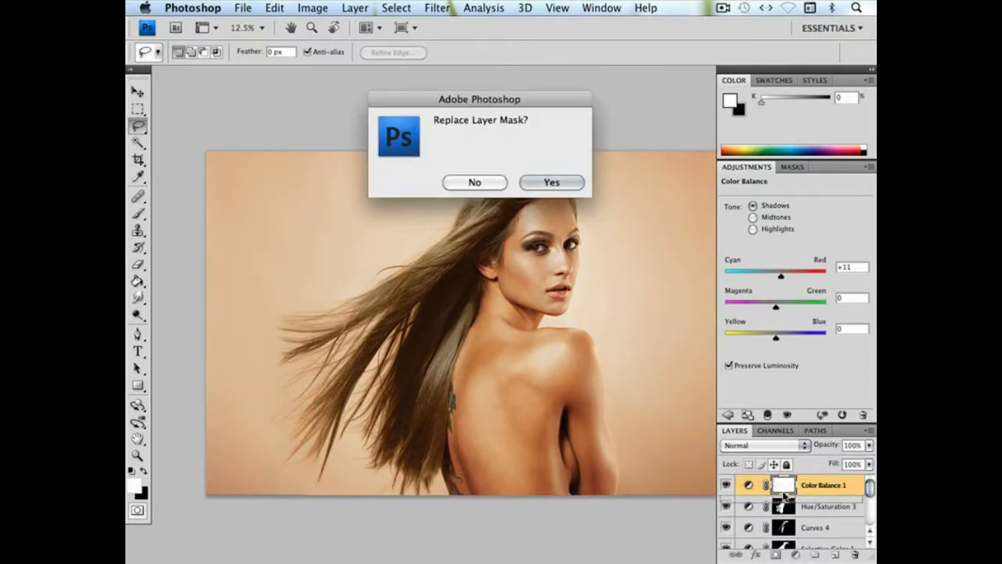
{"action": "left_click", "coordinate": [557, 184]}
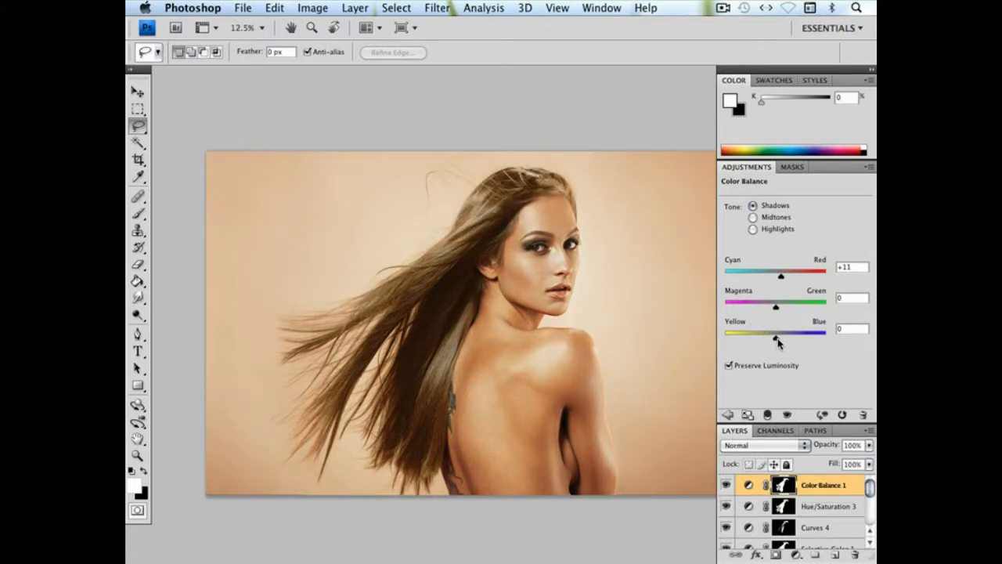
Shift the Yellow–Blue balance of both the midtones and the highlights slightly toward blue in Color Balance 1
{"action": "left_click", "coordinate": [752, 217]}
{"action": "left_click_drag", "start_coordinate": [776, 338], "coordinate": [778, 340]}
{"action": "left_click", "coordinate": [760, 229]}
{"action": "left_click_drag", "start_coordinate": [777, 341], "coordinate": [780, 342]}
Group the hair adjustment layers from Color Balance 1 down to Curves and toggle the group's visibility to compare before and after
{"action": "left_click_drag", "start_coordinate": [869, 486], "coordinate": [816, 554]}
{"action": "left_click", "coordinate": [837, 531], "text": "shift"}
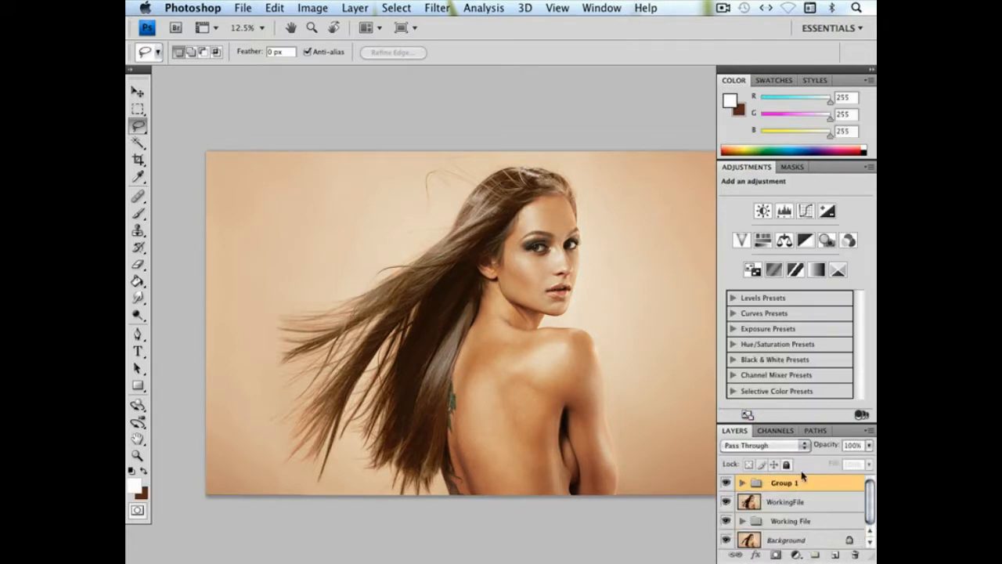
{"action": "left_click", "coordinate": [726, 484]}
{"action": "left_click", "coordinate": [725, 485]}
{"action": "left_click", "coordinate": [726, 484]}
{"action": "left_click", "coordinate": [726, 484]}
In the grouped Color Balance 1 layer, set the midtones Cyan–Red to +49 and Yellow–Blue to -11
{"action": "left_click", "coordinate": [743, 483]}
{"action": "left_click", "coordinate": [768, 502]}
{"action": "left_click_drag", "start_coordinate": [776, 278], "coordinate": [800, 276]}
{"action": "left_click_drag", "start_coordinate": [779, 337], "coordinate": [770, 340]}
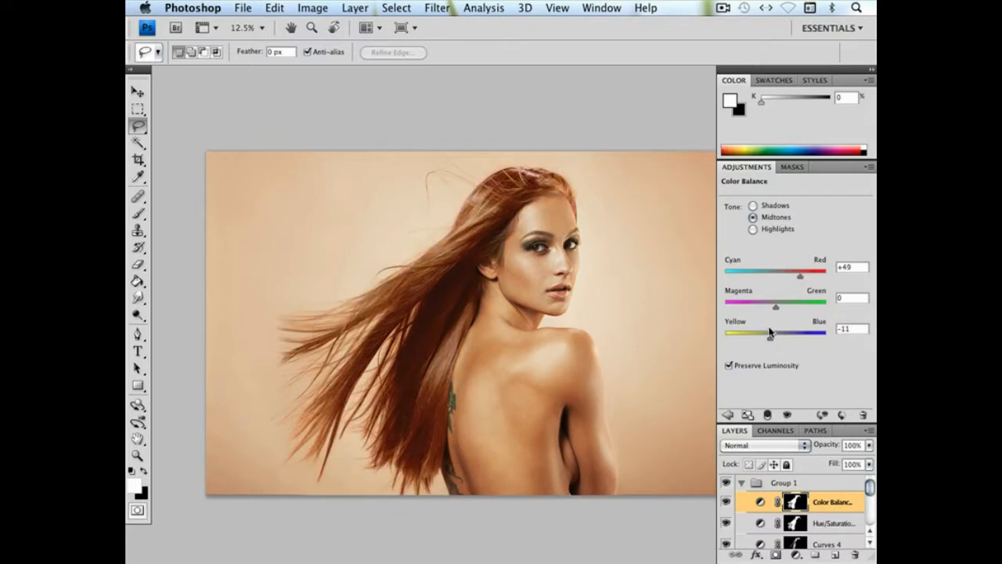
Try the Multiply blend mode on Color Balance 1 and settle on Color instead
{"action": "left_click", "coordinate": [761, 448]}
{"action": "left_click", "coordinate": [757, 485]}
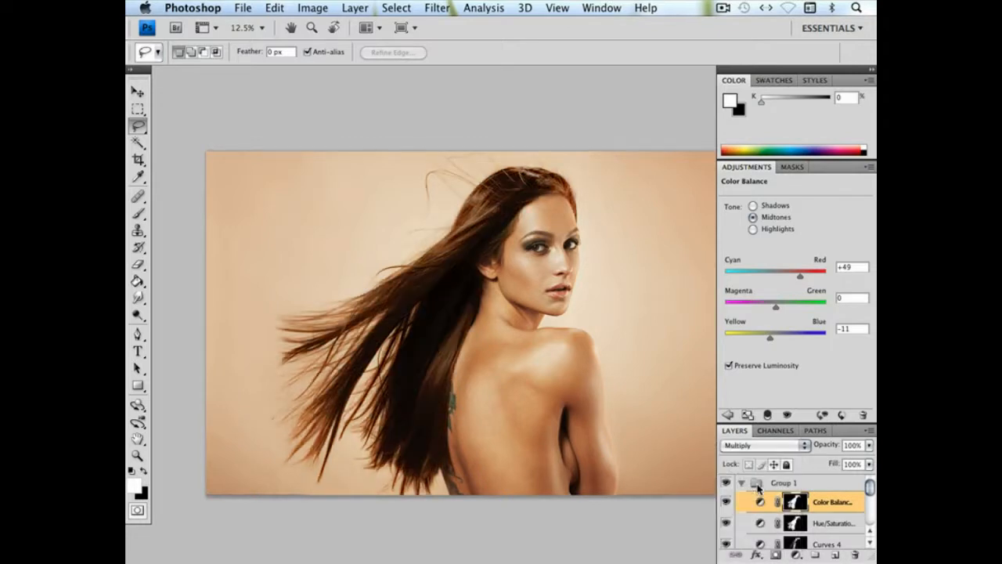
{"action": "left_click", "coordinate": [775, 445]}
{"action": "mouse_move", "coordinate": [757, 548]}
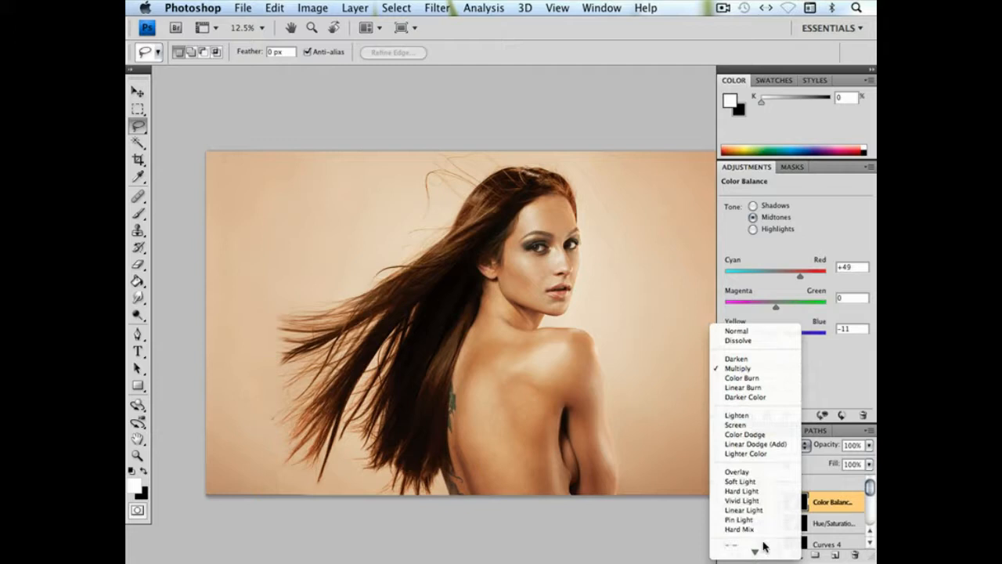
{"action": "left_click", "coordinate": [757, 542]}
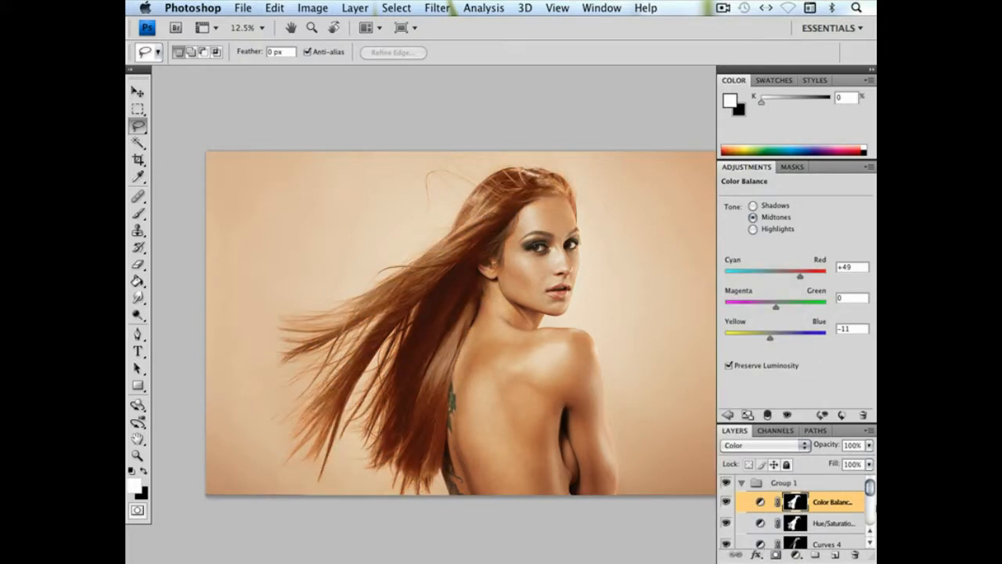
Toggle the visibility of the Curves 4 and bottom Curves layers in the group to examine their effect on the hair
{"action": "left_click_drag", "start_coordinate": [870, 489], "coordinate": [871, 498]}
{"action": "left_click", "coordinate": [727, 511]}
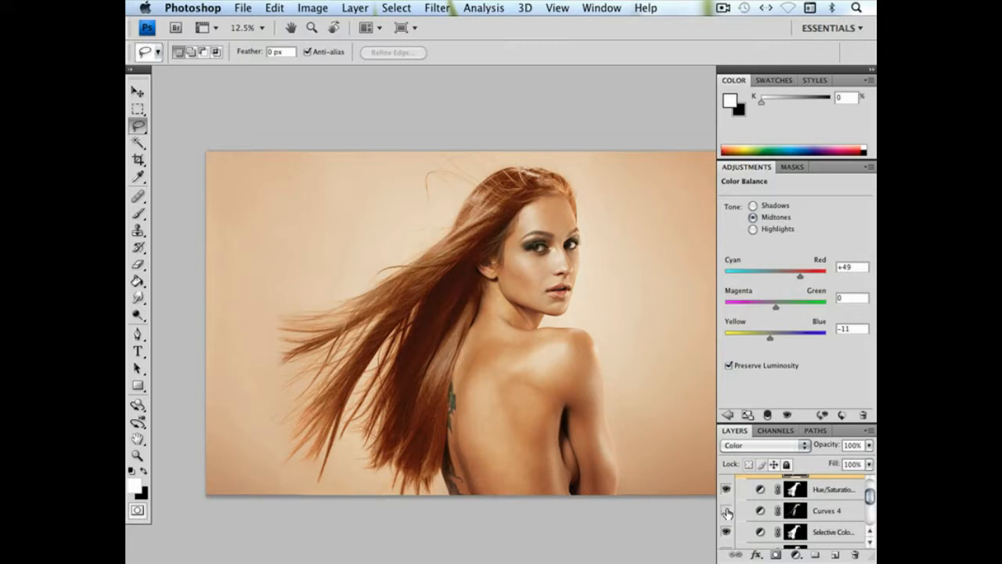
{"action": "left_click", "coordinate": [727, 511]}
{"action": "left_click_drag", "start_coordinate": [869, 499], "coordinate": [869, 509]}
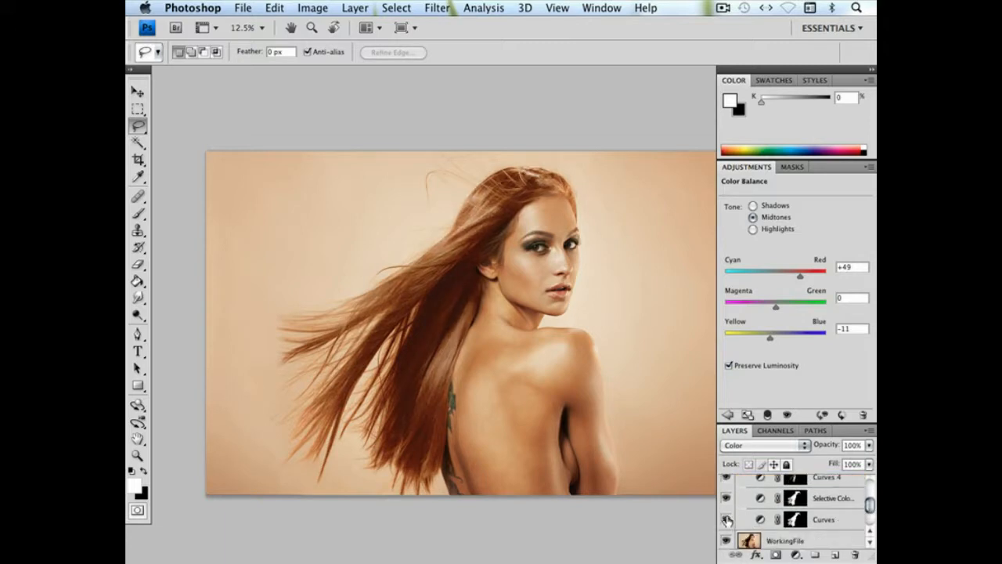
{"action": "left_click", "coordinate": [727, 519]}
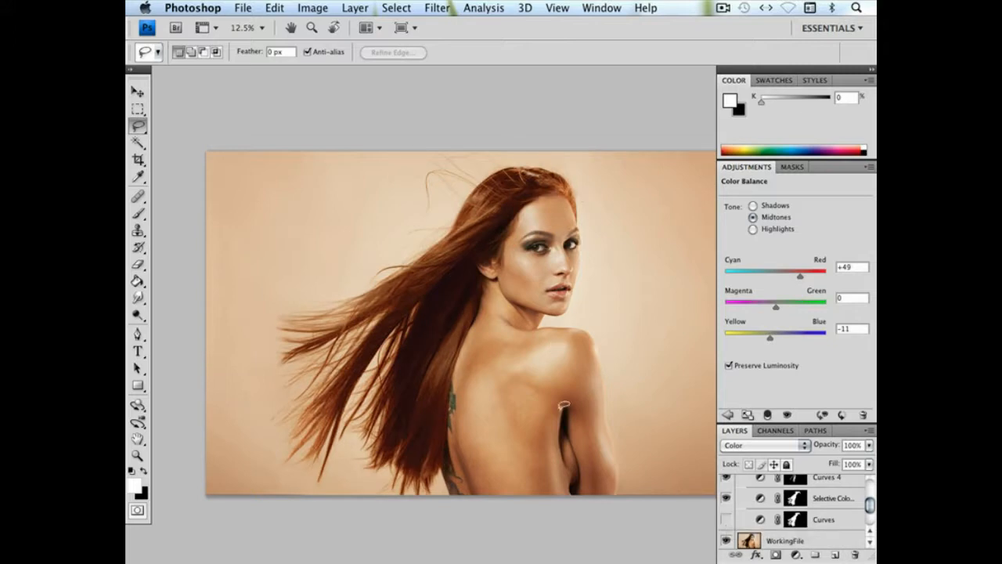
{"action": "left_click", "coordinate": [727, 519]}
{"action": "left_click", "coordinate": [727, 521]}
{"action": "left_click", "coordinate": [726, 520]}
Lower the opacity of the Color Balance 1 layer to 55%
{"action": "left_click_drag", "start_coordinate": [869, 507], "coordinate": [831, 465]}
{"action": "left_click", "coordinate": [869, 445]}
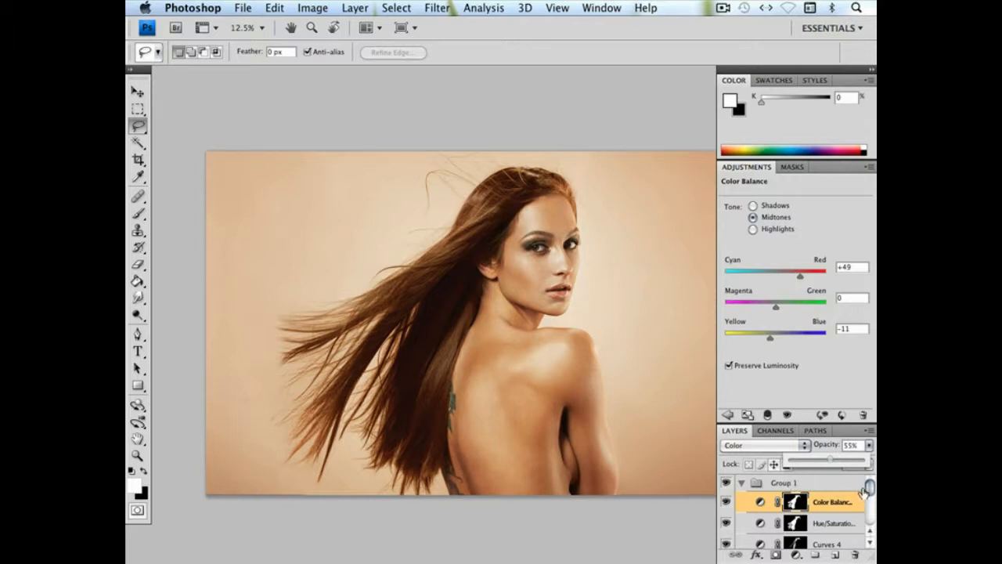
{"action": "left_click_drag", "start_coordinate": [870, 488], "coordinate": [871, 494]}
{"action": "key", "text": "super+z"}
Raise the Hue/Saturation 3 saturation slightly above zero and add a Green point to Curves 4 at input 135, output 130
{"action": "left_click", "coordinate": [763, 507]}
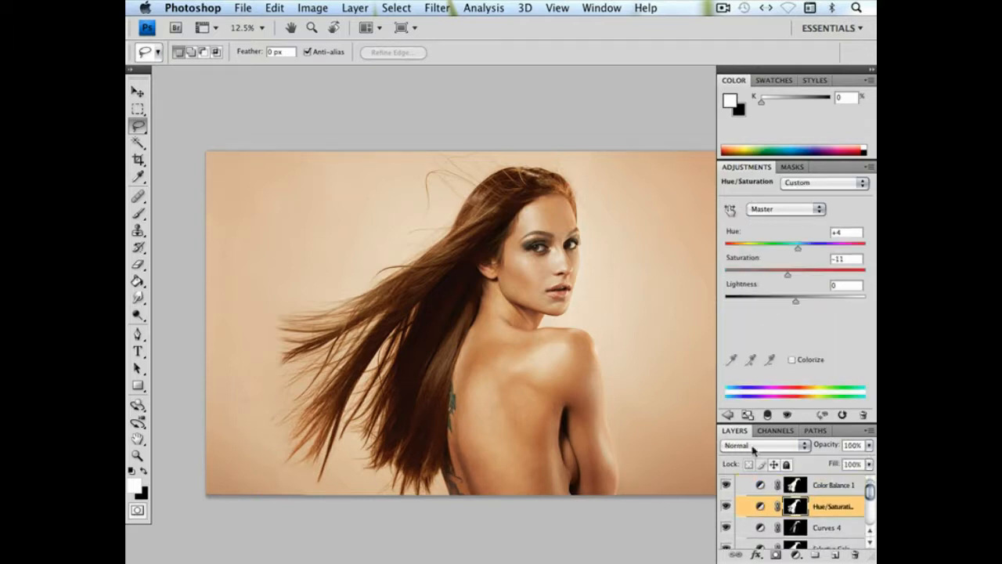
{"action": "left_click_drag", "start_coordinate": [788, 274], "coordinate": [799, 274]}
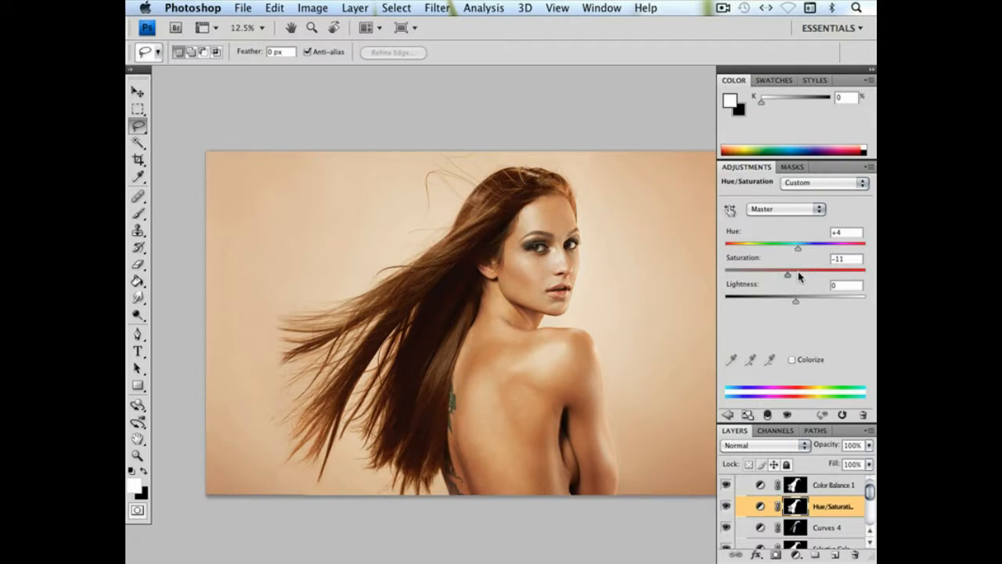
{"action": "left_click", "coordinate": [763, 528]}
{"action": "left_click", "coordinate": [795, 210]}
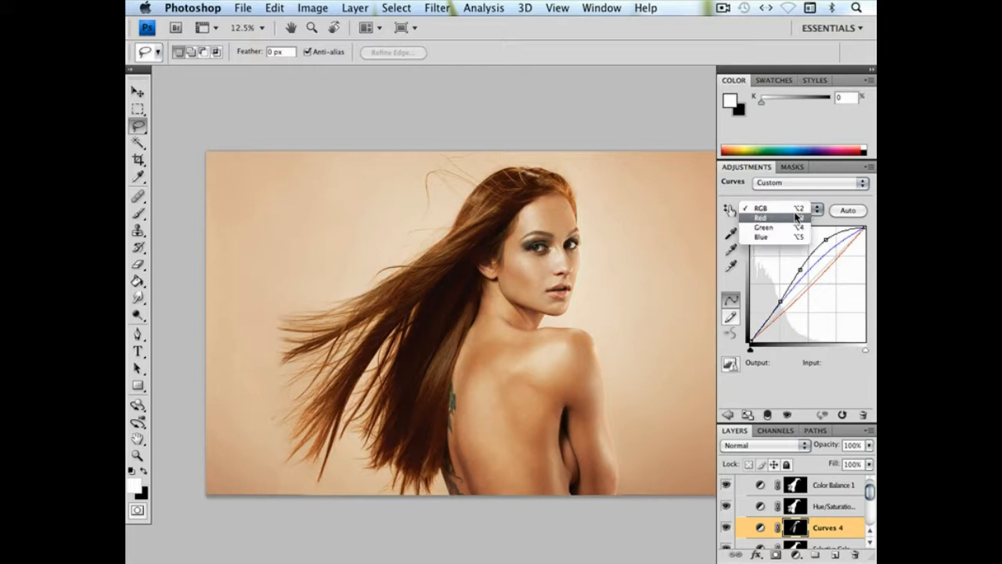
{"action": "left_click", "coordinate": [790, 228]}
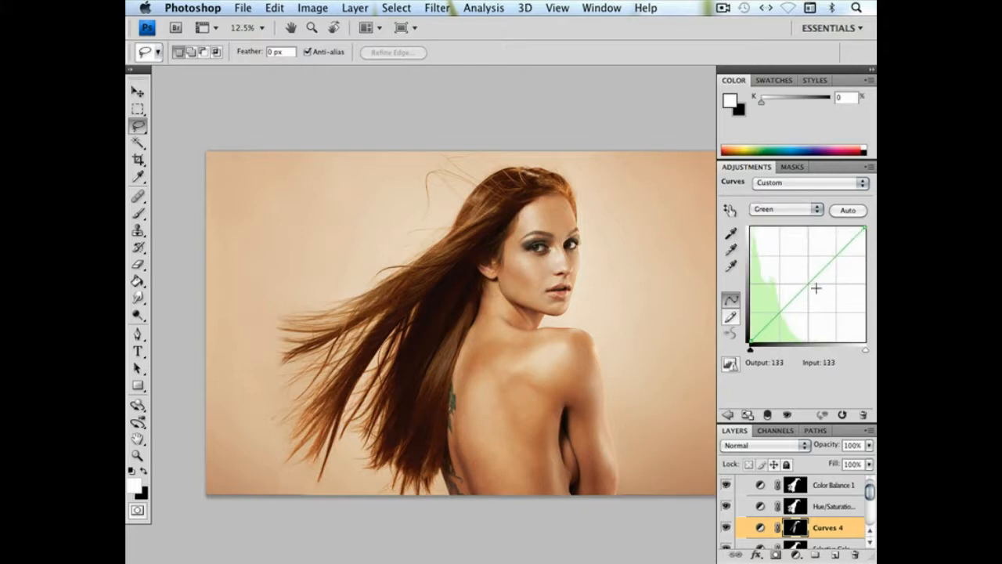
{"action": "left_click_drag", "start_coordinate": [816, 288], "coordinate": [810, 282]}
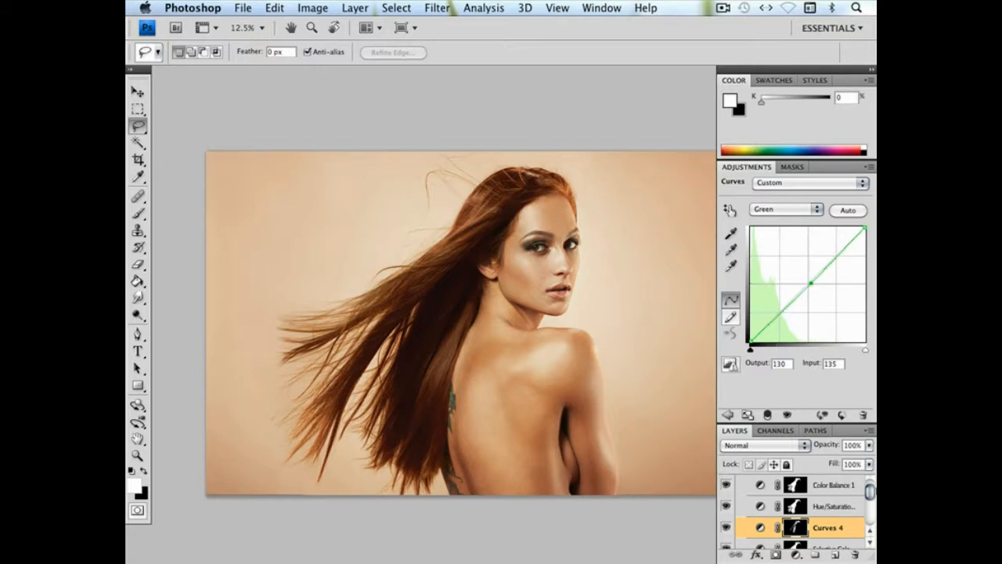
Collapse Group 1 and reduce the whole group's opacity to 55%
{"action": "left_click_drag", "start_coordinate": [869, 492], "coordinate": [869, 479]}
{"action": "left_click", "coordinate": [783, 484]}
{"action": "left_click", "coordinate": [742, 483]}
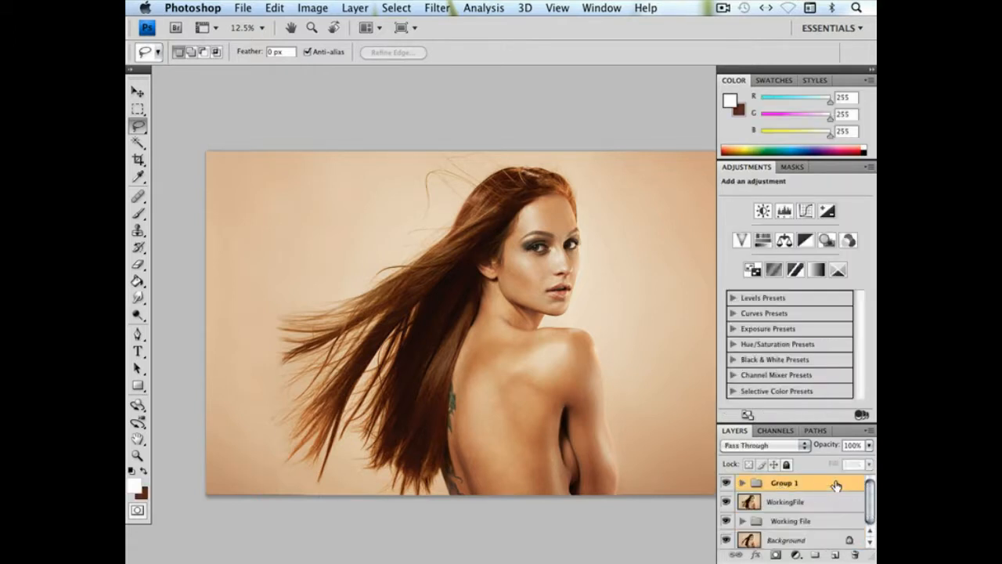
{"action": "left_click", "coordinate": [871, 444]}
{"action": "left_click", "coordinate": [837, 462]}
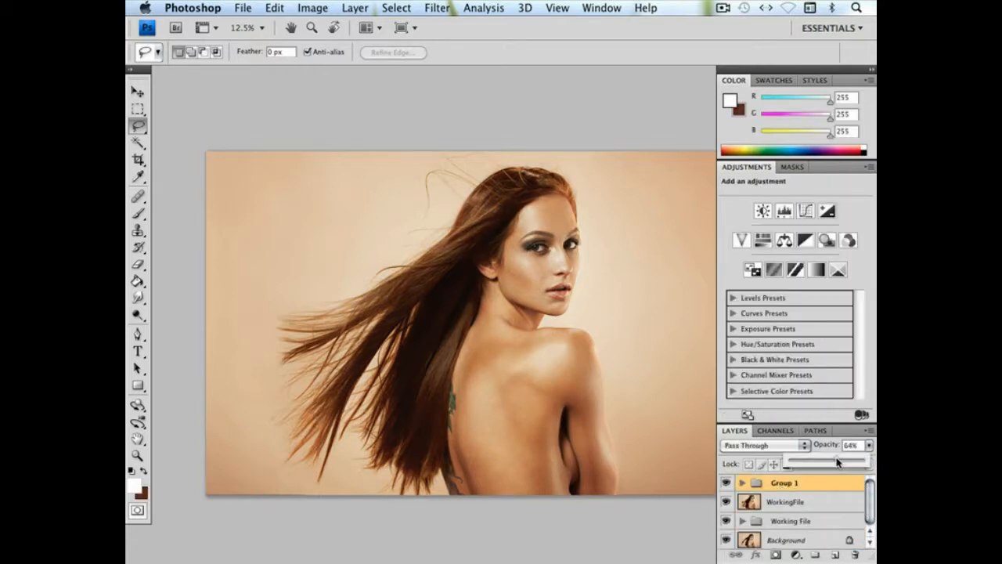
{"action": "left_click_drag", "start_coordinate": [837, 462], "coordinate": [833, 462]}
Toggle the visibility of Group 1 repeatedly to compare the hair before and after the adjustments
{"action": "left_click", "coordinate": [725, 483]}
{"action": "left_click", "coordinate": [725, 483]}
{"action": "left_click", "coordinate": [725, 483]}
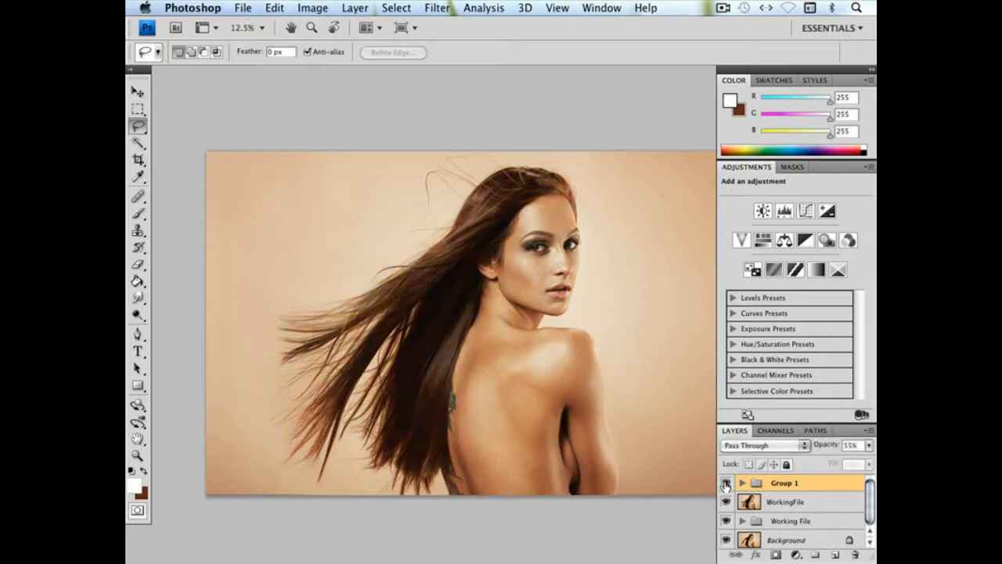
{"action": "left_click", "coordinate": [725, 483]}
{"action": "left_click", "coordinate": [725, 483]}
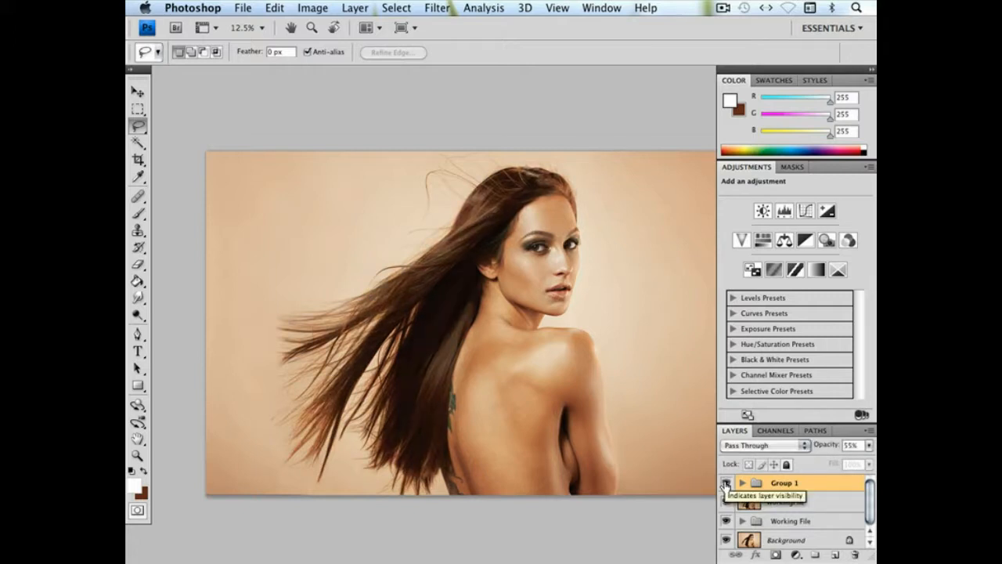
{"action": "left_click", "coordinate": [725, 483]}
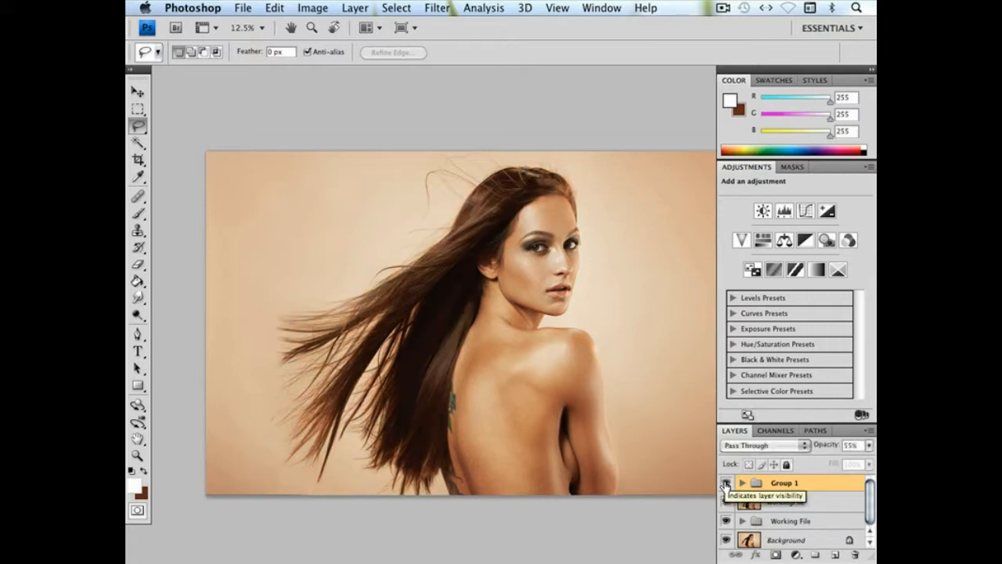
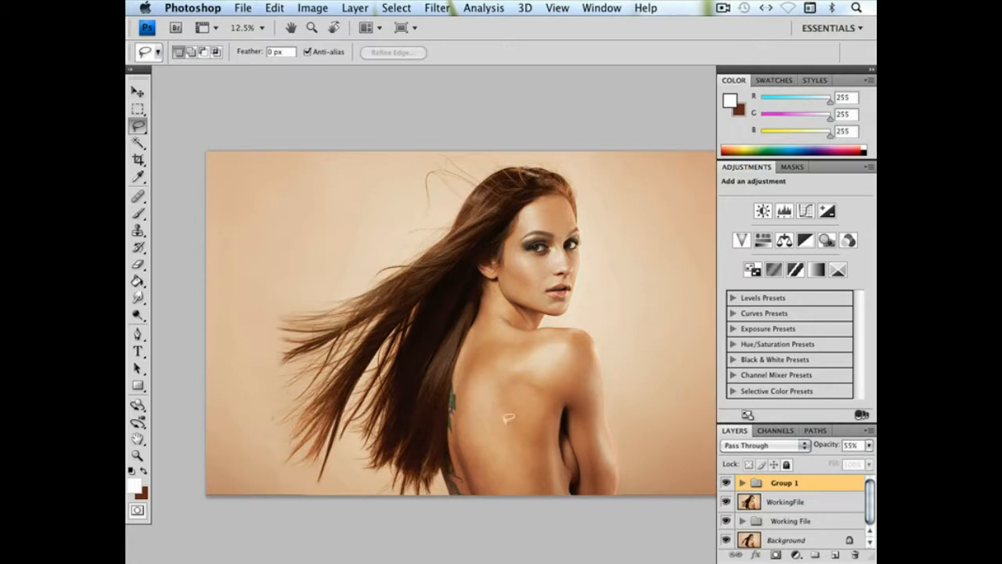
Rename the Group 1 layer group as "Playing with hair tone"
{"action": "double_click", "coordinate": [785, 483]}
{"action": "type", "text": "Hlaying wi"}
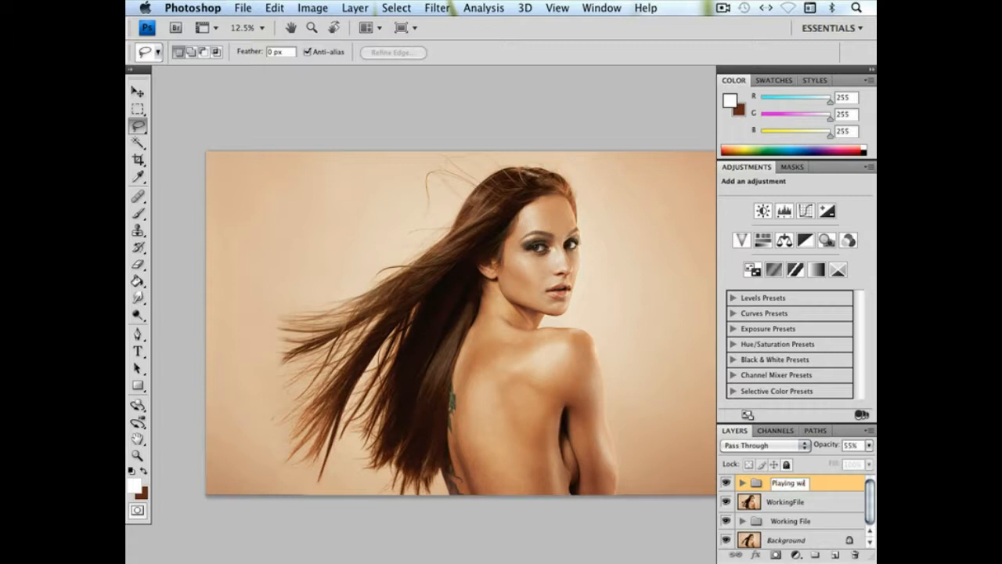
{"action": "type", "text": "th hair tone"}
{"action": "key", "text": "Return"}
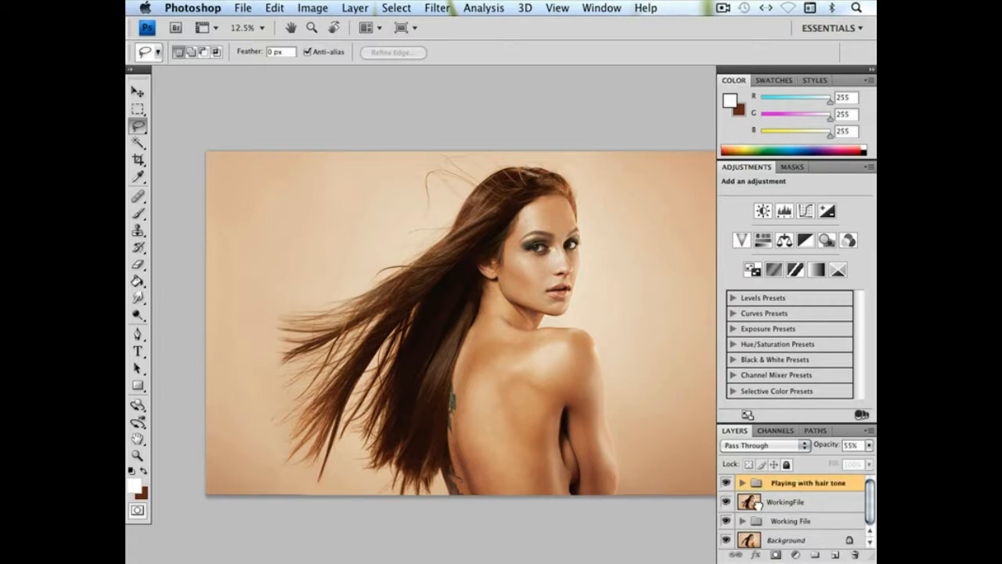
Move the WorkingFile layer above the "Playing with hair tone" group
{"action": "left_click_drag", "start_coordinate": [758, 503], "coordinate": [761, 489]}
{"action": "left_click", "coordinate": [797, 485]}
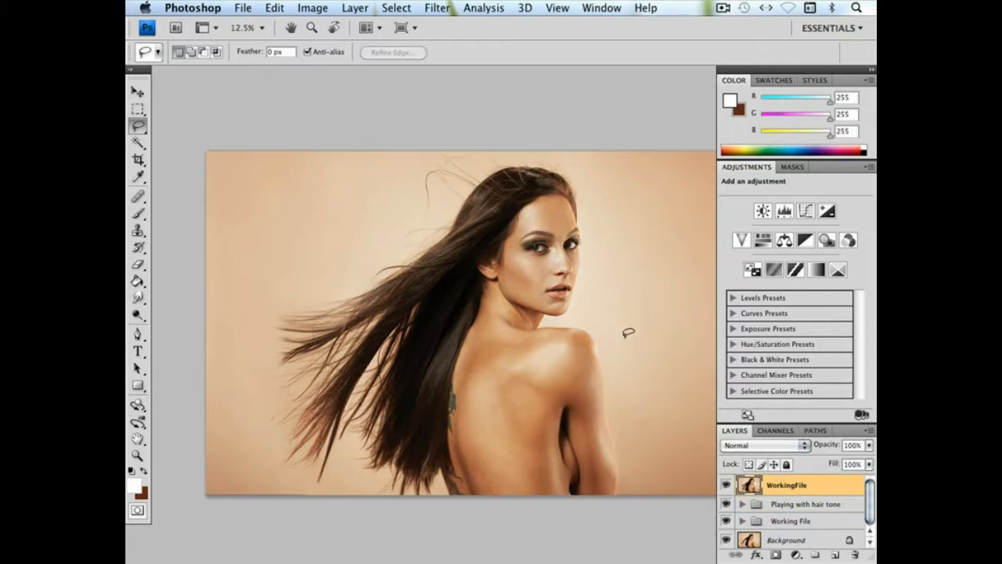
{"action": "mouse_move", "coordinate": [641, 291]}
{"action": "left_mouse_down"}
{"action": "mouse_move", "coordinate": [608, 296]}
{"action": "mouse_move", "coordinate": [622, 282]}
{"action": "left_mouse_up"}
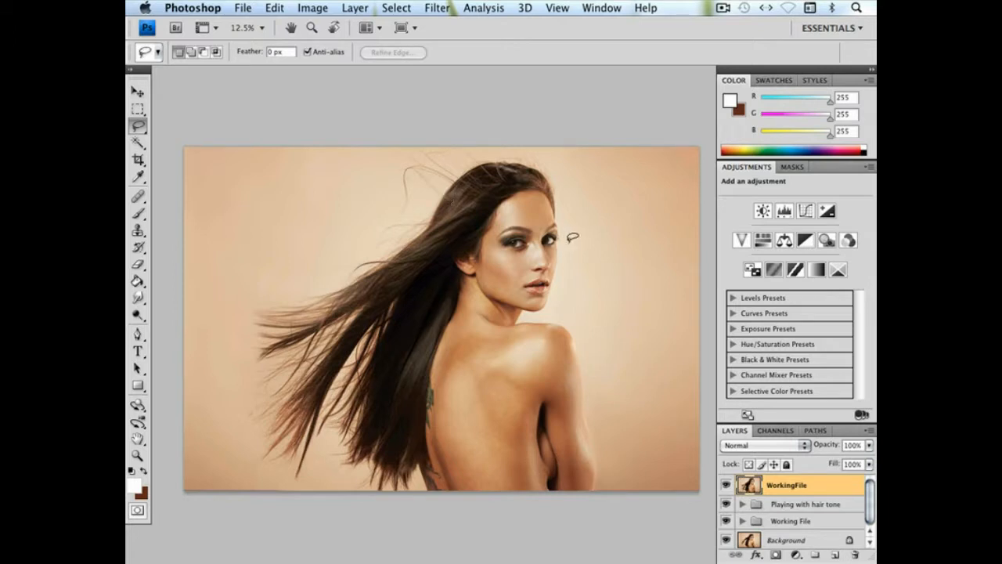
Look through the open photos 5G5A8941, 5G5A8887, 5G5A8885 and 5G5A8880 for extra hair to use in Hai2.psd
{"action": "key", "text": "f"}
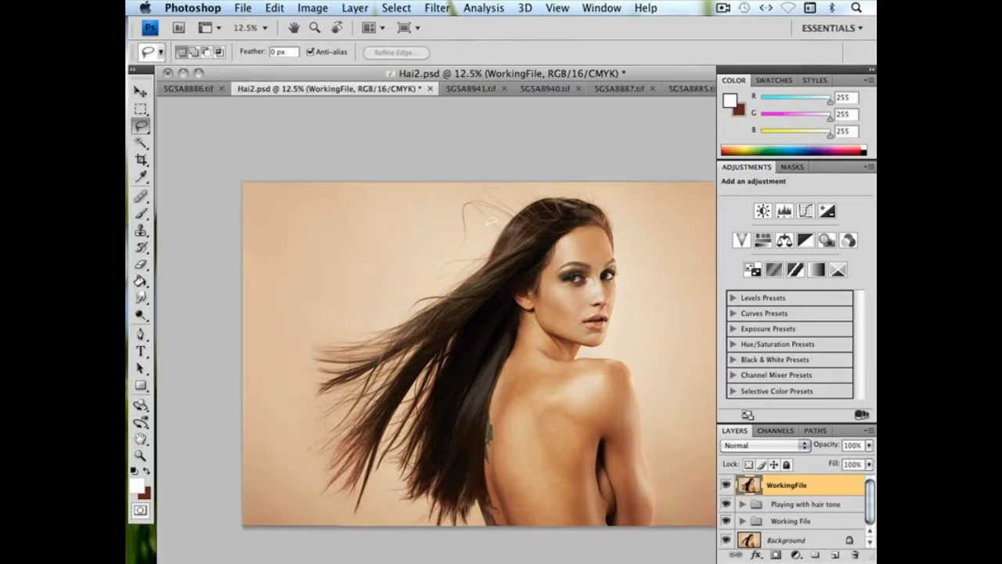
{"action": "left_click", "coordinate": [470, 89]}
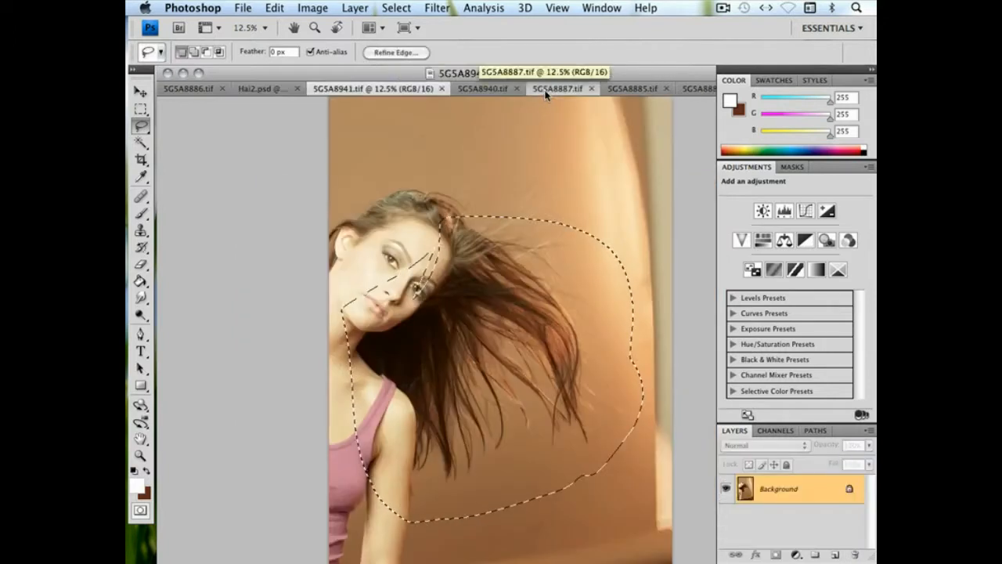
{"action": "left_click", "coordinate": [548, 91]}
{"action": "left_click", "coordinate": [623, 91]}
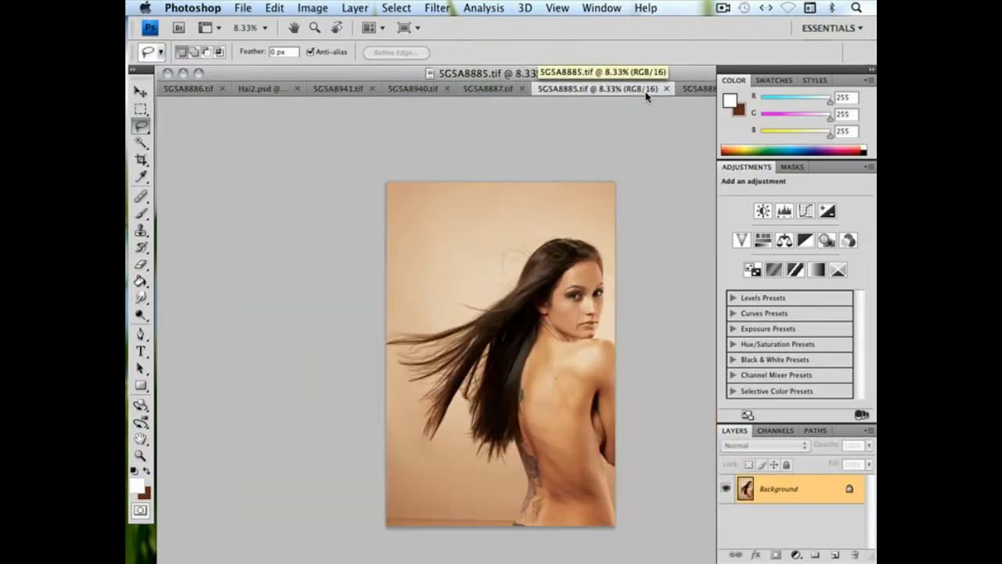
{"action": "left_click", "coordinate": [696, 91]}
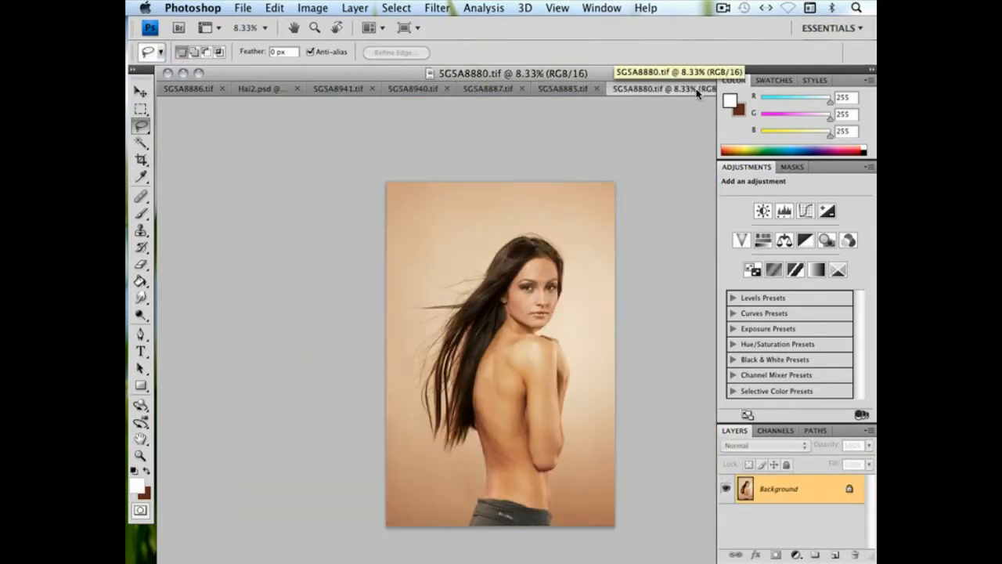
{"action": "left_click", "coordinate": [572, 89]}
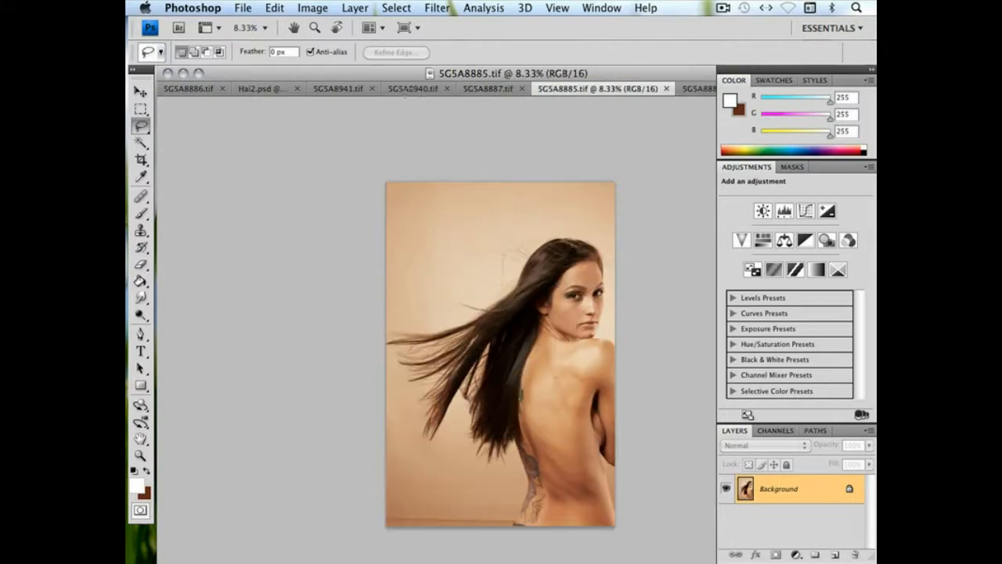
{"action": "left_click", "coordinate": [329, 89]}
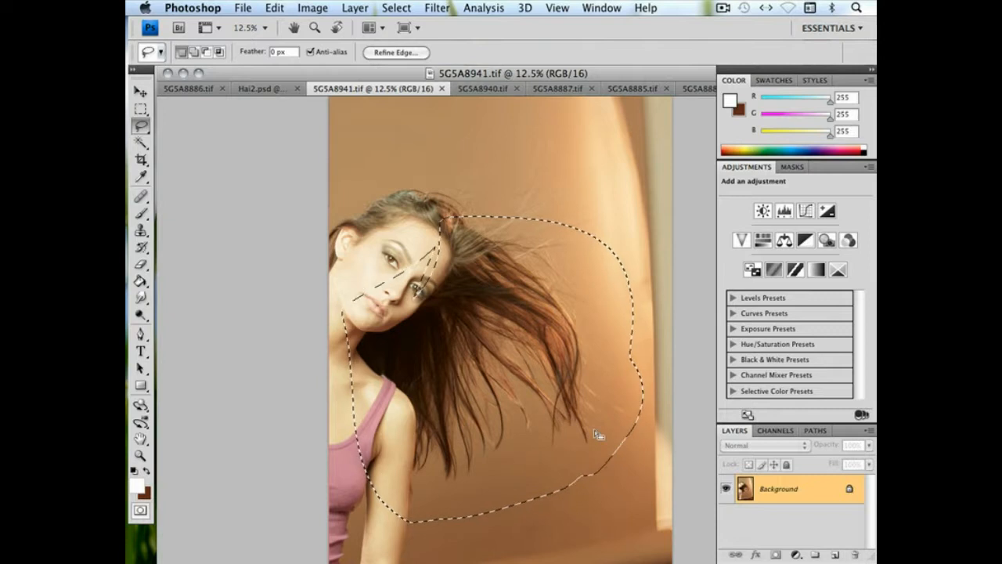
{"action": "left_click", "coordinate": [253, 89]}
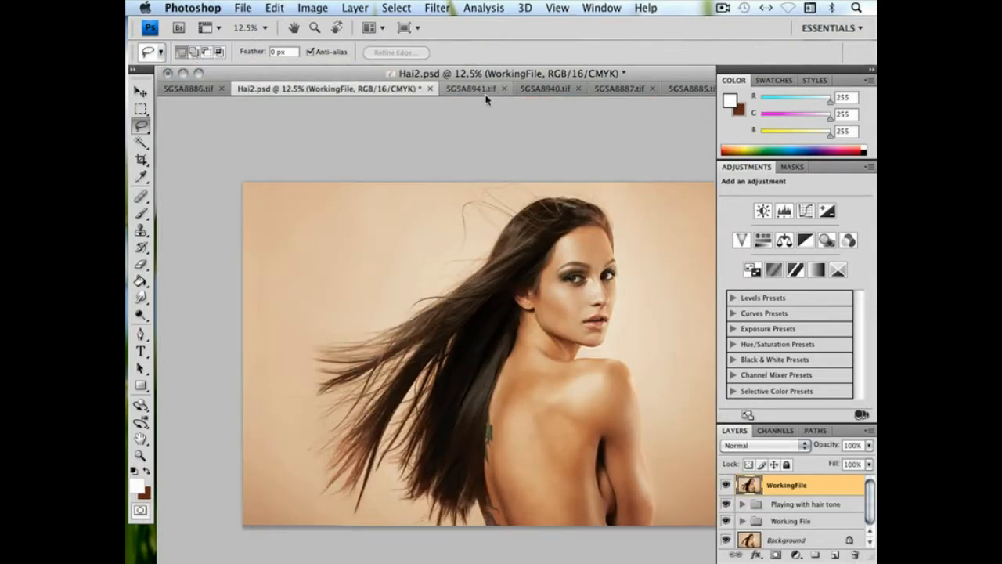
Close 5G5A8886.tif and paste the lassoed hair from 5G5A8941.tif into Hai2.psd as a new layer
{"action": "left_click", "coordinate": [221, 88]}
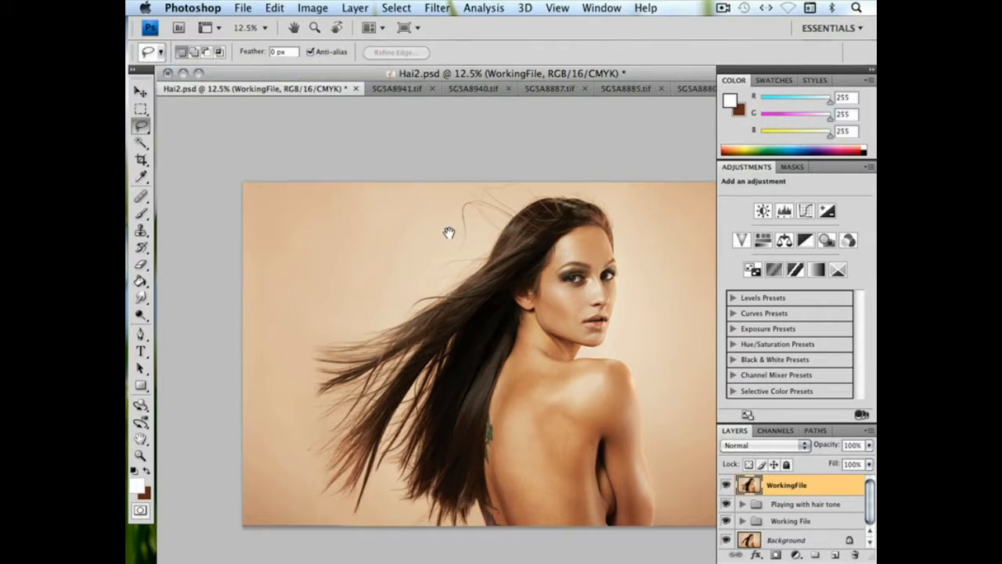
{"action": "left_click", "coordinate": [387, 90]}
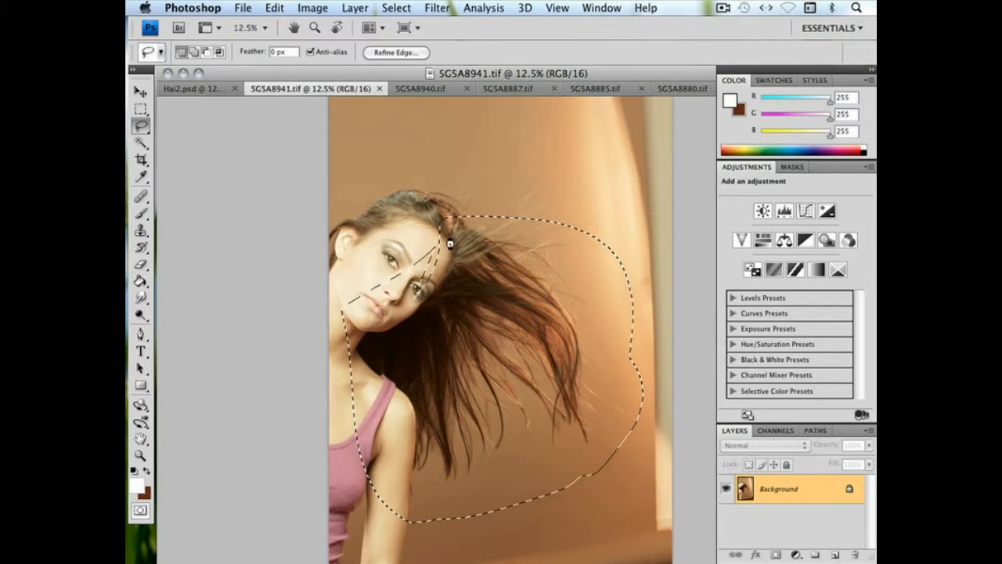
{"action": "left_click", "coordinate": [224, 89]}
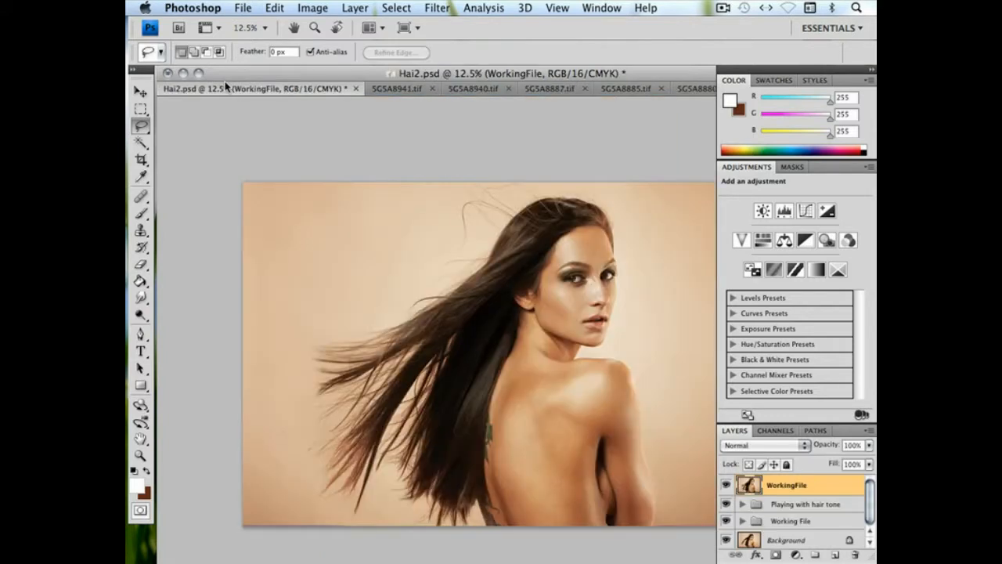
{"action": "key", "text": "ctrl+v"}
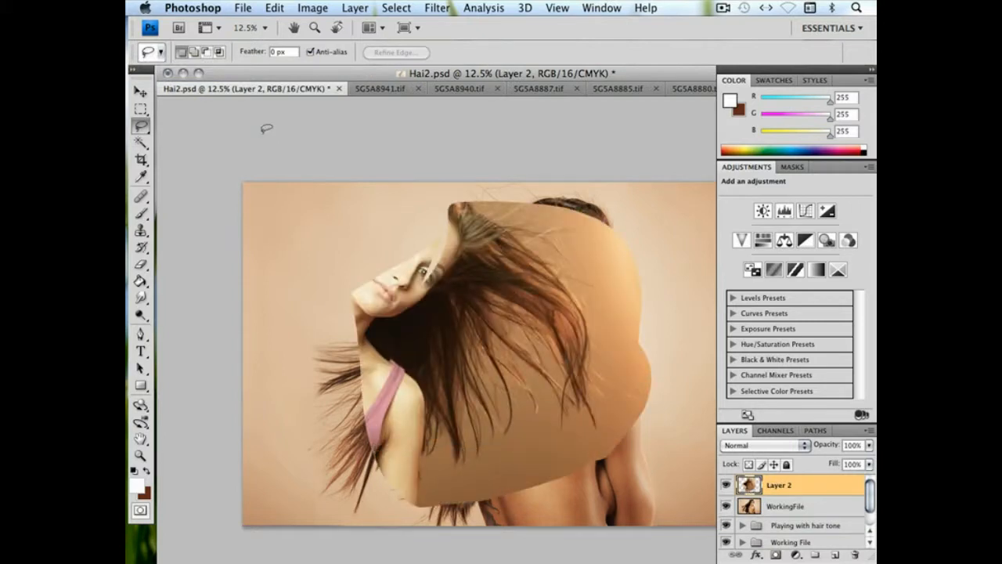
{"action": "key", "text": "f"}
{"action": "key", "text": "f"}
{"action": "key", "text": "f"}
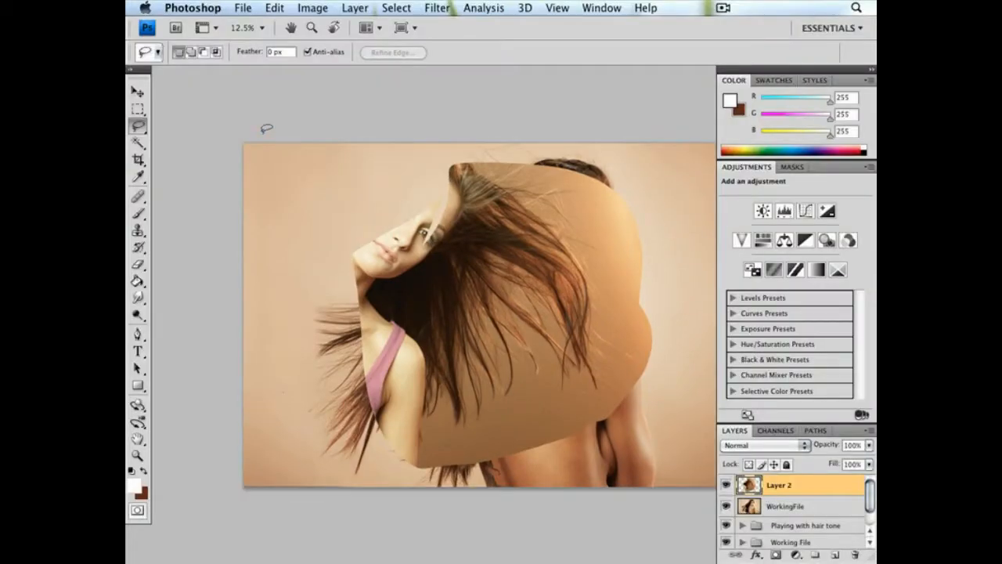
Lower the pasted hair layer's opacity to 40% and move it over the face side of the portrait
{"action": "mouse_move", "coordinate": [499, 219]}
{"action": "left_mouse_down"}
{"action": "mouse_move", "coordinate": [423, 221]}
{"action": "mouse_move", "coordinate": [416, 198]}
{"action": "left_mouse_up"}
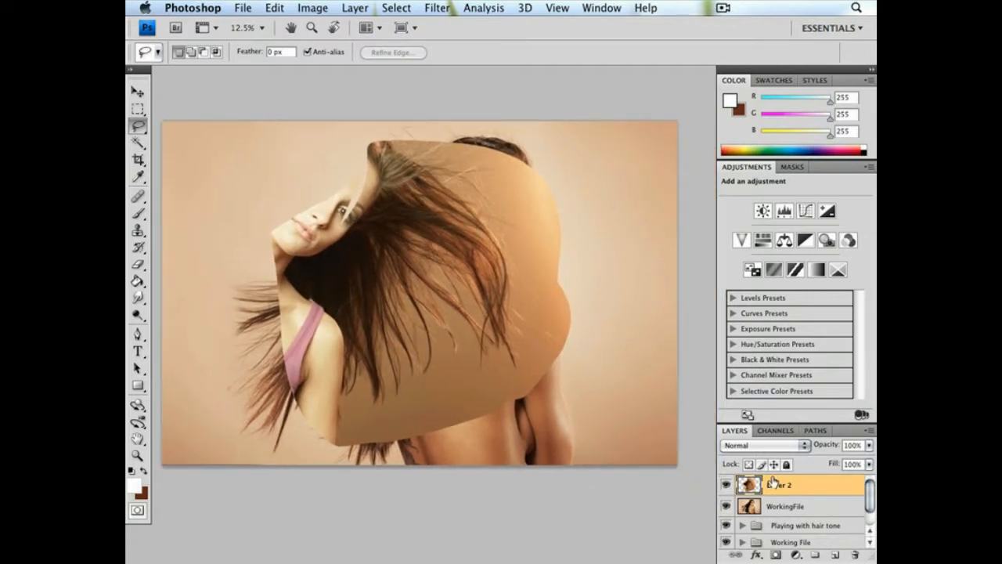
{"action": "left_click", "coordinate": [869, 446]}
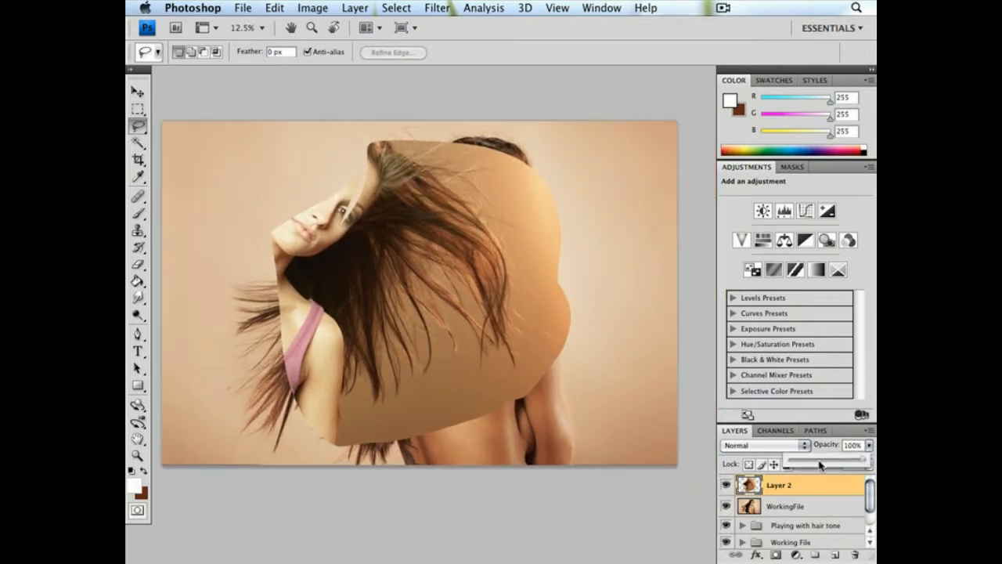
{"action": "left_click", "coordinate": [820, 465]}
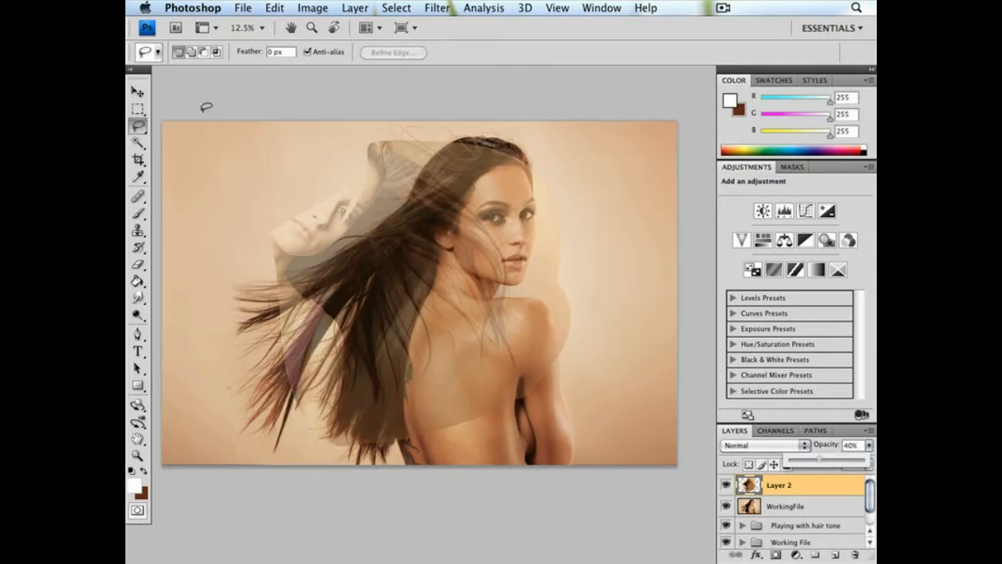
{"action": "key", "text": "v"}
{"action": "left_click_drag", "start_coordinate": [449, 284], "coordinate": [609, 291]}
{"action": "mouse_move", "coordinate": [431, 276]}
{"action": "left_mouse_down"}
{"action": "mouse_move", "coordinate": [514, 288]}
{"action": "mouse_move", "coordinate": [447, 271]}
{"action": "left_mouse_up"}
Free-transform the pasted hair layer to 80.3% width with a 9.1° rotation
{"action": "left_click", "coordinate": [274, 8]}
{"action": "left_click", "coordinate": [321, 279]}
{"action": "left_click_drag", "start_coordinate": [689, 298], "coordinate": [680, 264]}
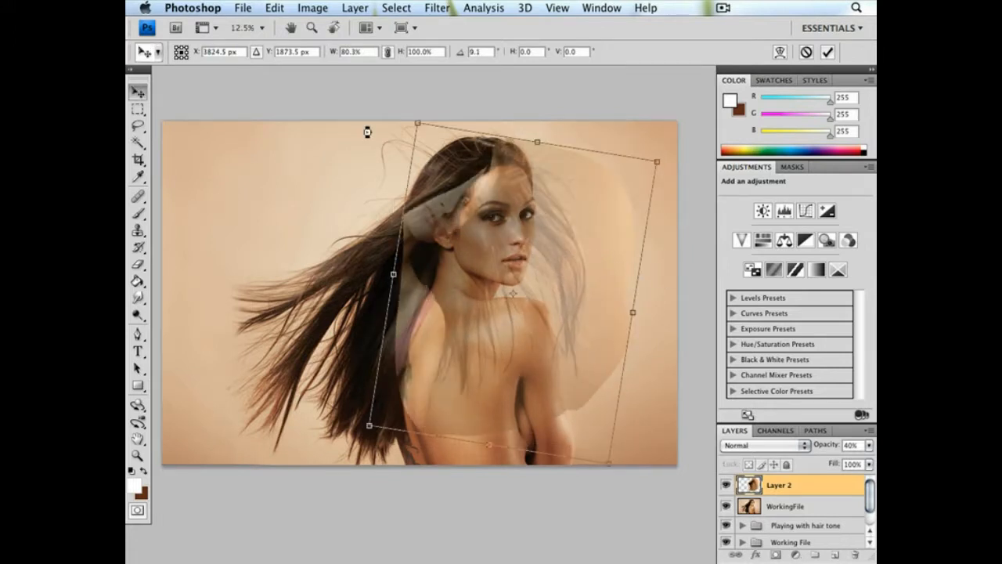
{"action": "key", "text": "Return"}
Free-transform the pasted hair again, narrowing it to 71.1% width, rotating it to -3.4° and shifting it toward the face's outer edge
{"action": "left_click", "coordinate": [274, 8]}
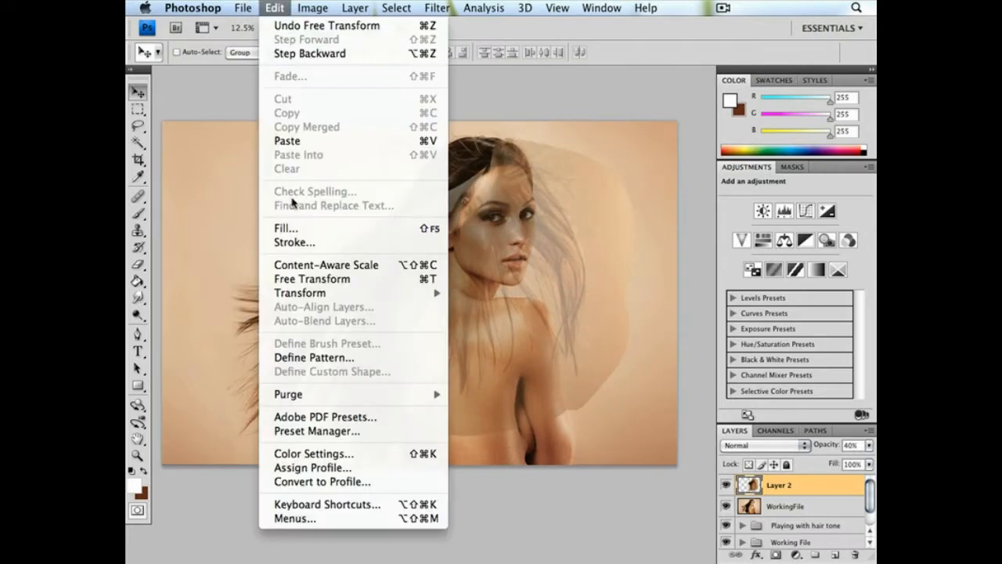
{"action": "left_click", "coordinate": [298, 280]}
{"action": "left_click_drag", "start_coordinate": [636, 241], "coordinate": [595, 258]}
{"action": "left_click_drag", "start_coordinate": [432, 241], "coordinate": [470, 250]}
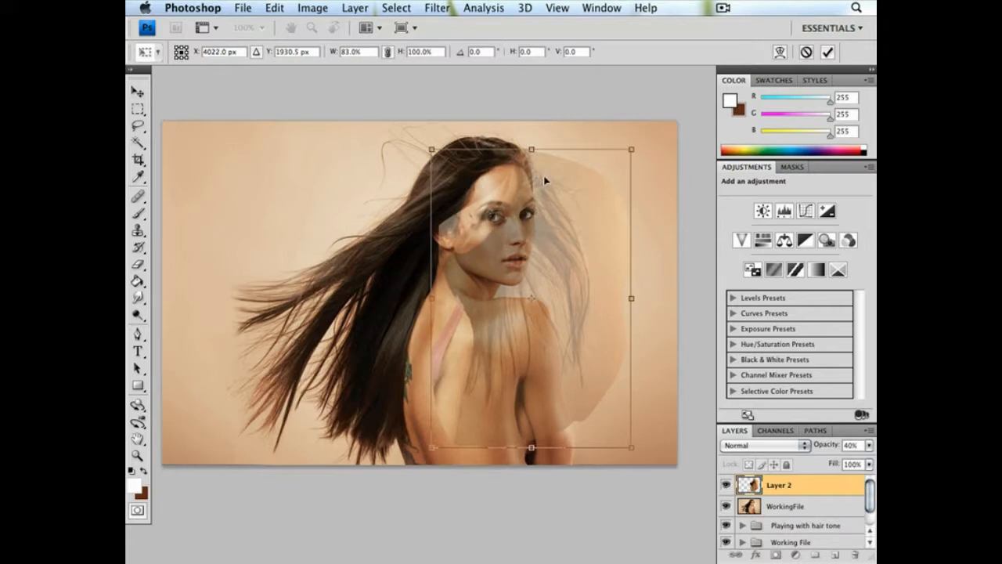
{"action": "mouse_move", "coordinate": [558, 201]}
{"action": "left_mouse_down"}
{"action": "mouse_move", "coordinate": [550, 195]}
{"action": "mouse_move", "coordinate": [562, 212]}
{"action": "left_mouse_up"}
{"action": "left_click_drag", "start_coordinate": [653, 230], "coordinate": [666, 221]}
{"action": "left_click_drag", "start_coordinate": [438, 309], "coordinate": [468, 309]}
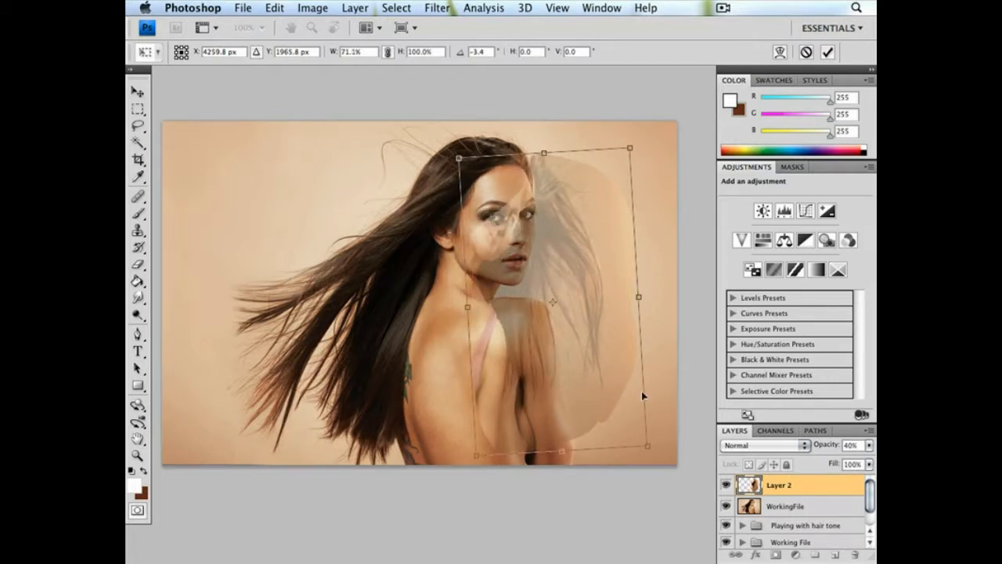
Adjust the hair layer's rotation to -5.4° and nudge it farther out beside the forehead and cheek
{"action": "left_click_drag", "start_coordinate": [663, 230], "coordinate": [659, 224]}
{"action": "left_click_drag", "start_coordinate": [597, 247], "coordinate": [637, 240]}
{"action": "left_click_drag", "start_coordinate": [568, 259], "coordinate": [579, 253]}
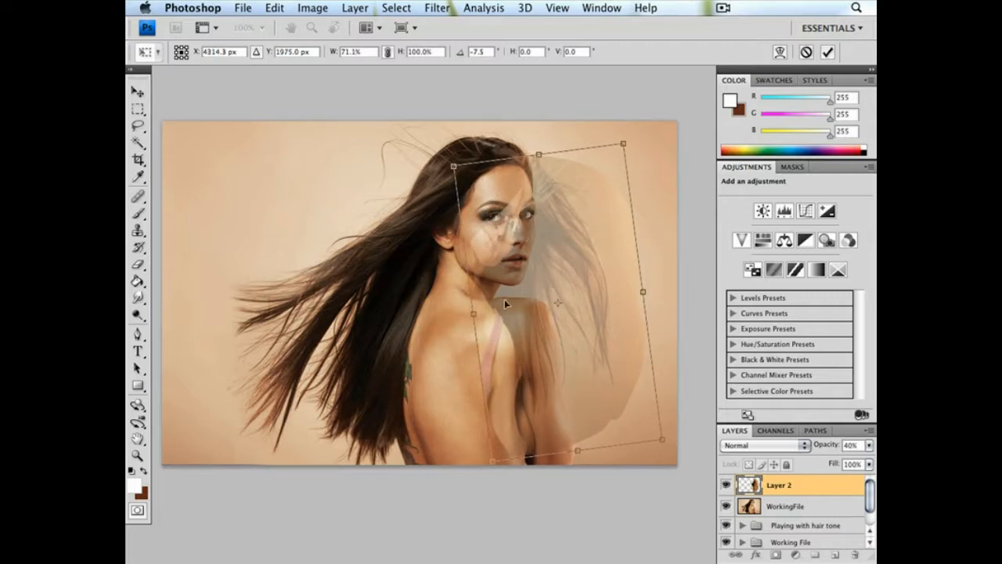
{"action": "left_click_drag", "start_coordinate": [651, 206], "coordinate": [672, 213]}
{"action": "left_click_drag", "start_coordinate": [580, 251], "coordinate": [583, 252]}
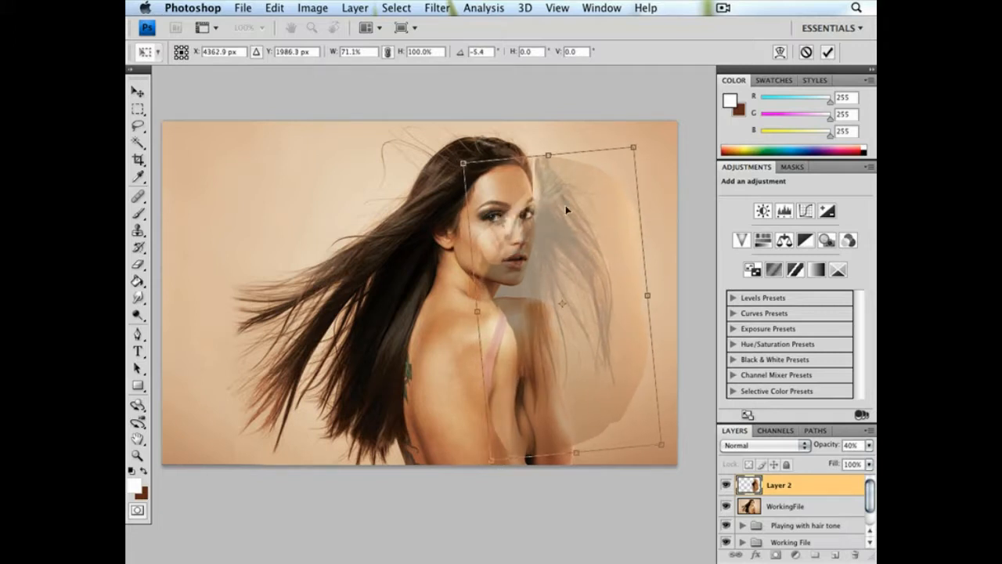
Warp the pasted hair, bulging its top edge upward toward the crown and pulling its lower inner edge outward
{"action": "left_click", "coordinate": [274, 8]}
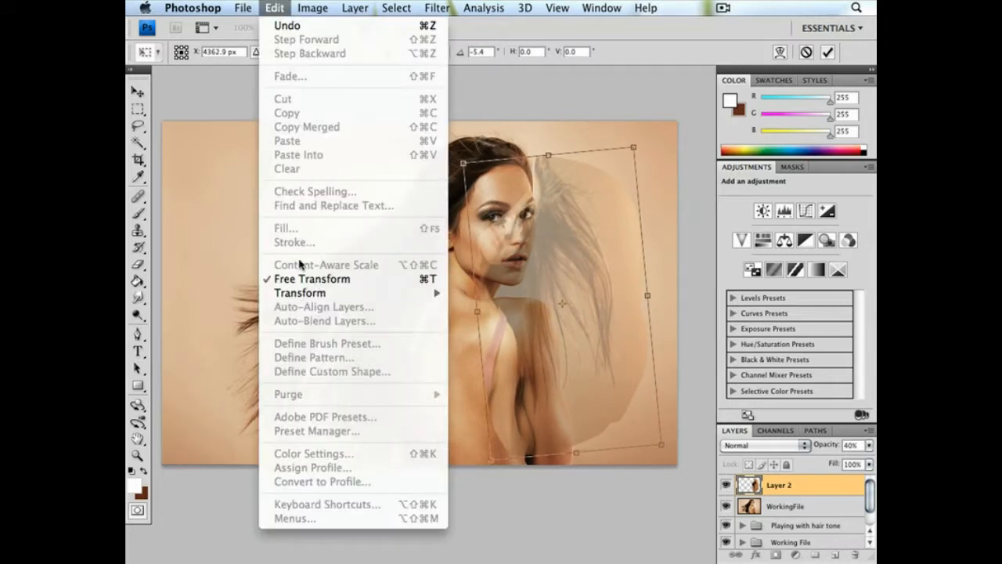
{"action": "mouse_move", "coordinate": [317, 292]}
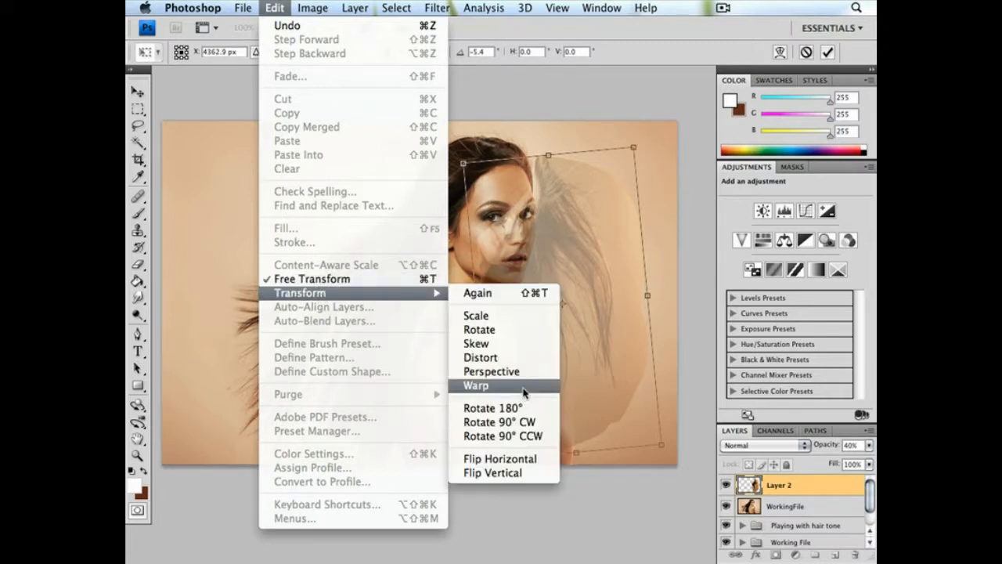
{"action": "left_click", "coordinate": [479, 385]}
{"action": "left_click_drag", "start_coordinate": [520, 160], "coordinate": [540, 140]}
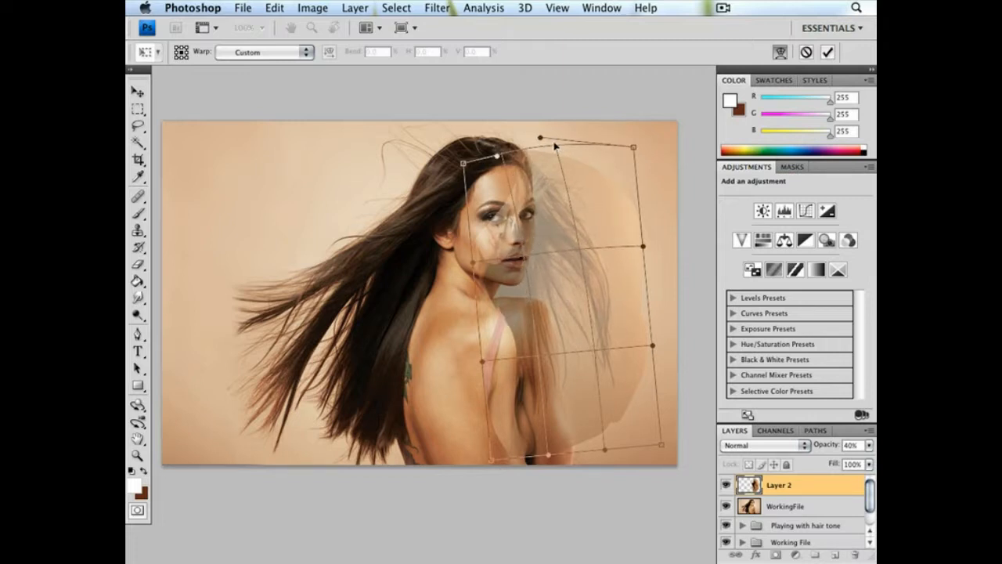
{"action": "left_click_drag", "start_coordinate": [556, 149], "coordinate": [545, 183]}
{"action": "left_click_drag", "start_coordinate": [541, 134], "coordinate": [546, 127]}
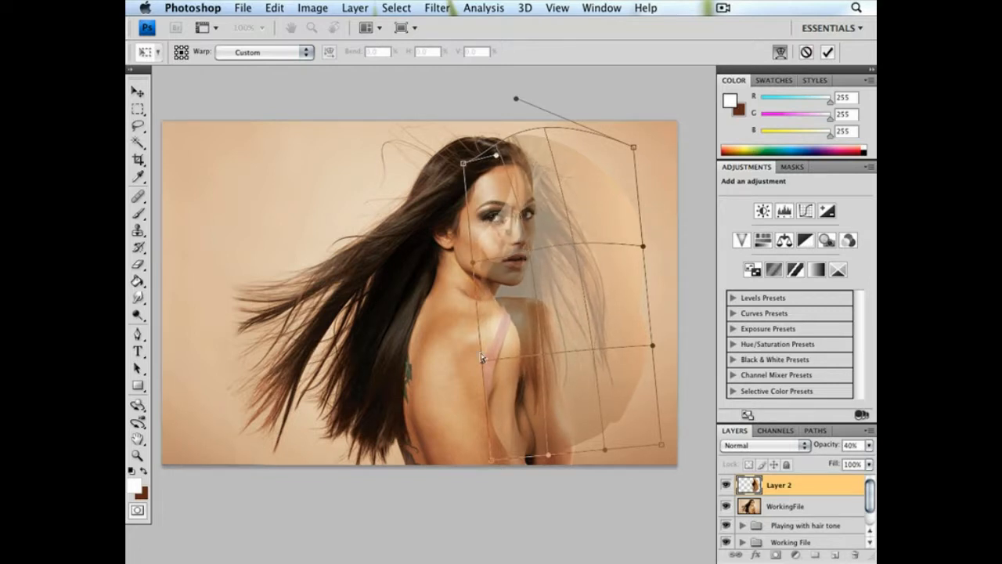
{"action": "left_click_drag", "start_coordinate": [481, 363], "coordinate": [467, 365]}
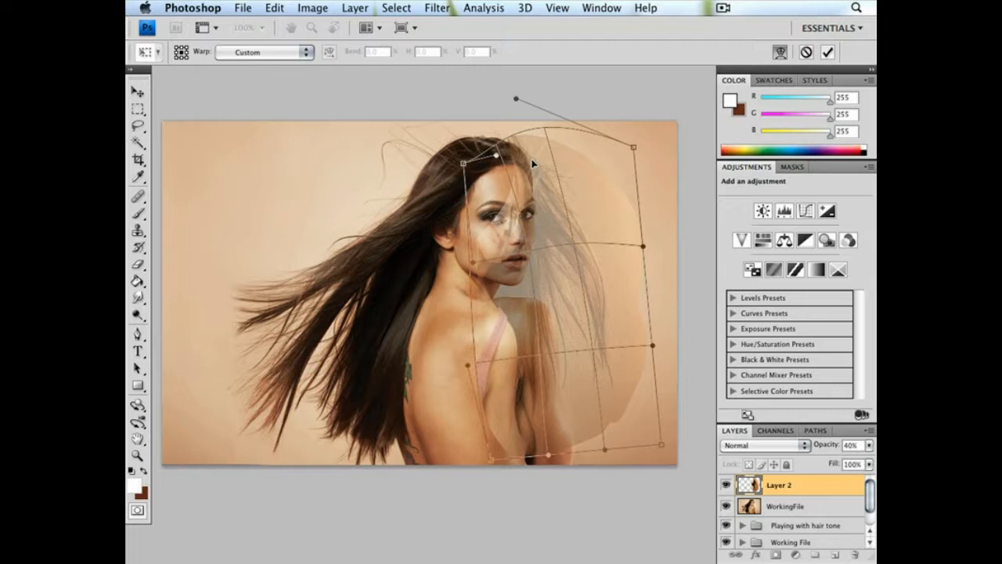
Refine the pasted hair's warp by pushing its lower part outward over the arm, and apply the transformation
{"action": "key", "text": "super+plus"}
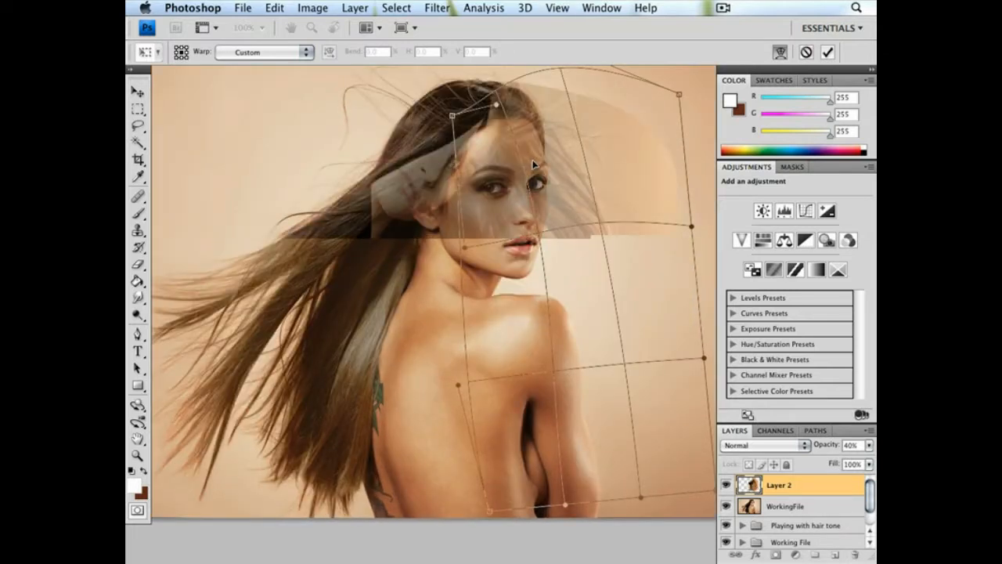
{"action": "key", "text": "super+plus"}
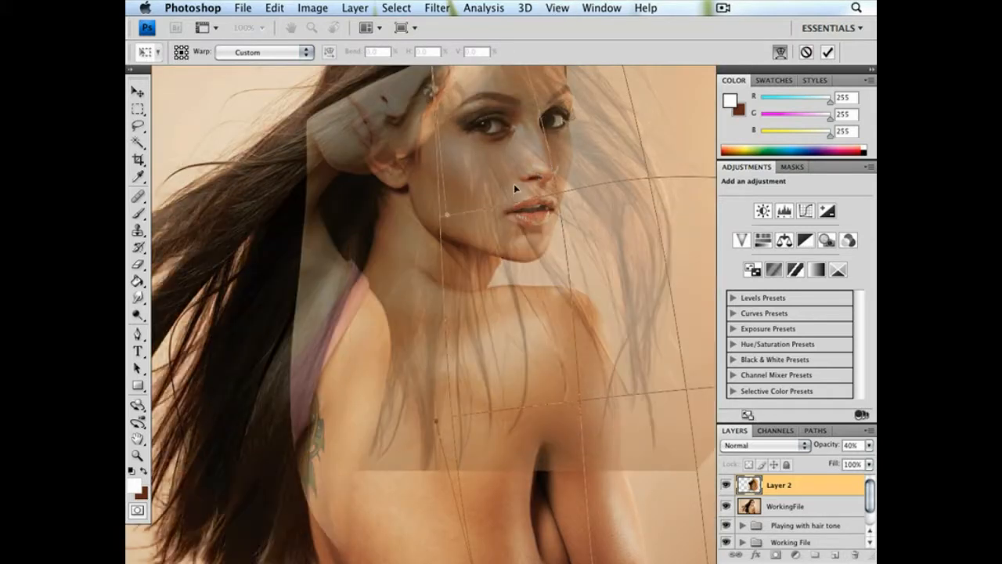
{"action": "left_click_drag", "start_coordinate": [521, 155], "coordinate": [505, 249]}
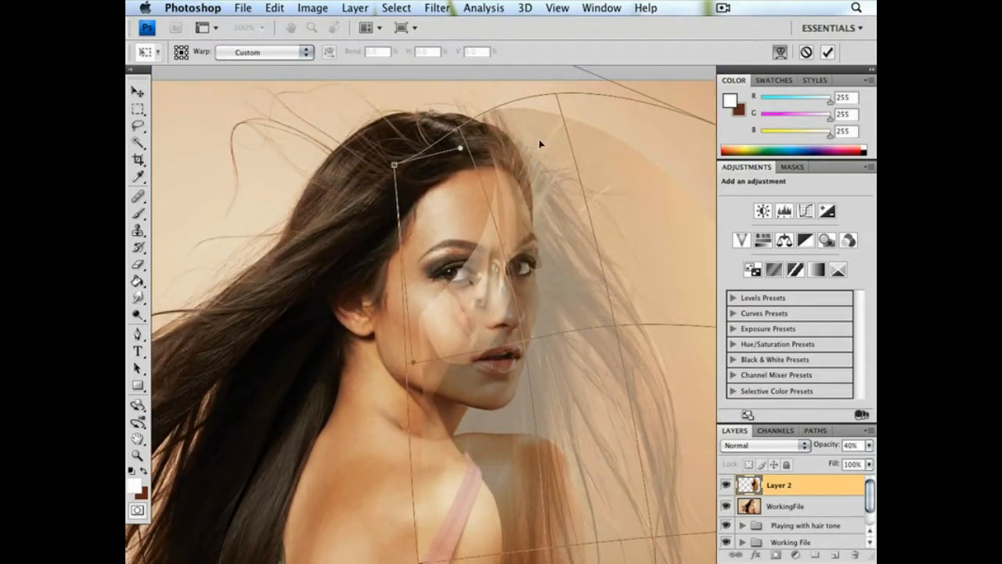
{"action": "left_click_drag", "start_coordinate": [557, 97], "coordinate": [554, 98]}
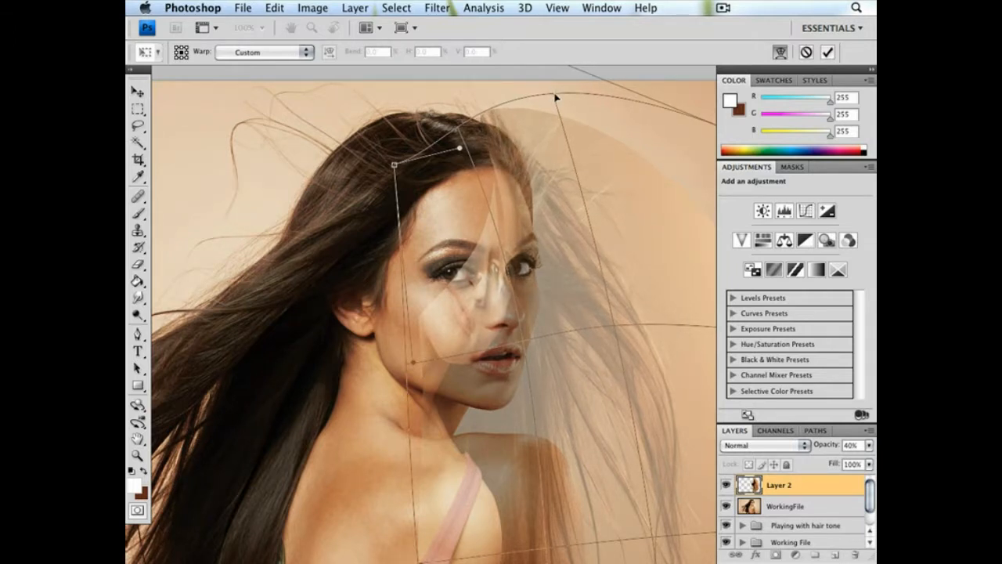
{"action": "key", "text": "super+minus"}
{"action": "key", "text": "super+minus"}
{"action": "left_click_drag", "start_coordinate": [606, 327], "coordinate": [478, 271]}
{"action": "left_click_drag", "start_coordinate": [493, 329], "coordinate": [505, 318]}
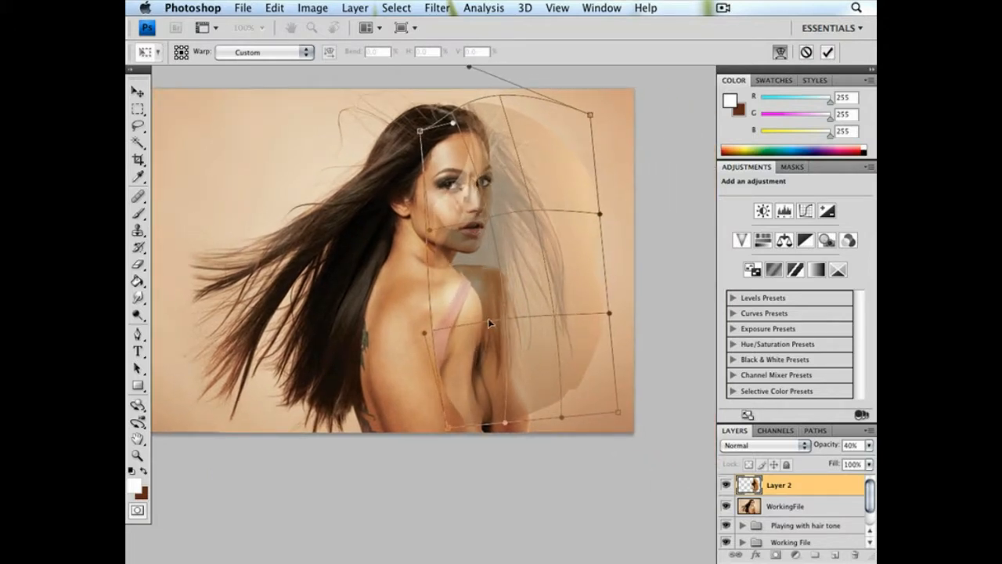
{"action": "left_click_drag", "start_coordinate": [436, 333], "coordinate": [429, 335]}
{"action": "left_click_drag", "start_coordinate": [509, 427], "coordinate": [531, 419]}
{"action": "left_click_drag", "start_coordinate": [509, 323], "coordinate": [512, 319]}
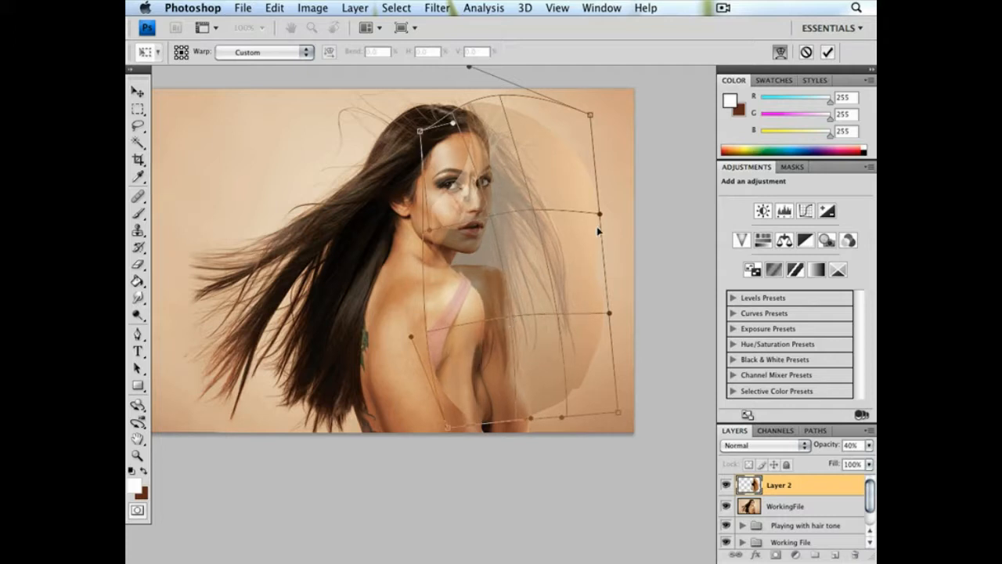
{"action": "key", "text": "Return"}
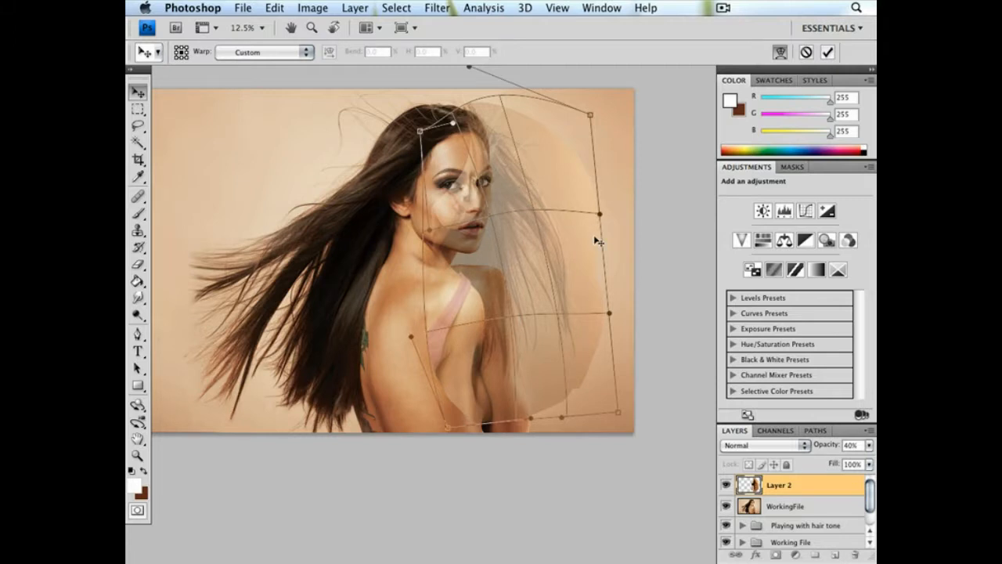
Set the opacity of Layer 2 to 100%
{"action": "left_click", "coordinate": [867, 445]}
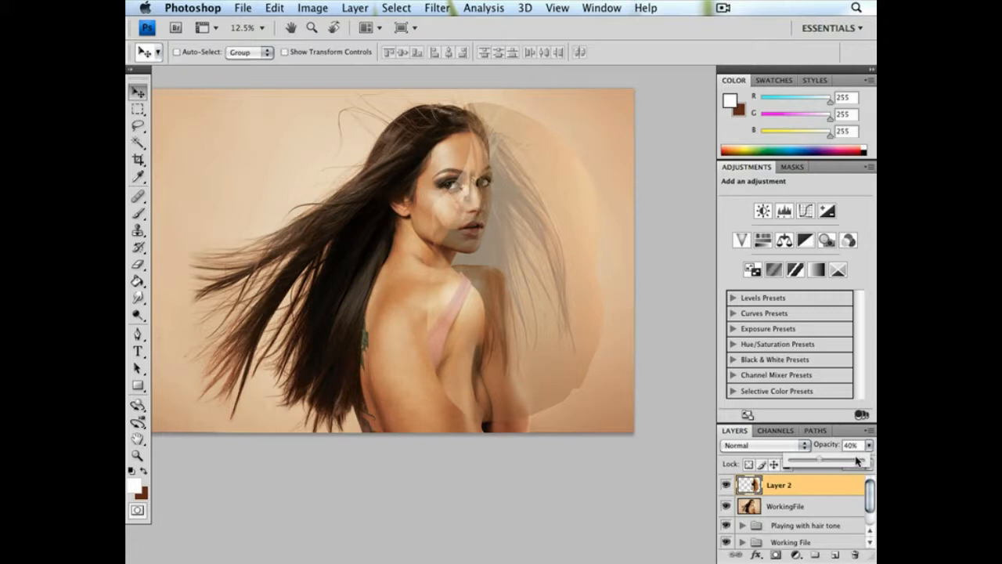
{"action": "left_click_drag", "start_coordinate": [855, 462], "coordinate": [874, 462]}
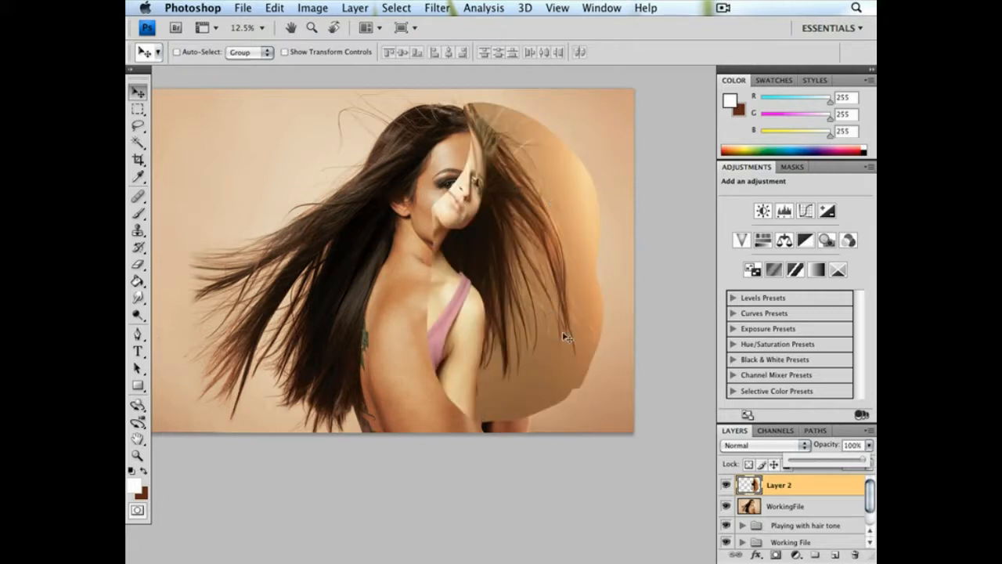
Examine the pasted hair at 25% zoom, from the crown beside the face down to the loose strand ends
{"action": "left_click_drag", "start_coordinate": [563, 278], "coordinate": [507, 296]}
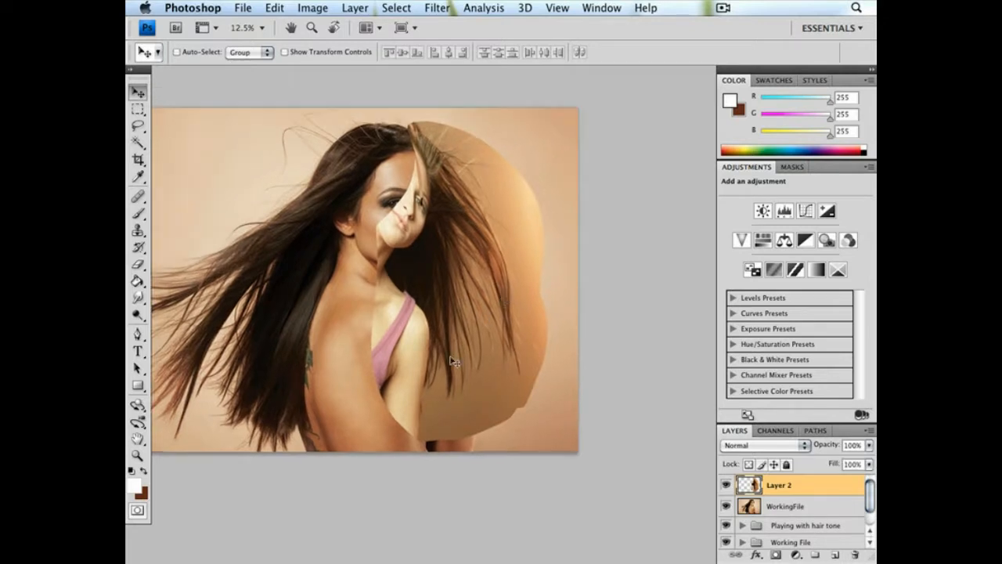
{"action": "key", "text": "super+plus"}
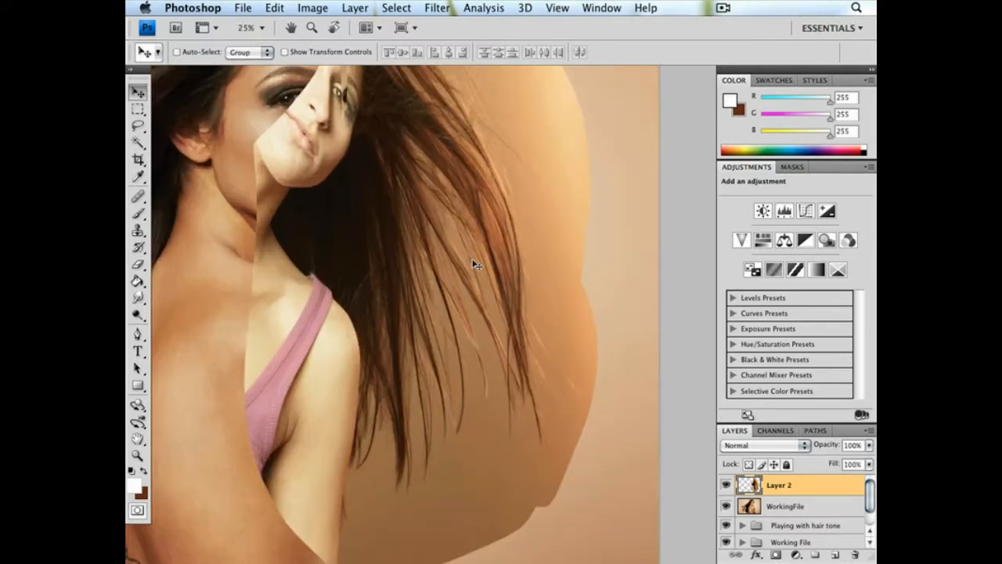
{"action": "left_click_drag", "start_coordinate": [447, 237], "coordinate": [497, 302]}
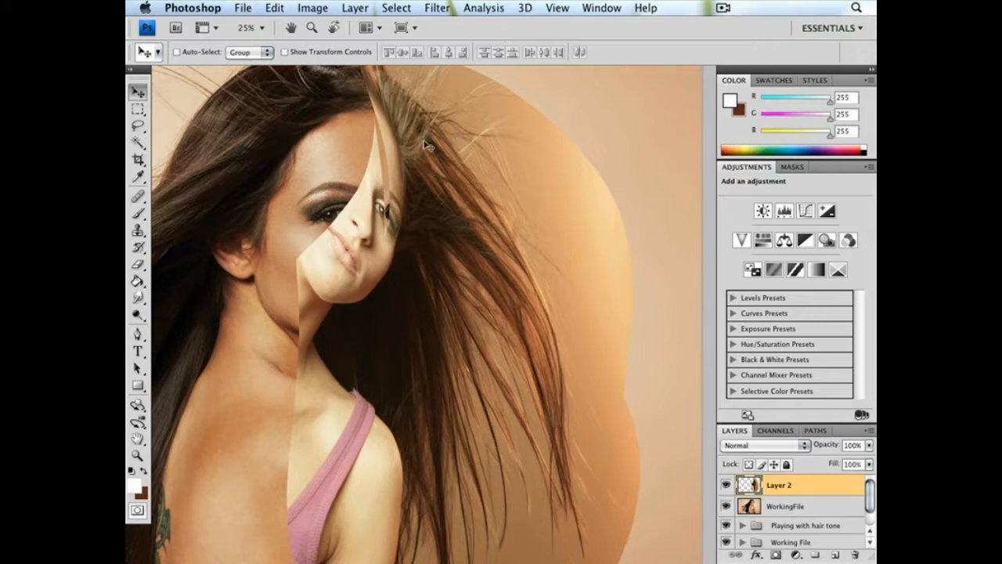
{"action": "key", "text": "space"}
{"action": "left_click_drag", "start_coordinate": [484, 308], "coordinate": [483, 279]}
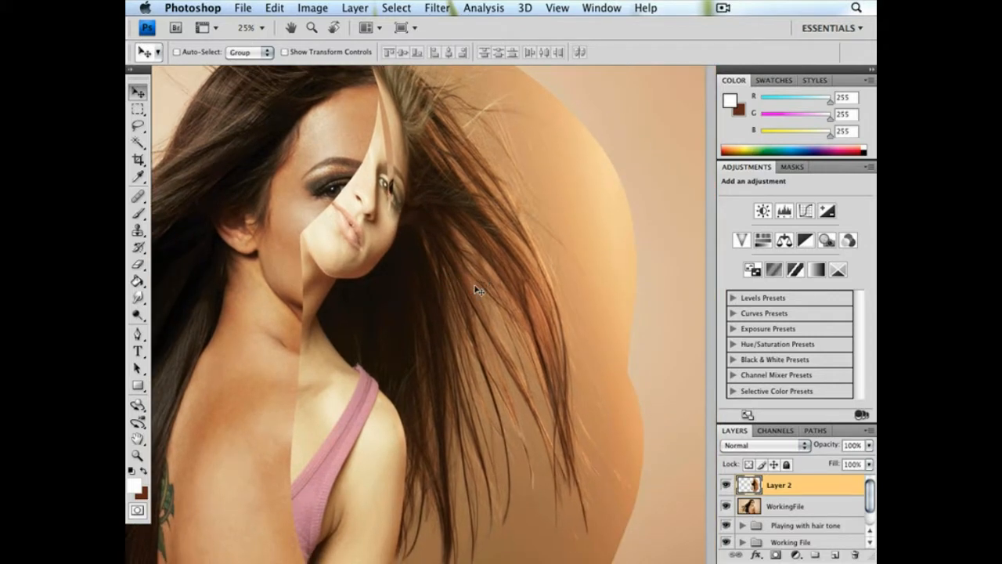
{"action": "key", "text": "space"}
{"action": "left_click_drag", "start_coordinate": [447, 264], "coordinate": [443, 220]}
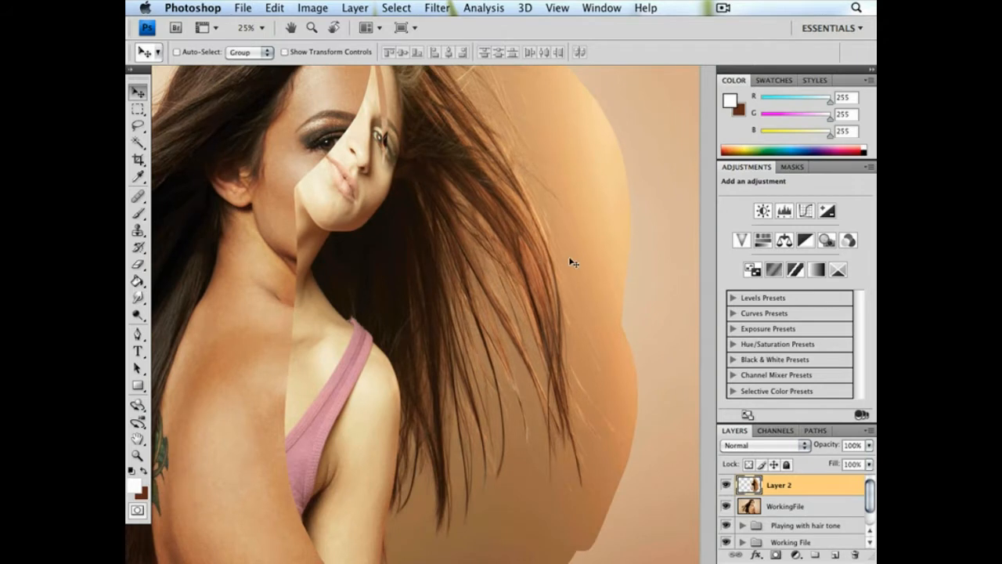
{"action": "left_click_drag", "start_coordinate": [514, 197], "coordinate": [530, 240]}
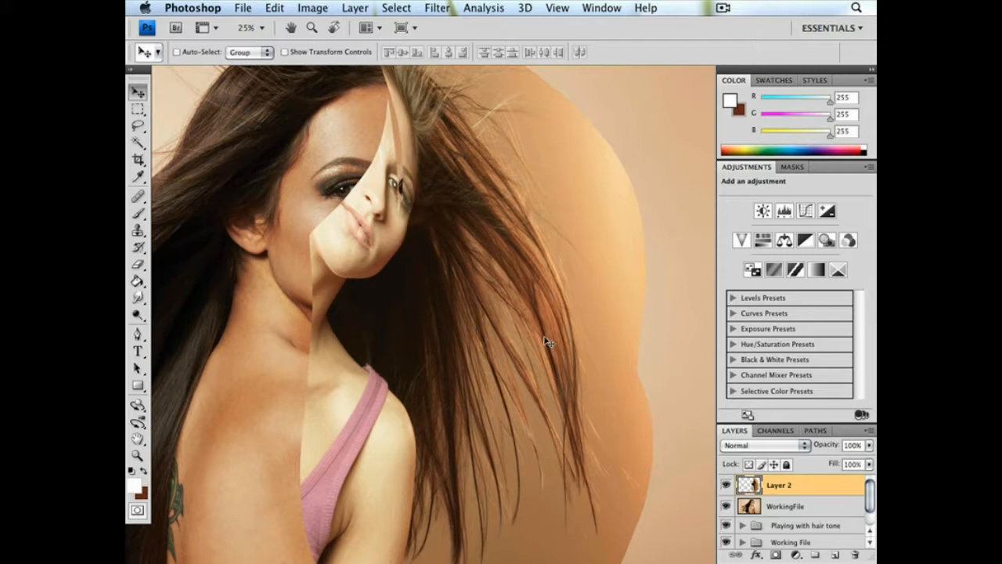
{"action": "left_click_drag", "start_coordinate": [546, 358], "coordinate": [578, 329]}
Hide Layer 2 and make the WorkingFile layer active
{"action": "left_click", "coordinate": [728, 485]}
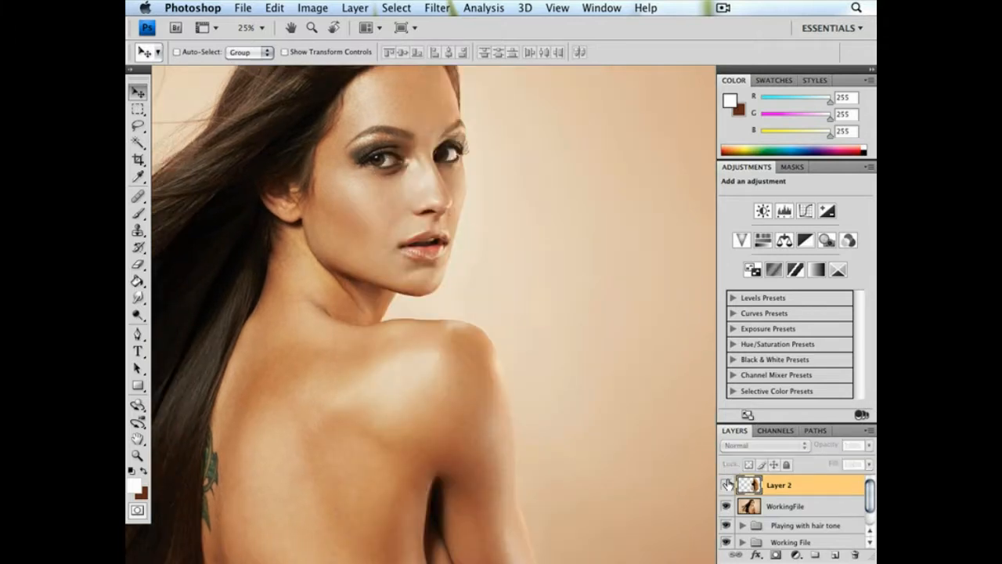
{"action": "scroll", "coordinate": [523, 302], "scroll_direction": "down", "scroll_amount": 4}
{"action": "left_click", "coordinate": [772, 507]}
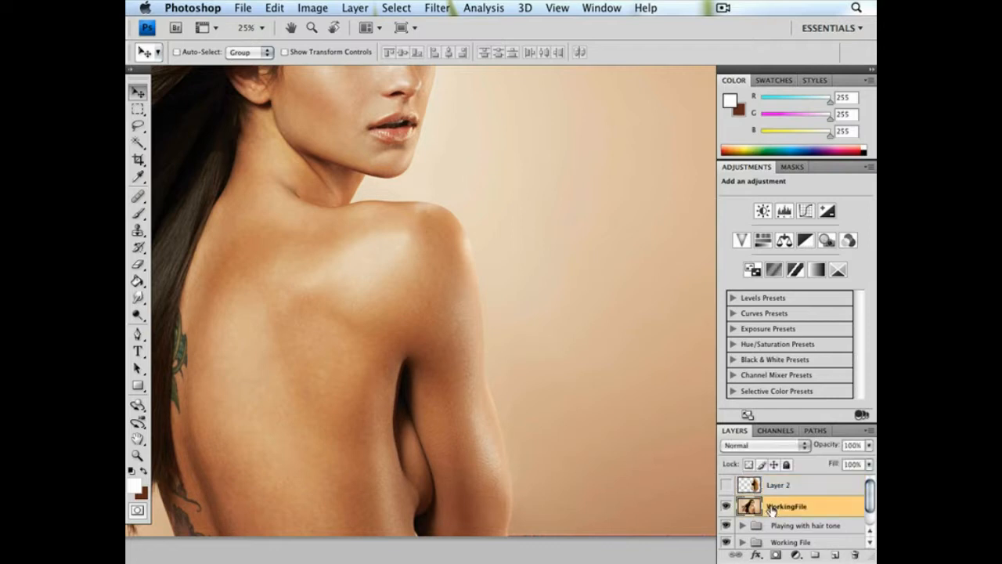
Start a Pen tool path where the outer arm meets the image's lower edge and trace around the elbow up the forearm
{"action": "left_click", "coordinate": [138, 335]}
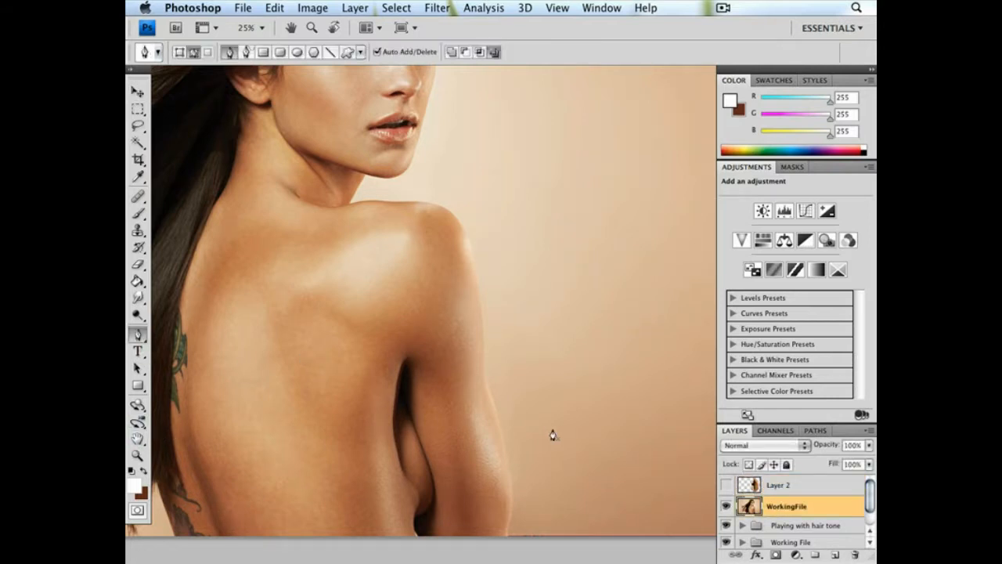
{"action": "key", "text": "ctrl+plus"}
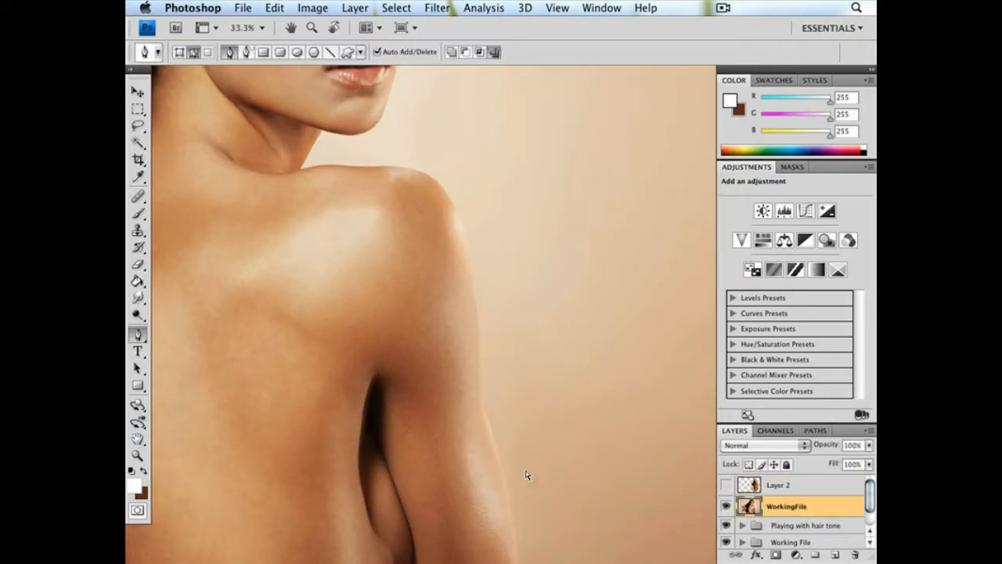
{"action": "key", "text": "ctrl+plus"}
{"action": "left_click_drag", "start_coordinate": [424, 347], "coordinate": [429, 280]}
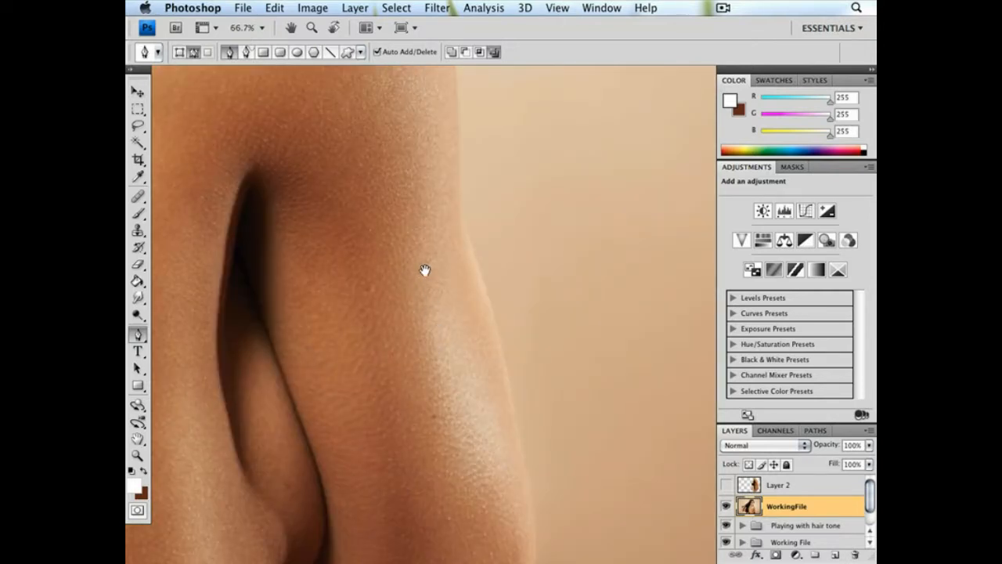
{"action": "scroll", "coordinate": [424, 270], "scroll_direction": "down", "scroll_amount": 5}
{"action": "left_click", "coordinate": [516, 447]}
{"action": "key", "text": "super+z"}
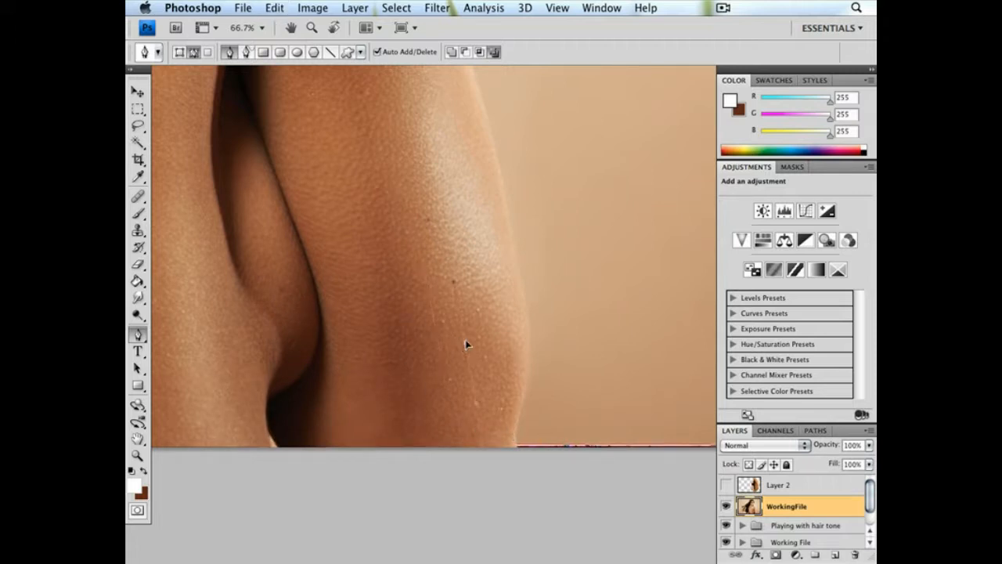
{"action": "left_click_drag", "start_coordinate": [518, 430], "coordinate": [517, 445]}
{"action": "left_click_drag", "start_coordinate": [529, 359], "coordinate": [533, 327]}
{"action": "left_click_drag", "start_coordinate": [515, 405], "coordinate": [520, 403]}
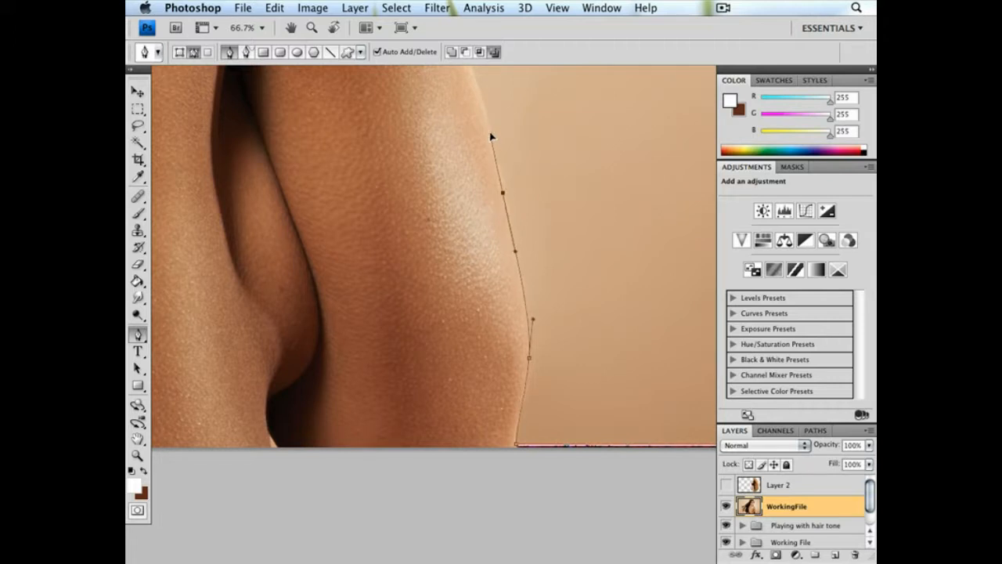
Continue the path up the outer edge of the upper arm to the side of the shoulder
{"action": "left_click_drag", "start_coordinate": [466, 232], "coordinate": [477, 302]}
{"action": "left_click_drag", "start_coordinate": [469, 137], "coordinate": [482, 225]}
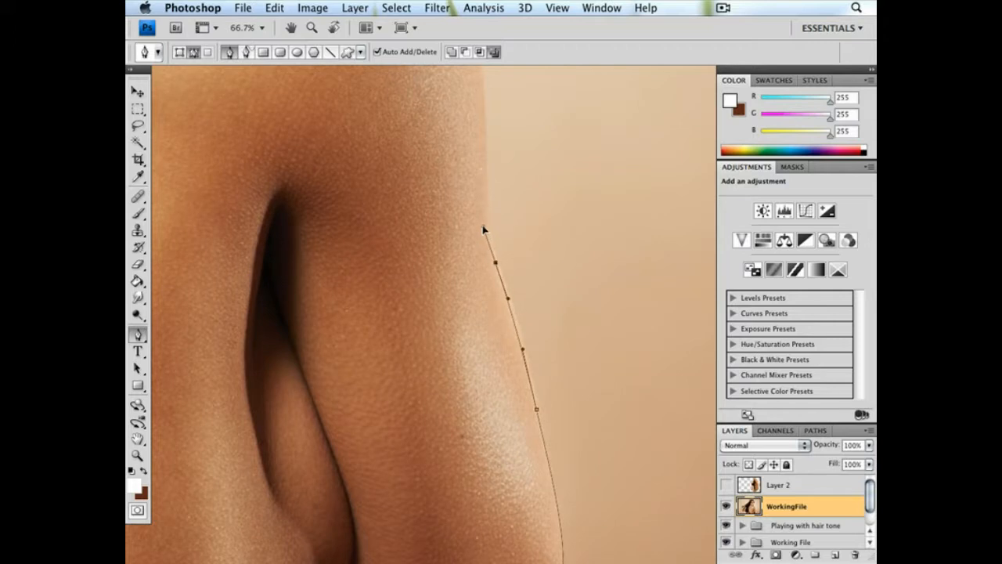
{"action": "left_click", "coordinate": [486, 155]}
{"action": "scroll", "coordinate": [501, 333], "scroll_direction": "up", "scroll_amount": 10}
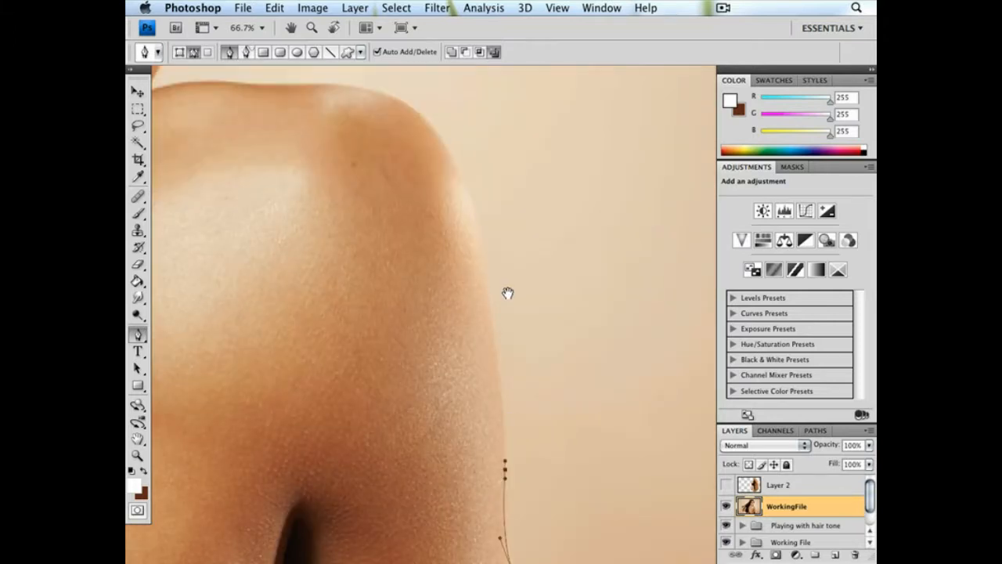
{"action": "left_click", "coordinate": [476, 238]}
{"action": "mouse_move", "coordinate": [474, 213]}
{"action": "left_mouse_down"}
{"action": "mouse_move", "coordinate": [459, 177]}
{"action": "mouse_move", "coordinate": [479, 190]}
{"action": "mouse_move", "coordinate": [491, 292]}
{"action": "mouse_move", "coordinate": [464, 180]}
{"action": "mouse_move", "coordinate": [476, 209]}
{"action": "left_mouse_up"}
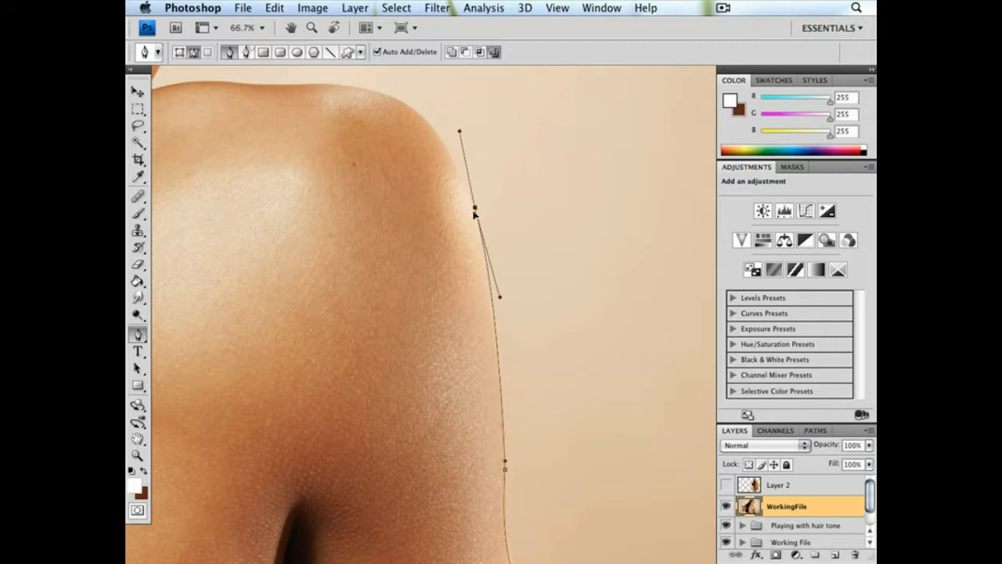
Trace the path over the shoulder to the neck and along the underside of the jaw
{"action": "left_click", "coordinate": [400, 101]}
{"action": "left_click_drag", "start_coordinate": [459, 131], "coordinate": [455, 145]}
{"action": "left_click_drag", "start_coordinate": [333, 130], "coordinate": [496, 223]}
{"action": "left_click", "coordinate": [502, 187]}
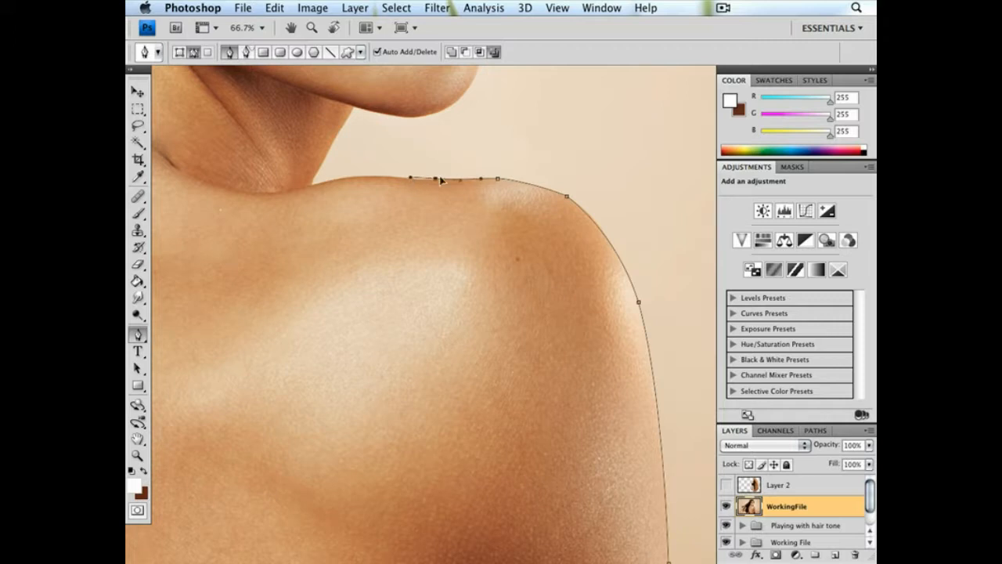
{"action": "left_click_drag", "start_coordinate": [434, 179], "coordinate": [429, 182]}
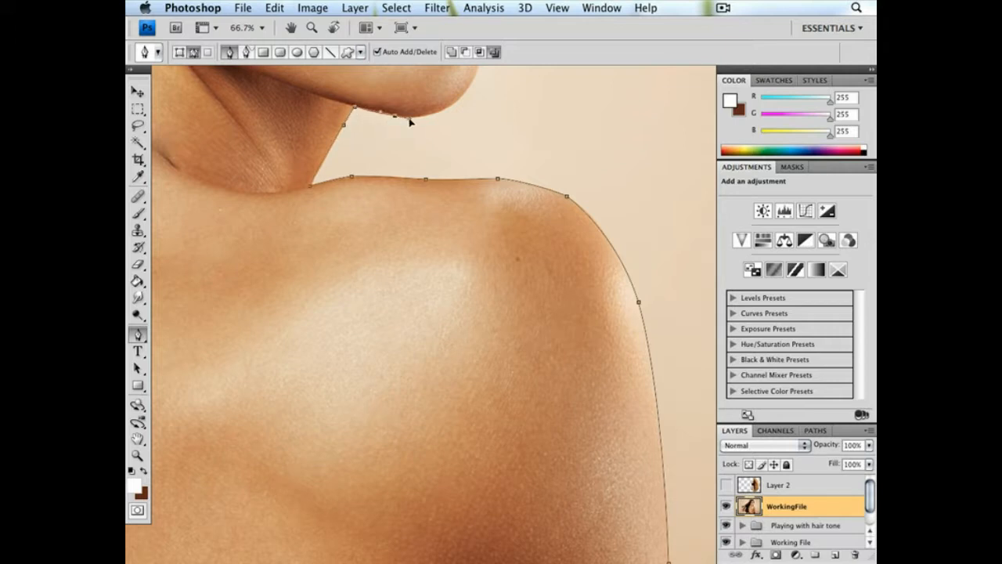
Extend the path around the chin and up past the lips to the lower cheek
{"action": "left_click_drag", "start_coordinate": [459, 100], "coordinate": [423, 273]}
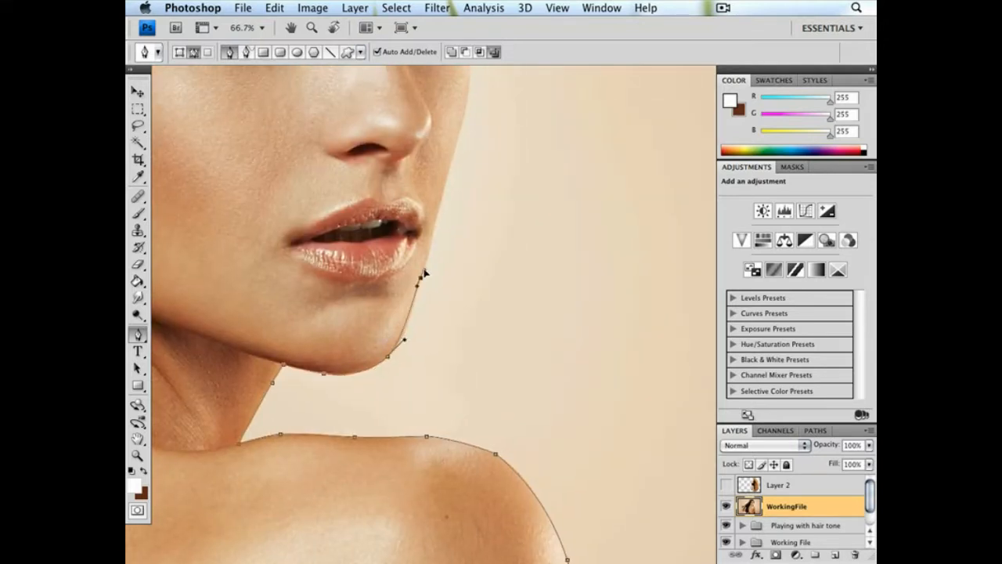
{"action": "left_click_drag", "start_coordinate": [404, 339], "coordinate": [408, 342]}
{"action": "left_click_drag", "start_coordinate": [434, 237], "coordinate": [404, 325]}
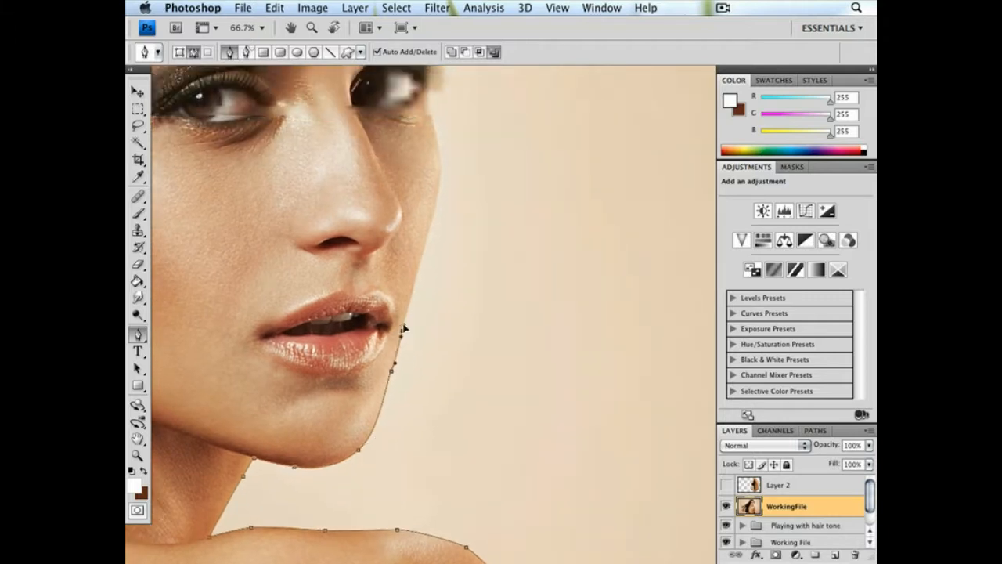
{"action": "left_click_drag", "start_coordinate": [414, 285], "coordinate": [417, 278]}
{"action": "left_click", "coordinate": [418, 268]}
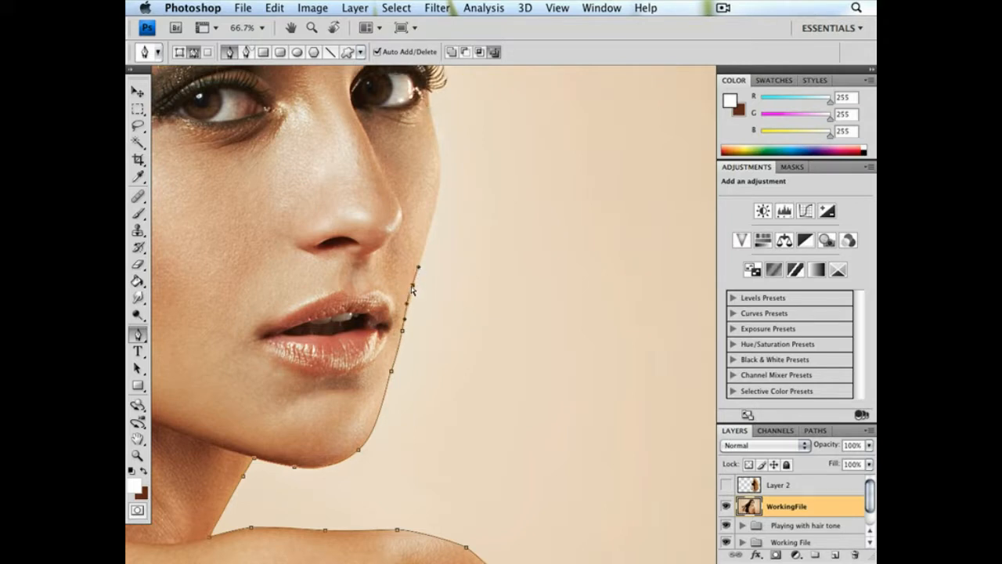
Continue the path along the cheek, outer eye and brow, then through the hair beside the forehead to the crown
{"action": "left_click_drag", "start_coordinate": [438, 196], "coordinate": [485, 313]}
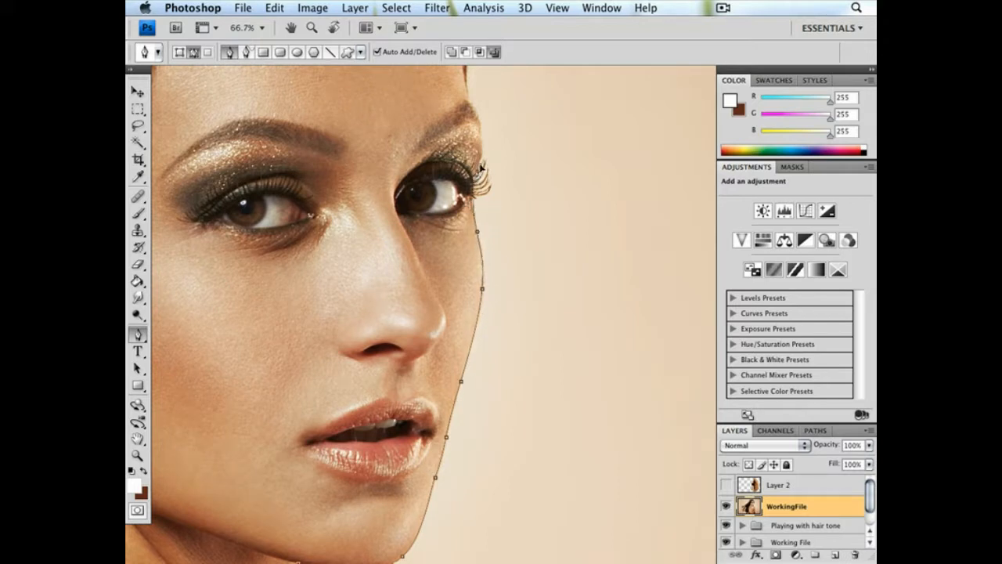
{"action": "left_click_drag", "start_coordinate": [483, 154], "coordinate": [494, 336]}
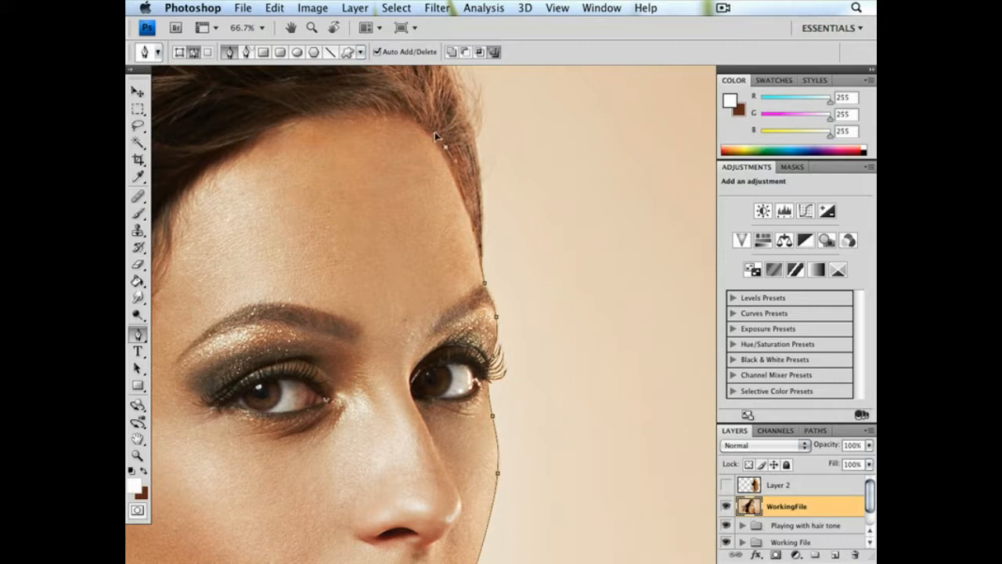
{"action": "scroll", "coordinate": [438, 157], "scroll_direction": "up", "scroll_amount": 5}
{"action": "left_click_drag", "start_coordinate": [368, 165], "coordinate": [281, 172]}
Close the path with a loose outline through the flowing hair and below the canvas back to the arm's starting point
{"action": "key", "text": "ctrl+minus"}
{"action": "key", "text": "ctrl+minus"}
{"action": "key", "text": "ctrl+minus"}
{"action": "key", "text": "ctrl+minus"}
{"action": "key", "text": "ctrl+minus"}
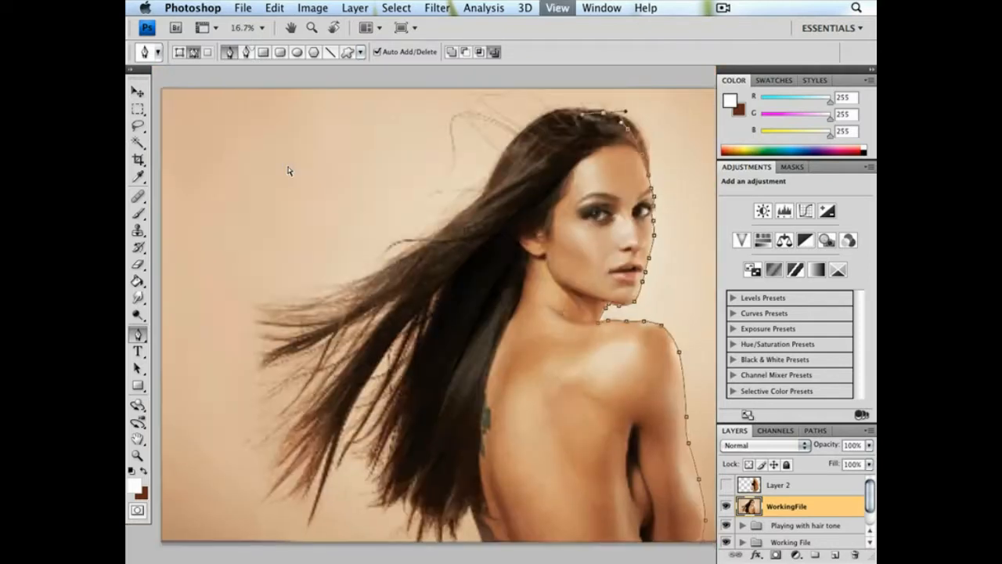
{"action": "left_click", "coordinate": [368, 290]}
{"action": "left_click_drag", "start_coordinate": [367, 291], "coordinate": [359, 358]}
{"action": "left_click", "coordinate": [470, 507]}
{"action": "left_click", "coordinate": [629, 526]}
{"action": "left_click", "coordinate": [653, 487]}
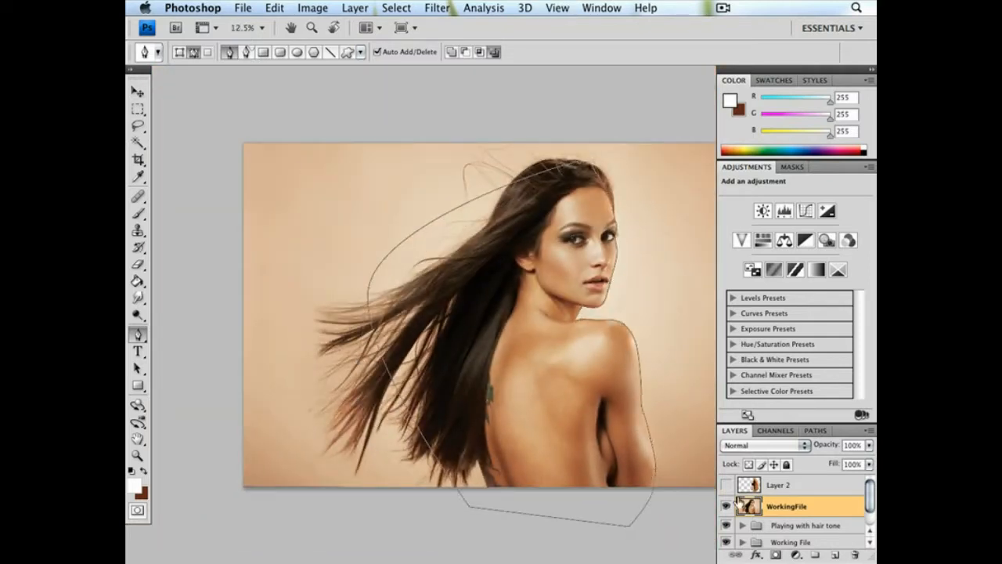
Load the path as a selection and make Layer 2 visible and active again
{"action": "left_click", "coordinate": [818, 430]}
{"action": "key", "text": "ctrl+Return"}
{"action": "left_click", "coordinate": [735, 430]}
{"action": "key", "text": "ctrl+j"}
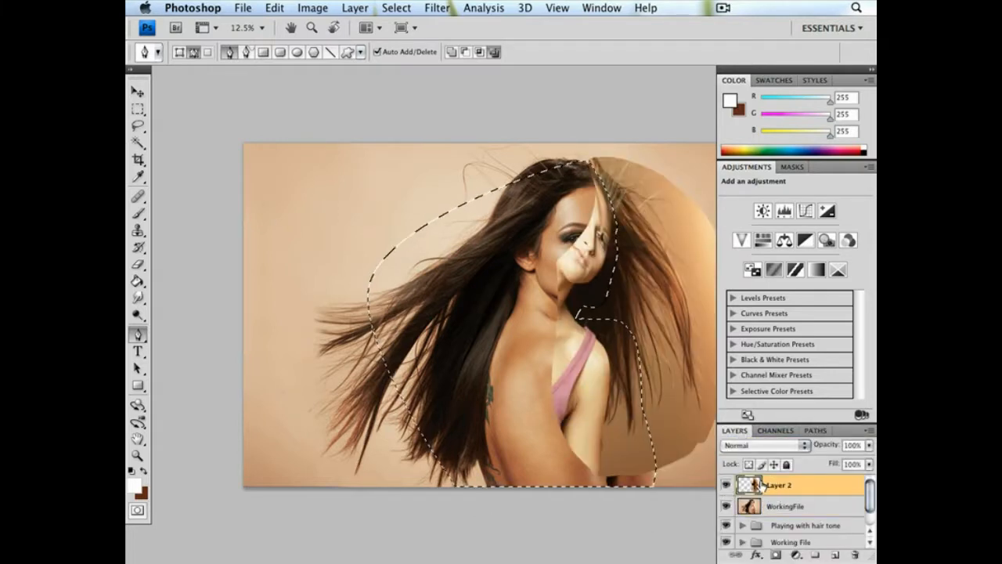
Add a mask to Layer 2 and paint it black inside the body selection with a 715 px brush at 100% opacity
{"action": "left_click", "coordinate": [776, 555]}
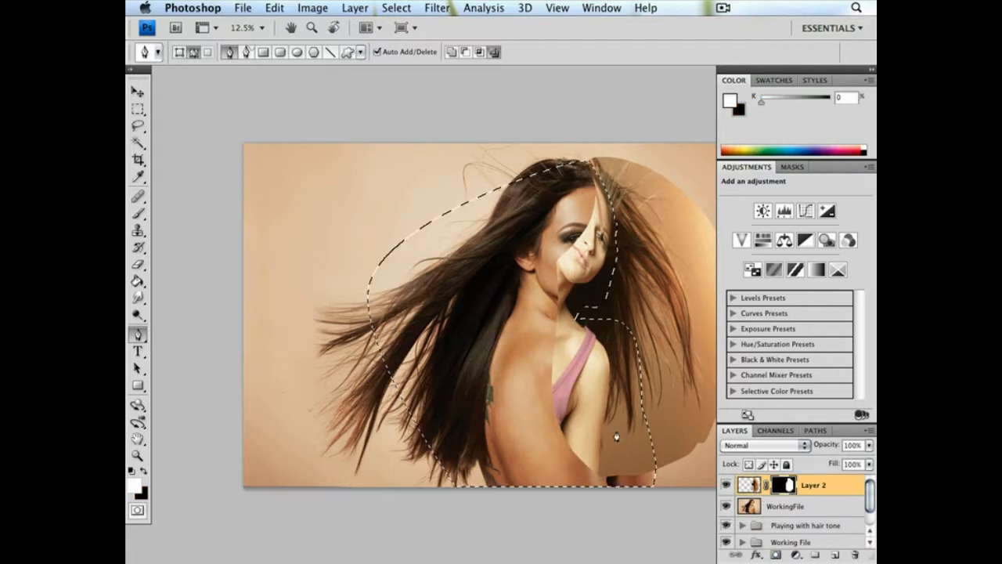
{"action": "left_click", "coordinate": [138, 212]}
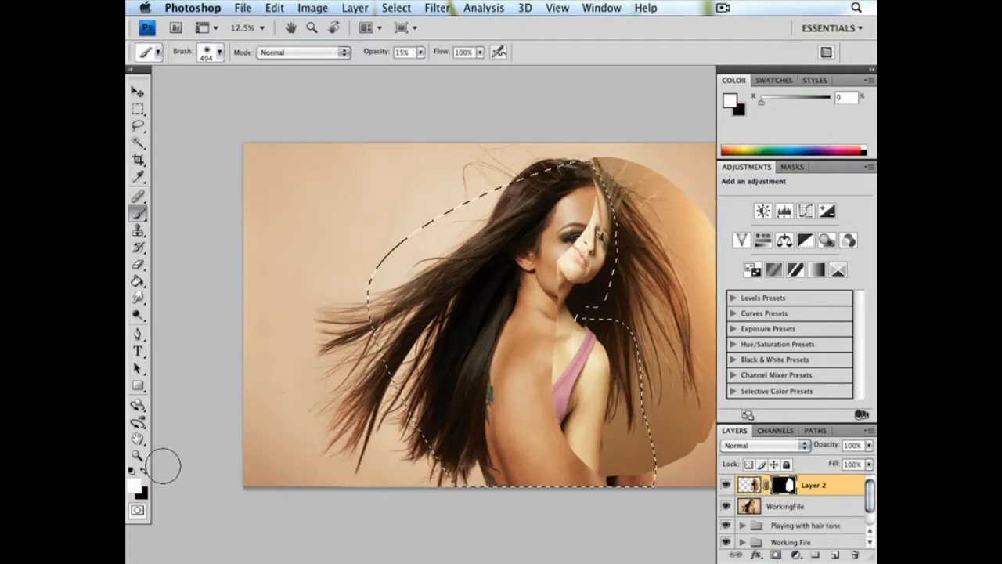
{"action": "key", "text": "x"}
{"action": "right_click", "coordinate": [632, 390]}
{"action": "left_click_drag", "start_coordinate": [780, 390], "coordinate": [786, 389]}
{"action": "key", "text": "Return"}
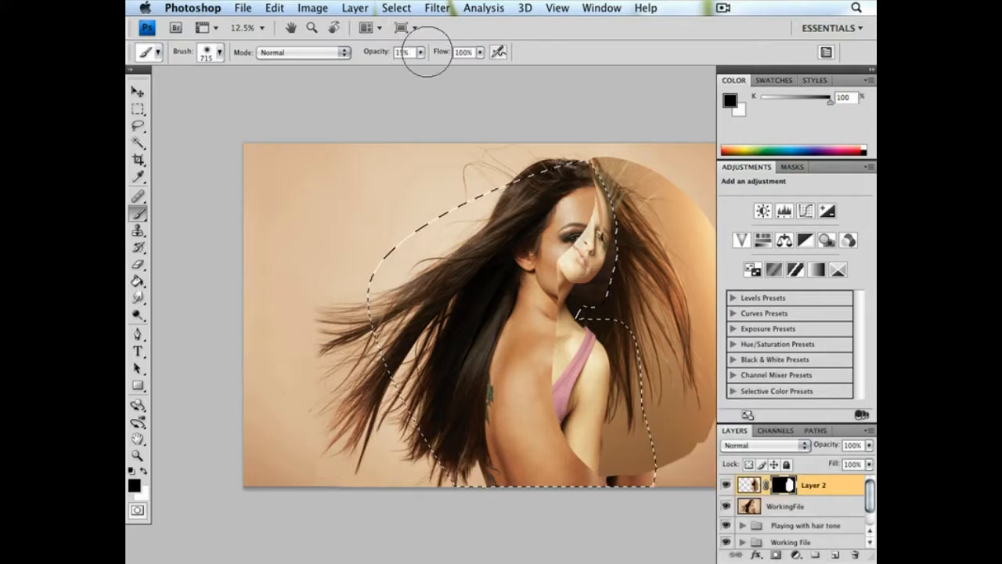
{"action": "left_click", "coordinate": [421, 53]}
{"action": "left_click_drag", "start_coordinate": [421, 68], "coordinate": [493, 69]}
{"action": "mouse_move", "coordinate": [583, 262]}
{"action": "left_mouse_down"}
{"action": "mouse_move", "coordinate": [582, 299]}
{"action": "mouse_move", "coordinate": [580, 205]}
{"action": "mouse_move", "coordinate": [570, 265]}
{"action": "mouse_move", "coordinate": [586, 211]}
{"action": "mouse_move", "coordinate": [577, 277]}
{"action": "mouse_move", "coordinate": [602, 347]}
{"action": "mouse_move", "coordinate": [613, 463]}
{"action": "mouse_move", "coordinate": [629, 490]}
{"action": "mouse_move", "coordinate": [615, 347]}
{"action": "mouse_move", "coordinate": [617, 462]}
{"action": "mouse_move", "coordinate": [554, 463]}
{"action": "mouse_move", "coordinate": [593, 379]}
{"action": "mouse_move", "coordinate": [586, 371]}
{"action": "mouse_move", "coordinate": [421, 349]}
{"action": "left_mouse_up"}
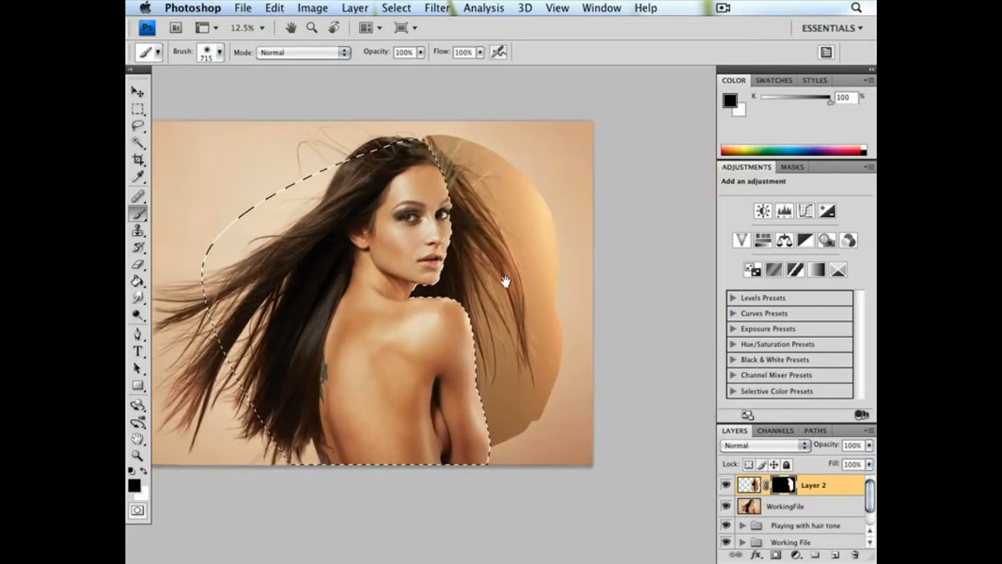
Clear the selection and mask out the added hair's hard edge at the crown with a soft 432 px black brush
{"action": "left_click", "coordinate": [138, 125]}
{"action": "left_click", "coordinate": [302, 157]}
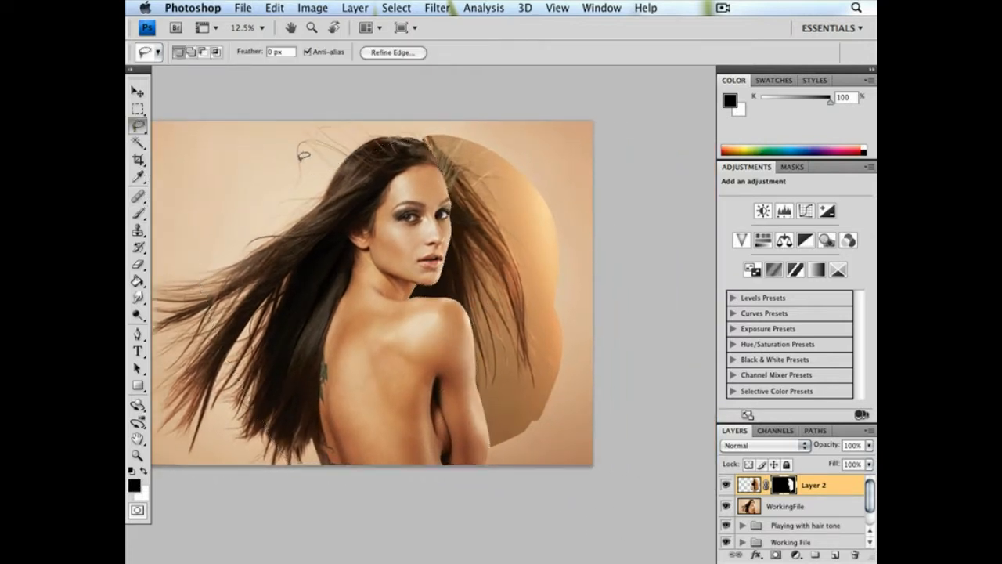
{"action": "left_click", "coordinate": [137, 455]}
{"action": "left_click_drag", "start_coordinate": [384, 122], "coordinate": [540, 230]}
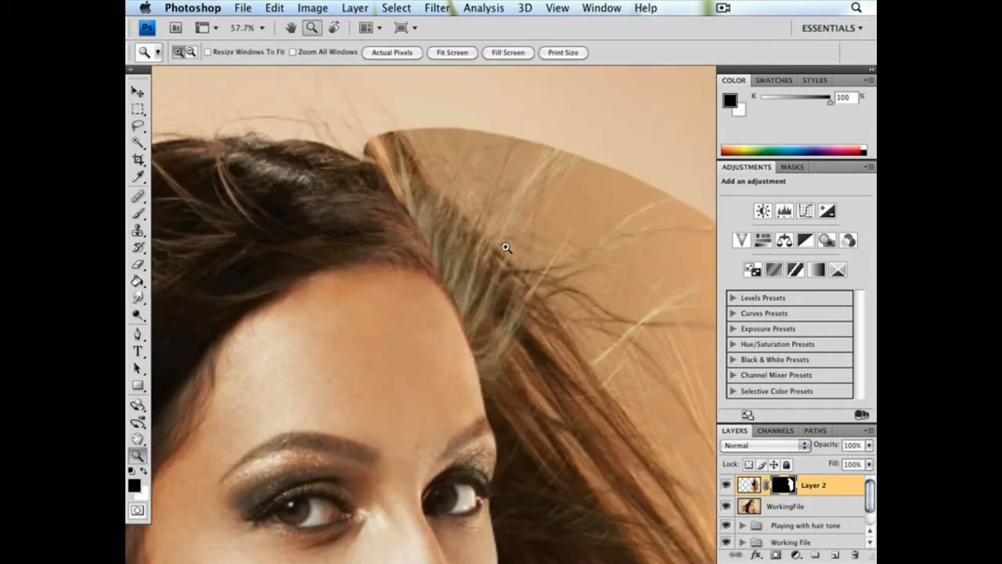
{"action": "left_click", "coordinate": [139, 216]}
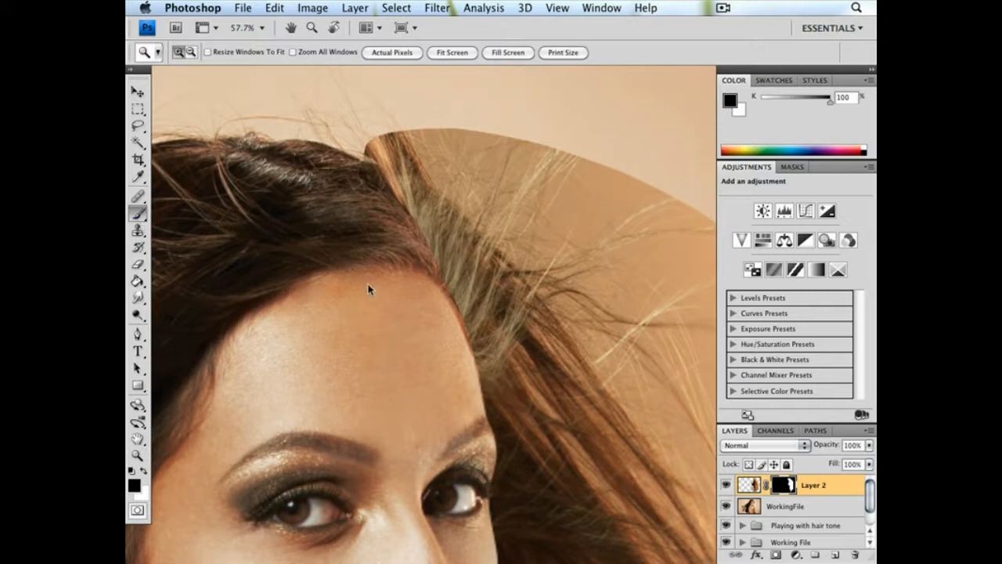
{"action": "left_click", "coordinate": [362, 150]}
{"action": "key", "text": "super+z"}
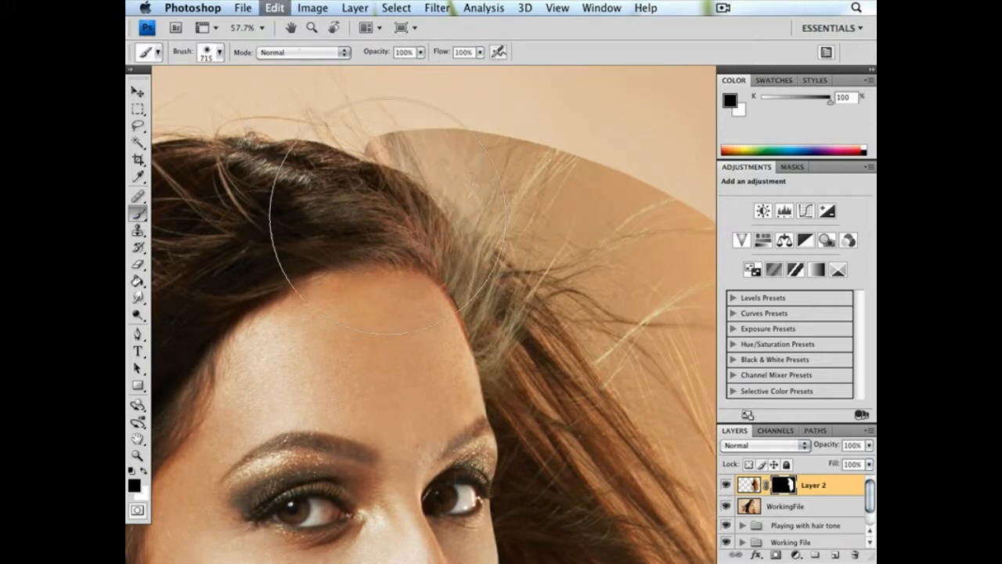
{"action": "right_click", "coordinate": [450, 256]}
{"action": "left_click_drag", "start_coordinate": [596, 282], "coordinate": [585, 282]}
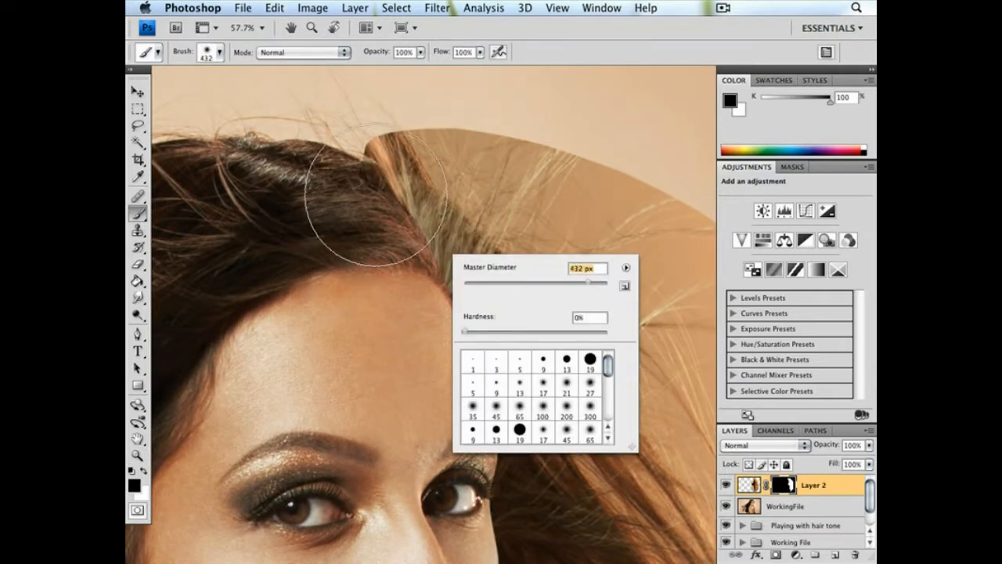
{"action": "left_click_drag", "start_coordinate": [376, 197], "coordinate": [351, 131]}
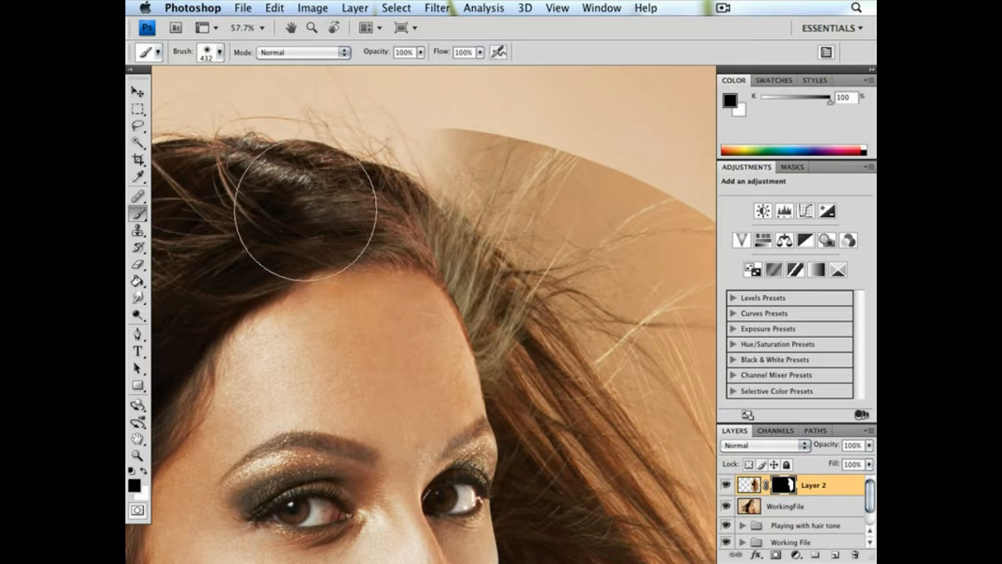
{"action": "left_click_drag", "start_coordinate": [340, 264], "coordinate": [369, 191]}
Refine Layer 2's mask along the hairline beside the forehead with a soft 156 px black brush
{"action": "right_click", "coordinate": [467, 218]}
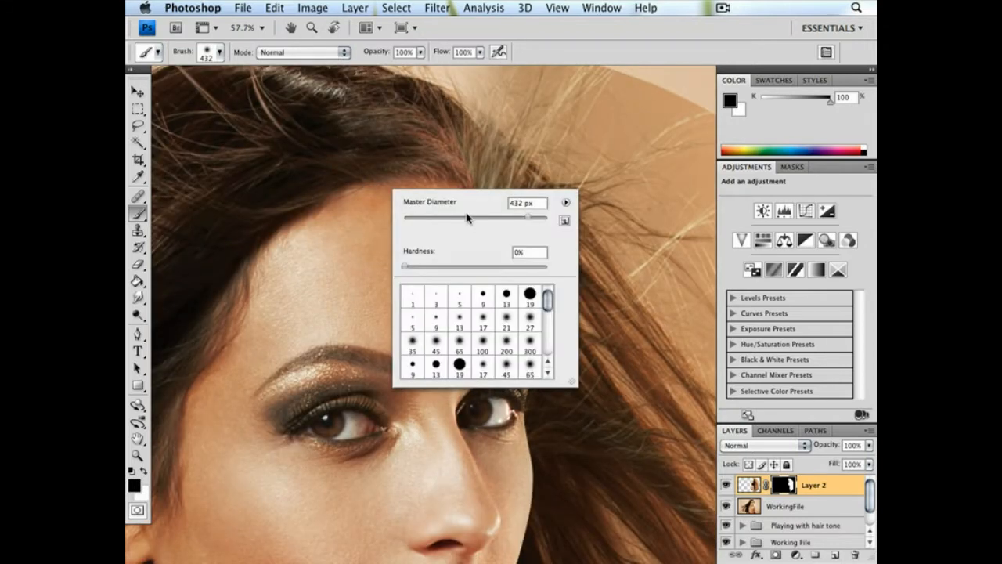
{"action": "left_click", "coordinate": [496, 218]}
{"action": "left_click_drag", "start_coordinate": [438, 126], "coordinate": [466, 194]}
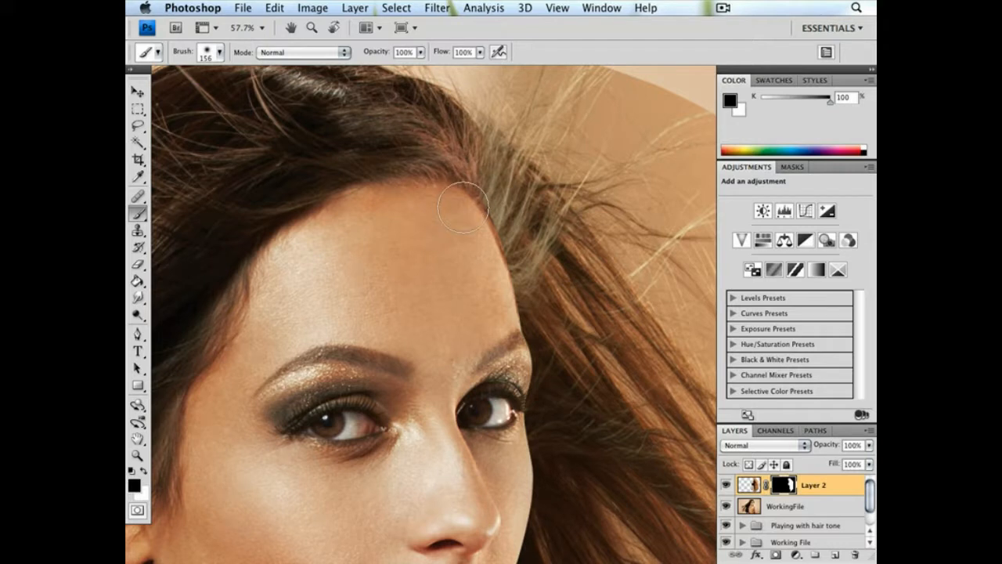
{"action": "mouse_move", "coordinate": [442, 145]}
{"action": "left_mouse_down"}
{"action": "mouse_move", "coordinate": [463, 207]}
{"action": "mouse_move", "coordinate": [403, 196]}
{"action": "left_mouse_up"}
{"action": "key", "text": "space"}
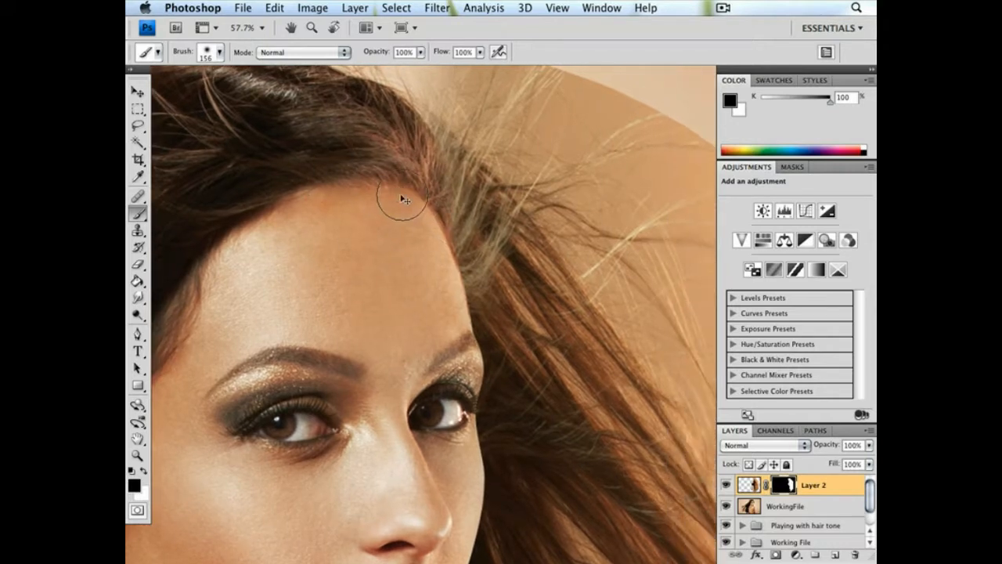
{"action": "key", "text": "space"}
{"action": "left_click_drag", "start_coordinate": [497, 257], "coordinate": [439, 244]}
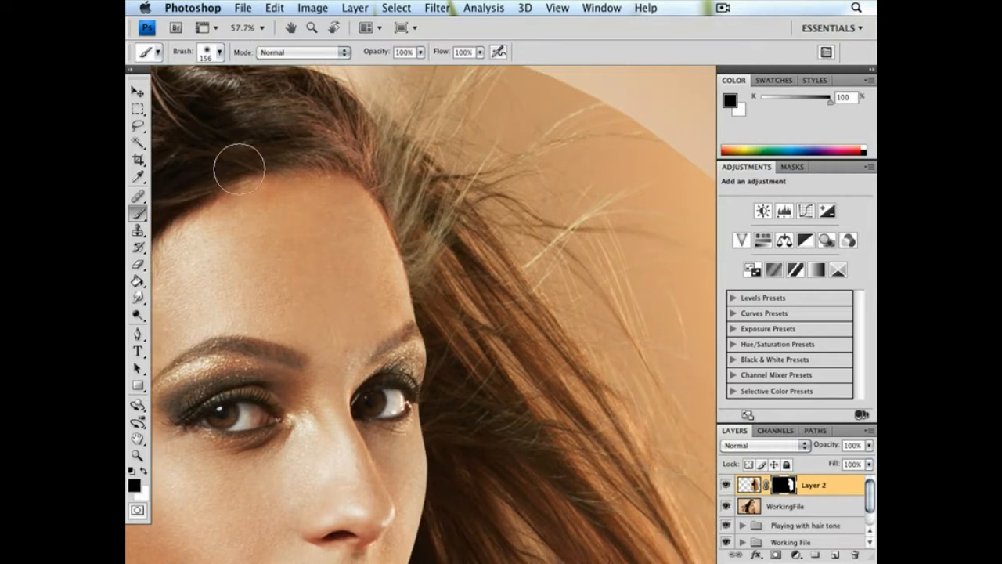
{"action": "key", "text": "space"}
{"action": "left_click_drag", "start_coordinate": [351, 194], "coordinate": [326, 151]}
Try to refine the mask edge beside the outer eyelashes with an 81 px black brush
{"action": "right_click", "coordinate": [344, 198]}
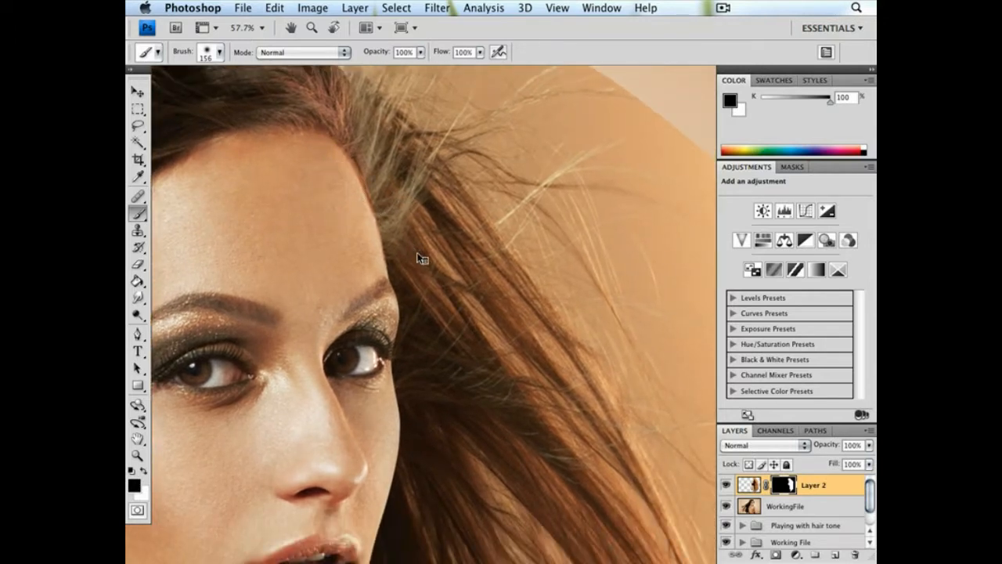
{"action": "left_click", "coordinate": [431, 249]}
{"action": "key", "text": "Return"}
{"action": "key", "text": "space"}
{"action": "left_click_drag", "start_coordinate": [378, 228], "coordinate": [402, 131]}
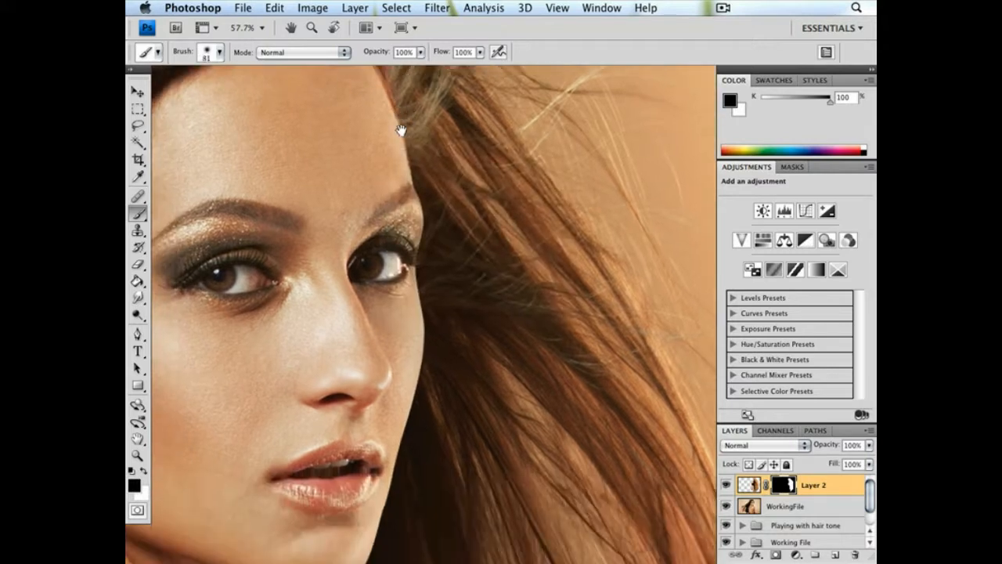
{"action": "left_click_drag", "start_coordinate": [406, 249], "coordinate": [413, 249]}
{"action": "key", "text": "super+z"}
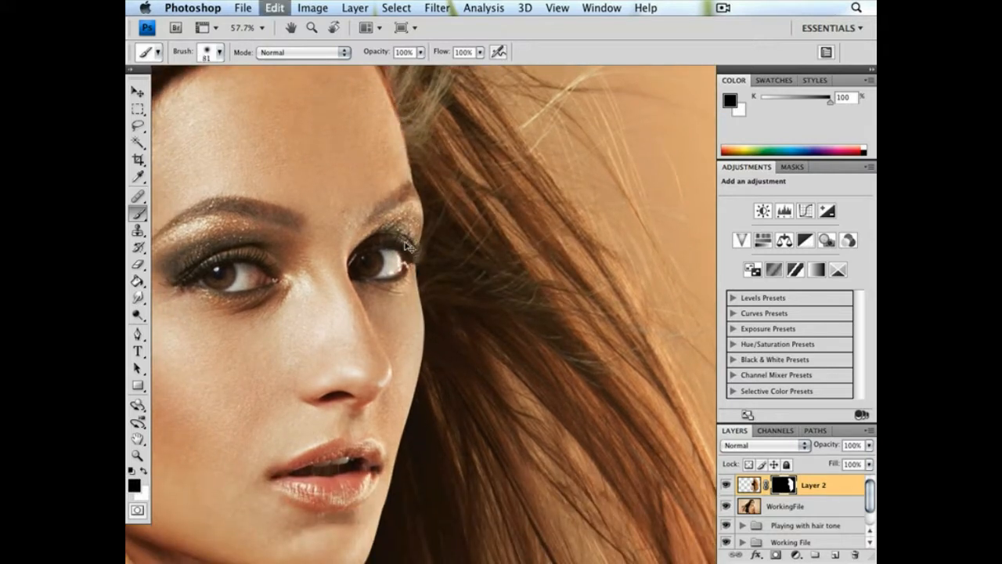
Smudge Layer 2's mask edge along the side of the forehead using a 129 px brush at 30% strength
{"action": "key", "text": "super+equal"}
{"action": "key", "text": "super+equal"}
{"action": "key", "text": "super+equal"}
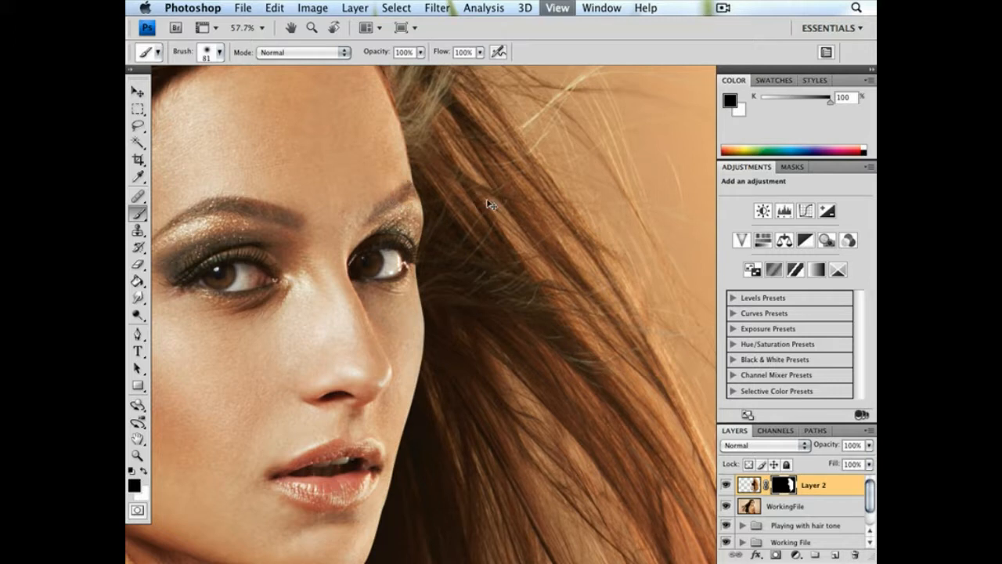
{"action": "key", "text": "space"}
{"action": "left_click_drag", "start_coordinate": [302, 152], "coordinate": [469, 393]}
{"action": "left_click_drag", "start_coordinate": [410, 166], "coordinate": [427, 256]}
{"action": "left_click", "coordinate": [138, 298]}
{"action": "left_click_drag", "start_coordinate": [433, 144], "coordinate": [441, 222]}
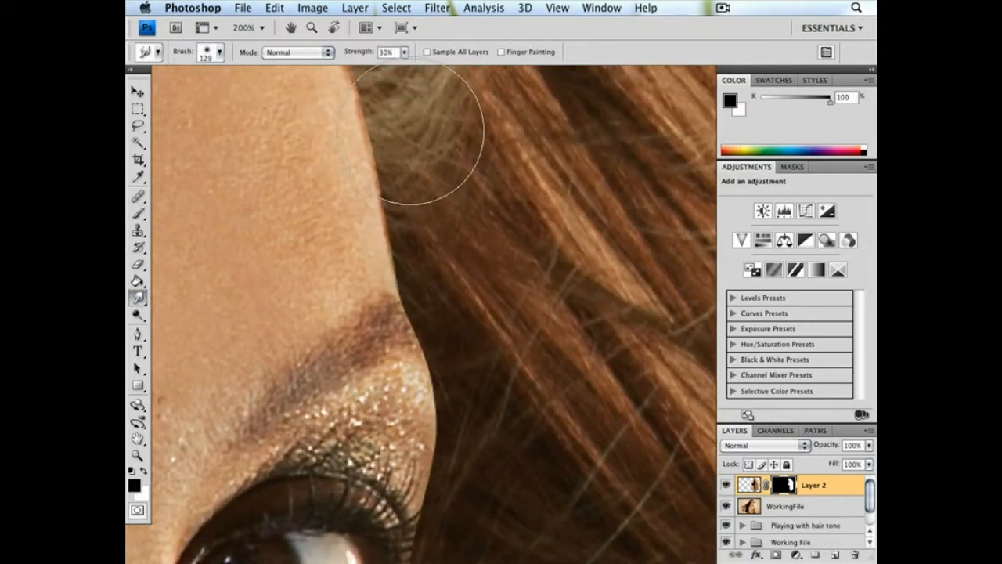
{"action": "left_click_drag", "start_coordinate": [402, 206], "coordinate": [394, 336]}
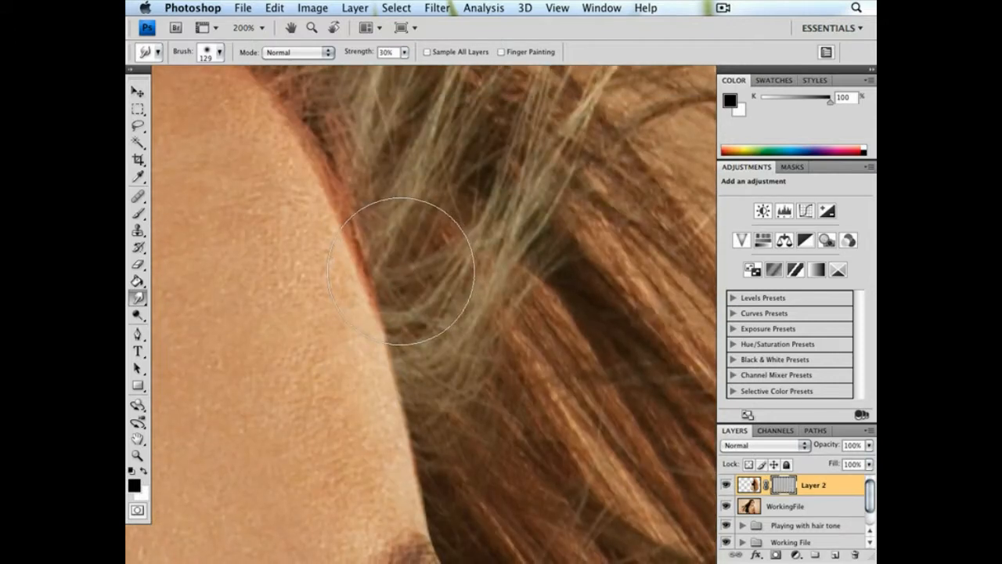
{"action": "left_click_drag", "start_coordinate": [457, 327], "coordinate": [456, 209]}
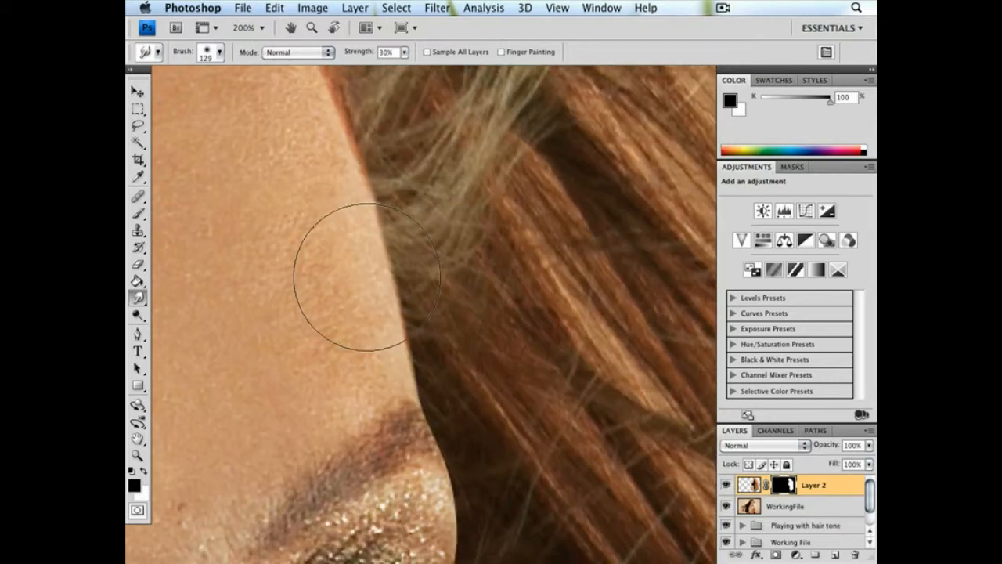
Smudge the mask edge beside the outer brow and eyelid with a 17 px brush
{"action": "left_click_drag", "start_coordinate": [465, 401], "coordinate": [474, 181]}
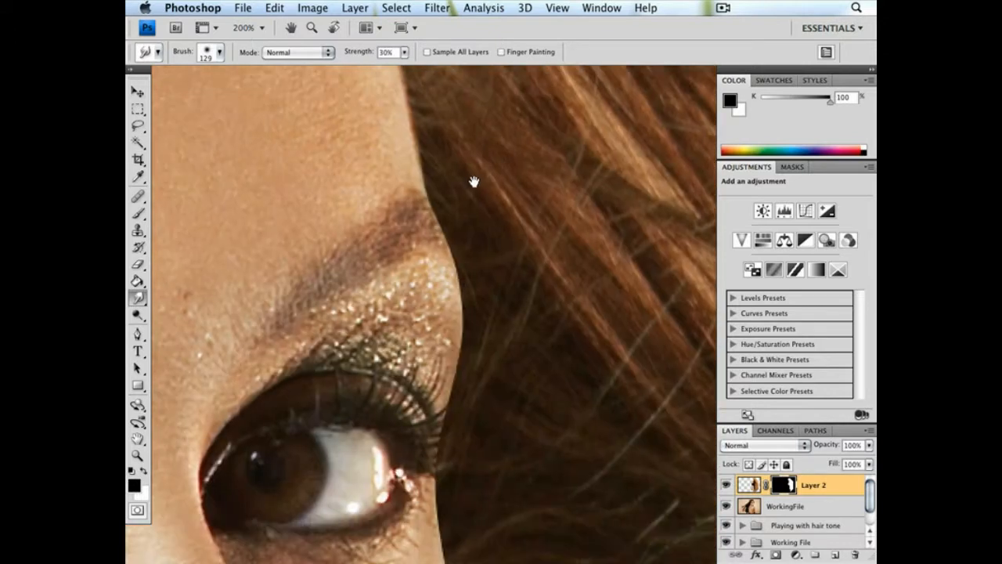
{"action": "right_click", "coordinate": [507, 217]}
{"action": "type", "text": "17"}
{"action": "key", "text": "Return"}
{"action": "left_click_drag", "start_coordinate": [457, 243], "coordinate": [423, 204]}
{"action": "left_click_drag", "start_coordinate": [548, 289], "coordinate": [497, 214]}
Smudge the mask edge from the outer eye down the cheek to the chin with a 319 px brush
{"action": "right_click", "coordinate": [489, 229]}
{"action": "left_click", "coordinate": [626, 267]}
{"action": "left_click", "coordinate": [462, 272]}
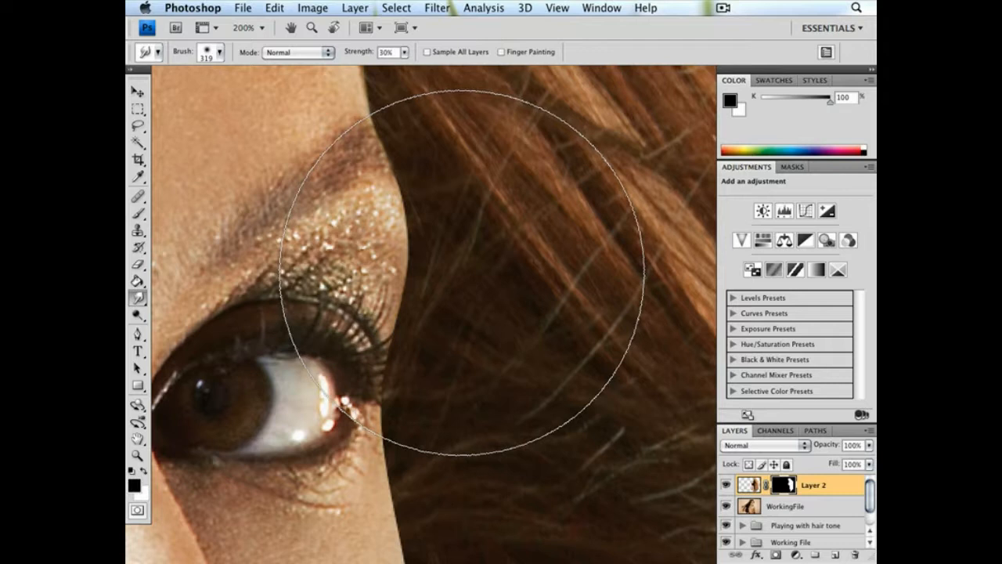
{"action": "left_click_drag", "start_coordinate": [461, 354], "coordinate": [458, 130]}
{"action": "left_click_drag", "start_coordinate": [454, 314], "coordinate": [472, 237]}
{"action": "left_click_drag", "start_coordinate": [462, 380], "coordinate": [468, 155]}
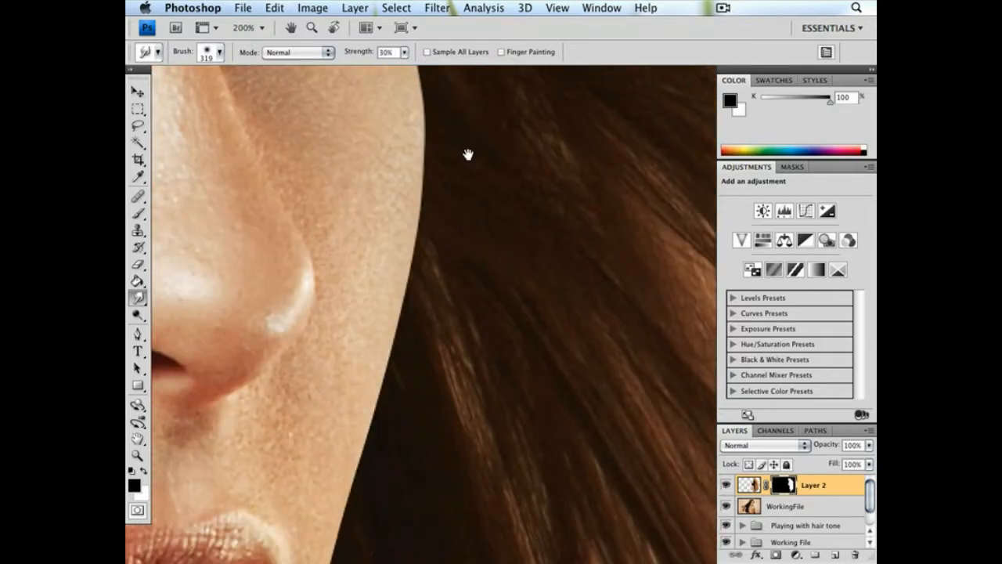
{"action": "left_click_drag", "start_coordinate": [467, 423], "coordinate": [468, 188]}
{"action": "left_click_drag", "start_coordinate": [403, 442], "coordinate": [450, 235]}
{"action": "left_click_drag", "start_coordinate": [396, 357], "coordinate": [505, 262]}
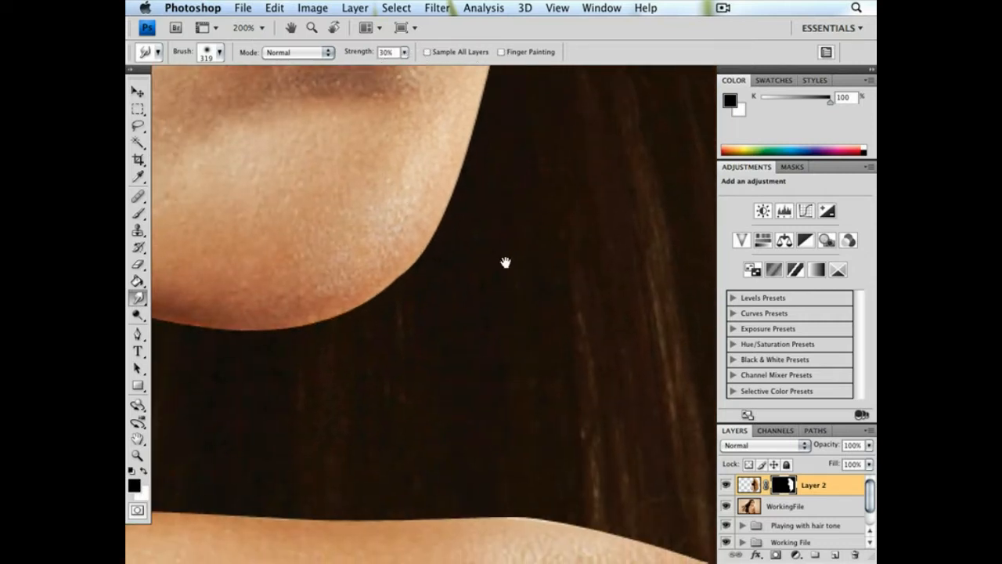
Smudge the mask edge under the chin and along the neck with a 176 px brush
{"action": "right_click", "coordinate": [447, 290]}
{"action": "left_click_drag", "start_coordinate": [581, 317], "coordinate": [557, 315]}
{"action": "left_click", "coordinate": [354, 354]}
{"action": "left_click_drag", "start_coordinate": [353, 376], "coordinate": [566, 361]}
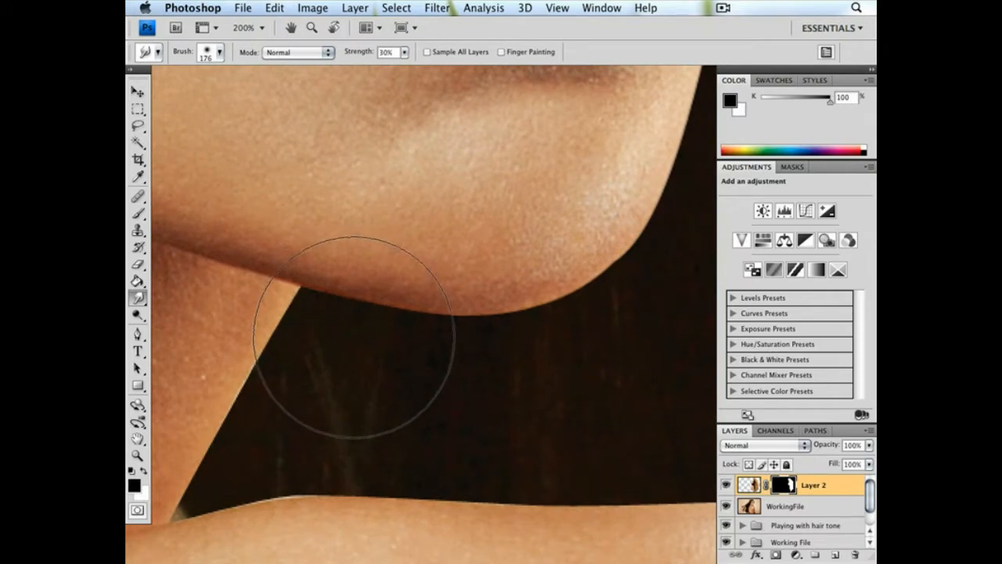
{"action": "left_click_drag", "start_coordinate": [349, 360], "coordinate": [417, 291]}
{"action": "left_click_drag", "start_coordinate": [351, 351], "coordinate": [440, 286]}
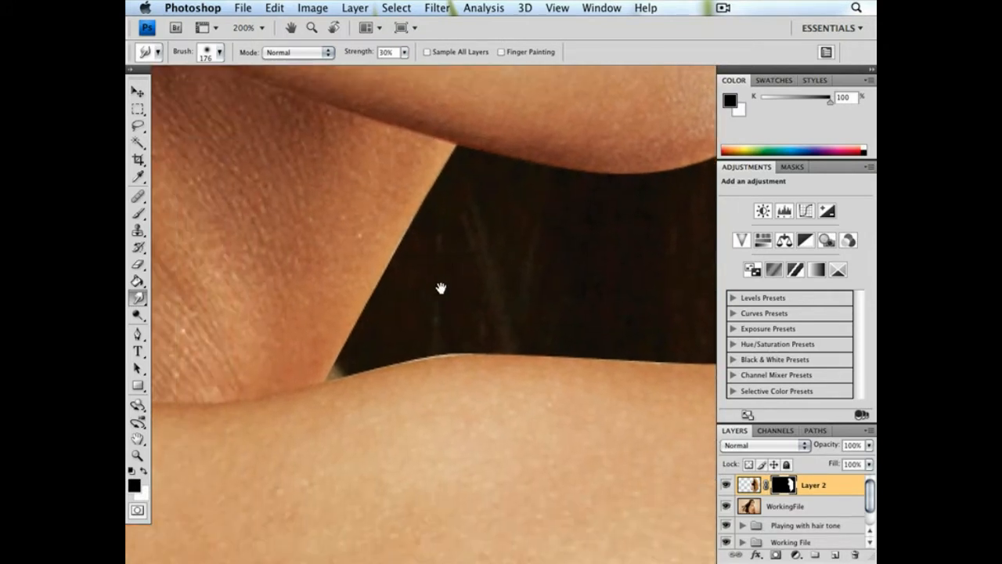
Smudge the mask edge near the corner between the neck and shoulder with a 73 px brush
{"action": "right_click", "coordinate": [479, 284]}
{"action": "left_click", "coordinate": [555, 313]}
{"action": "left_click", "coordinate": [416, 286]}
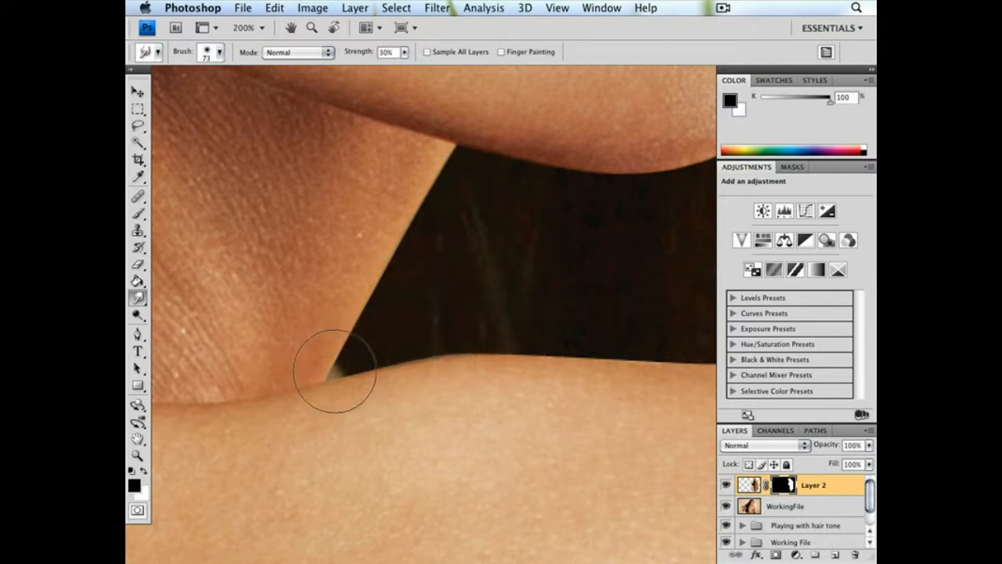
Soften the mask edge along the top of the shoulder by smudging it with a 349 px brush
{"action": "left_click_drag", "start_coordinate": [519, 284], "coordinate": [446, 294]}
{"action": "key", "text": "3"}
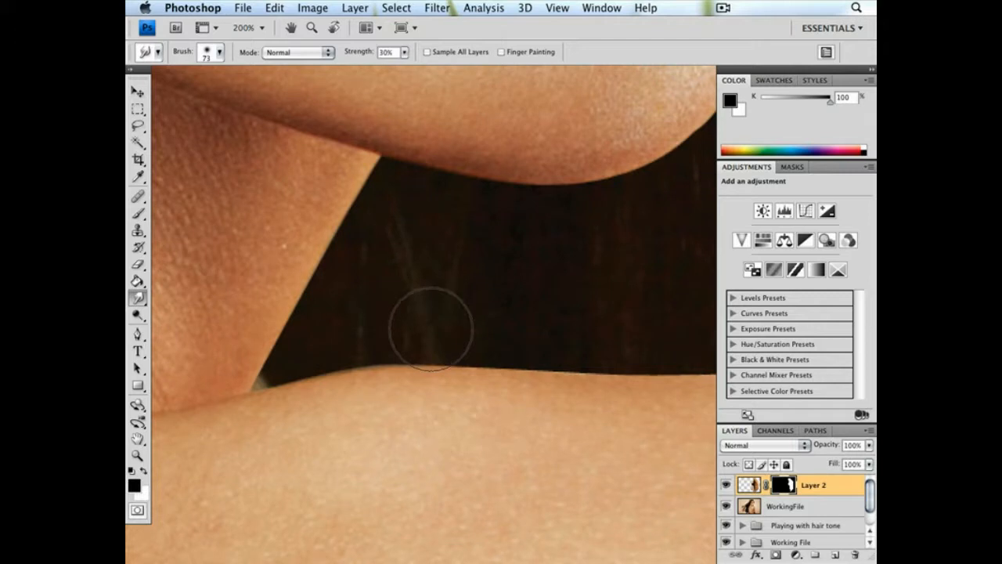
{"action": "left_click_drag", "start_coordinate": [644, 323], "coordinate": [388, 262]}
{"action": "right_click", "coordinate": [555, 272]}
{"action": "left_click", "coordinate": [685, 300]}
{"action": "left_click", "coordinate": [511, 234]}
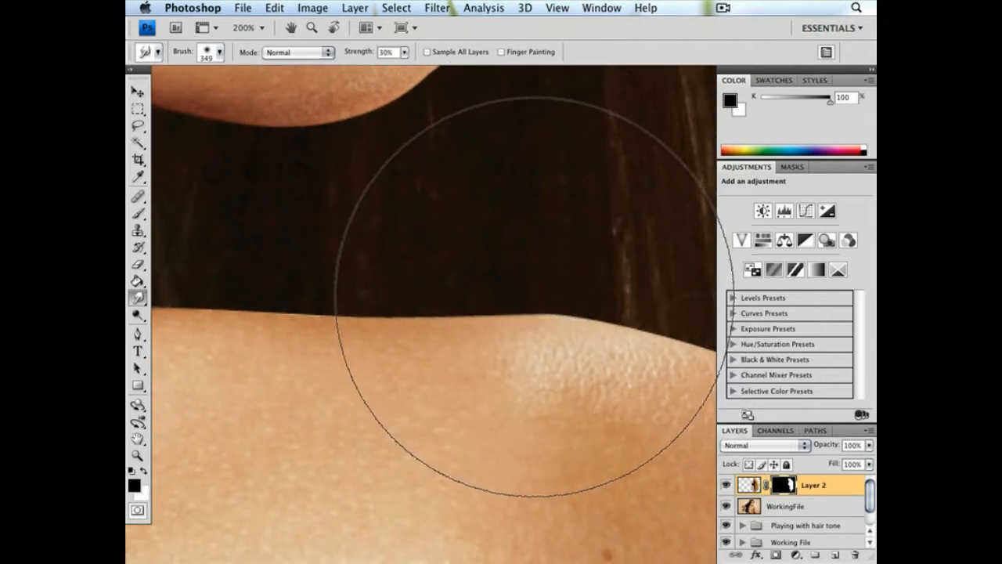
Smudge the mask edge where the shoulder curves toward the arm with a 149 px brush
{"action": "key", "text": "ctrl+minus"}
{"action": "key", "text": "ctrl+minus"}
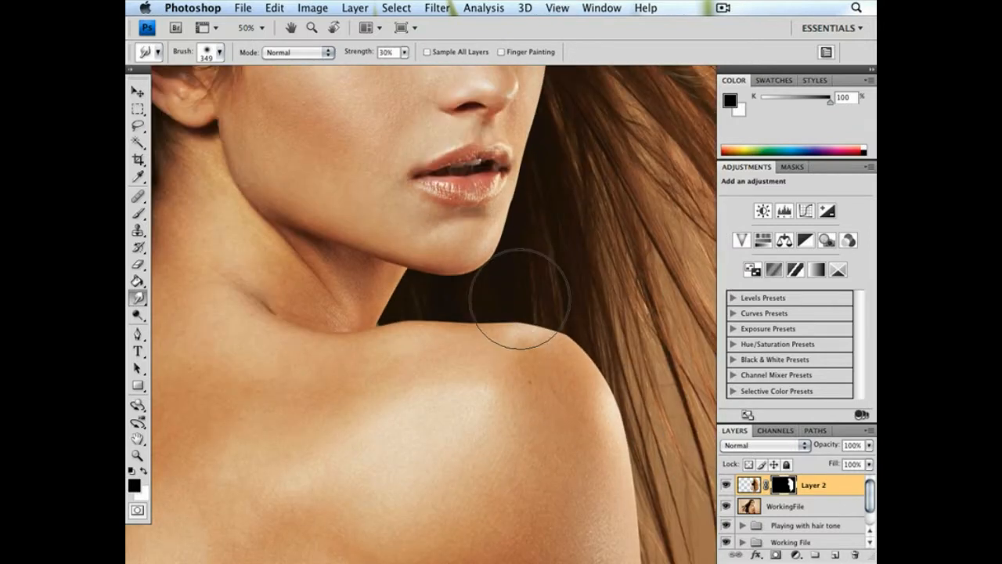
{"action": "left_click_drag", "start_coordinate": [581, 336], "coordinate": [537, 307]}
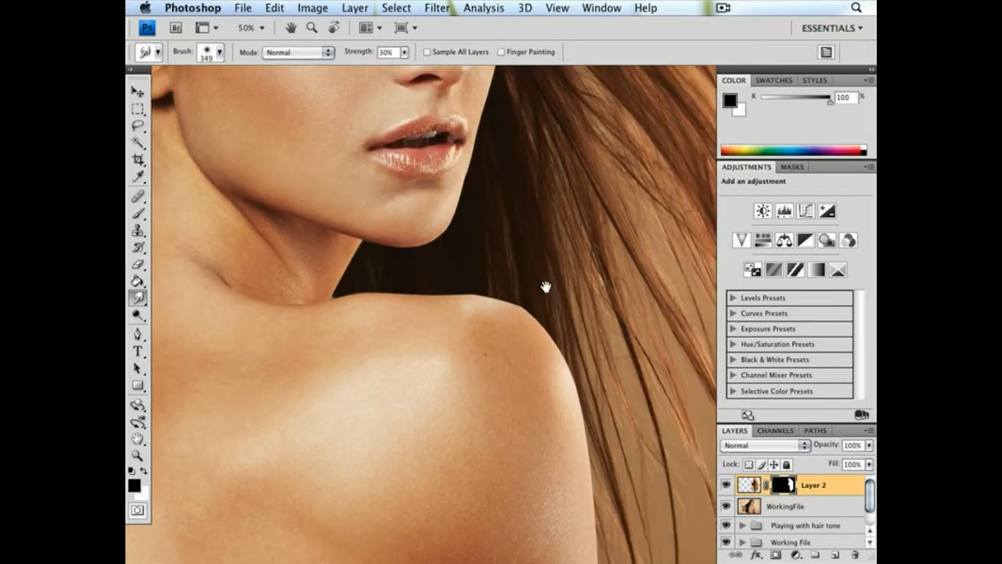
{"action": "right_click", "coordinate": [546, 286]}
{"action": "left_click", "coordinate": [653, 313]}
{"action": "left_click", "coordinate": [533, 292]}
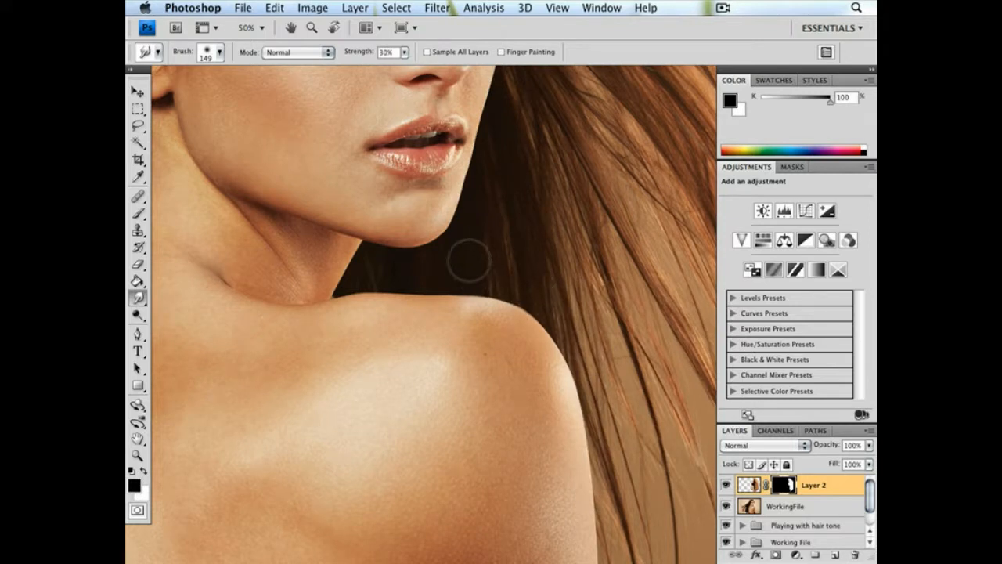
Smudge the mask in the tight corner where the neck meets the shoulder with a 24 px brush
{"action": "right_click", "coordinate": [431, 276]}
{"action": "left_click_drag", "start_coordinate": [497, 303], "coordinate": [467, 308]}
{"action": "left_click", "coordinate": [340, 294]}
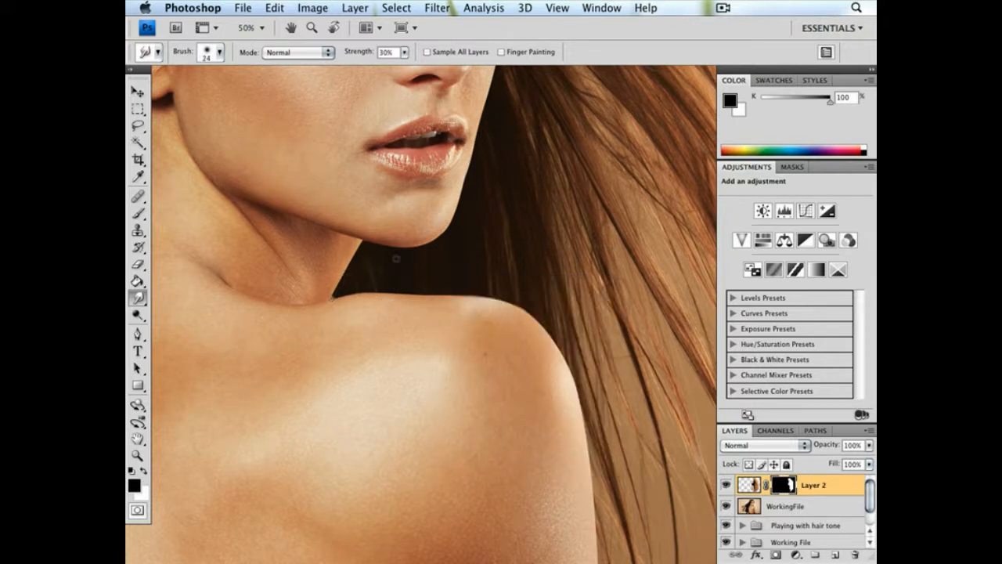
Smudge the mask edge in the dark gap beneath the chin with a 129 px brush
{"action": "right_click", "coordinate": [384, 256]}
{"action": "left_click", "coordinate": [482, 286]}
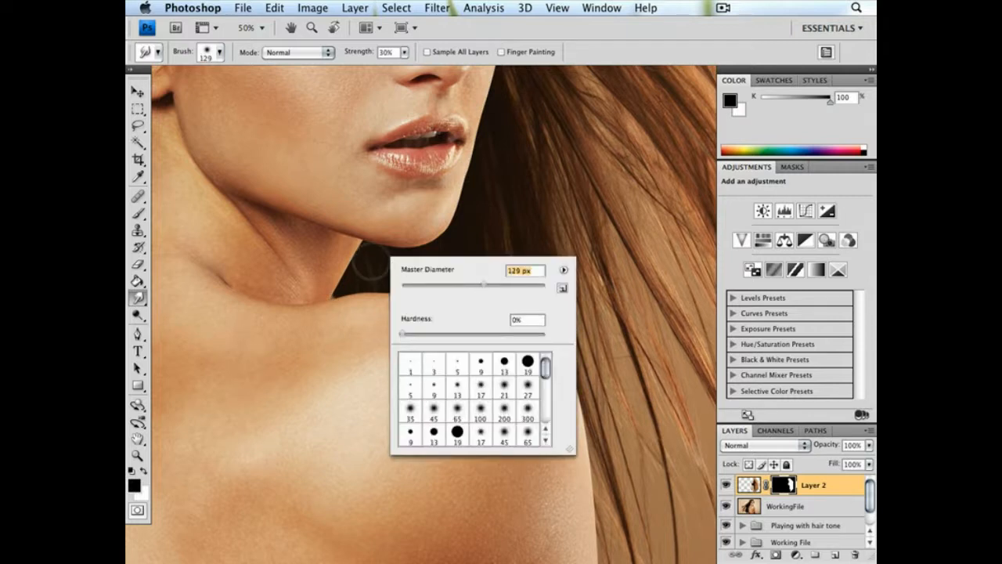
{"action": "left_click", "coordinate": [369, 261]}
{"action": "scroll", "coordinate": [425, 253], "scroll_direction": "right", "scroll_amount": 3}
{"action": "scroll", "coordinate": [426, 252], "scroll_direction": "up", "scroll_amount": 1}
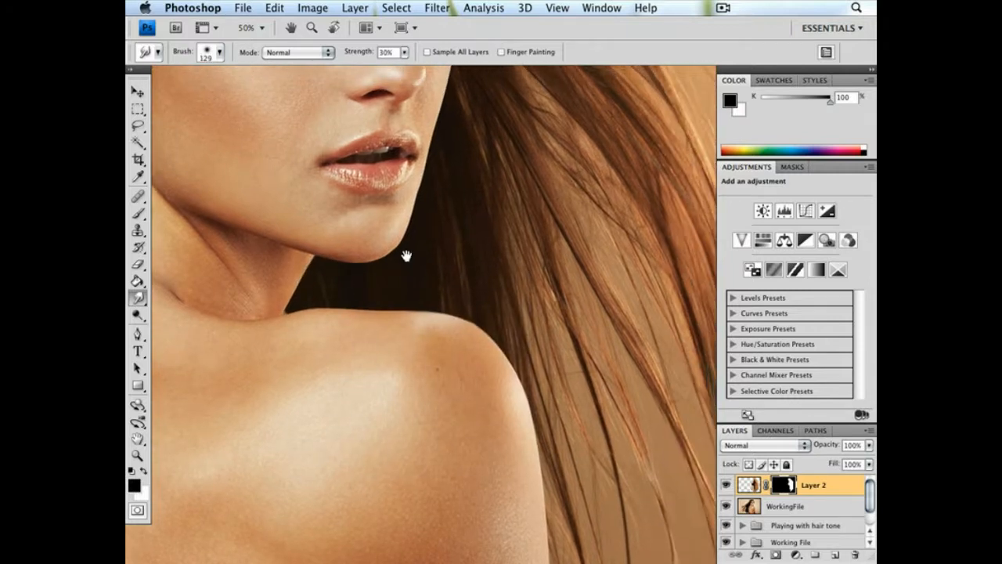
Smudge the mask edge where the chin meets the hair, resizing the brush to 123 px
{"action": "right_click", "coordinate": [407, 258]}
{"action": "left_click", "coordinate": [494, 287]}
{"action": "left_click", "coordinate": [401, 253]}
{"action": "right_click", "coordinate": [409, 258]}
{"action": "left_click_drag", "start_coordinate": [515, 286], "coordinate": [530, 285]}
{"action": "key", "text": "Return"}
Enlarge the Smudge brush to 226 px for the hair edge beside the eye and forehead
{"action": "left_click_drag", "start_coordinate": [437, 174], "coordinate": [420, 269]}
{"action": "left_click_drag", "start_coordinate": [486, 286], "coordinate": [481, 394]}
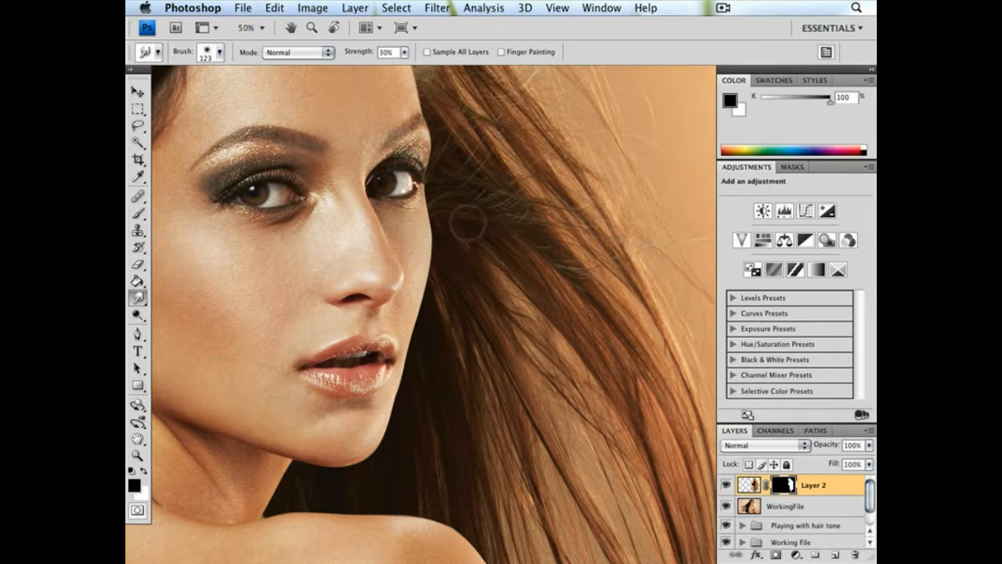
{"action": "left_click_drag", "start_coordinate": [458, 167], "coordinate": [454, 271]}
{"action": "right_click", "coordinate": [485, 268]}
{"action": "mouse_move", "coordinate": [582, 291]}
{"action": "left_mouse_down"}
{"action": "mouse_move", "coordinate": [618, 291]}
{"action": "mouse_move", "coordinate": [607, 291]}
{"action": "left_mouse_up"}
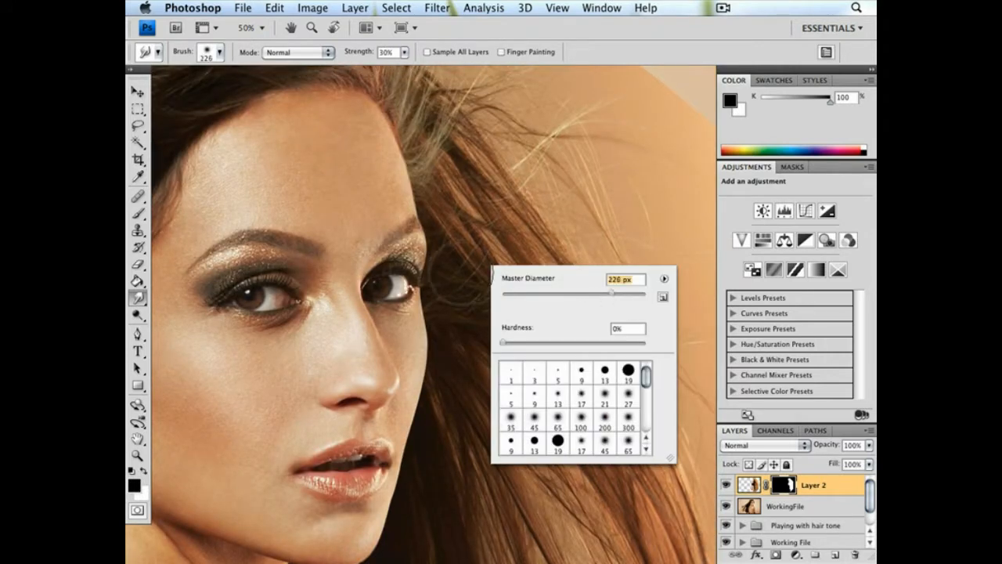
{"action": "key", "text": "Return"}
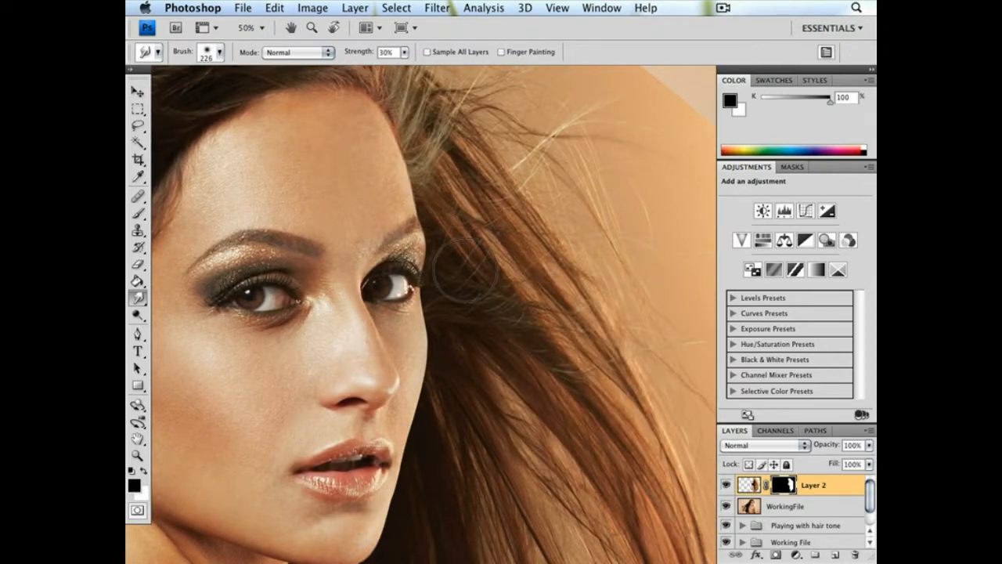
Lower the opacity of Layer 2 to 14% to reveal the original eyelashes at the outer eye corner
{"action": "key", "text": "super+plus"}
{"action": "key", "text": "super+plus"}
{"action": "key", "text": "super+plus"}
{"action": "key", "text": "super+plus"}
{"action": "left_click_drag", "start_coordinate": [298, 270], "coordinate": [353, 400]}
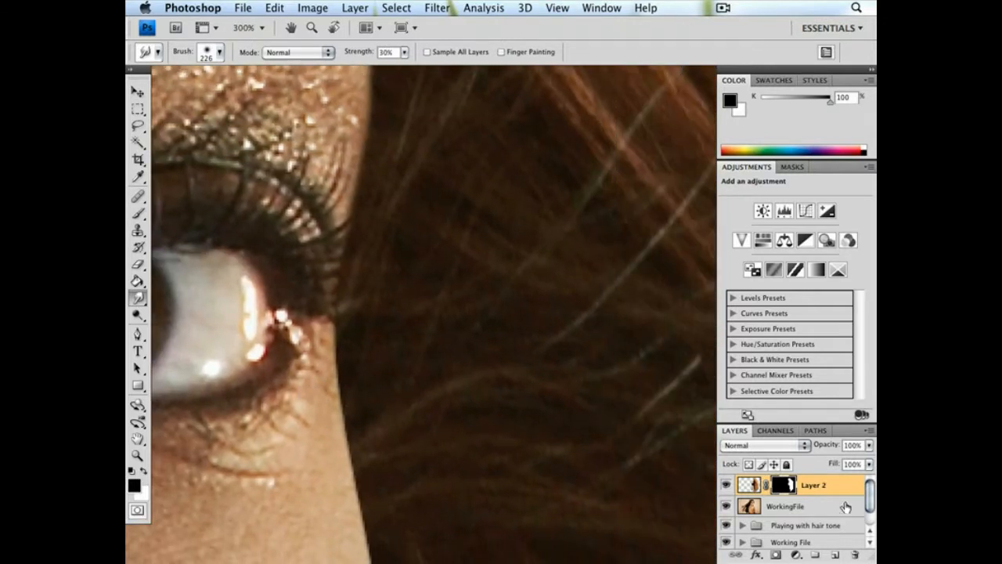
{"action": "left_click", "coordinate": [868, 444]}
{"action": "left_click_drag", "start_coordinate": [800, 460], "coordinate": [812, 461]}
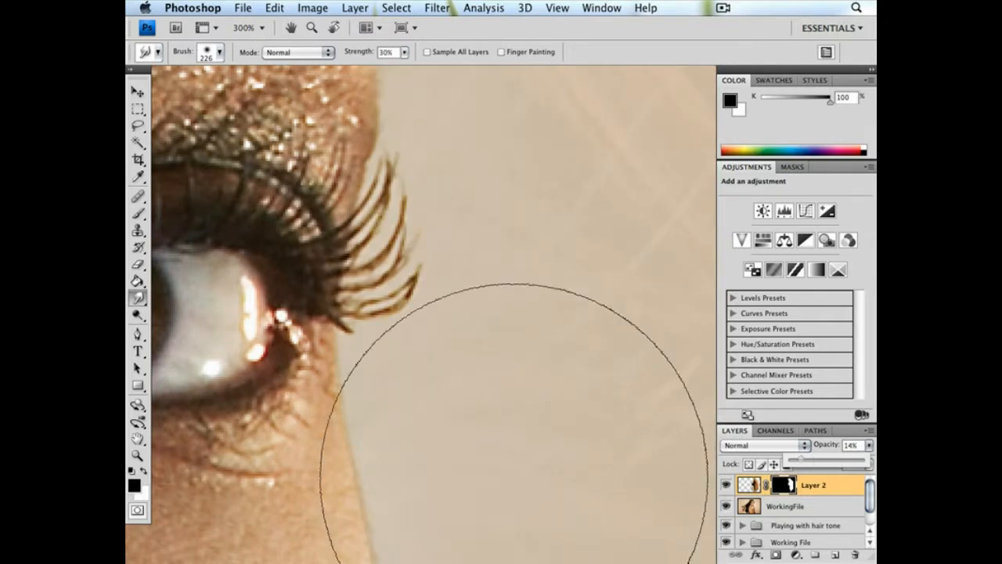
Set the Smudge tool to a 2 px brush at 64% strength for the fine outer eyelashes
{"action": "key", "text": "b"}
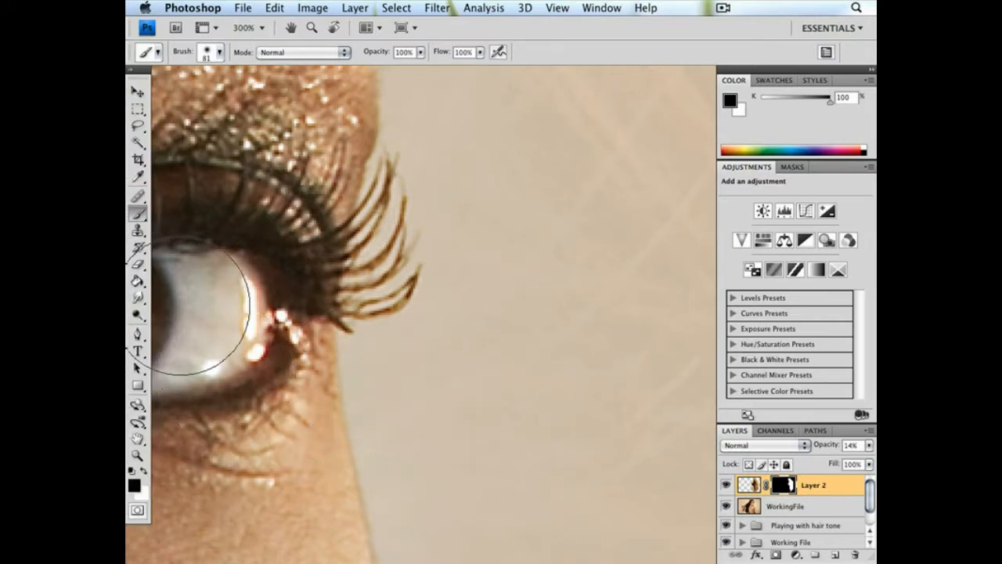
{"action": "left_click", "coordinate": [138, 297]}
{"action": "right_click", "coordinate": [392, 329]}
{"action": "left_click_drag", "start_coordinate": [418, 327], "coordinate": [409, 326]}
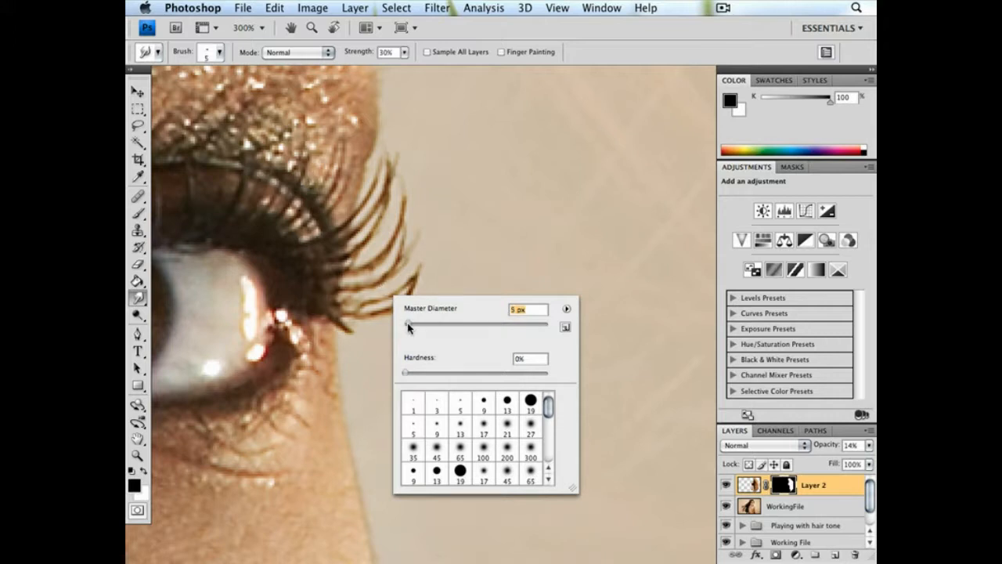
{"action": "left_click", "coordinate": [404, 53]}
{"action": "left_click_drag", "start_coordinate": [408, 66], "coordinate": [432, 68]}
{"action": "right_click", "coordinate": [412, 221]}
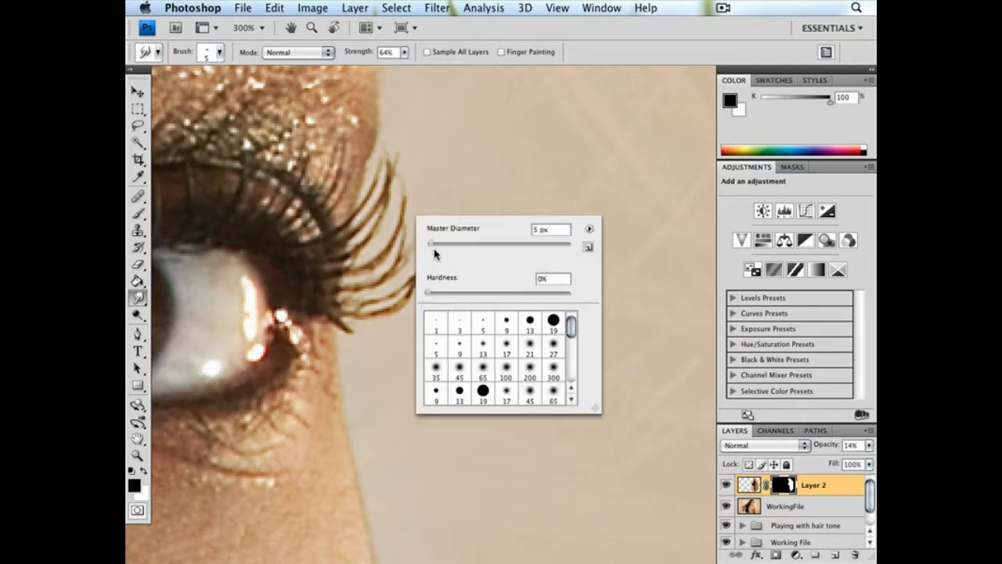
{"action": "left_click_drag", "start_coordinate": [431, 244], "coordinate": [430, 245]}
{"action": "key", "text": "Return"}
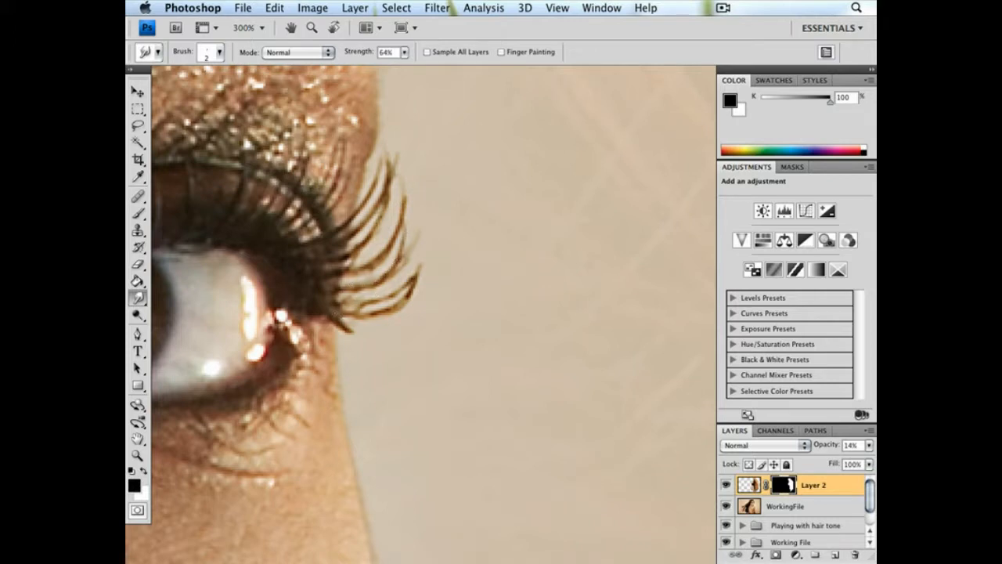
Restore the opacity of Layer 2 to 100%
{"action": "left_click", "coordinate": [869, 446]}
{"action": "left_click", "coordinate": [864, 460]}
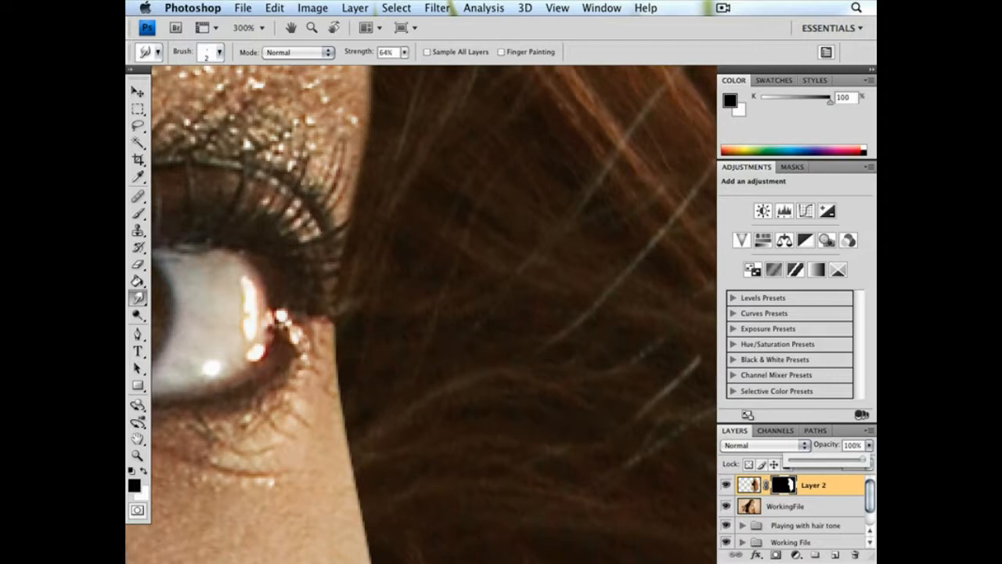
{"action": "left_click", "coordinate": [418, 255]}
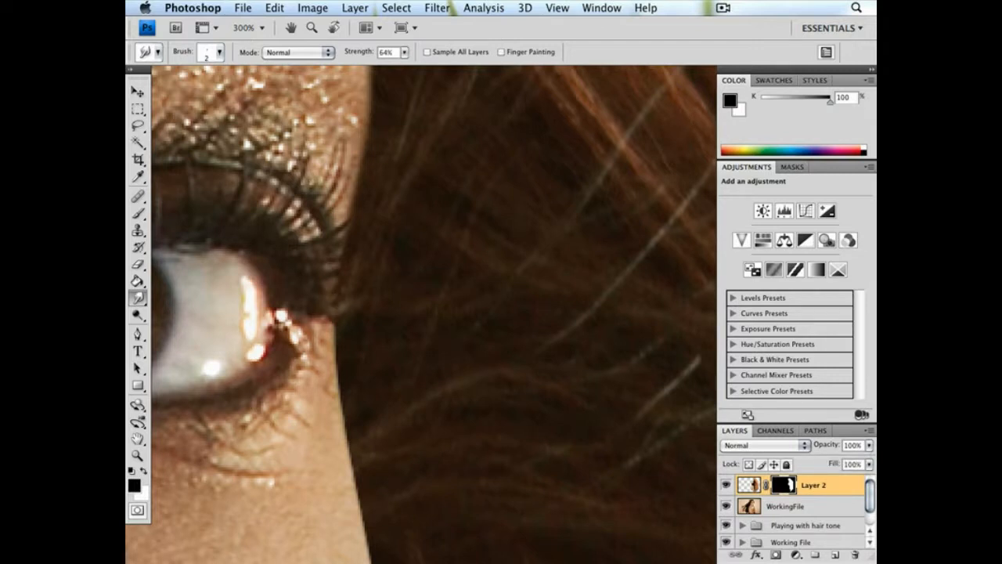
{"action": "left_click_drag", "start_coordinate": [438, 320], "coordinate": [402, 369]}
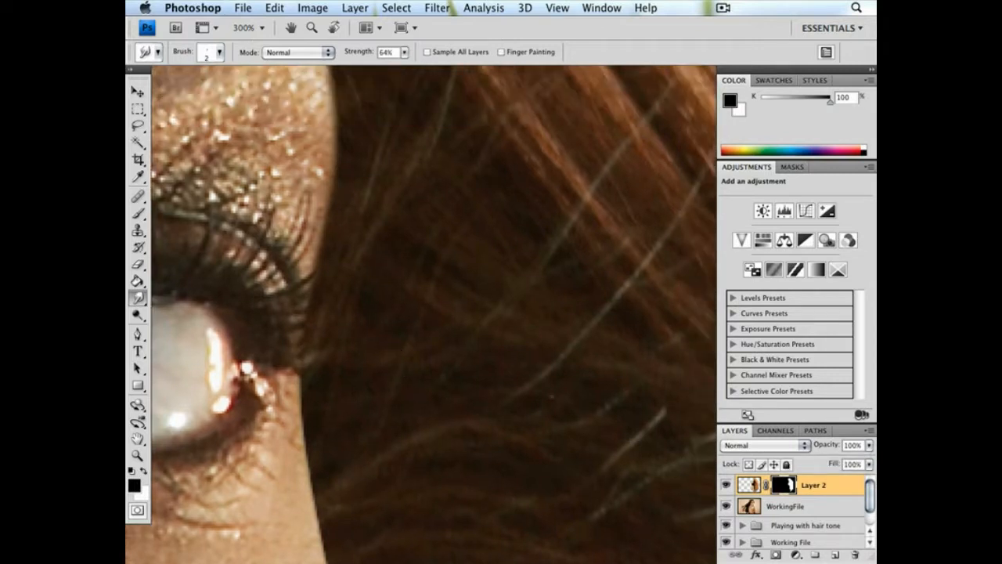
Add a new layer above Layer 2 and set the Smudge tool to sample all layers at 98% strength
{"action": "left_click", "coordinate": [834, 556]}
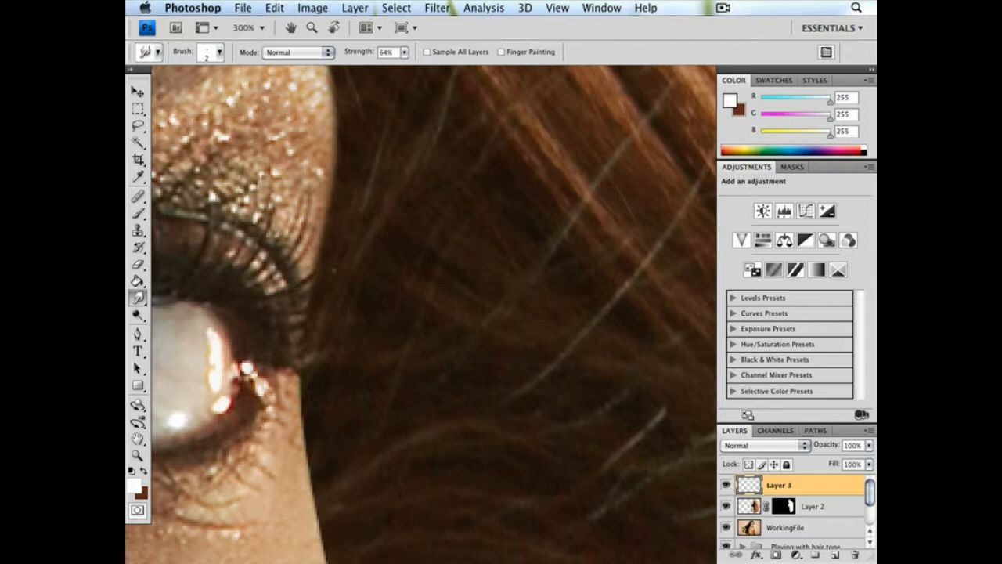
{"action": "left_click", "coordinate": [427, 51]}
{"action": "left_click_drag", "start_coordinate": [404, 51], "coordinate": [429, 71]}
{"action": "left_click", "coordinate": [327, 266]}
{"action": "key", "text": "super+z"}
{"action": "left_click_drag", "start_coordinate": [405, 52], "coordinate": [410, 67]}
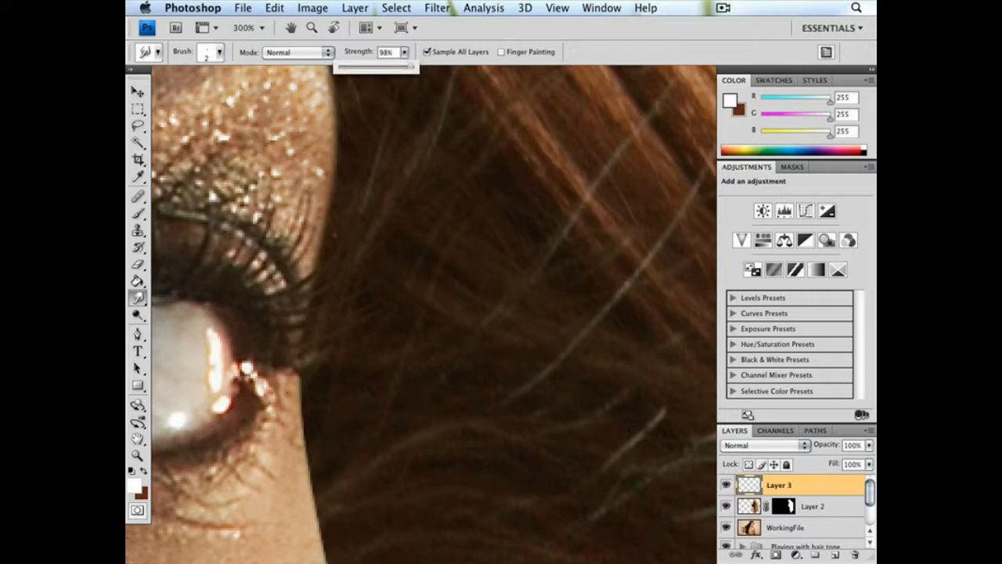
Smudge the outer eyelashes outward over the hair on Layer 3 with the 2 px brush
{"action": "left_click_drag", "start_coordinate": [293, 365], "coordinate": [387, 316]}
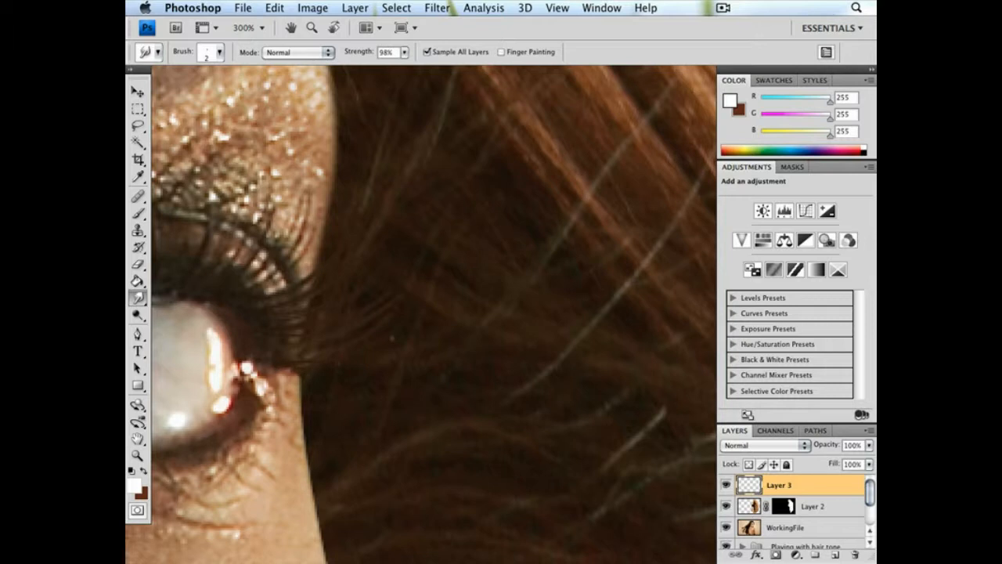
{"action": "key", "text": "super+minus"}
{"action": "key", "text": "super+minus"}
{"action": "key", "text": "super+minus"}
{"action": "key", "text": "super+minus"}
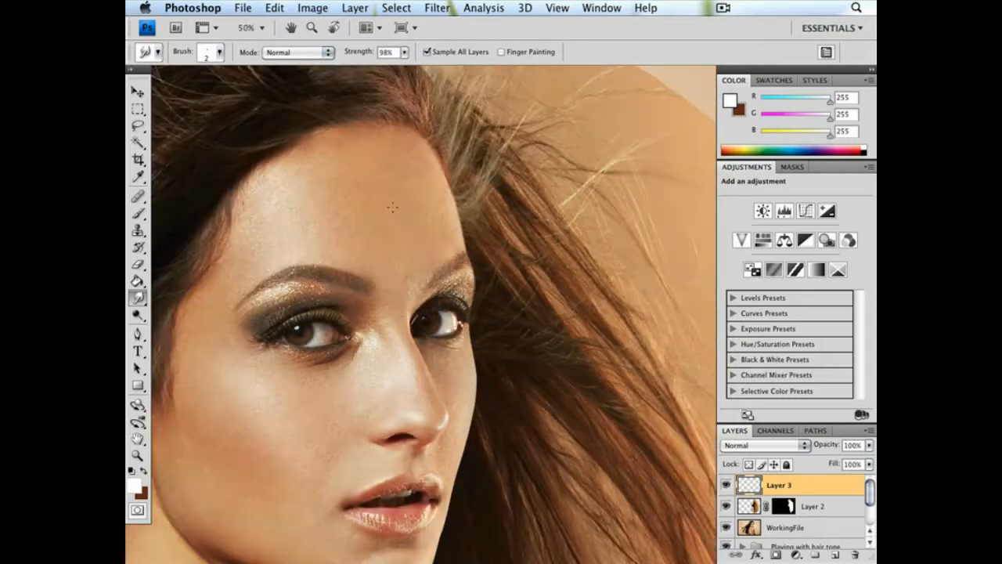
Unlink the mask of Layer 2 and free-transform its hair to about 111.9% width, 103.5% height, 3.8° rotation and 7.4° horizontal skew
{"action": "left_click_drag", "start_coordinate": [475, 216], "coordinate": [392, 297]}
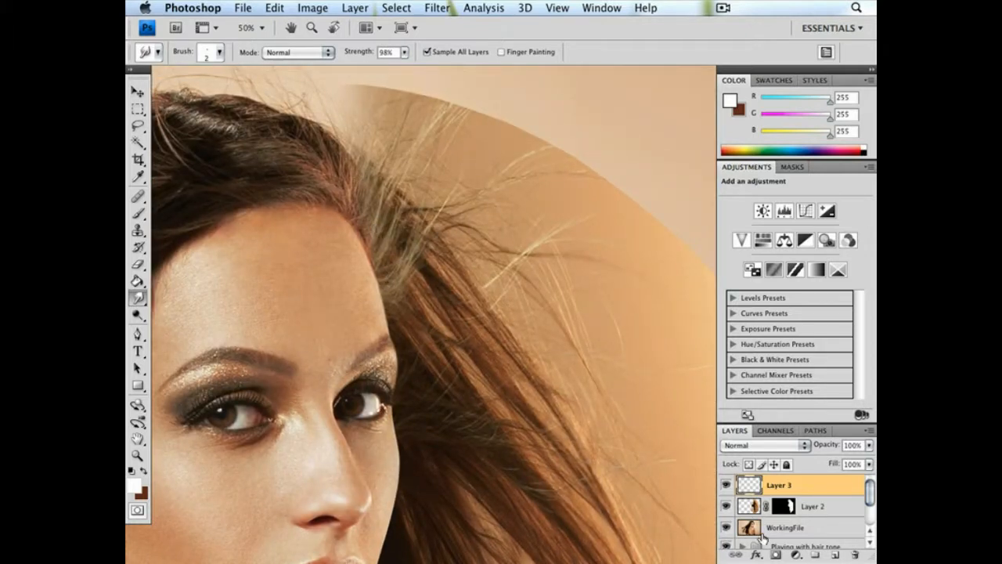
{"action": "key", "text": "super+minus"}
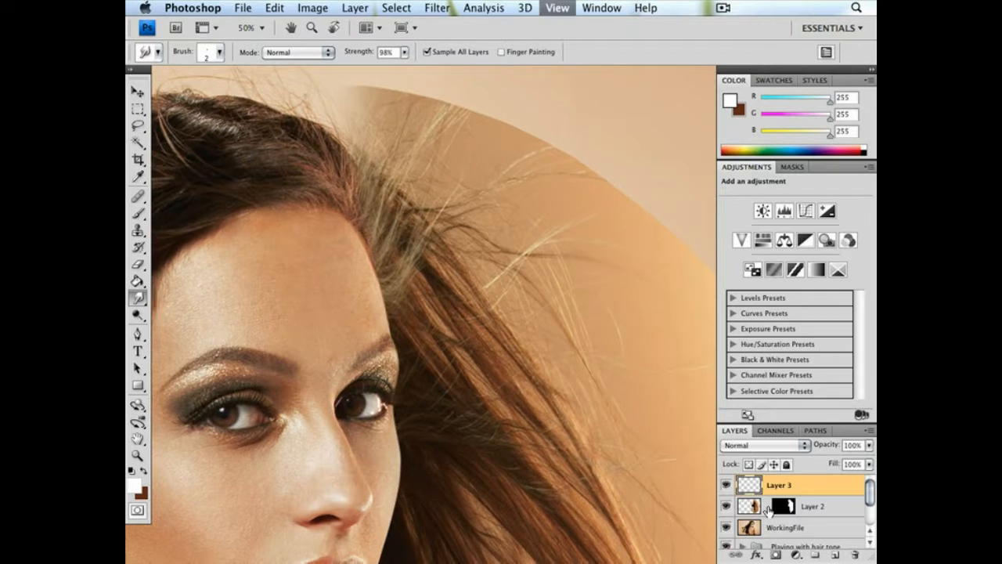
{"action": "key", "text": "super+minus"}
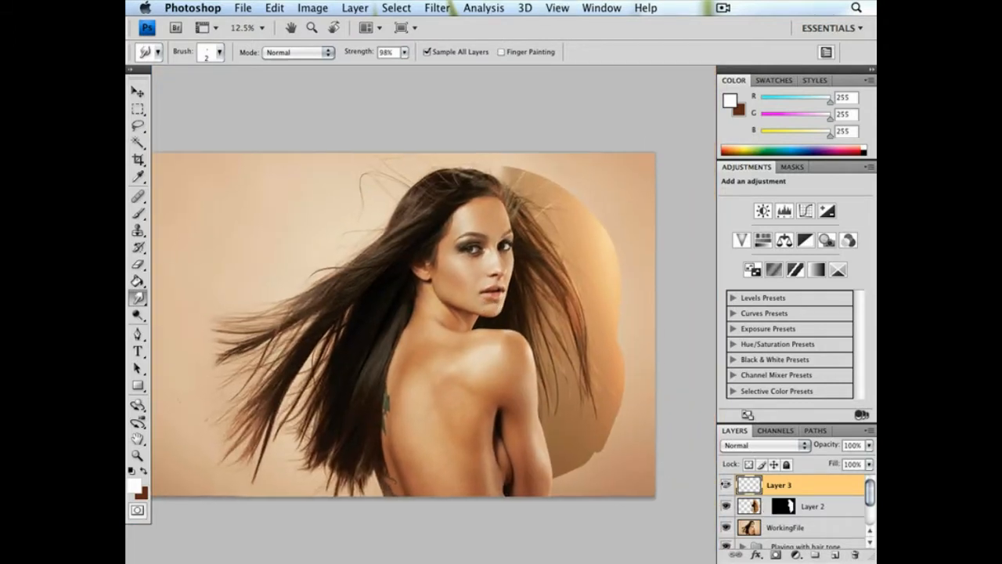
{"action": "left_click", "coordinate": [753, 507]}
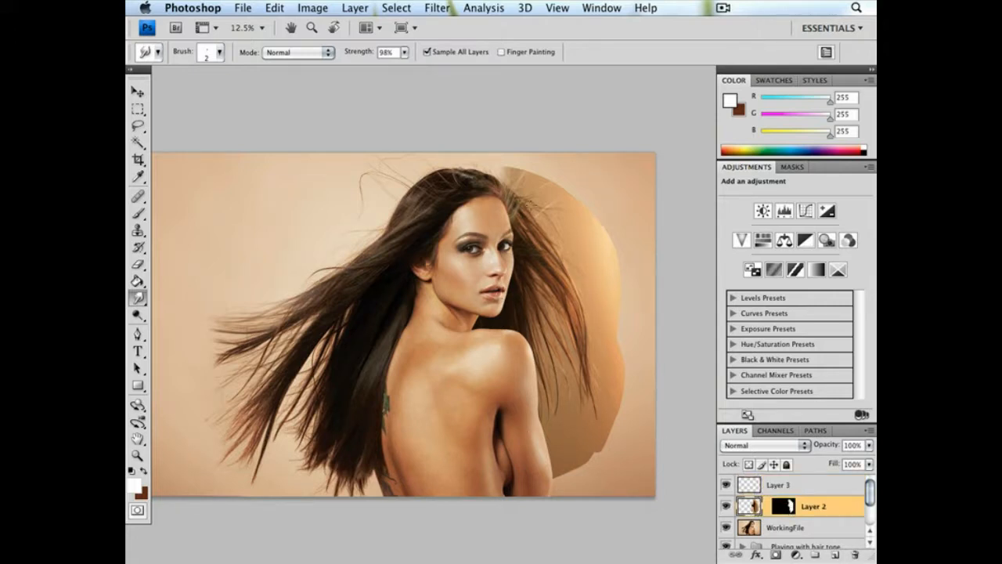
{"action": "left_click", "coordinate": [274, 8]}
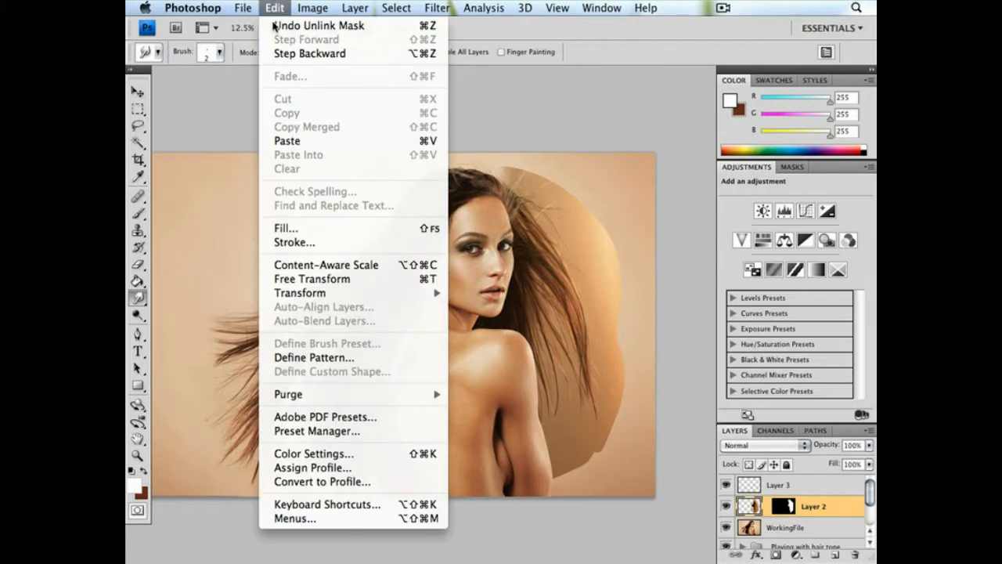
{"action": "left_click", "coordinate": [314, 280]}
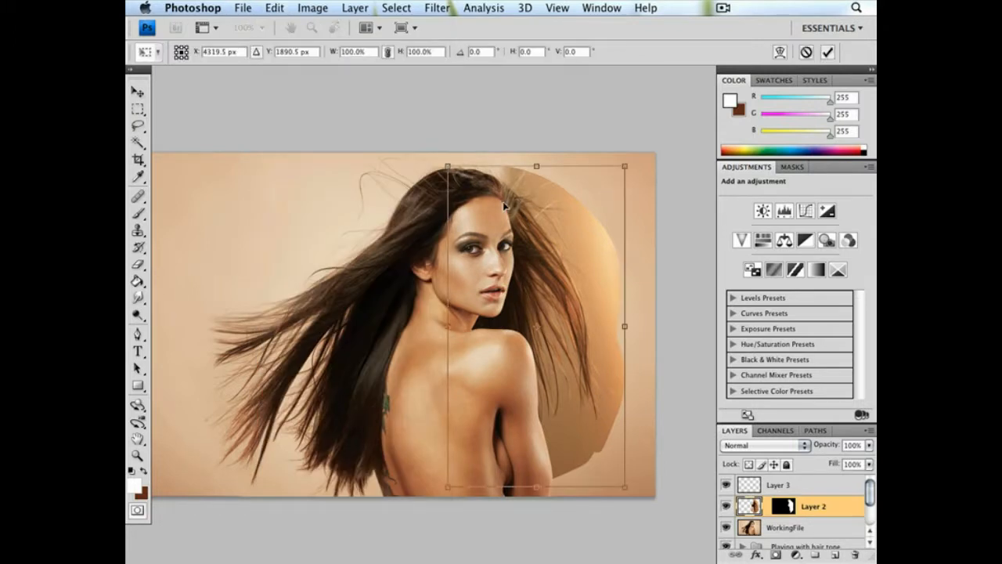
{"action": "key", "text": "super+equal"}
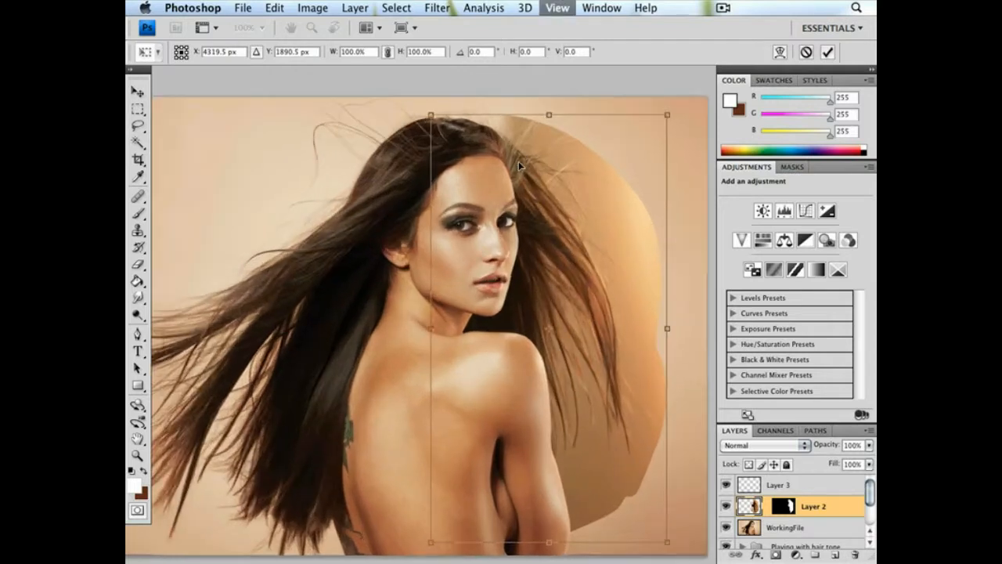
{"action": "key", "text": "super+equal"}
{"action": "left_click_drag", "start_coordinate": [538, 162], "coordinate": [475, 243]}
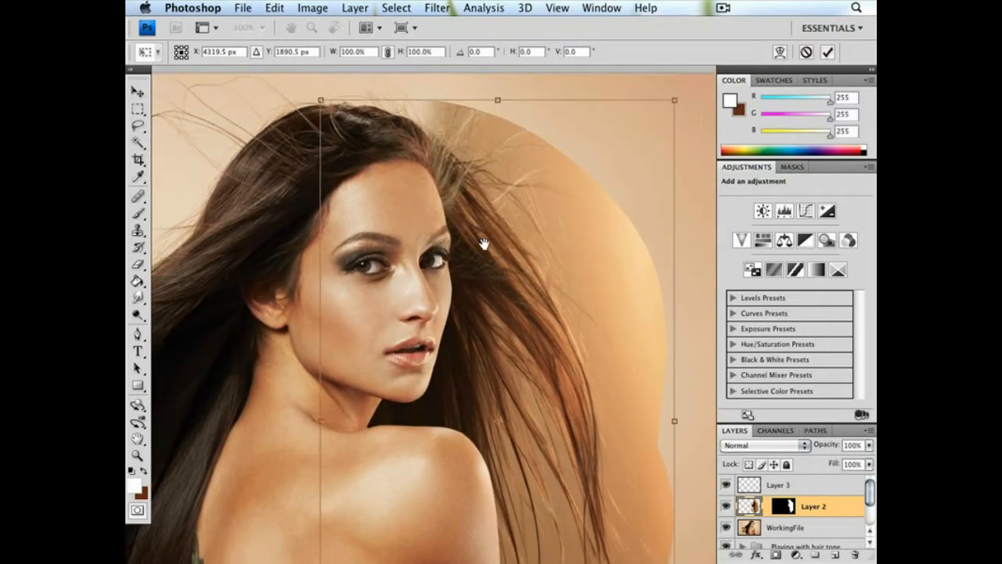
{"action": "left_click_drag", "start_coordinate": [307, 114], "coordinate": [276, 102]}
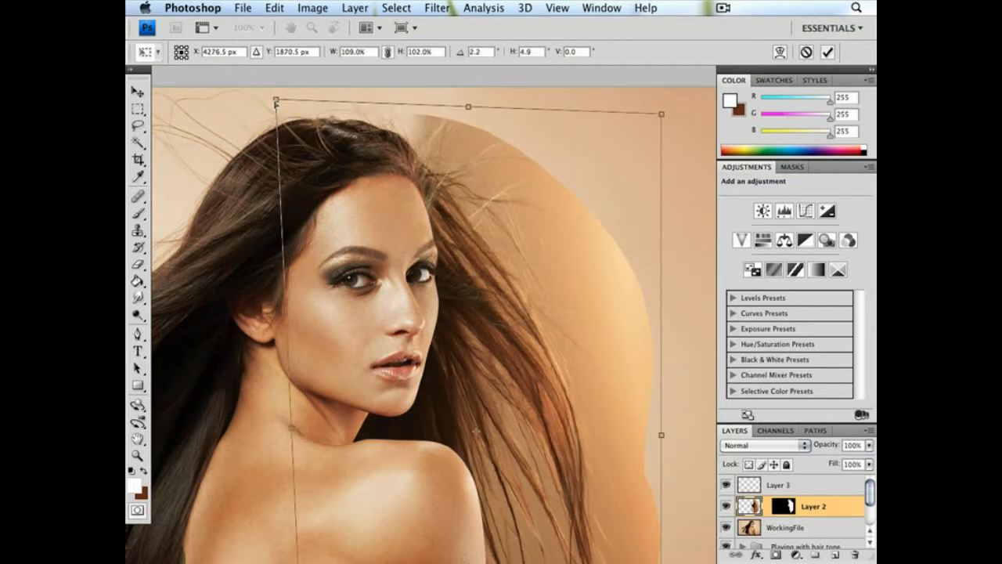
{"action": "left_click_drag", "start_coordinate": [276, 101], "coordinate": [267, 95]}
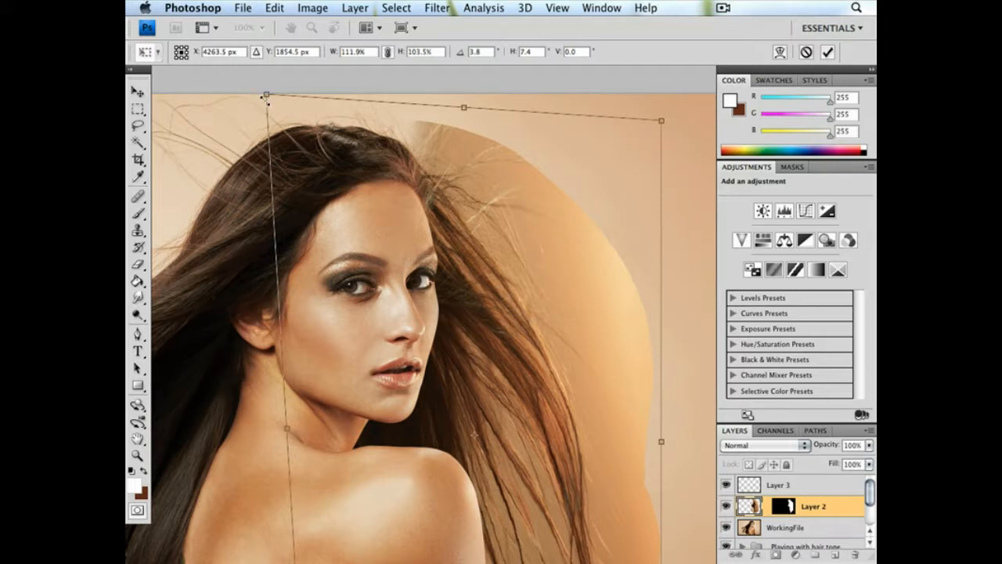
{"action": "key", "text": "Return"}
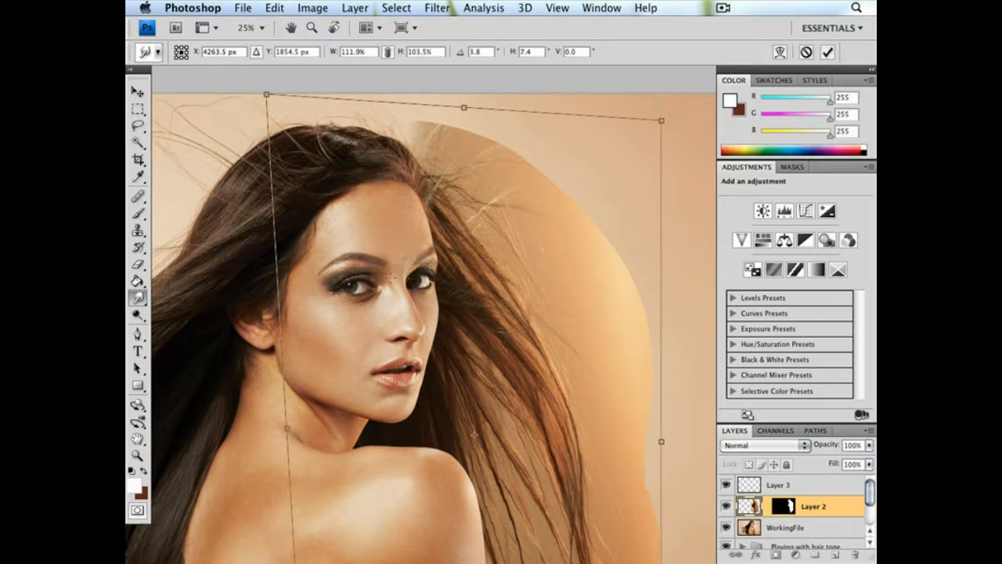
Examine the transformed hair against the whole portrait and close up around the face
{"action": "key", "text": "super+minus"}
{"action": "key", "text": "super+minus"}
{"action": "key", "text": "super+minus"}
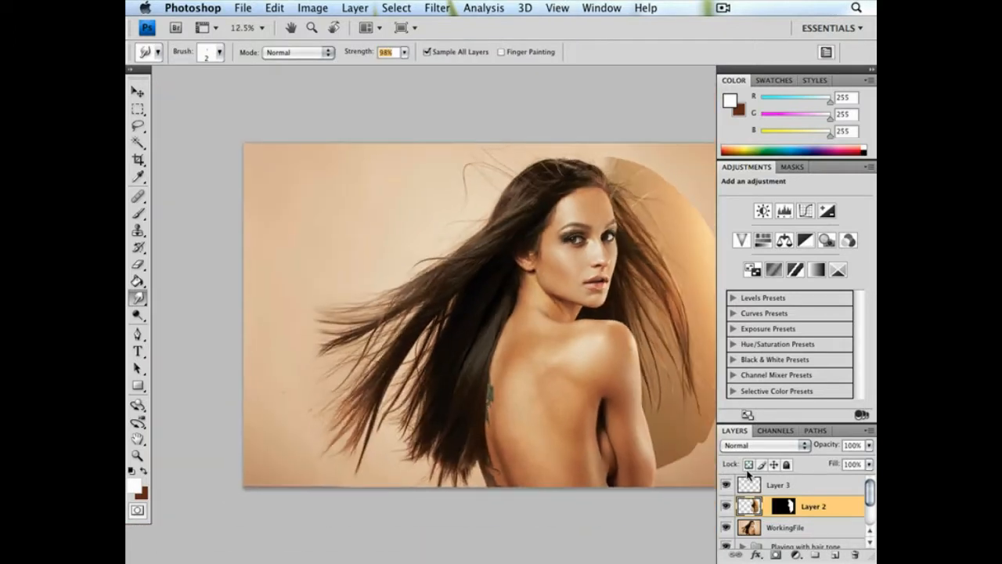
{"action": "left_click_drag", "start_coordinate": [599, 300], "coordinate": [459, 297]}
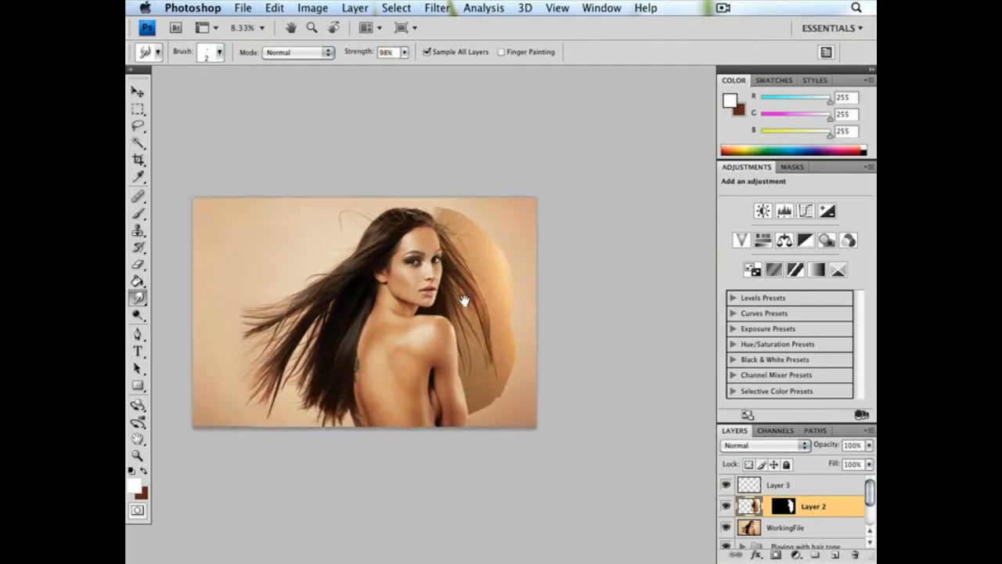
{"action": "key", "text": "super+plus"}
{"action": "key", "text": "super+plus"}
{"action": "key", "text": "super+plus"}
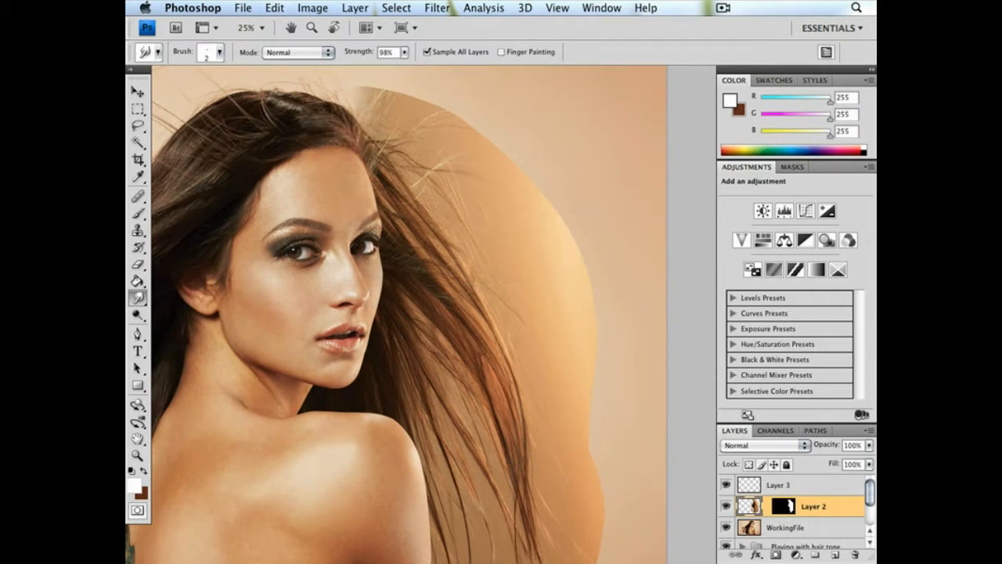
{"action": "left_click_drag", "start_coordinate": [246, 159], "coordinate": [323, 167]}
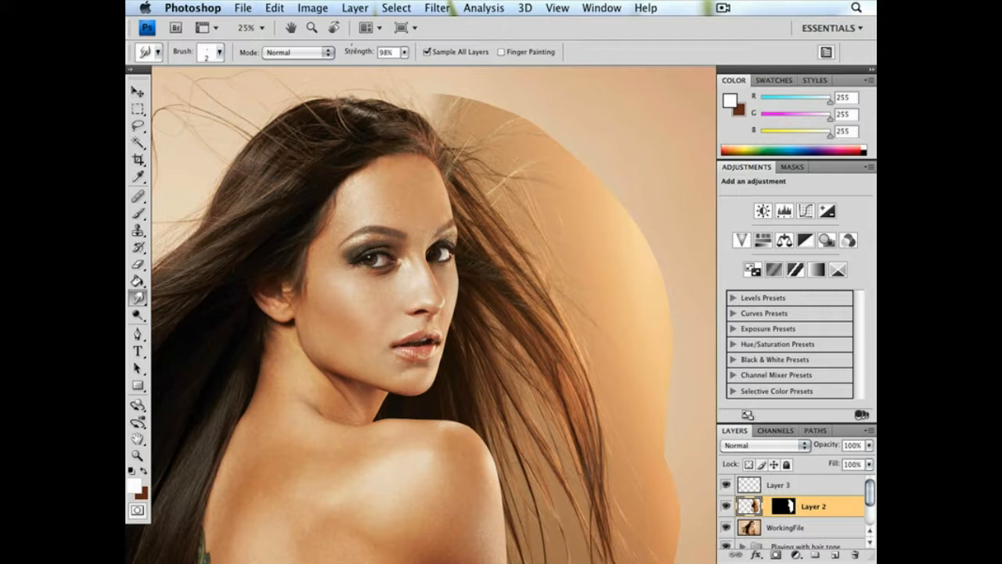
Darken the hair on Layer 2 with Curves, mapping input 76 to output 60 and input 184 to output 179
{"action": "left_click", "coordinate": [312, 8]}
{"action": "mouse_move", "coordinate": [325, 49]}
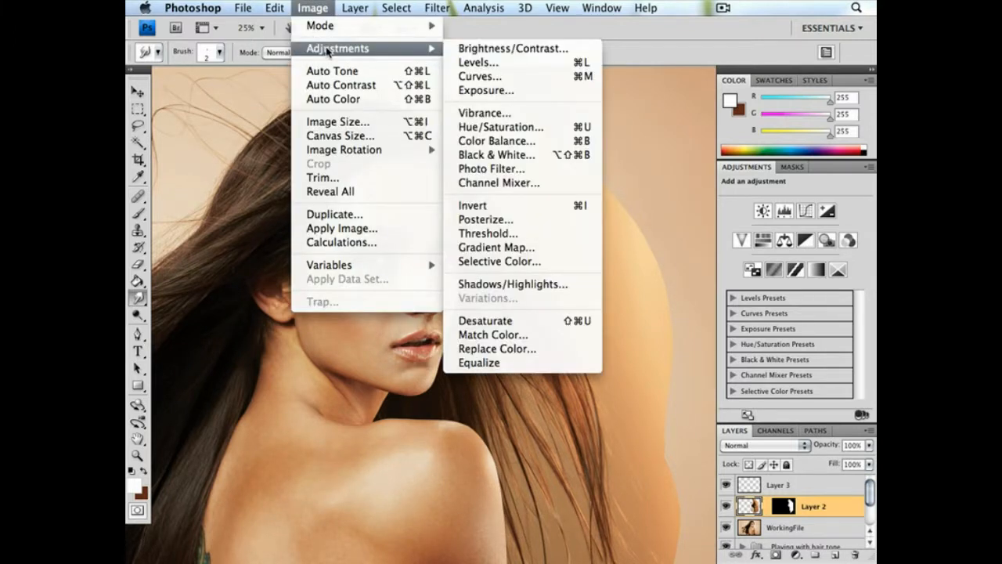
{"action": "left_click", "coordinate": [484, 75]}
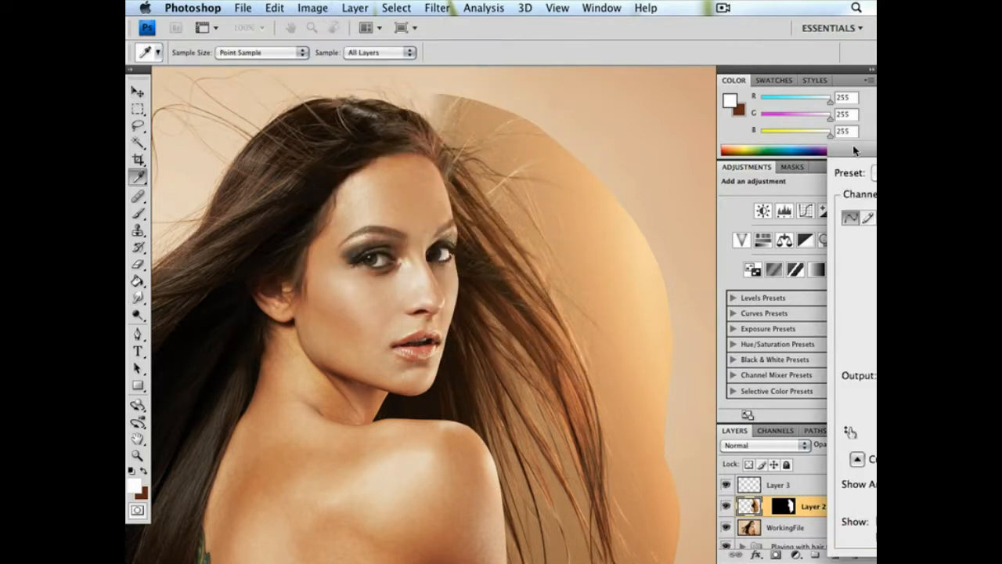
{"action": "left_click_drag", "start_coordinate": [688, 259], "coordinate": [689, 260]}
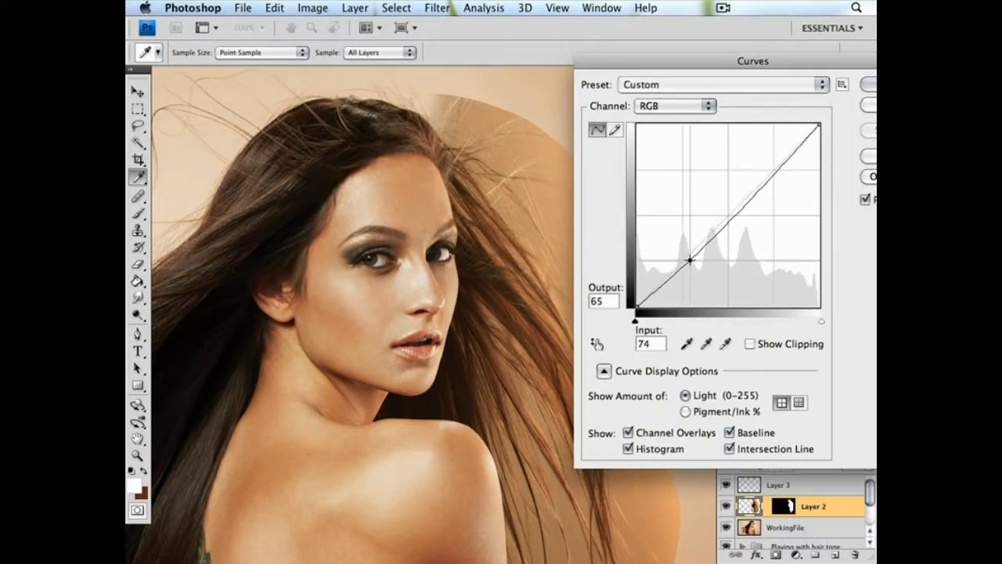
{"action": "left_click_drag", "start_coordinate": [769, 182], "coordinate": [768, 179]}
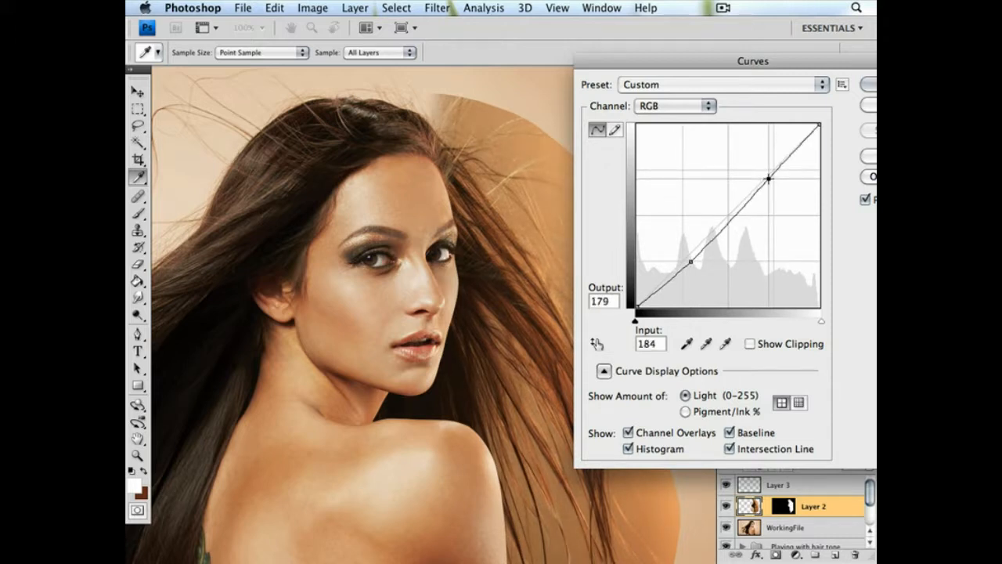
{"action": "left_click", "coordinate": [689, 262]}
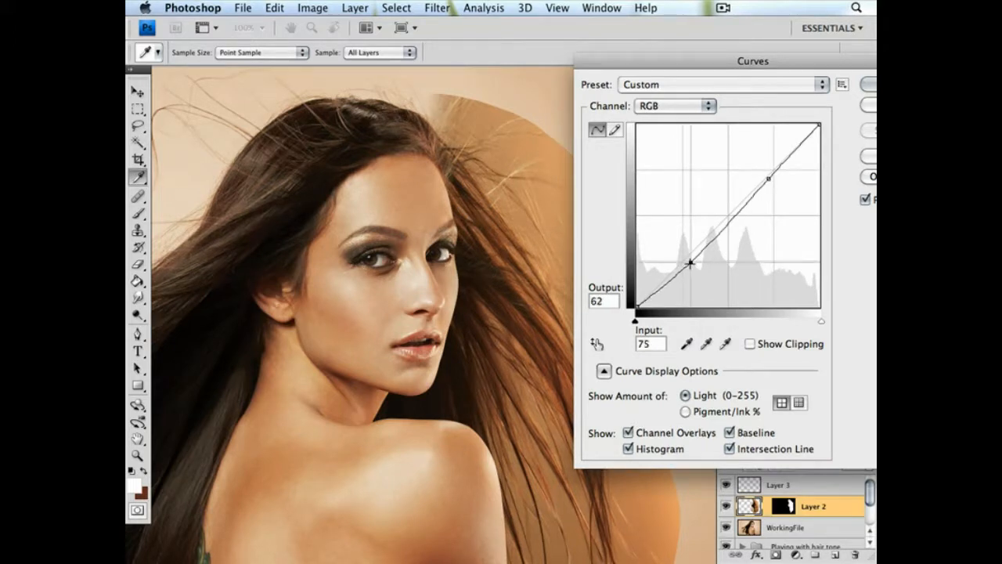
{"action": "left_click_drag", "start_coordinate": [689, 262], "coordinate": [691, 265]}
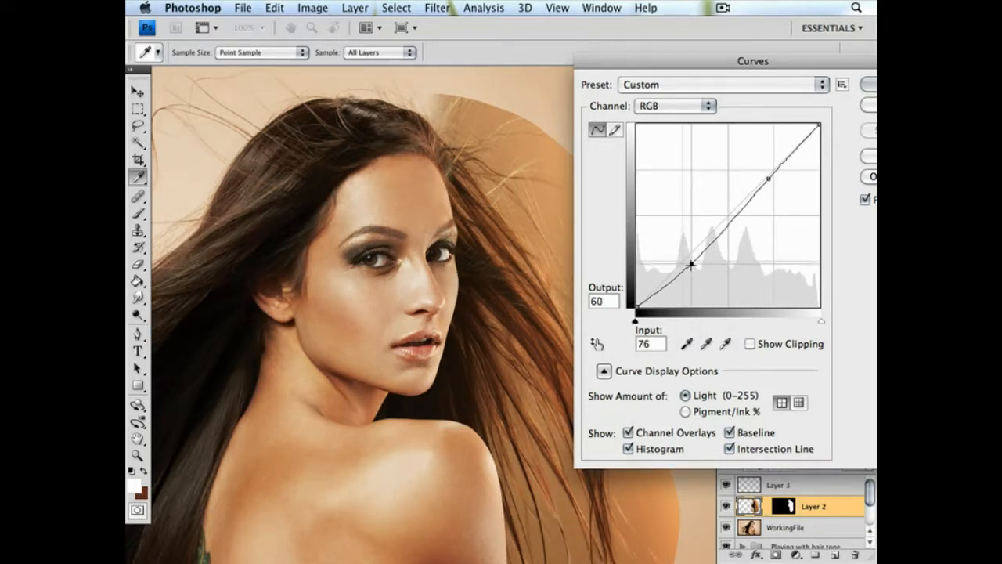
{"action": "left_click", "coordinate": [867, 84]}
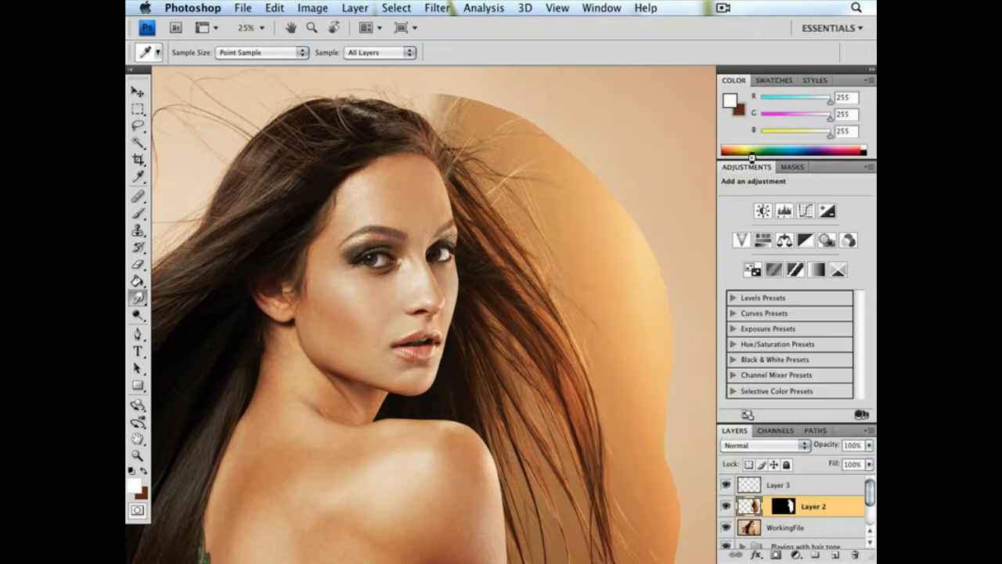
Reduce the saturation of Layer 2 to -14 with Hue/Saturation
{"action": "left_click", "coordinate": [276, 7]}
{"action": "mouse_move", "coordinate": [302, 8]}
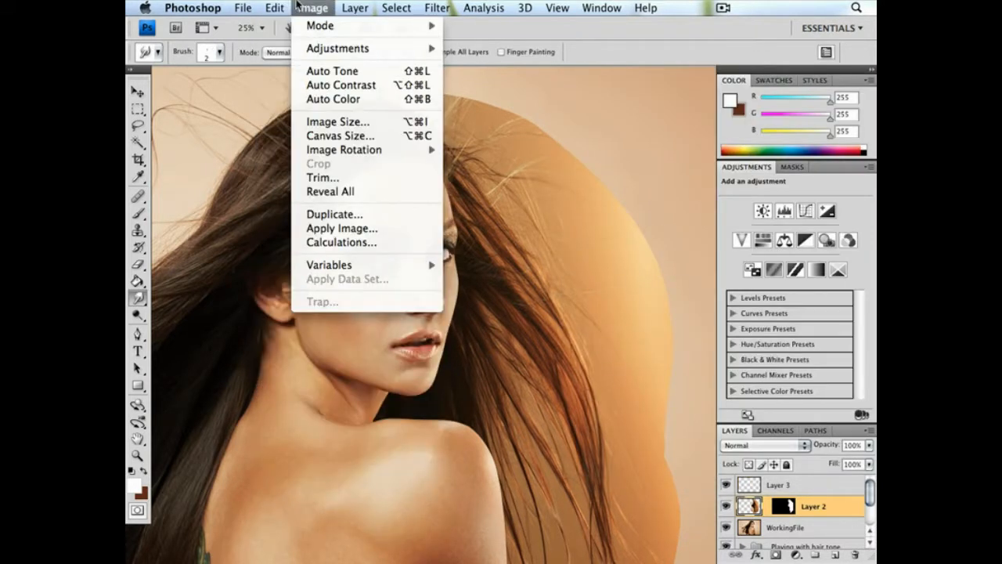
{"action": "mouse_move", "coordinate": [341, 49]}
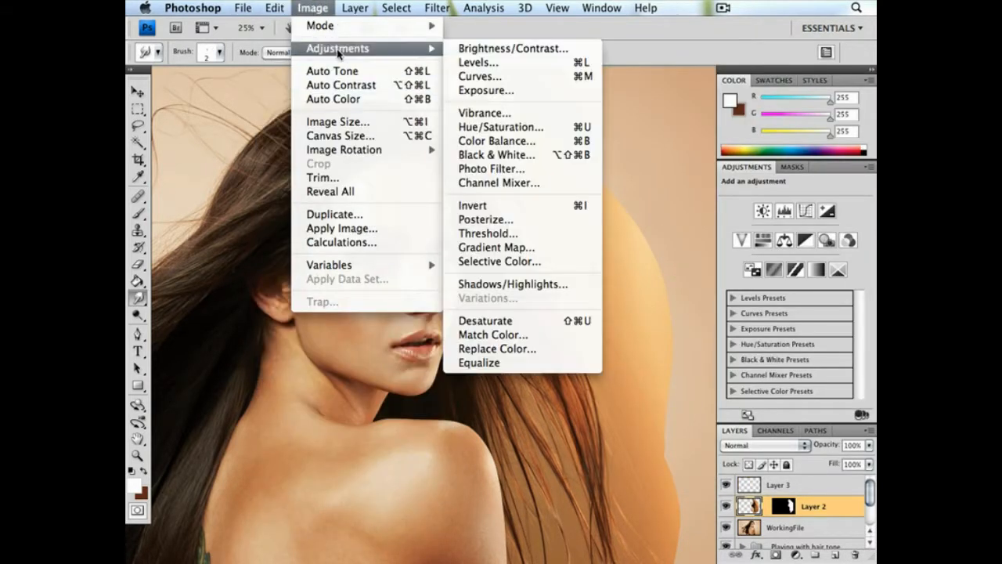
{"action": "left_click", "coordinate": [533, 126]}
{"action": "left_click_drag", "start_coordinate": [693, 213], "coordinate": [650, 28]}
{"action": "left_click_drag", "start_coordinate": [685, 165], "coordinate": [676, 165]}
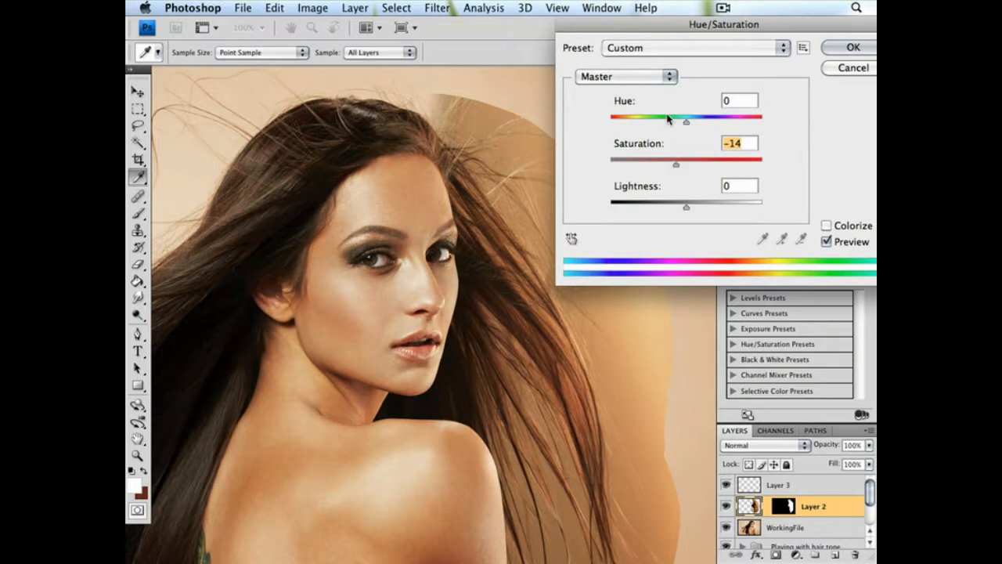
{"action": "left_click", "coordinate": [852, 47]}
Cool the shadows of Layer 2 with Color Balance, shifting them slightly toward cyan and about +2 toward blue
{"action": "left_click", "coordinate": [312, 7]}
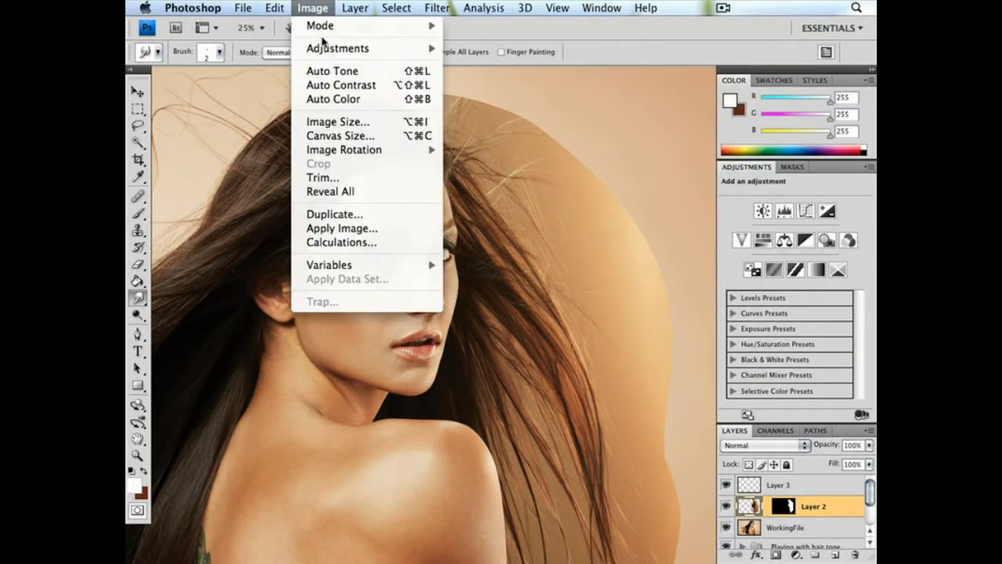
{"action": "mouse_move", "coordinate": [334, 54]}
{"action": "left_click", "coordinate": [520, 140]}
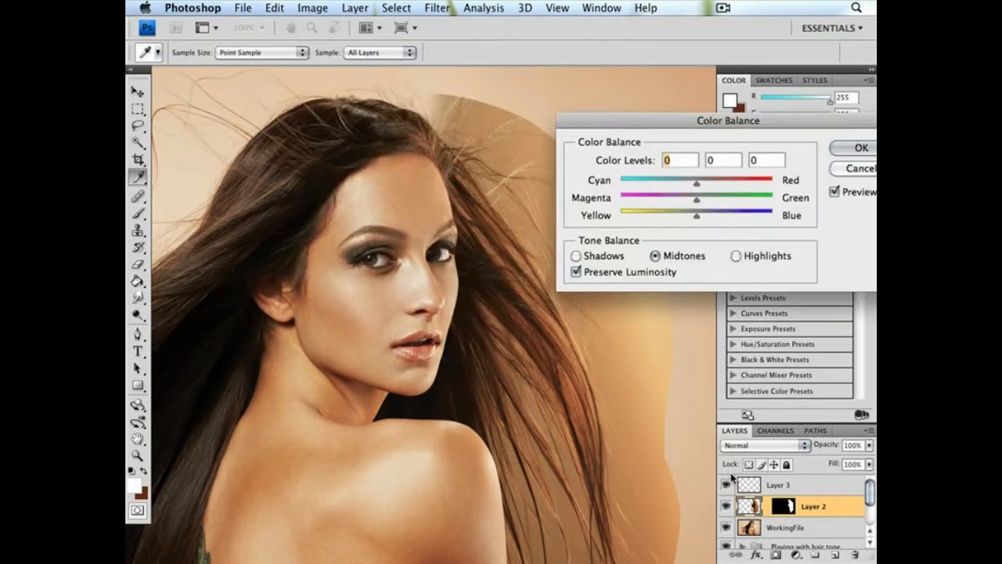
{"action": "left_click", "coordinate": [601, 258]}
{"action": "left_click_drag", "start_coordinate": [697, 186], "coordinate": [696, 185]}
{"action": "left_click_drag", "start_coordinate": [697, 214], "coordinate": [699, 218]}
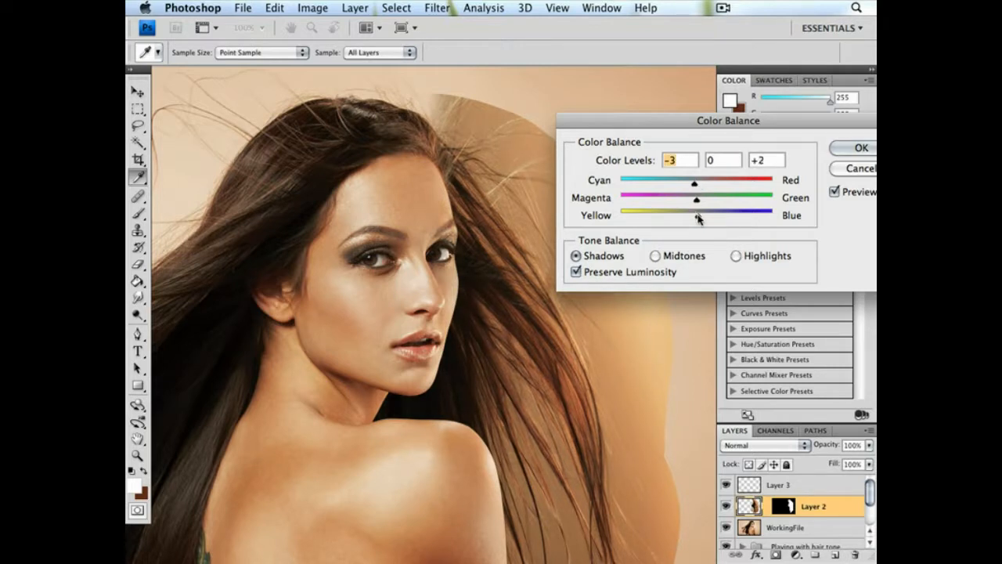
{"action": "left_click", "coordinate": [698, 218]}
{"action": "left_click", "coordinate": [691, 185]}
{"action": "left_click", "coordinate": [861, 148]}
Examine the toned hair in the whole portrait and compare the Red, Green and Blue channels for hair contrast
{"action": "left_click_drag", "start_coordinate": [558, 195], "coordinate": [573, 123]}
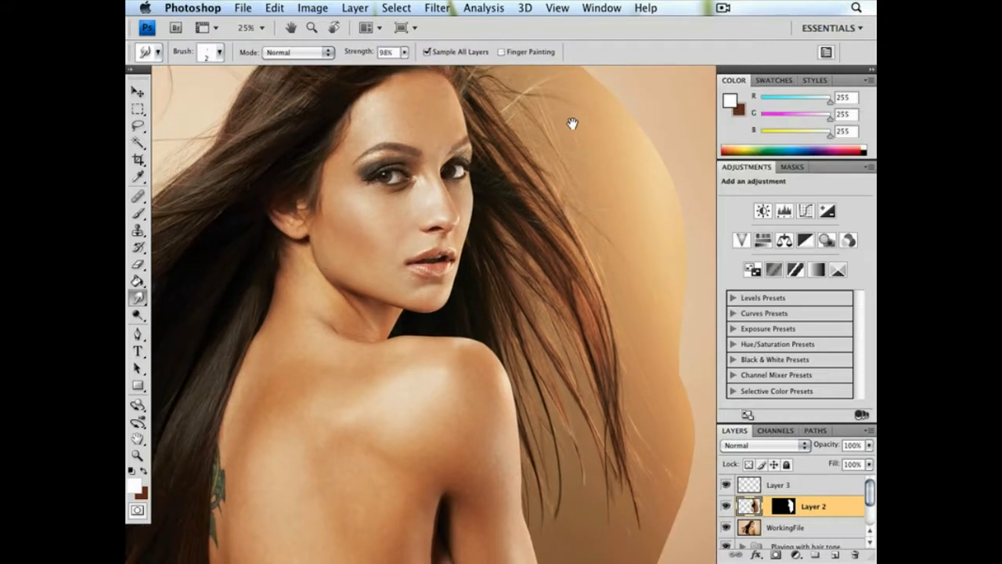
{"action": "key", "text": "super+minus"}
{"action": "left_click_drag", "start_coordinate": [598, 205], "coordinate": [498, 181]}
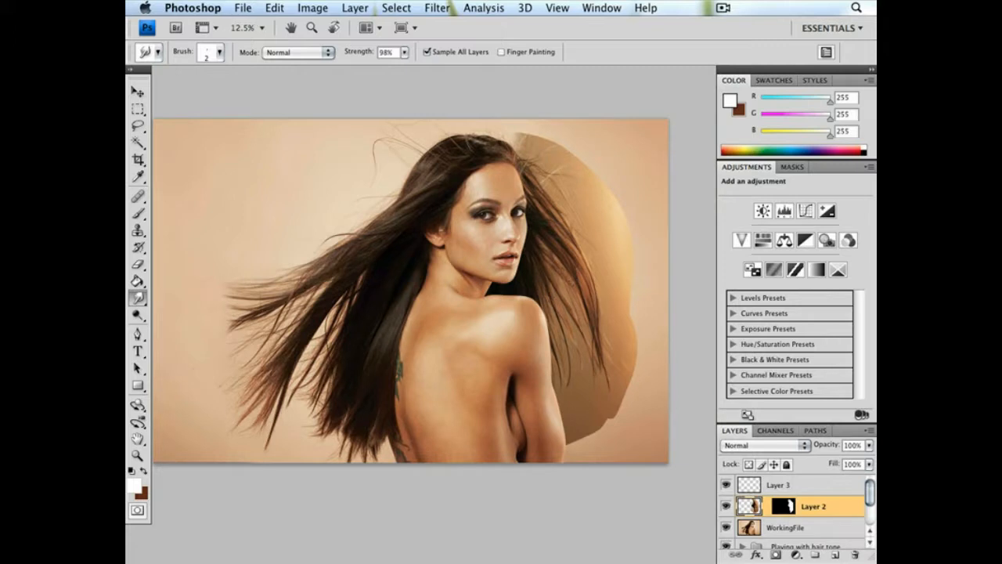
{"action": "left_click_drag", "start_coordinate": [584, 274], "coordinate": [474, 269]}
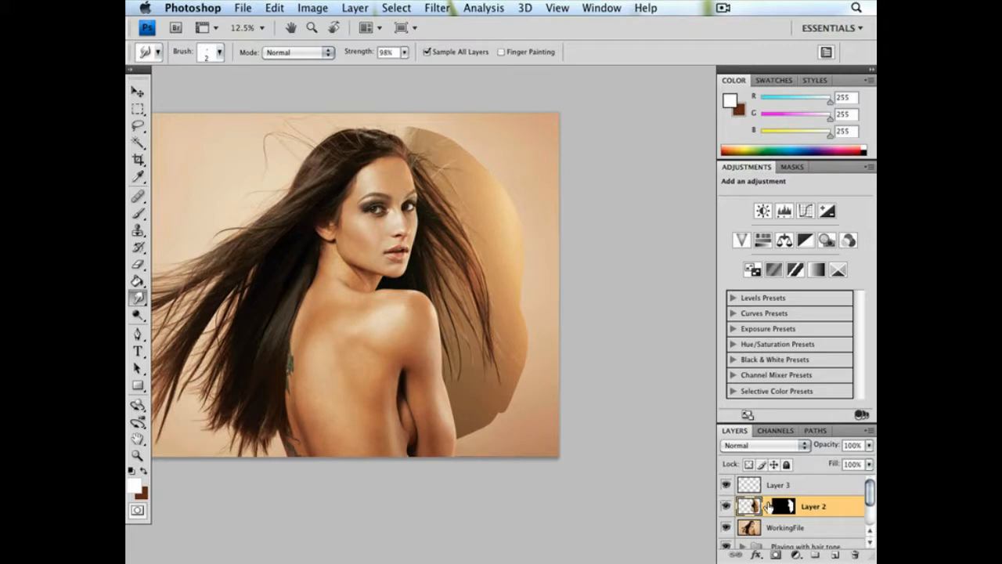
{"action": "left_click", "coordinate": [776, 430]}
{"action": "left_click", "coordinate": [778, 507]}
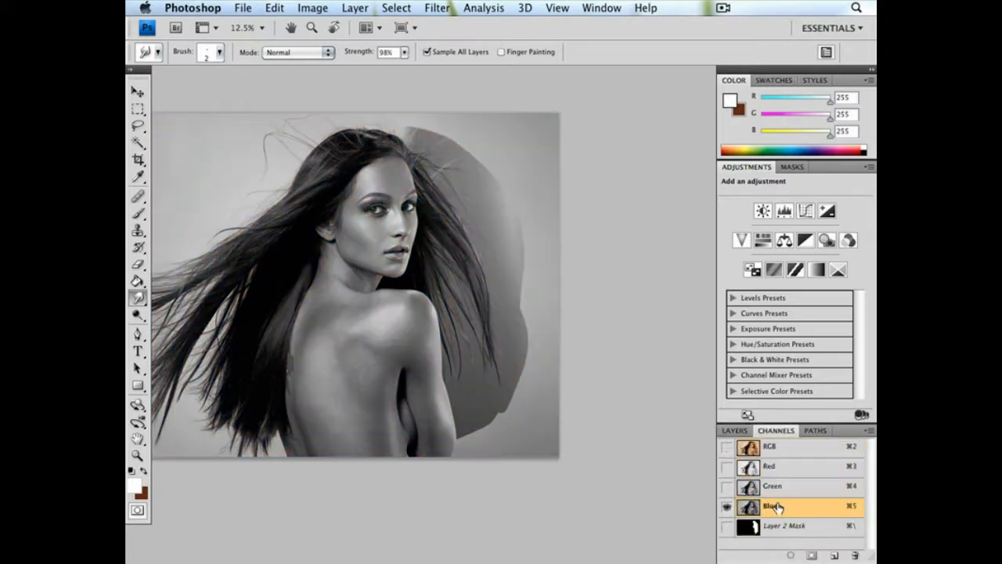
{"action": "left_click", "coordinate": [797, 487]}
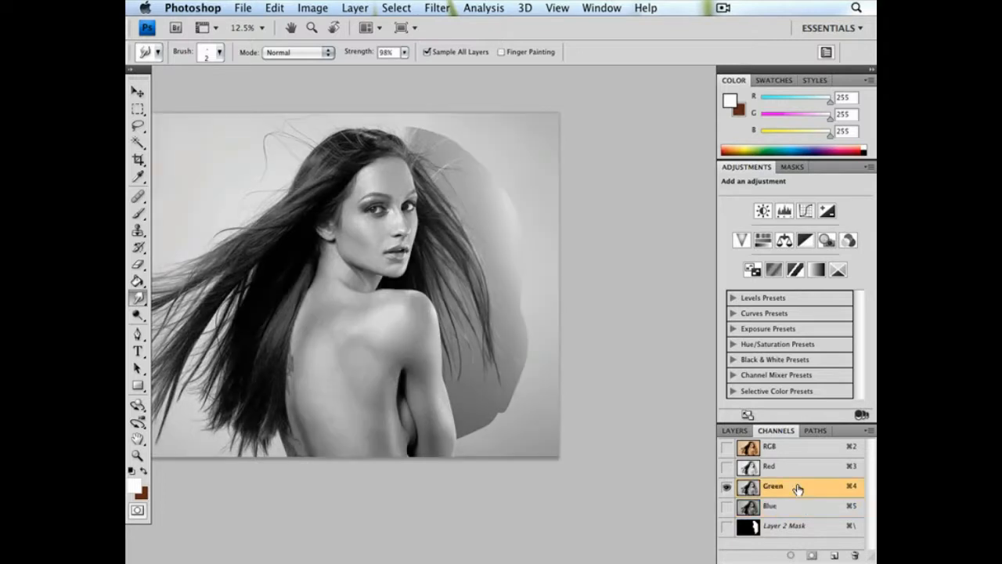
{"action": "left_click", "coordinate": [795, 472]}
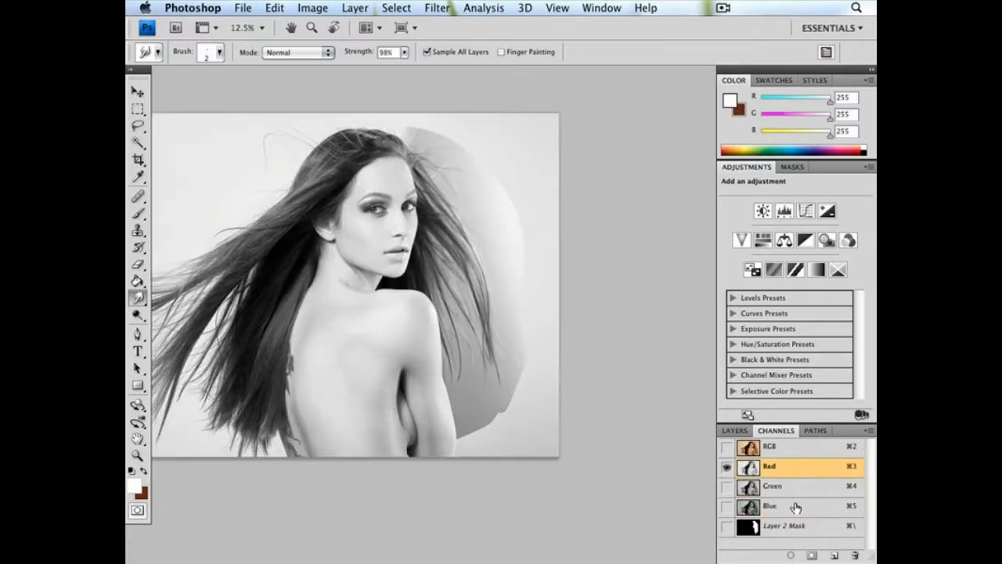
{"action": "left_click", "coordinate": [795, 508]}
{"action": "left_click", "coordinate": [787, 472]}
{"action": "left_click", "coordinate": [792, 509]}
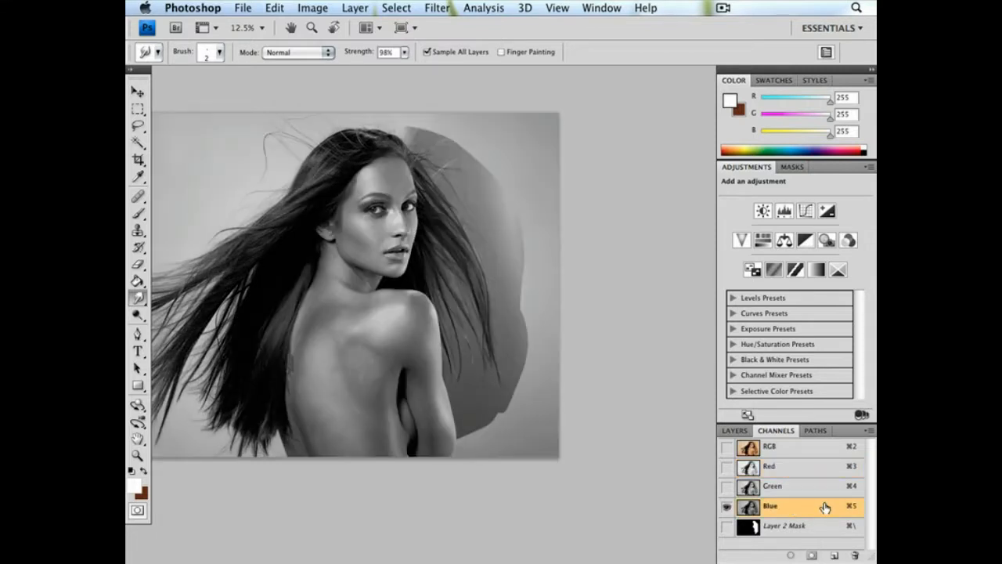
Duplicate the Blue channel and brighten the copy with Curves, raising input 183 to output 211
{"action": "left_click_drag", "start_coordinate": [801, 508], "coordinate": [834, 555]}
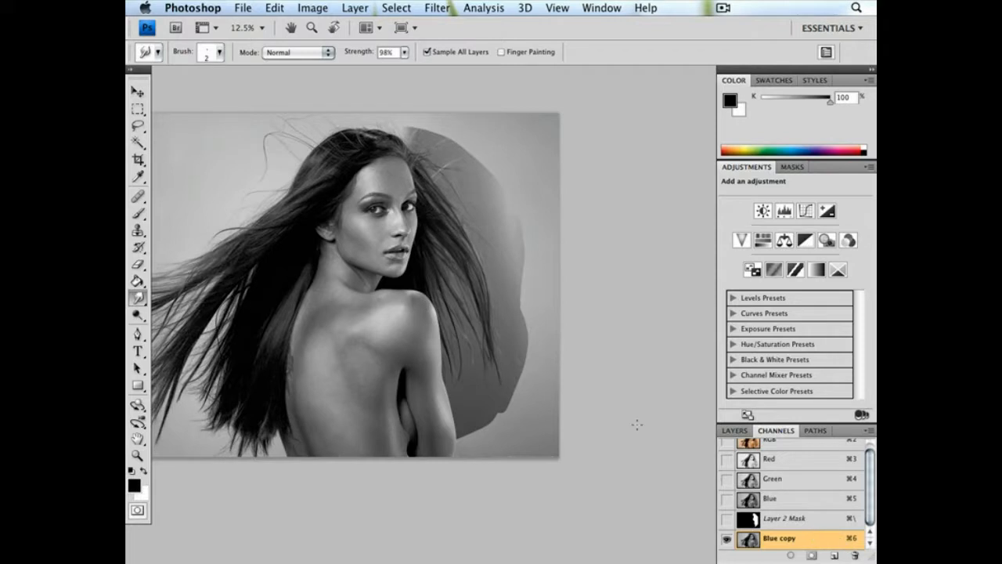
{"action": "left_click", "coordinate": [137, 454]}
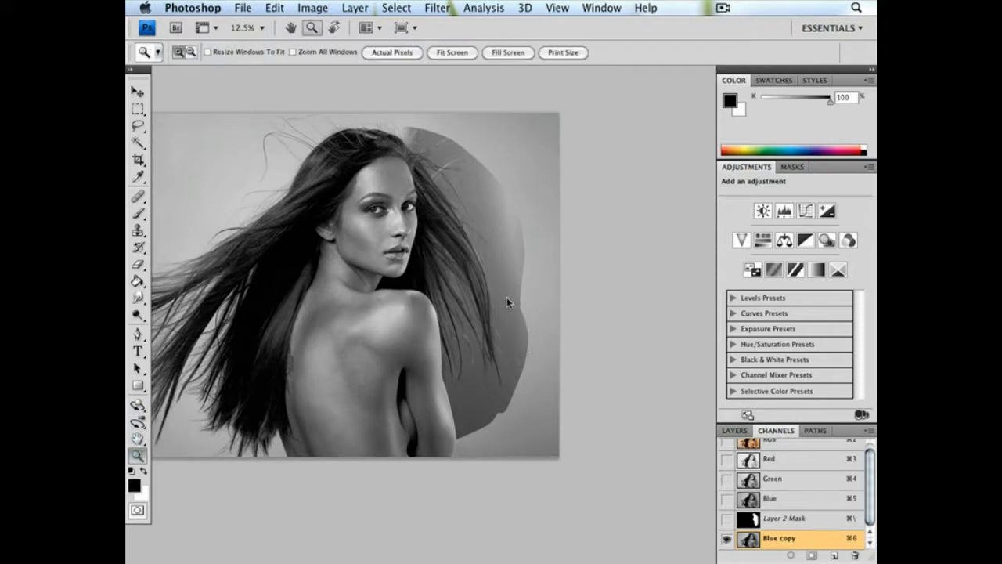
{"action": "left_click_drag", "start_coordinate": [467, 405], "coordinate": [582, 404]}
{"action": "left_click_drag", "start_coordinate": [511, 201], "coordinate": [480, 224]}
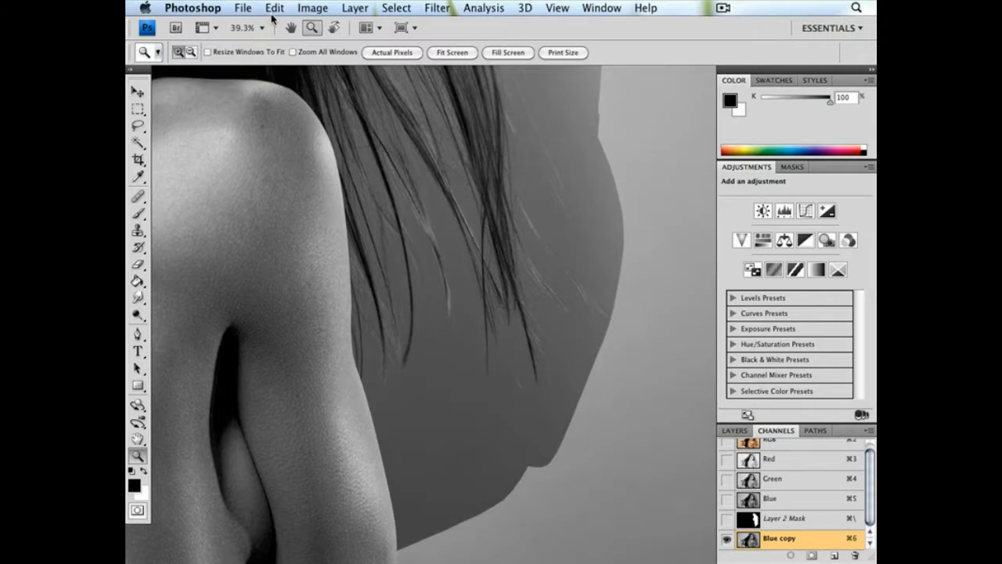
{"action": "left_click", "coordinate": [312, 8]}
{"action": "mouse_move", "coordinate": [317, 47]}
{"action": "left_click", "coordinate": [496, 72]}
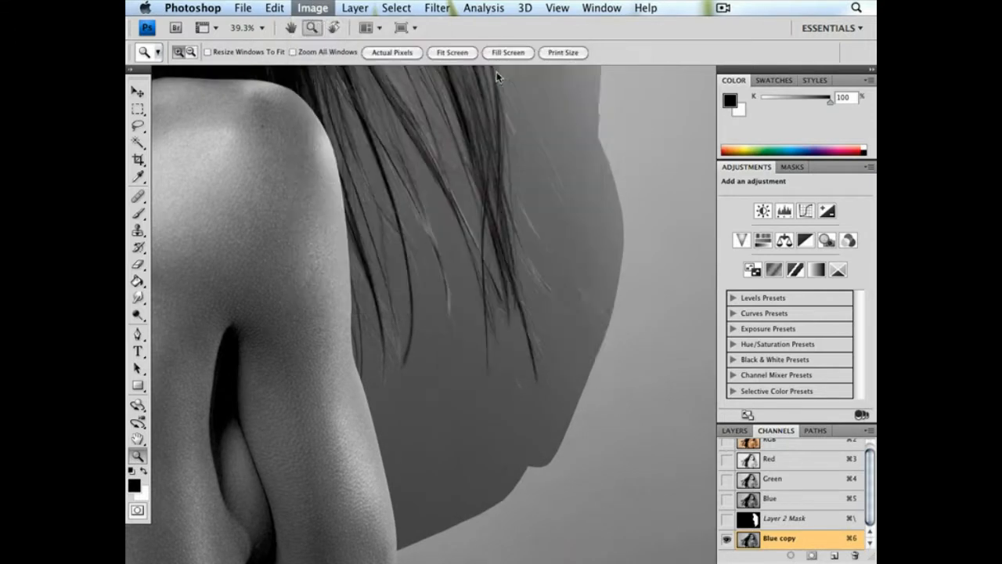
{"action": "left_click_drag", "start_coordinate": [768, 176], "coordinate": [768, 156]}
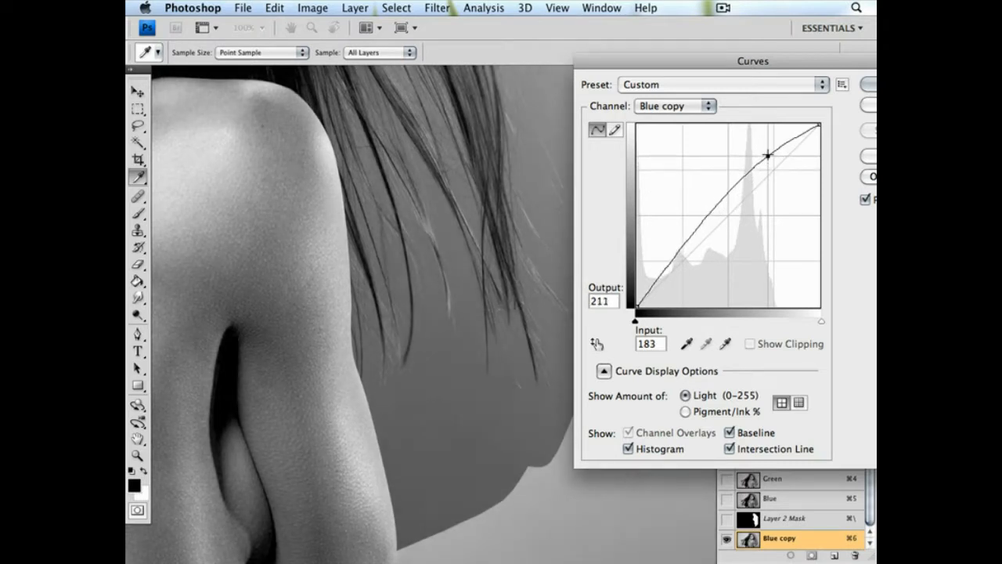
{"action": "left_click", "coordinate": [661, 275]}
{"action": "left_click", "coordinate": [865, 92]}
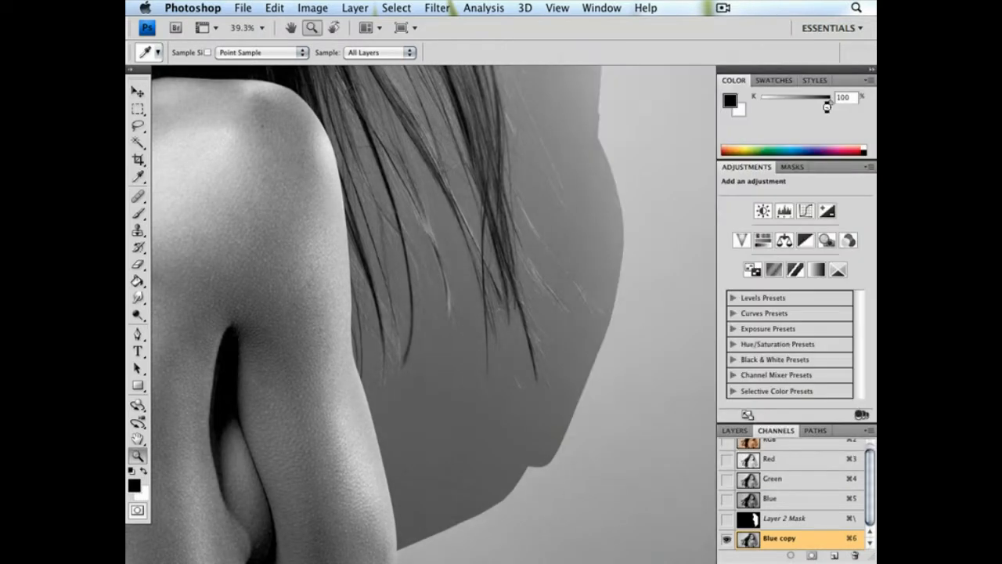
{"action": "key", "text": "z"}
Apply Levels to the Blue copy channel, pulling the white input point far down to whiten the backdrop around the dark hair
{"action": "left_click", "coordinate": [278, 9]}
{"action": "mouse_move", "coordinate": [309, 50]}
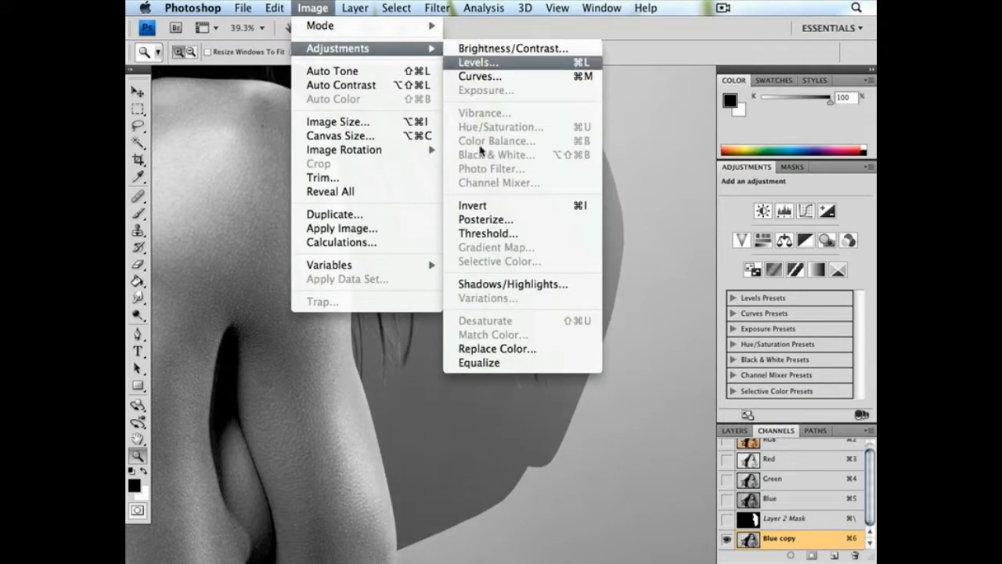
{"action": "left_click", "coordinate": [479, 63]}
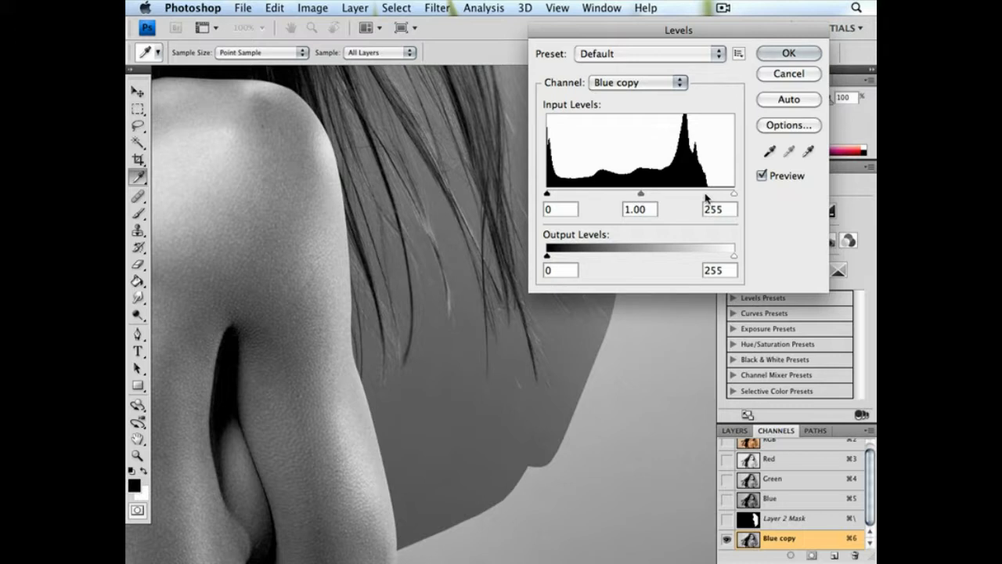
{"action": "left_click_drag", "start_coordinate": [733, 193], "coordinate": [572, 197]}
{"action": "left_click", "coordinate": [788, 53]}
{"action": "key", "text": "z"}
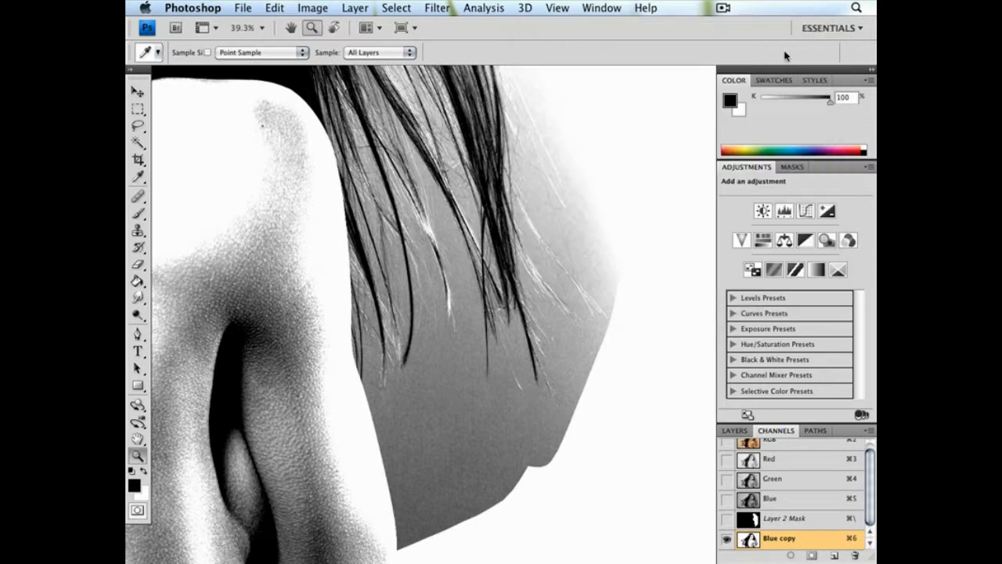
{"action": "key", "text": "super+minus"}
{"action": "key", "text": "super+minus"}
{"action": "key", "text": "super+minus"}
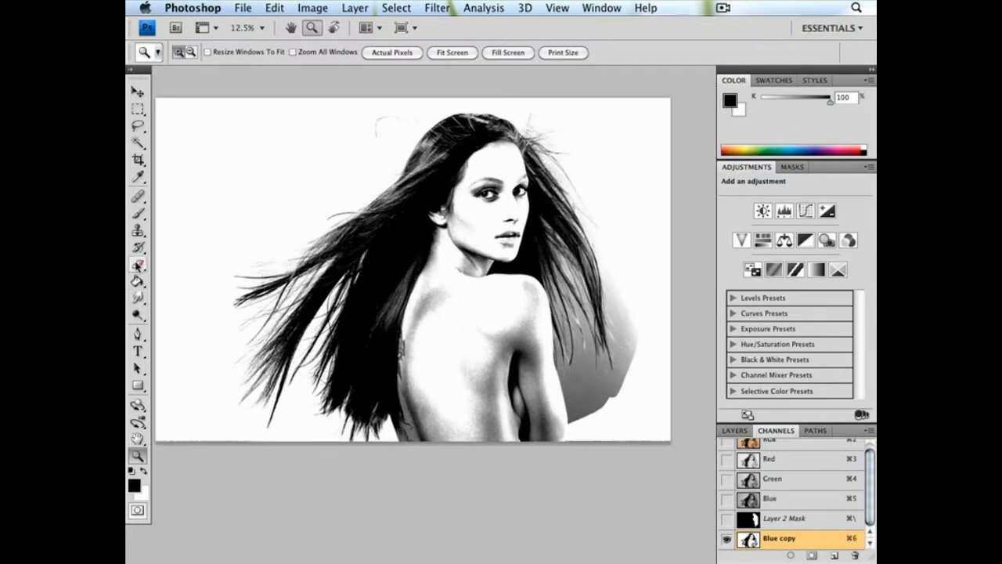
Paint white over the grey patch below the hair tips and the lower arm with a 473 px brush at 100% opacity
{"action": "left_click", "coordinate": [139, 216]}
{"action": "left_click", "coordinate": [143, 317]}
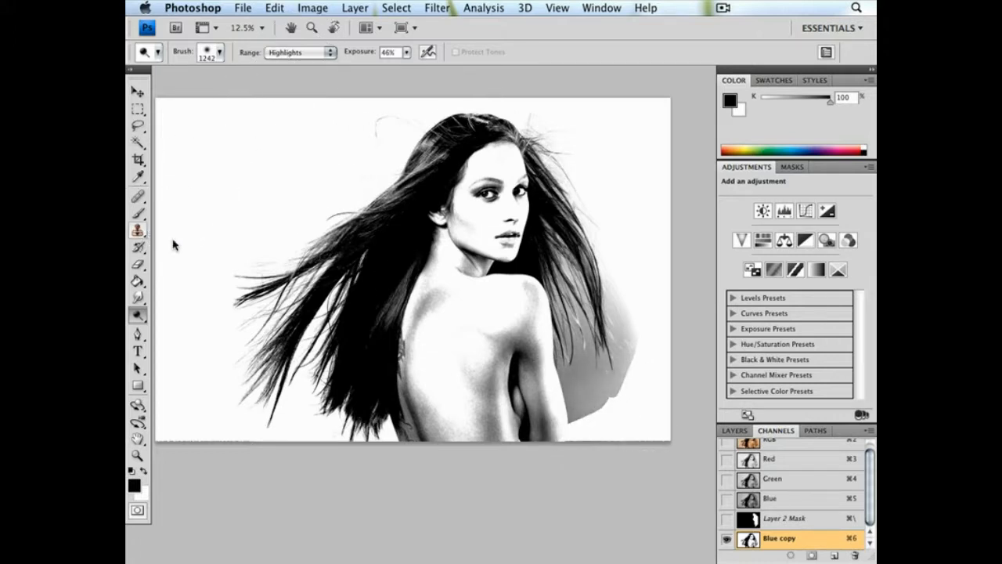
{"action": "left_click", "coordinate": [139, 214]}
{"action": "left_click", "coordinate": [147, 469]}
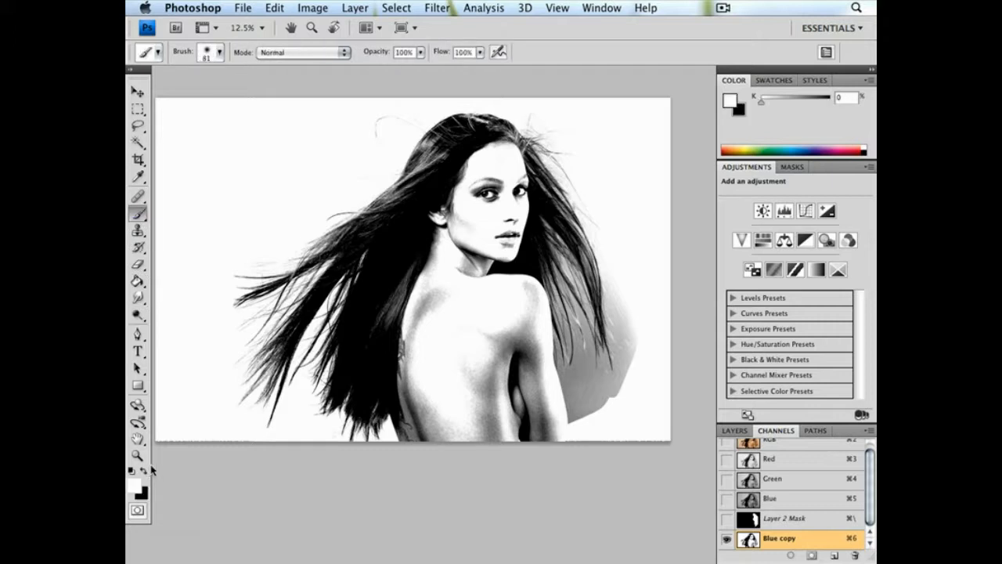
{"action": "right_click", "coordinate": [631, 421]}
{"action": "left_click_drag", "start_coordinate": [696, 387], "coordinate": [752, 388]}
{"action": "key", "text": "Return"}
{"action": "mouse_move", "coordinate": [578, 393]}
{"action": "left_mouse_down"}
{"action": "mouse_move", "coordinate": [572, 417]}
{"action": "mouse_move", "coordinate": [585, 408]}
{"action": "mouse_move", "coordinate": [596, 417]}
{"action": "mouse_move", "coordinate": [533, 421]}
{"action": "left_mouse_up"}
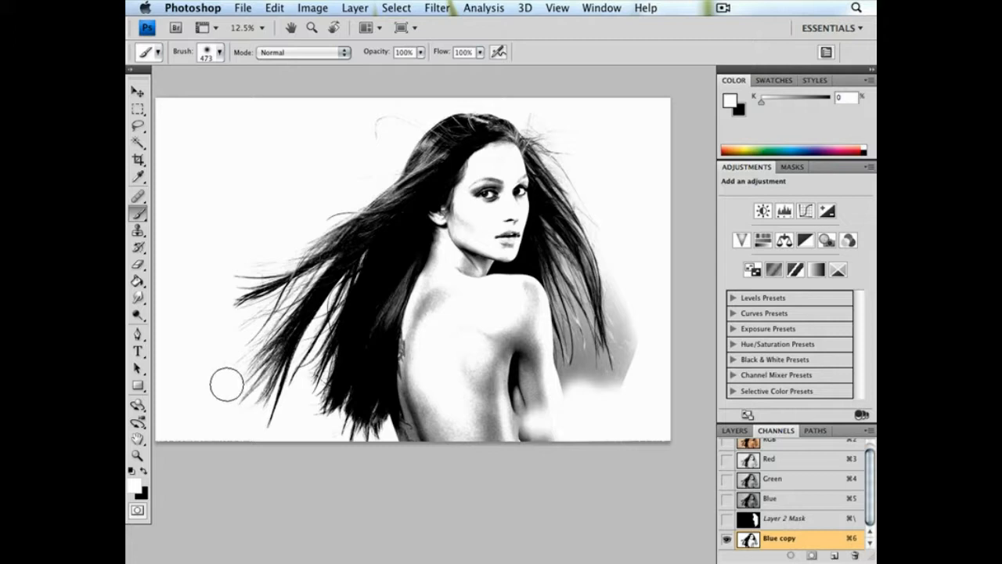
Dodge the grey patch around the hair tips with a 349 px soft brush on Midtones at 46% exposure
{"action": "left_click", "coordinate": [139, 315]}
{"action": "left_click", "coordinate": [298, 54]}
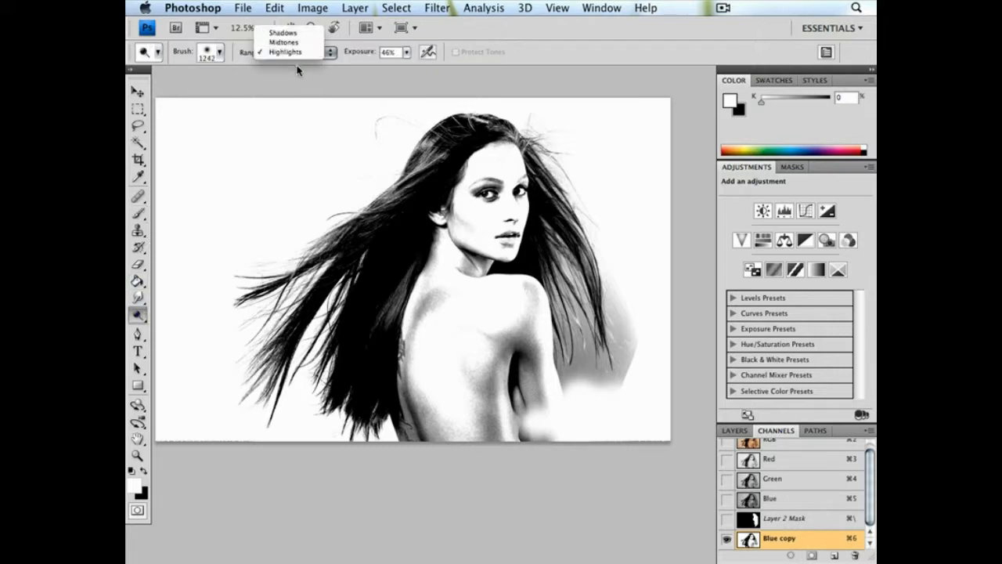
{"action": "left_click", "coordinate": [283, 42]}
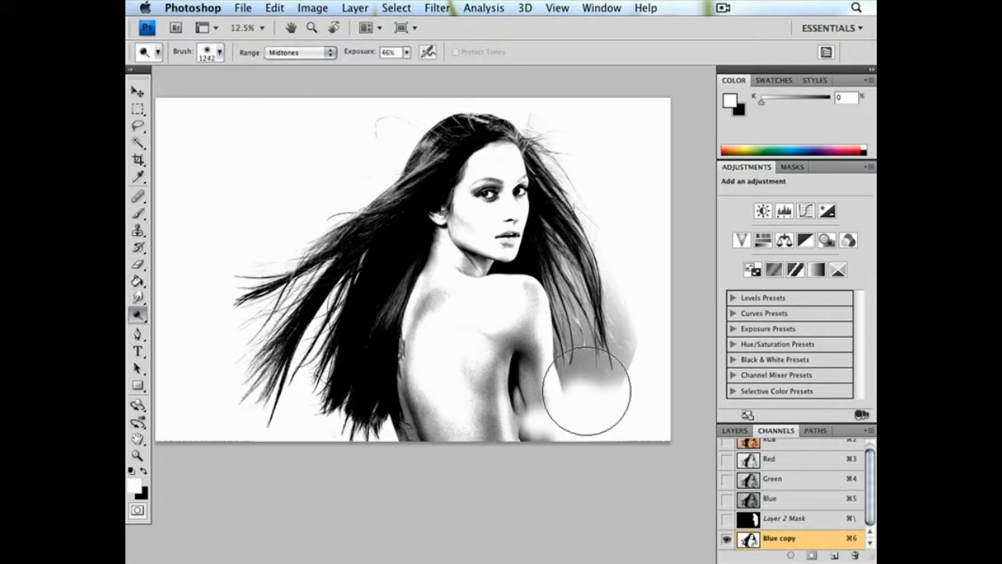
{"action": "right_click", "coordinate": [601, 396]}
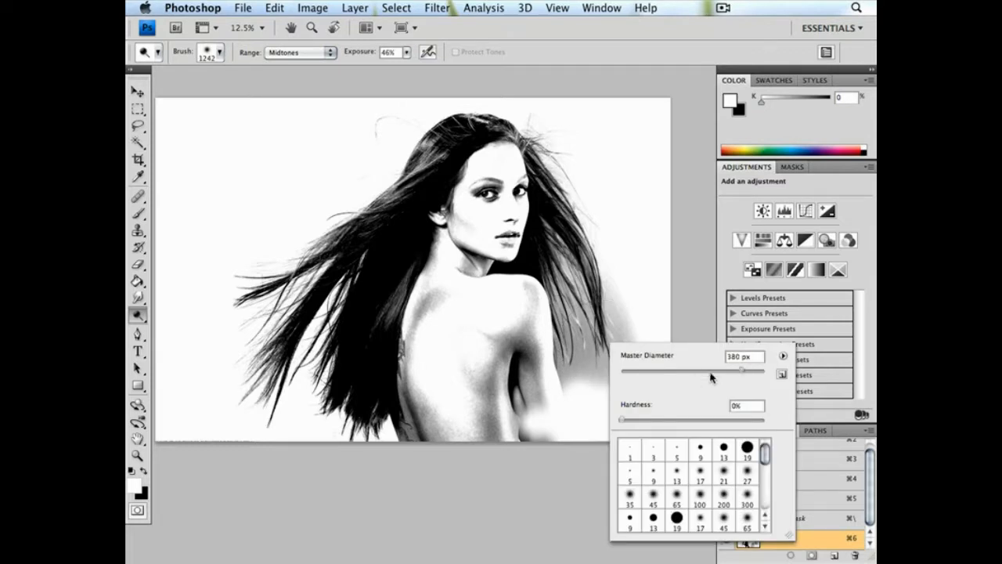
{"action": "left_click_drag", "start_coordinate": [711, 377], "coordinate": [708, 377]}
{"action": "left_click", "coordinate": [554, 394]}
{"action": "left_click_drag", "start_coordinate": [588, 379], "coordinate": [585, 421]}
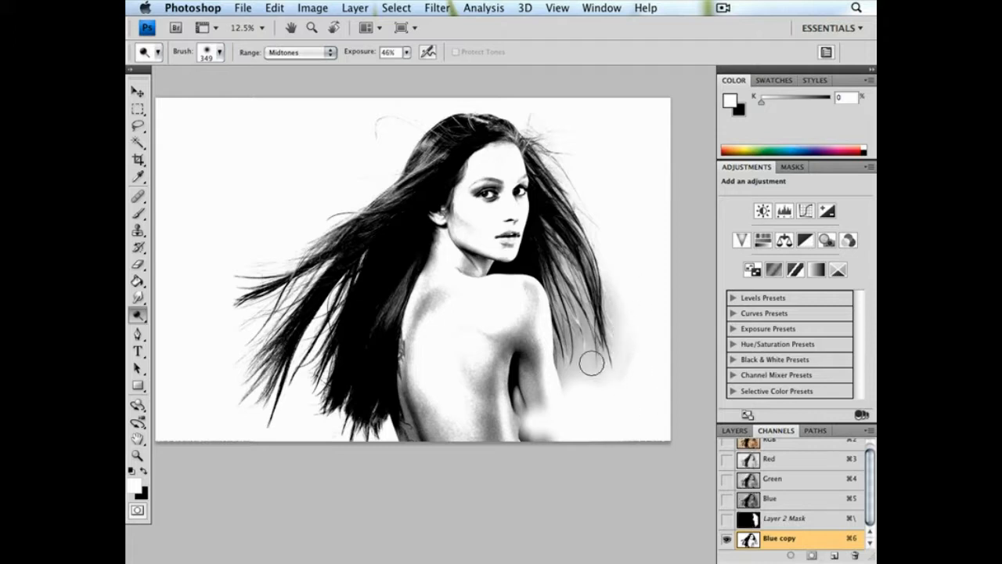
{"action": "mouse_move", "coordinate": [568, 319]}
{"action": "left_mouse_down"}
{"action": "mouse_move", "coordinate": [586, 404]}
{"action": "mouse_move", "coordinate": [612, 411]}
{"action": "left_mouse_up"}
{"action": "left_click_drag", "start_coordinate": [616, 296], "coordinate": [620, 359]}
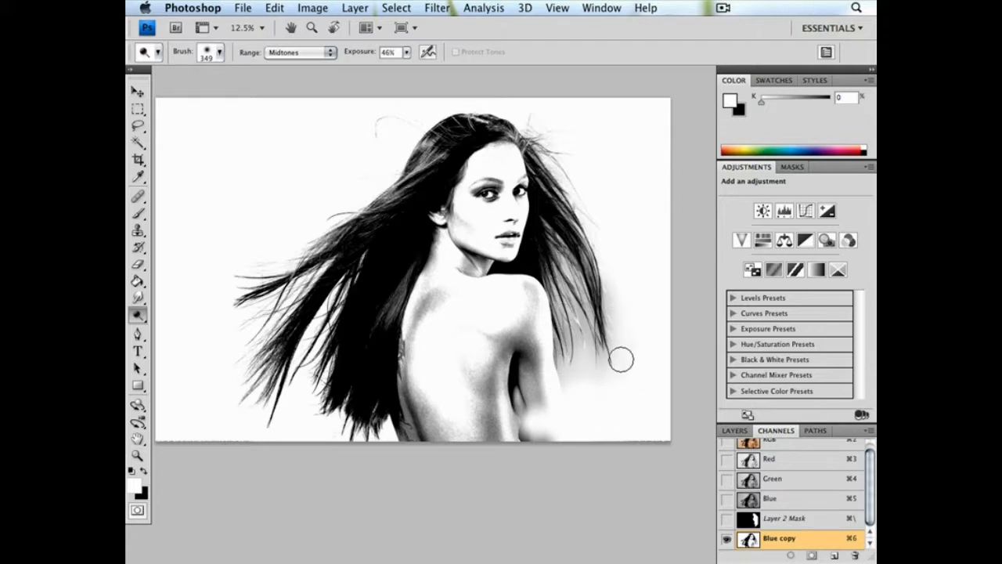
Enlarge the Dodge brush to 862 px and lighten the remaining grey haze below the hair tips, keeping the Midtones range
{"action": "right_click", "coordinate": [604, 379]}
{"action": "left_click_drag", "start_coordinate": [751, 391], "coordinate": [759, 391]}
{"action": "left_click", "coordinate": [578, 373]}
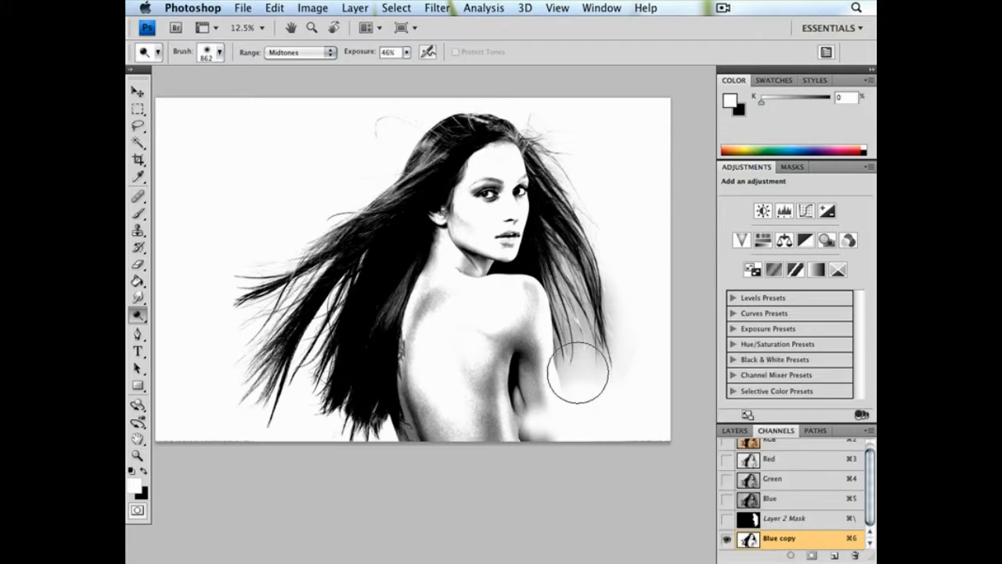
{"action": "left_click", "coordinate": [332, 52]}
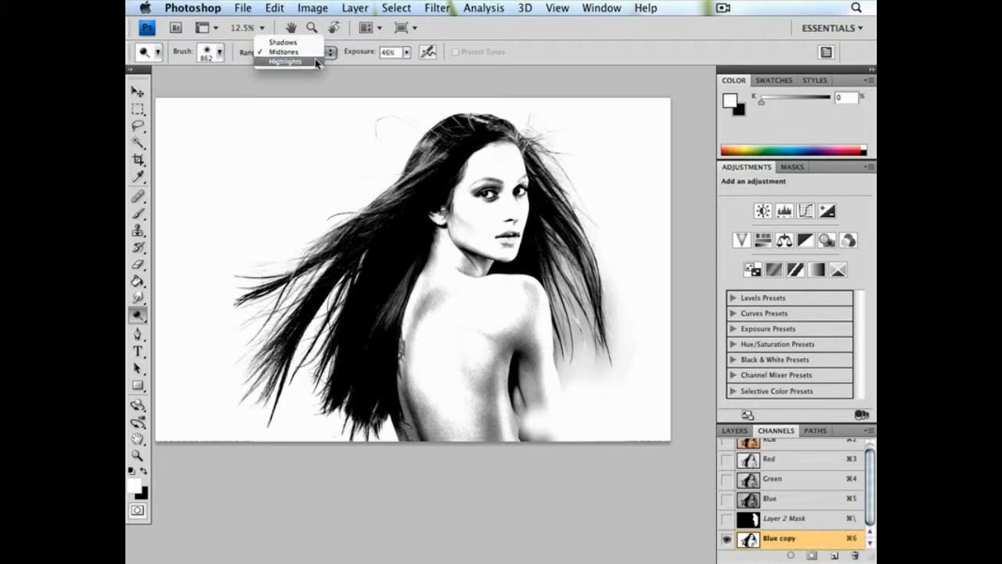
{"action": "left_click", "coordinate": [312, 52]}
{"action": "mouse_move", "coordinate": [631, 385]}
{"action": "left_mouse_down"}
{"action": "mouse_move", "coordinate": [622, 360]}
{"action": "mouse_move", "coordinate": [593, 407]}
{"action": "mouse_move", "coordinate": [584, 397]}
{"action": "mouse_move", "coordinate": [577, 407]}
{"action": "mouse_move", "coordinate": [595, 322]}
{"action": "mouse_move", "coordinate": [527, 228]}
{"action": "mouse_move", "coordinate": [550, 284]}
{"action": "mouse_move", "coordinate": [559, 266]}
{"action": "mouse_move", "coordinate": [574, 368]}
{"action": "mouse_move", "coordinate": [556, 285]}
{"action": "mouse_move", "coordinate": [566, 292]}
{"action": "mouse_move", "coordinate": [577, 409]}
{"action": "left_mouse_up"}
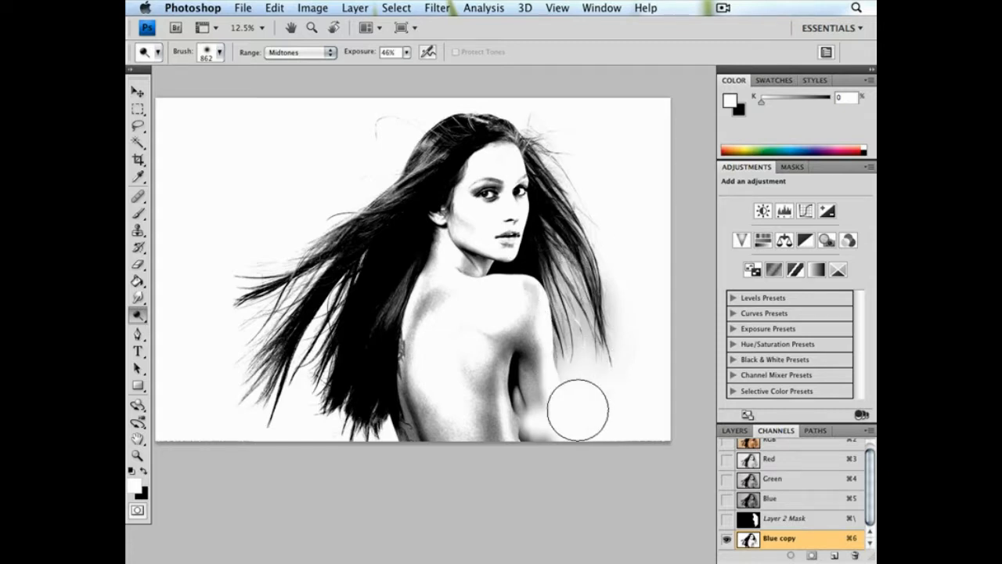
Apply Unsharp Mask to the Blue copy channel with an amount of 51% and a radius of 54.0 pixels
{"action": "left_click", "coordinate": [312, 8]}
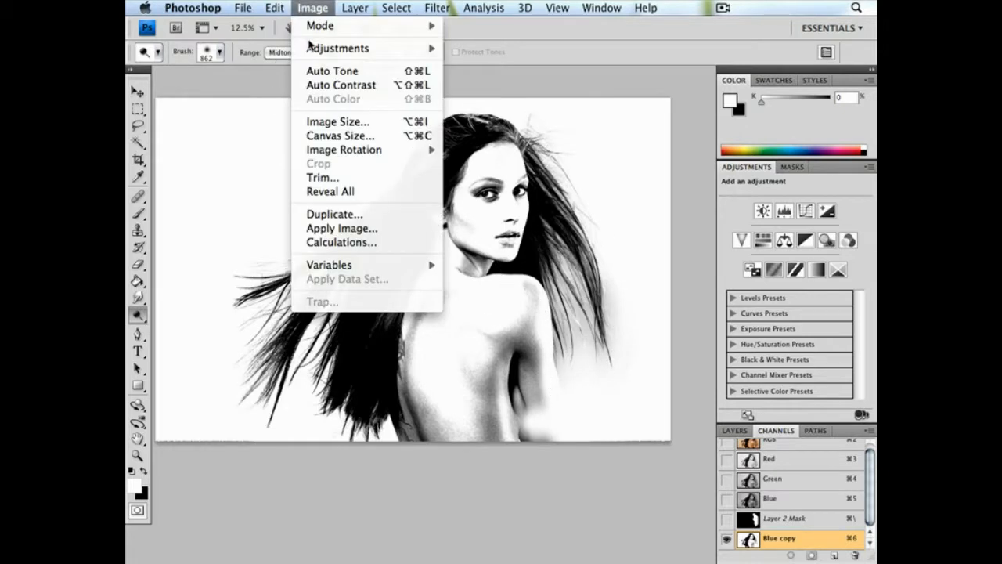
{"action": "mouse_move", "coordinate": [390, 7]}
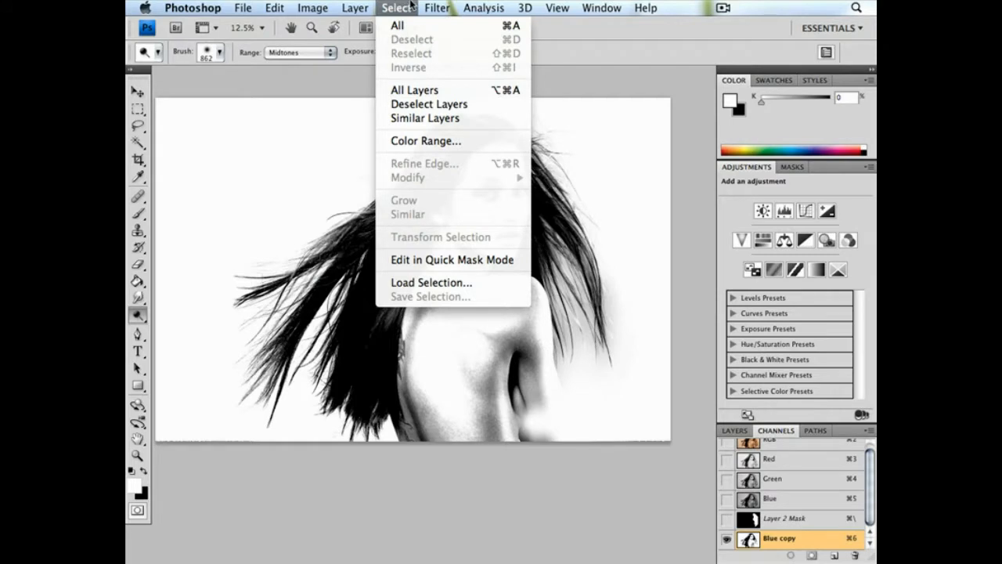
{"action": "mouse_move", "coordinate": [438, 6]}
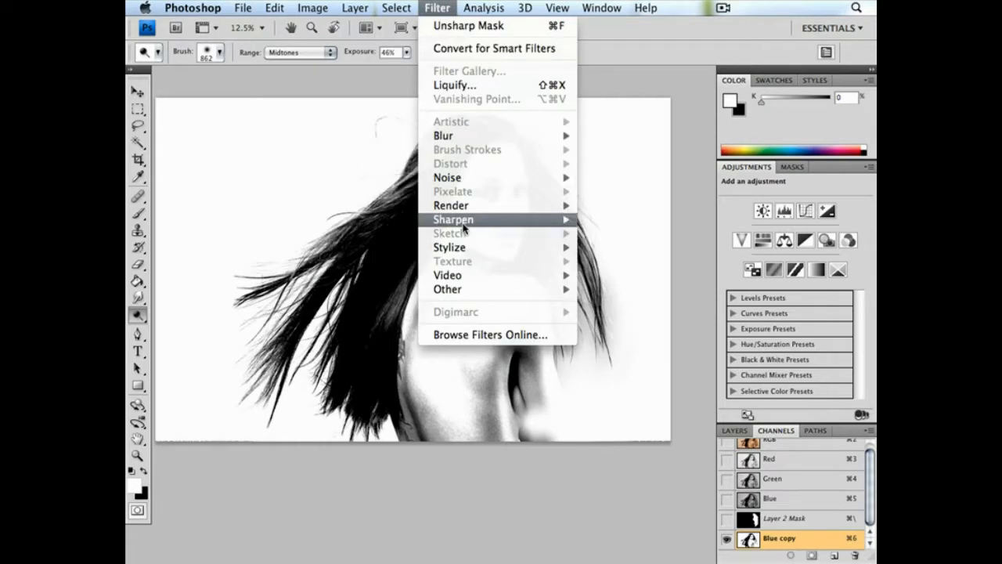
{"action": "mouse_move", "coordinate": [463, 221]}
{"action": "left_click", "coordinate": [599, 275]}
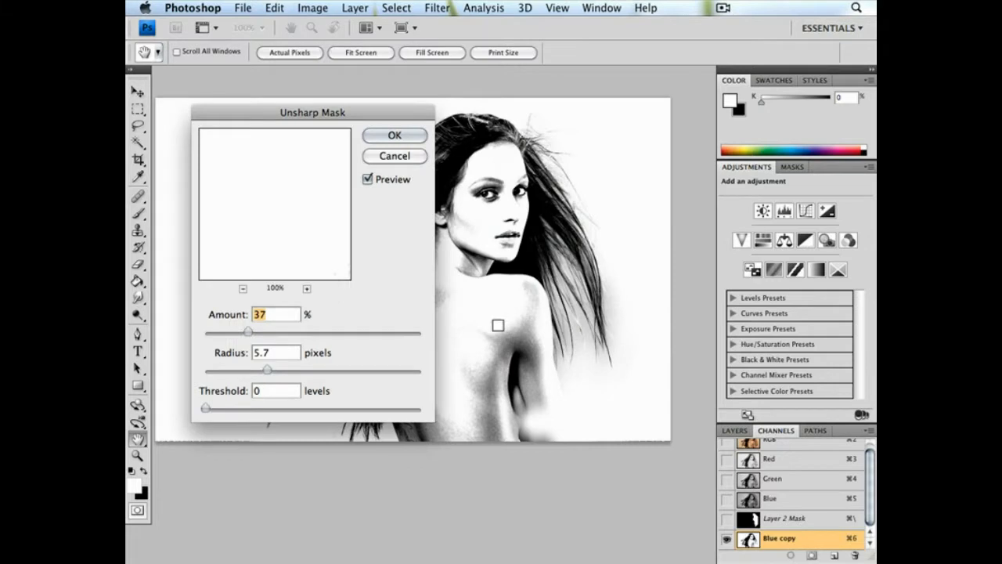
{"action": "left_click_drag", "start_coordinate": [233, 171], "coordinate": [281, 257]}
{"action": "left_click", "coordinate": [328, 372]}
{"action": "left_click_drag", "start_coordinate": [335, 372], "coordinate": [345, 372]}
{"action": "left_click", "coordinate": [264, 332]}
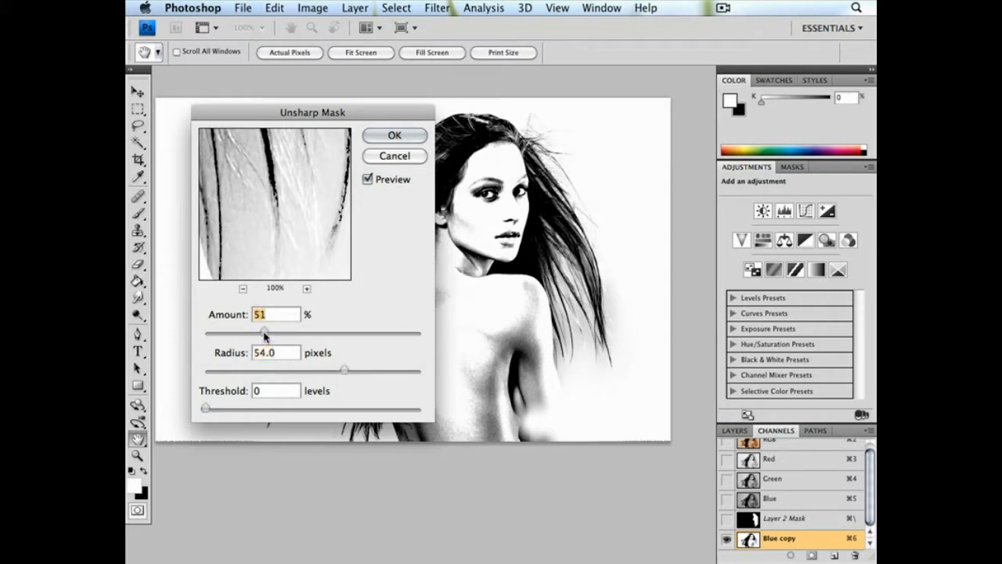
{"action": "left_click", "coordinate": [393, 136]}
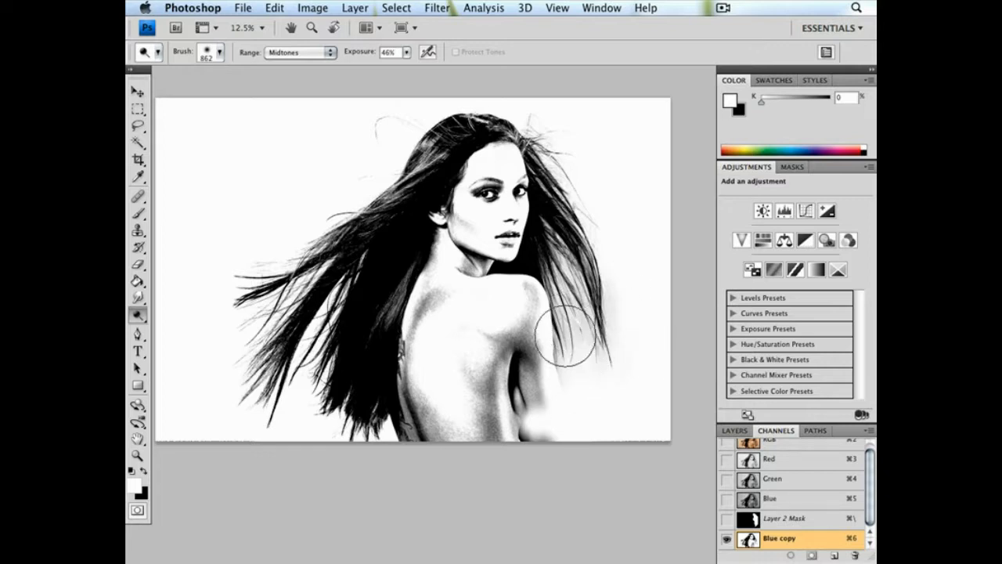
Apply Levels to the Blue copy channel with input black at 36 and input white at 235
{"action": "key", "text": "super+plus"}
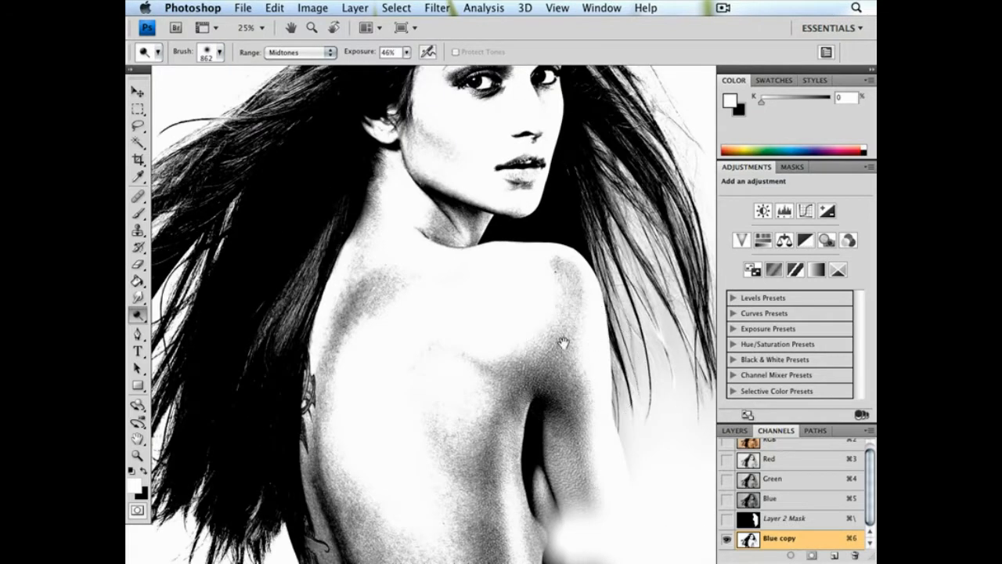
{"action": "left_click_drag", "start_coordinate": [564, 343], "coordinate": [408, 350]}
{"action": "left_click", "coordinate": [312, 8]}
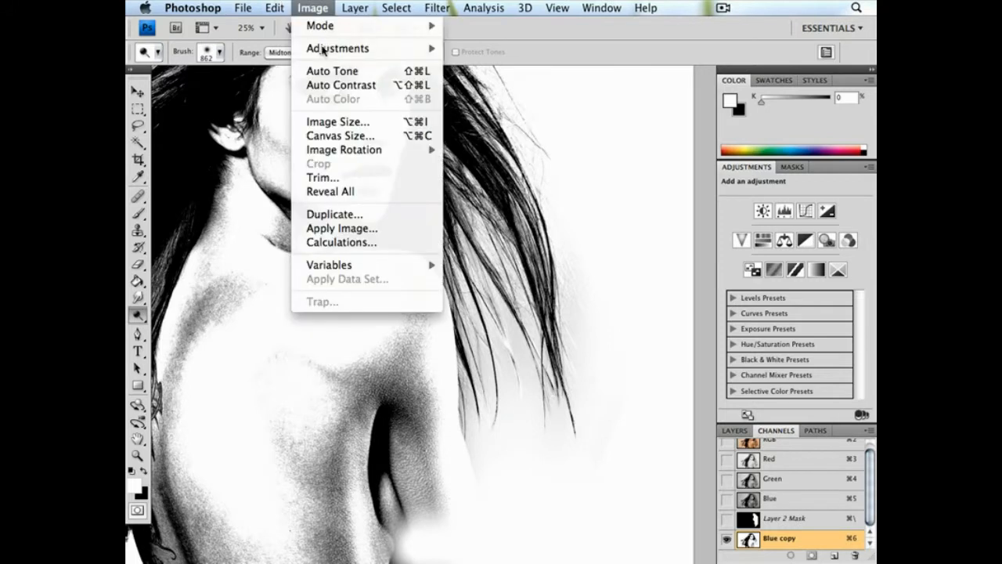
{"action": "mouse_move", "coordinate": [352, 49]}
{"action": "left_click", "coordinate": [478, 62]}
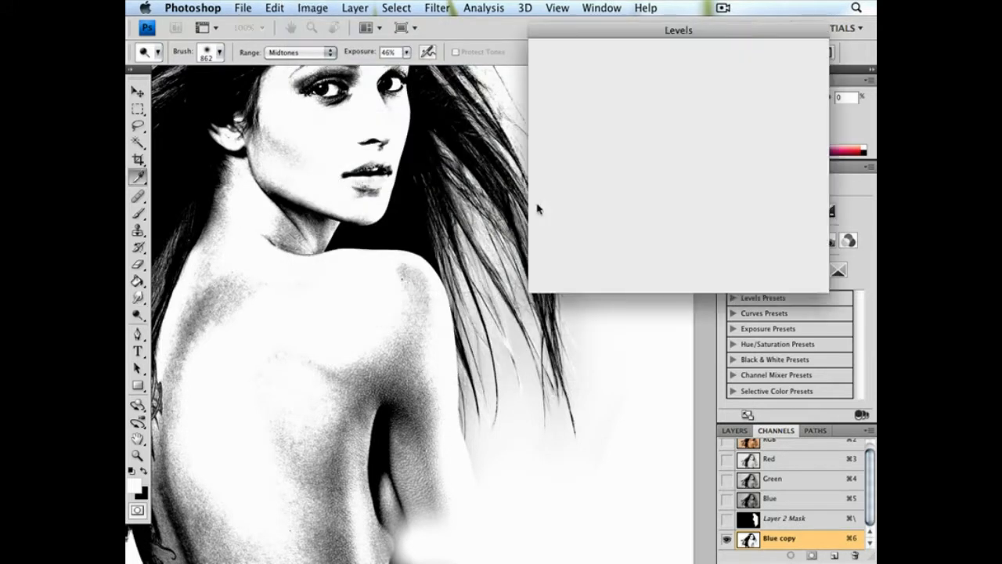
{"action": "left_click_drag", "start_coordinate": [547, 194], "coordinate": [568, 197]}
{"action": "left_click_drag", "start_coordinate": [735, 195], "coordinate": [720, 197]}
{"action": "left_click_drag", "start_coordinate": [565, 194], "coordinate": [574, 195]}
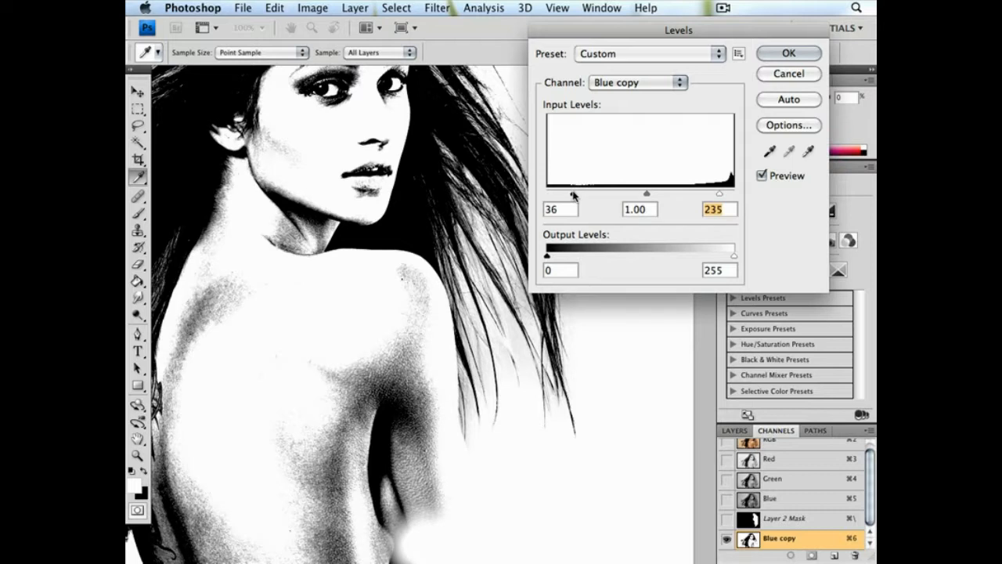
{"action": "left_click", "coordinate": [788, 52]}
{"action": "key", "text": "o"}
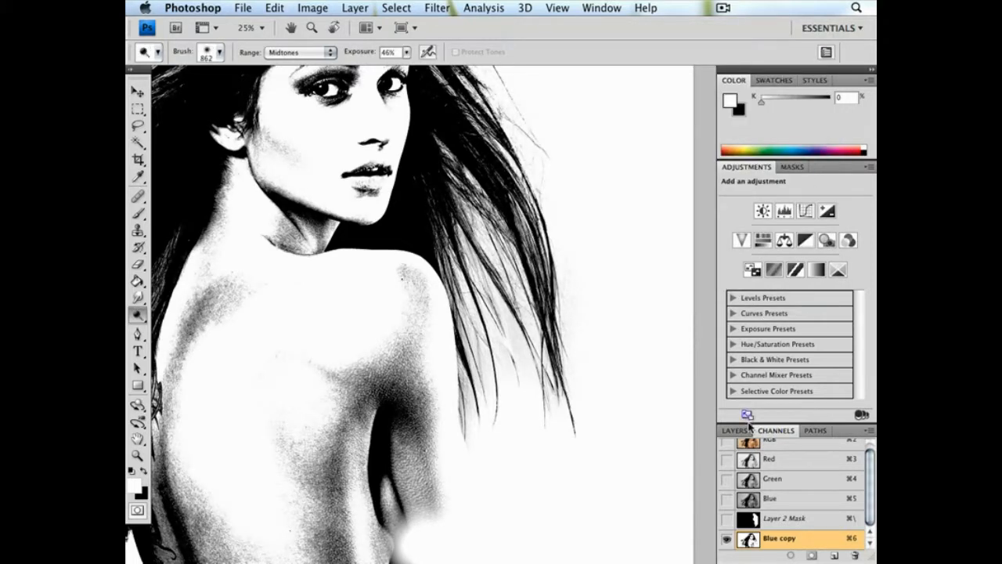
Load the Blue copy channel as a selection and return to the full-colour composite with Layer 2 active
{"action": "left_click", "coordinate": [747, 429]}
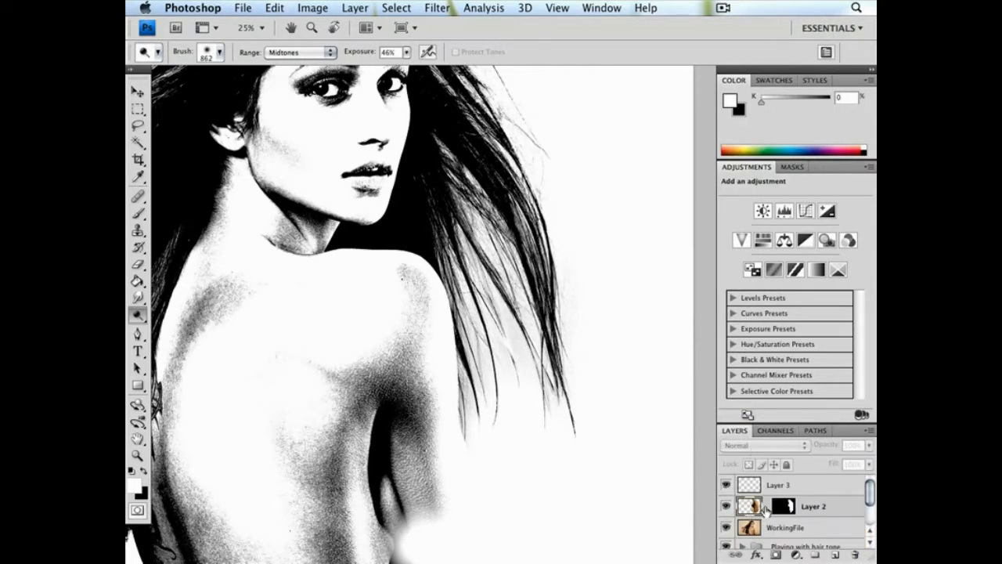
{"action": "left_click", "coordinate": [816, 430]}
{"action": "left_click", "coordinate": [776, 430]}
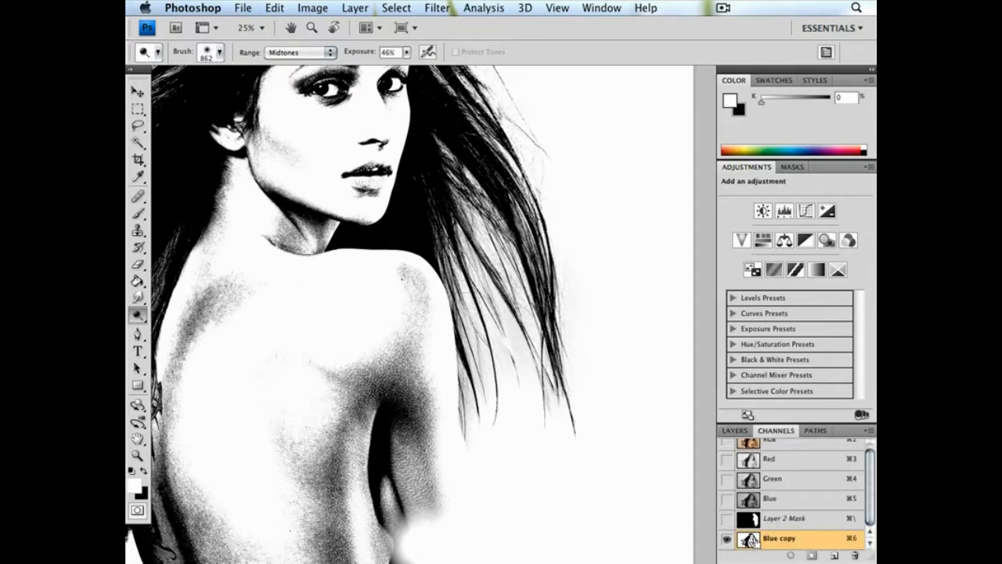
{"action": "left_click", "coordinate": [765, 538], "text": "super"}
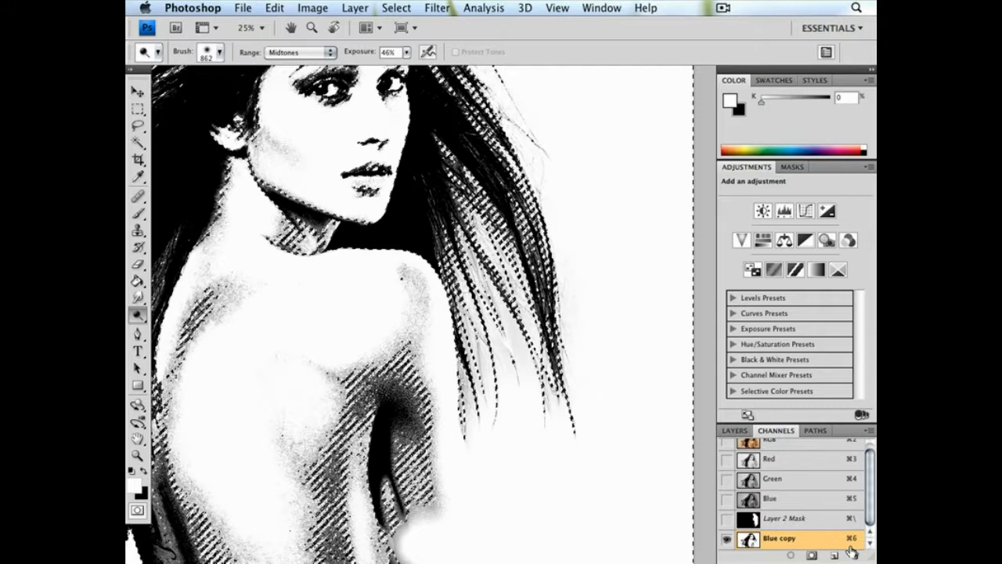
{"action": "left_click", "coordinate": [771, 454]}
{"action": "left_click", "coordinate": [734, 430]}
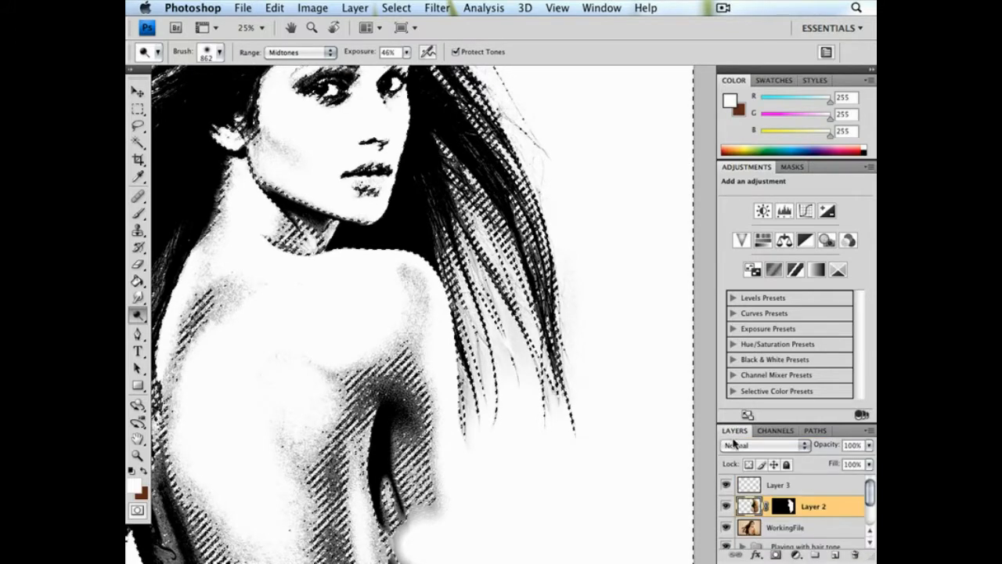
{"action": "key", "text": "super+minus"}
{"action": "key", "text": "super+minus"}
{"action": "key", "text": "super+minus"}
{"action": "key", "text": "super+minus"}
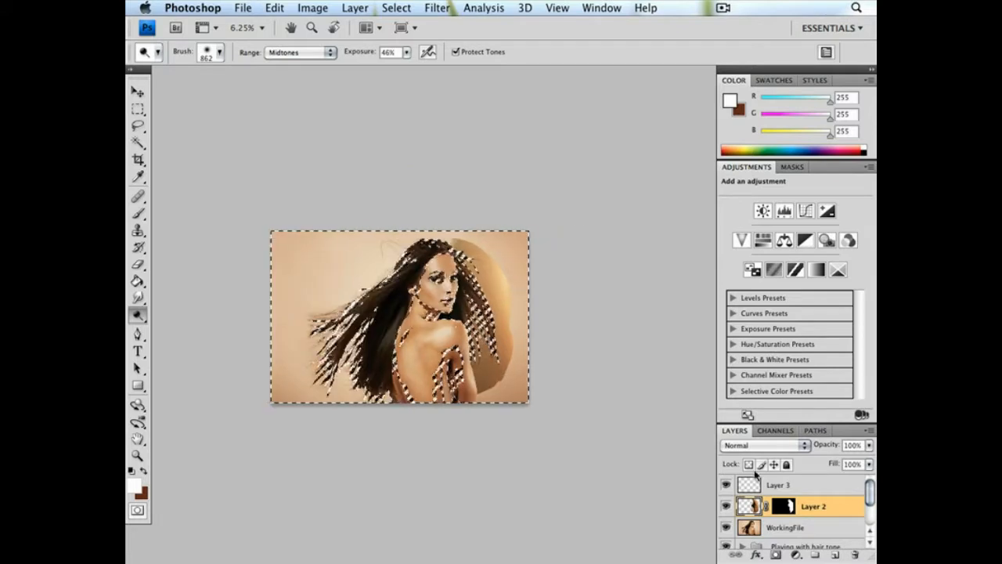
Paint black on Layer 2's mask around the selected hair with a 911 px brush, first at 100% and then at 30% opacity
{"action": "left_click", "coordinate": [784, 509]}
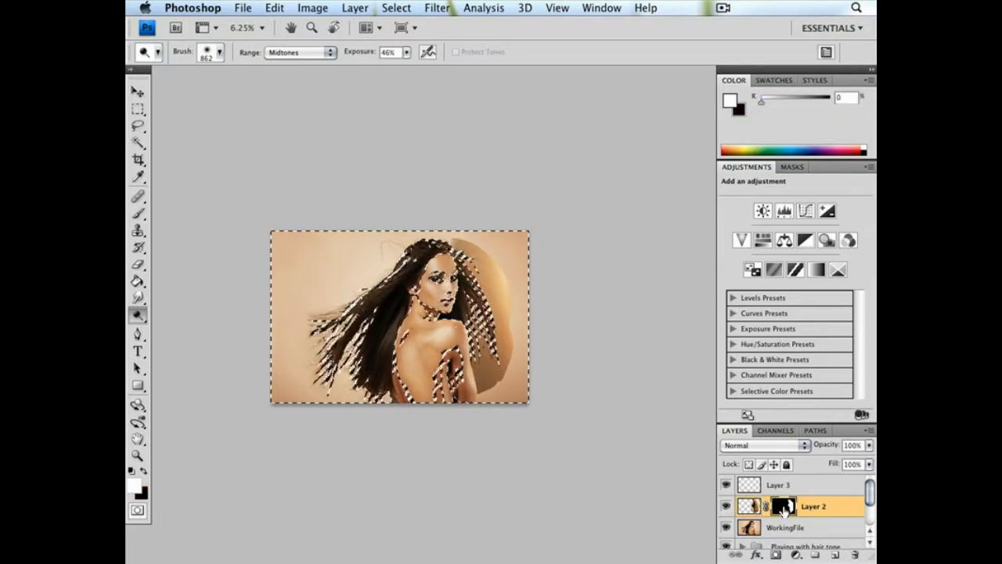
{"action": "key", "text": "super+equal"}
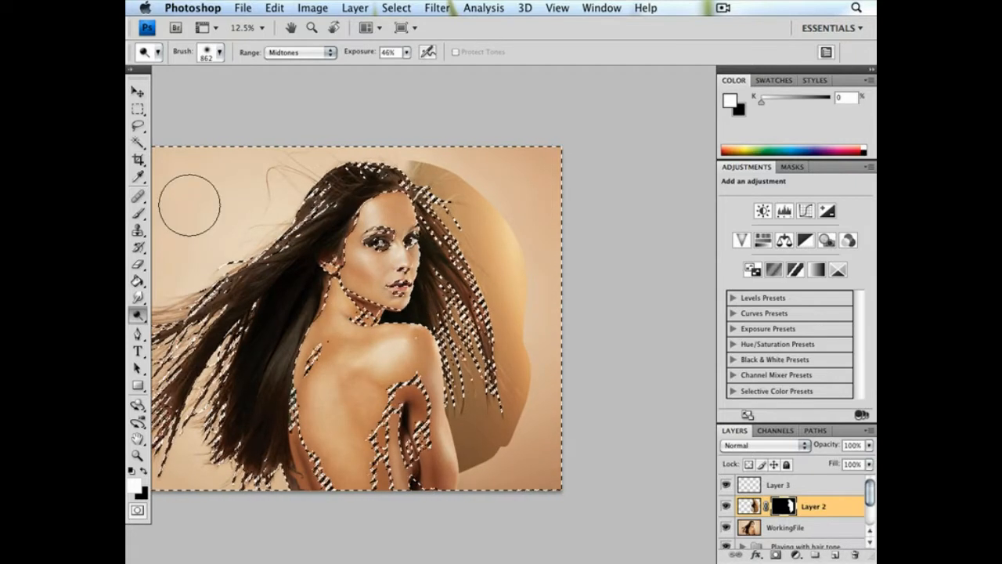
{"action": "left_click", "coordinate": [138, 213]}
{"action": "left_click", "coordinate": [144, 468]}
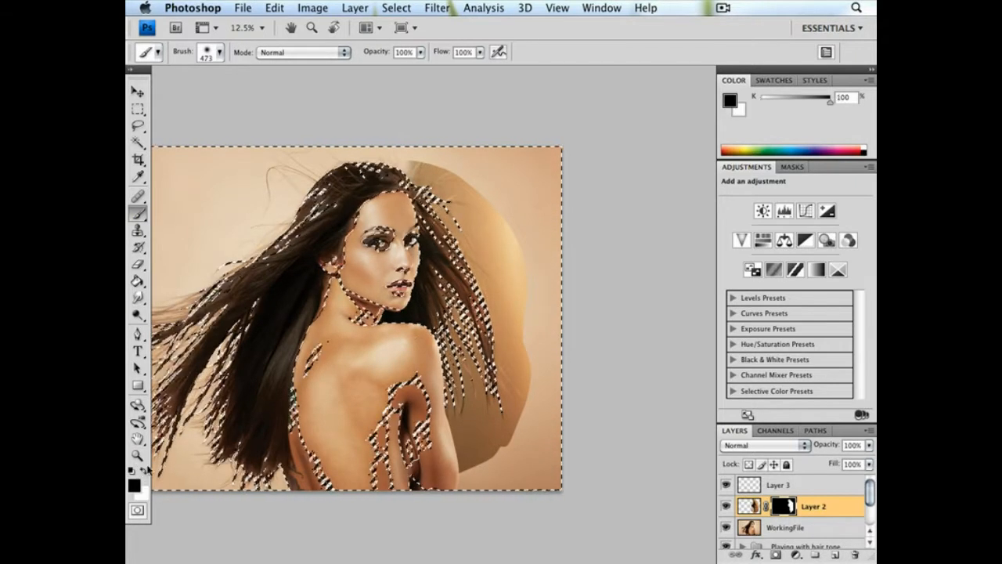
{"action": "right_click", "coordinate": [601, 240]}
{"action": "left_click", "coordinate": [672, 245]}
{"action": "left_click", "coordinate": [420, 133]}
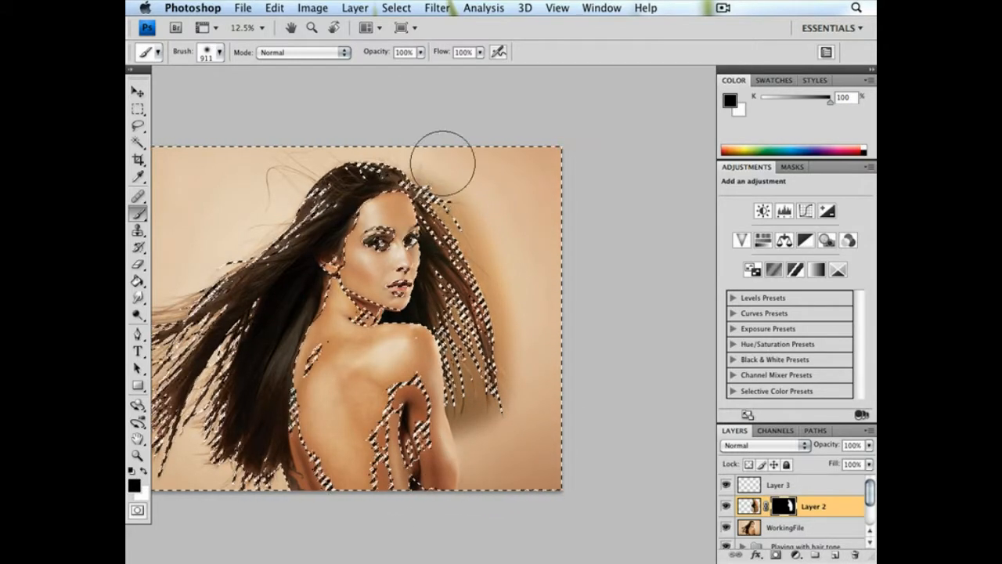
{"action": "left_click", "coordinate": [420, 53]}
{"action": "left_click_drag", "start_coordinate": [423, 68], "coordinate": [372, 71]}
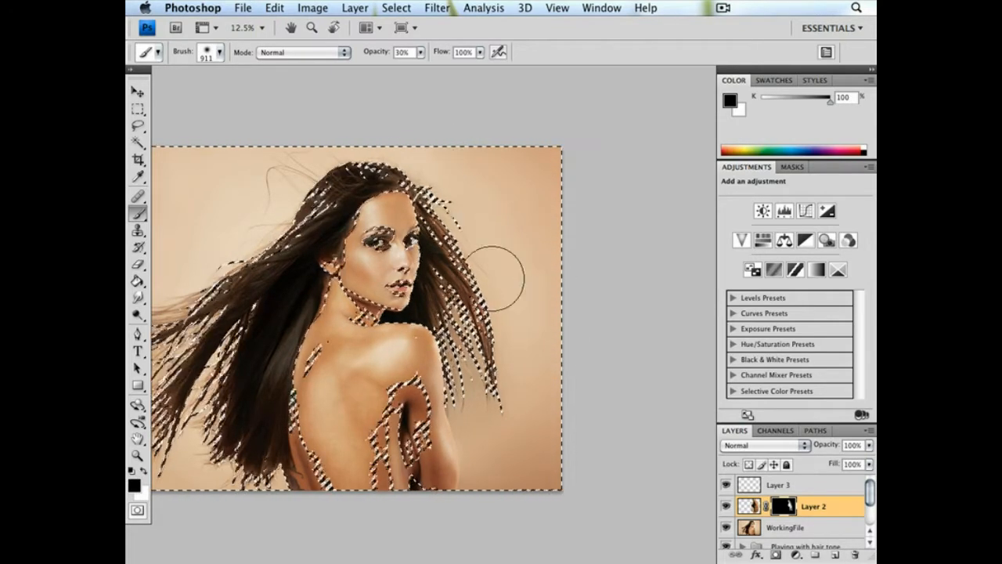
Deselect the channel-based selection over the portrait
{"action": "left_click", "coordinate": [136, 111]}
{"action": "left_click", "coordinate": [415, 161]}
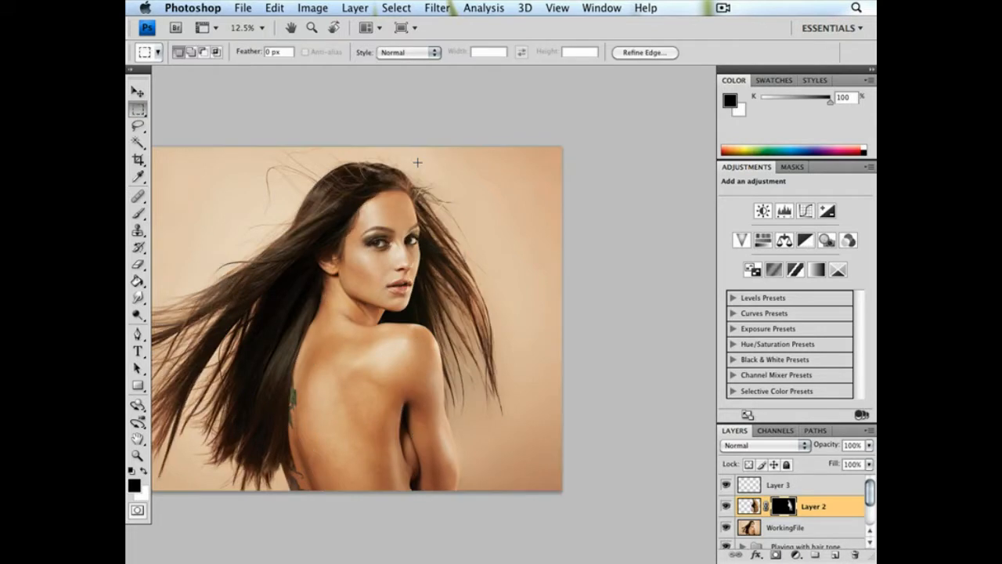
{"action": "left_click_drag", "start_coordinate": [500, 320], "coordinate": [558, 288]}
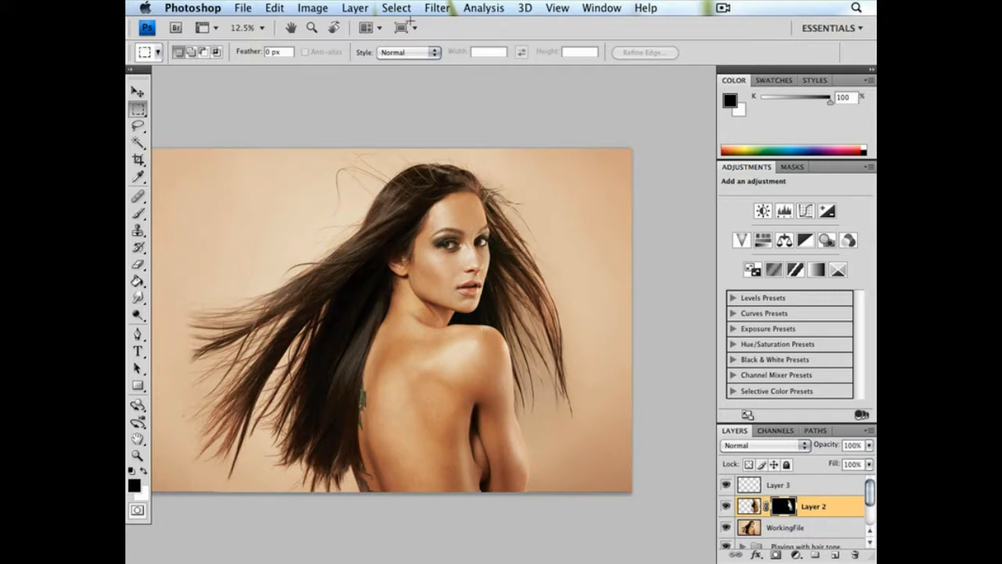
Soften Layer 2's mask with a Gaussian Blur of 2.1 pixels radius
{"action": "left_click", "coordinate": [436, 7]}
{"action": "mouse_move", "coordinate": [443, 137]}
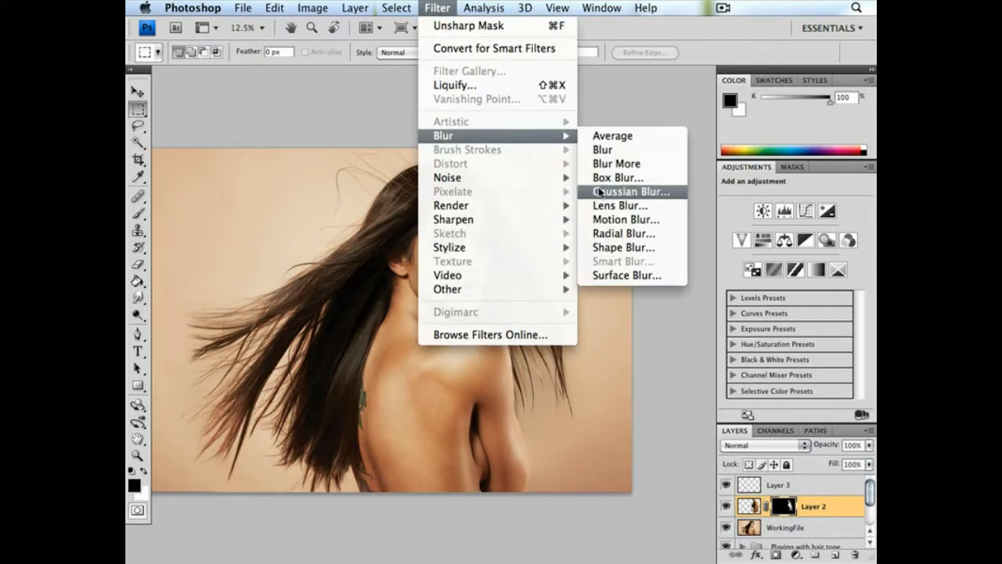
{"action": "left_click", "coordinate": [600, 193]}
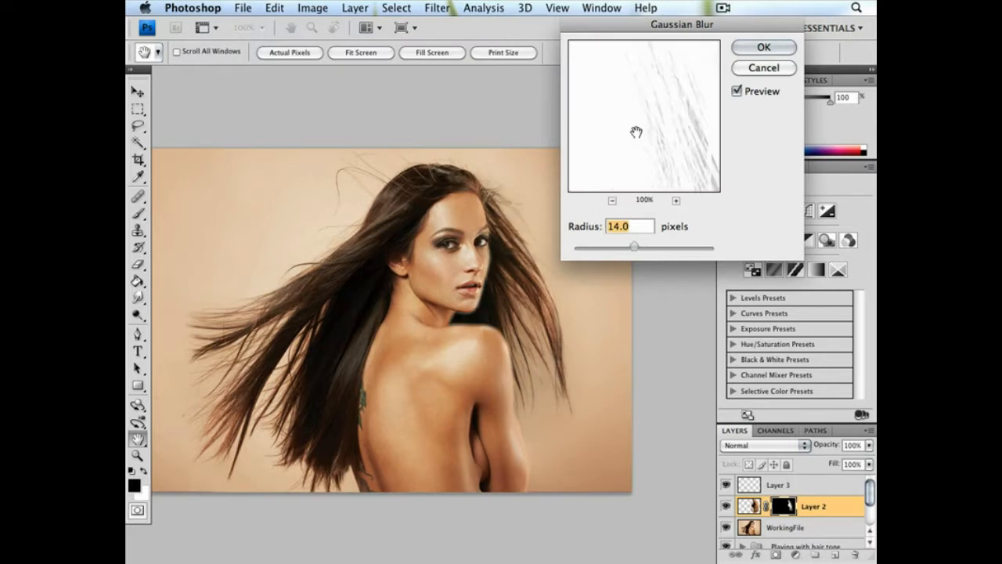
{"action": "left_click", "coordinate": [591, 248]}
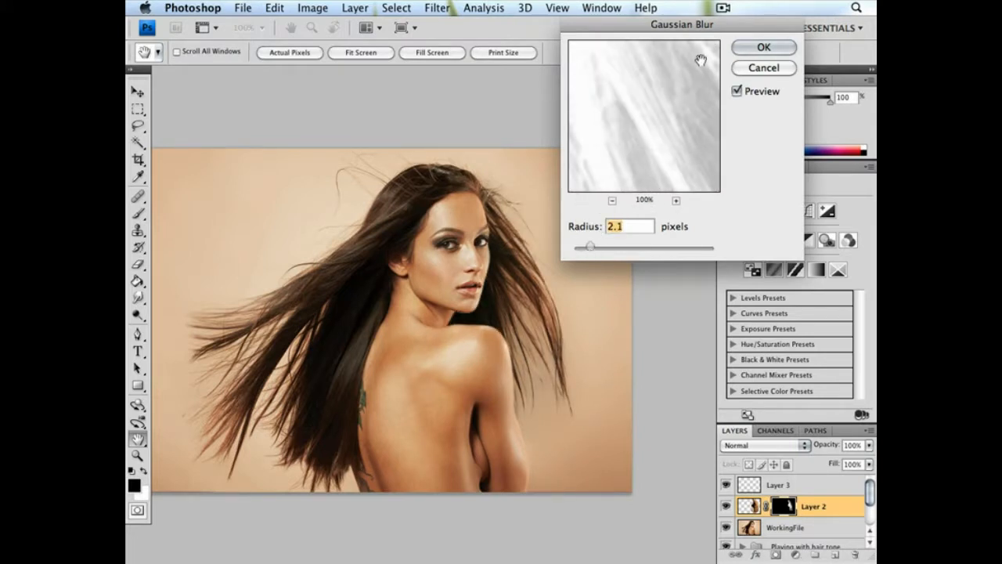
{"action": "left_click", "coordinate": [764, 47]}
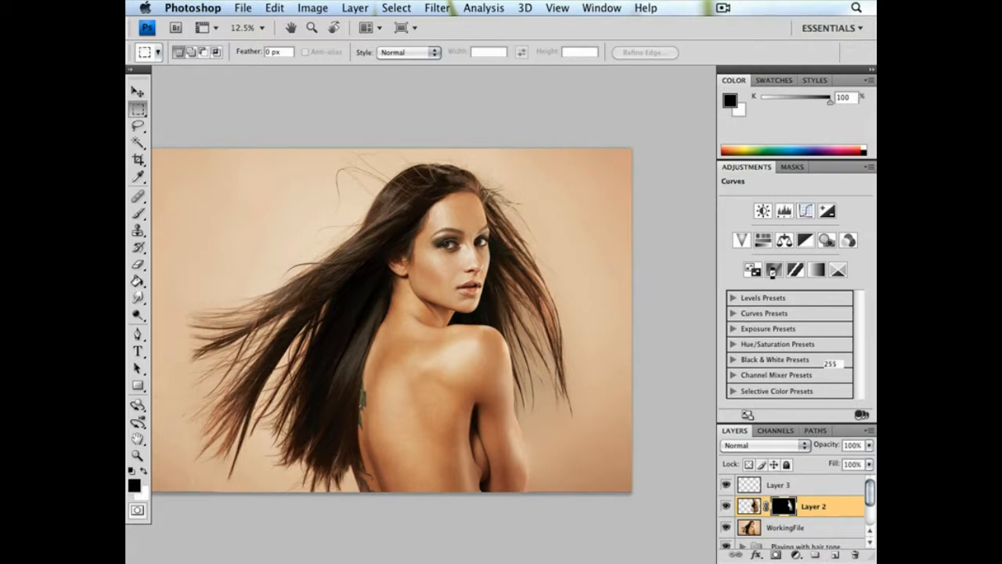
Add a brightening Curves adjustment above Layer 2 with input 78 and output 168, and invert its mask to black
{"action": "left_click", "coordinate": [806, 211]}
{"action": "left_click_drag", "start_coordinate": [787, 287], "coordinate": [785, 266]}
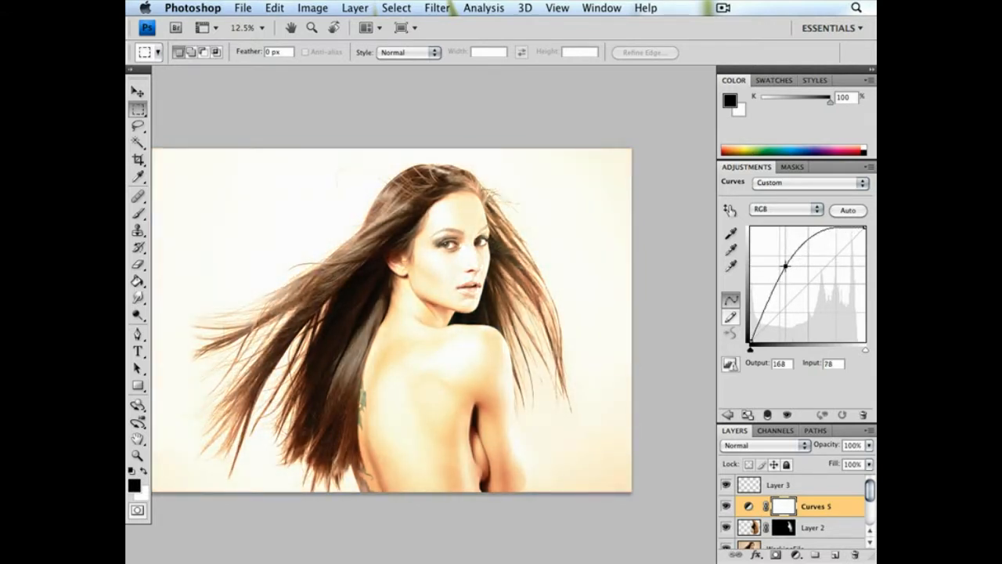
{"action": "key", "text": "super+i"}
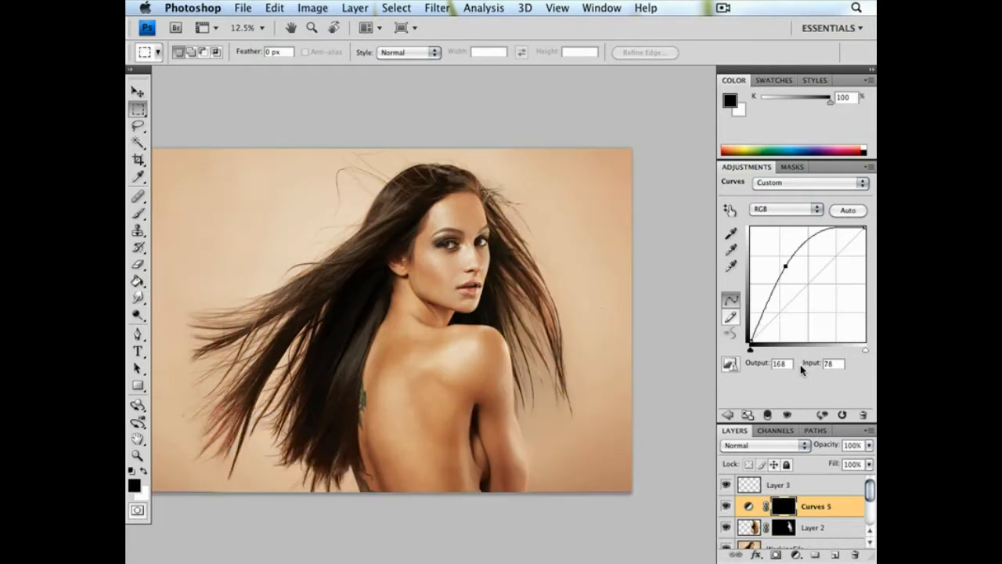
Load Layer 2's mask as a selection, paint white at 30% opacity on the Curves 5 mask over the lower hair beside the shoulder, and deselect
{"action": "key", "text": "b"}
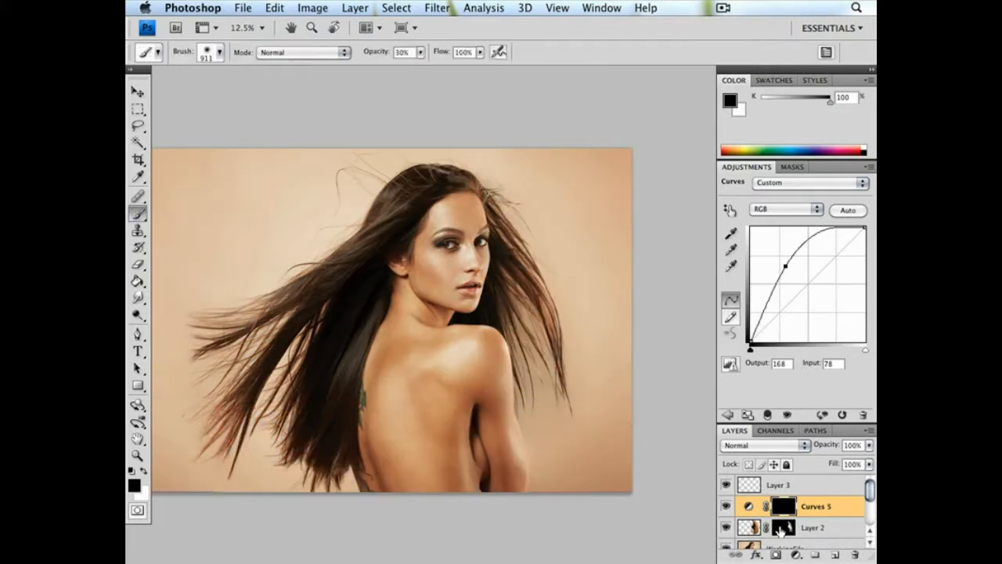
{"action": "left_click", "coordinate": [786, 527], "text": "super"}
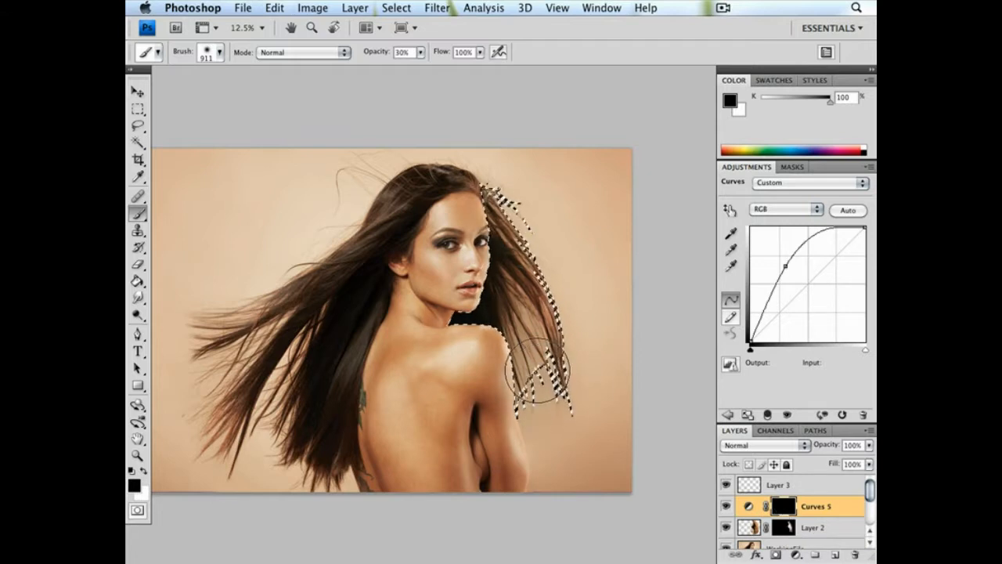
{"action": "key", "text": "x"}
{"action": "left_click_drag", "start_coordinate": [541, 320], "coordinate": [540, 418]}
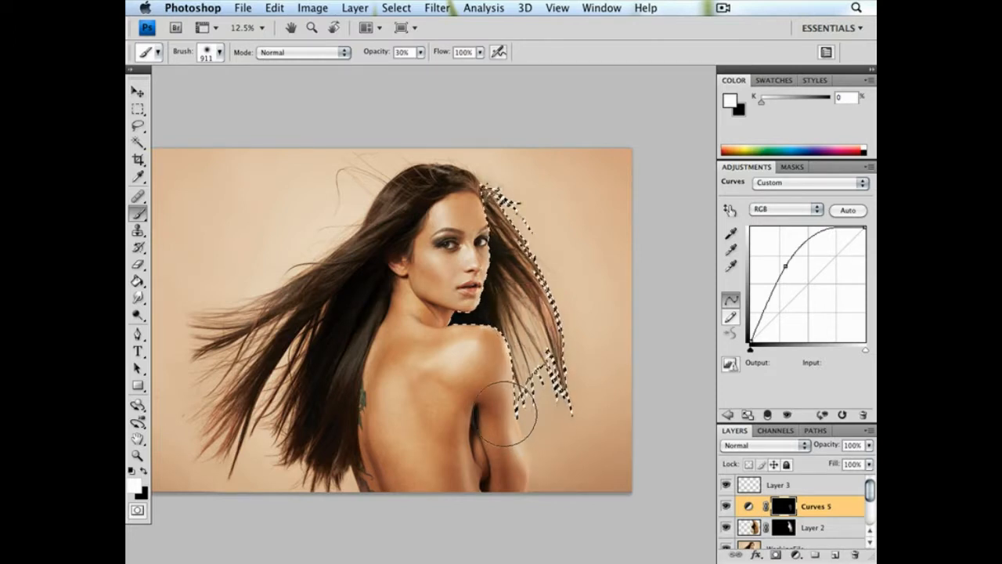
{"action": "left_click", "coordinate": [137, 109]}
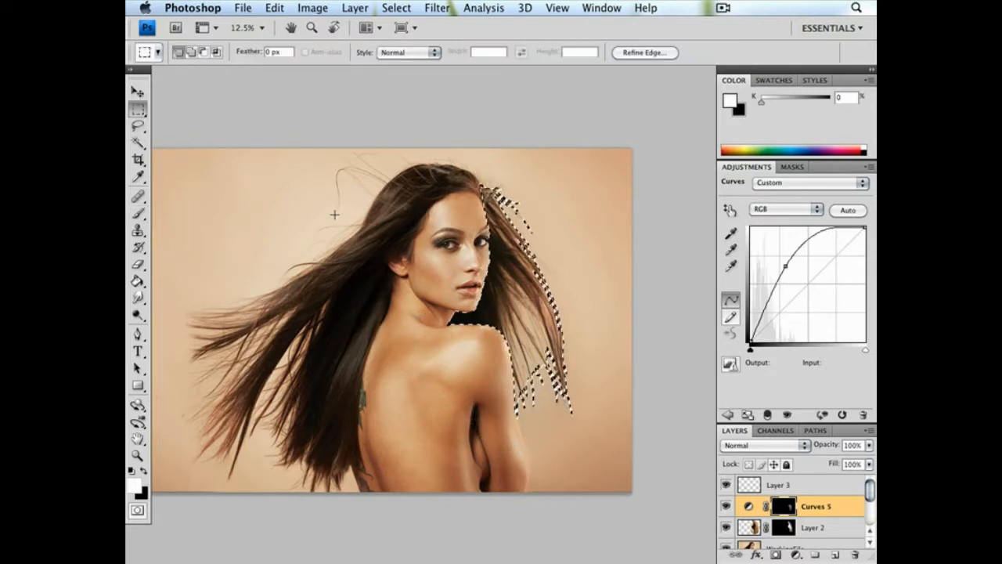
{"action": "left_click", "coordinate": [404, 179]}
Paint white on the Curves 5 mask over the hair strands beside the shoulder with a 442 px brush at 16% opacity
{"action": "left_click", "coordinate": [139, 214]}
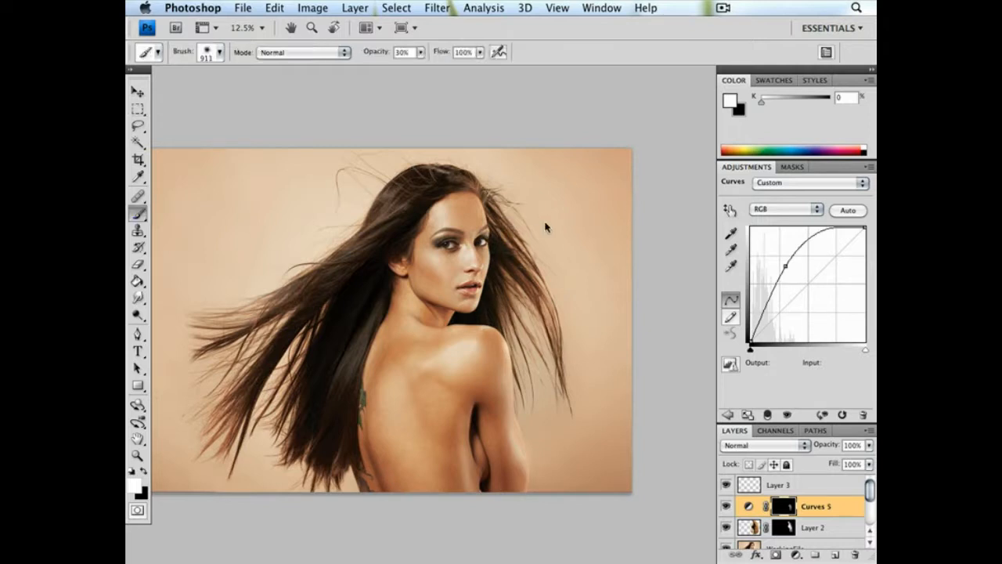
{"action": "right_click", "coordinate": [601, 258]}
{"action": "left_click_drag", "start_coordinate": [689, 246], "coordinate": [646, 244]}
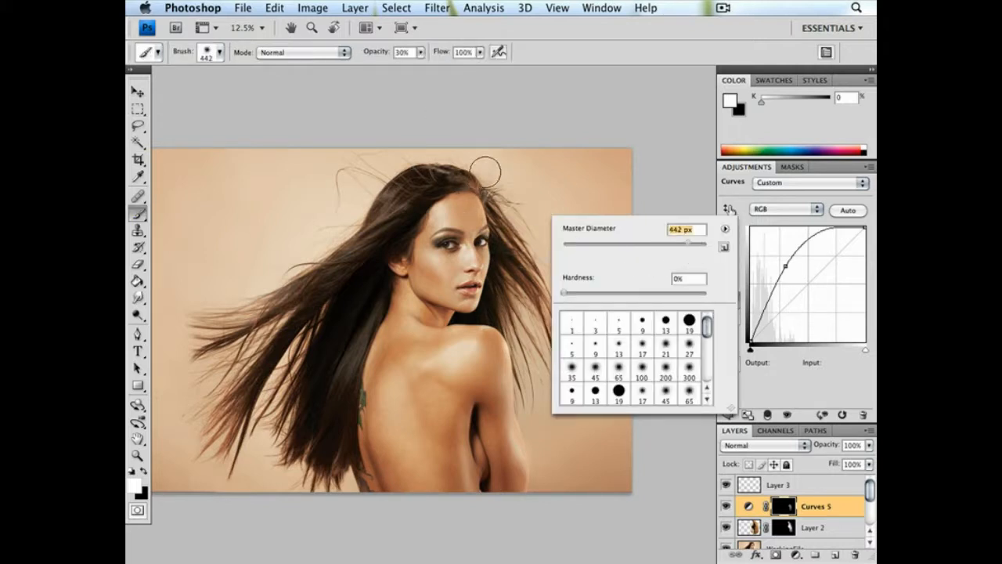
{"action": "left_click", "coordinate": [420, 52]}
{"action": "left_click", "coordinate": [410, 68]}
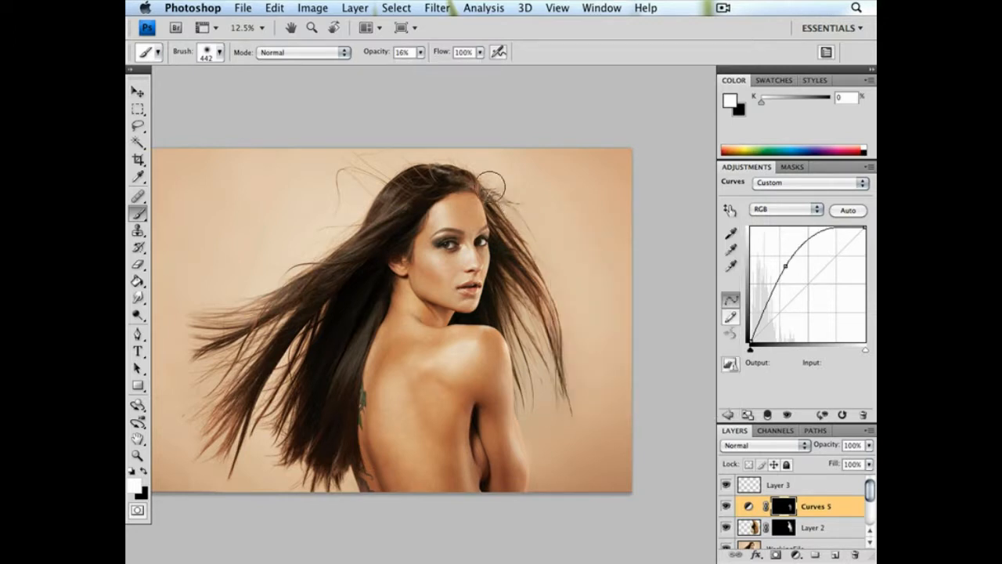
{"action": "left_click_drag", "start_coordinate": [540, 353], "coordinate": [547, 325]}
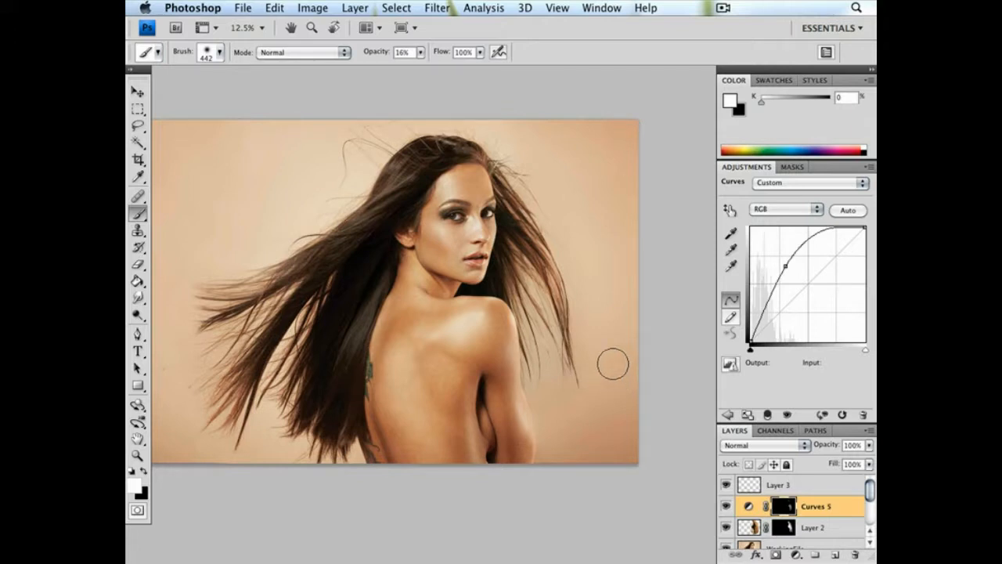
Enlarge the brush to 1399 px and dab white on the Curves 5 mask around the lower hair tips beside the arm
{"action": "right_click", "coordinate": [612, 364]}
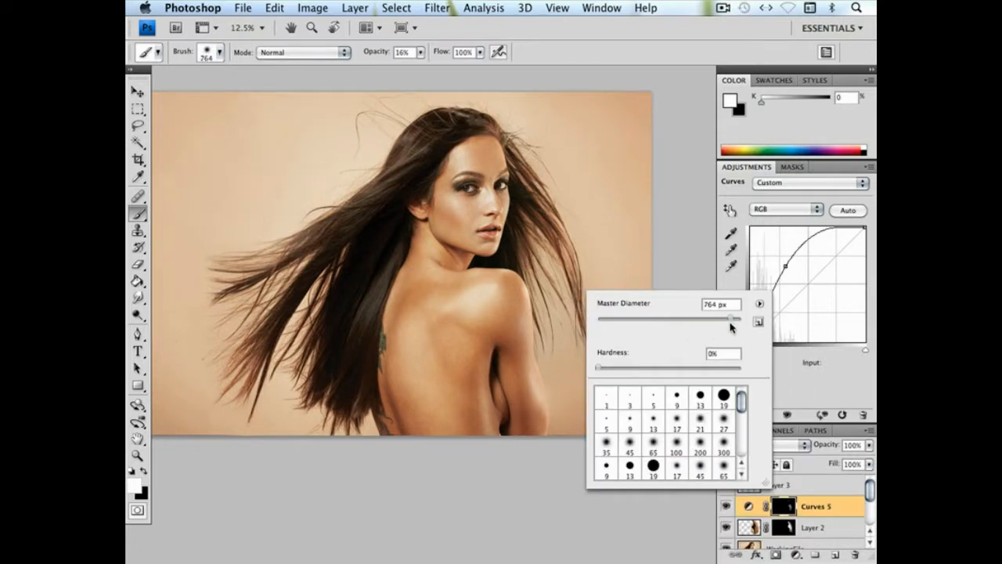
{"action": "left_click_drag", "start_coordinate": [730, 320], "coordinate": [736, 320]}
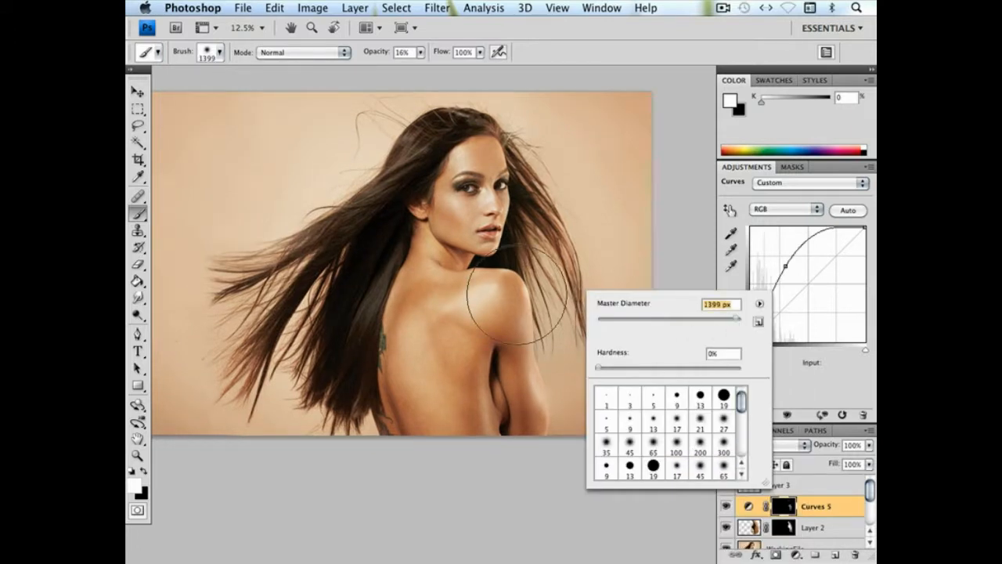
{"action": "key", "text": "Return"}
{"action": "left_click", "coordinate": [561, 381]}
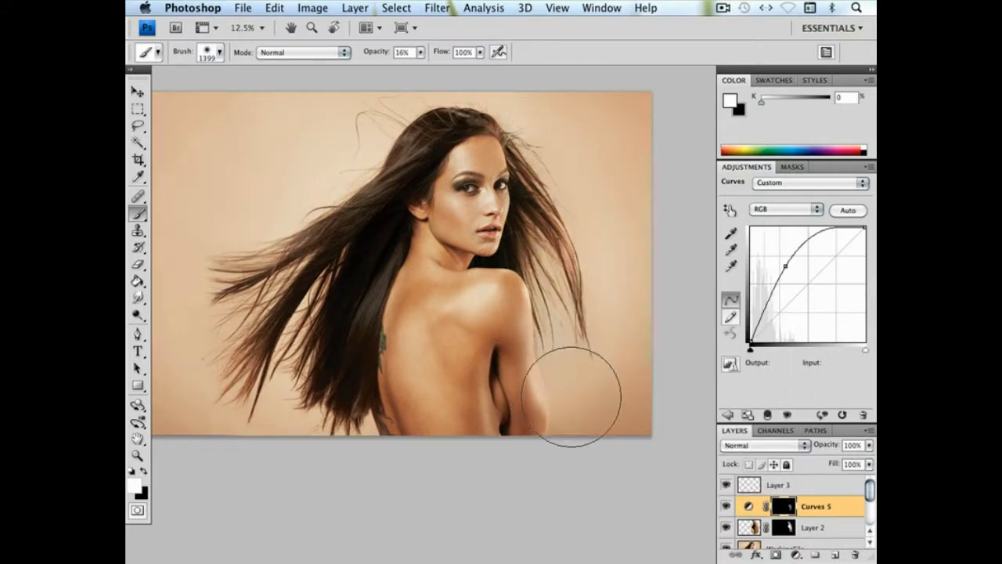
Set Curves 5 to 66% opacity and clip it to Layer 2, comparing the image with and without it
{"action": "left_click_drag", "start_coordinate": [869, 448], "coordinate": [835, 462]}
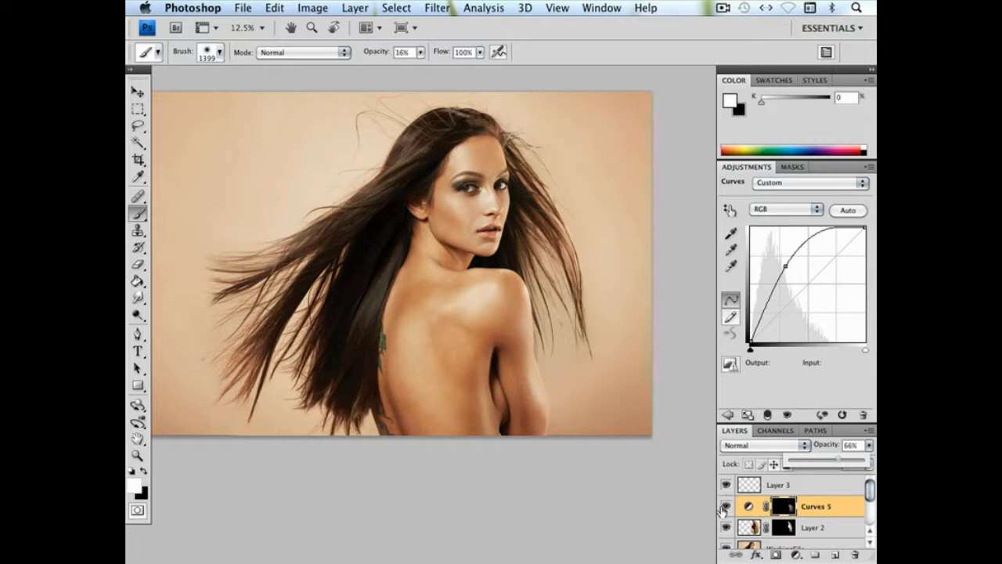
{"action": "left_click", "coordinate": [767, 415]}
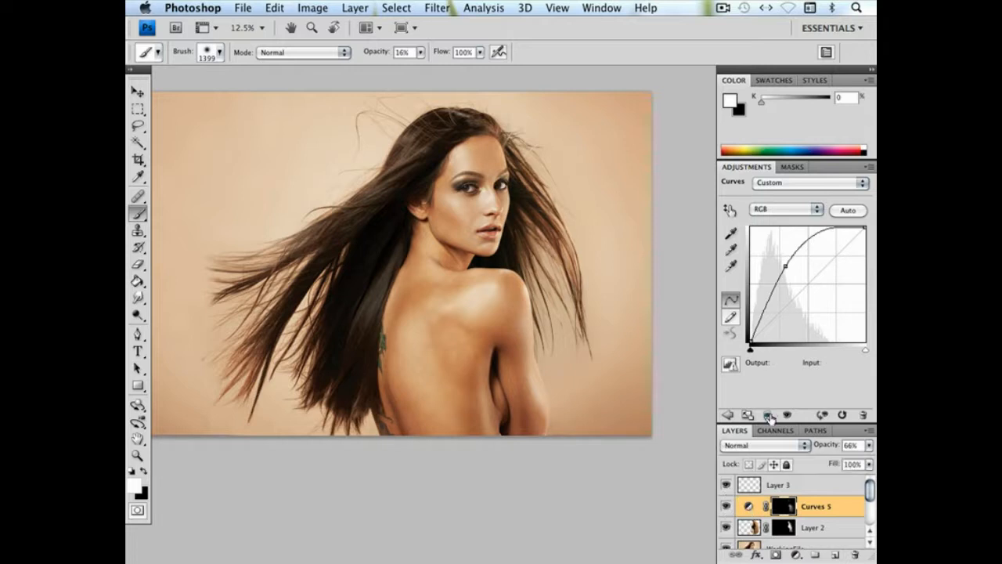
{"action": "left_click", "coordinate": [726, 507]}
{"action": "left_click", "coordinate": [727, 508]}
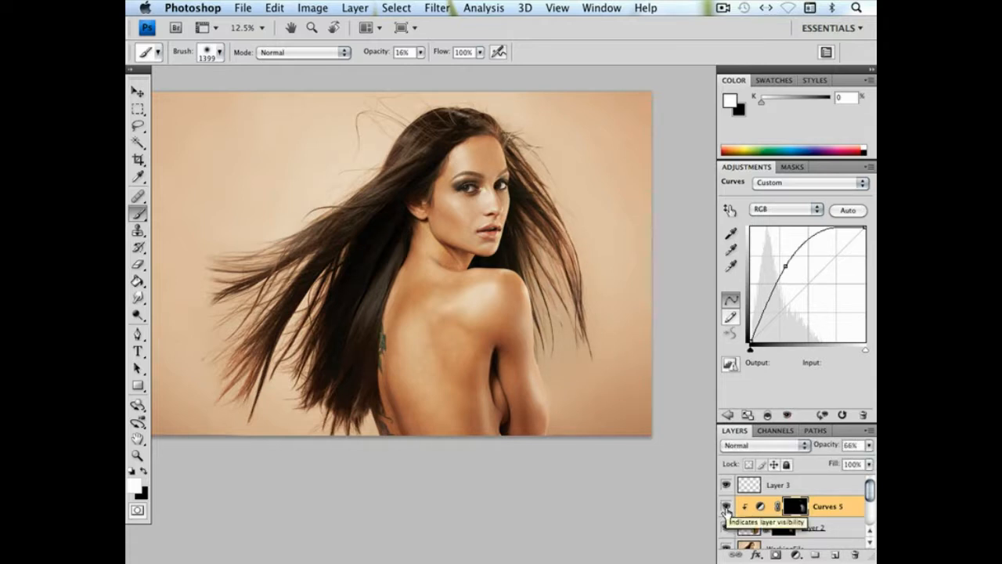
Compare the full composite with the WorkingFile layer shown alone to judge the added hair
{"action": "key", "text": "super+minus"}
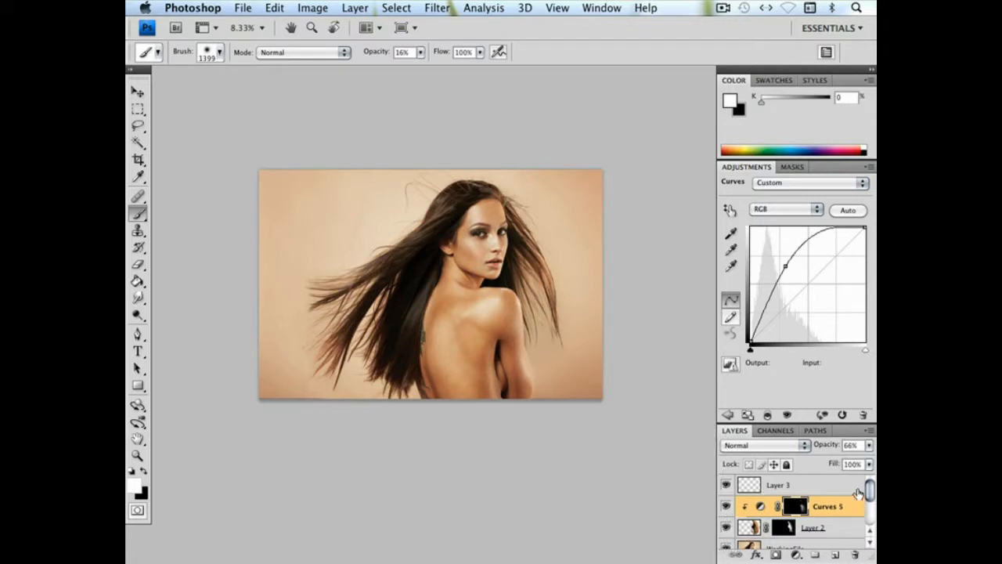
{"action": "scroll", "coordinate": [869, 498], "scroll_direction": "down", "scroll_amount": 1}
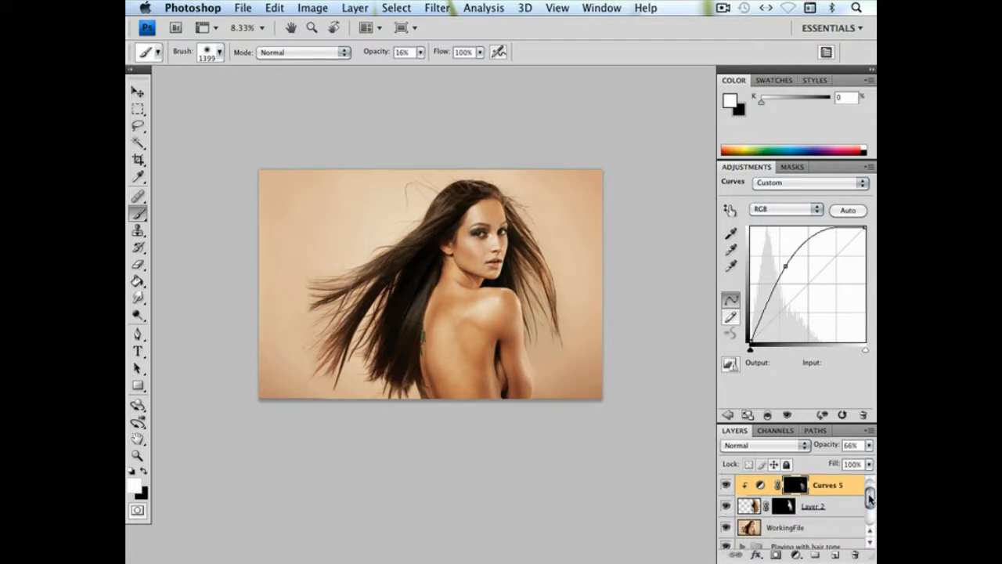
{"action": "left_click", "coordinate": [726, 529], "text": "alt"}
{"action": "left_click", "coordinate": [725, 529], "text": "alt"}
{"action": "left_click", "coordinate": [726, 530], "text": "alt"}
{"action": "left_click", "coordinate": [726, 529], "text": "alt"}
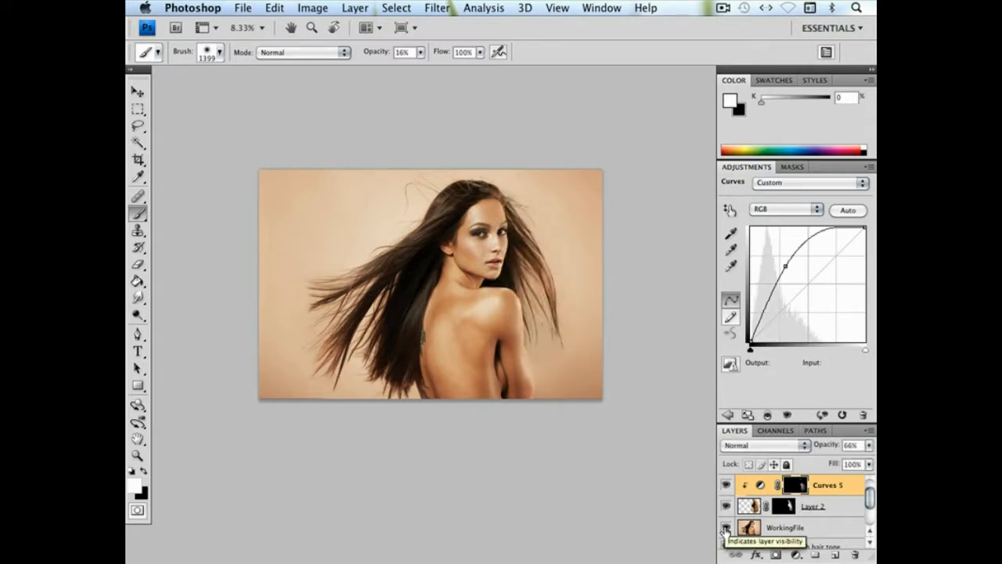
{"action": "left_click", "coordinate": [726, 529], "text": "alt"}
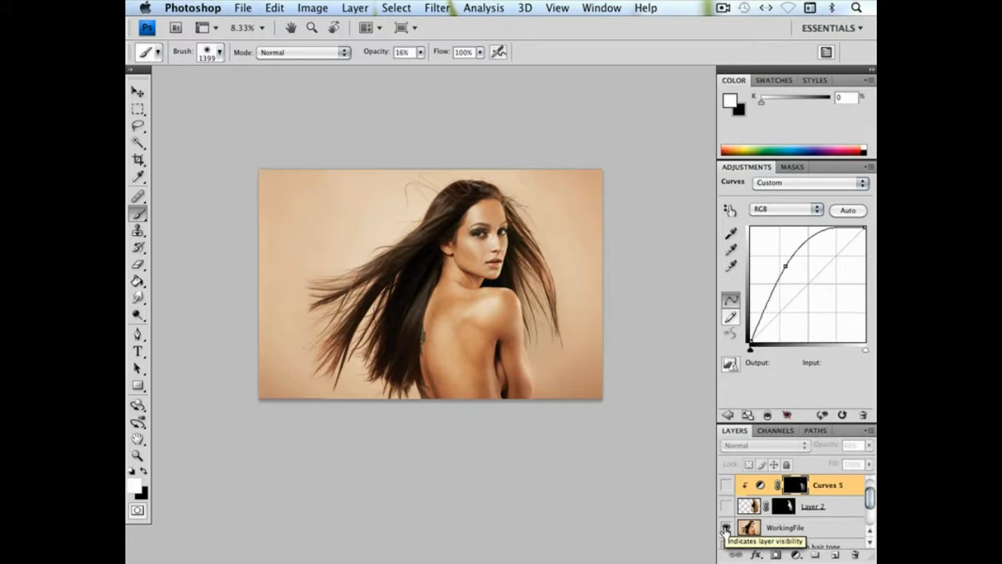
{"action": "left_click", "coordinate": [726, 529], "text": "alt"}
Examine the composited hair up close beside the face and shoulder and along the hairline
{"action": "key", "text": "super+plus"}
{"action": "key", "text": "super+plus"}
{"action": "key", "text": "super+plus"}
{"action": "key", "text": "super+plus"}
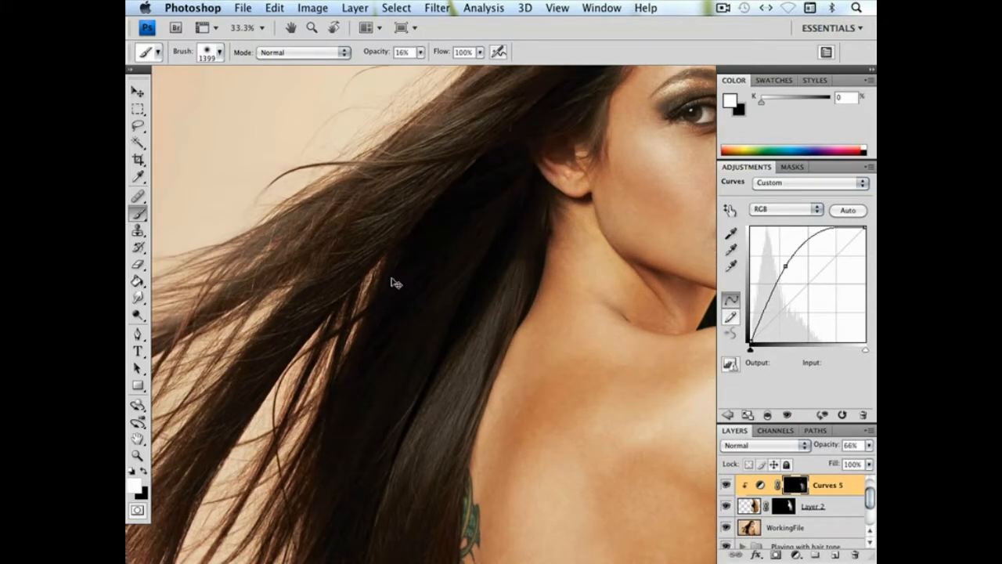
{"action": "left_click_drag", "start_coordinate": [396, 282], "coordinate": [180, 281]}
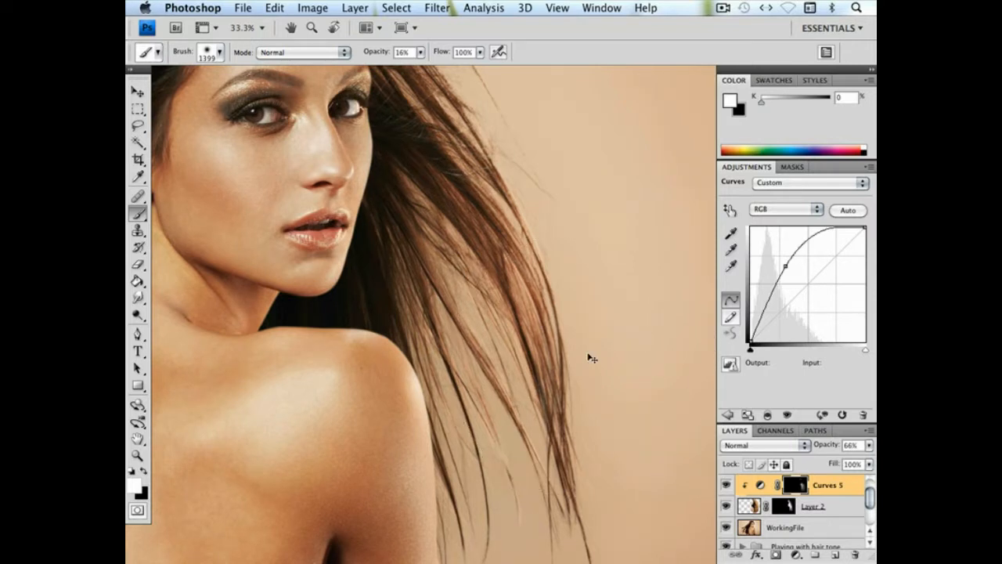
{"action": "key", "text": "super+plus"}
{"action": "left_click_drag", "start_coordinate": [401, 253], "coordinate": [519, 447]}
{"action": "mouse_move", "coordinate": [470, 272]}
{"action": "left_mouse_down"}
{"action": "mouse_move", "coordinate": [497, 455]}
{"action": "mouse_move", "coordinate": [535, 396]}
{"action": "mouse_move", "coordinate": [496, 443]}
{"action": "left_mouse_up"}
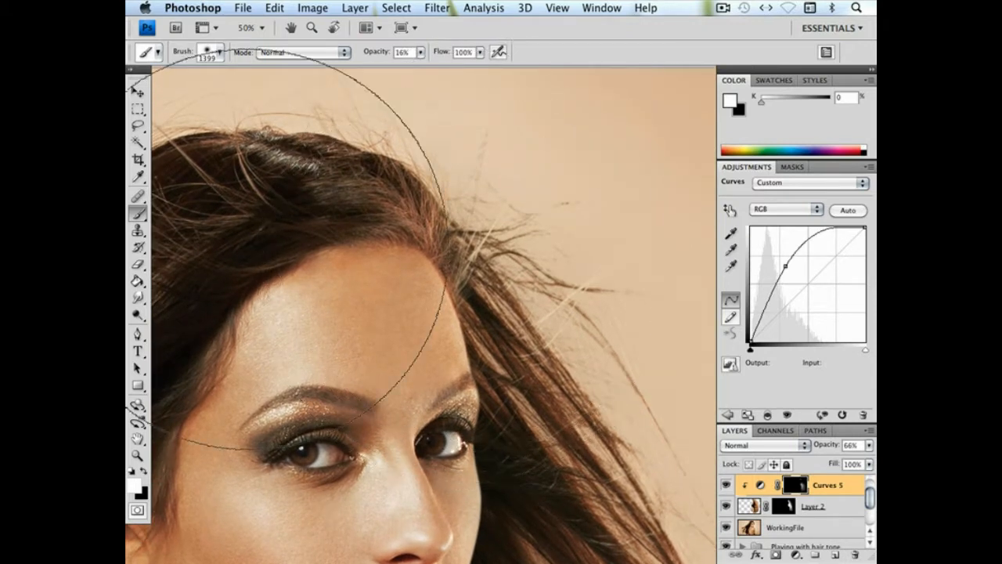
Reduce the brush diameter to 71 px and inspect the blend between the hairline and the added hair
{"action": "right_click", "coordinate": [440, 257]}
{"action": "left_click", "coordinate": [497, 282]}
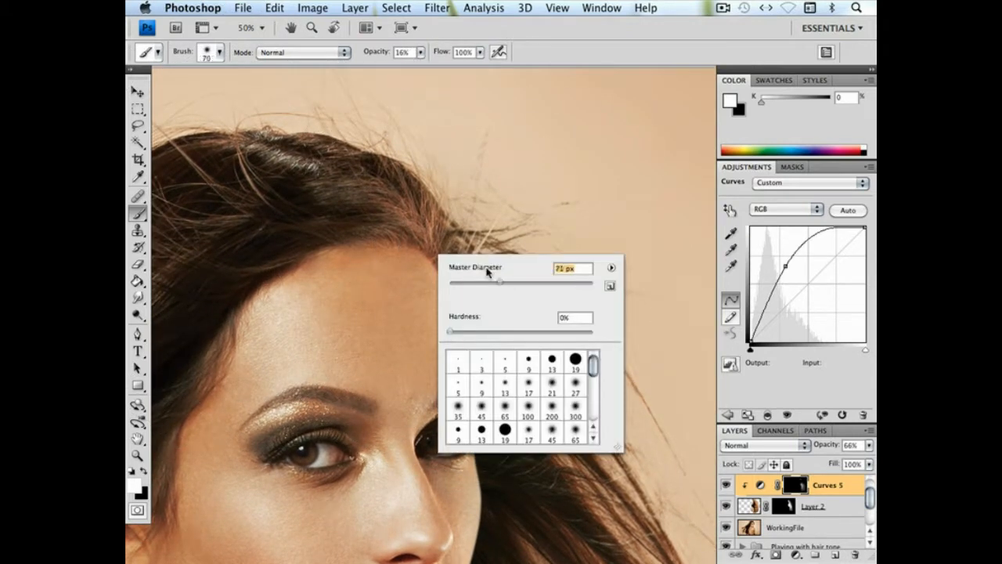
{"action": "left_click", "coordinate": [555, 33]}
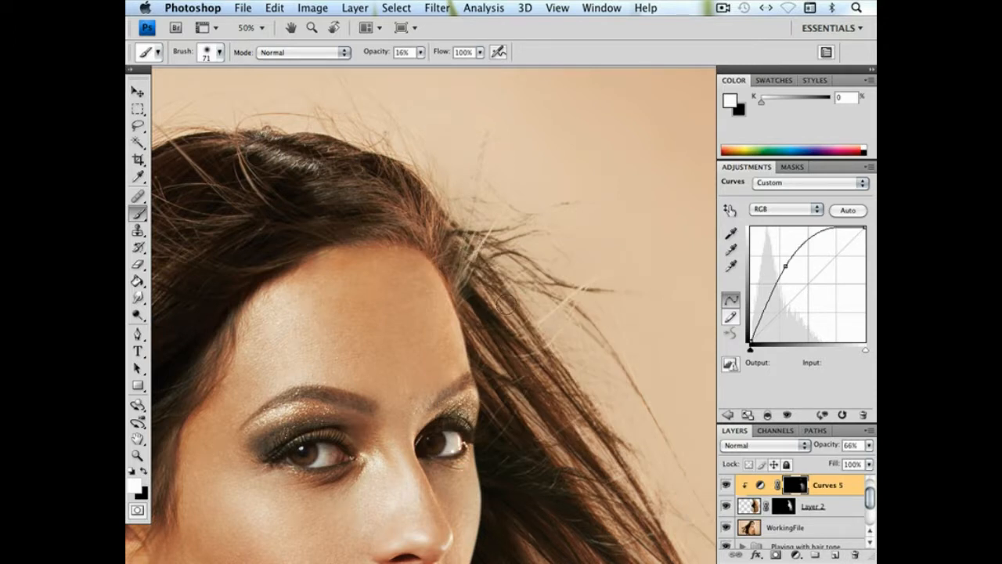
{"action": "scroll", "coordinate": [504, 306], "scroll_direction": "down", "scroll_amount": 5}
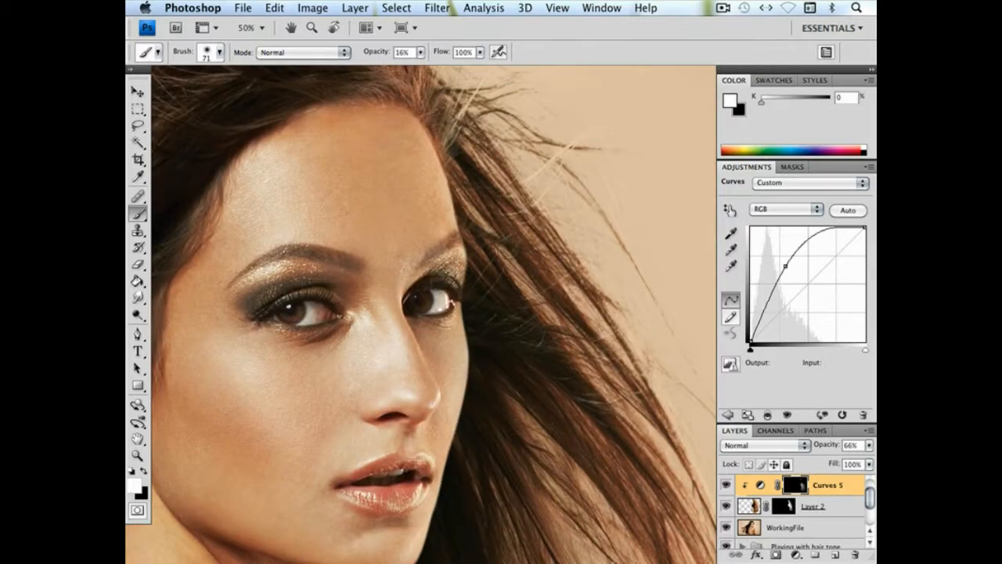
{"action": "left_click_drag", "start_coordinate": [507, 303], "coordinate": [563, 258]}
{"action": "key", "text": "super+minus"}
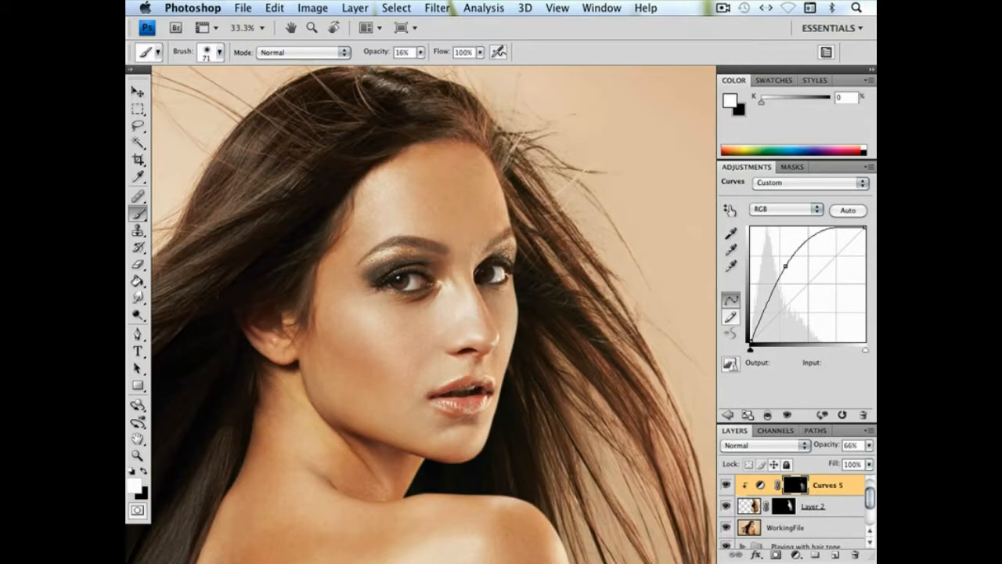
{"action": "scroll", "coordinate": [536, 315], "scroll_direction": "down", "scroll_amount": 2}
Load Layer 2's mask as an inverted selection and add a darkening Curves adjustment above WorkingFile with input 145 and output 97
{"action": "left_click", "coordinate": [783, 507], "text": "super"}
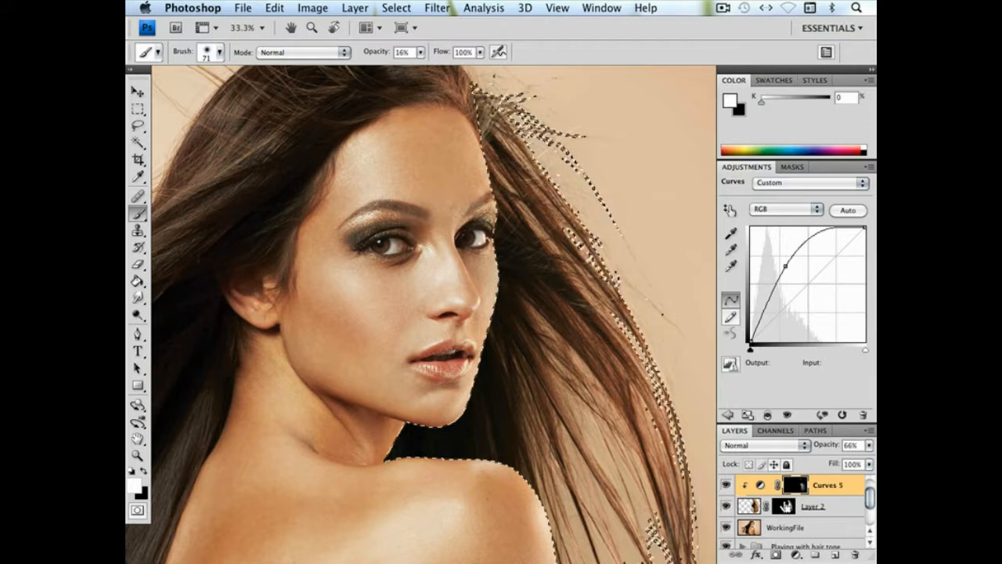
{"action": "left_click", "coordinate": [397, 9]}
{"action": "left_click", "coordinate": [401, 68]}
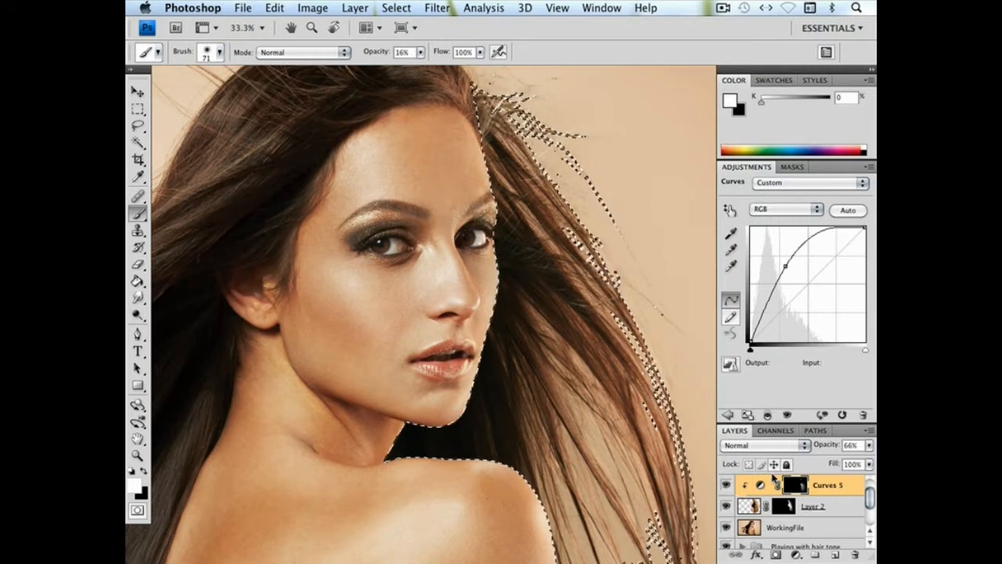
{"action": "left_click", "coordinate": [787, 527]}
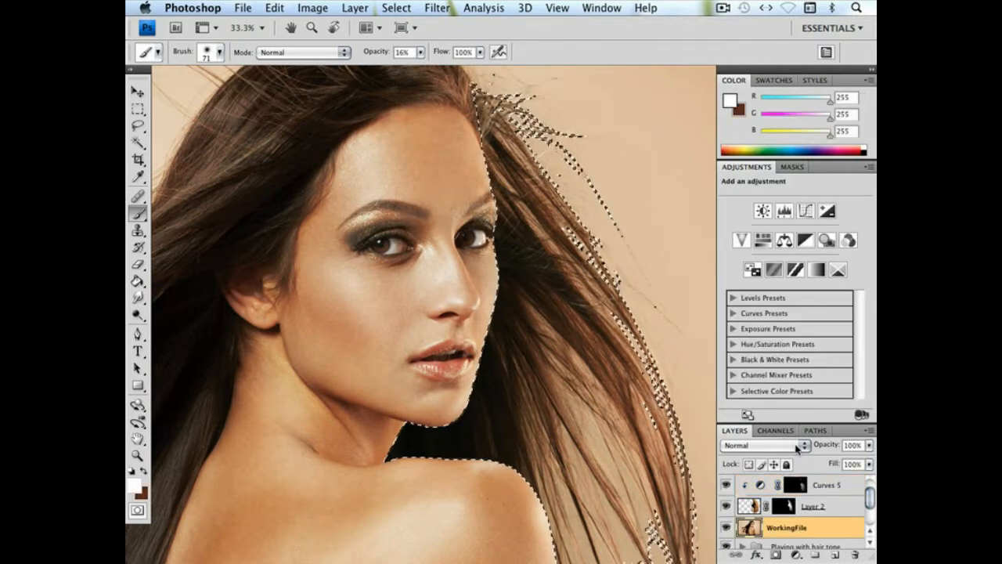
{"action": "left_click", "coordinate": [808, 212]}
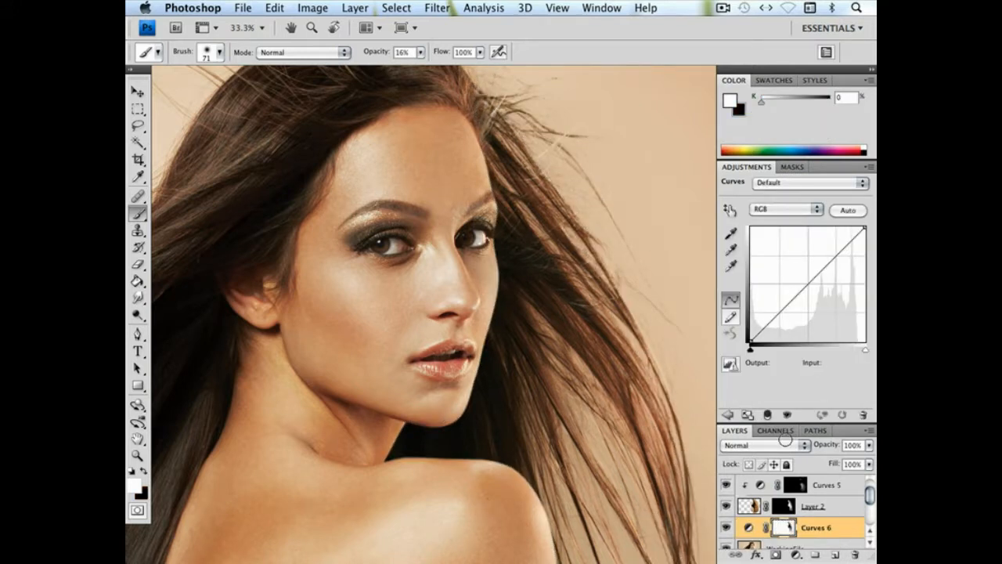
{"action": "left_click_drag", "start_coordinate": [807, 288], "coordinate": [815, 298]}
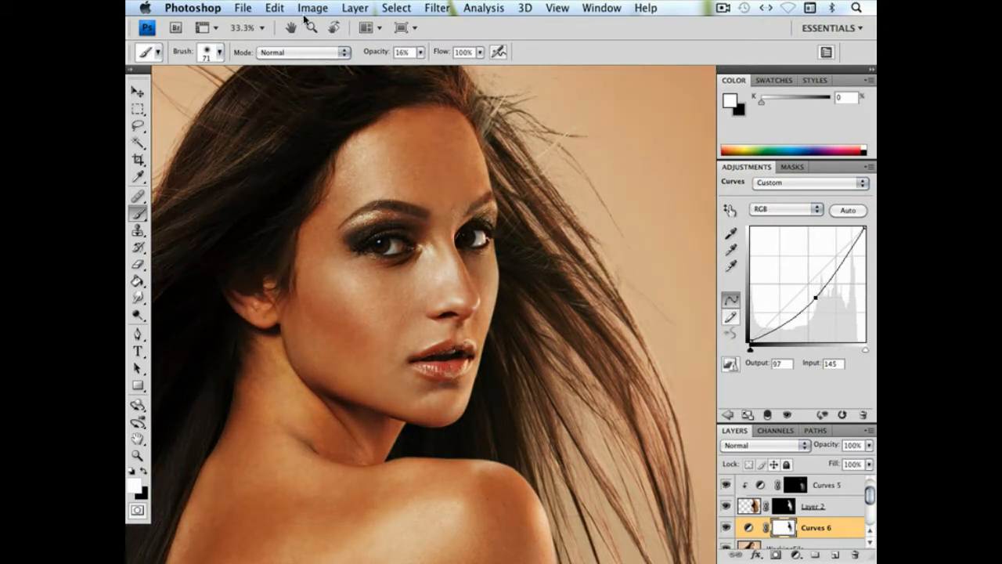
Replace the Curves 6 layer mask with a Hide All mask and load Layer 2's mask as a selection
{"action": "left_click_drag", "start_coordinate": [834, 535], "coordinate": [852, 555]}
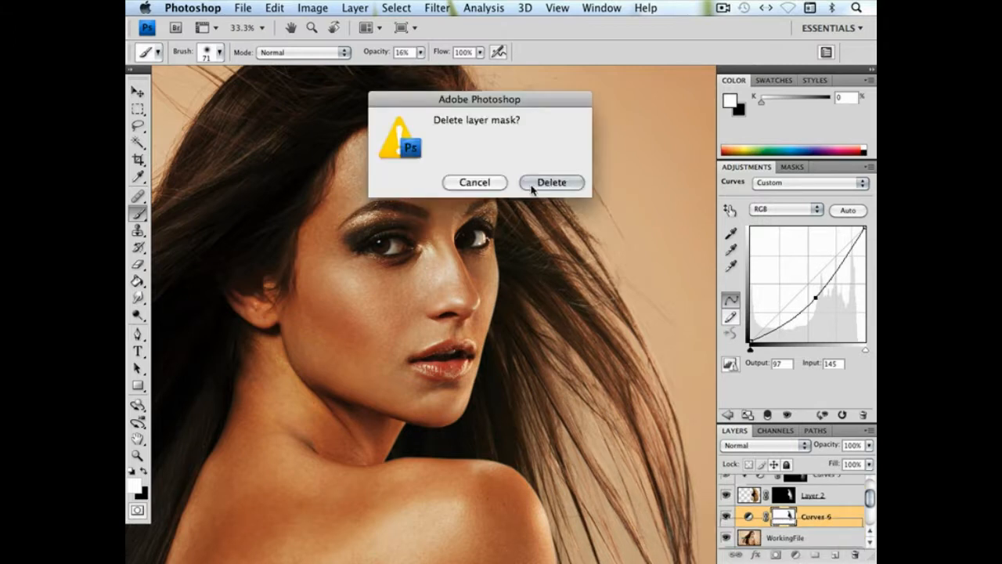
{"action": "left_click", "coordinate": [556, 180]}
{"action": "left_click", "coordinate": [354, 7]}
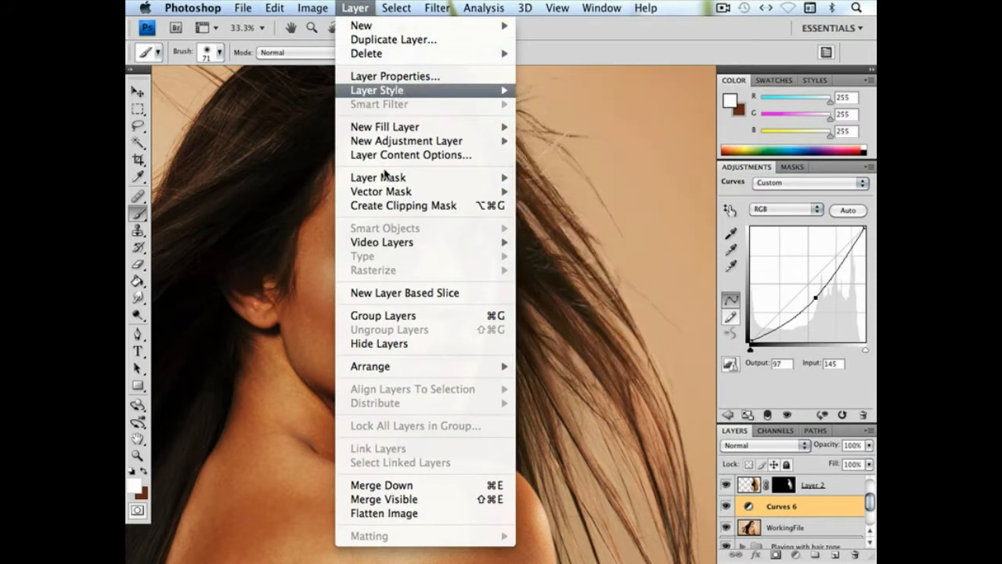
{"action": "mouse_move", "coordinate": [381, 177]}
{"action": "left_click", "coordinate": [551, 192]}
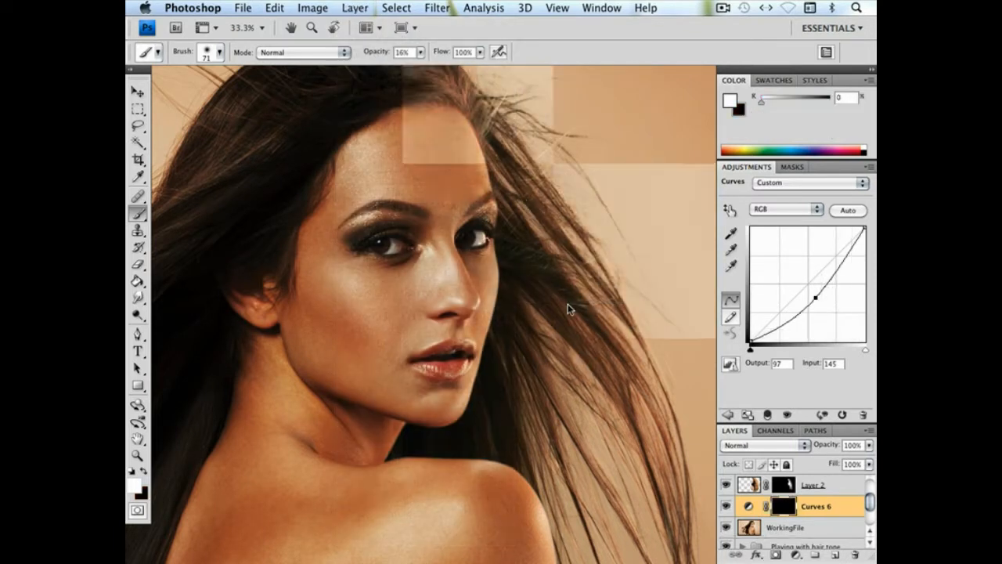
{"action": "left_click", "coordinate": [786, 485], "text": "super"}
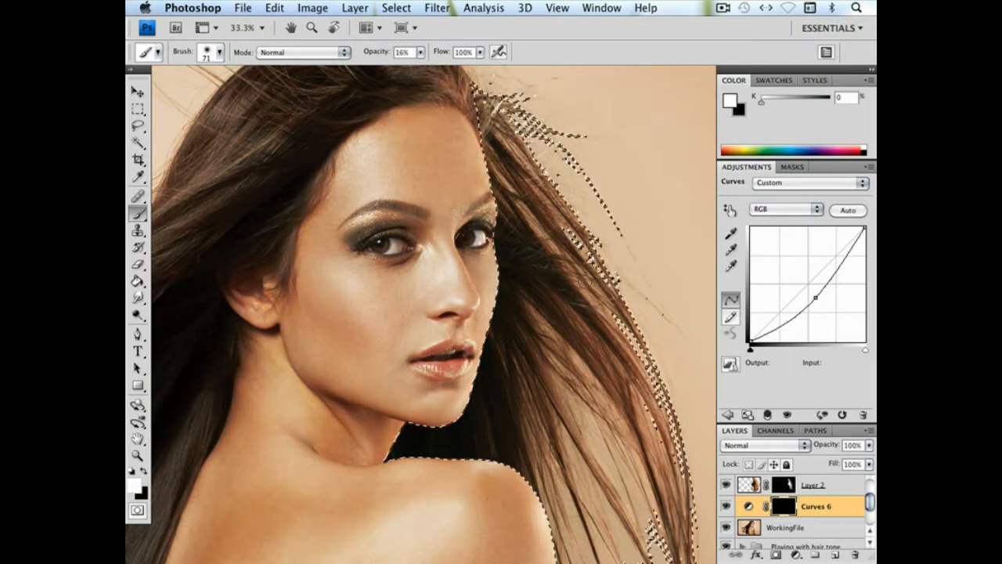
Expand the loaded hair selection by 2 pixels
{"action": "left_click", "coordinate": [403, 8]}
{"action": "left_click", "coordinate": [393, 6]}
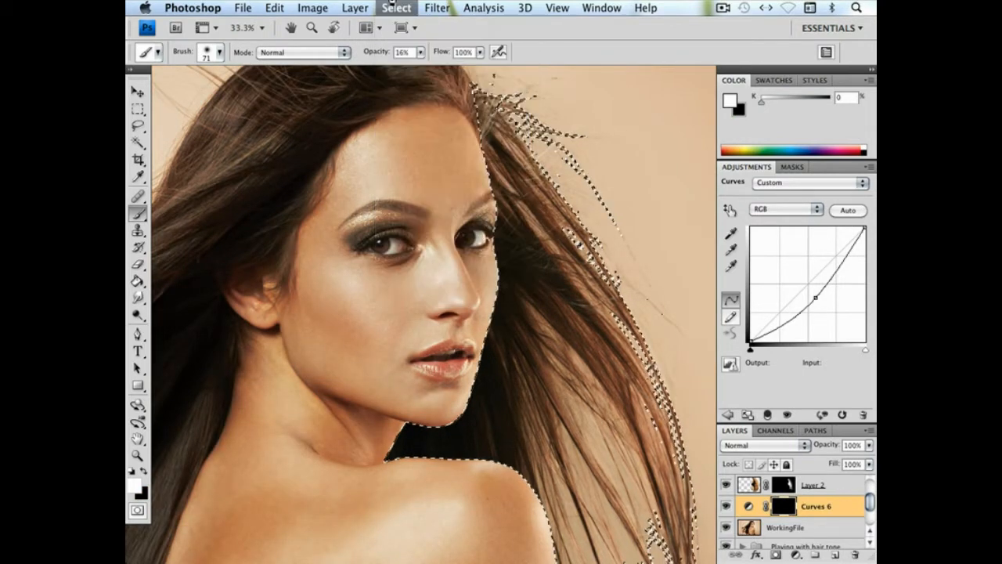
{"action": "left_click", "coordinate": [396, 8]}
{"action": "mouse_move", "coordinate": [422, 178]}
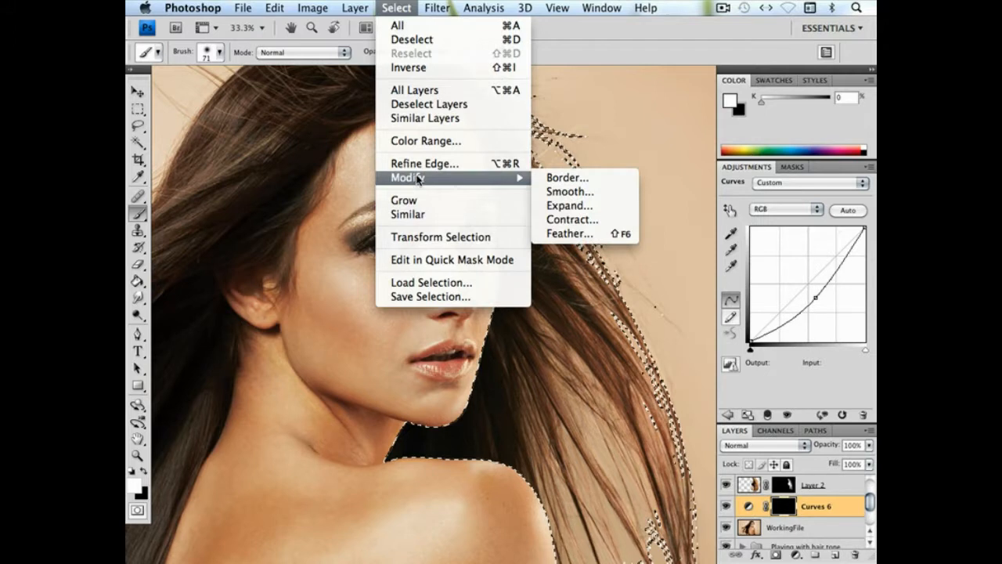
{"action": "left_click", "coordinate": [566, 209]}
{"action": "type", "text": "2"}
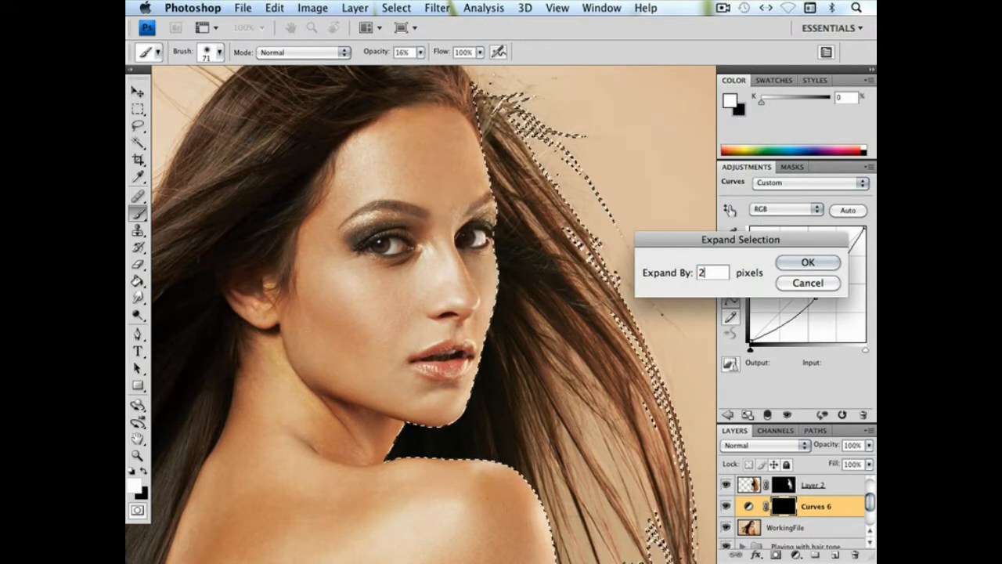
{"action": "key", "text": "Return"}
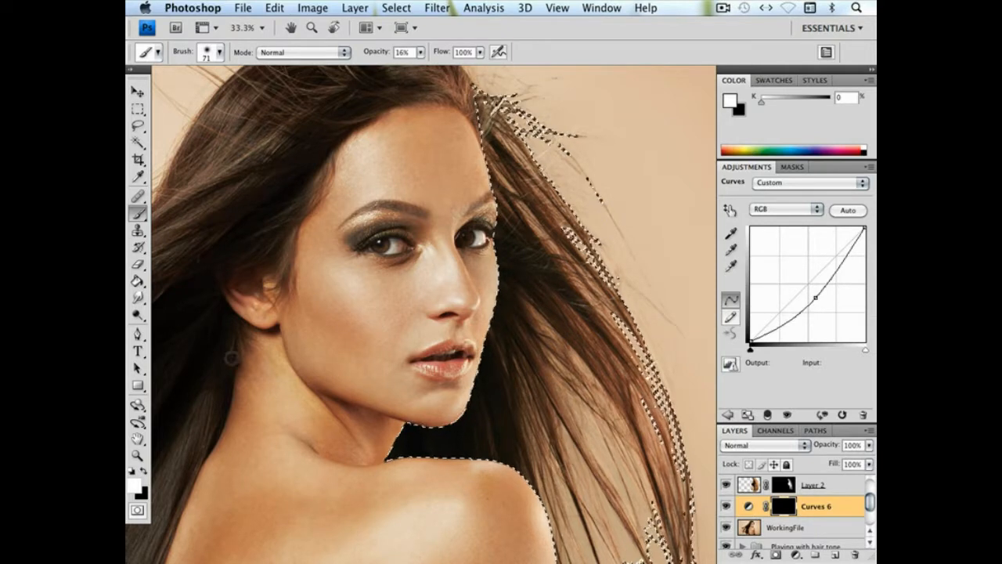
Paint white at 16% opacity on the Curves 6 mask over the hair beside the face, using 504 px and 370 px brushes
{"action": "right_click", "coordinate": [571, 307]}
{"action": "left_click_drag", "start_coordinate": [532, 304], "coordinate": [611, 306]}
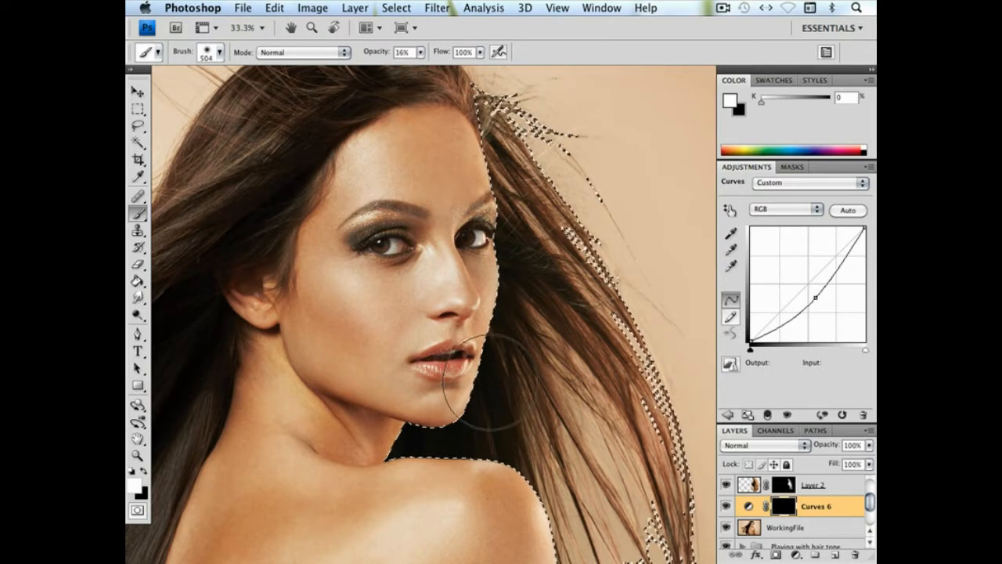
{"action": "mouse_move", "coordinate": [489, 408]}
{"action": "left_mouse_down"}
{"action": "mouse_move", "coordinate": [501, 313]}
{"action": "mouse_move", "coordinate": [523, 274]}
{"action": "left_mouse_up"}
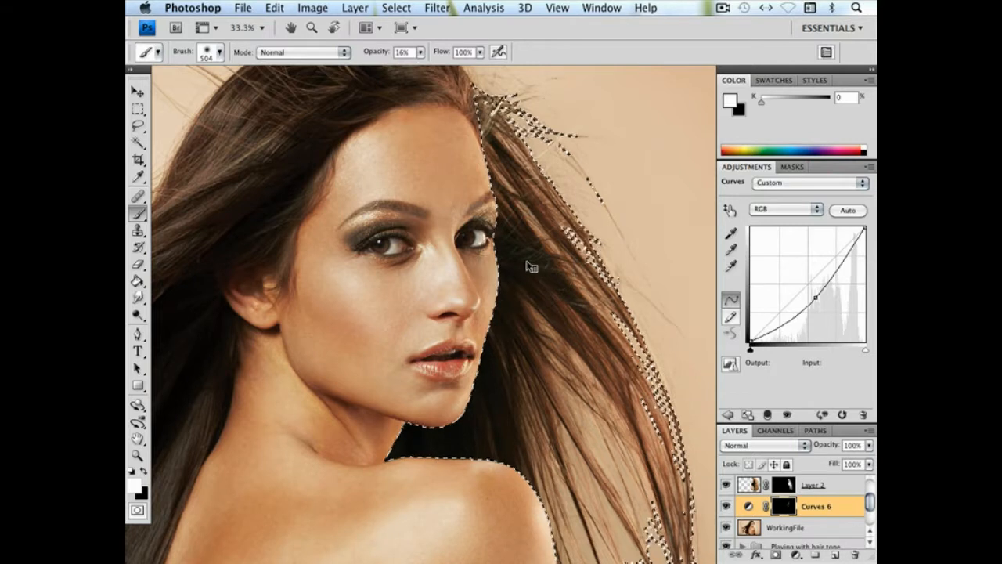
{"action": "right_click", "coordinate": [527, 264]}
{"action": "left_click_drag", "start_coordinate": [705, 304], "coordinate": [700, 304]}
{"action": "left_click", "coordinate": [511, 170]}
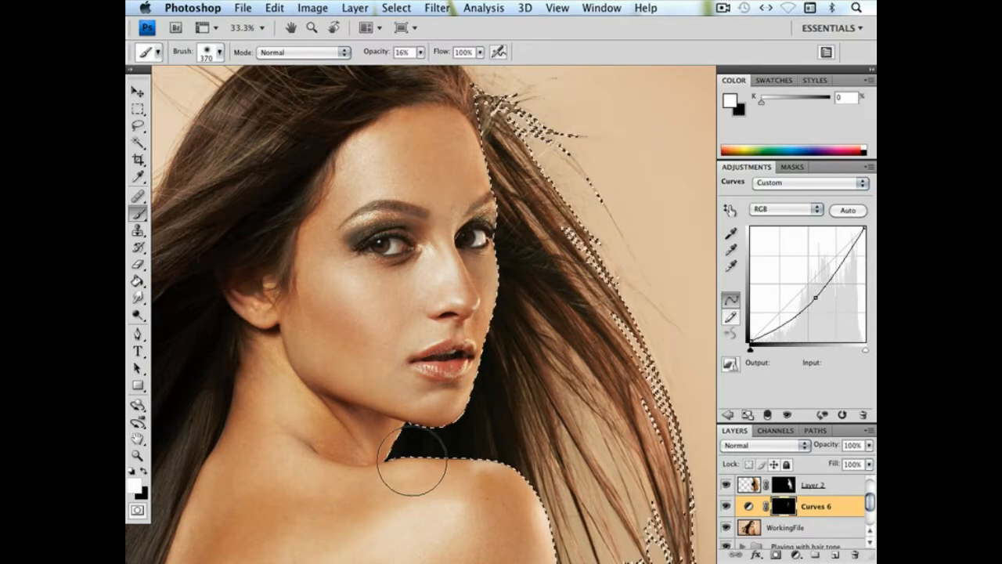
Clear the selection around the added hair
{"action": "left_click", "coordinate": [138, 109]}
{"action": "key", "text": "ctrl+d"}
{"action": "key", "text": "ctrl+minus"}
{"action": "key", "text": "ctrl+minus"}
{"action": "key", "text": "ctrl+minus"}
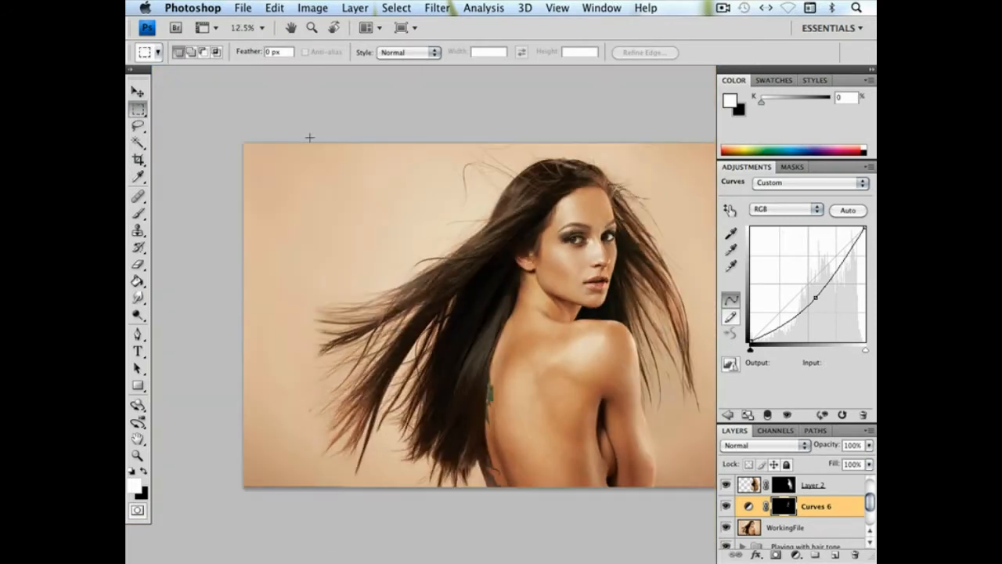
{"action": "left_click_drag", "start_coordinate": [520, 231], "coordinate": [450, 233]}
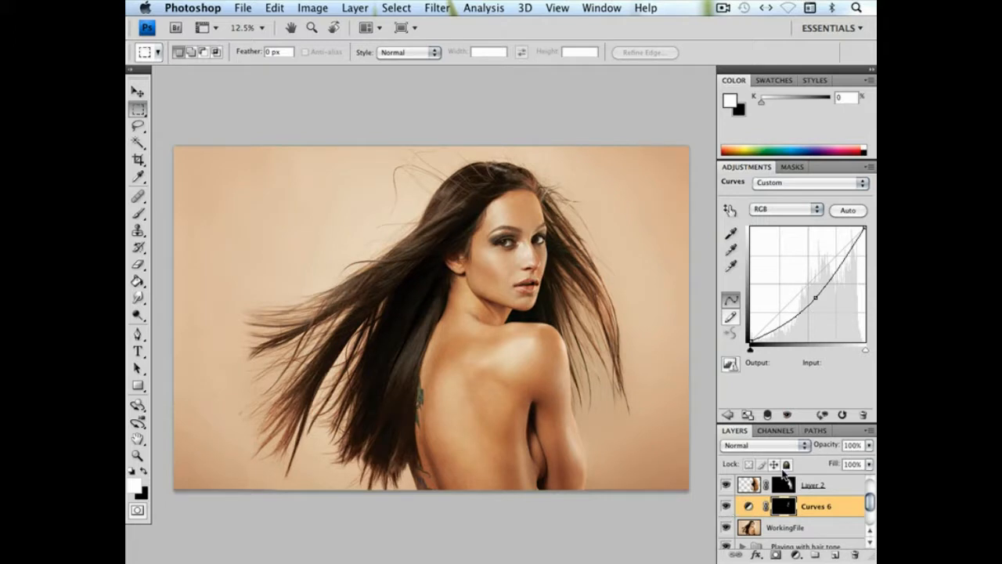
Paint black on the Curves 6 mask over the cheek edge with a 193 px brush, raising the brush opacity to 100%
{"action": "left_click", "coordinate": [144, 470]}
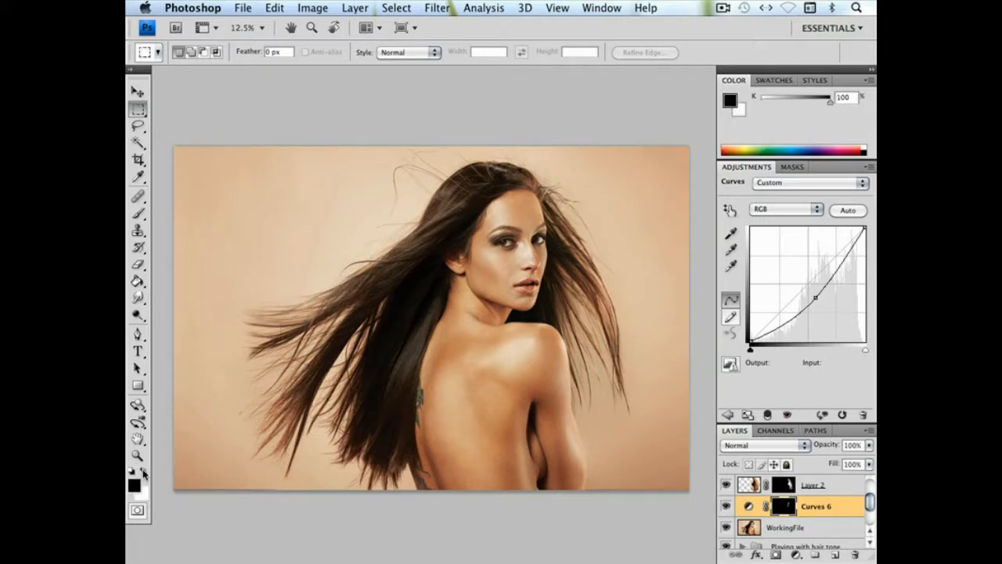
{"action": "left_click", "coordinate": [138, 212]}
{"action": "right_click", "coordinate": [547, 267]}
{"action": "left_click", "coordinate": [664, 287]}
{"action": "left_click", "coordinate": [534, 262]}
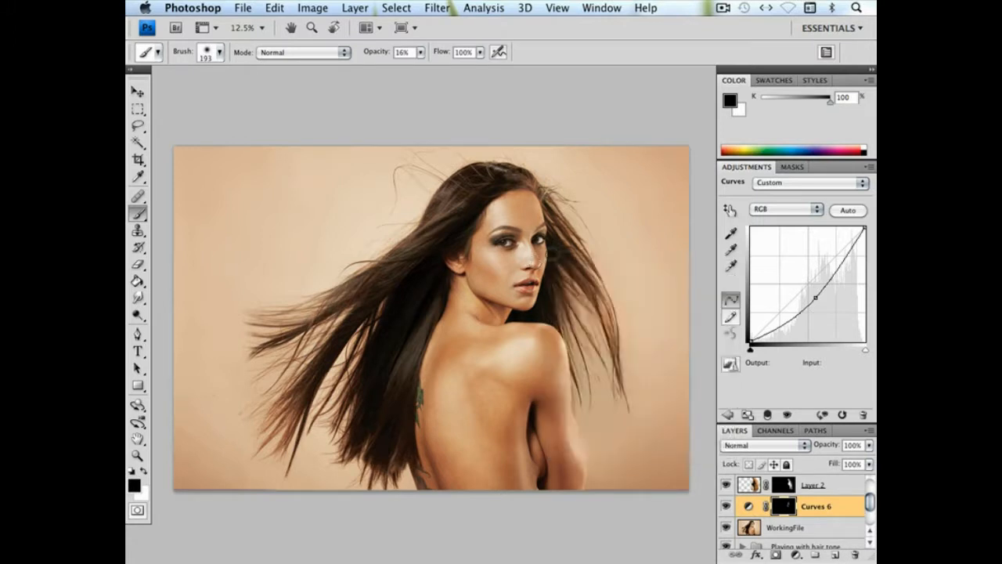
{"action": "left_click", "coordinate": [420, 54]}
{"action": "left_click_drag", "start_coordinate": [422, 68], "coordinate": [526, 76]}
{"action": "left_click", "coordinate": [534, 264]}
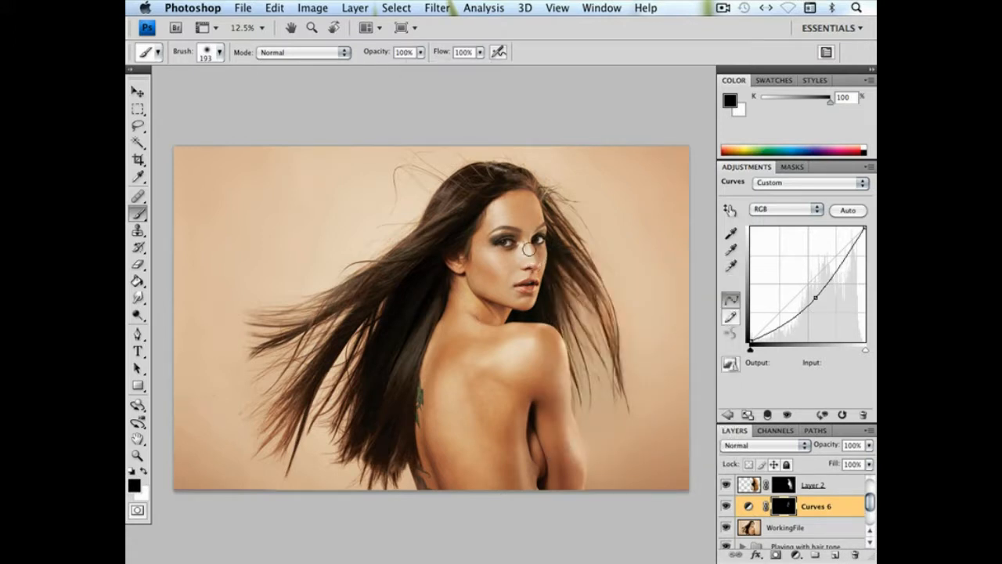
Compare the hair beside the face with the Curves 6 adjustment hidden and shown
{"action": "key", "text": "super+plus"}
{"action": "key", "text": "super+plus"}
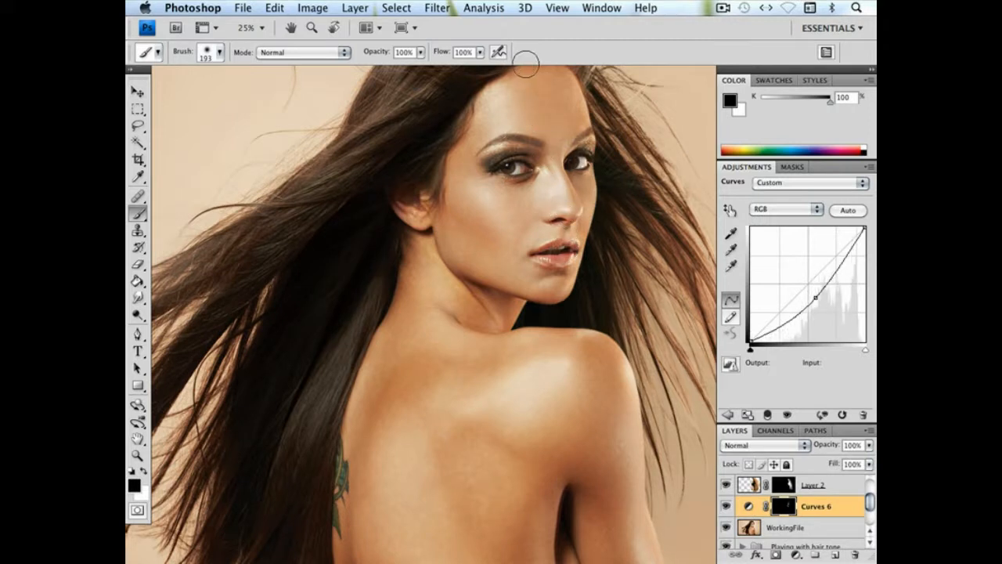
{"action": "left_click", "coordinate": [726, 506]}
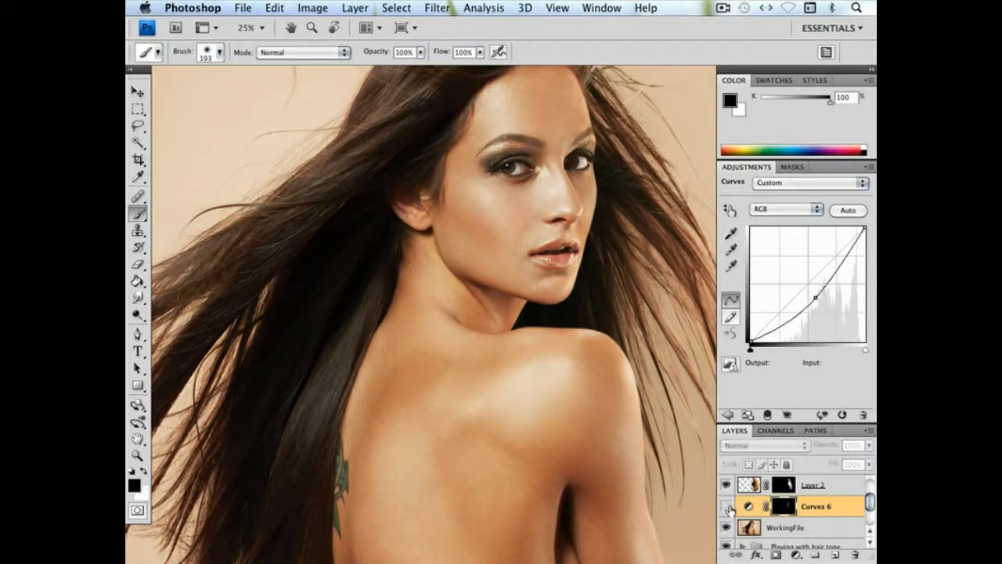
{"action": "left_click", "coordinate": [727, 507]}
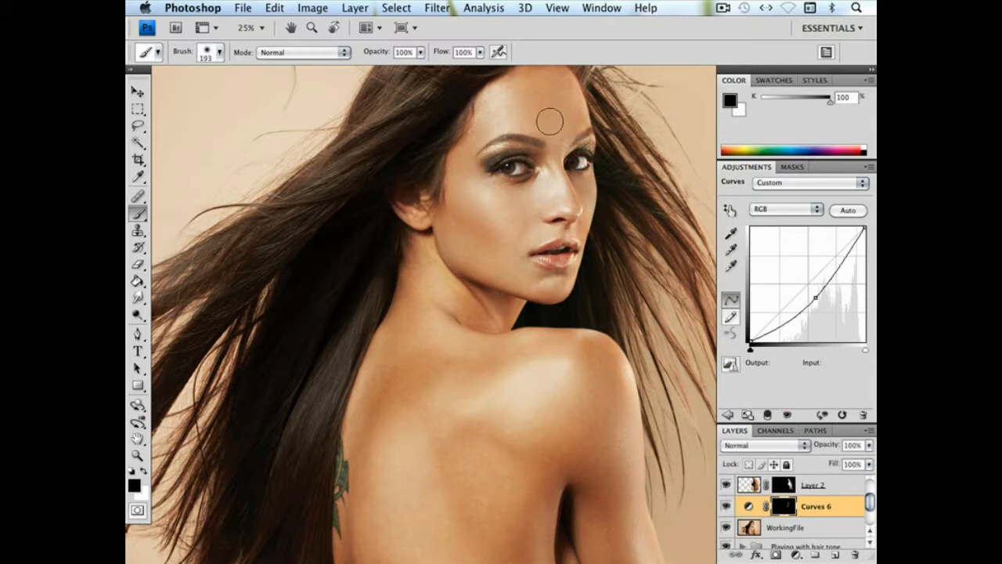
{"action": "key", "text": "super+minus"}
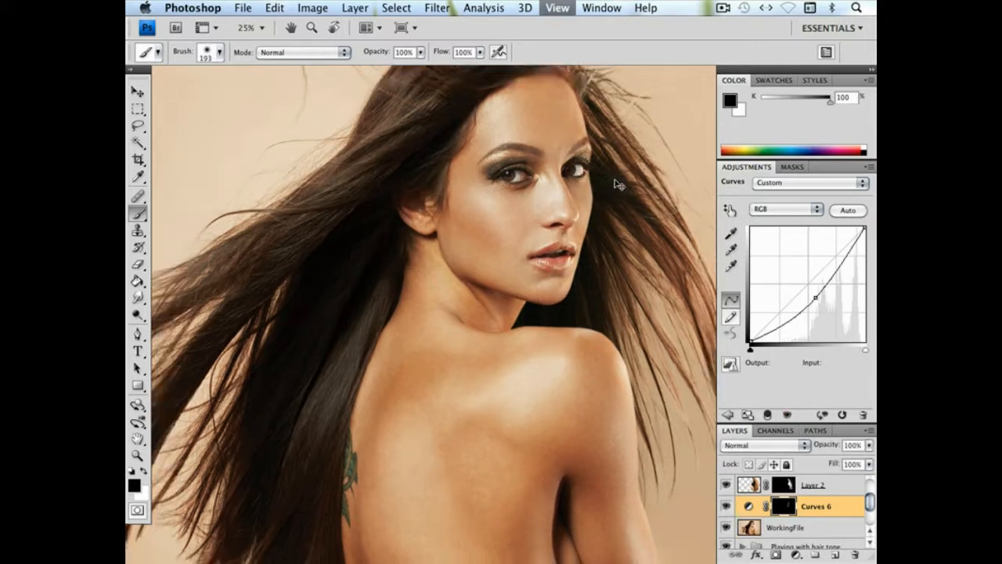
{"action": "left_click_drag", "start_coordinate": [614, 188], "coordinate": [520, 161]}
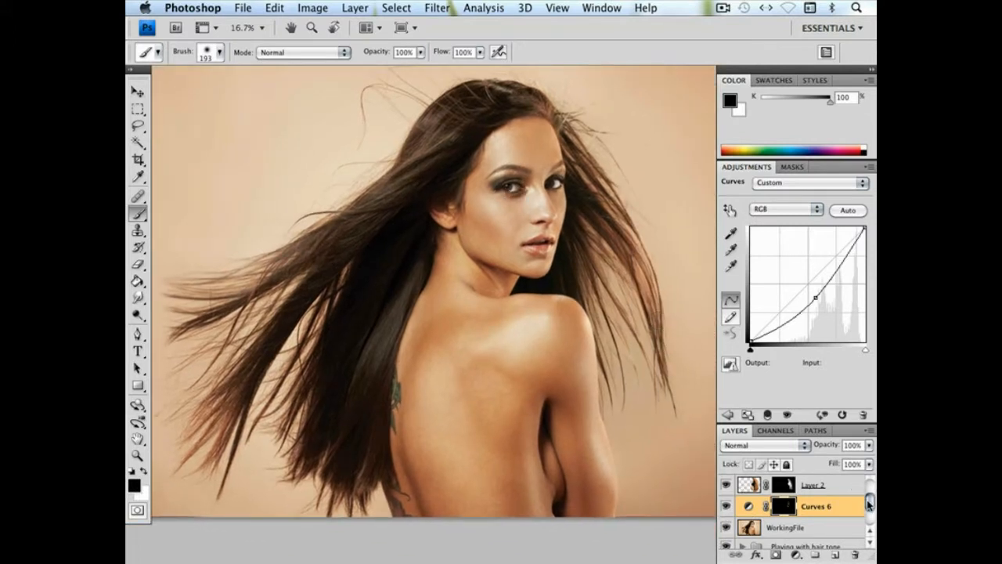
Hide and show the WorkingFile layer to compare the hair before and after, and review the whole portrait
{"action": "scroll", "coordinate": [868, 505], "scroll_direction": "down", "scroll_amount": 1}
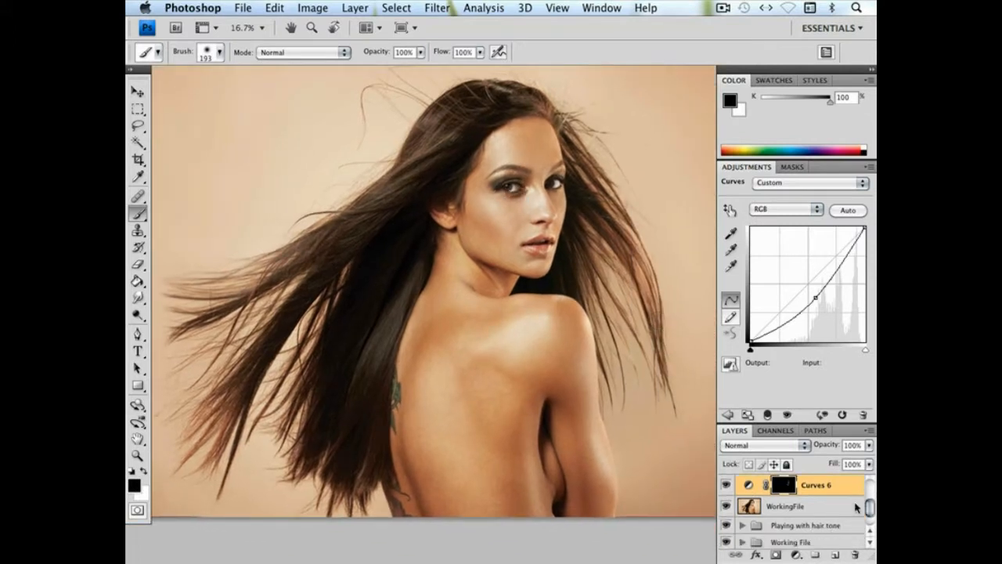
{"action": "left_click", "coordinate": [727, 508]}
{"action": "left_click", "coordinate": [726, 507]}
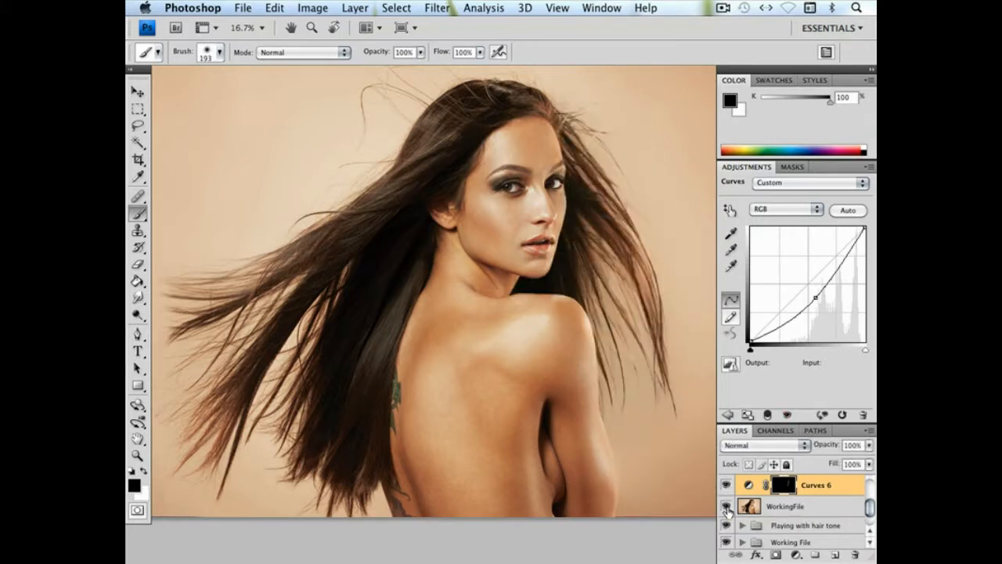
{"action": "left_click", "coordinate": [726, 507]}
{"action": "left_click", "coordinate": [726, 508]}
{"action": "key", "text": "super+minus"}
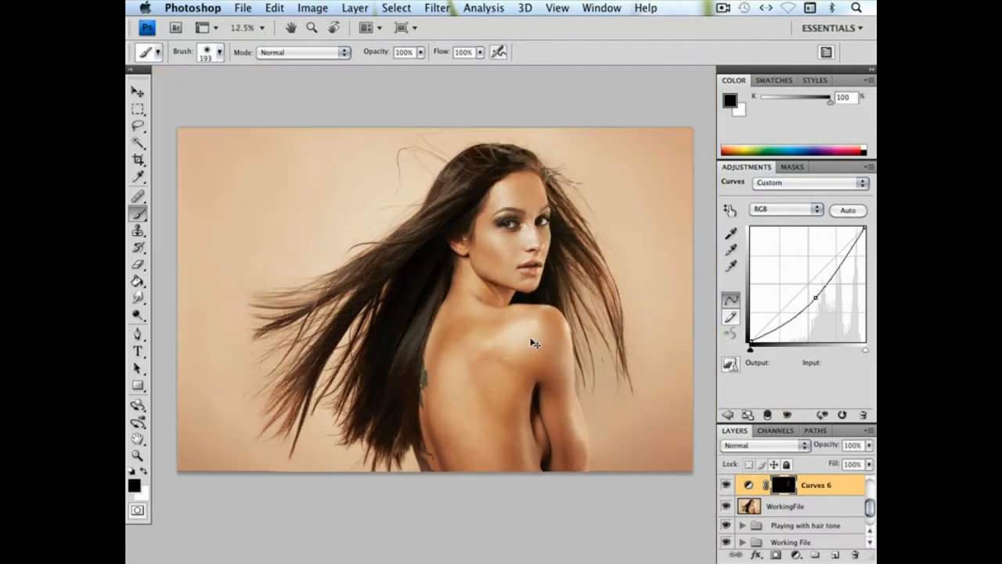
{"action": "left_click_drag", "start_coordinate": [512, 325], "coordinate": [555, 342]}
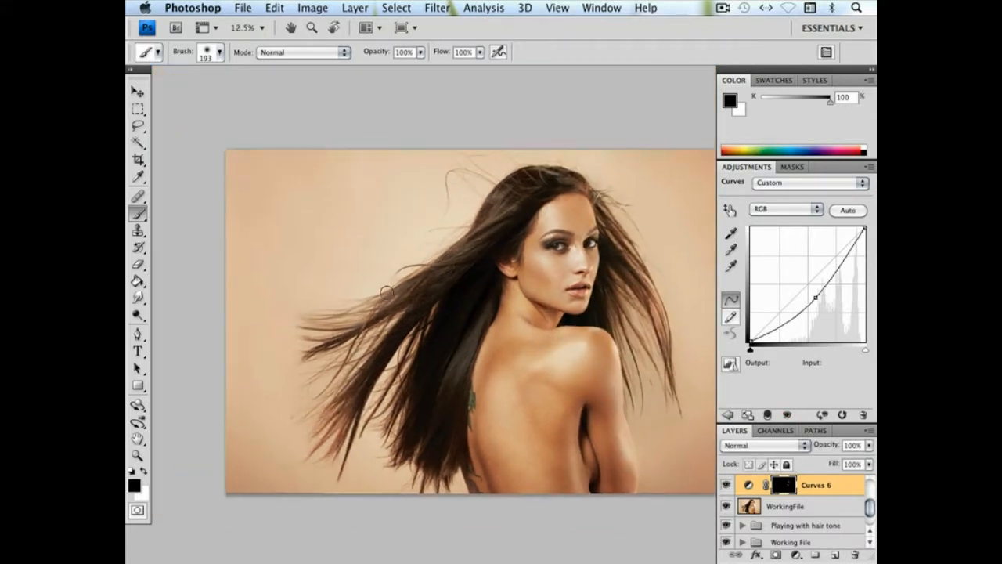
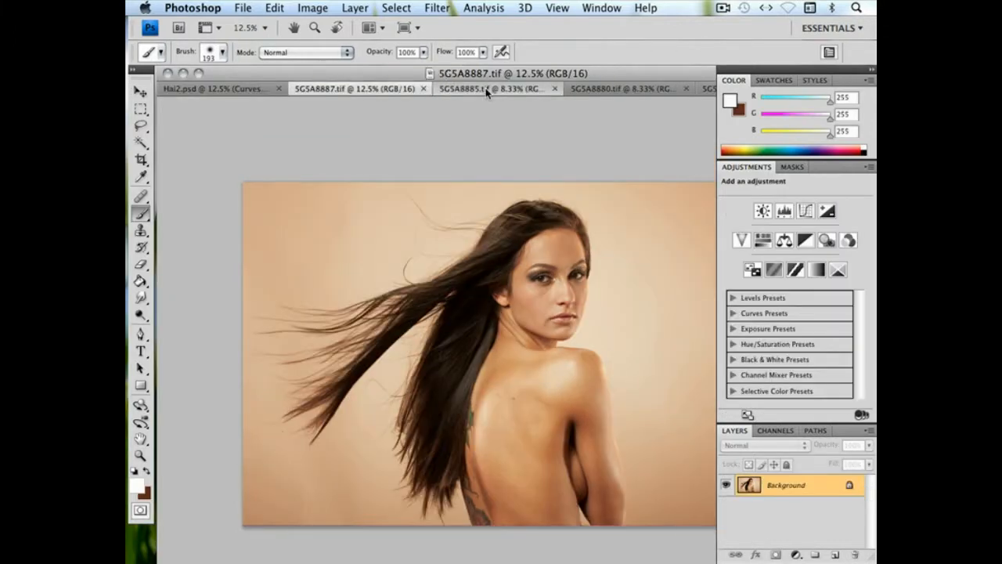
Outline the flowing hair in 5G5A8885.tif with the Lasso tool and copy it
{"action": "left_click", "coordinate": [487, 89]}
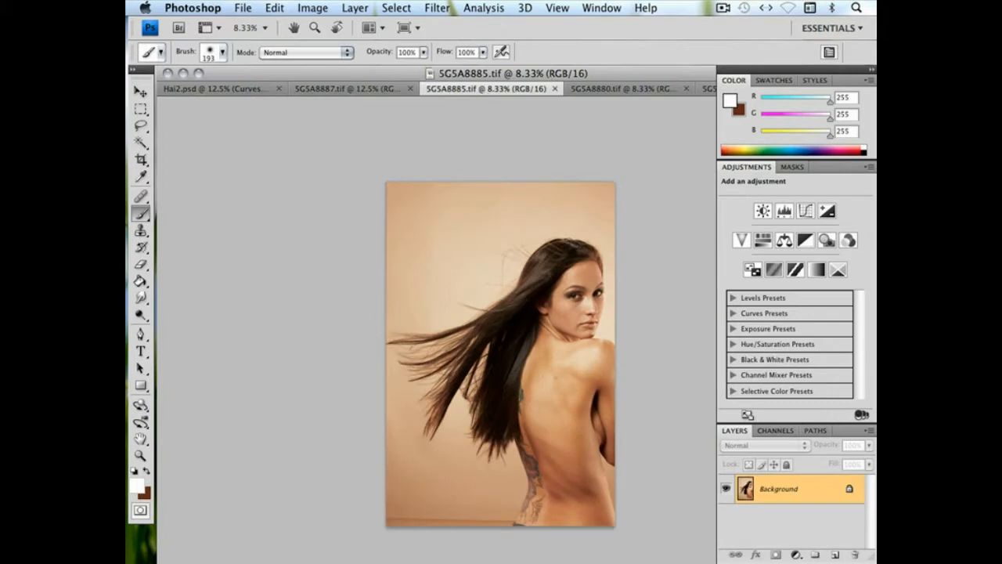
{"action": "left_click", "coordinate": [141, 126]}
{"action": "mouse_move", "coordinate": [493, 350]}
{"action": "left_mouse_down"}
{"action": "mouse_move", "coordinate": [566, 278]}
{"action": "mouse_move", "coordinate": [581, 257]}
{"action": "mouse_move", "coordinate": [572, 228]}
{"action": "mouse_move", "coordinate": [544, 232]}
{"action": "mouse_move", "coordinate": [449, 291]}
{"action": "mouse_move", "coordinate": [370, 303]}
{"action": "mouse_move", "coordinate": [346, 343]}
{"action": "mouse_move", "coordinate": [373, 475]}
{"action": "left_mouse_up"}
{"action": "left_click_drag", "start_coordinate": [465, 430], "coordinate": [493, 349]}
{"action": "key", "text": "super+c"}
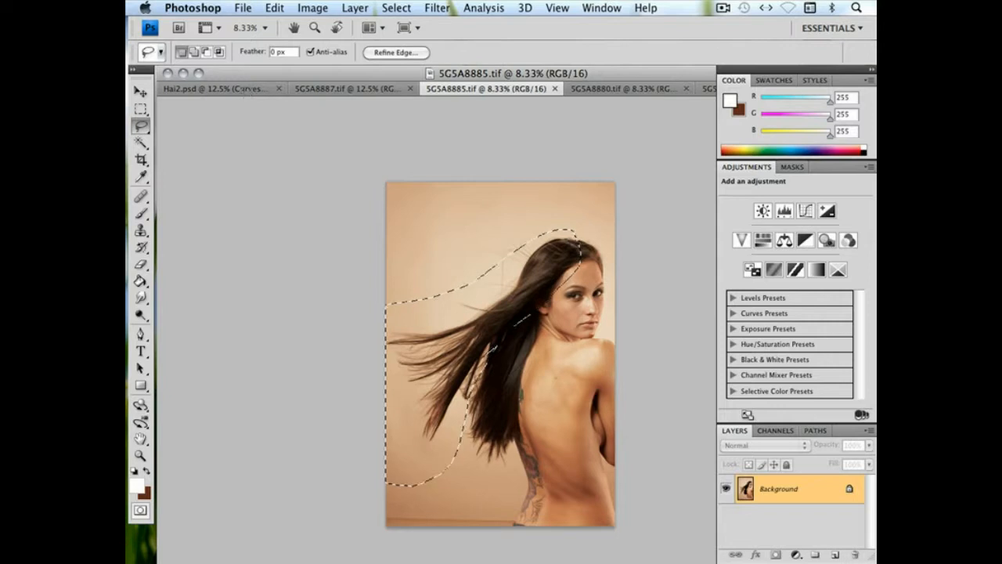
Paste the copied hair into Hai2.psd and move it over the model's windblown hair
{"action": "left_click", "coordinate": [243, 89]}
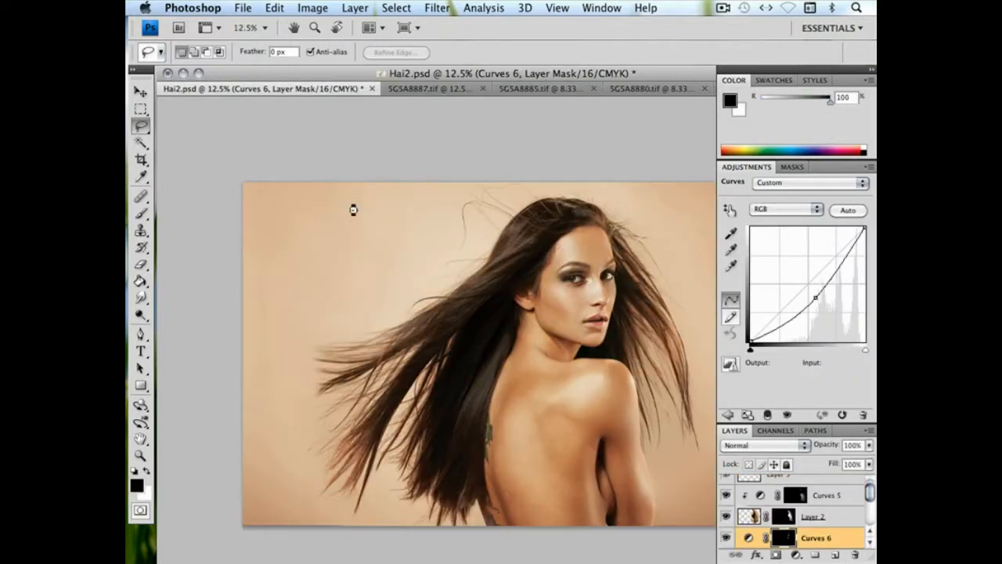
{"action": "key", "text": "super+v"}
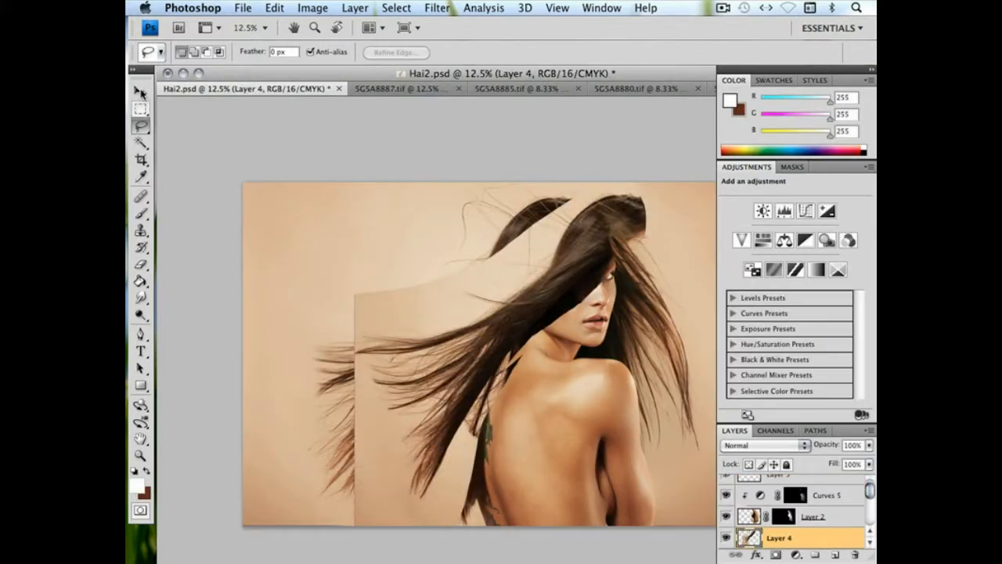
{"action": "left_click", "coordinate": [141, 93]}
{"action": "left_click_drag", "start_coordinate": [566, 320], "coordinate": [494, 321]}
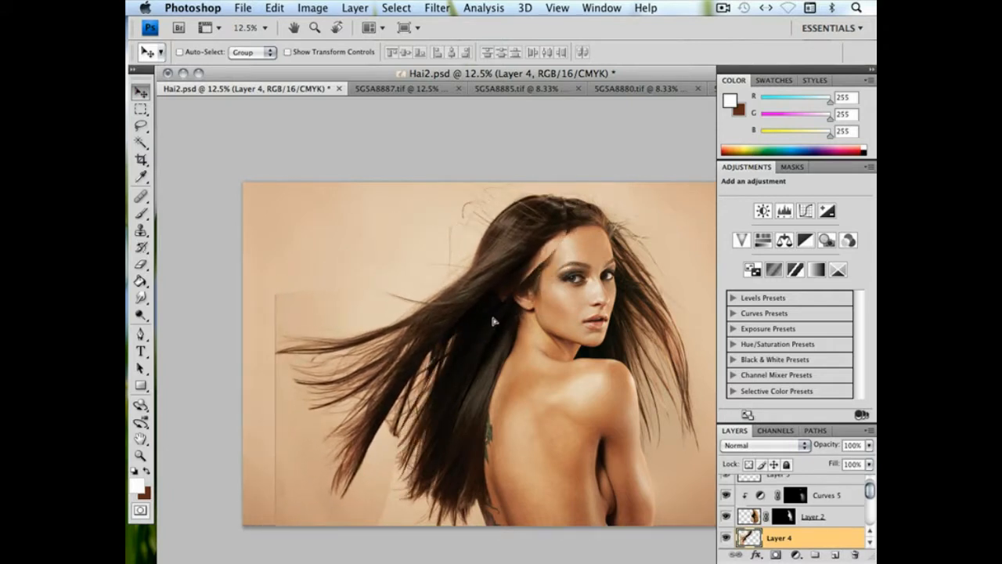
Lower Layer 4's opacity to 38%, then rotate it 17.5° and reposition it so the strands fan out above the existing hair
{"action": "left_click", "coordinate": [869, 444]}
{"action": "left_click_drag", "start_coordinate": [865, 459], "coordinate": [817, 460]}
{"action": "left_click", "coordinate": [274, 8]}
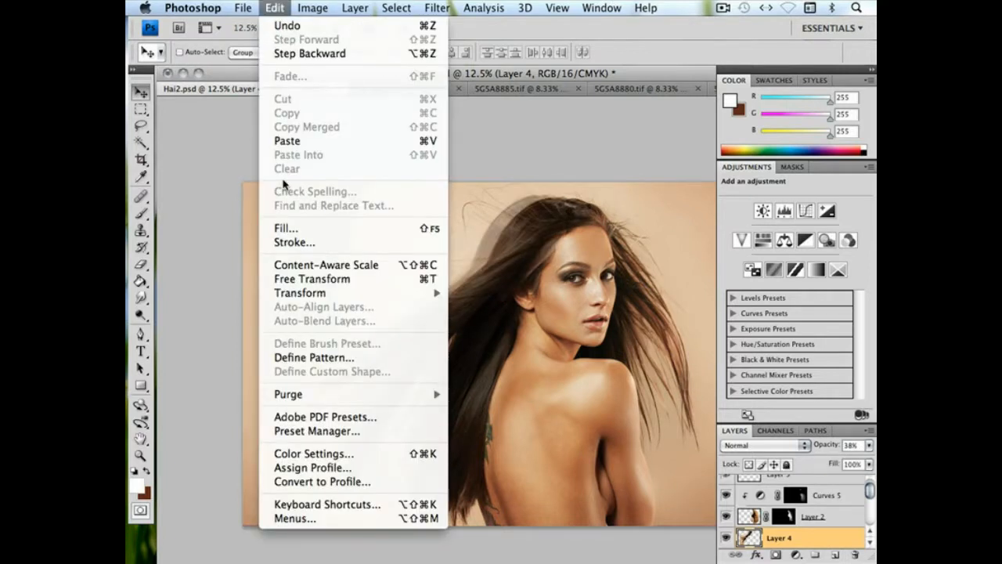
{"action": "left_click", "coordinate": [291, 276]}
{"action": "left_click_drag", "start_coordinate": [300, 390], "coordinate": [276, 318]}
{"action": "left_click_drag", "start_coordinate": [641, 279], "coordinate": [646, 303]}
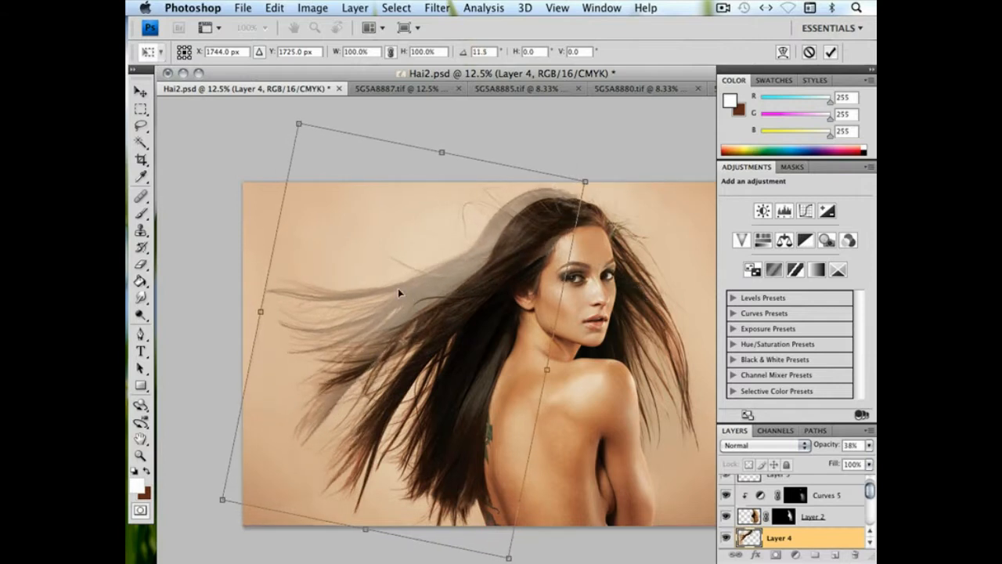
{"action": "left_click_drag", "start_coordinate": [397, 288], "coordinate": [381, 288]}
{"action": "left_click_drag", "start_coordinate": [619, 277], "coordinate": [624, 302]}
{"action": "left_click_drag", "start_coordinate": [442, 264], "coordinate": [493, 245]}
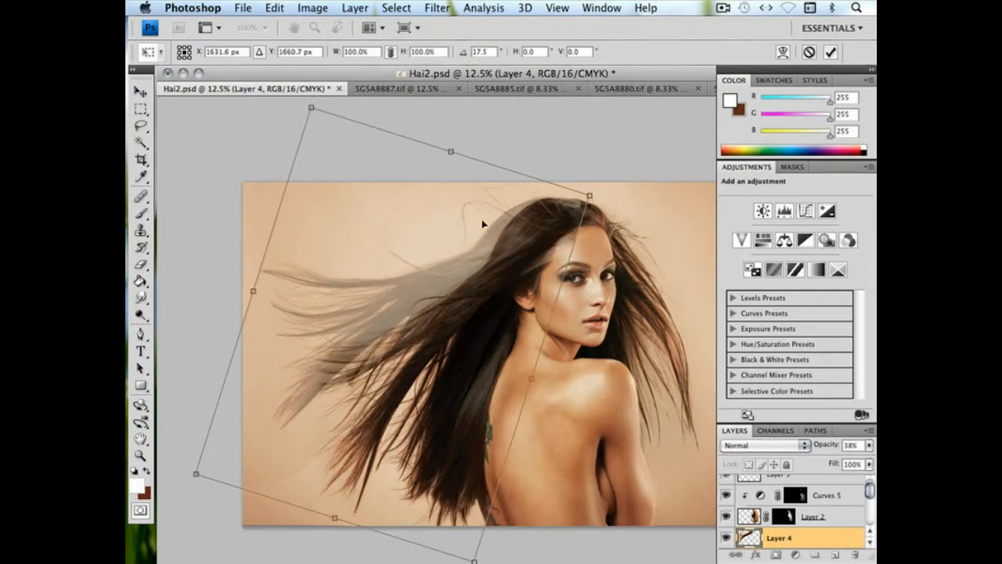
Warp Layer 4 near the crown and face to fit the pasted hair to the head, and apply the transform
{"action": "left_click", "coordinate": [274, 8]}
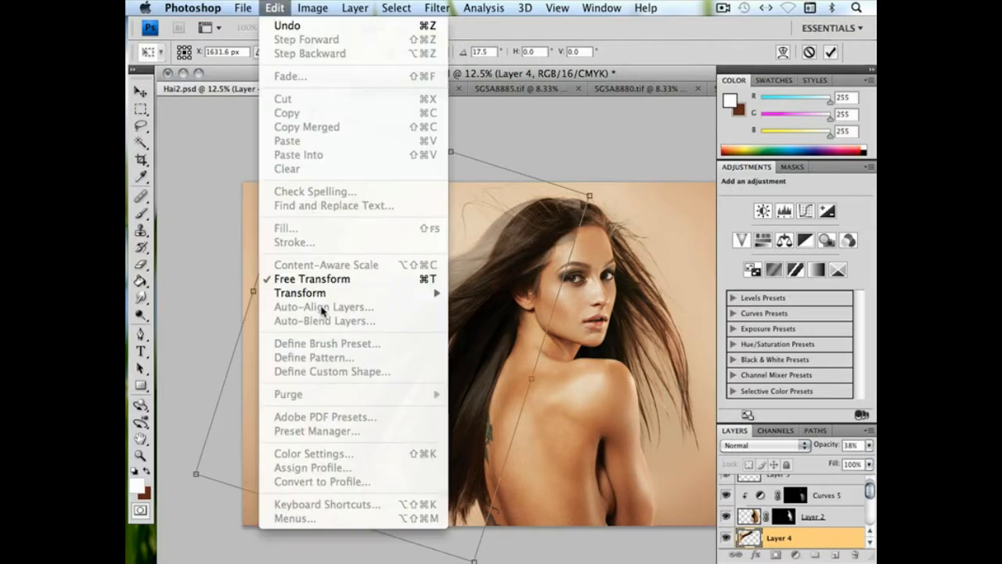
{"action": "mouse_move", "coordinate": [337, 293]}
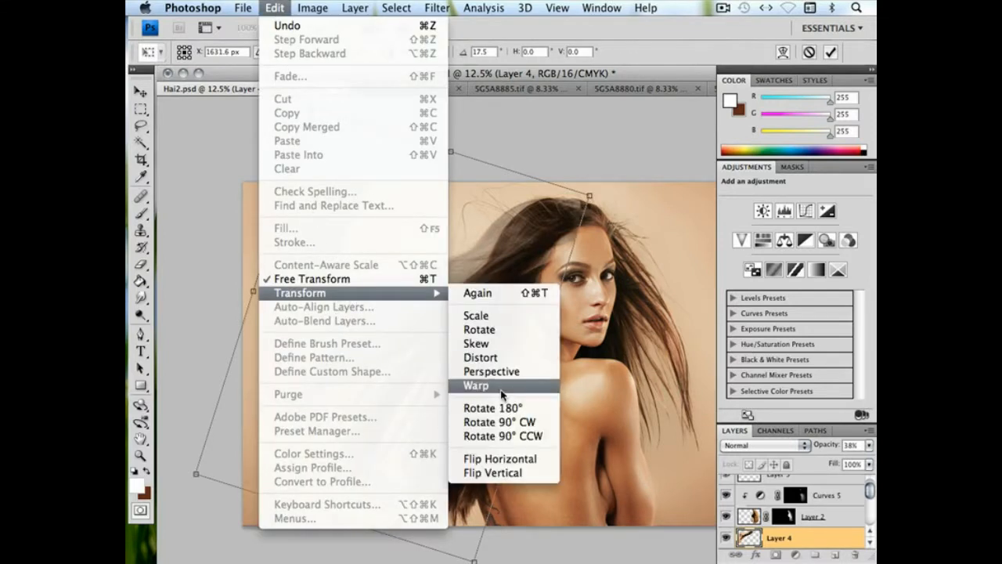
{"action": "left_click", "coordinate": [503, 381]}
{"action": "key", "text": "super+plus"}
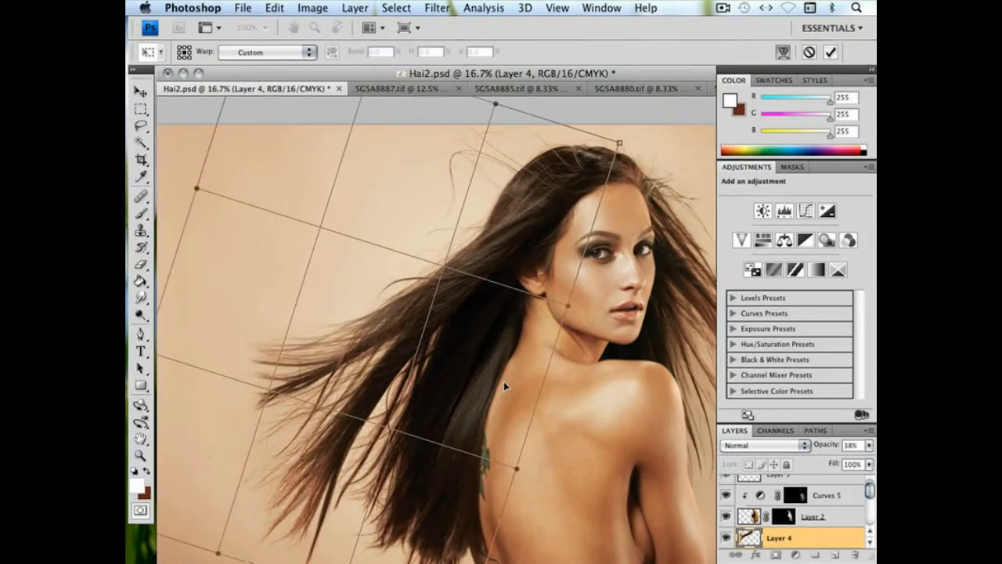
{"action": "key", "text": "super+plus"}
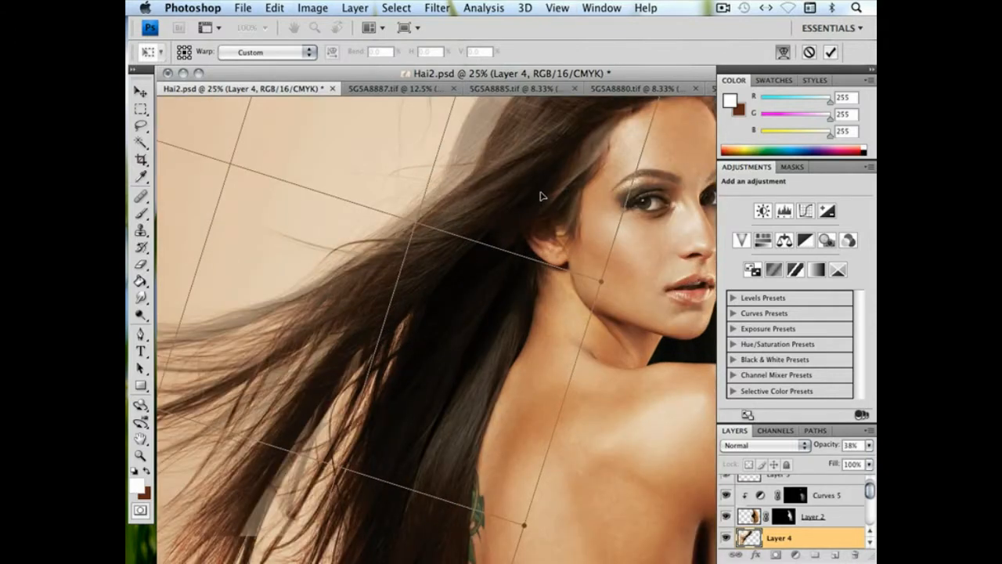
{"action": "left_click_drag", "start_coordinate": [585, 144], "coordinate": [497, 233]}
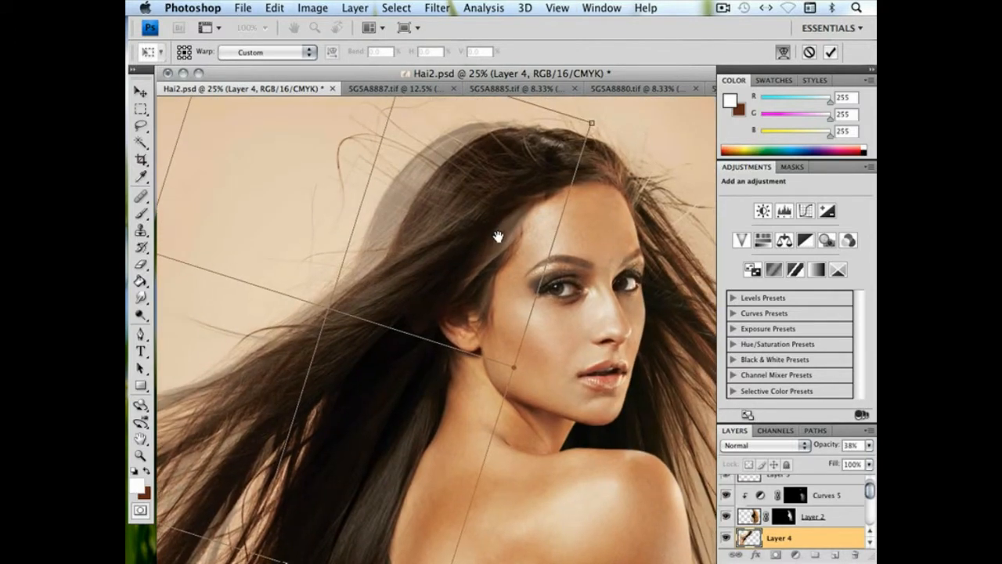
{"action": "left_click_drag", "start_coordinate": [591, 134], "coordinate": [574, 118]}
{"action": "left_click_drag", "start_coordinate": [512, 364], "coordinate": [565, 338]}
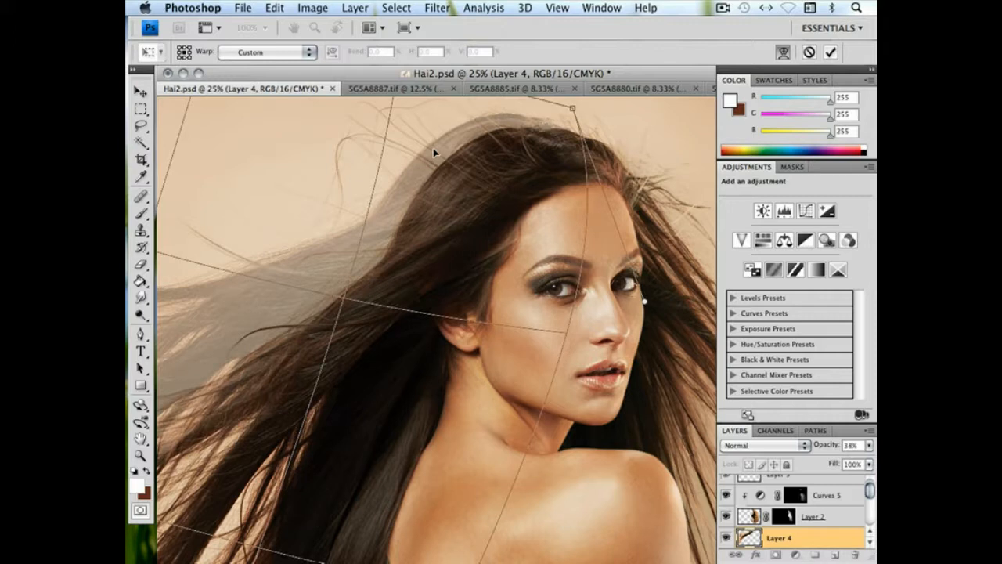
{"action": "key", "text": "Return"}
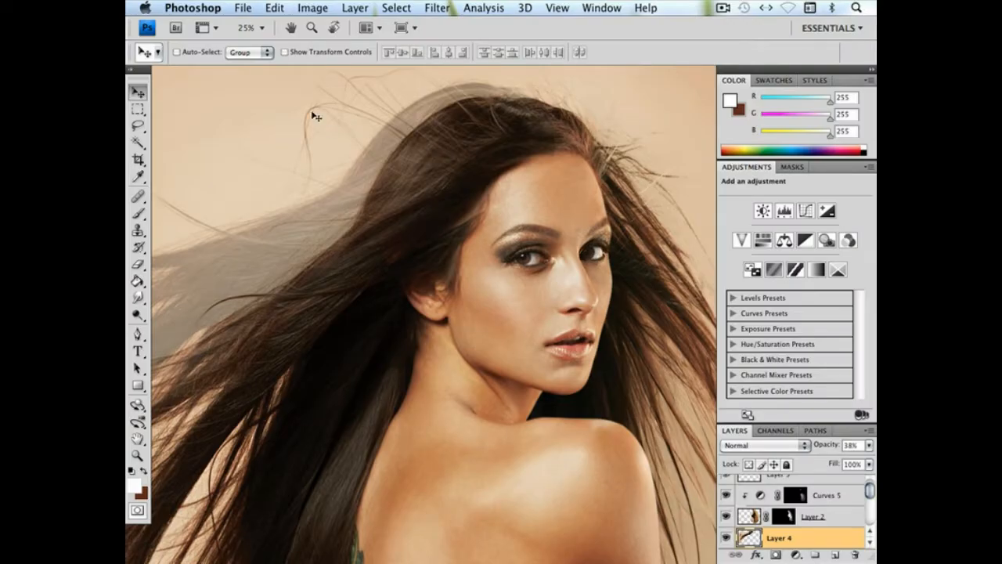
Warp Layer 4 again, pulling its upper edge down to the crown and reshaping the flowing strands, and apply it
{"action": "left_click", "coordinate": [272, 12]}
{"action": "mouse_move", "coordinate": [305, 295]}
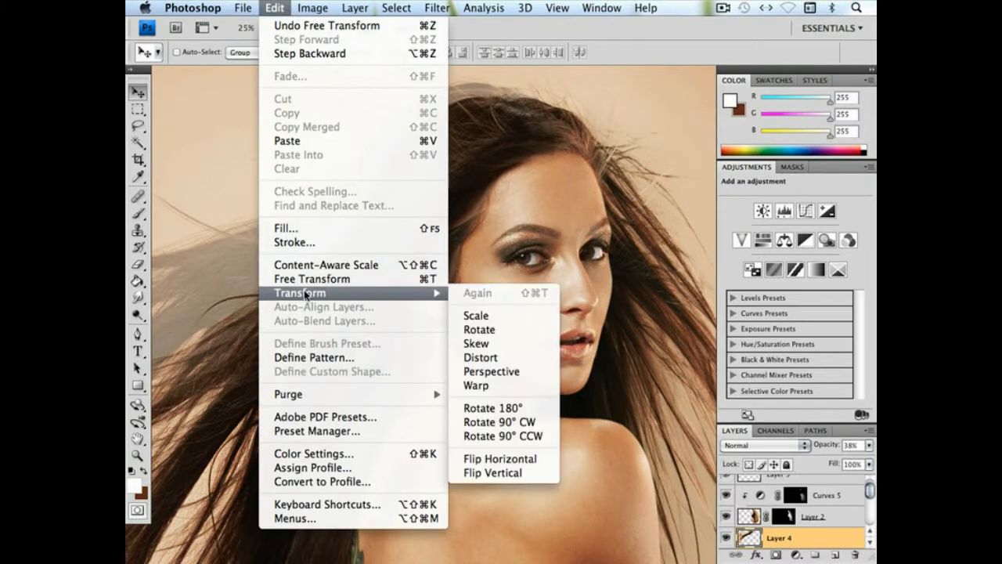
{"action": "left_click", "coordinate": [472, 388]}
{"action": "left_click_drag", "start_coordinate": [454, 158], "coordinate": [436, 278]}
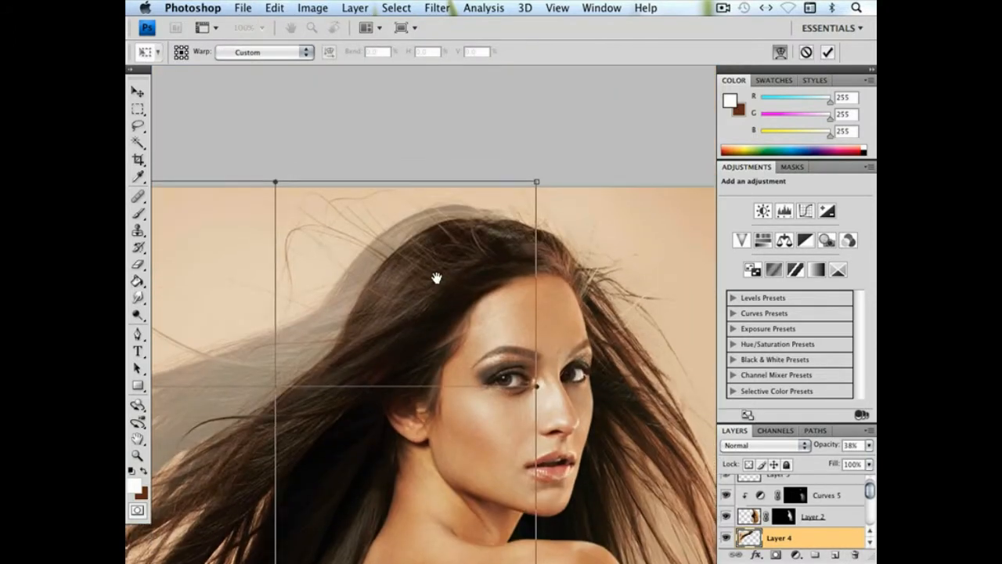
{"action": "left_click_drag", "start_coordinate": [277, 183], "coordinate": [281, 249]}
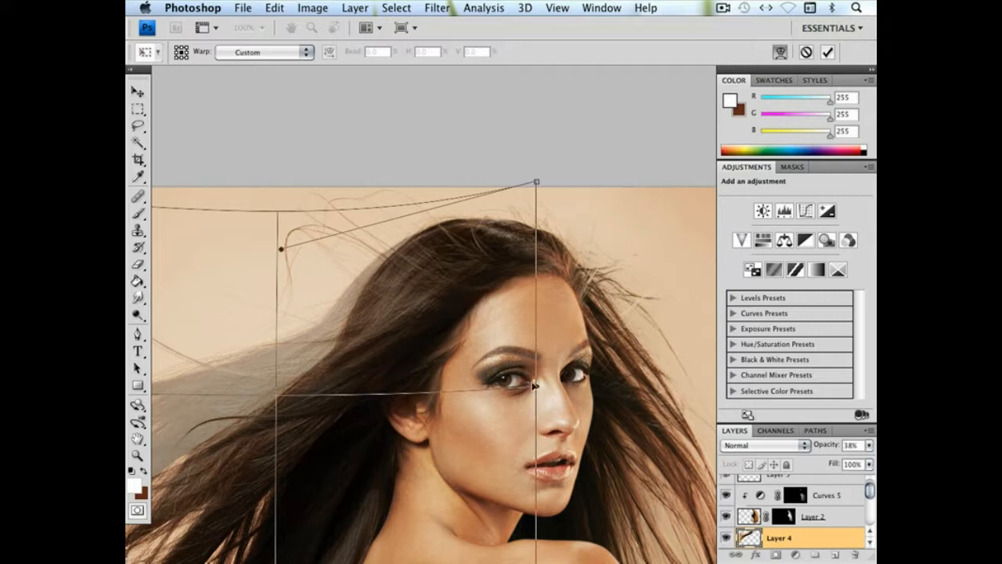
{"action": "left_click_drag", "start_coordinate": [216, 425], "coordinate": [514, 291]}
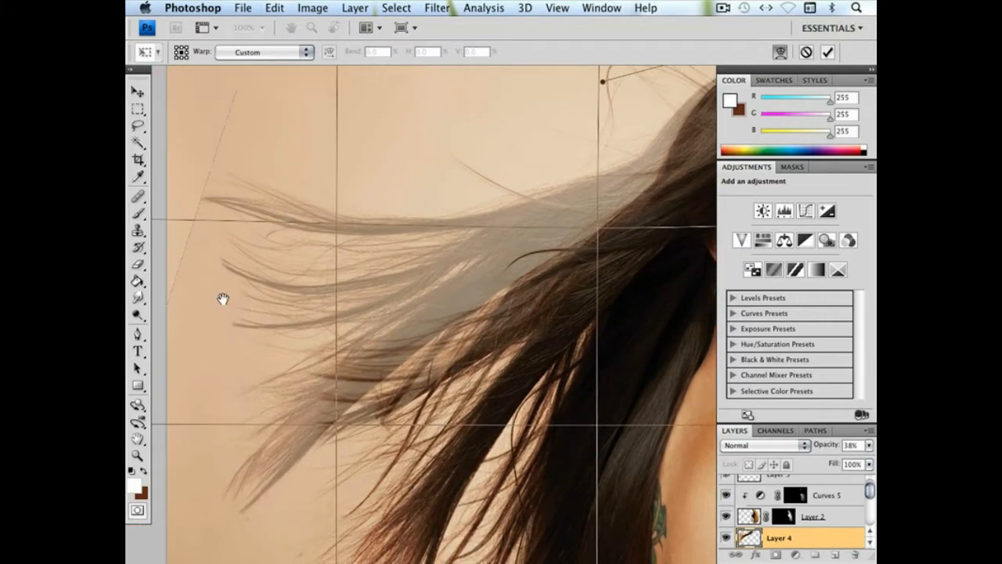
{"action": "key", "text": "super+0"}
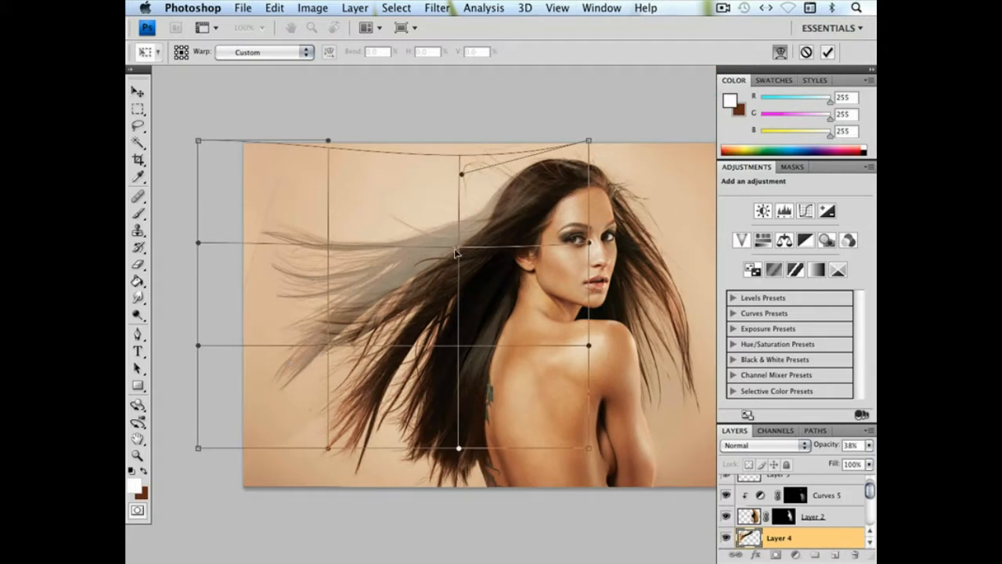
{"action": "left_click_drag", "start_coordinate": [329, 244], "coordinate": [324, 239]}
{"action": "left_click_drag", "start_coordinate": [461, 345], "coordinate": [467, 358]}
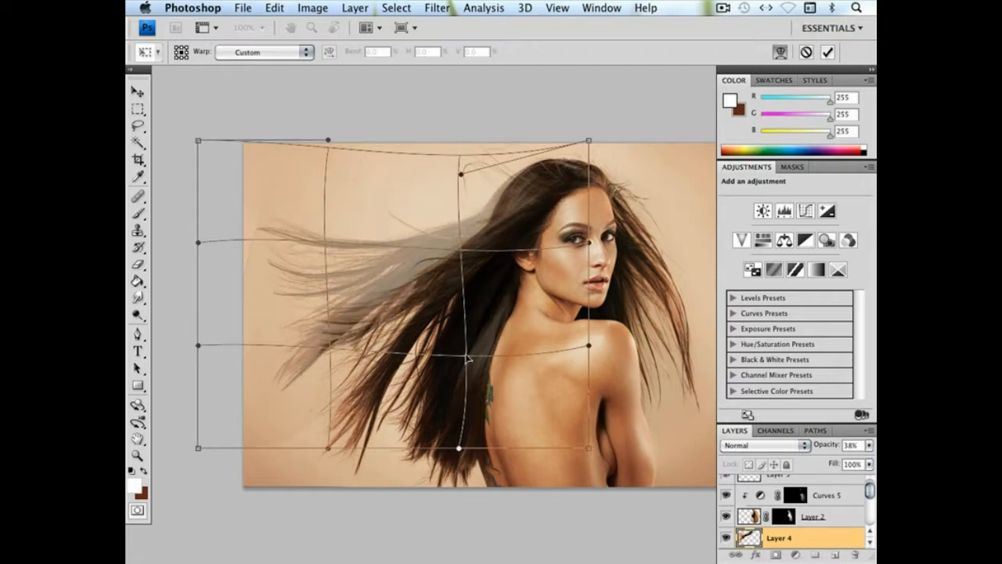
{"action": "left_click_drag", "start_coordinate": [466, 358], "coordinate": [464, 355]}
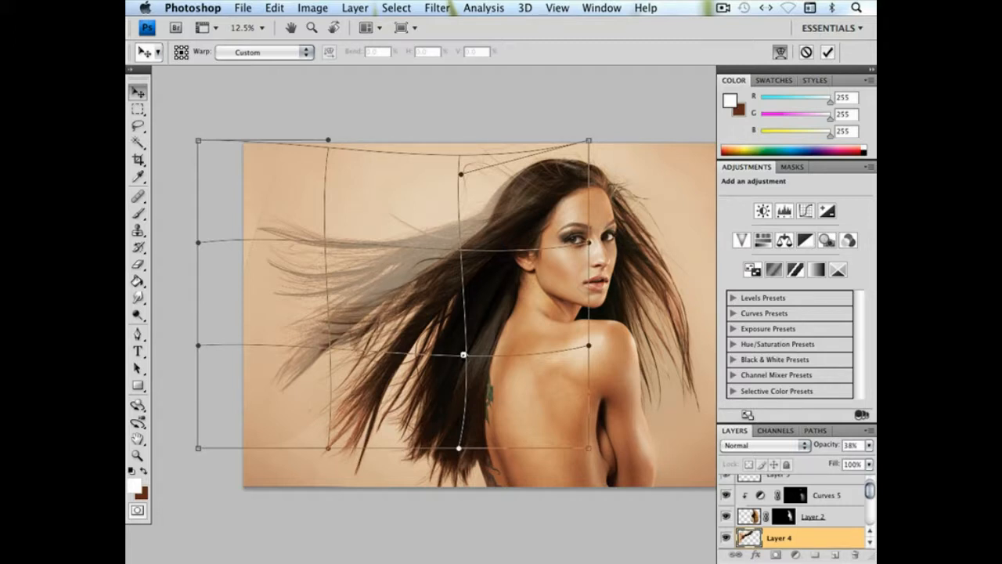
{"action": "key", "text": "Return"}
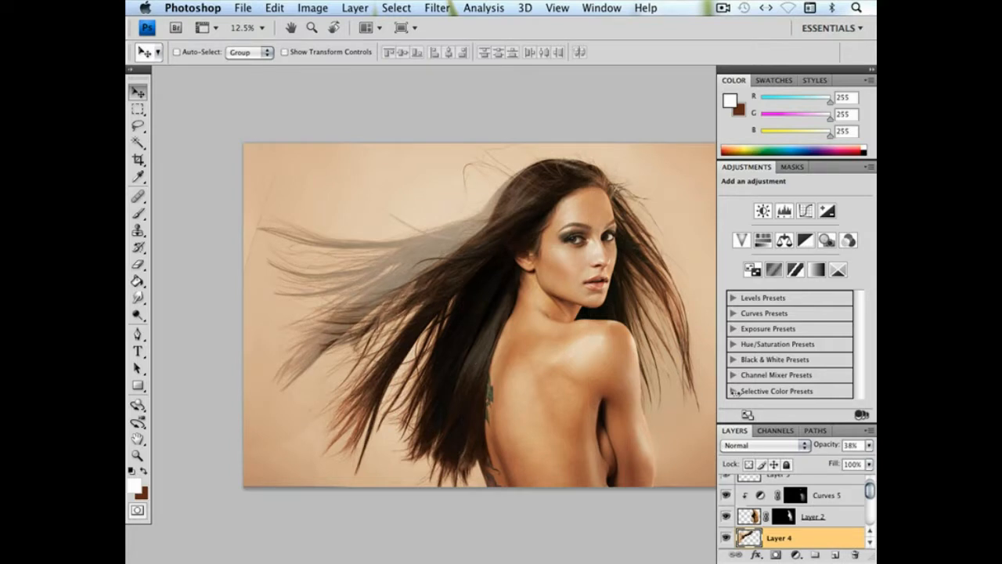
Raise Layer 4's opacity to 100% and move the layer above Layer 3 in the stack
{"action": "left_click", "coordinate": [868, 447]}
{"action": "left_click_drag", "start_coordinate": [850, 460], "coordinate": [867, 461]}
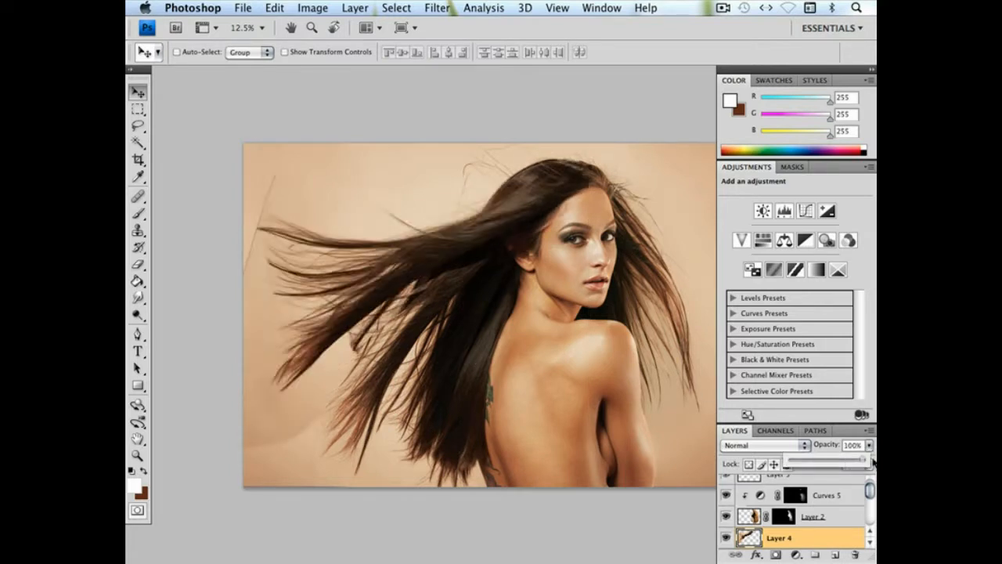
{"action": "left_click_drag", "start_coordinate": [800, 544], "coordinate": [790, 481]}
Add a mask to Layer 4 and paint black with a soft 1009 px brush over the pasted piece's outer background edges
{"action": "left_click", "coordinate": [775, 554]}
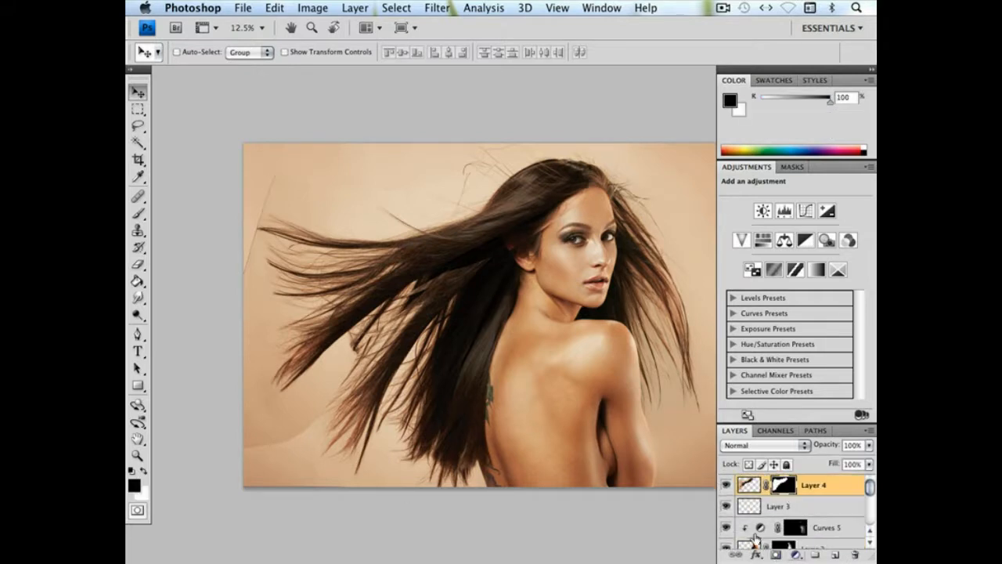
{"action": "left_click", "coordinate": [138, 213]}
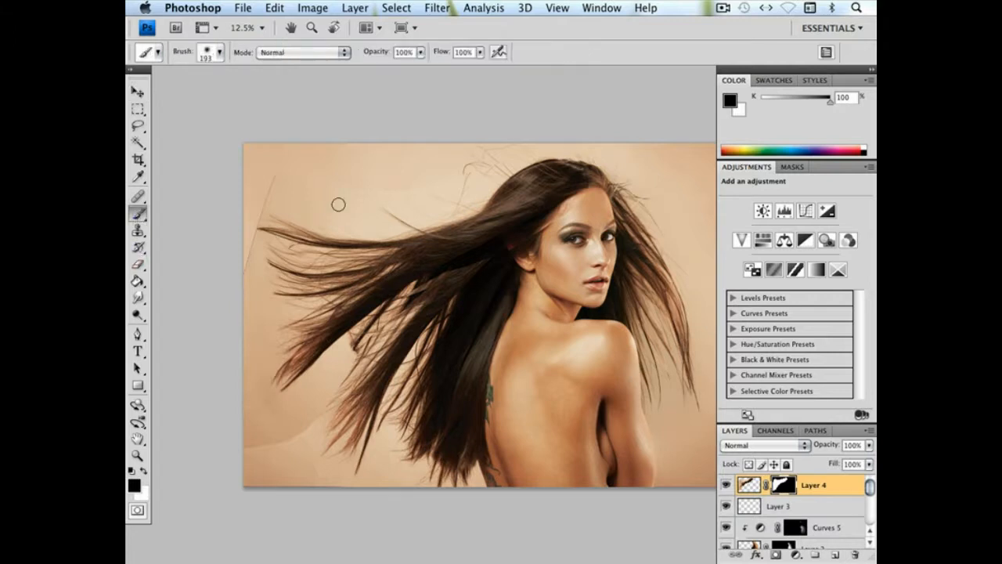
{"action": "right_click", "coordinate": [382, 202]}
{"action": "left_click", "coordinate": [522, 225]}
{"action": "left_click", "coordinate": [530, 273]}
{"action": "left_click", "coordinate": [530, 227]}
{"action": "key", "text": "Return"}
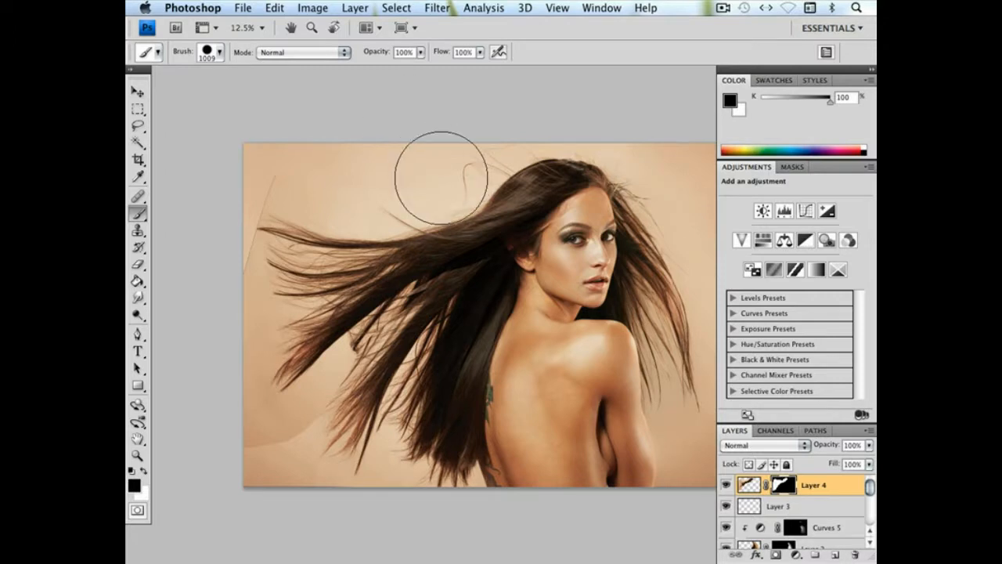
{"action": "right_click", "coordinate": [509, 226]}
{"action": "left_click", "coordinate": [591, 307]}
{"action": "key", "text": "Return"}
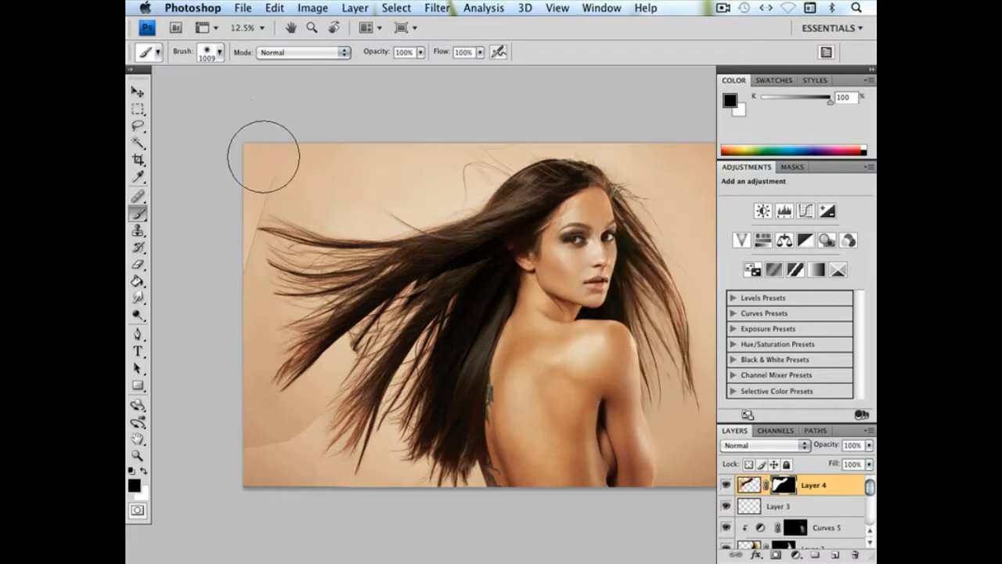
{"action": "mouse_move", "coordinate": [228, 200]}
{"action": "left_mouse_down"}
{"action": "mouse_move", "coordinate": [210, 323]}
{"action": "mouse_move", "coordinate": [213, 388]}
{"action": "mouse_move", "coordinate": [238, 447]}
{"action": "mouse_move", "coordinate": [289, 456]}
{"action": "left_mouse_up"}
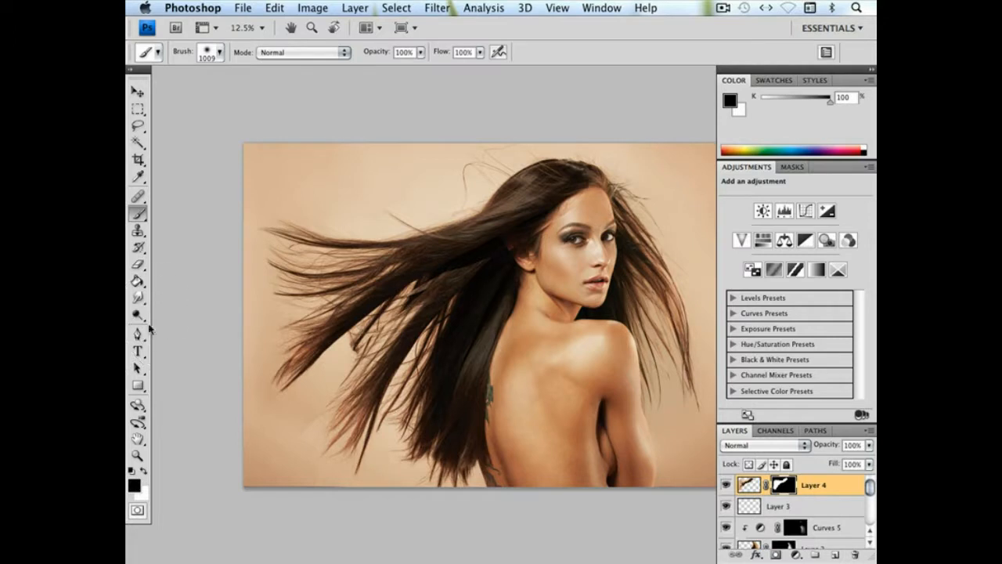
Paint white on the Layer 4 mask with a soft 55 px brush to restore the outermost strand tips
{"action": "left_click", "coordinate": [144, 470]}
{"action": "right_click", "coordinate": [337, 275]}
{"action": "left_click_drag", "start_coordinate": [387, 302], "coordinate": [371, 306]}
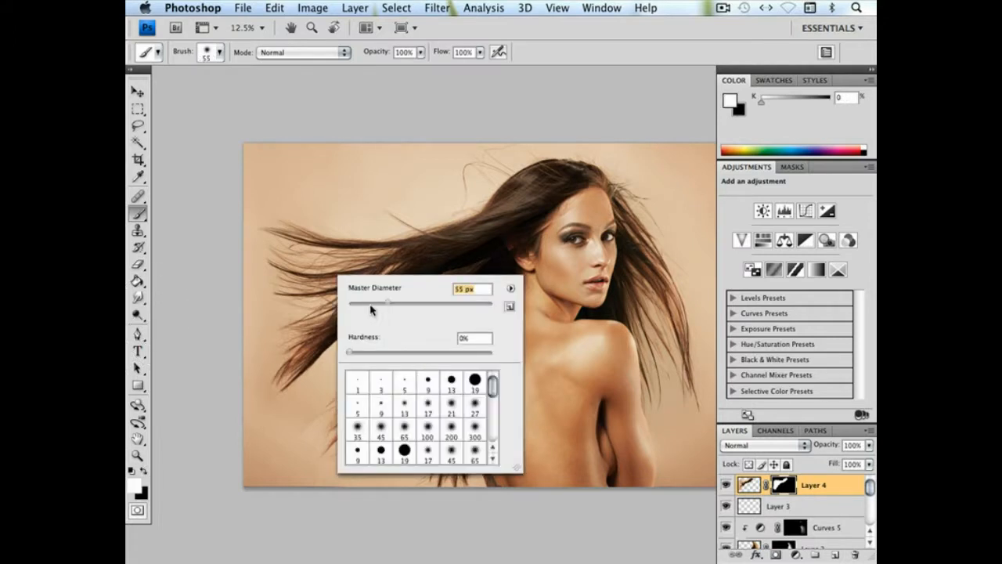
{"action": "key", "text": "Return"}
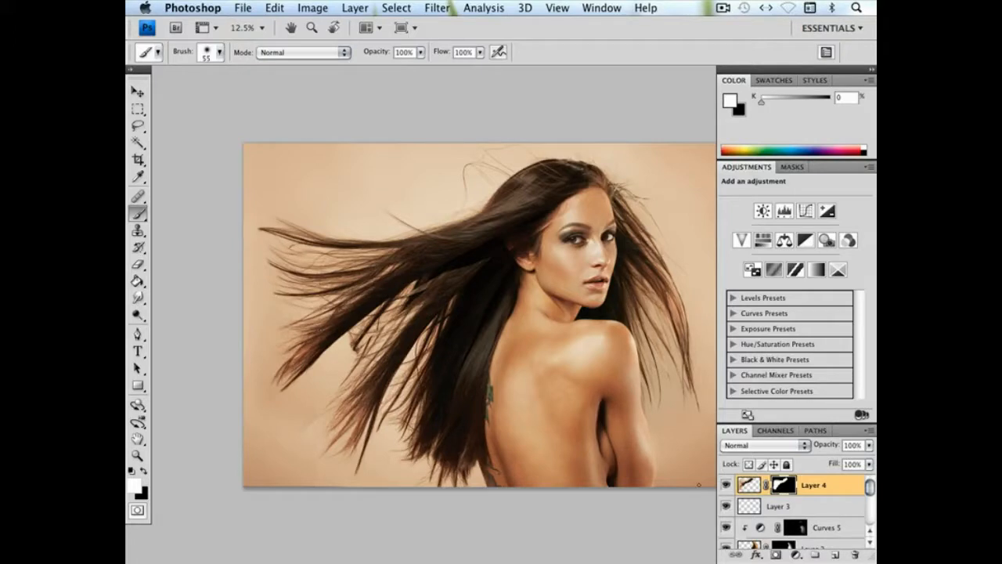
Apply a Curves adjustment to Layer 4's image, raising a shadow point at input 59 to output 70
{"action": "left_click", "coordinate": [740, 488]}
{"action": "left_click", "coordinate": [312, 8]}
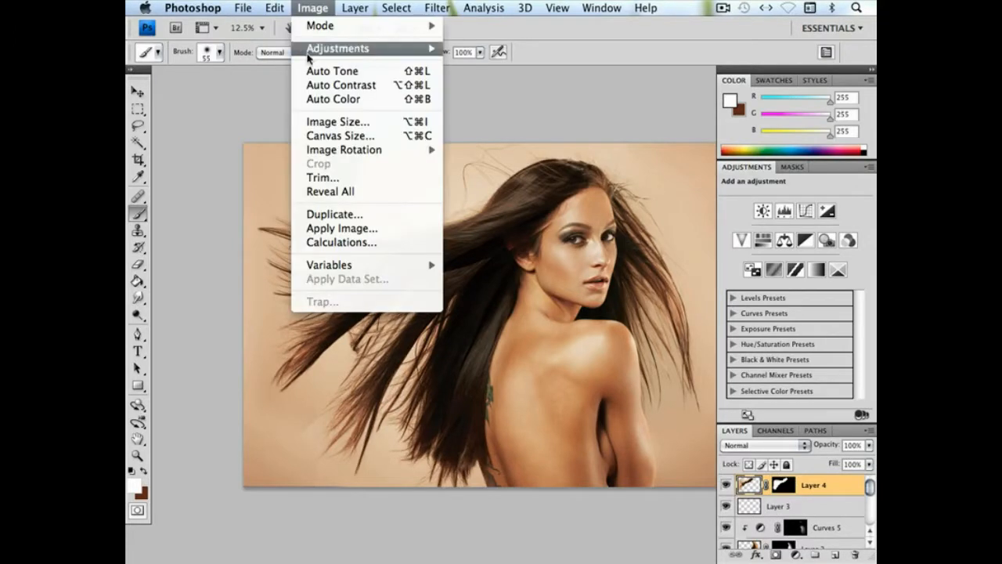
{"action": "mouse_move", "coordinate": [313, 49]}
{"action": "left_click", "coordinate": [497, 78]}
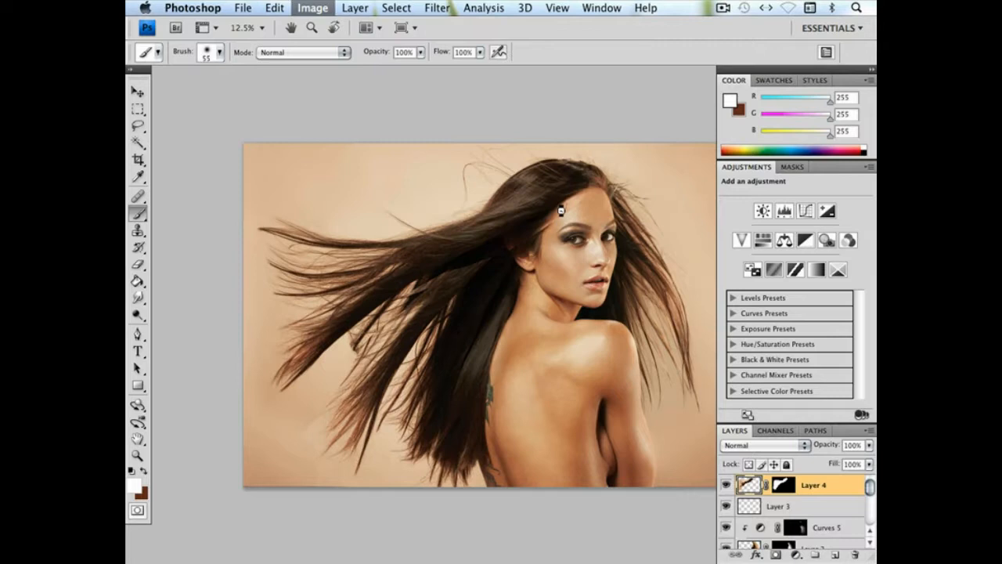
{"action": "left_click", "coordinate": [680, 262]}
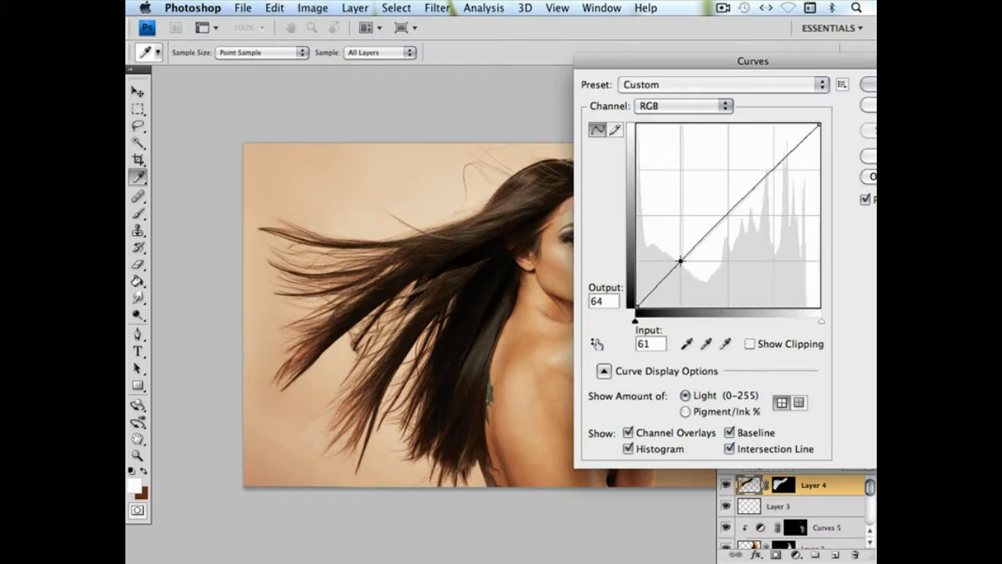
{"action": "left_click_drag", "start_coordinate": [681, 261], "coordinate": [679, 256]}
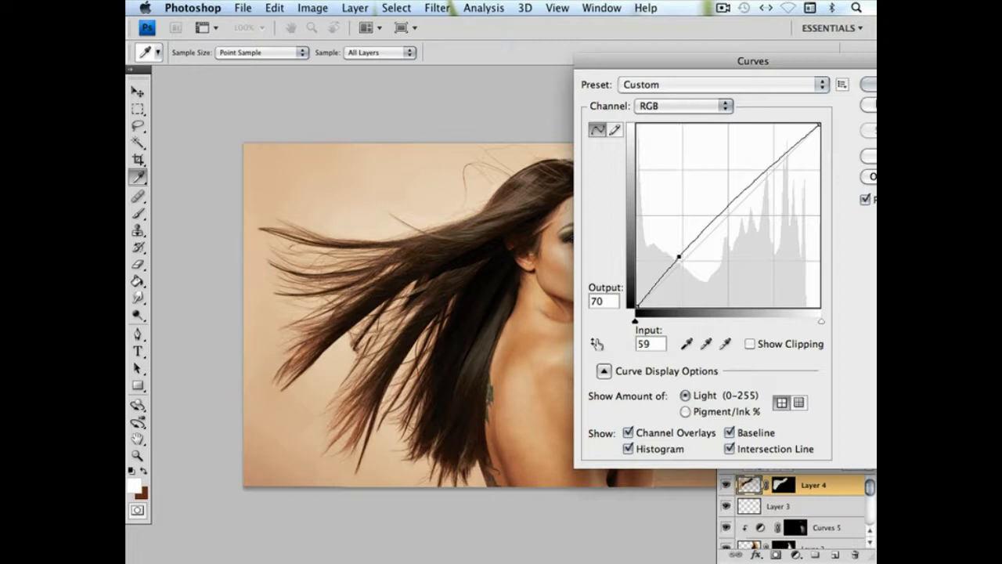
{"action": "left_click", "coordinate": [874, 84]}
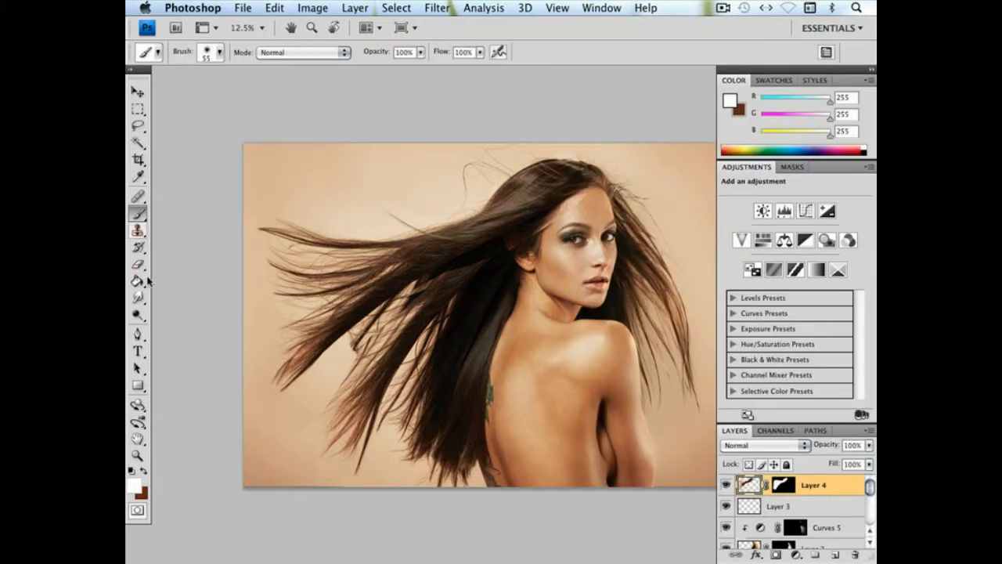
Select the Layer 4 mask and set up a 569 px brush with 0% hardness and black as the foreground colour
{"action": "left_click", "coordinate": [783, 486]}
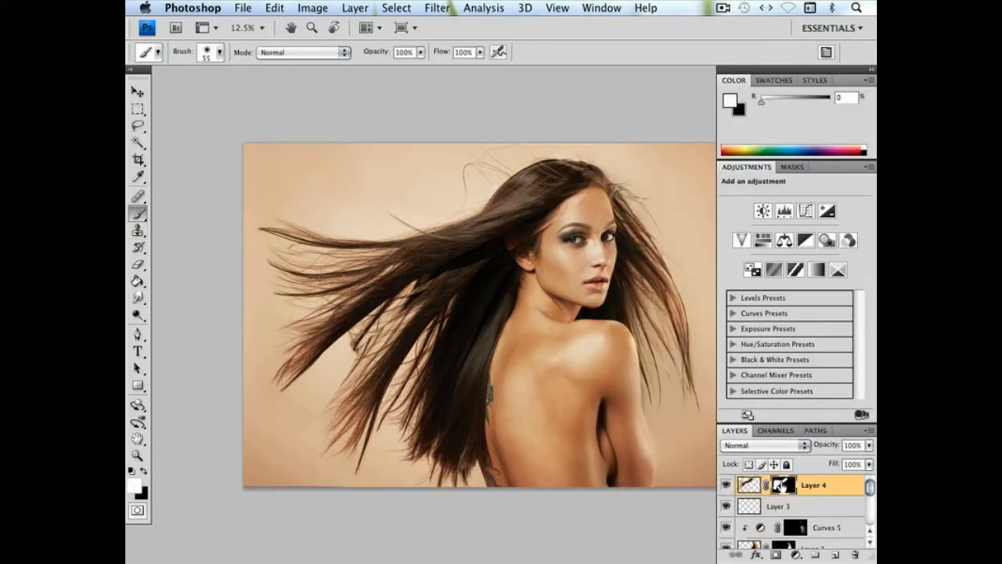
{"action": "right_click", "coordinate": [385, 252]}
{"action": "left_click_drag", "start_coordinate": [510, 280], "coordinate": [527, 282]}
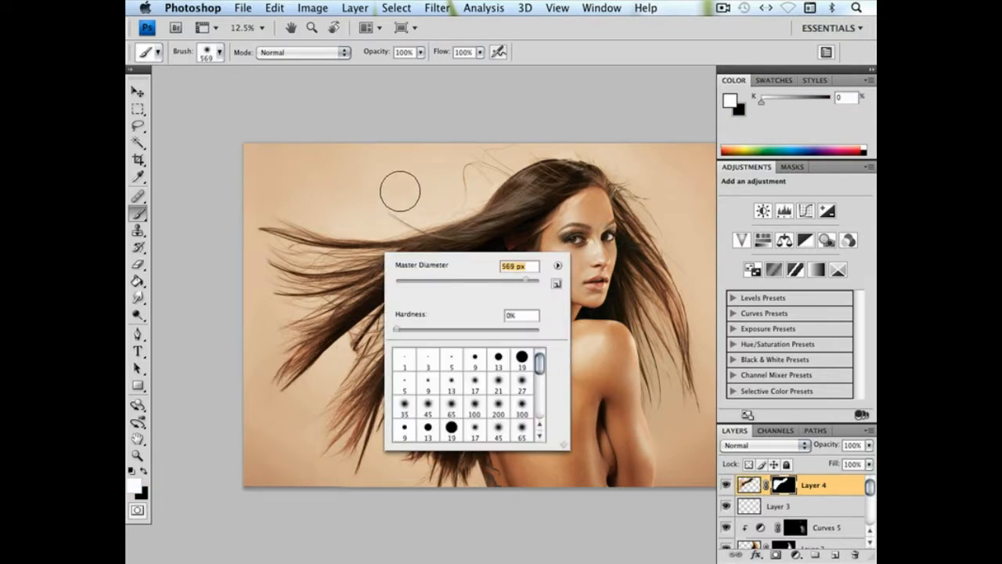
{"action": "left_click", "coordinate": [144, 470]}
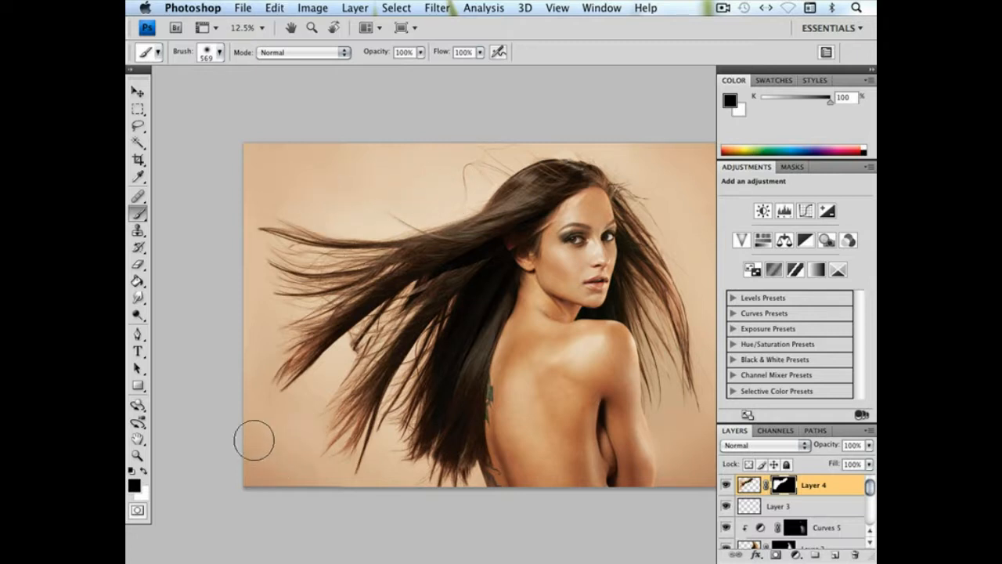
Try to paint black on the Layer 4 mask across the lower flowing strands with a 215 px brush at 94% hardness
{"action": "right_click", "coordinate": [438, 366]}
{"action": "left_click", "coordinate": [561, 388]}
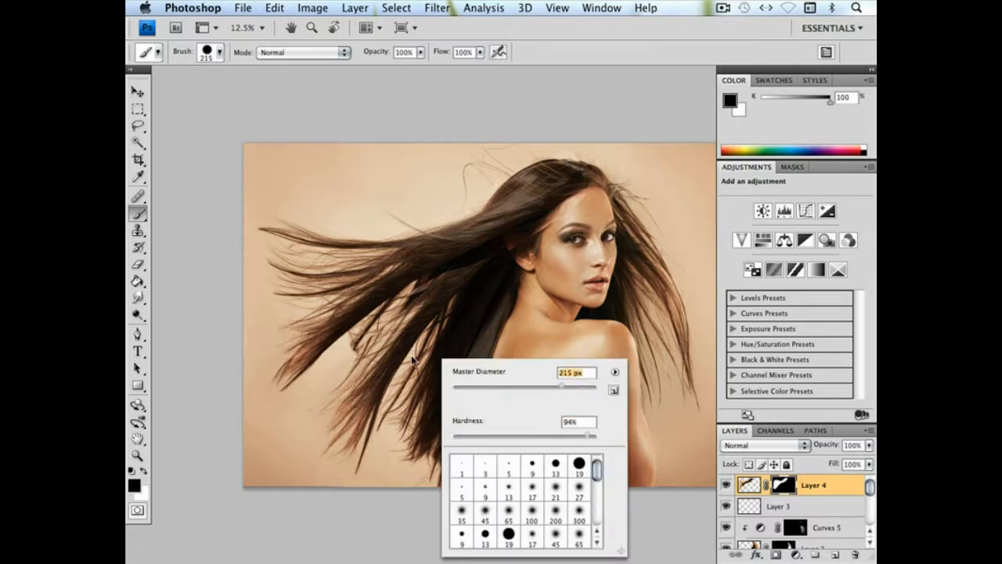
{"action": "left_click", "coordinate": [379, 330]}
{"action": "left_click_drag", "start_coordinate": [375, 334], "coordinate": [464, 279]}
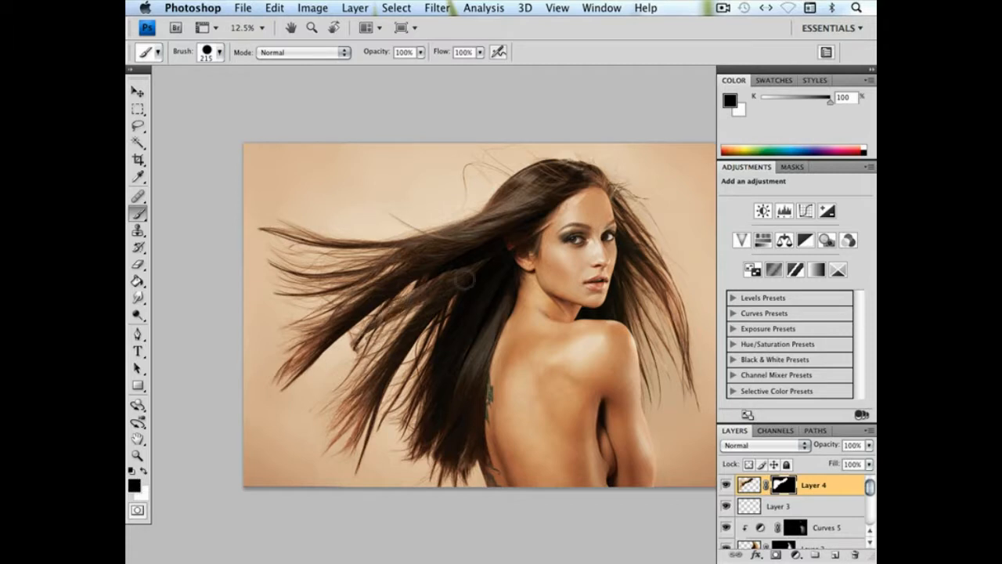
{"action": "key", "text": "super+z"}
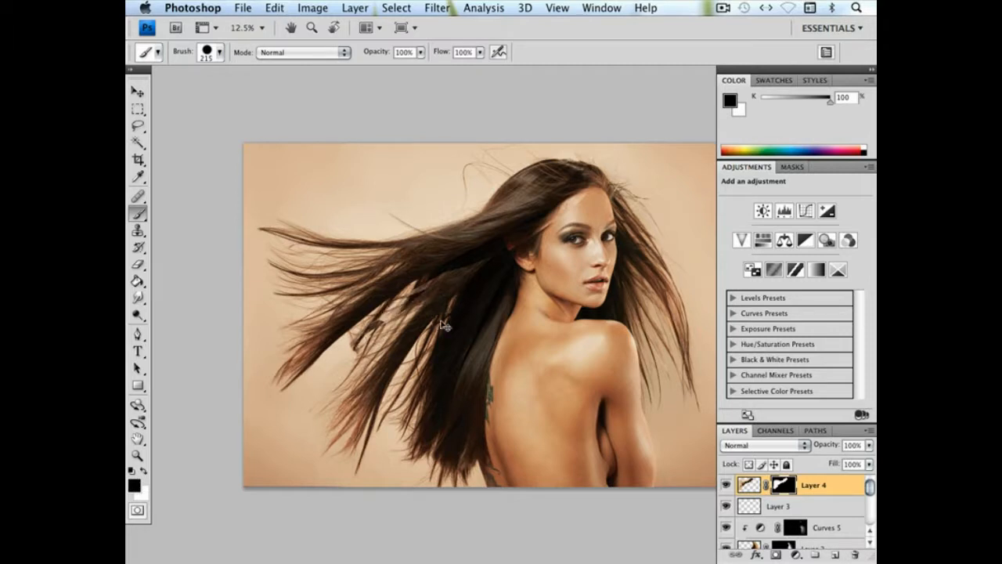
Paint black on the Layer 4 mask with hard 862 px and 1399 px brushes to hide dark fragments between the lower strands
{"action": "key", "text": "super+equal"}
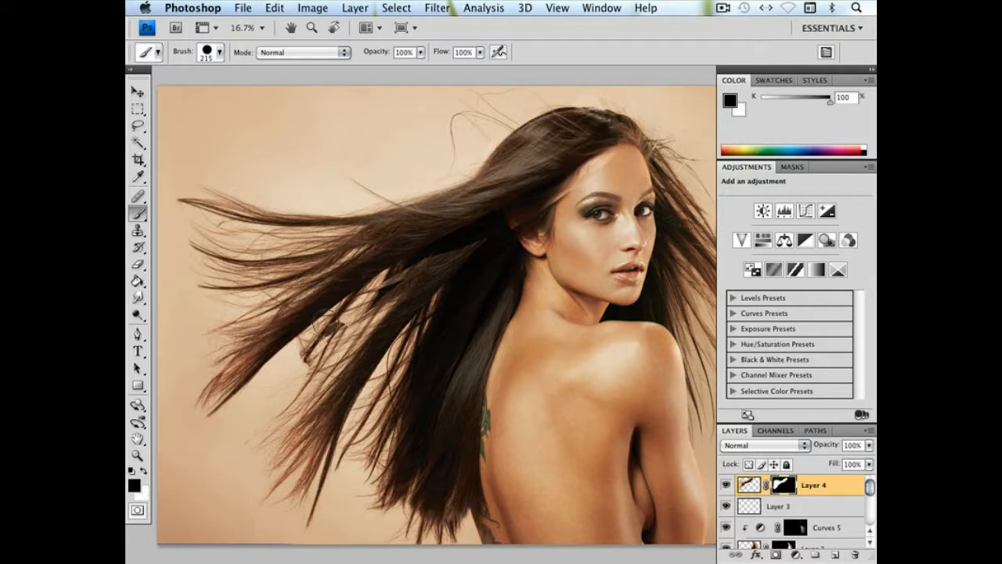
{"action": "right_click", "coordinate": [310, 350]}
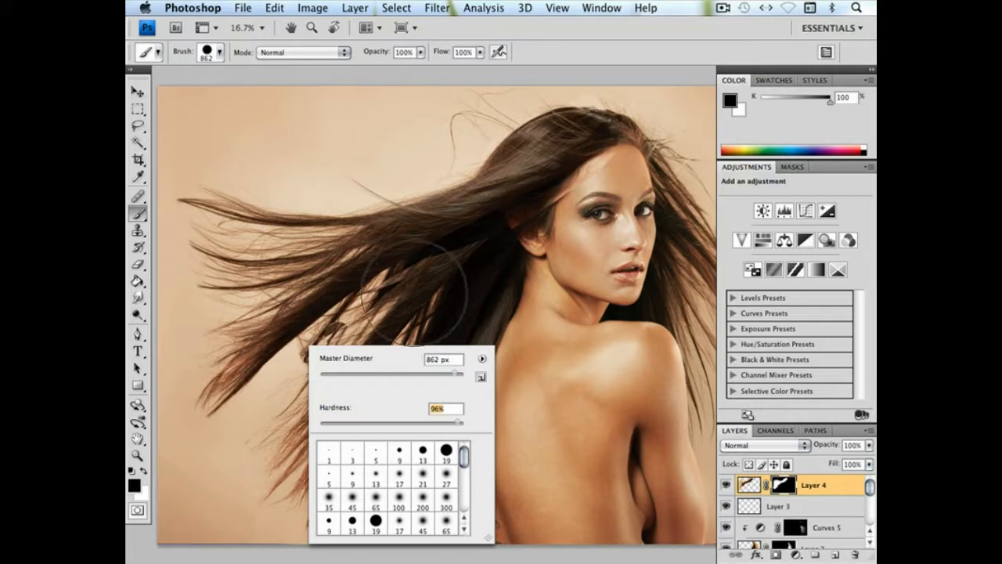
{"action": "key", "text": "Return"}
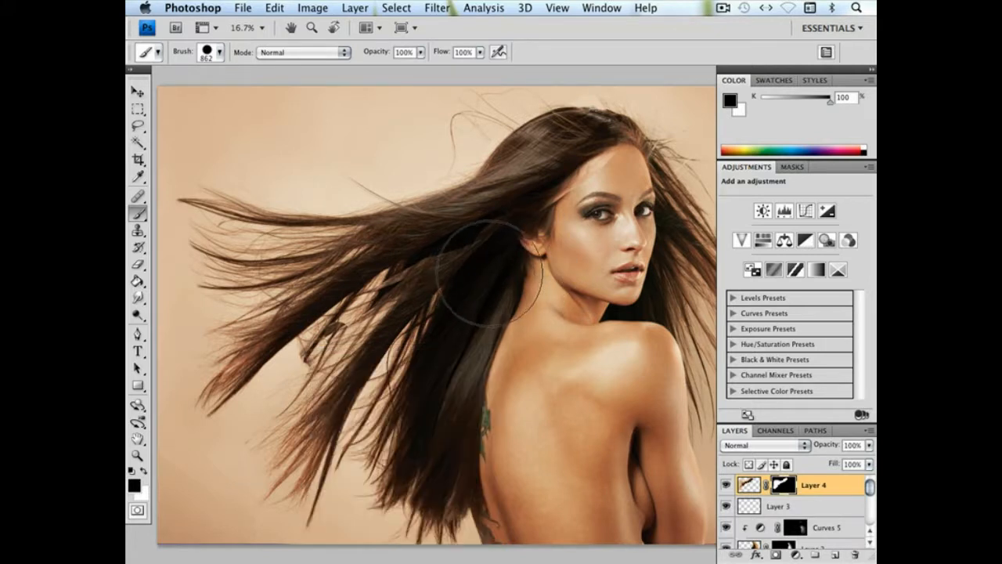
{"action": "right_click", "coordinate": [474, 307]}
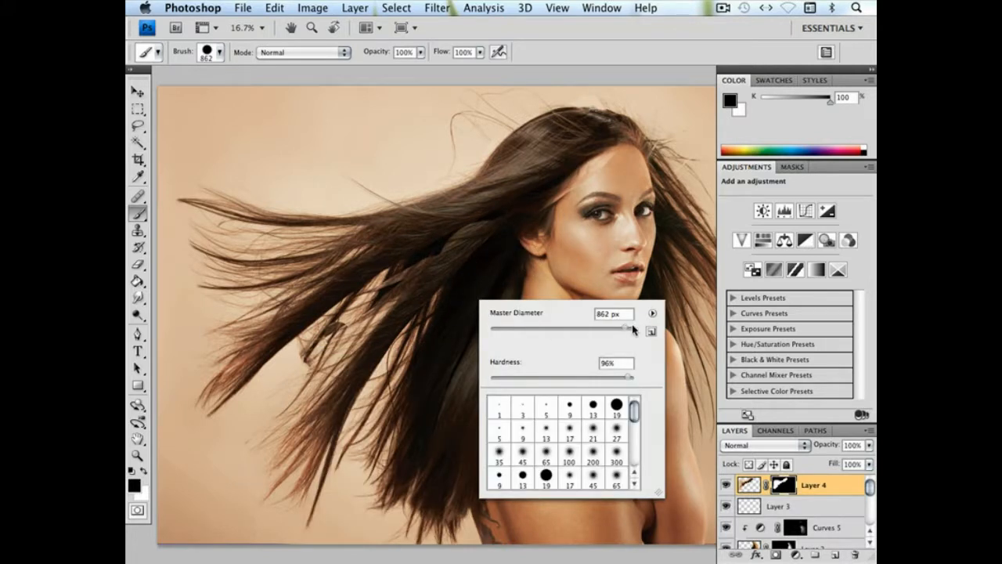
{"action": "key", "text": "Return"}
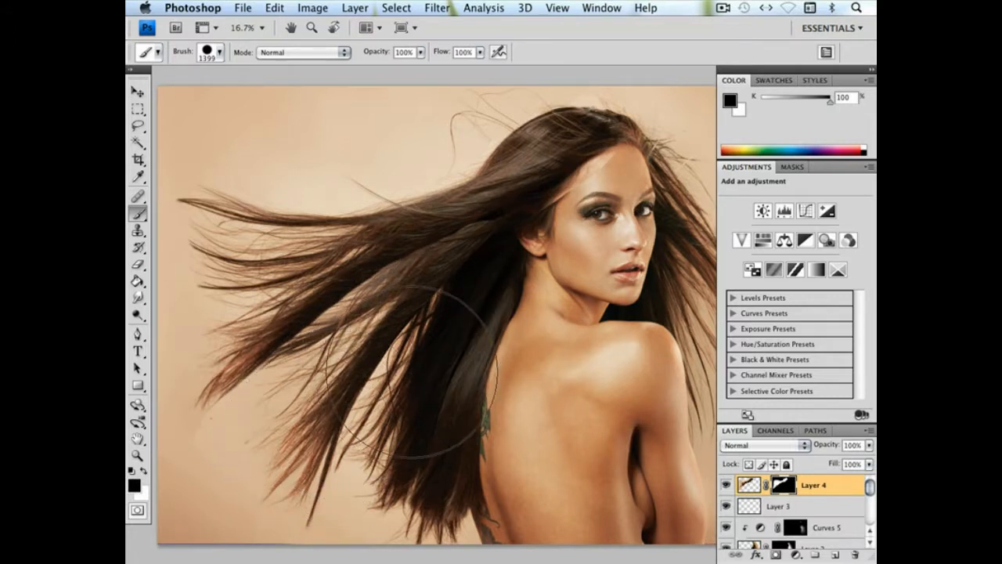
Paint black on the Layer 4 mask with 135 px and 432 px brushes at 0% hardness to blend the pasted strands and clear the forehead
{"action": "right_click", "coordinate": [559, 311]}
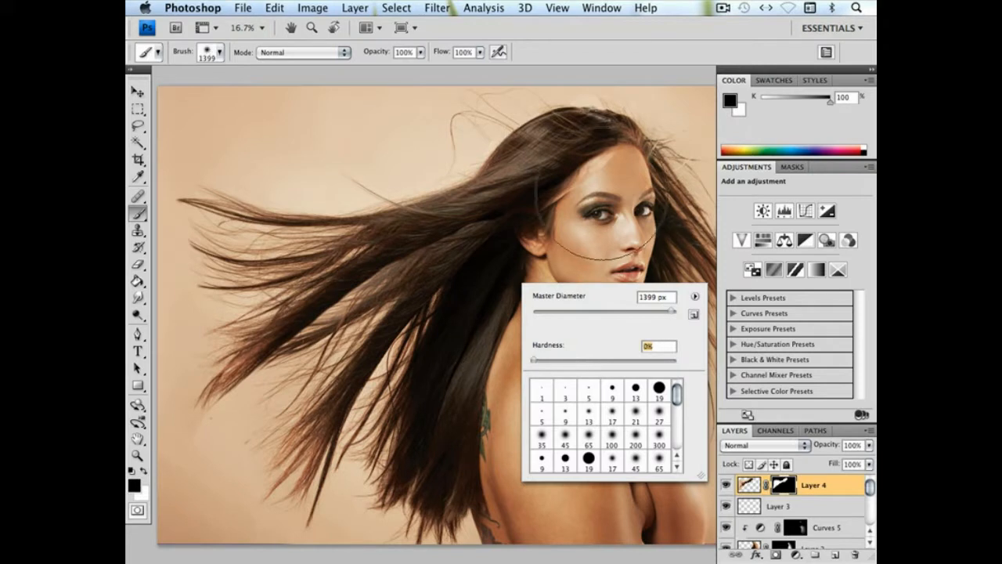
{"action": "left_click", "coordinate": [615, 312]}
{"action": "left_click", "coordinate": [619, 162]}
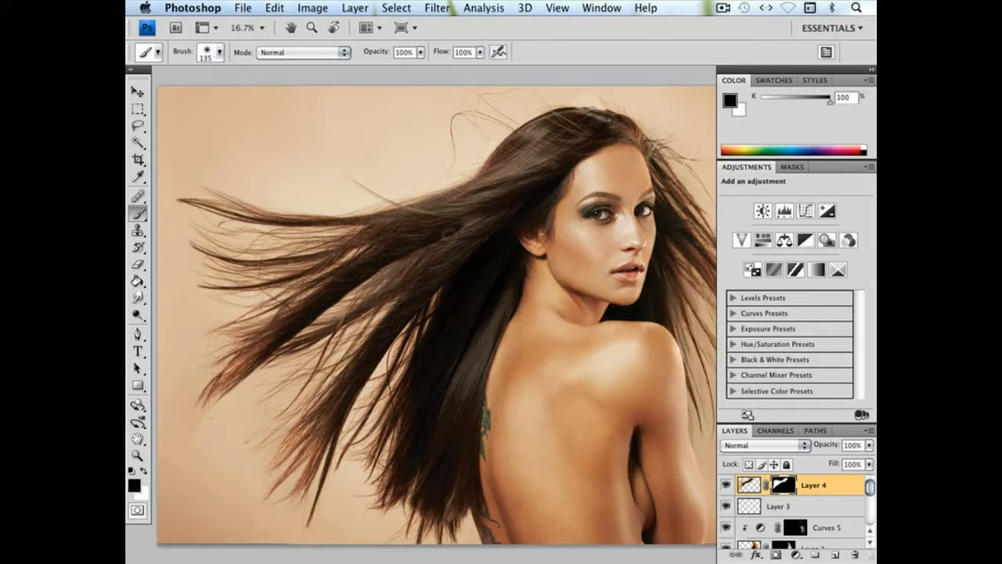
{"action": "right_click", "coordinate": [492, 273]}
{"action": "left_click", "coordinate": [631, 302]}
{"action": "left_click", "coordinate": [614, 189]}
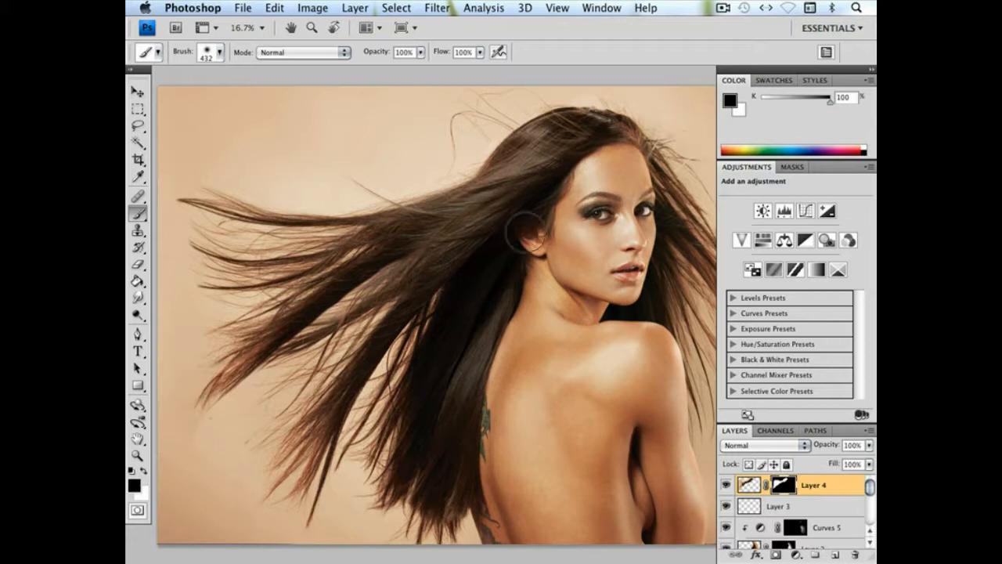
{"action": "mouse_move", "coordinate": [430, 284]}
{"action": "left_mouse_down"}
{"action": "mouse_move", "coordinate": [338, 334]}
{"action": "mouse_move", "coordinate": [305, 368]}
{"action": "mouse_move", "coordinate": [354, 331]}
{"action": "left_mouse_up"}
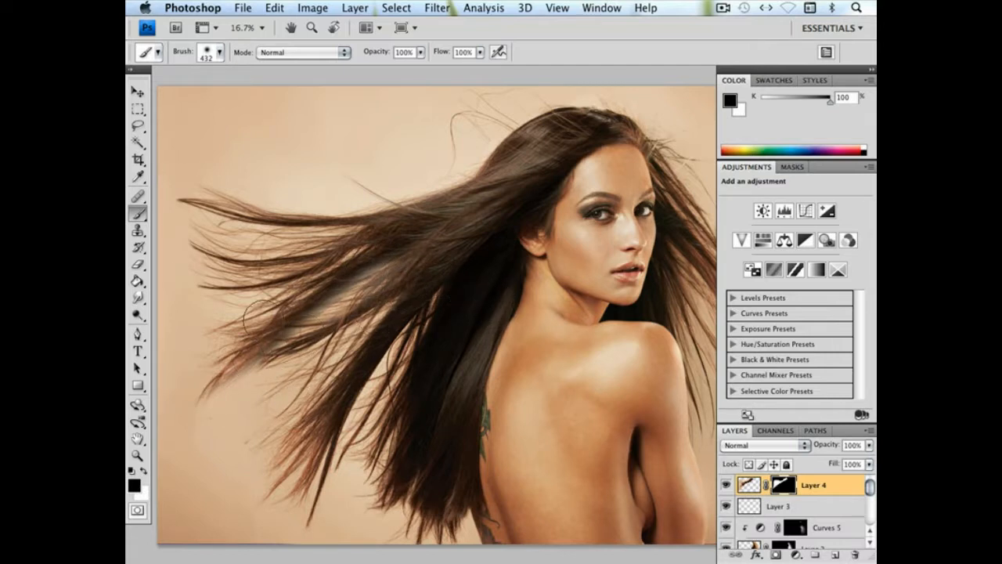
Try to shift Layer 4 down and outward along the flowing strands
{"action": "left_click", "coordinate": [137, 92]}
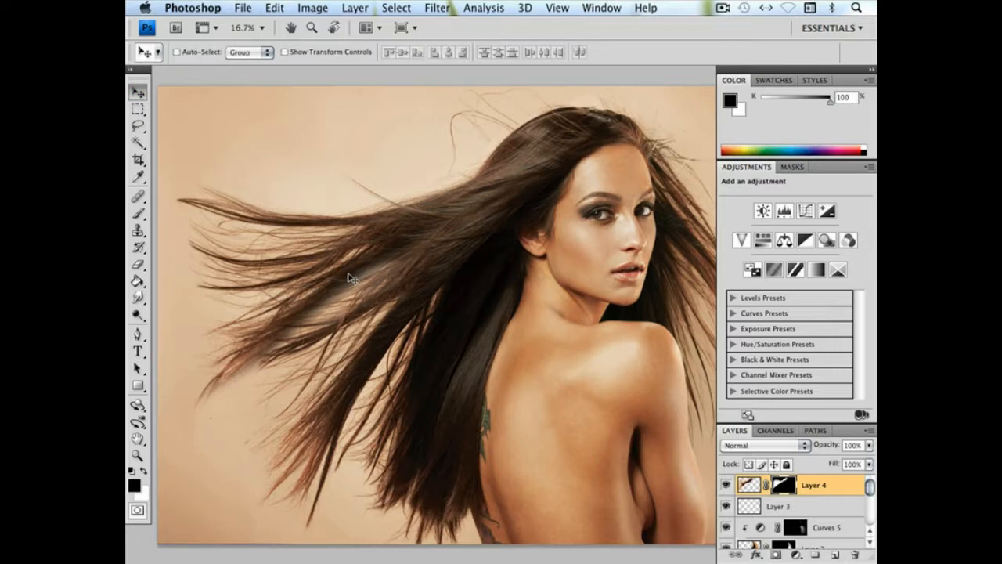
{"action": "left_click_drag", "start_coordinate": [349, 277], "coordinate": [272, 334]}
{"action": "key", "text": "super+z"}
Free-transform Layer 4 with its mask, narrowing it to 93.2% width and repositioning it over the model's hair
{"action": "left_click", "coordinate": [268, 7]}
{"action": "left_click", "coordinate": [305, 280]}
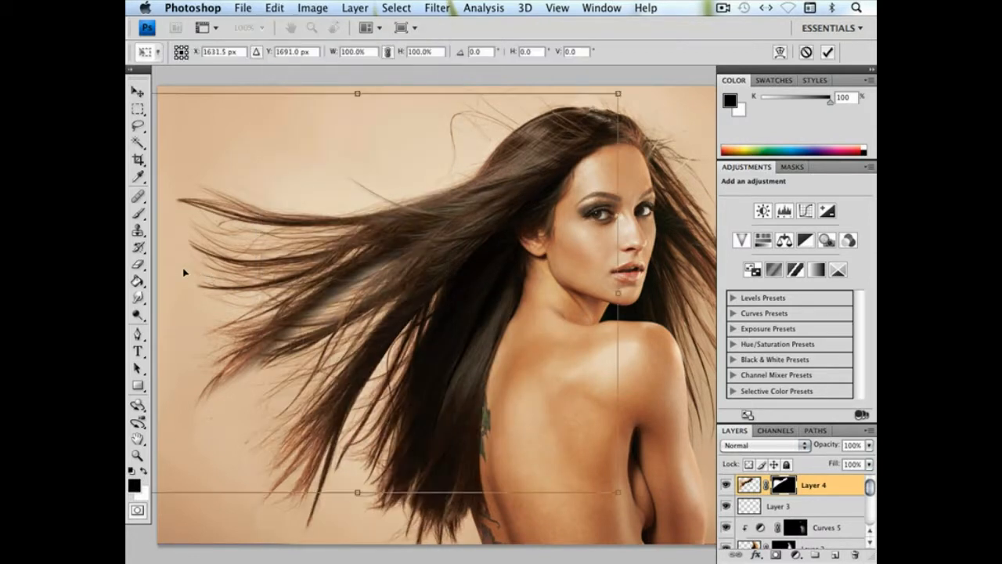
{"action": "mouse_move", "coordinate": [619, 292]}
{"action": "left_mouse_down"}
{"action": "mouse_move", "coordinate": [577, 292]}
{"action": "mouse_move", "coordinate": [600, 291]}
{"action": "left_mouse_up"}
{"action": "mouse_move", "coordinate": [419, 285]}
{"action": "left_mouse_down"}
{"action": "mouse_move", "coordinate": [409, 297]}
{"action": "mouse_move", "coordinate": [417, 293]}
{"action": "left_mouse_up"}
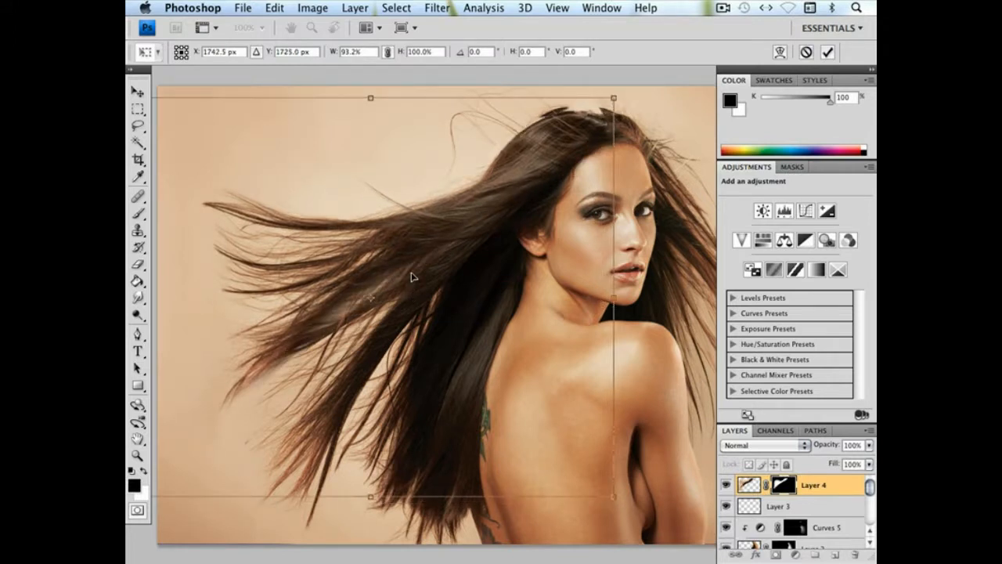
{"action": "key", "text": "super+minus"}
{"action": "mouse_move", "coordinate": [505, 266]}
{"action": "left_mouse_down"}
{"action": "mouse_move", "coordinate": [487, 261]}
{"action": "mouse_move", "coordinate": [497, 264]}
{"action": "left_mouse_up"}
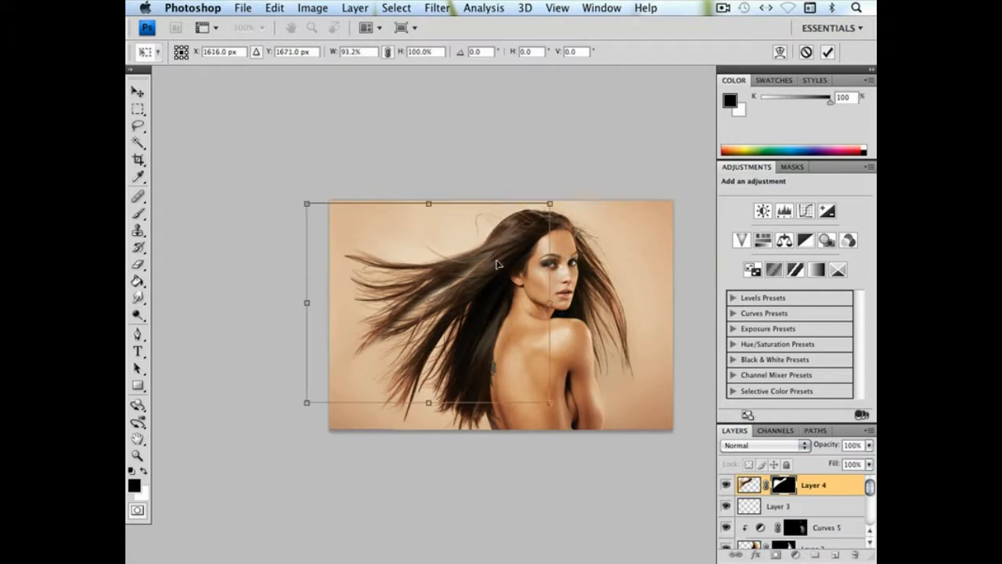
Rotate Layer 4 to -5.1°, align its strands with the crown and the lower hair, and apply the transform
{"action": "left_click_drag", "start_coordinate": [578, 279], "coordinate": [575, 268]}
{"action": "left_click_drag", "start_coordinate": [465, 274], "coordinate": [470, 281]}
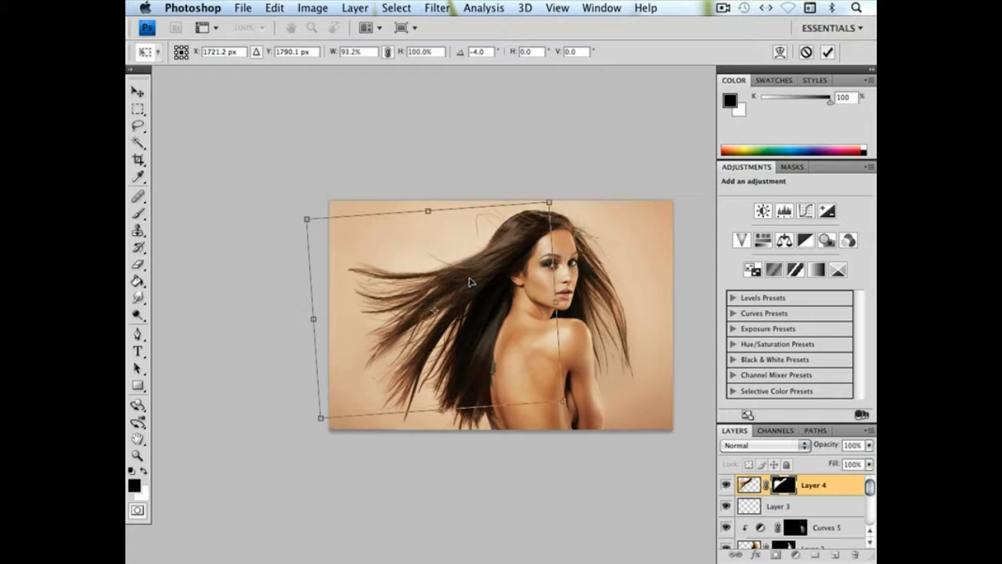
{"action": "left_click_drag", "start_coordinate": [587, 283], "coordinate": [587, 280]}
{"action": "left_click_drag", "start_coordinate": [479, 290], "coordinate": [480, 292]}
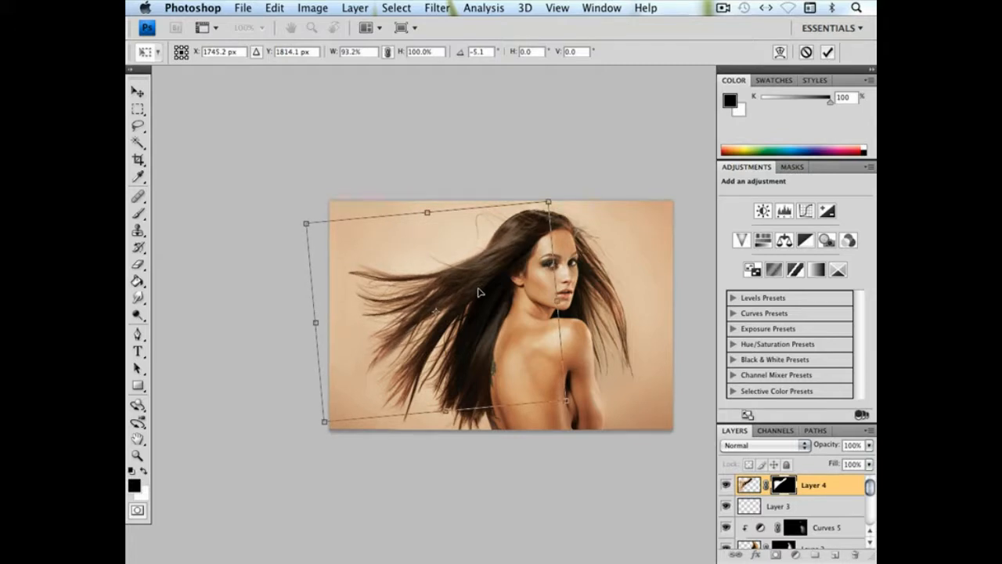
{"action": "key", "text": "Return"}
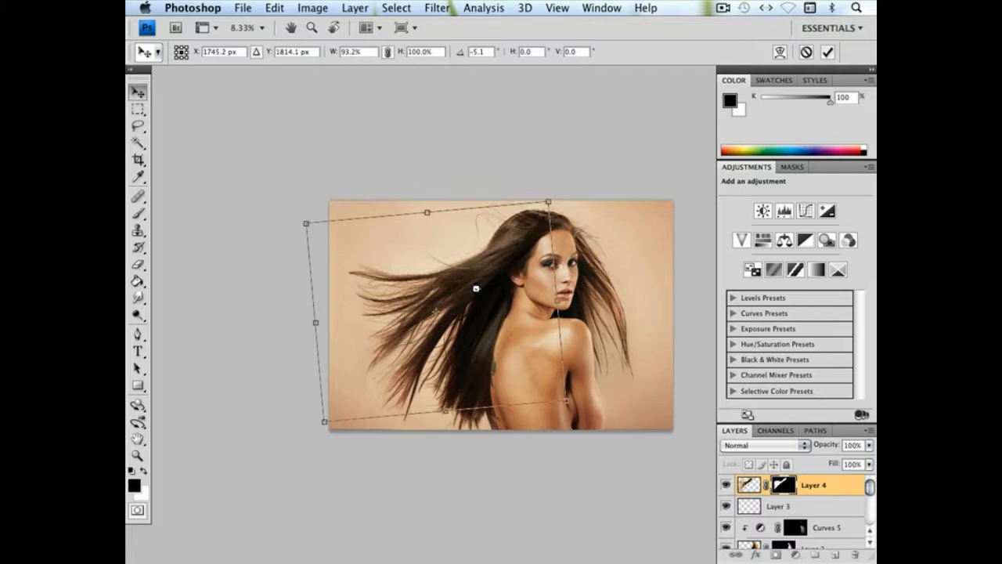
Paint black on the Layer 4 mask with a 98 px brush at 76% hardness and a 463 px brush to hide the blurred lower strand tips
{"action": "scroll", "coordinate": [481, 292], "scroll_direction": "up", "scroll_amount": 2}
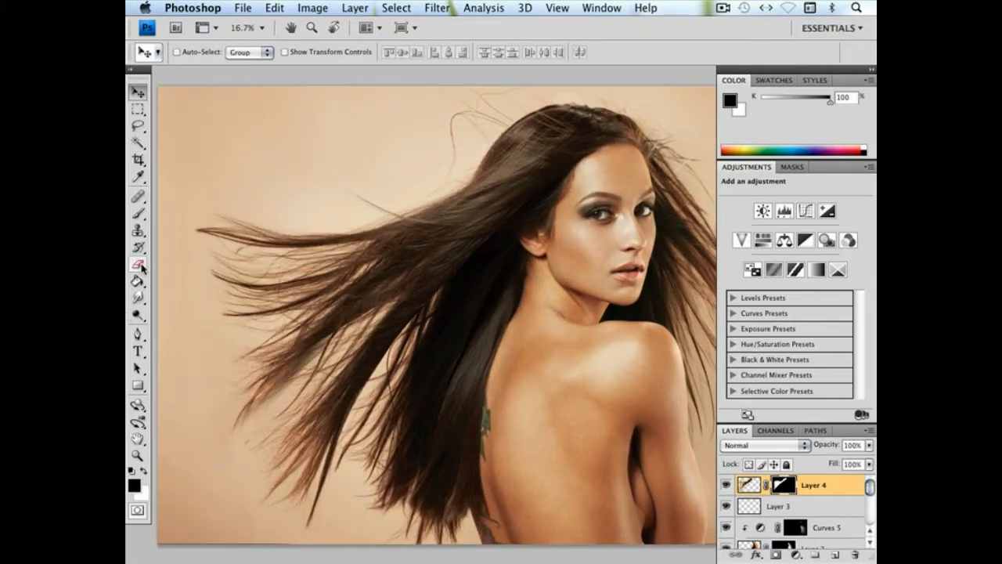
{"action": "left_click", "coordinate": [137, 230]}
{"action": "left_click", "coordinate": [138, 213]}
{"action": "right_click", "coordinate": [385, 403]}
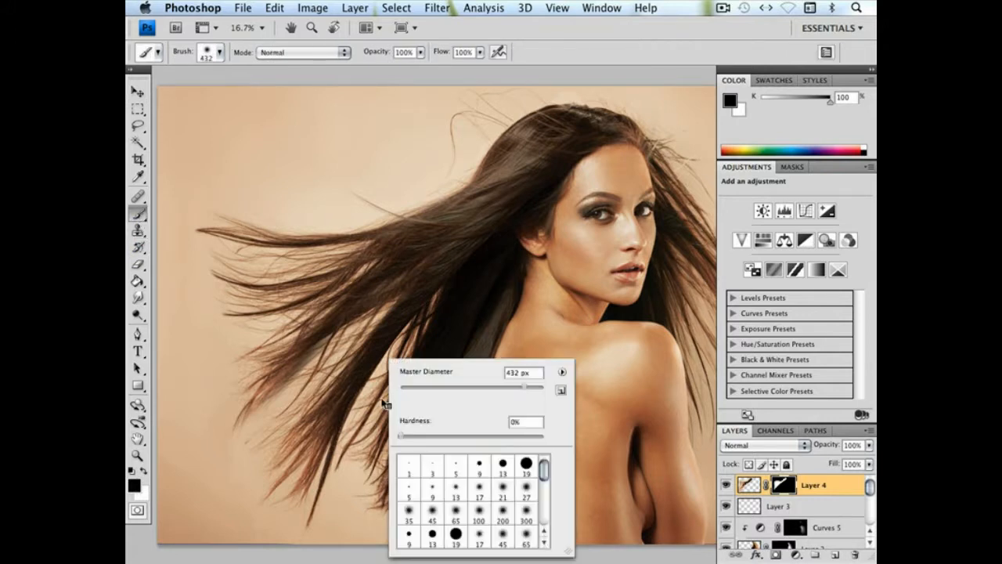
{"action": "left_click", "coordinate": [471, 387]}
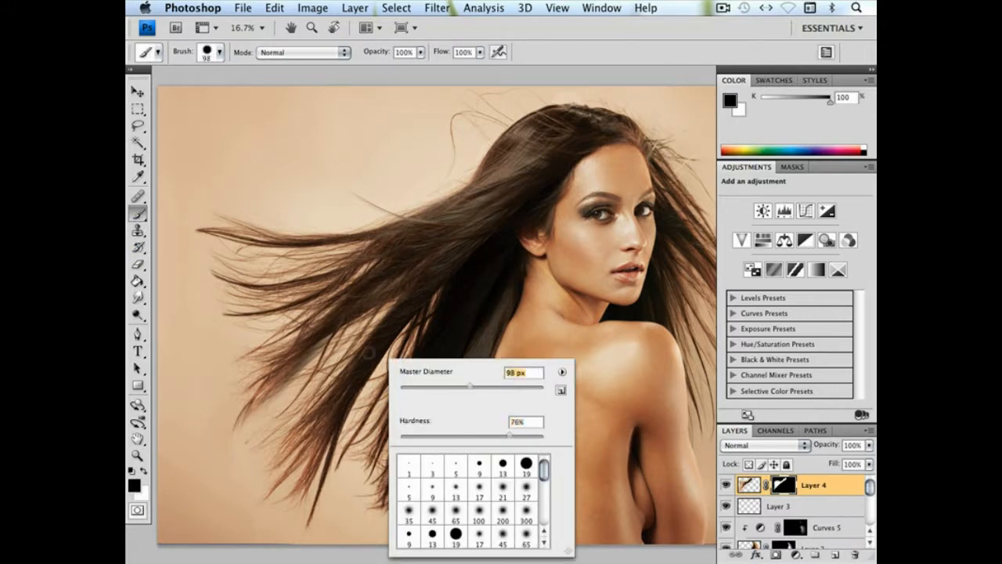
{"action": "mouse_move", "coordinate": [335, 340]}
{"action": "left_mouse_down"}
{"action": "mouse_move", "coordinate": [224, 413]}
{"action": "mouse_move", "coordinate": [335, 370]}
{"action": "left_mouse_up"}
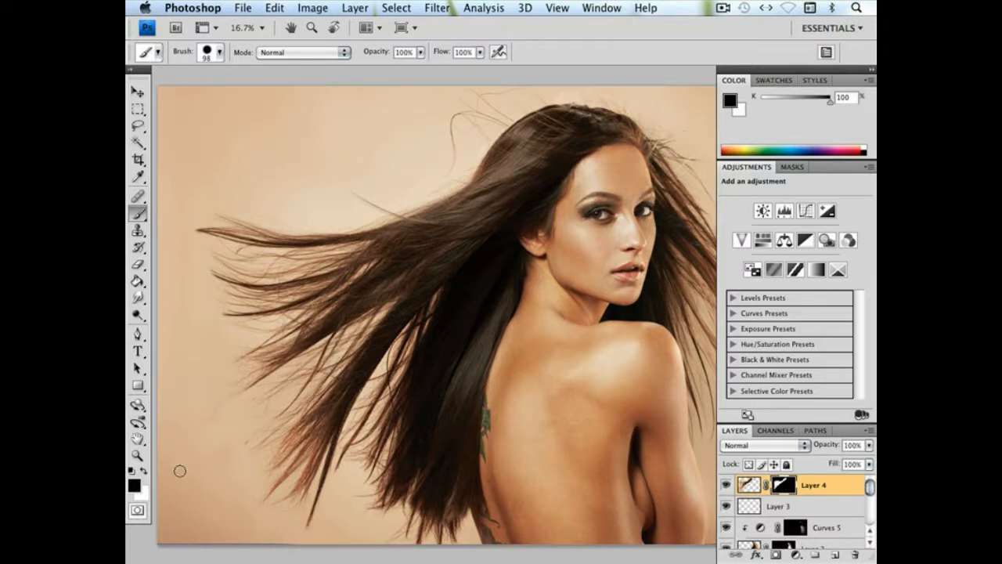
{"action": "right_click", "coordinate": [345, 358]}
{"action": "left_click", "coordinate": [496, 389]}
{"action": "key", "text": "Return"}
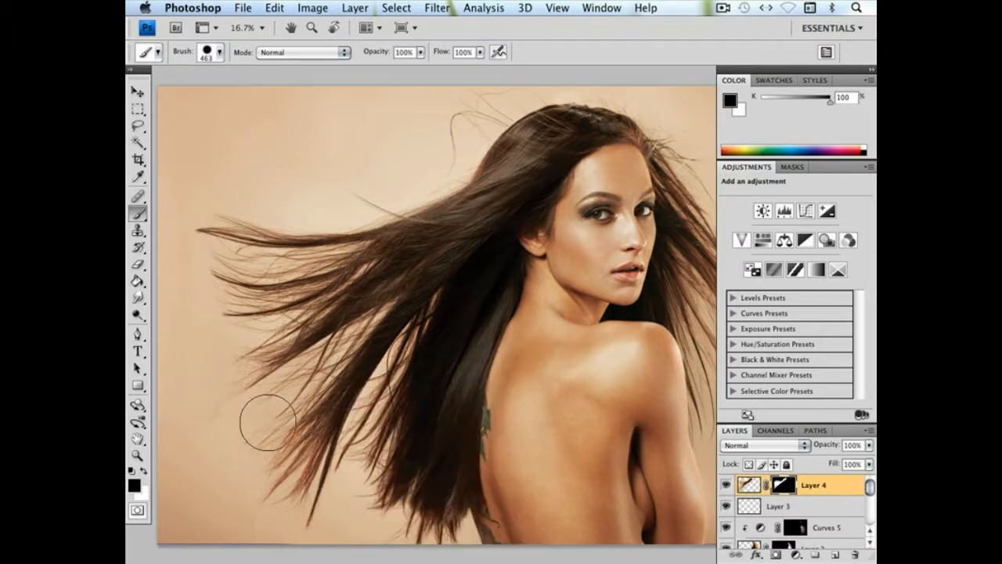
Paint black on the Layer 4 mask with a 463 px brush at 0% hardness along the hair's upper edge and crown, then readjust the hardness
{"action": "right_click", "coordinate": [357, 416]}
{"action": "left_click", "coordinate": [457, 436]}
{"action": "key", "text": "Return"}
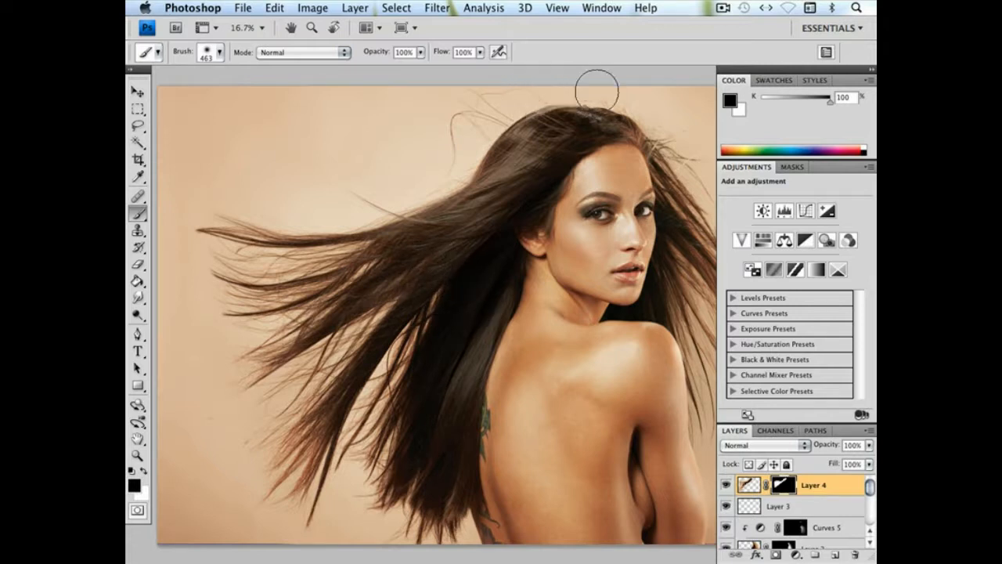
{"action": "right_click", "coordinate": [589, 170]}
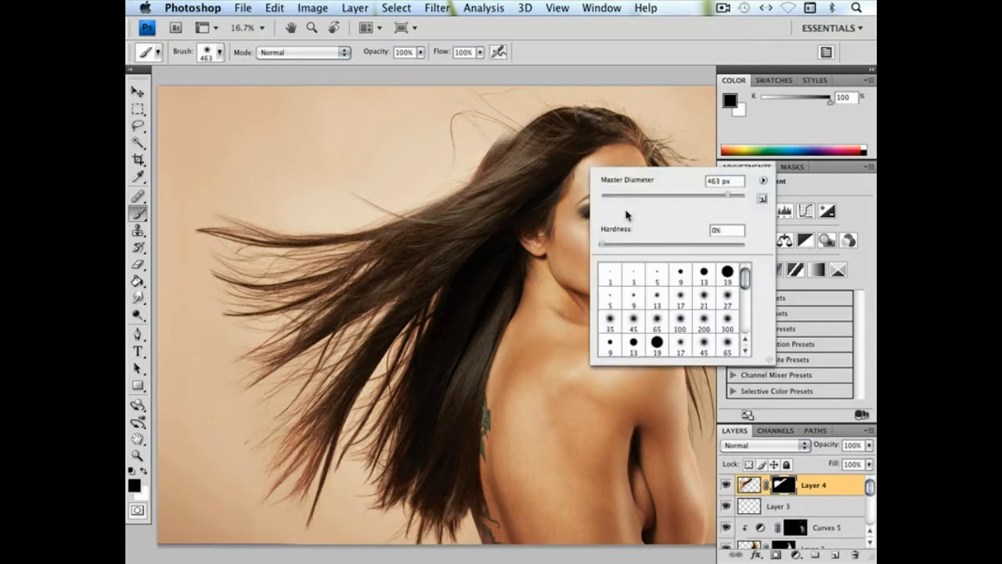
{"action": "left_click", "coordinate": [734, 244]}
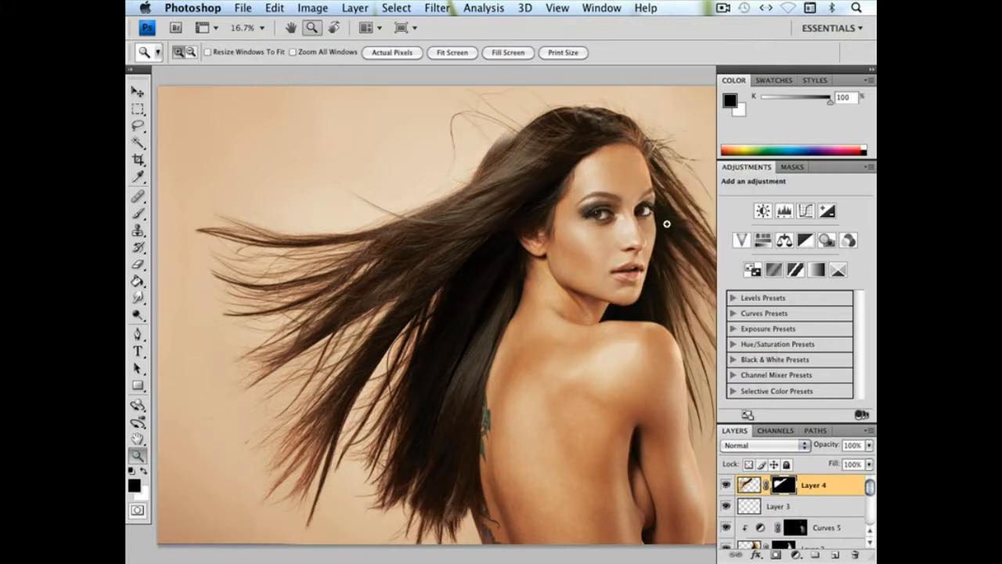
Paint black on the Layer 4 mask with an 862 px brush at 94% hardness to hide the blurred patch along the hair's upper edge
{"action": "left_click_drag", "start_coordinate": [449, 147], "coordinate": [538, 223]}
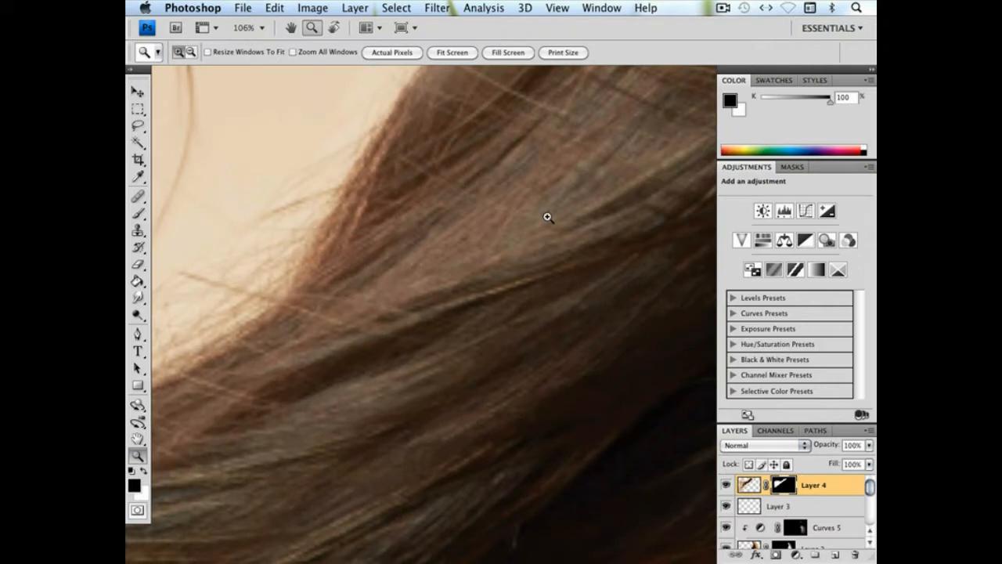
{"action": "left_click", "coordinate": [462, 296]}
{"action": "left_click", "coordinate": [461, 296]}
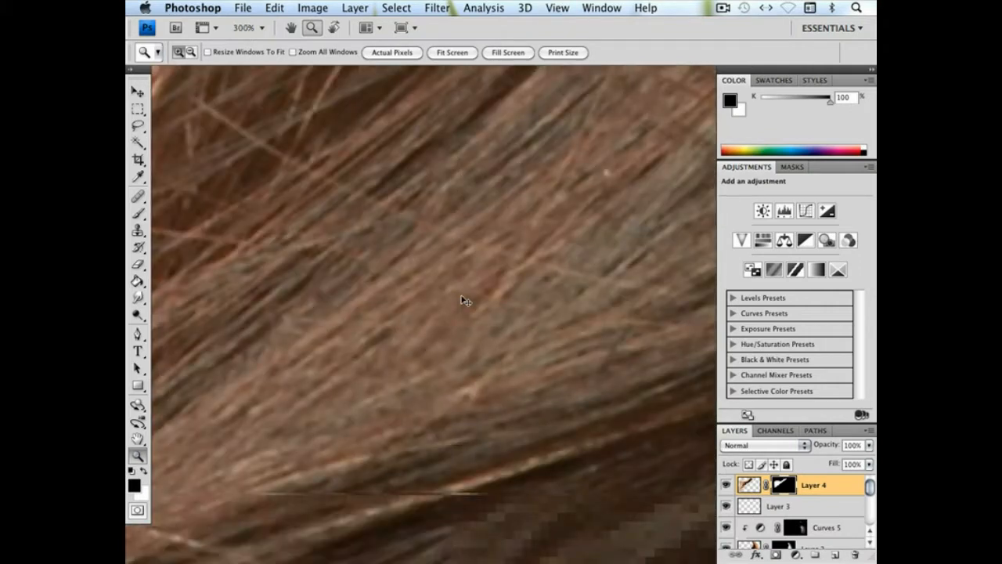
{"action": "key", "text": "super+minus"}
{"action": "key", "text": "super+minus"}
{"action": "key", "text": "super+minus"}
{"action": "left_click_drag", "start_coordinate": [500, 271], "coordinate": [424, 269]}
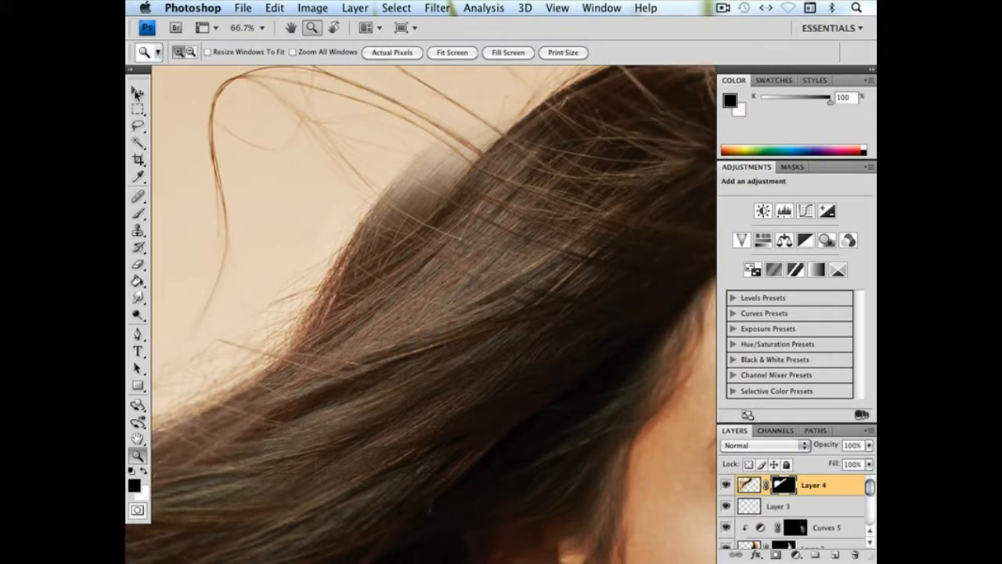
{"action": "key", "text": "v"}
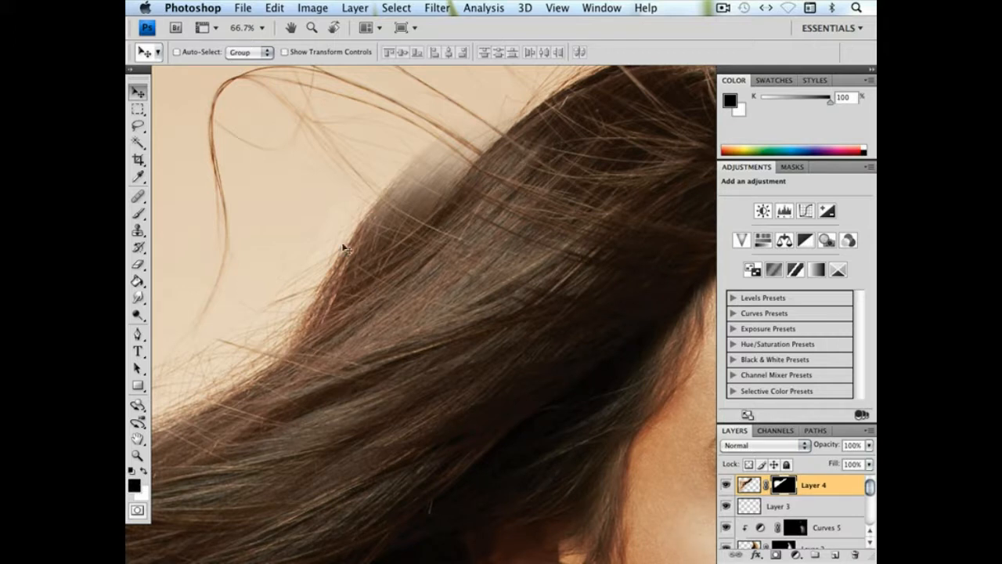
{"action": "key", "text": "super+minus"}
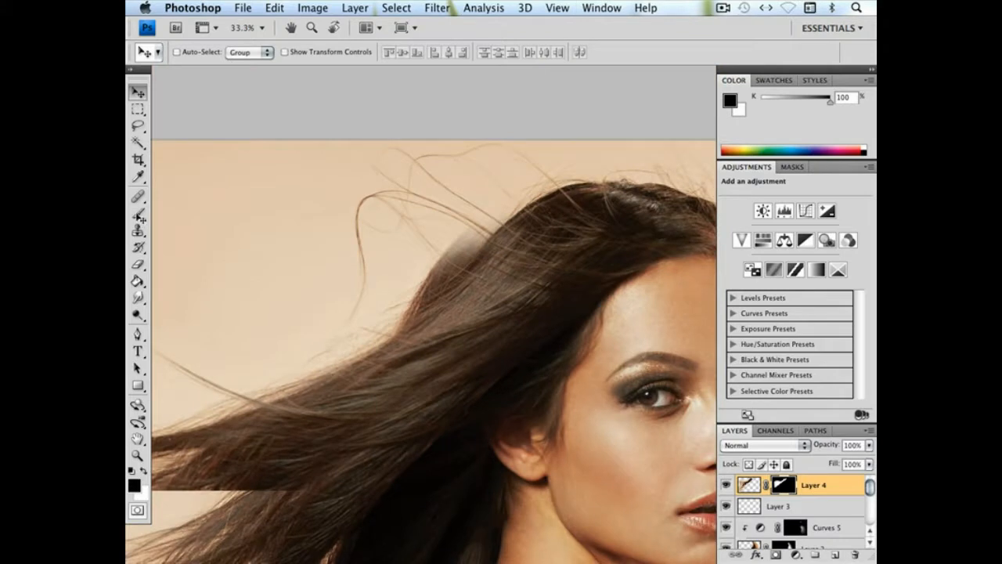
{"action": "key", "text": "b"}
{"action": "right_click", "coordinate": [612, 278]}
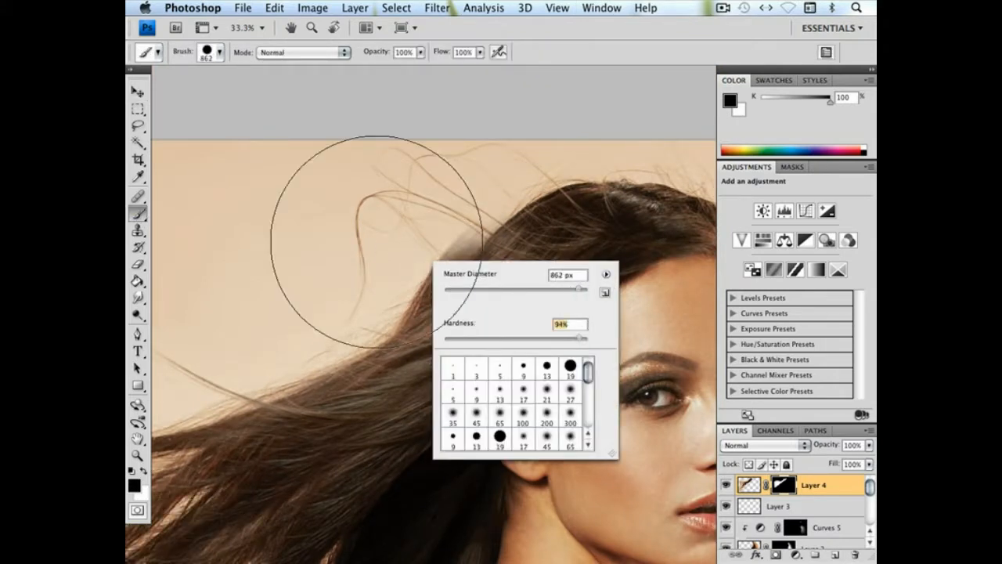
{"action": "left_click", "coordinate": [346, 238]}
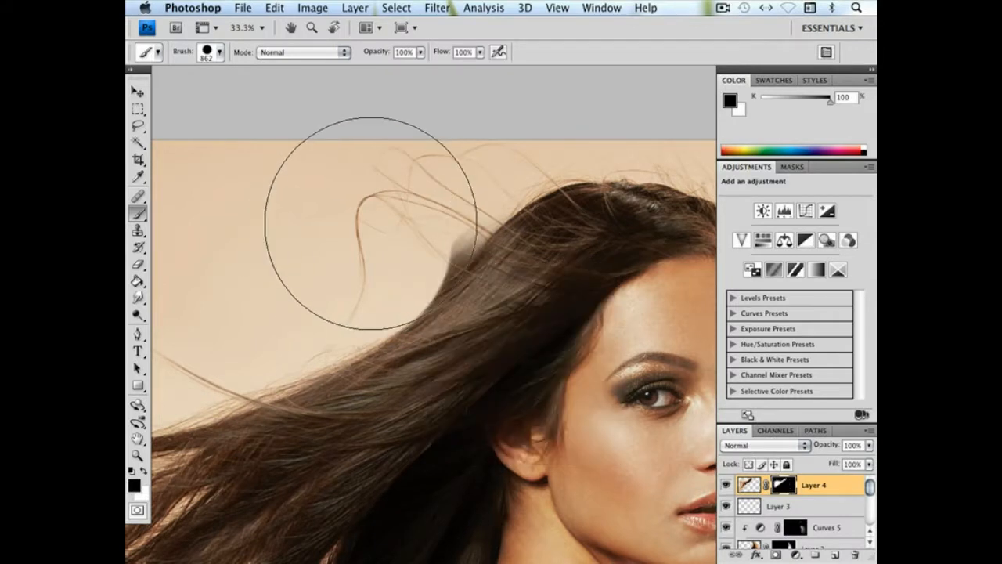
{"action": "right_click", "coordinate": [443, 284]}
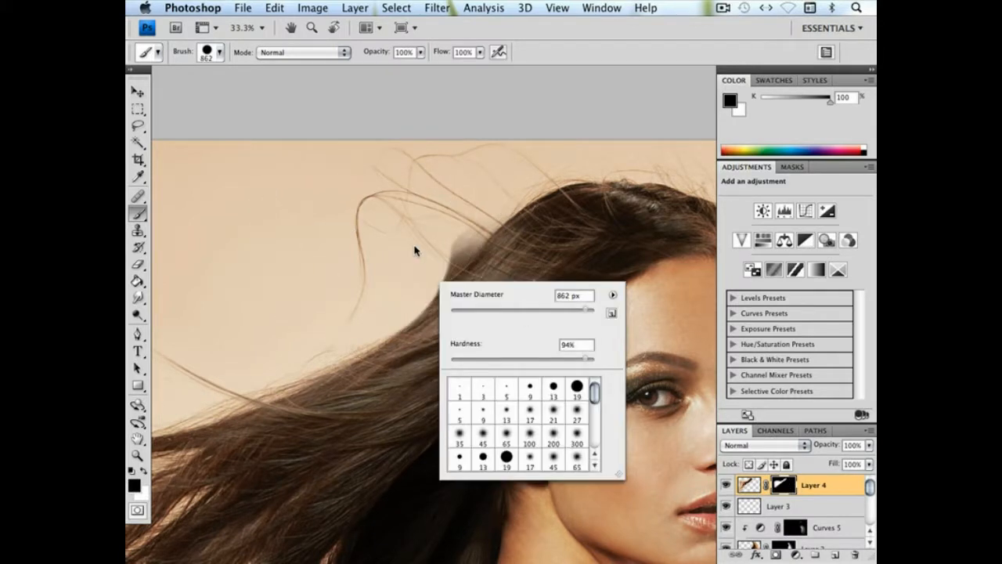
{"action": "left_click", "coordinate": [359, 230]}
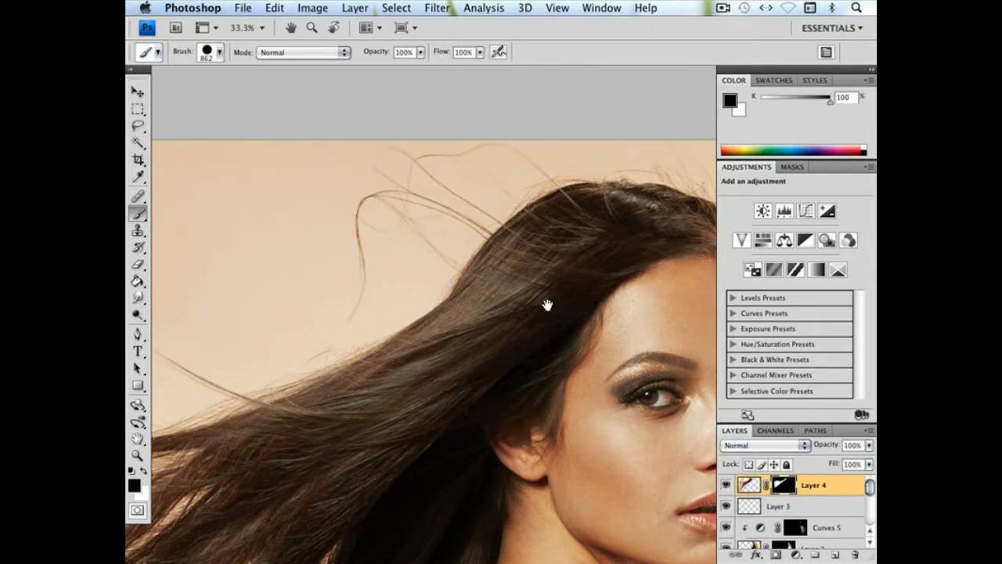
Examine the blown-out strands and the hair around the ear for blending flaws in the composite
{"action": "left_click_drag", "start_coordinate": [547, 306], "coordinate": [633, 154]}
{"action": "left_click_drag", "start_coordinate": [450, 300], "coordinate": [518, 296]}
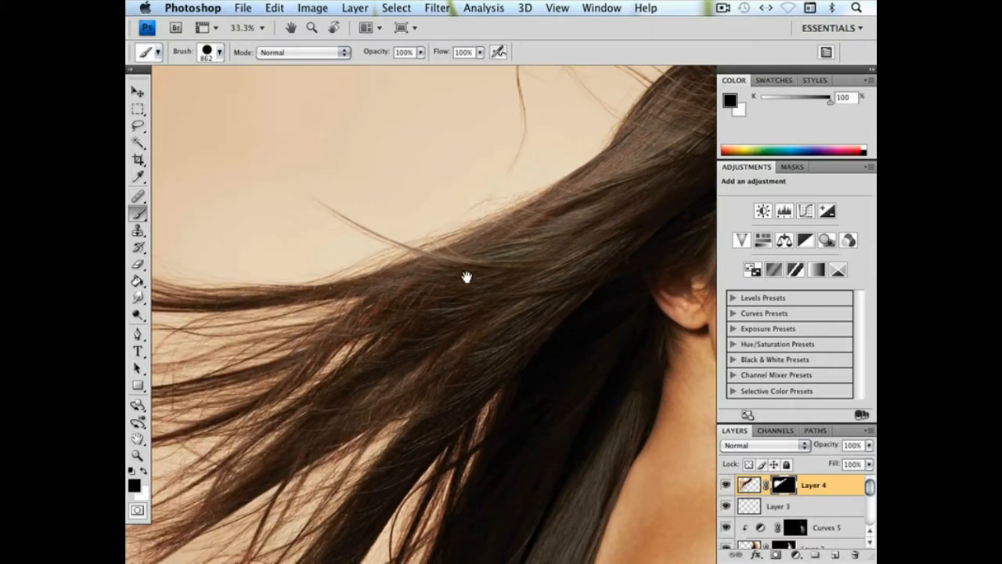
{"action": "key", "text": "super+minus"}
{"action": "key", "text": "super+minus"}
{"action": "left_click_drag", "start_coordinate": [417, 256], "coordinate": [504, 230]}
{"action": "key", "text": "super+plus"}
{"action": "key", "text": "super+plus"}
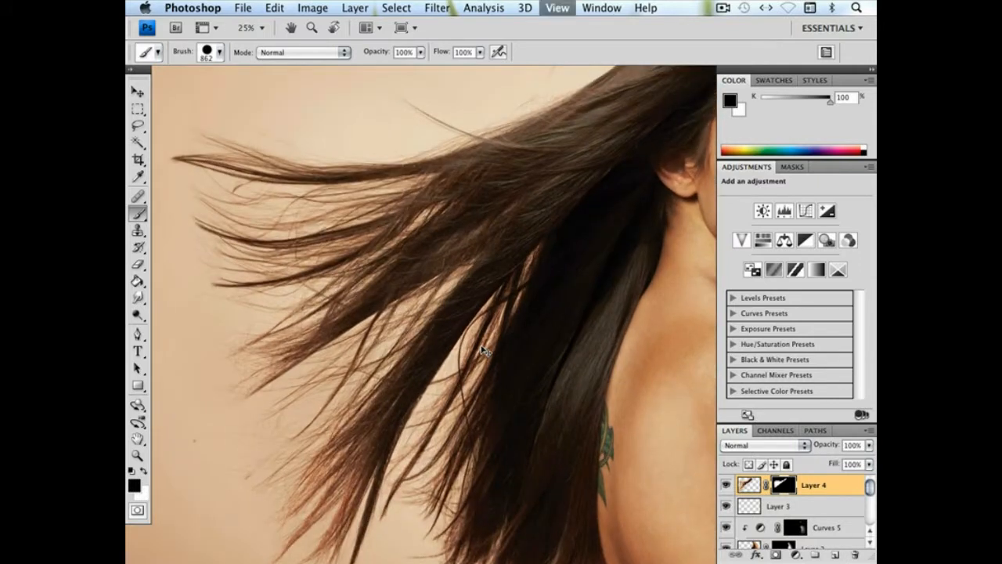
{"action": "key", "text": "super+plus"}
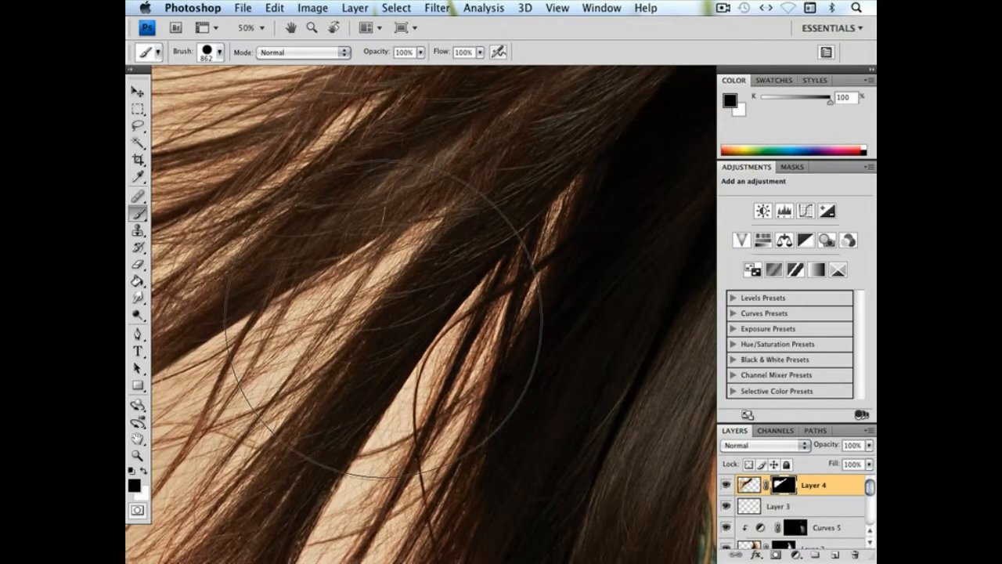
{"action": "left_click_drag", "start_coordinate": [433, 321], "coordinate": [367, 409]}
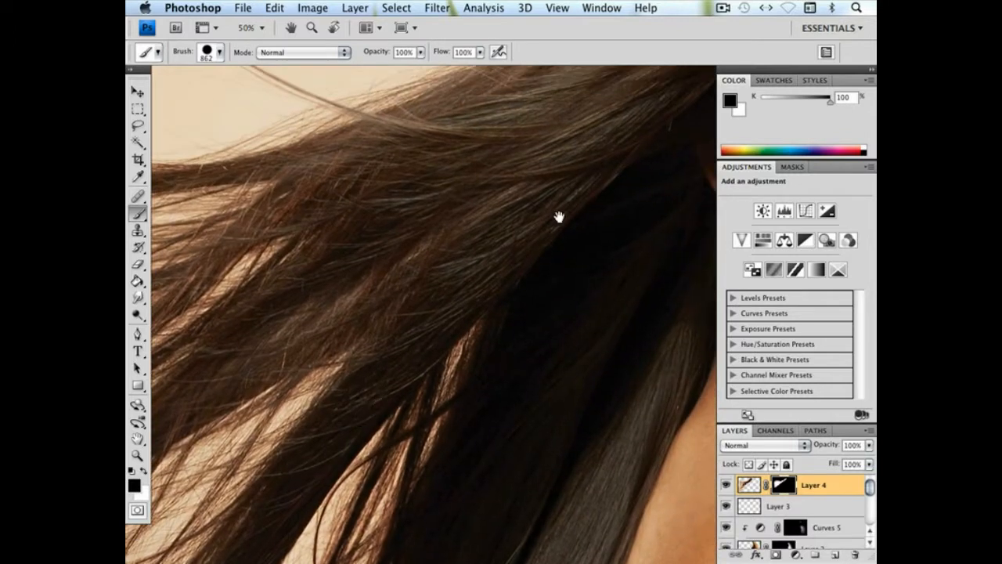
{"action": "left_click_drag", "start_coordinate": [560, 207], "coordinate": [406, 308]}
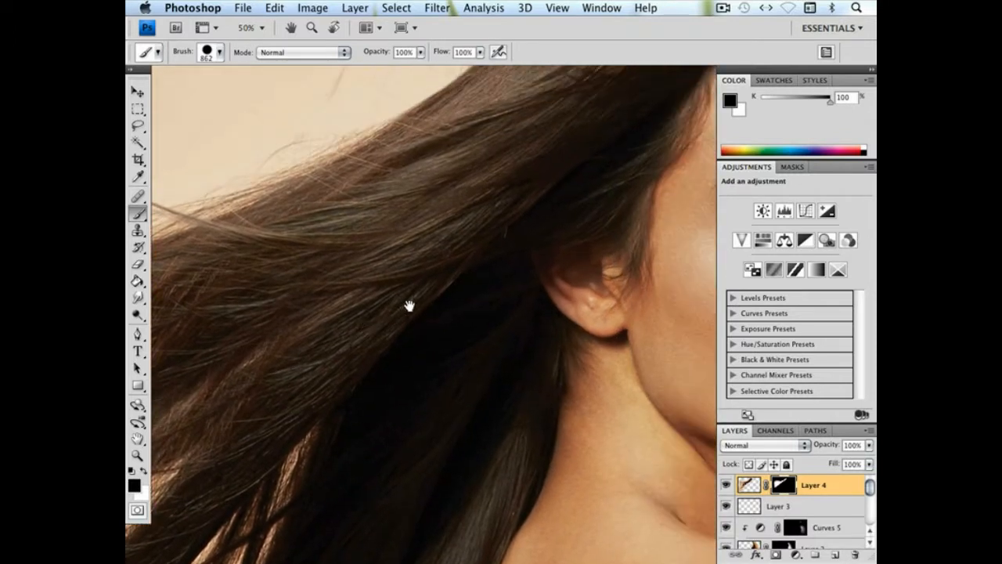
Paint black on the Layer 4 mask along the upper edge of the flowing hair with 83 px and 618 px brushes at 98% hardness
{"action": "mouse_move", "coordinate": [550, 154]}
{"action": "left_mouse_down"}
{"action": "mouse_move", "coordinate": [475, 227]}
{"action": "mouse_move", "coordinate": [405, 264]}
{"action": "mouse_move", "coordinate": [494, 259]}
{"action": "mouse_move", "coordinate": [588, 188]}
{"action": "mouse_move", "coordinate": [599, 186]}
{"action": "mouse_move", "coordinate": [623, 212]}
{"action": "left_mouse_up"}
{"action": "right_click", "coordinate": [423, 235]}
{"action": "left_click_drag", "start_coordinate": [492, 260], "coordinate": [485, 260]}
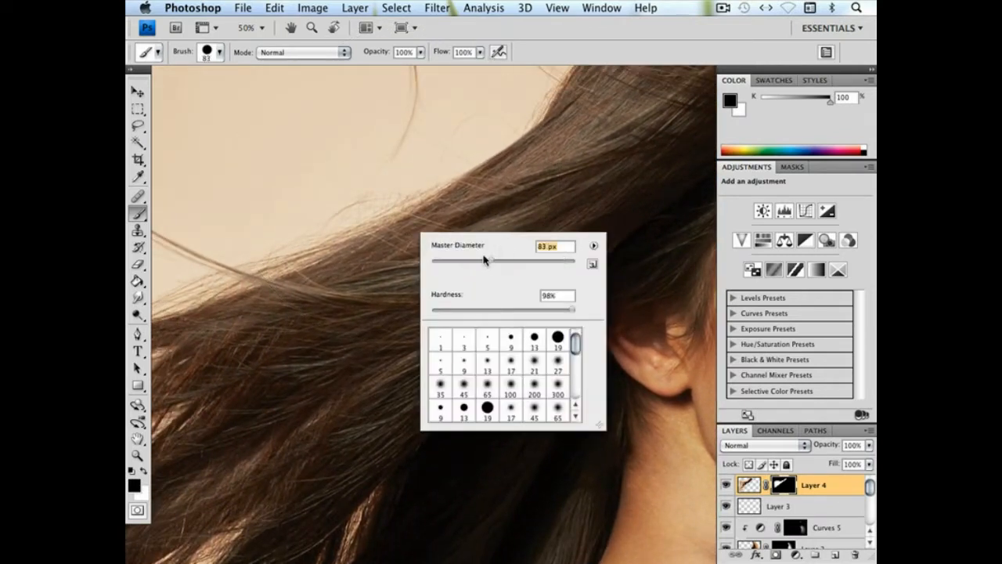
{"action": "left_click", "coordinate": [399, 175]}
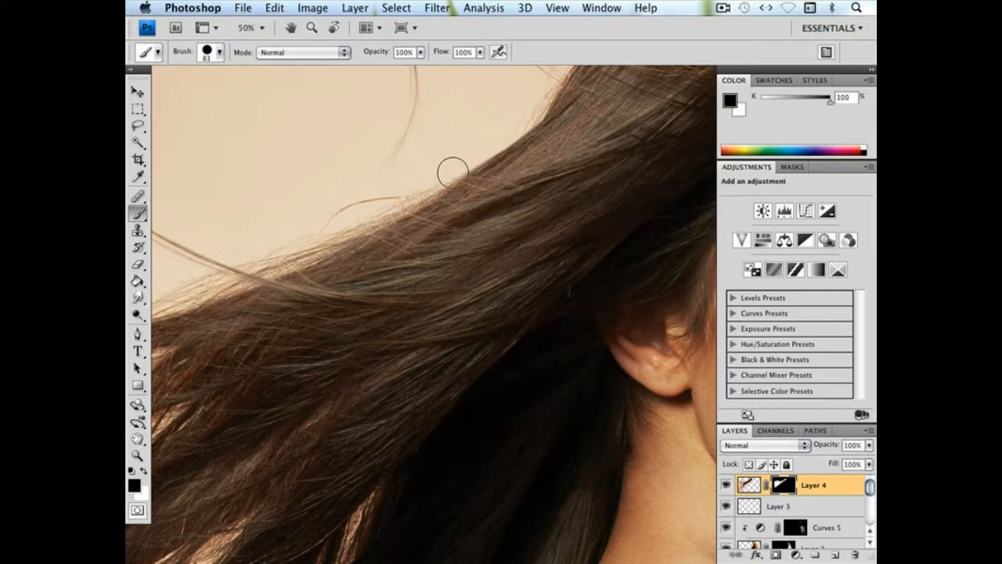
{"action": "right_click", "coordinate": [507, 194]}
{"action": "left_click", "coordinate": [655, 220]}
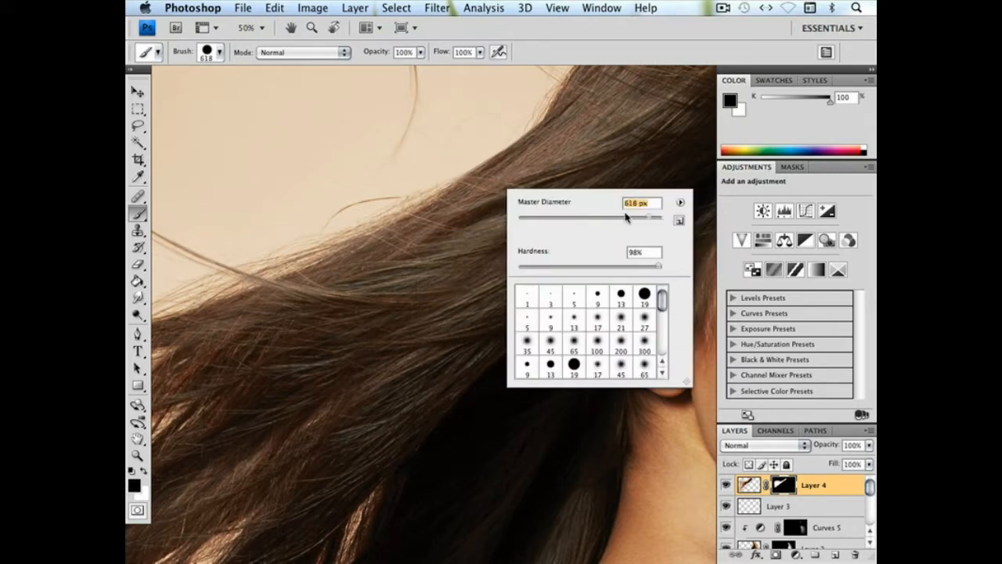
{"action": "left_click", "coordinate": [368, 98]}
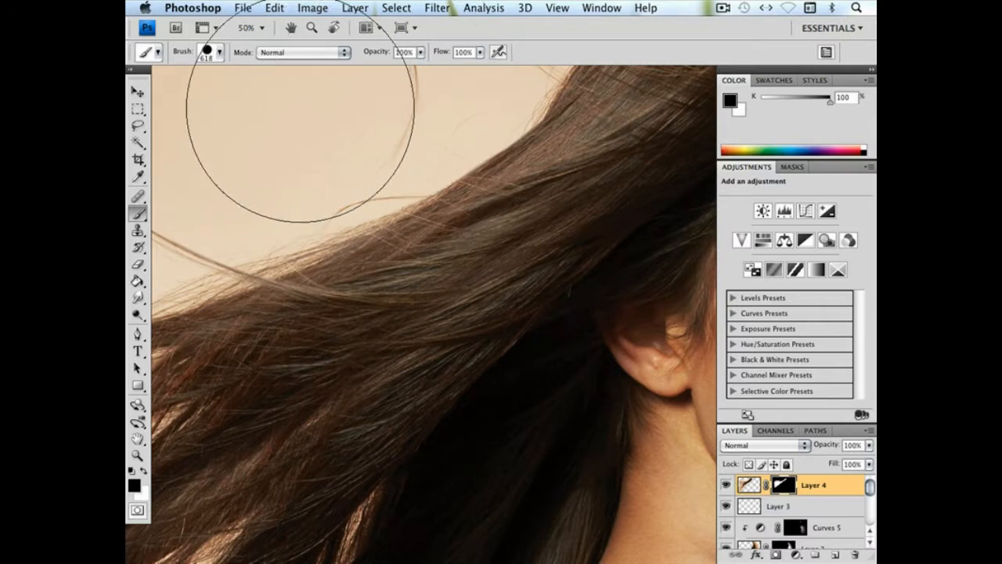
Reduce the brush to 67 px with a softer edge and touch up the Layer 4 mask at the outermost strand tip
{"action": "mouse_move", "coordinate": [402, 162]}
{"action": "left_mouse_down"}
{"action": "mouse_move", "coordinate": [529, 187]}
{"action": "mouse_move", "coordinate": [593, 187]}
{"action": "left_mouse_up"}
{"action": "left_click_drag", "start_coordinate": [412, 210], "coordinate": [602, 201]}
{"action": "mouse_move", "coordinate": [350, 207]}
{"action": "left_mouse_down"}
{"action": "mouse_move", "coordinate": [543, 217]}
{"action": "mouse_move", "coordinate": [432, 142]}
{"action": "mouse_move", "coordinate": [559, 206]}
{"action": "left_mouse_up"}
{"action": "right_click", "coordinate": [327, 289]}
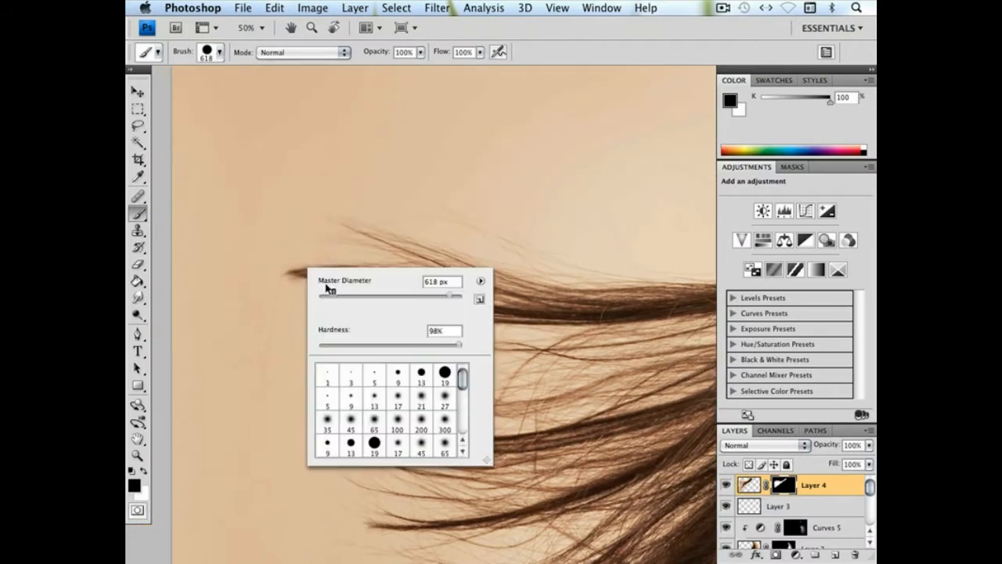
{"action": "left_click", "coordinate": [368, 298]}
{"action": "left_click", "coordinate": [370, 344]}
{"action": "left_click", "coordinate": [245, 365]}
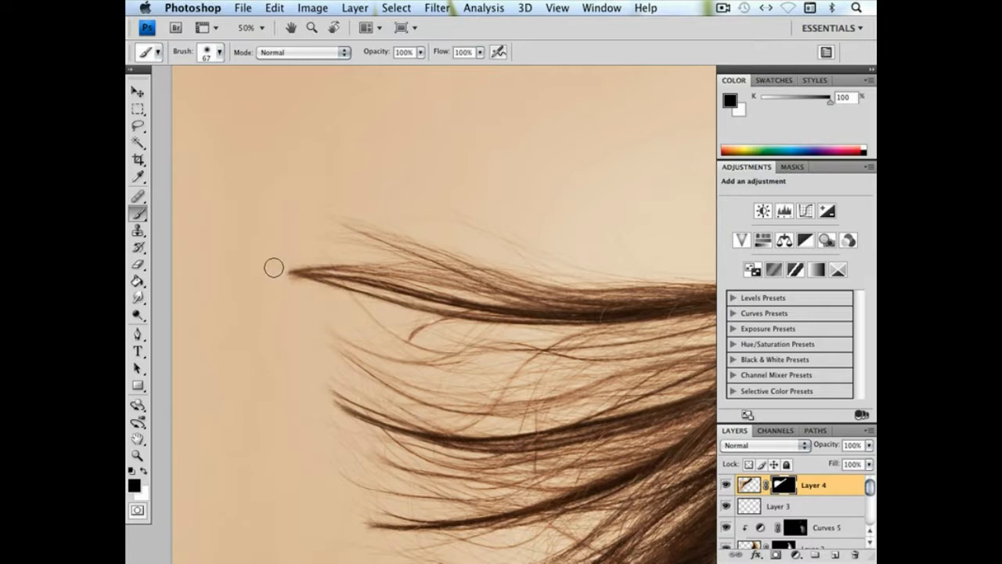
Check the lower strands and toggle Layer 4's visibility to compare the whole portrait with and without the added hair
{"action": "left_click_drag", "start_coordinate": [422, 289], "coordinate": [312, 196]}
{"action": "left_click_drag", "start_coordinate": [334, 476], "coordinate": [289, 178]}
{"action": "left_click_drag", "start_coordinate": [436, 321], "coordinate": [302, 475]}
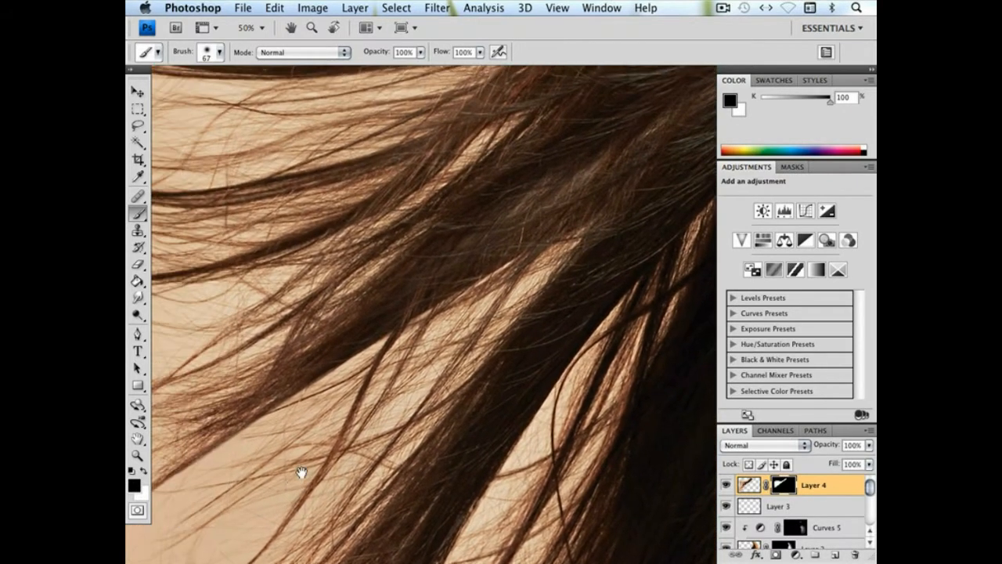
{"action": "key", "text": "super+minus"}
{"action": "key", "text": "super+minus"}
{"action": "key", "text": "super+minus"}
{"action": "key", "text": "super+minus"}
{"action": "key", "text": "super+minus"}
{"action": "left_click_drag", "start_coordinate": [532, 379], "coordinate": [512, 374]}
{"action": "left_click", "coordinate": [726, 485]}
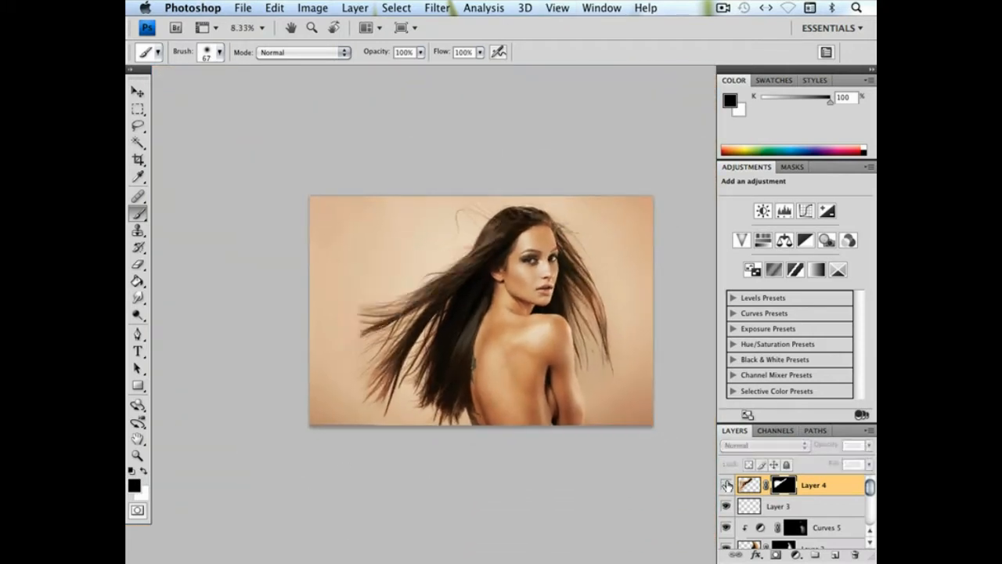
{"action": "left_click", "coordinate": [728, 486]}
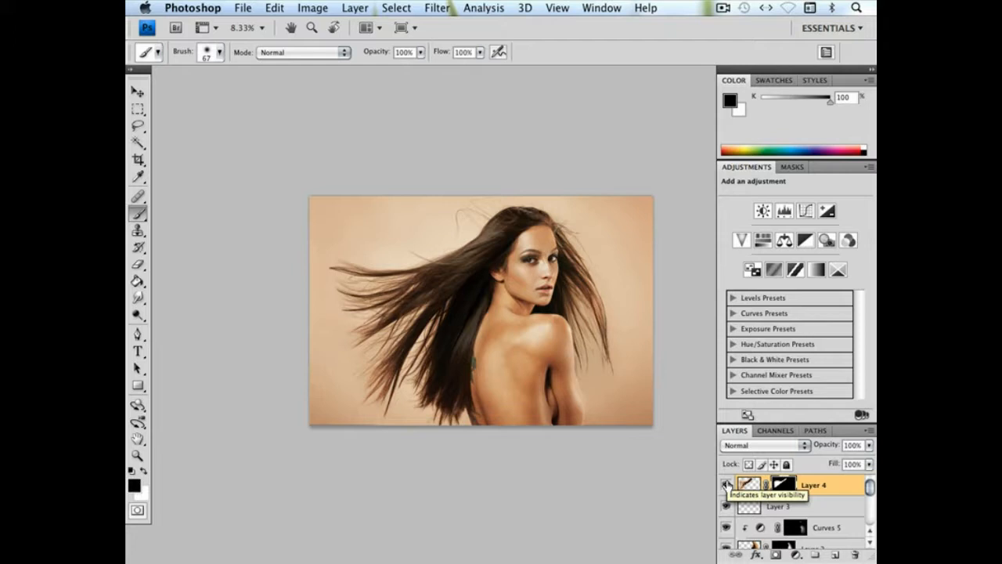
{"action": "left_click", "coordinate": [726, 486]}
{"action": "left_click", "coordinate": [728, 485]}
{"action": "left_click", "coordinate": [727, 485]}
{"action": "left_click", "coordinate": [728, 485]}
{"action": "left_click", "coordinate": [726, 485]}
{"action": "left_click", "coordinate": [727, 485]}
Touch up the Layer 4 mask in the crown hair above the forehead with a 30 px black brush
{"action": "key", "text": "z"}
{"action": "left_click_drag", "start_coordinate": [601, 264], "coordinate": [577, 270]}
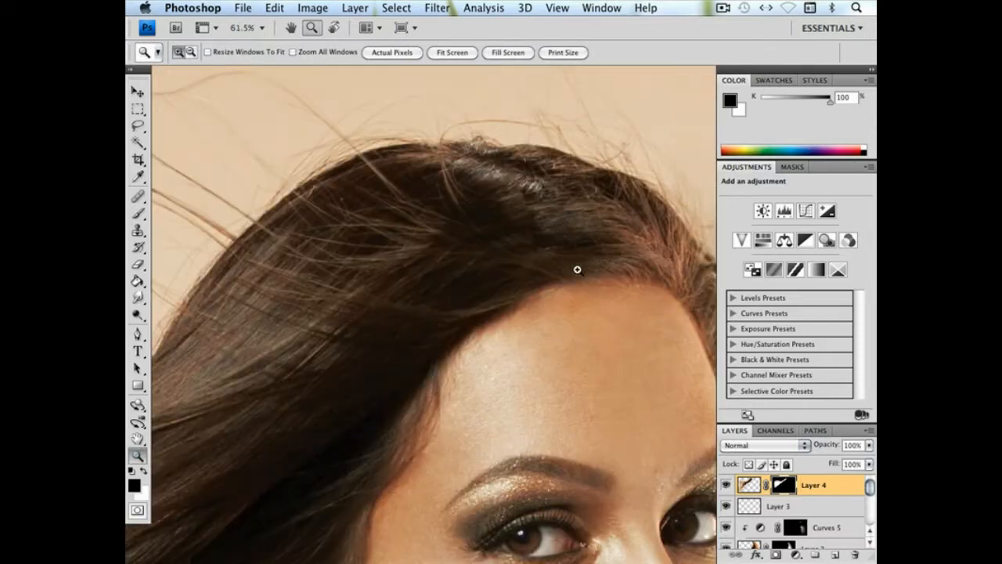
{"action": "left_click", "coordinate": [138, 212]}
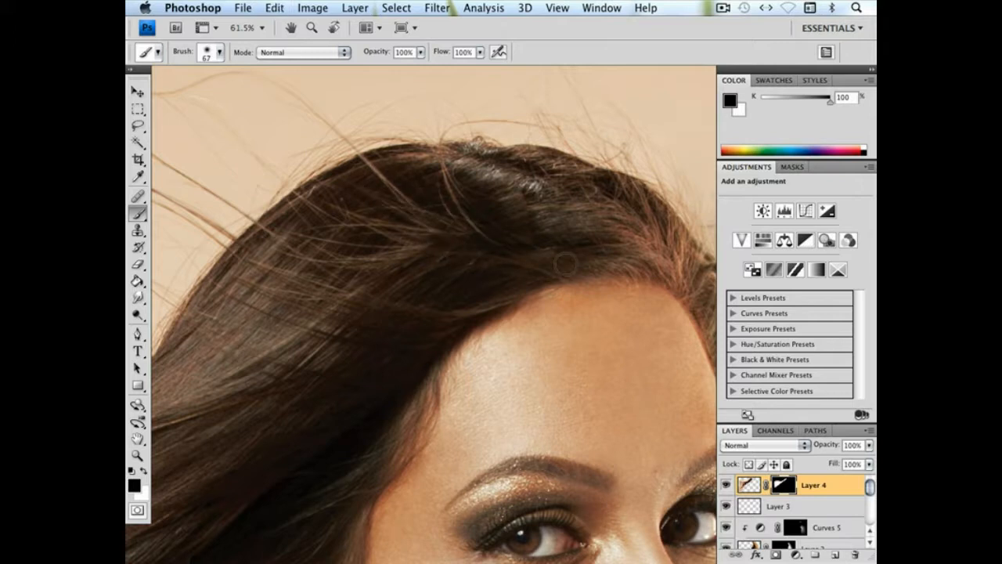
{"action": "right_click", "coordinate": [461, 230]}
{"action": "left_click_drag", "start_coordinate": [563, 264], "coordinate": [562, 264]}
{"action": "left_click", "coordinate": [432, 241]}
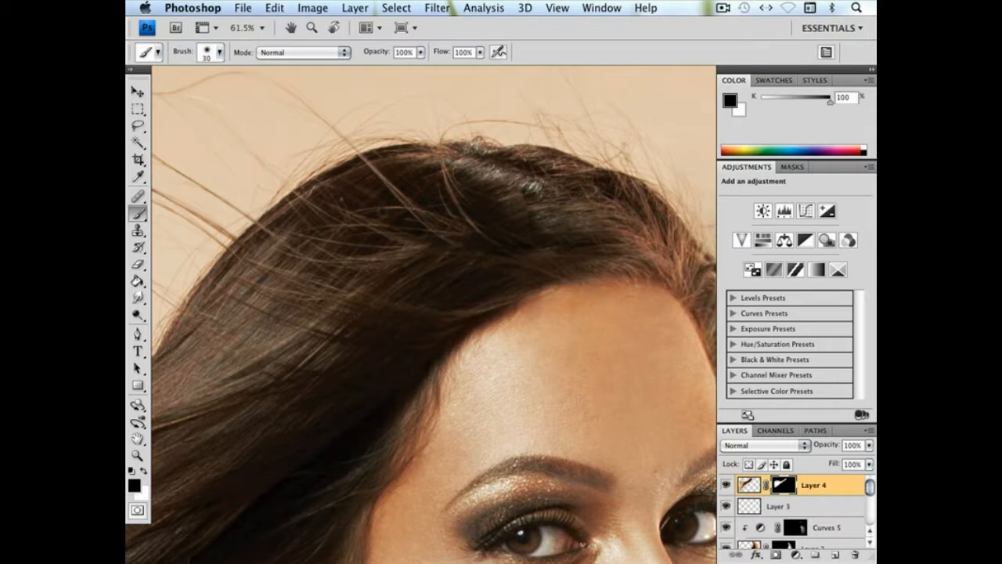
{"action": "key", "text": "super+0"}
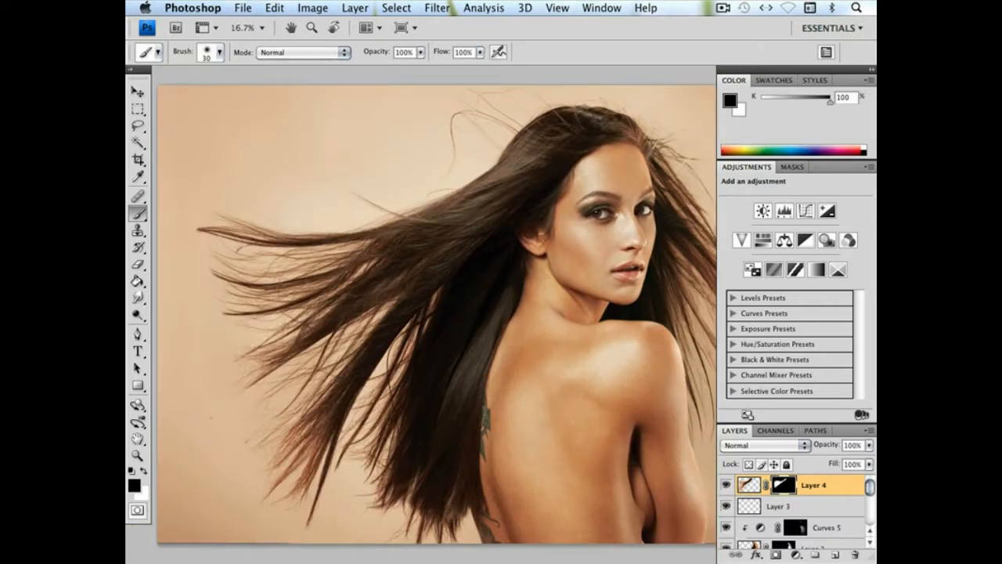
Enlarge the Hai2.psd document window so the open files are reachable, and bring up the photo 5G5A8886.tif
{"action": "left_click_drag", "start_coordinate": [525, 202], "coordinate": [471, 187]}
{"action": "key", "text": "super+minus"}
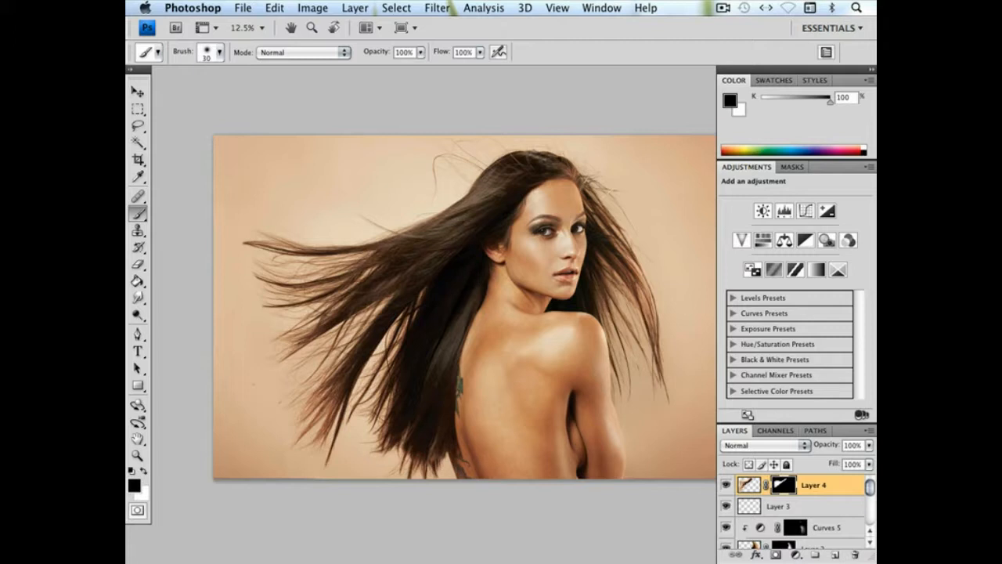
{"action": "left_click_drag", "start_coordinate": [366, 97], "coordinate": [395, 106]}
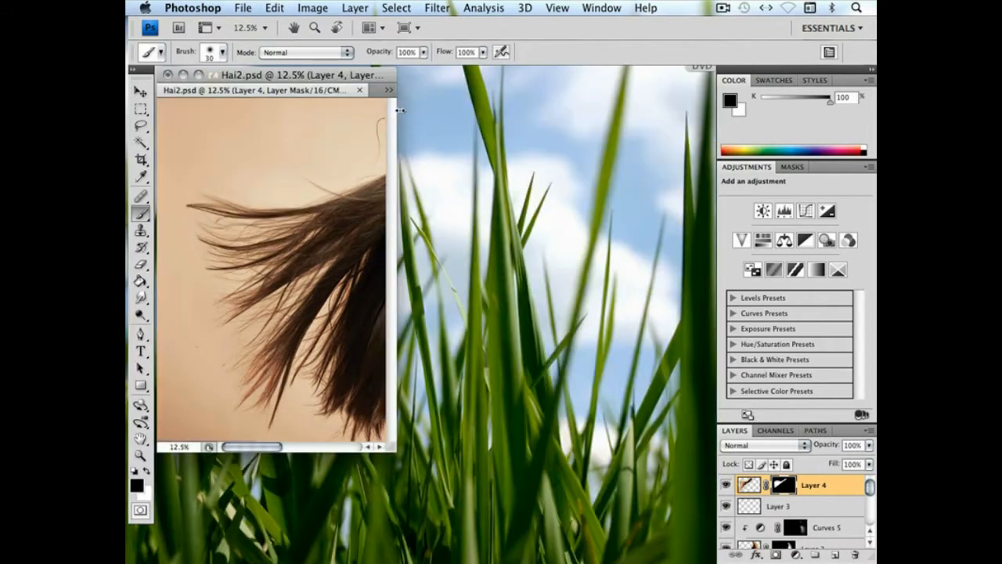
{"action": "left_click_drag", "start_coordinate": [395, 449], "coordinate": [838, 542]}
{"action": "left_click_drag", "start_coordinate": [615, 82], "coordinate": [534, 84]}
{"action": "left_click", "coordinate": [633, 93]}
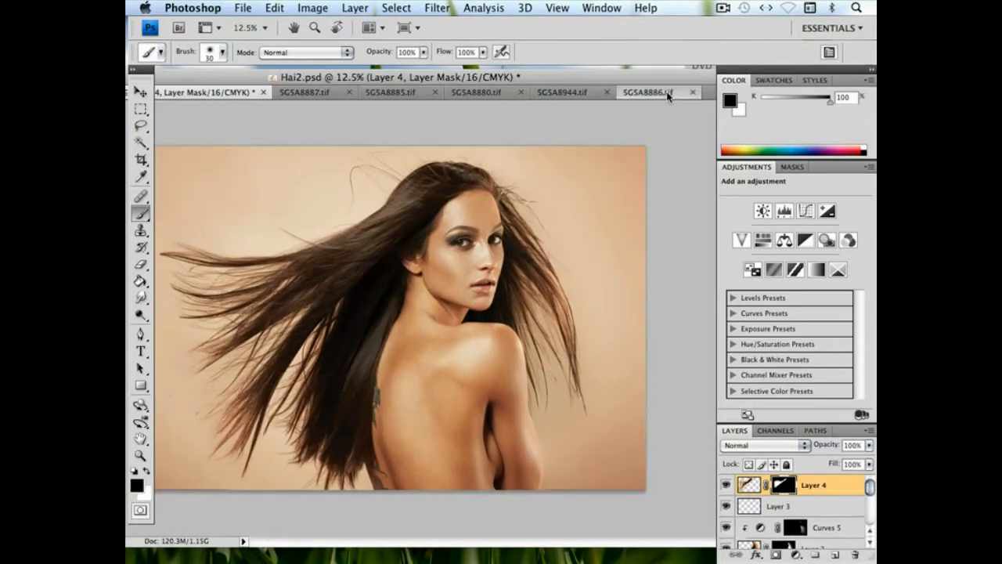
Lasso the dark hair hanging from the ear down behind the back in 5G5A8886.tif and copy the selection
{"action": "left_click", "coordinate": [141, 126]}
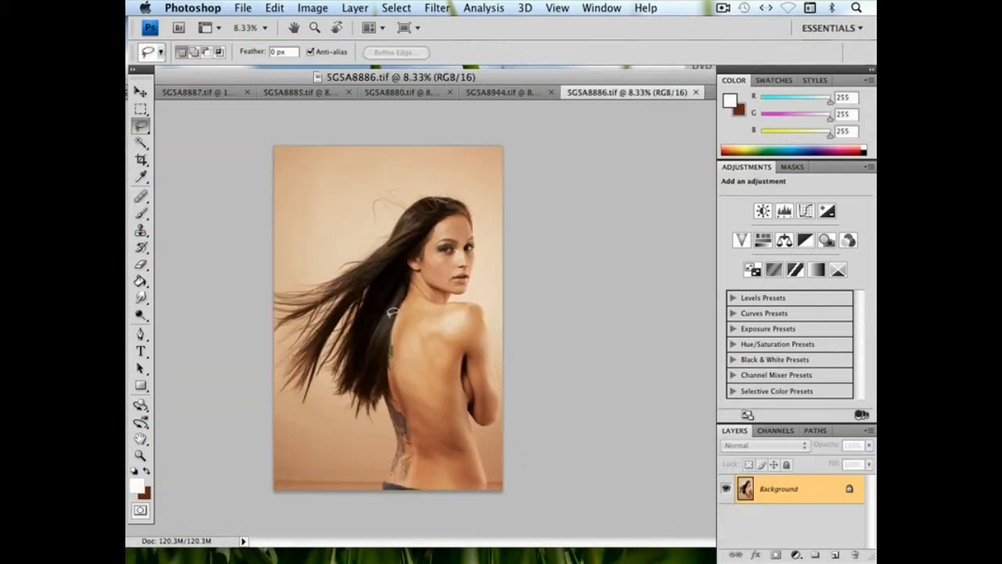
{"action": "mouse_move", "coordinate": [423, 254]}
{"action": "left_mouse_down"}
{"action": "mouse_move", "coordinate": [367, 292]}
{"action": "mouse_move", "coordinate": [312, 389]}
{"action": "mouse_move", "coordinate": [316, 460]}
{"action": "left_mouse_up"}
{"action": "left_click_drag", "start_coordinate": [402, 343], "coordinate": [403, 346]}
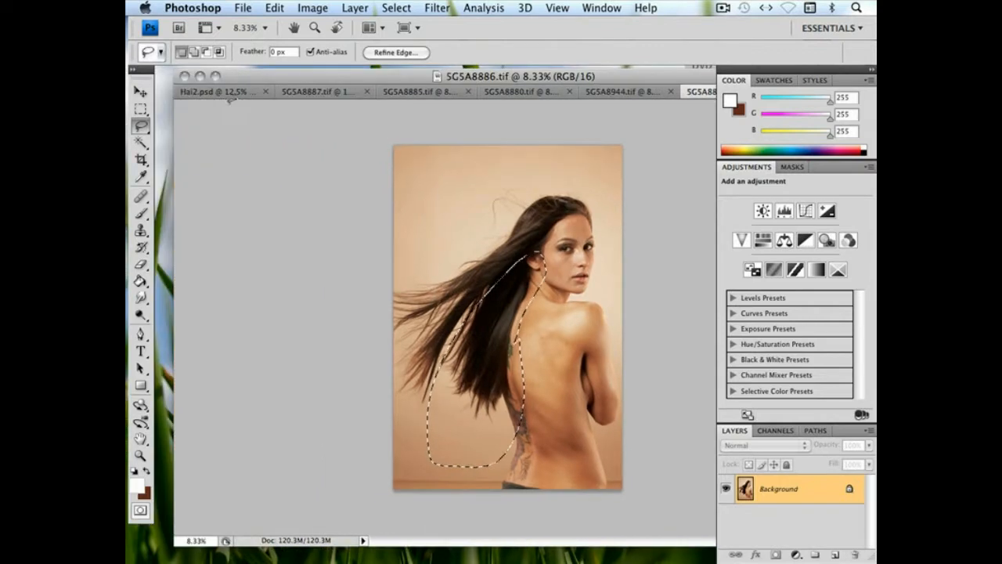
Paste the copied hair into Hai2.psd as a new layer and move it over the lower hair behind the model's back
{"action": "left_click", "coordinate": [227, 94]}
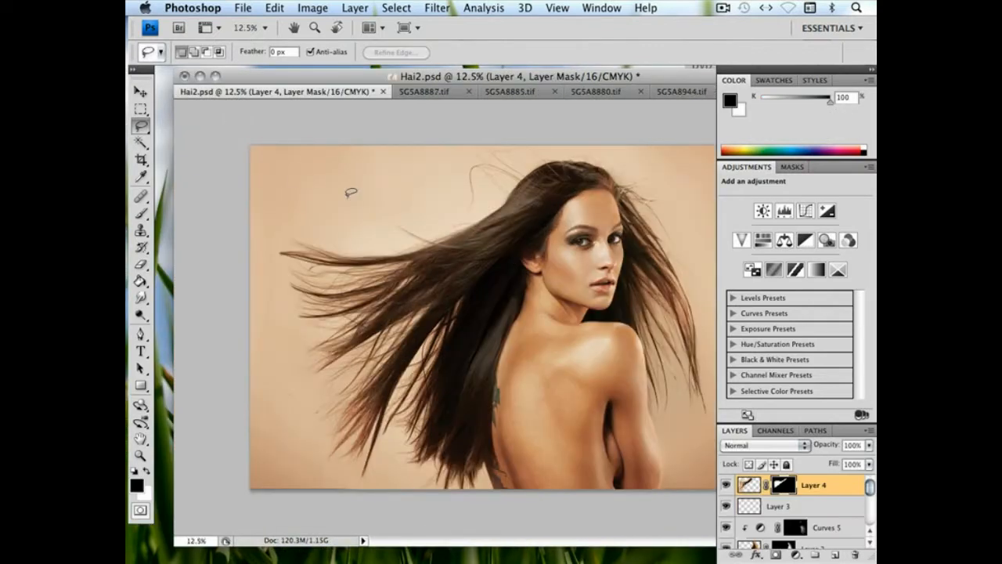
{"action": "key", "text": "super+v"}
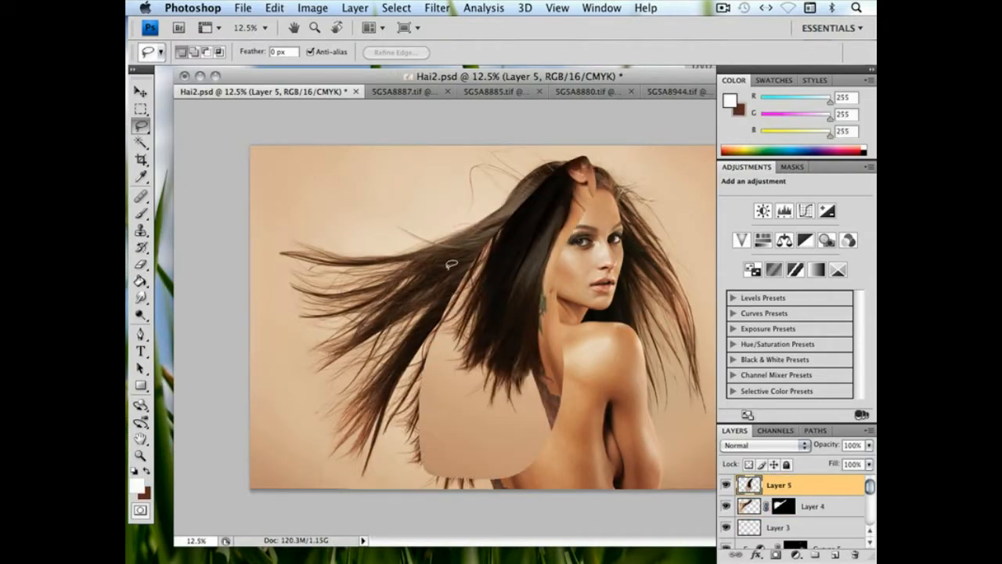
{"action": "left_click", "coordinate": [142, 95]}
{"action": "mouse_move", "coordinate": [460, 384]}
{"action": "left_mouse_down"}
{"action": "mouse_move", "coordinate": [477, 368]}
{"action": "mouse_move", "coordinate": [459, 399]}
{"action": "mouse_move", "coordinate": [456, 359]}
{"action": "mouse_move", "coordinate": [453, 373]}
{"action": "left_mouse_up"}
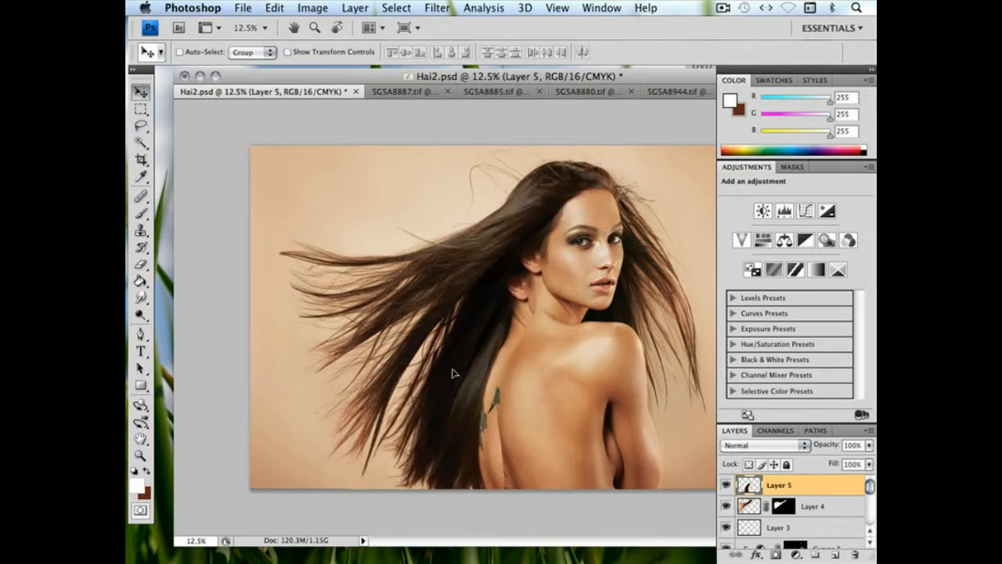
Free Transform the pasted hair on Layer 5 to 112% height, rotate it 2.8° and fit it against the back below the ear
{"action": "left_click", "coordinate": [274, 8]}
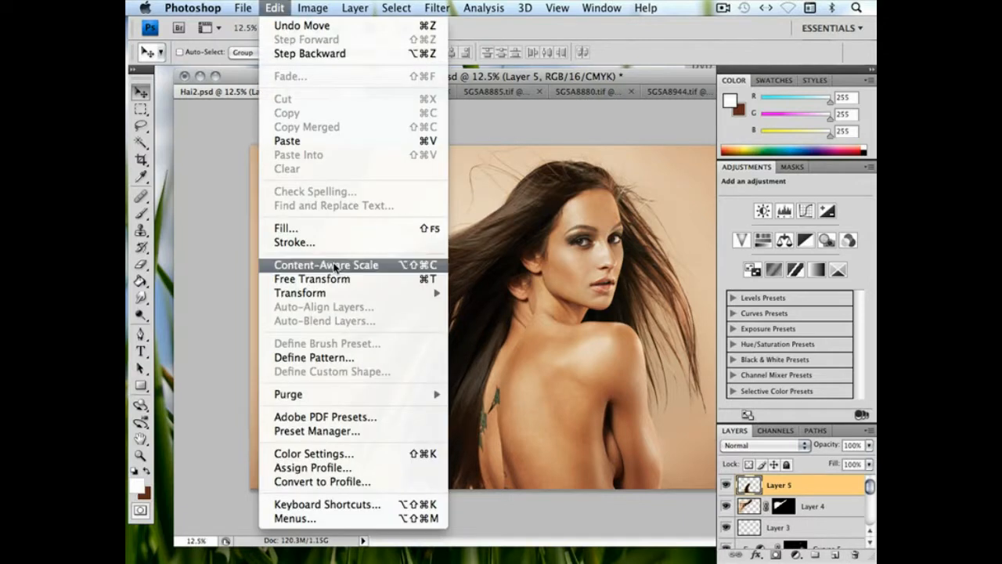
{"action": "left_click", "coordinate": [335, 280]}
{"action": "left_click_drag", "start_coordinate": [445, 274], "coordinate": [450, 252]}
{"action": "left_click_drag", "start_coordinate": [493, 350], "coordinate": [487, 364]}
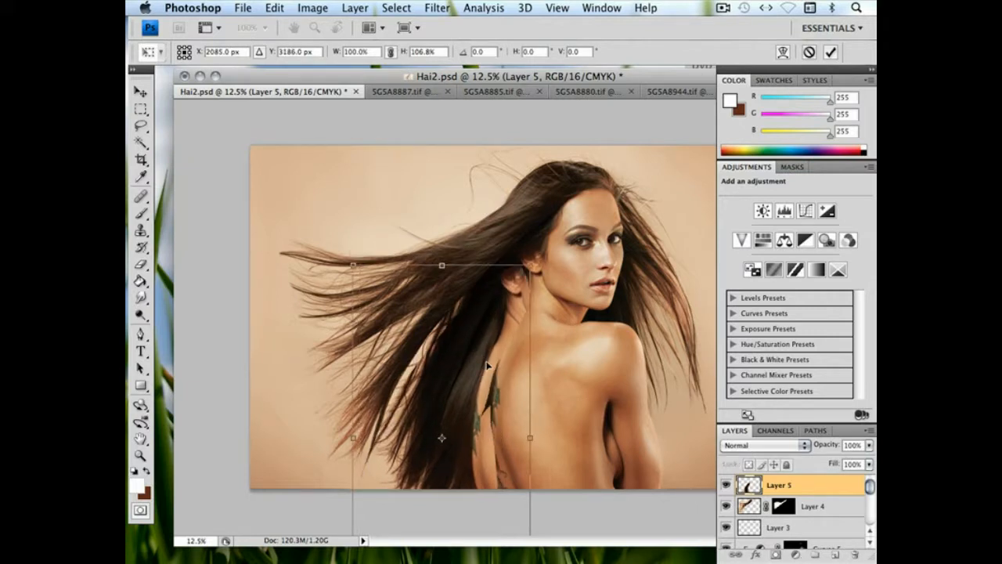
{"action": "left_click_drag", "start_coordinate": [444, 264], "coordinate": [452, 248]}
{"action": "left_click_drag", "start_coordinate": [619, 292], "coordinate": [627, 300]}
{"action": "left_click_drag", "start_coordinate": [490, 357], "coordinate": [496, 358]}
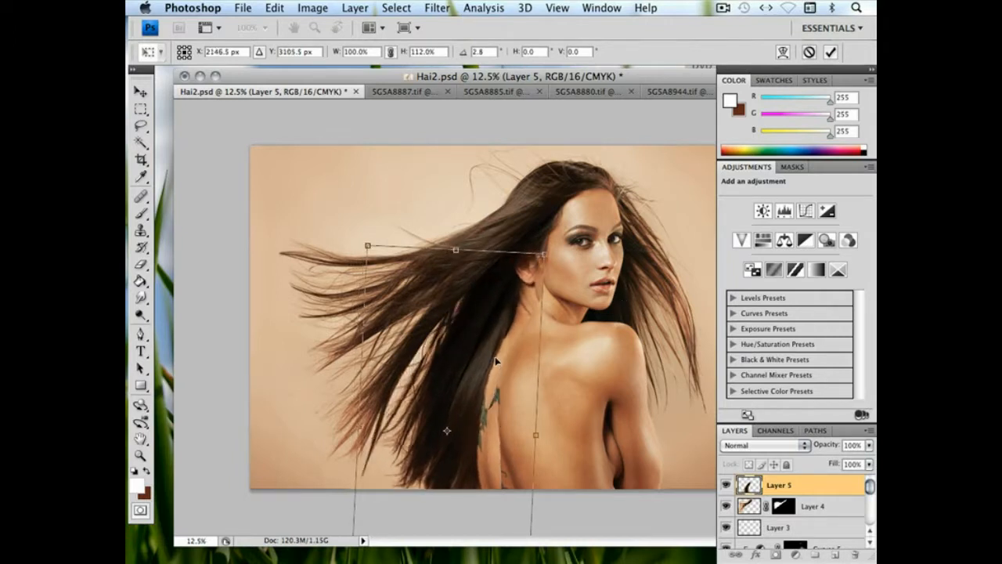
{"action": "key", "text": "Return"}
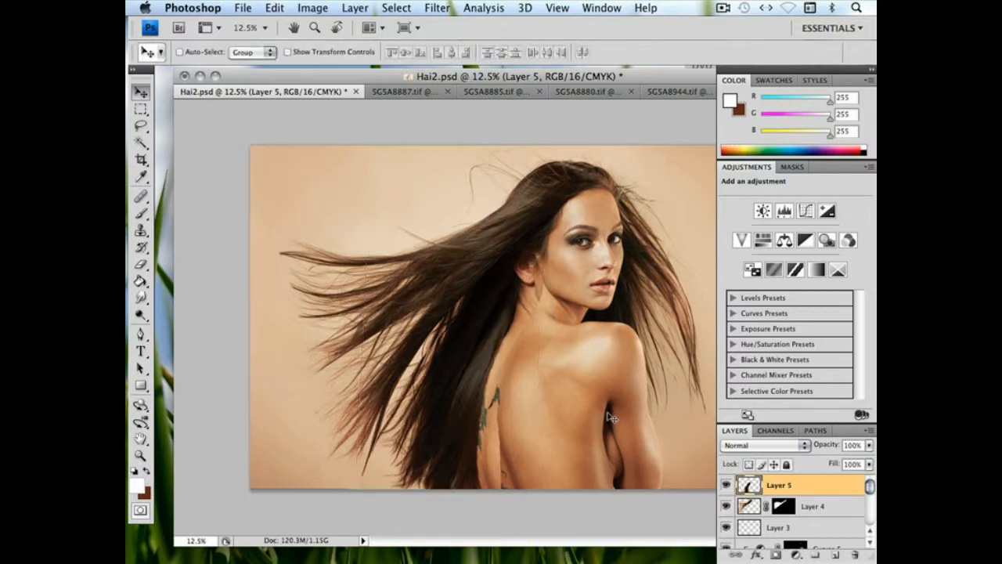
Add a layer mask to Layer 5 and paint black along the hair edge beside the tattoo with a 246 px brush at 25% hardness
{"action": "left_click", "coordinate": [771, 554]}
{"action": "left_click", "coordinate": [141, 213]}
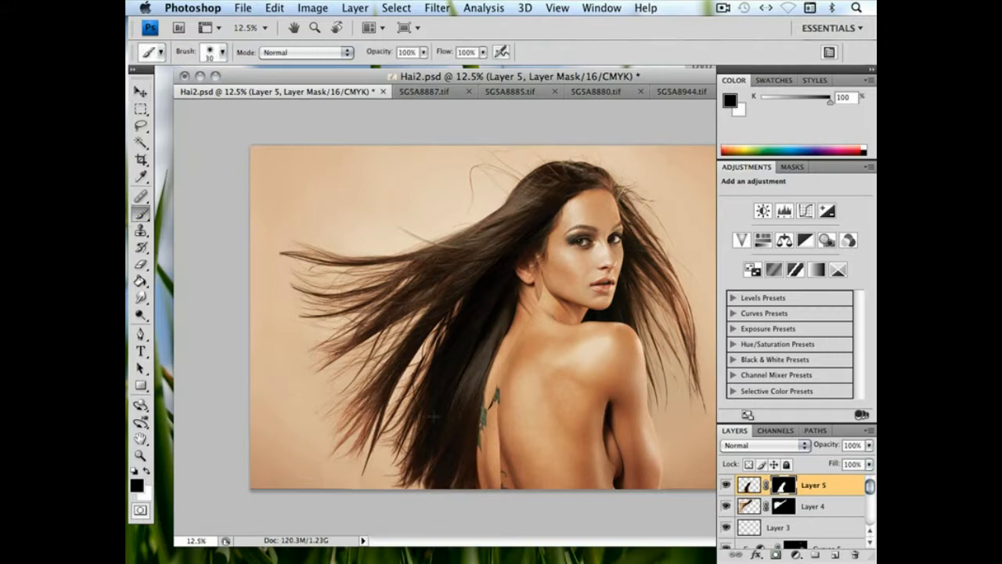
{"action": "right_click", "coordinate": [513, 415]}
{"action": "left_click_drag", "start_coordinate": [665, 436], "coordinate": [565, 438]}
{"action": "mouse_move", "coordinate": [489, 419]}
{"action": "left_mouse_down"}
{"action": "mouse_move", "coordinate": [493, 492]}
{"action": "mouse_move", "coordinate": [484, 468]}
{"action": "left_mouse_up"}
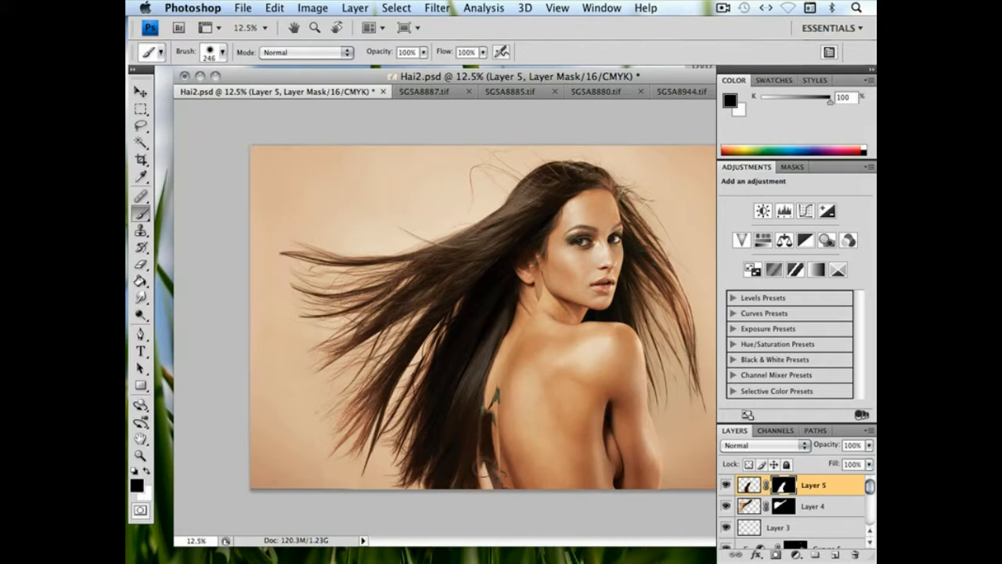
Mask the pasted skin off the ear, neck and back on Layer 5 with a 98% hard brush, enlarging it from 715 to 960 and 1009 px
{"action": "right_click", "coordinate": [521, 423]}
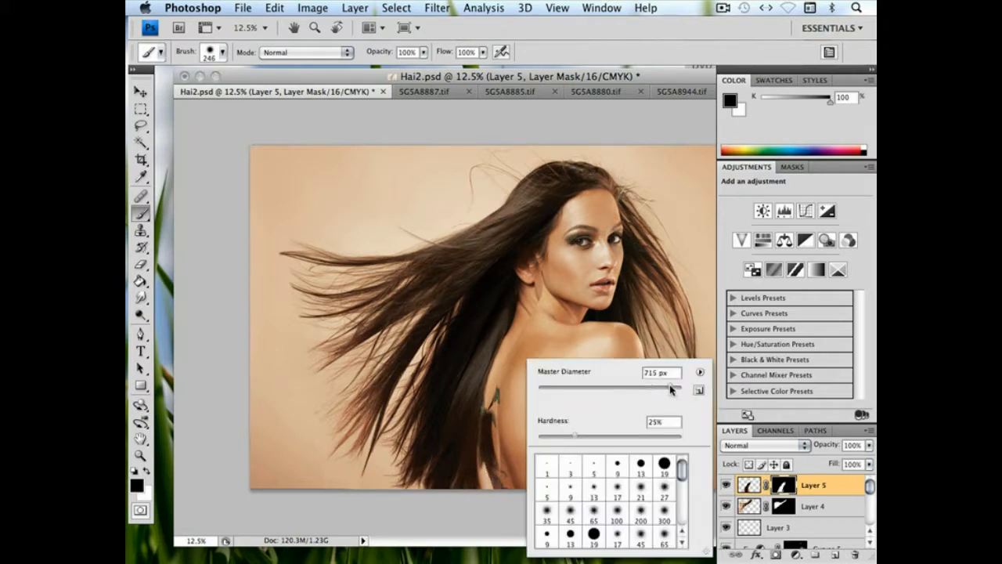
{"action": "left_click_drag", "start_coordinate": [675, 436], "coordinate": [679, 437]}
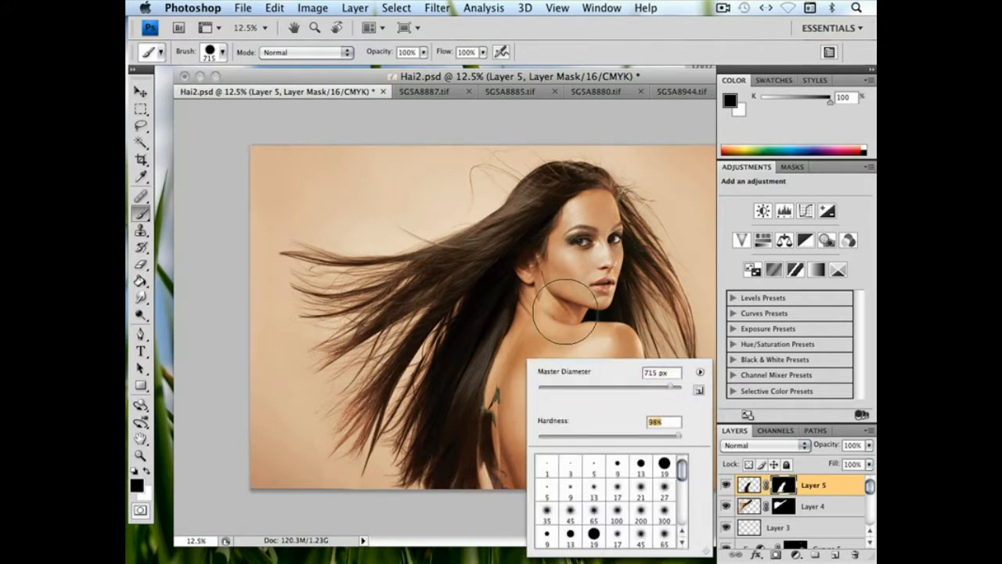
{"action": "left_click", "coordinate": [541, 329]}
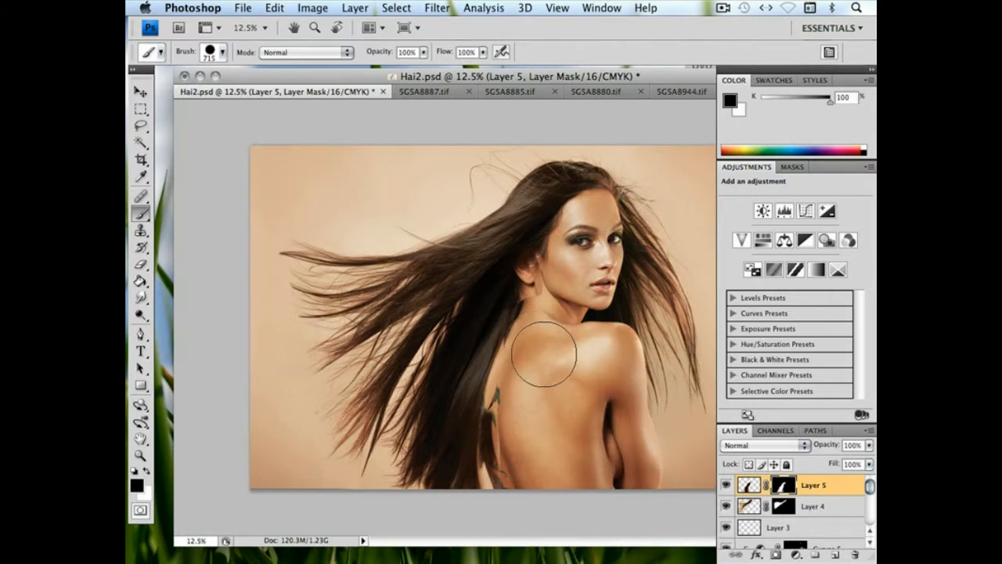
{"action": "right_click", "coordinate": [565, 360]}
{"action": "left_click_drag", "start_coordinate": [712, 389], "coordinate": [715, 388]}
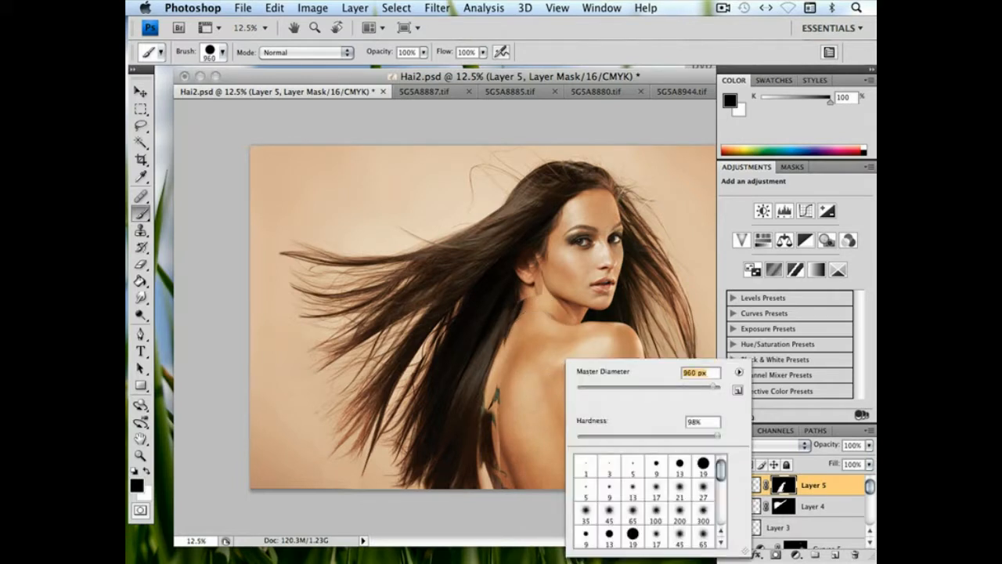
{"action": "left_click", "coordinate": [558, 305]}
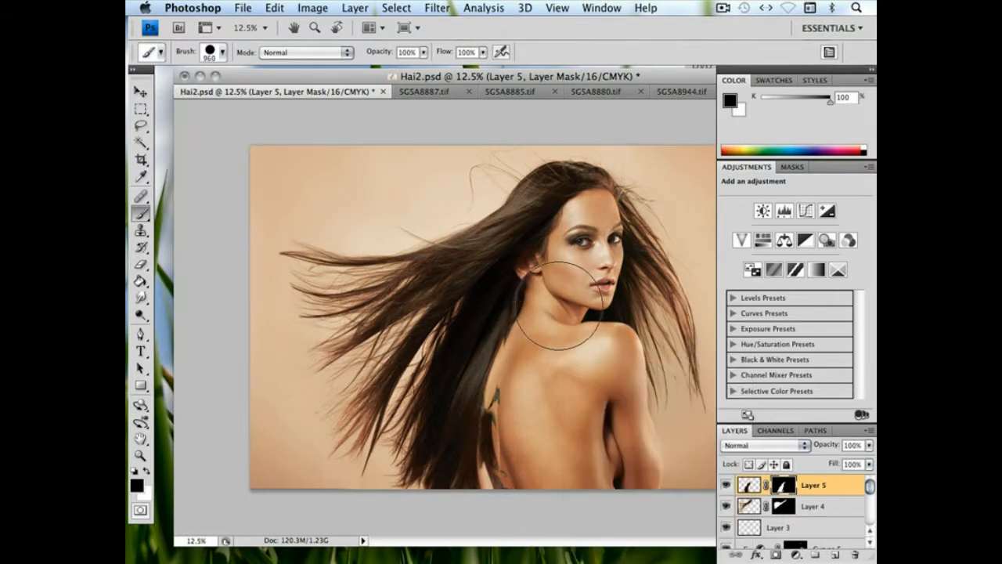
{"action": "right_click", "coordinate": [553, 378]}
{"action": "left_click_drag", "start_coordinate": [725, 386], "coordinate": [728, 385]}
{"action": "left_click", "coordinate": [583, 313]}
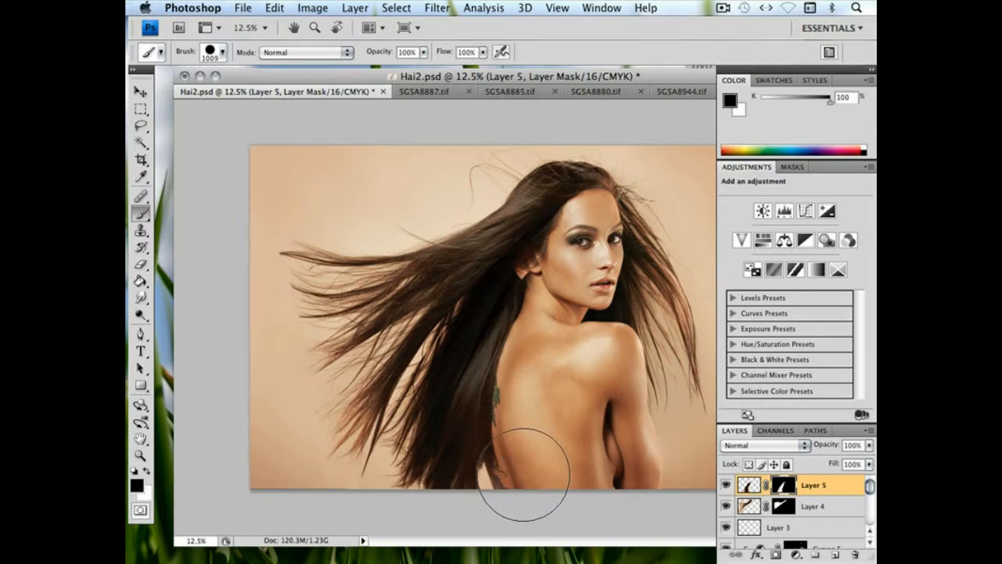
Rotate the masked Layer 5 hair by -4.1° with Free Transform and shift it closer to the model's back
{"action": "left_click", "coordinate": [274, 8]}
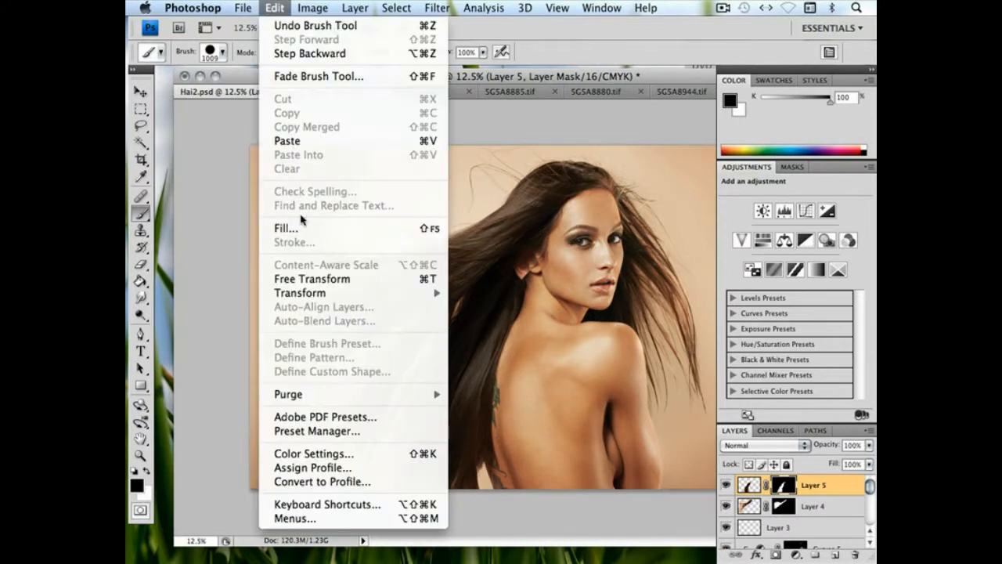
{"action": "left_click", "coordinate": [313, 284]}
{"action": "left_click_drag", "start_coordinate": [415, 424], "coordinate": [434, 425]}
{"action": "left_click_drag", "start_coordinate": [617, 409], "coordinate": [556, 354]}
{"action": "key", "text": "b"}
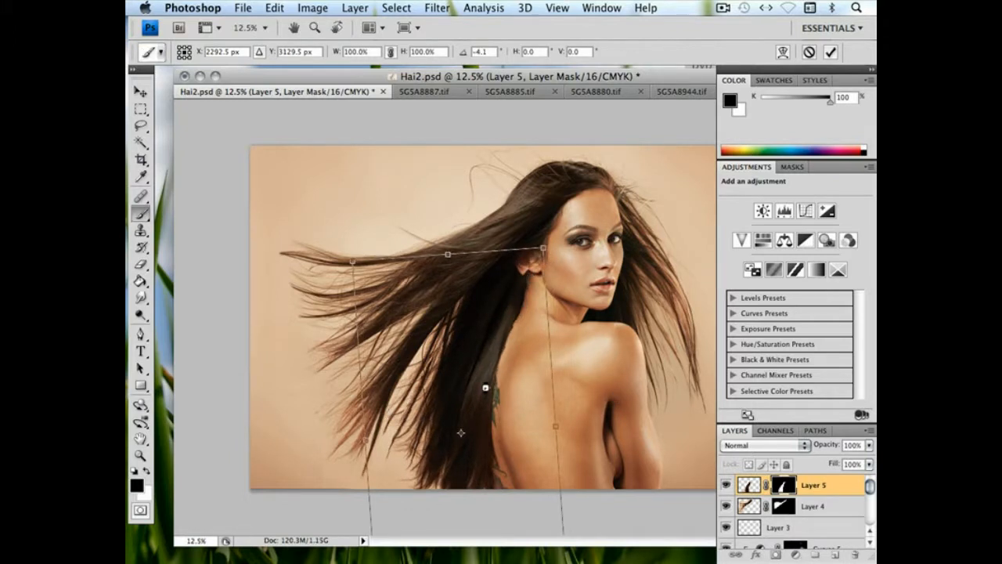
{"action": "key", "text": "Return"}
Soften the 1009 px mask brush to 0% hardness and compare the portrait with Layer 5 hidden and shown
{"action": "right_click", "coordinate": [558, 391]}
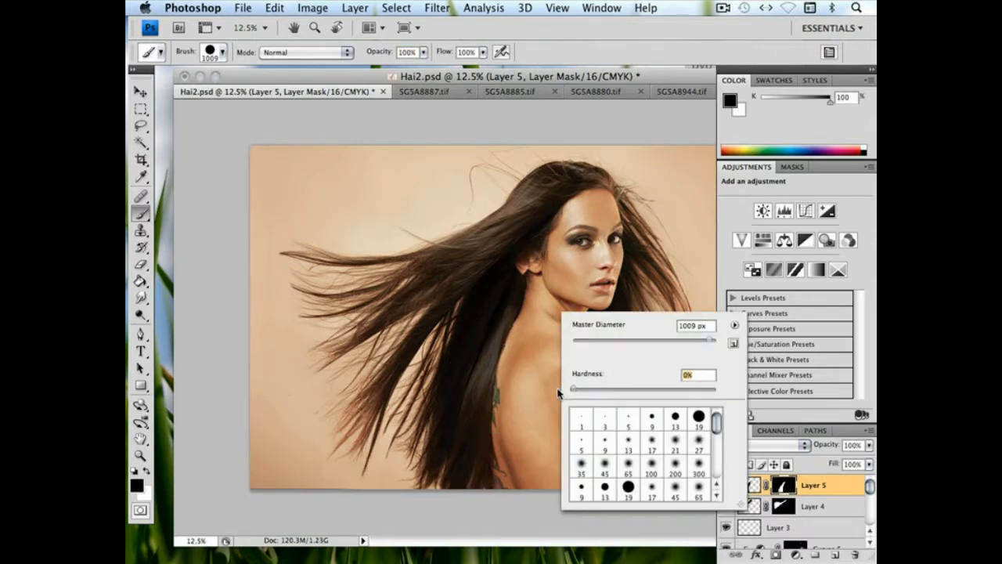
{"action": "key", "text": "Return"}
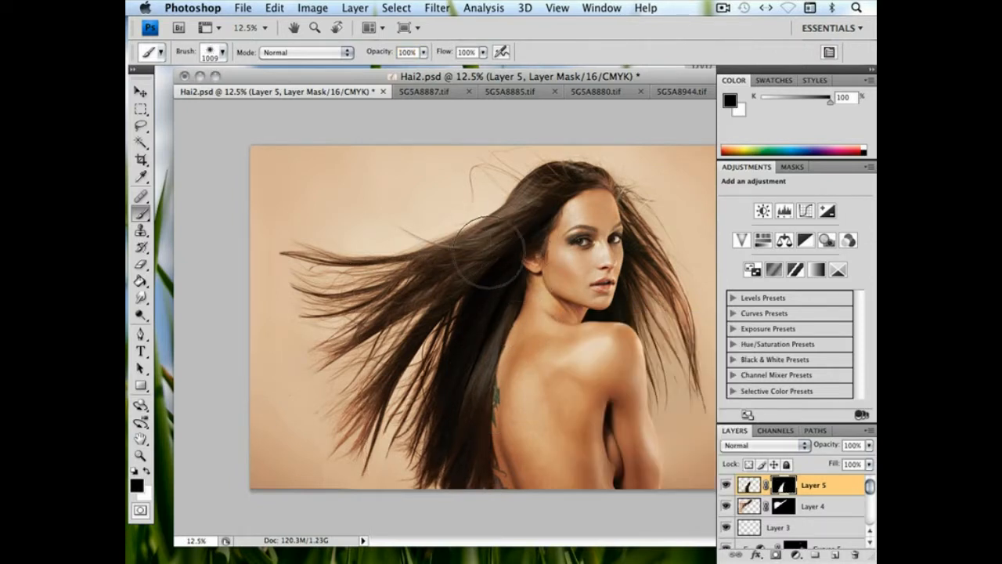
{"action": "left_click", "coordinate": [723, 489]}
{"action": "left_click", "coordinate": [724, 488]}
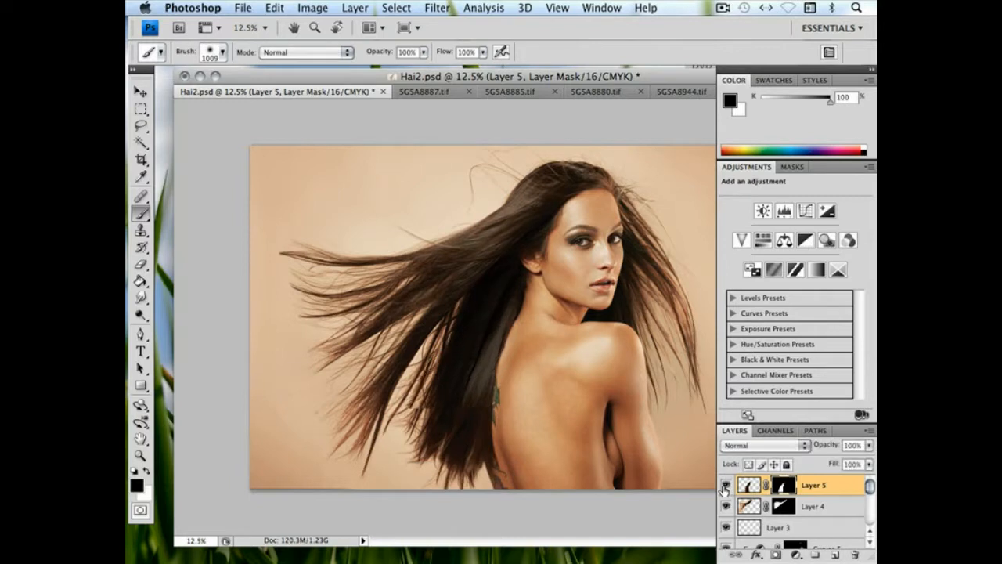
{"action": "left_click", "coordinate": [723, 488]}
{"action": "left_click", "coordinate": [724, 488]}
{"action": "left_click", "coordinate": [724, 488]}
{"action": "left_click", "coordinate": [724, 488]}
Work on the Layer 5 mask around the lower hair tips with a harder 85 px black brush, followed by a 715 px one
{"action": "right_click", "coordinate": [425, 373]}
{"action": "left_click", "coordinate": [501, 389]}
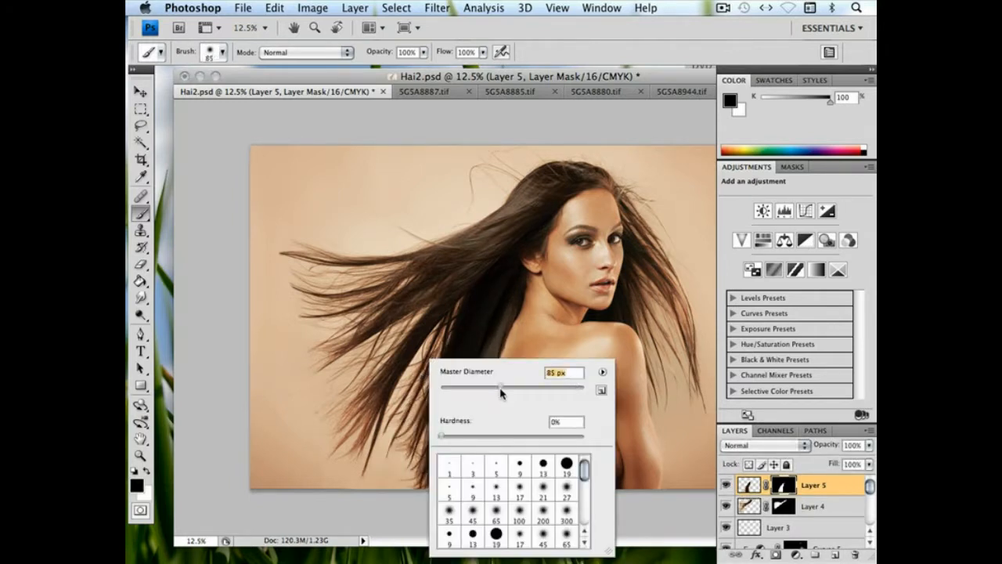
{"action": "left_click", "coordinate": [564, 436]}
{"action": "key", "text": "Return"}
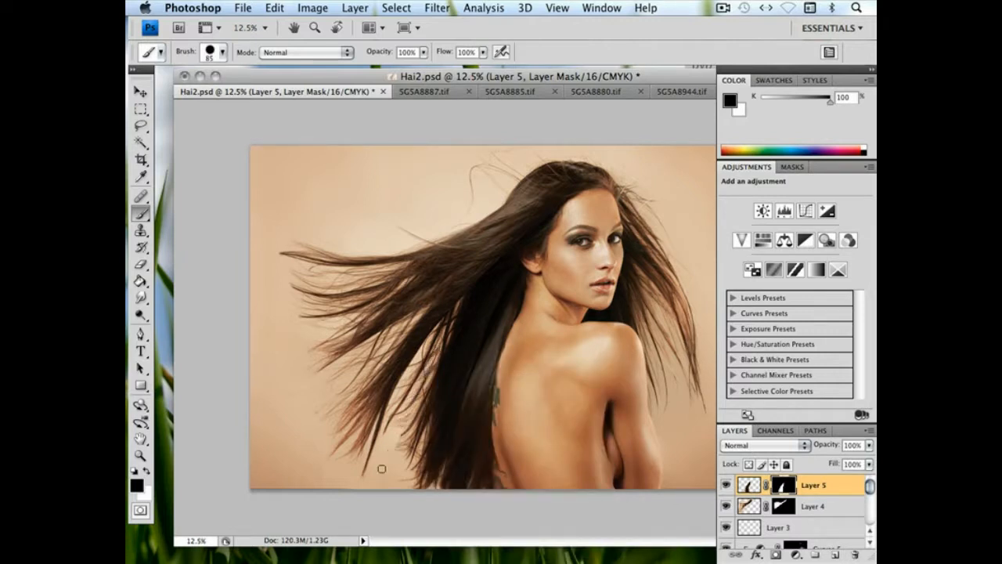
{"action": "right_click", "coordinate": [449, 430]}
{"action": "left_click_drag", "start_coordinate": [560, 384], "coordinate": [569, 386]}
{"action": "left_click", "coordinate": [574, 435]}
{"action": "key", "text": "Return"}
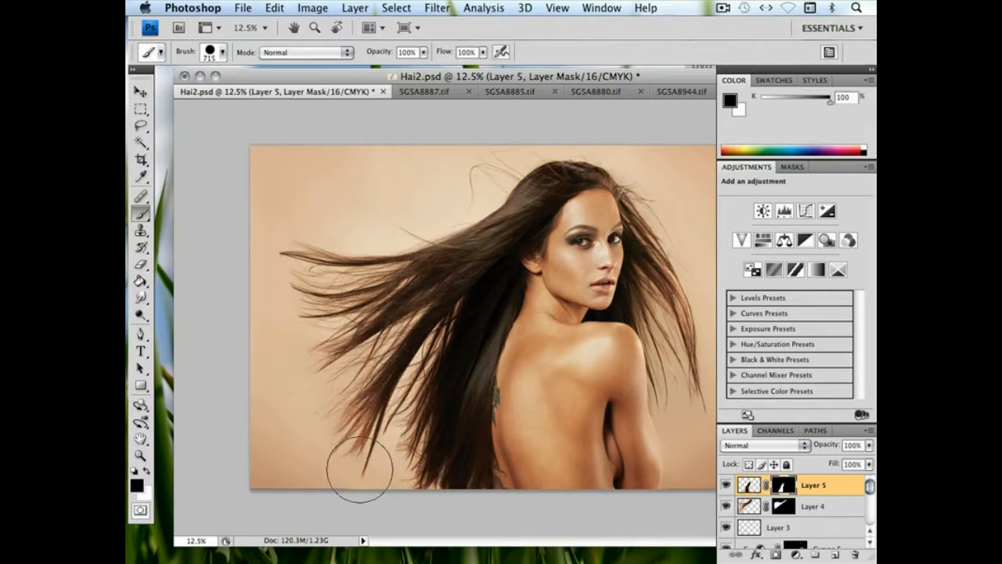
Refine the Layer 5 mask around the lower hair tips with a softer 308 px brush and compare the layer hidden and shown
{"action": "right_click", "coordinate": [429, 429]}
{"action": "left_click_drag", "start_coordinate": [448, 441], "coordinate": [439, 442]}
{"action": "left_click", "coordinate": [592, 386]}
{"action": "left_click", "coordinate": [393, 447]}
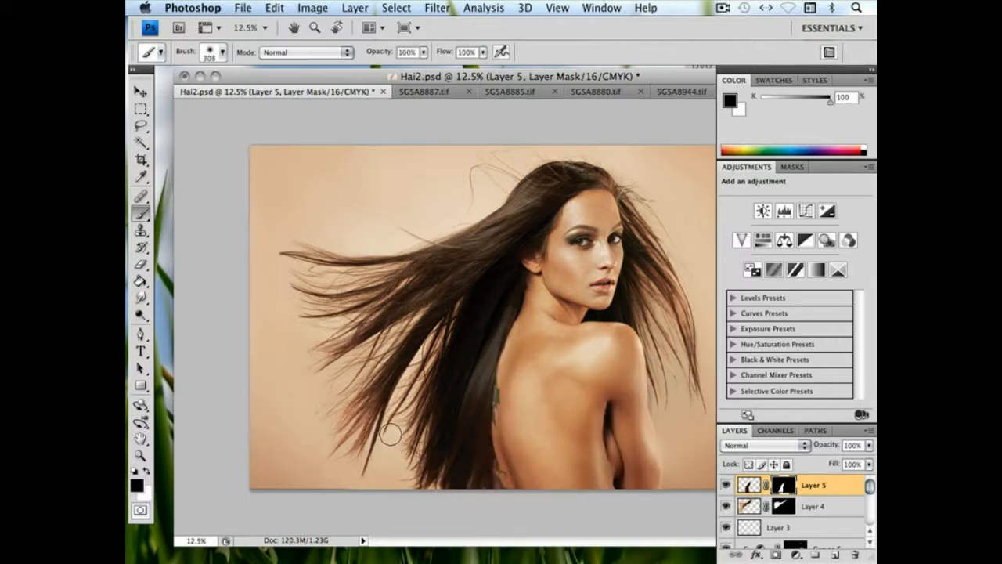
{"action": "left_click", "coordinate": [726, 486]}
{"action": "left_click", "coordinate": [726, 485]}
{"action": "left_click", "coordinate": [727, 486]}
{"action": "left_click", "coordinate": [727, 485]}
Clean up the Layer 5 mask along the hair edge from neck to shoulder blade with a 23 px brush at 59% hardness
{"action": "key", "text": "ctrl+plus"}
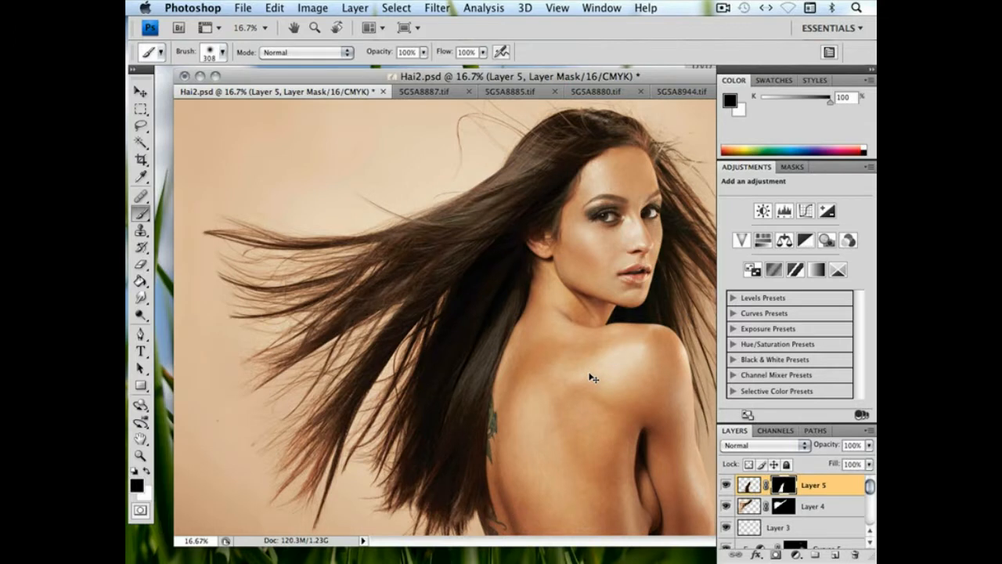
{"action": "key", "text": "ctrl+plus"}
{"action": "key", "text": "ctrl+plus"}
{"action": "key", "text": "ctrl+plus"}
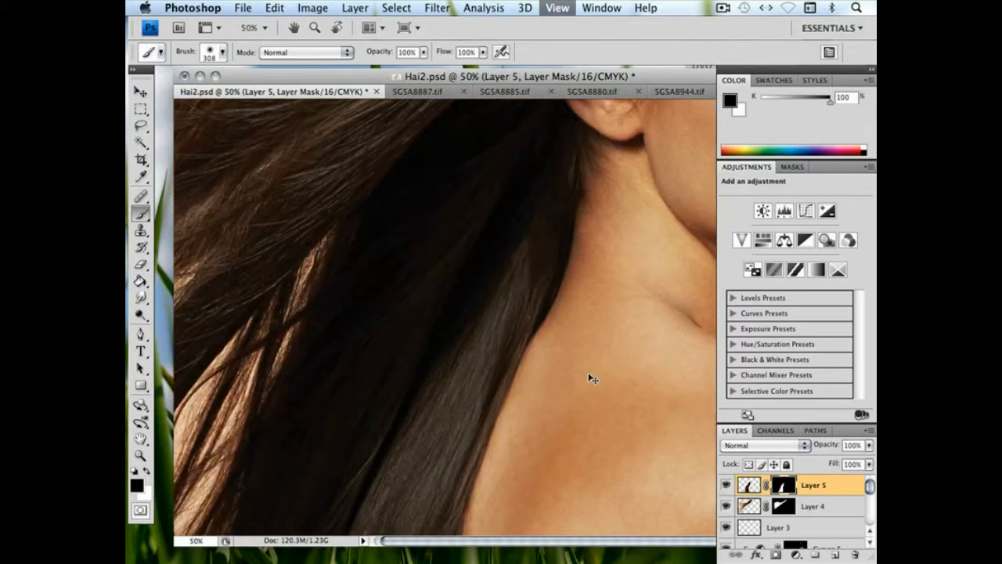
{"action": "key", "text": "f"}
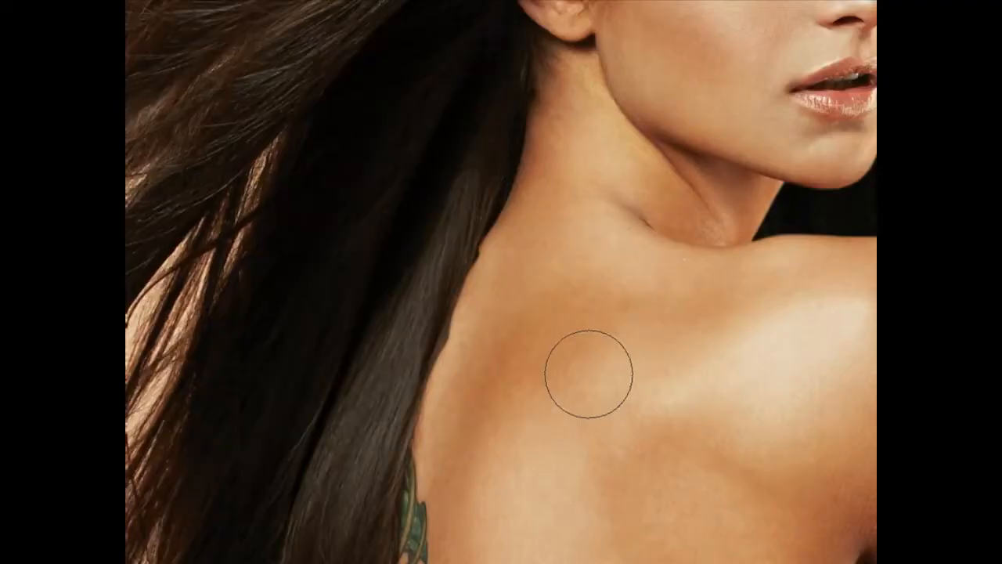
{"action": "mouse_move", "coordinate": [564, 357]}
{"action": "left_mouse_down"}
{"action": "mouse_move", "coordinate": [568, 308]}
{"action": "mouse_move", "coordinate": [548, 414]}
{"action": "mouse_move", "coordinate": [539, 298]}
{"action": "left_mouse_up"}
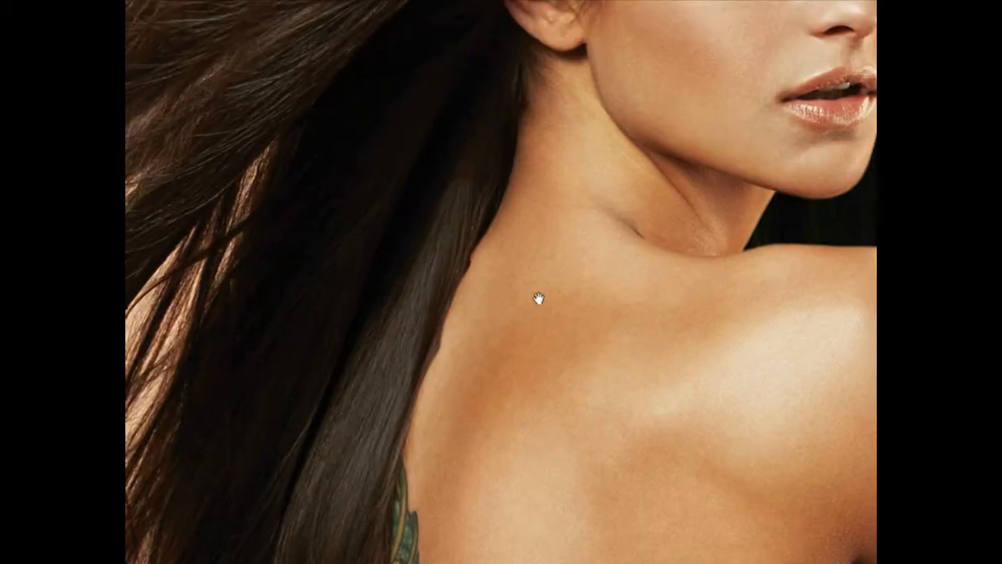
{"action": "right_click", "coordinate": [582, 311]}
{"action": "left_click", "coordinate": [586, 321]}
{"action": "left_click", "coordinate": [654, 370]}
{"action": "left_click", "coordinate": [490, 227]}
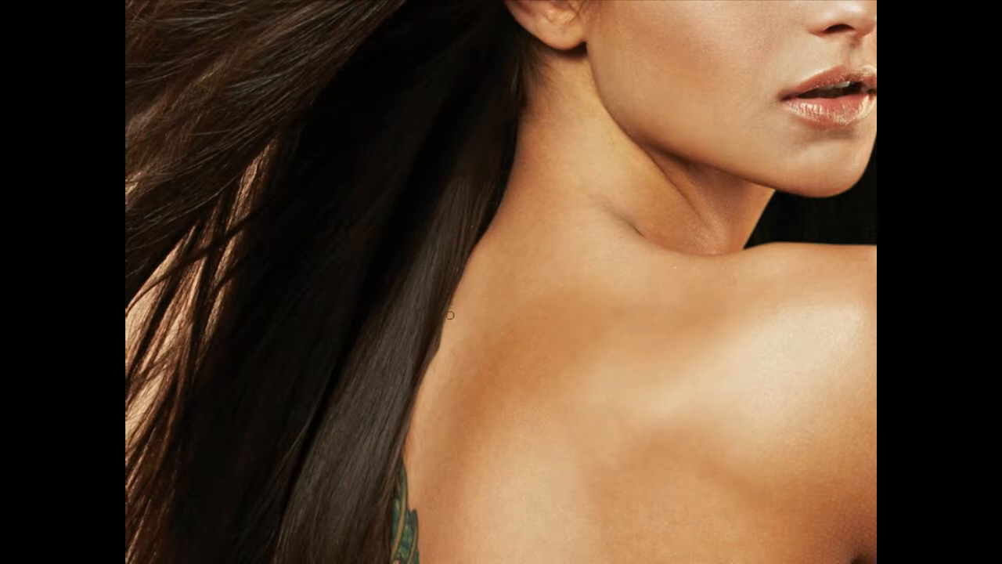
{"action": "left_click", "coordinate": [424, 382], "text": "shift"}
Touch up the Layer 5 mask along the lower hair edge beside the back tattoos with a 93 px brush
{"action": "left_click_drag", "start_coordinate": [476, 372], "coordinate": [509, 201]}
{"action": "left_click_drag", "start_coordinate": [446, 355], "coordinate": [443, 168]}
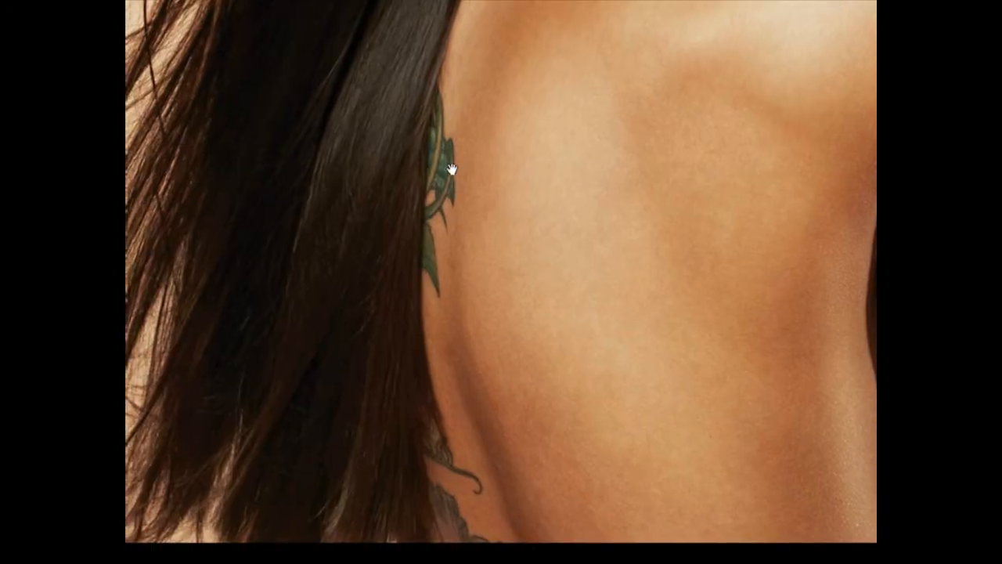
{"action": "left_click_drag", "start_coordinate": [479, 335], "coordinate": [429, 337]}
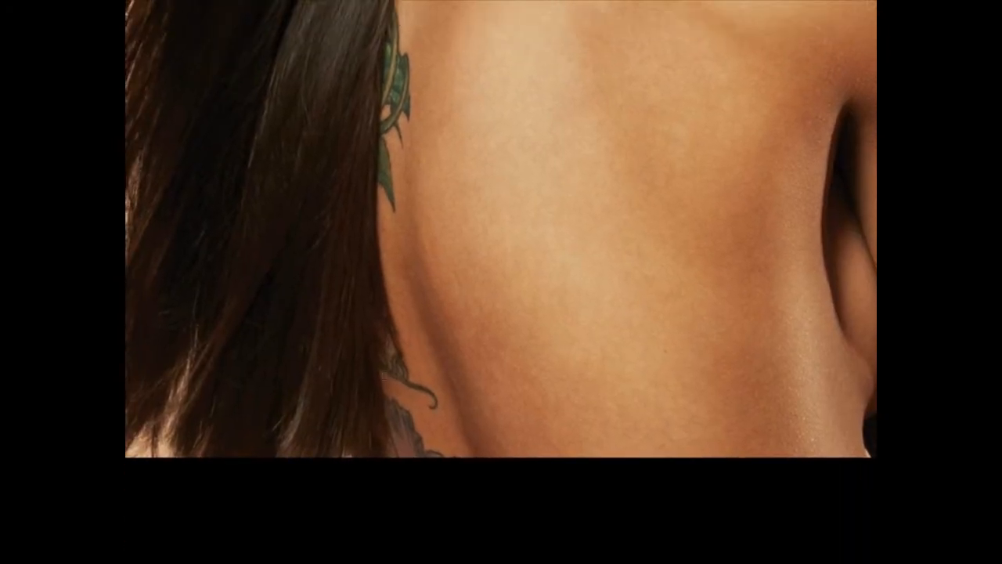
{"action": "right_click", "coordinate": [443, 414]}
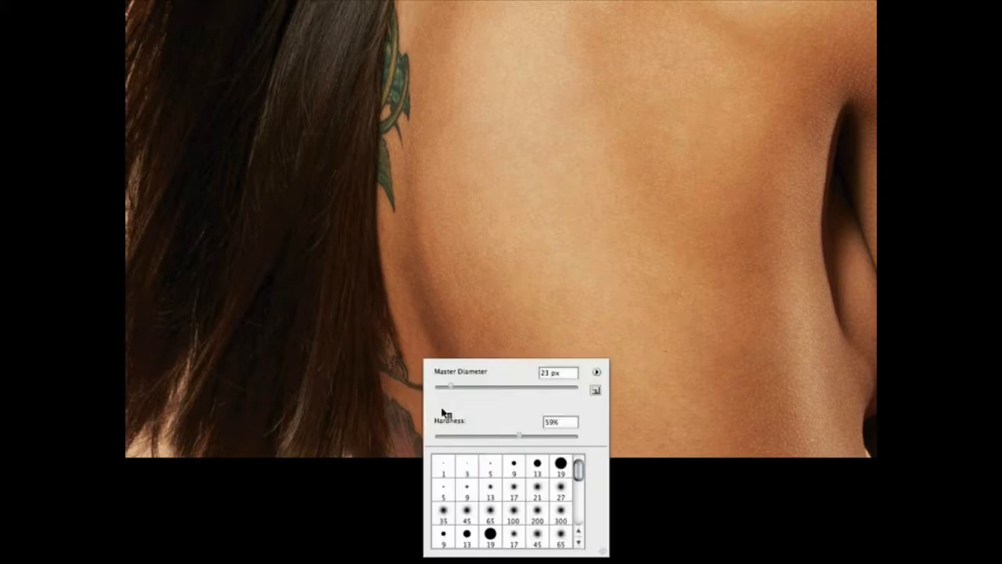
{"action": "left_click", "coordinate": [501, 388]}
{"action": "left_click", "coordinate": [407, 494]}
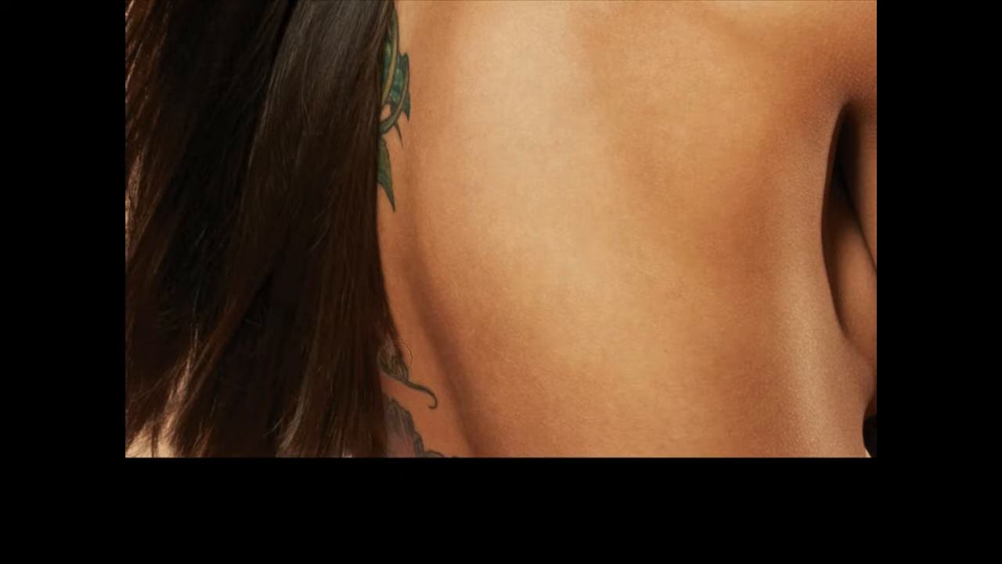
{"action": "left_click_drag", "start_coordinate": [406, 335], "coordinate": [402, 413]}
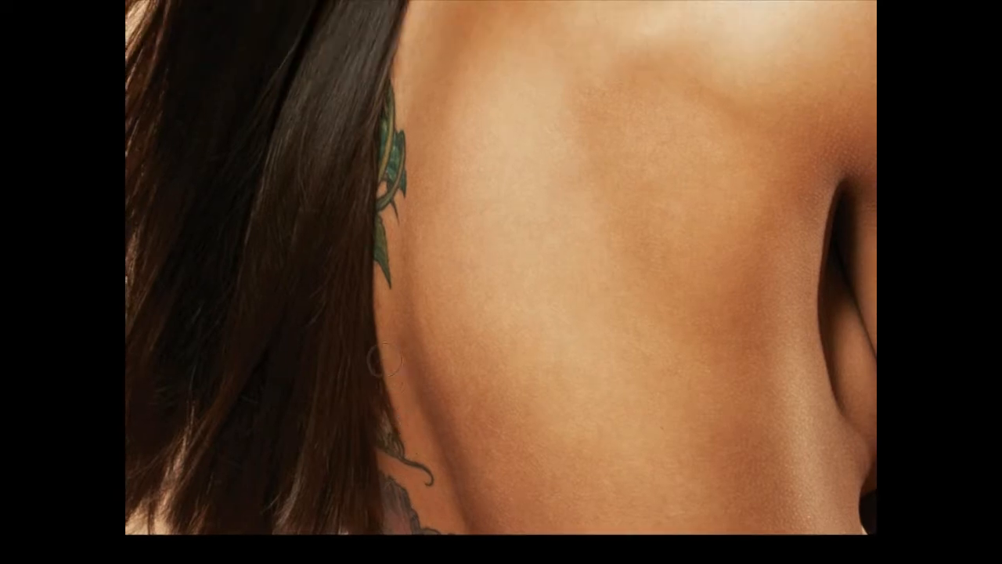
Smooth the Layer 5 mask where the hair meets the neck and upper back, and return to a windowed view of the whole portrait
{"action": "left_click_drag", "start_coordinate": [426, 160], "coordinate": [453, 509]}
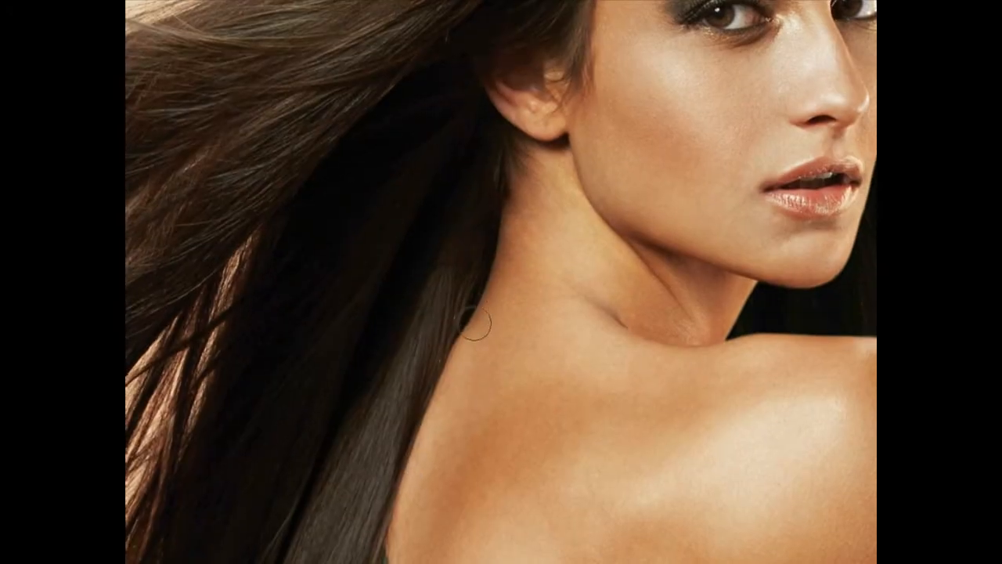
{"action": "mouse_move", "coordinate": [455, 285]}
{"action": "left_mouse_down"}
{"action": "mouse_move", "coordinate": [553, 270]}
{"action": "mouse_move", "coordinate": [603, 219]}
{"action": "mouse_move", "coordinate": [514, 452]}
{"action": "mouse_move", "coordinate": [418, 483]}
{"action": "mouse_move", "coordinate": [379, 445]}
{"action": "mouse_move", "coordinate": [304, 443]}
{"action": "mouse_move", "coordinate": [550, 162]}
{"action": "mouse_move", "coordinate": [512, 259]}
{"action": "mouse_move", "coordinate": [521, 168]}
{"action": "mouse_move", "coordinate": [525, 307]}
{"action": "mouse_move", "coordinate": [441, 472]}
{"action": "mouse_move", "coordinate": [368, 441]}
{"action": "mouse_move", "coordinate": [391, 389]}
{"action": "left_mouse_up"}
{"action": "key", "text": "ctrl+0"}
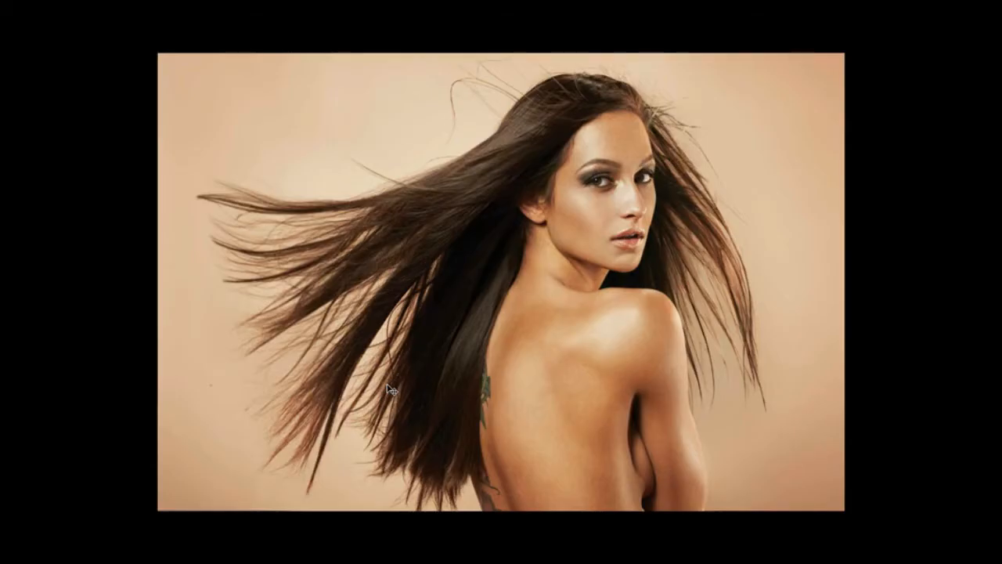
{"action": "key", "text": "ctrl+minus"}
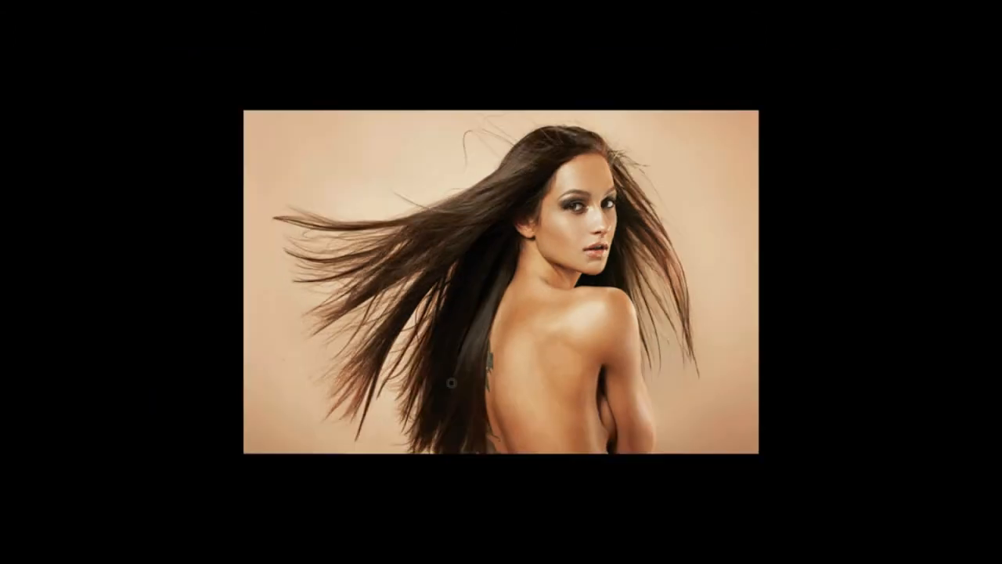
{"action": "key", "text": "f"}
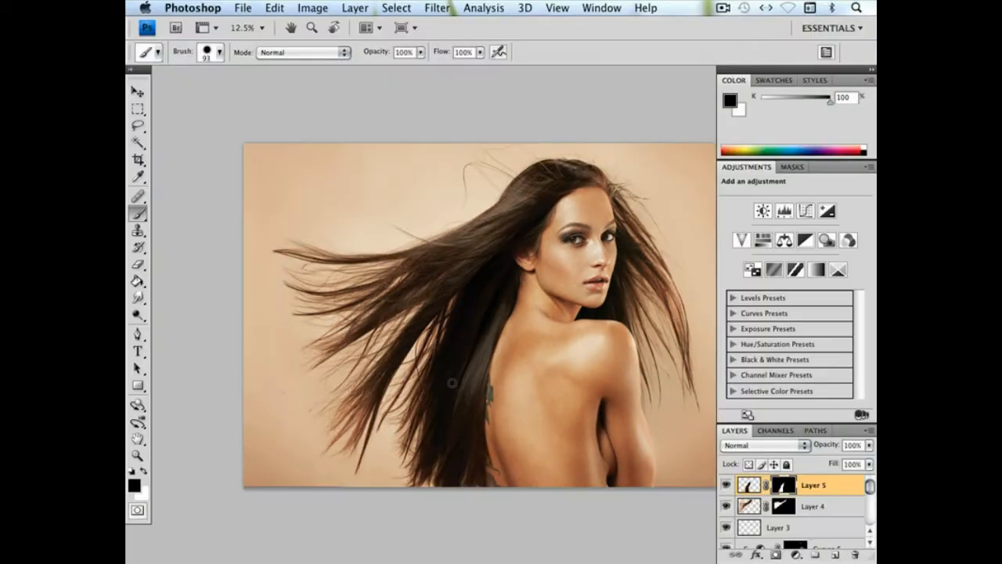
Compare the portrait with the WorkingFile layer hidden and shown, and leave the layer visible
{"action": "left_click_drag", "start_coordinate": [514, 381], "coordinate": [452, 352]}
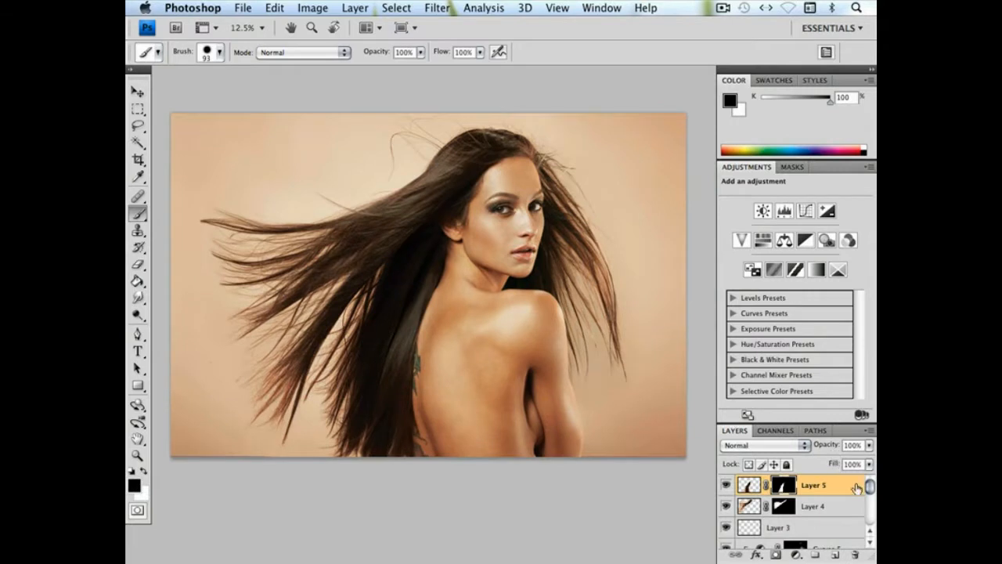
{"action": "left_click_drag", "start_coordinate": [870, 488], "coordinate": [871, 515]}
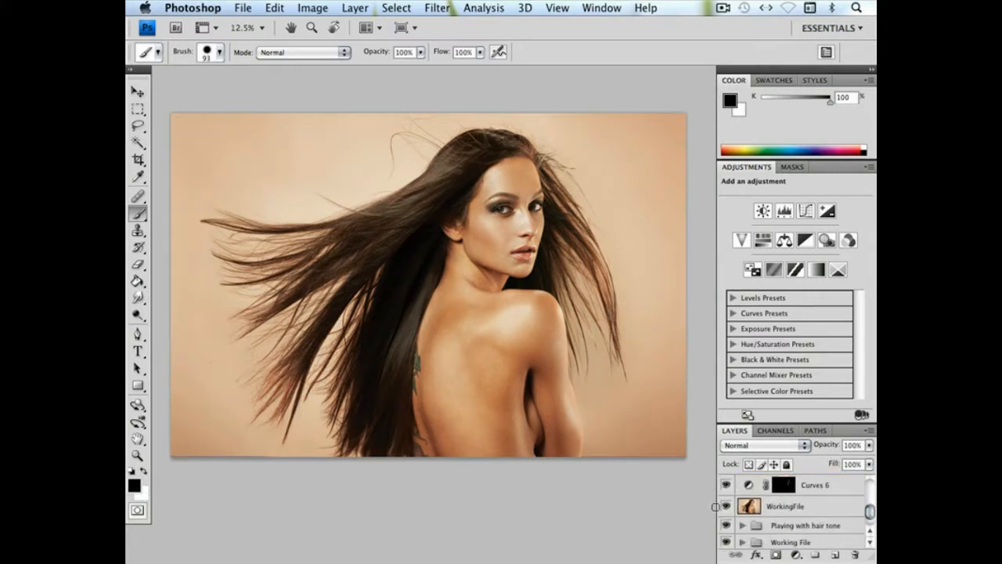
{"action": "left_click", "coordinate": [725, 507]}
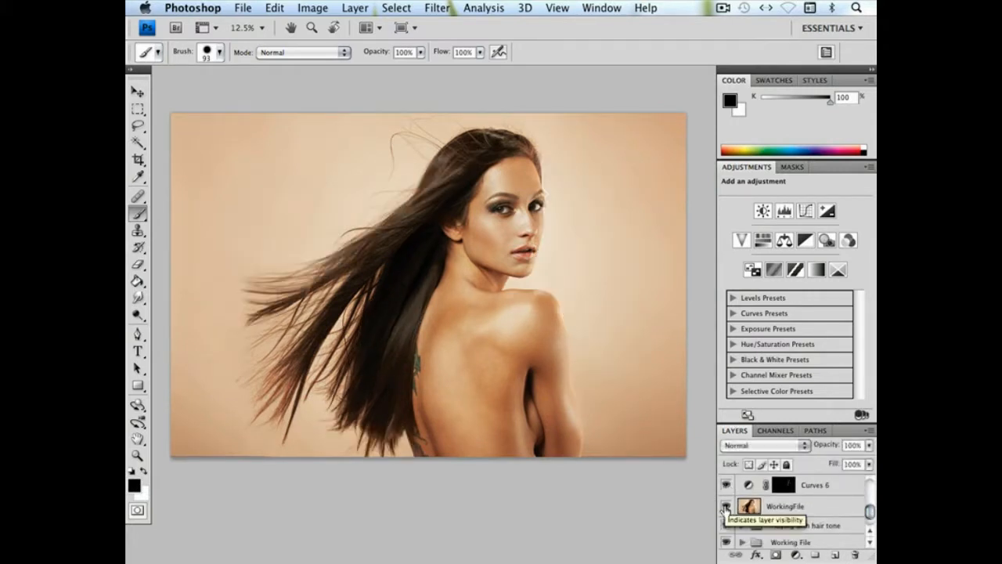
{"action": "left_click", "coordinate": [726, 508]}
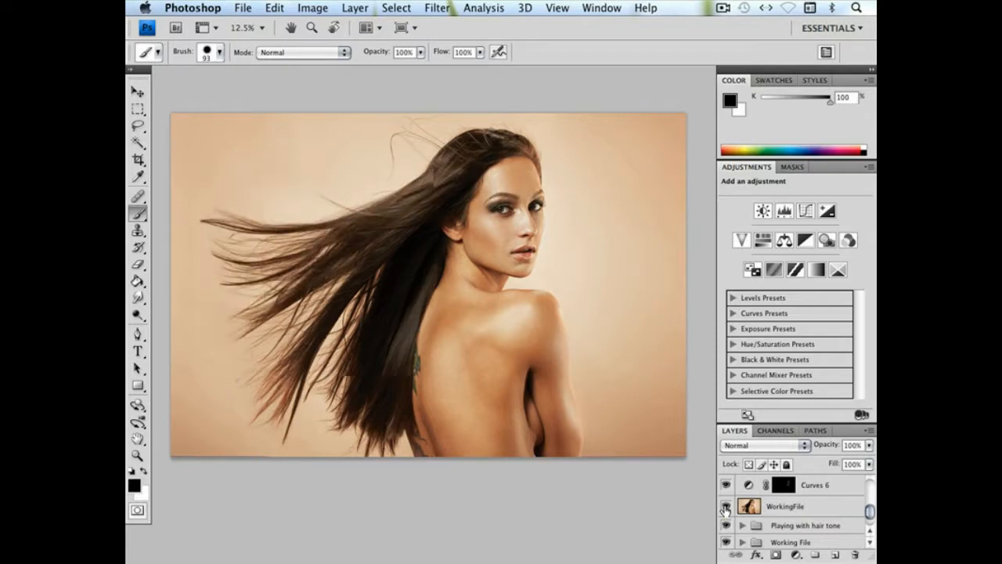
{"action": "left_click", "coordinate": [726, 507]}
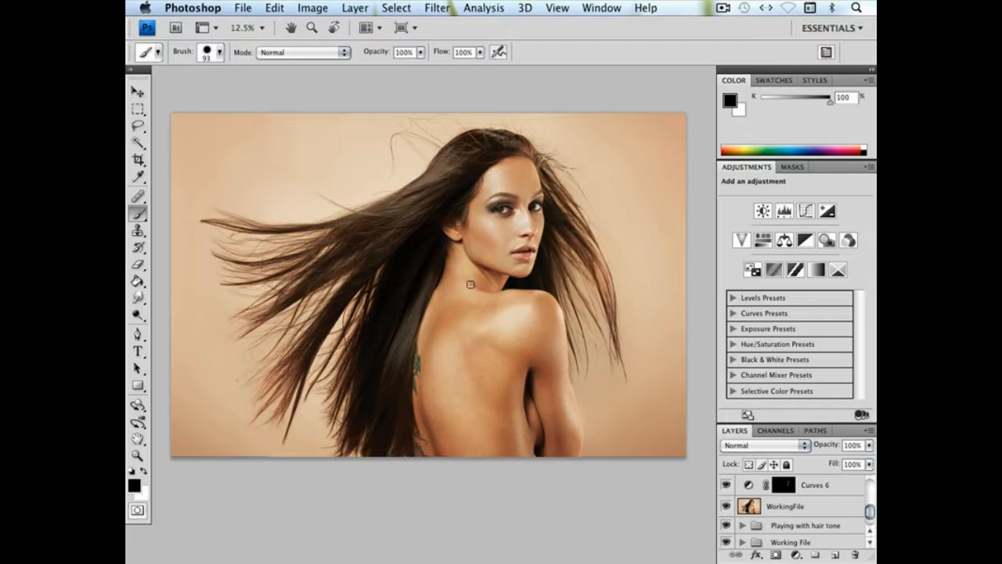
{"action": "mouse_move", "coordinate": [528, 256]}
{"action": "left_mouse_down"}
{"action": "mouse_move", "coordinate": [552, 287]}
{"action": "mouse_move", "coordinate": [538, 287]}
{"action": "left_mouse_up"}
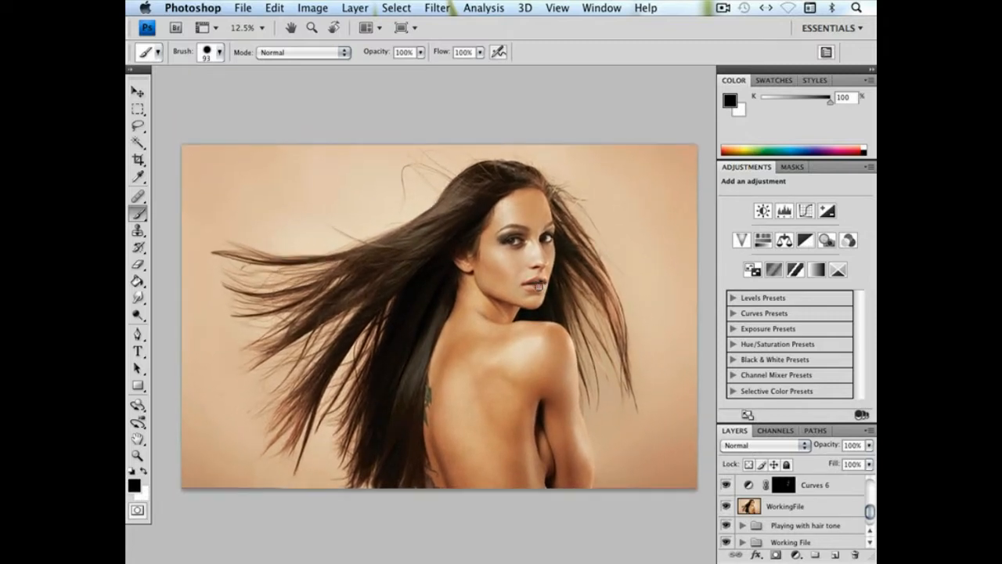
Compare the hair in the Hai2.psd composite with the source photo 5G5A8887.tif, and return to the composite
{"action": "key", "text": "shift+f"}
{"action": "left_click_drag", "start_coordinate": [594, 77], "coordinate": [515, 77]}
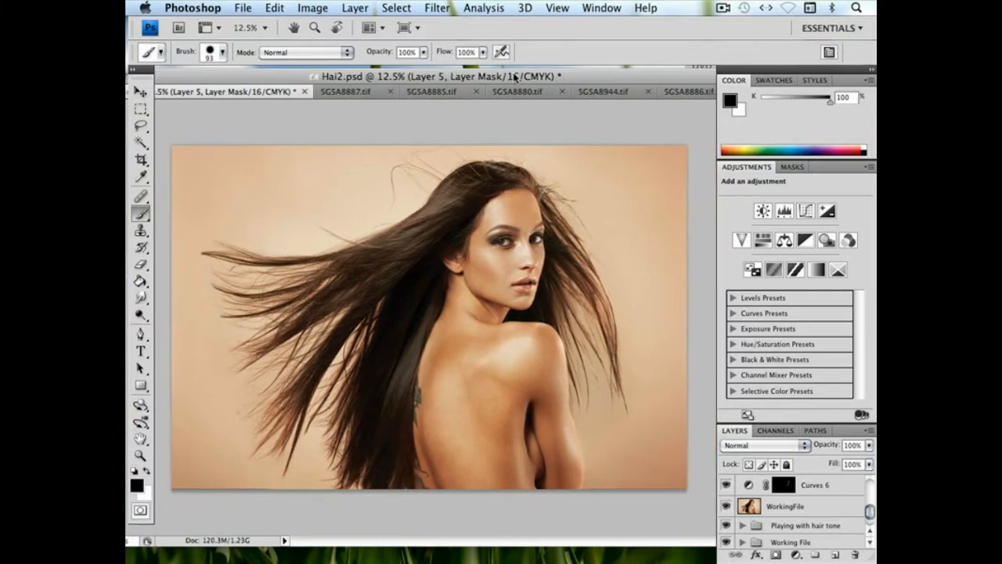
{"action": "left_click", "coordinate": [343, 91]}
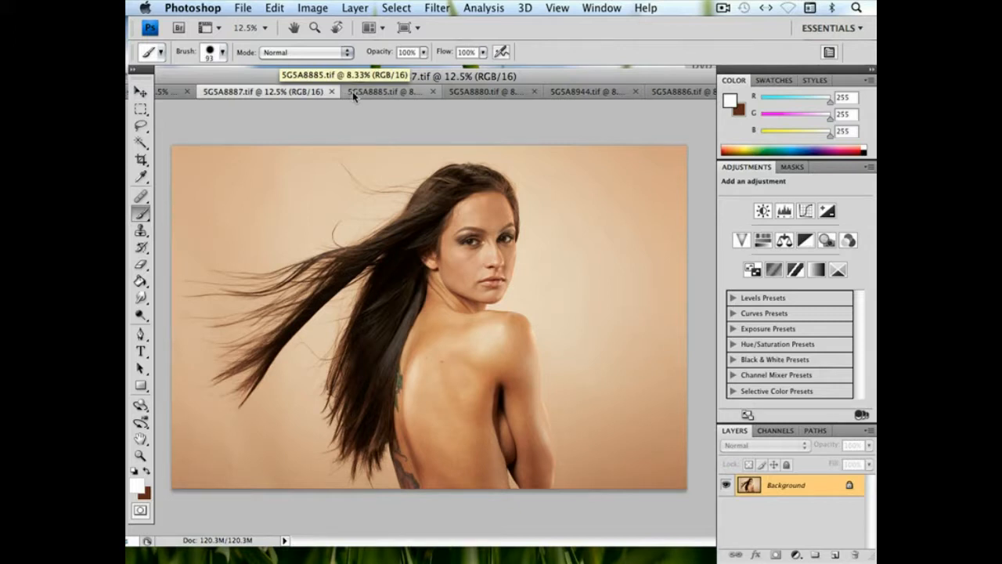
{"action": "left_click", "coordinate": [353, 94]}
{"action": "left_click", "coordinate": [340, 91]}
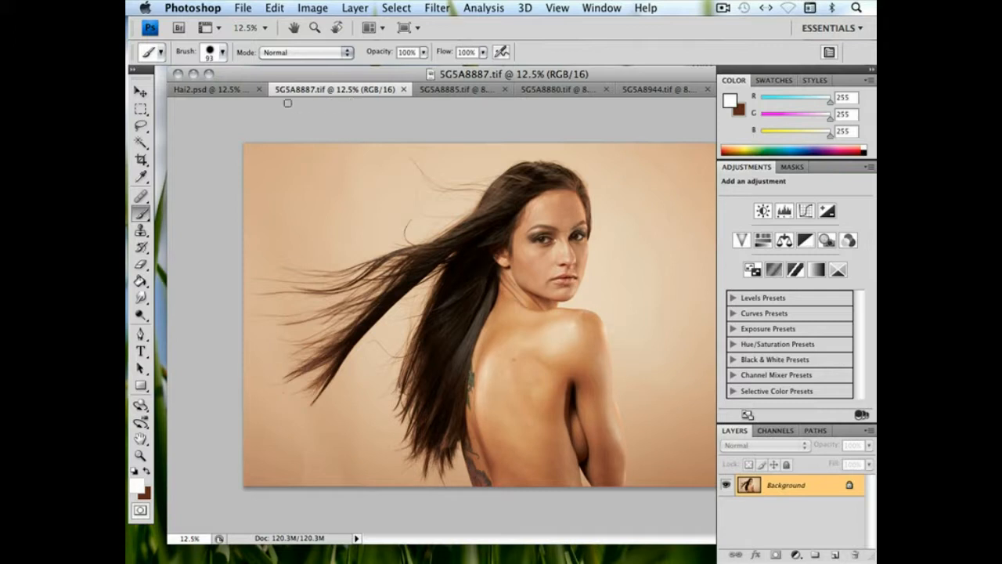
{"action": "left_click", "coordinate": [210, 90]}
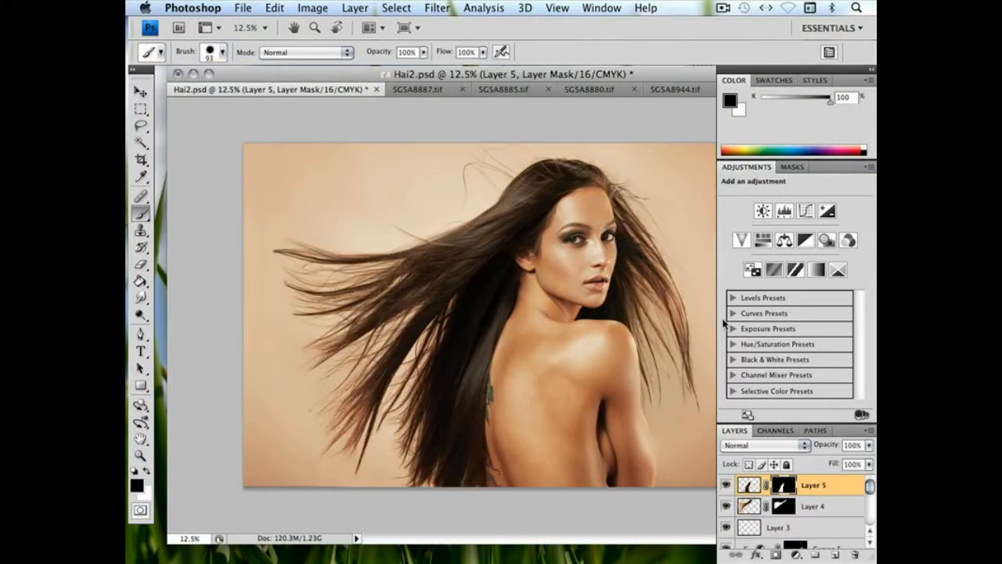
{"action": "left_click", "coordinate": [400, 87]}
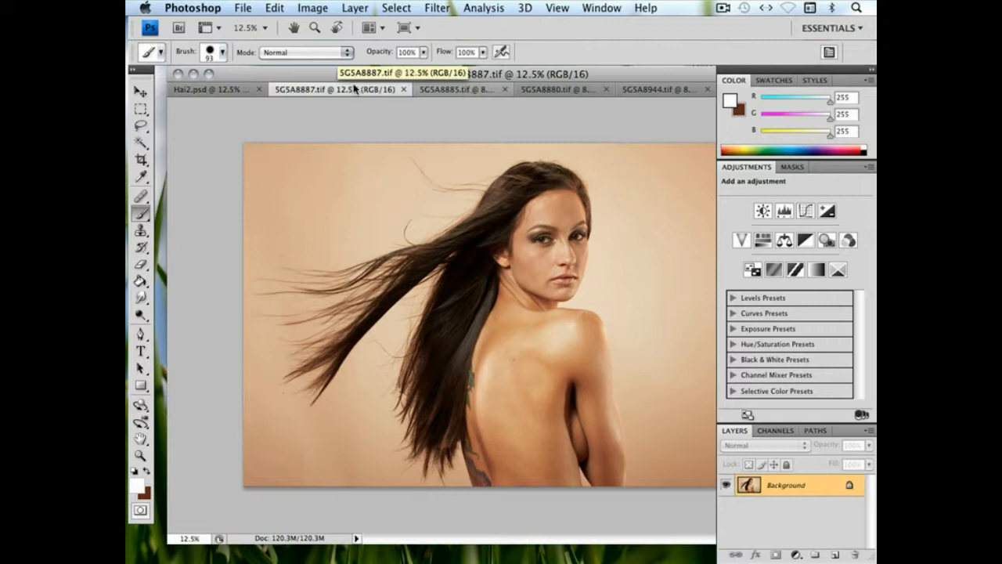
{"action": "left_click", "coordinate": [225, 89]}
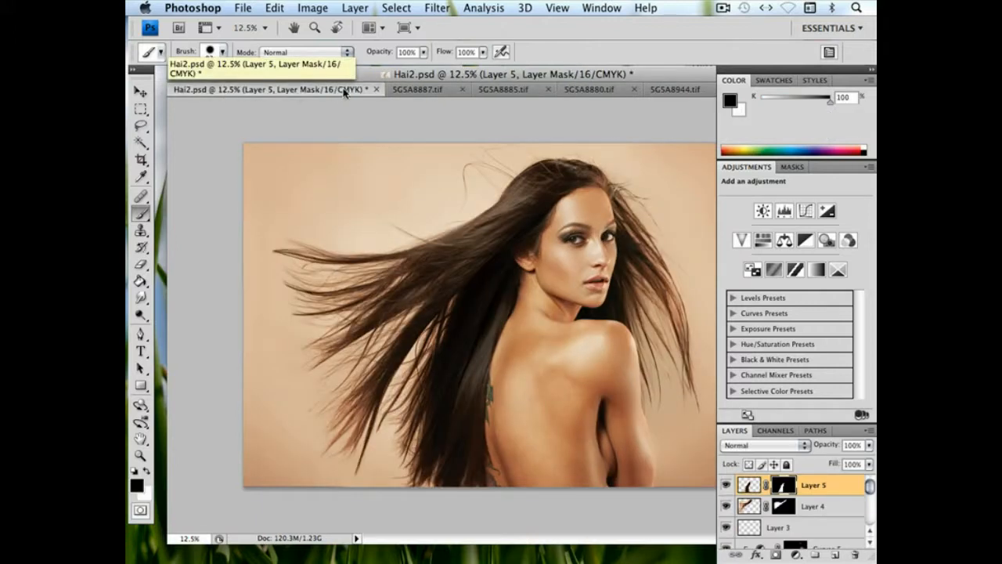
Lasso the crown hair and its flyaway strands in 5G5A8887.tif and paste them into Hai2.psd as a new layer
{"action": "left_click", "coordinate": [430, 89]}
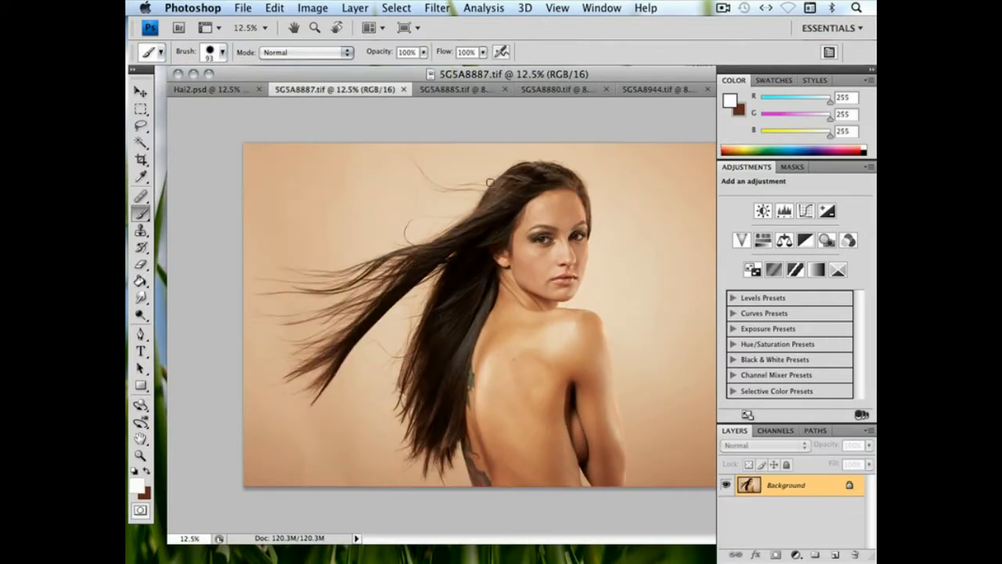
{"action": "left_click", "coordinate": [138, 127]}
{"action": "mouse_move", "coordinate": [498, 205]}
{"action": "left_mouse_down"}
{"action": "mouse_move", "coordinate": [441, 202]}
{"action": "mouse_move", "coordinate": [394, 176]}
{"action": "mouse_move", "coordinate": [402, 144]}
{"action": "mouse_move", "coordinate": [578, 171]}
{"action": "left_mouse_up"}
{"action": "left_click_drag", "start_coordinate": [533, 212], "coordinate": [536, 213]}
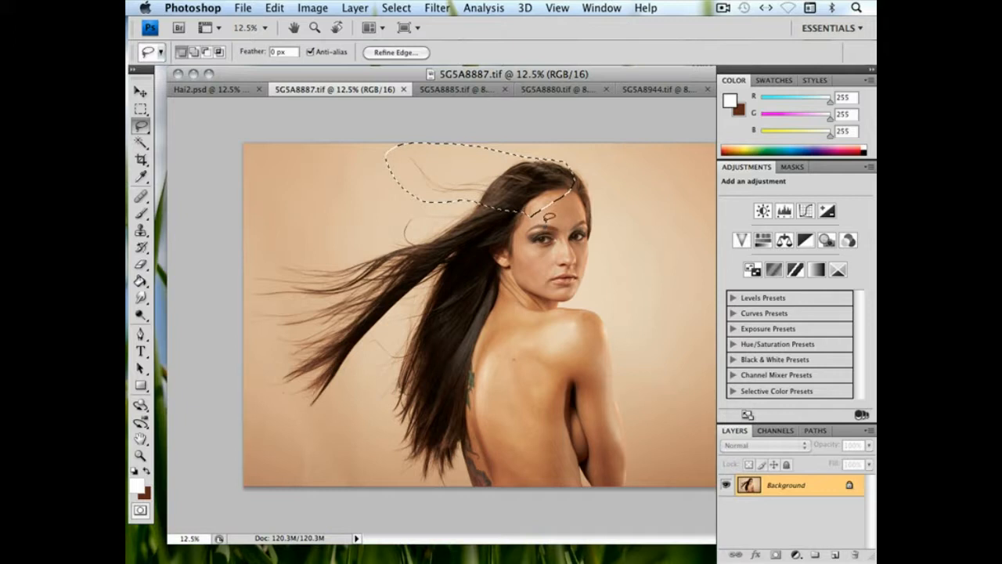
{"action": "left_click", "coordinate": [210, 90]}
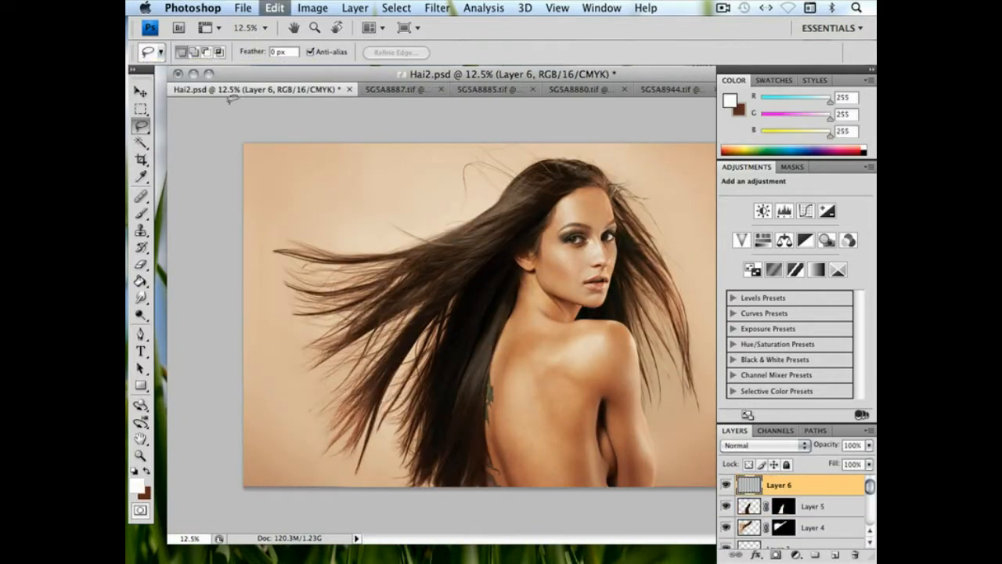
{"action": "key", "text": "super+v"}
Flip the pasted hair horizontally and move it over the crown so its strands blow out beyond the forehead
{"action": "left_click", "coordinate": [275, 8]}
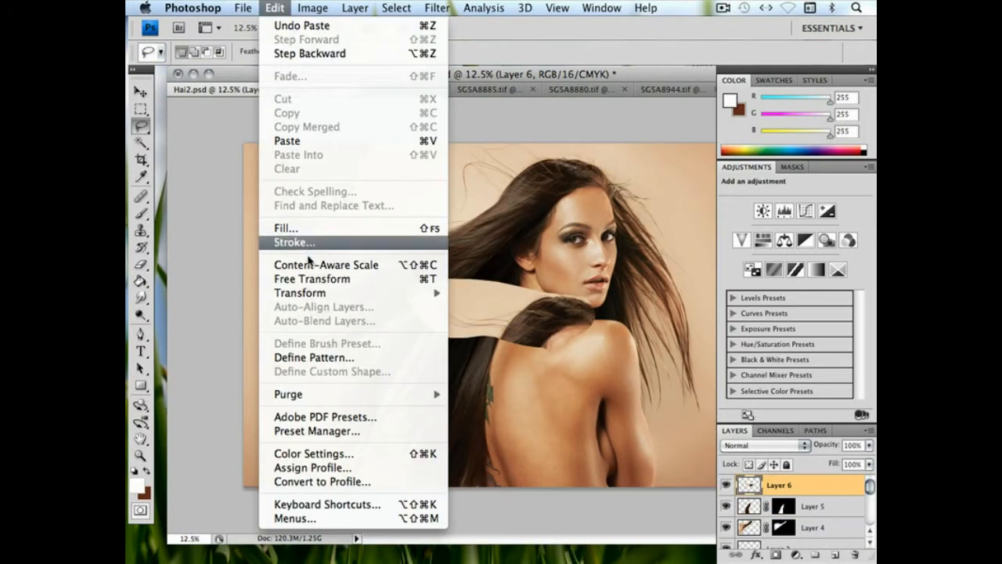
{"action": "mouse_move", "coordinate": [313, 298]}
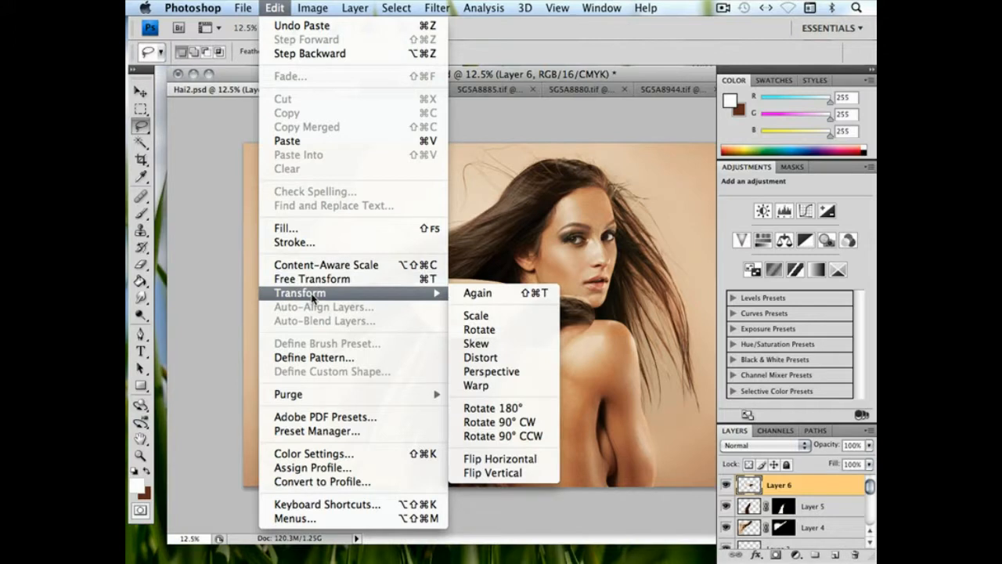
{"action": "left_click", "coordinate": [499, 459]}
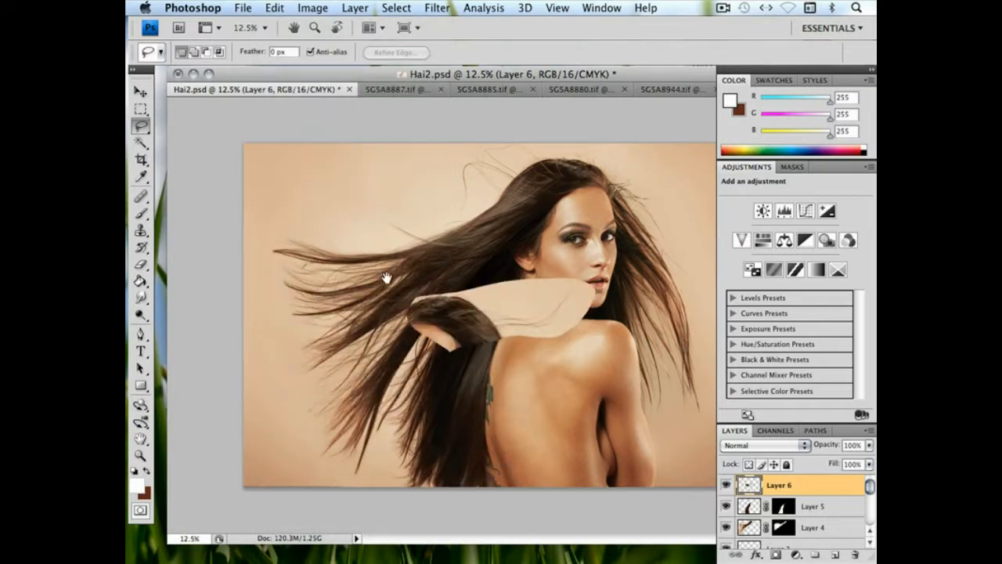
{"action": "left_click", "coordinate": [141, 92]}
{"action": "key", "text": "f"}
{"action": "left_click_drag", "start_coordinate": [519, 258], "coordinate": [372, 270]}
{"action": "left_click_drag", "start_coordinate": [302, 368], "coordinate": [433, 217]}
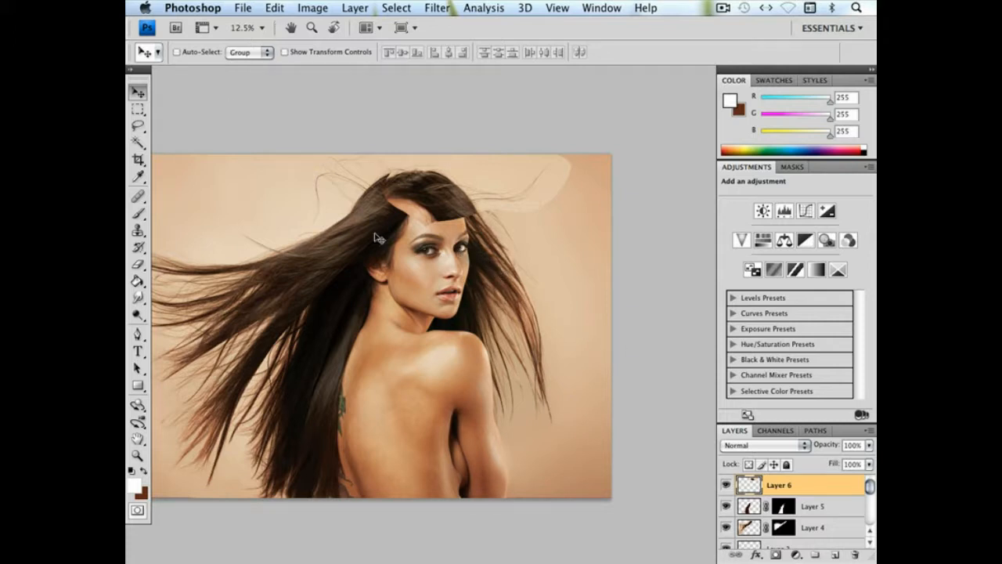
Mask Layer 6 to its own outline and paint out the overlap on the forehead and crown with a 308 px brush
{"action": "left_click", "coordinate": [742, 485], "text": "super"}
{"action": "left_click", "coordinate": [776, 554]}
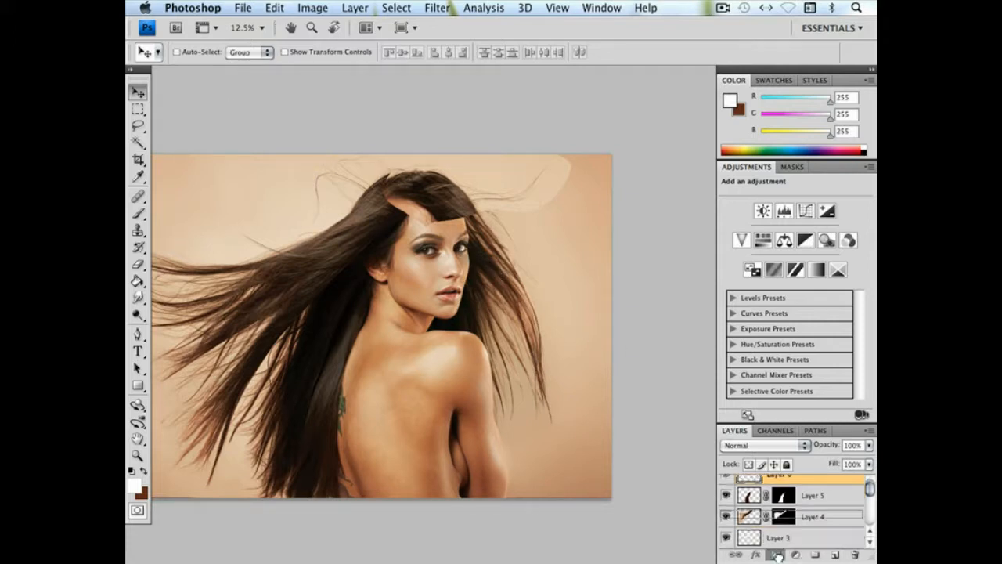
{"action": "left_click", "coordinate": [138, 213]}
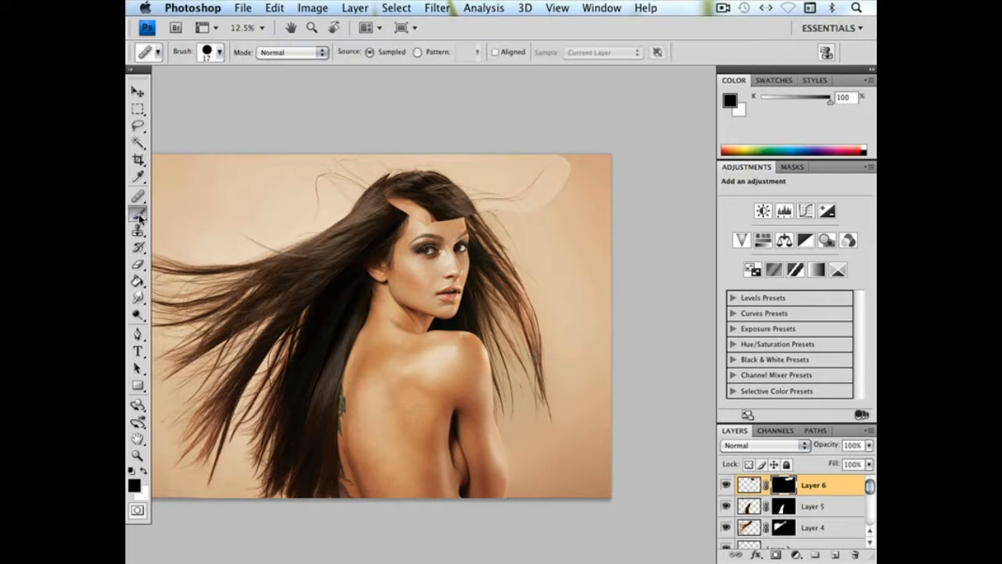
{"action": "mouse_move", "coordinate": [466, 220]}
{"action": "left_mouse_down"}
{"action": "mouse_move", "coordinate": [466, 230]}
{"action": "mouse_move", "coordinate": [425, 185]}
{"action": "mouse_move", "coordinate": [402, 180]}
{"action": "left_mouse_up"}
{"action": "right_click", "coordinate": [472, 259]}
{"action": "left_click_drag", "start_coordinate": [550, 283], "coordinate": [596, 285]}
{"action": "left_click", "coordinate": [405, 194]}
{"action": "left_click_drag", "start_coordinate": [411, 202], "coordinate": [421, 233]}
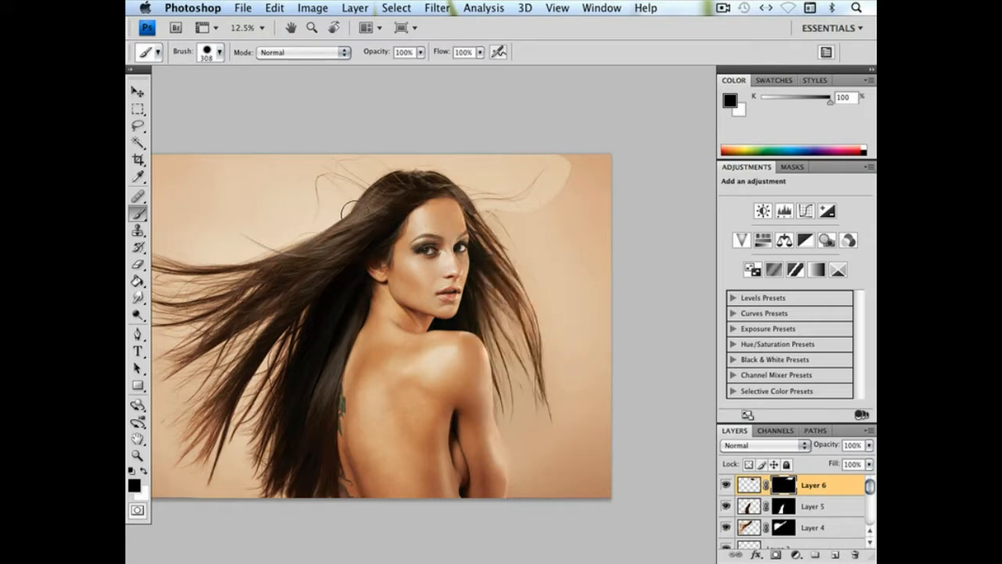
Free Transform Layer 6, pulling its lower-left corner slightly inward and nudging the hair left to meet the hairline, and apply it
{"action": "key", "text": "super+plus"}
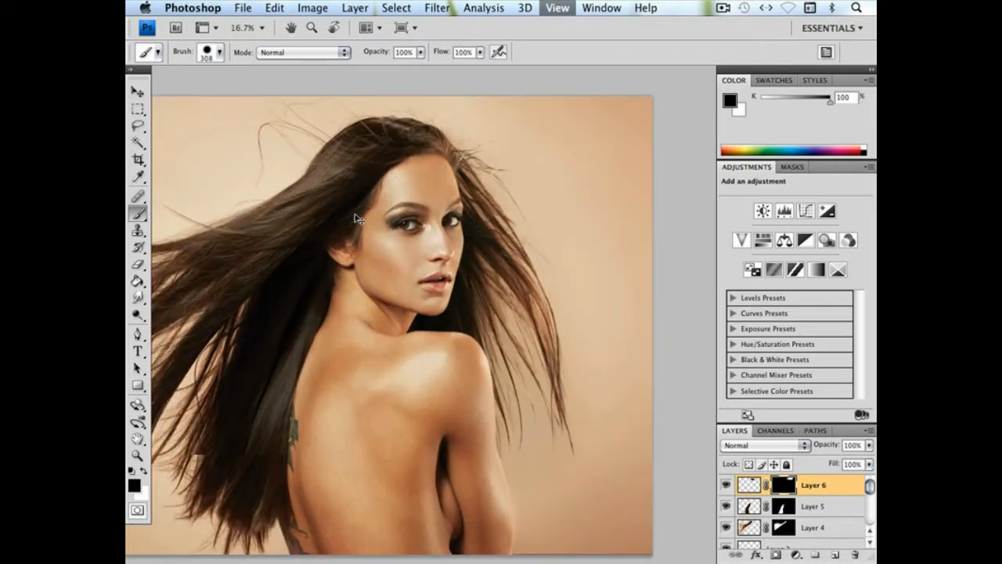
{"action": "key", "text": "super+plus"}
{"action": "key", "text": "super+plus"}
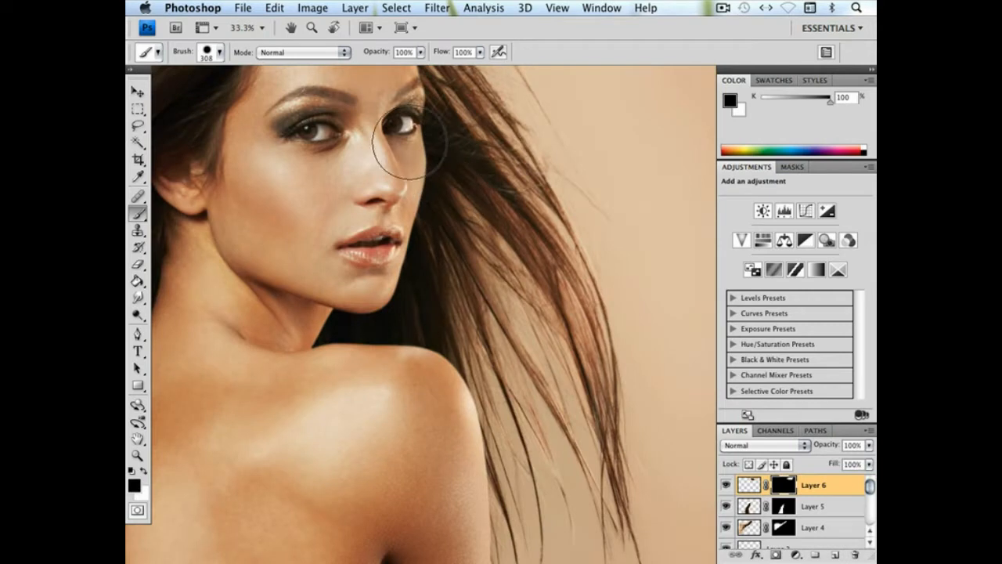
{"action": "scroll", "coordinate": [425, 251], "scroll_direction": "up", "scroll_amount": 5}
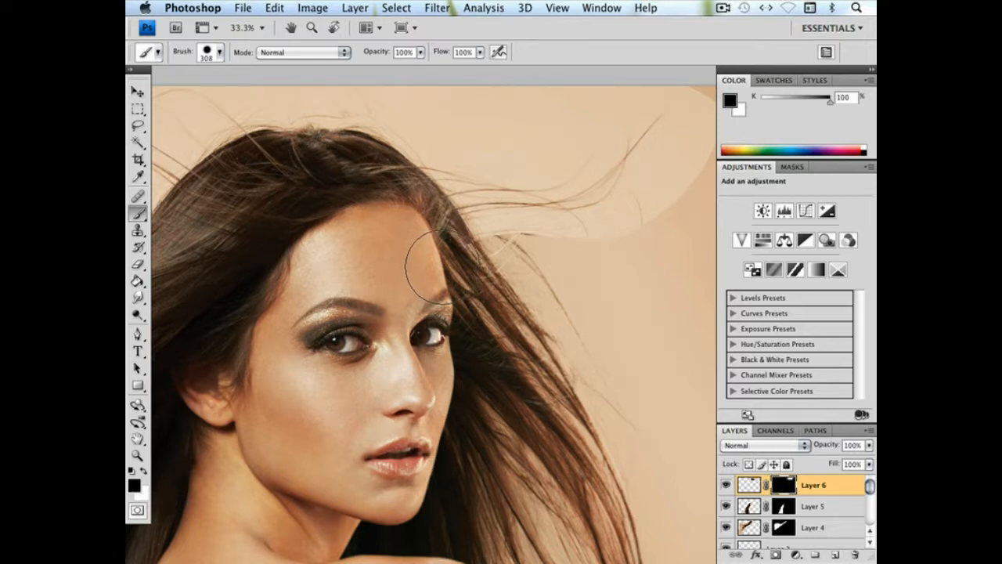
{"action": "left_click", "coordinate": [274, 8]}
{"action": "left_click", "coordinate": [309, 274]}
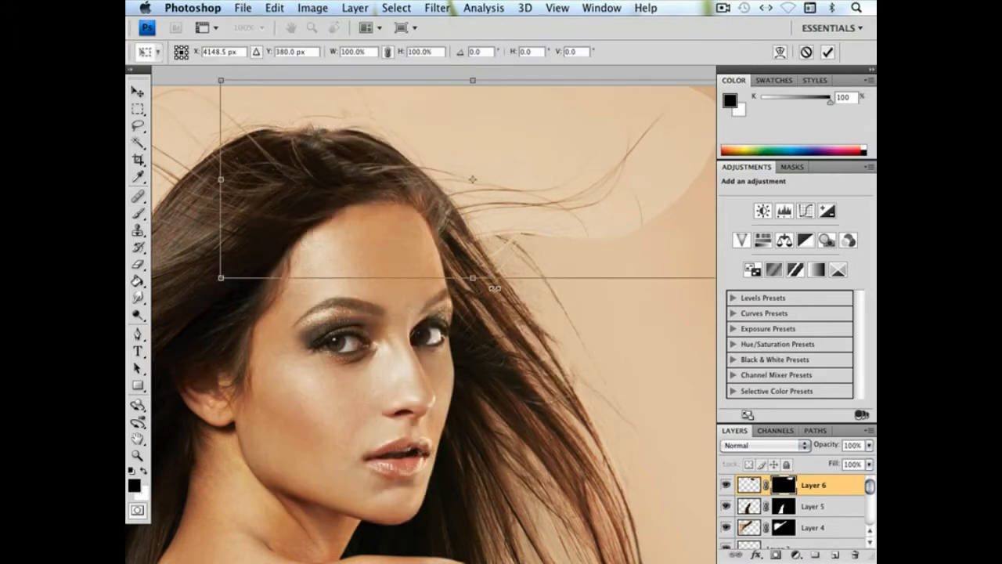
{"action": "left_click_drag", "start_coordinate": [220, 279], "coordinate": [235, 277]}
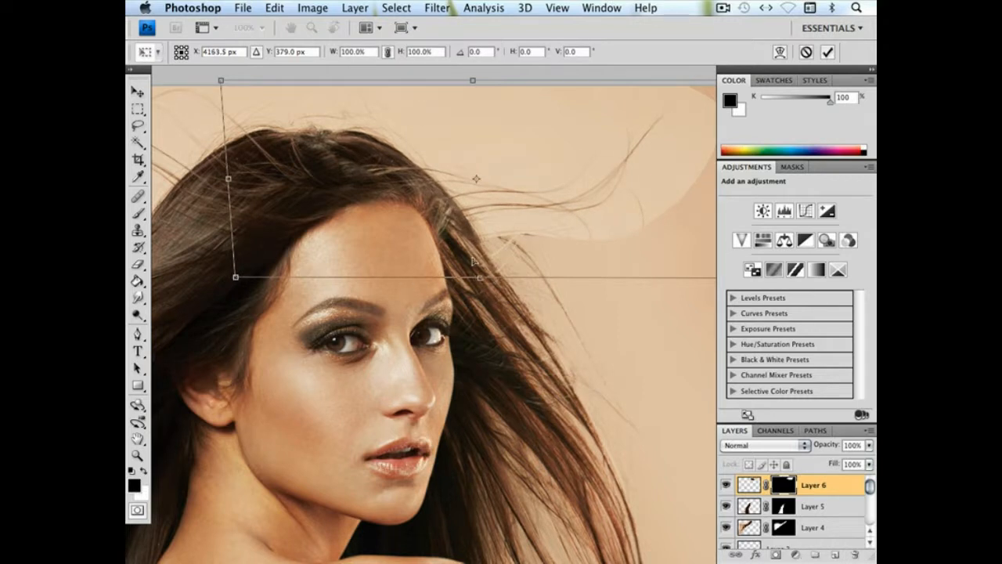
{"action": "key", "text": "Left"}
{"action": "key", "text": "Left"}
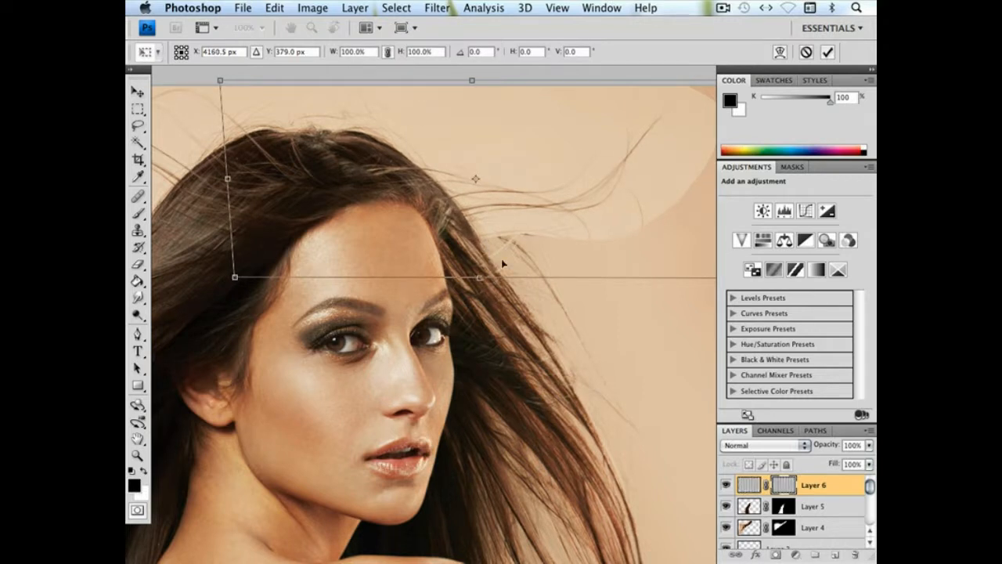
{"action": "key", "text": "Left"}
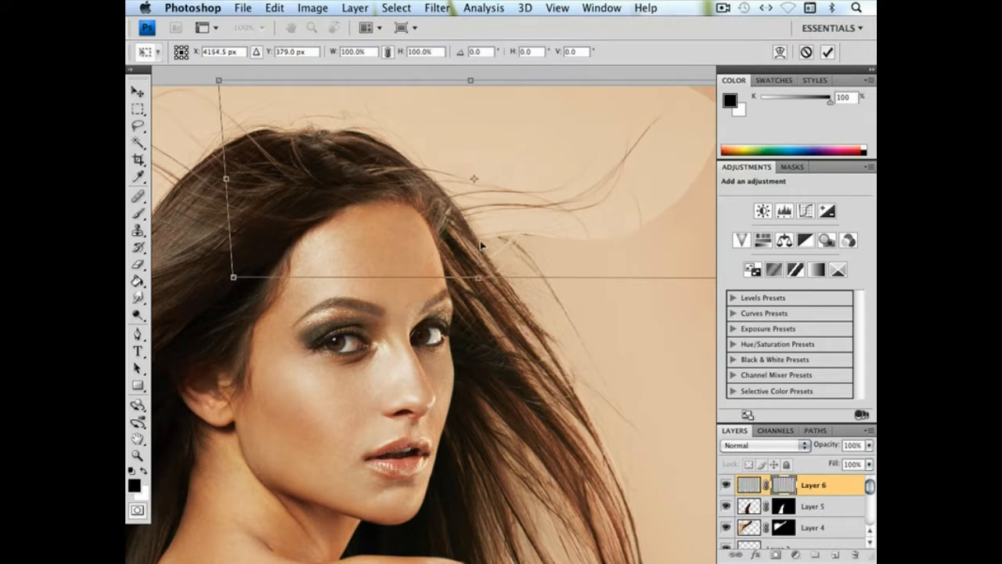
{"action": "key", "text": "b"}
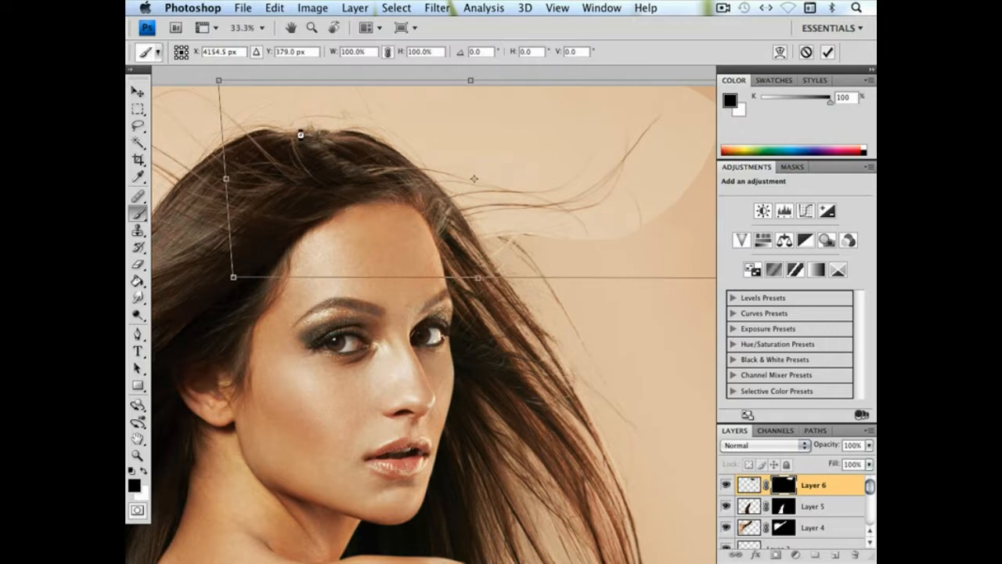
{"action": "key", "text": "Return"}
Soften the mask brush to 0% hardness and reduce its diameter to 46 px for blending the Layer 6 hairline
{"action": "right_click", "coordinate": [336, 193]}
{"action": "left_click_drag", "start_coordinate": [409, 270], "coordinate": [346, 270]}
{"action": "key", "text": "Return"}
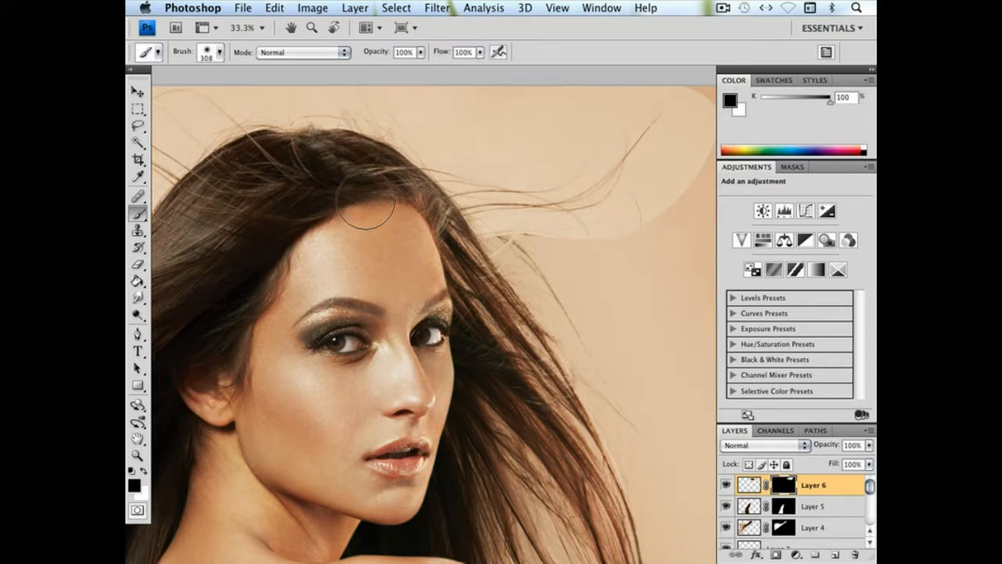
{"action": "right_click", "coordinate": [508, 309]}
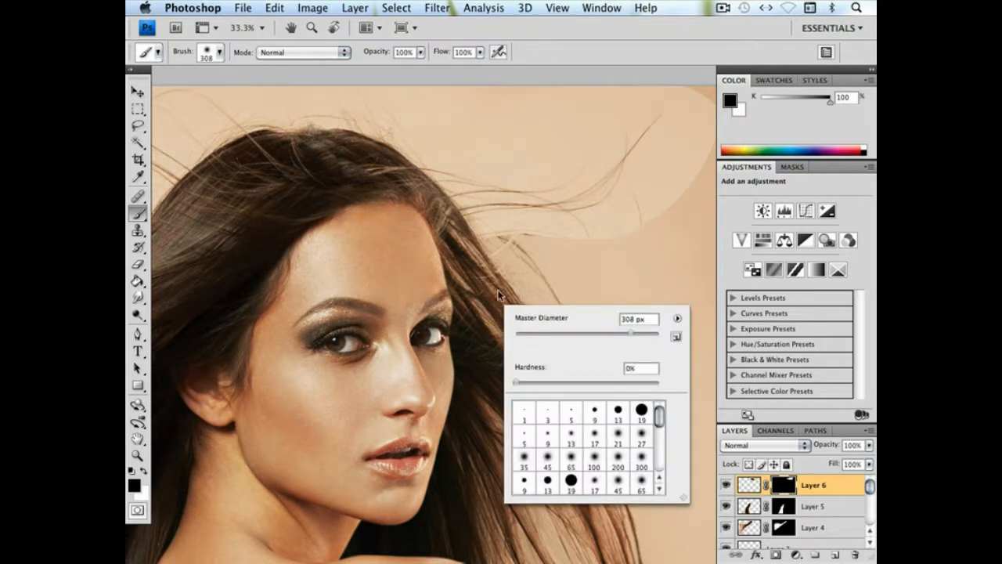
{"action": "left_click_drag", "start_coordinate": [541, 332], "coordinate": [551, 334]}
{"action": "key", "text": "Return"}
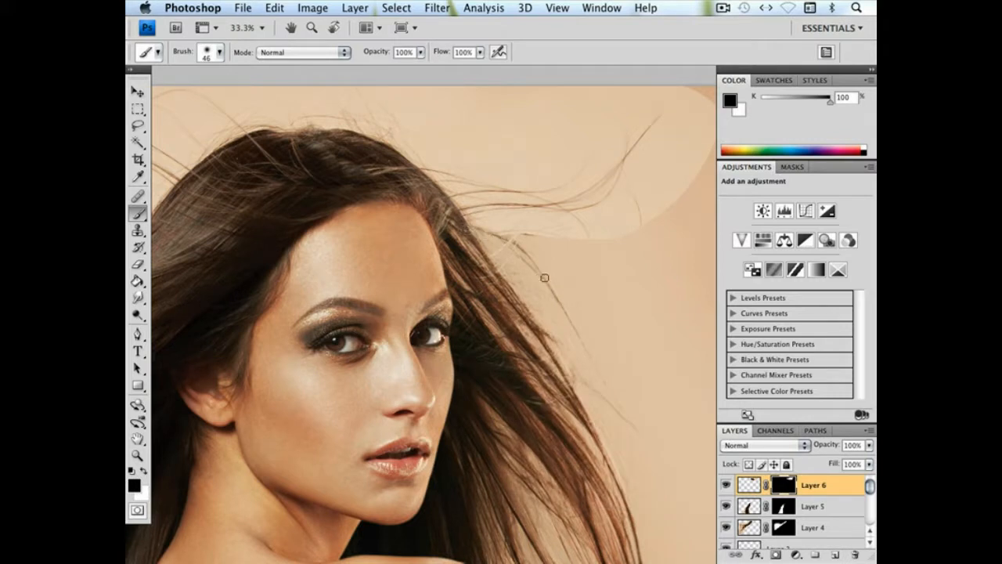
Try blending the Layer 6 mask beside the hairline with a 108 px brush, undo the stroke and switch the paint to white
{"action": "right_click", "coordinate": [493, 253]}
{"action": "left_click", "coordinate": [584, 280]}
{"action": "key", "text": "Return"}
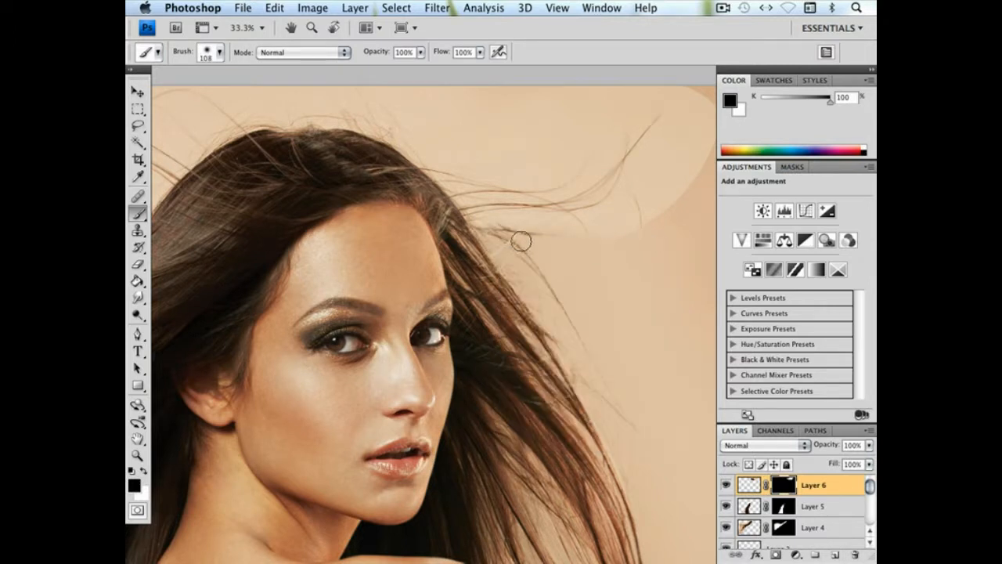
{"action": "key", "text": "super+z"}
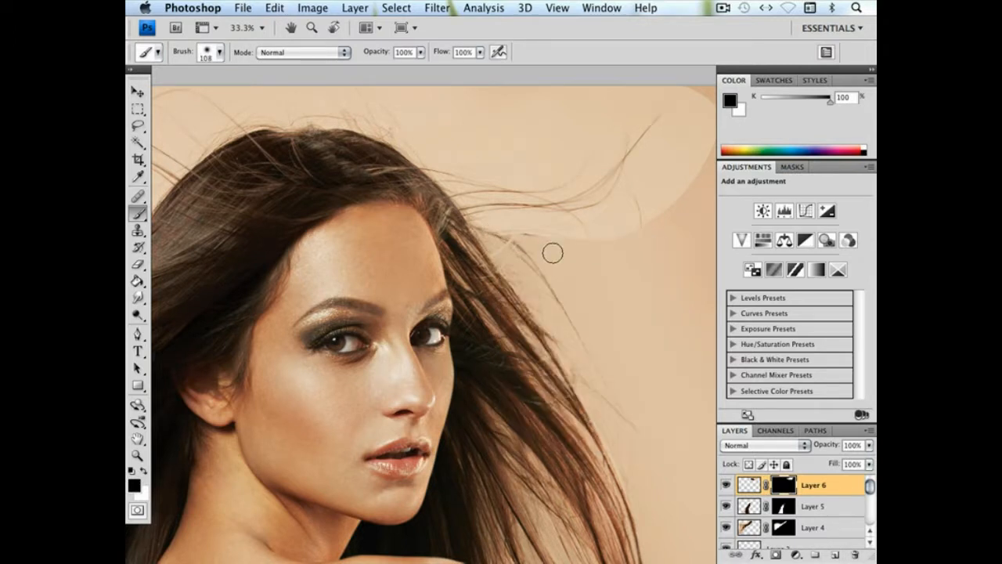
{"action": "left_click", "coordinate": [143, 470]}
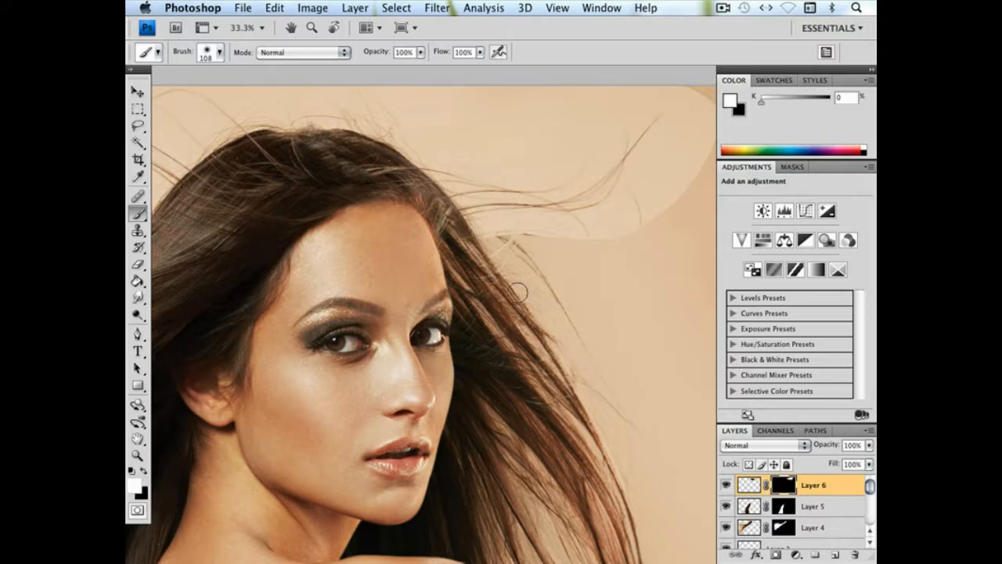
{"action": "left_click_drag", "start_coordinate": [518, 292], "coordinate": [464, 279]}
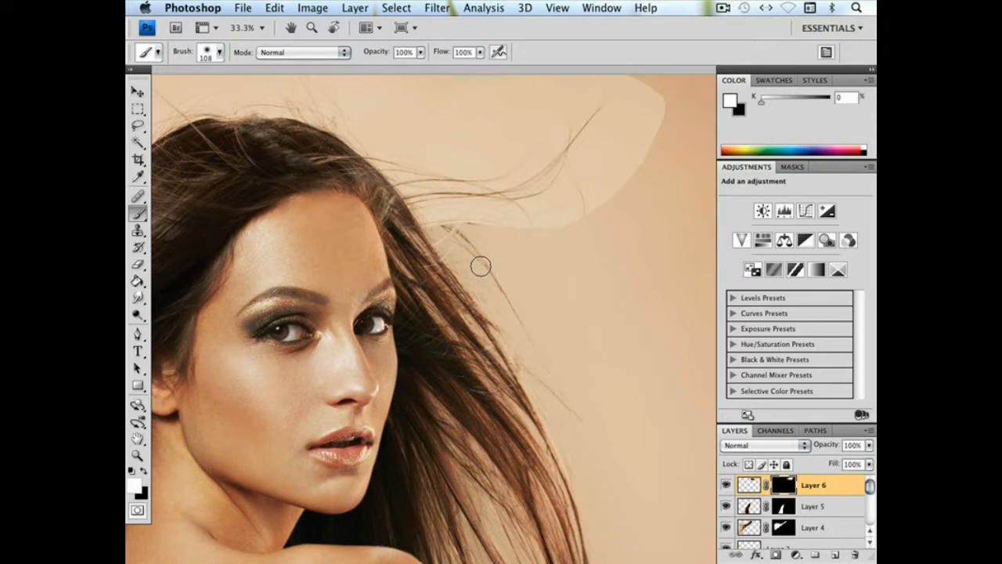
{"action": "left_click", "coordinate": [312, 8]}
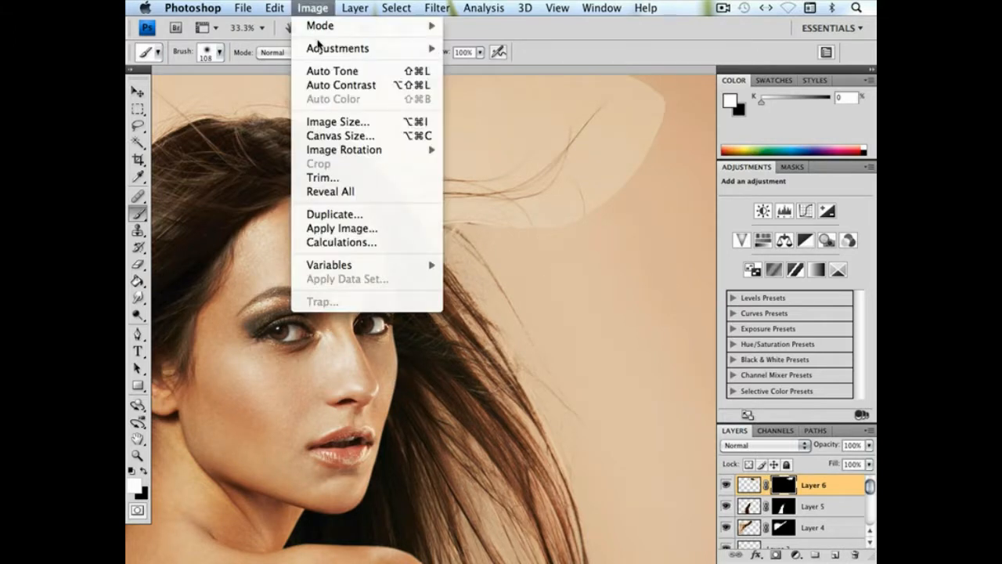
{"action": "mouse_move", "coordinate": [321, 48]}
{"action": "left_click", "coordinate": [483, 81]}
{"action": "key", "text": "Escape"}
{"action": "key", "text": "b"}
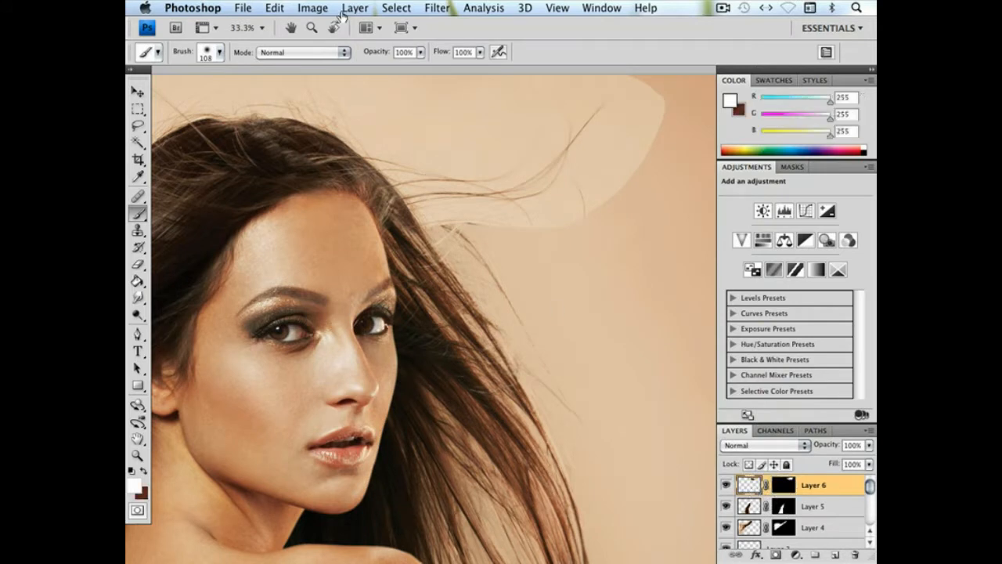
Adjust the Layer 6 image, not its mask, with Curves so its backdrop tone matches the surrounding portrait background
{"action": "left_click", "coordinate": [312, 8]}
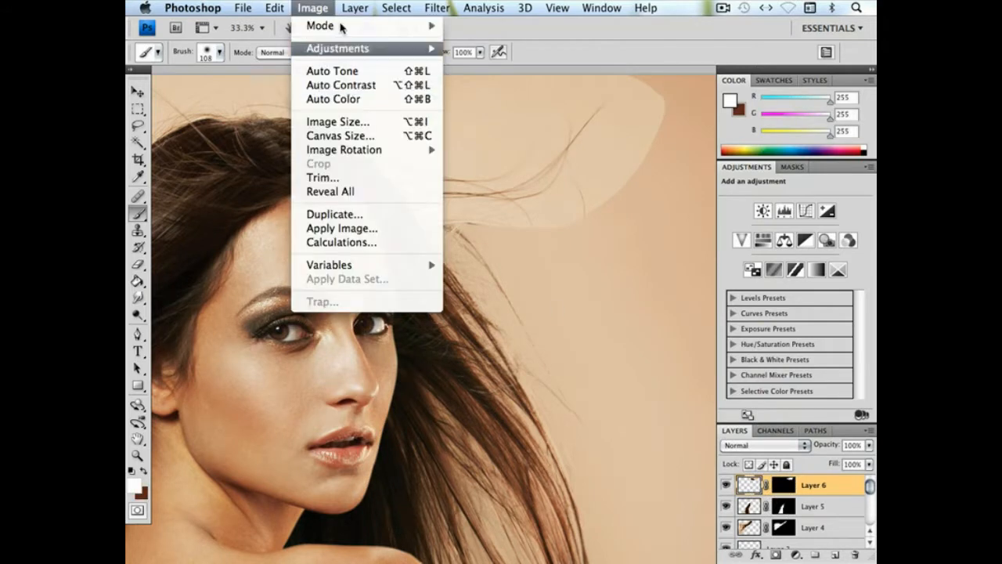
{"action": "mouse_move", "coordinate": [337, 47]}
{"action": "left_click", "coordinate": [489, 78]}
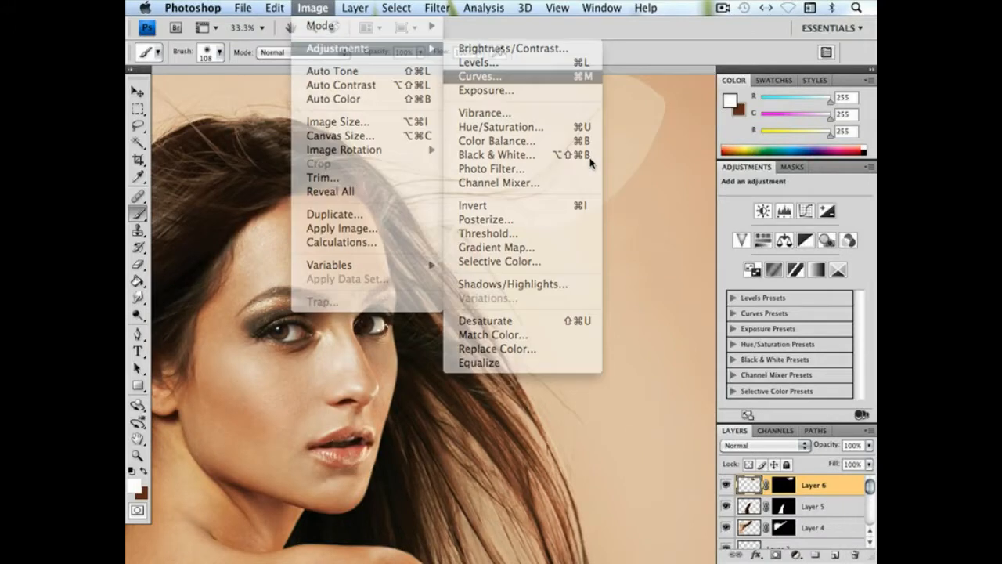
{"action": "left_click_drag", "start_coordinate": [751, 201], "coordinate": [758, 192]}
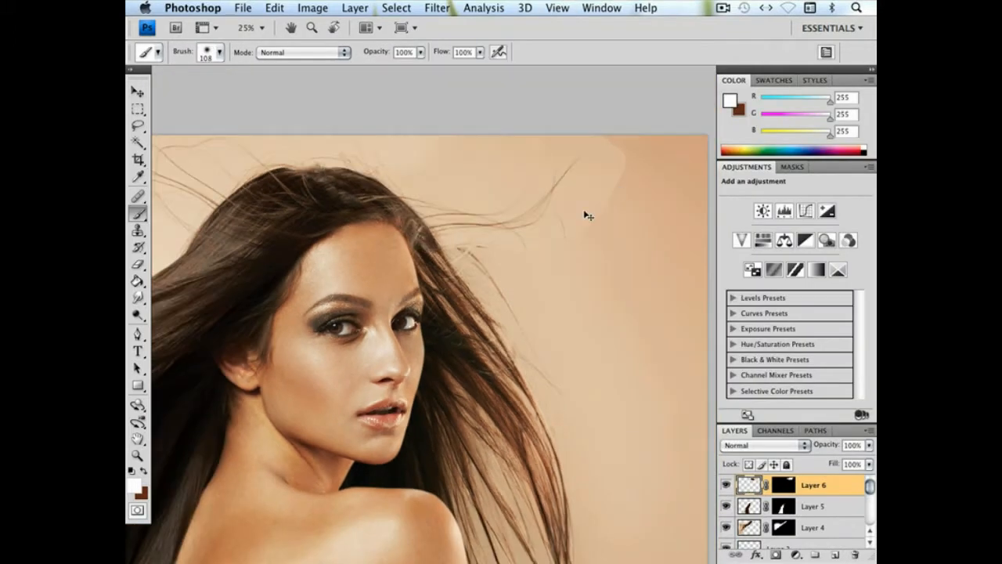
{"action": "key", "text": "super+minus"}
{"action": "key", "text": "super+minus"}
{"action": "left_click_drag", "start_coordinate": [642, 201], "coordinate": [536, 223]}
{"action": "right_click", "coordinate": [582, 220]}
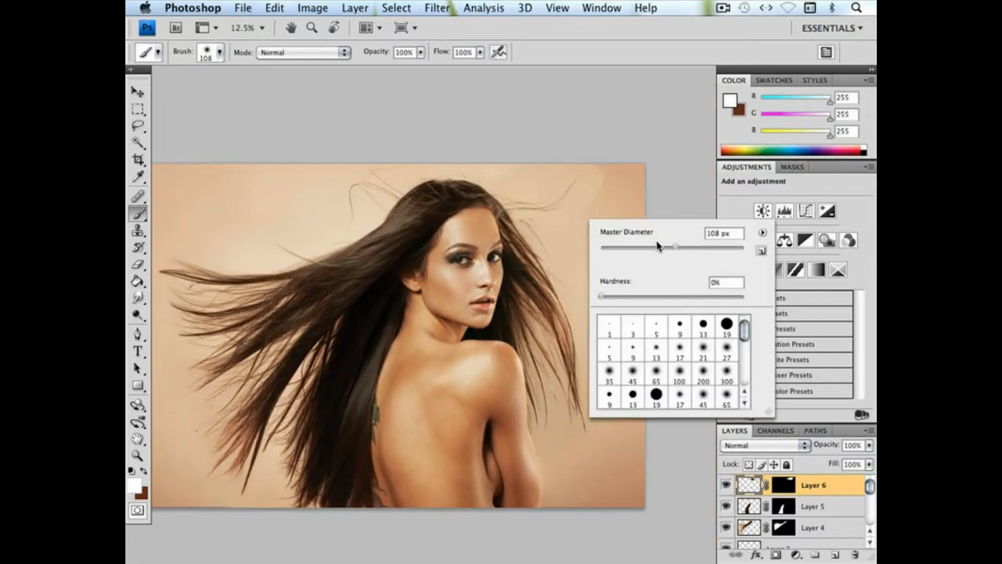
{"action": "left_click", "coordinate": [723, 249]}
{"action": "left_click_drag", "start_coordinate": [598, 210], "coordinate": [600, 132]}
{"action": "key", "text": "super+z"}
Target the Layer 6 mask and paint out the patch edge beyond the flying strands in black with a 666 px brush
{"action": "left_click", "coordinate": [779, 491]}
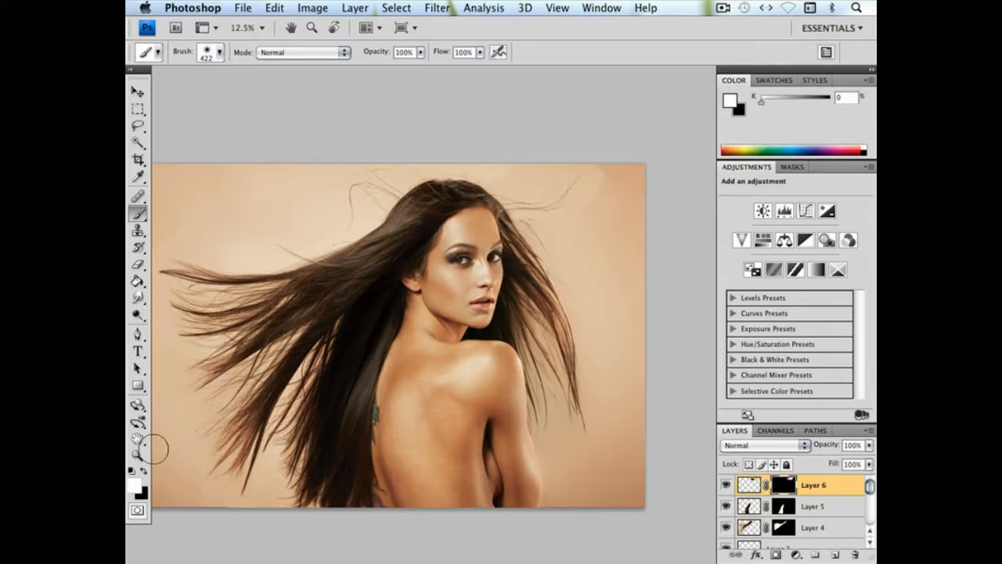
{"action": "left_click", "coordinate": [132, 470]}
{"action": "right_click", "coordinate": [487, 232]}
{"action": "left_click", "coordinate": [625, 249]}
{"action": "mouse_move", "coordinate": [608, 171]}
{"action": "left_mouse_down"}
{"action": "mouse_move", "coordinate": [626, 173]}
{"action": "mouse_move", "coordinate": [609, 145]}
{"action": "mouse_move", "coordinate": [621, 213]}
{"action": "left_mouse_up"}
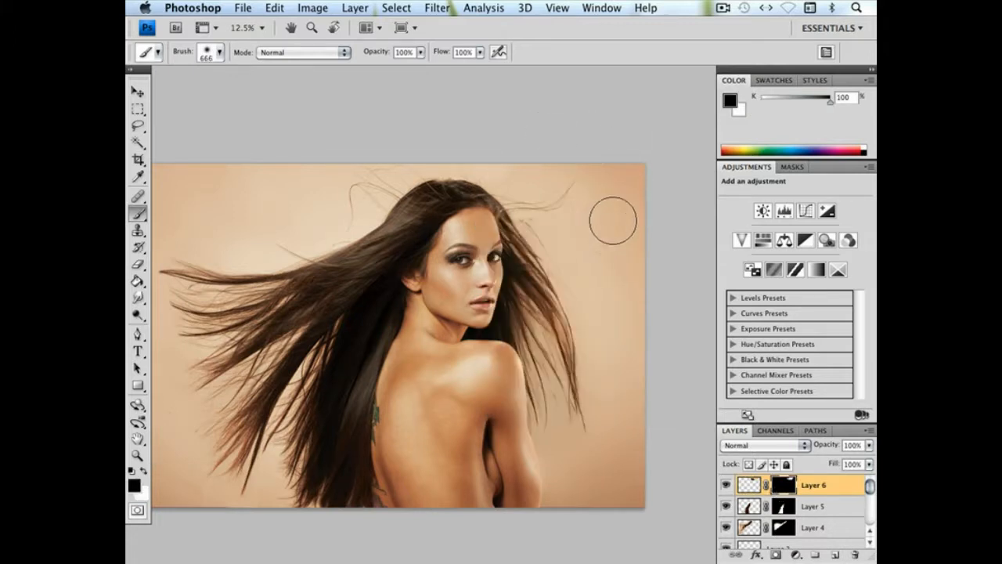
Reduce the brush to 215 px and mask out the leftover Layer 6 backdrop close to the flying strand tips
{"action": "right_click", "coordinate": [603, 256]}
{"action": "left_click_drag", "start_coordinate": [715, 282], "coordinate": [699, 281]}
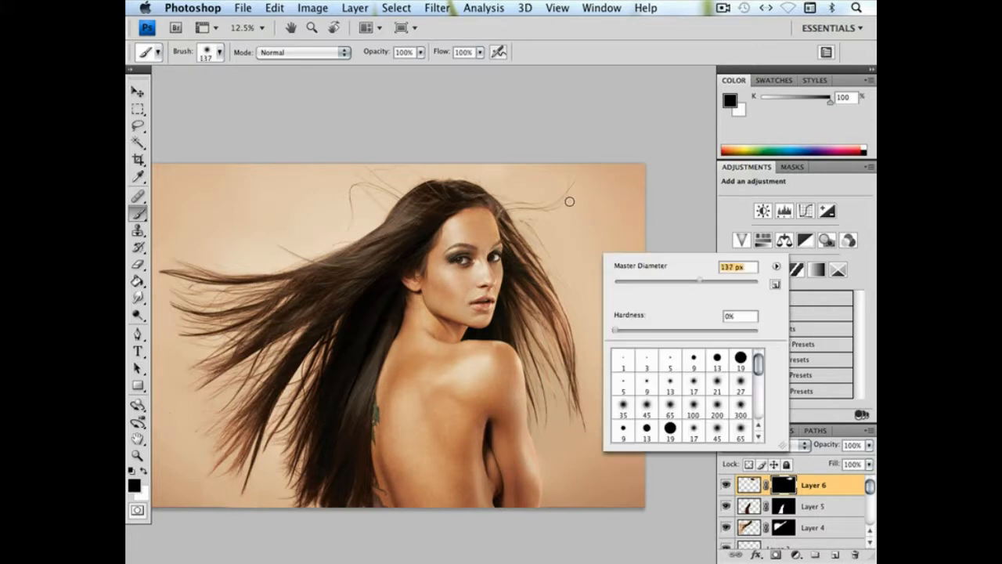
{"action": "left_click", "coordinate": [722, 282]}
{"action": "left_click", "coordinate": [576, 206]}
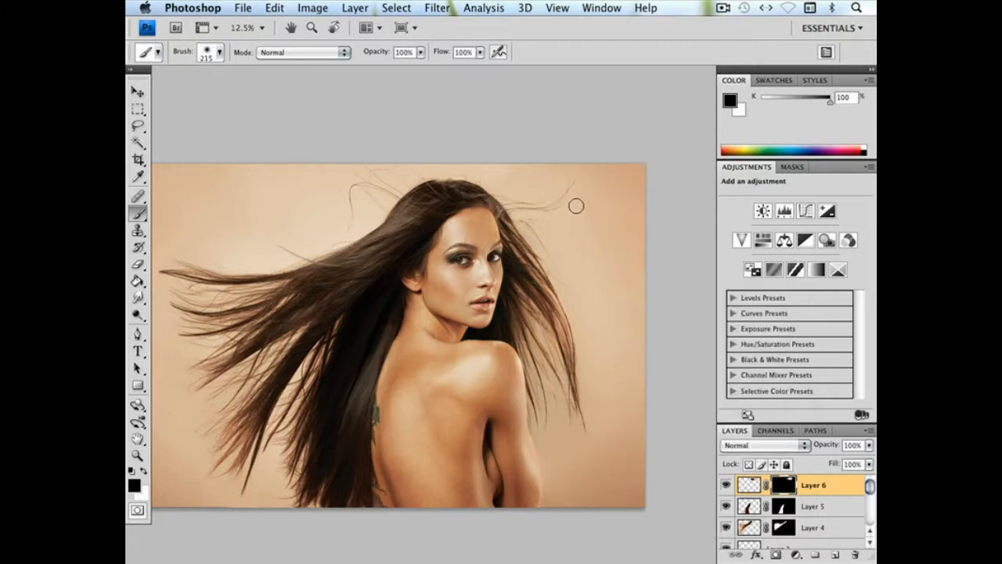
{"action": "key", "text": "super+equal"}
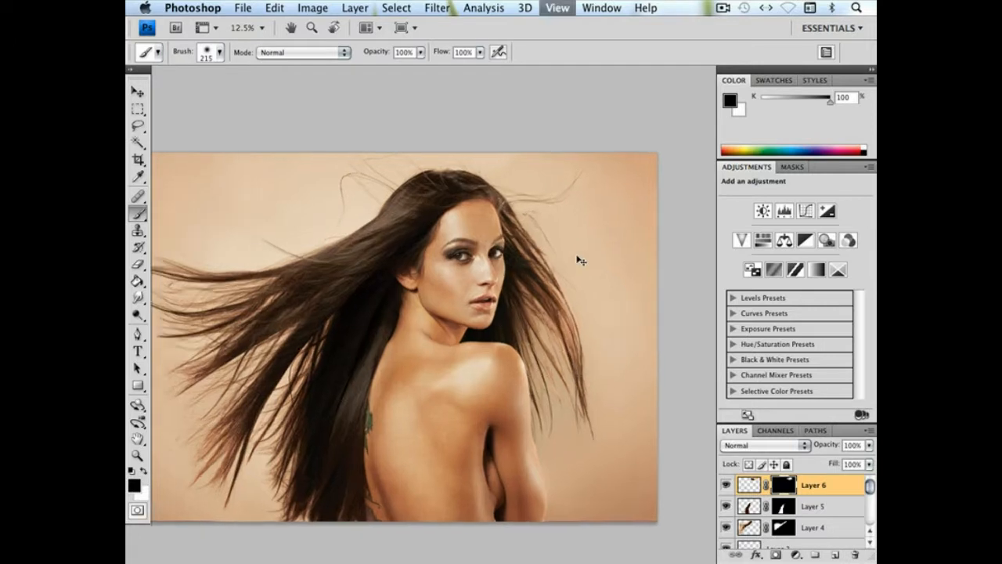
{"action": "left_click_drag", "start_coordinate": [554, 200], "coordinate": [534, 206]}
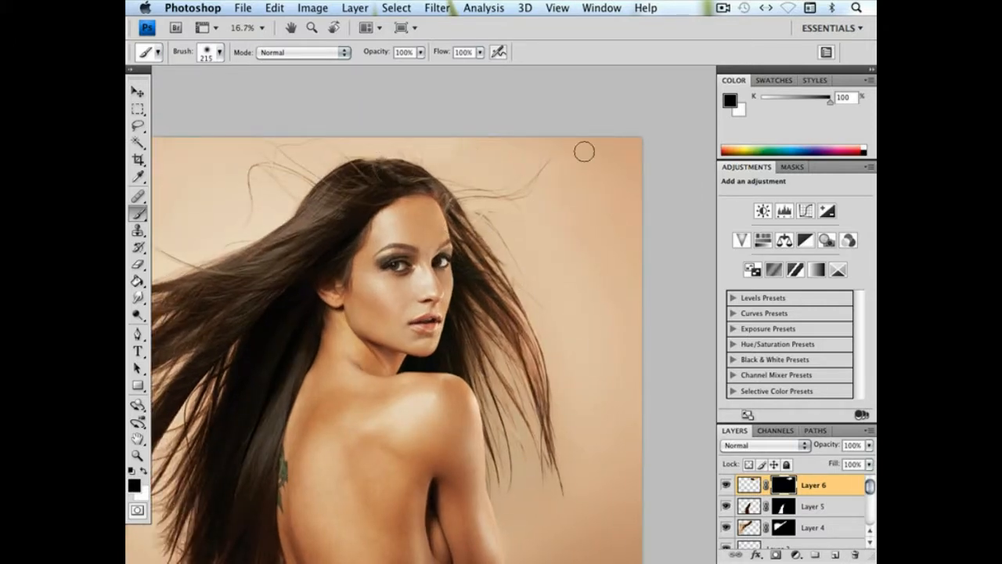
Enlarge the soft mask brush to 666 px and clean the remaining Layer 6 backdrop above the crown
{"action": "right_click", "coordinate": [586, 248]}
{"action": "left_click", "coordinate": [722, 269]}
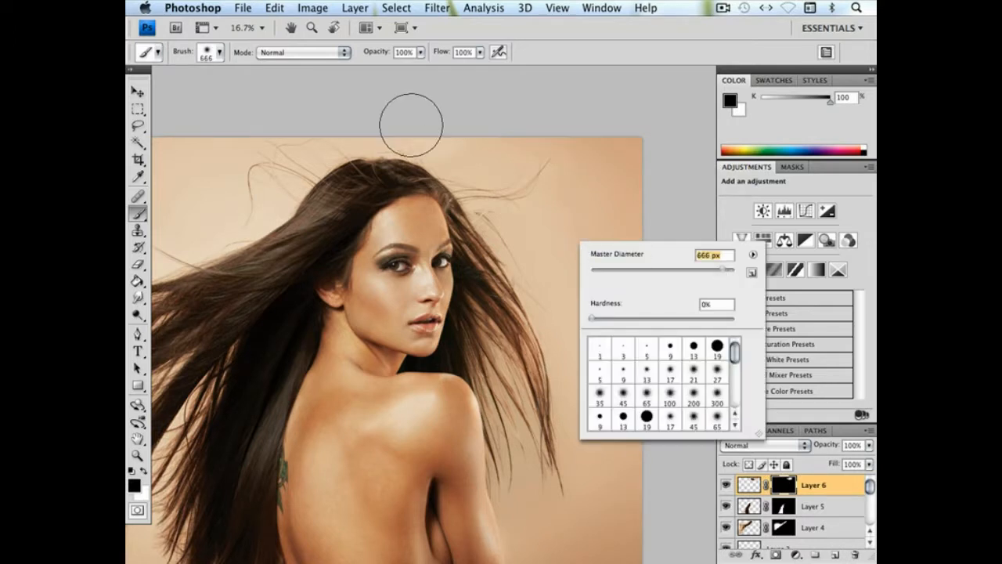
{"action": "key", "text": "Return"}
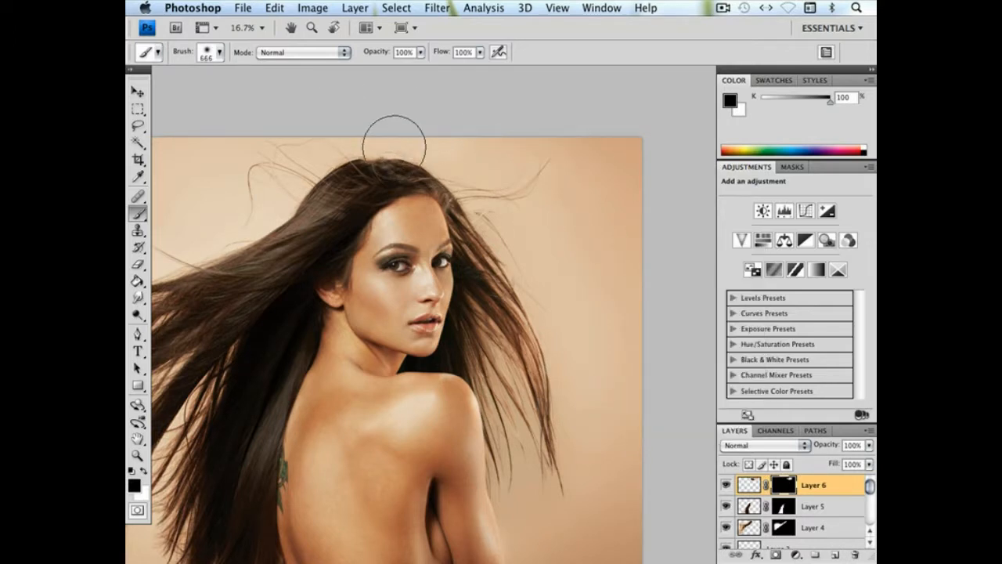
{"action": "left_click_drag", "start_coordinate": [504, 262], "coordinate": [505, 278]}
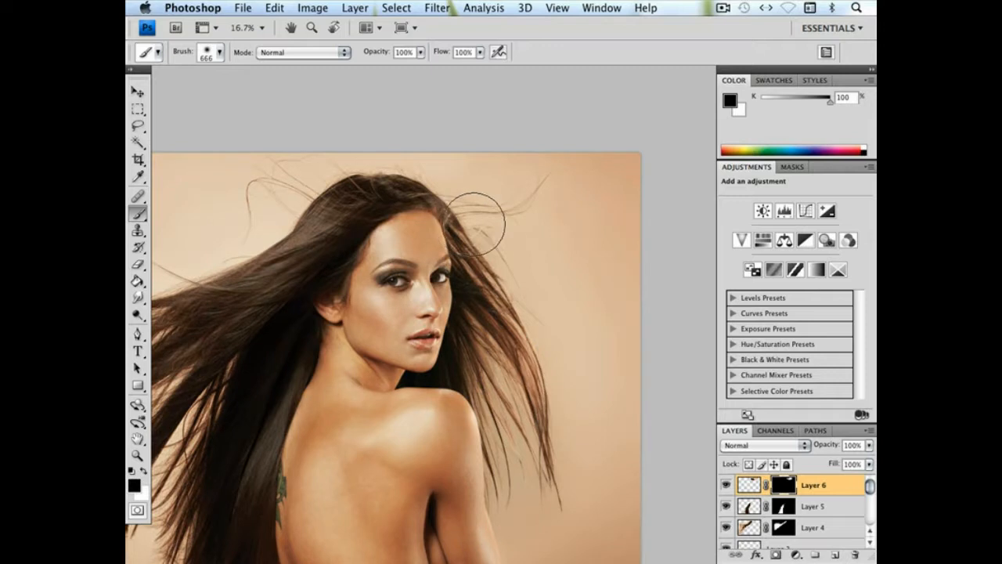
Add a new empty layer above Layer 6 and bring the whole portrait into view
{"action": "left_click", "coordinate": [137, 91]}
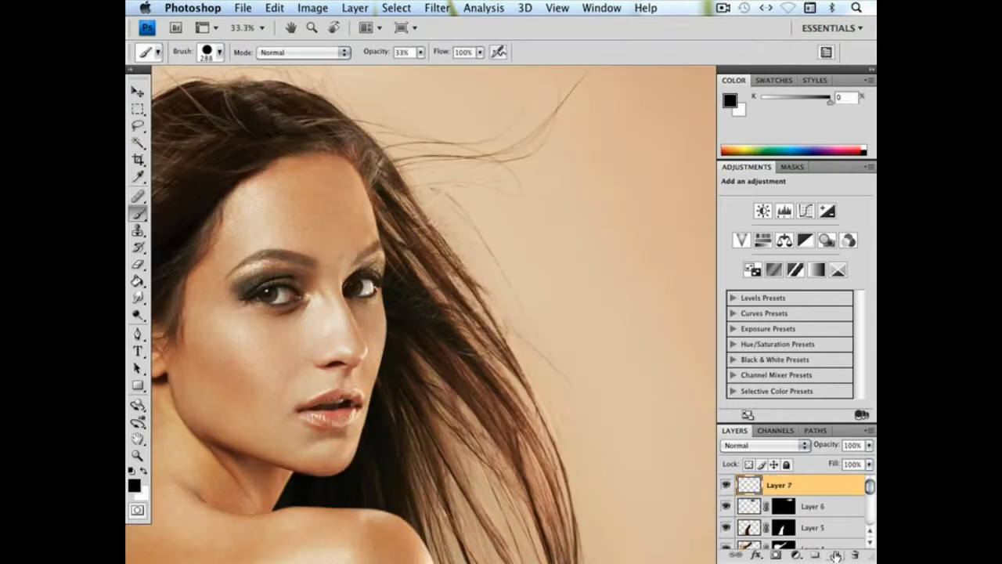
{"action": "left_click_drag", "start_coordinate": [601, 258], "coordinate": [588, 310]}
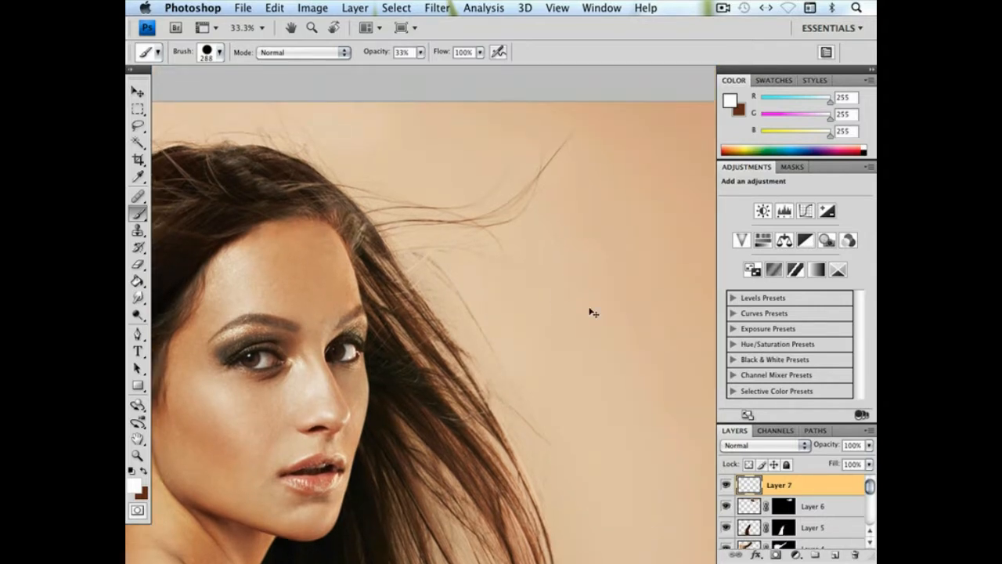
{"action": "key", "text": "super+minus"}
{"action": "key", "text": "super+minus"}
{"action": "key", "text": "super+minus"}
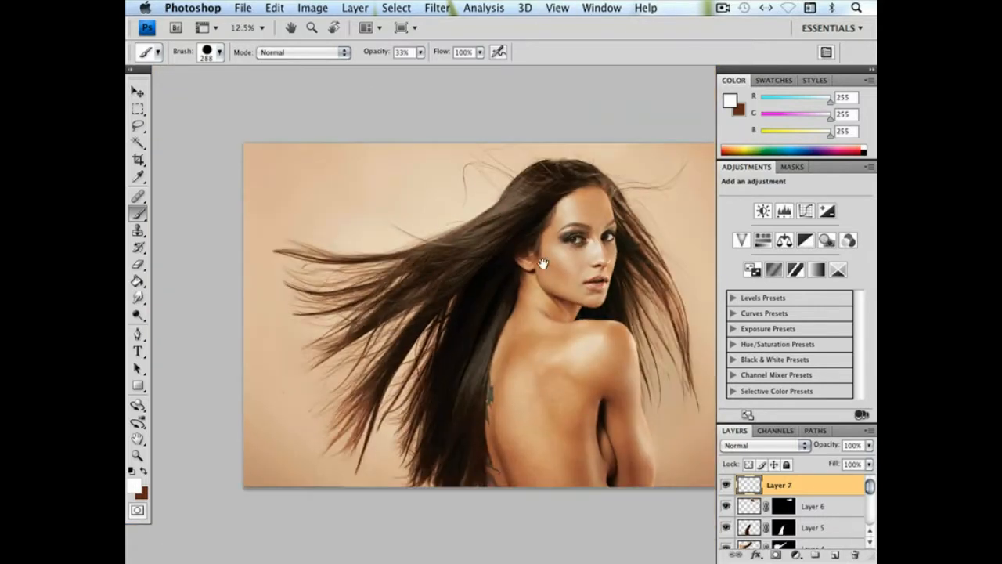
{"action": "left_click_drag", "start_coordinate": [653, 307], "coordinate": [592, 308]}
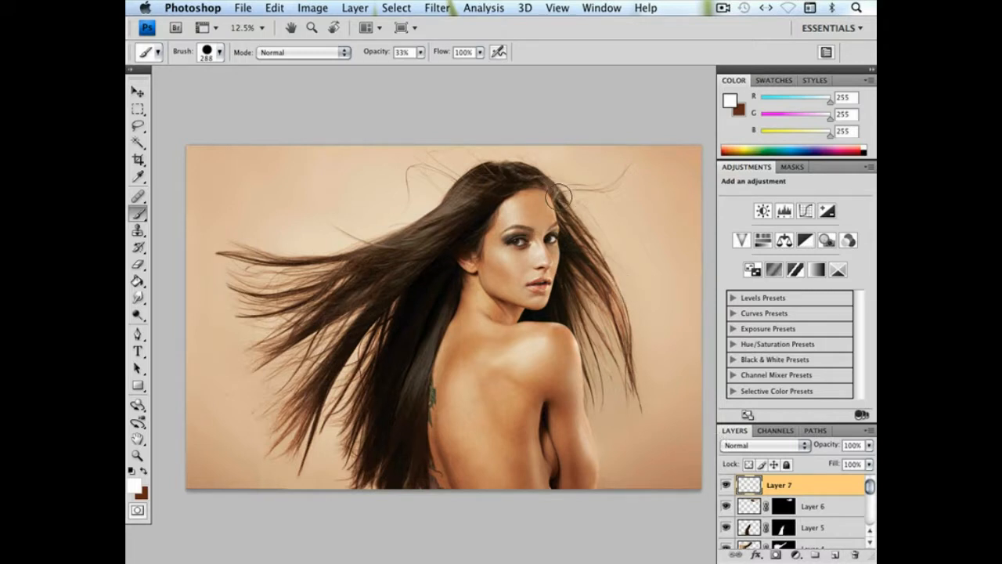
Smudge the Layer 6 mask along the hairline beside the forehead with a 14 px brush to blend the hair roots
{"action": "key", "text": "z"}
{"action": "left_click", "coordinate": [613, 235]}
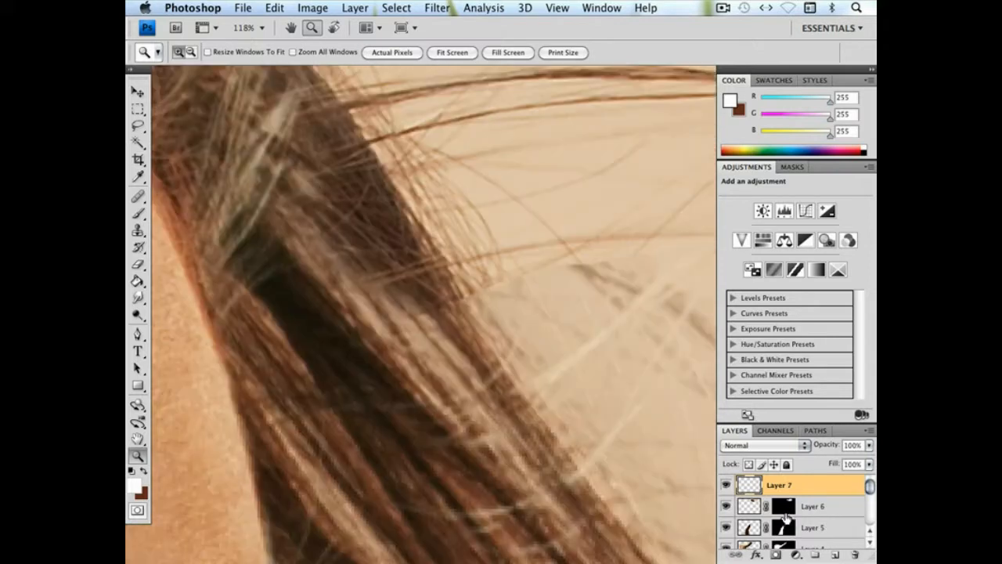
{"action": "left_click", "coordinate": [785, 508]}
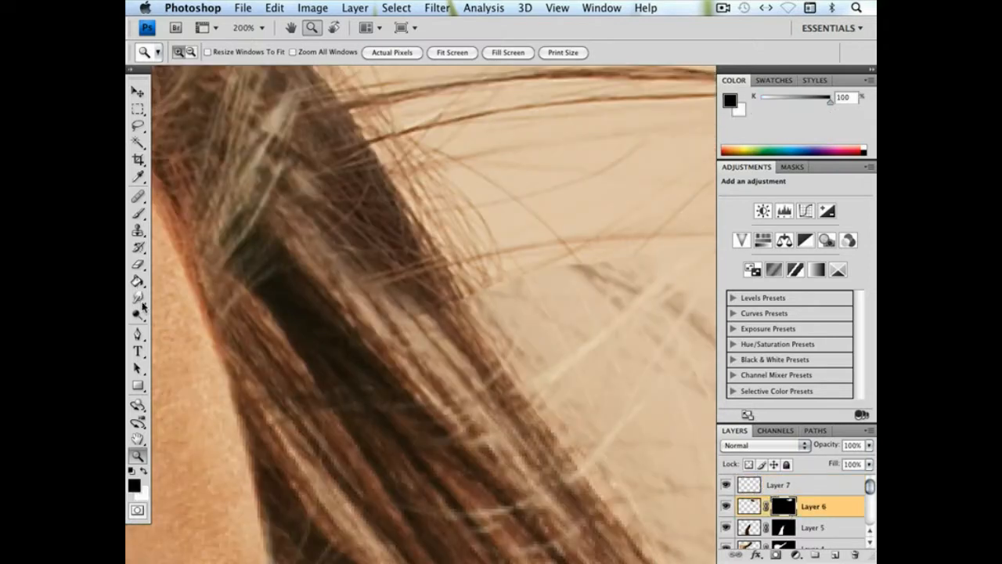
{"action": "left_click", "coordinate": [139, 299]}
{"action": "right_click", "coordinate": [383, 301]}
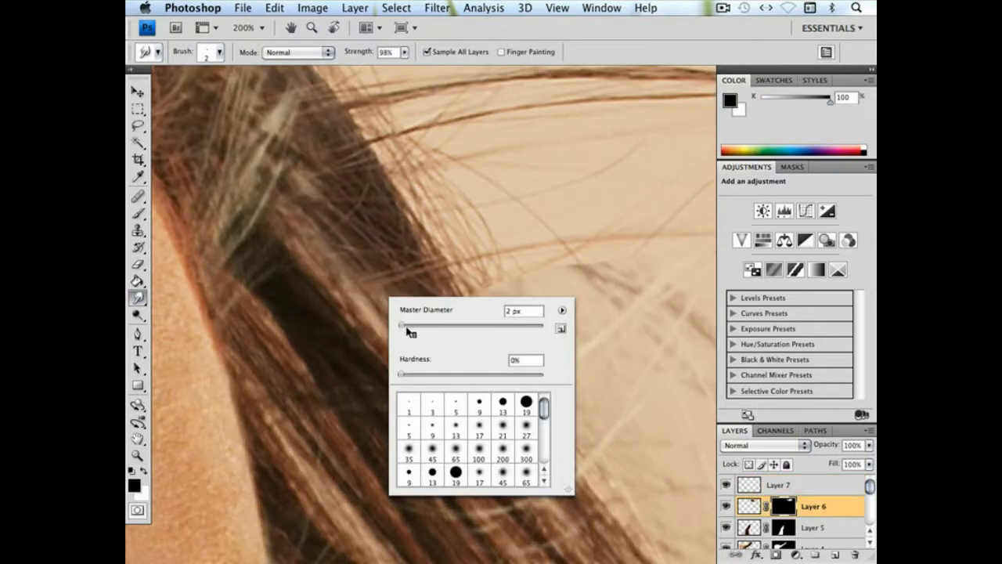
{"action": "left_click", "coordinate": [382, 282]}
{"action": "right_click", "coordinate": [407, 307]}
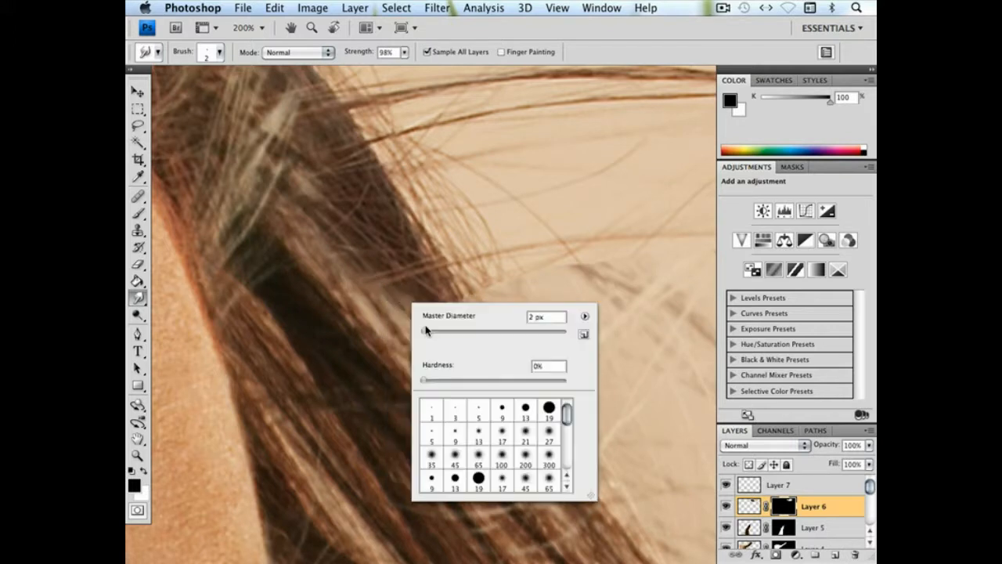
{"action": "left_click", "coordinate": [404, 316]}
{"action": "left_click_drag", "start_coordinate": [415, 319], "coordinate": [426, 318]}
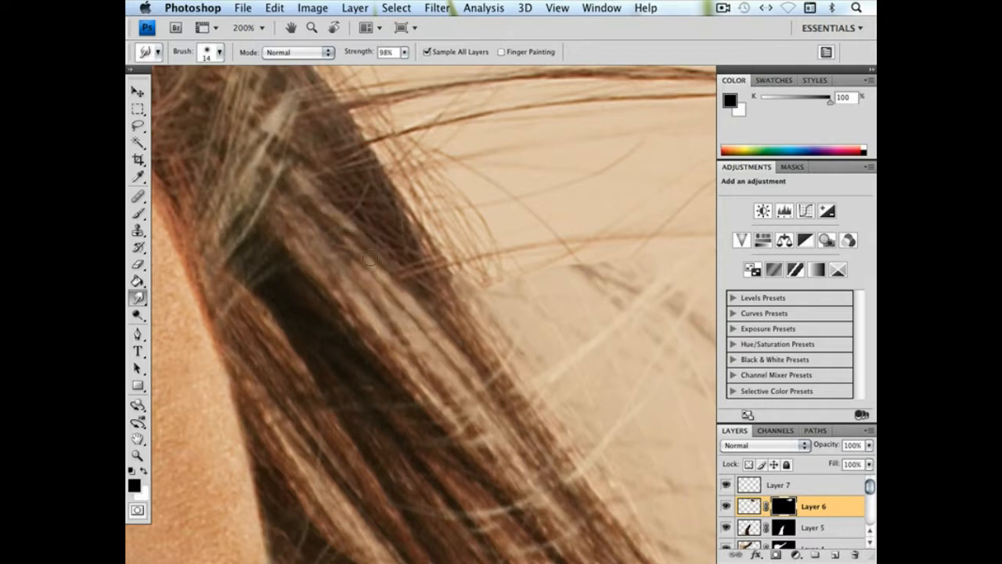
{"action": "left_click_drag", "start_coordinate": [428, 295], "coordinate": [284, 95]}
{"action": "left_click_drag", "start_coordinate": [316, 197], "coordinate": [316, 219]}
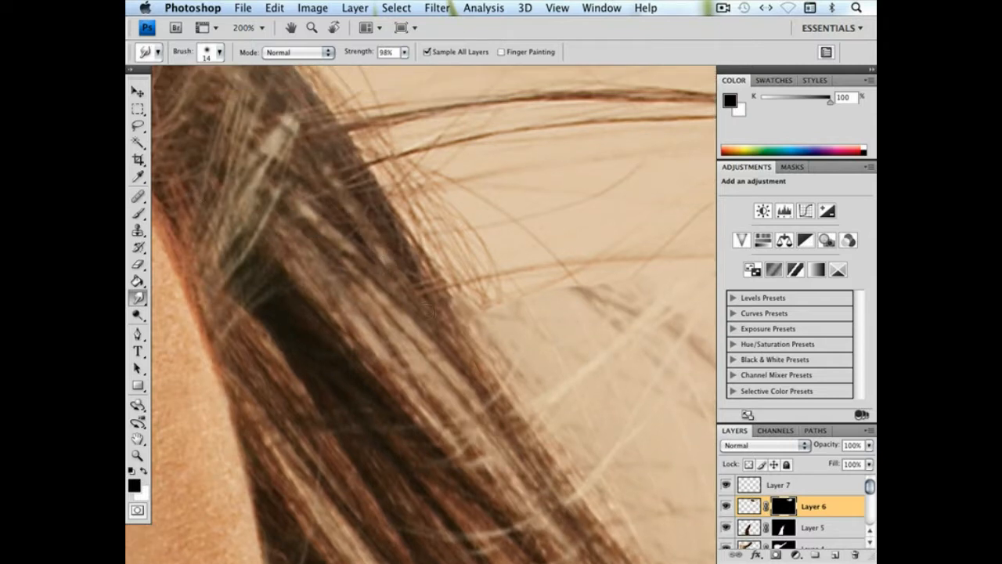
Review the composited hair across the whole portrait and return to the standard windowed screen mode
{"action": "key", "text": "super+0"}
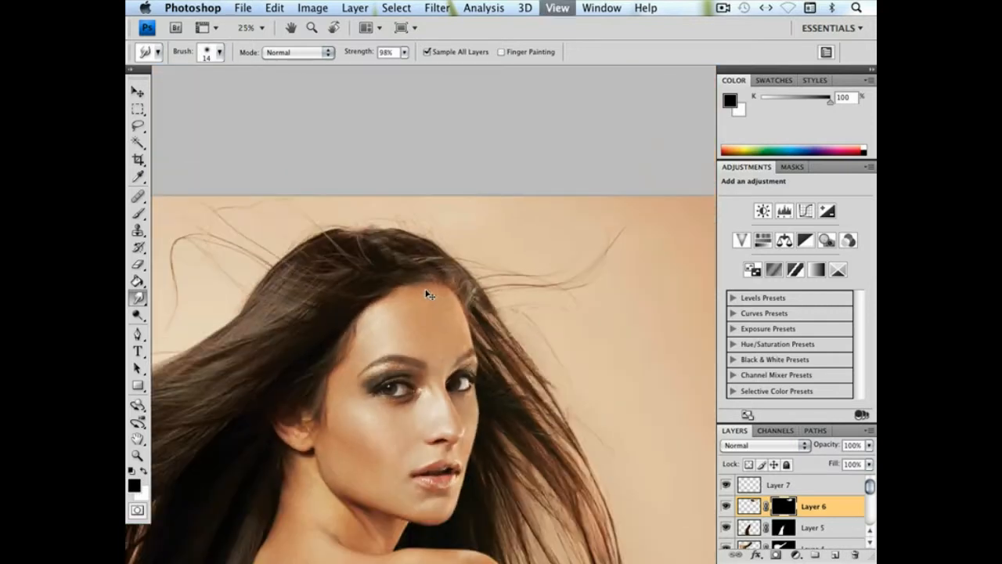
{"action": "left_click_drag", "start_coordinate": [621, 180], "coordinate": [522, 233]}
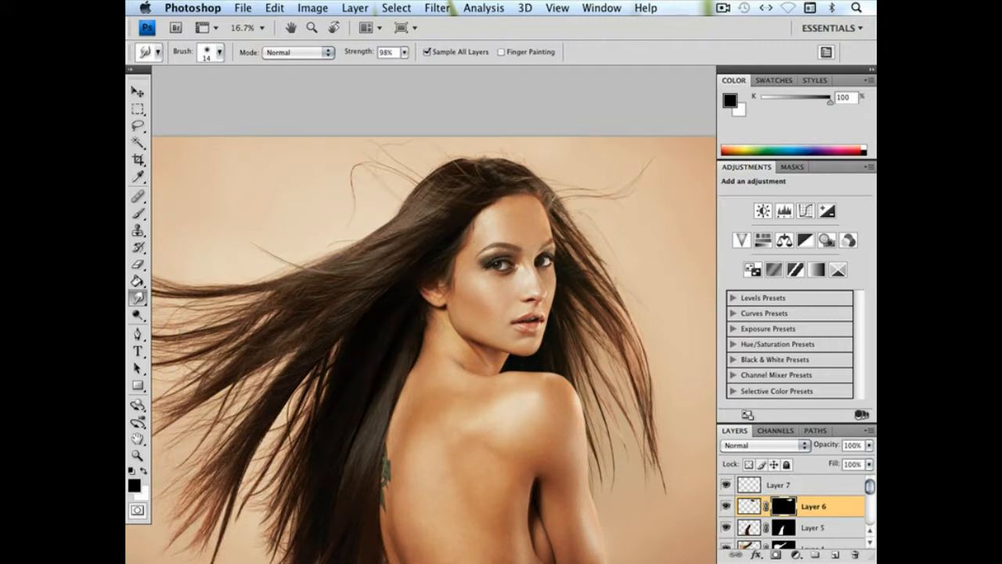
{"action": "key", "text": "super+minus"}
{"action": "key", "text": "super+minus"}
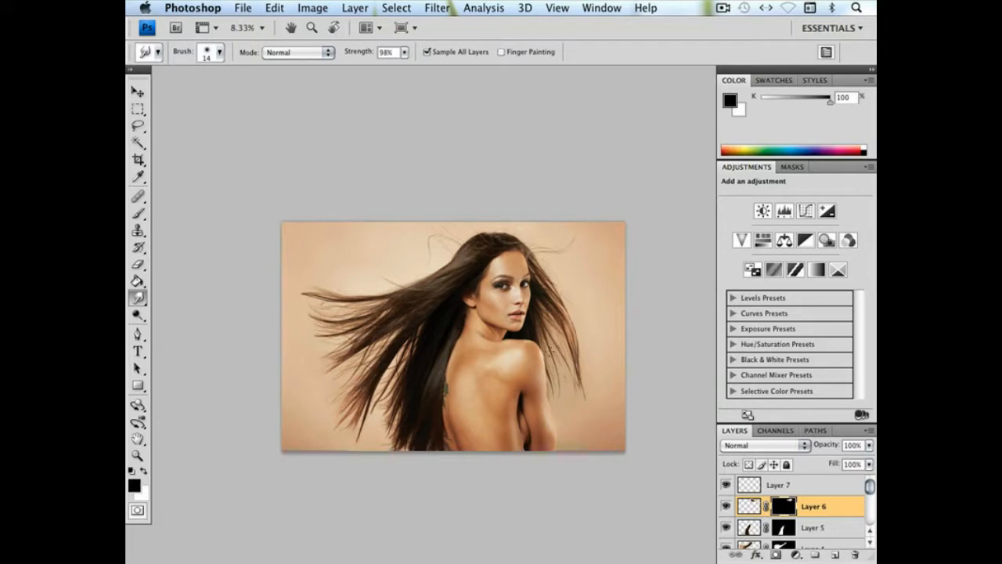
{"action": "key", "text": "super+plus"}
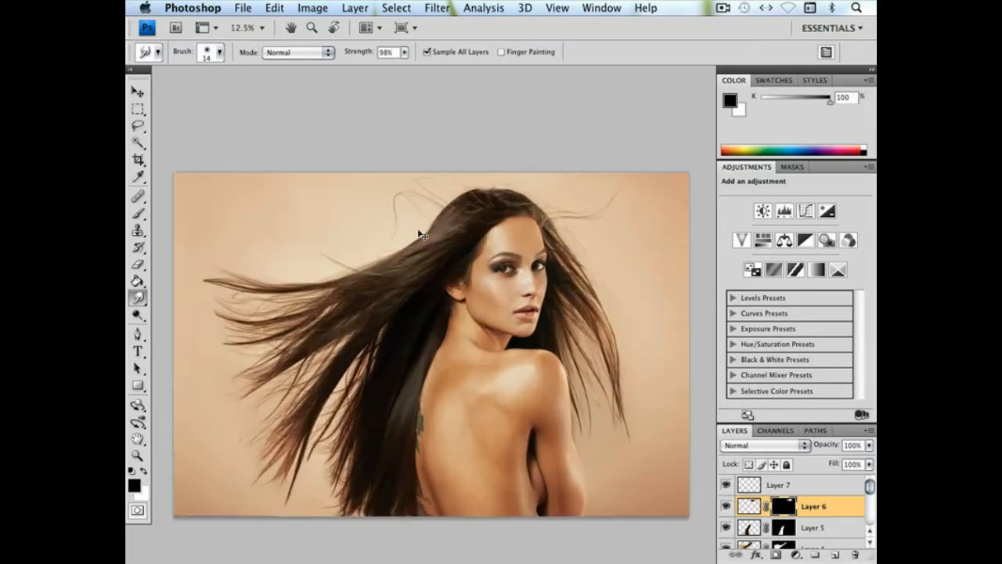
{"action": "left_click_drag", "start_coordinate": [411, 255], "coordinate": [415, 254]}
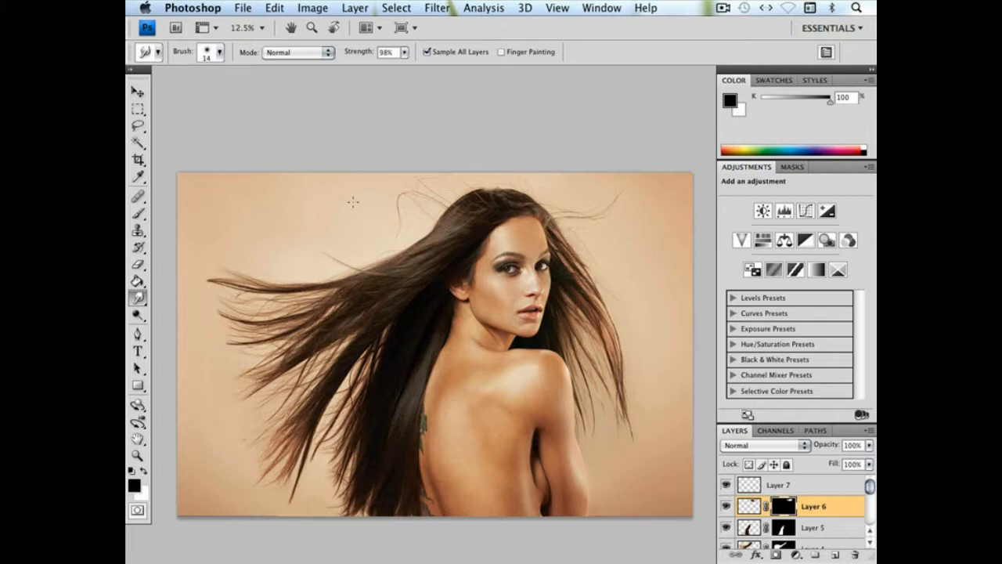
{"action": "key", "text": "f"}
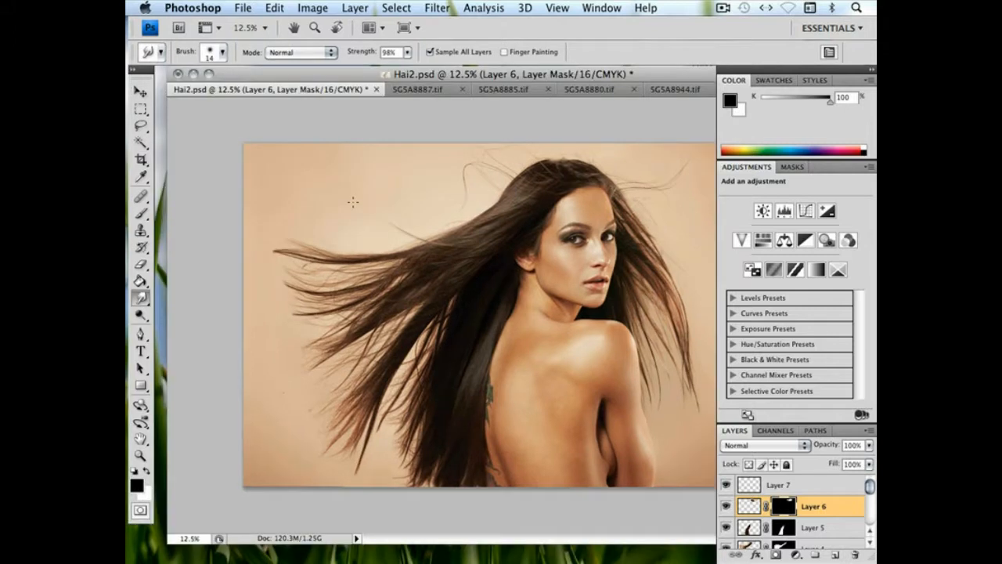
Switch to 5G5A8887.tif and lasso the dark lower hair section behind the neck, extending the selection along its edge beside the back
{"action": "left_click", "coordinate": [417, 89]}
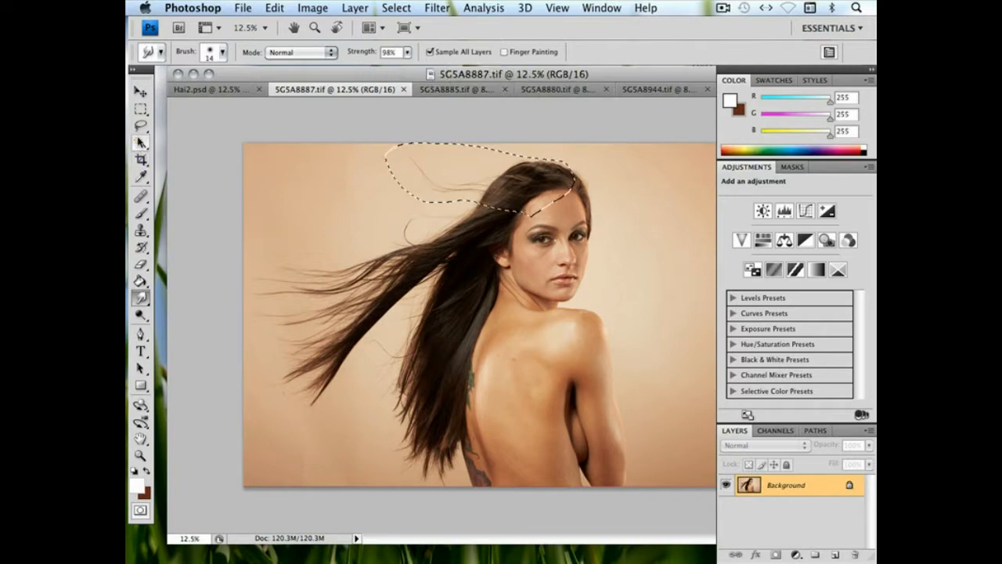
{"action": "left_click", "coordinate": [141, 126]}
{"action": "left_click", "coordinate": [472, 332]}
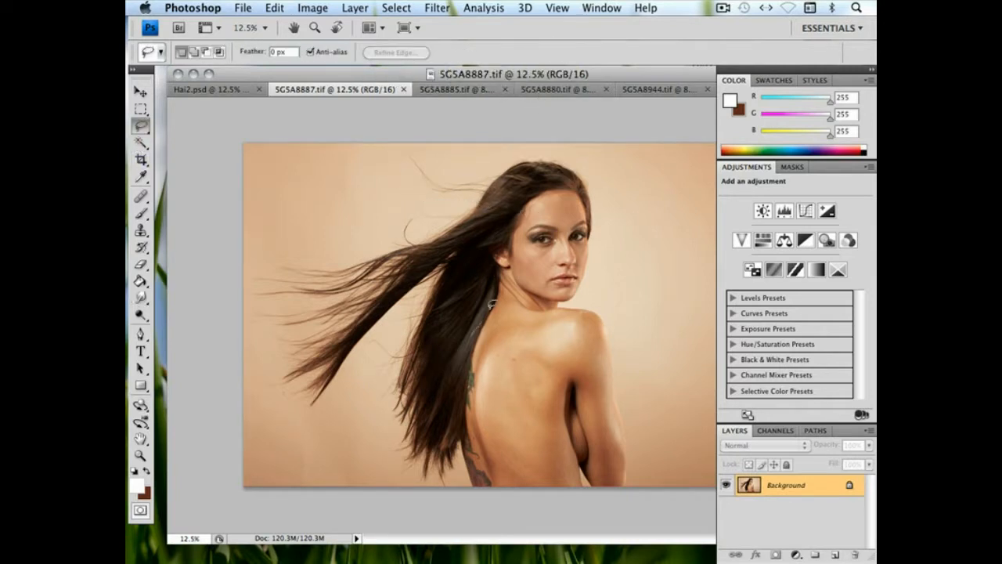
{"action": "mouse_move", "coordinate": [502, 227]}
{"action": "left_mouse_down"}
{"action": "mouse_move", "coordinate": [454, 241]}
{"action": "mouse_move", "coordinate": [425, 276]}
{"action": "mouse_move", "coordinate": [392, 376]}
{"action": "left_mouse_up"}
{"action": "mouse_move", "coordinate": [389, 411]}
{"action": "left_mouse_down"}
{"action": "mouse_move", "coordinate": [441, 430]}
{"action": "mouse_move", "coordinate": [500, 297]}
{"action": "left_mouse_up"}
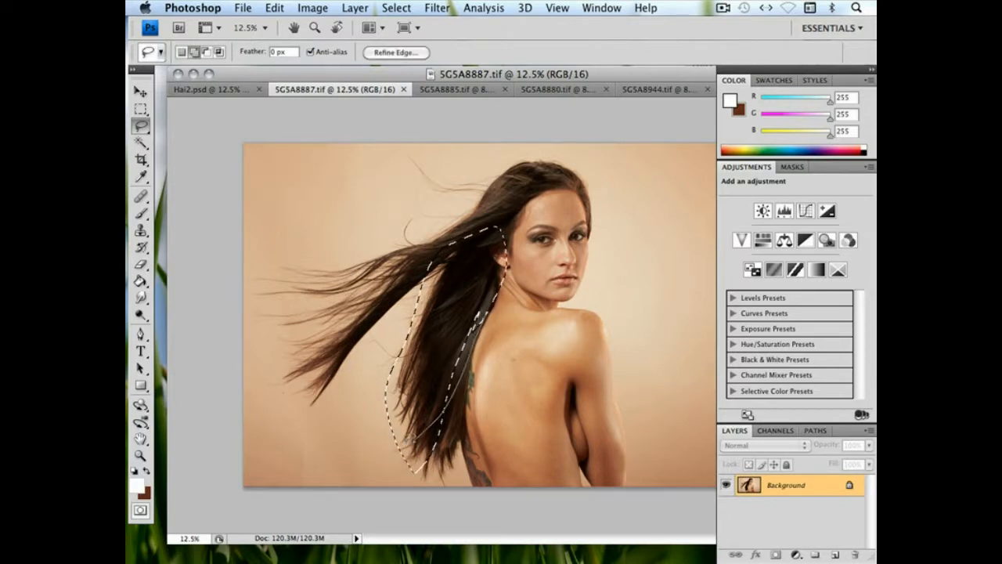
{"action": "mouse_move", "coordinate": [496, 285]}
{"action": "left_mouse_down"}
{"action": "mouse_move", "coordinate": [444, 360]}
{"action": "mouse_move", "coordinate": [458, 333]}
{"action": "left_mouse_up"}
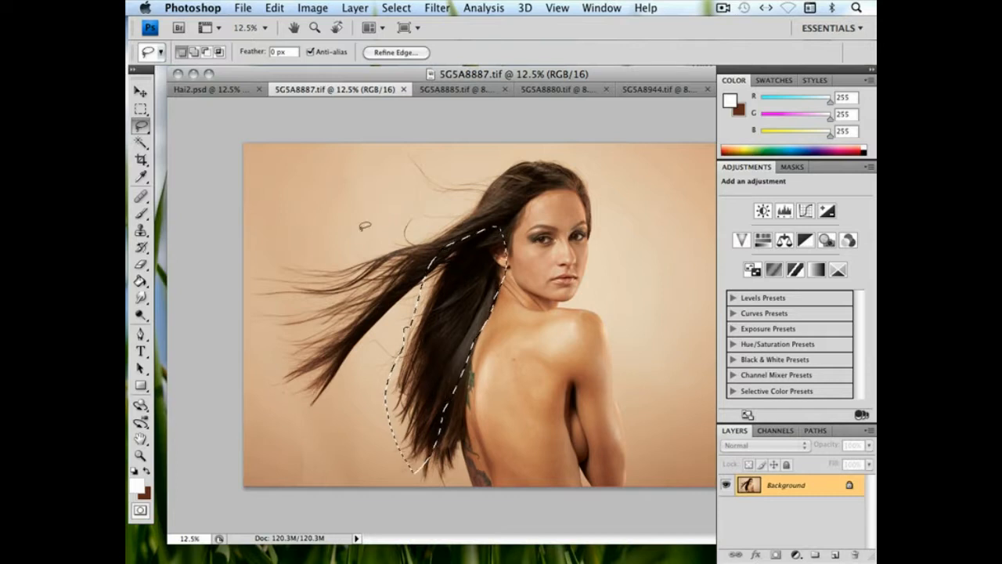
Paste the copied hair section into Hai2.psd as a new layer and move it over the lower hair beside the back
{"action": "left_click", "coordinate": [223, 89]}
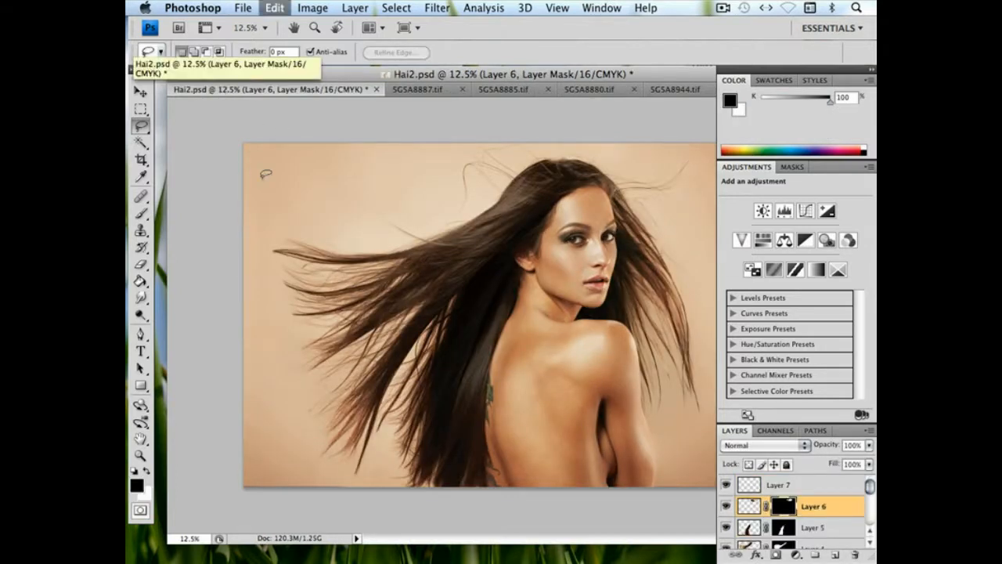
{"action": "key", "text": "super+v"}
{"action": "left_click", "coordinate": [138, 95]}
{"action": "left_click_drag", "start_coordinate": [538, 290], "coordinate": [446, 367]}
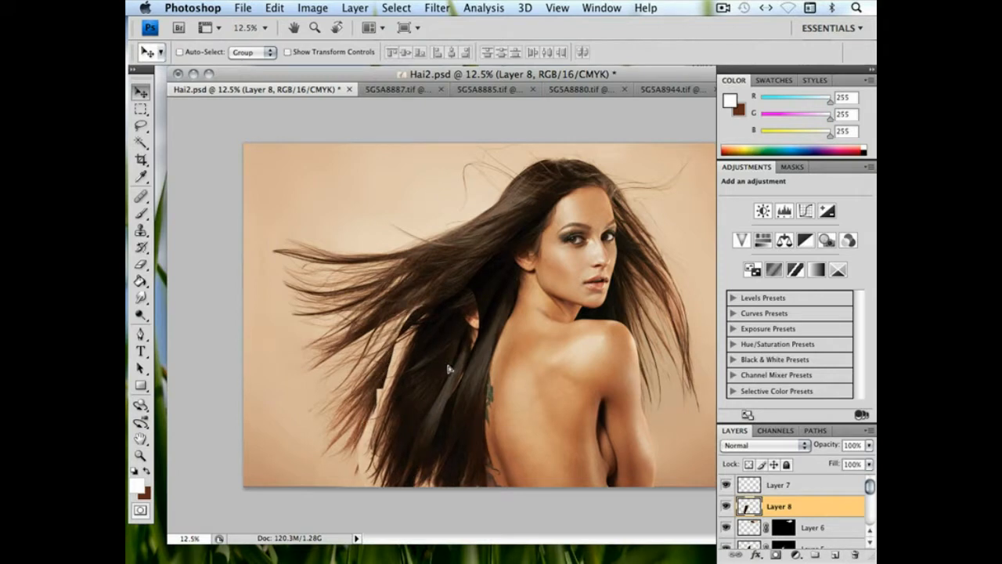
Free-transform Layer 8 to about 145.5% width and 123.9% height, rotated -3.2° and skewed -8.9° to fit the lower hair
{"action": "left_click", "coordinate": [274, 8]}
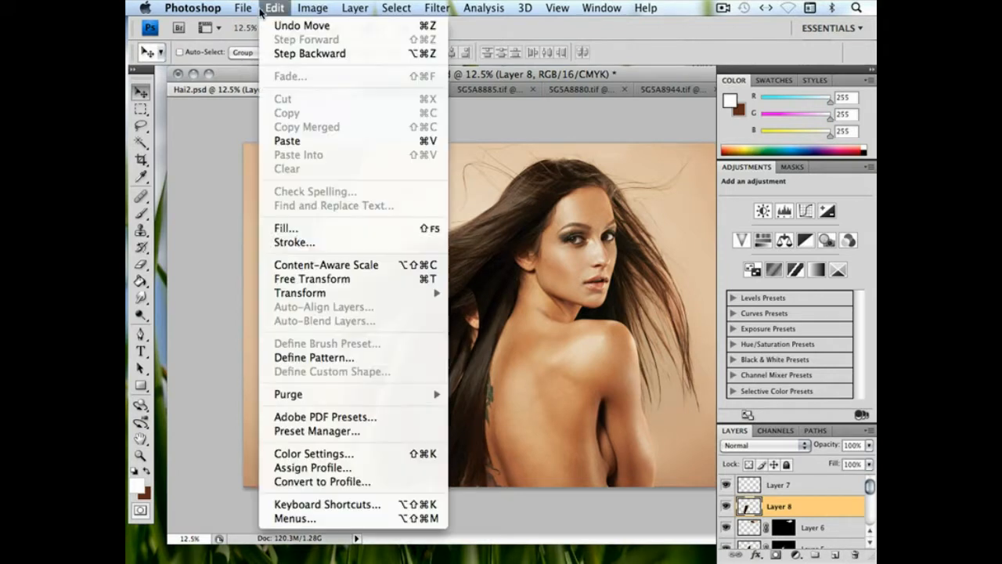
{"action": "left_click", "coordinate": [314, 281]}
{"action": "left_click_drag", "start_coordinate": [484, 302], "coordinate": [507, 243]}
{"action": "left_click_drag", "start_coordinate": [432, 384], "coordinate": [436, 403]}
{"action": "left_click_drag", "start_coordinate": [546, 301], "coordinate": [545, 304]}
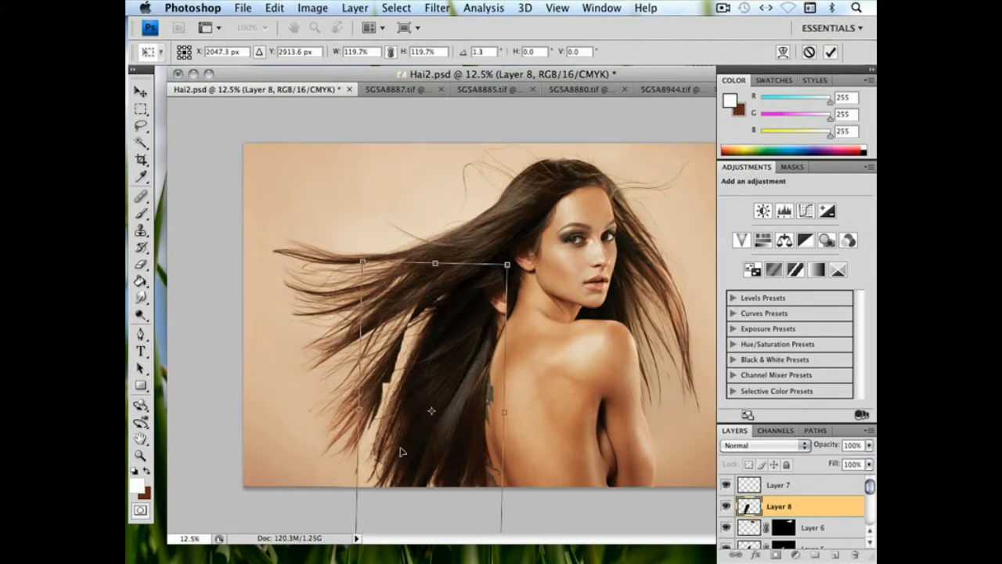
{"action": "left_click_drag", "start_coordinate": [402, 451], "coordinate": [414, 369]}
{"action": "left_click_drag", "start_coordinate": [368, 477], "coordinate": [346, 488]}
{"action": "left_click_drag", "start_coordinate": [512, 481], "coordinate": [517, 485]}
{"action": "left_click_drag", "start_coordinate": [451, 385], "coordinate": [438, 465]}
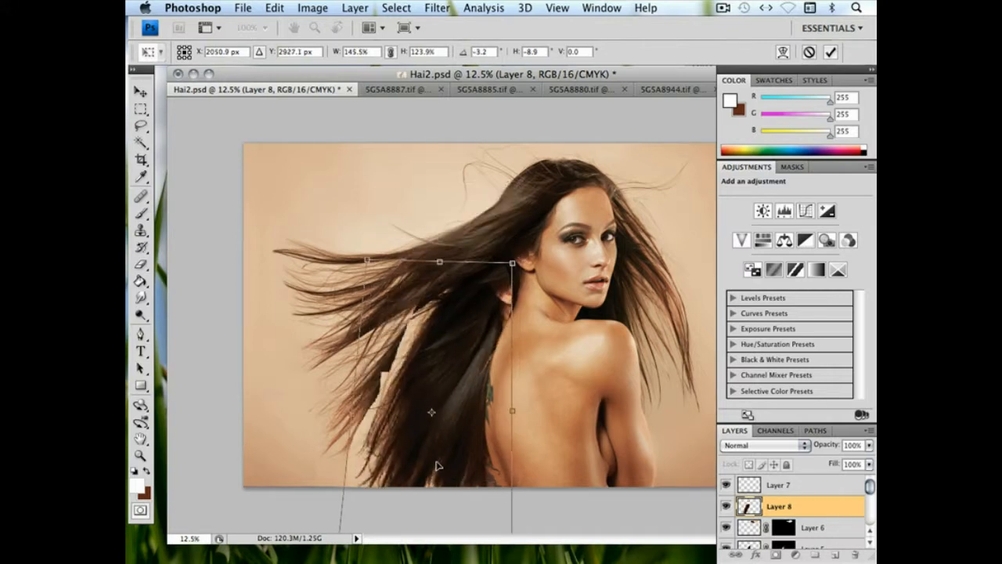
{"action": "key", "text": "Return"}
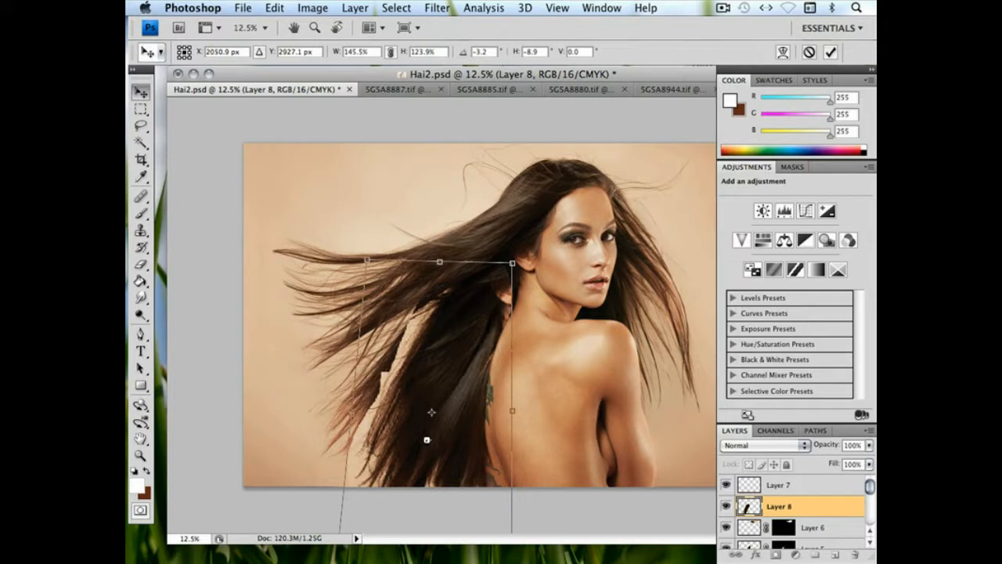
Mask Layer 8 to its hair outline and hide the duplicate ear with a soft 960 px brush at 100% opacity
{"action": "left_click_drag", "start_coordinate": [766, 503], "coordinate": [775, 554]}
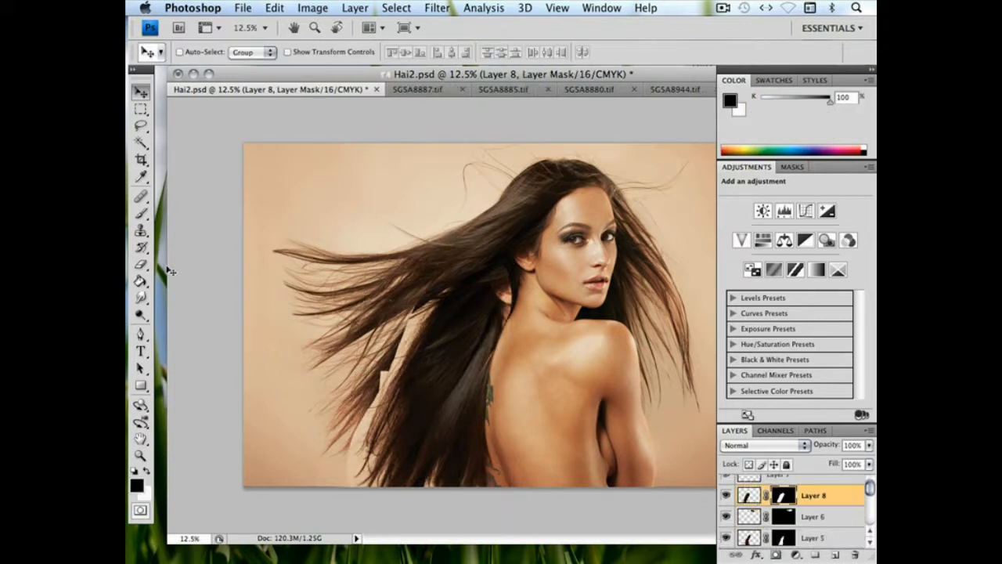
{"action": "left_click", "coordinate": [140, 212]}
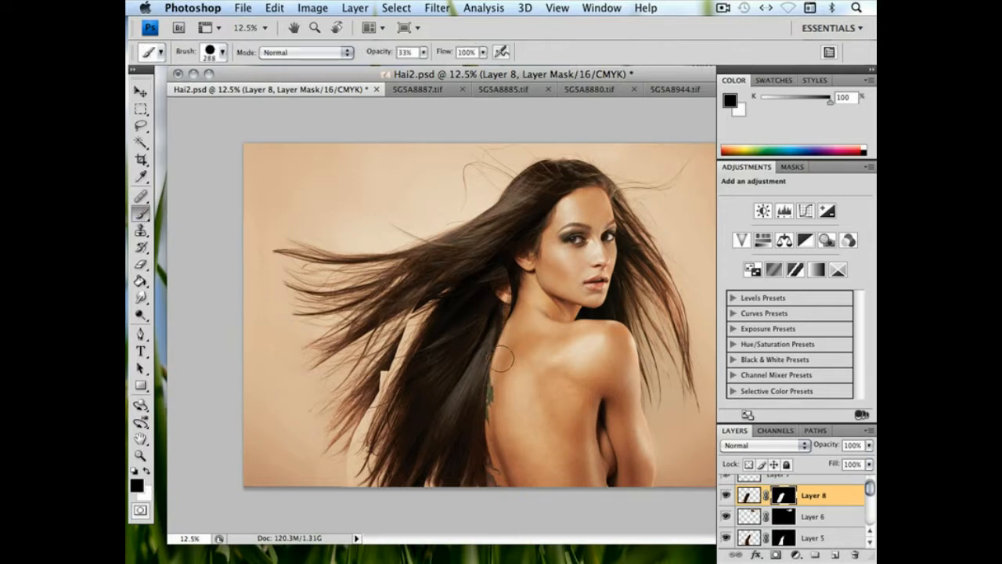
{"action": "left_click", "coordinate": [685, 382]}
{"action": "left_click_drag", "start_coordinate": [668, 436], "coordinate": [553, 437]}
{"action": "mouse_move", "coordinate": [424, 53]}
{"action": "left_mouse_down"}
{"action": "mouse_move", "coordinate": [427, 63]}
{"action": "mouse_move", "coordinate": [596, 90]}
{"action": "left_mouse_up"}
{"action": "right_click", "coordinate": [571, 282]}
{"action": "left_click", "coordinate": [715, 310]}
{"action": "left_click", "coordinate": [501, 280]}
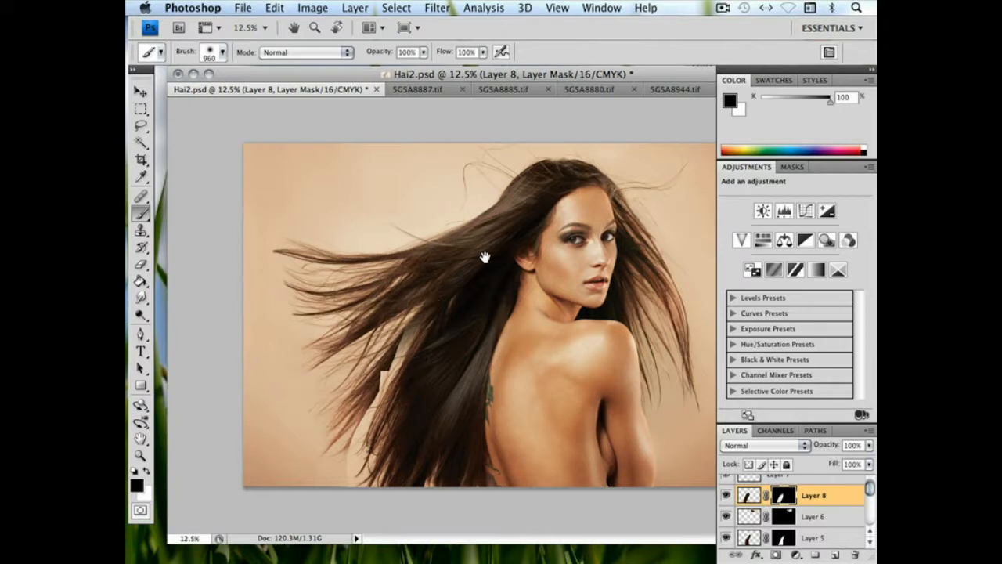
Reduce the soft mask brush to 174 px and hide the backdrop strip along the outer edge of Layer 8's hair
{"action": "right_click", "coordinate": [537, 330]}
{"action": "left_click_drag", "start_coordinate": [660, 356], "coordinate": [651, 354]}
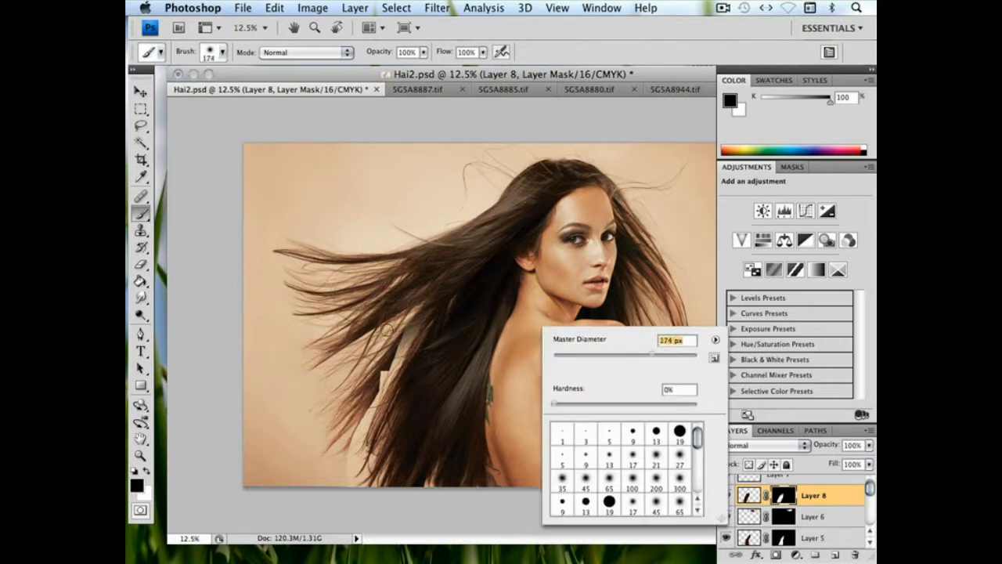
{"action": "left_click_drag", "start_coordinate": [356, 445], "coordinate": [453, 268]}
{"action": "key", "text": "ctrl+z"}
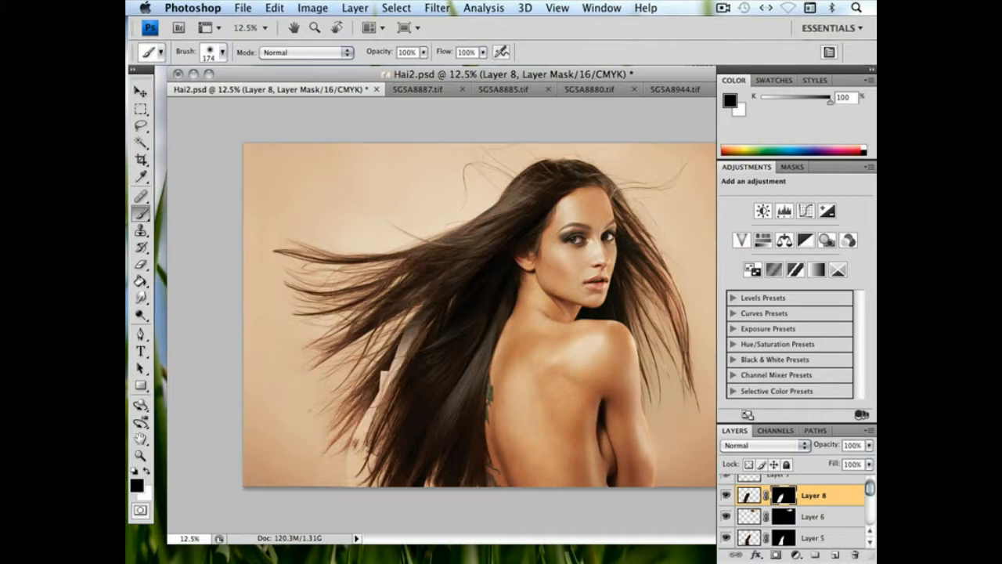
{"action": "key", "text": "ctrl+z"}
{"action": "left_click_drag", "start_coordinate": [353, 449], "coordinate": [341, 485]}
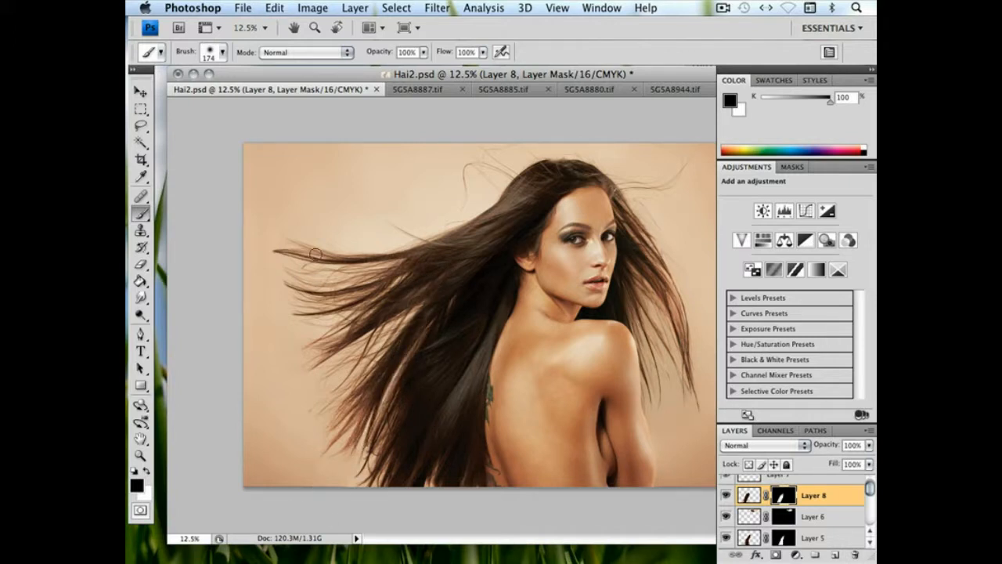
Free-transform Layer 8 to 114.9% proportionally and reposition it beneath the existing hair
{"action": "left_click", "coordinate": [274, 7]}
{"action": "left_click", "coordinate": [292, 278]}
{"action": "left_click_drag", "start_coordinate": [474, 373], "coordinate": [452, 389]}
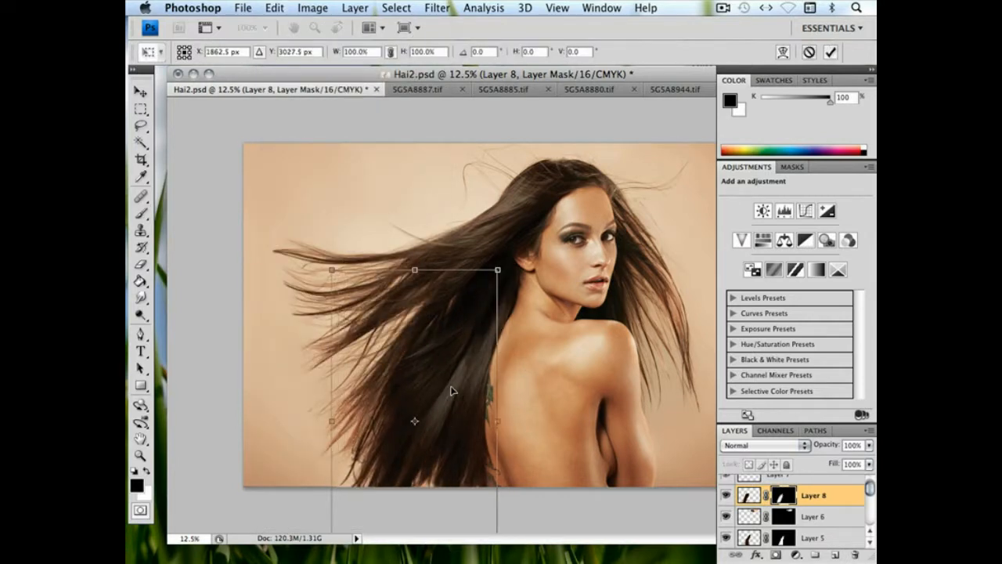
{"action": "left_click_drag", "start_coordinate": [332, 270], "coordinate": [321, 249]}
{"action": "left_click_drag", "start_coordinate": [429, 317], "coordinate": [432, 319]}
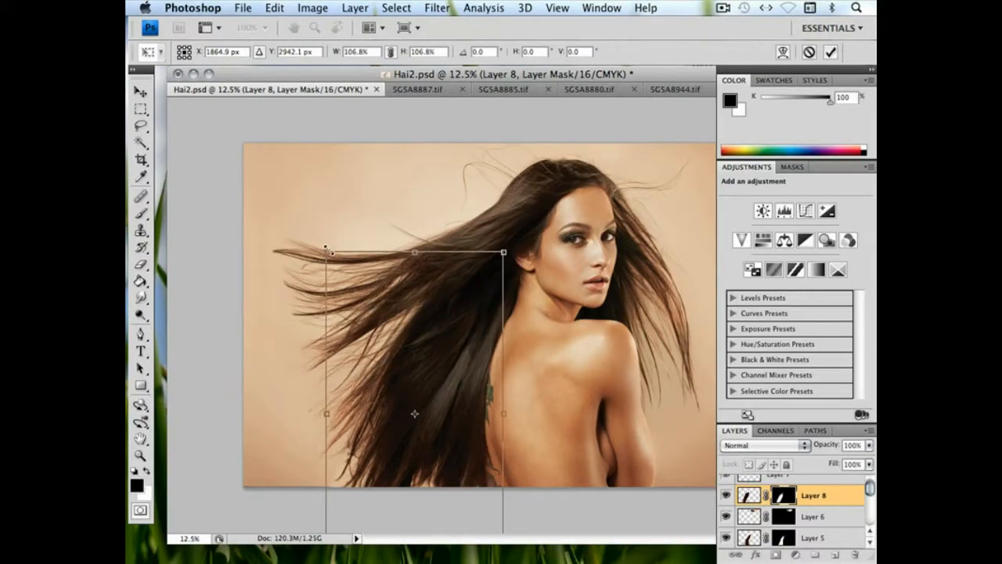
{"action": "left_click_drag", "start_coordinate": [326, 248], "coordinate": [308, 225]}
{"action": "left_click_drag", "start_coordinate": [418, 326], "coordinate": [439, 326]}
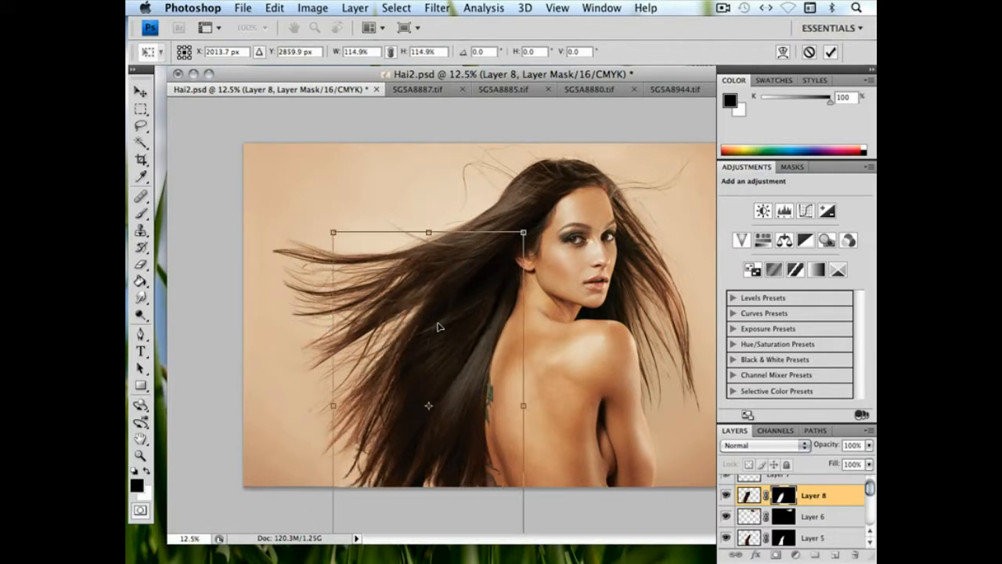
{"action": "key", "text": "b"}
{"action": "key", "text": "Return"}
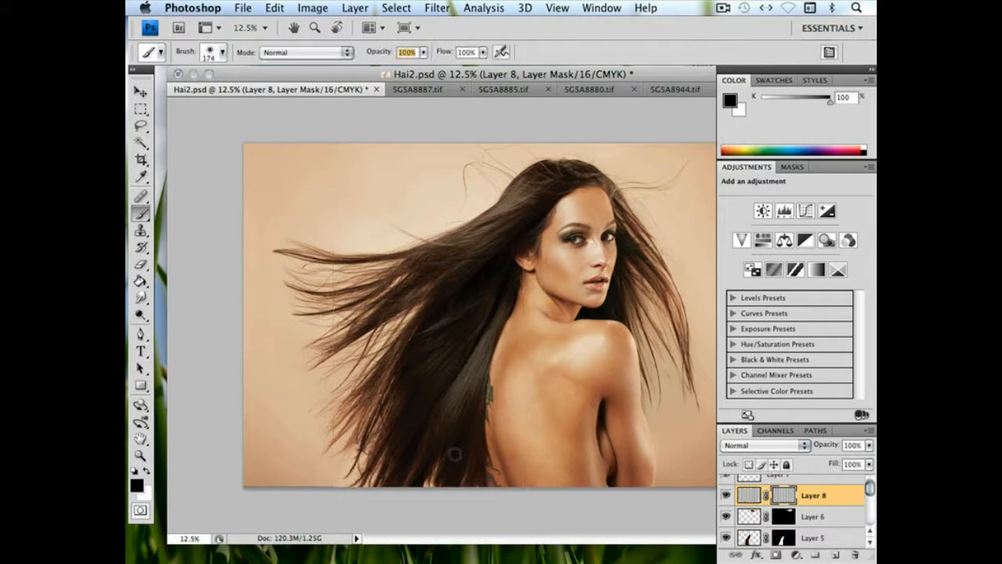
Touch up the Layer 8 mask in the lower hair with a 116 px brush
{"action": "right_click", "coordinate": [473, 427]}
{"action": "left_click", "coordinate": [569, 388]}
{"action": "key", "text": "Return"}
{"action": "key", "text": "Return"}
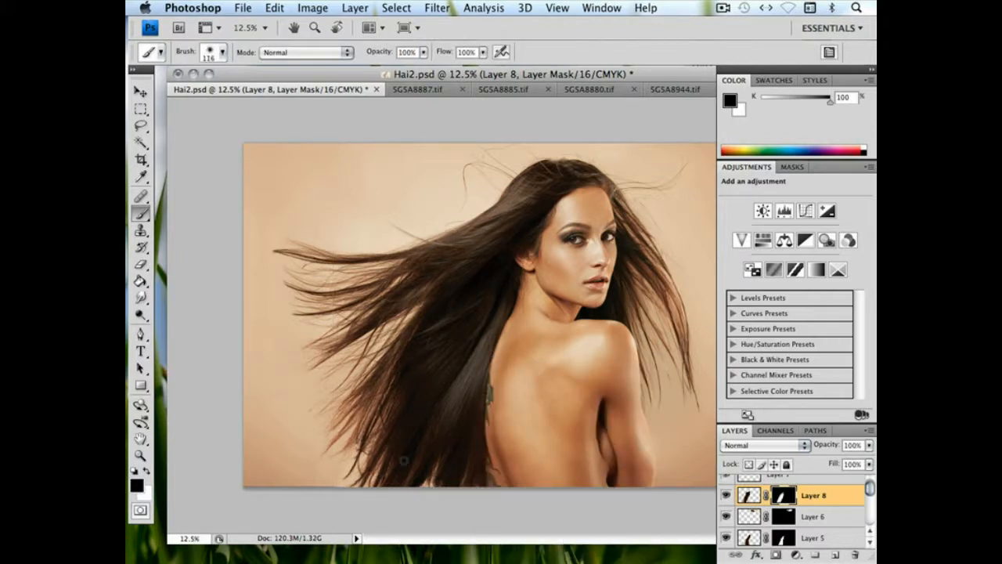
Free-transform Layer 8 to 98.5% width and 96.8% height with 3.2° rotation and 3.7° skew, and shift it slightly down
{"action": "left_click", "coordinate": [274, 8]}
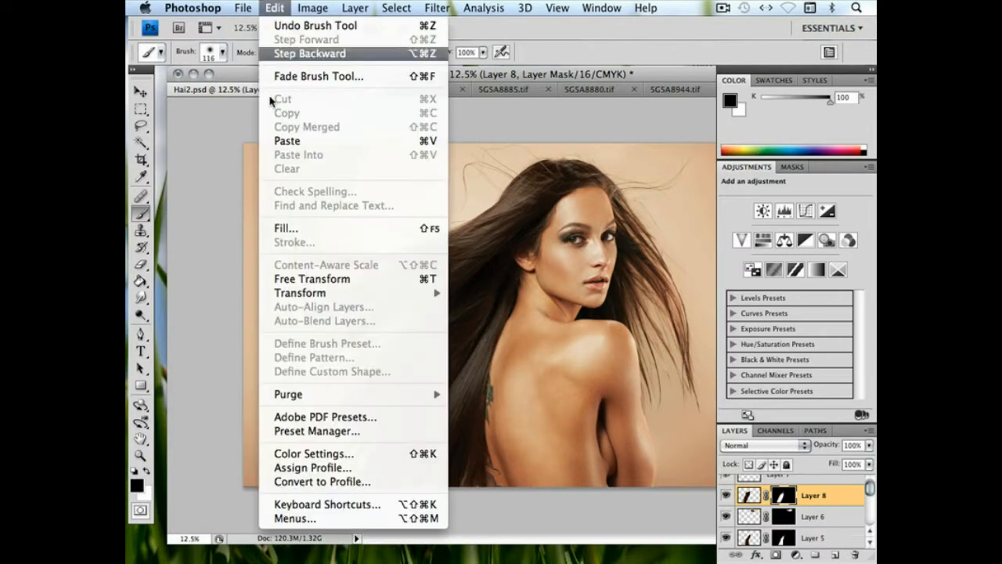
{"action": "left_click", "coordinate": [287, 278]}
{"action": "left_click_drag", "start_coordinate": [525, 235], "coordinate": [521, 242]}
{"action": "left_click_drag", "start_coordinate": [356, 490], "coordinate": [381, 443]}
{"action": "left_click_drag", "start_coordinate": [353, 526], "coordinate": [357, 515]}
{"action": "left_click_drag", "start_coordinate": [414, 433], "coordinate": [386, 491]}
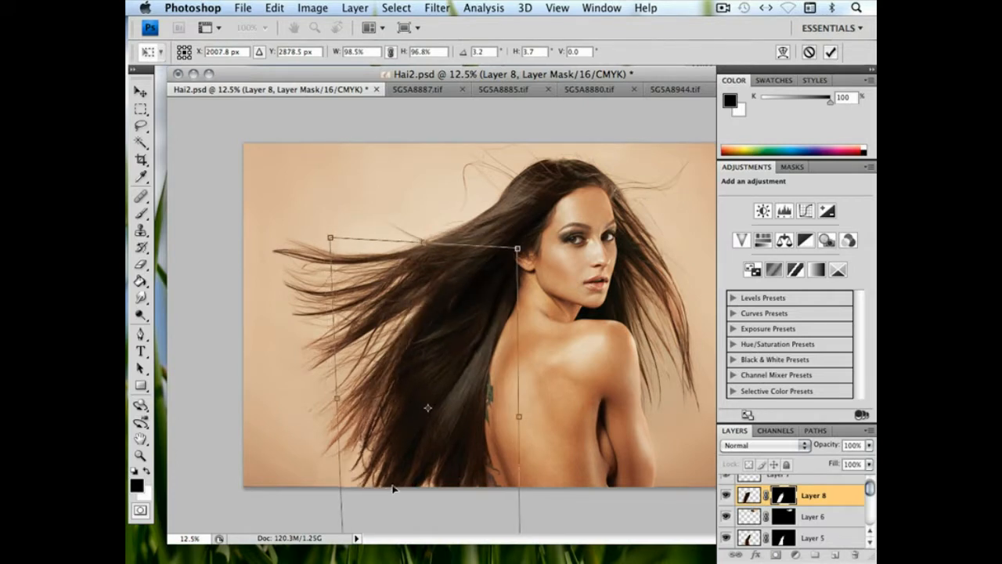
{"action": "key", "text": "b"}
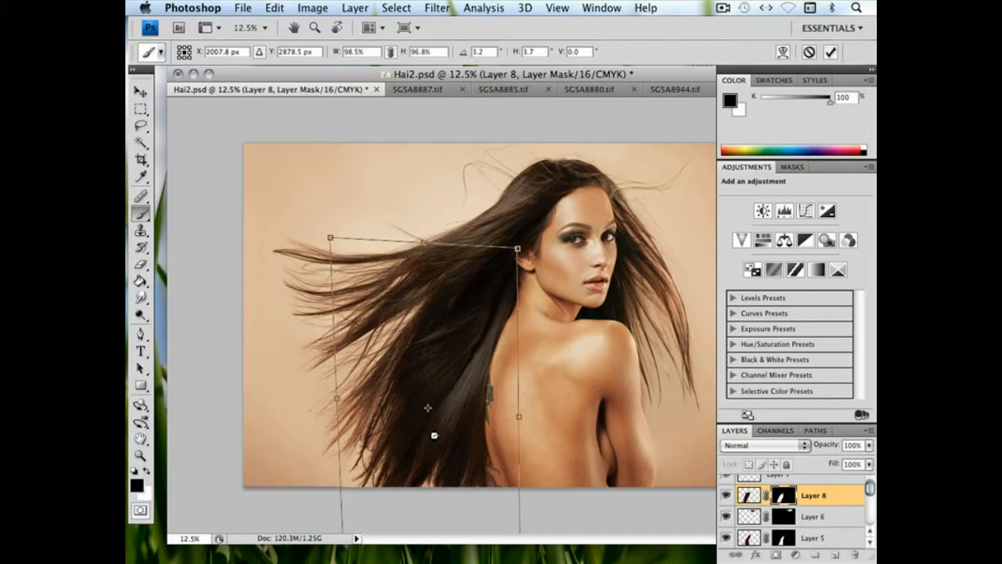
{"action": "key", "text": "Return"}
{"action": "key", "text": "v"}
{"action": "left_click_drag", "start_coordinate": [465, 313], "coordinate": [456, 334]}
Enlarge the mask brush to 226 px and touch up the Layer 8 mask beside the back
{"action": "left_click", "coordinate": [141, 213]}
{"action": "right_click", "coordinate": [480, 427]}
{"action": "left_click", "coordinate": [600, 386]}
{"action": "left_click", "coordinate": [472, 400]}
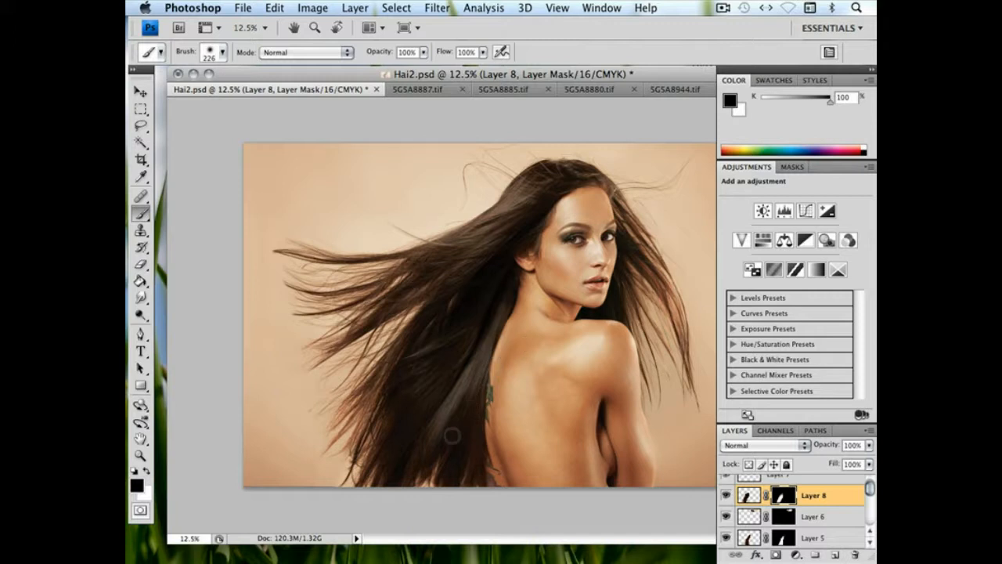
Fine-tune Layer 8's position, rotate it -1.3° and nudge it slightly toward the back
{"action": "left_click", "coordinate": [141, 92]}
{"action": "left_click_drag", "start_coordinate": [424, 363], "coordinate": [429, 358]}
{"action": "left_click_drag", "start_coordinate": [453, 389], "coordinate": [449, 388]}
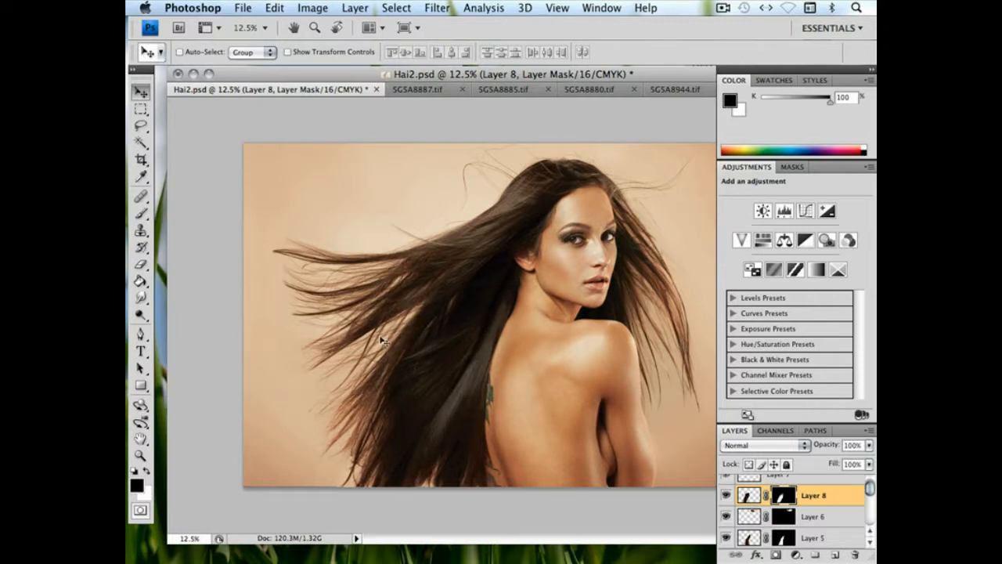
{"action": "left_click", "coordinate": [276, 8]}
{"action": "left_click", "coordinate": [306, 275]}
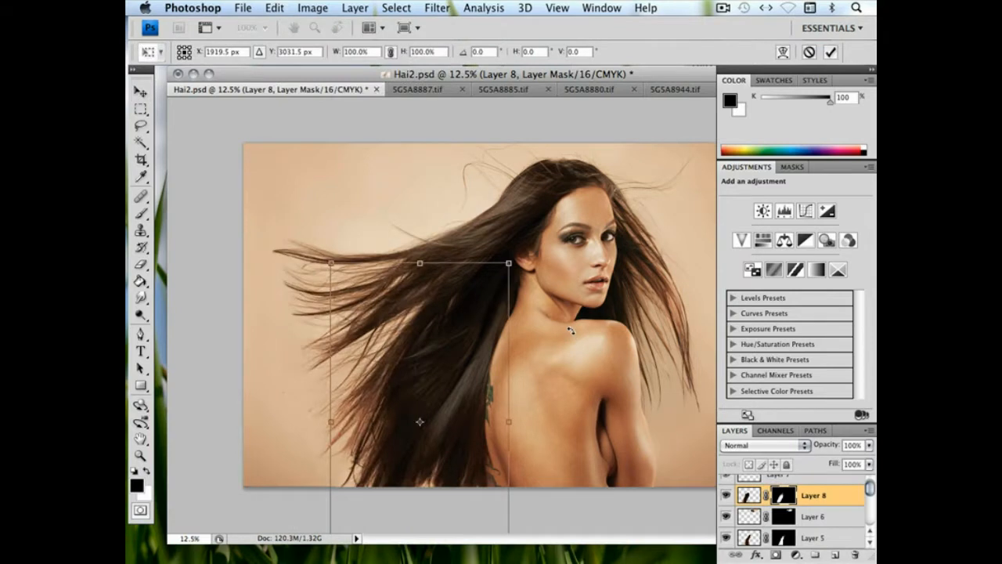
{"action": "left_click_drag", "start_coordinate": [570, 331], "coordinate": [569, 325]}
{"action": "key", "text": "Right"}
{"action": "key", "text": "Right"}
{"action": "key", "text": "Right"}
{"action": "key", "text": "Right"}
{"action": "key", "text": "Right"}
{"action": "key", "text": "Right"}
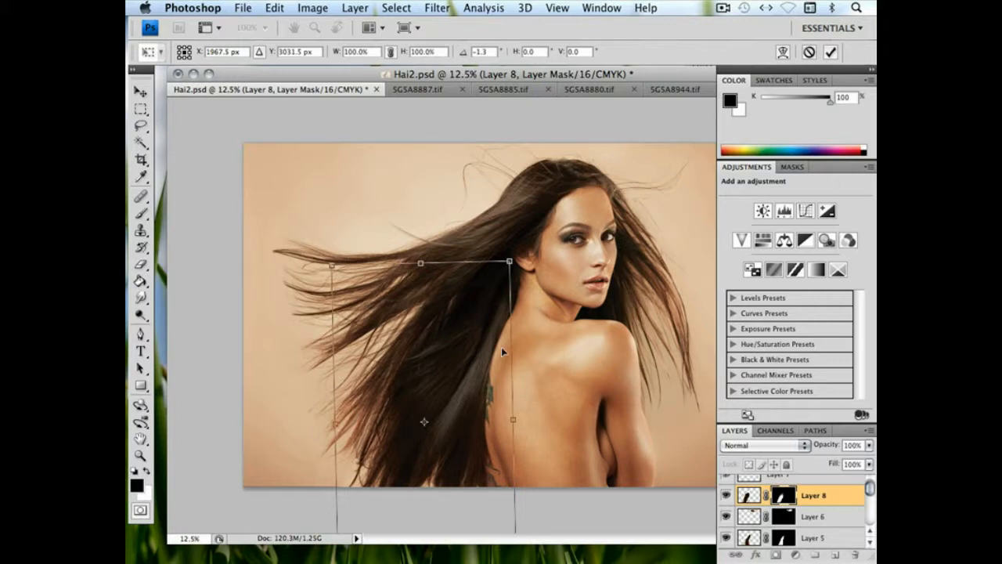
{"action": "key", "text": "Return"}
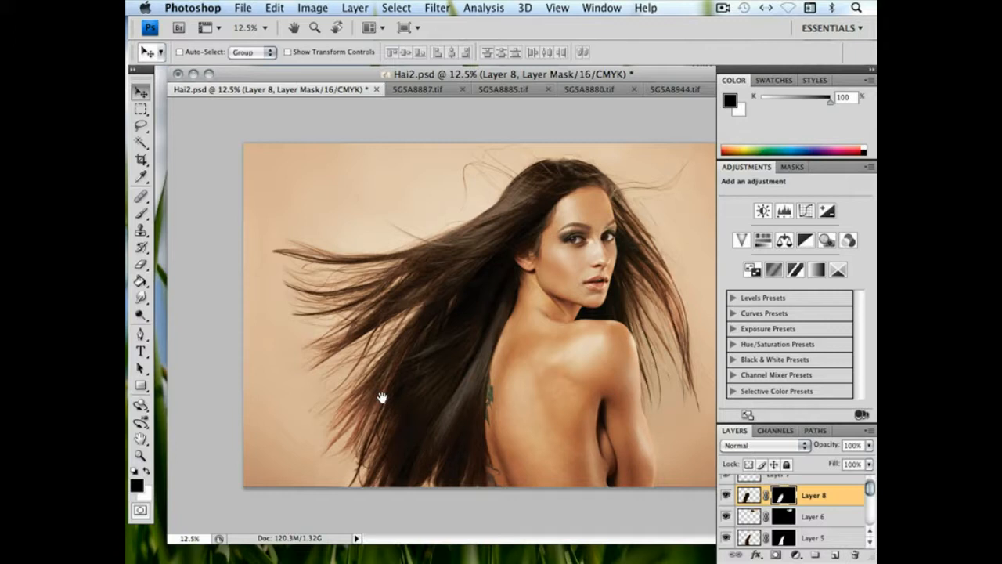
Examine the composite in full-screen view and compare the hair with Layer 8 hidden and shown
{"action": "key", "text": "f"}
{"action": "key", "text": "f"}
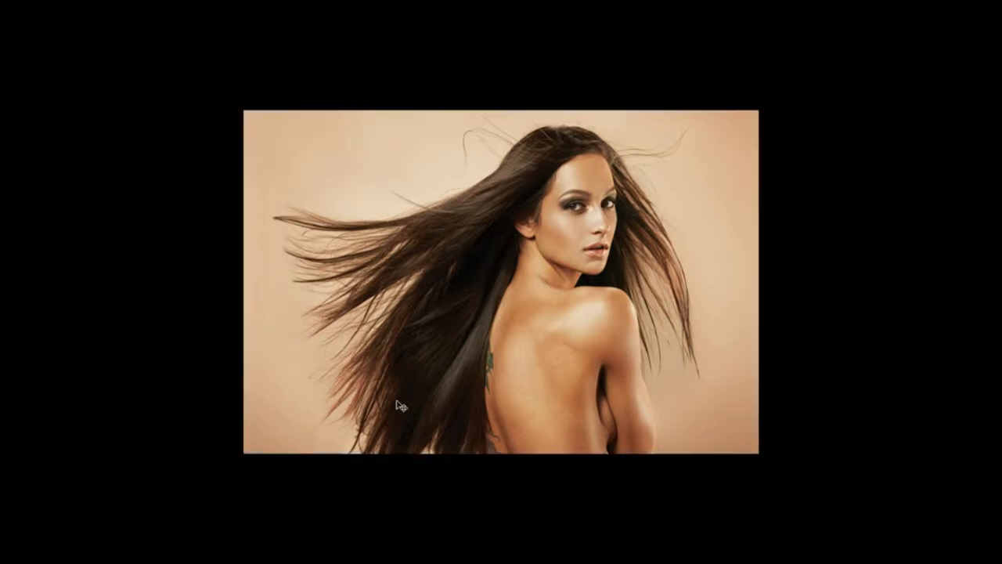
{"action": "key", "text": "f"}
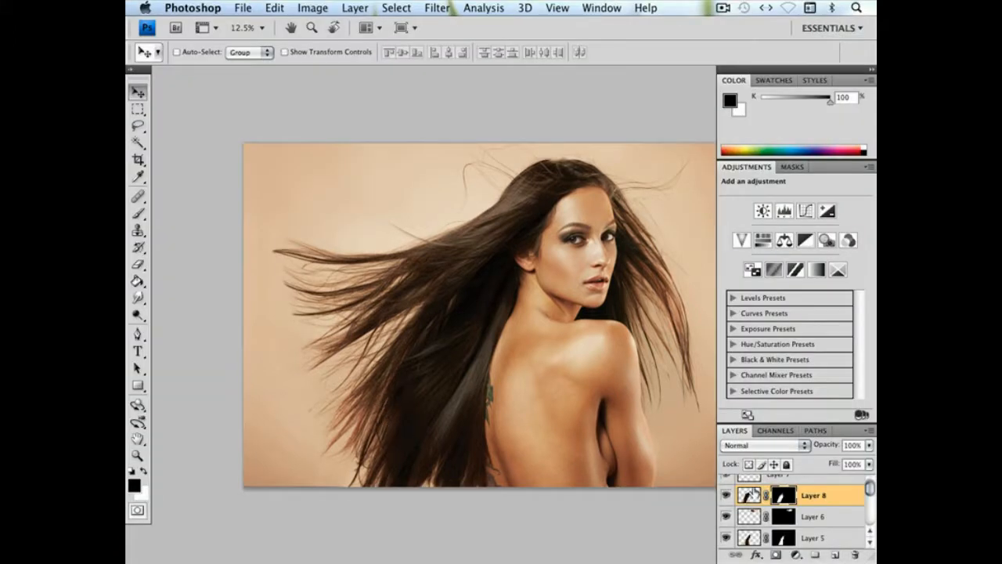
{"action": "left_click", "coordinate": [726, 496]}
{"action": "left_click", "coordinate": [726, 495]}
{"action": "left_click", "coordinate": [727, 495]}
{"action": "left_click", "coordinate": [726, 496]}
Paint the Layer 8 mask along the loose outer strands at the lower hair with a 63 px brush at 33% hardness
{"action": "left_click", "coordinate": [138, 213]}
{"action": "right_click", "coordinate": [377, 448]}
{"action": "left_click", "coordinate": [404, 387]}
{"action": "left_click", "coordinate": [435, 387]}
{"action": "left_click", "coordinate": [438, 435]}
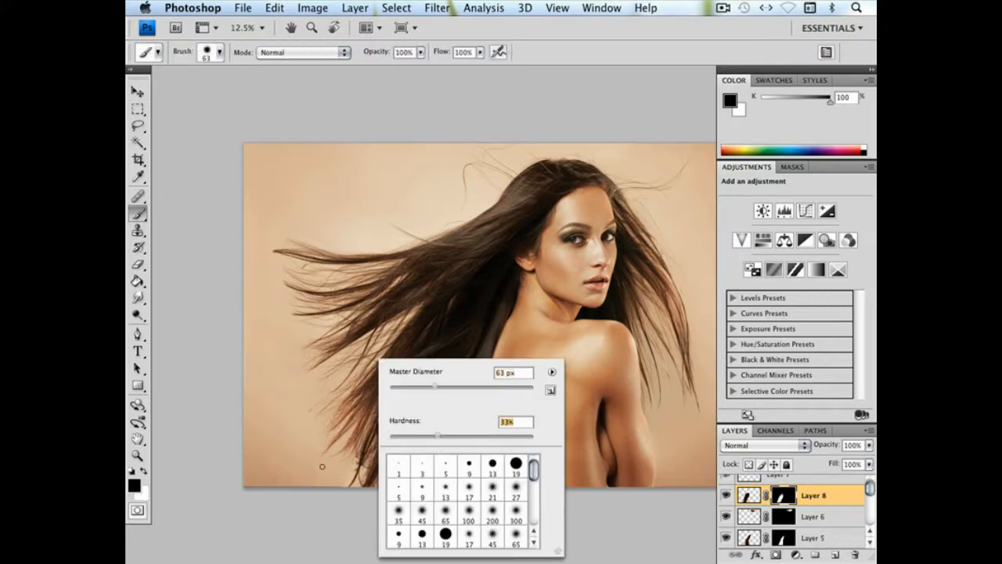
{"action": "left_click", "coordinate": [353, 474]}
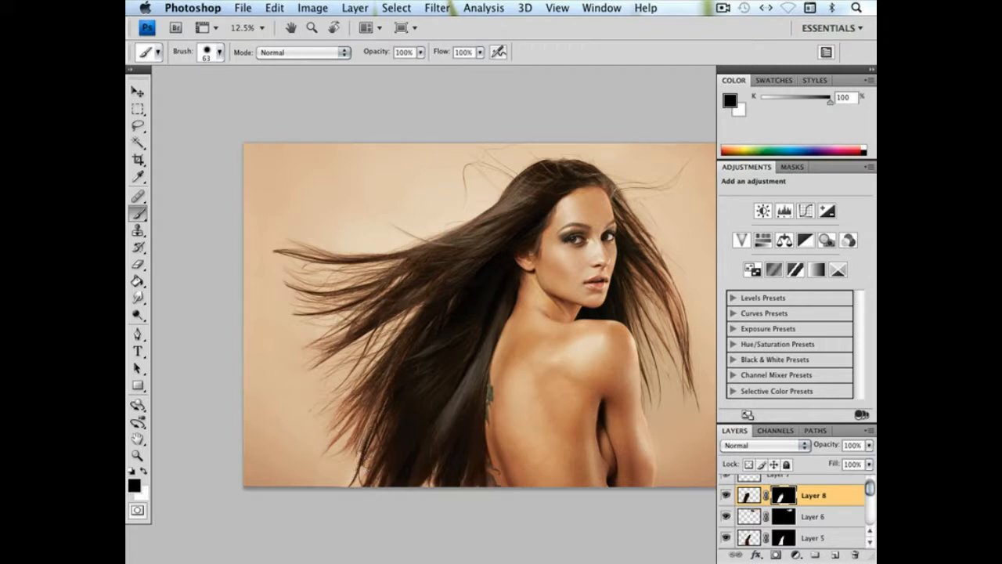
{"action": "left_click_drag", "start_coordinate": [366, 443], "coordinate": [392, 371]}
{"action": "key", "text": "ctrl+z"}
{"action": "left_click_drag", "start_coordinate": [367, 424], "coordinate": [435, 317]}
{"action": "key", "text": "ctrl+z"}
{"action": "left_click_drag", "start_coordinate": [367, 429], "coordinate": [393, 354]}
{"action": "left_click_drag", "start_coordinate": [461, 372], "coordinate": [417, 376]}
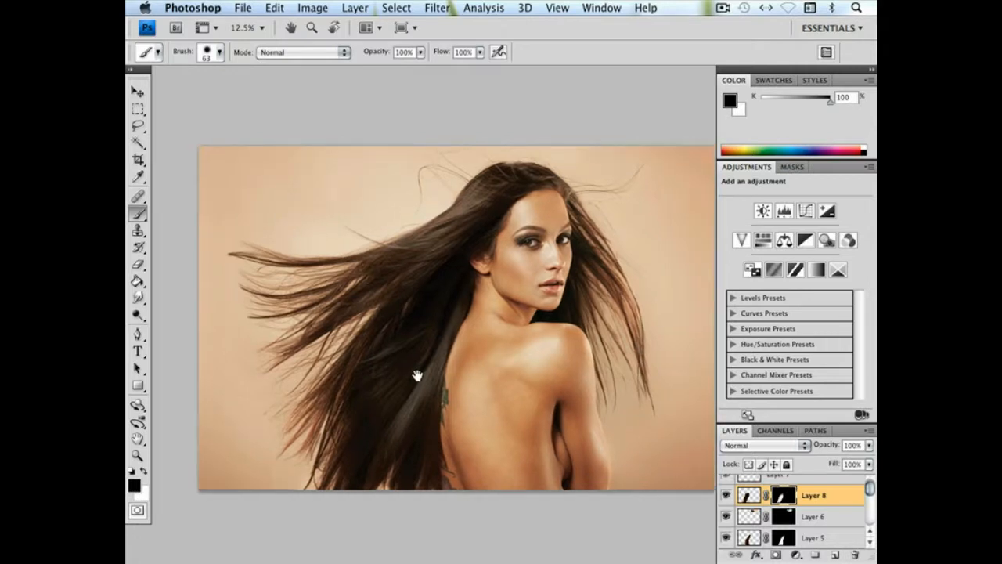
Compare the hair without and with Layer 8, and set the mask brush to a soft 189 px tip
{"action": "left_click", "coordinate": [725, 496]}
{"action": "left_click", "coordinate": [726, 496]}
{"action": "right_click", "coordinate": [346, 369]}
{"action": "left_click", "coordinate": [472, 387]}
{"action": "left_click_drag", "start_coordinate": [397, 435], "coordinate": [323, 440]}
{"action": "key", "text": "Return"}
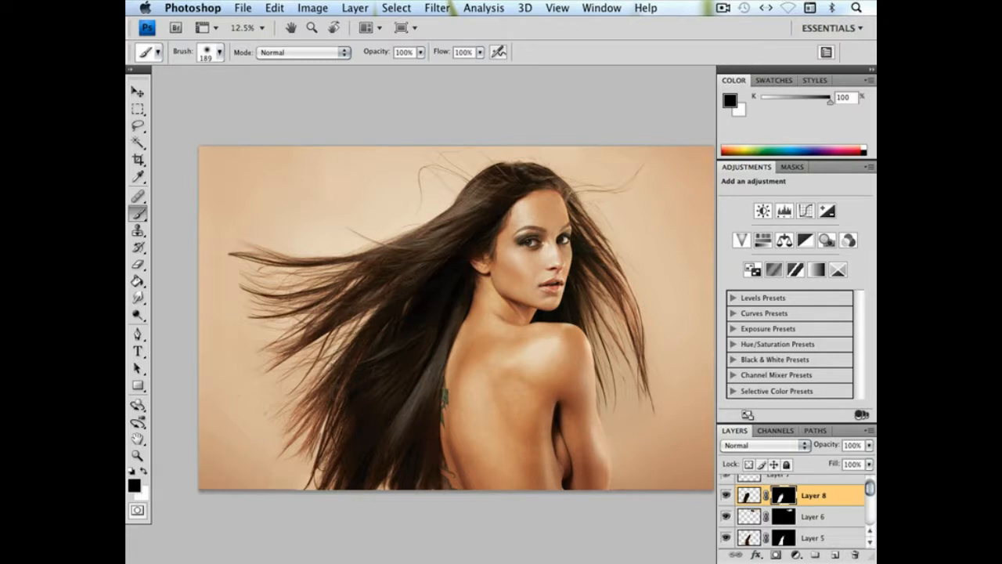
Compare the mid-length hair behind the back with Layer 8 hidden and shown, at full view and up close
{"action": "left_click", "coordinate": [723, 496]}
{"action": "left_click", "coordinate": [723, 496]}
{"action": "left_click_drag", "start_coordinate": [403, 387], "coordinate": [423, 307]}
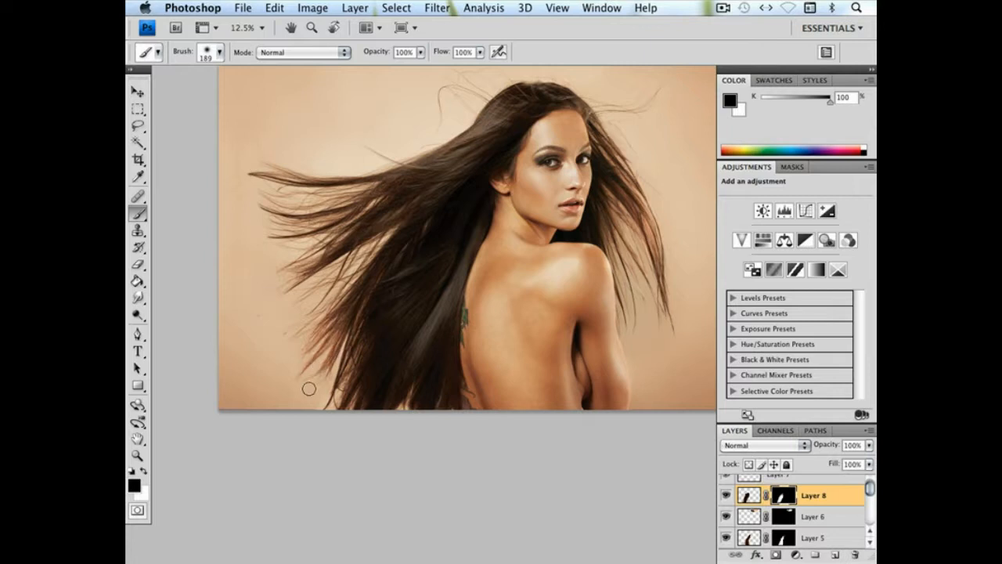
{"action": "key", "text": "super+equal"}
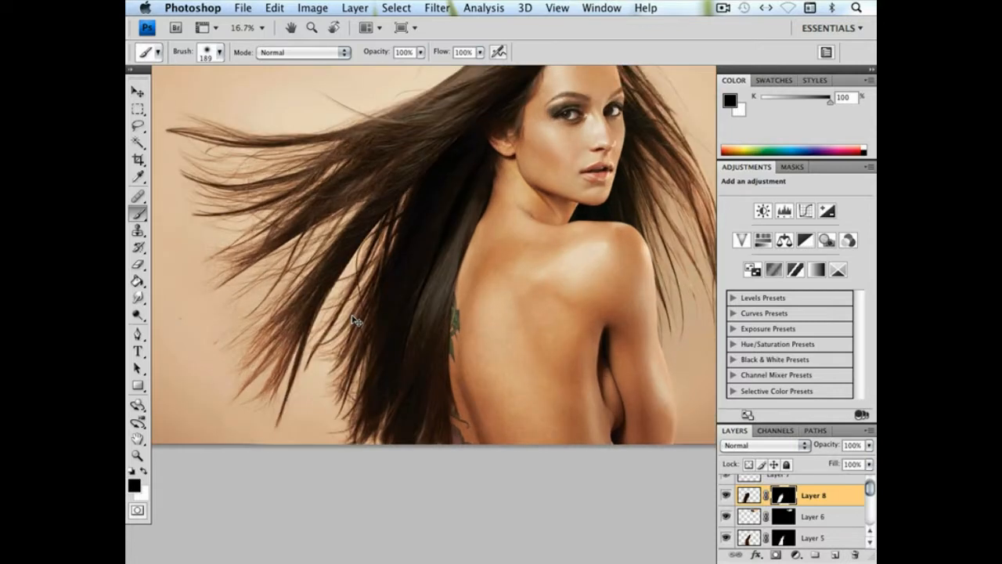
{"action": "key", "text": "super+equal"}
{"action": "key", "text": "super+equal"}
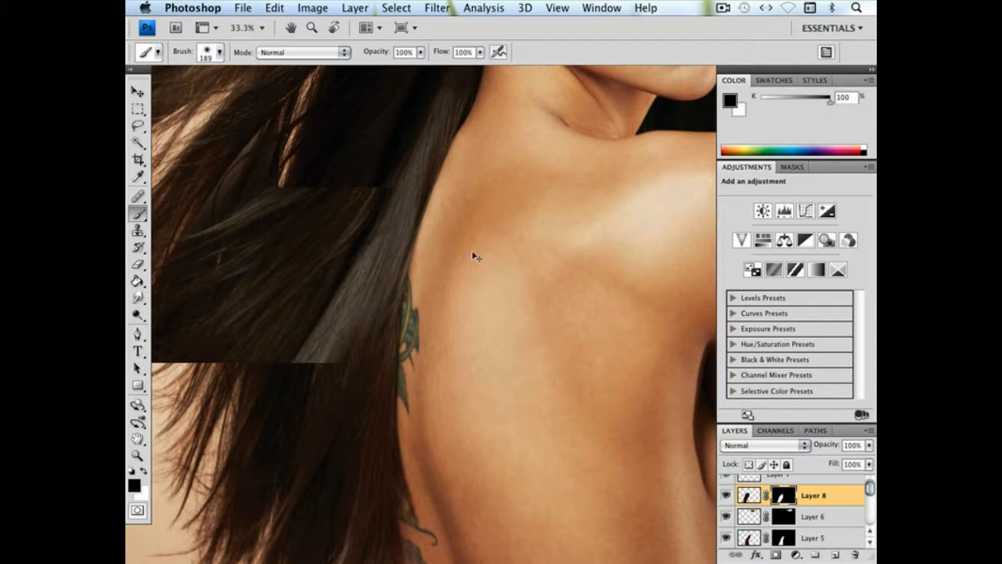
{"action": "mouse_move", "coordinate": [216, 347]}
{"action": "left_mouse_down"}
{"action": "mouse_move", "coordinate": [379, 371]}
{"action": "mouse_move", "coordinate": [352, 439]}
{"action": "left_mouse_up"}
{"action": "left_click_drag", "start_coordinate": [336, 304], "coordinate": [314, 345]}
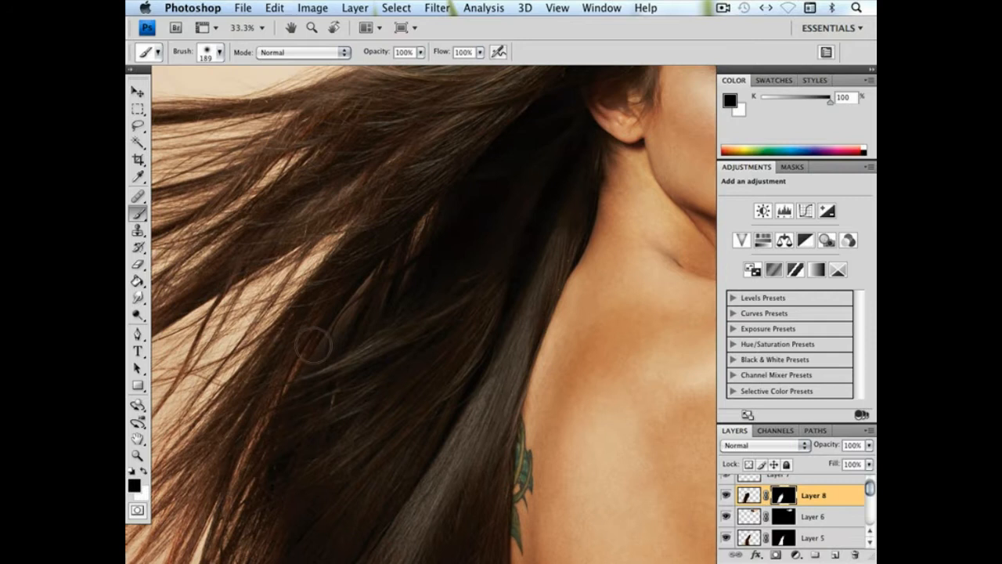
{"action": "left_click", "coordinate": [725, 495]}
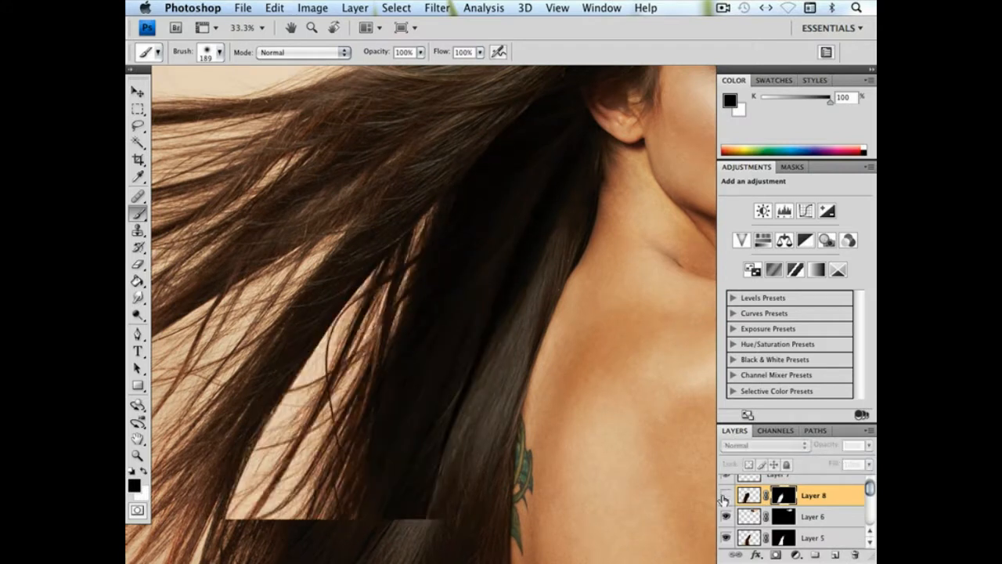
{"action": "left_click", "coordinate": [725, 494]}
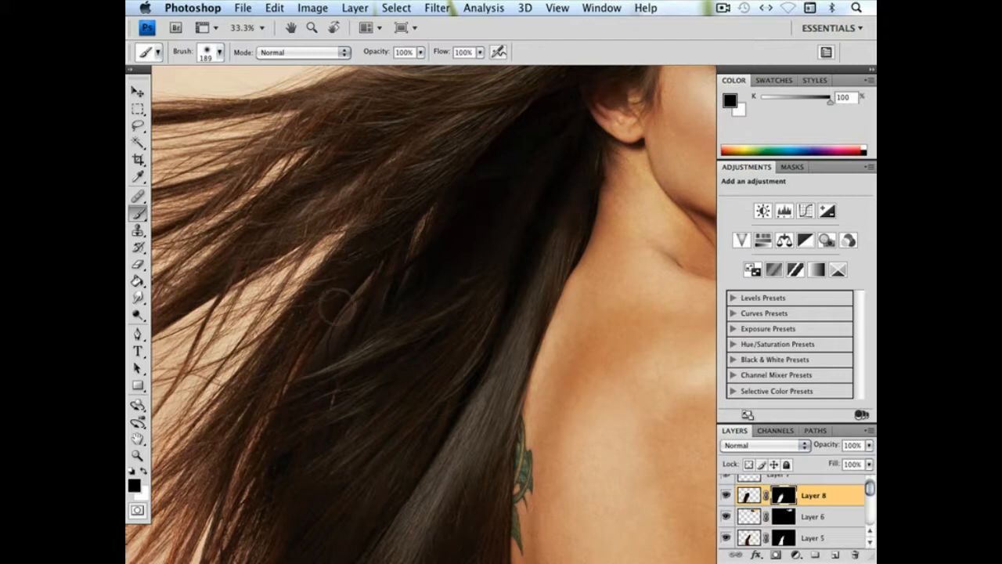
{"action": "left_click_drag", "start_coordinate": [452, 387], "coordinate": [443, 355]}
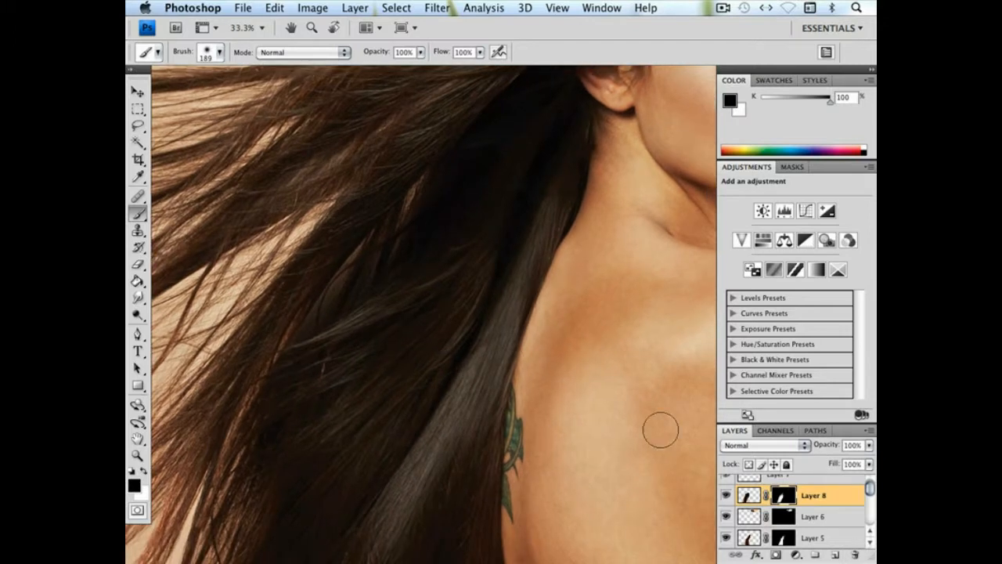
Outline a large section of Layer 8's hair beside the back with the Lasso and copy it onto a new layer
{"action": "left_click", "coordinate": [136, 126]}
{"action": "mouse_move", "coordinate": [429, 198]}
{"action": "left_mouse_down"}
{"action": "mouse_move", "coordinate": [509, 163]}
{"action": "mouse_move", "coordinate": [523, 291]}
{"action": "mouse_move", "coordinate": [392, 509]}
{"action": "mouse_move", "coordinate": [260, 545]}
{"action": "mouse_move", "coordinate": [174, 528]}
{"action": "mouse_move", "coordinate": [277, 276]}
{"action": "mouse_move", "coordinate": [429, 233]}
{"action": "left_mouse_up"}
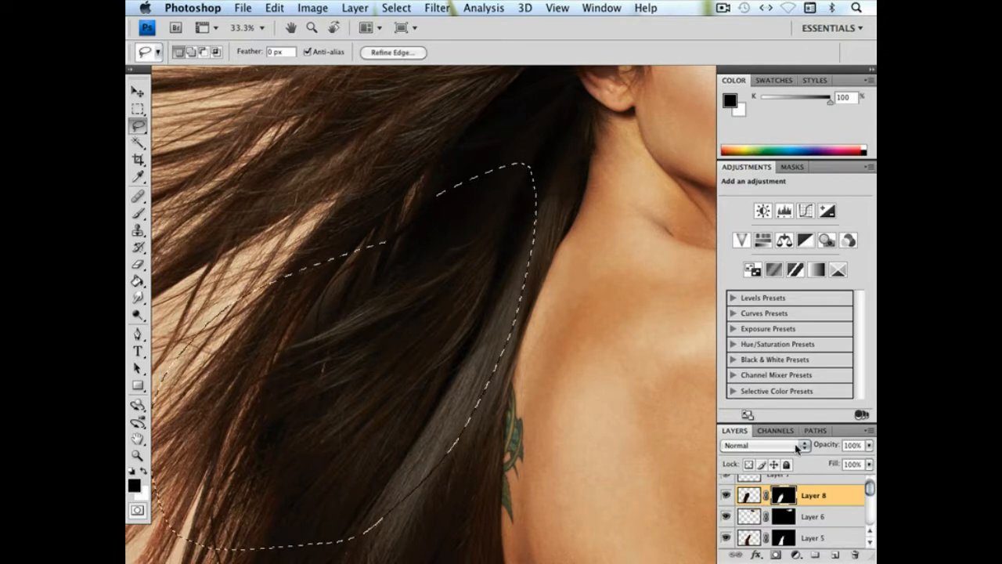
{"action": "key", "text": "ctrl+j"}
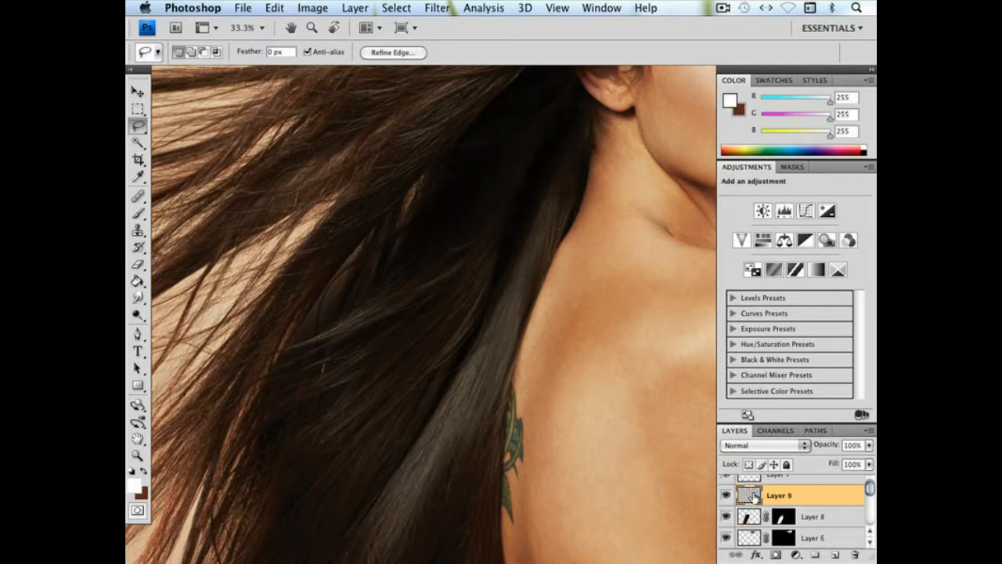
Free-transform Layer 9: rotate it 4.4°, compress its height to about 76%, move it up over the gap between the strands and shrink it slightly
{"action": "left_click", "coordinate": [274, 7]}
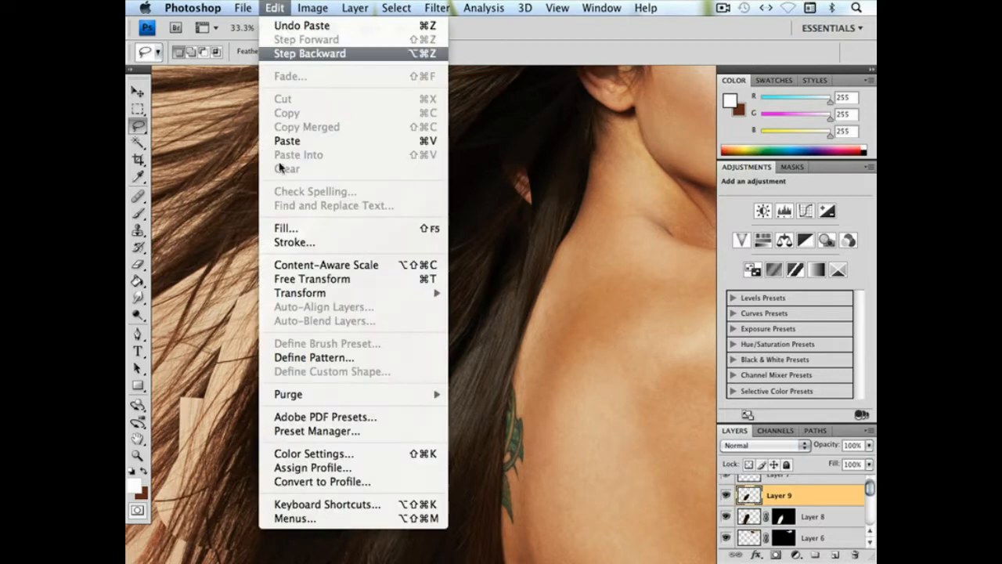
{"action": "left_click", "coordinate": [287, 279]}
{"action": "left_click_drag", "start_coordinate": [553, 130], "coordinate": [581, 143]}
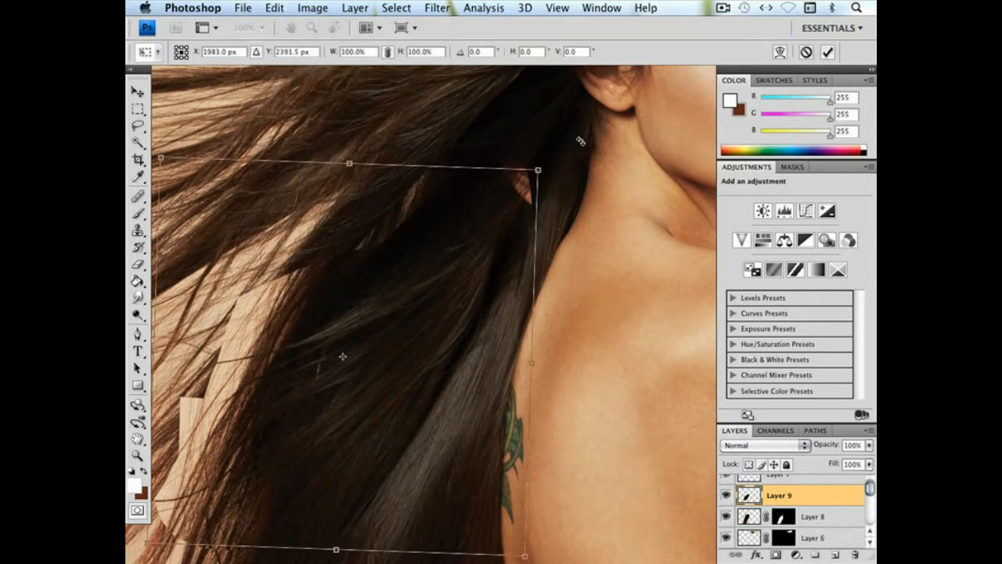
{"action": "left_click_drag", "start_coordinate": [343, 301], "coordinate": [329, 270]}
{"action": "left_click_drag", "start_coordinate": [345, 133], "coordinate": [343, 225]}
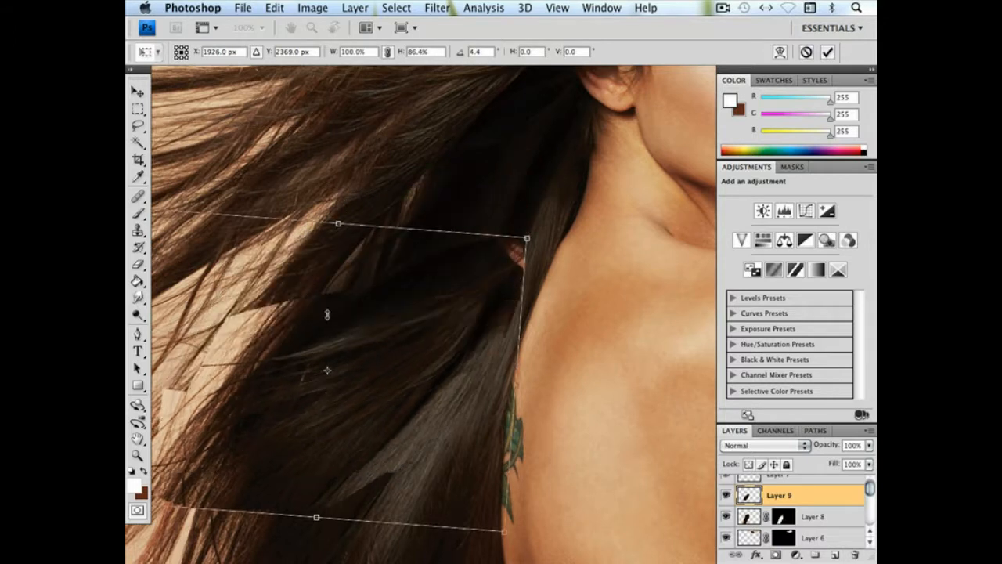
{"action": "left_click_drag", "start_coordinate": [308, 344], "coordinate": [316, 321]}
{"action": "left_click_drag", "start_coordinate": [309, 273], "coordinate": [317, 332]}
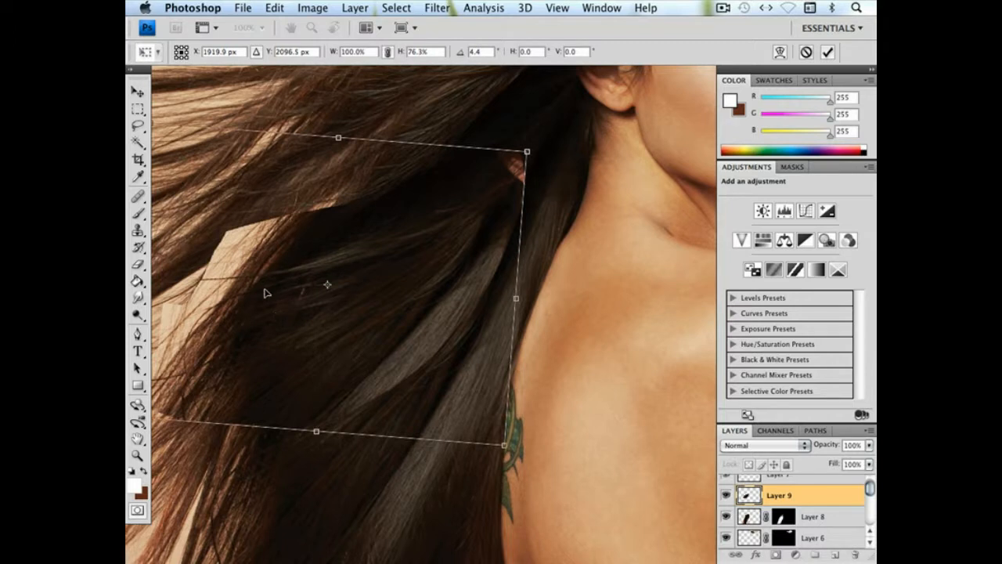
{"action": "scroll", "coordinate": [342, 282], "scroll_direction": "left", "scroll_amount": 3}
{"action": "scroll", "coordinate": [342, 282], "scroll_direction": "down", "scroll_amount": 1}
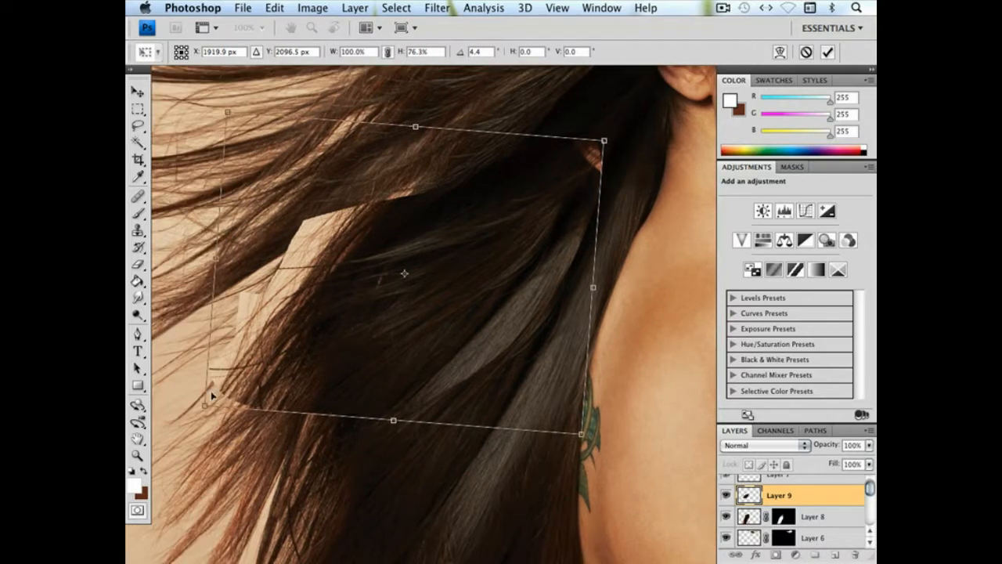
{"action": "left_click_drag", "start_coordinate": [204, 407], "coordinate": [259, 346]}
{"action": "key", "text": "Return"}
Erase Layer 9's hard edges with a soft 422 px eraser so the patch blends into the surrounding hair
{"action": "key", "text": "e"}
{"action": "mouse_move", "coordinate": [418, 383]}
{"action": "left_mouse_down"}
{"action": "mouse_move", "coordinate": [495, 329]}
{"action": "mouse_move", "coordinate": [564, 254]}
{"action": "left_mouse_up"}
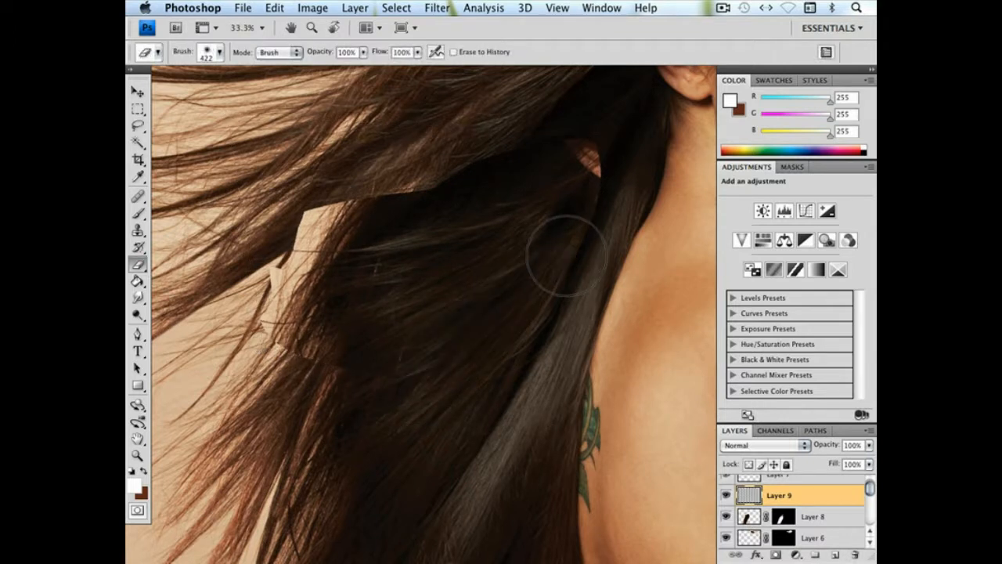
{"action": "mouse_move", "coordinate": [627, 141]}
{"action": "left_mouse_down"}
{"action": "mouse_move", "coordinate": [605, 170]}
{"action": "mouse_move", "coordinate": [602, 126]}
{"action": "mouse_move", "coordinate": [337, 200]}
{"action": "mouse_move", "coordinate": [274, 200]}
{"action": "mouse_move", "coordinate": [281, 249]}
{"action": "mouse_move", "coordinate": [235, 356]}
{"action": "mouse_move", "coordinate": [258, 328]}
{"action": "left_mouse_up"}
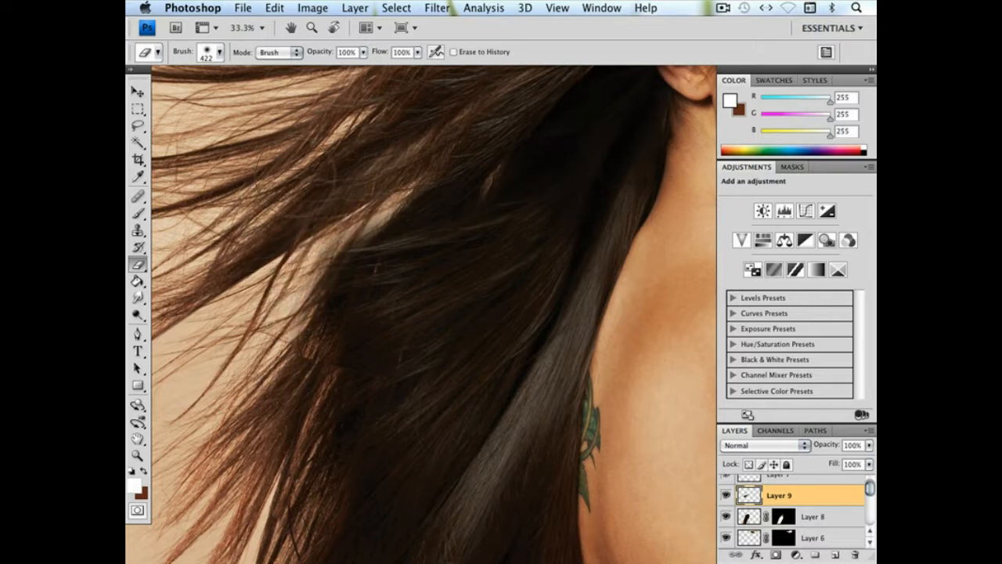
{"action": "mouse_move", "coordinate": [359, 207]}
{"action": "left_mouse_down"}
{"action": "mouse_move", "coordinate": [228, 356]}
{"action": "mouse_move", "coordinate": [311, 417]}
{"action": "mouse_move", "coordinate": [280, 371]}
{"action": "left_mouse_up"}
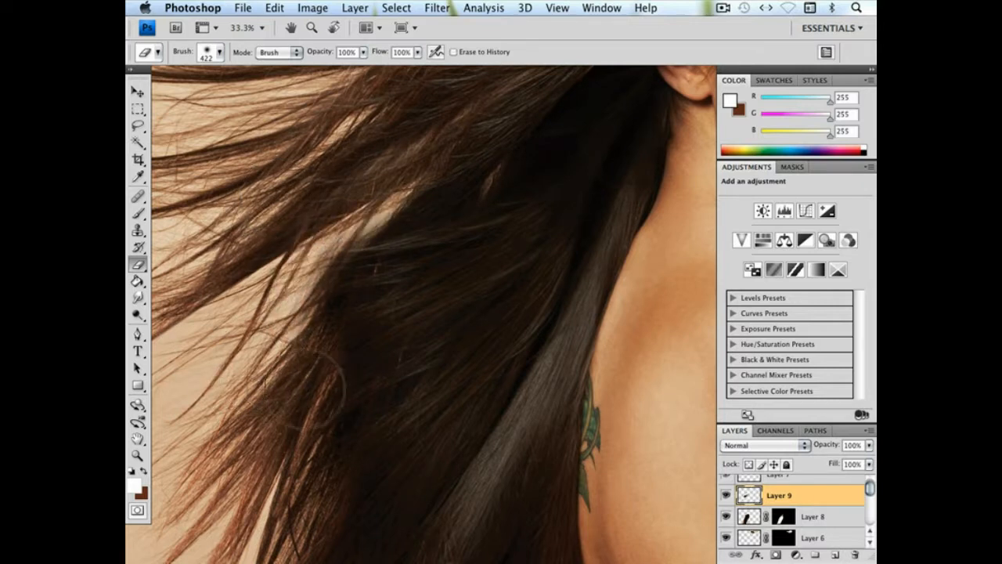
{"action": "left_click_drag", "start_coordinate": [530, 336], "coordinate": [405, 329]}
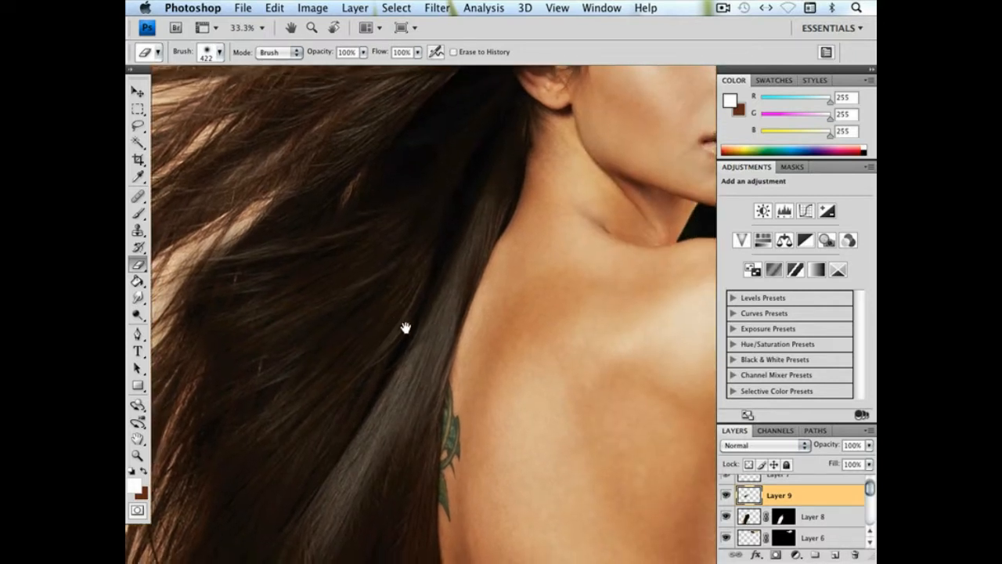
{"action": "left_click_drag", "start_coordinate": [301, 258], "coordinate": [380, 264]}
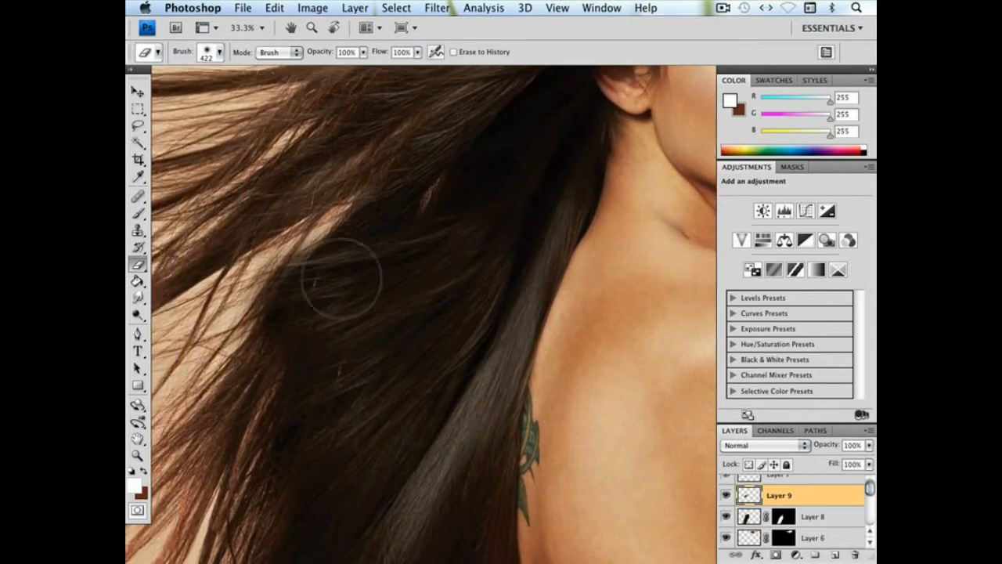
Set up the Sponge tool in Desaturate mode with a soft 432 px tip at 0% hardness
{"action": "left_click", "coordinate": [138, 314]}
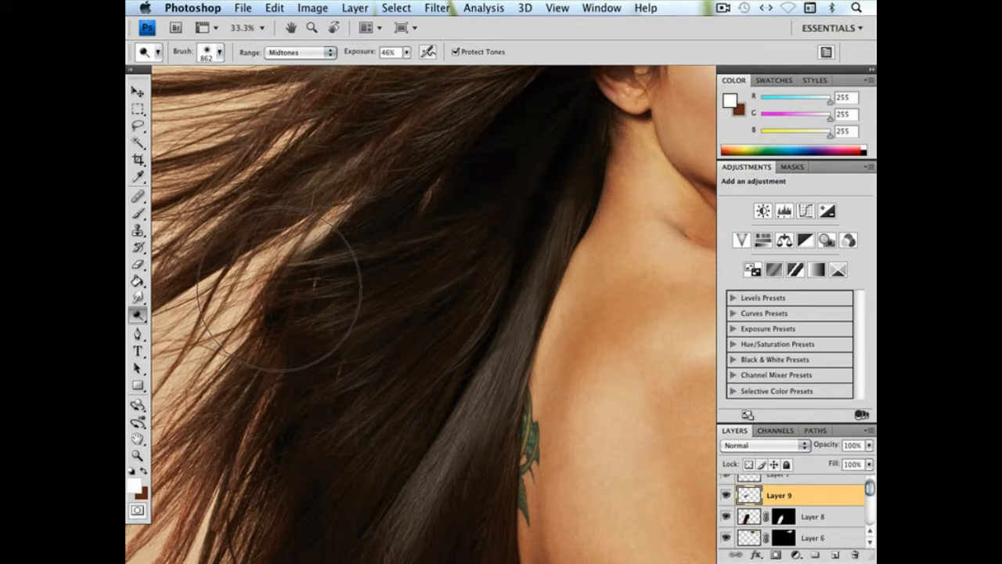
{"action": "left_click", "coordinate": [141, 316]}
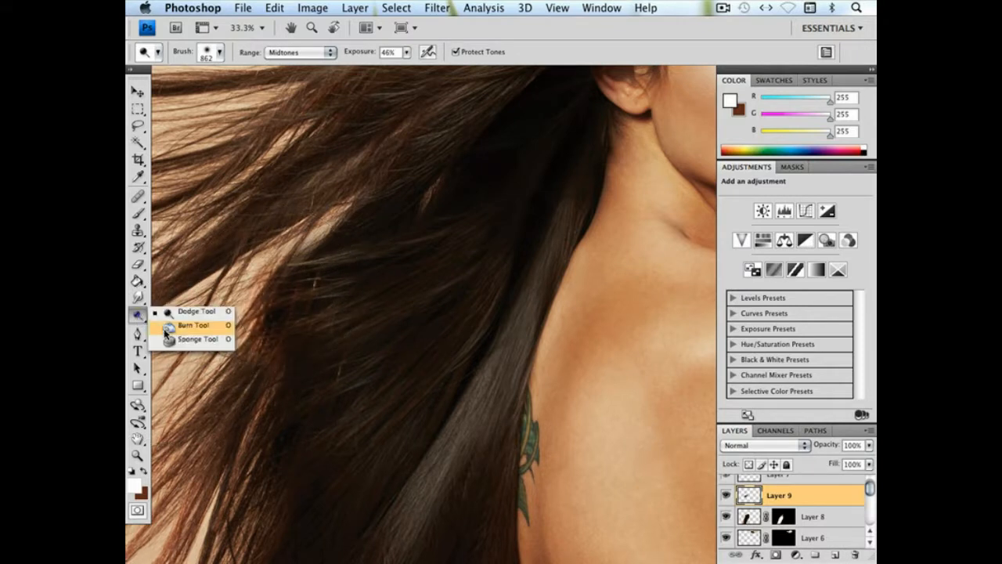
{"action": "left_click", "coordinate": [188, 341]}
{"action": "right_click", "coordinate": [260, 319]}
{"action": "left_click_drag", "start_coordinate": [367, 345], "coordinate": [412, 345]}
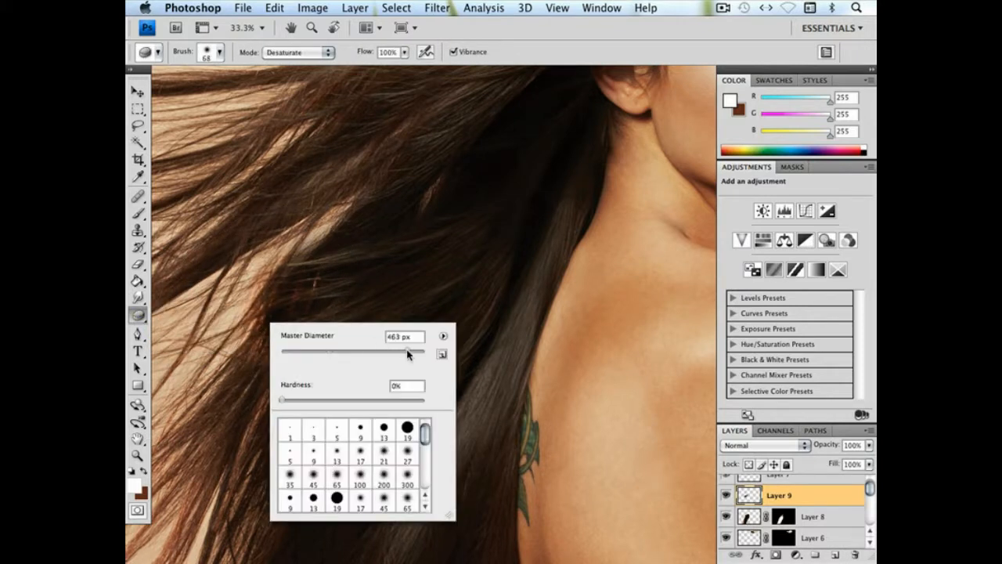
{"action": "key", "text": "Return"}
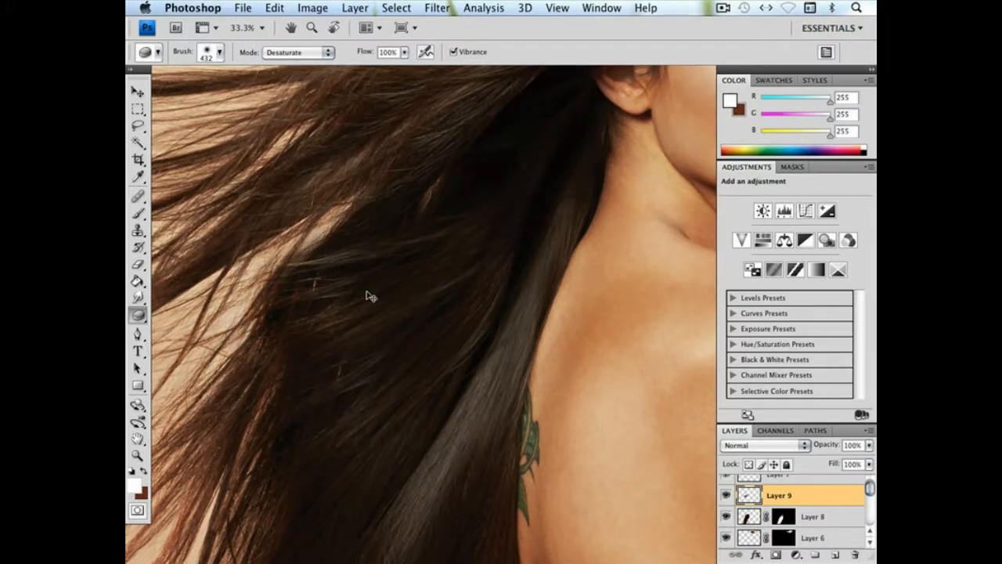
Transform the Layer 9 hair patch again, reducing its height to 73.4% and fine-tuning its position
{"action": "key", "text": "super+minus"}
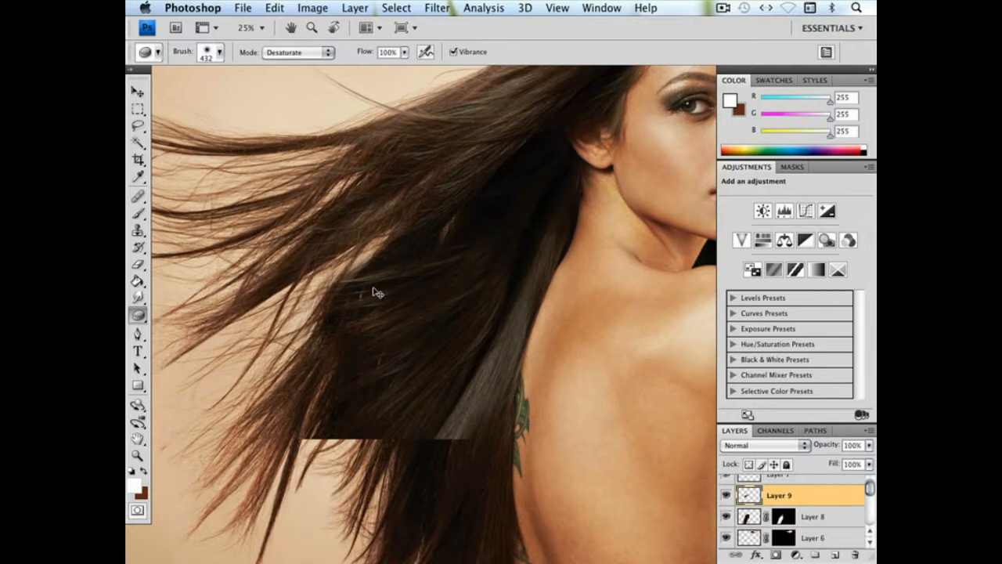
{"action": "key", "text": "super+minus"}
{"action": "key", "text": "super+minus"}
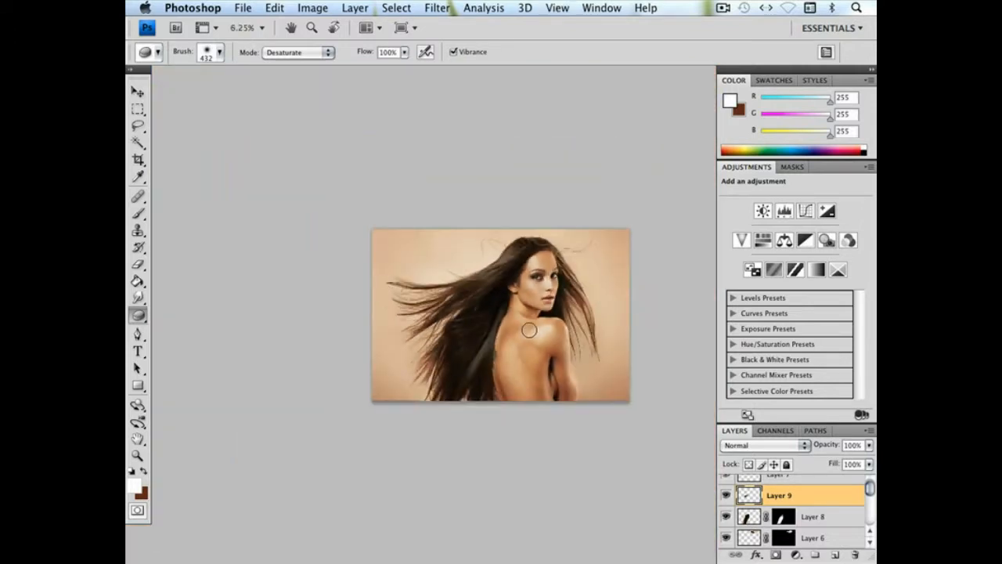
{"action": "key", "text": "super+plus"}
{"action": "key", "text": "super+plus"}
{"action": "key", "text": "super+plus"}
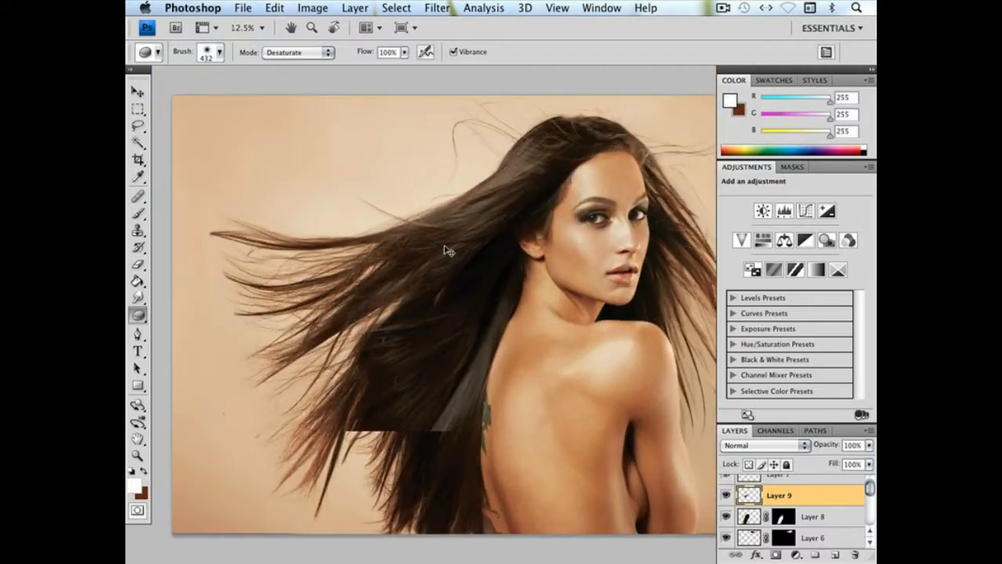
{"action": "left_click", "coordinate": [276, 8]}
{"action": "left_click", "coordinate": [299, 279]}
{"action": "left_click_drag", "start_coordinate": [409, 274], "coordinate": [425, 308]}
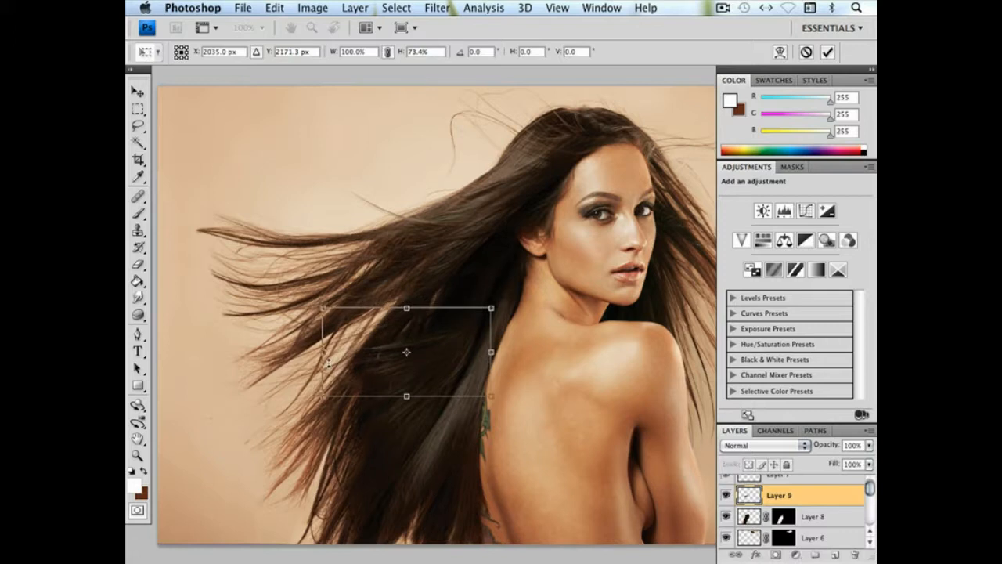
{"action": "left_click_drag", "start_coordinate": [334, 353], "coordinate": [337, 354]}
{"action": "key", "text": "Return"}
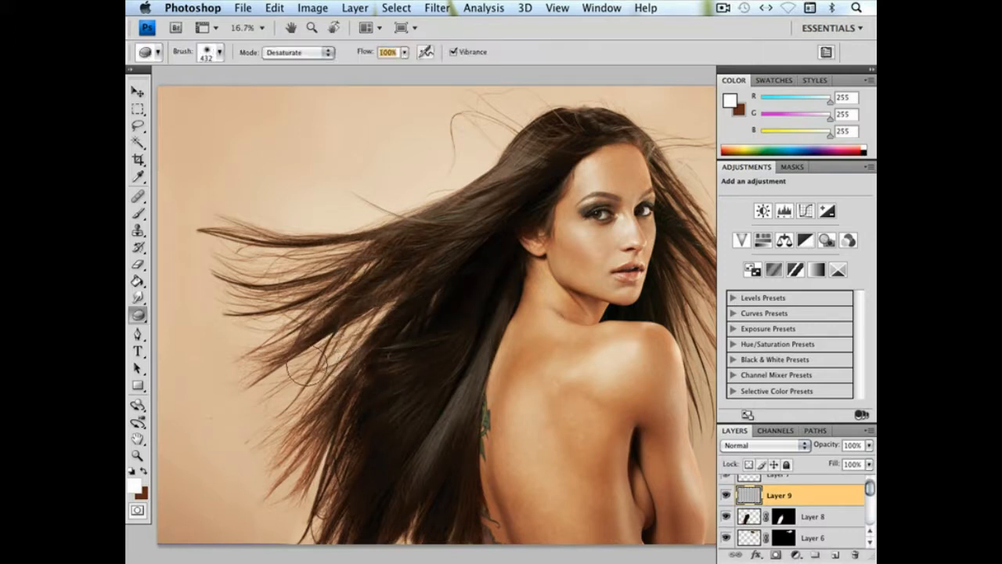
Add a layer mask to Layer 9 and choose the 189 px Brush with black as the painting colour
{"action": "left_click", "coordinate": [776, 554]}
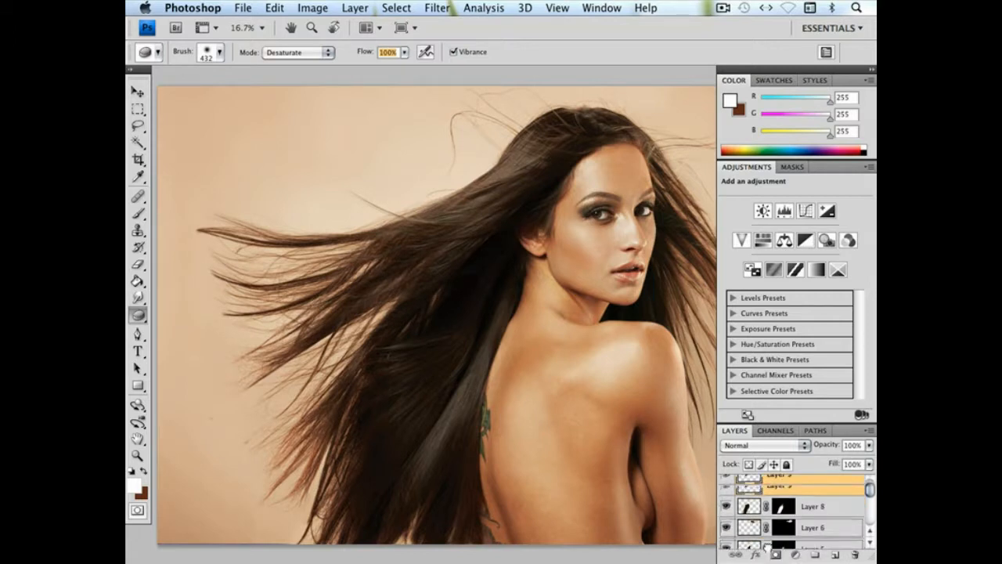
{"action": "left_click", "coordinate": [138, 213]}
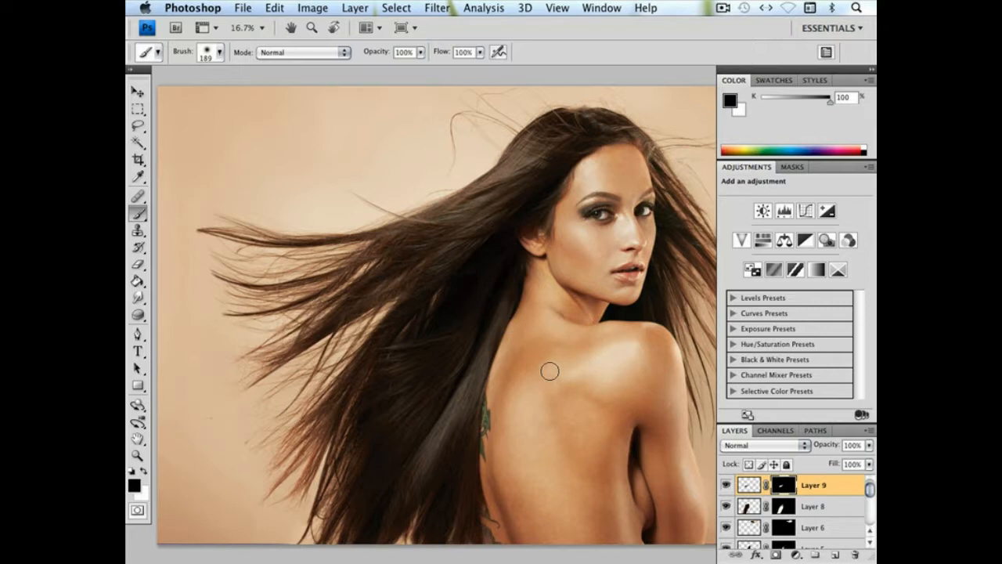
{"action": "key", "text": "super+minus"}
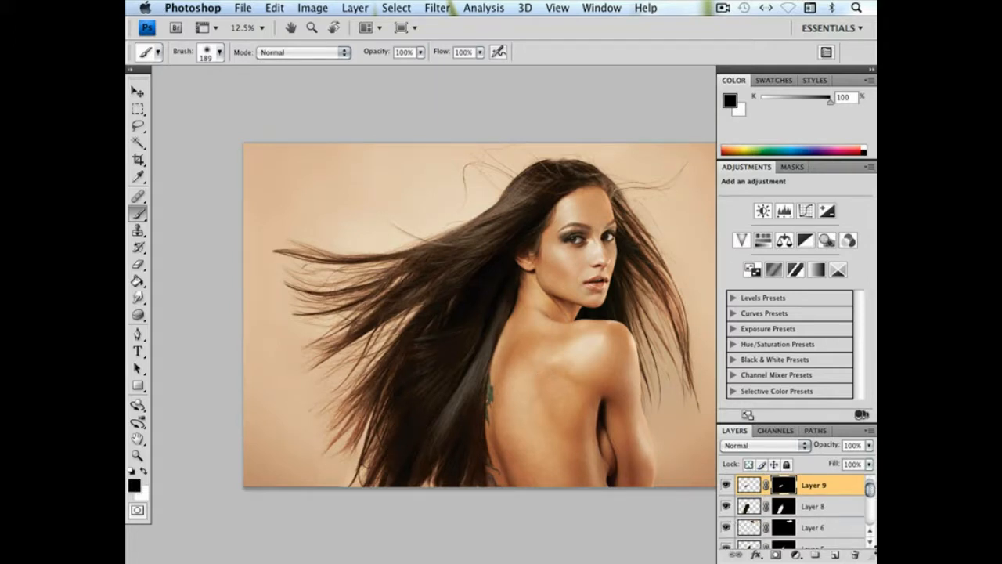
Compare the hair with and without Layer 4 by toggling that layer's visibility
{"action": "left_click_drag", "start_coordinate": [871, 493], "coordinate": [871, 505]}
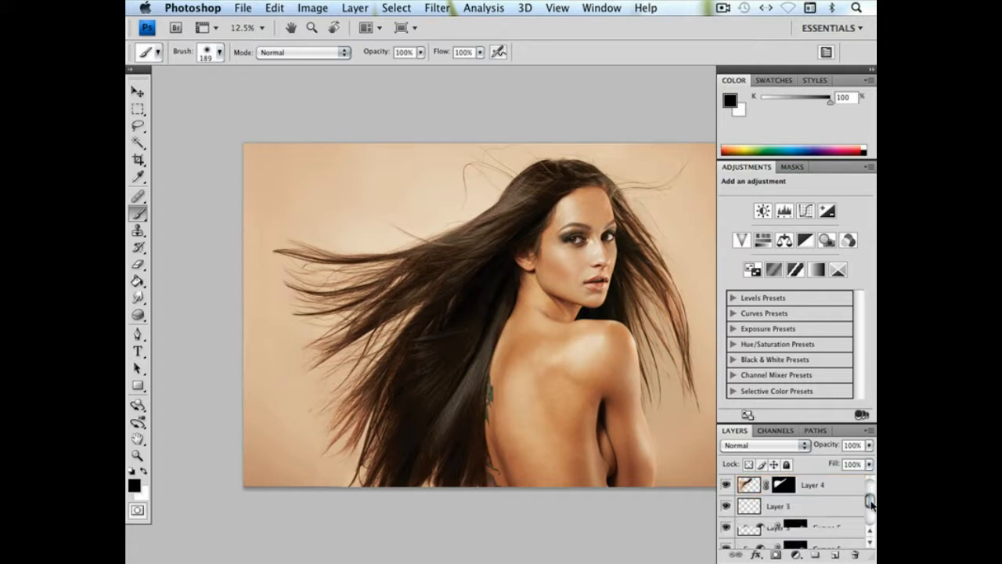
{"action": "left_click", "coordinate": [732, 485]}
{"action": "left_click", "coordinate": [727, 485]}
{"action": "left_click", "coordinate": [727, 486]}
{"action": "left_click", "coordinate": [726, 485]}
{"action": "left_click", "coordinate": [726, 485]}
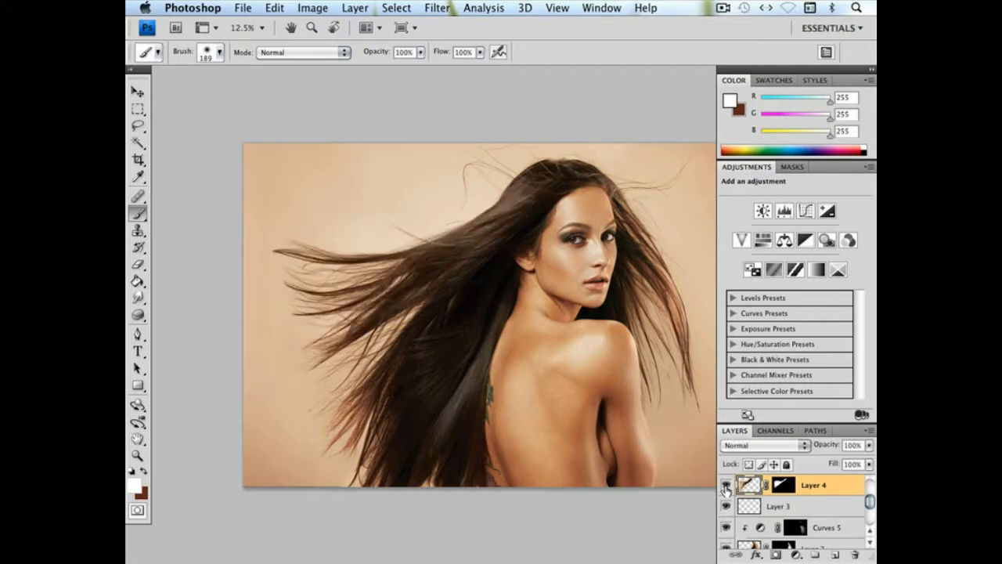
Copy the lower outer hair section from the WorkingFile layer to a new layer and place it above Layer 9
{"action": "left_click_drag", "start_coordinate": [868, 504], "coordinate": [869, 510]}
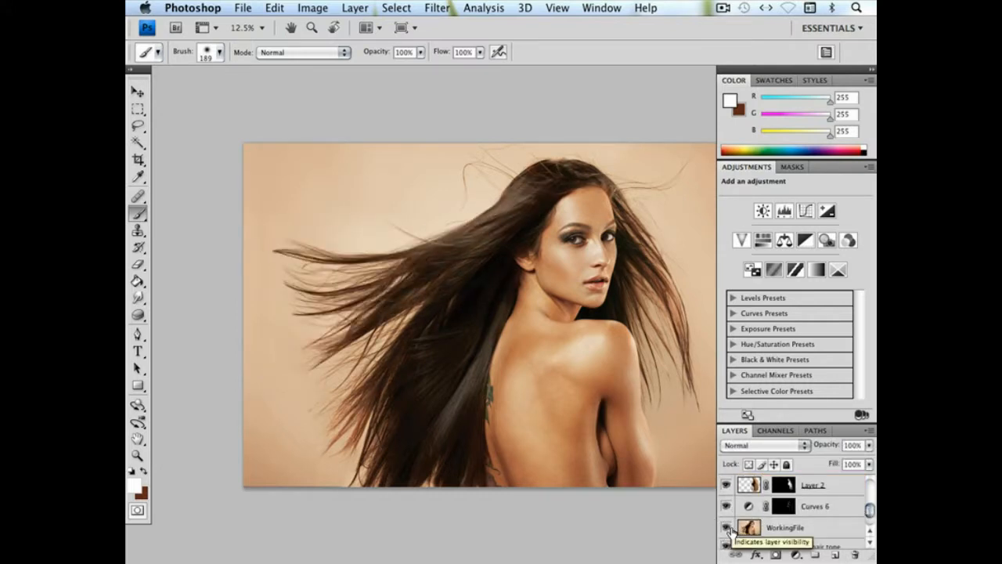
{"action": "left_click", "coordinate": [814, 526]}
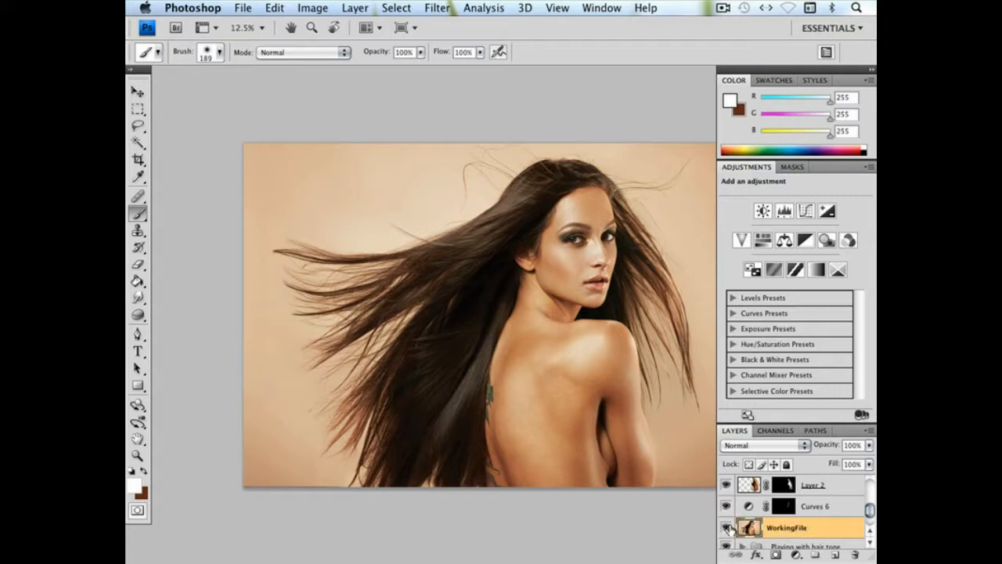
{"action": "left_click", "coordinate": [138, 125]}
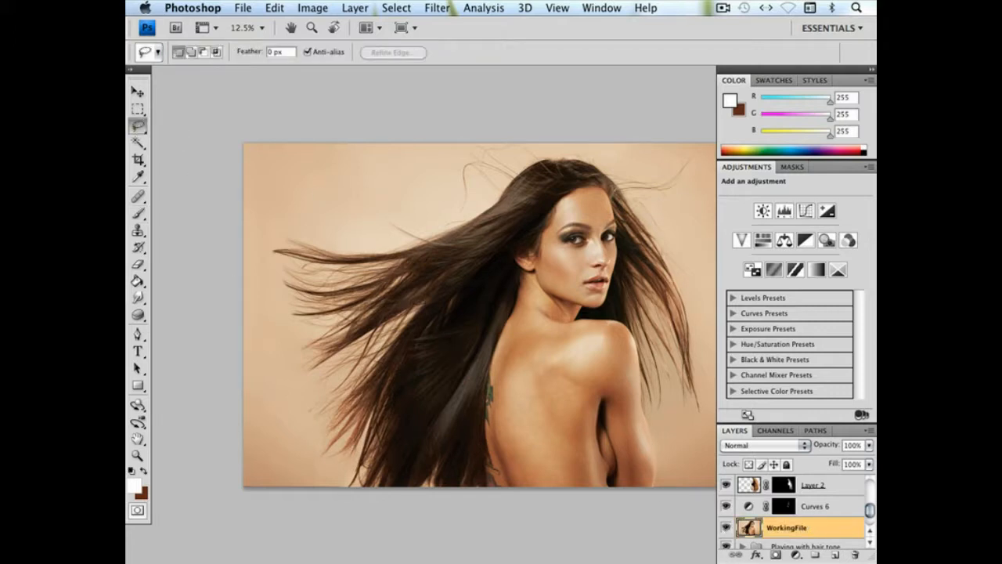
{"action": "mouse_move", "coordinate": [462, 299]}
{"action": "left_mouse_down"}
{"action": "mouse_move", "coordinate": [388, 483]}
{"action": "mouse_move", "coordinate": [327, 480]}
{"action": "mouse_move", "coordinate": [306, 428]}
{"action": "mouse_move", "coordinate": [328, 382]}
{"action": "mouse_move", "coordinate": [462, 288]}
{"action": "left_mouse_up"}
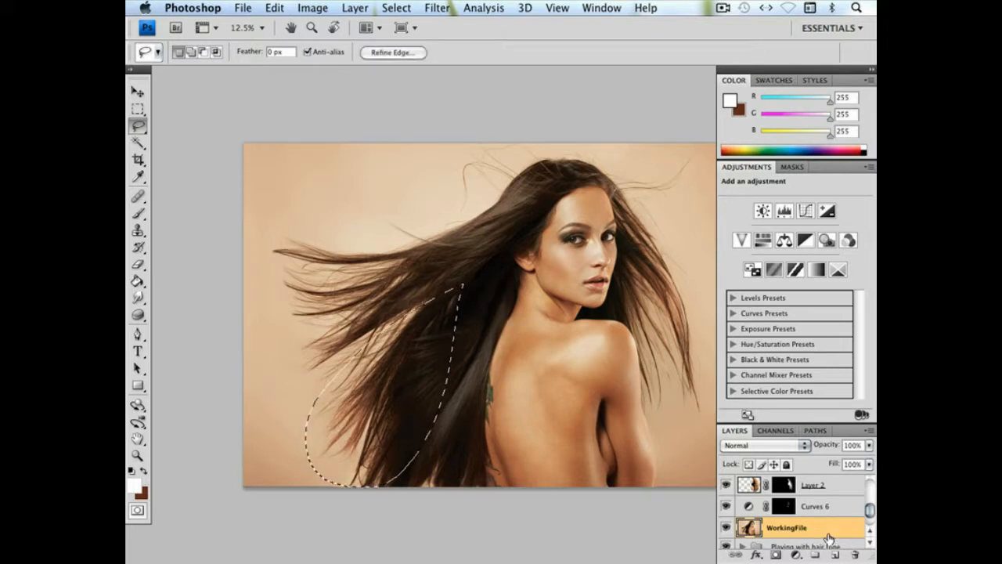
{"action": "key", "text": "super+v"}
{"action": "left_click_drag", "start_coordinate": [779, 531], "coordinate": [772, 493]}
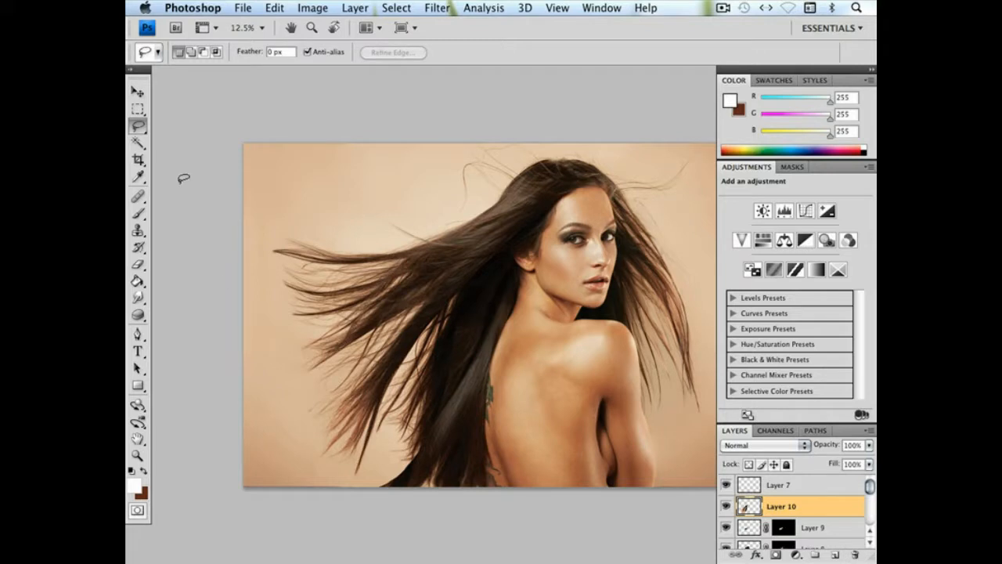
Shift the Layer 10 hair patch outward and up, and erase its unwanted parts with the soft 422 px Eraser
{"action": "left_click", "coordinate": [137, 92]}
{"action": "left_click_drag", "start_coordinate": [433, 367], "coordinate": [270, 343]}
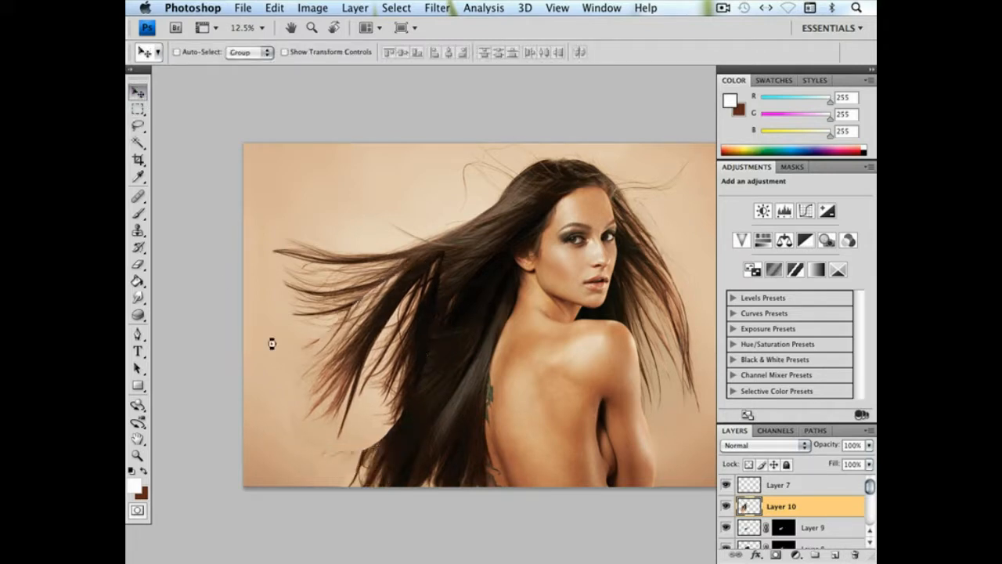
{"action": "left_click", "coordinate": [137, 265]}
{"action": "mouse_move", "coordinate": [403, 332]}
{"action": "left_mouse_down"}
{"action": "mouse_move", "coordinate": [364, 416]}
{"action": "mouse_move", "coordinate": [398, 336]}
{"action": "mouse_move", "coordinate": [406, 389]}
{"action": "mouse_move", "coordinate": [356, 454]}
{"action": "left_mouse_up"}
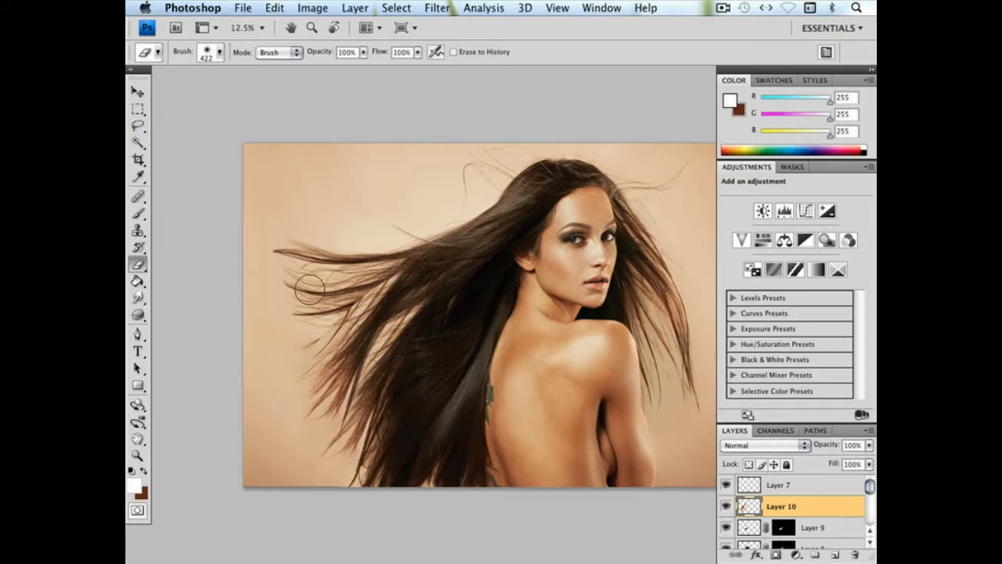
Set the Eraser to a hard 862 px tip for cleaning up the Layer 10 patch
{"action": "right_click", "coordinate": [332, 319]}
{"action": "left_click_drag", "start_coordinate": [459, 346], "coordinate": [486, 346]}
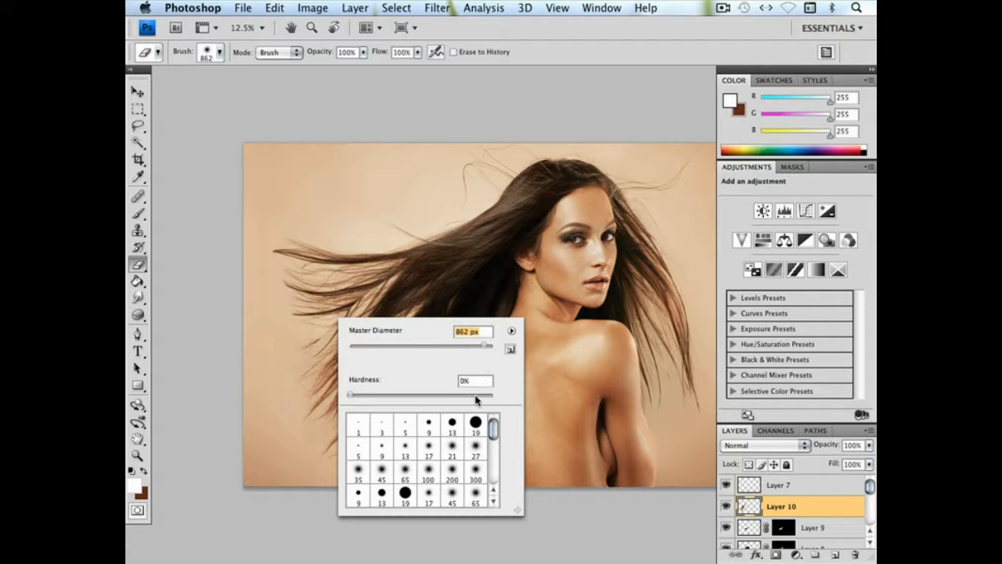
{"action": "left_click_drag", "start_coordinate": [477, 396], "coordinate": [490, 395]}
{"action": "key", "text": "Return"}
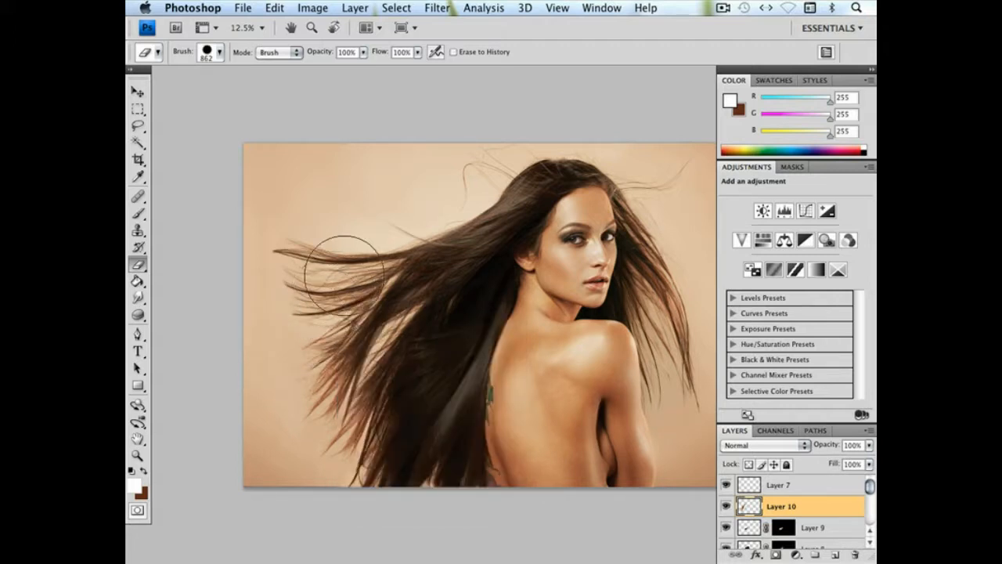
Reposition the Layer 10 hair patch over the gap in the hair and rotate it 17.3°
{"action": "left_click", "coordinate": [137, 92]}
{"action": "mouse_move", "coordinate": [413, 349]}
{"action": "left_mouse_down"}
{"action": "mouse_move", "coordinate": [417, 336]}
{"action": "mouse_move", "coordinate": [406, 334]}
{"action": "mouse_move", "coordinate": [421, 348]}
{"action": "left_mouse_up"}
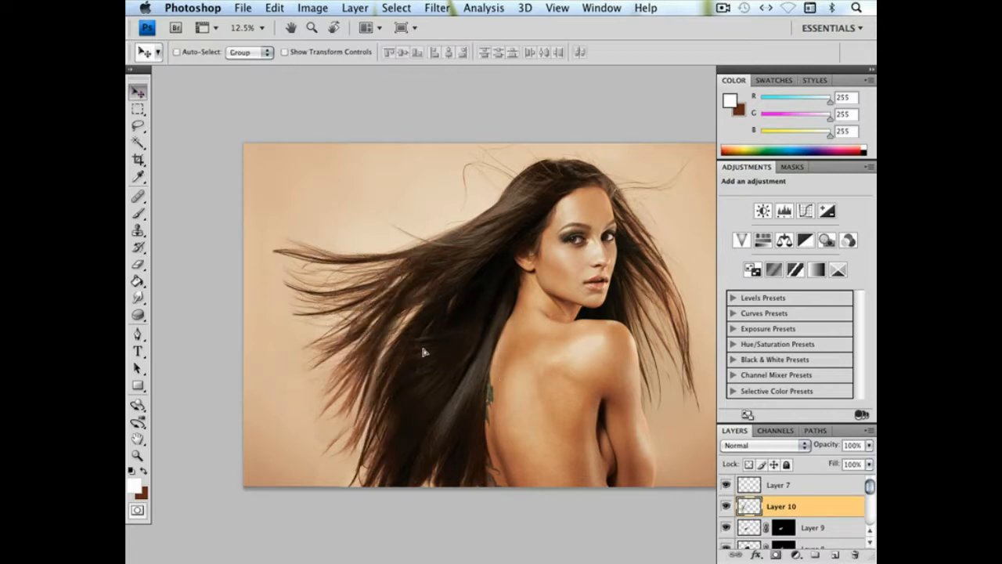
{"action": "left_click", "coordinate": [274, 8]}
{"action": "left_click", "coordinate": [314, 279]}
{"action": "left_click_drag", "start_coordinate": [469, 438], "coordinate": [399, 370]}
{"action": "left_click_drag", "start_coordinate": [484, 381], "coordinate": [509, 365]}
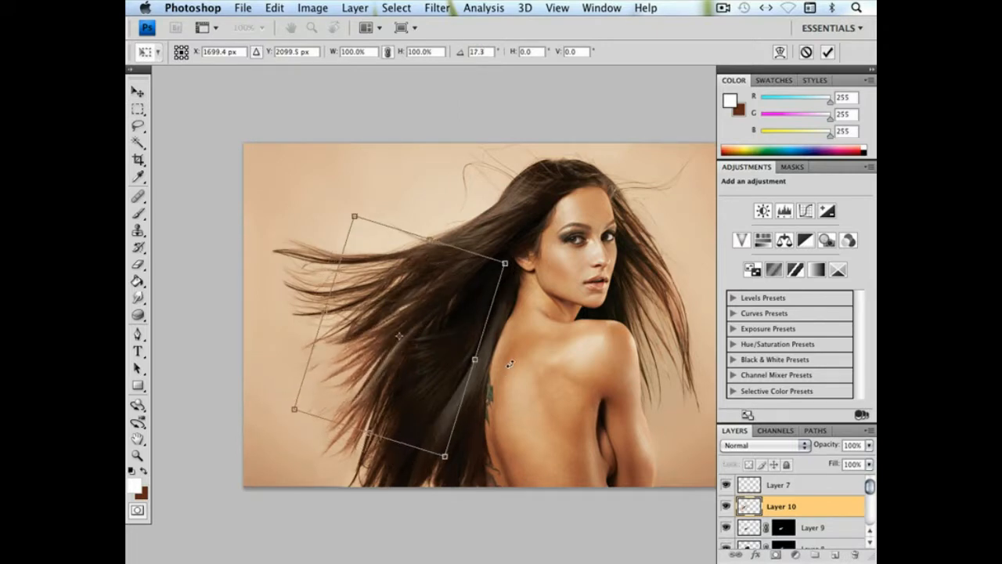
{"action": "key", "text": "Return"}
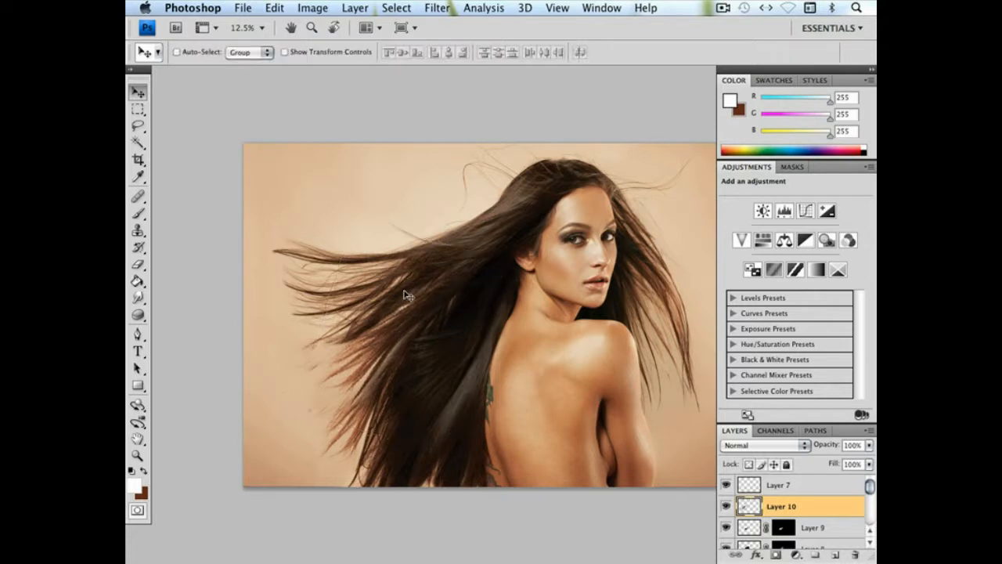
Place Layer 10 directly below Layer 4 and set the Burn tool to 380 px, Midtones, 20% exposure with Protect Tones on
{"action": "mouse_move", "coordinate": [785, 515]}
{"action": "left_mouse_down"}
{"action": "mouse_move", "coordinate": [805, 513]}
{"action": "mouse_move", "coordinate": [794, 522]}
{"action": "left_mouse_up"}
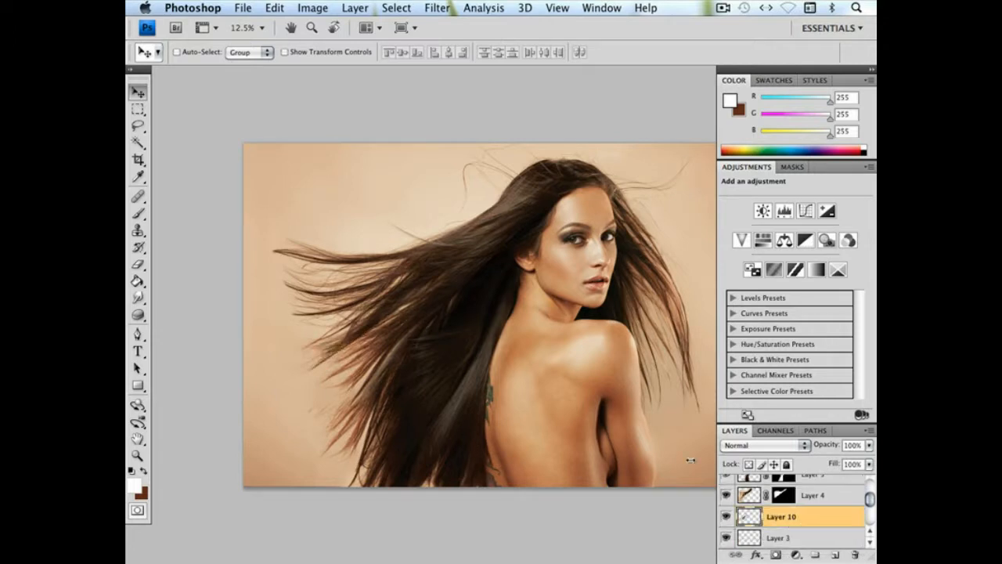
{"action": "left_click_drag", "start_coordinate": [137, 315], "coordinate": [188, 331]}
{"action": "right_click", "coordinate": [457, 323]}
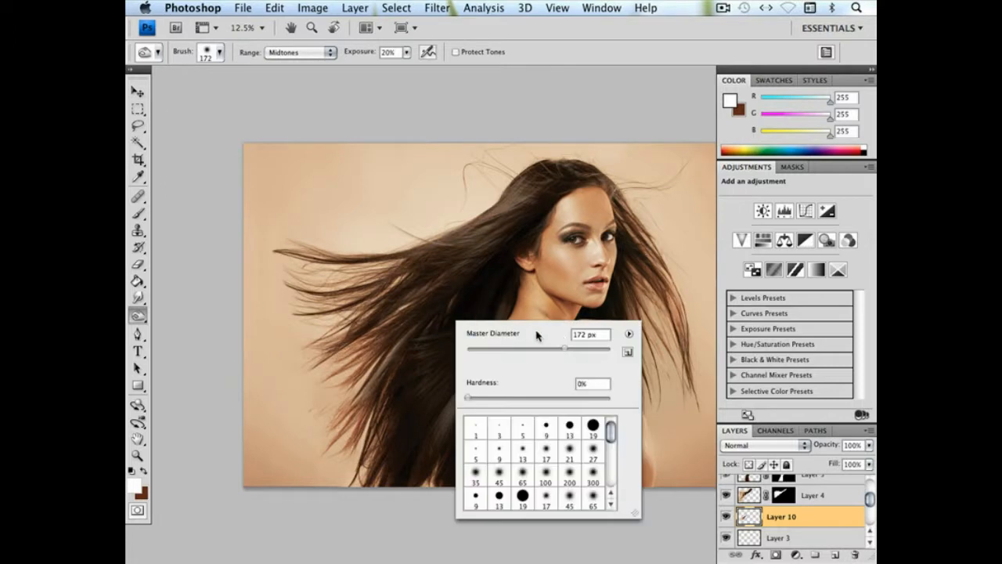
{"action": "left_click_drag", "start_coordinate": [587, 351], "coordinate": [593, 349]}
{"action": "left_click", "coordinate": [456, 51]}
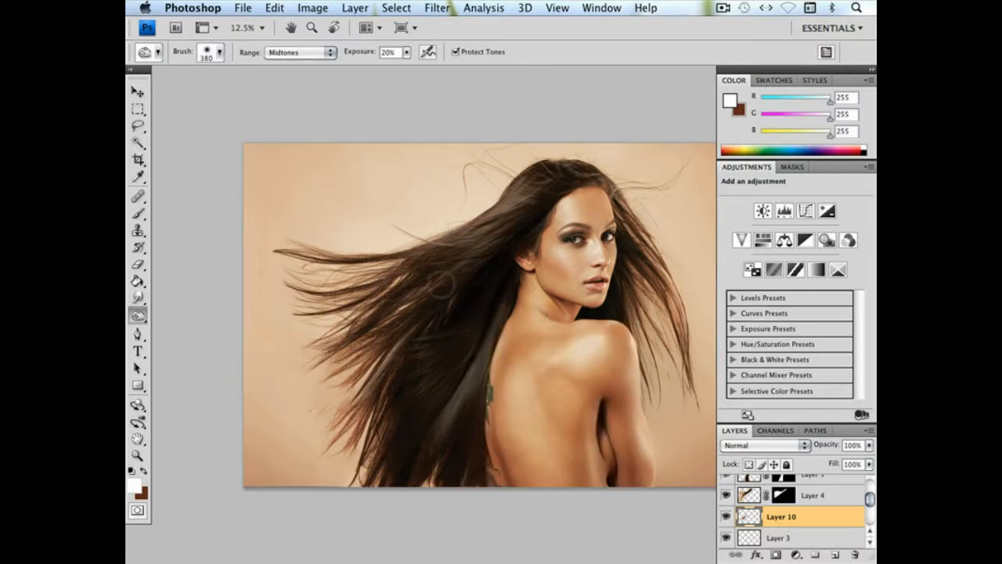
Add a layer mask to Layer 10 and paint out stray hair in black with a hard 960 px Brush
{"action": "left_click", "coordinate": [138, 213]}
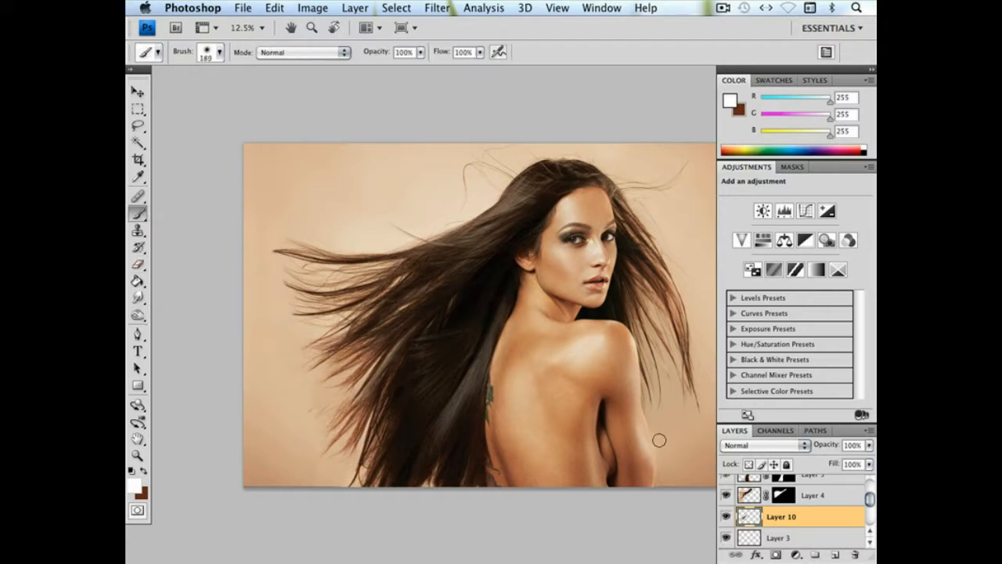
{"action": "left_click", "coordinate": [775, 554], "text": "alt"}
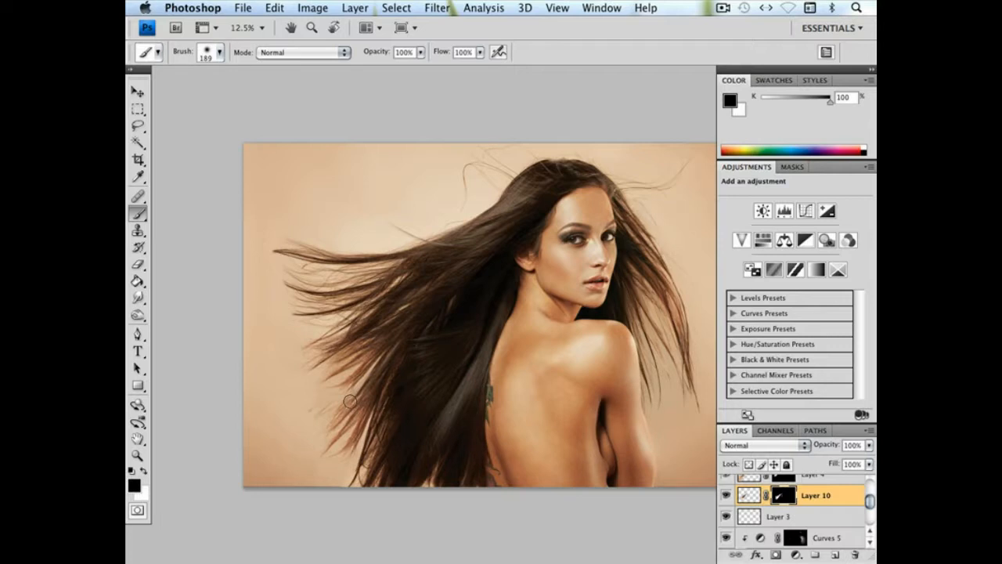
{"action": "right_click", "coordinate": [409, 379]}
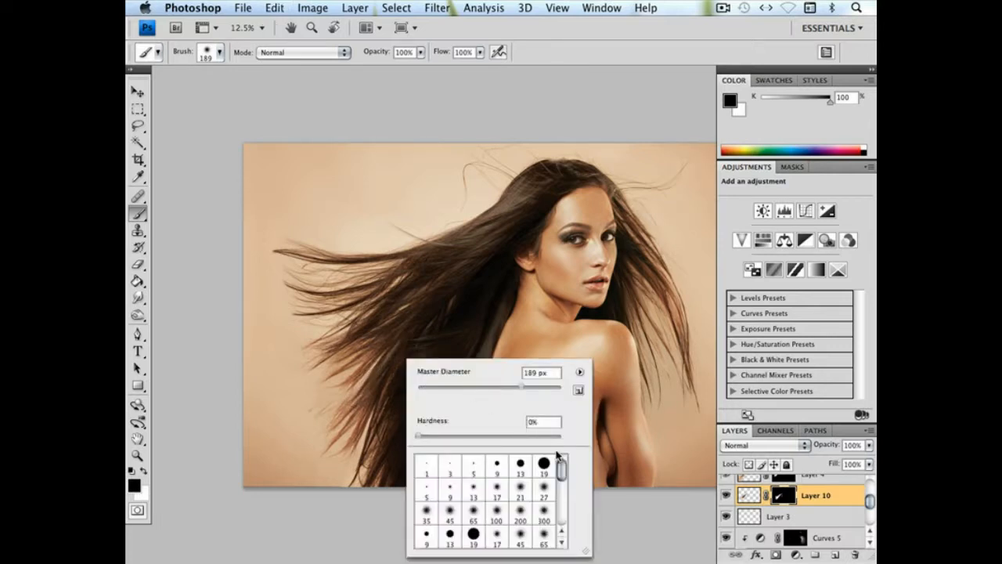
{"action": "left_click", "coordinate": [547, 388]}
{"action": "left_click", "coordinate": [329, 445]}
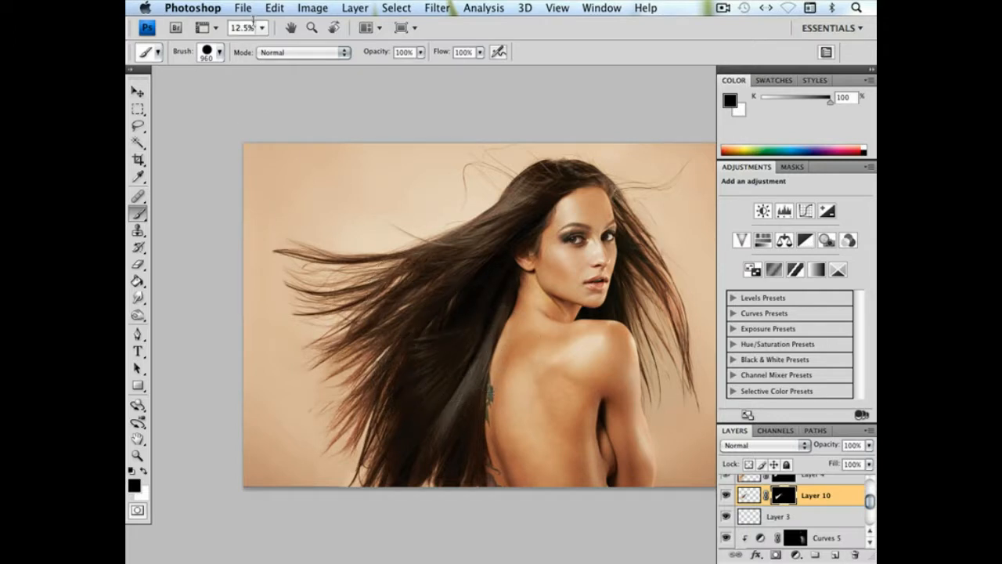
Transform the masked Layer 10 patch to 103% width, 121% height and -0.9° rotation, blending it with the surrounding hair
{"action": "left_click", "coordinate": [275, 9]}
{"action": "left_click", "coordinate": [284, 278]}
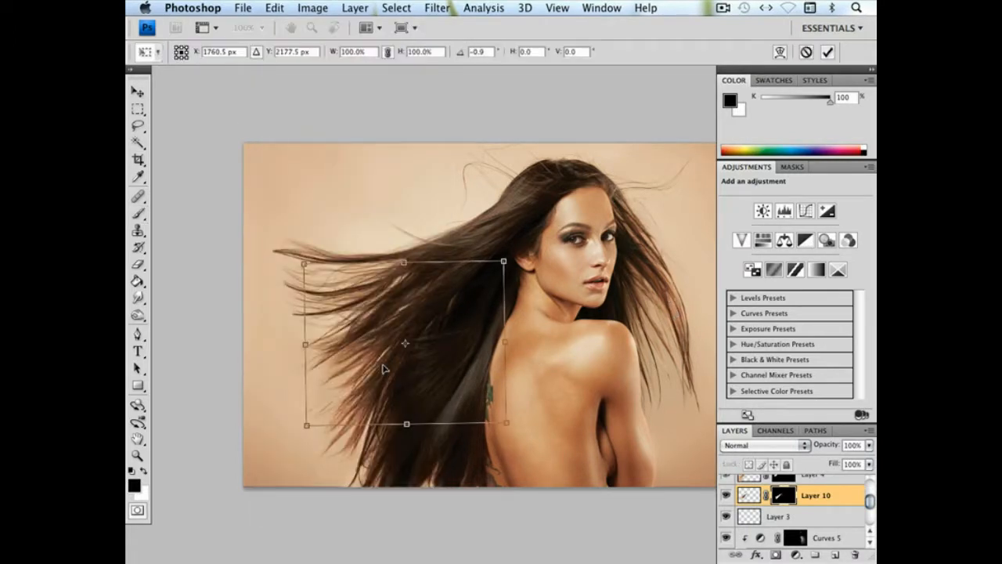
{"action": "left_click_drag", "start_coordinate": [559, 341], "coordinate": [558, 334]}
{"action": "left_click_drag", "start_coordinate": [397, 261], "coordinate": [398, 252]}
{"action": "left_click_drag", "start_coordinate": [409, 425], "coordinate": [411, 438]}
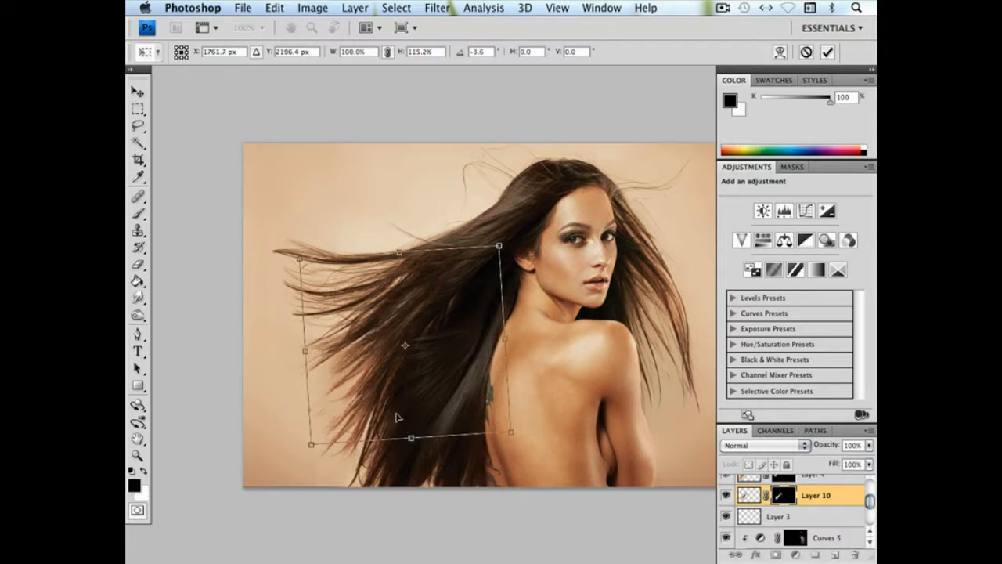
{"action": "left_click_drag", "start_coordinate": [397, 255], "coordinate": [399, 243]}
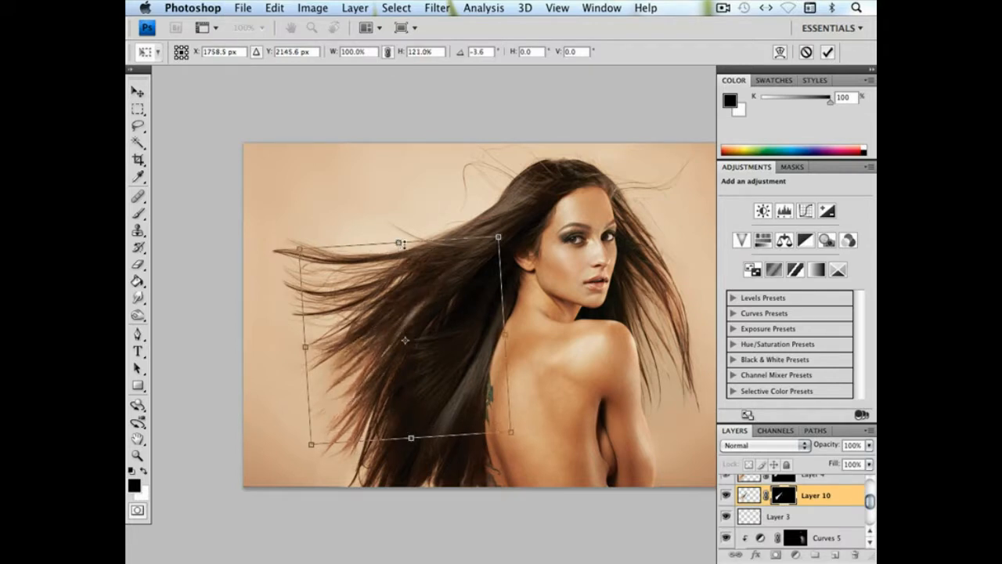
{"action": "left_click_drag", "start_coordinate": [447, 214], "coordinate": [453, 216]}
{"action": "left_click_drag", "start_coordinate": [508, 340], "coordinate": [514, 342]}
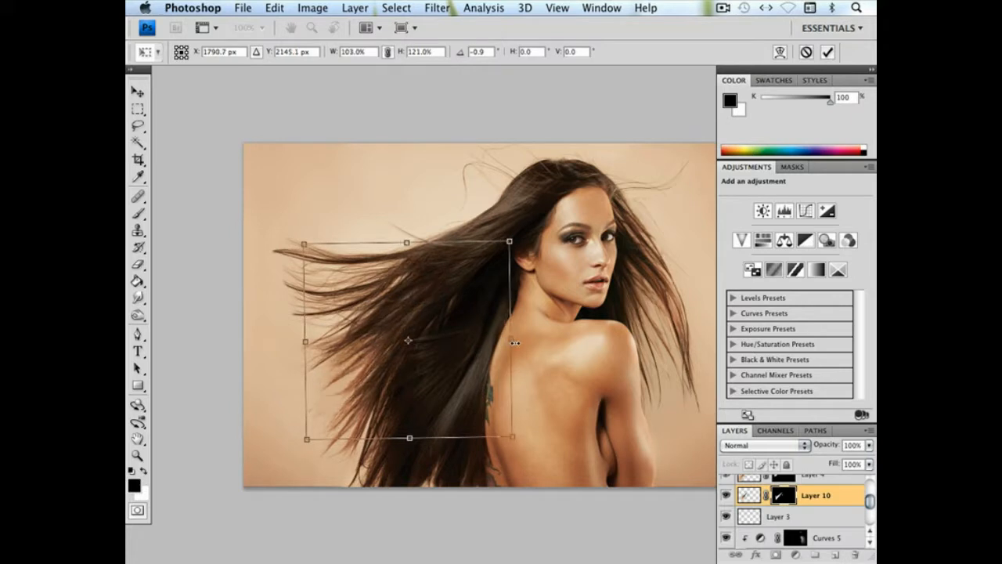
{"action": "key", "text": "b"}
{"action": "key", "text": "Return"}
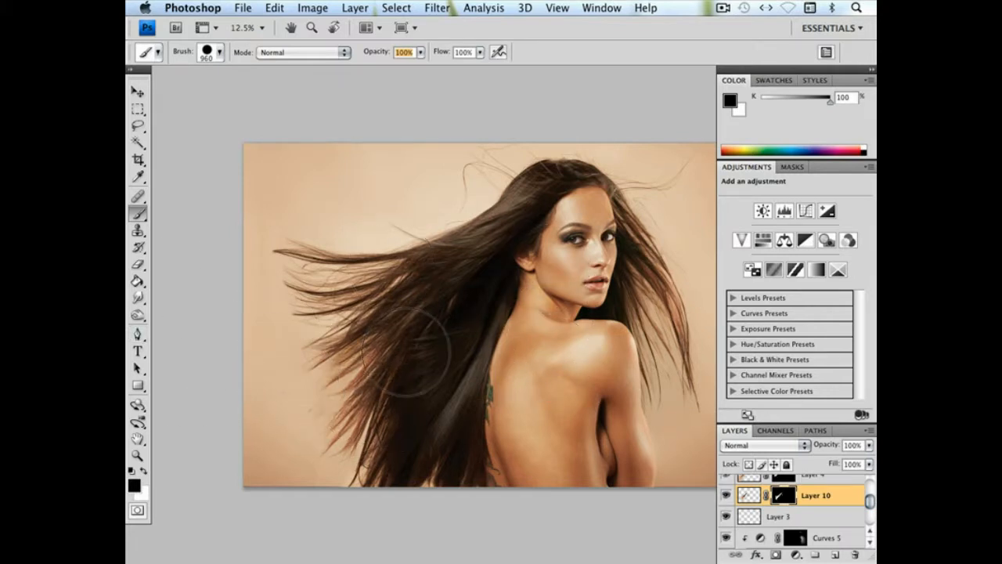
Compare the lower hair with and without Layer 10 by toggling that layer's visibility
{"action": "scroll", "coordinate": [383, 368], "scroll_direction": "down", "scroll_amount": 2}
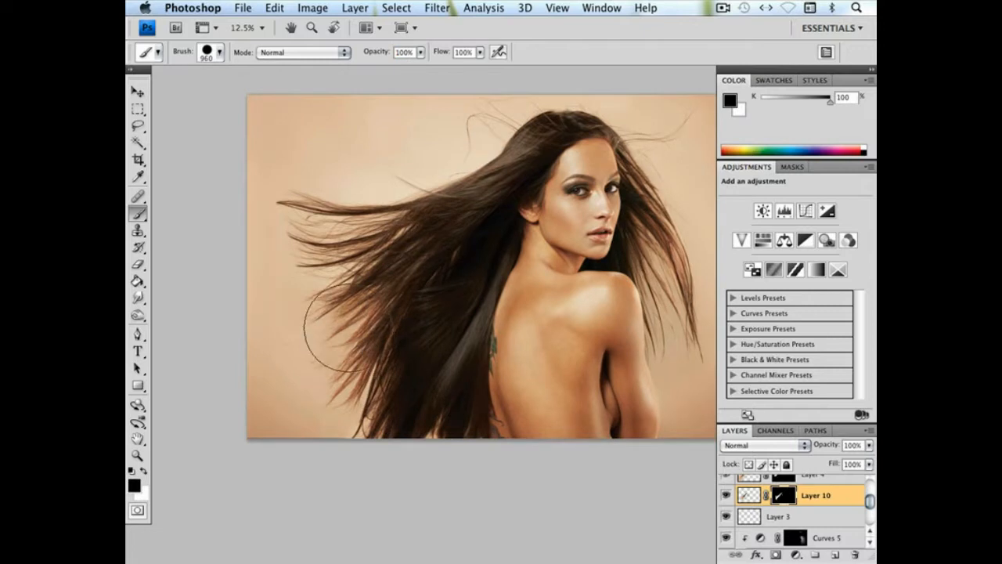
{"action": "left_click", "coordinate": [132, 96]}
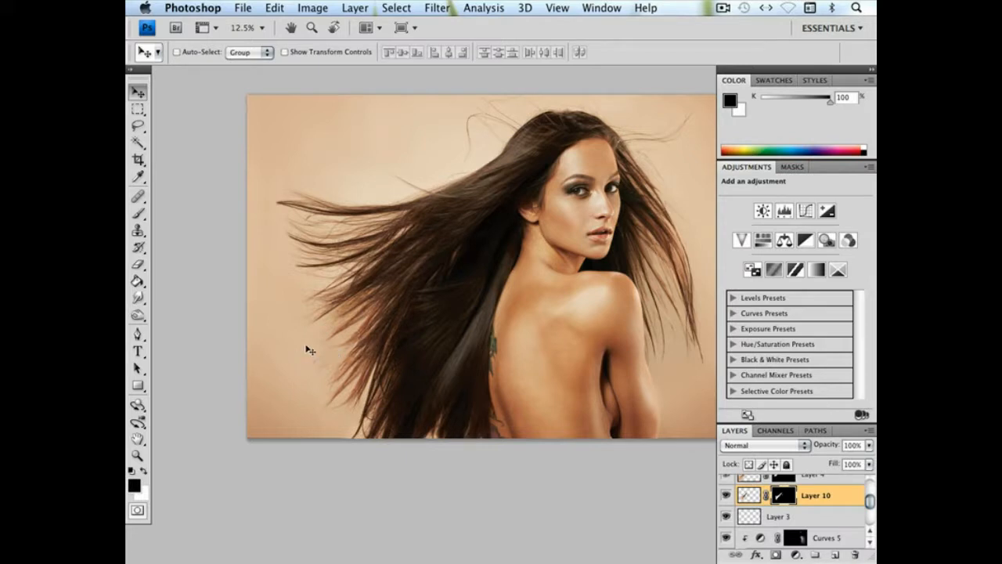
{"action": "left_click", "coordinate": [726, 496]}
{"action": "left_click", "coordinate": [727, 496]}
{"action": "left_click", "coordinate": [727, 495]}
{"action": "left_click", "coordinate": [726, 495]}
Set the Eraser to a soft 168 px tip at 0% hardness
{"action": "left_click", "coordinate": [138, 264]}
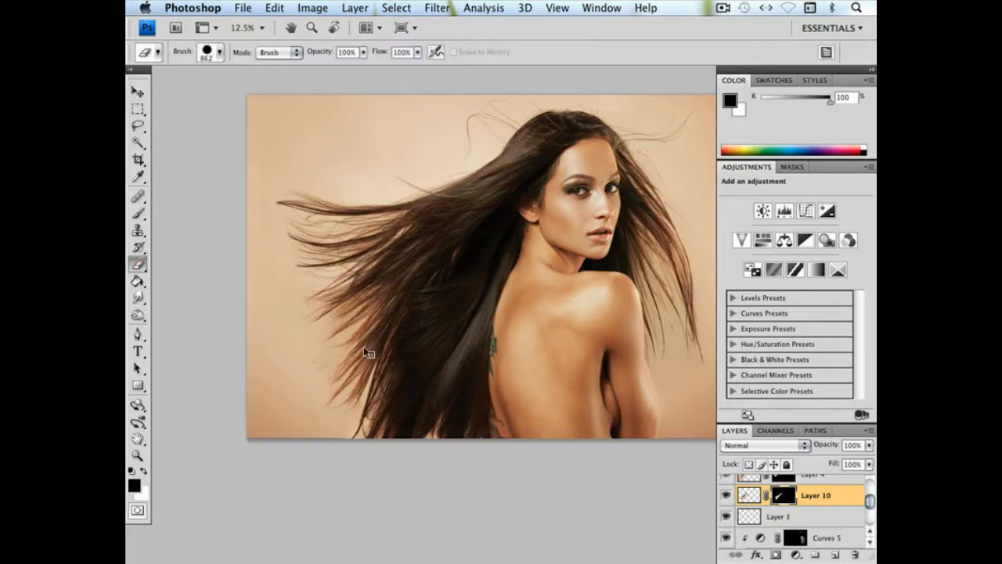
{"action": "right_click", "coordinate": [365, 346]}
{"action": "left_click_drag", "start_coordinate": [459, 423], "coordinate": [352, 385]}
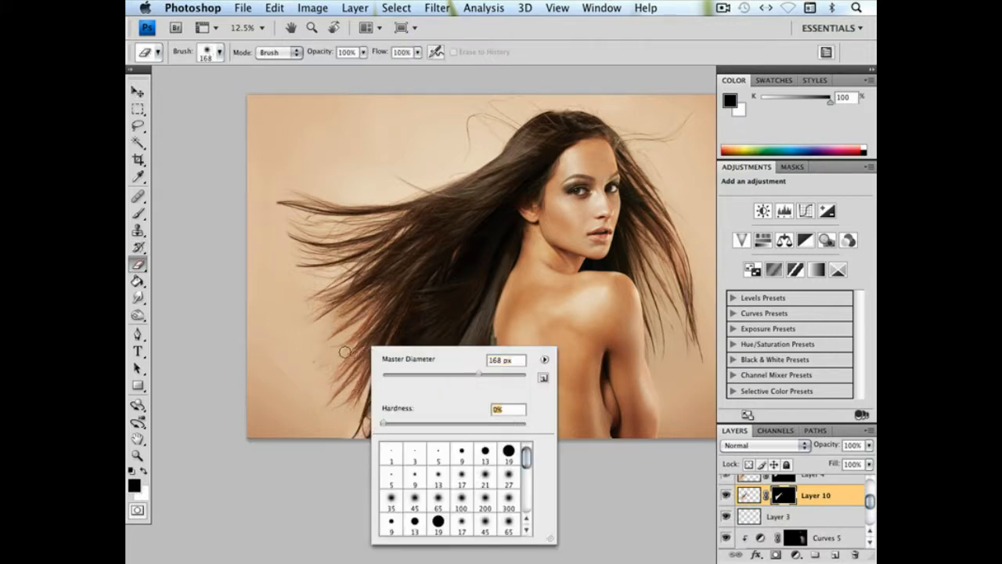
Mask out stray remnants beside the outer hair on Layer 10 with a soft 160 px black Brush at 0% hardness
{"action": "left_click", "coordinate": [138, 214]}
{"action": "right_click", "coordinate": [423, 330]}
{"action": "left_click", "coordinate": [532, 357]}
{"action": "left_click_drag", "start_coordinate": [503, 406], "coordinate": [377, 406]}
{"action": "left_click", "coordinate": [334, 347]}
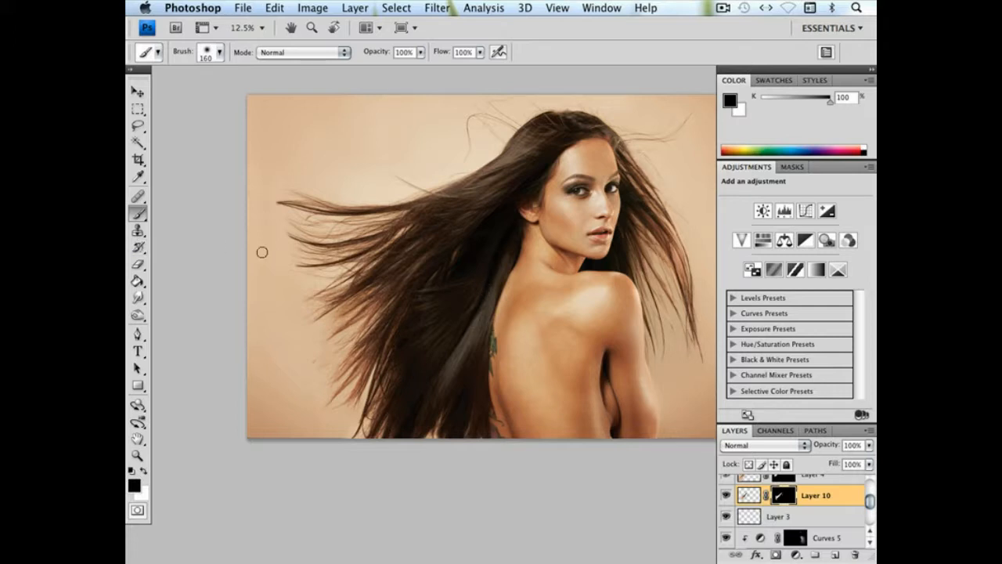
Compare the retouched portrait with the WorkingFile layer shown on its own, viewing the whole image
{"action": "key", "text": "super+minus"}
{"action": "left_click_drag", "start_coordinate": [541, 312], "coordinate": [478, 334]}
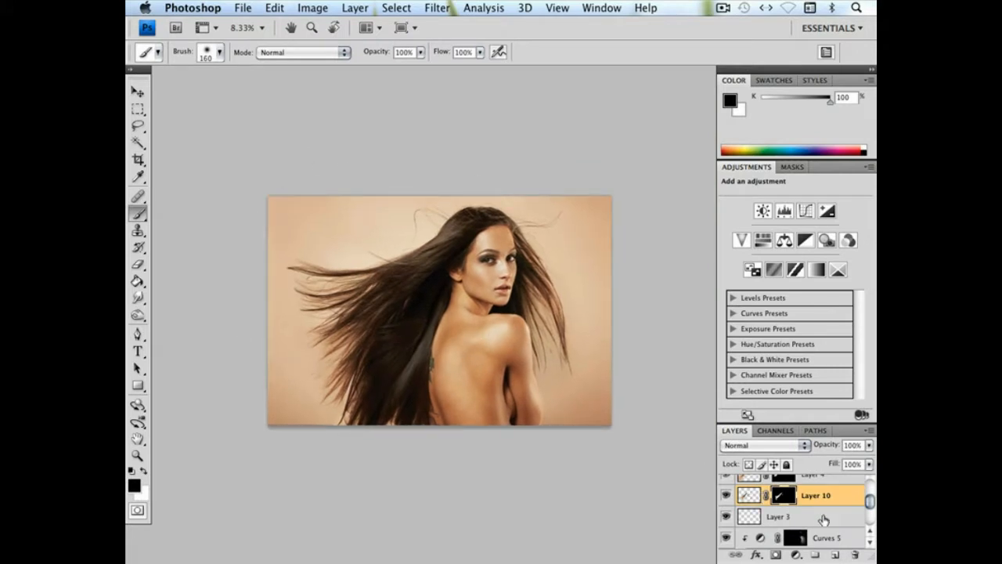
{"action": "left_click_drag", "start_coordinate": [867, 502], "coordinate": [867, 516]}
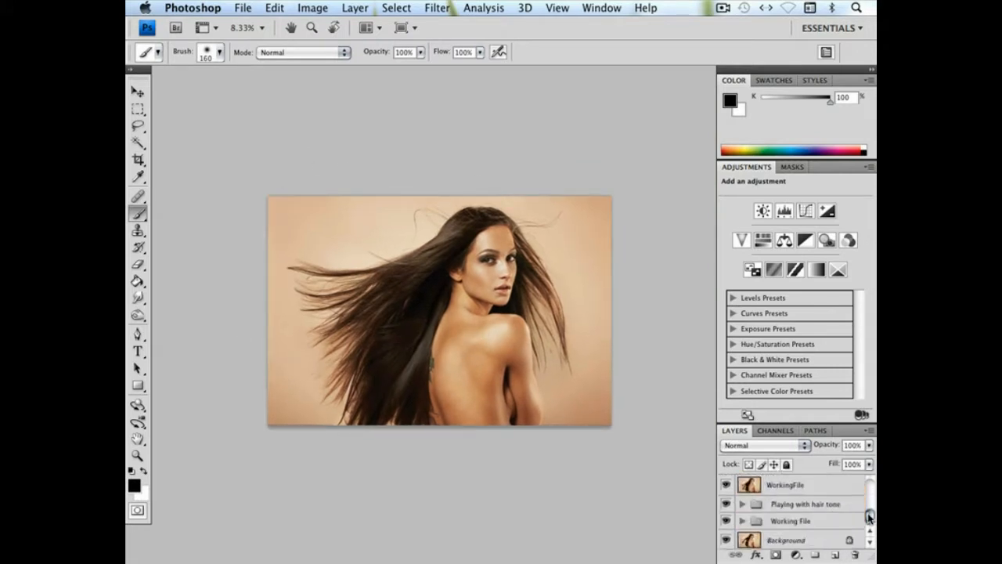
{"action": "left_click", "coordinate": [726, 487], "text": "alt"}
{"action": "left_click", "coordinate": [726, 487], "text": "alt"}
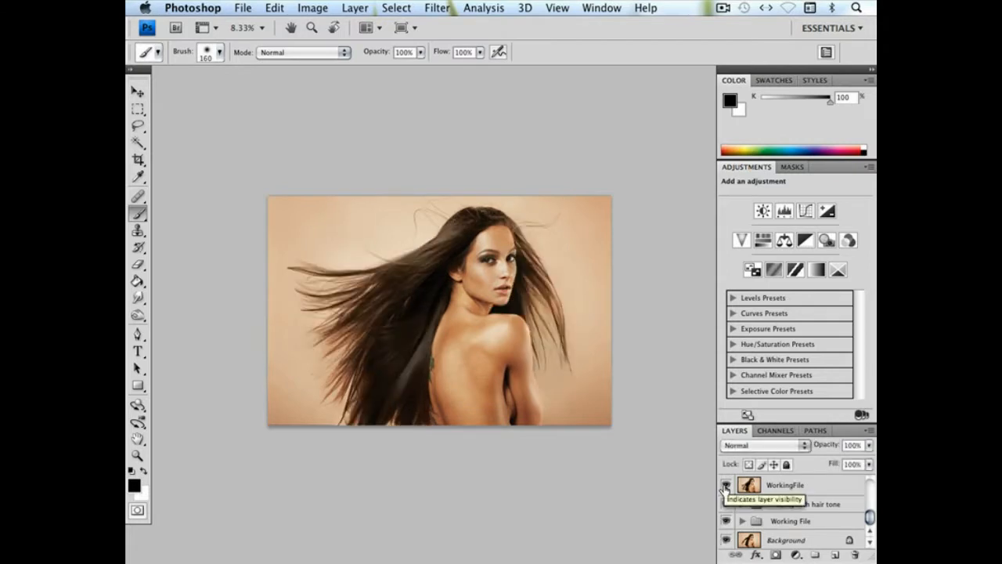
{"action": "left_click", "coordinate": [726, 487], "text": "alt"}
{"action": "left_click", "coordinate": [726, 487], "text": "alt"}
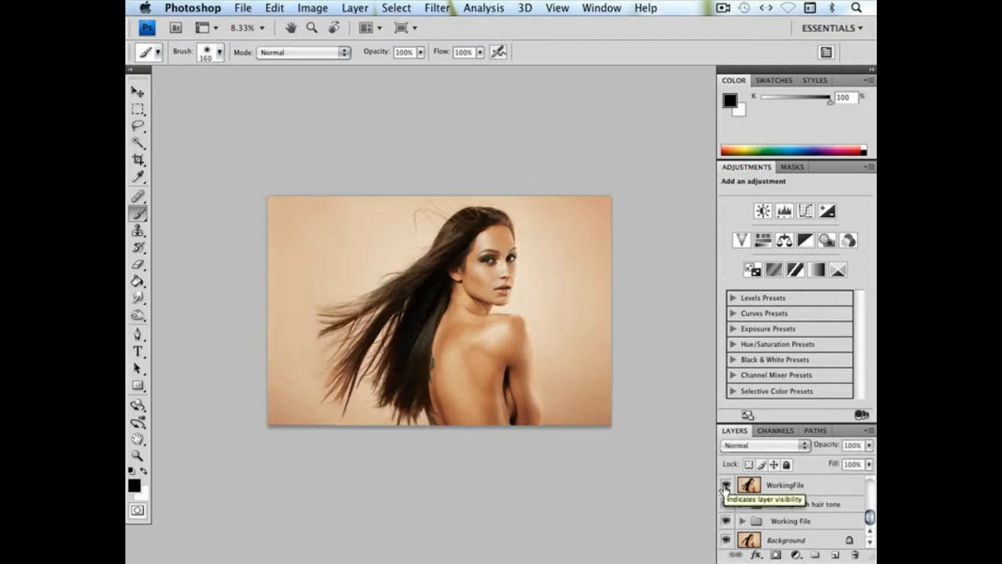
Switch repeatedly between the WorkingFile layer alone and the full layer stack to check the before and after
{"action": "left_click", "coordinate": [726, 487], "text": "alt"}
{"action": "left_click", "coordinate": [726, 487], "text": "alt"}
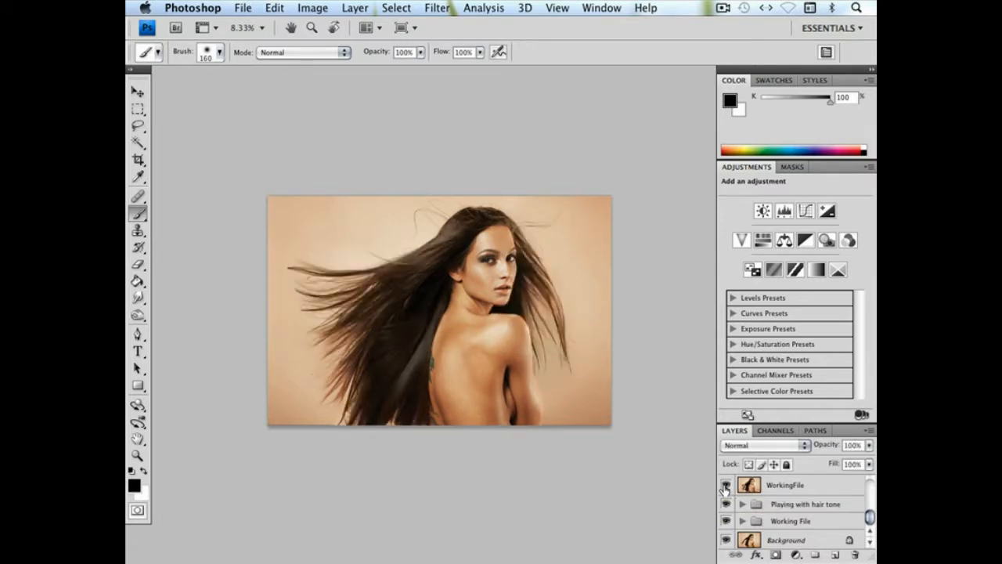
{"action": "left_click", "coordinate": [726, 487], "text": "alt"}
{"action": "left_click", "coordinate": [726, 486], "text": "alt"}
Select the hair patch layer under the mid-length hair and delete the hidden Layer 9
{"action": "left_click", "coordinate": [138, 93]}
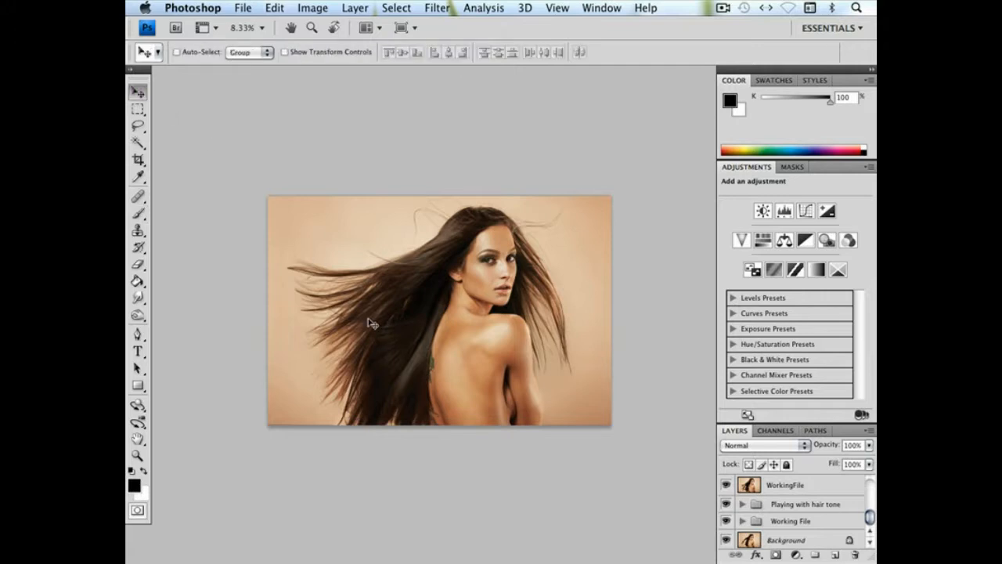
{"action": "right_click", "coordinate": [387, 333]}
{"action": "left_click", "coordinate": [418, 305]}
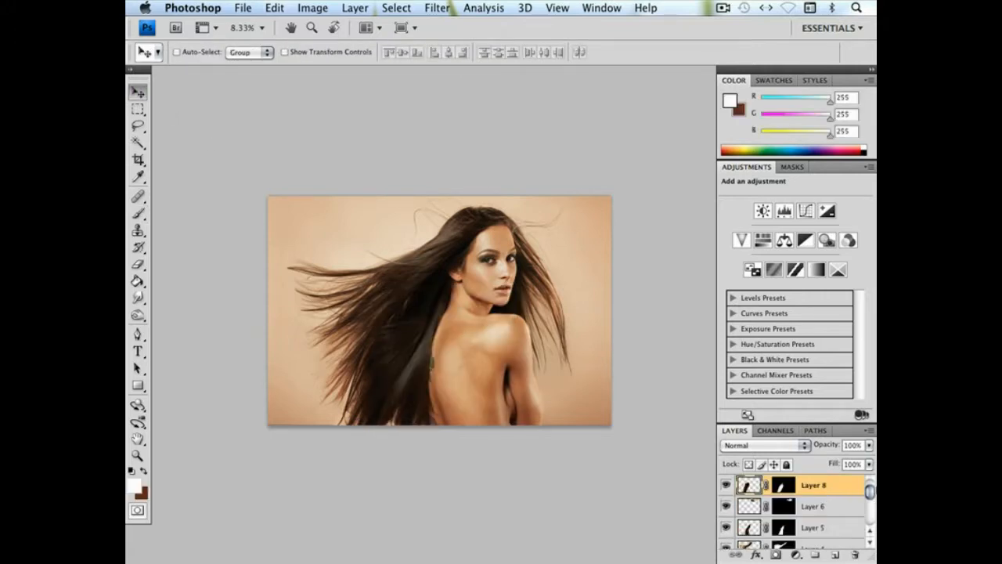
{"action": "left_click_drag", "start_coordinate": [870, 490], "coordinate": [870, 484]}
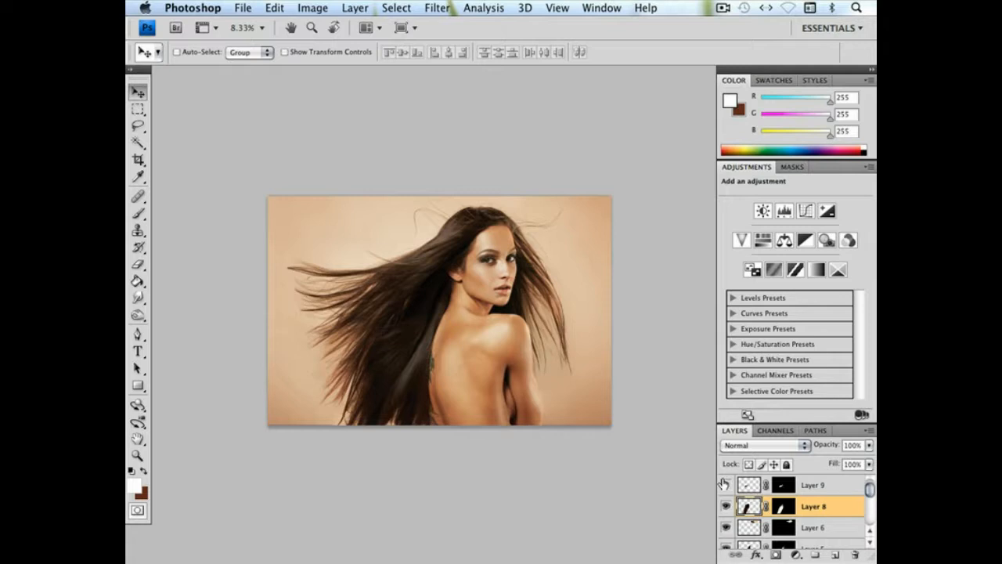
{"action": "left_click_drag", "start_coordinate": [749, 487], "coordinate": [854, 554]}
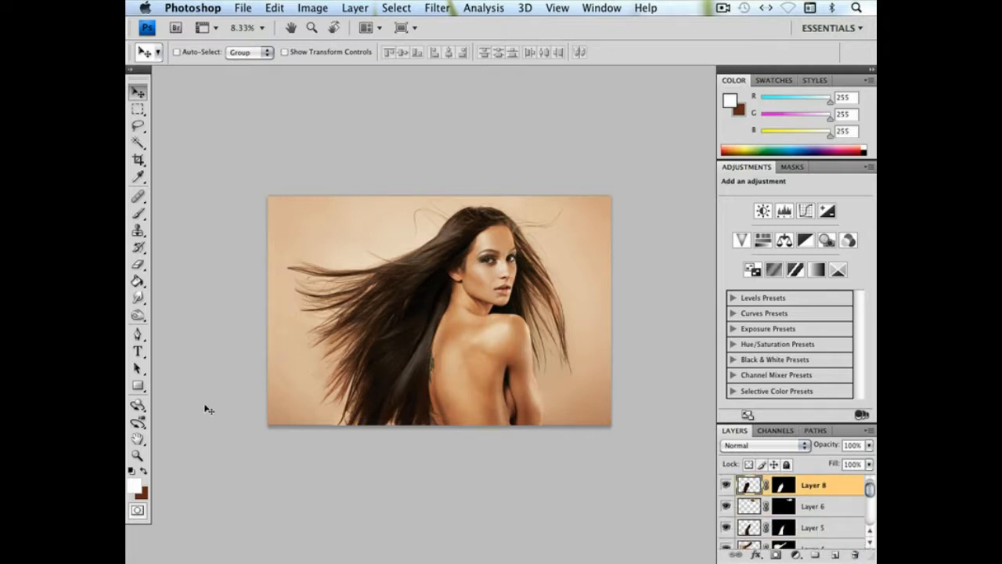
Check what Layer 4 and Layer 10 contribute to the flowing hair by toggling their visibility, and duplicate Layer 10
{"action": "left_click", "coordinate": [137, 456]}
{"action": "left_click_drag", "start_coordinate": [436, 357], "coordinate": [429, 359]}
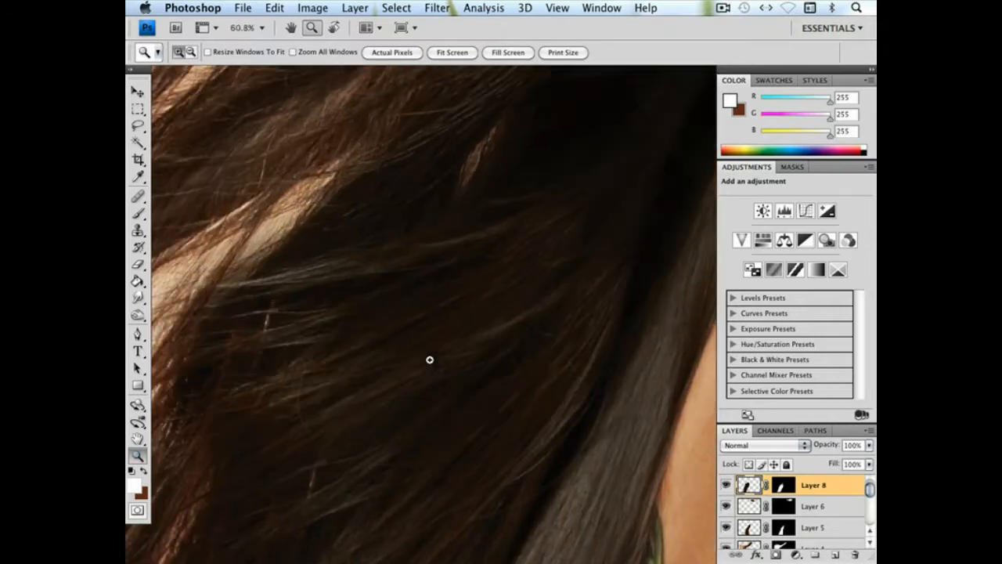
{"action": "left_click_drag", "start_coordinate": [450, 318], "coordinate": [579, 422]}
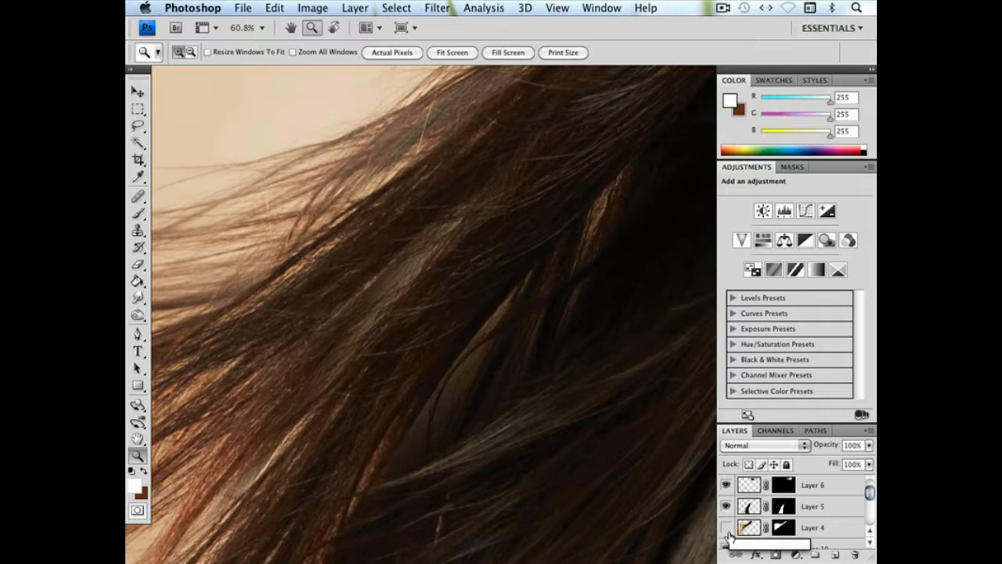
{"action": "left_click", "coordinate": [727, 529]}
{"action": "left_click", "coordinate": [726, 550]}
{"action": "left_click", "coordinate": [726, 551]}
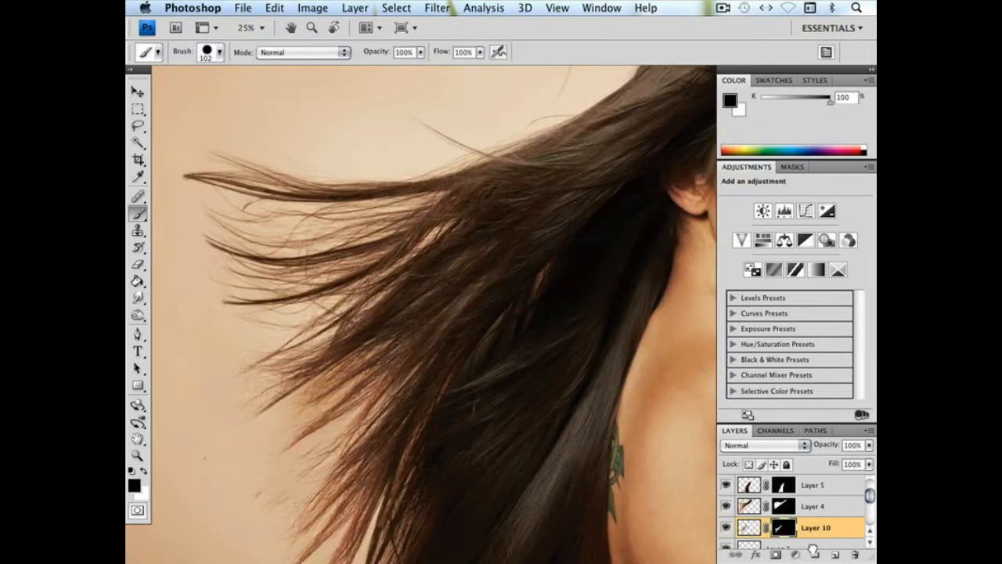
{"action": "left_click_drag", "start_coordinate": [814, 551], "coordinate": [838, 555]}
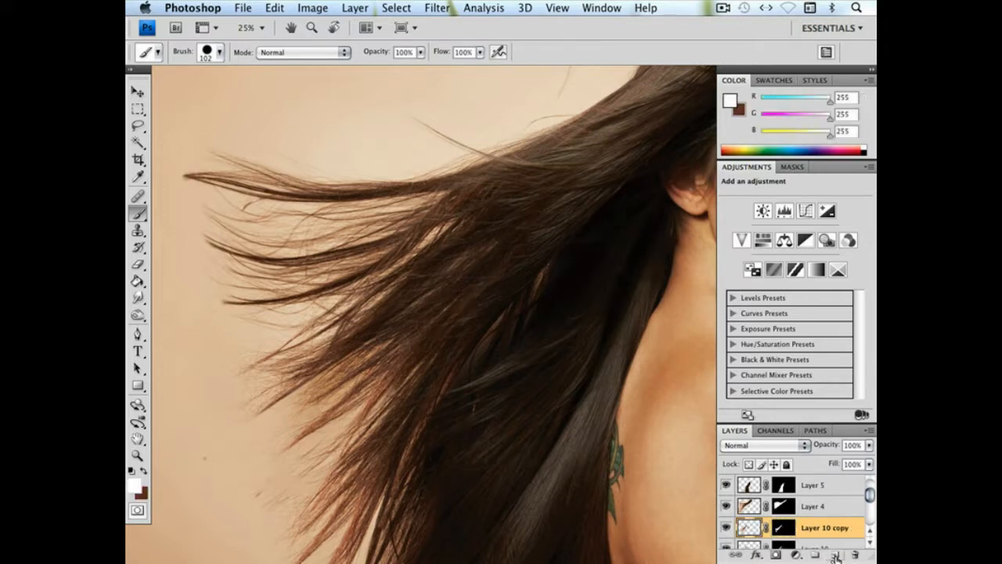
Select the Layer 10 copy's mask and compare the hair gap close up with and without that layer
{"action": "scroll", "coordinate": [509, 317], "scroll_direction": "up", "scroll_amount": 3}
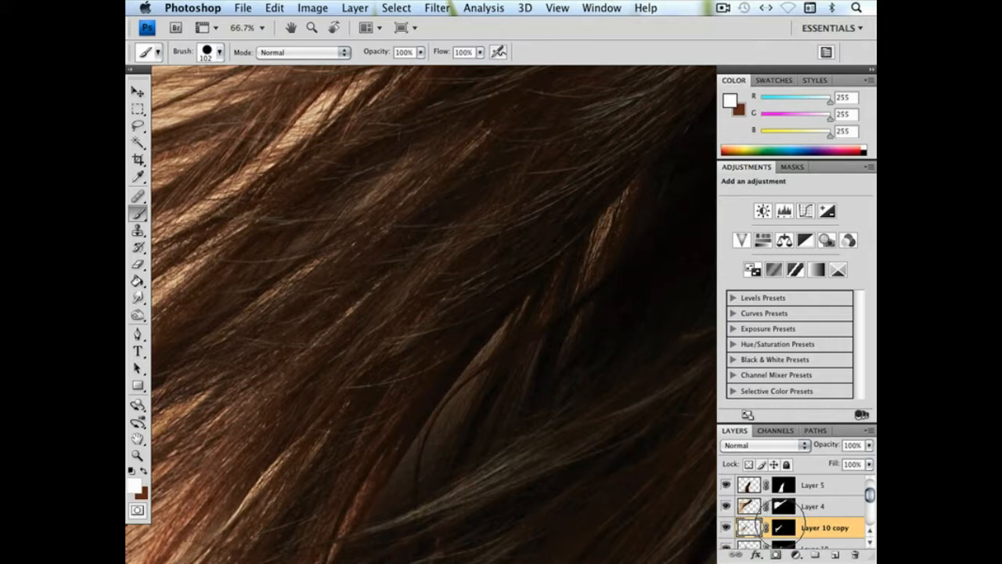
{"action": "left_click", "coordinate": [780, 528]}
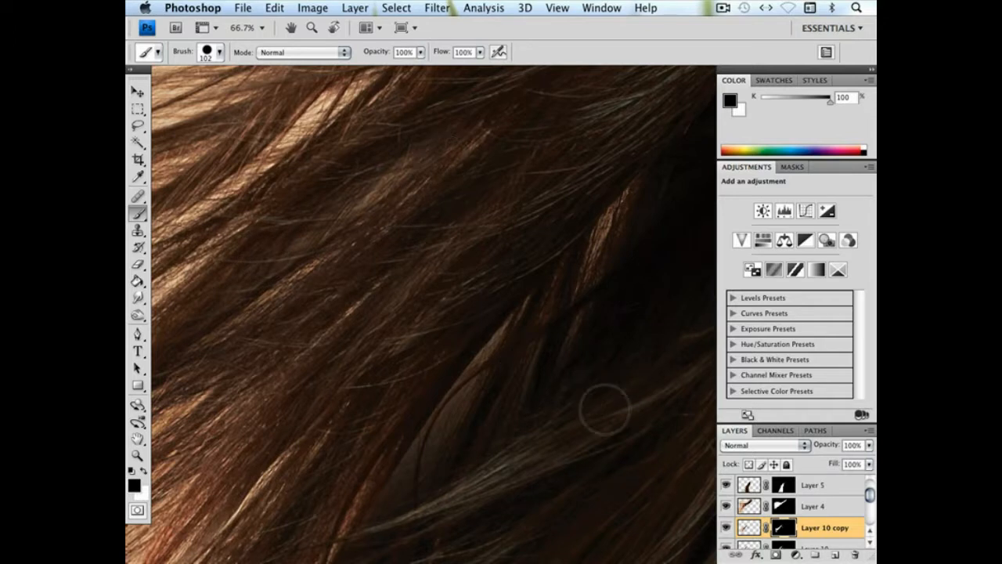
{"action": "left_click", "coordinate": [726, 528]}
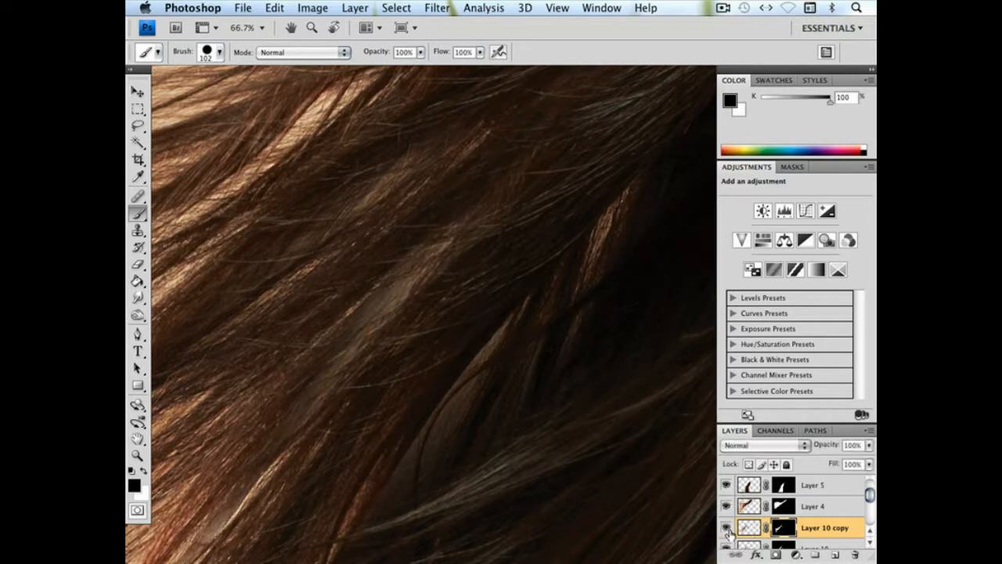
{"action": "left_click", "coordinate": [727, 530]}
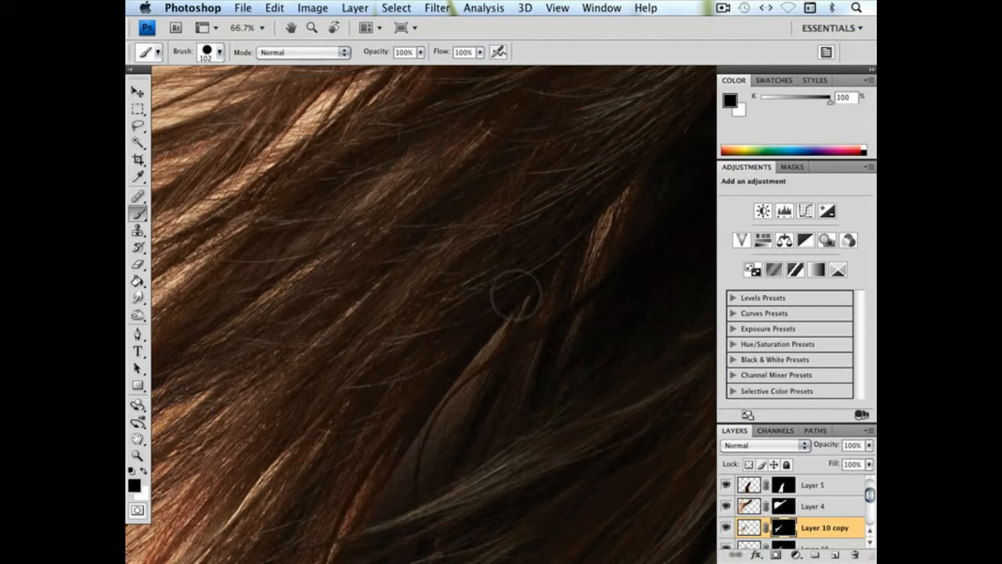
Examine the fuller hair in the whole portrait and close up along the strands beside the back
{"action": "key", "text": "super+minus"}
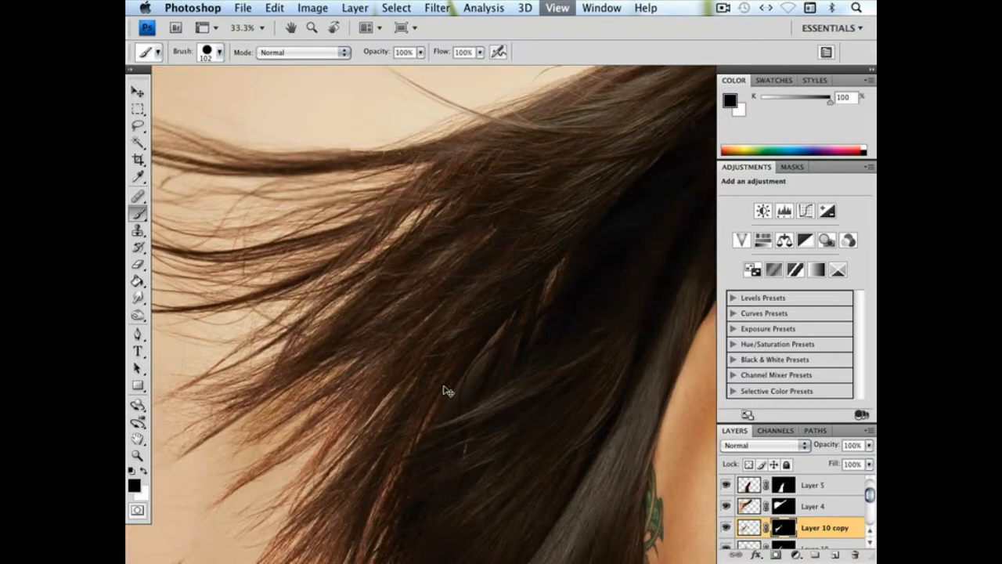
{"action": "key", "text": "super+minus"}
{"action": "key", "text": "super+minus"}
{"action": "key", "text": "super+minus"}
{"action": "key", "text": "super+minus"}
{"action": "key", "text": "super+minus"}
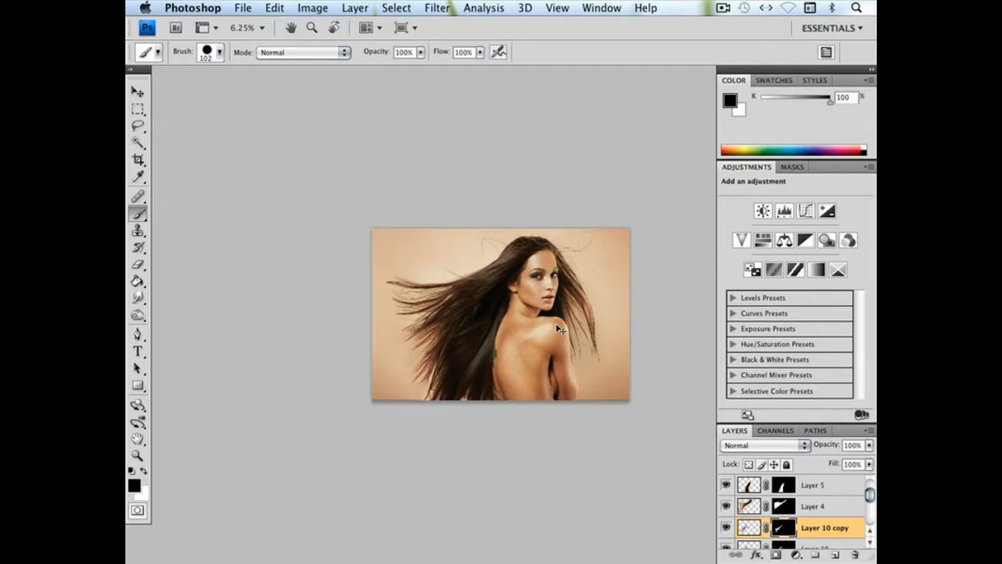
{"action": "mouse_move", "coordinate": [578, 315]}
{"action": "left_mouse_down"}
{"action": "mouse_move", "coordinate": [491, 341]}
{"action": "mouse_move", "coordinate": [559, 312]}
{"action": "left_mouse_up"}
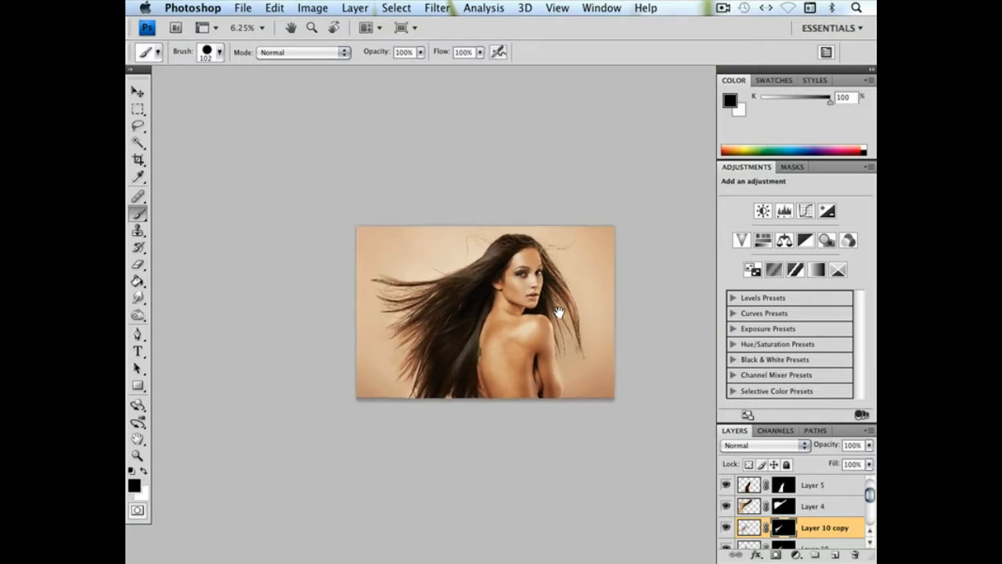
{"action": "key", "text": "super+plus"}
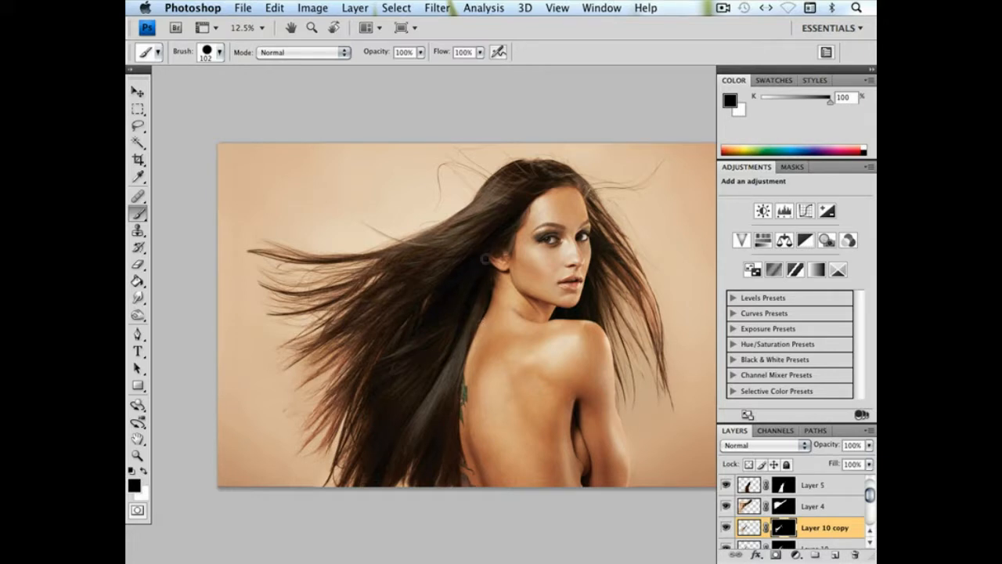
{"action": "left_click", "coordinate": [137, 455]}
{"action": "left_click_drag", "start_coordinate": [477, 413], "coordinate": [477, 413]}
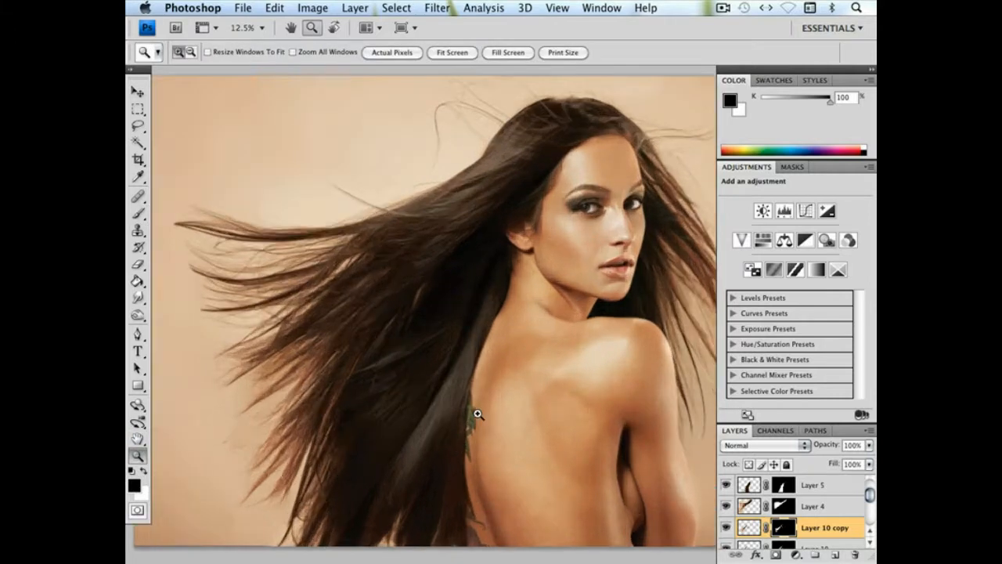
{"action": "key", "text": "space"}
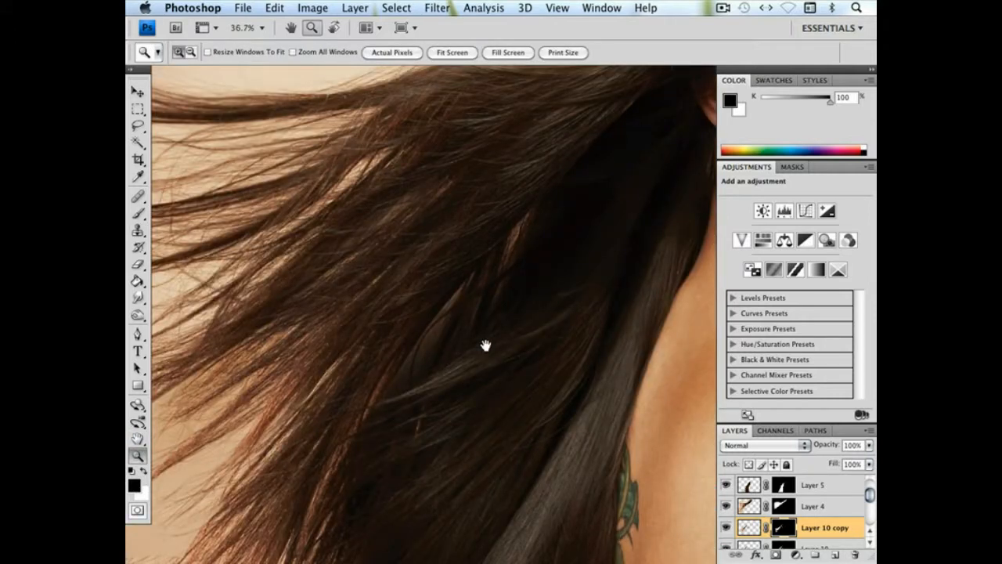
{"action": "left_click_drag", "start_coordinate": [430, 332], "coordinate": [421, 310]}
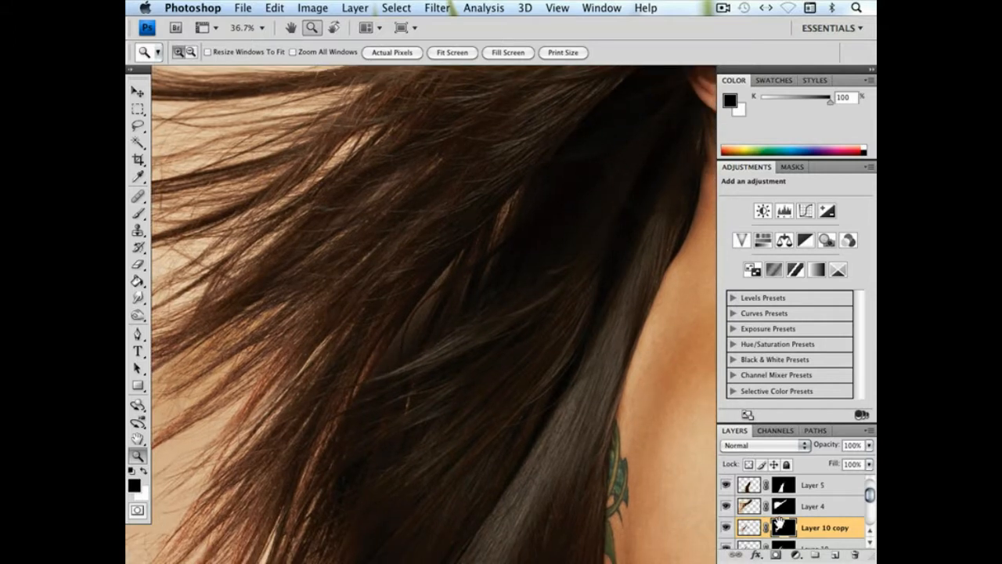
Compare the hair with and without Layer 4, Layer 5 and Layer 8 by toggling each layer's visibility
{"action": "left_click", "coordinate": [726, 508]}
{"action": "left_click", "coordinate": [726, 507]}
{"action": "left_click", "coordinate": [726, 485]}
{"action": "left_click", "coordinate": [726, 486]}
{"action": "mouse_move", "coordinate": [869, 494]}
{"action": "left_mouse_down"}
{"action": "mouse_move", "coordinate": [868, 518]}
{"action": "mouse_move", "coordinate": [869, 508]}
{"action": "left_mouse_up"}
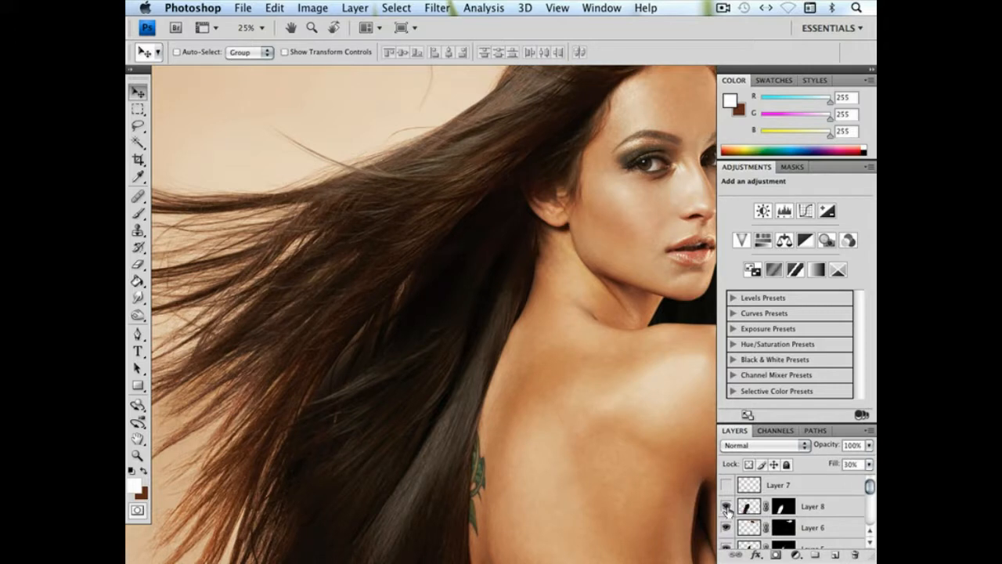
{"action": "left_click", "coordinate": [726, 507]}
{"action": "left_click", "coordinate": [726, 507]}
Duplicate Layer 8 and shift the copy over the lower hair
{"action": "left_click_drag", "start_coordinate": [415, 377], "coordinate": [553, 333]}
{"action": "left_click_drag", "start_coordinate": [746, 507], "coordinate": [834, 554]}
{"action": "left_click_drag", "start_coordinate": [532, 268], "coordinate": [485, 268]}
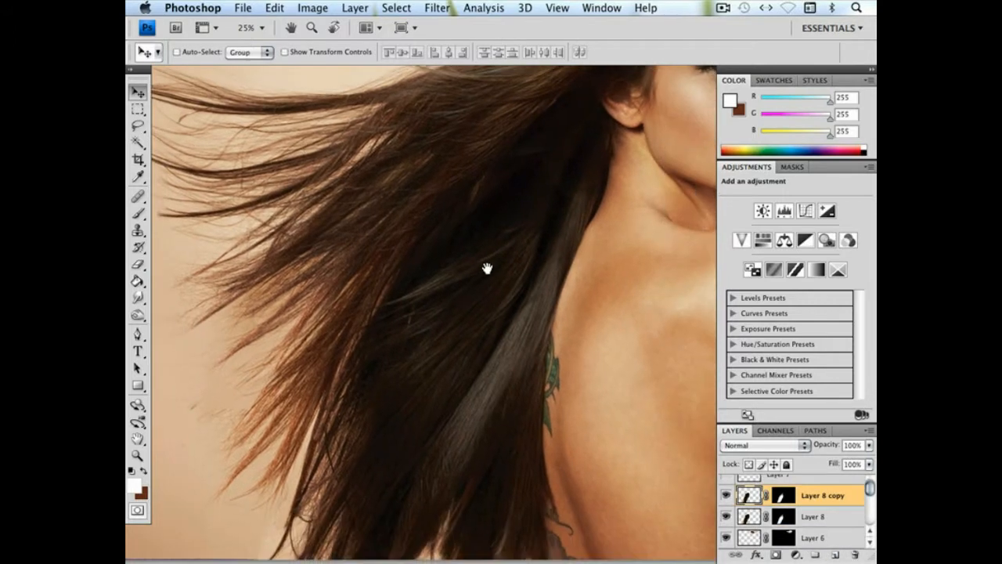
Mask out the excess areas of Layer 8 copy over the lower hair with a soft 764 px black Brush
{"action": "left_click", "coordinate": [138, 212]}
{"action": "left_click", "coordinate": [131, 470]}
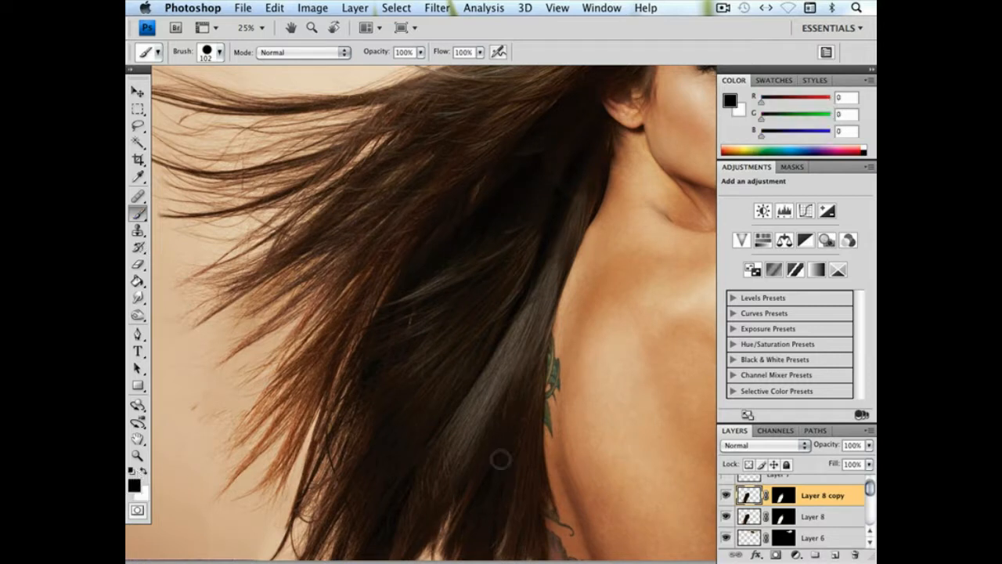
{"action": "left_click", "coordinate": [785, 496]}
{"action": "right_click", "coordinate": [466, 342]}
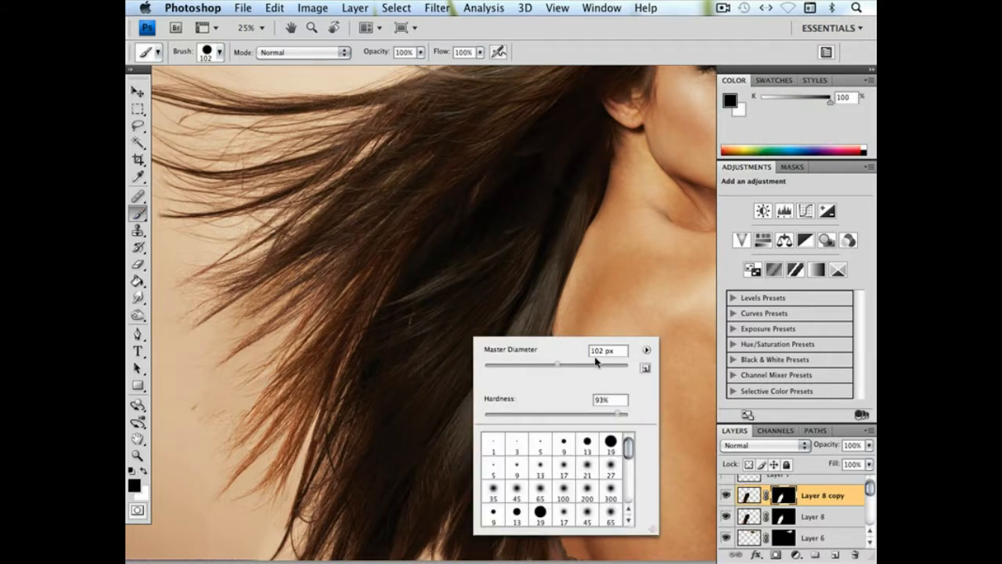
{"action": "left_click_drag", "start_coordinate": [573, 415], "coordinate": [460, 407]}
{"action": "key", "text": "Return"}
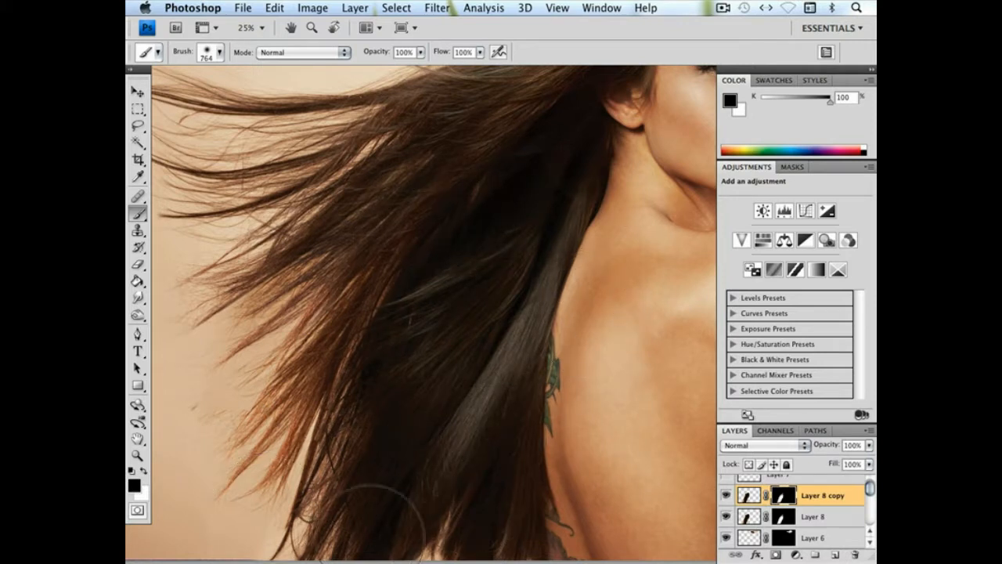
{"action": "left_click_drag", "start_coordinate": [512, 431], "coordinate": [493, 313]}
{"action": "left_click_drag", "start_coordinate": [539, 423], "coordinate": [443, 410]}
{"action": "left_click_drag", "start_coordinate": [490, 321], "coordinate": [443, 455]}
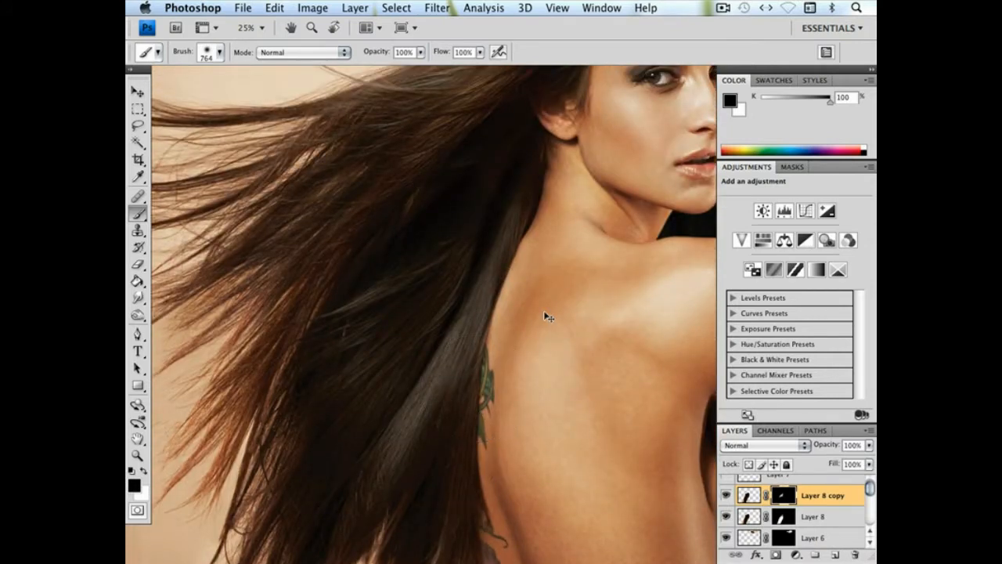
Group the layers from Layer 7 down to WorkingFile and name the group Composite
{"action": "key", "text": "super+minus"}
{"action": "key", "text": "super+minus"}
{"action": "key", "text": "super+minus"}
{"action": "key", "text": "super+plus"}
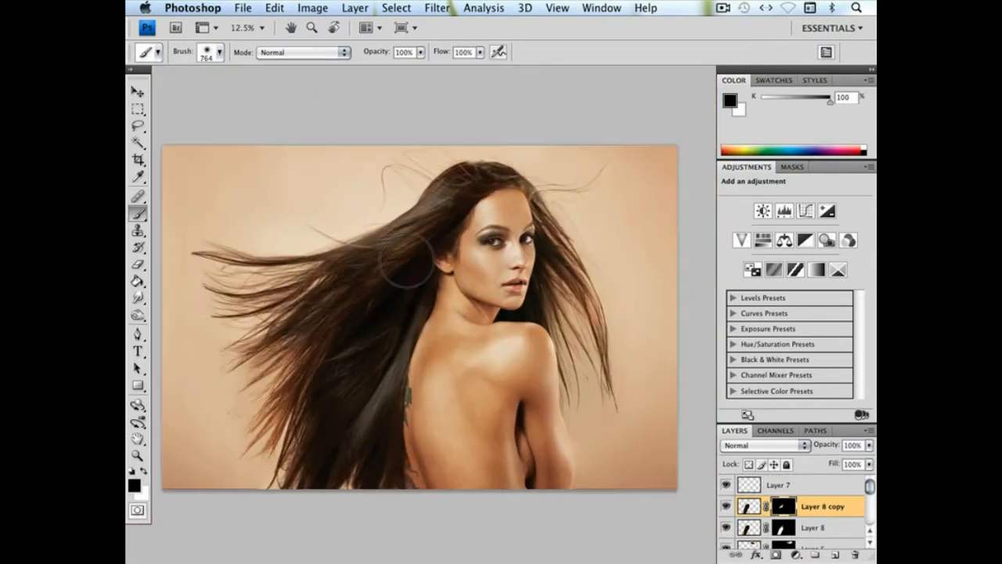
{"action": "left_click", "coordinate": [825, 491]}
{"action": "left_click_drag", "start_coordinate": [871, 488], "coordinate": [870, 520]}
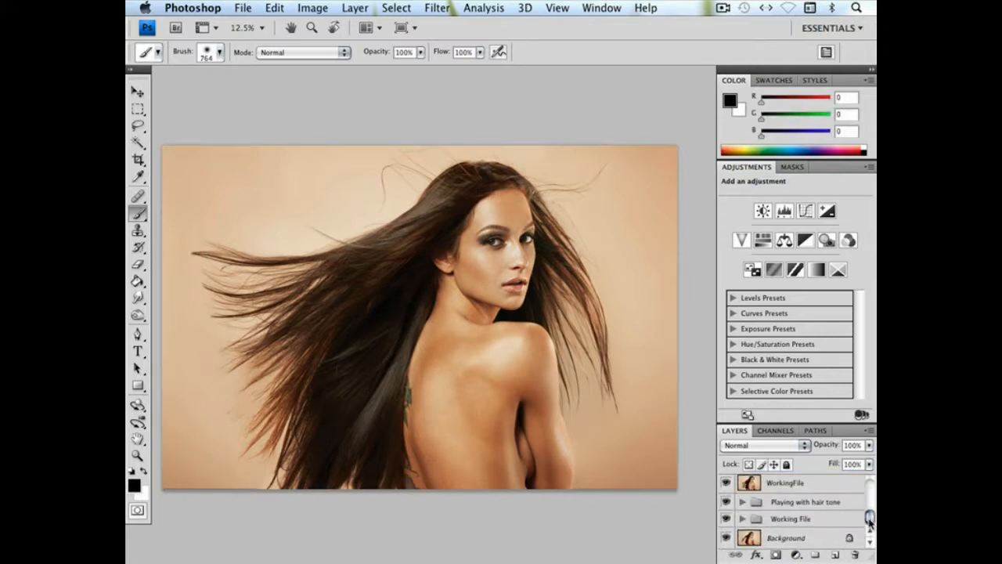
{"action": "left_click_drag", "start_coordinate": [814, 484], "coordinate": [787, 487]}
{"action": "key", "text": "ctrl+g"}
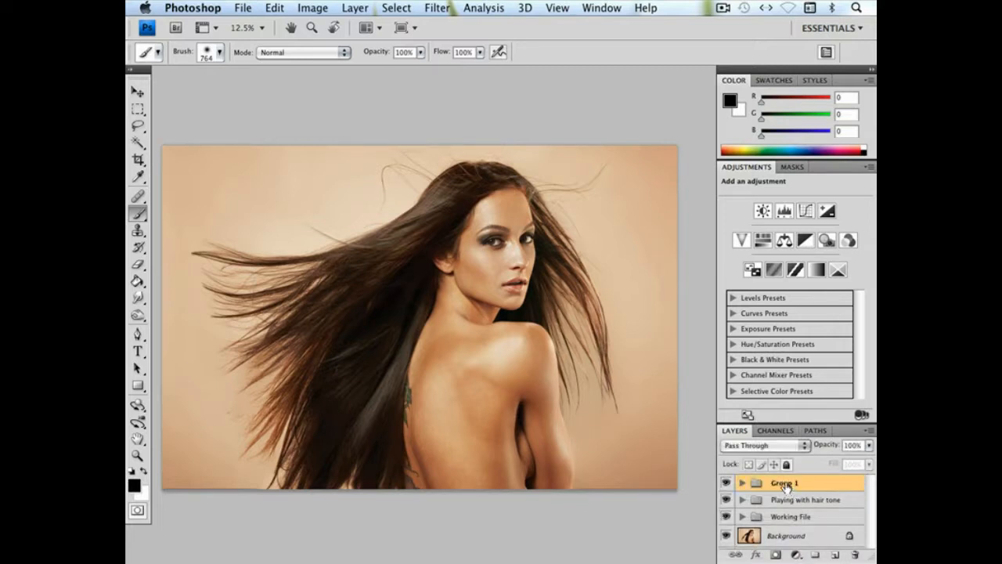
{"action": "double_click", "coordinate": [785, 484]}
{"action": "type", "text": "G"}
{"action": "key", "text": "Return"}
Compare the portrait with and without the Composite group, with the Playing with hair tone group also hidden
{"action": "left_click", "coordinate": [726, 482]}
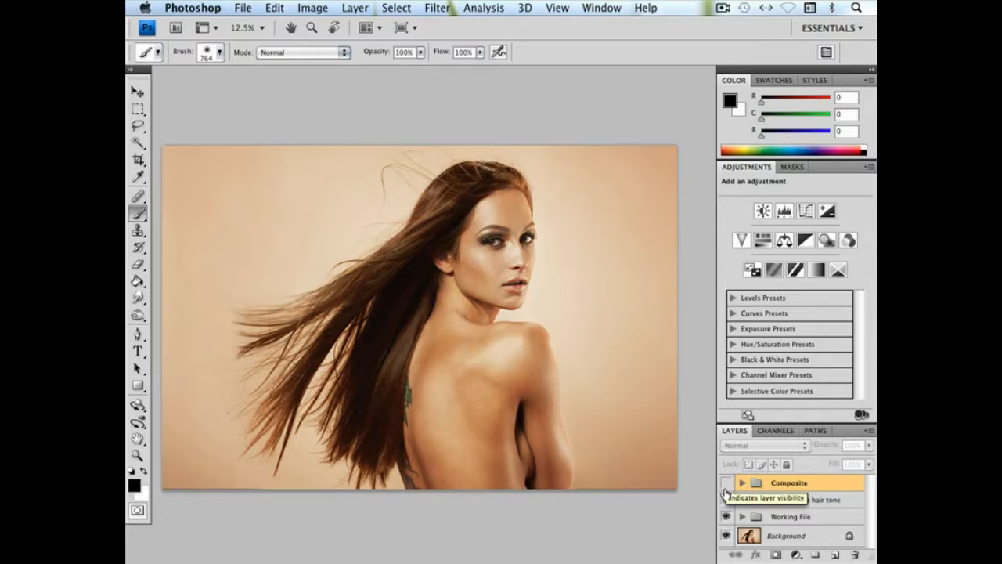
{"action": "left_click", "coordinate": [726, 483]}
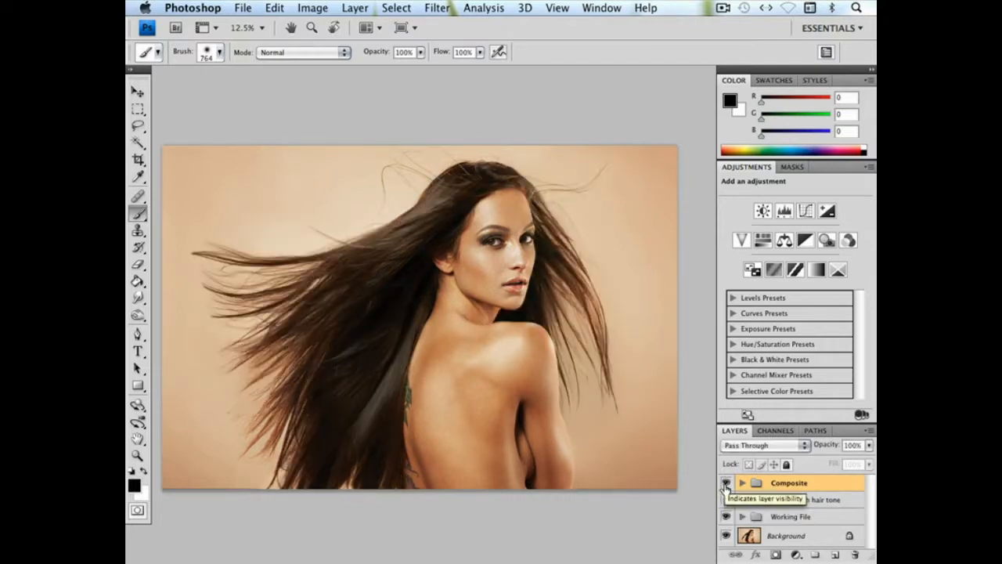
{"action": "left_click", "coordinate": [726, 483]}
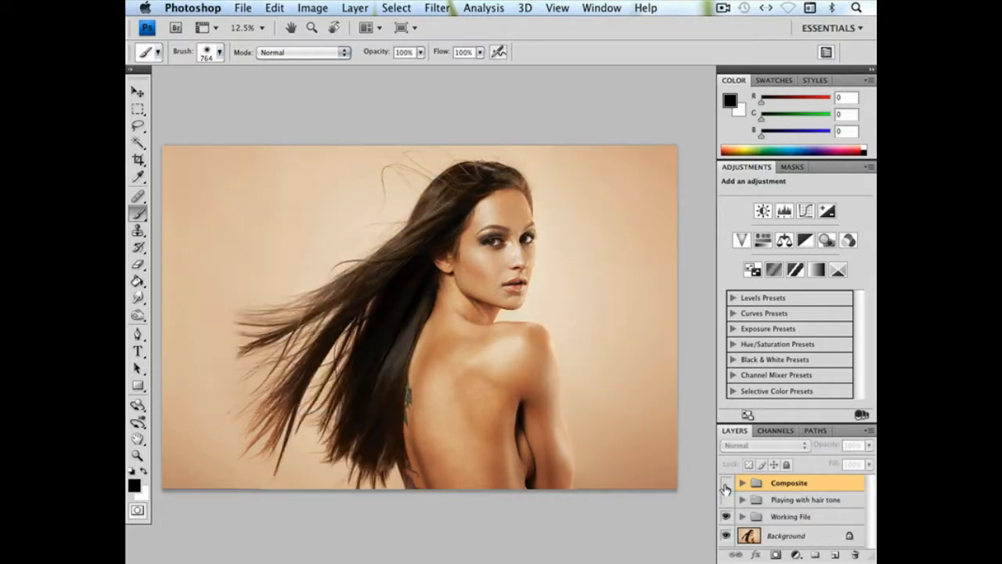
{"action": "left_click", "coordinate": [725, 483]}
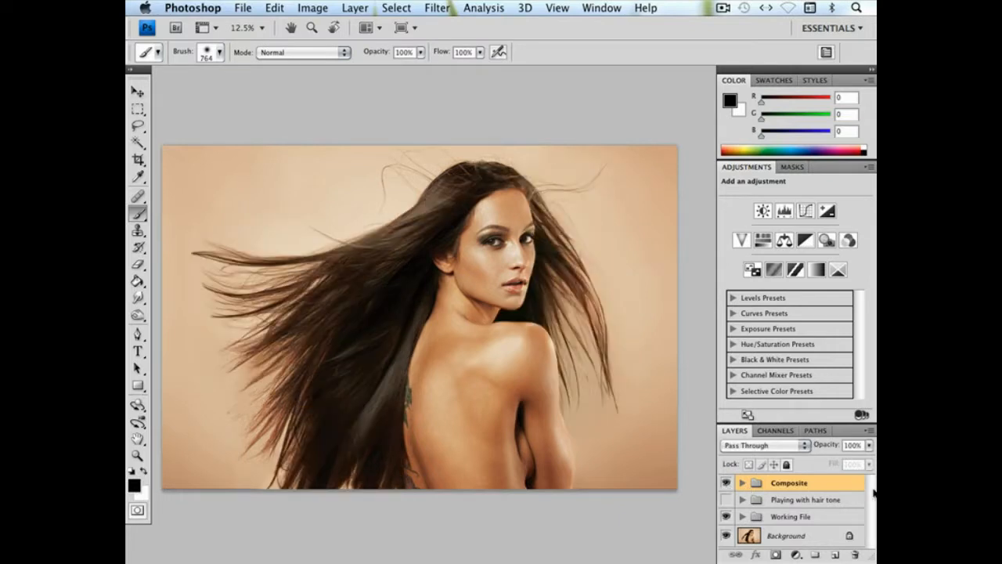
Expand the Working File group and show its Layer 1 on its own
{"action": "left_click", "coordinate": [741, 517]}
{"action": "left_click_drag", "start_coordinate": [869, 493], "coordinate": [870, 527]}
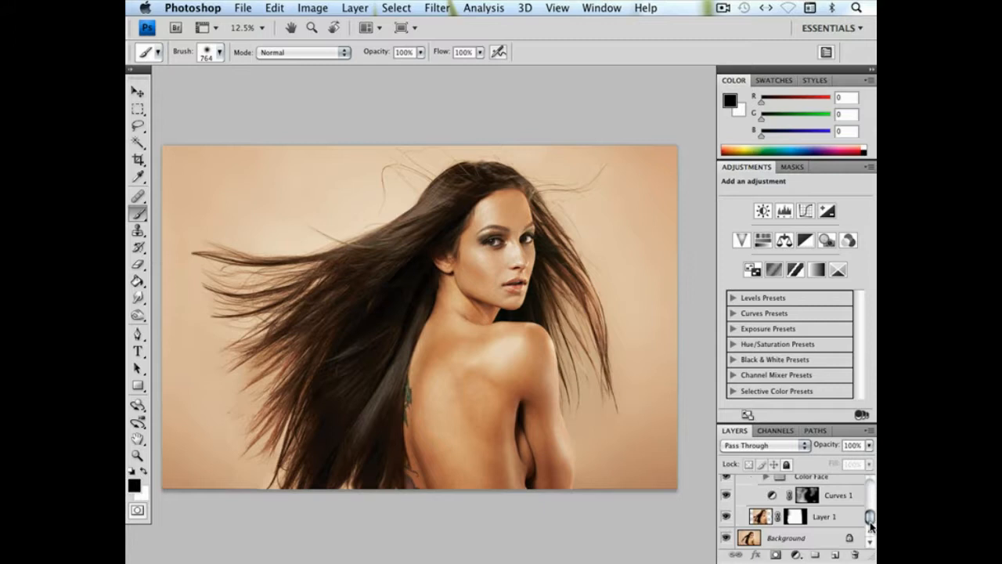
{"action": "left_click", "coordinate": [725, 517], "text": "alt"}
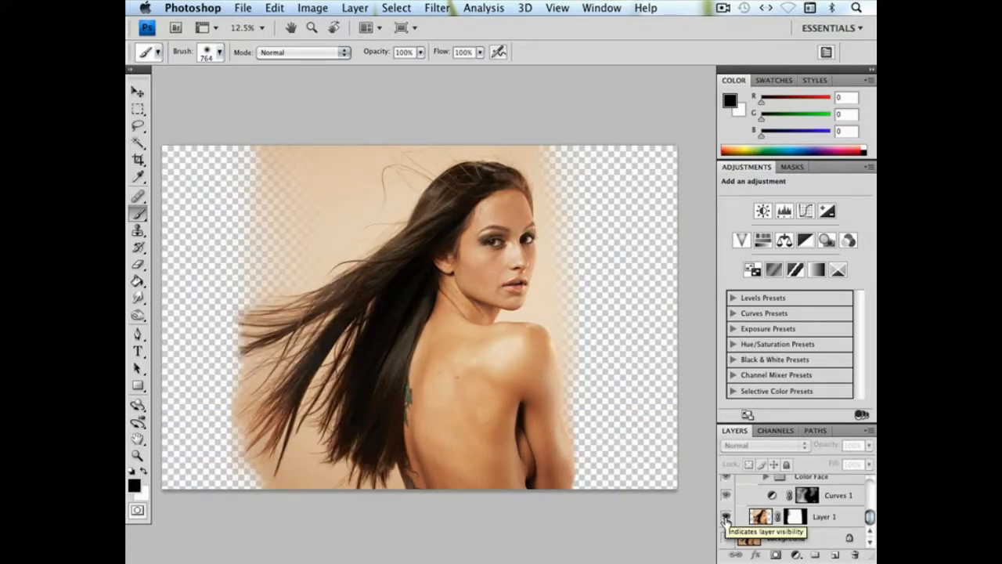
Restore the visibility of the hidden layers and show the Playing with hair tone group again
{"action": "left_click", "coordinate": [725, 517], "text": "alt"}
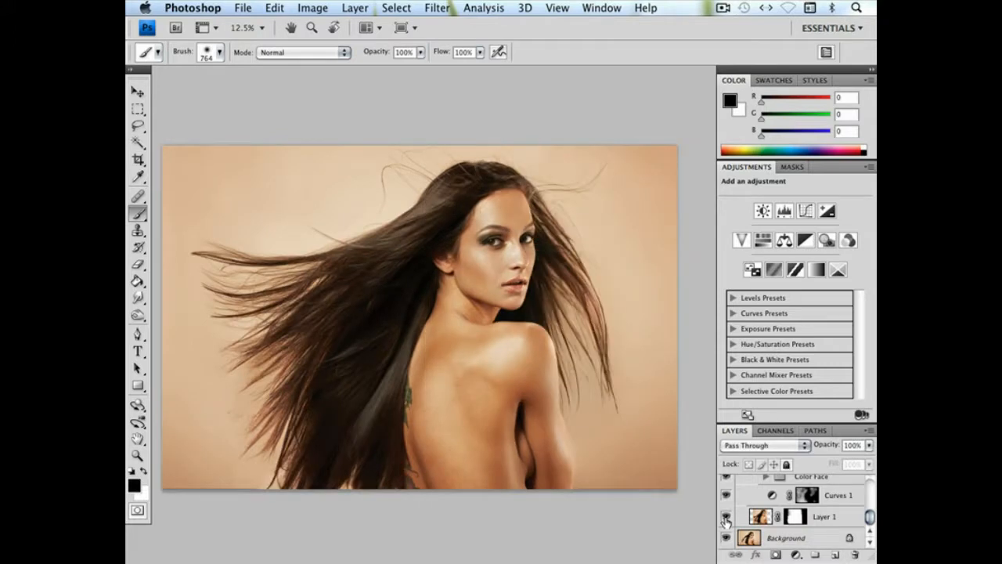
{"action": "left_click_drag", "start_coordinate": [868, 516], "coordinate": [871, 486]}
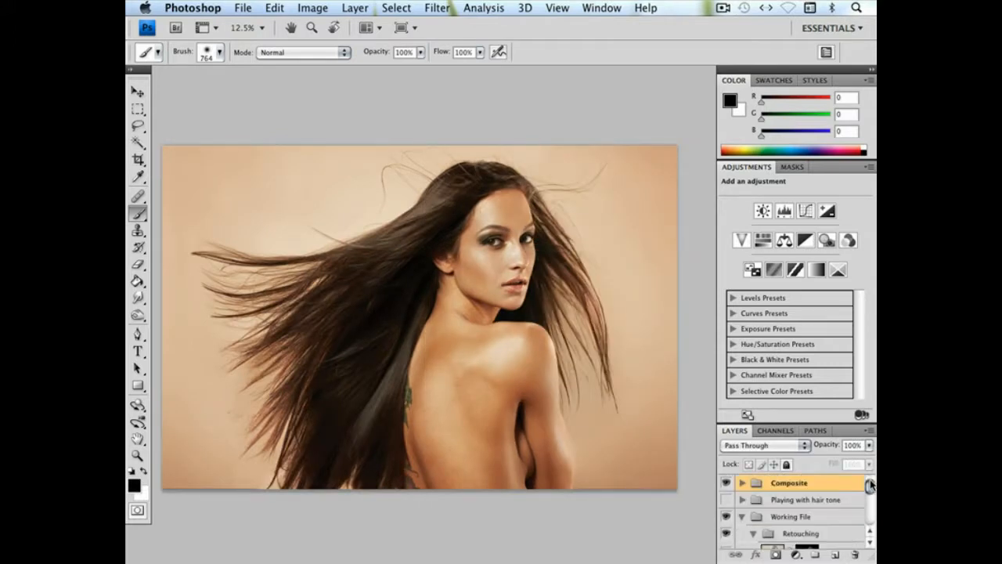
{"action": "left_click", "coordinate": [727, 500]}
Sample a near-black tone from the shadowed hair as the foreground color, and swap the foreground and background colors
{"action": "left_click", "coordinate": [138, 92]}
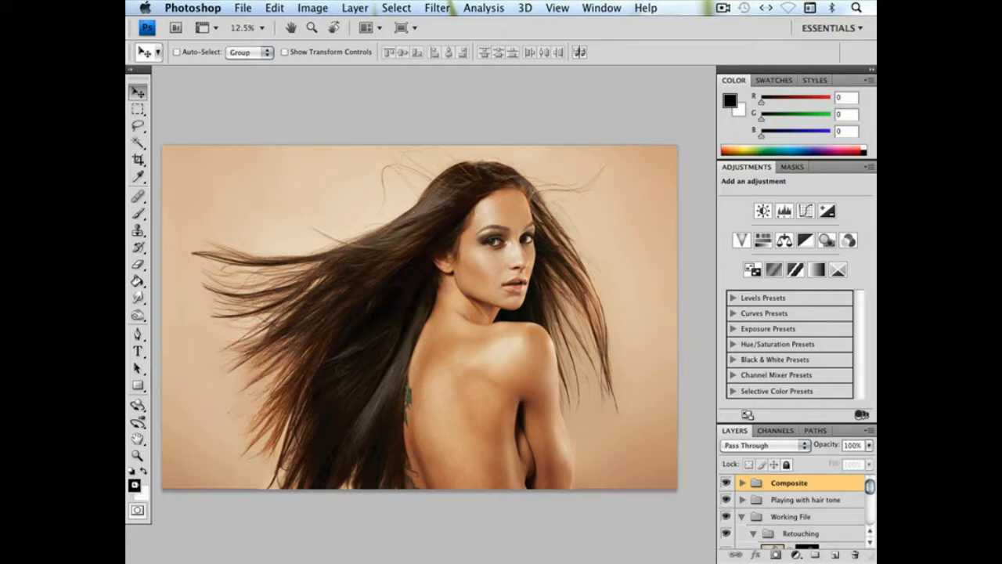
{"action": "key", "text": "n"}
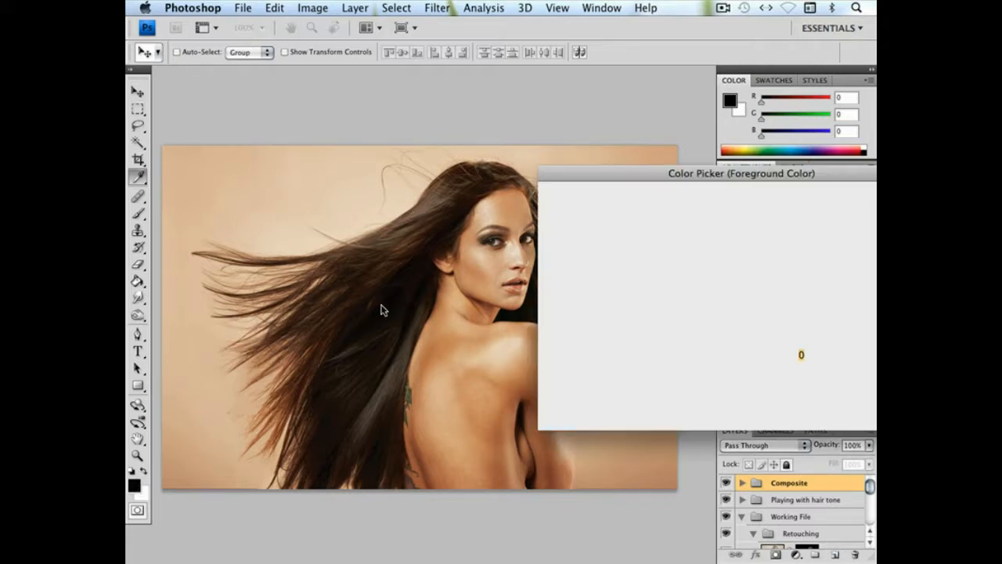
{"action": "left_click", "coordinate": [382, 304]}
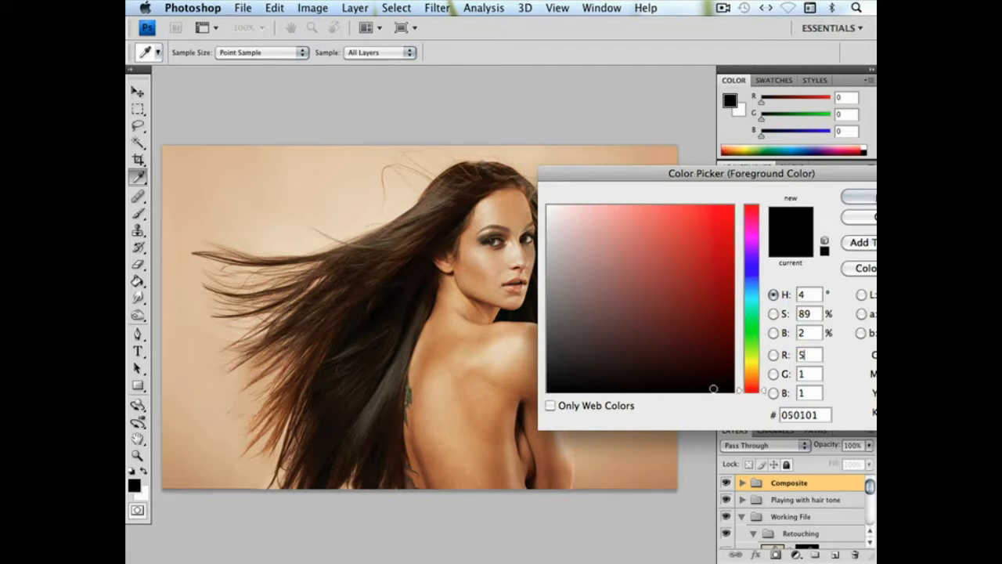
{"action": "key", "text": "Return"}
{"action": "key", "text": "v"}
{"action": "left_click", "coordinate": [144, 471]}
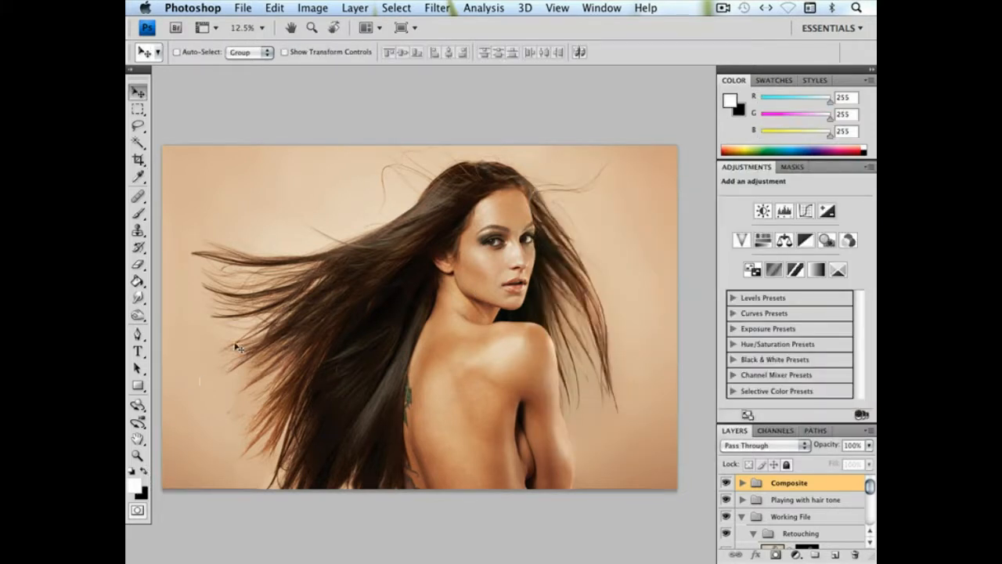
Set the foreground color to a lighter version of a sampled hair brown, RGB 176, 140, 121
{"action": "left_click", "coordinate": [137, 489]}
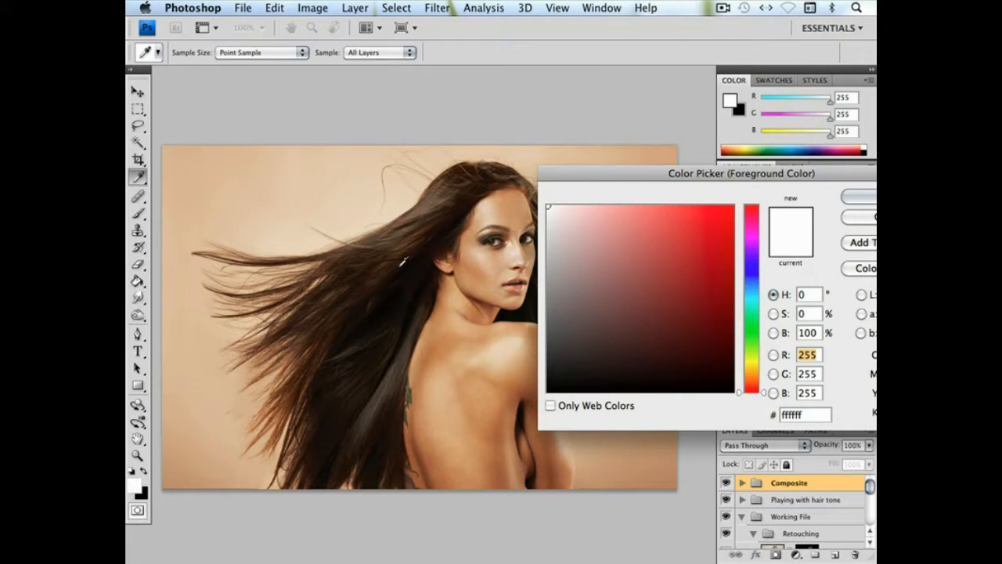
{"action": "left_click", "coordinate": [417, 209]}
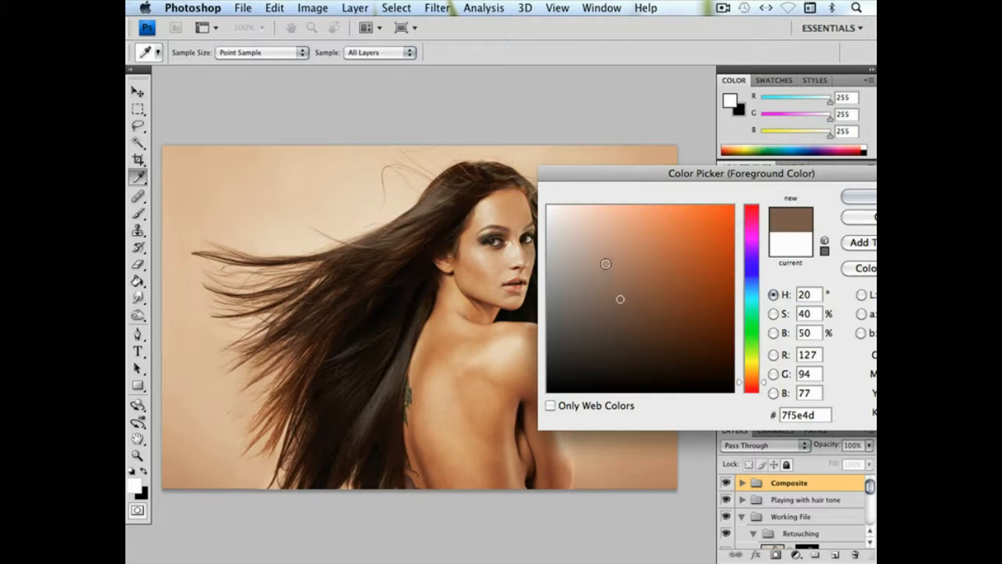
{"action": "left_click", "coordinate": [603, 262]}
{"action": "left_click", "coordinate": [857, 197]}
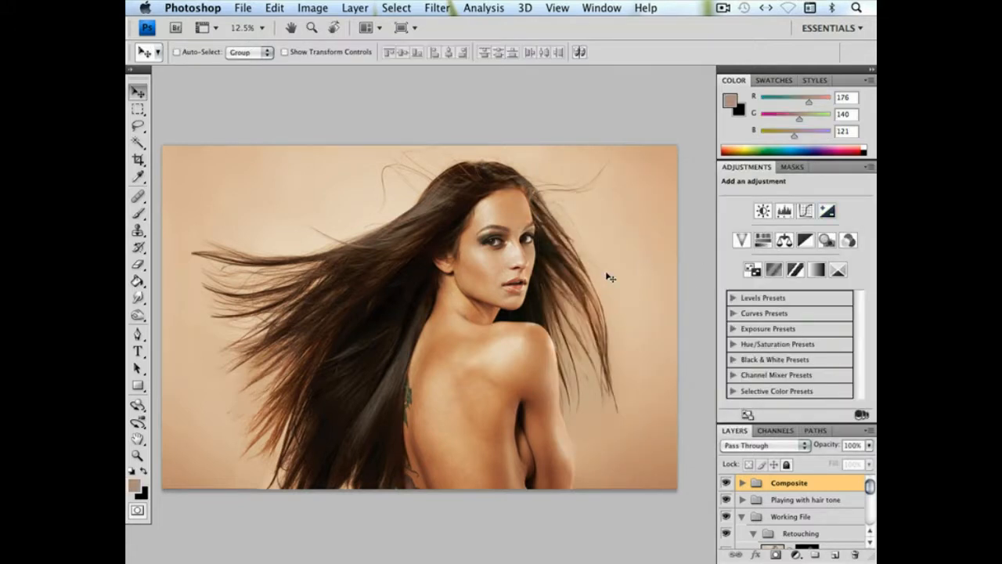
Add a Gradient Map adjustment layer above the Composite group and reverse its gradient
{"action": "left_click", "coordinate": [357, 8]}
{"action": "mouse_move", "coordinate": [390, 146]}
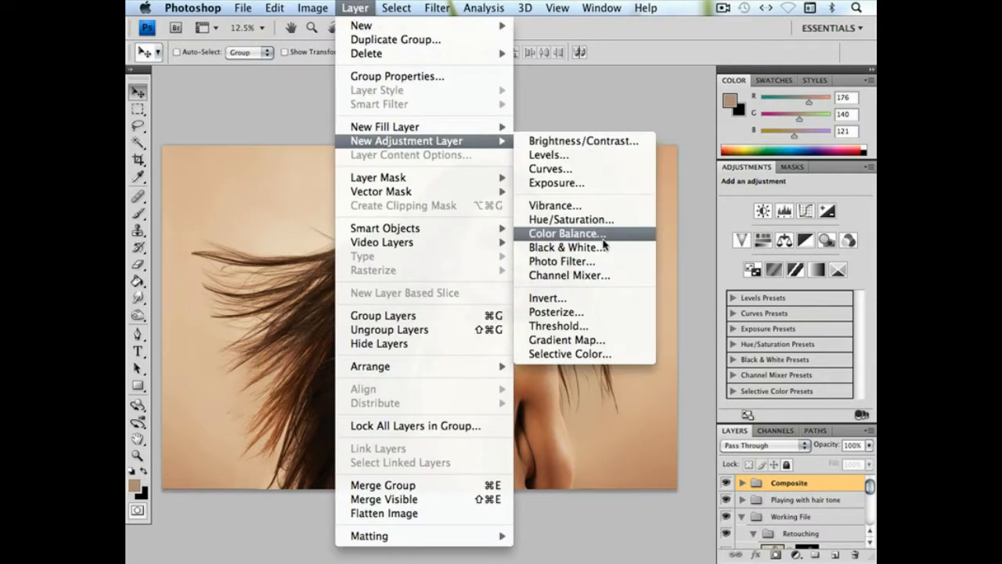
{"action": "left_click", "coordinate": [572, 338]}
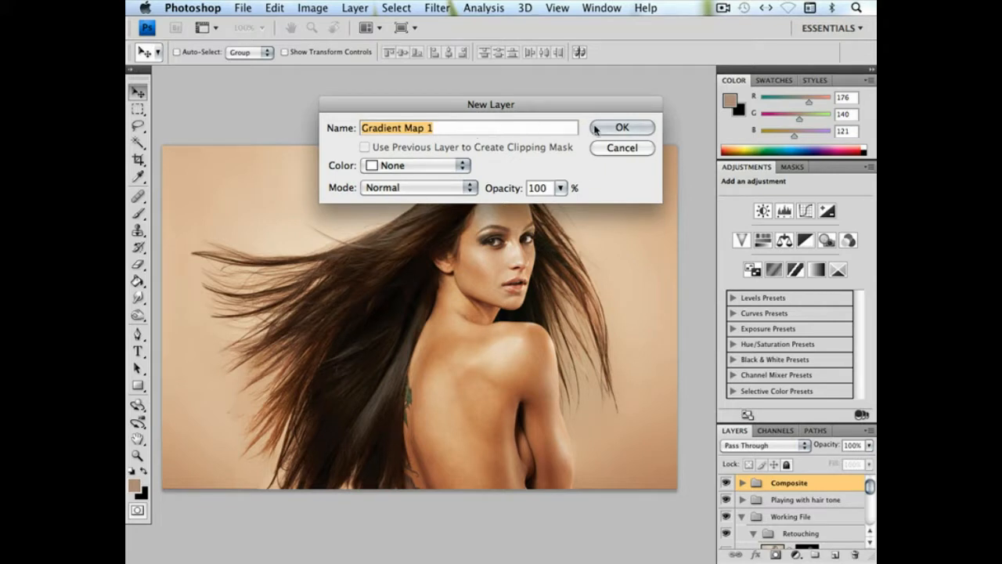
{"action": "left_click", "coordinate": [622, 127]}
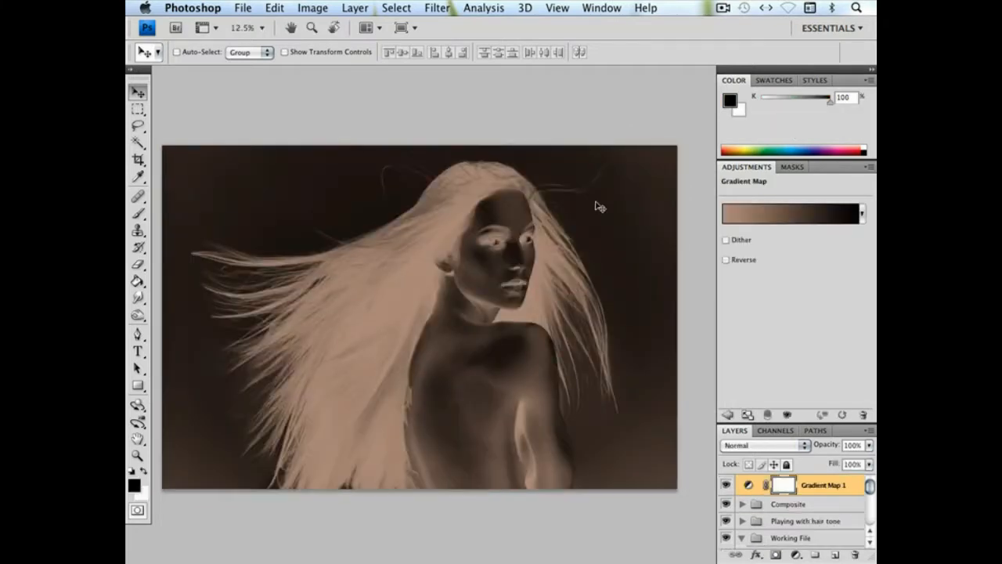
{"action": "left_click", "coordinate": [725, 260]}
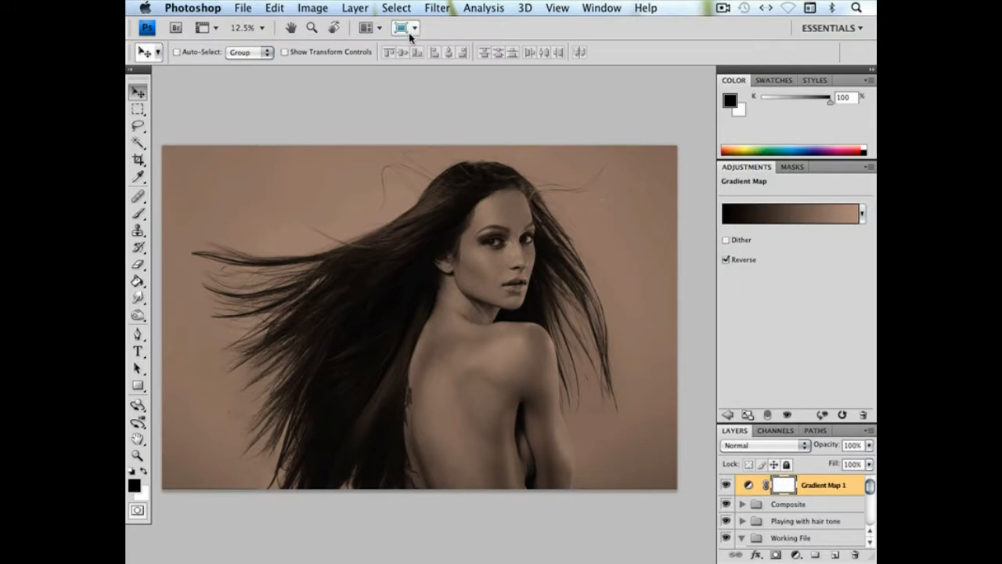
Add a Curves adjustment layer that raises input 143 to output 255, and clip it to the Gradient Map 1 layer
{"action": "left_click", "coordinate": [354, 8]}
{"action": "mouse_move", "coordinate": [390, 141]}
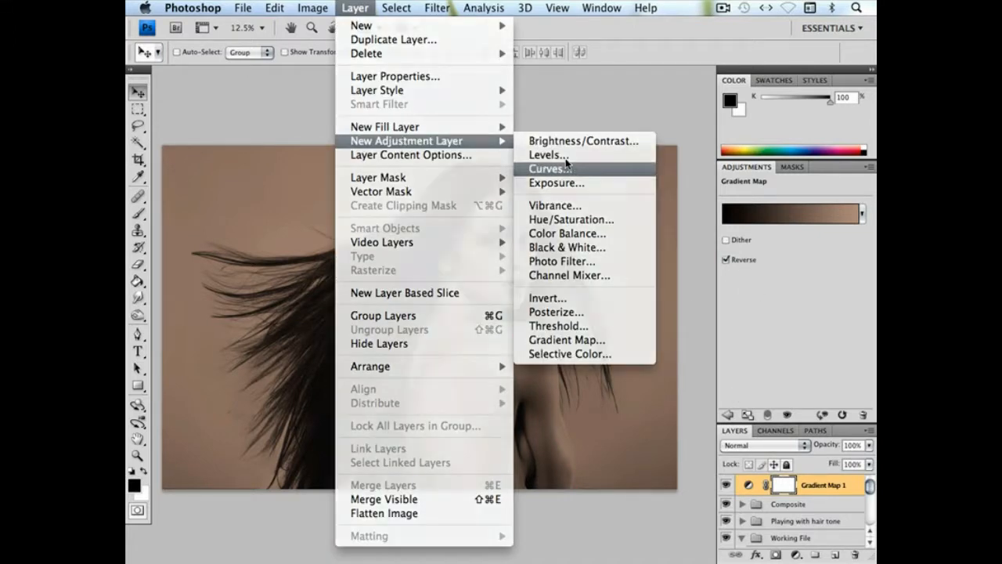
{"action": "left_click", "coordinate": [577, 168]}
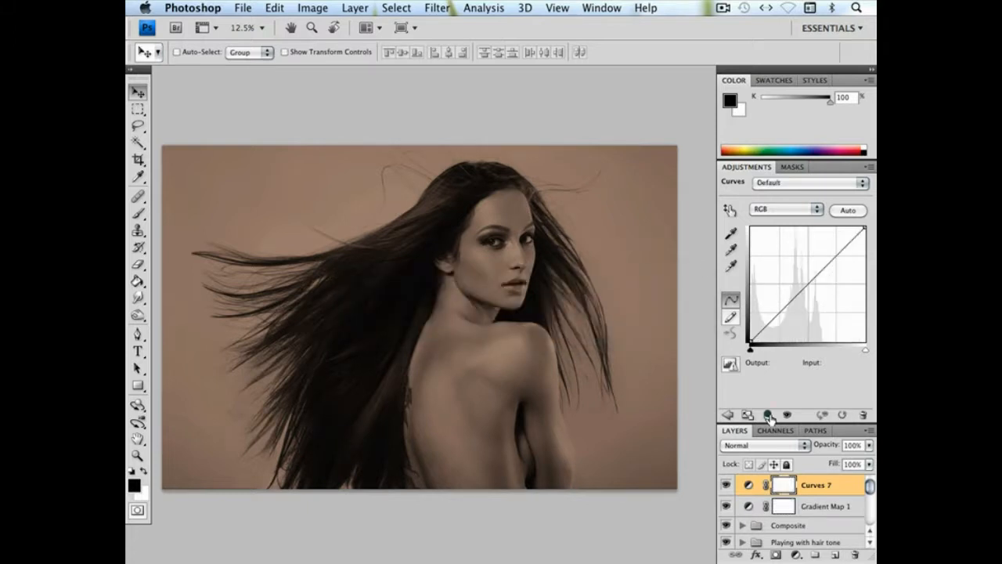
{"action": "left_click_drag", "start_coordinate": [821, 261], "coordinate": [815, 226]}
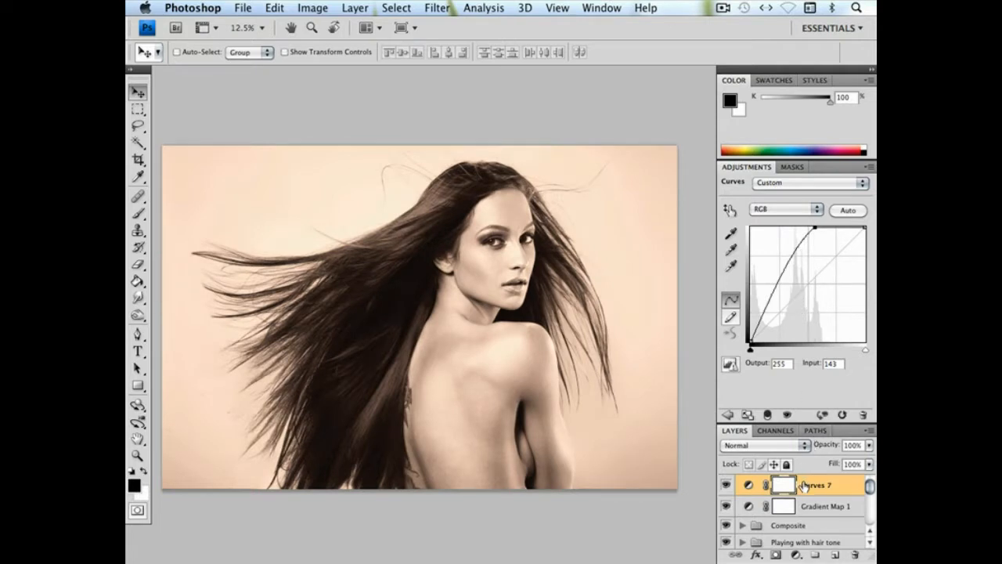
{"action": "left_click", "coordinate": [768, 417]}
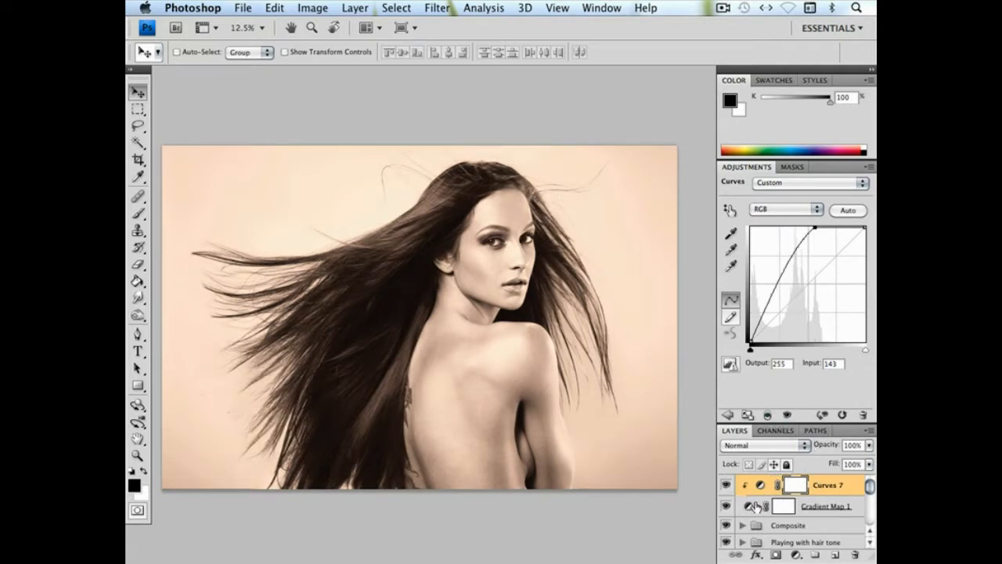
Group the Curves and Gradient Map layers as Hotspots, and add an inverted black mask to the group
{"action": "left_click", "coordinate": [849, 509], "text": "shift"}
{"action": "key", "text": "super+g"}
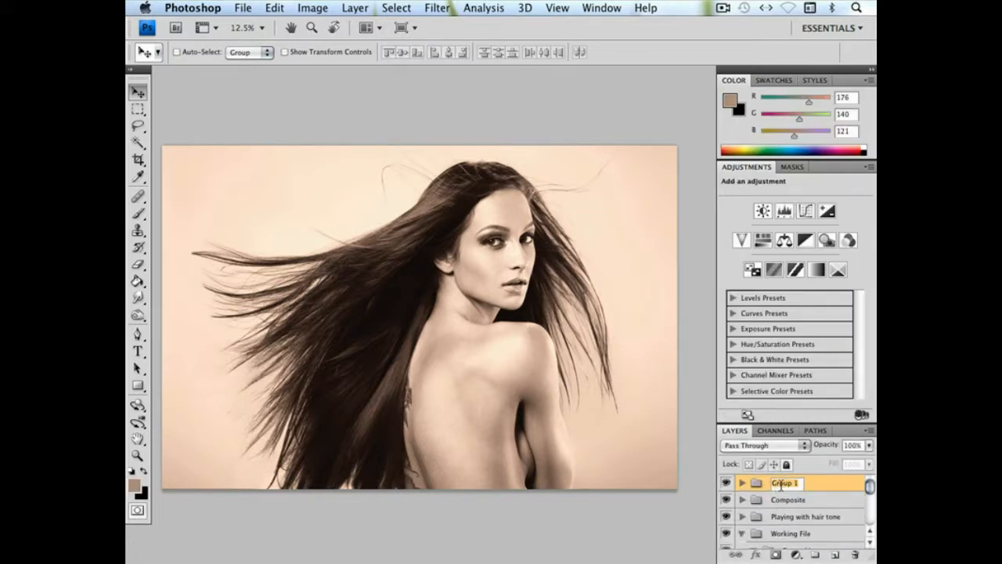
{"action": "key", "text": "Return"}
{"action": "left_click", "coordinate": [775, 553]}
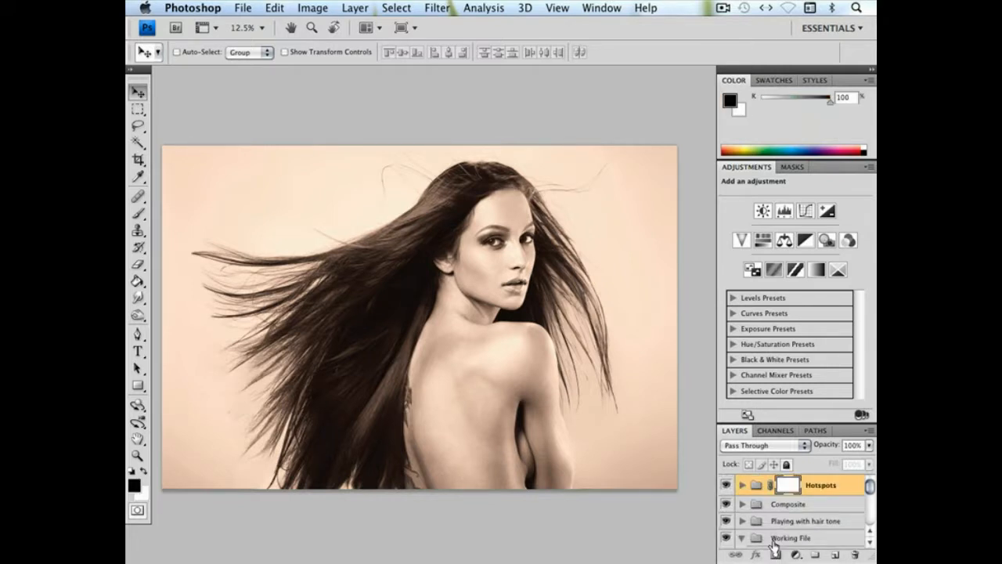
{"action": "key", "text": "ctrl+i"}
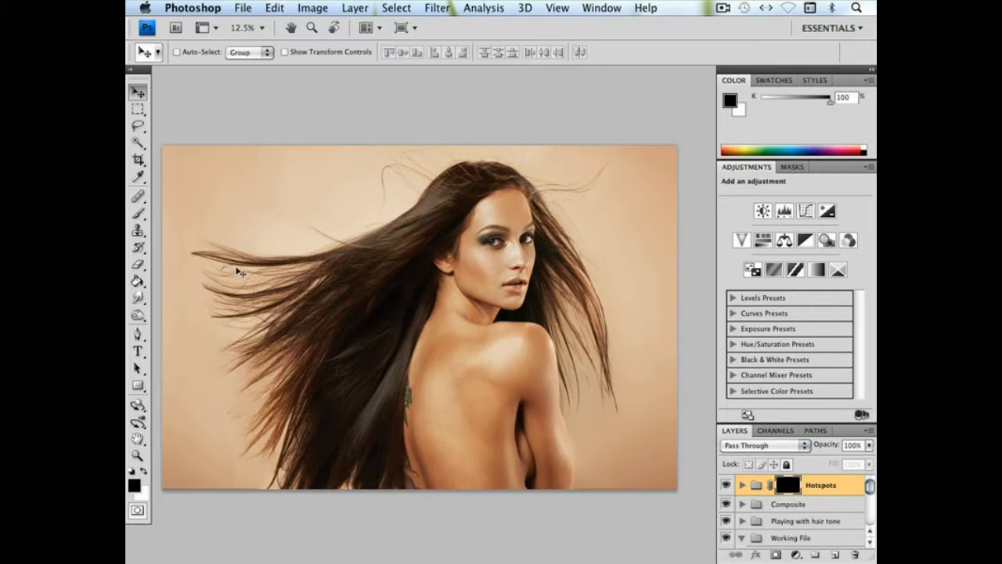
Paint the Hotspots mask over the reddish flowing hair with a soft 764 px white Brush at 31% opacity
{"action": "key", "text": "b"}
{"action": "left_click", "coordinate": [143, 470]}
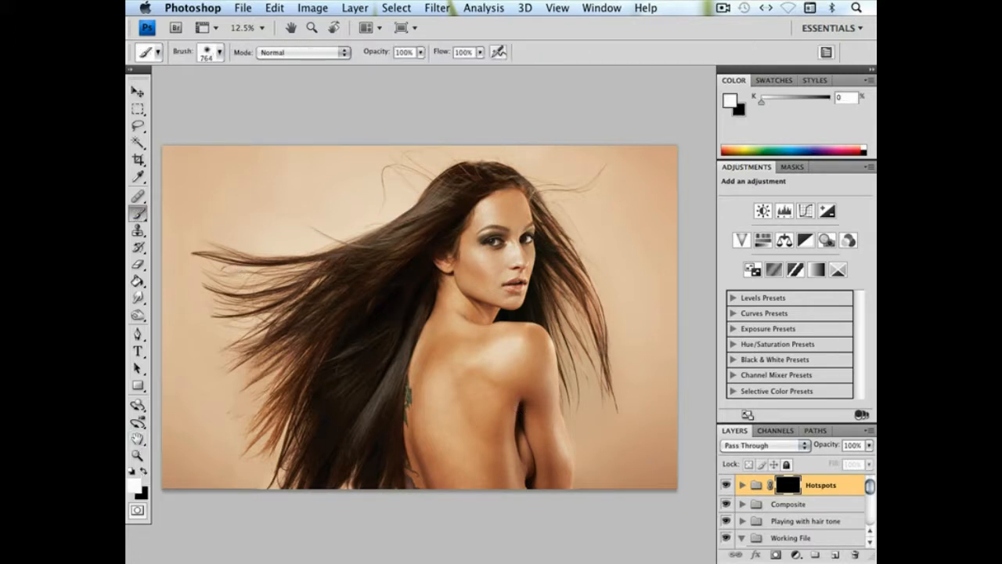
{"action": "left_click", "coordinate": [421, 51]}
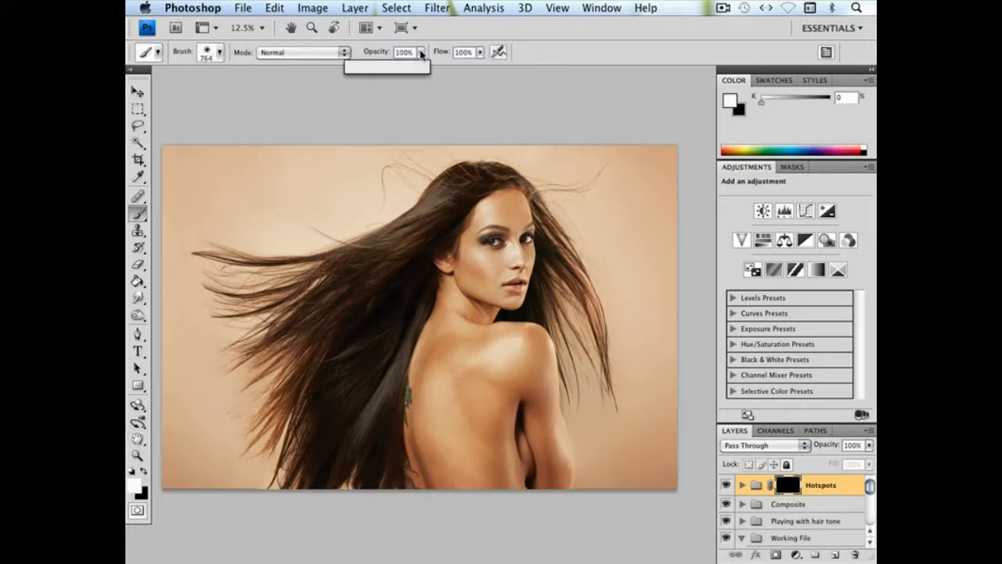
{"action": "left_click", "coordinate": [278, 423]}
{"action": "mouse_move", "coordinate": [286, 409]}
{"action": "left_mouse_down"}
{"action": "mouse_move", "coordinate": [334, 328]}
{"action": "mouse_move", "coordinate": [382, 283]}
{"action": "left_mouse_up"}
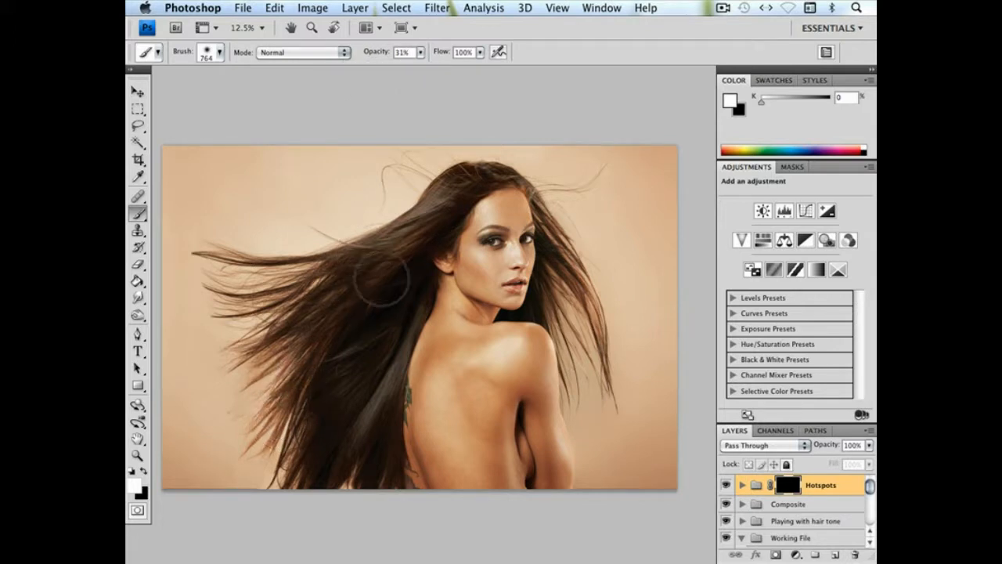
Reduce the Brush to 329 px and paint the Hotspots mask at the hairline beside the forehead
{"action": "right_click", "coordinate": [469, 262]}
{"action": "left_click_drag", "start_coordinate": [591, 291], "coordinate": [599, 291]}
{"action": "left_click", "coordinate": [522, 186]}
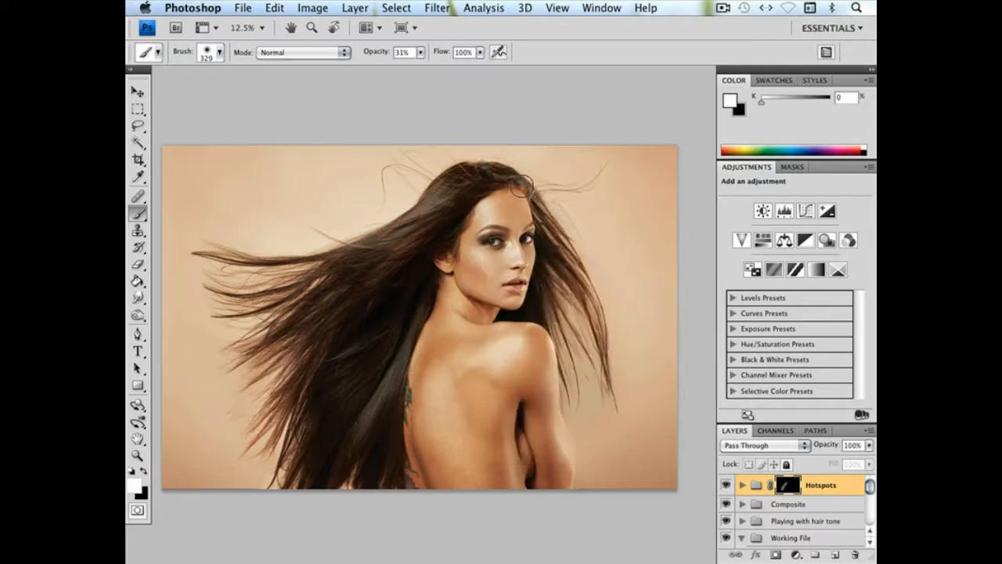
Refine the Hotspots mask along the orange hairline above the forehead with a soft 104 px Brush
{"action": "key", "text": "super+plus"}
{"action": "key", "text": "super+plus"}
{"action": "key", "text": "super+plus"}
{"action": "key", "text": "super+plus"}
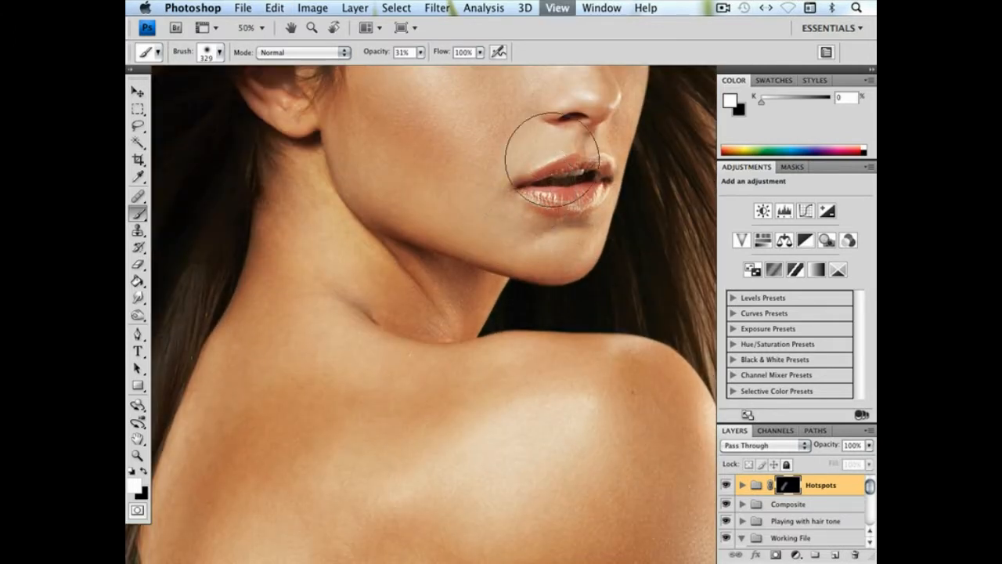
{"action": "key", "text": "space"}
{"action": "scroll", "coordinate": [519, 272], "scroll_direction": "up", "scroll_amount": 5}
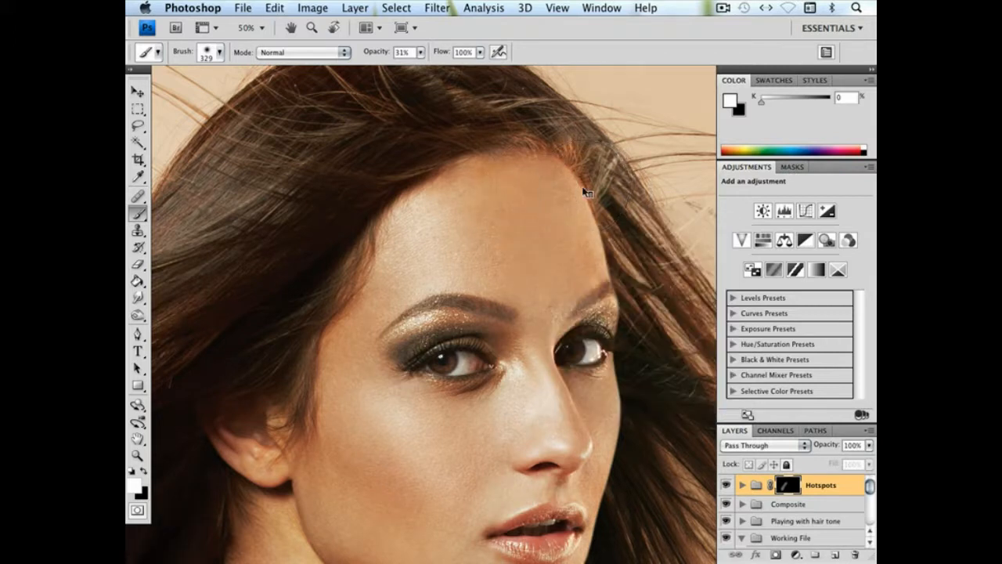
{"action": "right_click", "coordinate": [634, 216]}
{"action": "left_click_drag", "start_coordinate": [718, 213], "coordinate": [675, 213]}
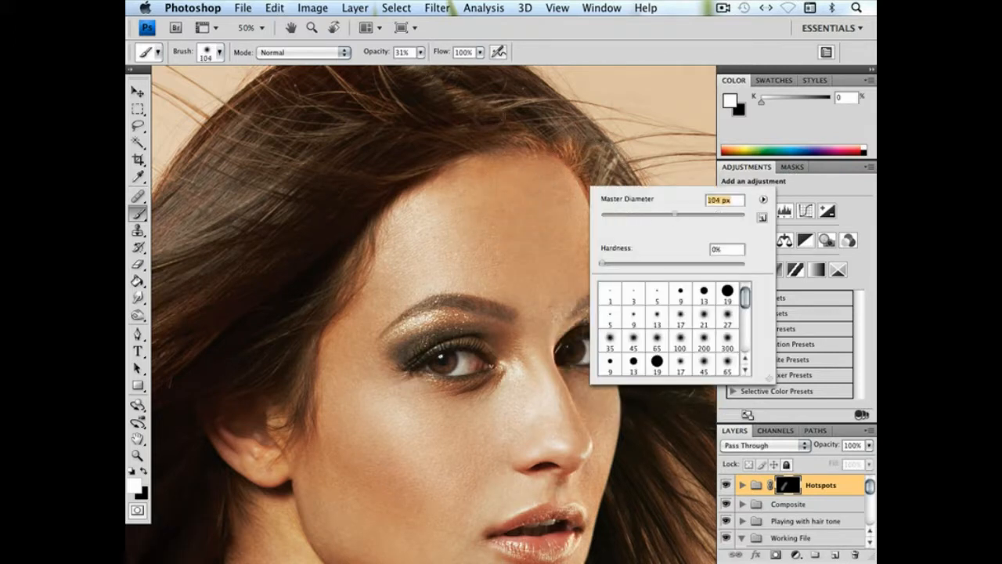
{"action": "key", "text": "Return"}
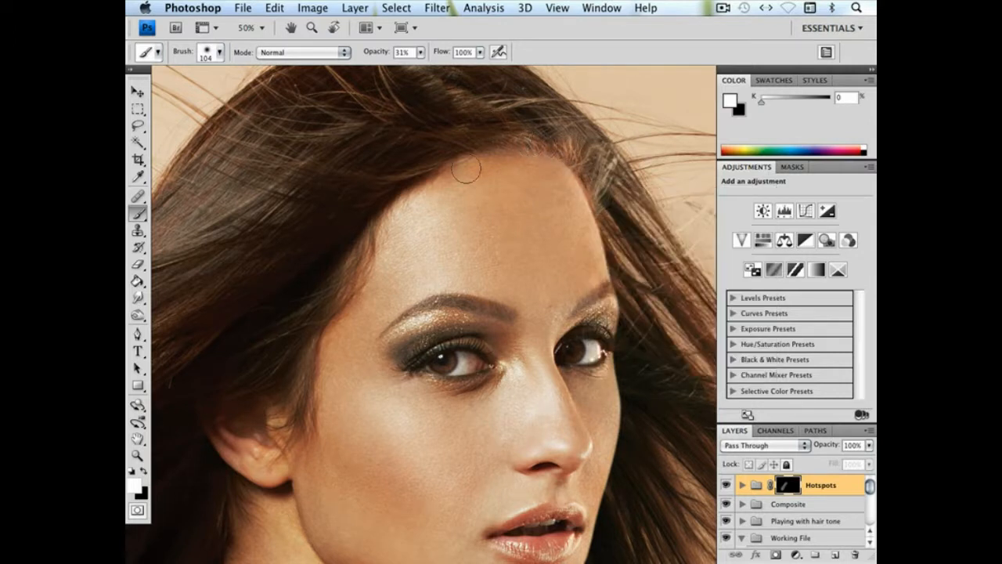
Lower the Brush opacity to 14%, enlarge it to 813 px, and paint the Hotspots mask over the hair on the head
{"action": "scroll", "coordinate": [398, 245], "scroll_direction": "up", "scroll_amount": 5}
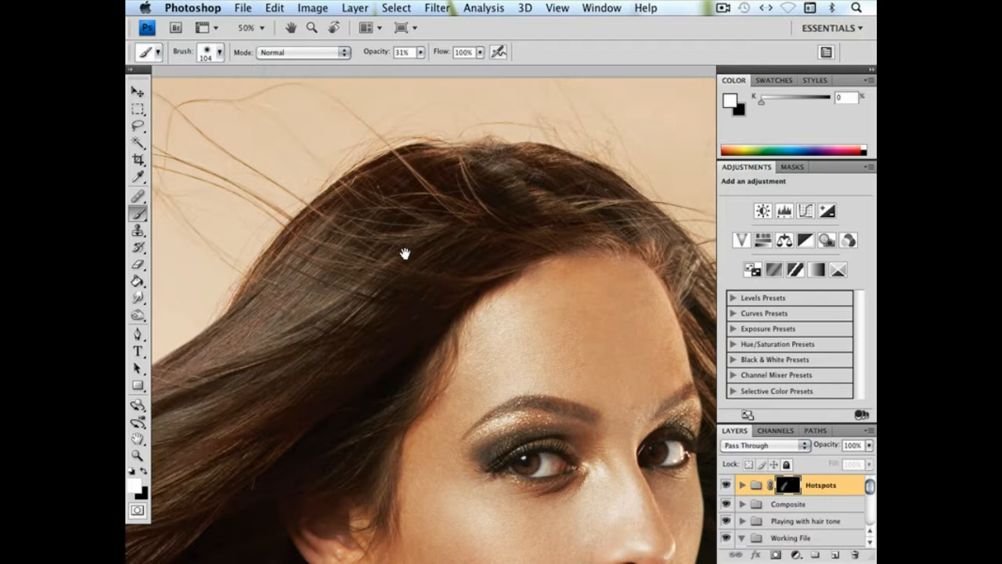
{"action": "left_click", "coordinate": [419, 52]}
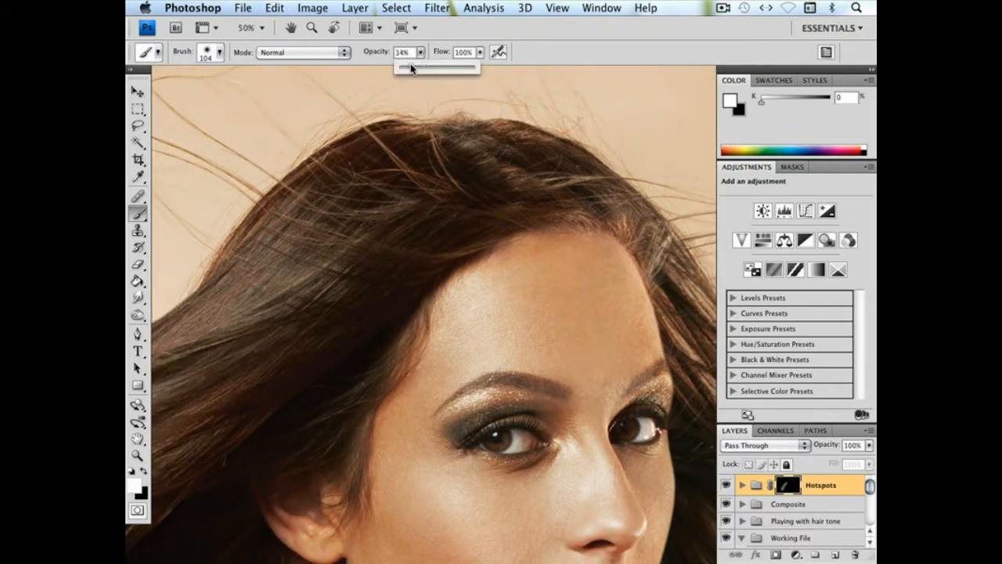
{"action": "left_click", "coordinate": [495, 126]}
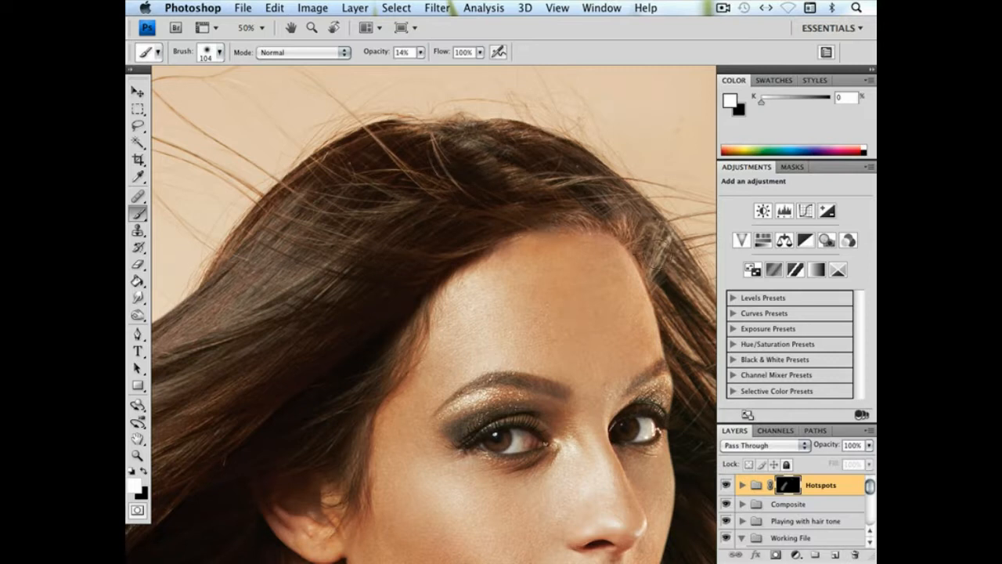
{"action": "right_click", "coordinate": [666, 279]}
{"action": "key", "text": "Return"}
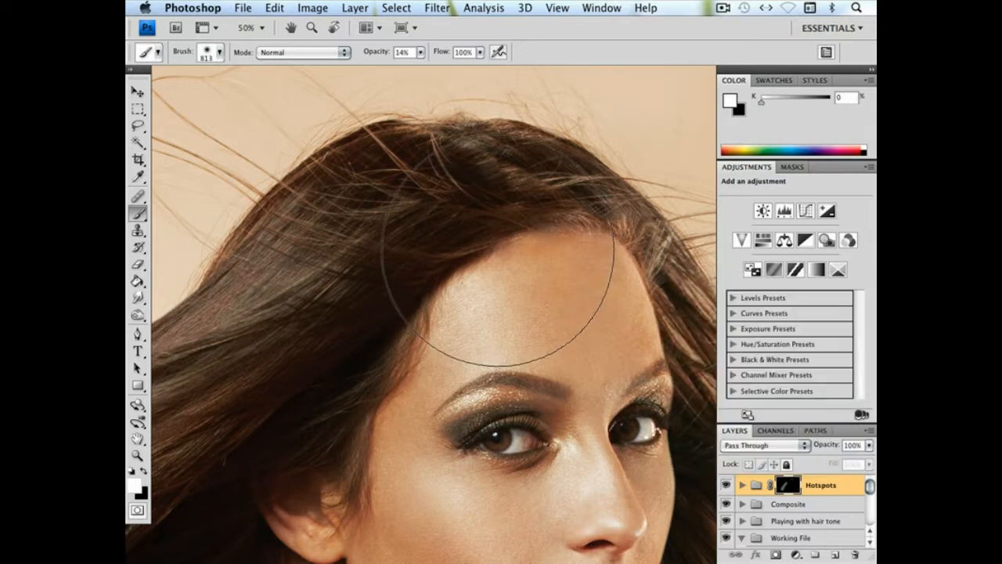
{"action": "left_click_drag", "start_coordinate": [401, 308], "coordinate": [554, 225]}
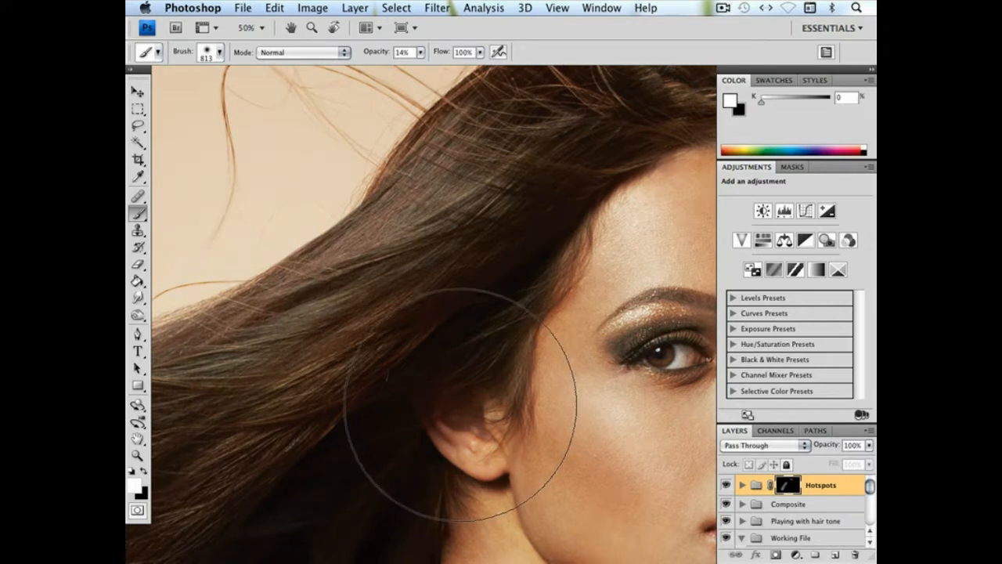
Set the Brush to 442 px and paint the Hotspots mask over the reddish flowing hair
{"action": "key", "text": "super+minus"}
{"action": "key", "text": "super+minus"}
{"action": "key", "text": "super+minus"}
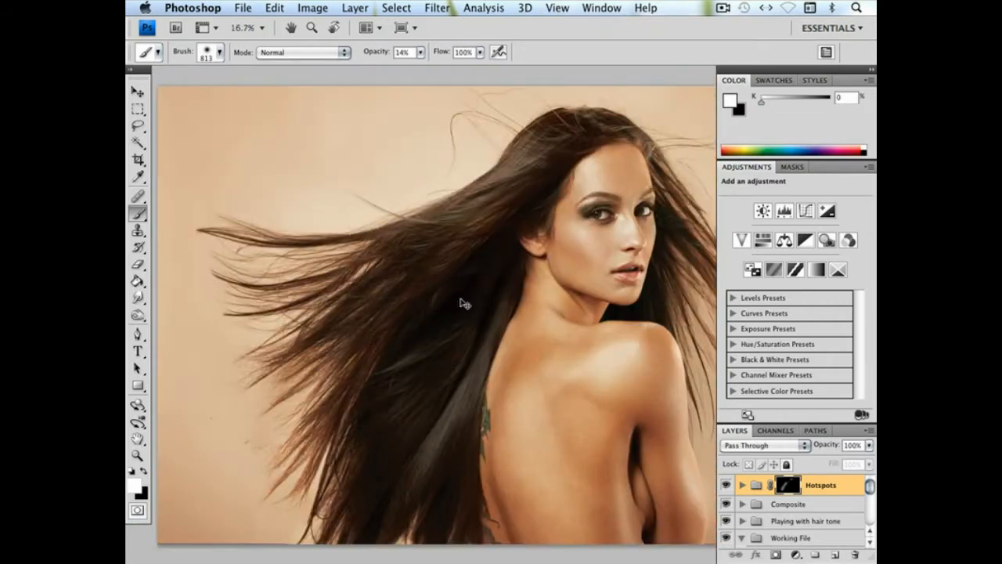
{"action": "left_click_drag", "start_coordinate": [456, 279], "coordinate": [403, 326]}
{"action": "right_click", "coordinate": [416, 319]}
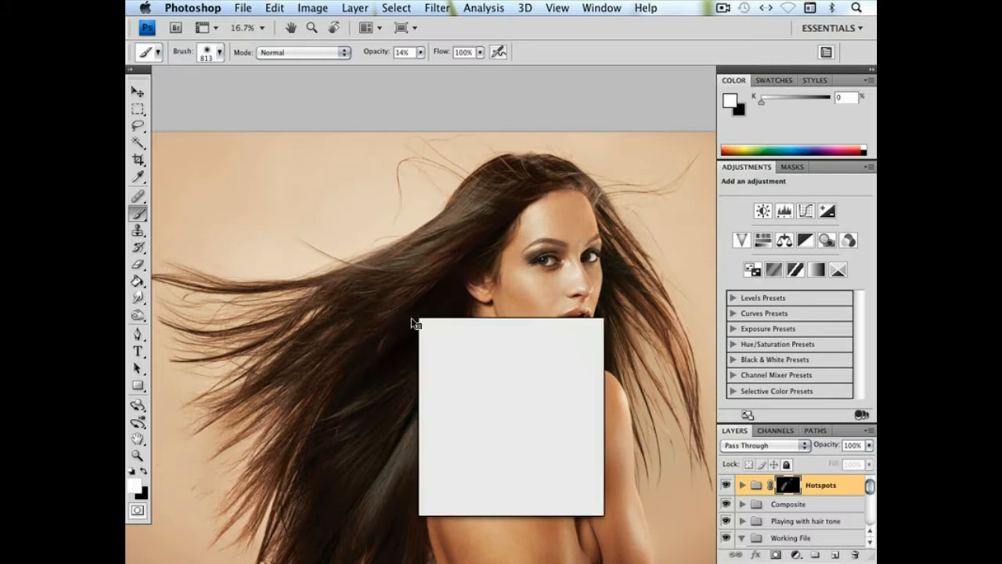
{"action": "left_click_drag", "start_coordinate": [563, 345], "coordinate": [555, 345]}
{"action": "left_click", "coordinate": [444, 225]}
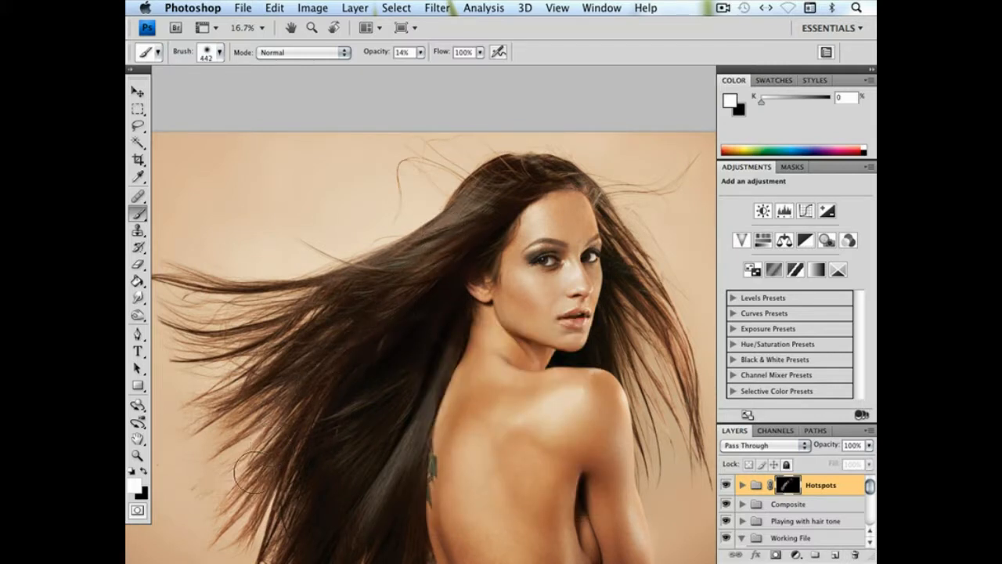
{"action": "left_click_drag", "start_coordinate": [370, 366], "coordinate": [347, 265]}
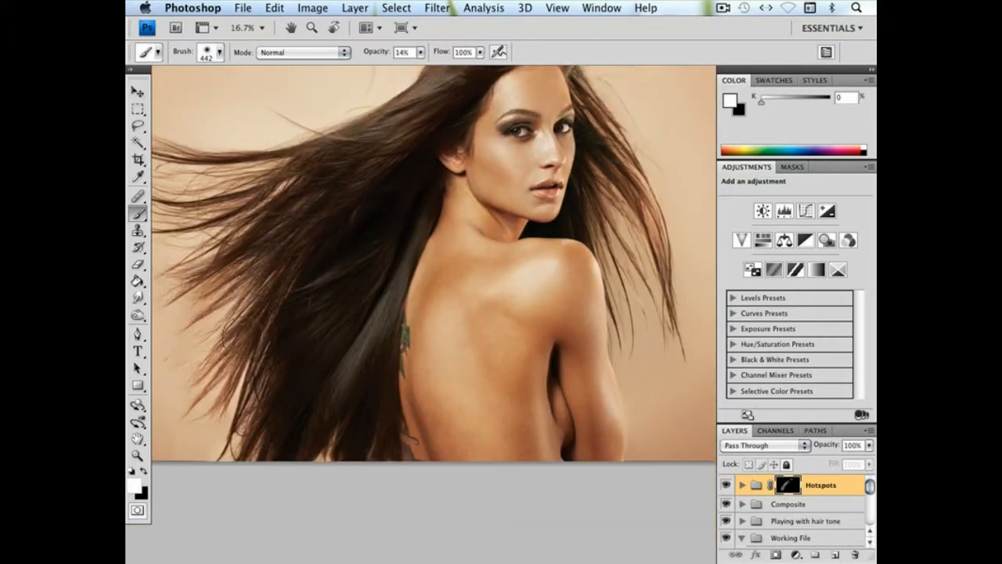
Enlarge the Brush to 484 px and extend the Hotspots mask over the lower hair and the strands beside the shoulder
{"action": "right_click", "coordinate": [373, 423]}
{"action": "left_click", "coordinate": [519, 389]}
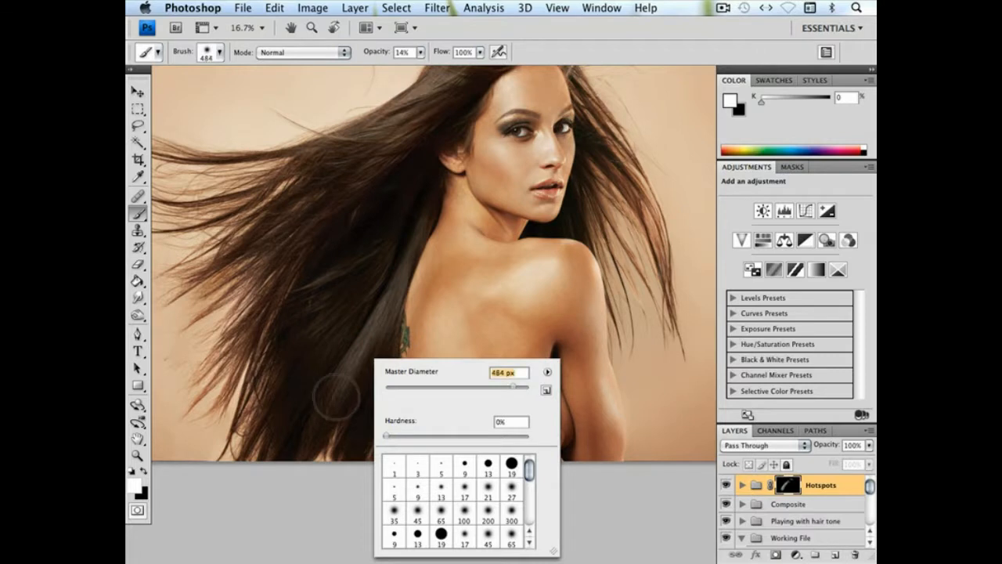
{"action": "left_click", "coordinate": [336, 398]}
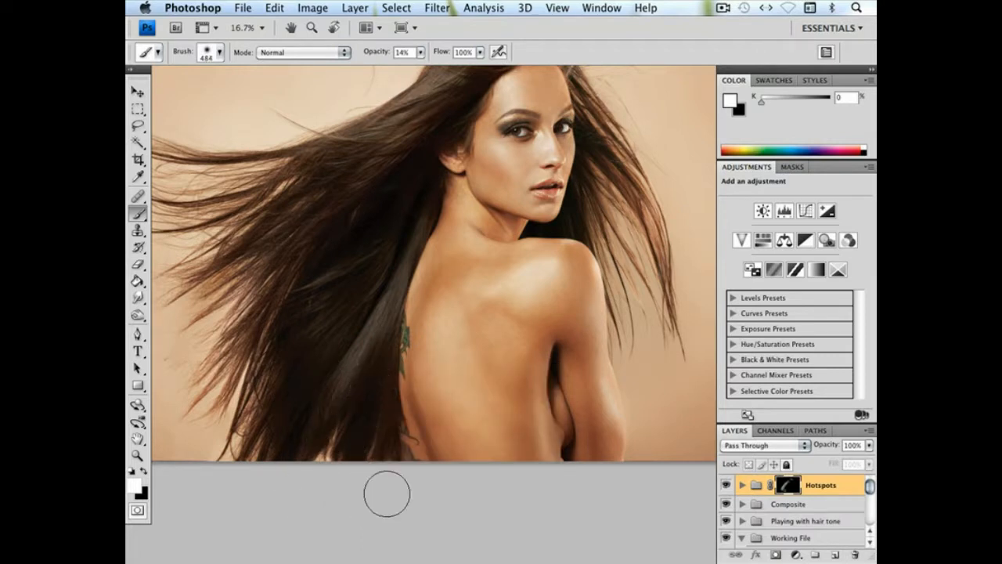
{"action": "left_click_drag", "start_coordinate": [440, 305], "coordinate": [443, 371]}
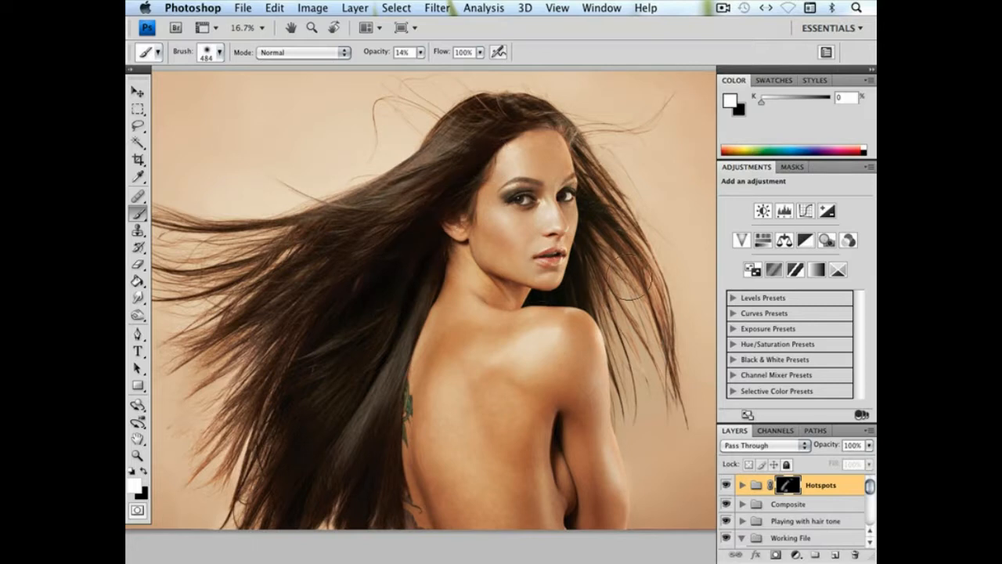
{"action": "left_click_drag", "start_coordinate": [652, 345], "coordinate": [563, 345]}
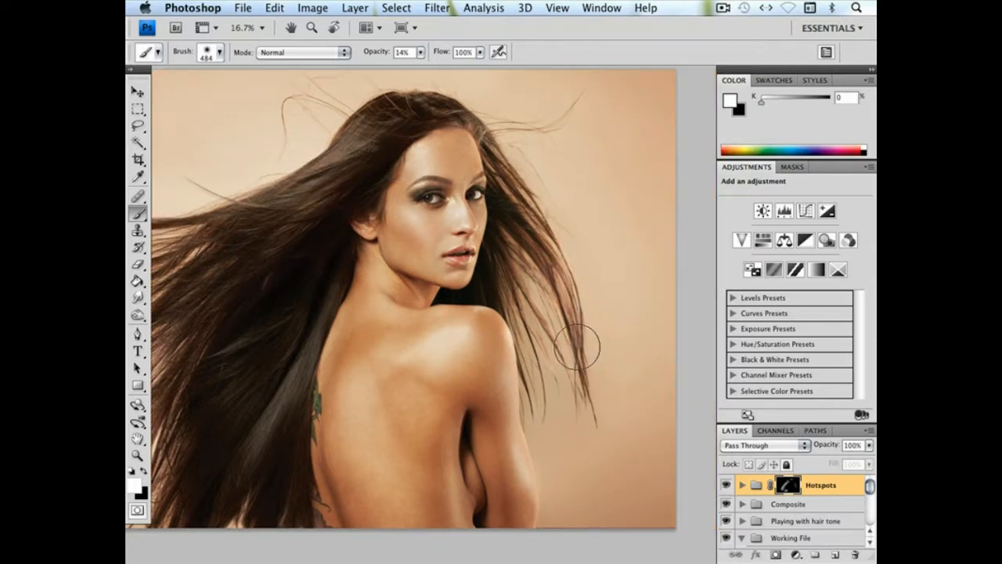
{"action": "left_click_drag", "start_coordinate": [543, 310], "coordinate": [587, 298]}
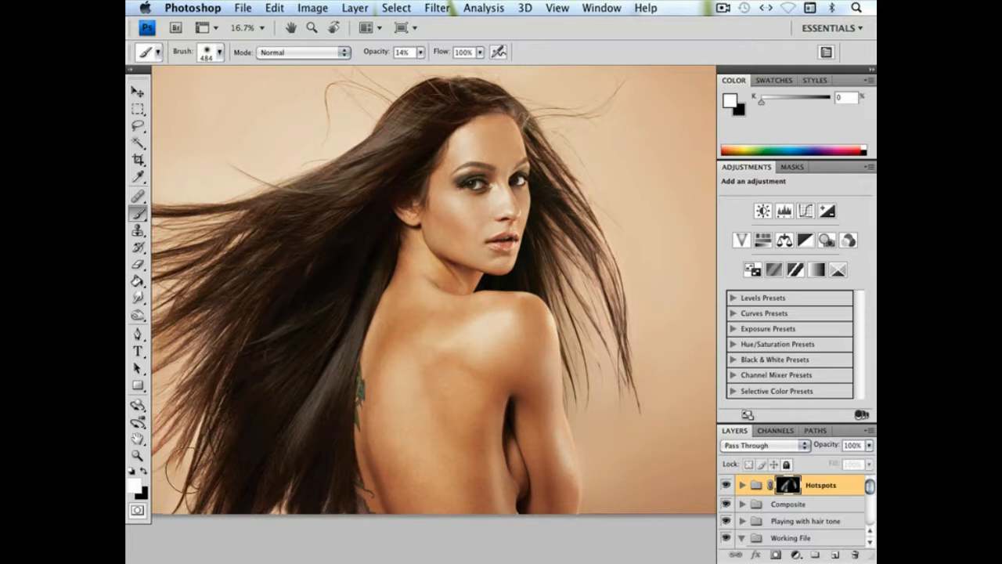
{"action": "mouse_move", "coordinate": [310, 358]}
{"action": "left_mouse_down"}
{"action": "mouse_move", "coordinate": [353, 385]}
{"action": "mouse_move", "coordinate": [363, 353]}
{"action": "mouse_move", "coordinate": [400, 368]}
{"action": "left_mouse_up"}
{"action": "mouse_move", "coordinate": [471, 227]}
{"action": "left_mouse_down"}
{"action": "mouse_move", "coordinate": [410, 224]}
{"action": "mouse_move", "coordinate": [412, 238]}
{"action": "mouse_move", "coordinate": [426, 224]}
{"action": "left_mouse_up"}
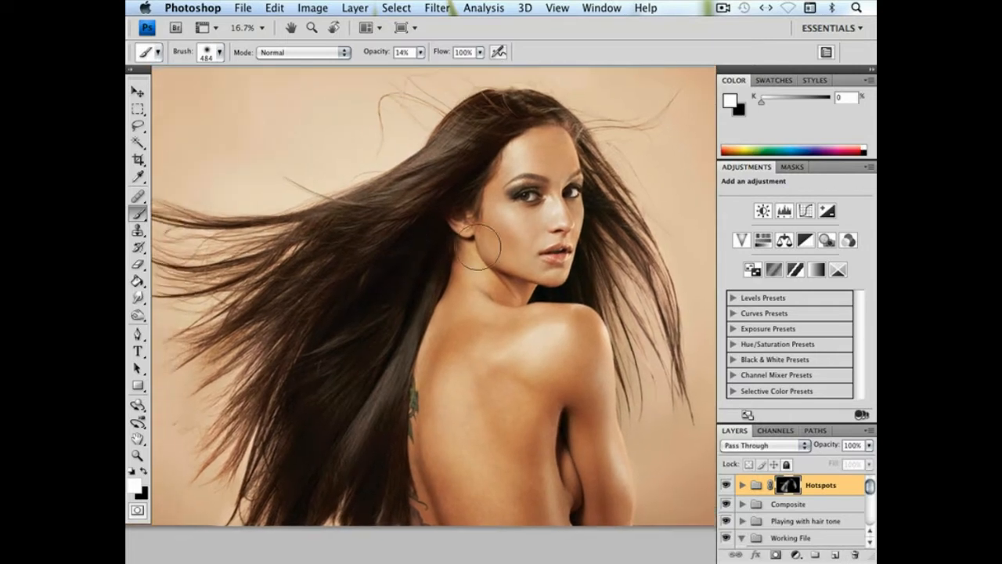
Toggle the Hotspots group's visibility to compare the hair with and without the correction
{"action": "left_click", "coordinate": [727, 486]}
{"action": "left_click", "coordinate": [726, 486]}
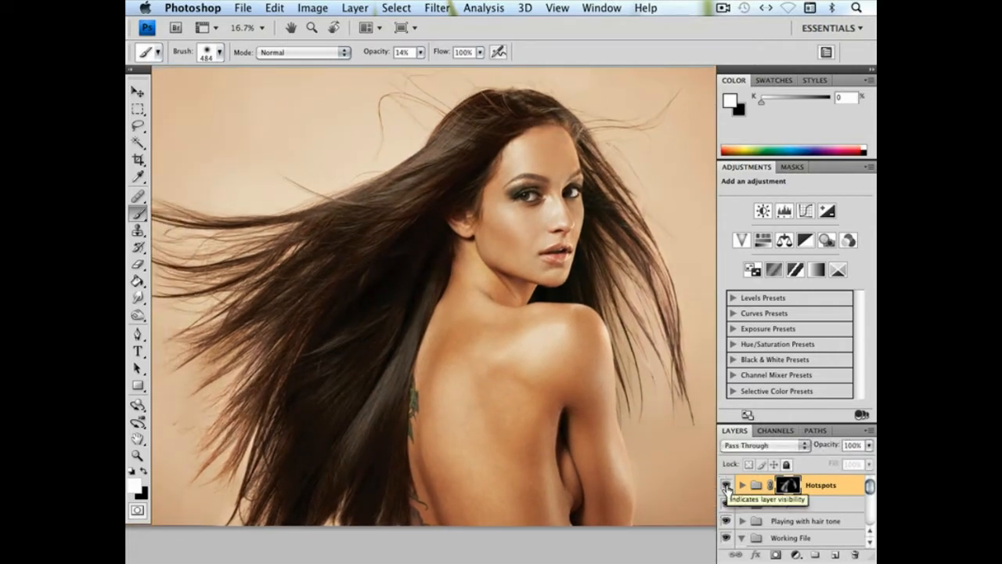
{"action": "left_click", "coordinate": [727, 486]}
{"action": "left_click", "coordinate": [726, 486]}
{"action": "left_click", "coordinate": [727, 486]}
{"action": "left_click", "coordinate": [727, 486]}
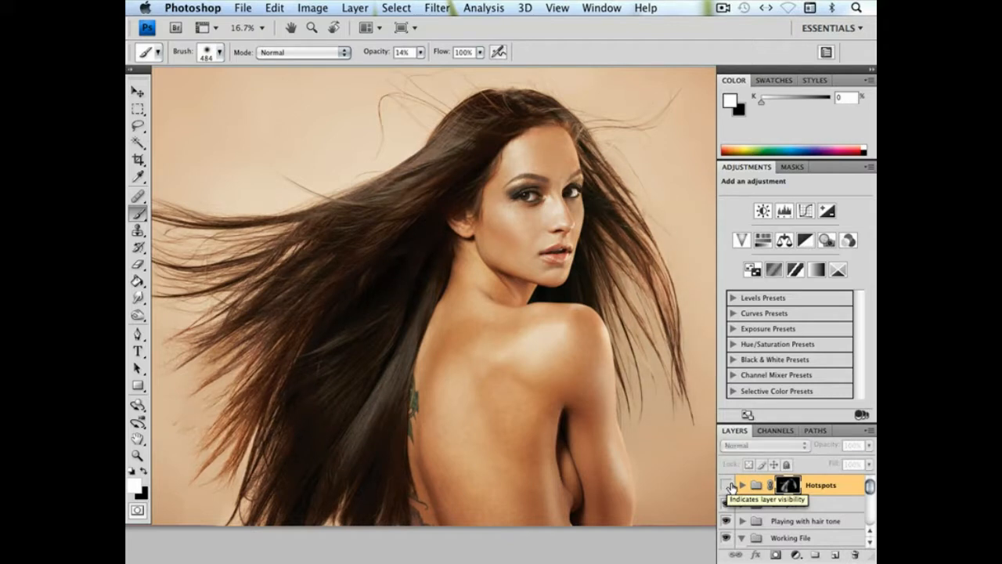
{"action": "left_click", "coordinate": [727, 486]}
Lower the opacity of the Curves 7 layer in the Hotspots group to 66% and collapse the group
{"action": "left_click", "coordinate": [741, 485]}
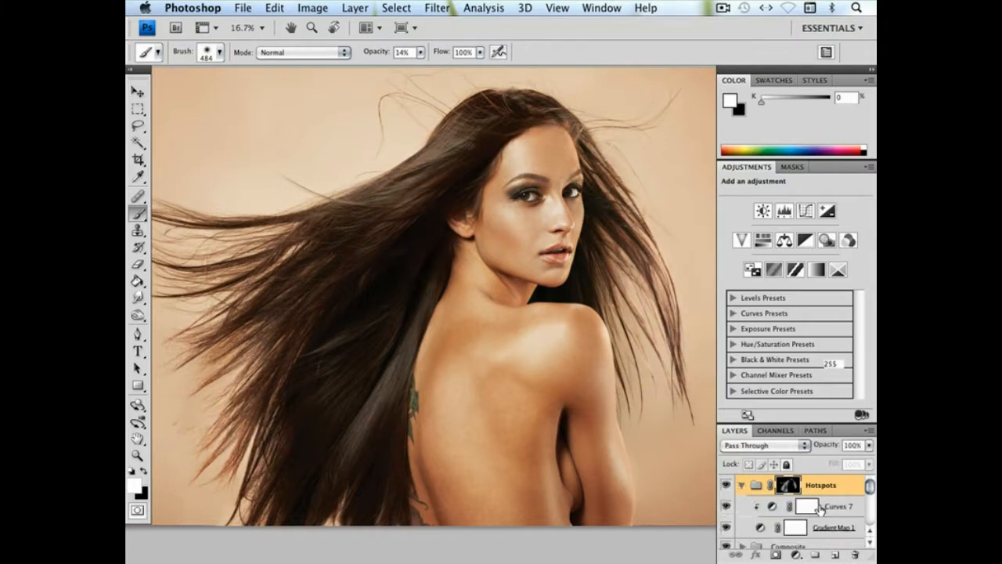
{"action": "left_click", "coordinate": [819, 507]}
{"action": "left_click", "coordinate": [869, 445]}
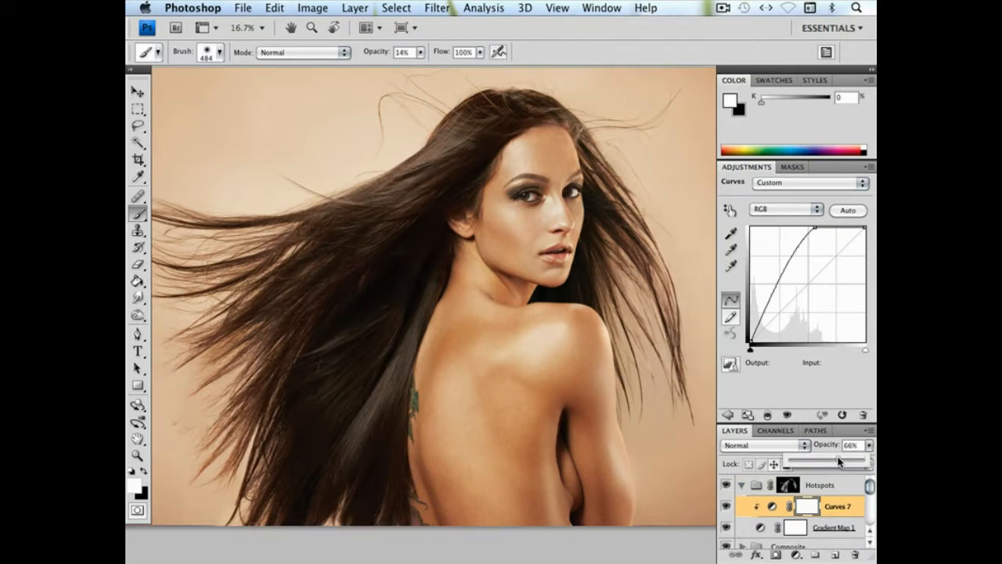
{"action": "left_click", "coordinate": [728, 487]}
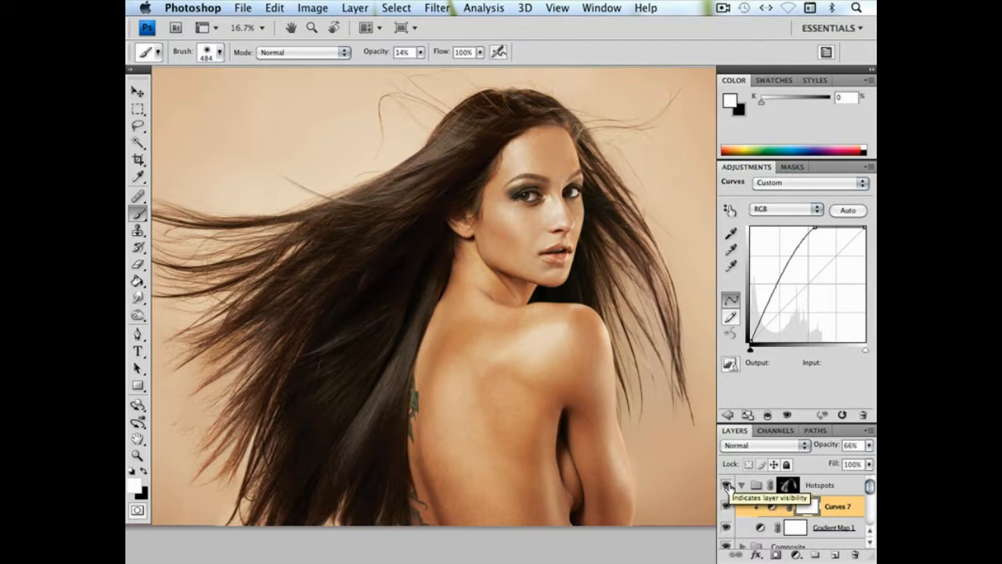
{"action": "left_click_drag", "start_coordinate": [577, 387], "coordinate": [593, 386]}
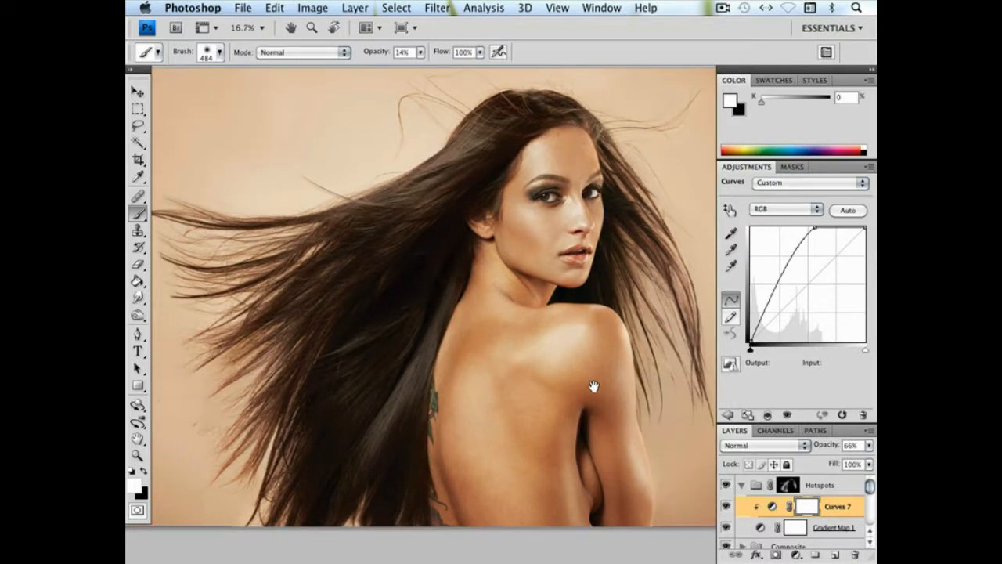
{"action": "left_click", "coordinate": [741, 487]}
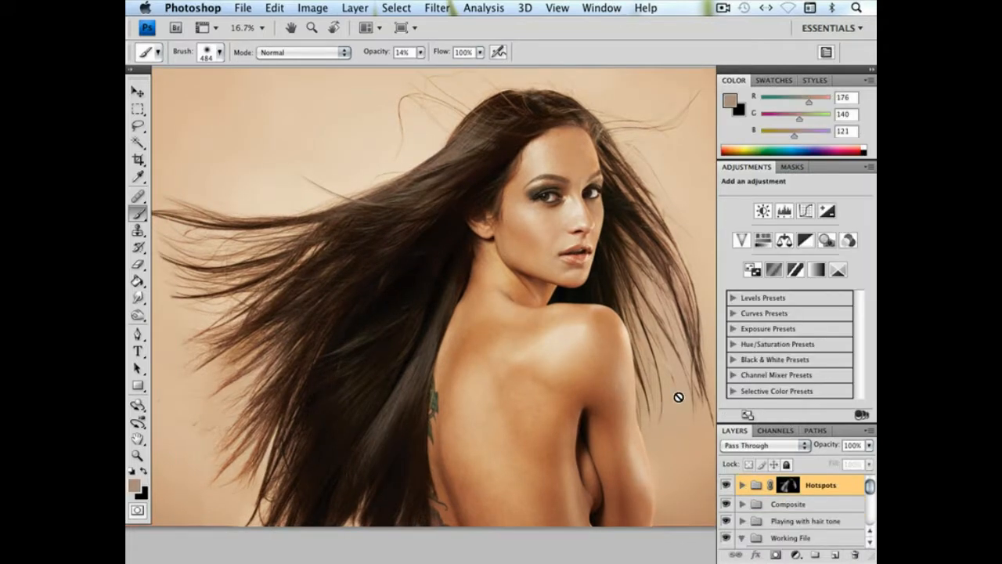
Create a new empty layer above the Hotspots group and name it BG
{"action": "left_click_drag", "start_coordinate": [497, 233], "coordinate": [478, 224]}
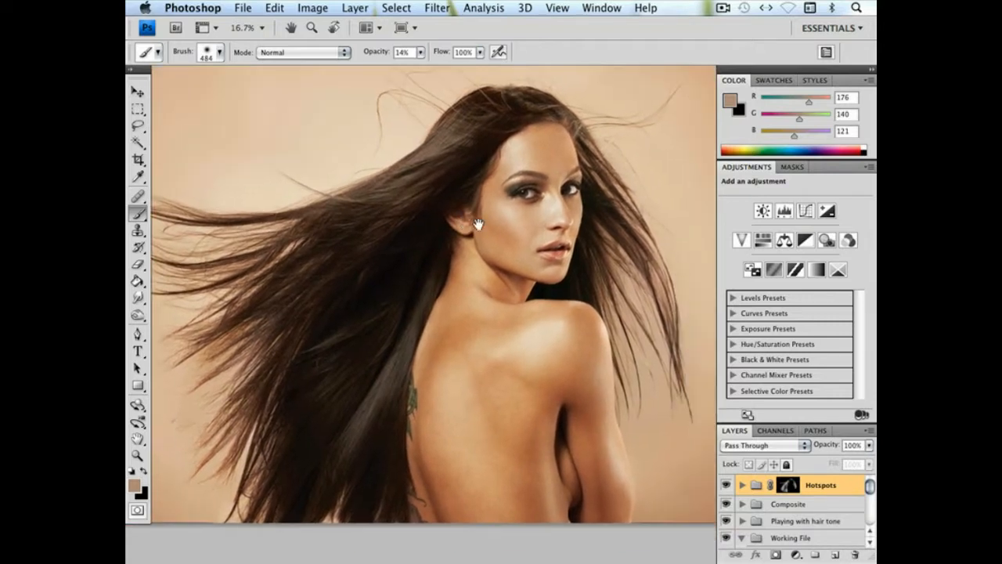
{"action": "left_click", "coordinate": [836, 555]}
{"action": "left_click_drag", "start_coordinate": [642, 166], "coordinate": [498, 224]}
{"action": "key", "text": "super+plus"}
{"action": "key", "text": "super+plus"}
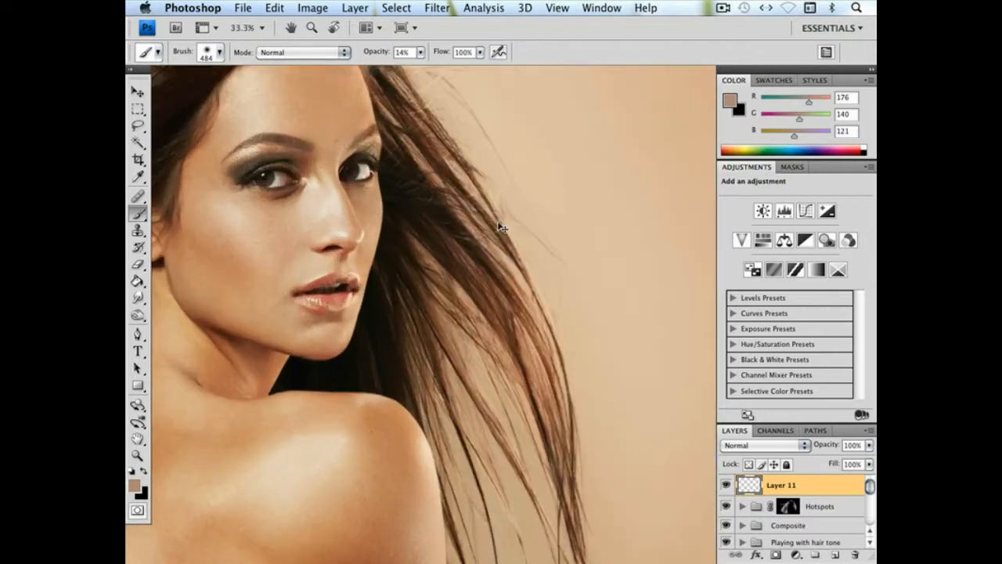
{"action": "left_click_drag", "start_coordinate": [509, 152], "coordinate": [508, 263]}
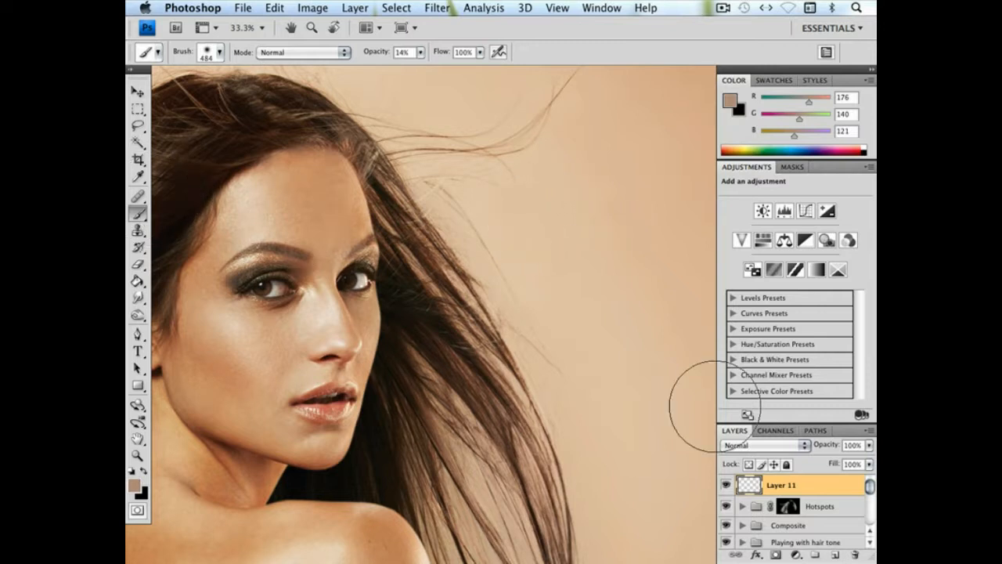
{"action": "double_click", "coordinate": [785, 485]}
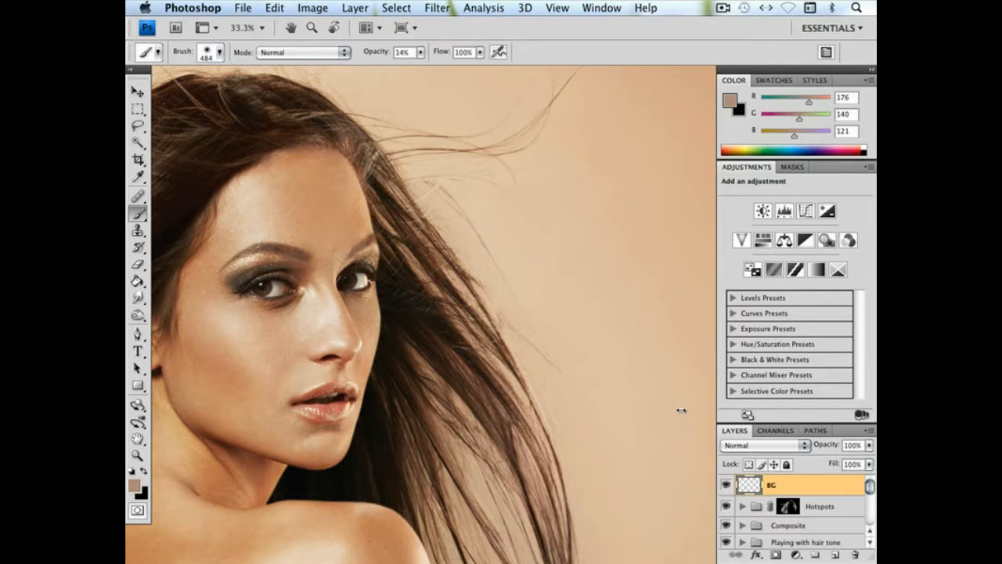
Set the Brush to 100% opacity and 666 px, and sample the backdrop colour beside the hair
{"action": "left_click_drag", "start_coordinate": [447, 175], "coordinate": [470, 224]}
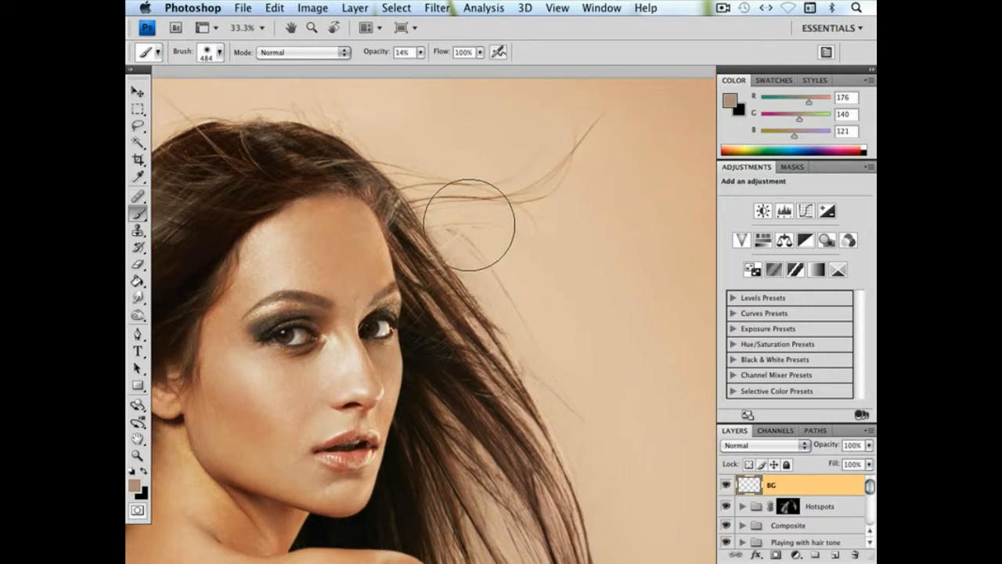
{"action": "right_click", "coordinate": [474, 227]}
{"action": "left_click_drag", "start_coordinate": [623, 257], "coordinate": [630, 254]}
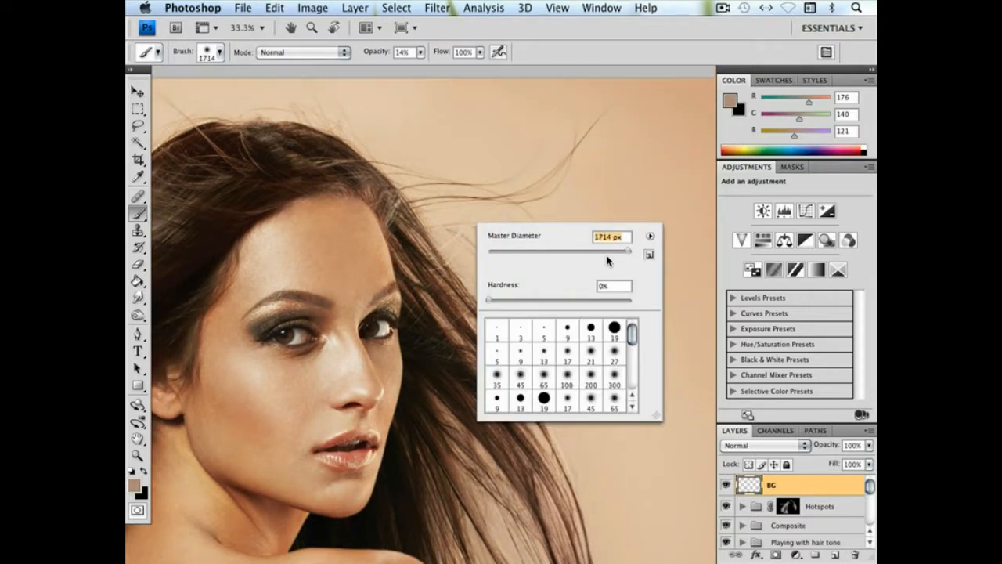
{"action": "left_click", "coordinate": [420, 53]}
{"action": "left_click_drag", "start_coordinate": [422, 66], "coordinate": [489, 72]}
{"action": "left_click", "coordinate": [472, 232], "text": "alt"}
{"action": "left_click", "coordinate": [508, 303], "text": "alt"}
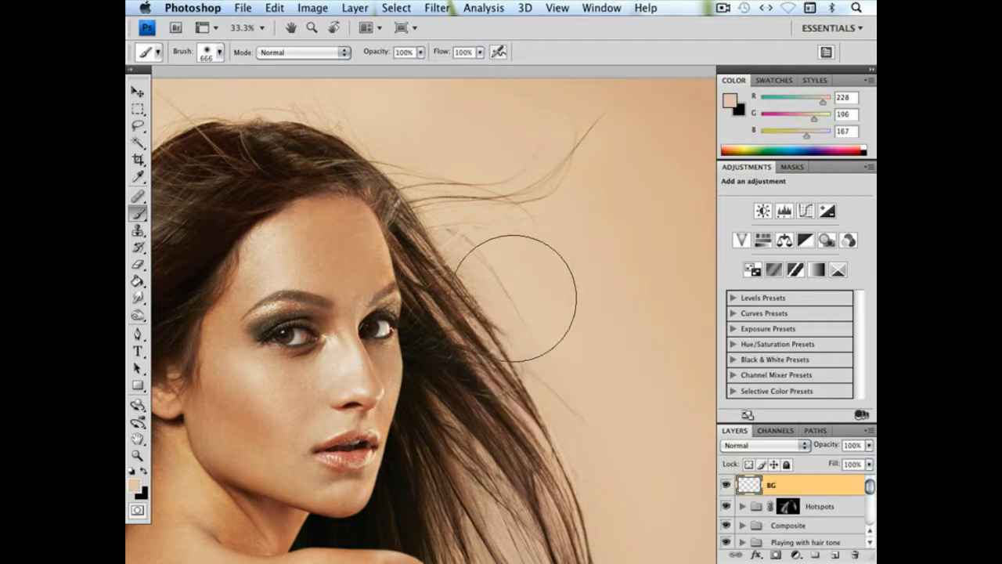
{"action": "left_click", "coordinate": [511, 292]}
Reduce the Brush to 360 px and paint backdrop colour over the flyaway strands beside the face
{"action": "right_click", "coordinate": [561, 307]}
{"action": "left_click", "coordinate": [695, 333]}
{"action": "mouse_move", "coordinate": [471, 260]}
{"action": "left_mouse_down"}
{"action": "mouse_move", "coordinate": [489, 273]}
{"action": "mouse_move", "coordinate": [489, 255]}
{"action": "mouse_move", "coordinate": [454, 243]}
{"action": "left_mouse_up"}
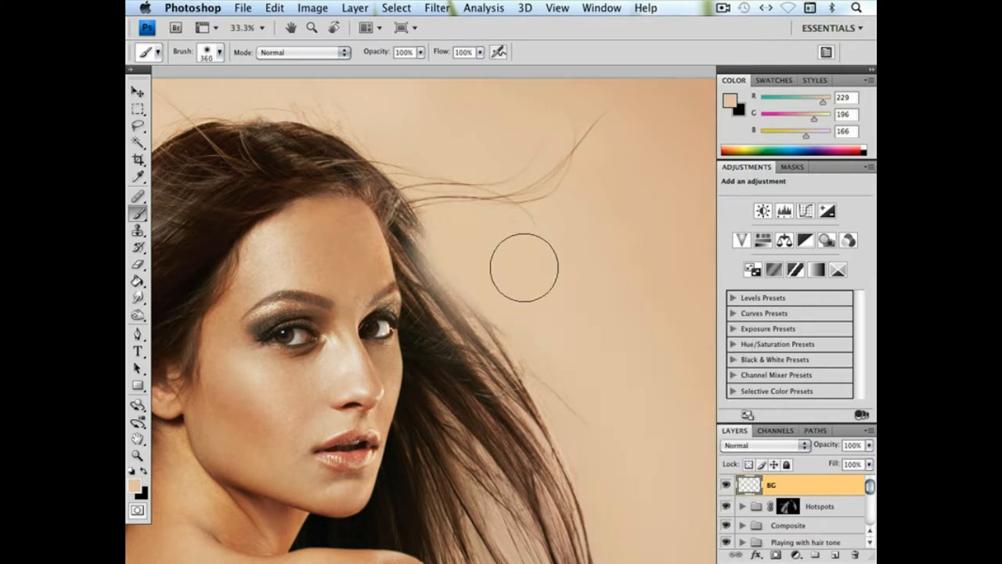
{"action": "mouse_move", "coordinate": [528, 336]}
{"action": "left_mouse_down"}
{"action": "mouse_move", "coordinate": [544, 340]}
{"action": "mouse_move", "coordinate": [600, 416]}
{"action": "left_mouse_up"}
Sample the backdrop above the head and paint out the flyaway hairs along the crown
{"action": "left_click_drag", "start_coordinate": [429, 221], "coordinate": [523, 358]}
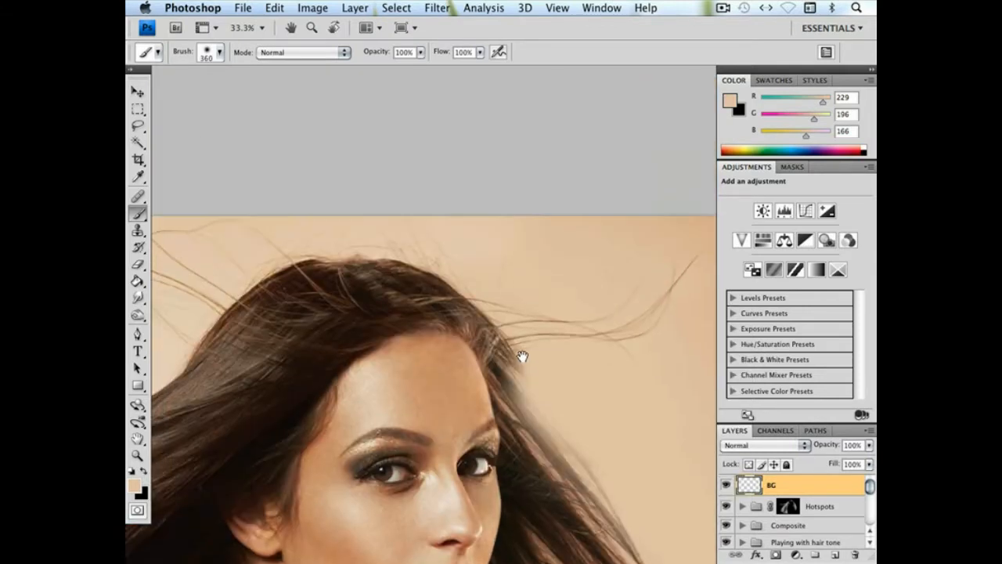
{"action": "left_click", "coordinate": [437, 249], "text": "alt"}
{"action": "mouse_move", "coordinate": [435, 282]}
{"action": "left_mouse_down"}
{"action": "mouse_move", "coordinate": [459, 259]}
{"action": "mouse_move", "coordinate": [394, 224]}
{"action": "mouse_move", "coordinate": [347, 216]}
{"action": "mouse_move", "coordinate": [377, 217]}
{"action": "left_mouse_up"}
{"action": "left_click_drag", "start_coordinate": [472, 307], "coordinate": [384, 262]}
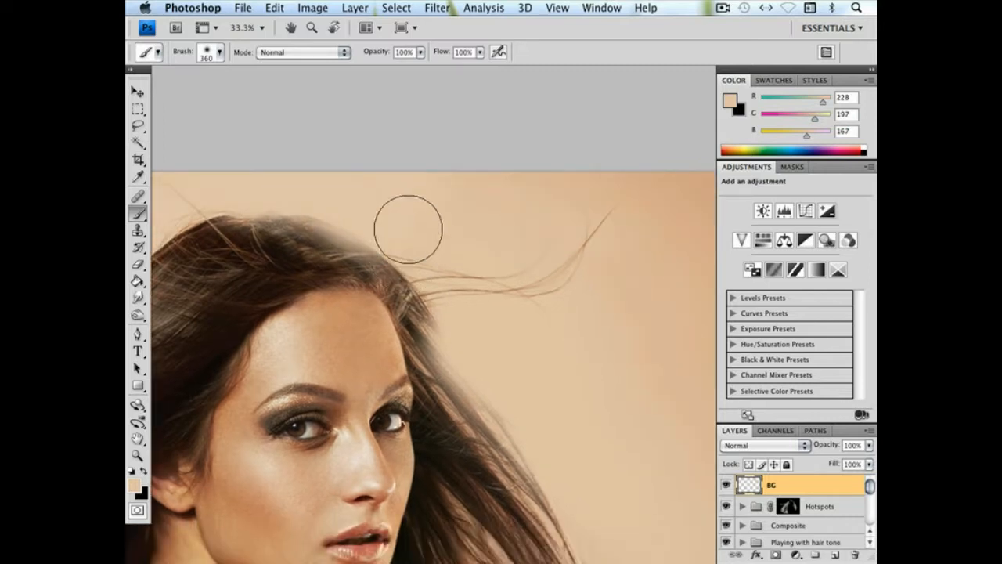
Paint sampled backdrop colour over the stray hairs above the flowing hair, and undo the last stroke
{"action": "left_click_drag", "start_coordinate": [293, 425], "coordinate": [384, 371]}
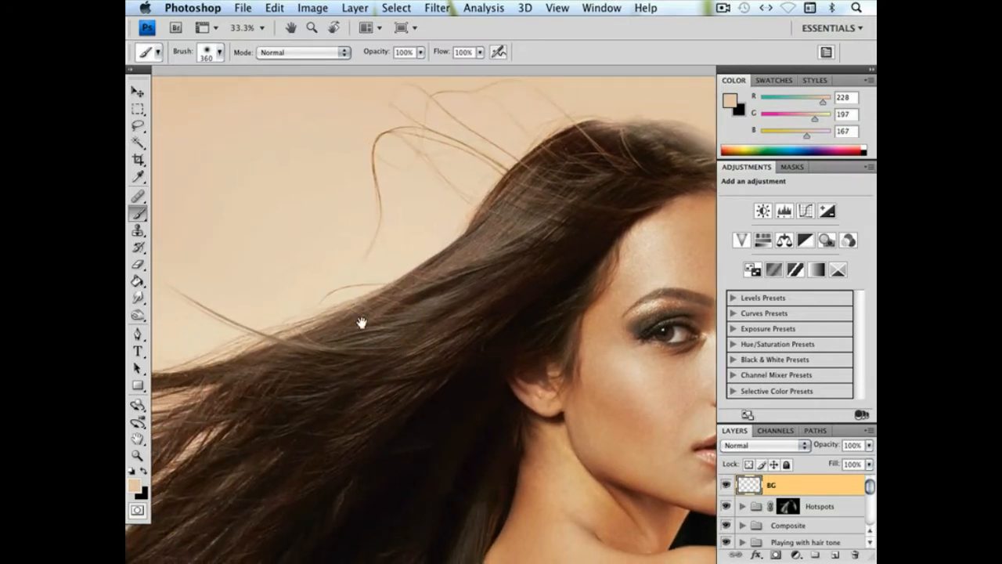
{"action": "left_click", "coordinate": [294, 278], "text": "alt"}
{"action": "mouse_move", "coordinate": [306, 269]}
{"action": "left_mouse_down"}
{"action": "mouse_move", "coordinate": [350, 271]}
{"action": "mouse_move", "coordinate": [302, 272]}
{"action": "mouse_move", "coordinate": [368, 268]}
{"action": "mouse_move", "coordinate": [329, 273]}
{"action": "left_mouse_up"}
{"action": "mouse_move", "coordinate": [238, 282]}
{"action": "left_mouse_down"}
{"action": "mouse_move", "coordinate": [405, 271]}
{"action": "mouse_move", "coordinate": [574, 278]}
{"action": "left_mouse_up"}
{"action": "left_click", "coordinate": [285, 269], "text": "alt"}
{"action": "mouse_move", "coordinate": [321, 307]}
{"action": "left_mouse_down"}
{"action": "mouse_move", "coordinate": [326, 283]}
{"action": "mouse_move", "coordinate": [373, 261]}
{"action": "left_mouse_up"}
{"action": "key", "text": "super+z"}
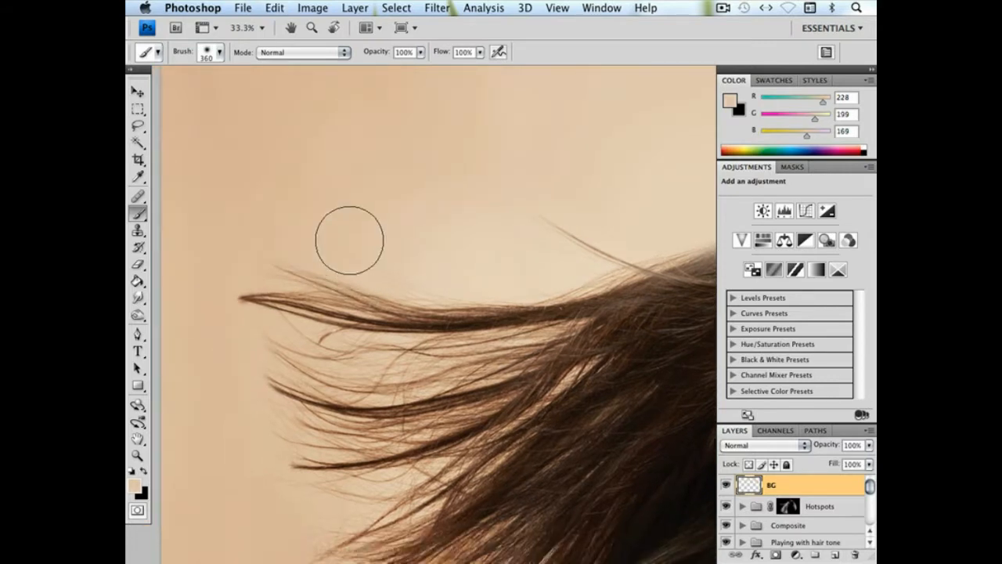
Resample the backdrop and paint out the fine strays above the longest windblown strand
{"action": "left_click", "coordinate": [344, 235], "text": "alt"}
{"action": "left_click_drag", "start_coordinate": [467, 338], "coordinate": [432, 287]}
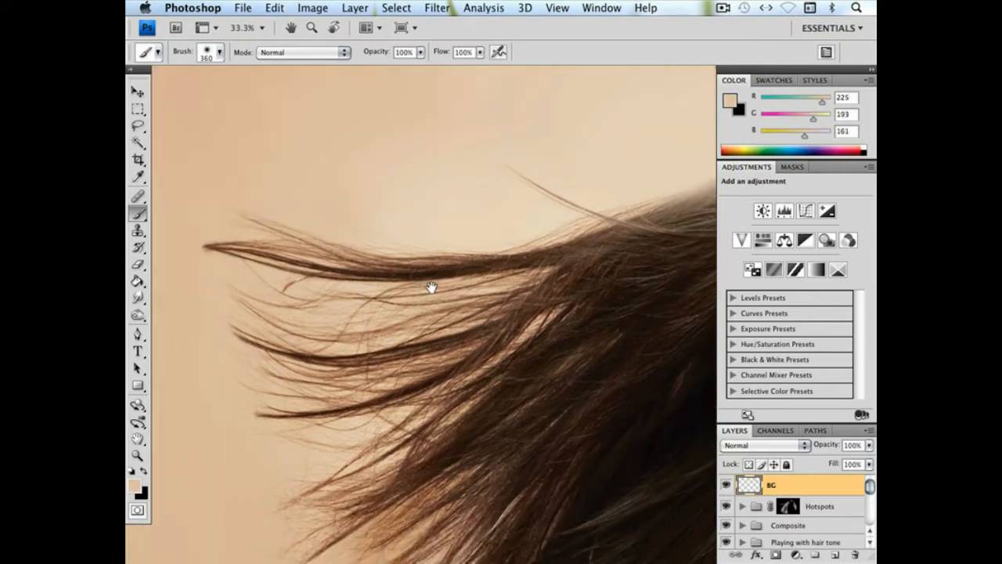
{"action": "left_click", "coordinate": [432, 220], "text": "alt"}
{"action": "left_click_drag", "start_coordinate": [383, 221], "coordinate": [344, 221]}
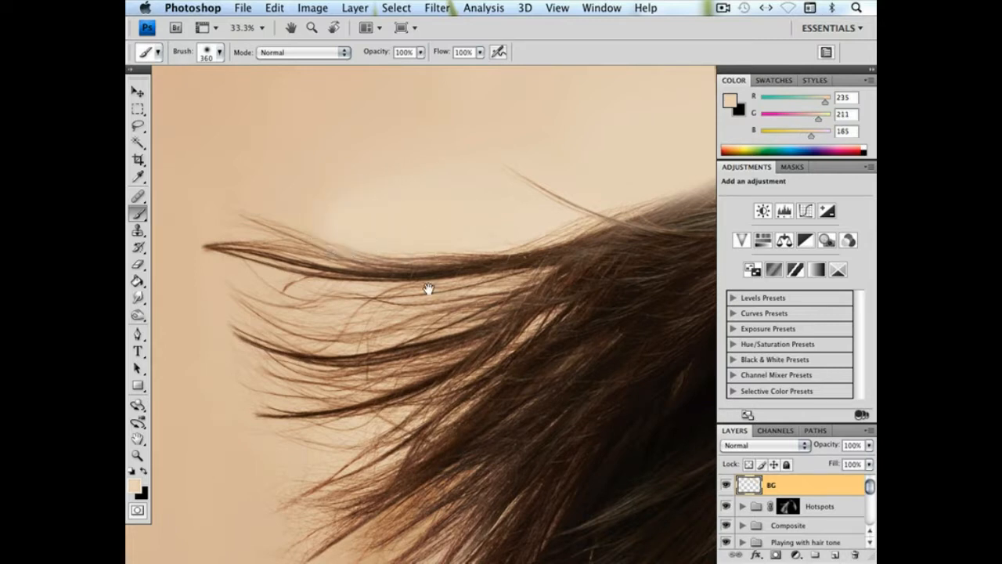
Enlarge the Brush to 504 px and paint sampled backdrop colour around the outer tips of the flowing hair
{"action": "left_click_drag", "start_coordinate": [429, 288], "coordinate": [436, 279]}
{"action": "right_click", "coordinate": [440, 252]}
{"action": "left_click", "coordinate": [565, 274]}
{"action": "left_click_drag", "start_coordinate": [405, 221], "coordinate": [367, 233]}
{"action": "mouse_move", "coordinate": [457, 327]}
{"action": "left_mouse_down"}
{"action": "mouse_move", "coordinate": [501, 220]}
{"action": "mouse_move", "coordinate": [467, 269]}
{"action": "mouse_move", "coordinate": [371, 309]}
{"action": "left_mouse_up"}
{"action": "left_click", "coordinate": [305, 323], "text": "alt"}
{"action": "left_click_drag", "start_coordinate": [324, 381], "coordinate": [273, 250]}
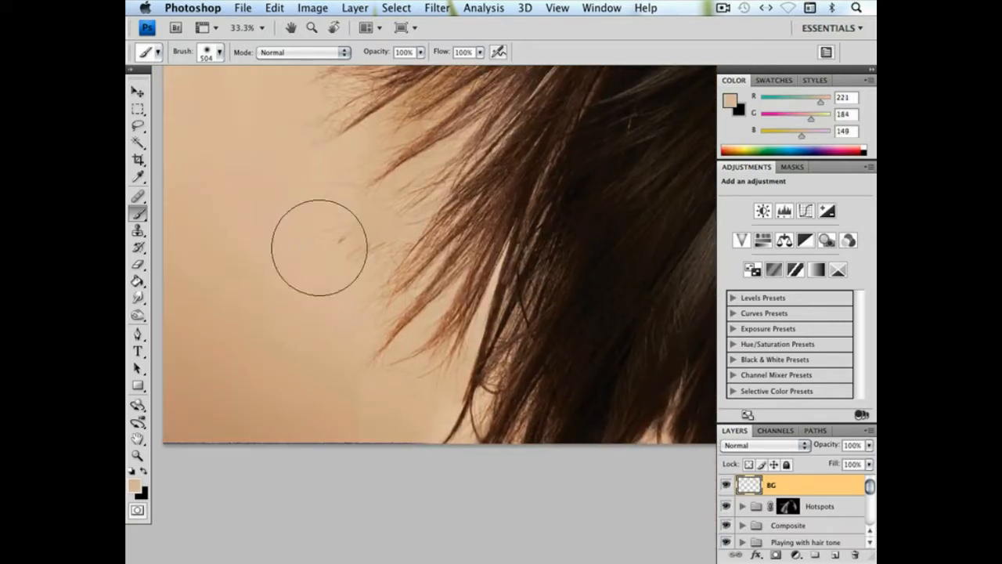
{"action": "mouse_move", "coordinate": [433, 247]}
{"action": "left_mouse_down"}
{"action": "mouse_move", "coordinate": [389, 336]}
{"action": "mouse_move", "coordinate": [393, 353]}
{"action": "left_mouse_up"}
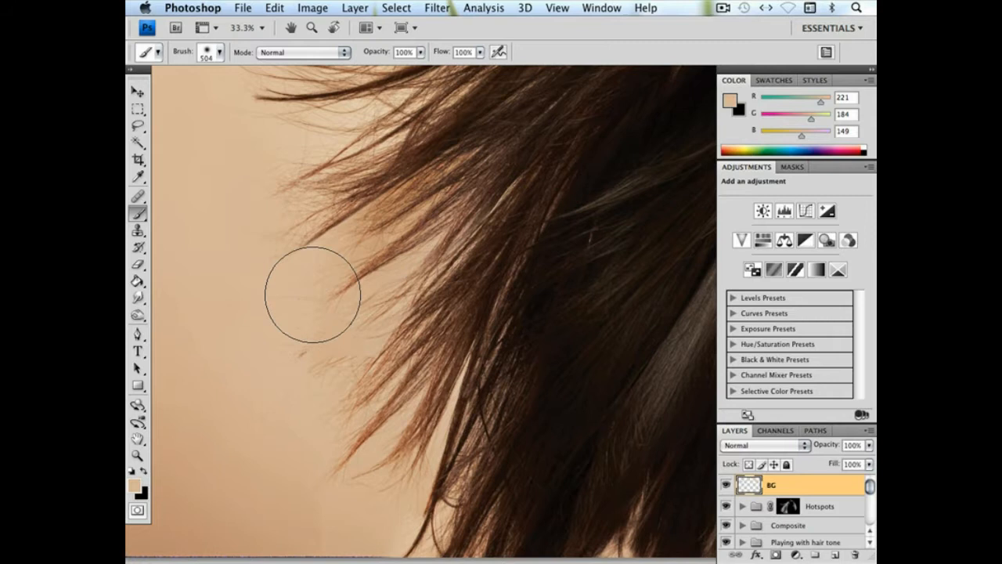
Inspect the layers inside the Composite group, toggling the visibility of Layer 4 and Layer 10 to compare their hair strands
{"action": "left_click", "coordinate": [740, 507]}
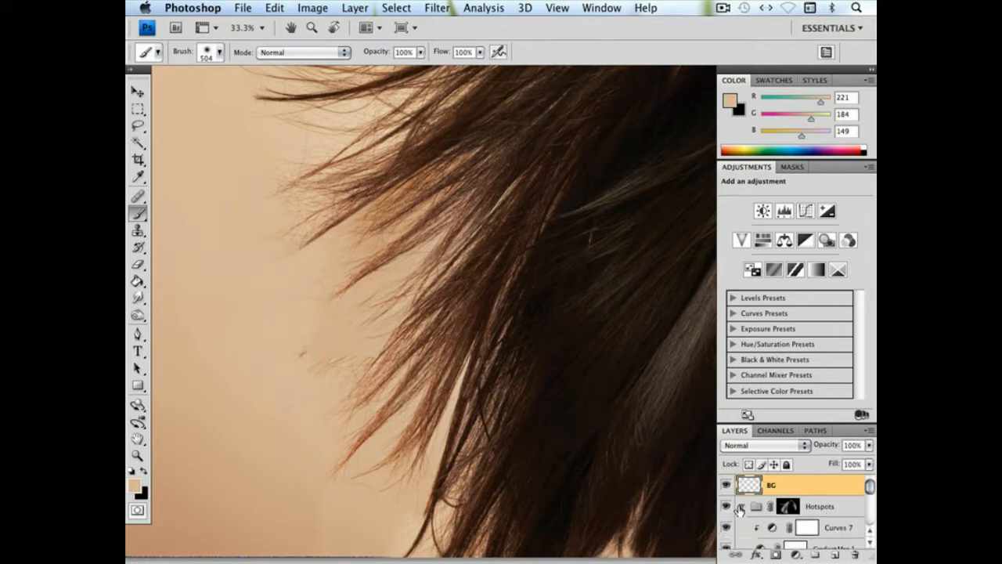
{"action": "left_click", "coordinate": [740, 508]}
{"action": "left_click", "coordinate": [740, 508]}
{"action": "mouse_move", "coordinate": [870, 487]}
{"action": "left_mouse_down"}
{"action": "mouse_move", "coordinate": [869, 497]}
{"action": "mouse_move", "coordinate": [869, 486]}
{"action": "left_mouse_up"}
{"action": "left_click", "coordinate": [740, 508]}
{"action": "left_click", "coordinate": [742, 527]}
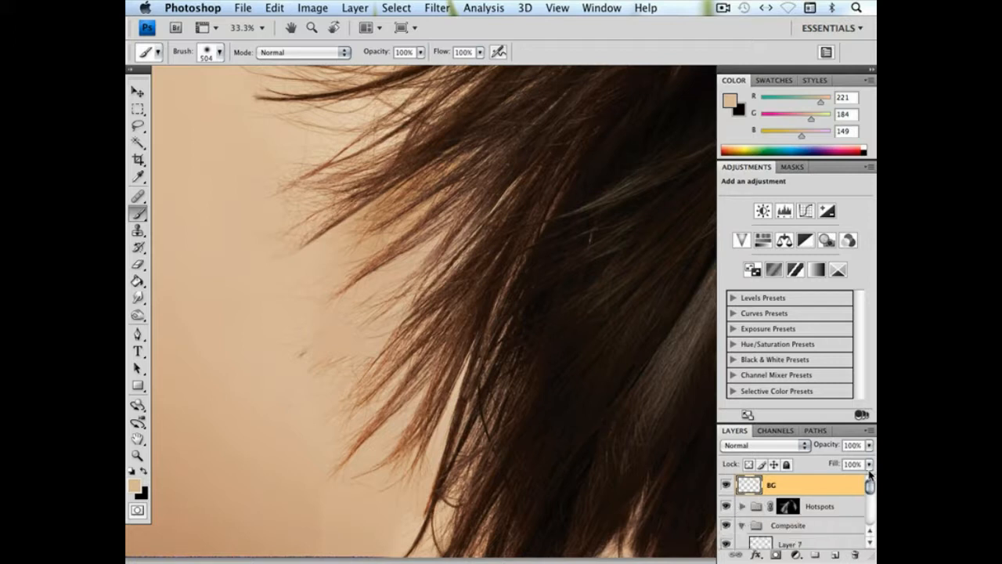
{"action": "scroll", "coordinate": [823, 501], "scroll_direction": "down", "scroll_amount": 3}
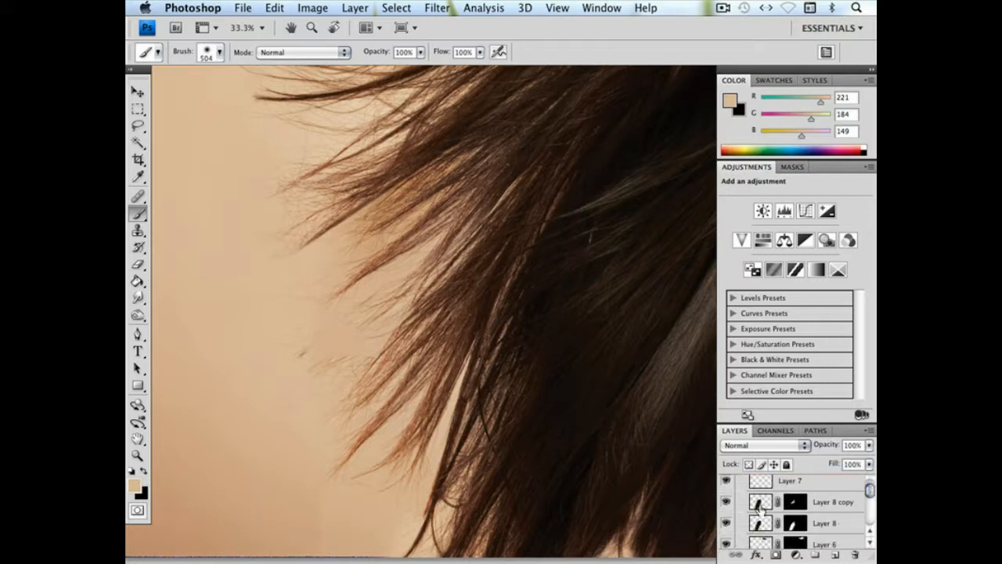
{"action": "scroll", "coordinate": [870, 492], "scroll_direction": "down", "scroll_amount": 3}
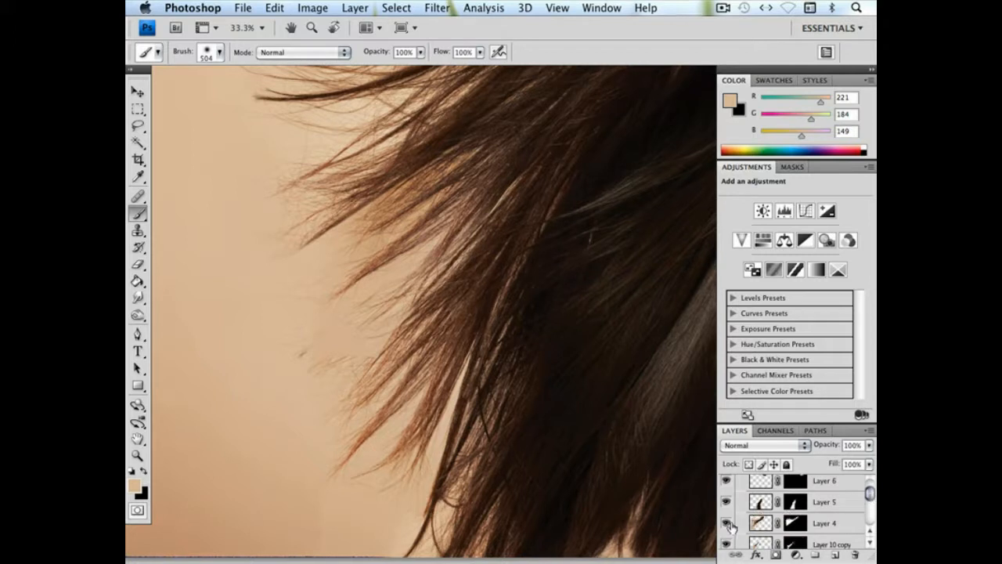
{"action": "left_click", "coordinate": [728, 525]}
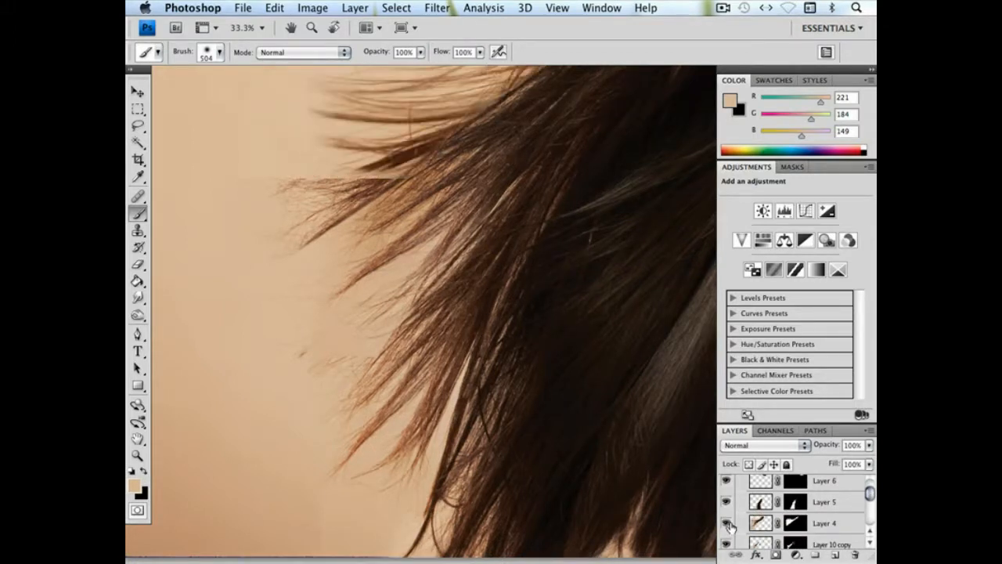
{"action": "left_click", "coordinate": [728, 525]}
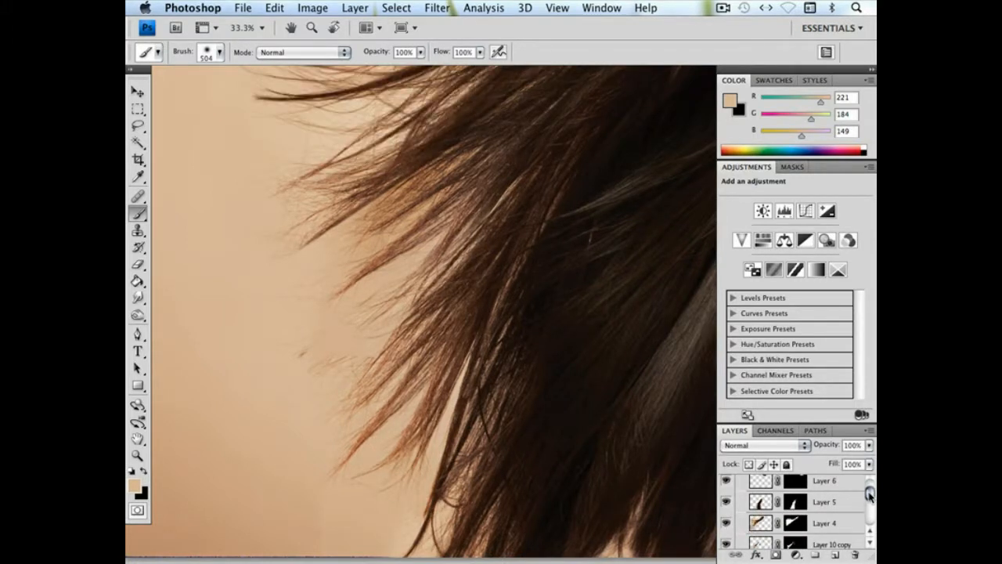
{"action": "left_click_drag", "start_coordinate": [870, 493], "coordinate": [870, 499]}
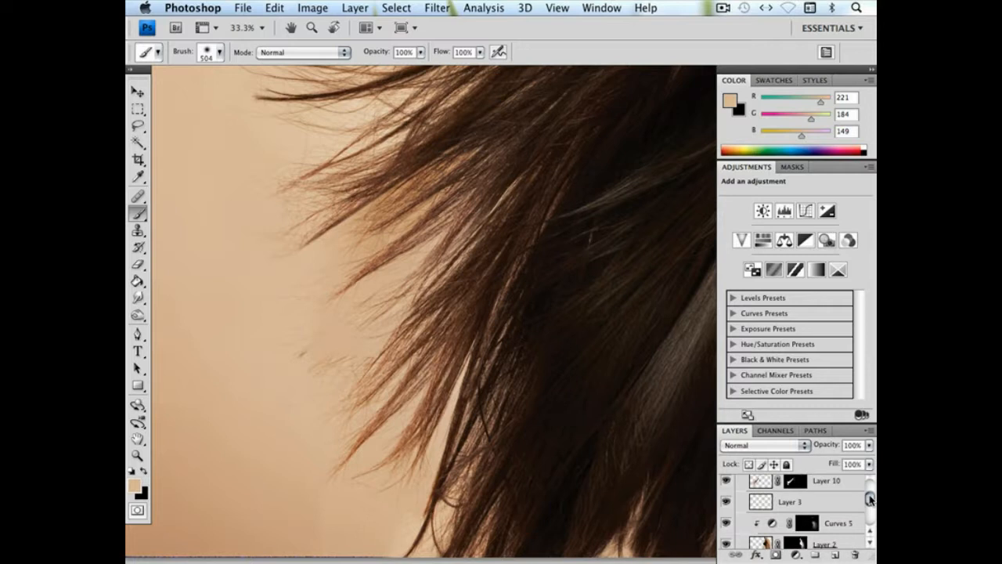
{"action": "left_click", "coordinate": [729, 481]}
{"action": "left_click", "coordinate": [729, 480]}
Group Layer 10 with Layer 10 copy and add a layer mask to the new group
{"action": "key", "text": "super+j"}
{"action": "left_click", "coordinate": [756, 487]}
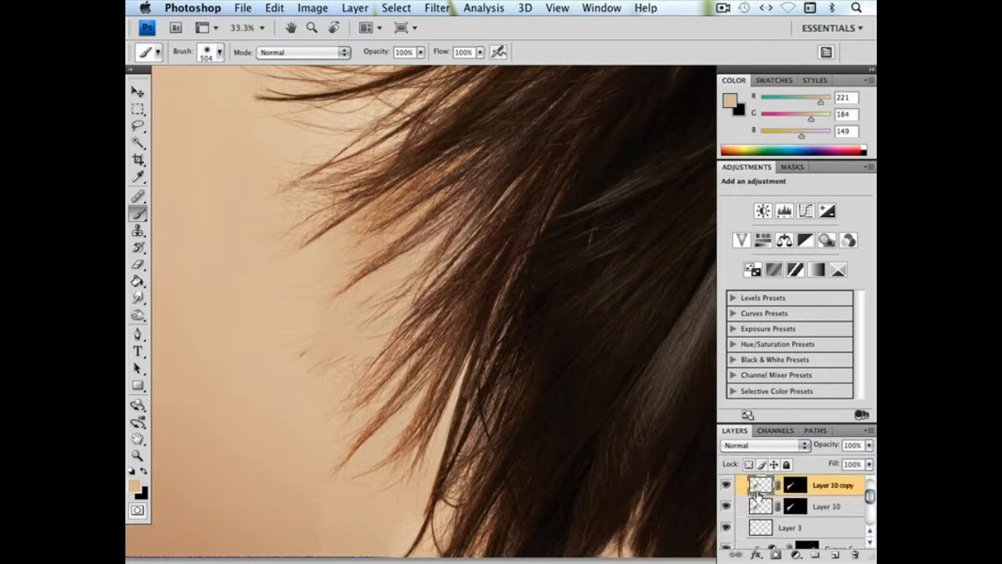
{"action": "left_click", "coordinate": [759, 509], "text": "shift"}
{"action": "left_click", "coordinate": [759, 487]}
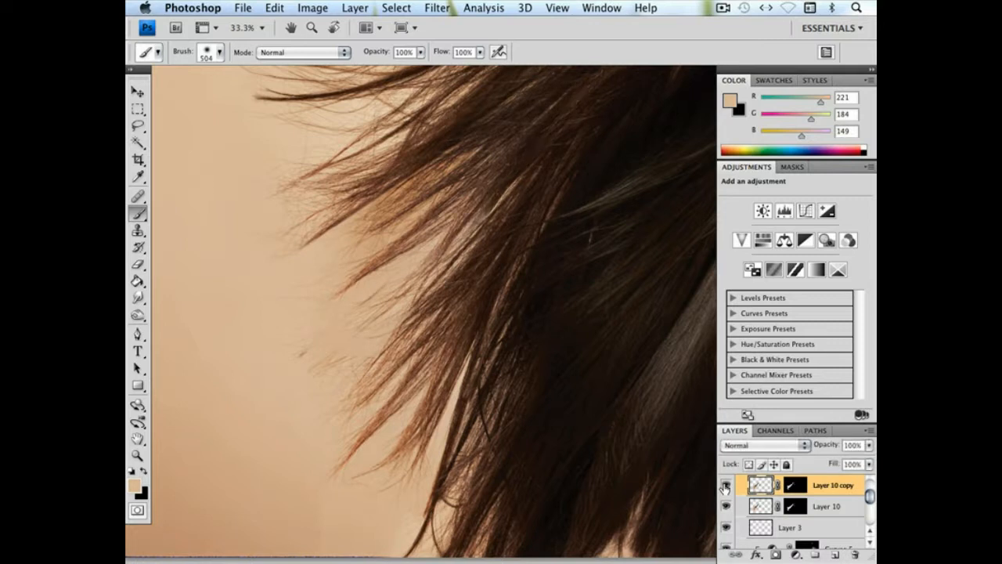
{"action": "left_click", "coordinate": [761, 505], "text": "shift"}
{"action": "key", "text": "ctrl+g"}
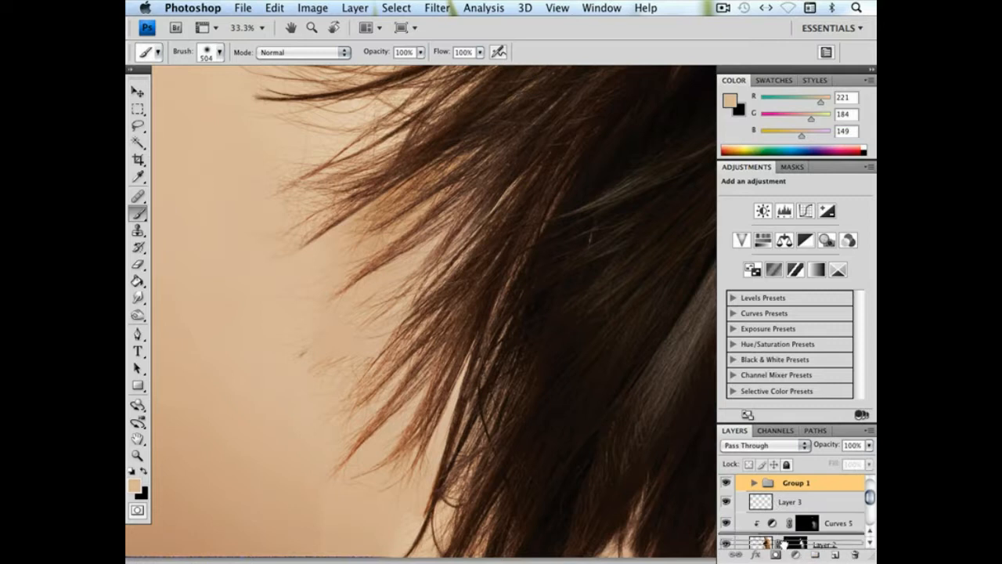
{"action": "left_click", "coordinate": [776, 554]}
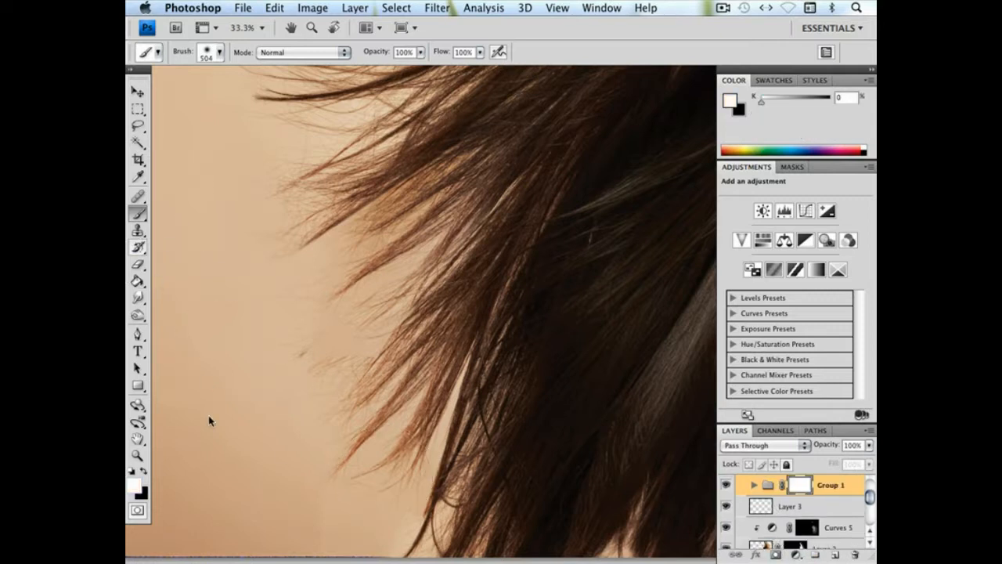
Paint black on the group's mask to soften the added strands at the outer hair tips
{"action": "left_click", "coordinate": [145, 472]}
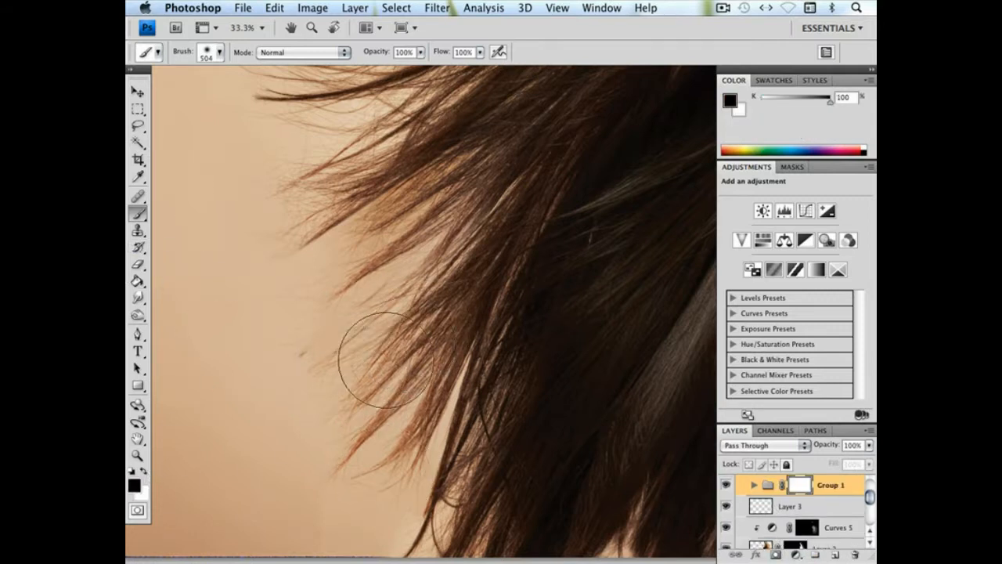
{"action": "left_click_drag", "start_coordinate": [370, 313], "coordinate": [371, 373]}
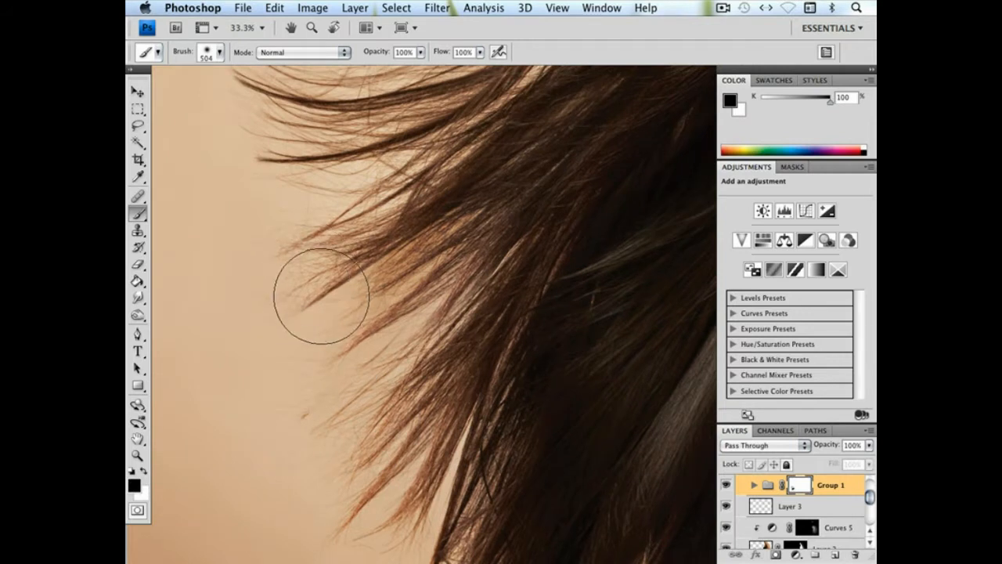
{"action": "mouse_move", "coordinate": [319, 294]}
{"action": "left_mouse_down"}
{"action": "mouse_move", "coordinate": [386, 215]}
{"action": "mouse_move", "coordinate": [371, 210]}
{"action": "mouse_move", "coordinate": [282, 282]}
{"action": "left_mouse_up"}
{"action": "mouse_move", "coordinate": [462, 353]}
{"action": "left_mouse_down"}
{"action": "mouse_move", "coordinate": [427, 351]}
{"action": "mouse_move", "coordinate": [277, 231]}
{"action": "mouse_move", "coordinate": [261, 276]}
{"action": "mouse_move", "coordinate": [417, 310]}
{"action": "left_mouse_up"}
{"action": "scroll", "coordinate": [454, 391], "scroll_direction": "down", "scroll_amount": 2}
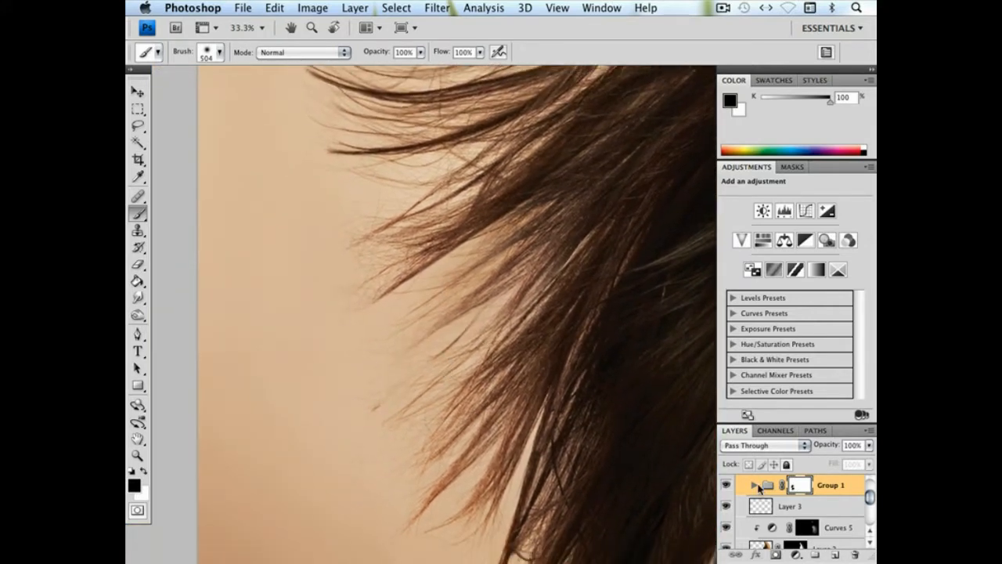
Collapse the Composite group, select the BG layer, and set the Clone Stamp to 504 px in Normal mode
{"action": "left_click_drag", "start_coordinate": [870, 497], "coordinate": [870, 484]}
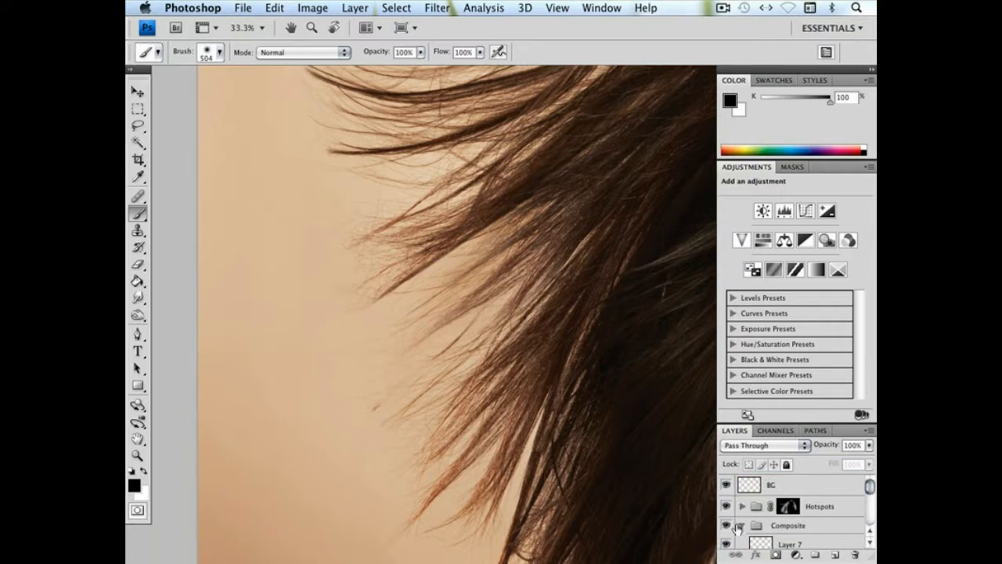
{"action": "left_click", "coordinate": [738, 527]}
{"action": "left_click", "coordinate": [742, 525]}
{"action": "left_click", "coordinate": [783, 487]}
{"action": "left_click", "coordinate": [138, 229]}
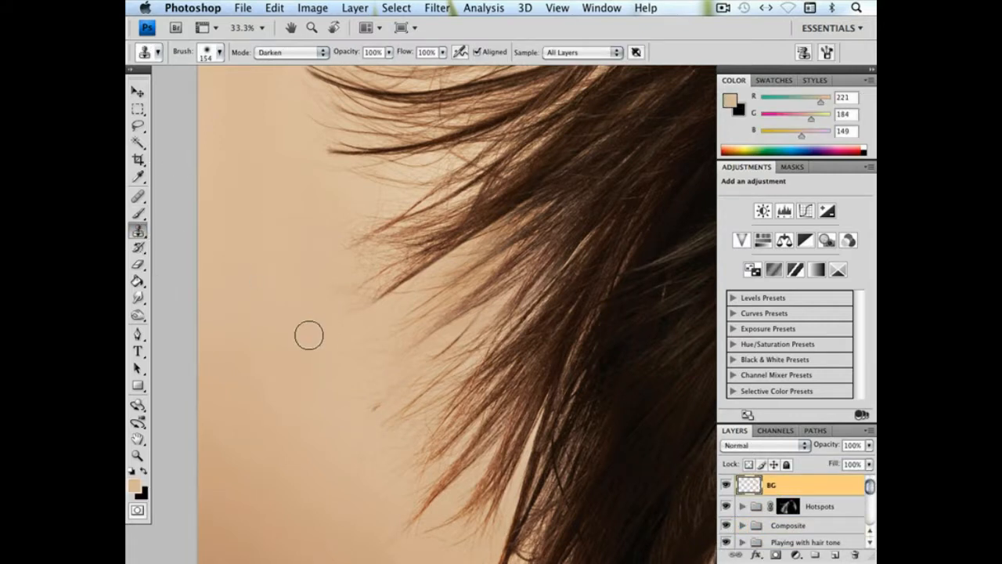
{"action": "right_click", "coordinate": [310, 336]}
{"action": "left_click", "coordinate": [282, 356]}
{"action": "left_click", "coordinate": [400, 405], "text": "alt"}
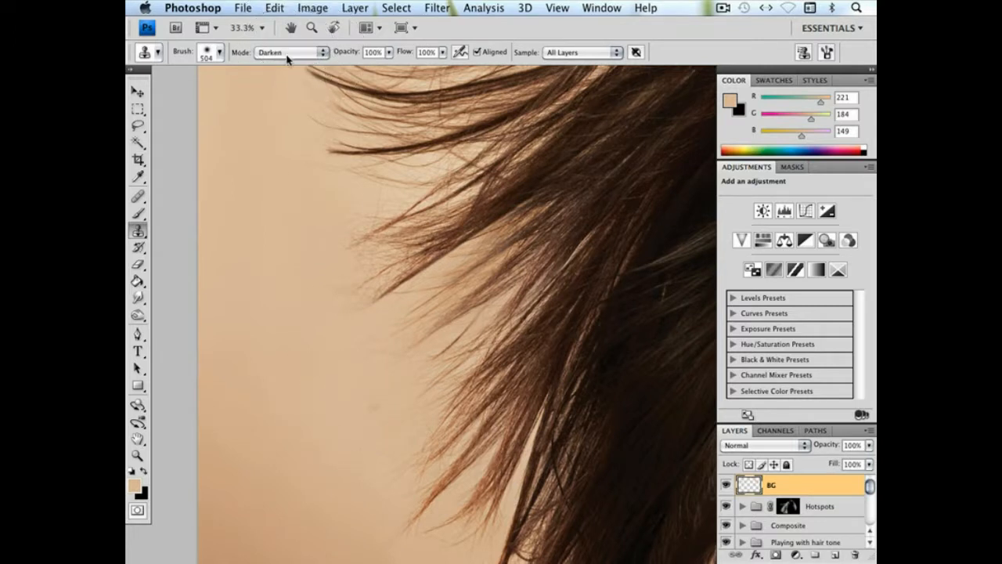
{"action": "left_click", "coordinate": [288, 54]}
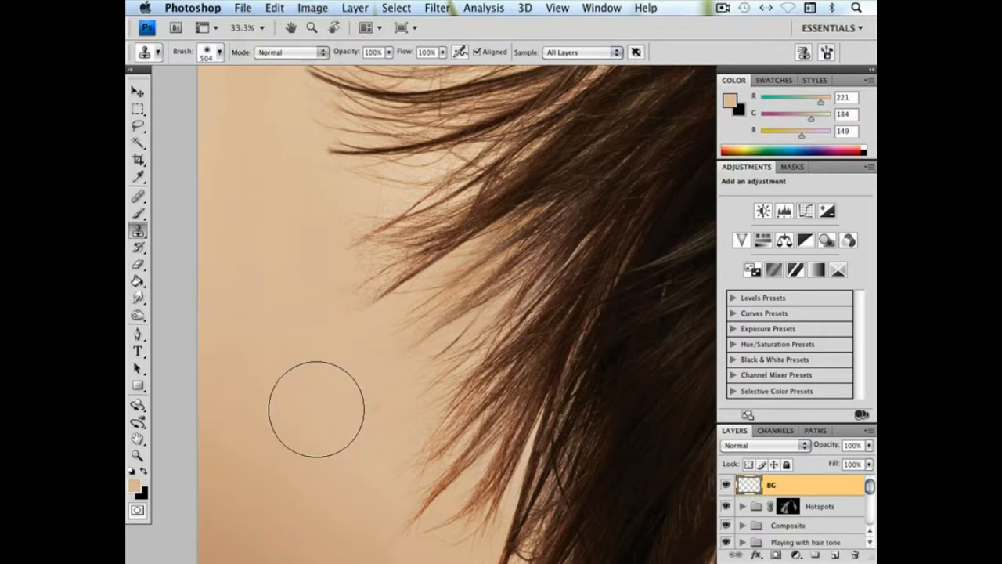
Clone clean backdrop over the stray marks beside the lower hair tips and along the image's bottom edge
{"action": "left_click_drag", "start_coordinate": [359, 404], "coordinate": [347, 429]}
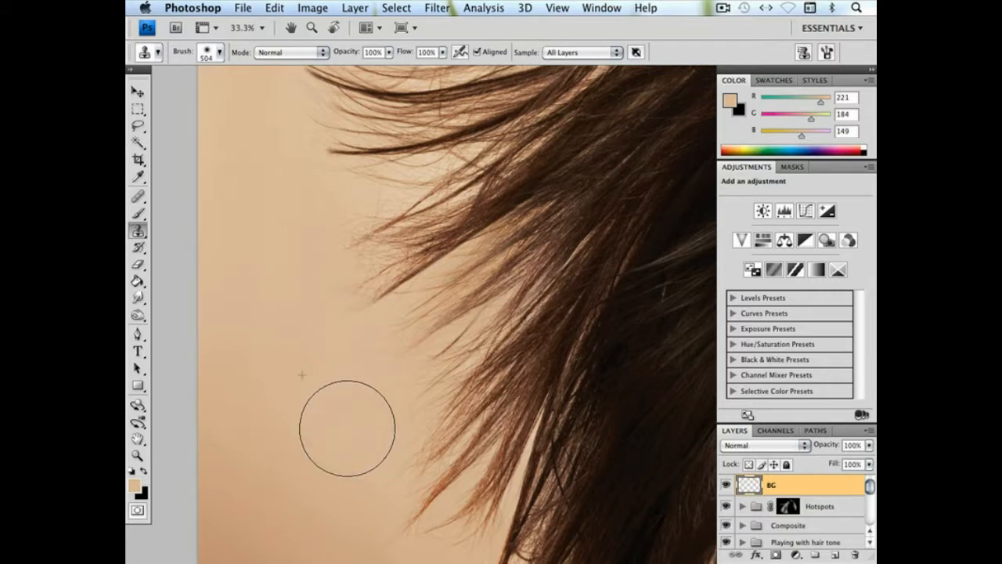
{"action": "left_click", "coordinate": [276, 320], "text": "alt"}
{"action": "left_click_drag", "start_coordinate": [344, 388], "coordinate": [303, 157]}
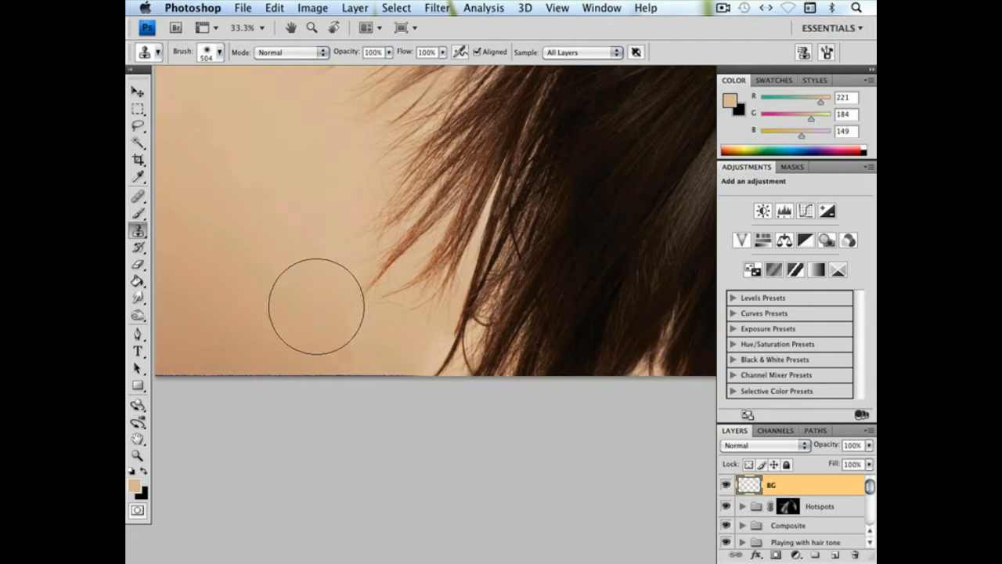
{"action": "left_click", "coordinate": [351, 347]}
{"action": "left_click", "coordinate": [297, 235], "text": "alt"}
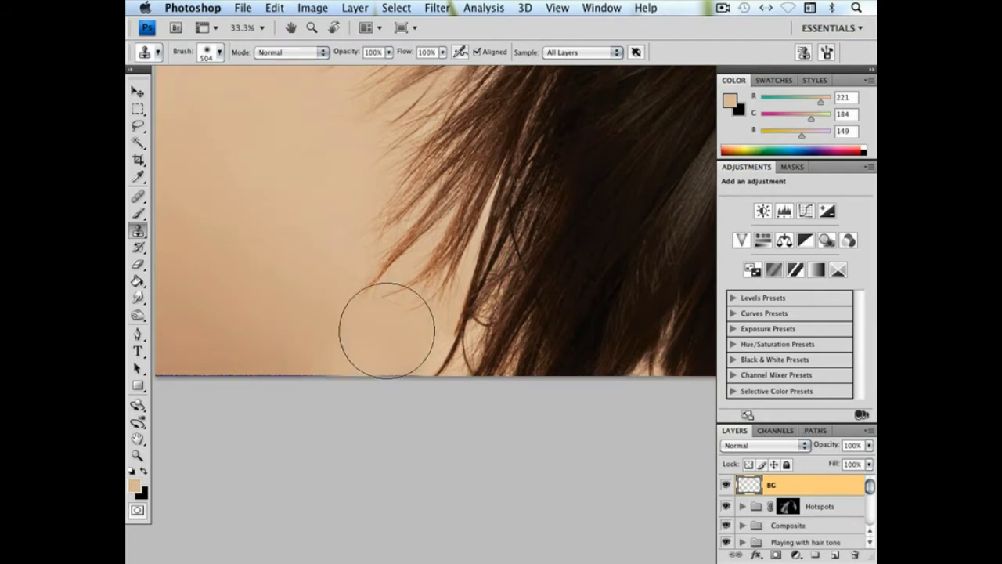
Lower the BG layer's opacity to 38% and set the Eraser to 618 px with 85% hardness
{"action": "mouse_move", "coordinate": [546, 279]}
{"action": "left_mouse_down"}
{"action": "mouse_move", "coordinate": [373, 302]}
{"action": "mouse_move", "coordinate": [488, 268]}
{"action": "mouse_move", "coordinate": [383, 280]}
{"action": "left_mouse_up"}
{"action": "left_click_drag", "start_coordinate": [464, 271], "coordinate": [615, 371]}
{"action": "left_click_drag", "start_coordinate": [373, 268], "coordinate": [509, 317]}
{"action": "left_click", "coordinate": [868, 445]}
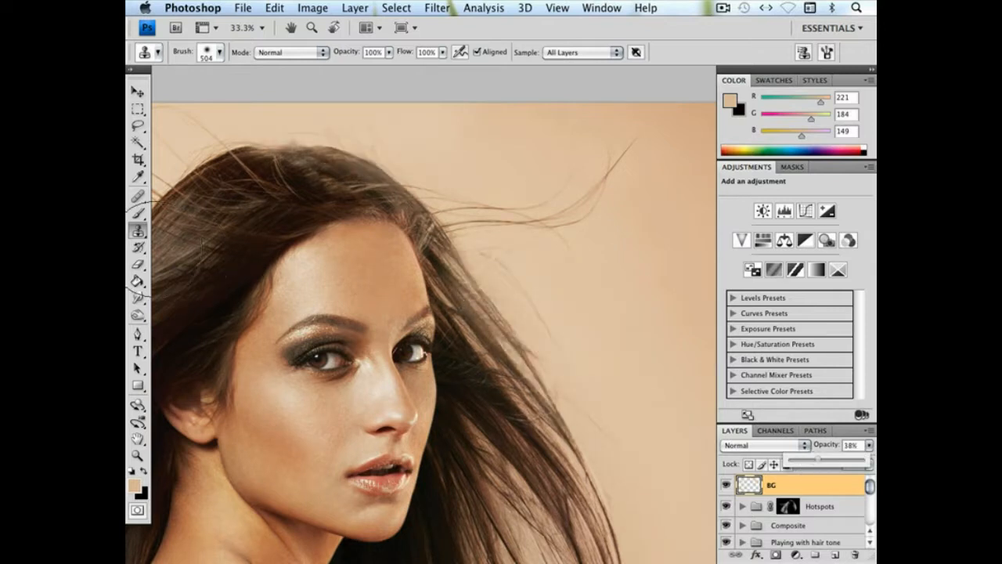
{"action": "left_click", "coordinate": [138, 265]}
{"action": "right_click", "coordinate": [397, 284]}
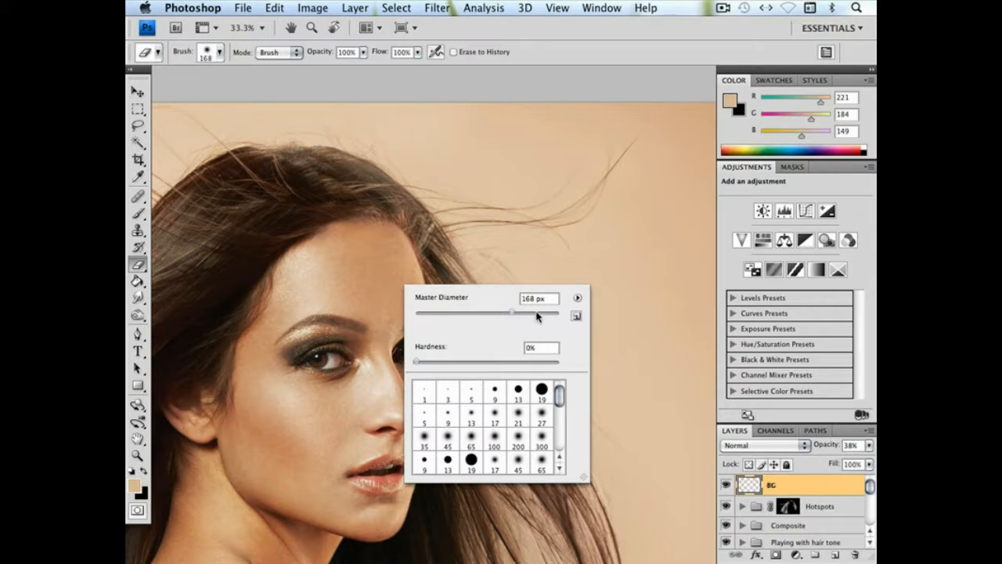
{"action": "left_click", "coordinate": [537, 364]}
{"action": "left_click", "coordinate": [380, 250]}
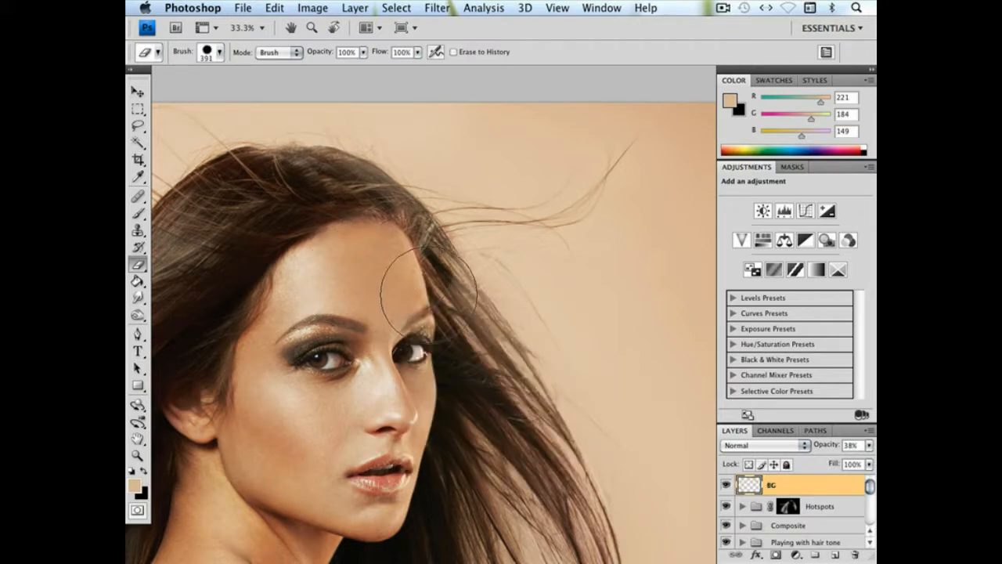
{"action": "right_click", "coordinate": [423, 332]}
{"action": "left_click_drag", "start_coordinate": [569, 354], "coordinate": [577, 354]}
{"action": "key", "text": "Return"}
Erase the BG layer's paint around the face and adjacent hair, and restore the layer's opacity to 100%
{"action": "mouse_move", "coordinate": [411, 322]}
{"action": "left_mouse_down"}
{"action": "mouse_move", "coordinate": [465, 386]}
{"action": "mouse_move", "coordinate": [503, 448]}
{"action": "mouse_move", "coordinate": [505, 472]}
{"action": "left_mouse_up"}
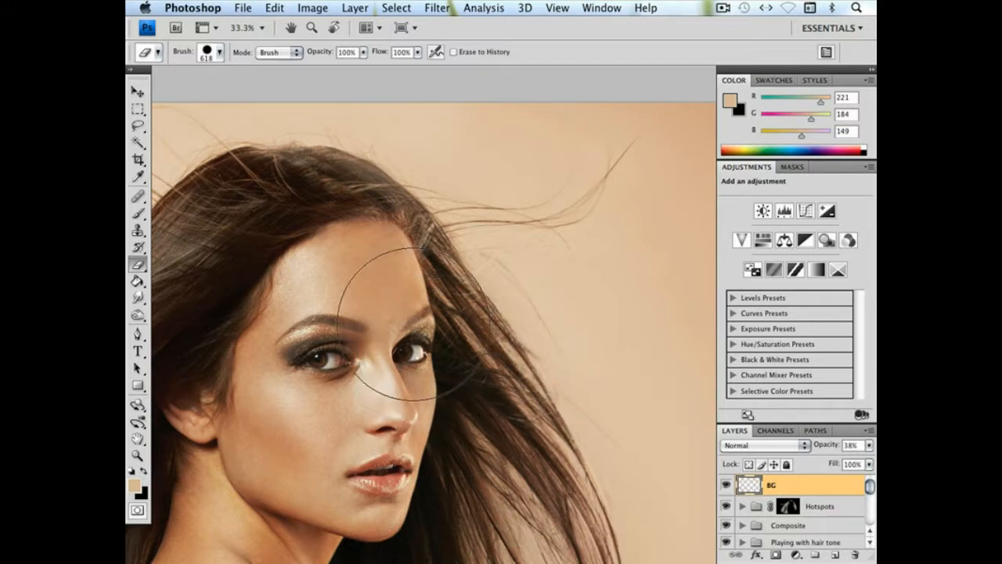
{"action": "left_click_drag", "start_coordinate": [453, 163], "coordinate": [521, 157]}
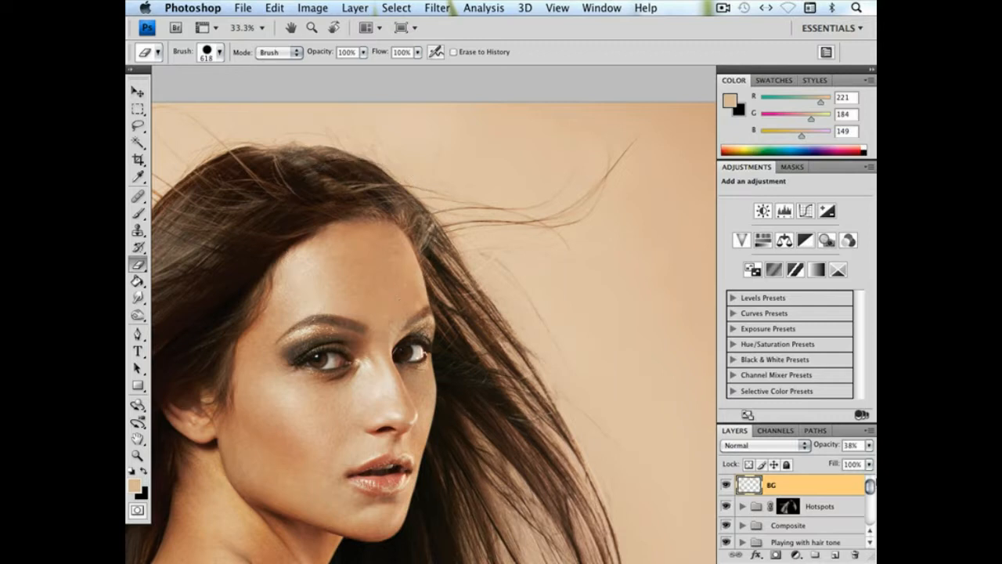
{"action": "left_click", "coordinate": [870, 446]}
{"action": "left_click", "coordinate": [863, 460]}
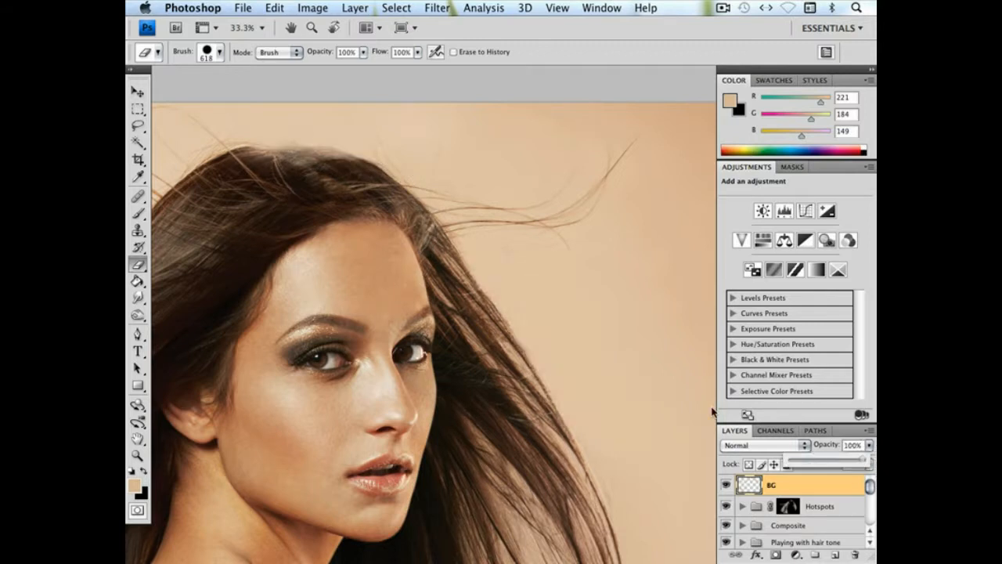
Reduce the Eraser to 97 px and erase the backdrop paint covering the longest windblown strand
{"action": "mouse_move", "coordinate": [301, 270]}
{"action": "left_mouse_down"}
{"action": "mouse_move", "coordinate": [336, 280]}
{"action": "mouse_move", "coordinate": [535, 279]}
{"action": "mouse_move", "coordinate": [481, 266]}
{"action": "mouse_move", "coordinate": [426, 268]}
{"action": "left_mouse_up"}
{"action": "left_click_drag", "start_coordinate": [431, 342], "coordinate": [485, 288]}
{"action": "mouse_move", "coordinate": [384, 353]}
{"action": "left_mouse_down"}
{"action": "mouse_move", "coordinate": [438, 302]}
{"action": "mouse_move", "coordinate": [402, 282]}
{"action": "mouse_move", "coordinate": [395, 309]}
{"action": "mouse_move", "coordinate": [368, 306]}
{"action": "mouse_move", "coordinate": [321, 376]}
{"action": "mouse_move", "coordinate": [274, 364]}
{"action": "mouse_move", "coordinate": [239, 371]}
{"action": "left_mouse_up"}
{"action": "mouse_move", "coordinate": [336, 368]}
{"action": "left_mouse_down"}
{"action": "mouse_move", "coordinate": [456, 326]}
{"action": "mouse_move", "coordinate": [472, 361]}
{"action": "left_mouse_up"}
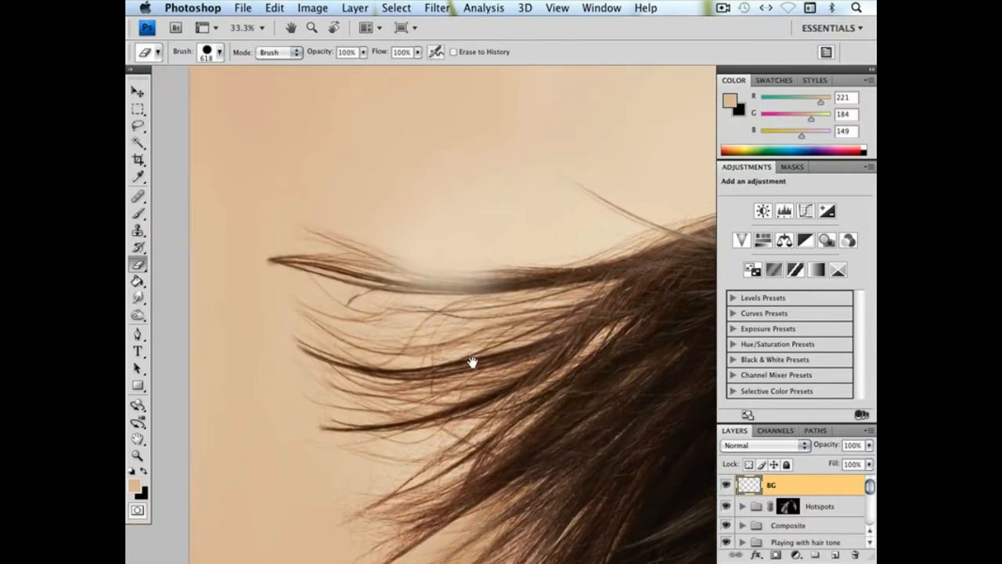
{"action": "right_click", "coordinate": [529, 326]}
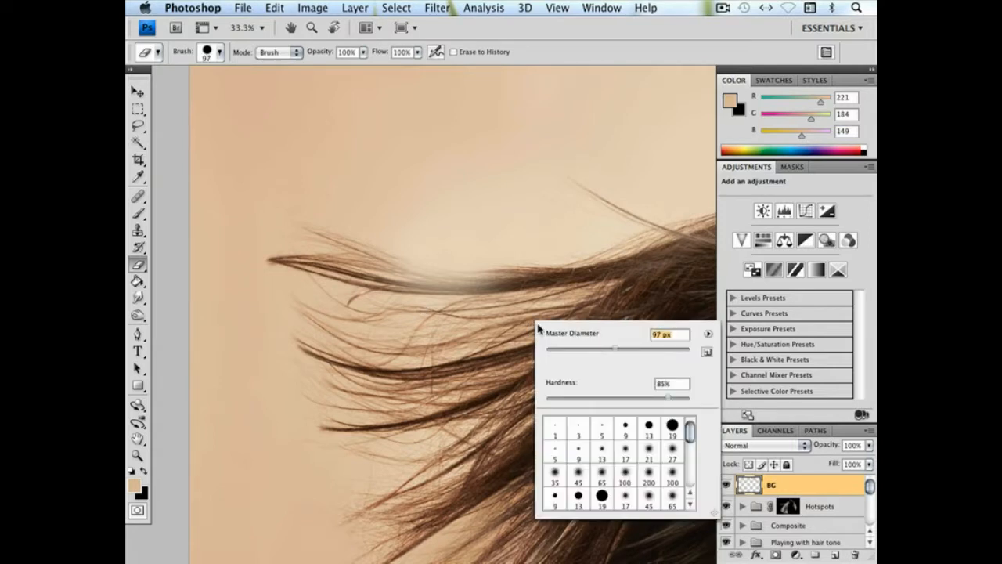
{"action": "left_click_drag", "start_coordinate": [384, 268], "coordinate": [586, 266]}
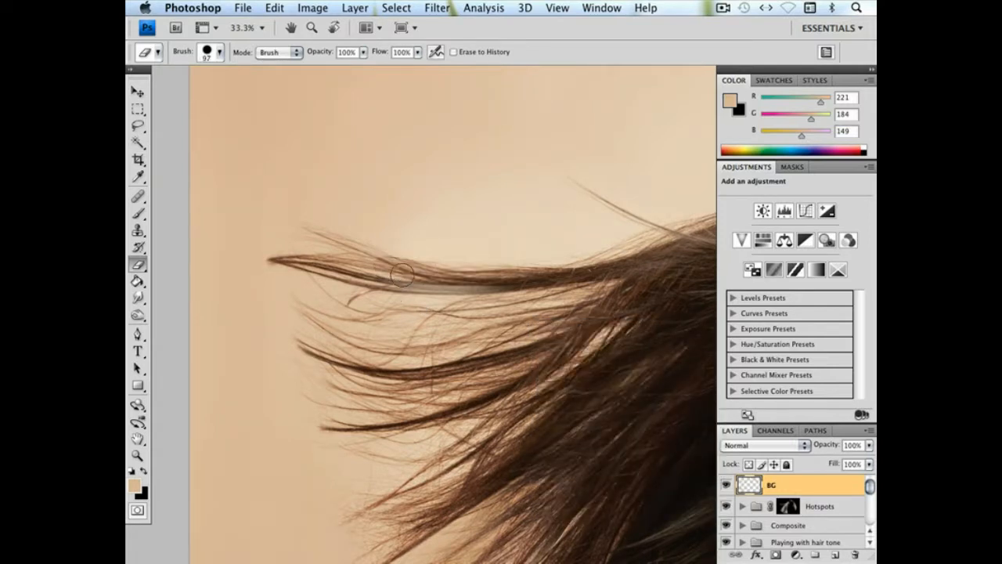
{"action": "left_click_drag", "start_coordinate": [343, 255], "coordinate": [487, 298]}
Review the lower hair tips and the whole portrait for remaining flyaways and backdrop unevenness
{"action": "left_click_drag", "start_coordinate": [621, 310], "coordinate": [508, 201]}
{"action": "left_click_drag", "start_coordinate": [556, 315], "coordinate": [422, 47]}
{"action": "left_click_drag", "start_coordinate": [500, 324], "coordinate": [598, 380]}
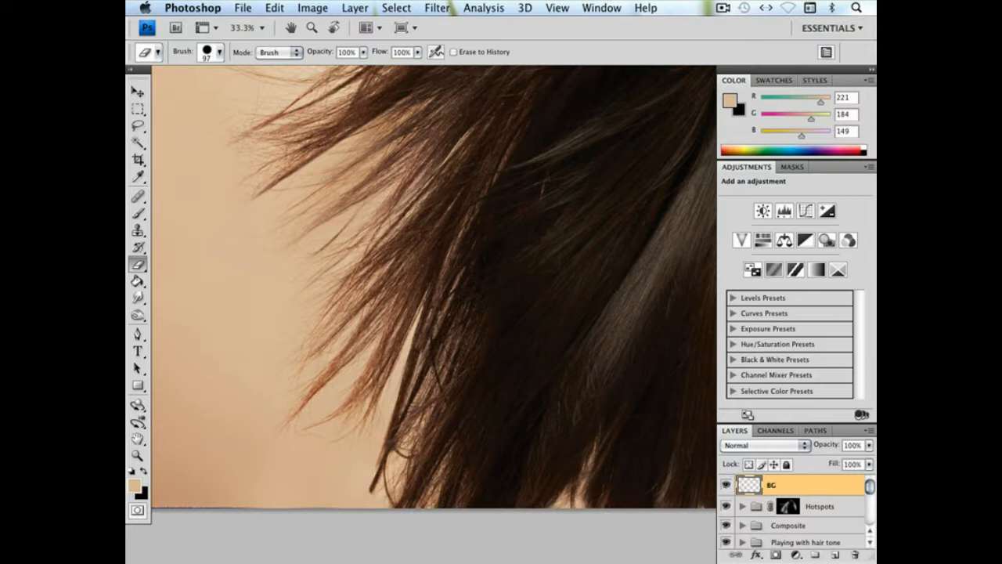
{"action": "scroll", "coordinate": [517, 323], "scroll_direction": "down", "scroll_amount": 1}
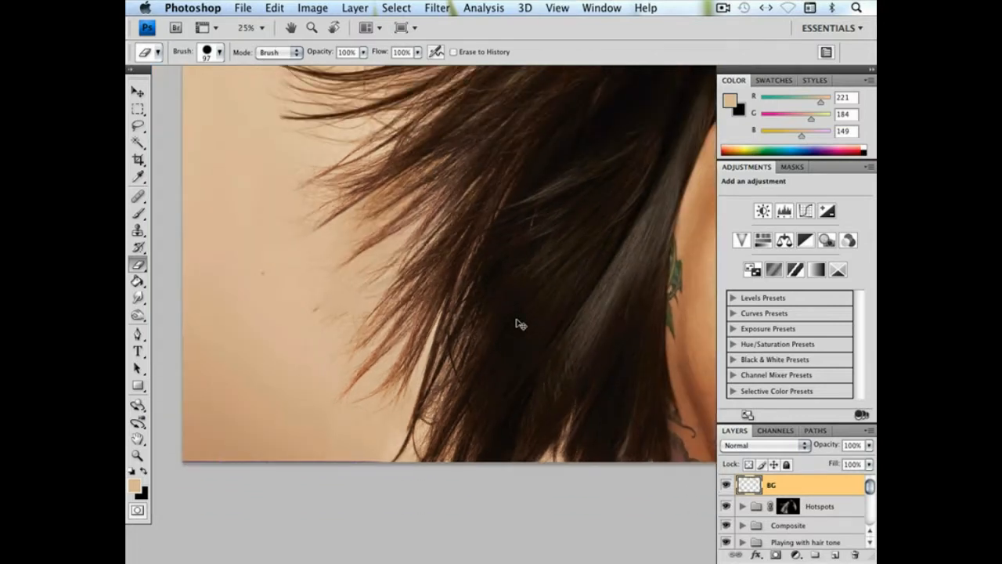
{"action": "scroll", "coordinate": [517, 323], "scroll_direction": "down", "scroll_amount": 4}
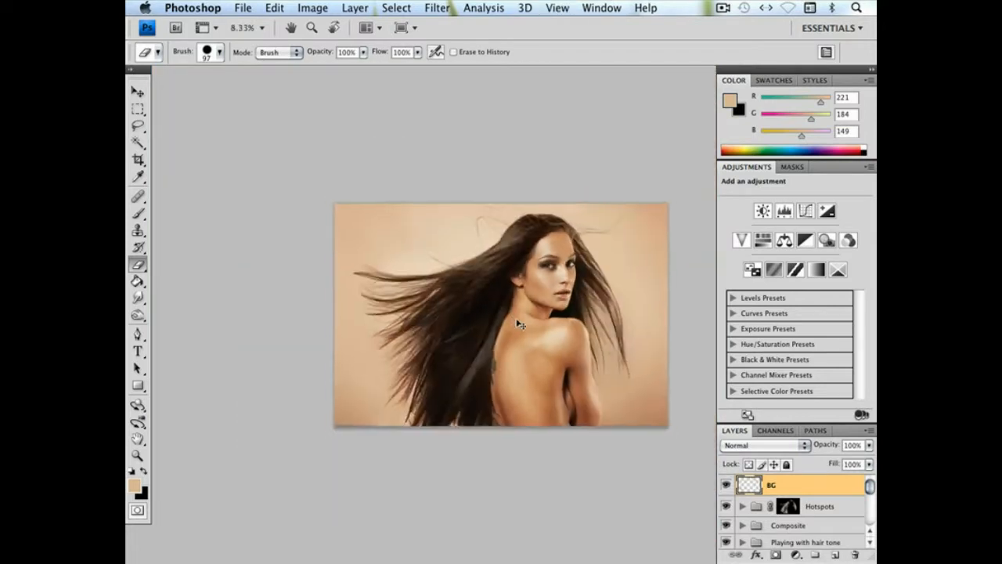
{"action": "scroll", "coordinate": [495, 321], "scroll_direction": "up", "scroll_amount": 2}
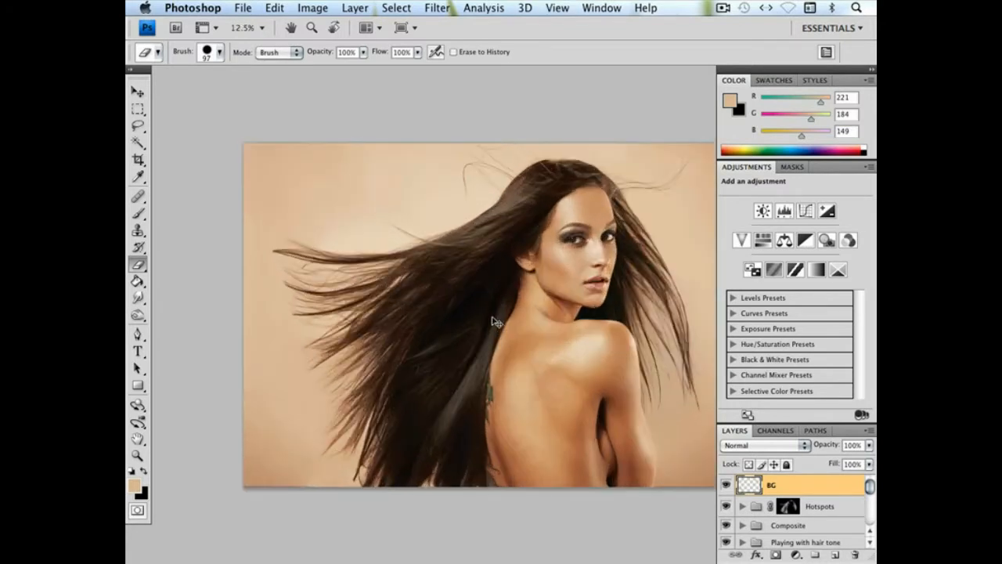
{"action": "left_click_drag", "start_coordinate": [430, 371], "coordinate": [381, 344]}
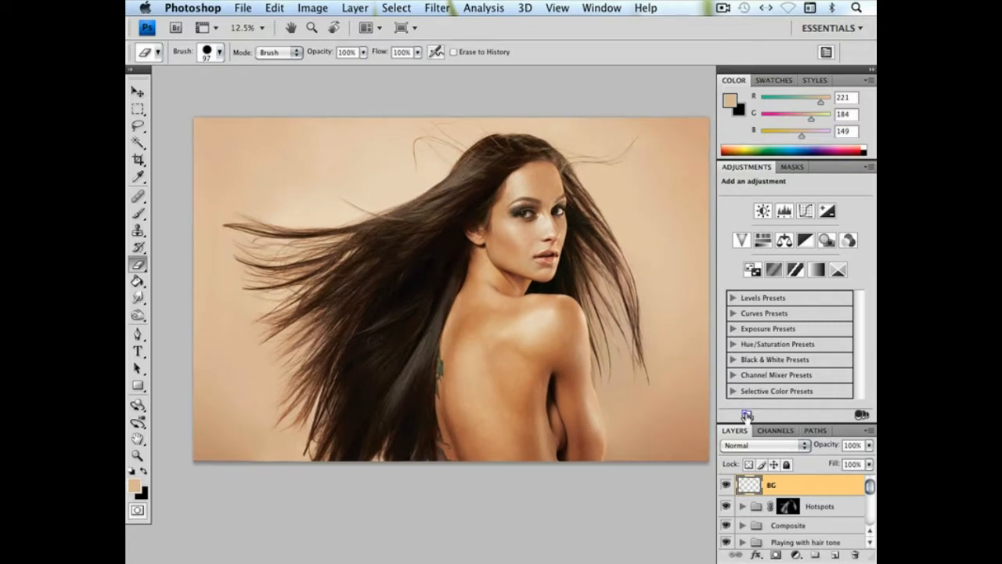
Enlarge the soft Brush to 1714 px, sample the light backdrop tone, and set the flow to 30% and opacity to 55%
{"action": "key", "text": "b"}
{"action": "right_click", "coordinate": [324, 181]}
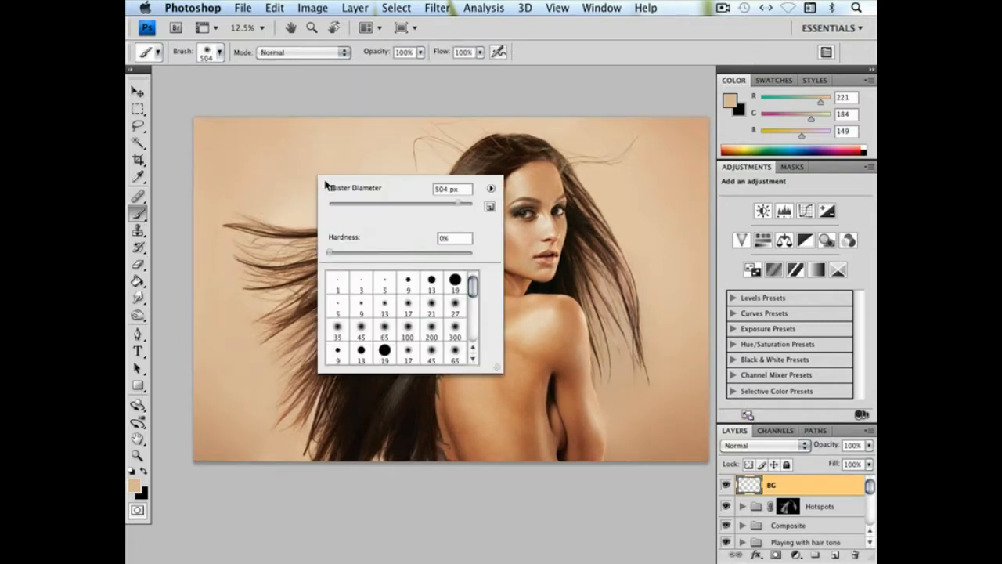
{"action": "left_click", "coordinate": [468, 205]}
{"action": "left_click", "coordinate": [331, 146], "text": "alt"}
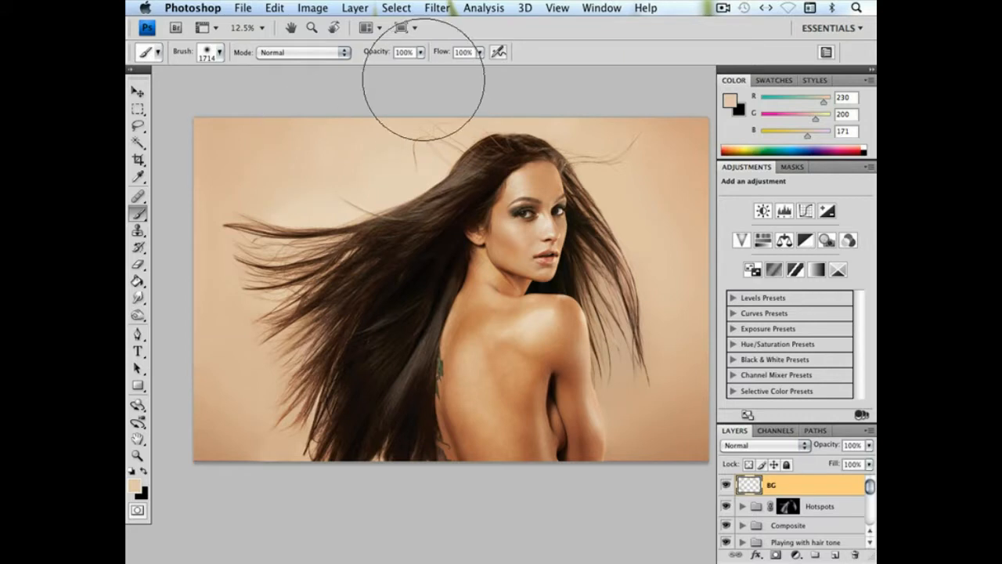
{"action": "key", "text": "super+z"}
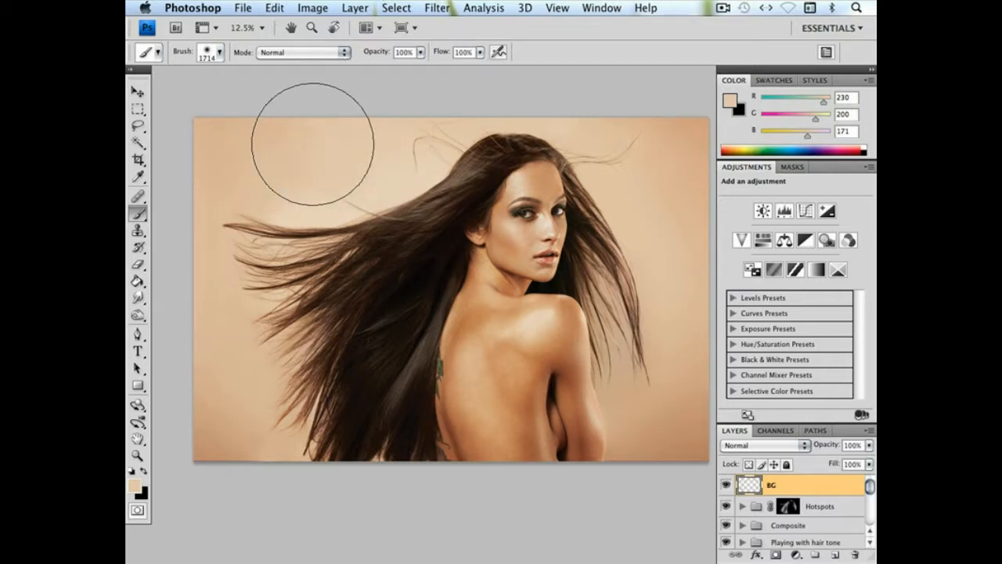
{"action": "key", "text": "shift+3"}
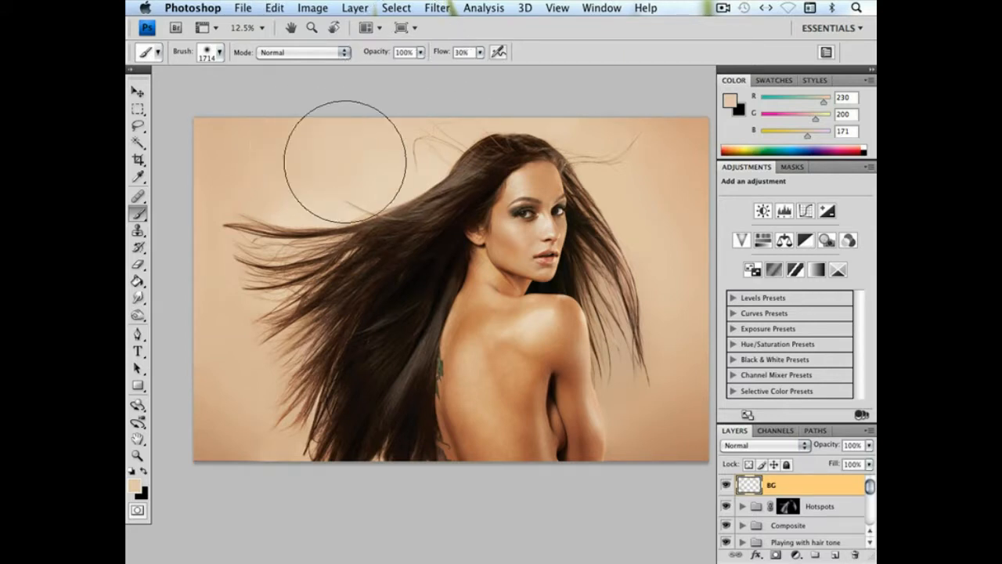
{"action": "left_click", "coordinate": [421, 55]}
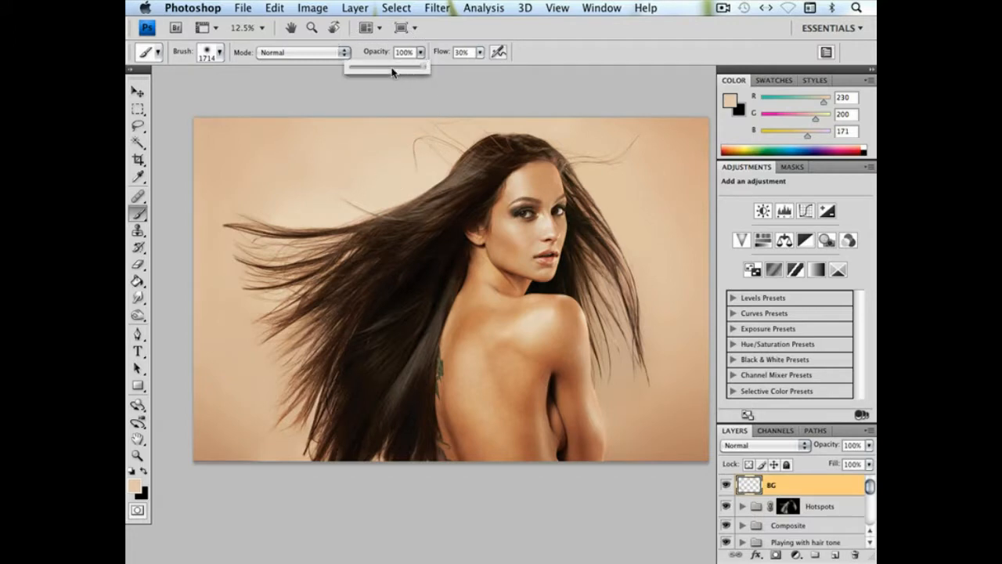
{"action": "key", "text": "5"}
{"action": "key", "text": "5"}
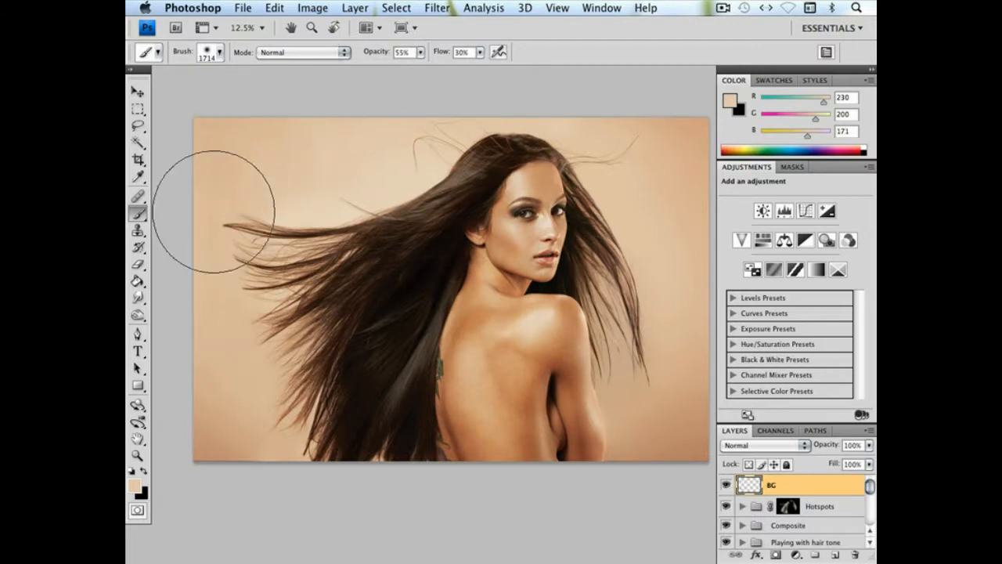
Paint the backdrop around the lower-left corner of the portrait on the BG layer, using tones sampled from the lower backdrop
{"action": "left_click", "coordinate": [230, 381], "text": "alt"}
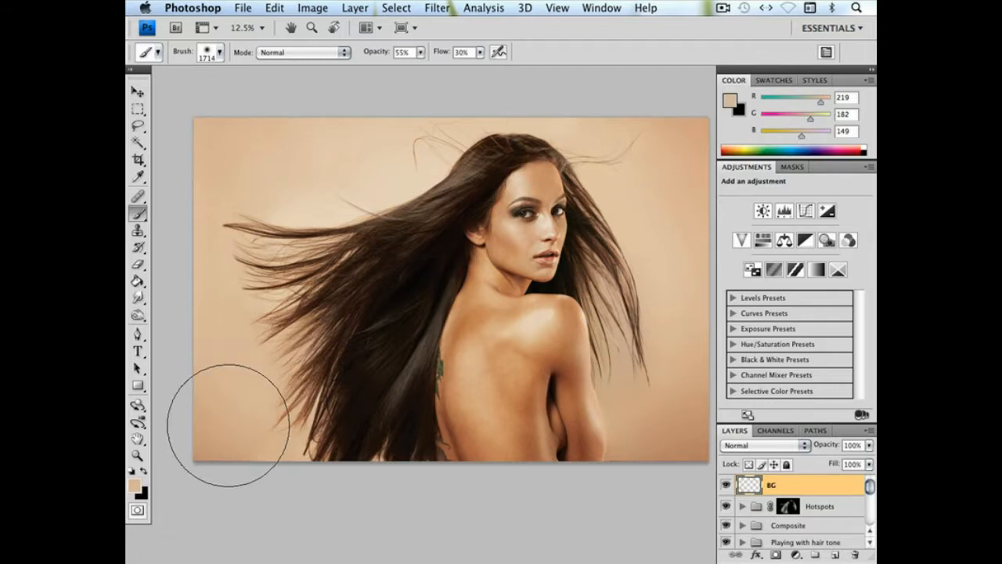
{"action": "left_click_drag", "start_coordinate": [564, 239], "coordinate": [542, 233]}
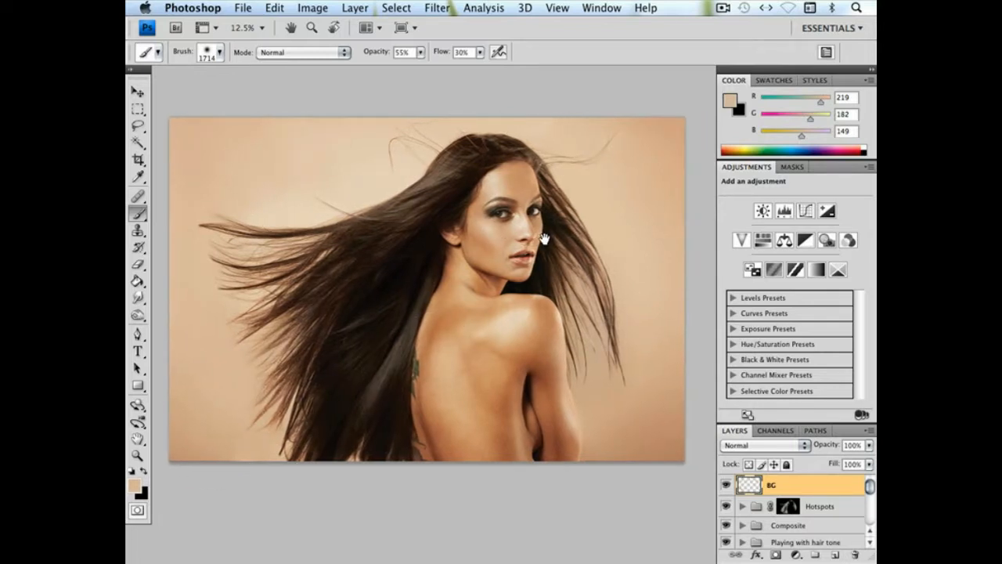
{"action": "left_click", "coordinate": [673, 452], "text": "alt"}
{"action": "left_click_drag", "start_coordinate": [347, 398], "coordinate": [501, 365]}
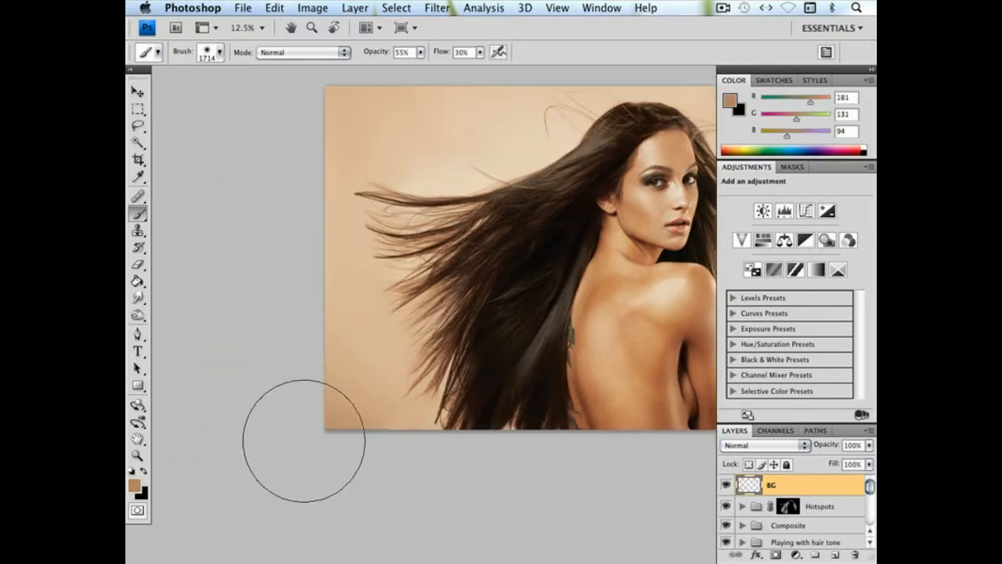
{"action": "left_click_drag", "start_coordinate": [348, 321], "coordinate": [337, 382]}
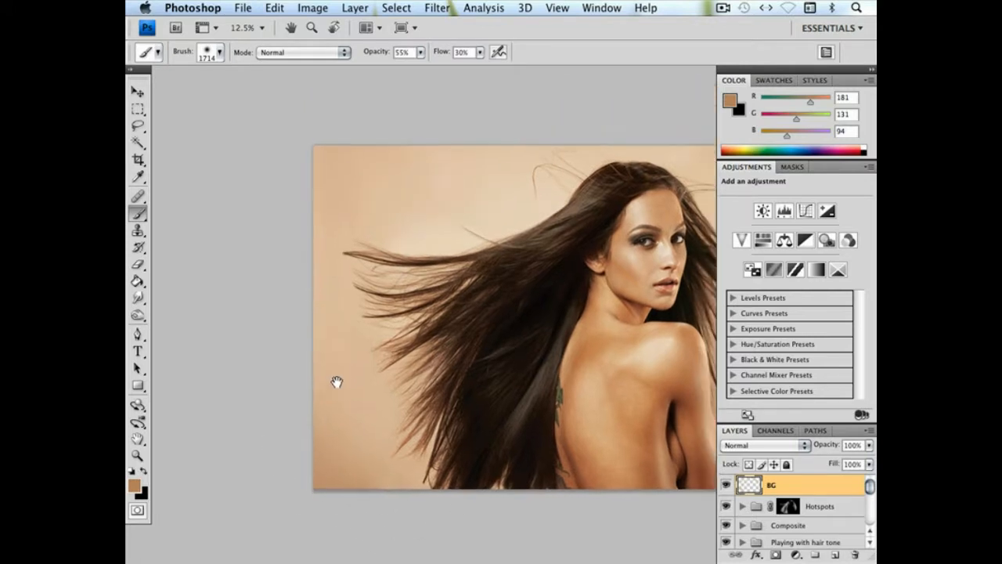
{"action": "left_click_drag", "start_coordinate": [501, 148], "coordinate": [392, 138]}
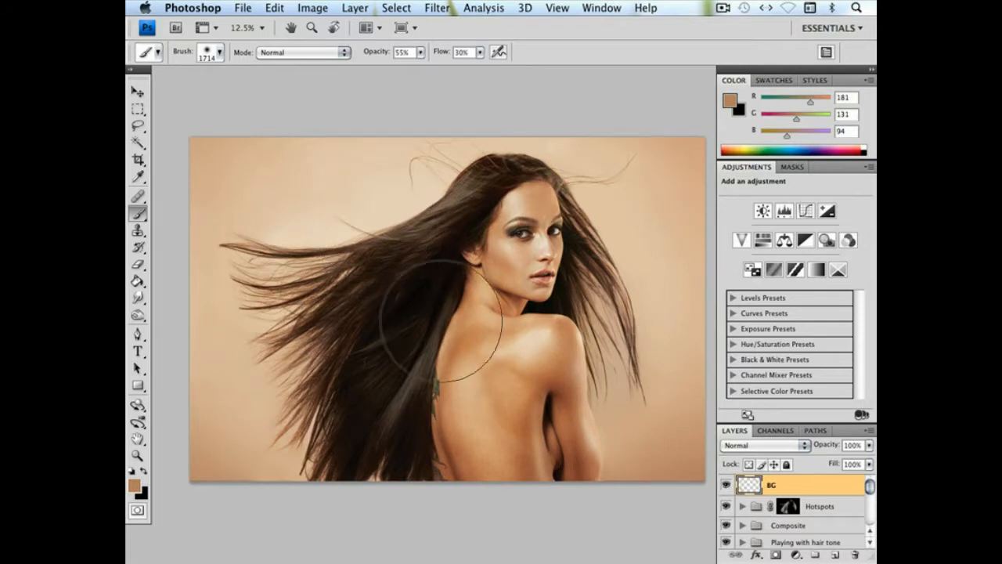
Add 2% uniform monochromatic noise to the BG layer to give the painted backdrop some grain
{"action": "left_click", "coordinate": [138, 455]}
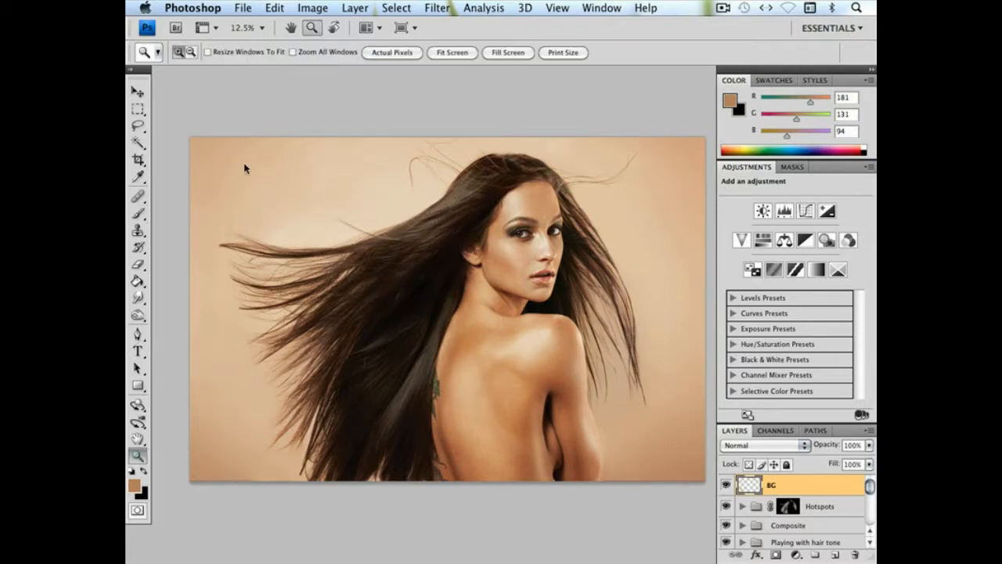
{"action": "left_click_drag", "start_coordinate": [400, 230], "coordinate": [401, 231]}
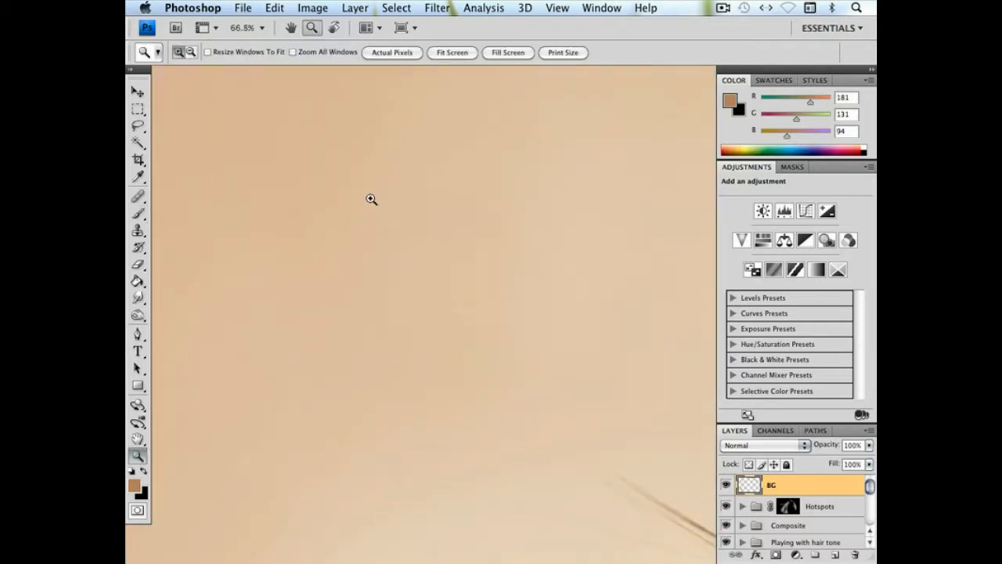
{"action": "left_click", "coordinate": [432, 9]}
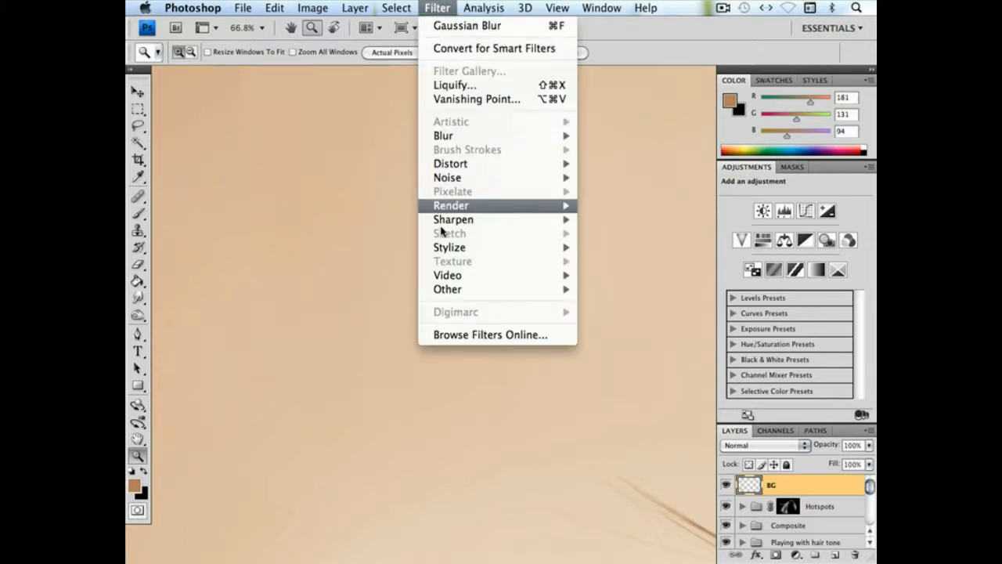
{"action": "mouse_move", "coordinate": [450, 180]}
{"action": "left_click", "coordinate": [611, 179]}
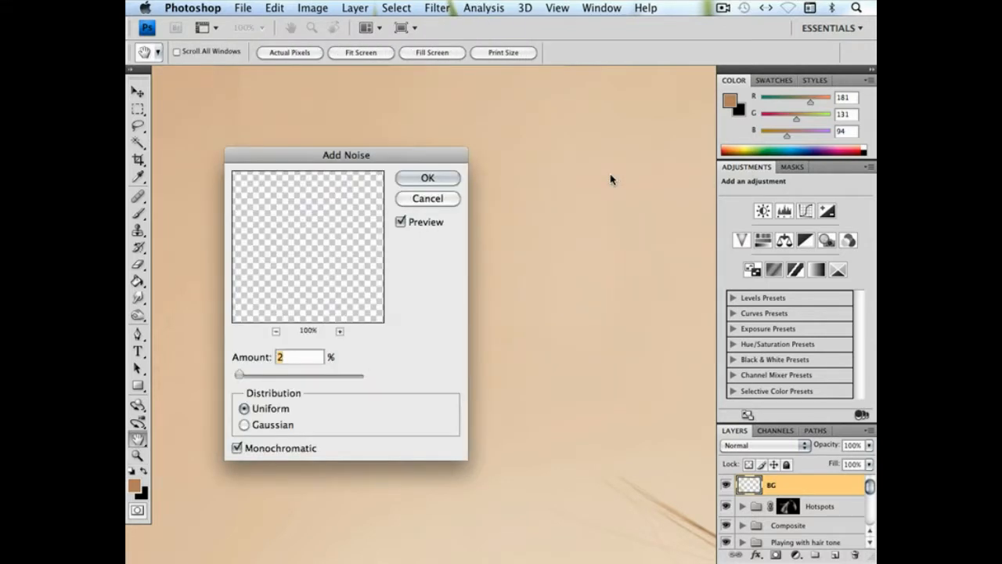
{"action": "key", "text": "Return"}
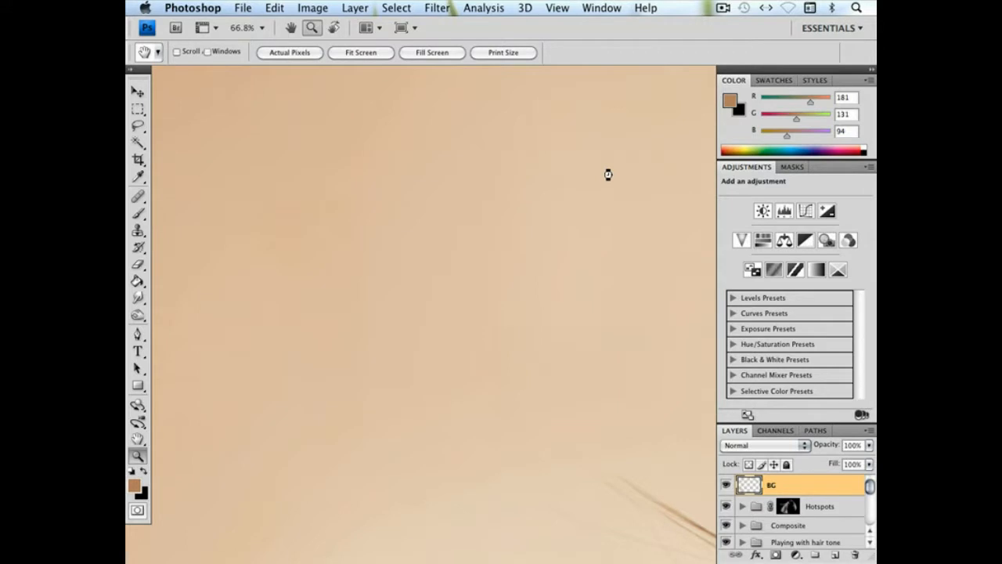
Apply the basic Blur filter to the BG layer and compare the whole portrait with that layer hidden and shown
{"action": "key", "text": "super+minus"}
{"action": "key", "text": "super+minus"}
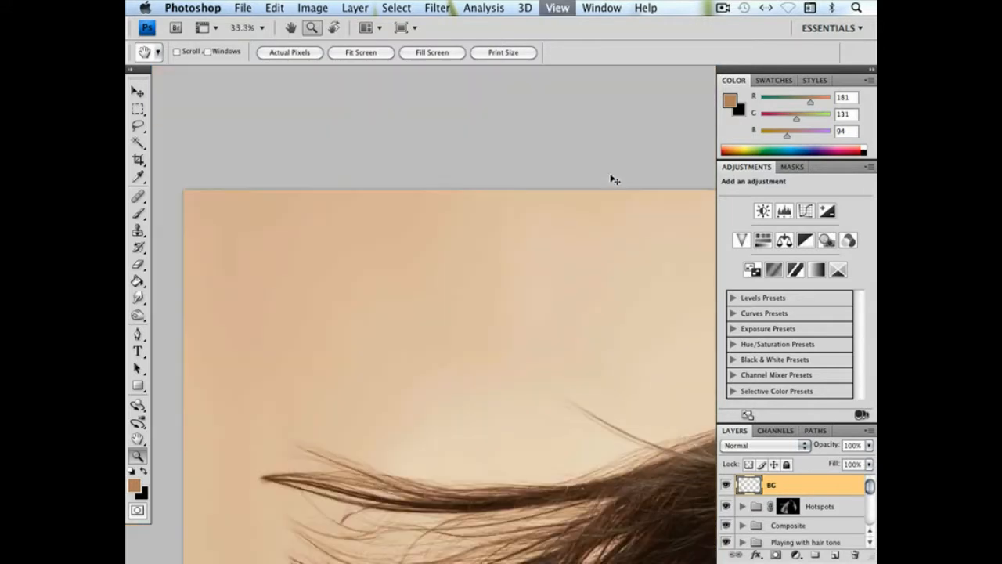
{"action": "left_click", "coordinate": [437, 8]}
{"action": "mouse_move", "coordinate": [470, 136]}
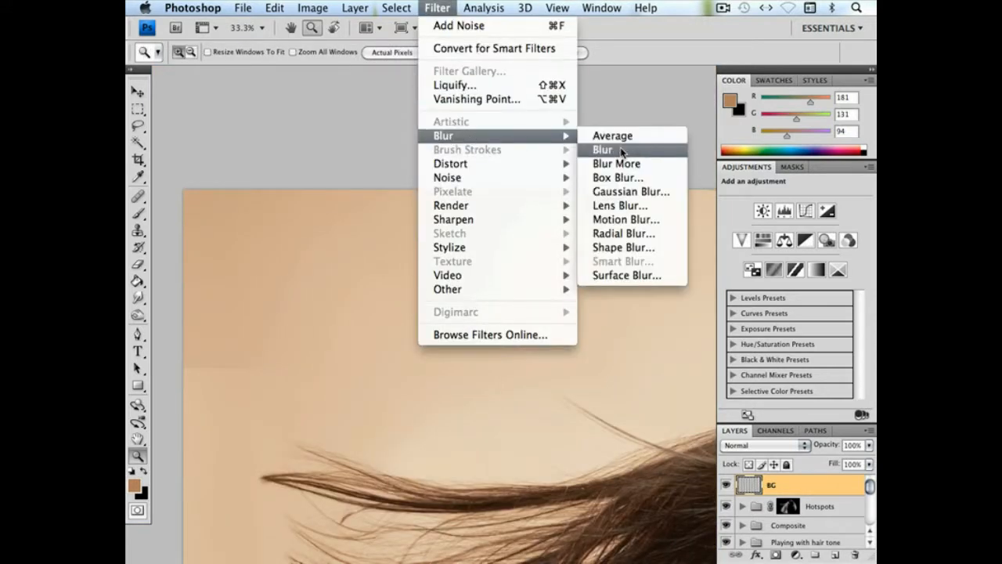
{"action": "left_click", "coordinate": [622, 150]}
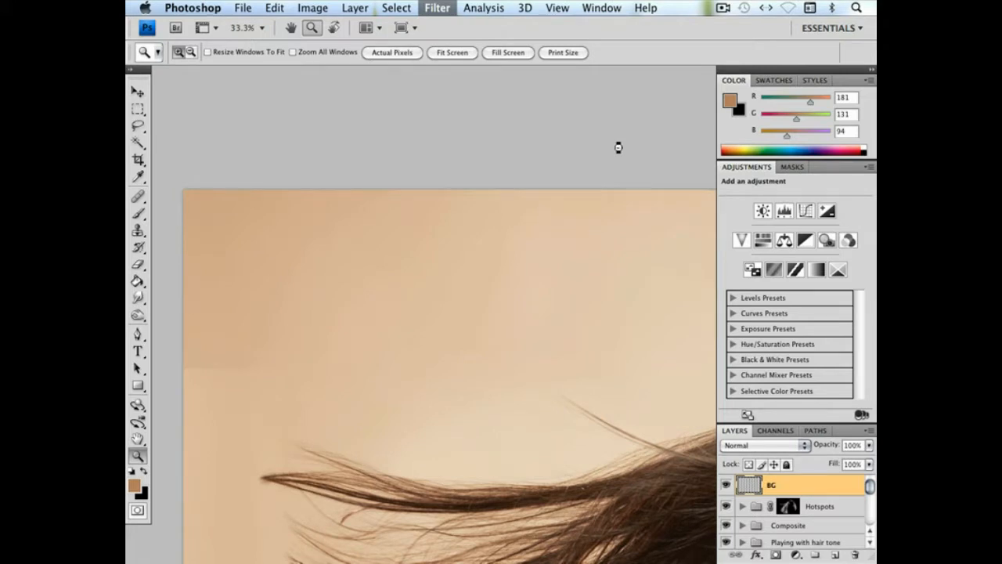
{"action": "key", "text": "super+minus"}
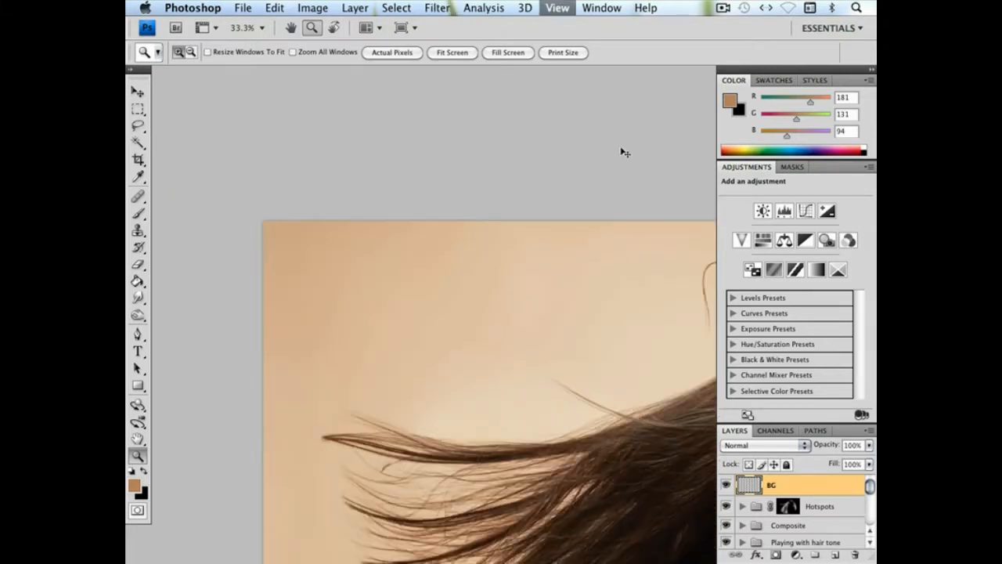
{"action": "key", "text": "super+minus"}
{"action": "key", "text": "super+minus"}
{"action": "key", "text": "super+minus"}
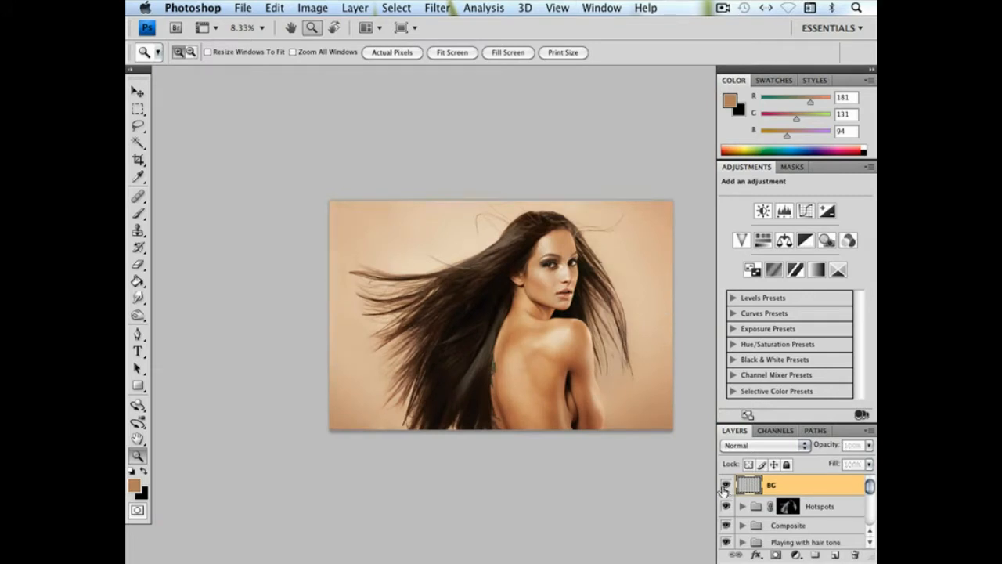
{"action": "left_click", "coordinate": [725, 486]}
{"action": "left_click", "coordinate": [725, 487]}
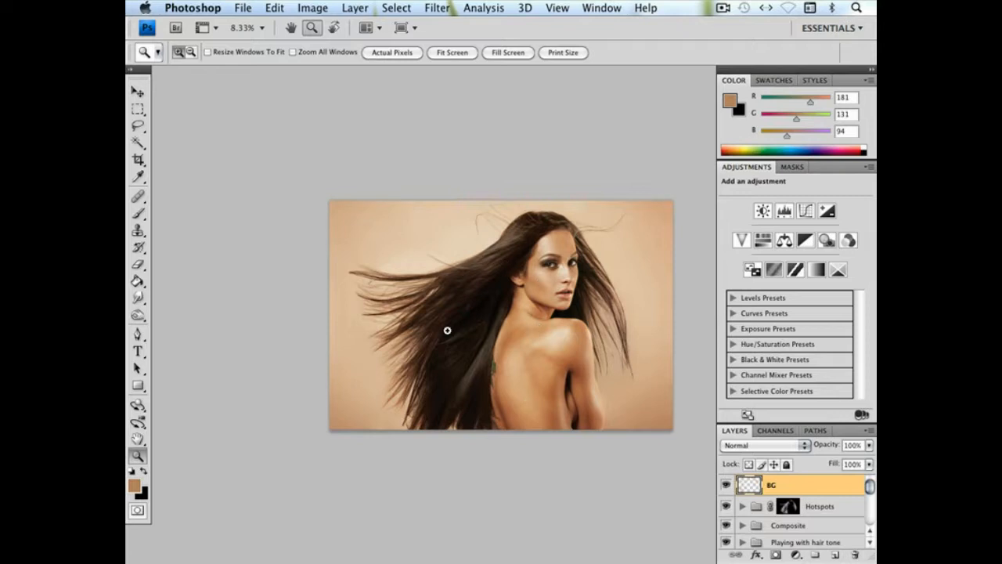
Create two new layers above BG named Cloning and Drawing, and make Cloning the active layer
{"action": "left_click", "coordinate": [836, 555]}
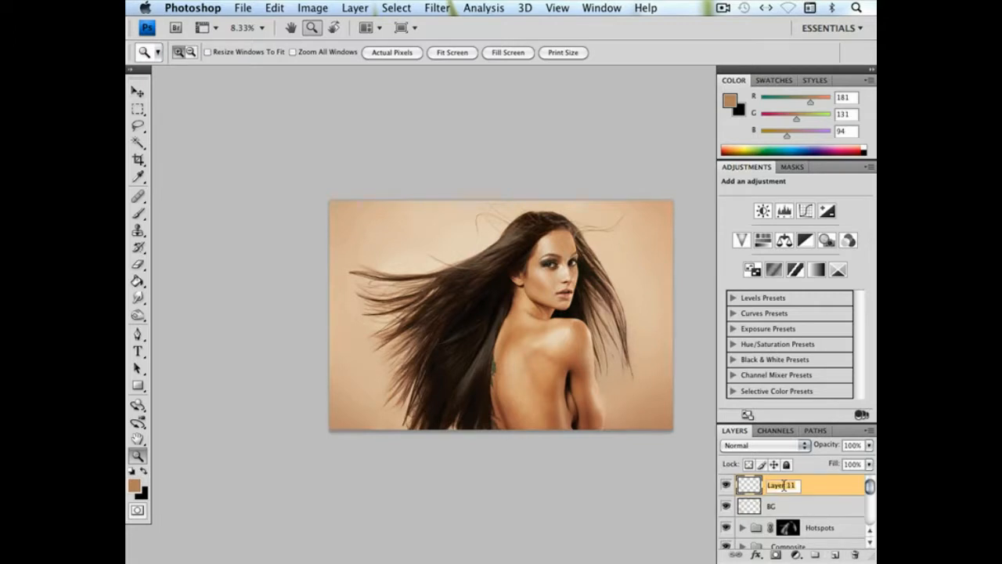
{"action": "type", "text": "Cloning"}
{"action": "key", "text": "Return"}
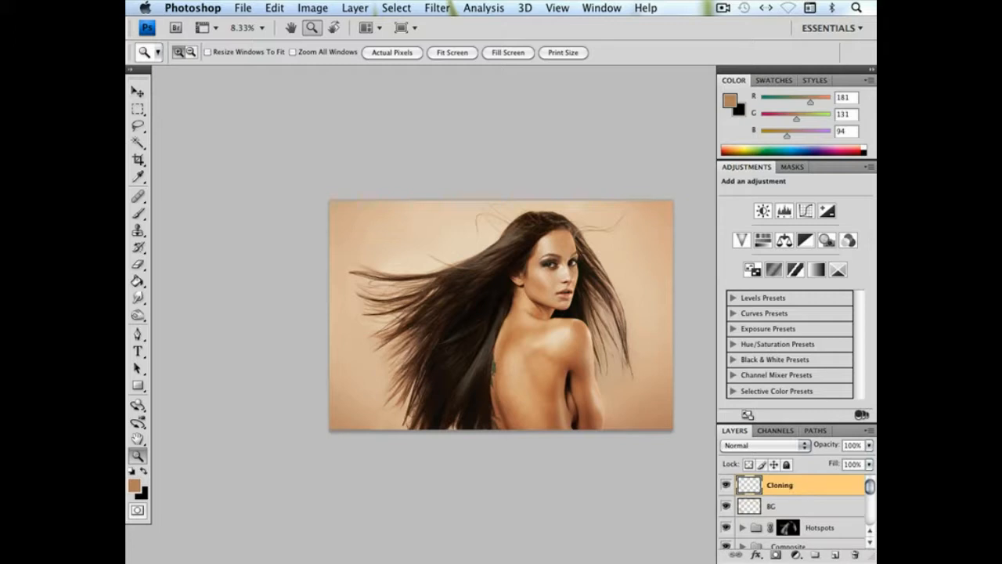
{"action": "left_click", "coordinate": [835, 556]}
{"action": "double_click", "coordinate": [776, 487]}
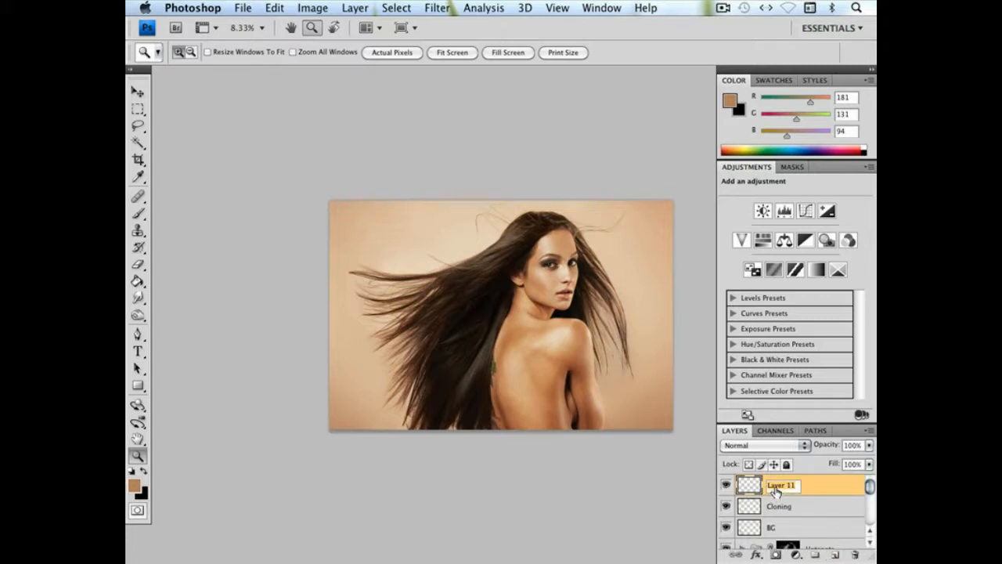
{"action": "type", "text": "Drawing"}
{"action": "key", "text": "Return"}
{"action": "left_click", "coordinate": [781, 510]}
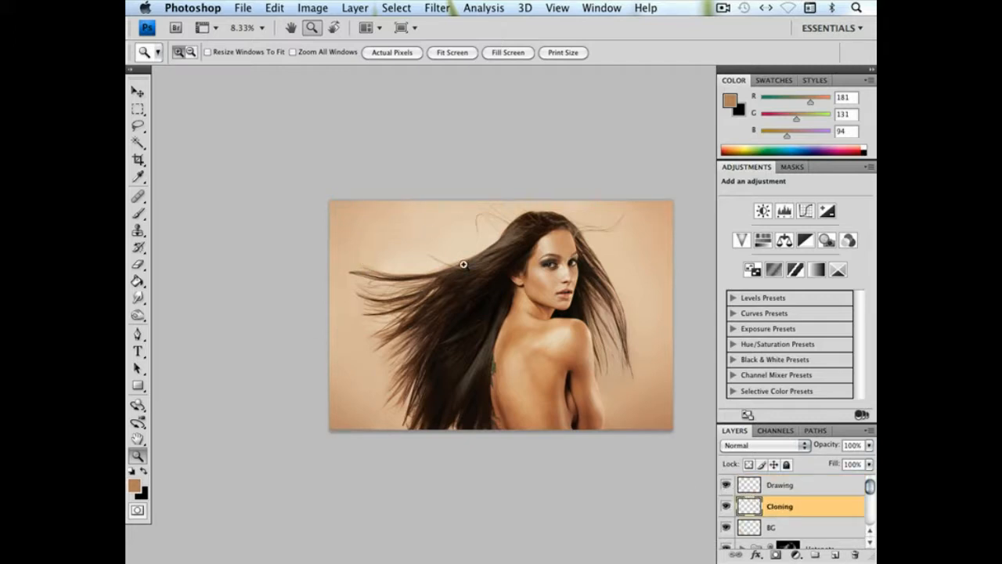
Examine the hair above the ear, along the forehead hairline and at the crown for stray light strands
{"action": "left_click_drag", "start_coordinate": [560, 337], "coordinate": [560, 336]}
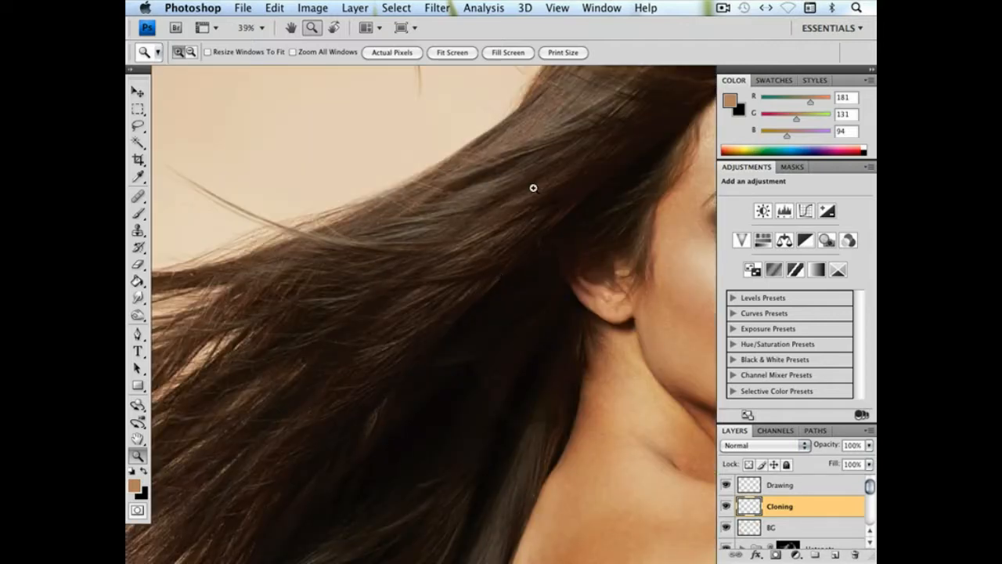
{"action": "left_click_drag", "start_coordinate": [424, 288], "coordinate": [233, 232]}
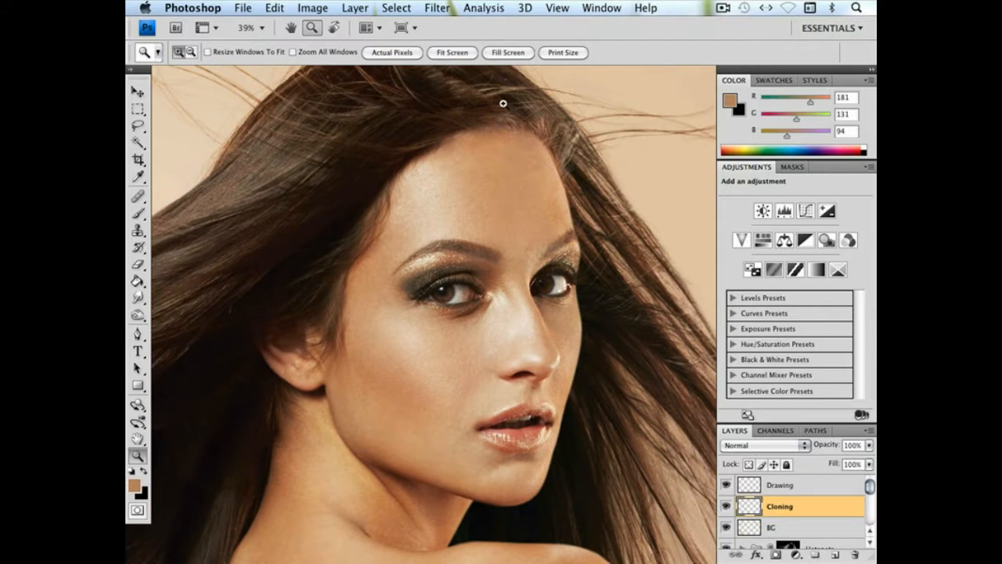
{"action": "left_click_drag", "start_coordinate": [629, 190], "coordinate": [477, 240]}
{"action": "key", "text": "super+minus"}
{"action": "key", "text": "super+minus"}
{"action": "key", "text": "super+minus"}
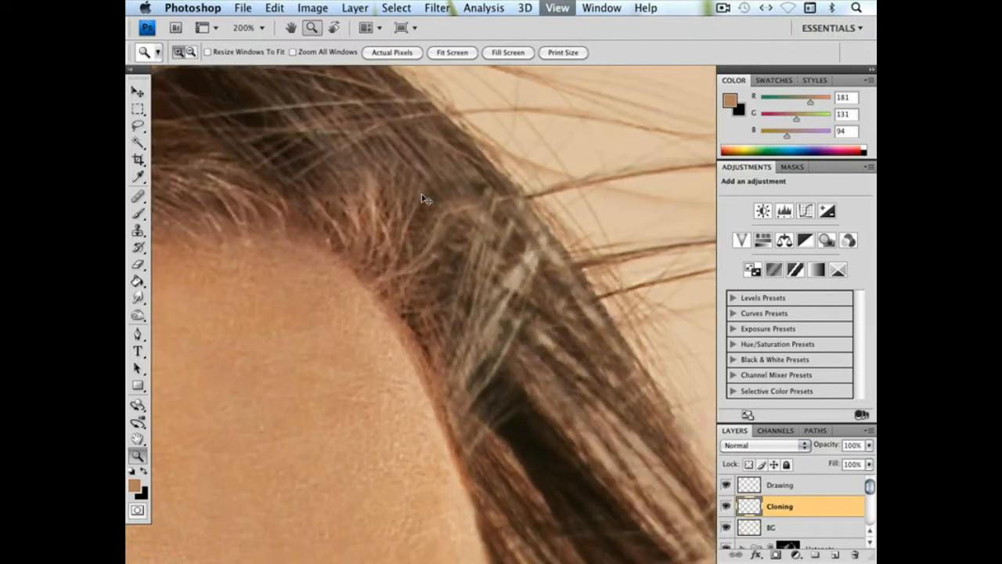
{"action": "key", "text": "super+minus"}
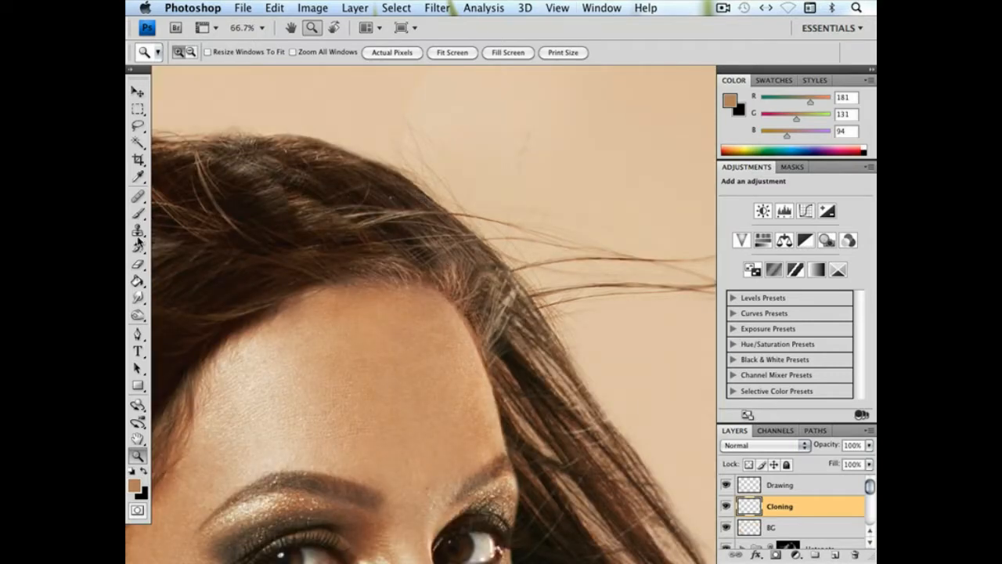
Set up the Clone Stamp with a soft 27 px brush in Darken mode for the hair at the crown
{"action": "left_click", "coordinate": [138, 232]}
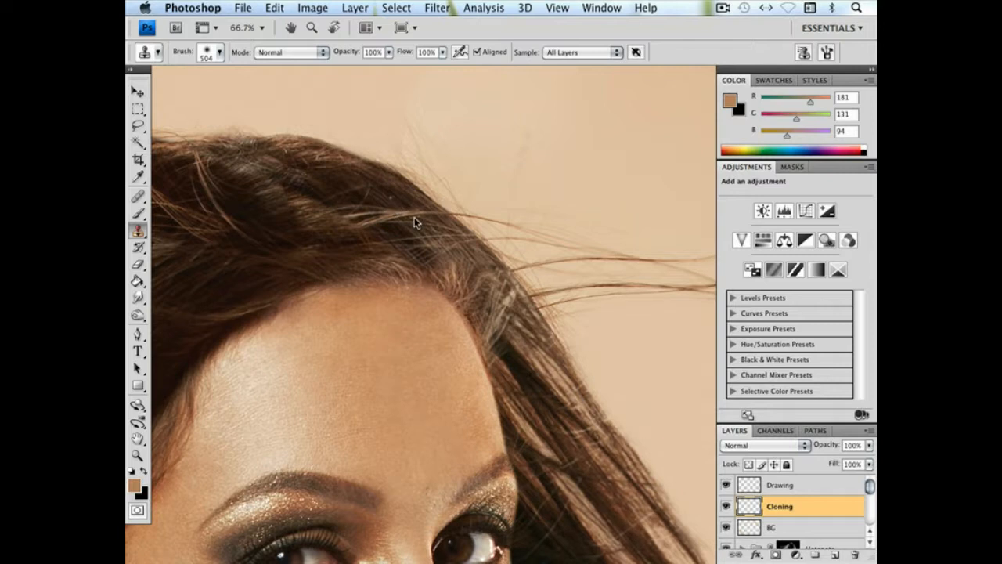
{"action": "right_click", "coordinate": [421, 219]}
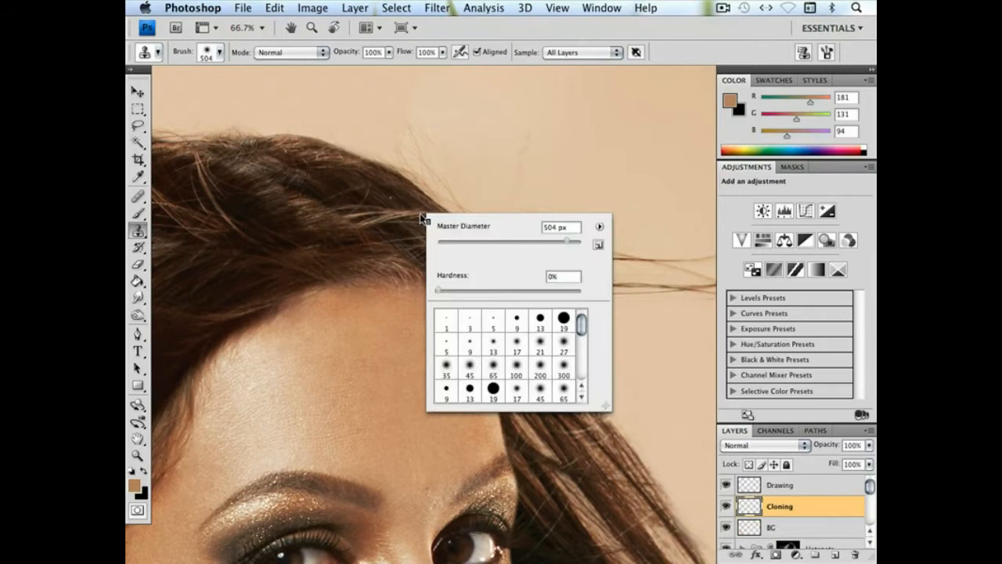
{"action": "left_click", "coordinate": [483, 243]}
{"action": "key", "text": "super+1"}
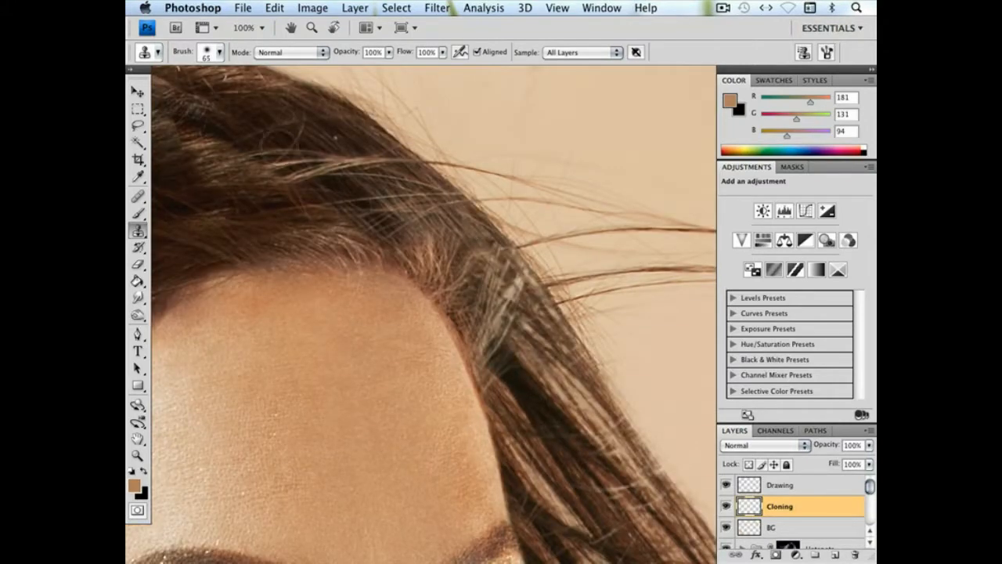
{"action": "left_click_drag", "start_coordinate": [330, 157], "coordinate": [430, 237]}
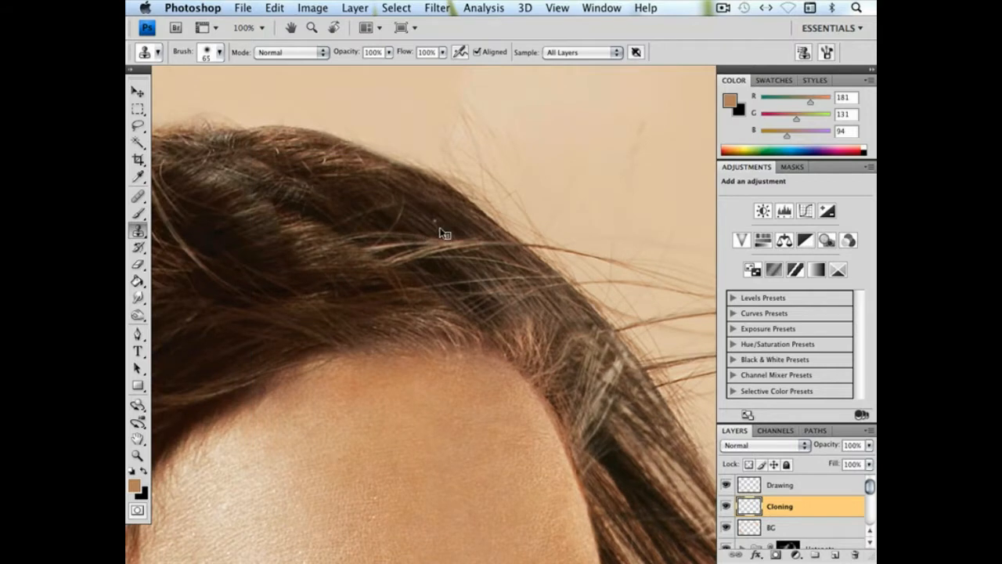
{"action": "right_click", "coordinate": [441, 229]}
{"action": "left_click", "coordinate": [479, 257]}
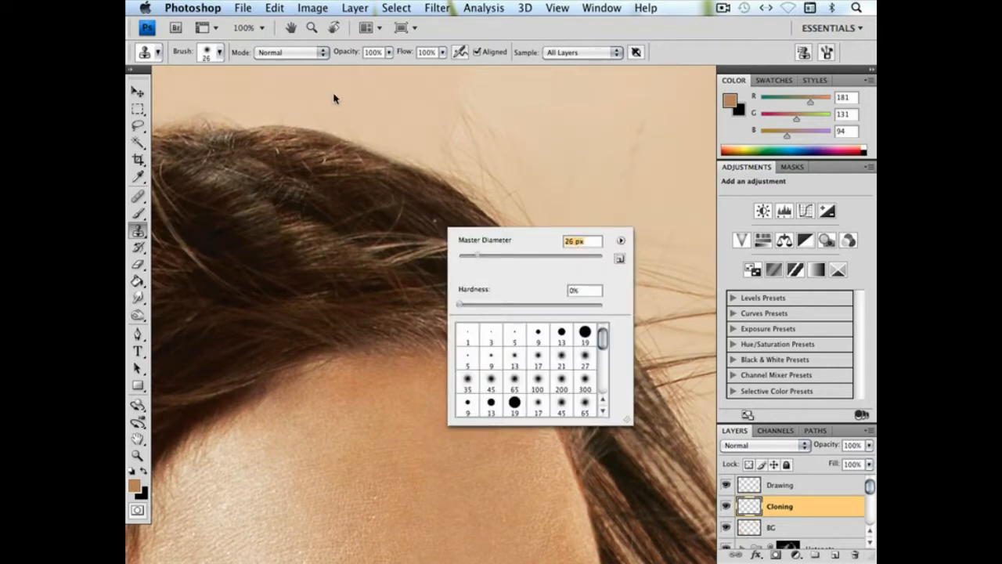
{"action": "left_click", "coordinate": [296, 52]}
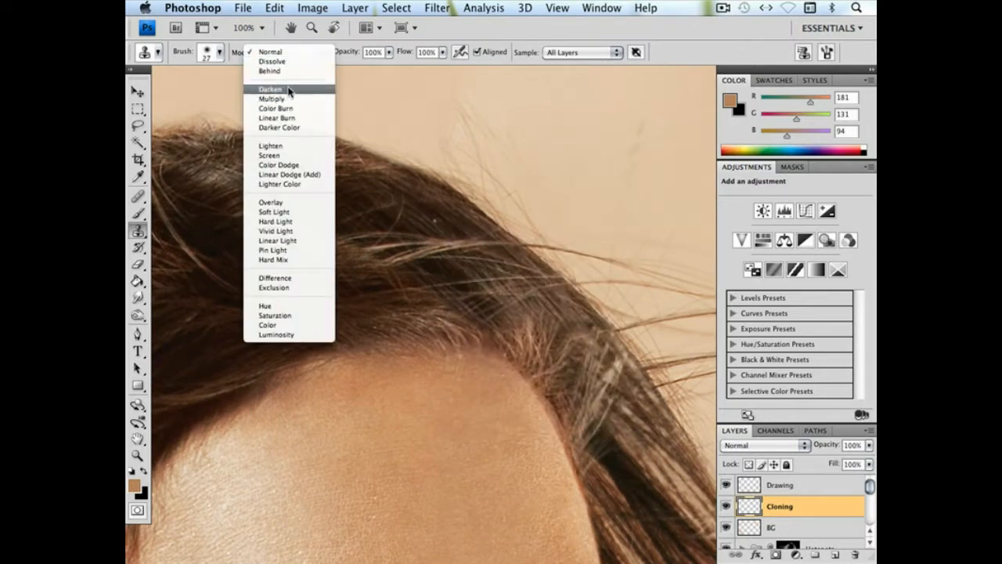
{"action": "left_click", "coordinate": [287, 90]}
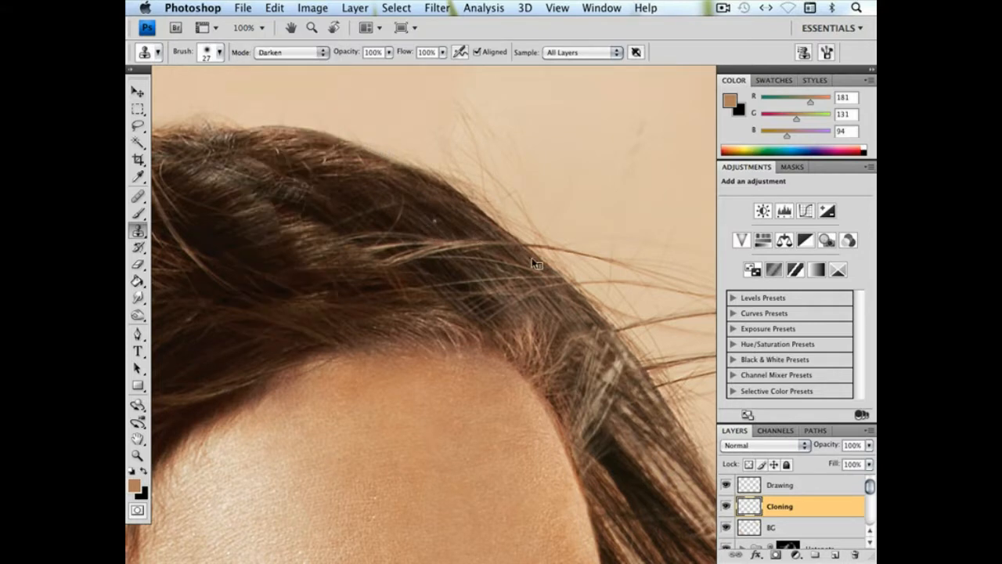
Reduce the clone brush to 13 px and clone over the light speck and stray strands between crown and temple
{"action": "right_click", "coordinate": [532, 264]}
{"action": "left_click", "coordinate": [509, 262]}
{"action": "left_click", "coordinate": [440, 226], "text": "alt"}
{"action": "left_click_drag", "start_coordinate": [458, 258], "coordinate": [464, 247]}
{"action": "left_click_drag", "start_coordinate": [465, 203], "coordinate": [298, 84]}
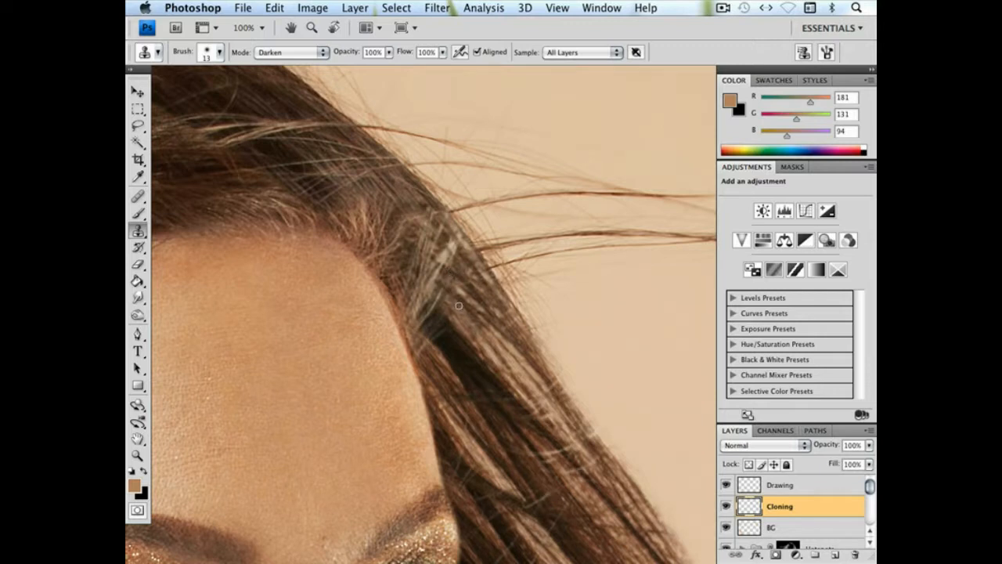
{"action": "mouse_move", "coordinate": [441, 292]}
{"action": "left_mouse_down"}
{"action": "mouse_move", "coordinate": [424, 324]}
{"action": "mouse_move", "coordinate": [431, 308]}
{"action": "left_mouse_up"}
{"action": "left_click_drag", "start_coordinate": [479, 368], "coordinate": [480, 408]}
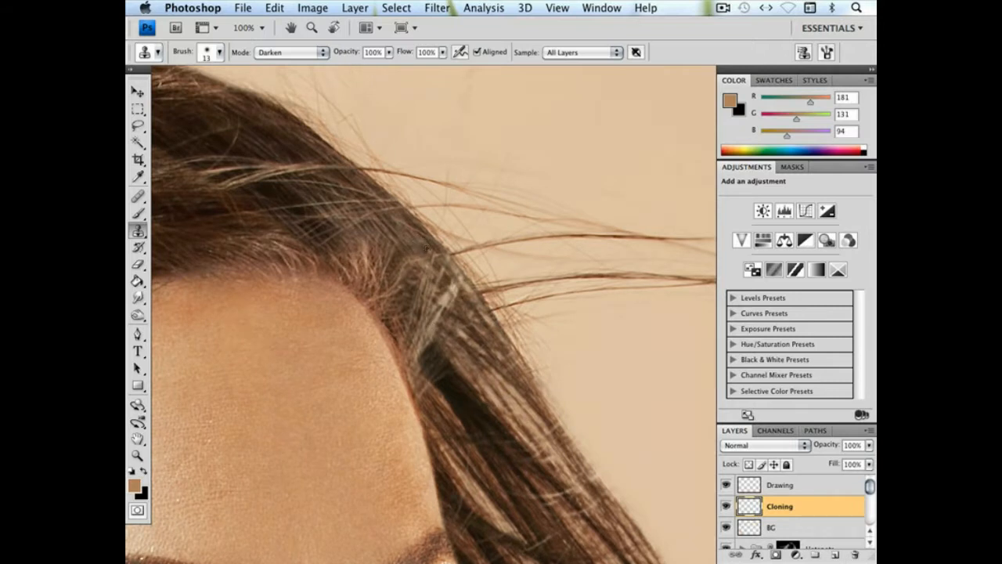
{"action": "left_click_drag", "start_coordinate": [508, 298], "coordinate": [431, 170]}
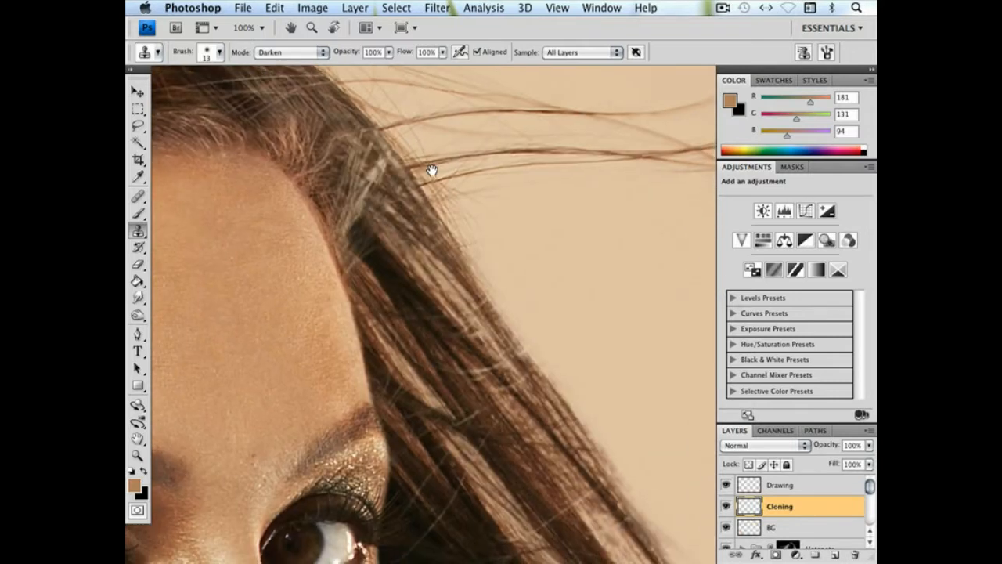
Enlarge the clone brush to 37 px for the hair beside the temple
{"action": "right_click", "coordinate": [402, 205]}
{"action": "type", "text": "37"}
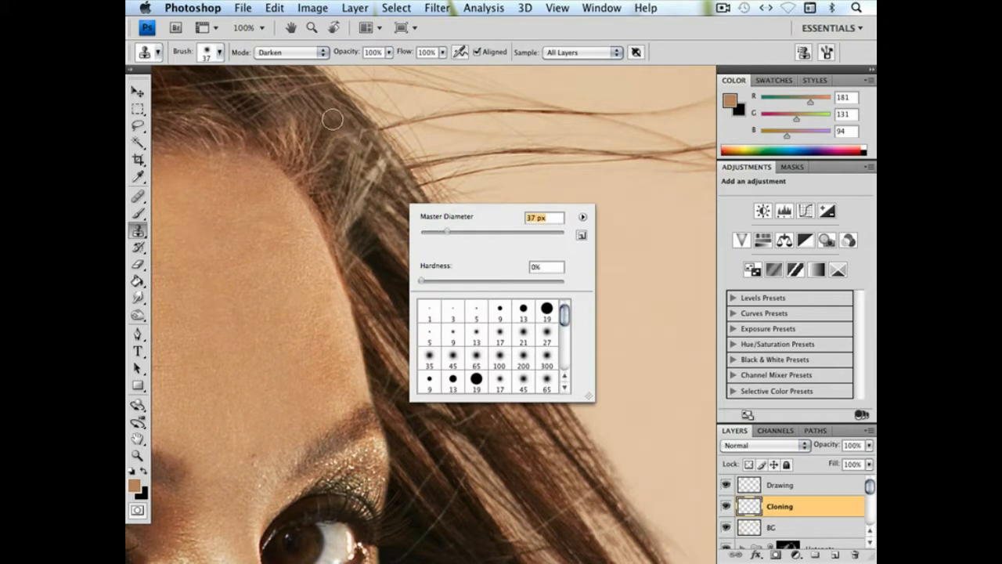
{"action": "key", "text": "Return"}
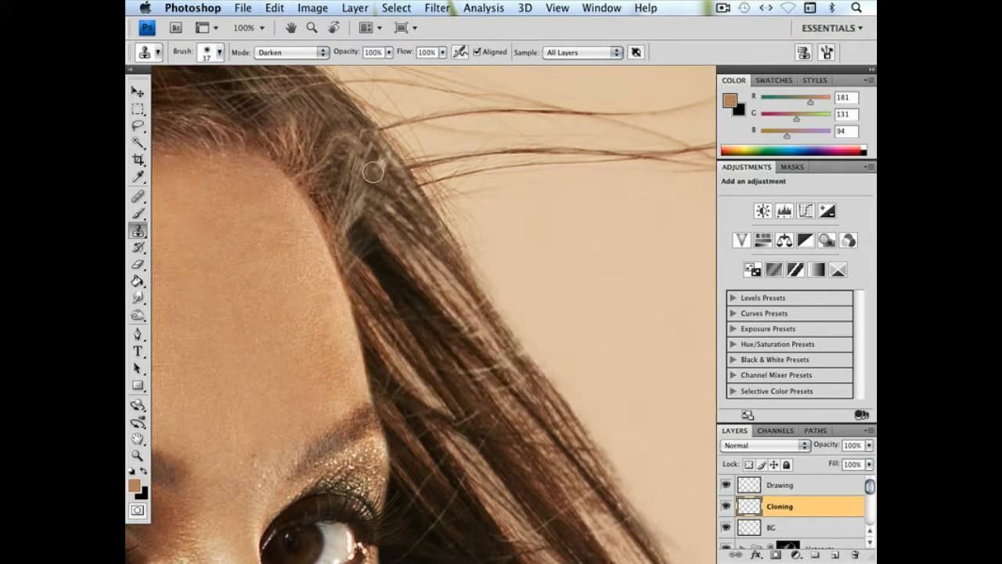
{"action": "left_click_drag", "start_coordinate": [421, 291], "coordinate": [351, 191]}
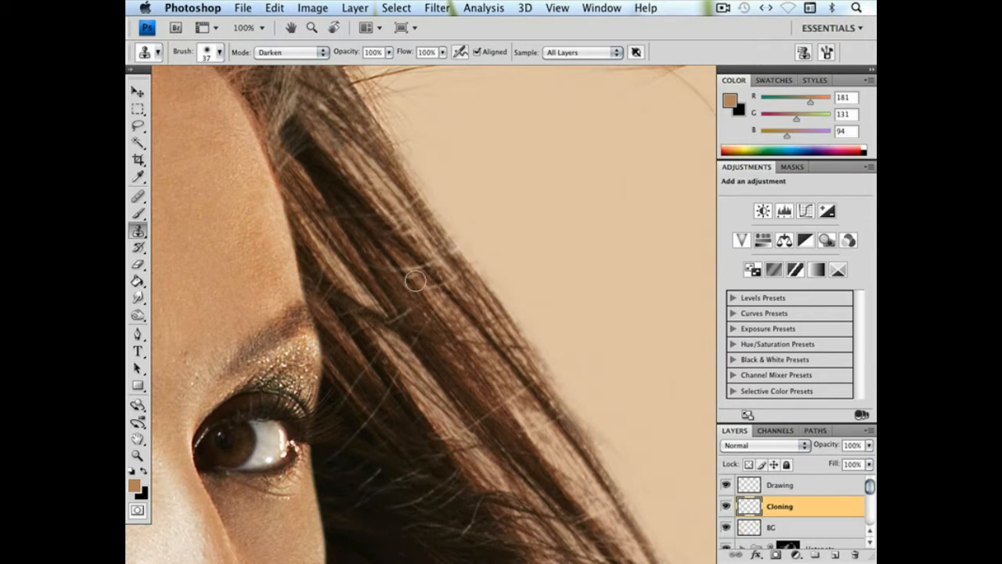
Set the clone brush to 21 px and clone over the light strands crossing the hair beside the eyebrow
{"action": "right_click", "coordinate": [480, 312]}
{"action": "type", "text": "21"}
{"action": "key", "text": "Return"}
{"action": "left_click_drag", "start_coordinate": [389, 276], "coordinate": [381, 269]}
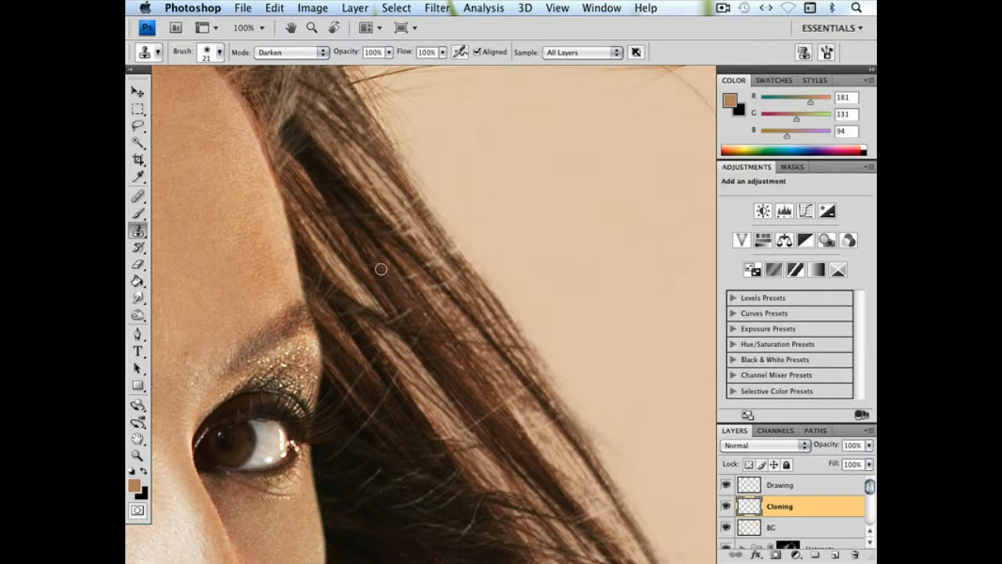
{"action": "left_click", "coordinate": [396, 317], "text": "alt"}
{"action": "left_click_drag", "start_coordinate": [407, 313], "coordinate": [403, 317]}
{"action": "left_click_drag", "start_coordinate": [436, 368], "coordinate": [407, 284]}
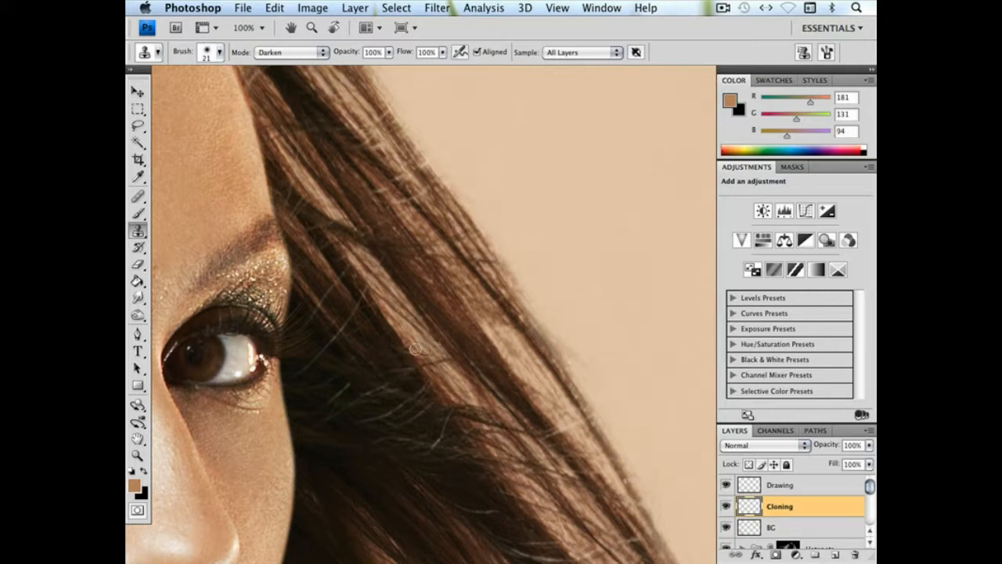
Clone dark hair over the light flyaways beside the outer corner of the eye, undoing one stroke
{"action": "left_click_drag", "start_coordinate": [379, 348], "coordinate": [407, 365]}
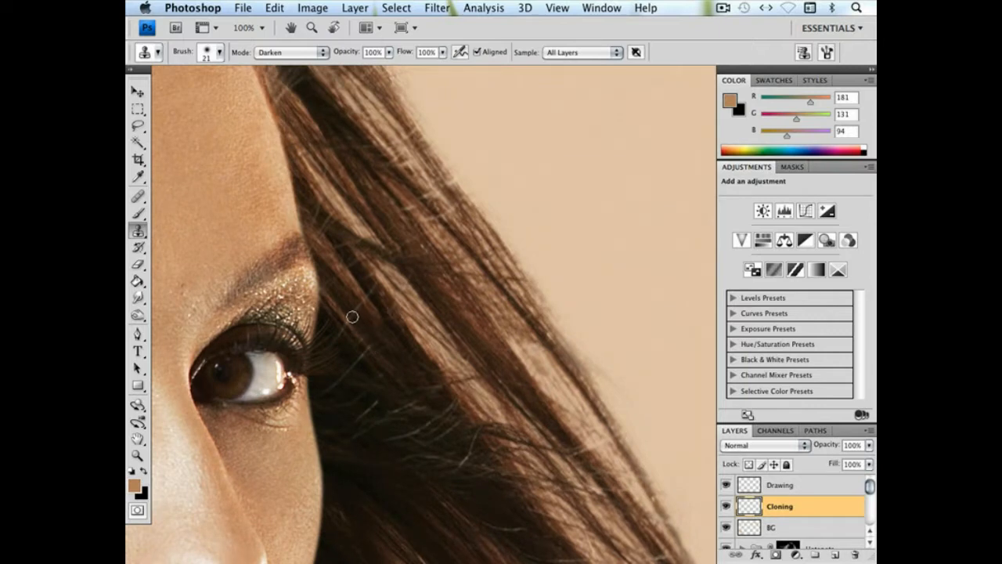
{"action": "left_click_drag", "start_coordinate": [350, 323], "coordinate": [343, 342]}
{"action": "key", "text": "super+z"}
{"action": "left_click_drag", "start_coordinate": [374, 424], "coordinate": [343, 363]}
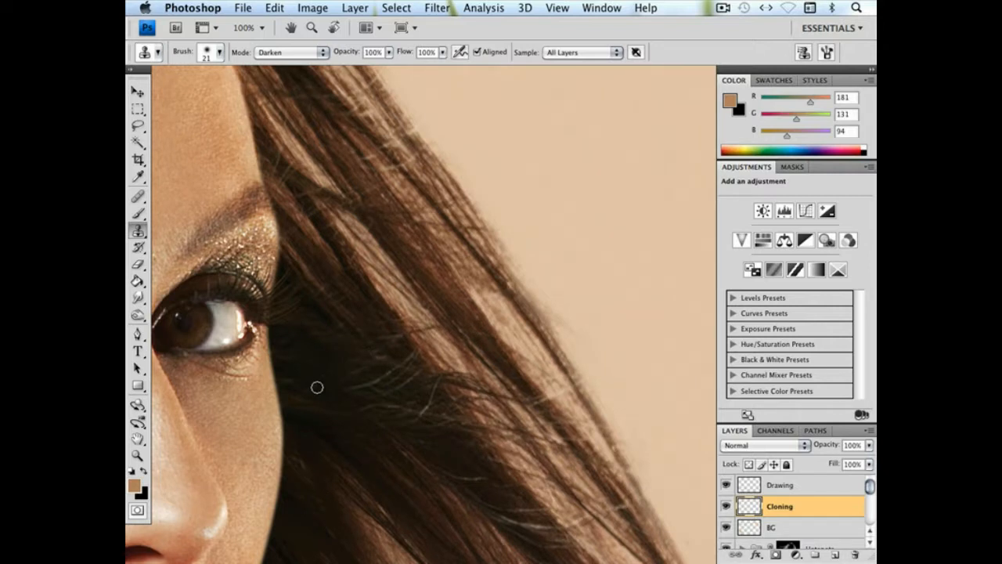
Clone out the light flyaway strands across the dark hair beside the cheek and farther down
{"action": "left_click_drag", "start_coordinate": [432, 389], "coordinate": [410, 335]}
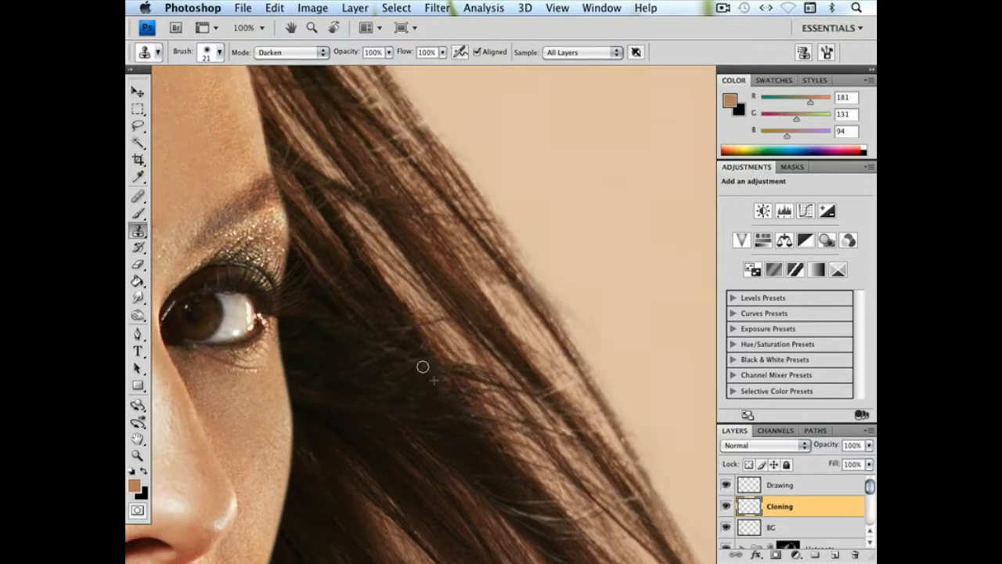
{"action": "left_click", "coordinate": [416, 341], "text": "alt"}
{"action": "mouse_move", "coordinate": [460, 393]}
{"action": "left_mouse_down"}
{"action": "mouse_move", "coordinate": [476, 331]}
{"action": "mouse_move", "coordinate": [430, 295]}
{"action": "left_mouse_up"}
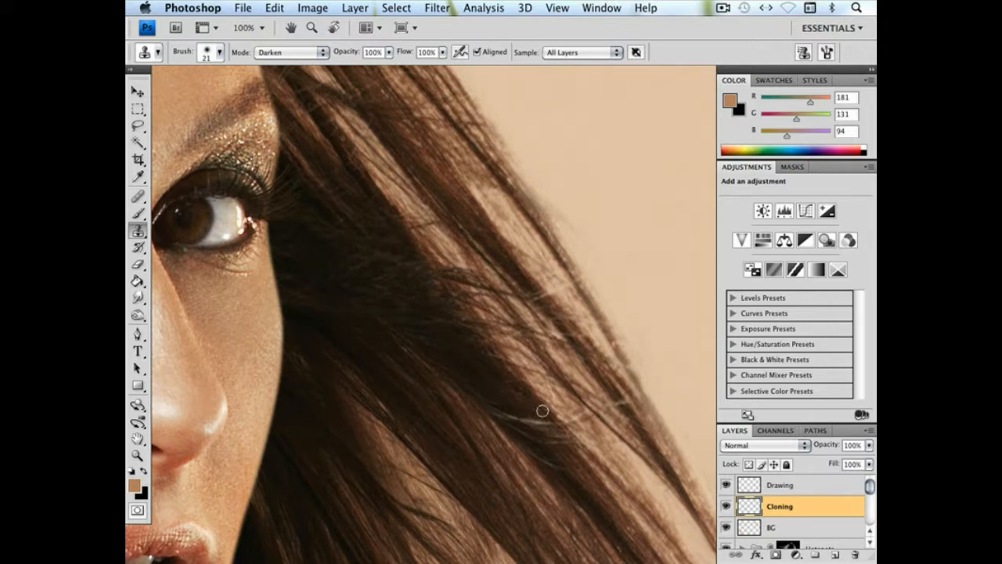
{"action": "mouse_move", "coordinate": [505, 412]}
{"action": "left_mouse_down"}
{"action": "mouse_move", "coordinate": [550, 428]}
{"action": "mouse_move", "coordinate": [483, 421]}
{"action": "left_mouse_up"}
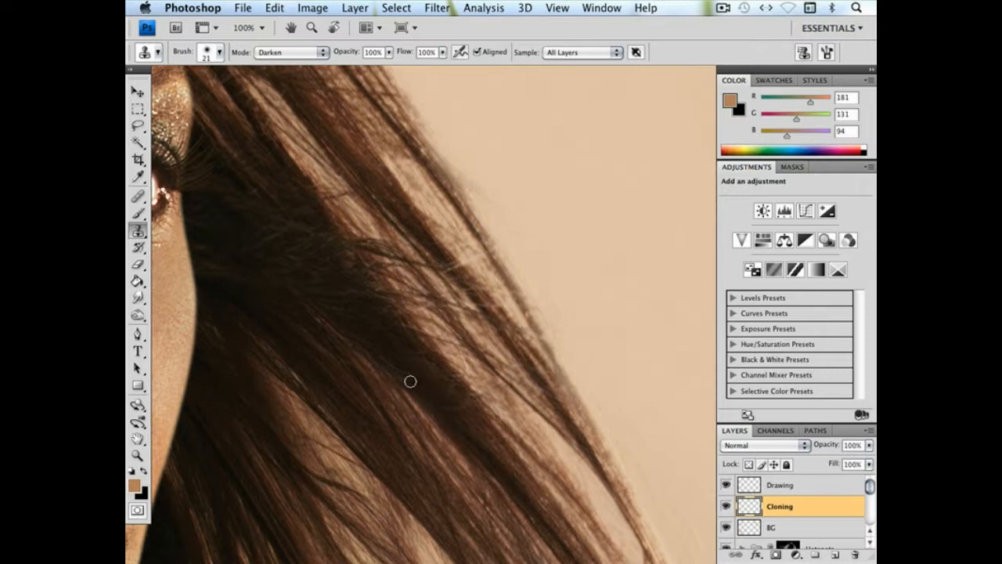
Clone dark hair over the stray fine strands beside the eye on the Cloning layer, using Darken mode and a 21 px brush
{"action": "left_click", "coordinate": [417, 386], "text": "alt"}
{"action": "left_click_drag", "start_coordinate": [386, 360], "coordinate": [371, 346]}
{"action": "left_click_drag", "start_coordinate": [397, 386], "coordinate": [430, 412]}
Clone over the stray light hairs in the dark hair beside the shoulder, including the short bright strand
{"action": "mouse_move", "coordinate": [514, 438]}
{"action": "left_mouse_down"}
{"action": "mouse_move", "coordinate": [368, 287]}
{"action": "mouse_move", "coordinate": [569, 334]}
{"action": "mouse_move", "coordinate": [569, 221]}
{"action": "mouse_move", "coordinate": [616, 459]}
{"action": "left_mouse_up"}
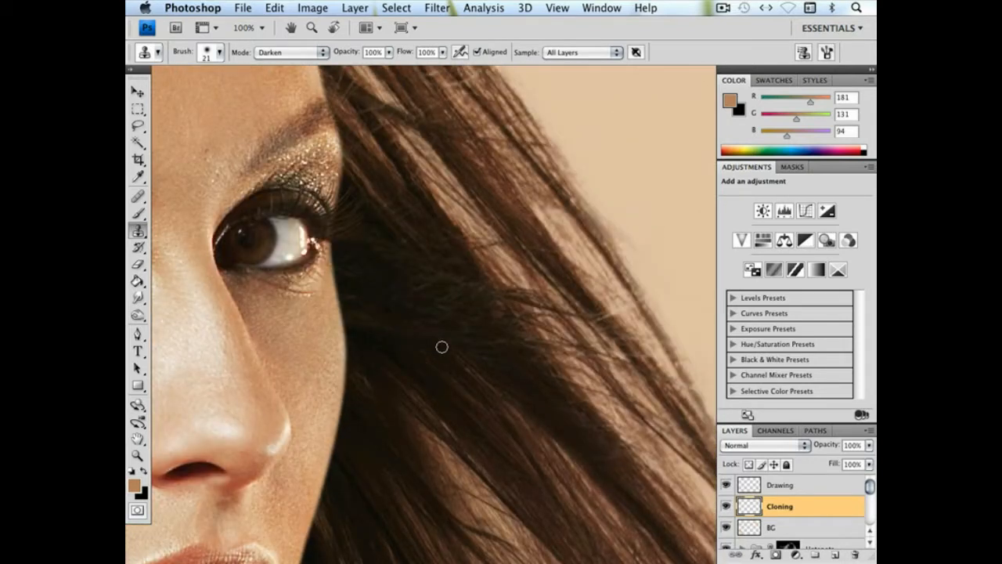
{"action": "left_click_drag", "start_coordinate": [452, 326], "coordinate": [398, 371]}
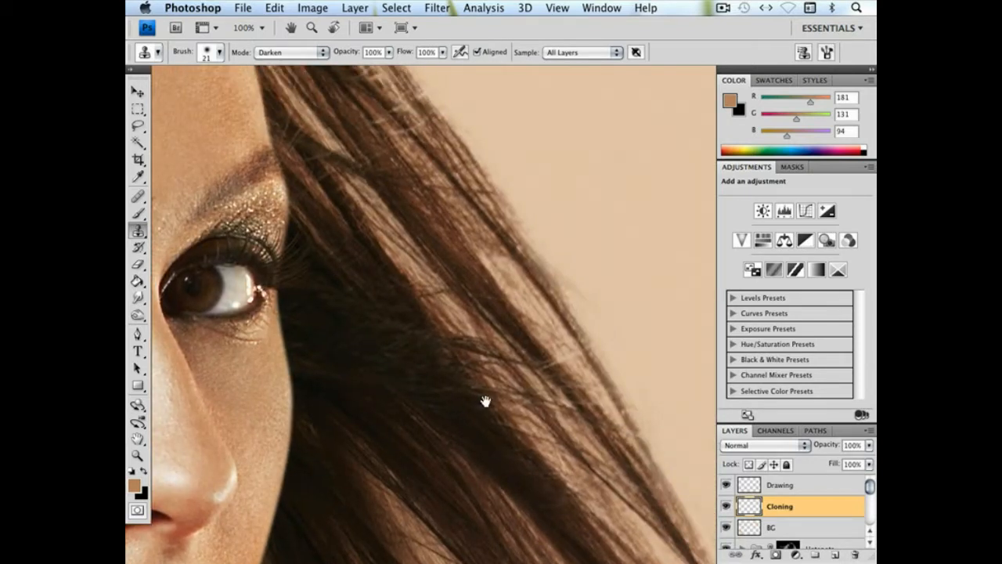
{"action": "left_click_drag", "start_coordinate": [485, 400], "coordinate": [430, 403]}
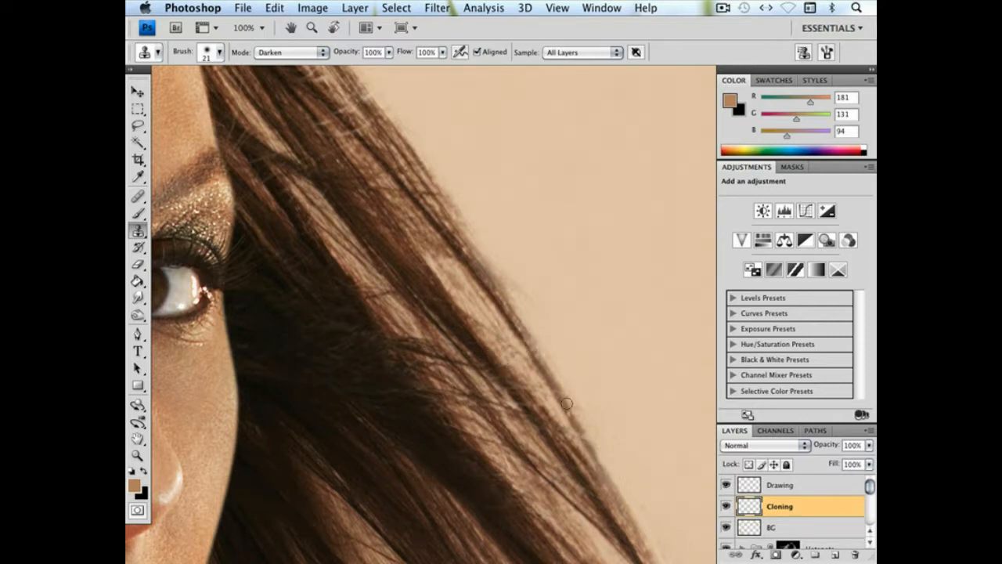
{"action": "left_click_drag", "start_coordinate": [567, 403], "coordinate": [479, 292]}
{"action": "left_click_drag", "start_coordinate": [436, 392], "coordinate": [615, 255]}
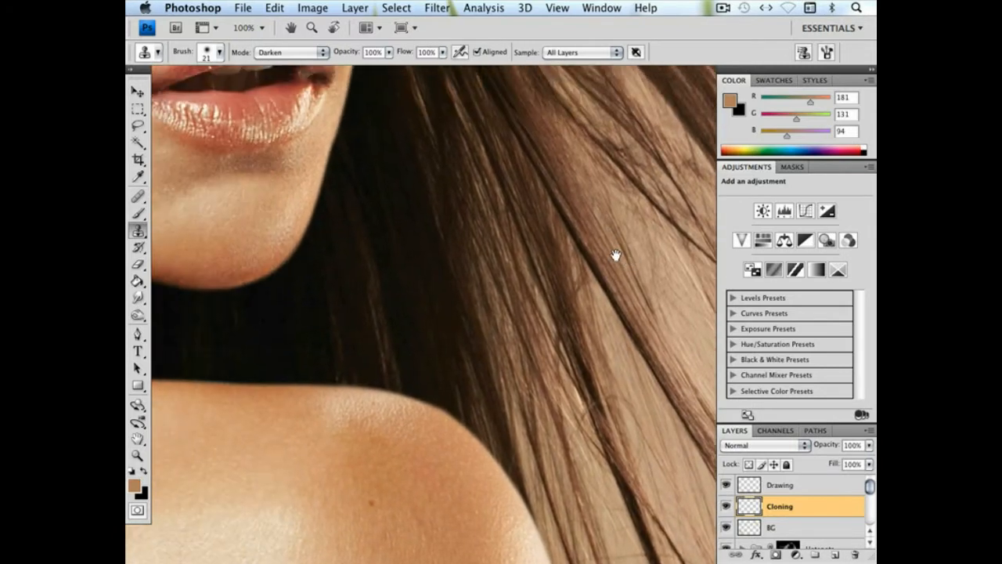
{"action": "left_click_drag", "start_coordinate": [282, 291], "coordinate": [677, 429]}
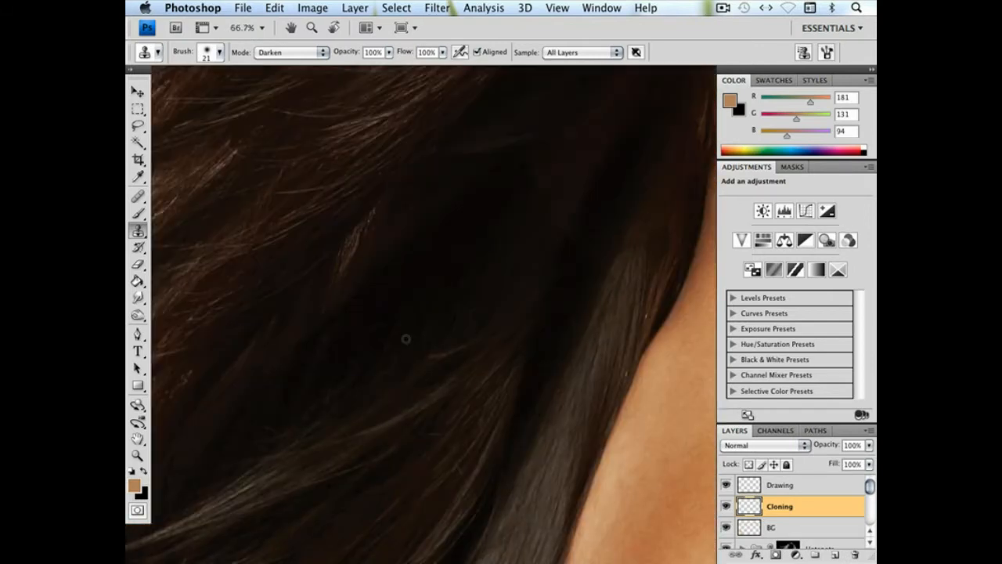
{"action": "left_click_drag", "start_coordinate": [406, 339], "coordinate": [449, 259]}
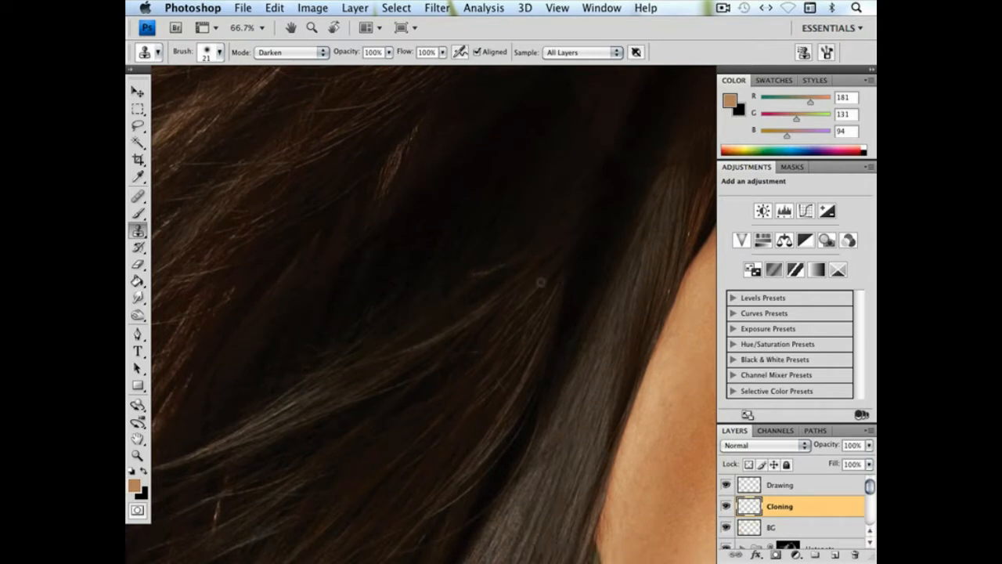
{"action": "scroll", "coordinate": [512, 302], "scroll_direction": "down", "scroll_amount": 2}
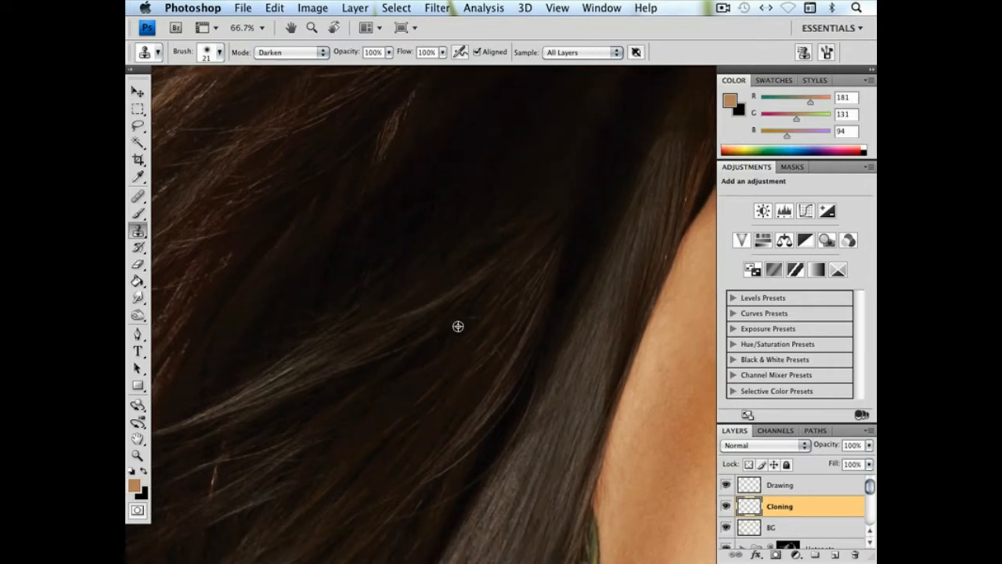
{"action": "left_click_drag", "start_coordinate": [477, 357], "coordinate": [494, 351]}
{"action": "mouse_move", "coordinate": [472, 384]}
{"action": "left_mouse_down"}
{"action": "mouse_move", "coordinate": [530, 296]}
{"action": "mouse_move", "coordinate": [559, 282]}
{"action": "left_mouse_up"}
{"action": "mouse_move", "coordinate": [319, 383]}
{"action": "left_mouse_down"}
{"action": "mouse_move", "coordinate": [300, 369]}
{"action": "mouse_move", "coordinate": [311, 359]}
{"action": "left_mouse_up"}
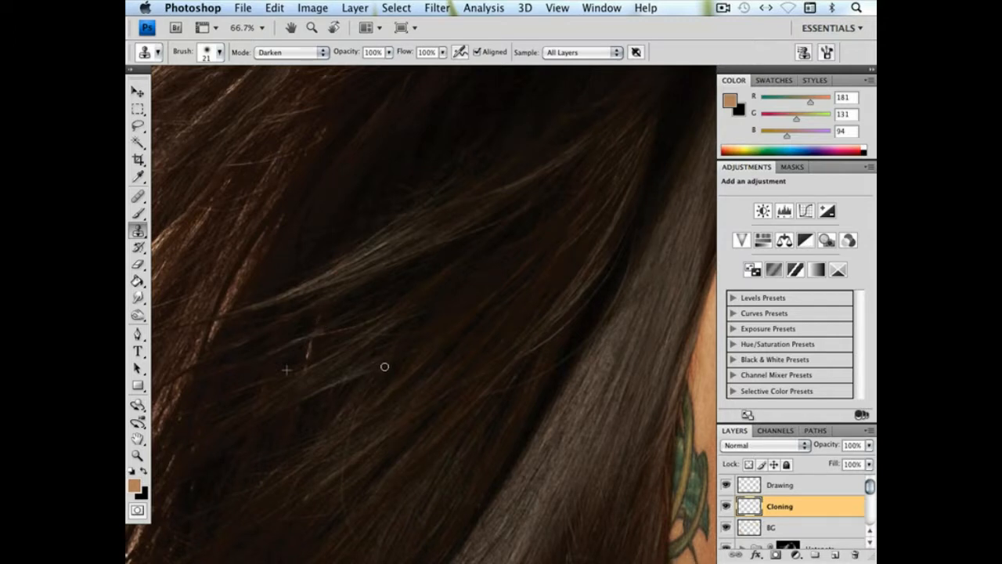
{"action": "left_click", "coordinate": [309, 342], "text": "alt"}
Enlarge the Clone Stamp brush to 47 px and clone over loose hairs in the dark hair area
{"action": "left_click_drag", "start_coordinate": [353, 352], "coordinate": [320, 216]}
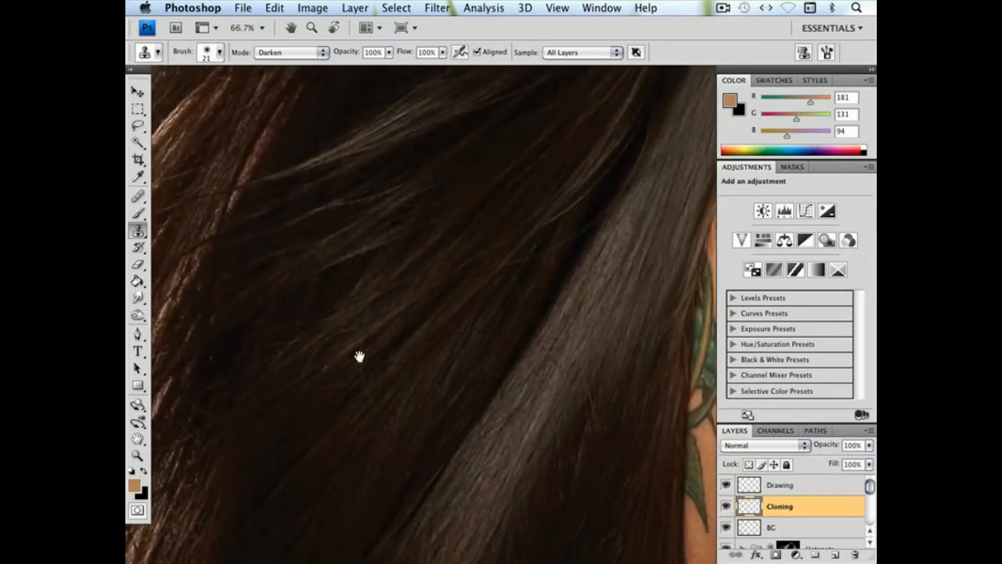
{"action": "right_click", "coordinate": [432, 411]}
{"action": "left_click", "coordinate": [460, 388]}
{"action": "left_click", "coordinate": [361, 405], "text": "alt"}
{"action": "left_click", "coordinate": [368, 395]}
Clone over stray strands in the dark hair near the image's lower edge and undo the last stroke
{"action": "left_click_drag", "start_coordinate": [488, 367], "coordinate": [334, 249]}
{"action": "left_click_drag", "start_coordinate": [502, 260], "coordinate": [234, 445]}
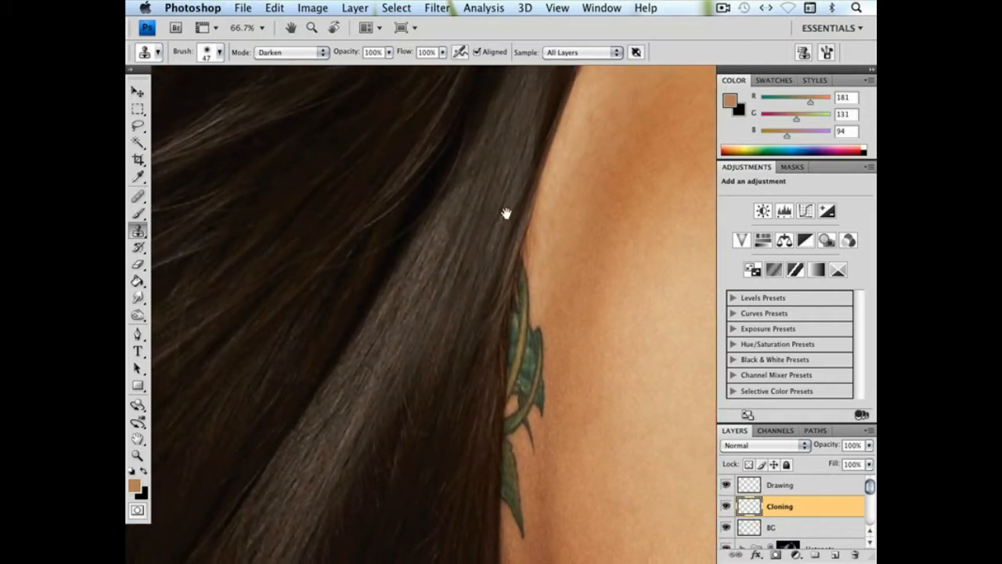
{"action": "left_click_drag", "start_coordinate": [306, 459], "coordinate": [445, 224]}
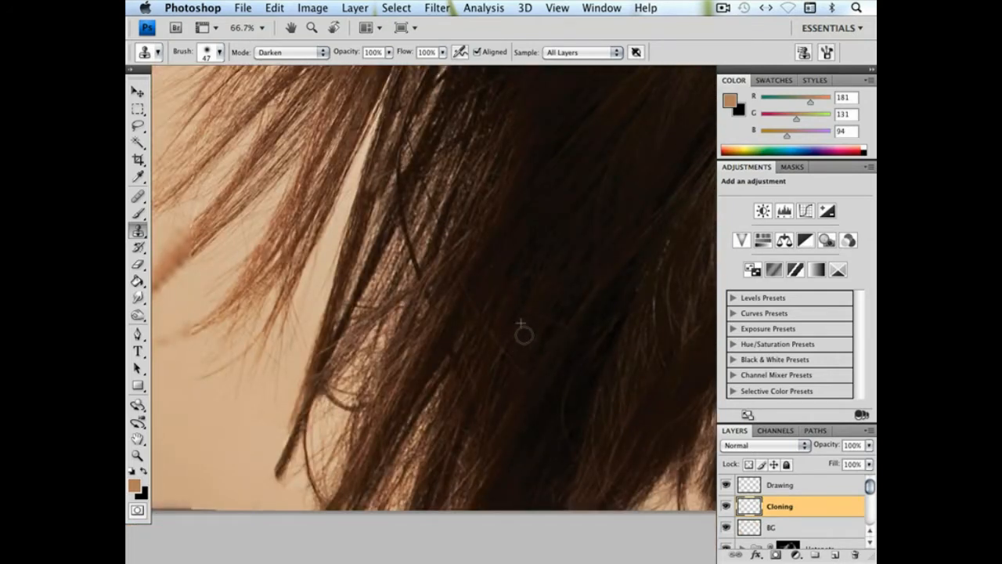
{"action": "key", "text": "super+minus"}
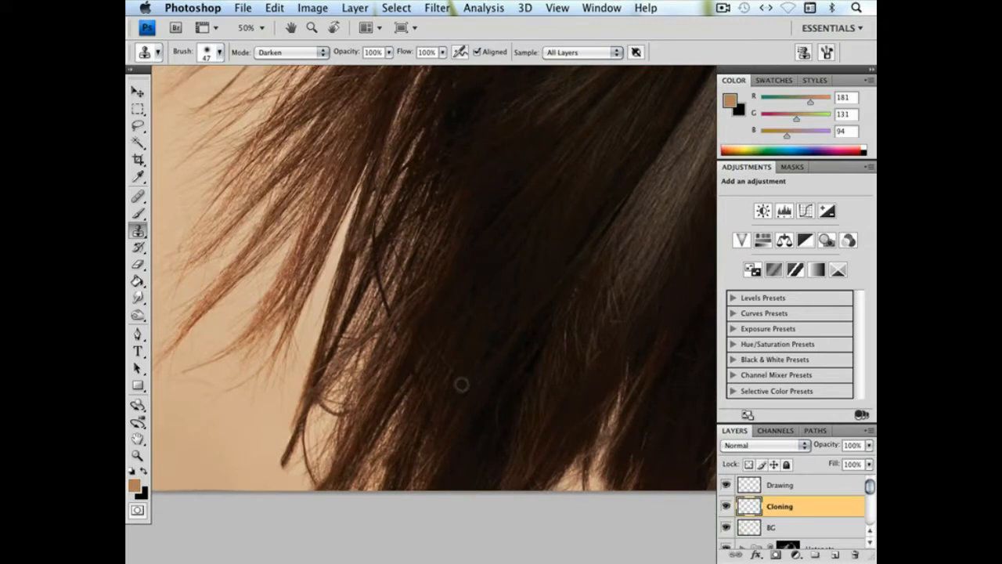
{"action": "left_click", "coordinate": [456, 364], "text": "alt"}
{"action": "left_click", "coordinate": [493, 335]}
{"action": "mouse_move", "coordinate": [493, 335]}
{"action": "left_mouse_down"}
{"action": "mouse_move", "coordinate": [489, 455]}
{"action": "mouse_move", "coordinate": [498, 400]}
{"action": "mouse_move", "coordinate": [500, 430]}
{"action": "left_mouse_up"}
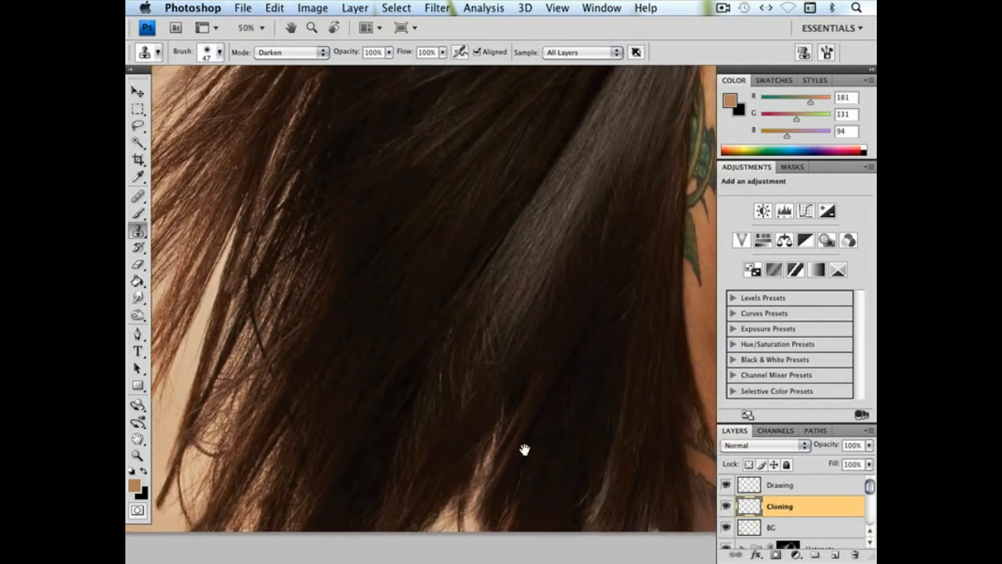
{"action": "mouse_move", "coordinate": [522, 451]}
{"action": "left_mouse_down"}
{"action": "mouse_move", "coordinate": [553, 461]}
{"action": "mouse_move", "coordinate": [563, 443]}
{"action": "mouse_move", "coordinate": [579, 402]}
{"action": "mouse_move", "coordinate": [556, 421]}
{"action": "mouse_move", "coordinate": [553, 396]}
{"action": "mouse_move", "coordinate": [588, 411]}
{"action": "mouse_move", "coordinate": [615, 407]}
{"action": "mouse_move", "coordinate": [643, 457]}
{"action": "left_mouse_up"}
{"action": "left_click_drag", "start_coordinate": [592, 469], "coordinate": [502, 462]}
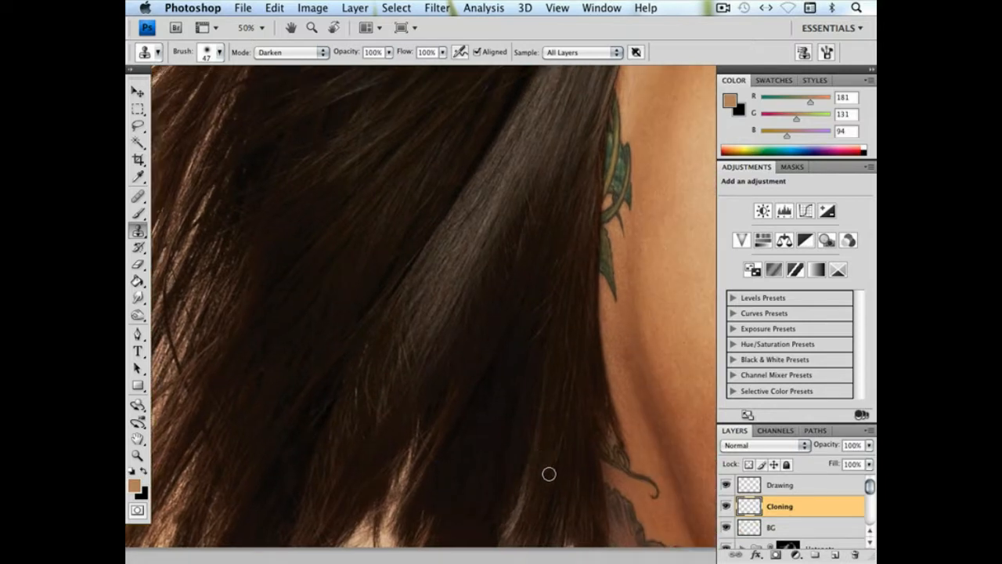
{"action": "key", "text": "super+z"}
Set the clone brush to 31 px and smooth out the light strands in the dark hair bordering the tattooed skin
{"action": "key", "text": "super+equal"}
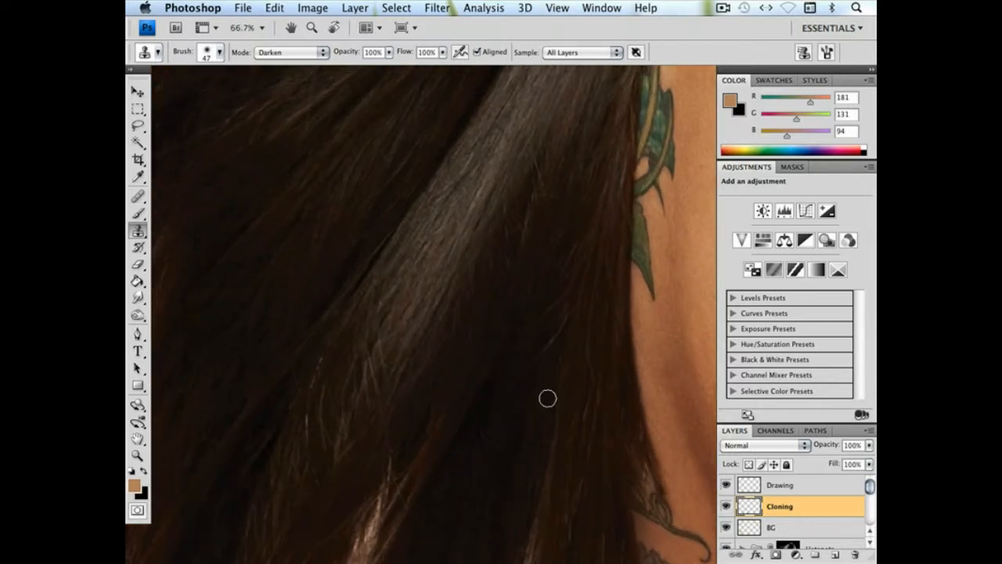
{"action": "right_click", "coordinate": [548, 397]}
{"action": "left_click", "coordinate": [582, 387]}
{"action": "left_click", "coordinate": [537, 371], "text": "alt"}
{"action": "left_click_drag", "start_coordinate": [589, 367], "coordinate": [588, 367]}
{"action": "left_click_drag", "start_coordinate": [511, 403], "coordinate": [436, 347]}
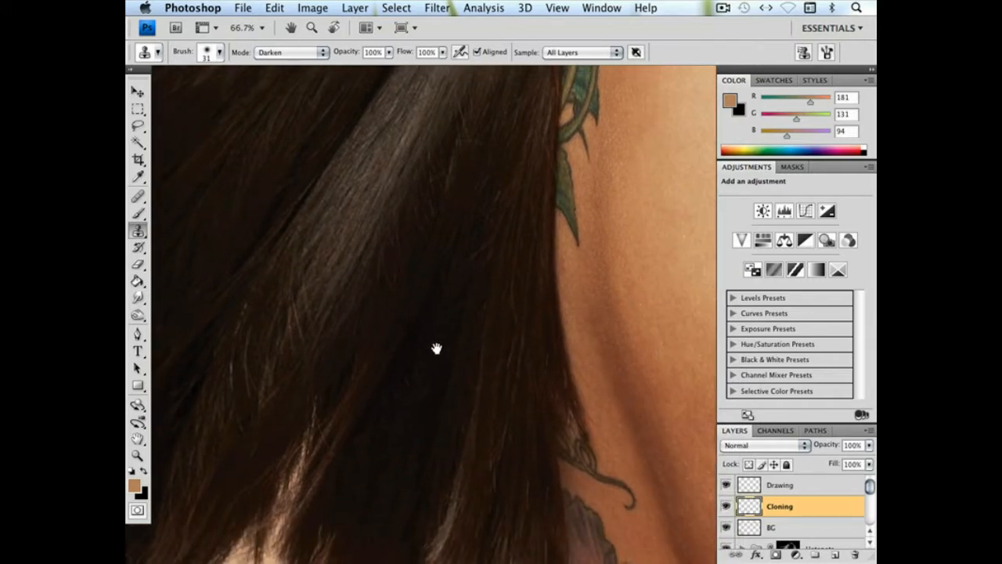
{"action": "left_click", "coordinate": [523, 322], "text": "alt"}
{"action": "left_click_drag", "start_coordinate": [492, 371], "coordinate": [494, 356]}
{"action": "left_click", "coordinate": [494, 357], "text": "alt"}
{"action": "mouse_move", "coordinate": [487, 395]}
{"action": "left_mouse_down"}
{"action": "mouse_move", "coordinate": [499, 359]}
{"action": "mouse_move", "coordinate": [504, 367]}
{"action": "mouse_move", "coordinate": [480, 318]}
{"action": "left_mouse_up"}
{"action": "left_click", "coordinate": [477, 378], "text": "alt"}
{"action": "left_click_drag", "start_coordinate": [477, 415], "coordinate": [480, 435]}
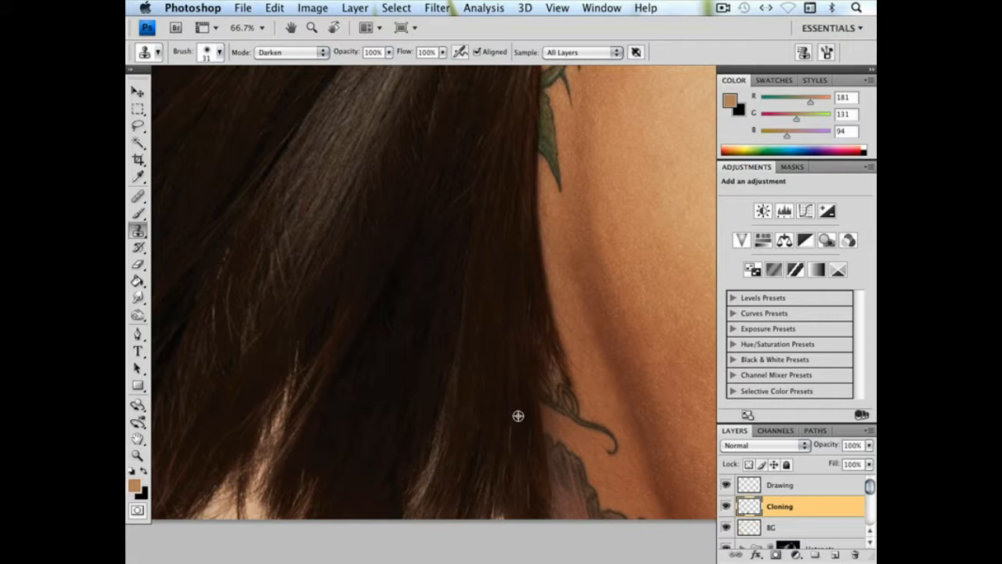
Reduce the clone brush to 19 px and clone over fine hairs at the image's lower edge beside the tattoo
{"action": "right_click", "coordinate": [532, 449]}
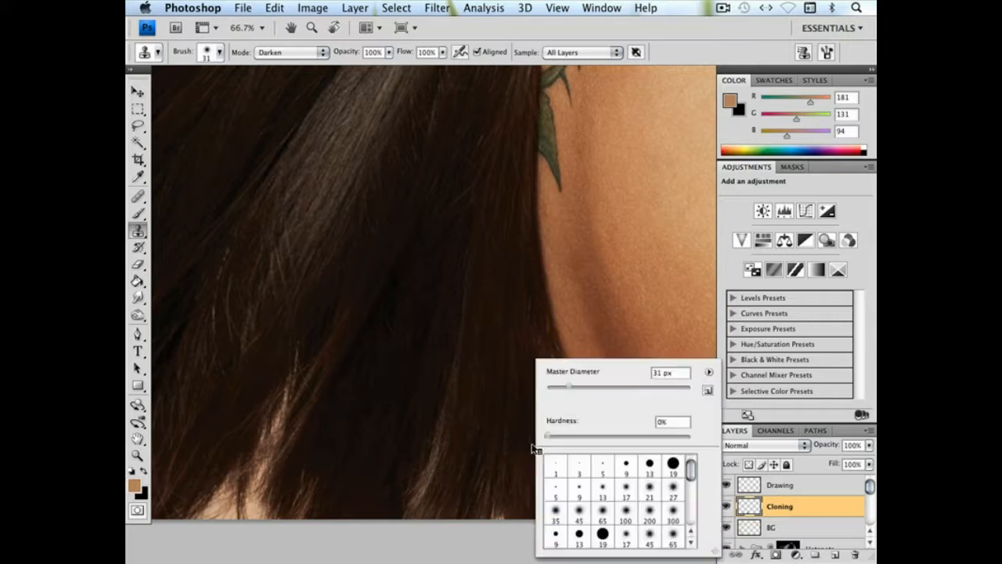
{"action": "left_click_drag", "start_coordinate": [560, 389], "coordinate": [558, 388]}
{"action": "left_click", "coordinate": [515, 453], "text": "alt"}
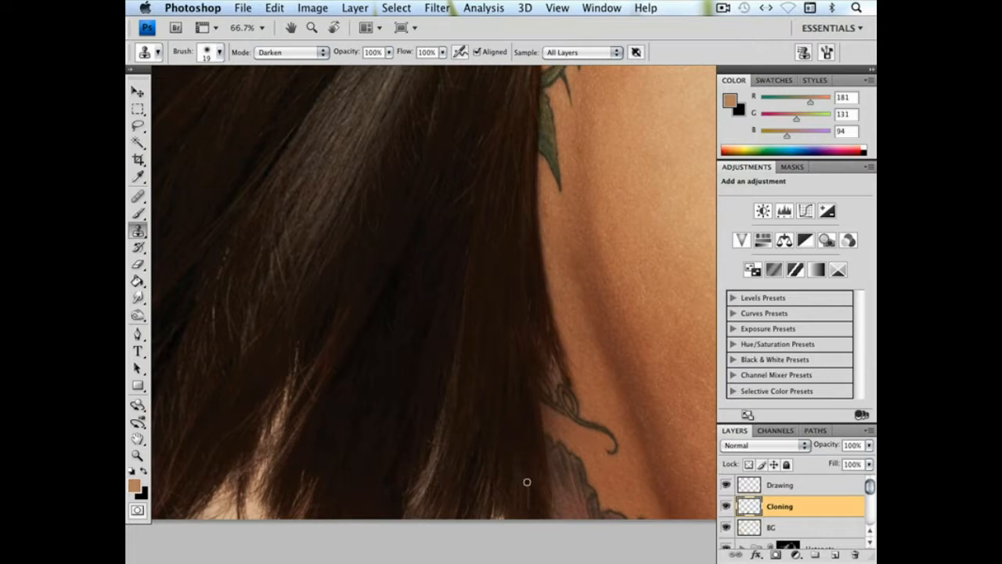
{"action": "left_click_drag", "start_coordinate": [527, 464], "coordinate": [535, 481]}
{"action": "left_click_drag", "start_coordinate": [481, 405], "coordinate": [440, 498]}
{"action": "left_click_drag", "start_coordinate": [462, 414], "coordinate": [522, 490]}
Clone over the fine light hairs in the dark section next to the green leaf tattoo
{"action": "left_click_drag", "start_coordinate": [373, 493], "coordinate": [373, 459]}
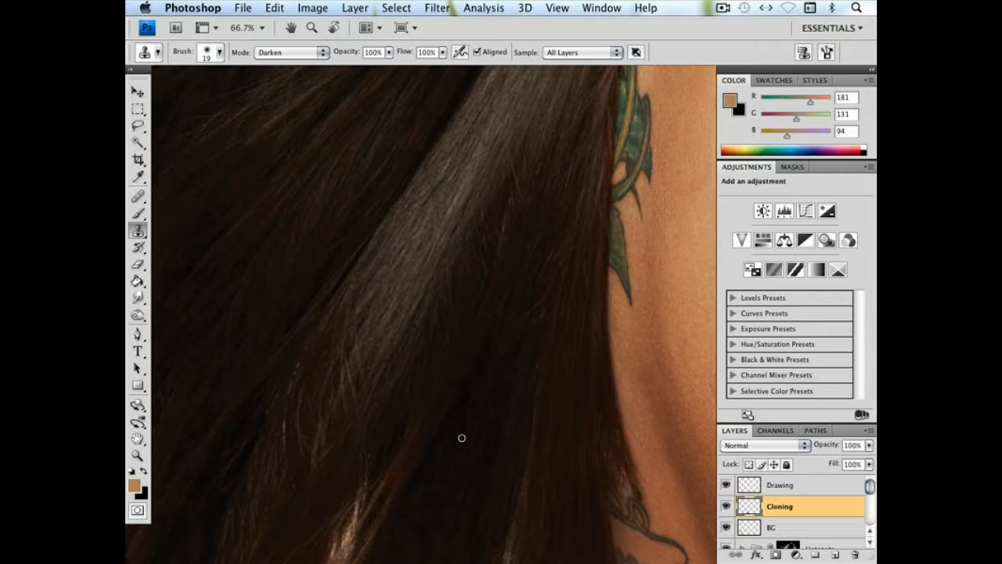
{"action": "left_click_drag", "start_coordinate": [461, 437], "coordinate": [405, 501]}
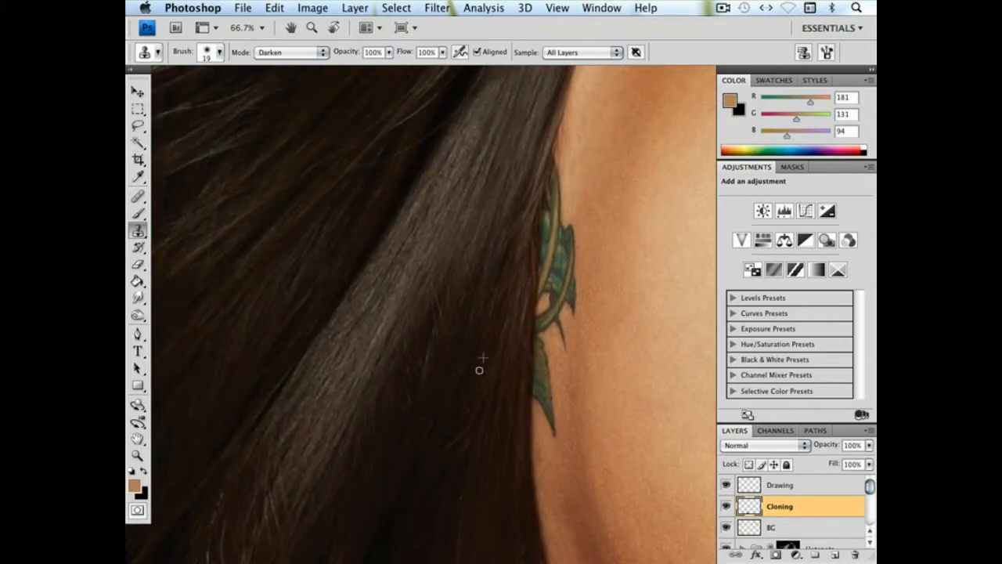
{"action": "left_click_drag", "start_coordinate": [479, 370], "coordinate": [507, 467]}
{"action": "left_click", "coordinate": [502, 404], "text": "alt"}
{"action": "left_click_drag", "start_coordinate": [497, 429], "coordinate": [500, 409]}
Clone over the stray hairs crossing the dark area just above the broad grey-brown highlighted lock
{"action": "left_click_drag", "start_coordinate": [546, 290], "coordinate": [527, 398]}
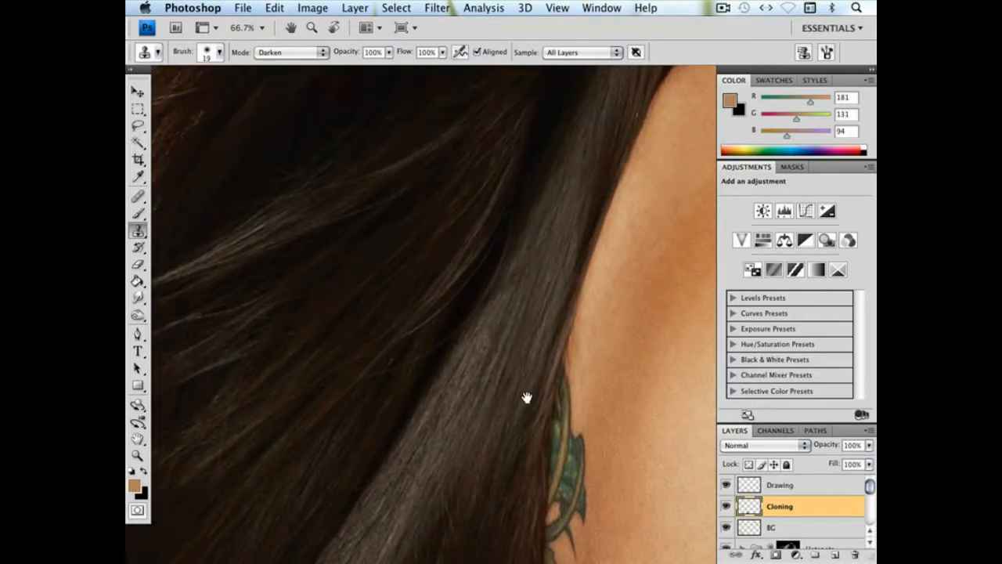
{"action": "left_click_drag", "start_coordinate": [411, 358], "coordinate": [477, 422]}
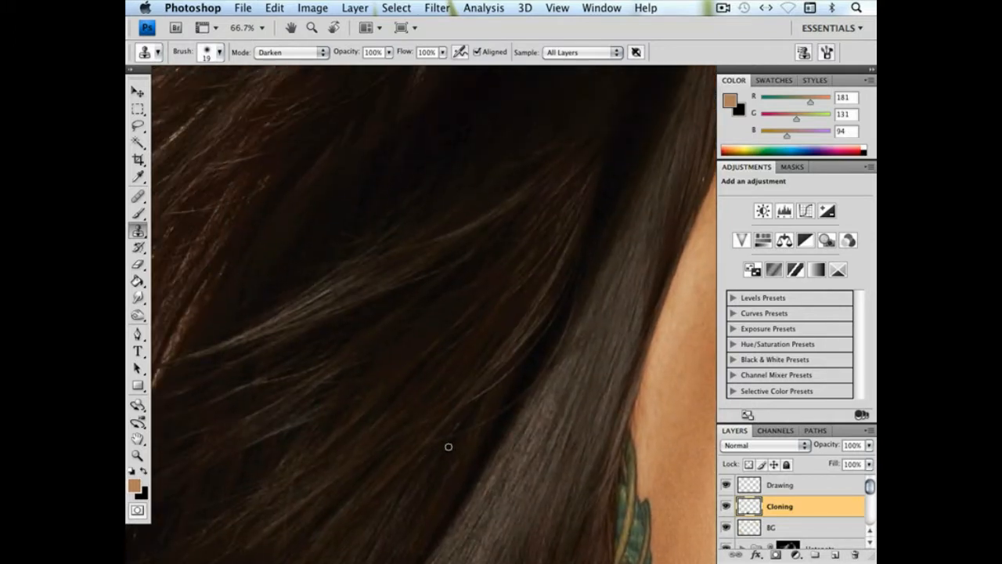
{"action": "left_click_drag", "start_coordinate": [433, 448], "coordinate": [440, 450]}
{"action": "left_click", "coordinate": [441, 433], "text": "alt"}
{"action": "left_click_drag", "start_coordinate": [472, 427], "coordinate": [465, 429]}
Undo the first clone stroke by the bright strand and clone hair along the lighter patch beside it
{"action": "mouse_move", "coordinate": [526, 365]}
{"action": "left_mouse_down"}
{"action": "mouse_move", "coordinate": [509, 383]}
{"action": "mouse_move", "coordinate": [490, 353]}
{"action": "mouse_move", "coordinate": [681, 277]}
{"action": "mouse_move", "coordinate": [612, 293]}
{"action": "left_mouse_up"}
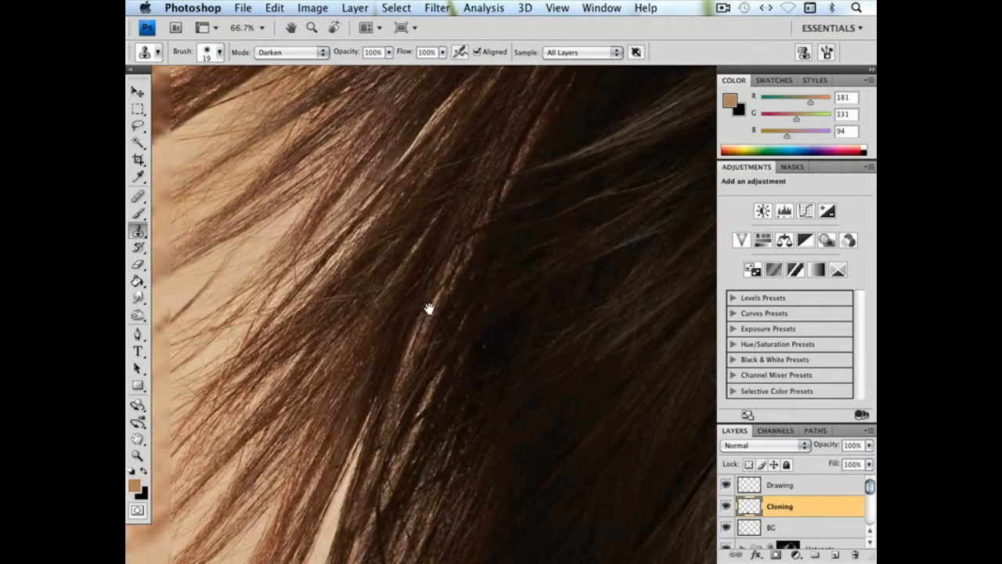
{"action": "left_click_drag", "start_coordinate": [389, 324], "coordinate": [380, 352]}
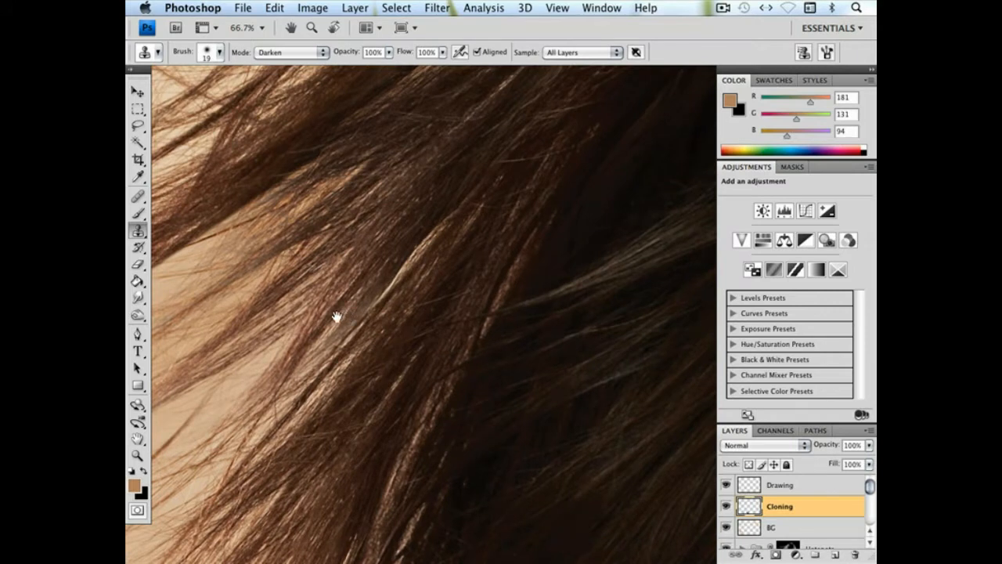
{"action": "left_click_drag", "start_coordinate": [407, 247], "coordinate": [408, 246]}
{"action": "key", "text": "super+z"}
{"action": "left_click_drag", "start_coordinate": [324, 341], "coordinate": [389, 266]}
{"action": "left_click_drag", "start_coordinate": [326, 345], "coordinate": [391, 282]}
Enlarge the clone brush to 69 px, undo the first stroke, and clone strands into the background gap between the outer locks
{"action": "left_click_drag", "start_coordinate": [339, 250], "coordinate": [390, 324]}
{"action": "left_click_drag", "start_coordinate": [289, 275], "coordinate": [322, 323]}
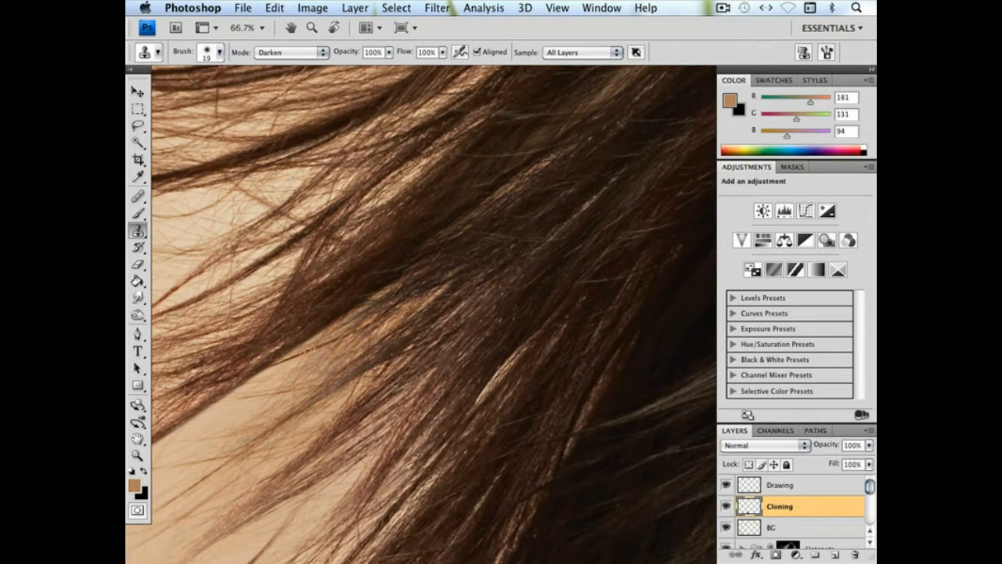
{"action": "right_click", "coordinate": [391, 390]}
{"action": "left_click", "coordinate": [461, 384]}
{"action": "left_click", "coordinate": [362, 418]}
{"action": "key", "text": "super+z"}
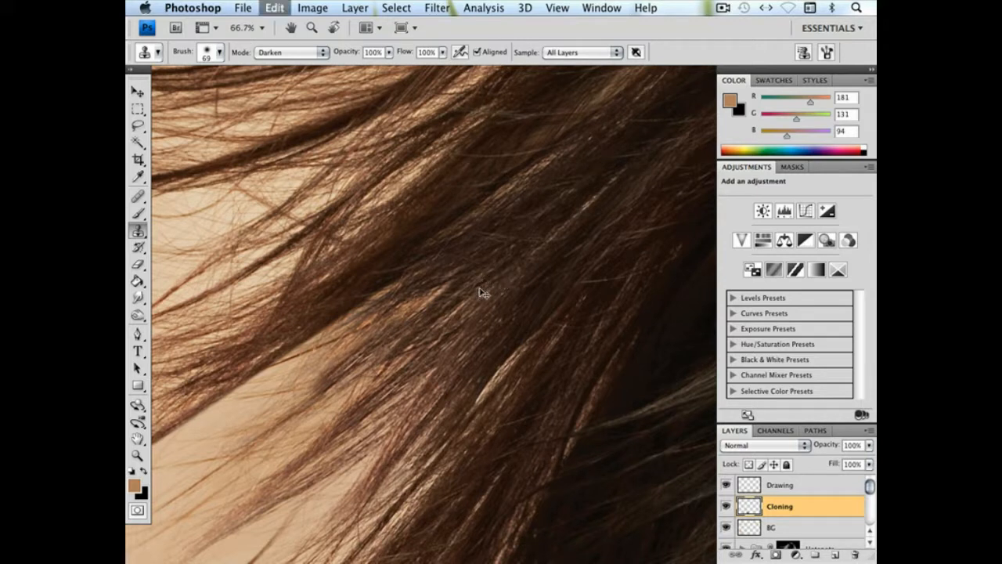
{"action": "mouse_move", "coordinate": [306, 364]}
{"action": "left_mouse_down"}
{"action": "mouse_move", "coordinate": [450, 261]}
{"action": "mouse_move", "coordinate": [365, 330]}
{"action": "mouse_move", "coordinate": [393, 291]}
{"action": "mouse_move", "coordinate": [506, 208]}
{"action": "mouse_move", "coordinate": [442, 247]}
{"action": "left_mouse_up"}
{"action": "mouse_move", "coordinate": [411, 289]}
{"action": "left_mouse_down"}
{"action": "mouse_move", "coordinate": [332, 362]}
{"action": "mouse_move", "coordinate": [229, 411]}
{"action": "mouse_move", "coordinate": [206, 409]}
{"action": "mouse_move", "coordinate": [175, 444]}
{"action": "left_mouse_up"}
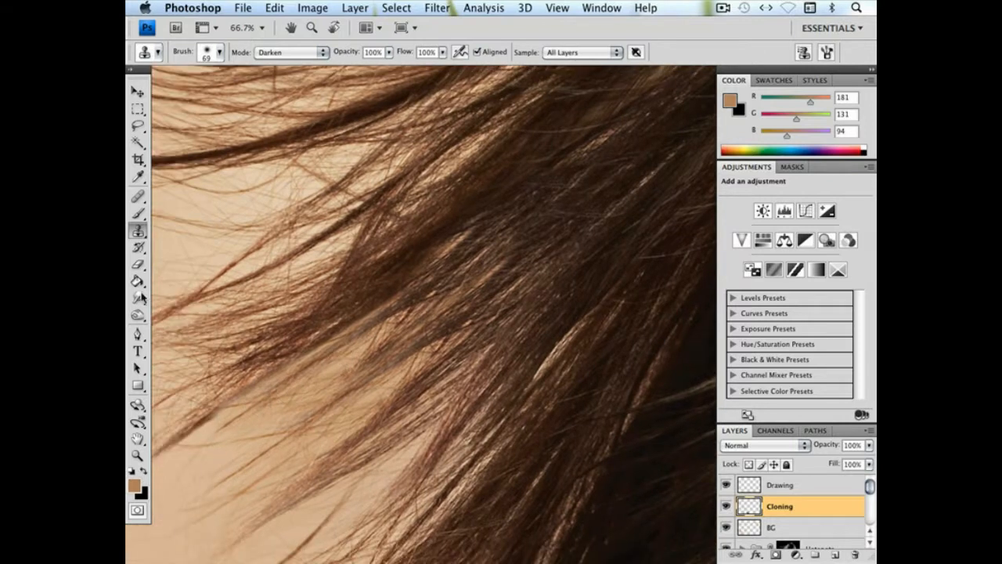
Erase the excess cloned hair along the dark lock's lower edge with a 42 px eraser at 91% hardness
{"action": "left_click", "coordinate": [137, 264]}
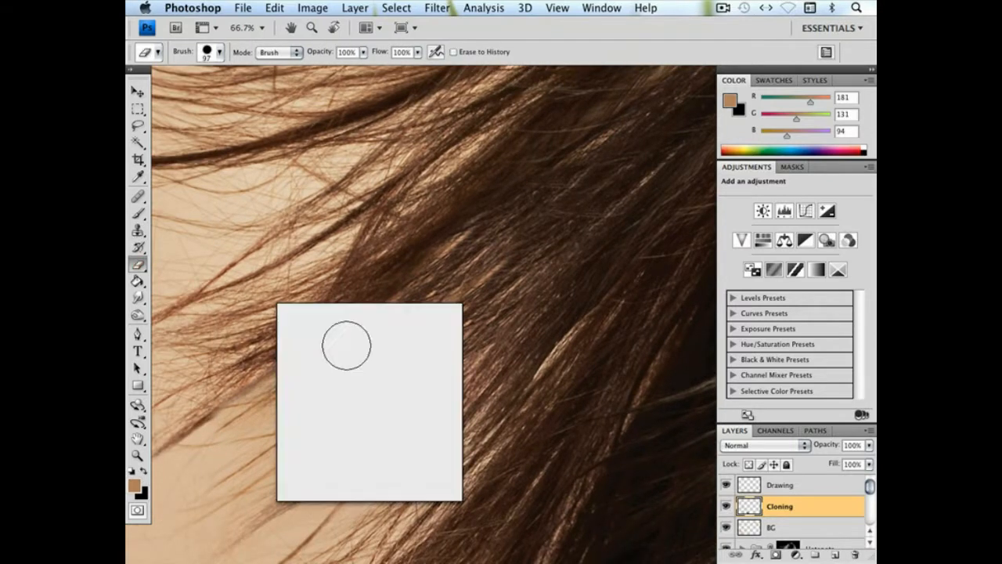
{"action": "left_click", "coordinate": [418, 380]}
{"action": "left_click", "coordinate": [318, 331]}
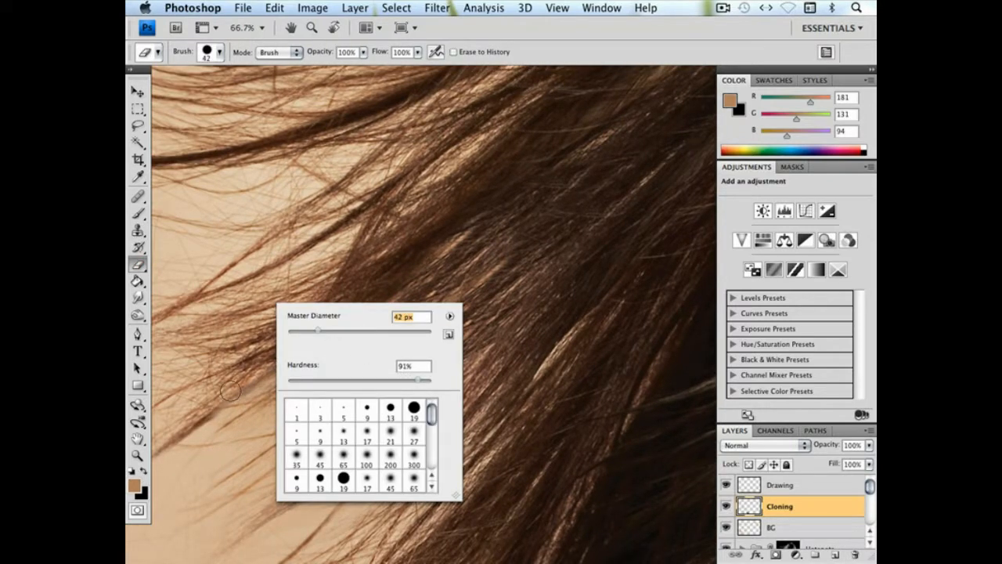
{"action": "left_click", "coordinate": [220, 403]}
{"action": "left_click", "coordinate": [423, 248], "text": "shift"}
{"action": "left_click", "coordinate": [408, 279], "text": "shift"}
Try to erase the remaining cloned strands in the gap between the locks with a 158 px eraser
{"action": "right_click", "coordinate": [453, 307]}
{"action": "left_click", "coordinate": [566, 335]}
{"action": "left_click", "coordinate": [464, 242]}
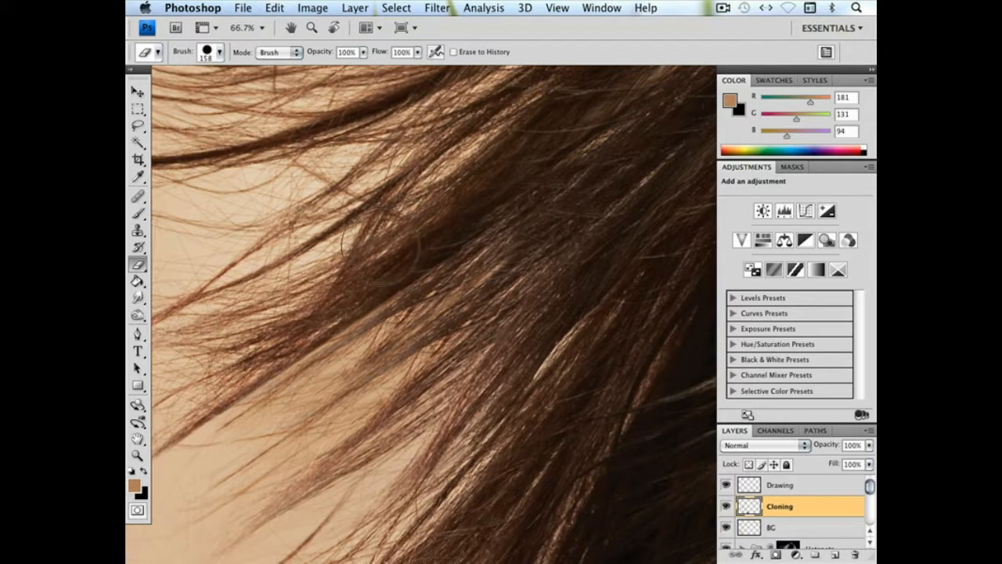
{"action": "left_click_drag", "start_coordinate": [382, 242], "coordinate": [406, 236]}
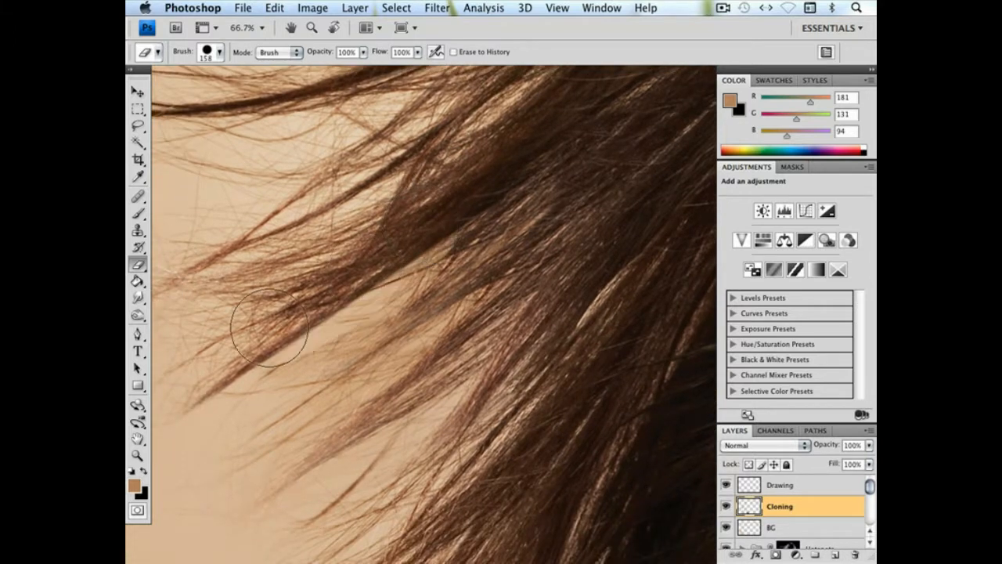
{"action": "key", "text": "z"}
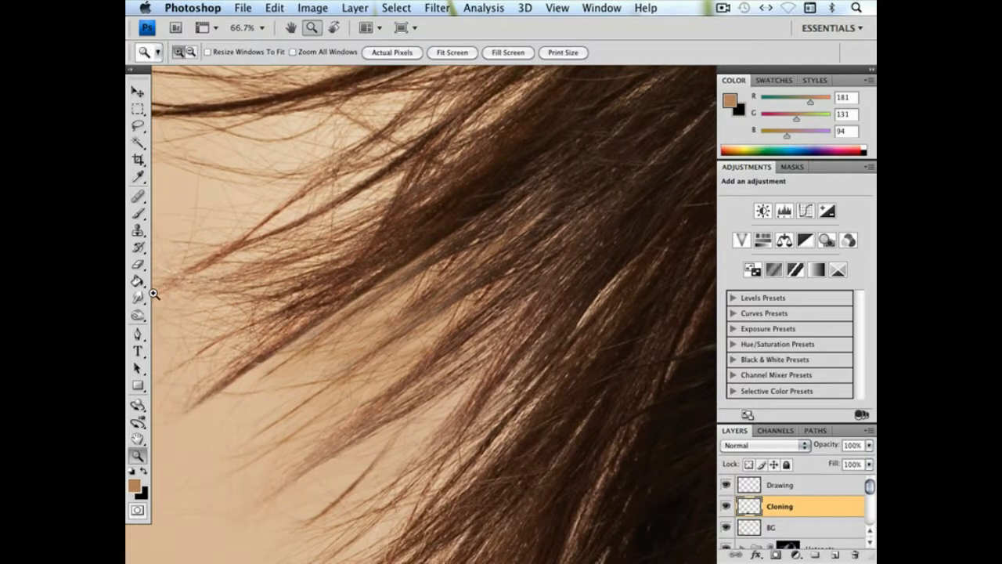
Burn the shadows of the cloned strands between the outer locks with an 82 px brush at 20% exposure and review the whole portrait
{"action": "left_click", "coordinate": [138, 315]}
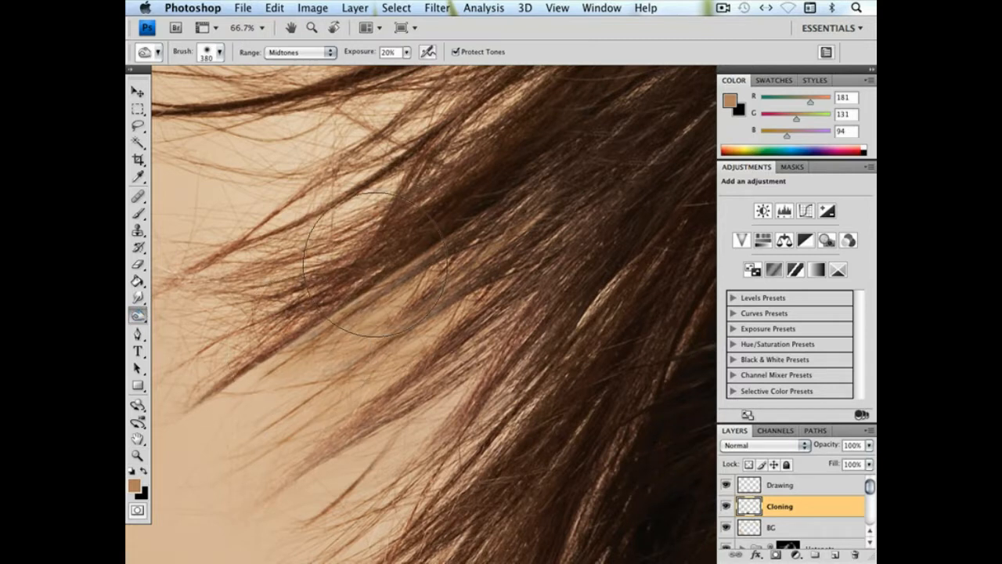
{"action": "right_click", "coordinate": [379, 302]}
{"action": "left_click_drag", "start_coordinate": [468, 329], "coordinate": [438, 332]}
{"action": "key", "text": "Return"}
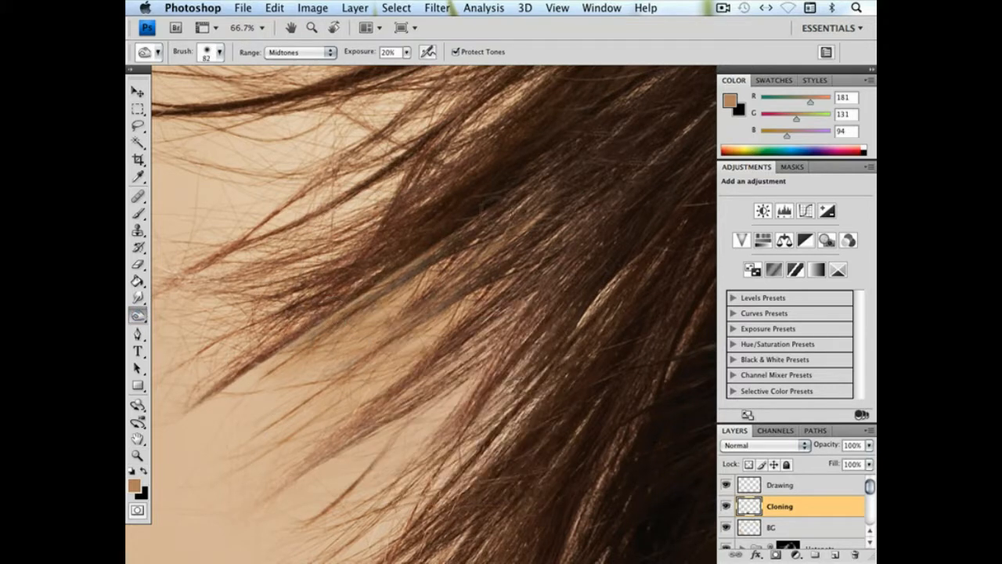
{"action": "left_click", "coordinate": [306, 54]}
{"action": "left_click", "coordinate": [283, 42]}
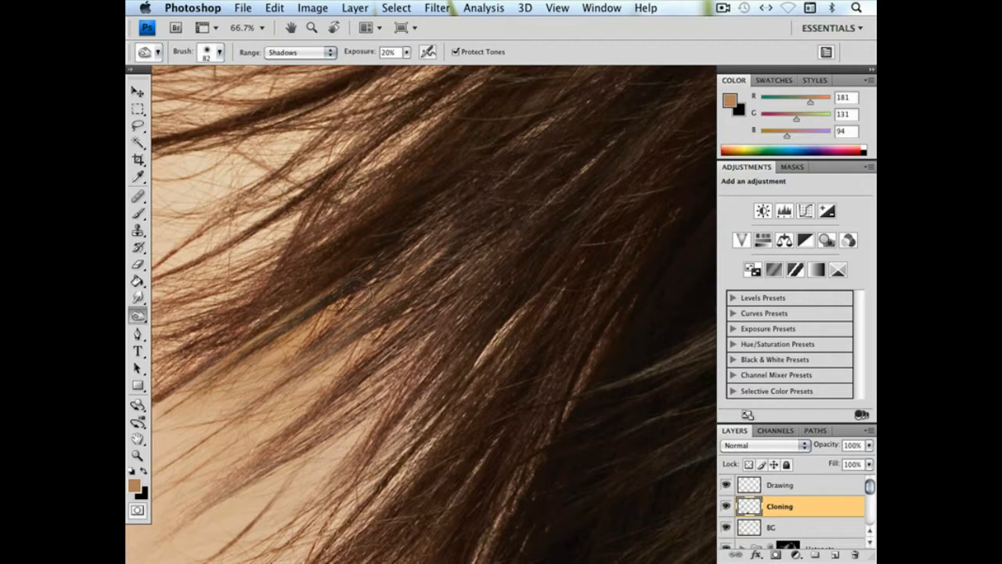
{"action": "left_click_drag", "start_coordinate": [356, 295], "coordinate": [437, 305]}
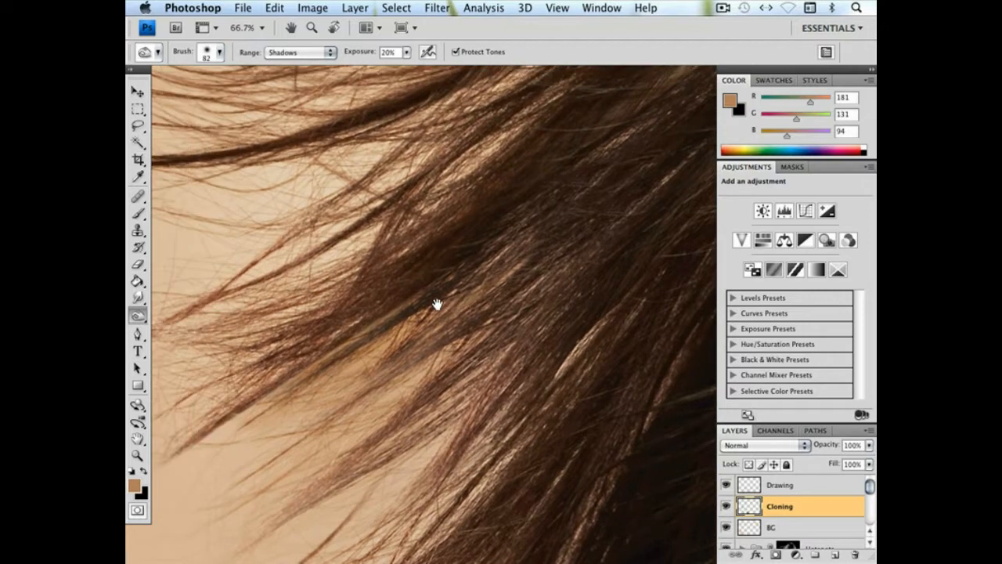
{"action": "key", "text": "super+minus"}
{"action": "key", "text": "super+minus"}
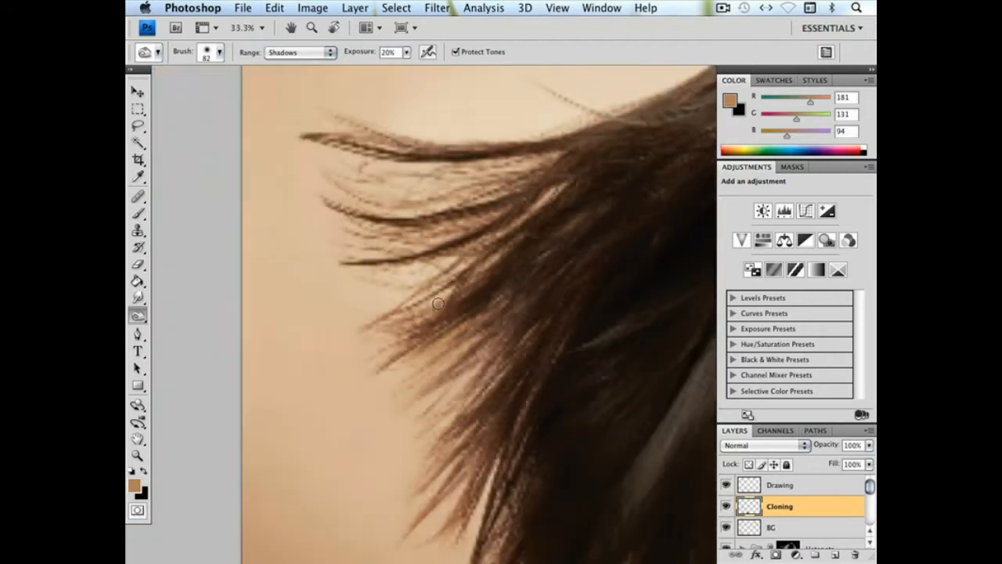
{"action": "key", "text": "super+minus"}
{"action": "key", "text": "super+minus"}
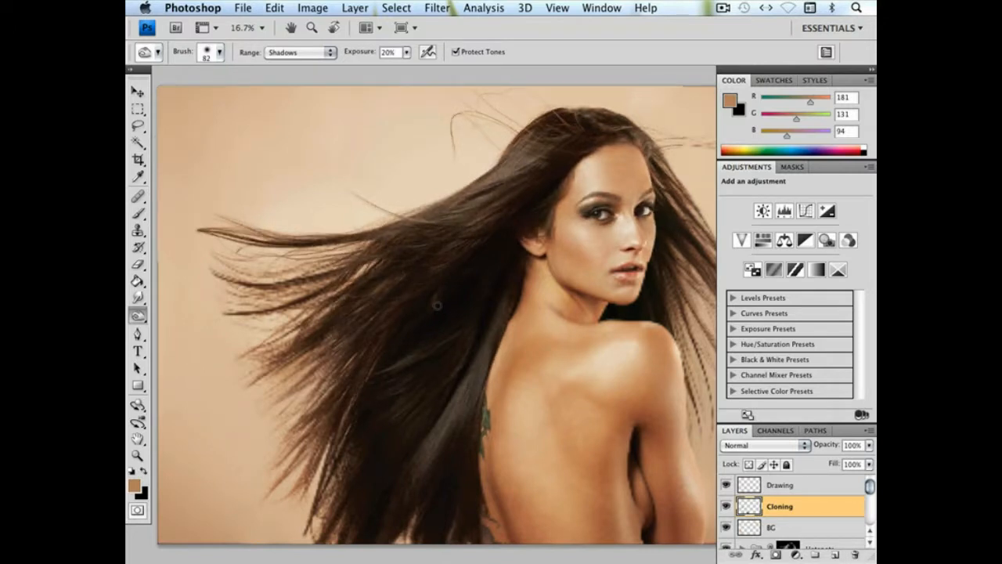
Set the Clone Stamp brush to 31 px and clone over the fine strays between the outer locks
{"action": "left_click", "coordinate": [138, 264]}
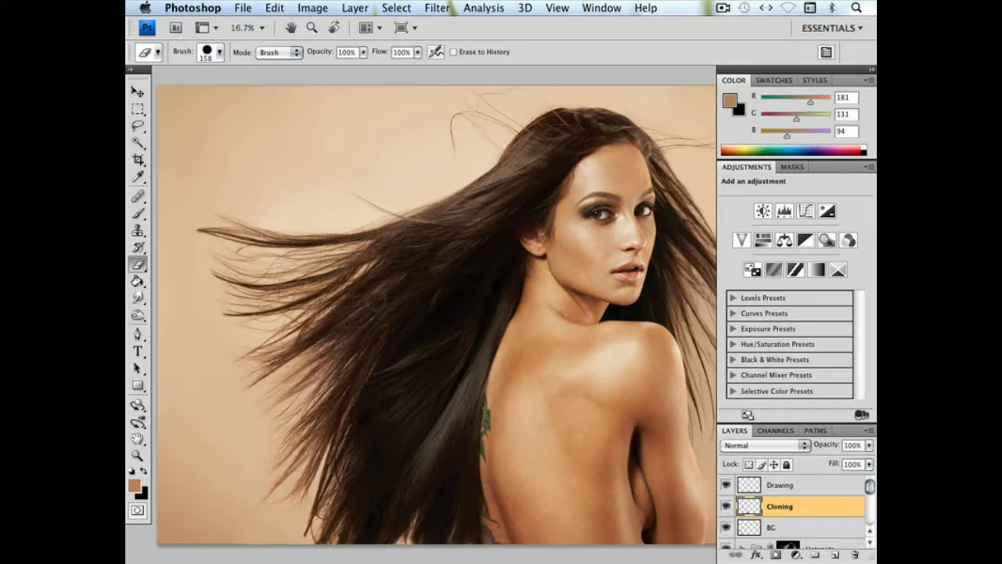
{"action": "key", "text": "super+plus"}
{"action": "key", "text": "super+plus"}
{"action": "key", "text": "super+plus"}
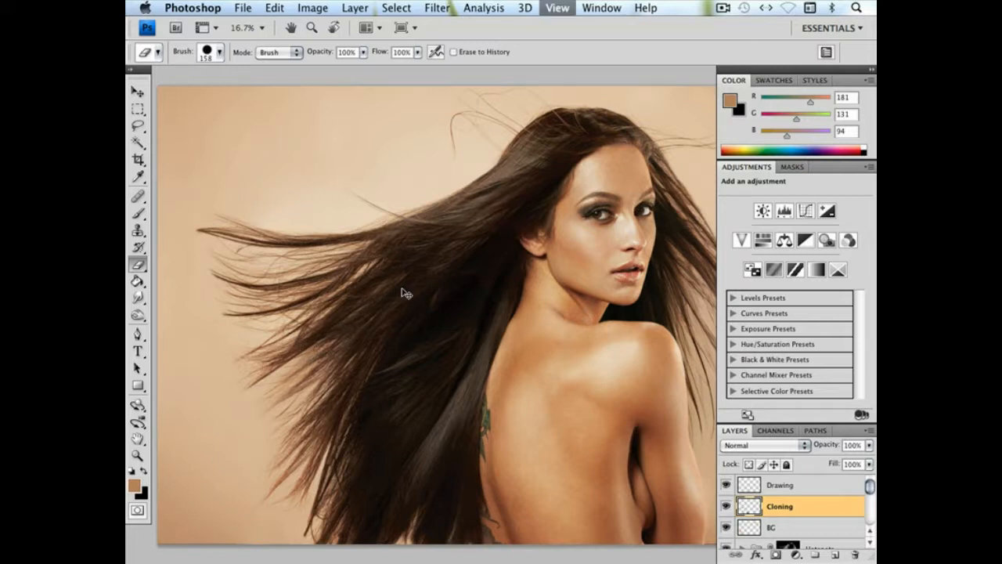
{"action": "left_click", "coordinate": [138, 230]}
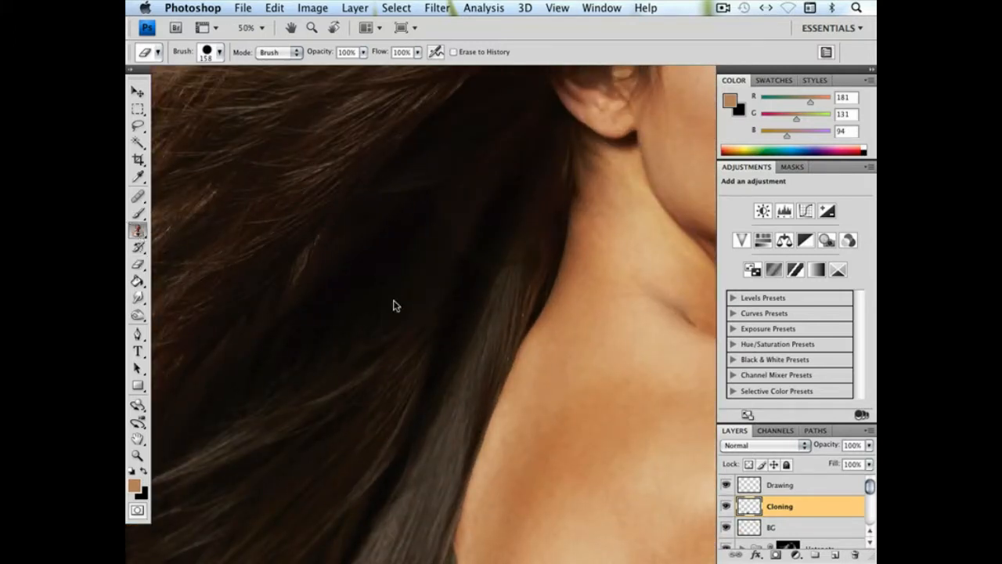
{"action": "left_click_drag", "start_coordinate": [397, 303], "coordinate": [636, 265]}
{"action": "left_click_drag", "start_coordinate": [364, 263], "coordinate": [315, 286]}
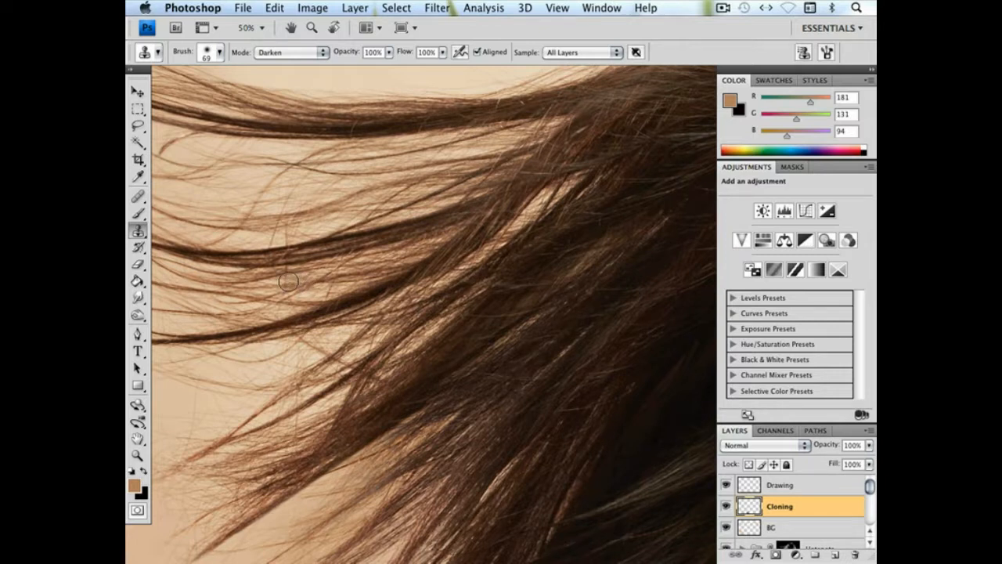
{"action": "right_click", "coordinate": [314, 280]}
{"action": "left_click_drag", "start_coordinate": [360, 301], "coordinate": [356, 300]}
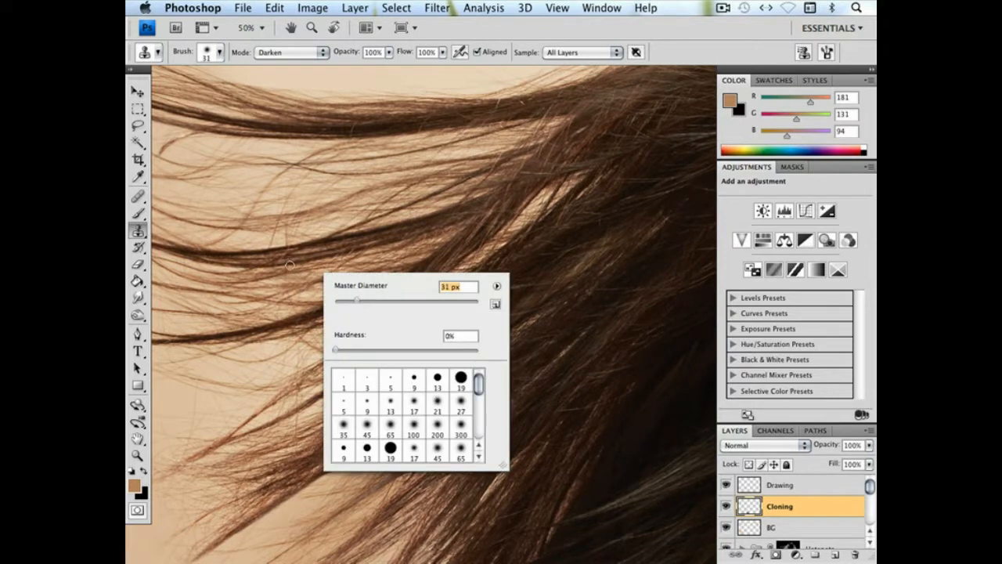
{"action": "key", "text": "Return"}
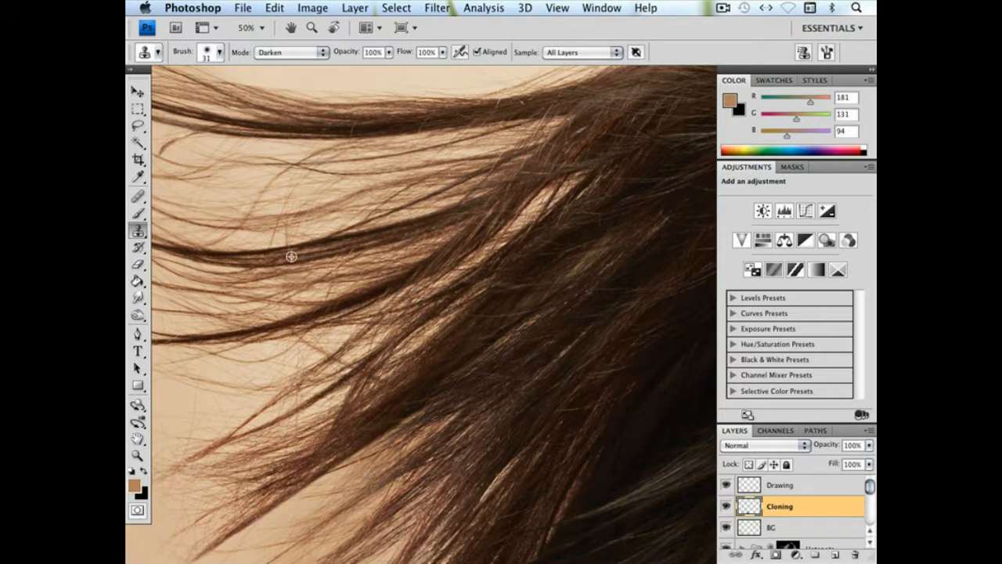
{"action": "left_click_drag", "start_coordinate": [337, 259], "coordinate": [349, 292]}
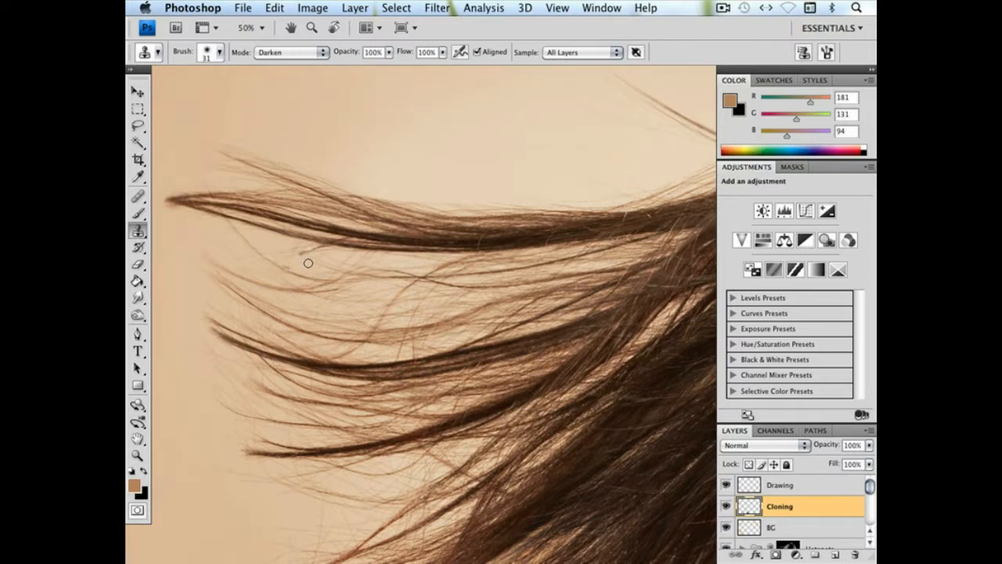
Clone out the loose curl beneath the long upper lock and small strays from there toward the hair above the ear
{"action": "left_click_drag", "start_coordinate": [303, 256], "coordinate": [339, 251]}
{"action": "left_click_drag", "start_coordinate": [452, 258], "coordinate": [395, 268]}
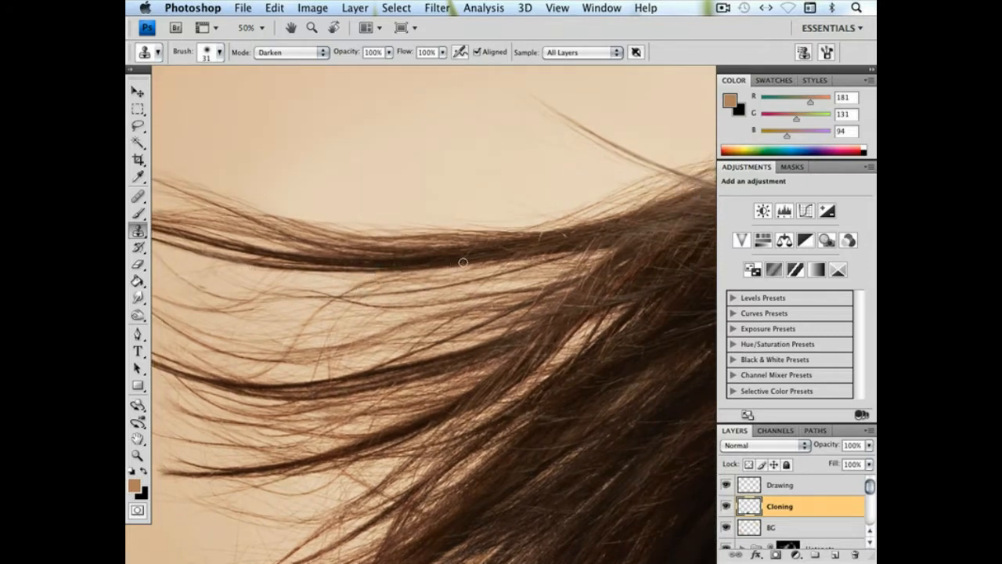
{"action": "left_click_drag", "start_coordinate": [520, 252], "coordinate": [465, 269]}
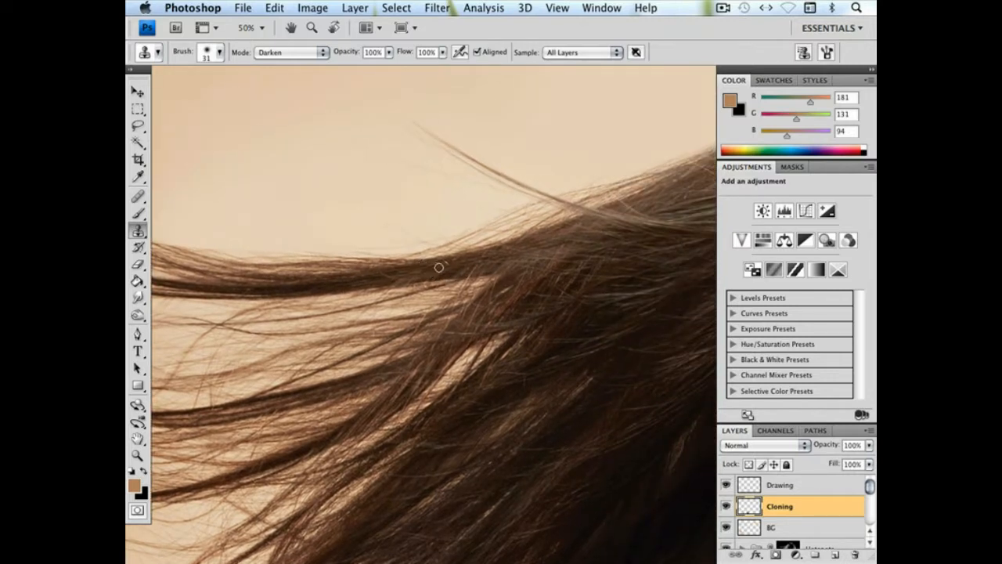
{"action": "left_click_drag", "start_coordinate": [446, 268], "coordinate": [307, 320]}
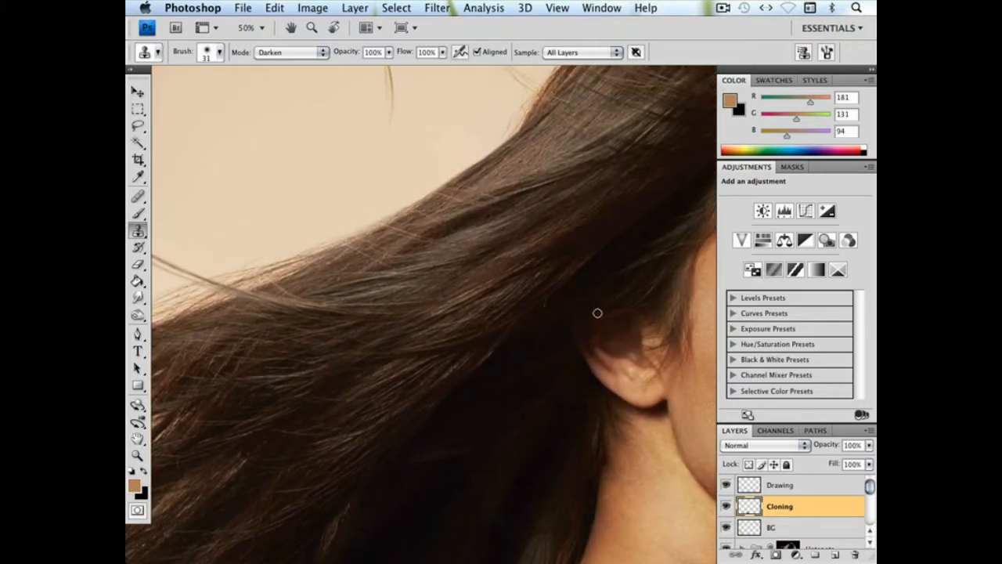
{"action": "left_click_drag", "start_coordinate": [474, 262], "coordinate": [441, 321]}
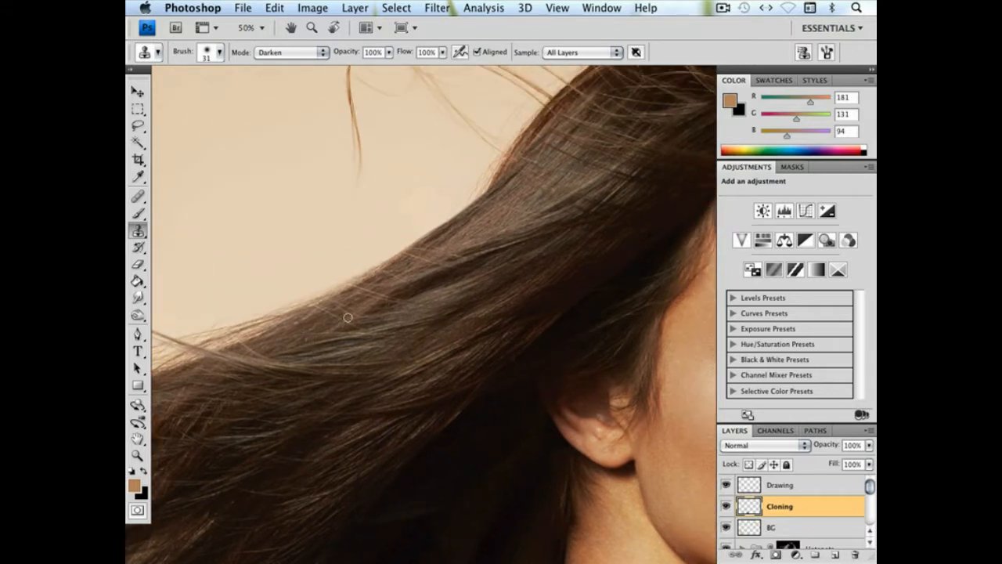
{"action": "left_click_drag", "start_coordinate": [456, 345], "coordinate": [405, 343]}
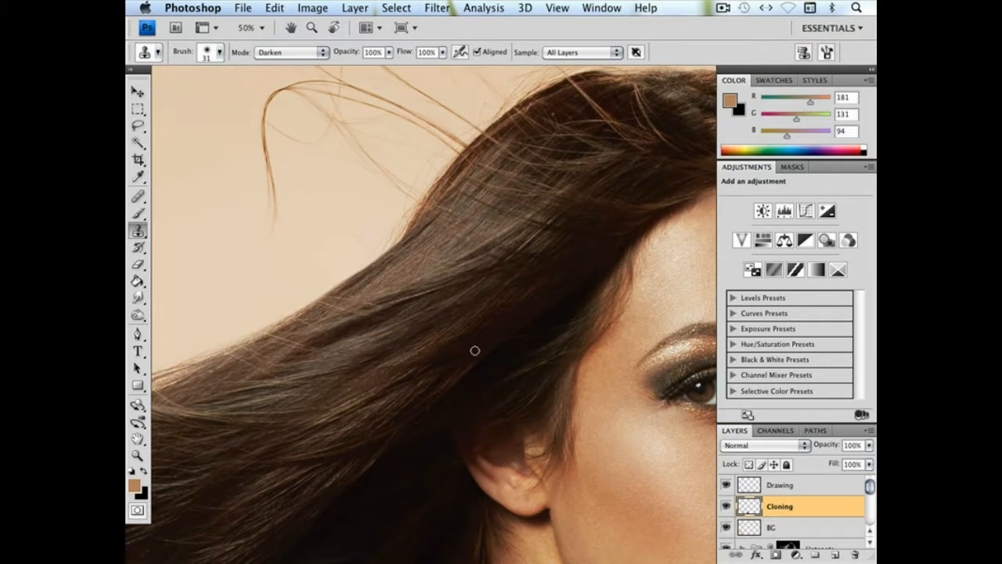
{"action": "left_click_drag", "start_coordinate": [474, 350], "coordinate": [452, 383]}
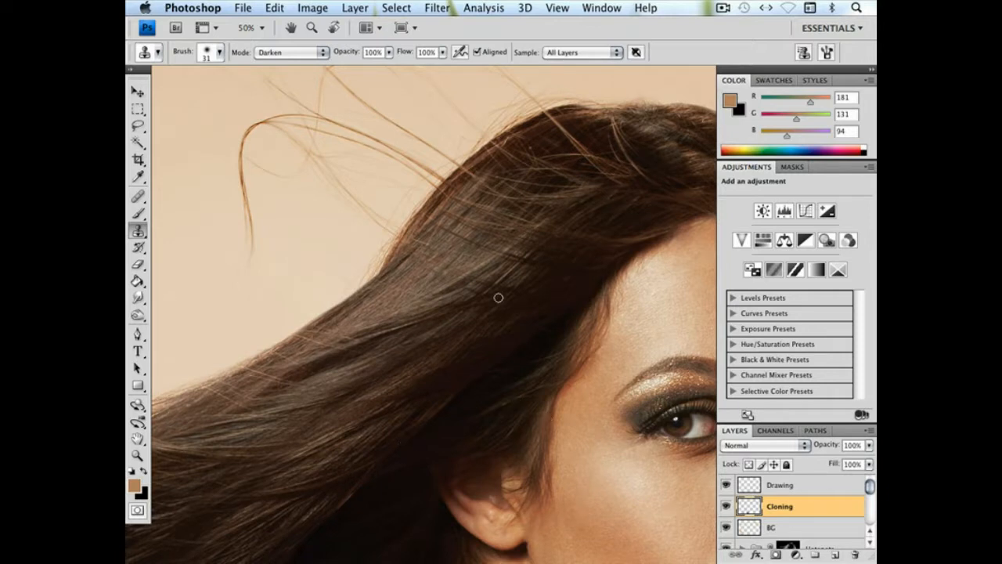
{"action": "left_click_drag", "start_coordinate": [498, 298], "coordinate": [368, 397]}
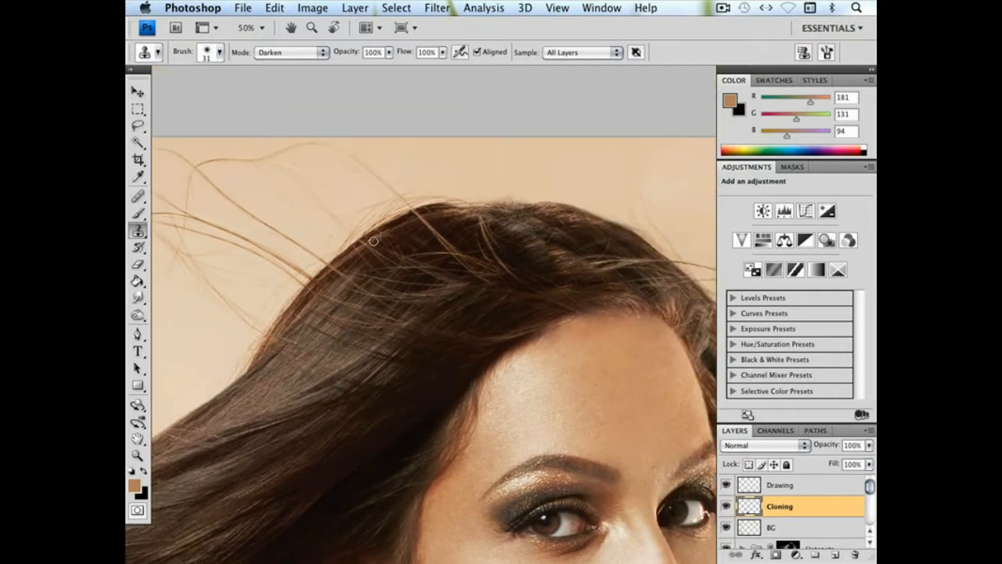
Undo the last clone stroke and clone dark hair over light stray strands on the crown of the head
{"action": "left_click_drag", "start_coordinate": [469, 257], "coordinate": [408, 218]}
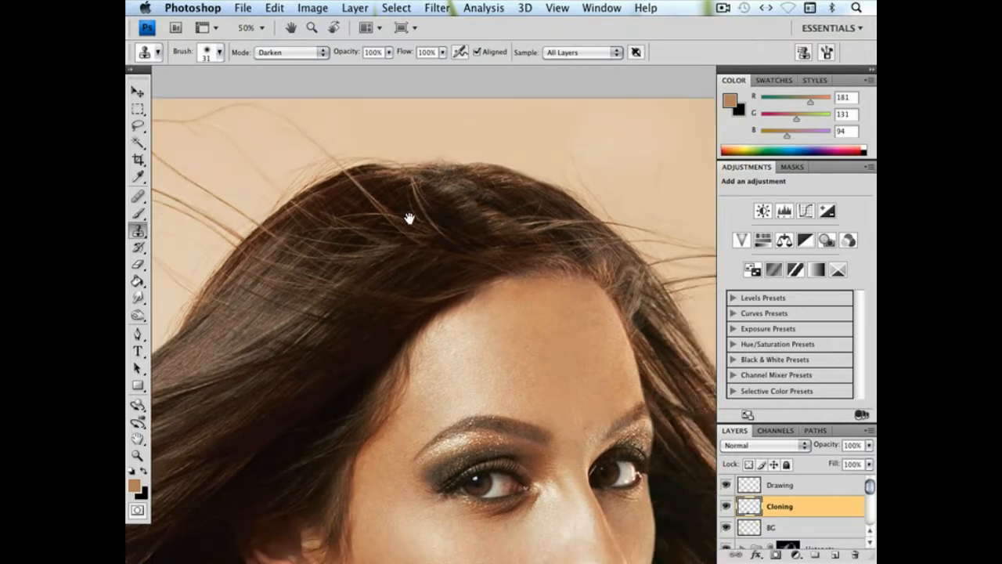
{"action": "left_click_drag", "start_coordinate": [494, 255], "coordinate": [552, 182]}
{"action": "key", "text": "super+z"}
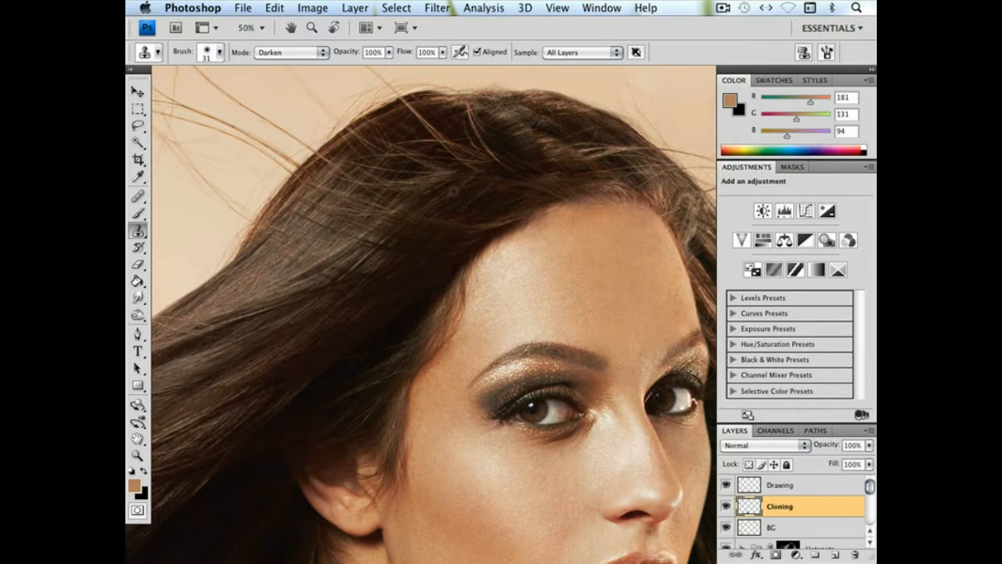
{"action": "left_click", "coordinate": [456, 189], "text": "alt"}
{"action": "left_click_drag", "start_coordinate": [614, 236], "coordinate": [538, 261]}
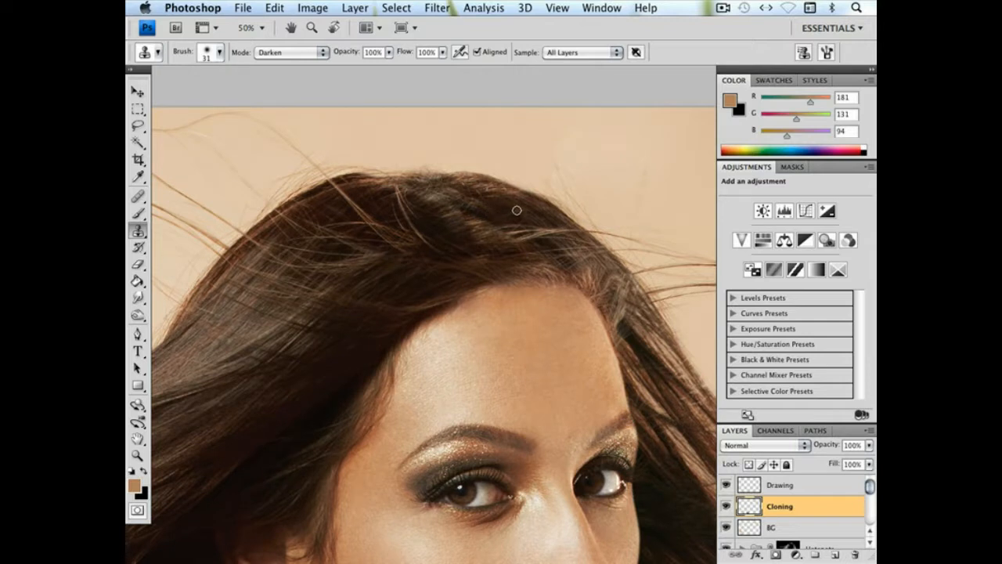
{"action": "left_click", "coordinate": [528, 218], "text": "alt"}
Clone dark hair over the light strands above the ear and check the result on the whole portrait
{"action": "left_click_drag", "start_coordinate": [500, 238], "coordinate": [530, 74]}
{"action": "left_click_drag", "start_coordinate": [492, 230], "coordinate": [577, 205]}
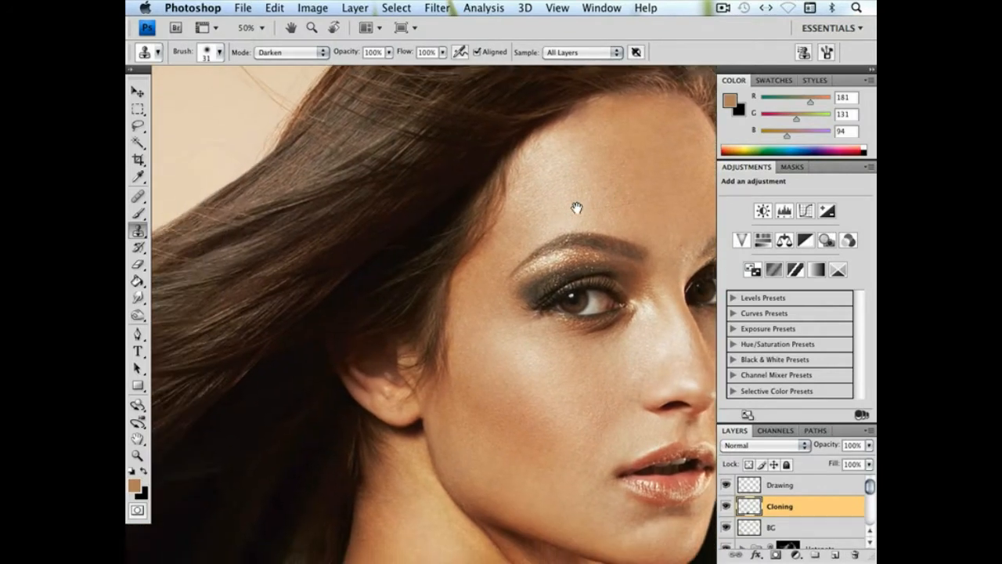
{"action": "left_click_drag", "start_coordinate": [415, 292], "coordinate": [486, 268]}
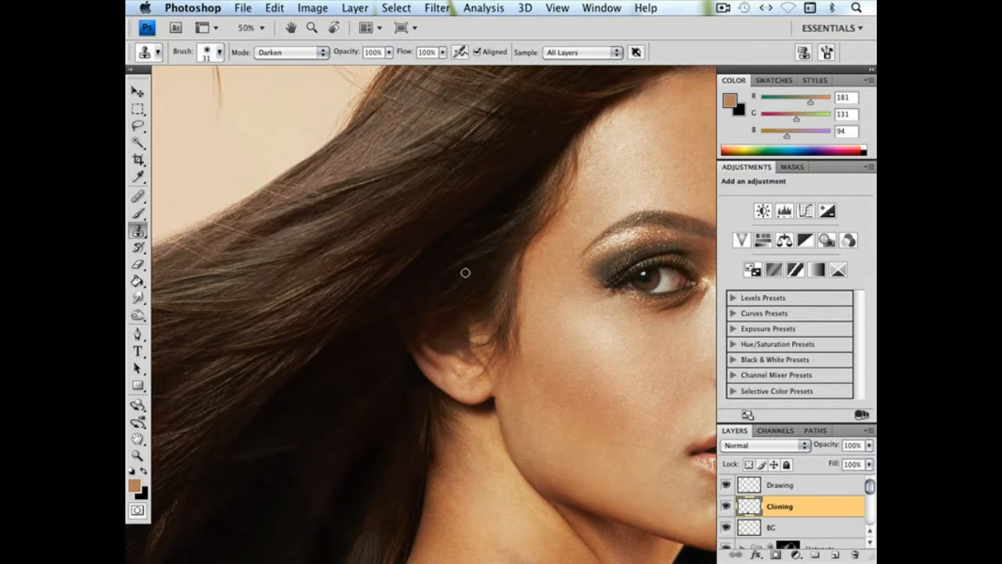
{"action": "left_click", "coordinate": [435, 282], "text": "alt"}
{"action": "left_click_drag", "start_coordinate": [500, 252], "coordinate": [509, 241]}
{"action": "left_click_drag", "start_coordinate": [490, 269], "coordinate": [494, 266]}
{"action": "key", "text": "ctrl+minus"}
{"action": "key", "text": "ctrl+minus"}
{"action": "key", "text": "ctrl+minus"}
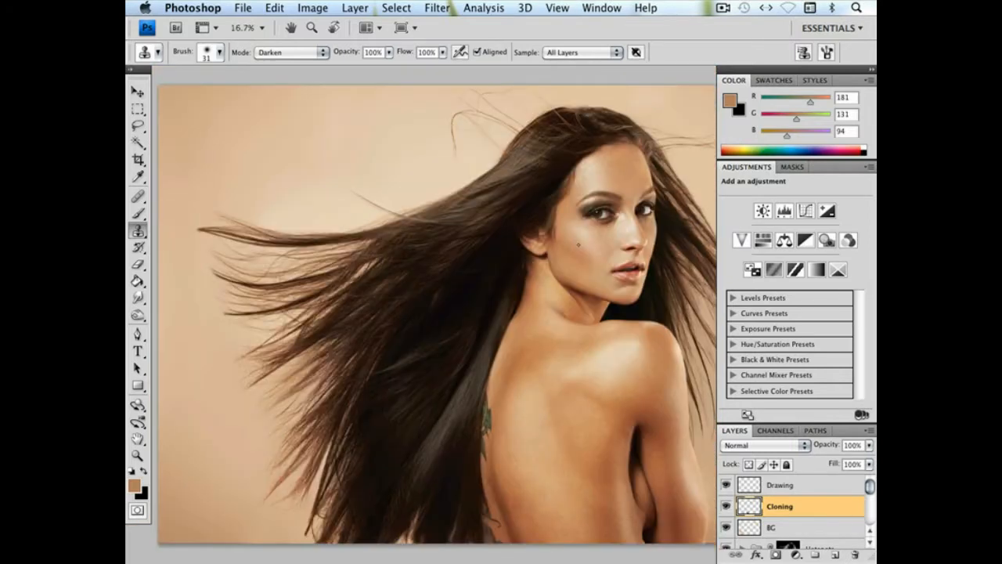
Enlarge the clone brush to 101 px, then 172 px, and clone dark hair over the lighter strands in the shaded mass behind the neck
{"action": "right_click", "coordinate": [485, 283]}
{"action": "left_click_drag", "start_coordinate": [540, 312], "coordinate": [578, 312]}
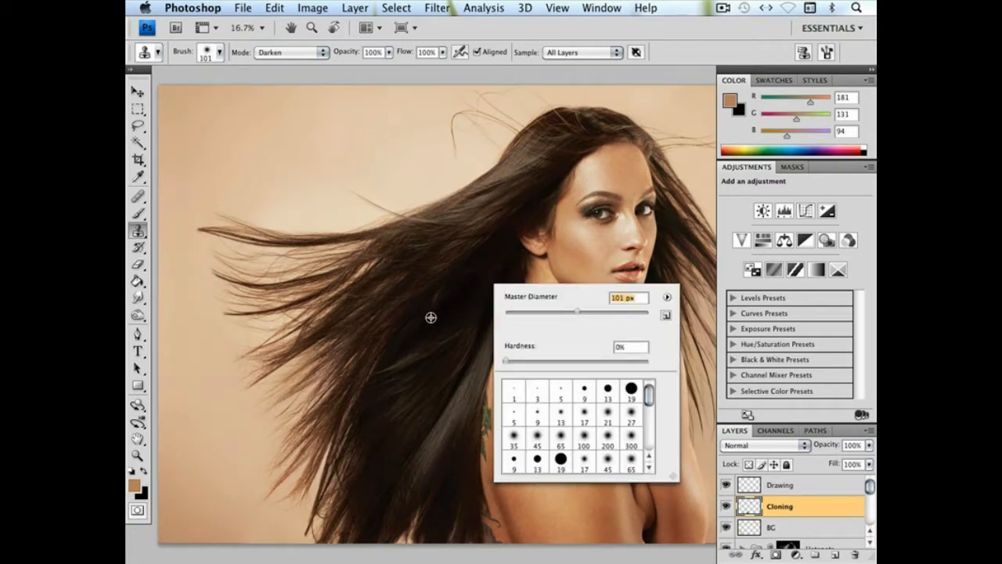
{"action": "left_click", "coordinate": [430, 317], "text": "alt"}
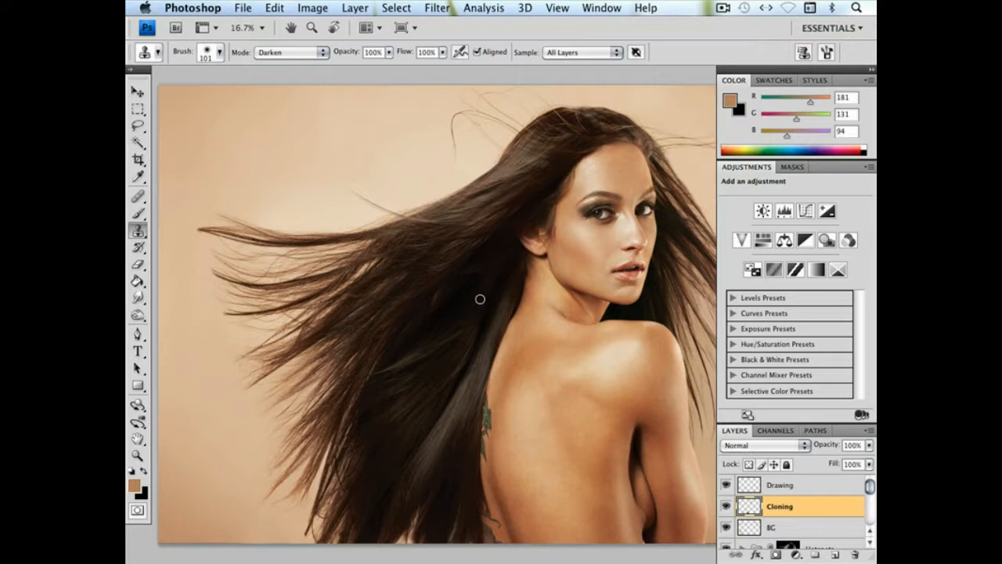
{"action": "left_click_drag", "start_coordinate": [468, 302], "coordinate": [465, 303]}
{"action": "right_click", "coordinate": [473, 301]}
{"action": "left_click_drag", "start_coordinate": [549, 328], "coordinate": [584, 329]}
{"action": "key", "text": "Return"}
{"action": "key", "text": "super+minus"}
{"action": "left_click_drag", "start_coordinate": [470, 290], "coordinate": [401, 314]}
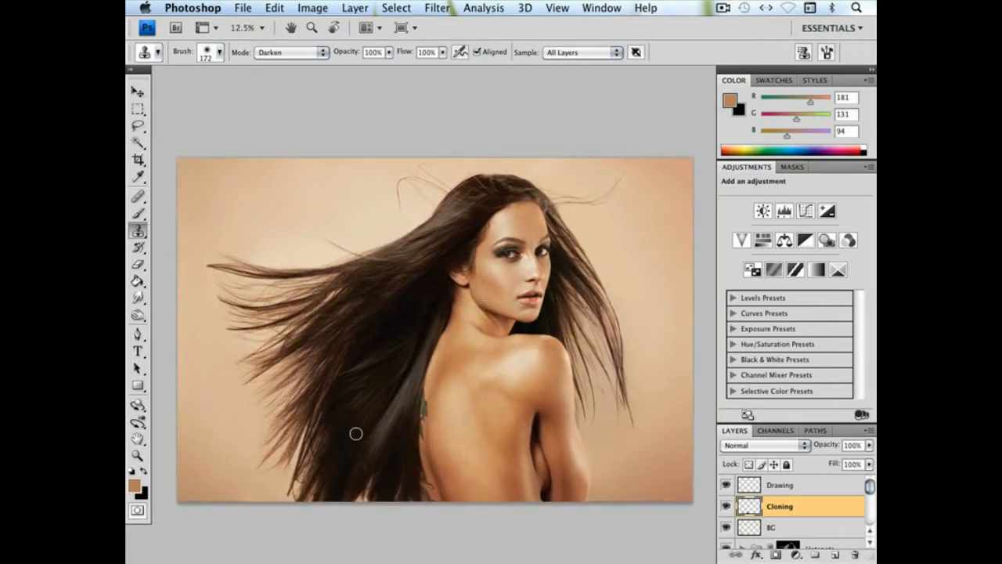
Reduce the clone brush to 36 px, undo the first stroke, and clone over the dark strand crossing the locks near the image's lower edge
{"action": "left_click", "coordinate": [137, 455]}
{"action": "left_click_drag", "start_coordinate": [271, 421], "coordinate": [361, 501]}
{"action": "left_click_drag", "start_coordinate": [546, 365], "coordinate": [499, 396]}
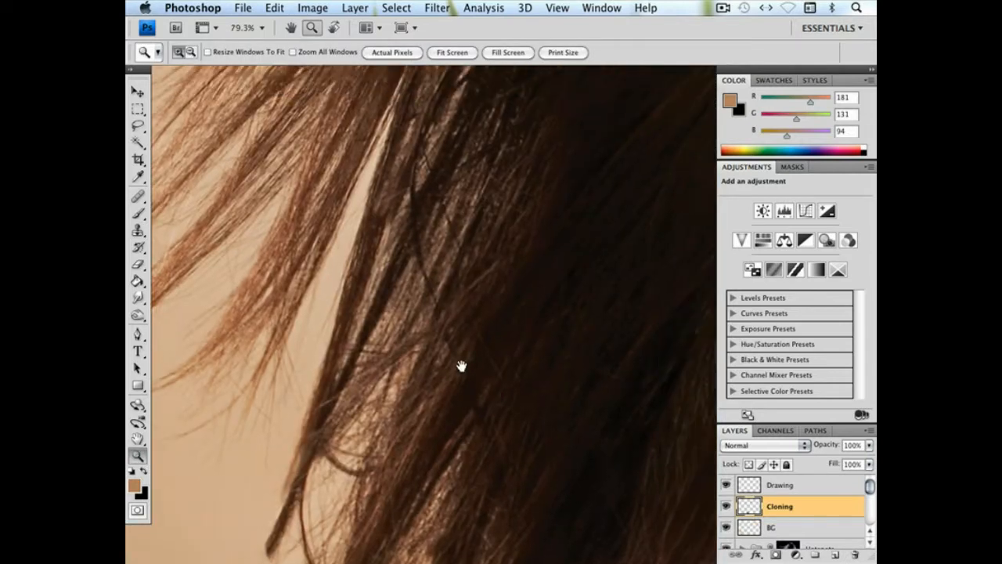
{"action": "left_click", "coordinate": [137, 231]}
{"action": "right_click", "coordinate": [429, 224]}
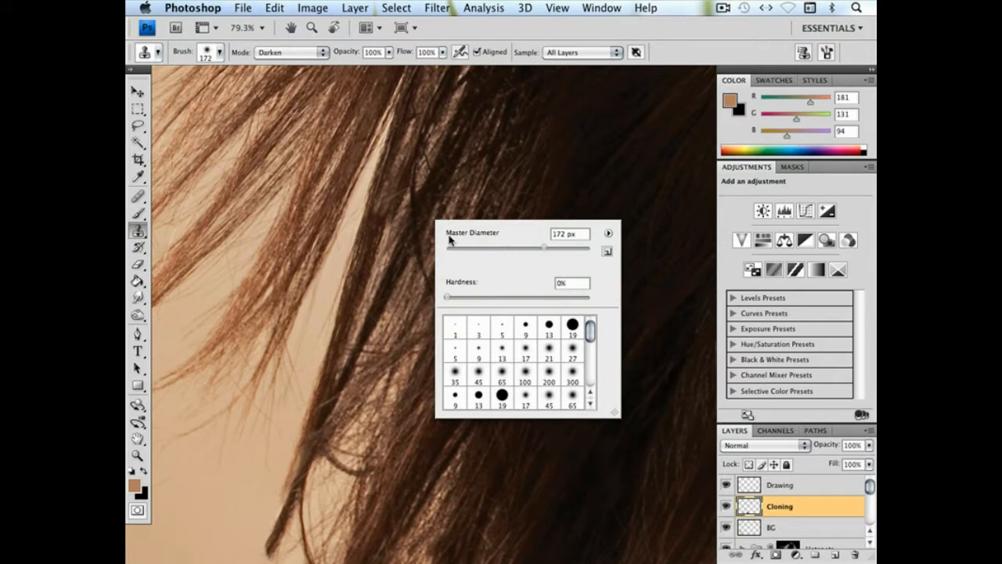
{"action": "left_click", "coordinate": [505, 248]}
{"action": "left_click", "coordinate": [392, 228], "text": "alt"}
{"action": "left_click", "coordinate": [405, 194]}
{"action": "key", "text": "super+z"}
{"action": "right_click", "coordinate": [452, 209]}
{"action": "left_click", "coordinate": [506, 239]}
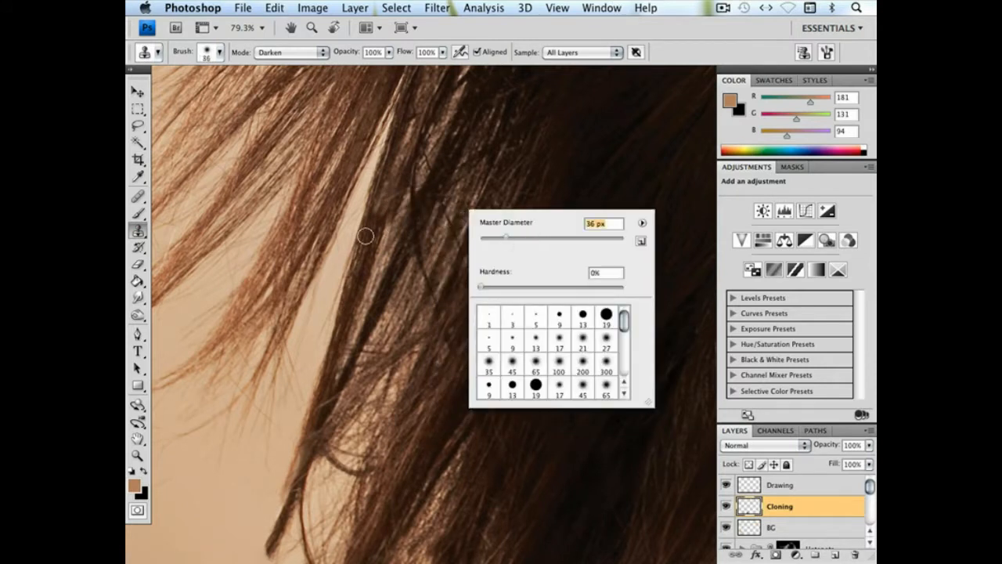
{"action": "left_click", "coordinate": [394, 234], "text": "alt"}
{"action": "left_click_drag", "start_coordinate": [410, 202], "coordinate": [417, 166]}
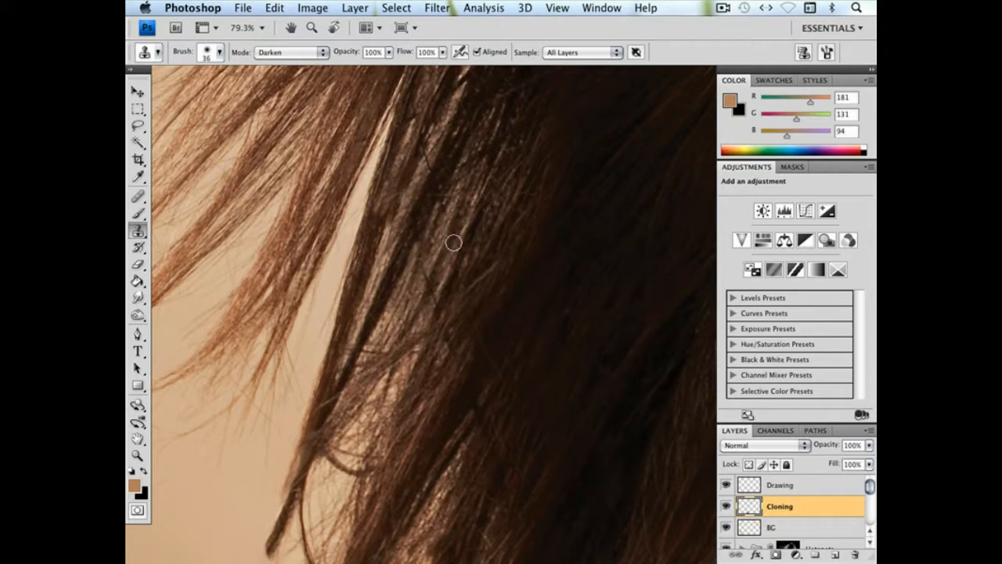
Clone hair in Darken mode over the remaining marks where the strand crosses the locks near the image's lower edge
{"action": "left_click", "coordinate": [441, 222], "text": "alt"}
{"action": "left_click_drag", "start_coordinate": [425, 178], "coordinate": [428, 161]}
{"action": "scroll", "coordinate": [434, 235], "scroll_direction": "down", "scroll_amount": 3}
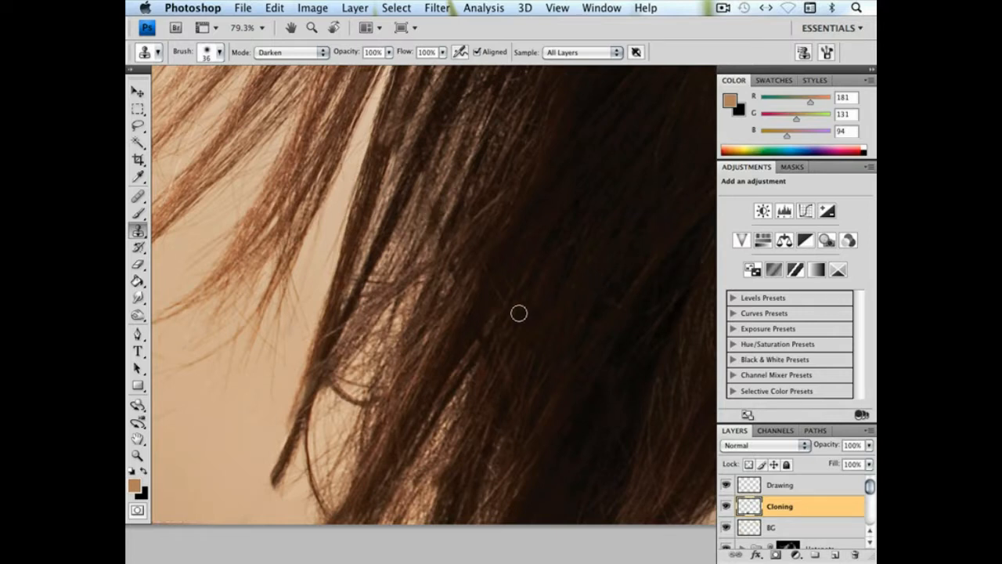
Set the clone mode to Lighten and clone out the curled stray strands at the hair tips near the image's lower edge
{"action": "left_click_drag", "start_coordinate": [519, 313], "coordinate": [497, 291]}
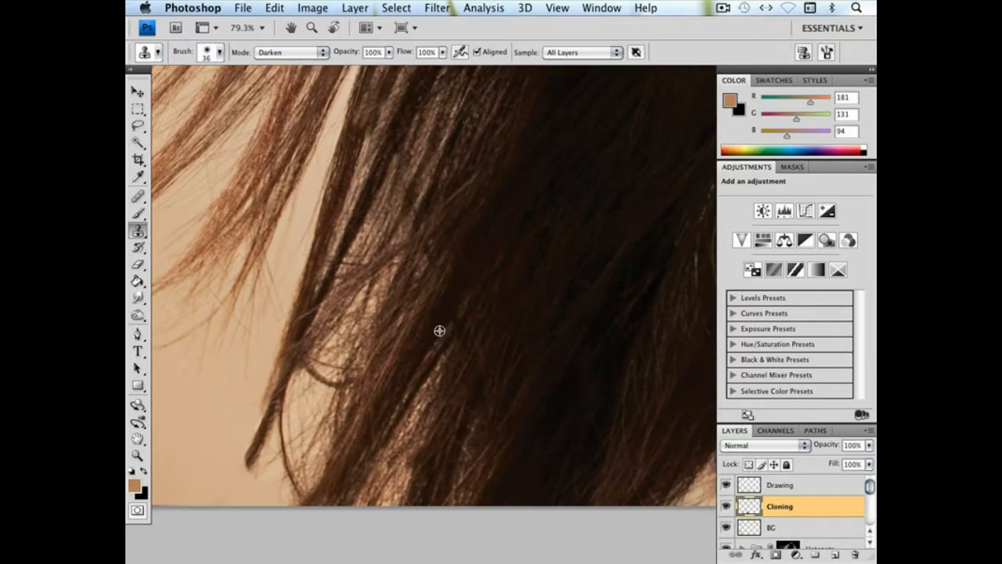
{"action": "left_click", "coordinate": [292, 53]}
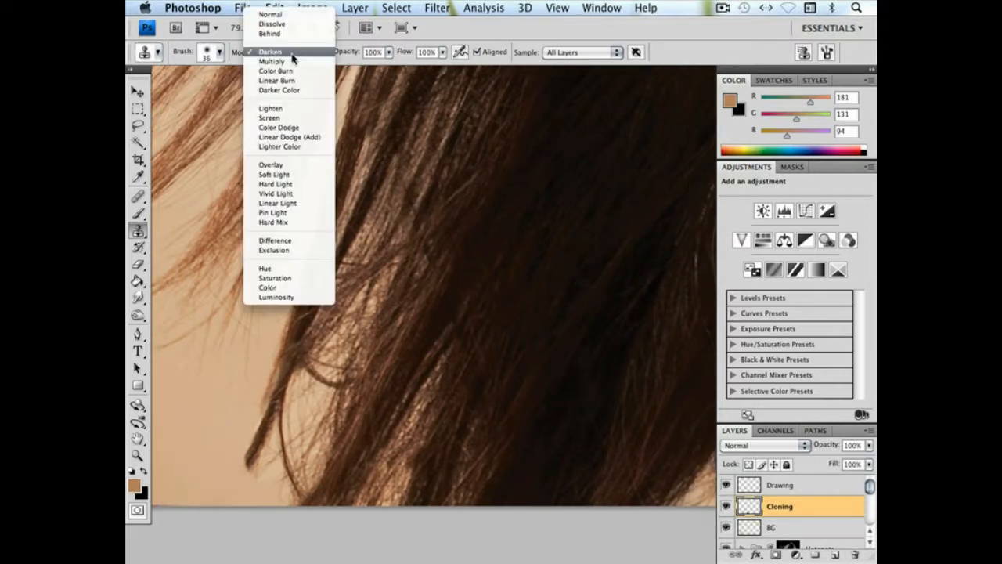
{"action": "left_click", "coordinate": [291, 127]}
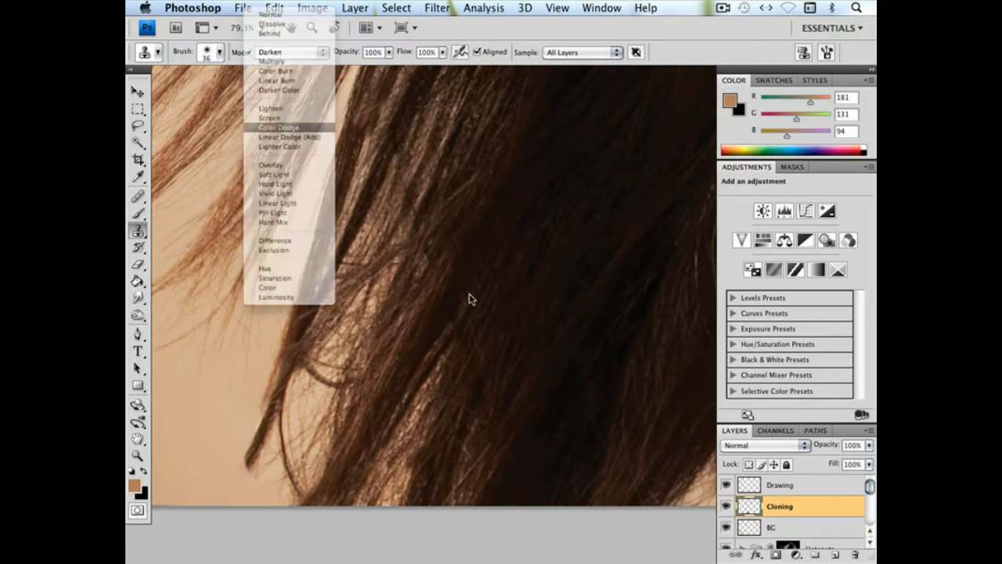
{"action": "left_click", "coordinate": [301, 53]}
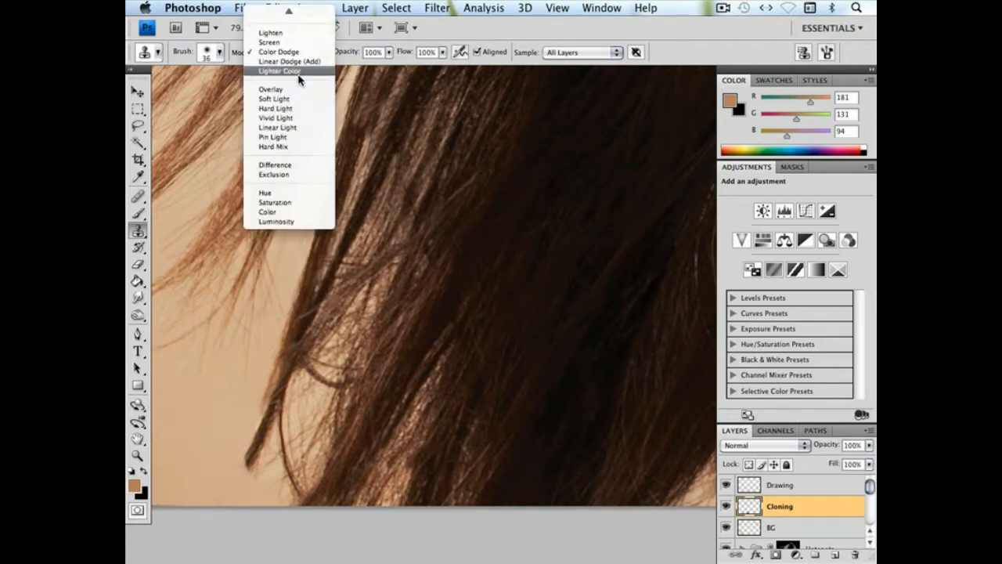
{"action": "left_click", "coordinate": [277, 31]}
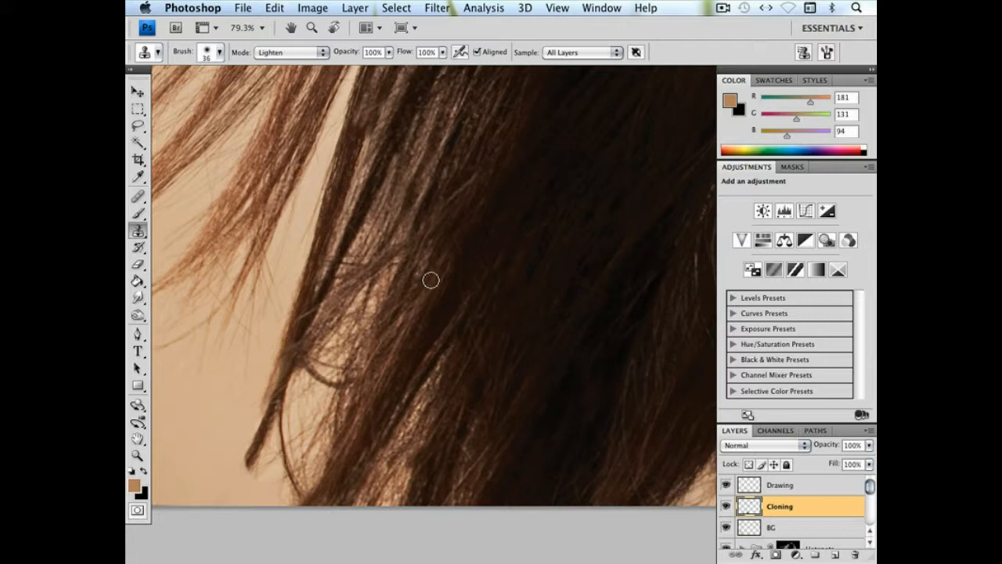
{"action": "left_click_drag", "start_coordinate": [311, 371], "coordinate": [339, 385]}
{"action": "left_click_drag", "start_coordinate": [285, 405], "coordinate": [296, 487]}
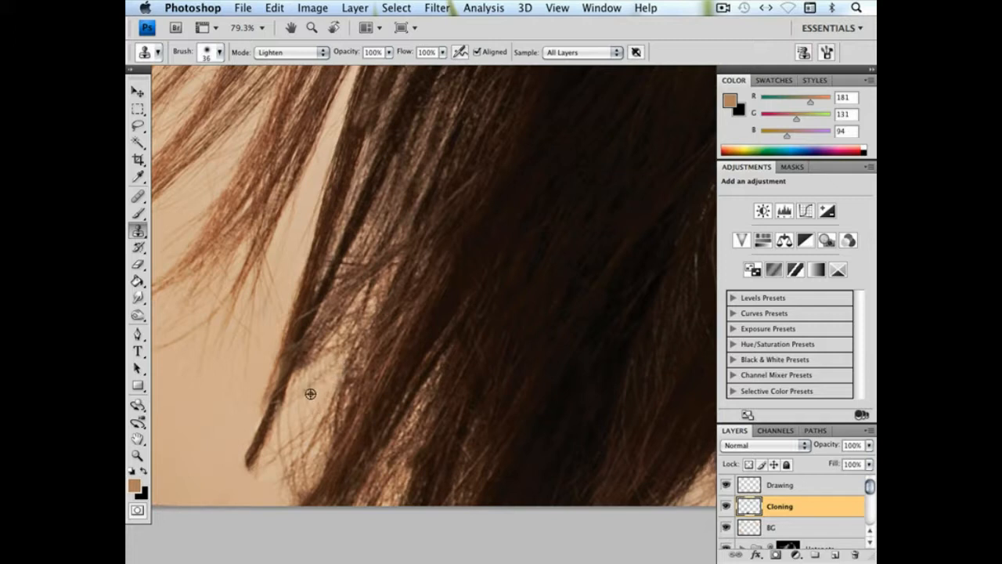
Set the clone mode to Darken with a 127 px brush and clone dark hair over the lighter gaps along the hair's lower edge
{"action": "key", "text": "super+minus"}
{"action": "key", "text": "super+minus"}
{"action": "key", "text": "super+minus"}
{"action": "key", "text": "super+minus"}
{"action": "key", "text": "super+minus"}
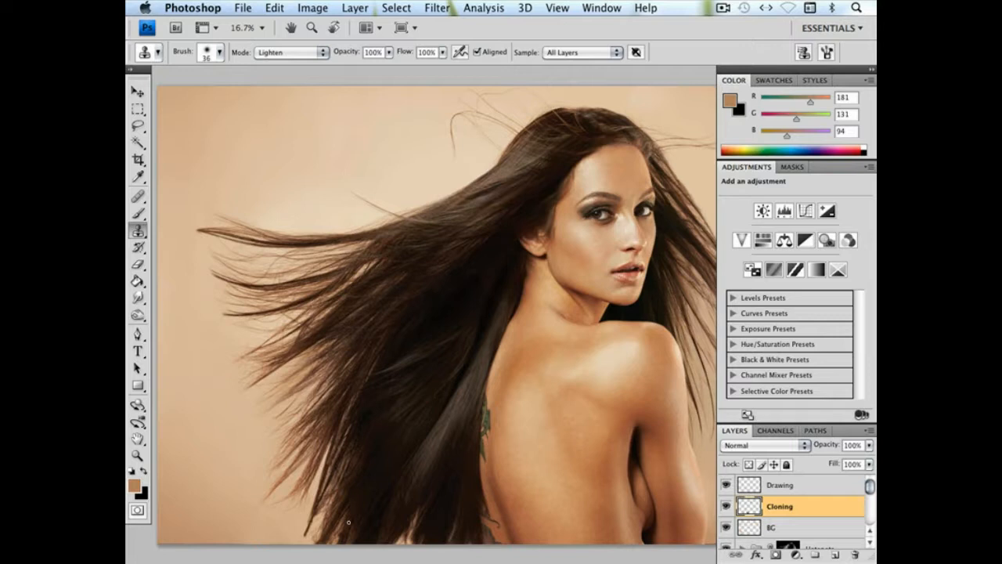
{"action": "scroll", "coordinate": [384, 383], "scroll_direction": "down", "scroll_amount": 3}
{"action": "right_click", "coordinate": [385, 383]}
{"action": "left_click", "coordinate": [453, 388]}
{"action": "key", "text": "Return"}
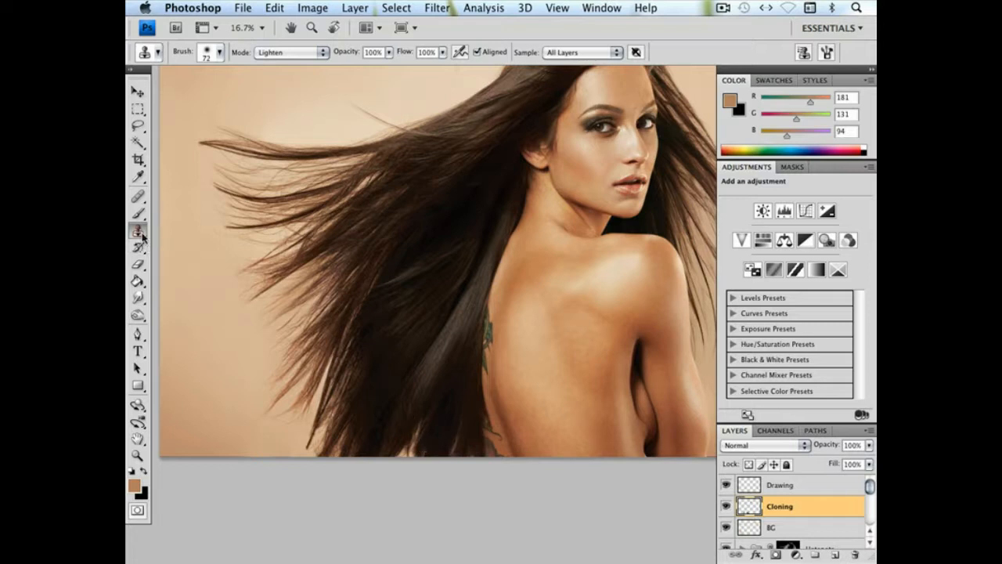
{"action": "left_click", "coordinate": [272, 55]}
{"action": "left_click", "coordinate": [271, 50]}
{"action": "right_click", "coordinate": [470, 408]}
{"action": "left_click", "coordinate": [566, 386]}
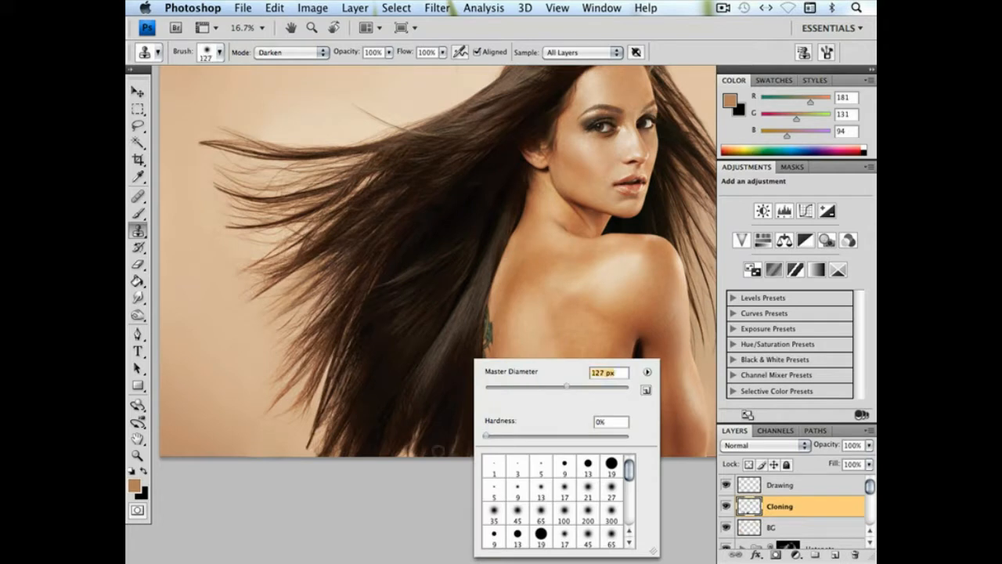
{"action": "left_click", "coordinate": [428, 452]}
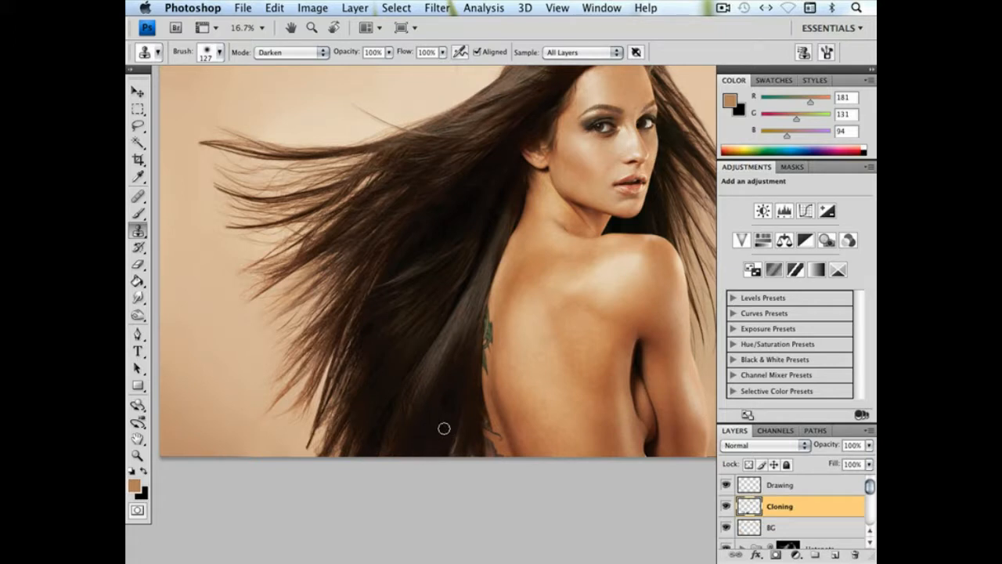
Reduce the clone brush to 78 px and clone dark hair over the small gap at the lower edge beside the model's back
{"action": "right_click", "coordinate": [564, 391]}
{"action": "left_click", "coordinate": [638, 388]}
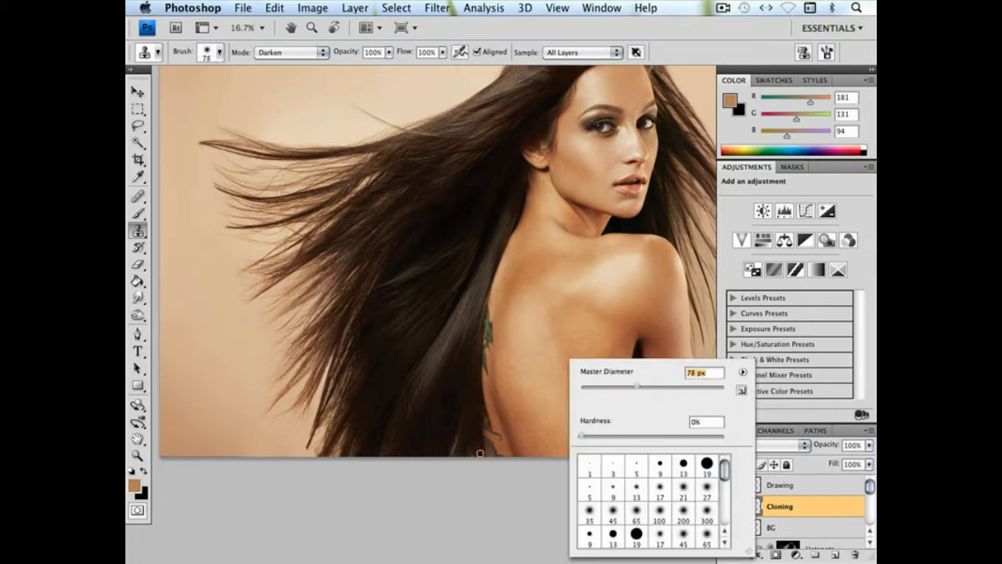
{"action": "left_click", "coordinate": [464, 454], "text": "alt"}
{"action": "left_click_drag", "start_coordinate": [453, 454], "coordinate": [462, 411]}
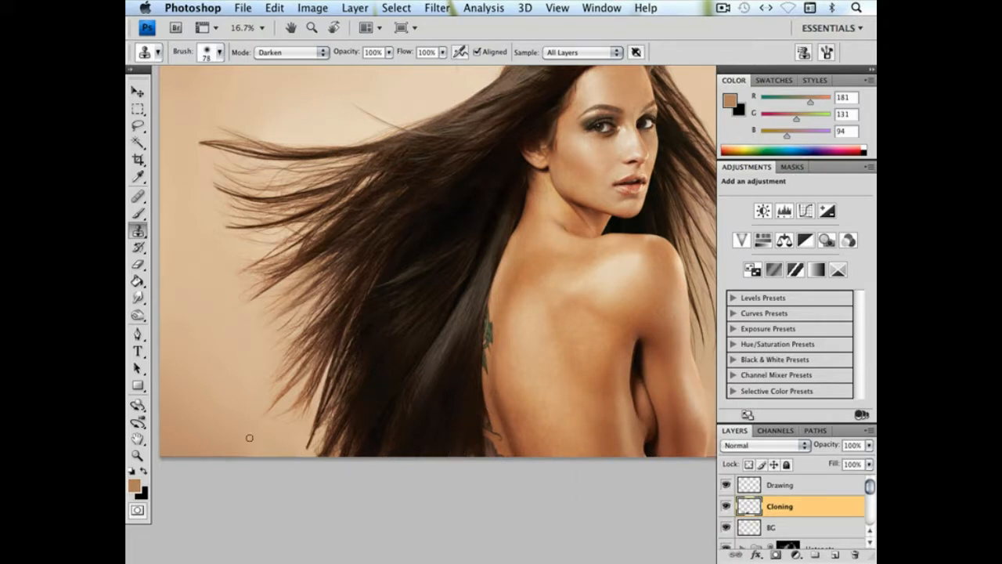
Clone darker hair into the light gap between the locks on the far side of the face, reducing the brush to 50 px
{"action": "left_click_drag", "start_coordinate": [519, 339], "coordinate": [470, 399]}
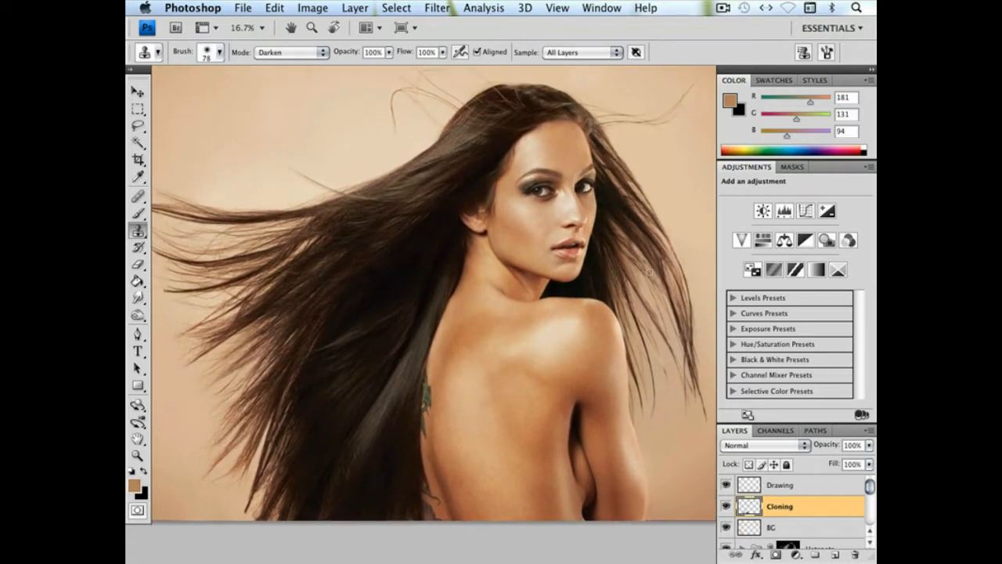
{"action": "key", "text": "z"}
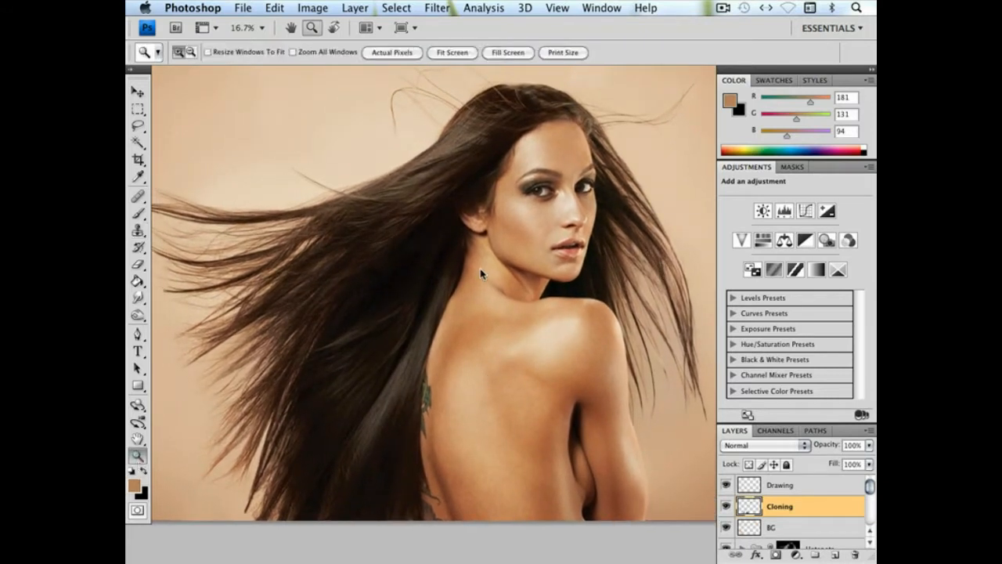
{"action": "left_click_drag", "start_coordinate": [666, 279], "coordinate": [684, 315]}
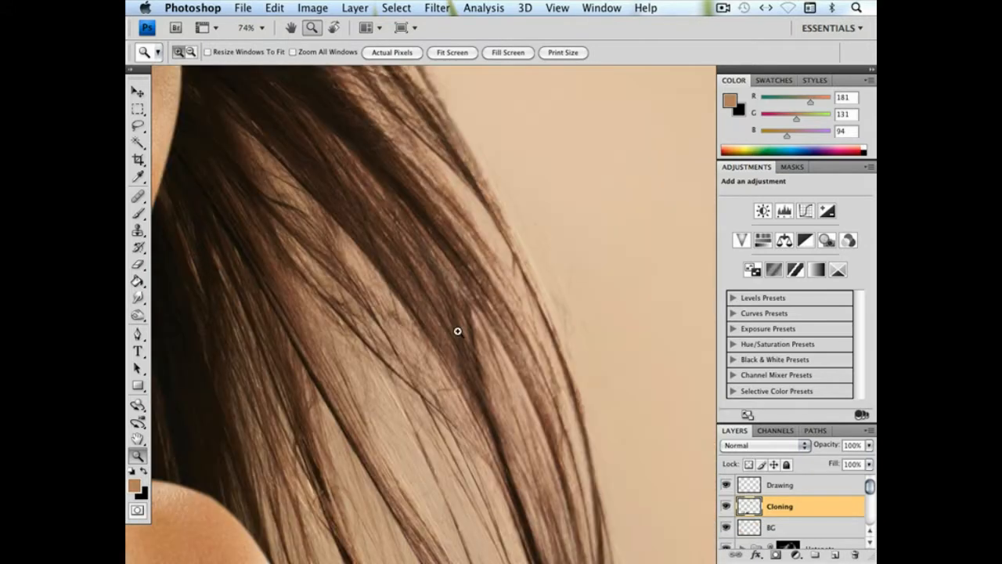
{"action": "left_click", "coordinate": [138, 229]}
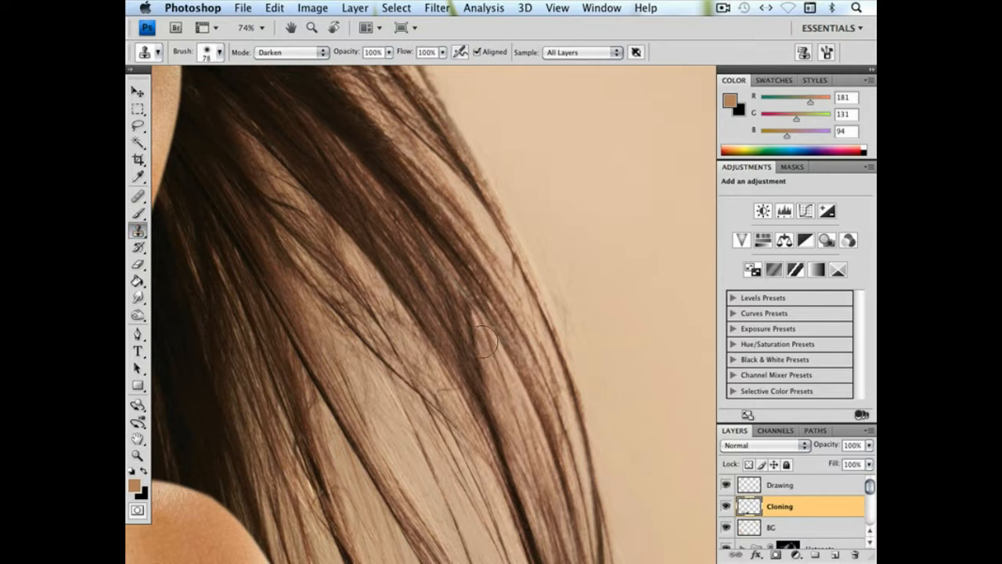
{"action": "left_click_drag", "start_coordinate": [486, 351], "coordinate": [510, 317]}
{"action": "right_click", "coordinate": [539, 335]}
{"action": "left_click", "coordinate": [581, 353]}
{"action": "key", "text": "Return"}
{"action": "key", "text": "Return"}
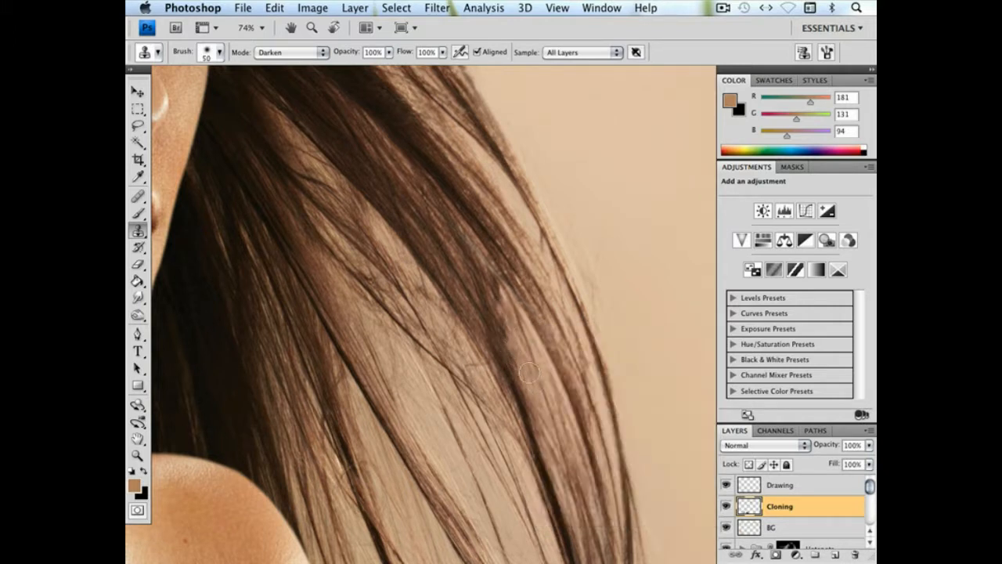
{"action": "left_click_drag", "start_coordinate": [532, 374], "coordinate": [573, 366]}
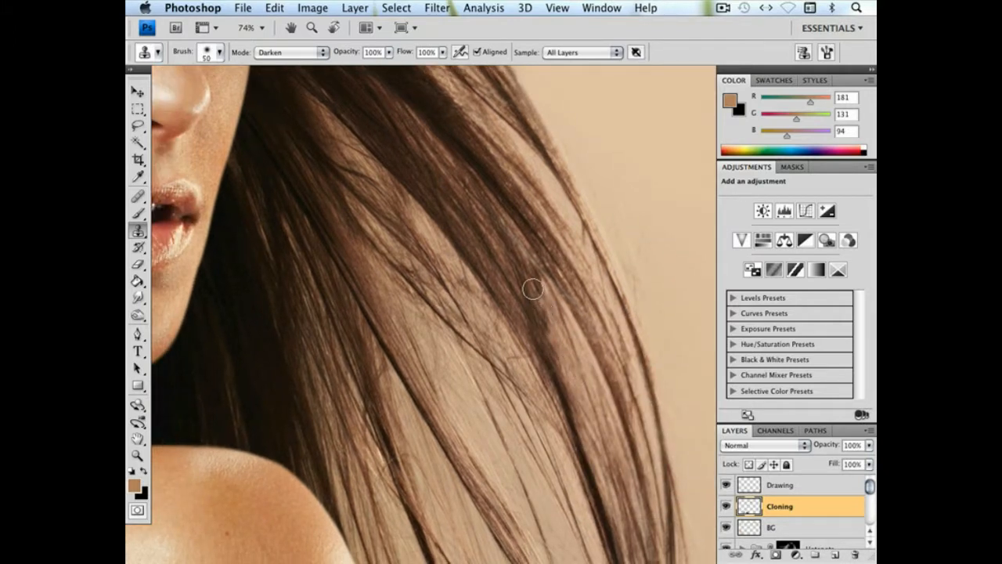
Lower the clone opacity to 29%, blend the filled gap between the locks, and check it at a smaller magnification
{"action": "left_click", "coordinate": [389, 52]}
{"action": "left_click_drag", "start_coordinate": [365, 69], "coordinate": [342, 69]}
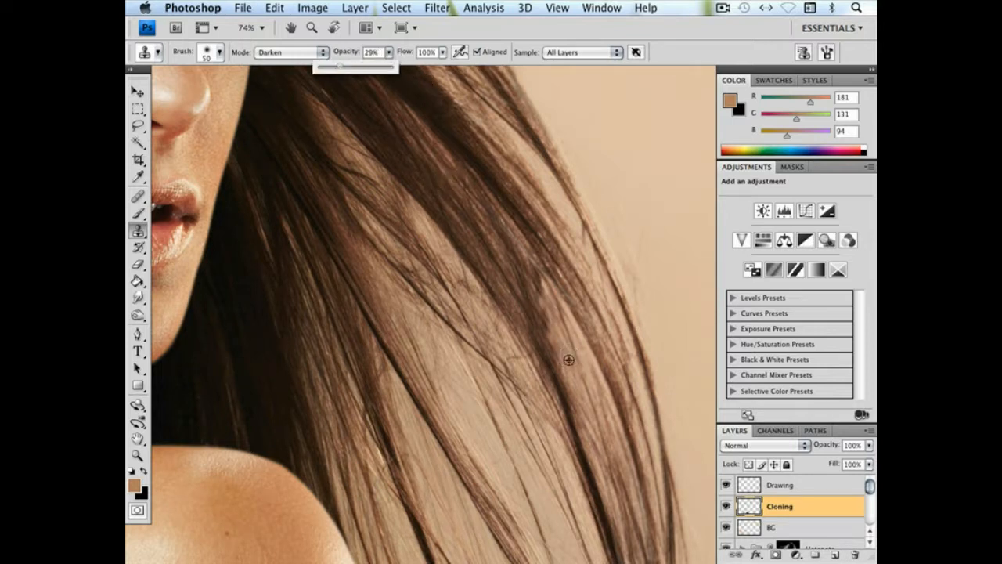
{"action": "left_click", "coordinate": [569, 355]}
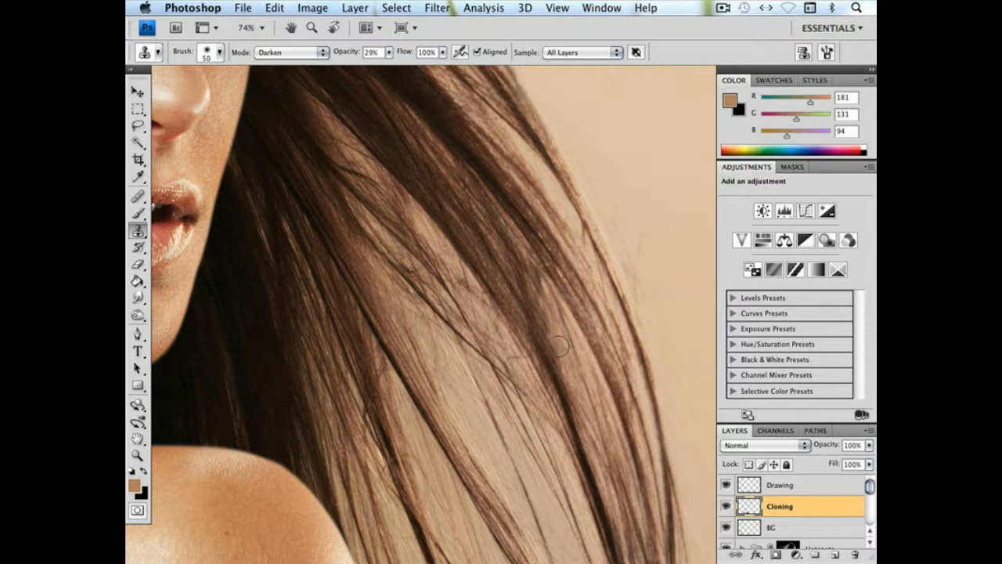
{"action": "key", "text": "super+minus"}
{"action": "key", "text": "super+minus"}
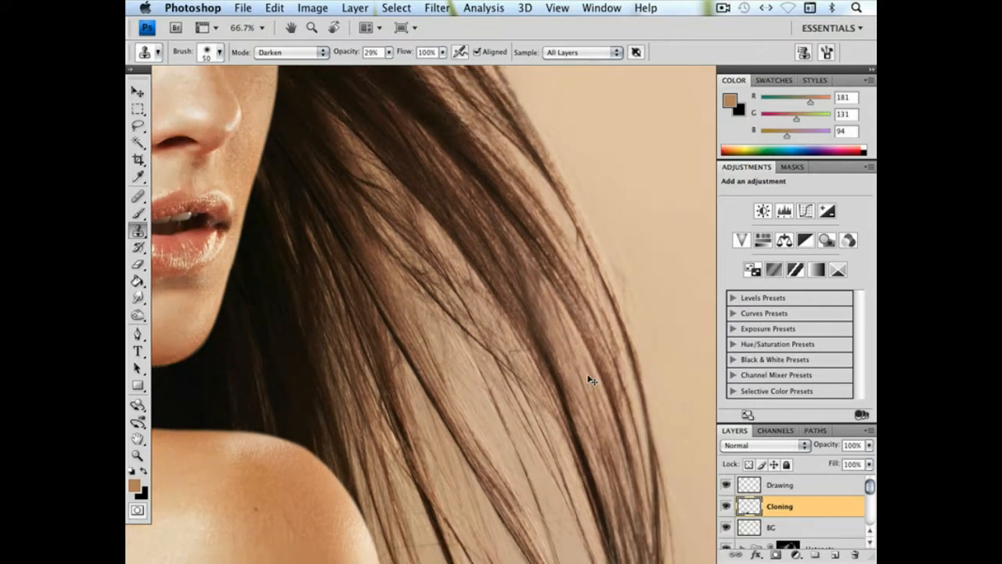
{"action": "key", "text": "super+minus"}
{"action": "key", "text": "super+minus"}
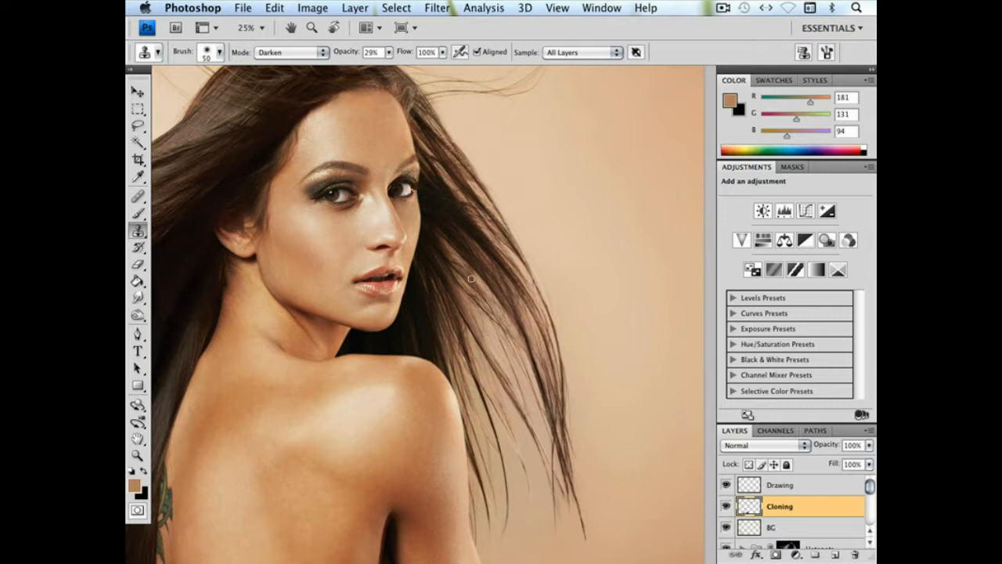
Set the clone mode to Lighten with a 17 px brush and clone over the dark strands crossing the locks beside the face
{"action": "key", "text": "super+plus"}
{"action": "key", "text": "super+plus"}
{"action": "key", "text": "super+plus"}
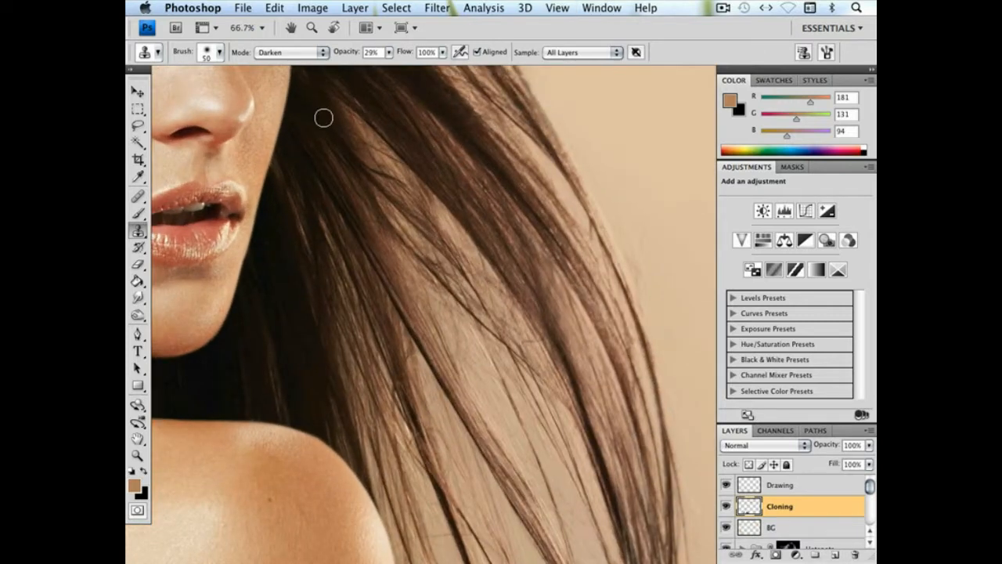
{"action": "left_click", "coordinate": [306, 52]}
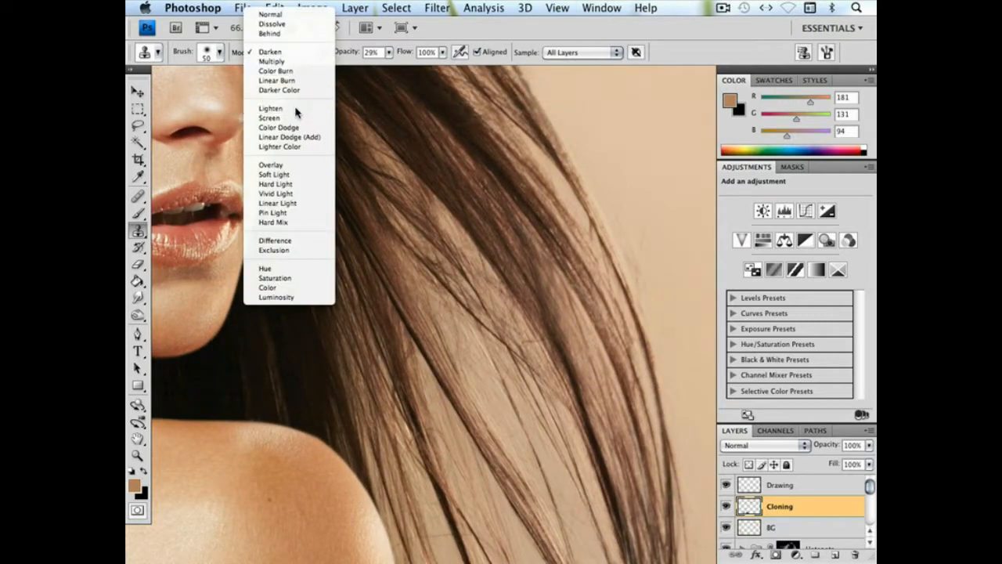
{"action": "left_click", "coordinate": [302, 105]}
{"action": "right_click", "coordinate": [440, 210]}
{"action": "type", "text": "17"}
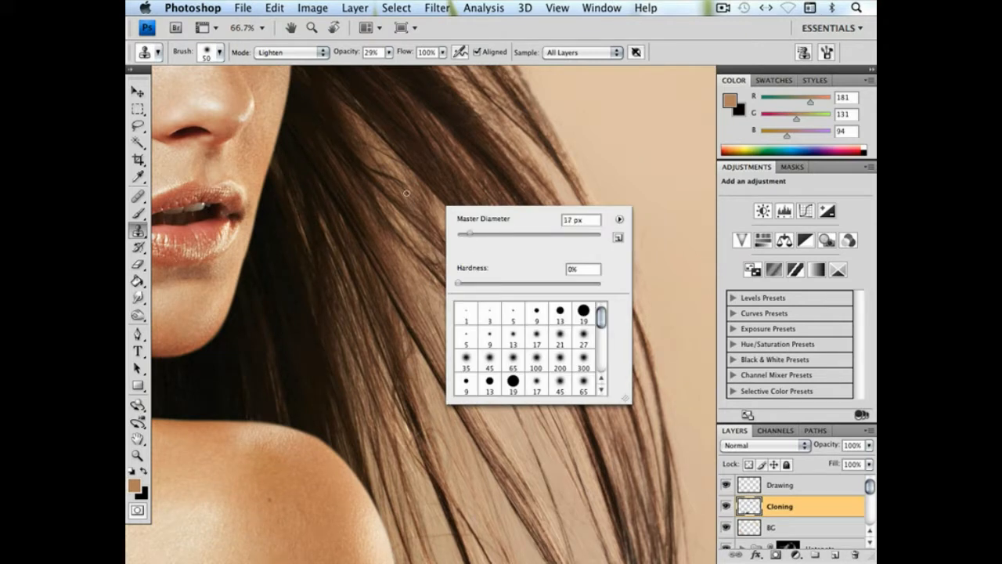
{"action": "key", "text": "Return"}
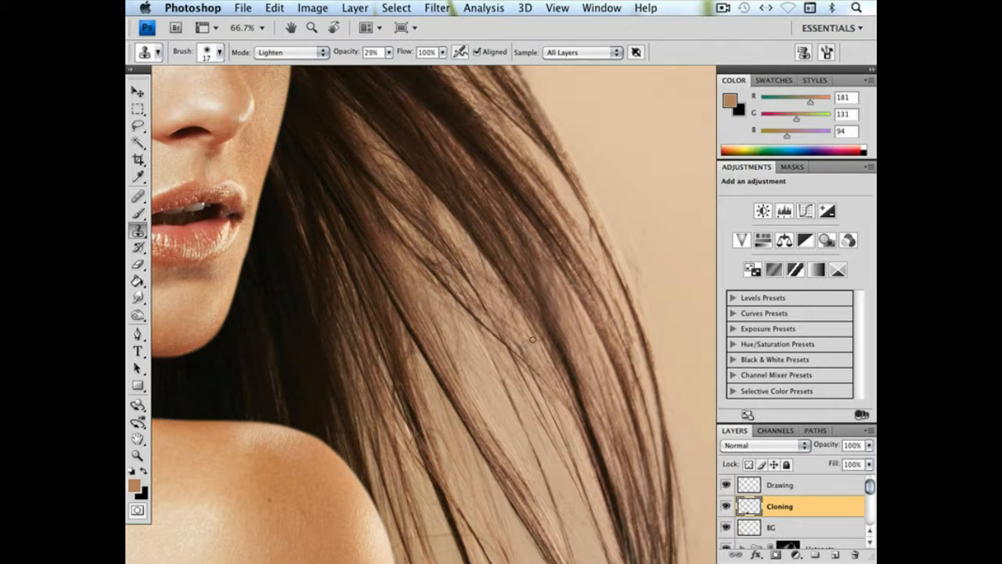
Raise the clone opacity to 100%, clone out remaining crossing strands in the locks beside the face, and check the portrait
{"action": "left_click", "coordinate": [389, 53]}
{"action": "left_click_drag", "start_coordinate": [390, 65], "coordinate": [566, 234]}
{"action": "key", "text": "super+minus"}
{"action": "key", "text": "super+minus"}
{"action": "key", "text": "super+minus"}
{"action": "key", "text": "super+minus"}
{"action": "key", "text": "super+minus"}
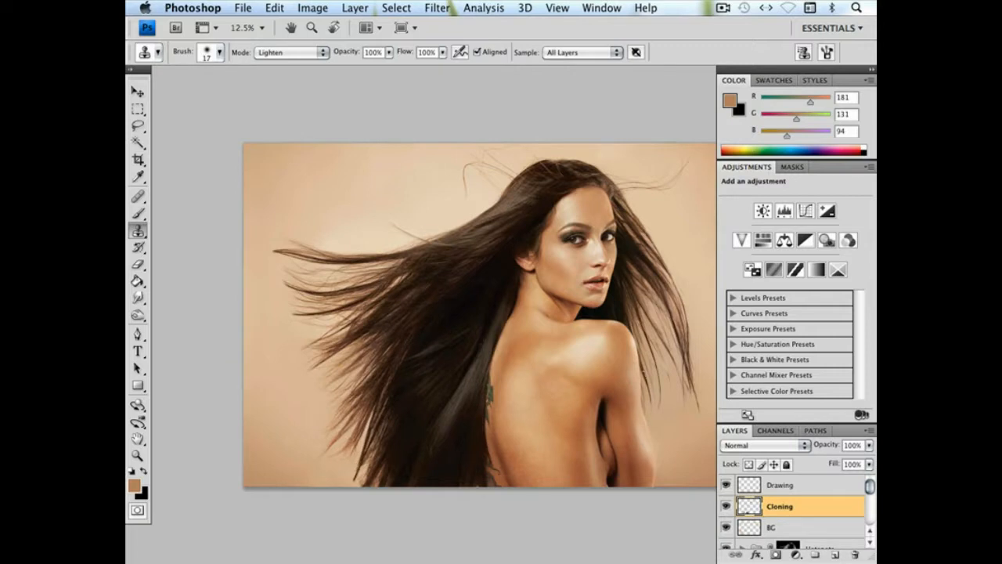
Make the Drawing layer active and bring the light strands crossing the hair above the ear into close view
{"action": "left_click", "coordinate": [794, 484]}
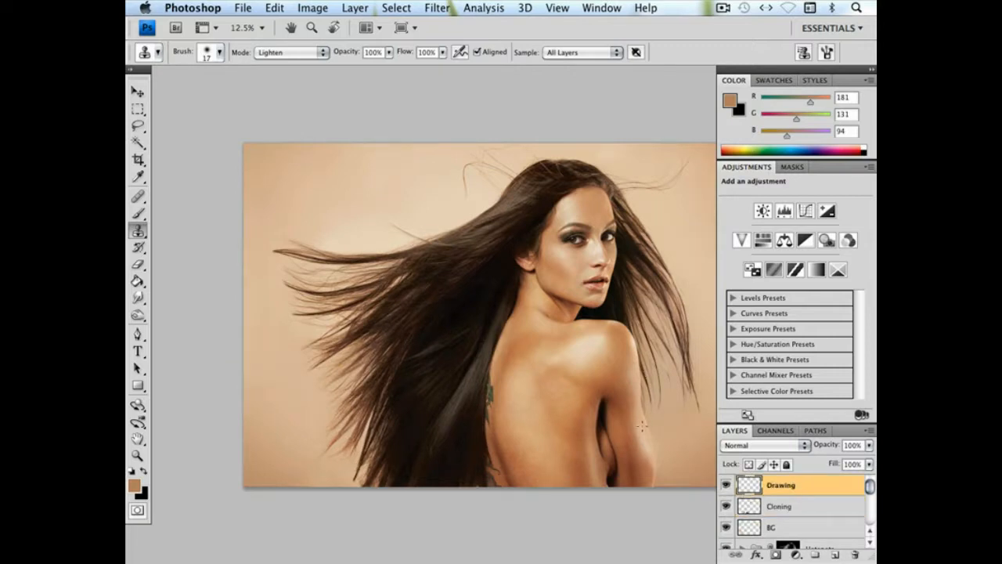
{"action": "left_click", "coordinate": [138, 455]}
{"action": "left_click_drag", "start_coordinate": [430, 198], "coordinate": [569, 241]}
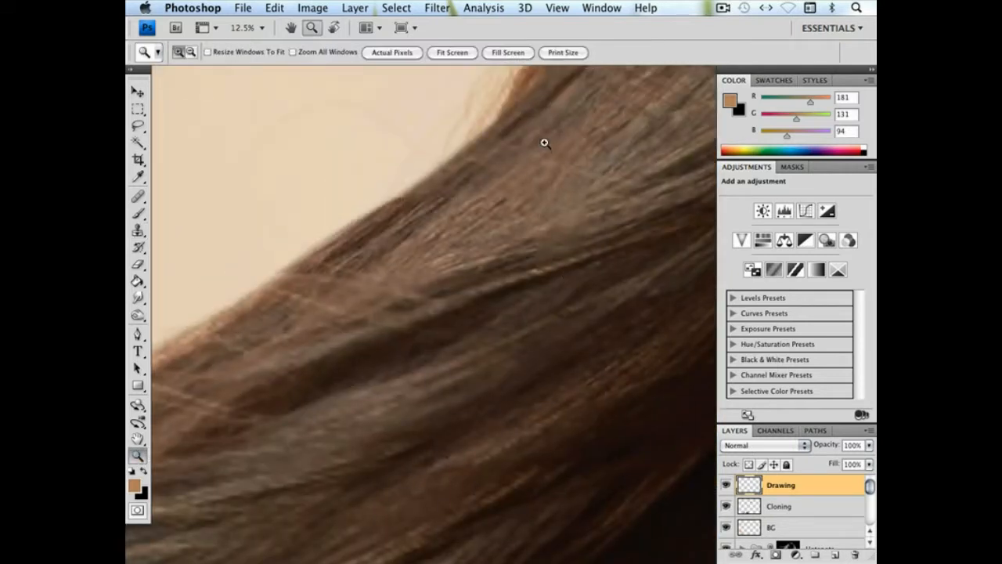
{"action": "left_click", "coordinate": [545, 143]}
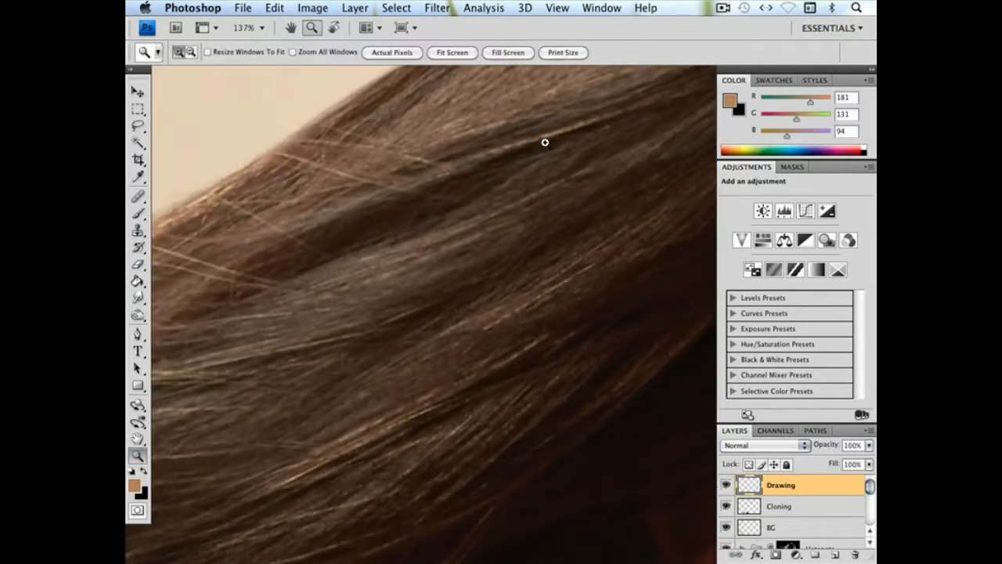
{"action": "key", "text": "super+minus"}
{"action": "left_click_drag", "start_coordinate": [552, 276], "coordinate": [581, 212]}
{"action": "key", "text": "super+minus"}
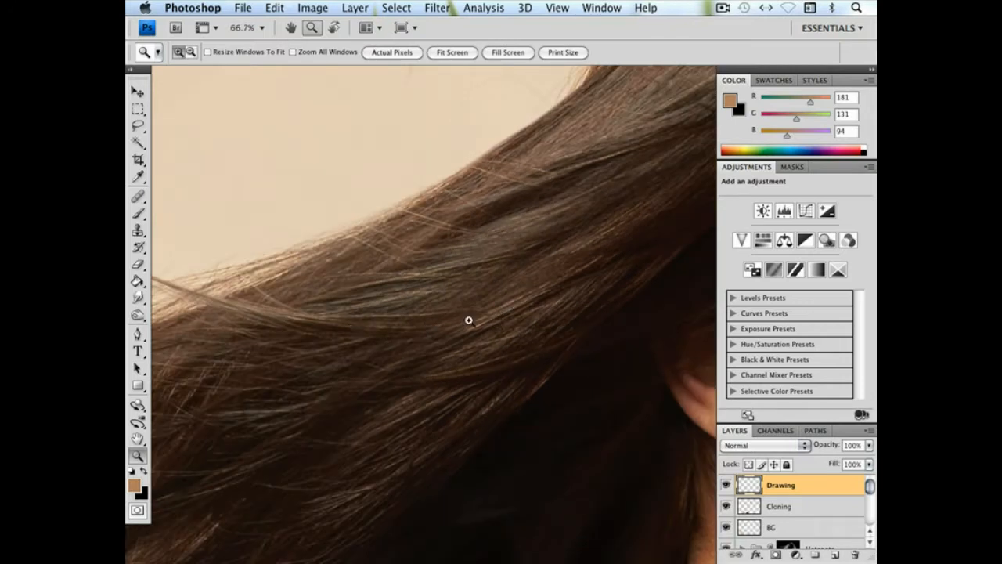
{"action": "left_click_drag", "start_coordinate": [520, 294], "coordinate": [351, 394]}
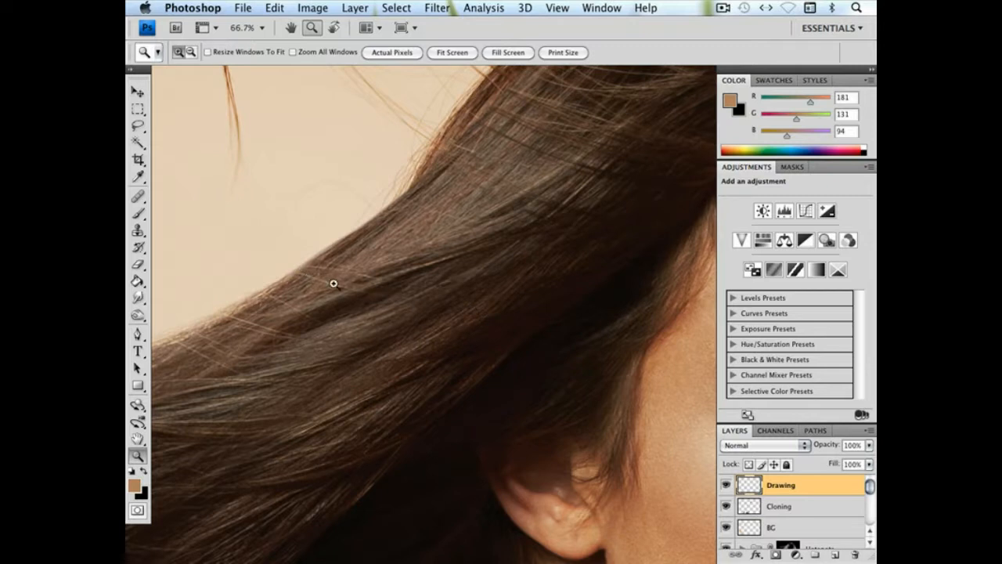
{"action": "left_click_drag", "start_coordinate": [380, 336], "coordinate": [596, 286]}
Set up the Smudge tool with a 1 px brush at 0% hardness and bring the strands beside the light flyaway hair into view
{"action": "left_click", "coordinate": [138, 297]}
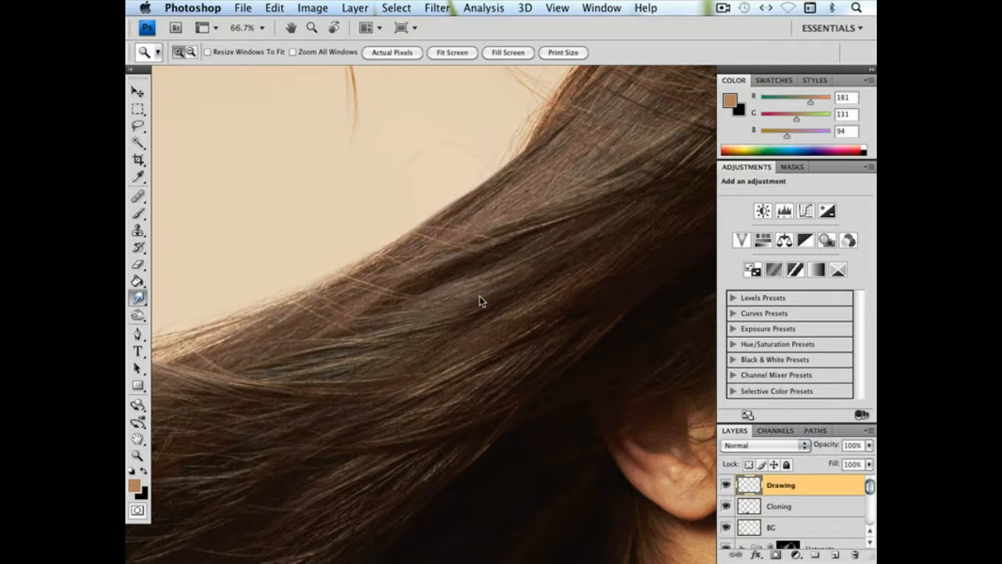
{"action": "right_click", "coordinate": [480, 301]}
{"action": "left_click_drag", "start_coordinate": [500, 324], "coordinate": [495, 324]}
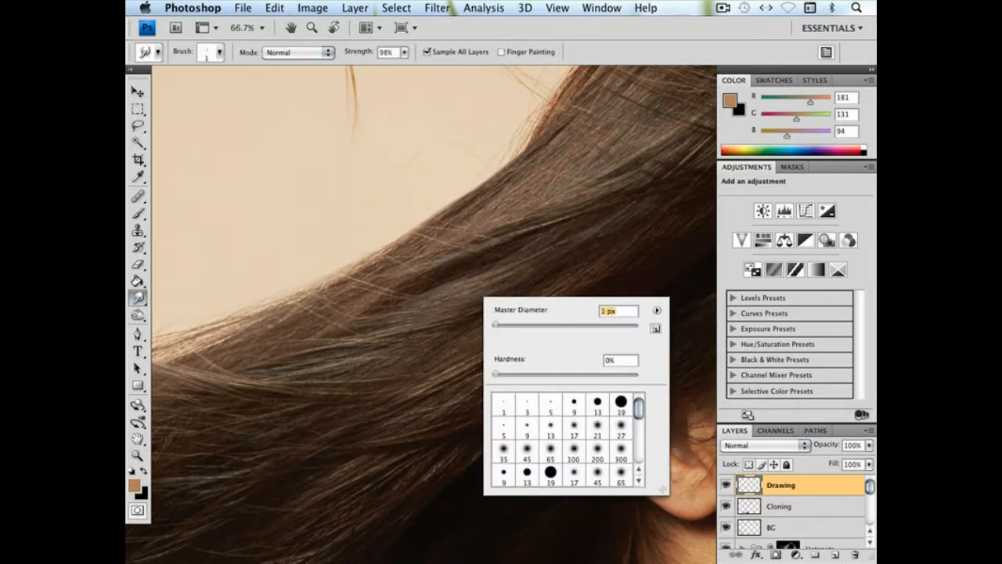
{"action": "key", "text": "Return"}
{"action": "left_click_drag", "start_coordinate": [419, 282], "coordinate": [420, 272]}
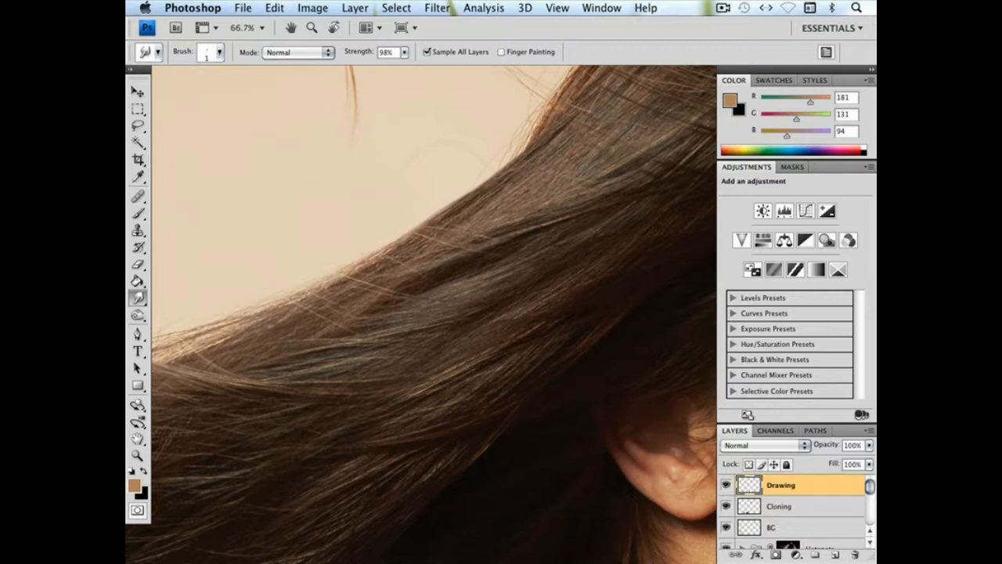
{"action": "key", "text": "space"}
{"action": "left_click_drag", "start_coordinate": [597, 259], "coordinate": [545, 238]}
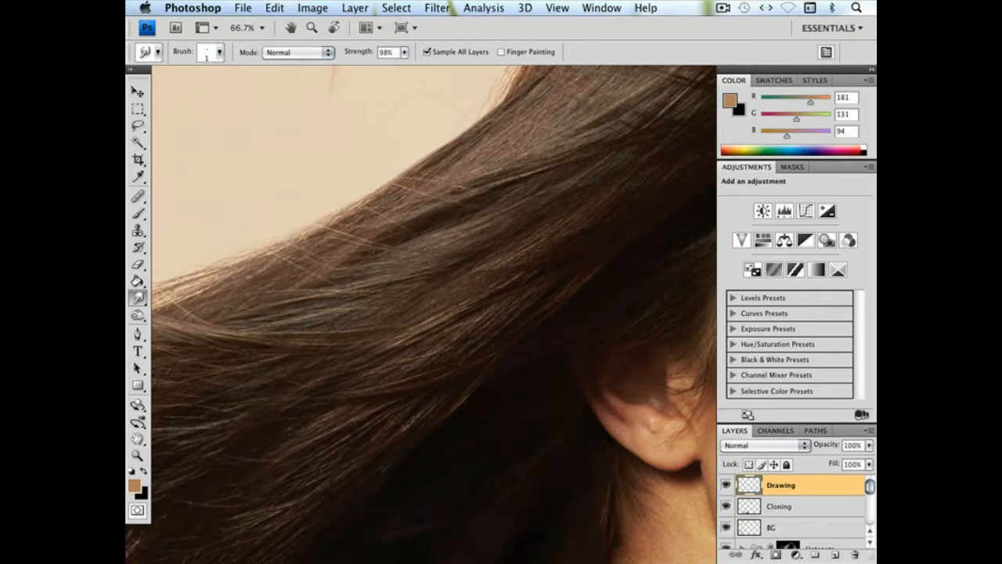
{"action": "key", "text": "space"}
{"action": "left_click_drag", "start_coordinate": [354, 317], "coordinate": [469, 305]}
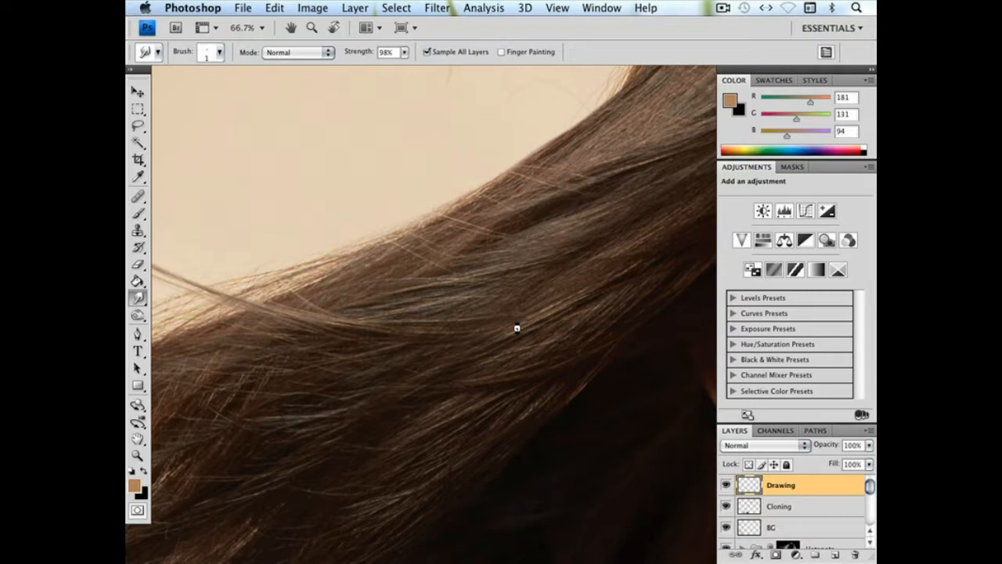
Raise the smudge strength to 100%, try a 3 px brush along the lock above the dark gap, and undo the stroke
{"action": "left_click", "coordinate": [404, 52]}
{"action": "left_click_drag", "start_coordinate": [408, 69], "coordinate": [412, 69]}
{"action": "right_click", "coordinate": [616, 257]}
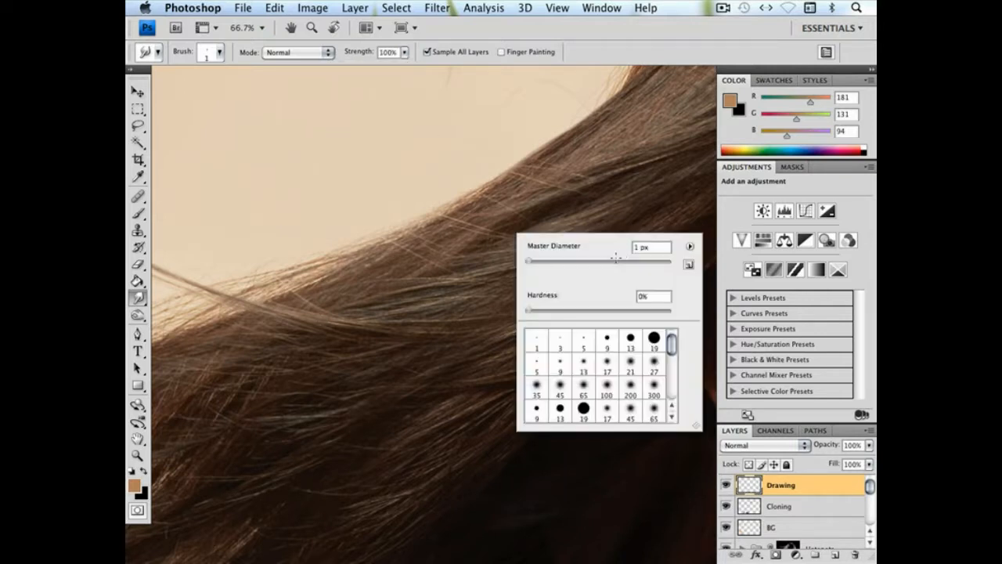
{"action": "key", "text": "Up"}
{"action": "key", "text": "Up"}
{"action": "left_click", "coordinate": [480, 309]}
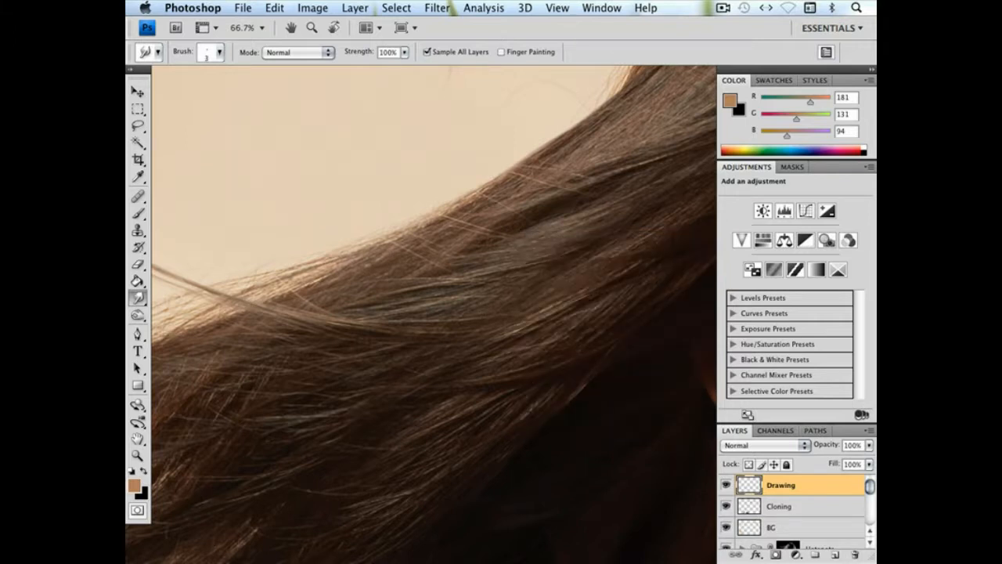
{"action": "left_click_drag", "start_coordinate": [363, 317], "coordinate": [538, 314]}
{"action": "key", "text": "super+z"}
Set the smudge brush to 2 px and pull fine light strands along the lock where the flyaway hair joins it
{"action": "right_click", "coordinate": [681, 319]}
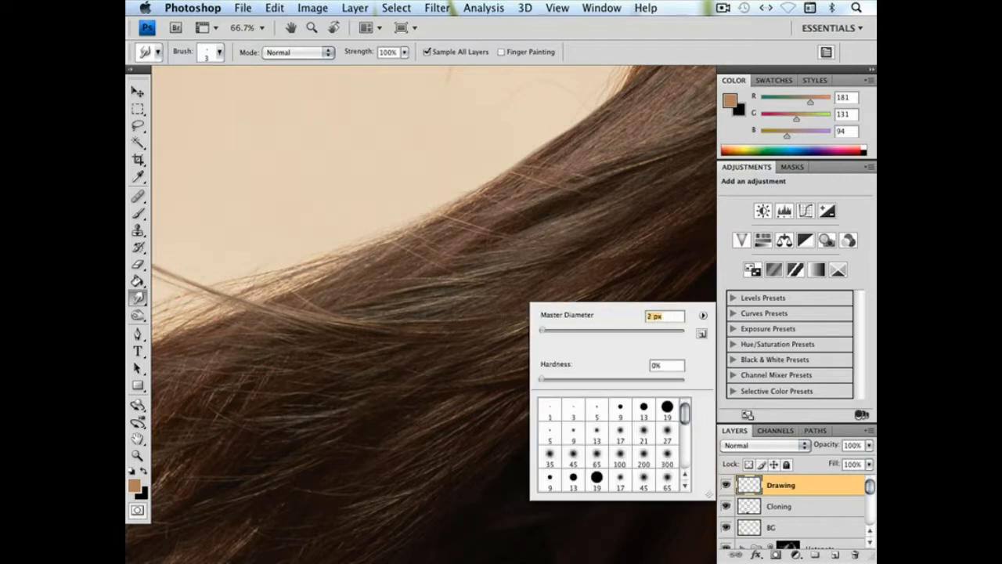
{"action": "key", "text": "Return"}
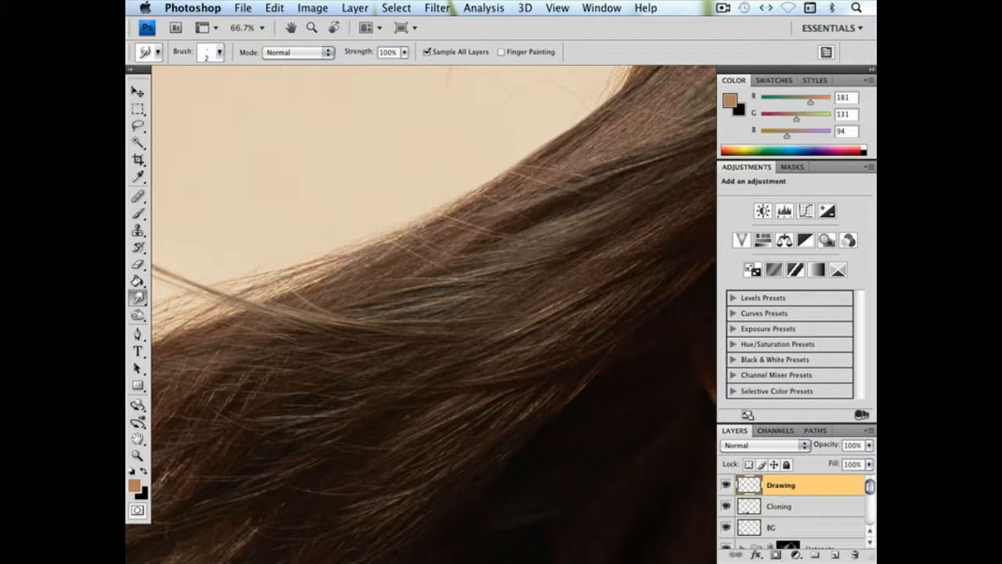
{"action": "left_click_drag", "start_coordinate": [514, 331], "coordinate": [312, 343]}
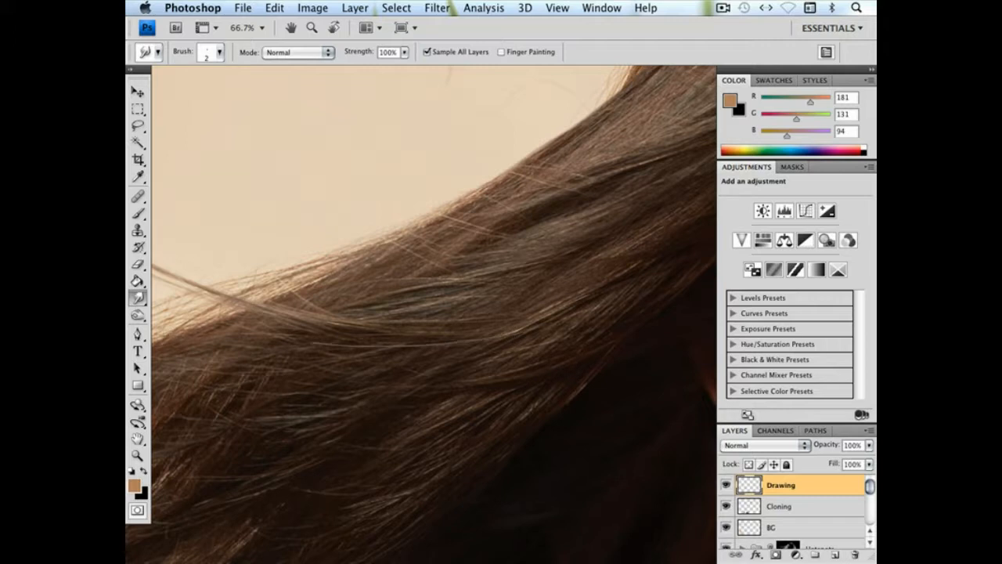
{"action": "left_click_drag", "start_coordinate": [501, 353], "coordinate": [296, 353]}
Set the Eraser to a 195 px brush with 0% hardness and fade the freshly smudged strands
{"action": "left_click", "coordinate": [138, 264]}
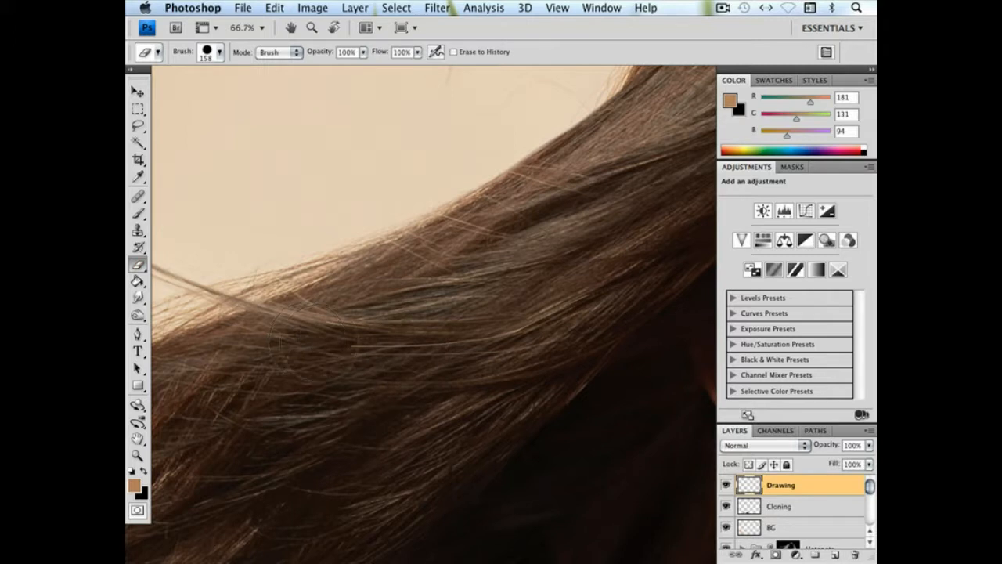
{"action": "right_click", "coordinate": [374, 319]}
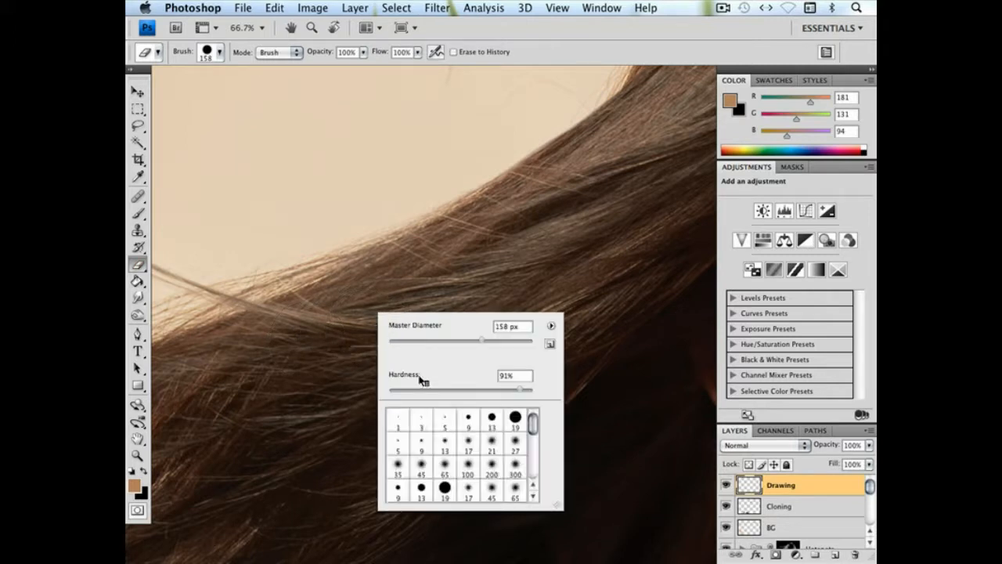
{"action": "left_click", "coordinate": [390, 390]}
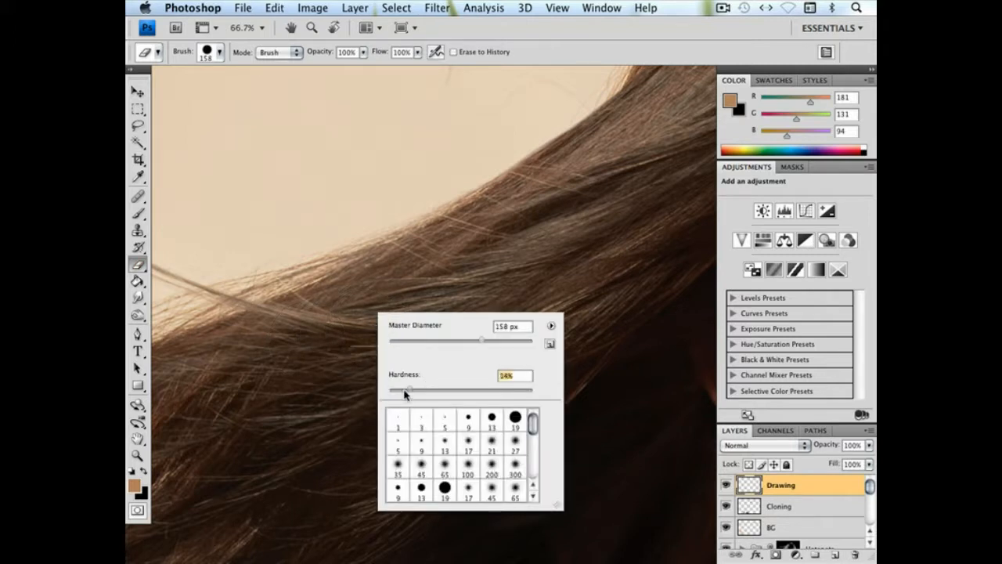
{"action": "left_click", "coordinate": [495, 341]}
{"action": "key", "text": "Return"}
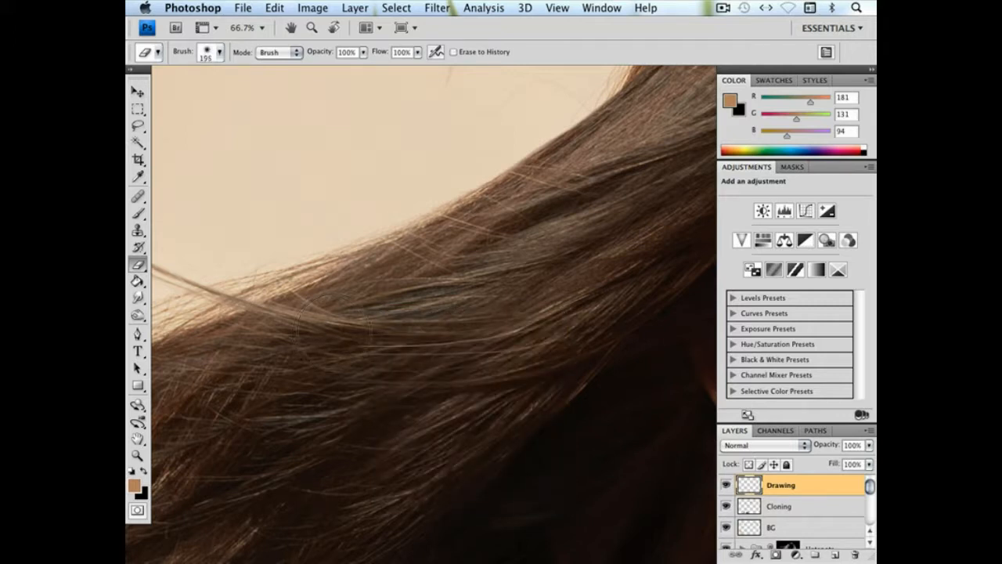
Smudge fine strands from the lower lock up into the dark gap in the hair with the 2 px brush
{"action": "left_click", "coordinate": [138, 298]}
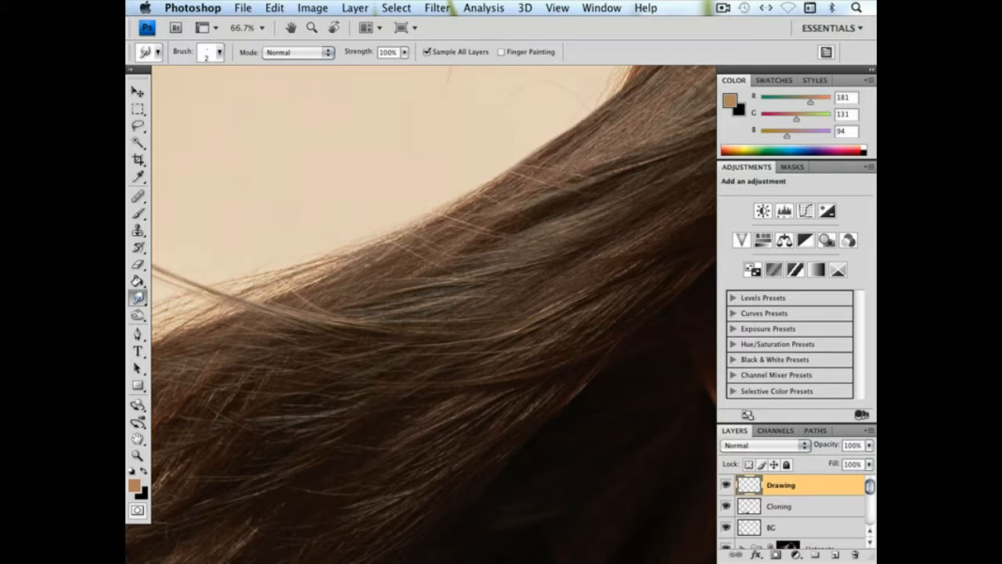
{"action": "left_click_drag", "start_coordinate": [391, 239], "coordinate": [353, 200]}
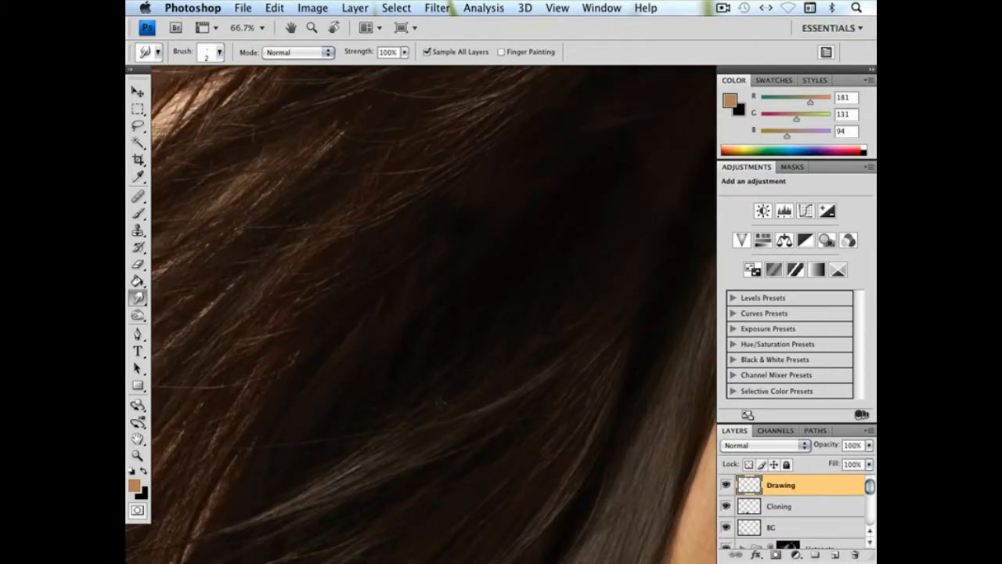
{"action": "left_click_drag", "start_coordinate": [349, 374], "coordinate": [393, 344]}
{"action": "left_click_drag", "start_coordinate": [510, 366], "coordinate": [570, 304]}
{"action": "left_click_drag", "start_coordinate": [479, 371], "coordinate": [511, 325]}
{"action": "left_click_drag", "start_coordinate": [499, 372], "coordinate": [409, 348]}
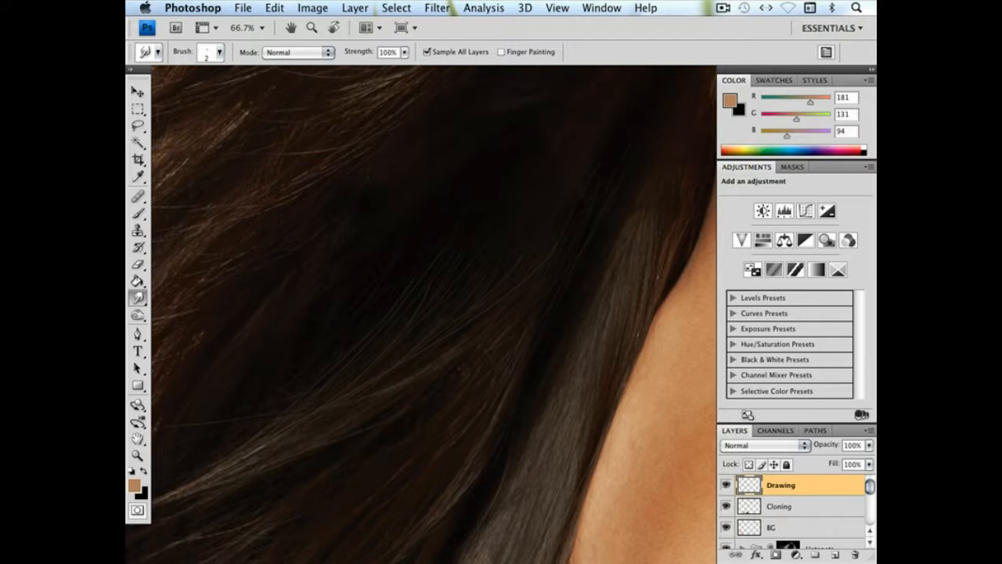
Extend the grey lock beside the neck toward the ear with fine smudged strands, undoing the last stroke
{"action": "left_click_drag", "start_coordinate": [549, 307], "coordinate": [628, 148]}
{"action": "left_click_drag", "start_coordinate": [451, 368], "coordinate": [449, 417]}
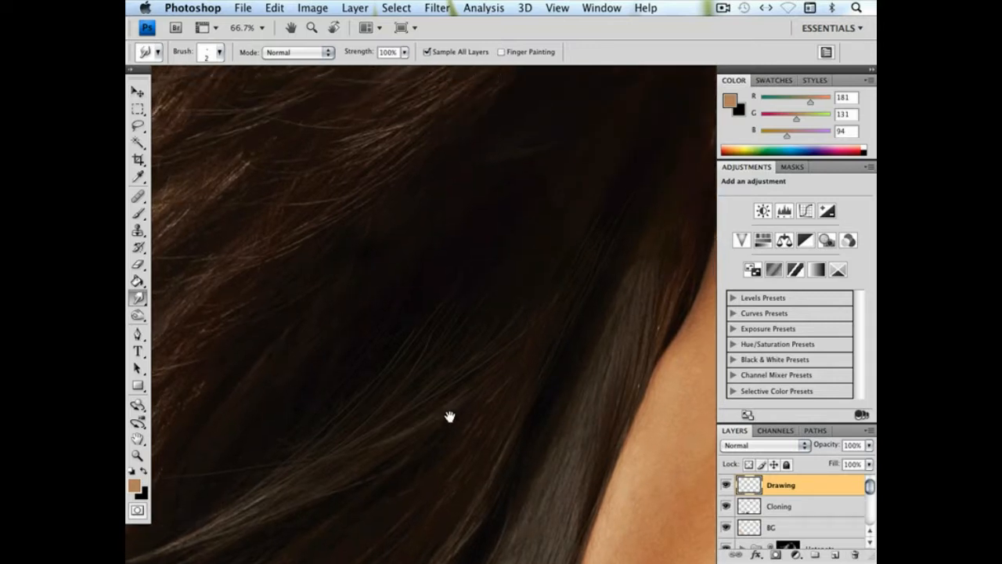
{"action": "left_click_drag", "start_coordinate": [587, 356], "coordinate": [493, 374]}
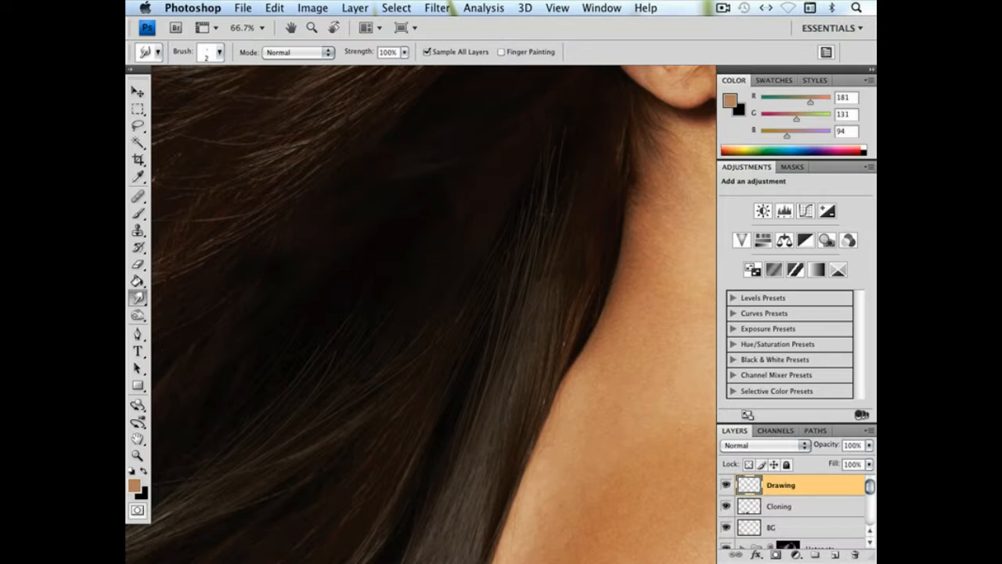
{"action": "left_click_drag", "start_coordinate": [553, 181], "coordinate": [555, 162]}
{"action": "left_click_drag", "start_coordinate": [333, 360], "coordinate": [447, 297]}
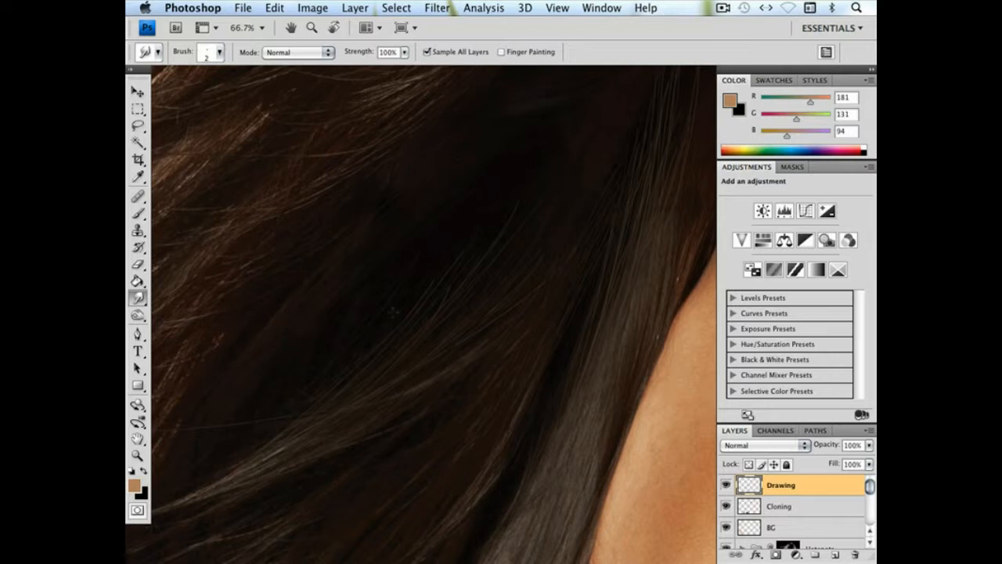
{"action": "key", "text": "super+z"}
Set the smudge brush to 127 px, turn off Sample All Layers, and stretch the drawn strands up toward the ear
{"action": "left_click_drag", "start_coordinate": [496, 340], "coordinate": [429, 392]}
{"action": "right_click", "coordinate": [420, 392]}
{"action": "left_click_drag", "start_coordinate": [513, 386], "coordinate": [518, 386]}
{"action": "left_click", "coordinate": [430, 52]}
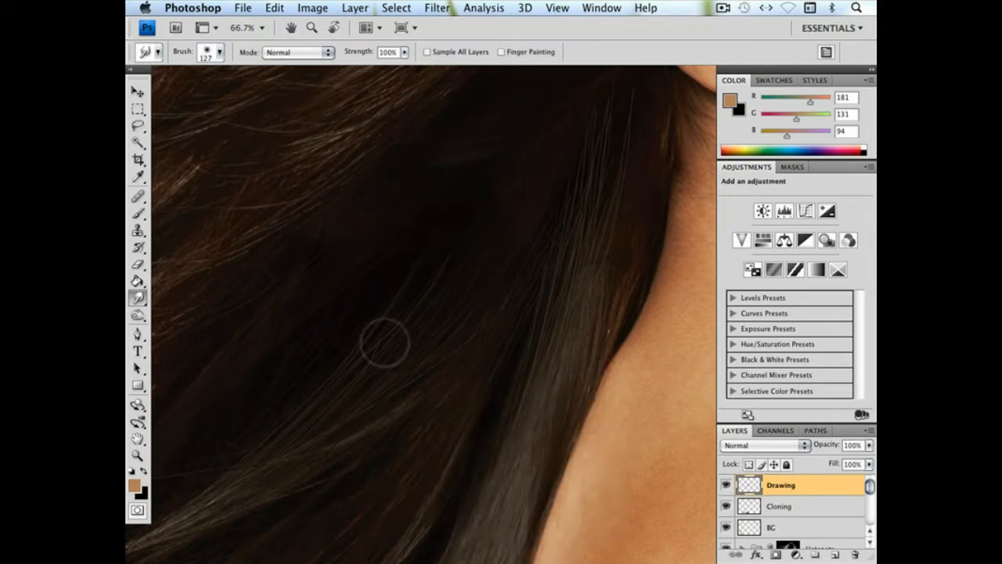
{"action": "left_click_drag", "start_coordinate": [487, 205], "coordinate": [450, 298]}
{"action": "key", "text": "super+z"}
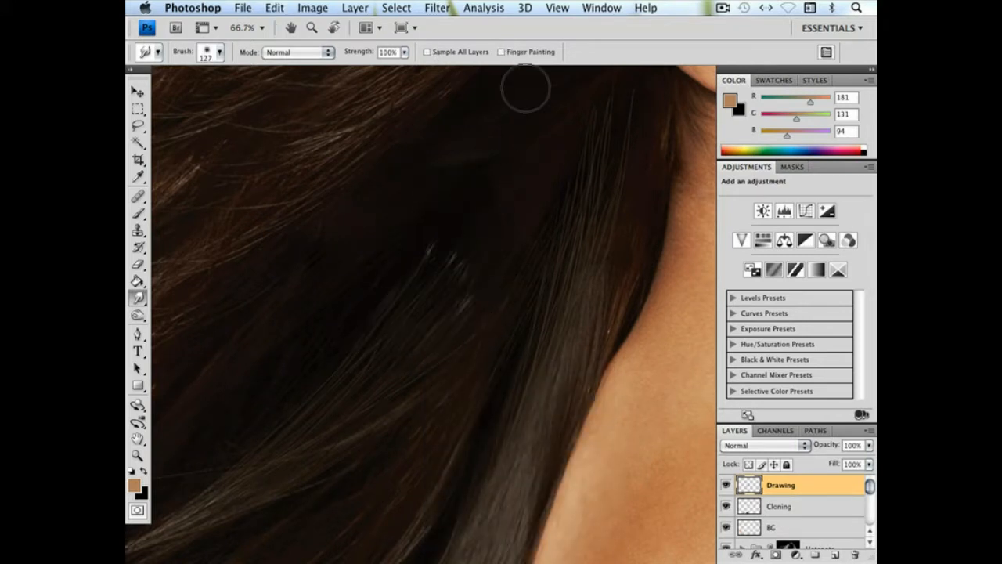
{"action": "left_click_drag", "start_coordinate": [524, 89], "coordinate": [501, 287]}
{"action": "mouse_move", "coordinate": [589, 85]}
{"action": "left_mouse_down"}
{"action": "mouse_move", "coordinate": [605, 152]}
{"action": "mouse_move", "coordinate": [597, 169]}
{"action": "left_mouse_up"}
{"action": "key", "text": "super+z"}
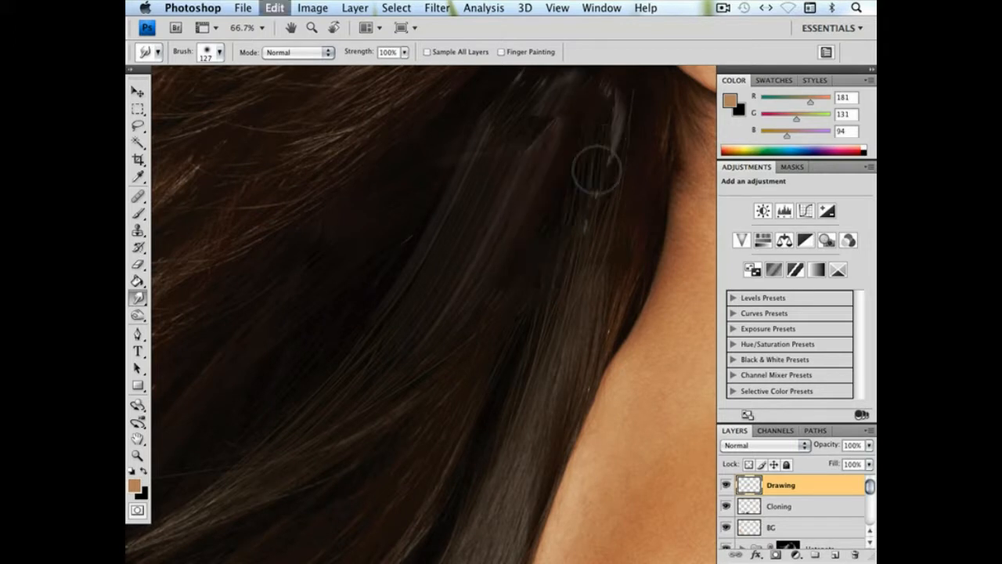
{"action": "left_click_drag", "start_coordinate": [617, 92], "coordinate": [617, 74]}
{"action": "left_click_drag", "start_coordinate": [588, 195], "coordinate": [523, 267]}
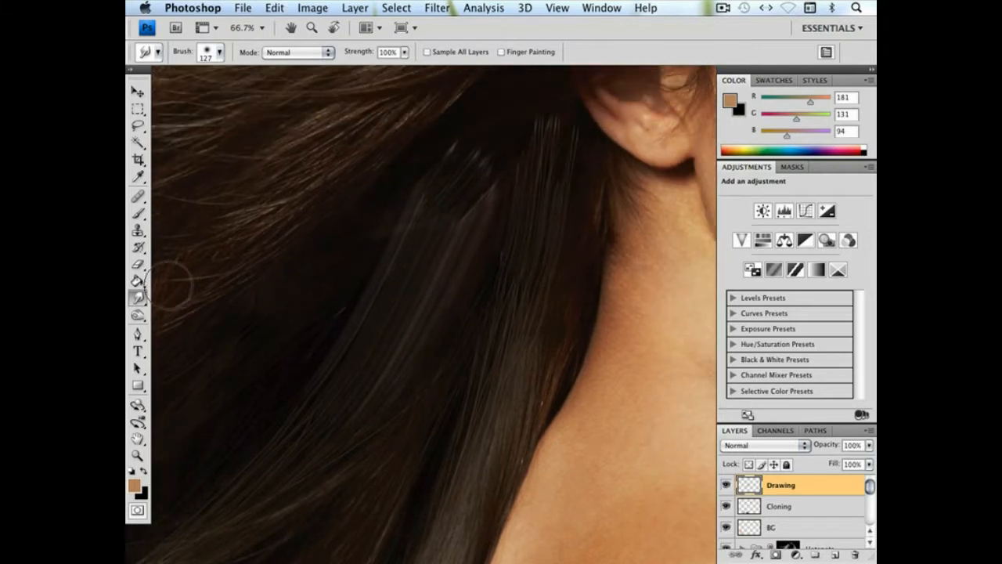
Fade the upper ends of the stretched strands below the ear with a 569 px Eraser, lowering its opacity to 54%
{"action": "left_click", "coordinate": [141, 268]}
{"action": "key", "text": "super+minus"}
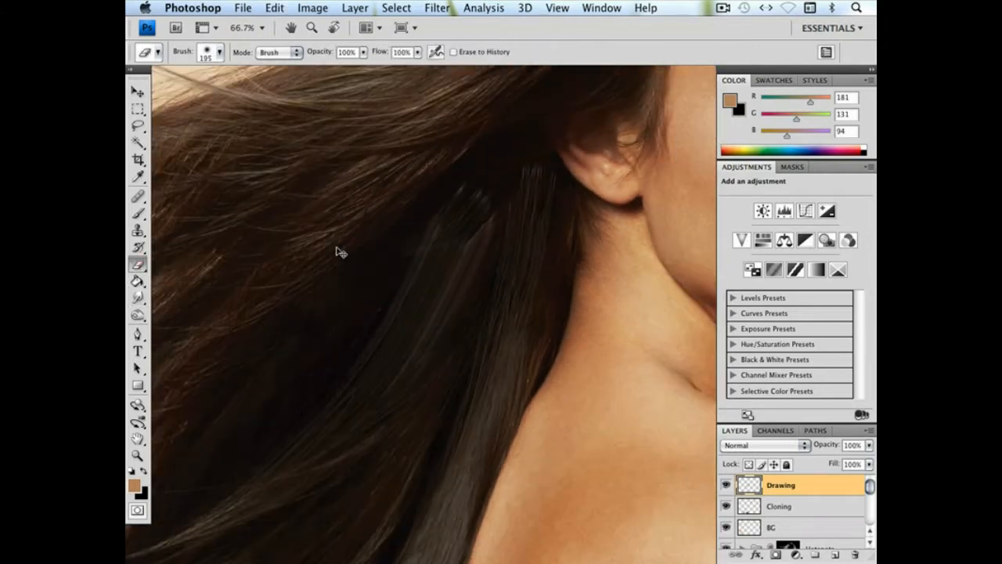
{"action": "key", "text": "super+minus"}
{"action": "key", "text": "super+minus"}
{"action": "right_click", "coordinate": [440, 303]}
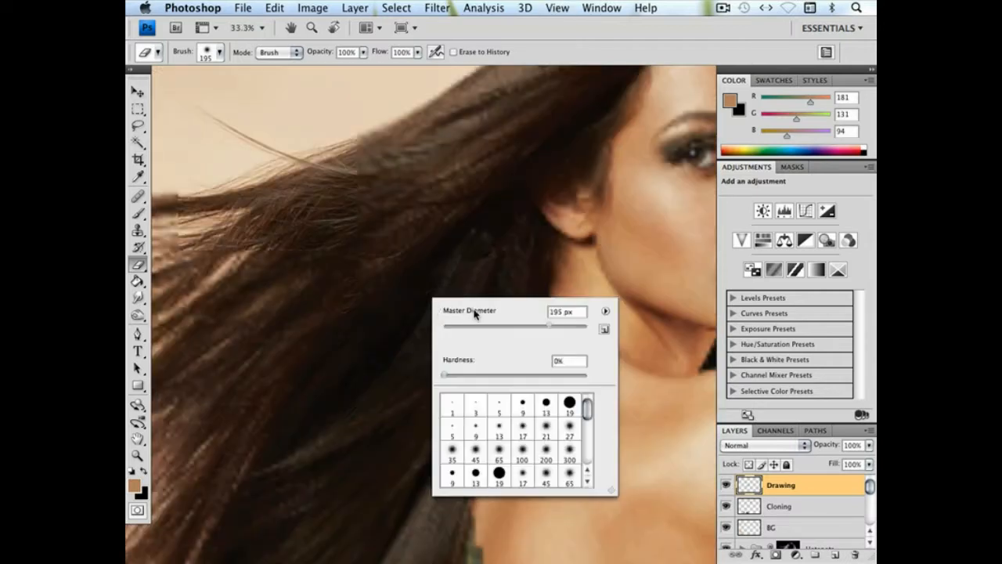
{"action": "left_click", "coordinate": [572, 329]}
{"action": "mouse_move", "coordinate": [495, 217]}
{"action": "left_mouse_down"}
{"action": "mouse_move", "coordinate": [474, 238]}
{"action": "mouse_move", "coordinate": [495, 218]}
{"action": "mouse_move", "coordinate": [480, 232]}
{"action": "mouse_move", "coordinate": [492, 245]}
{"action": "mouse_move", "coordinate": [496, 234]}
{"action": "mouse_move", "coordinate": [496, 264]}
{"action": "left_mouse_up"}
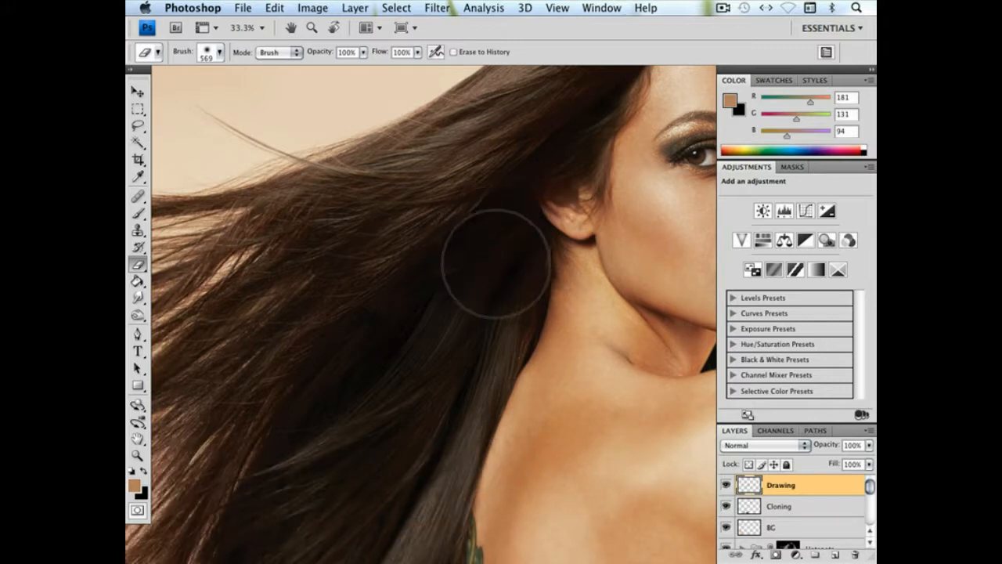
{"action": "left_click", "coordinate": [363, 52]}
{"action": "left_click", "coordinate": [492, 250]}
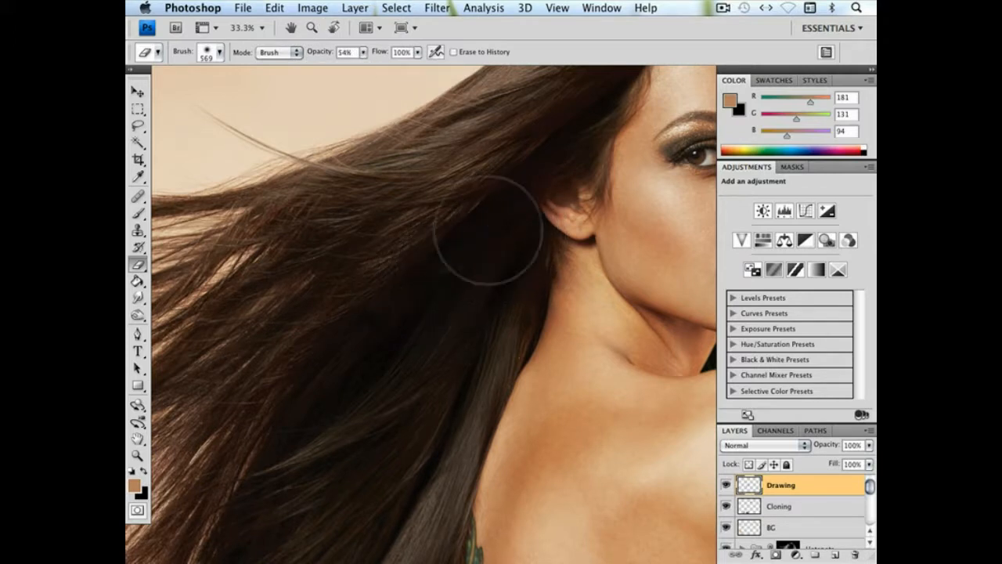
Add 2% uniform monochromatic noise to the Drawing layer
{"action": "left_click", "coordinate": [399, 7]}
{"action": "mouse_move", "coordinate": [437, 7]}
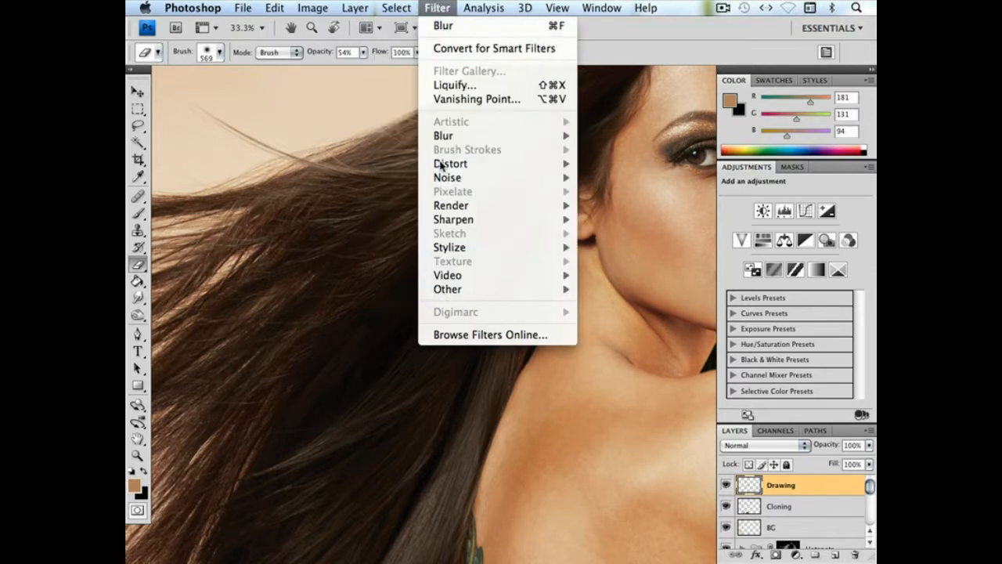
{"action": "mouse_move", "coordinate": [447, 172]}
{"action": "left_click", "coordinate": [613, 174]}
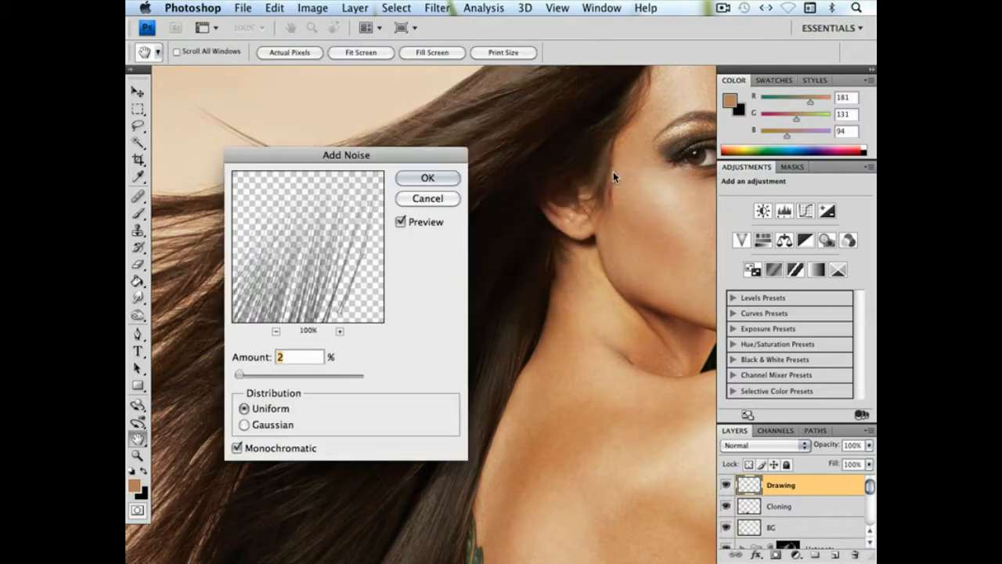
{"action": "key", "text": "Return"}
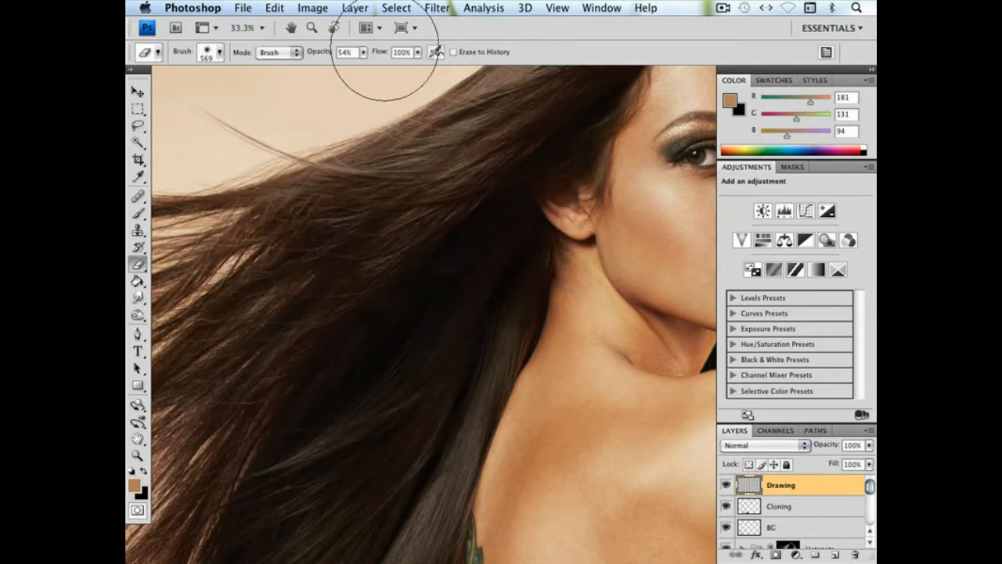
Apply the Blur filter to the Drawing layer and compare the dark hair area up close with the layer hidden and shown
{"action": "left_click", "coordinate": [443, 7]}
{"action": "mouse_move", "coordinate": [450, 138]}
{"action": "left_click", "coordinate": [619, 154]}
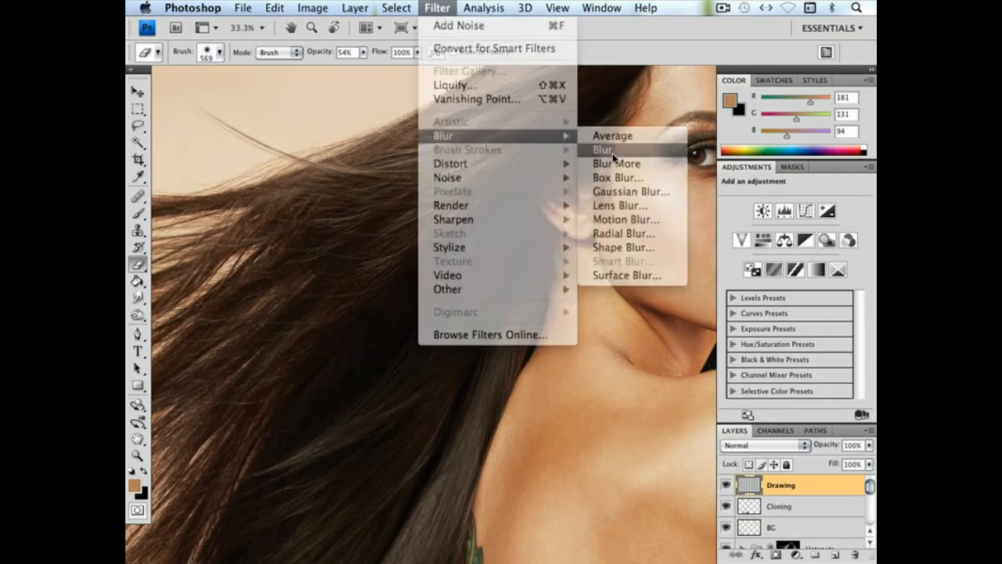
{"action": "key", "text": "z"}
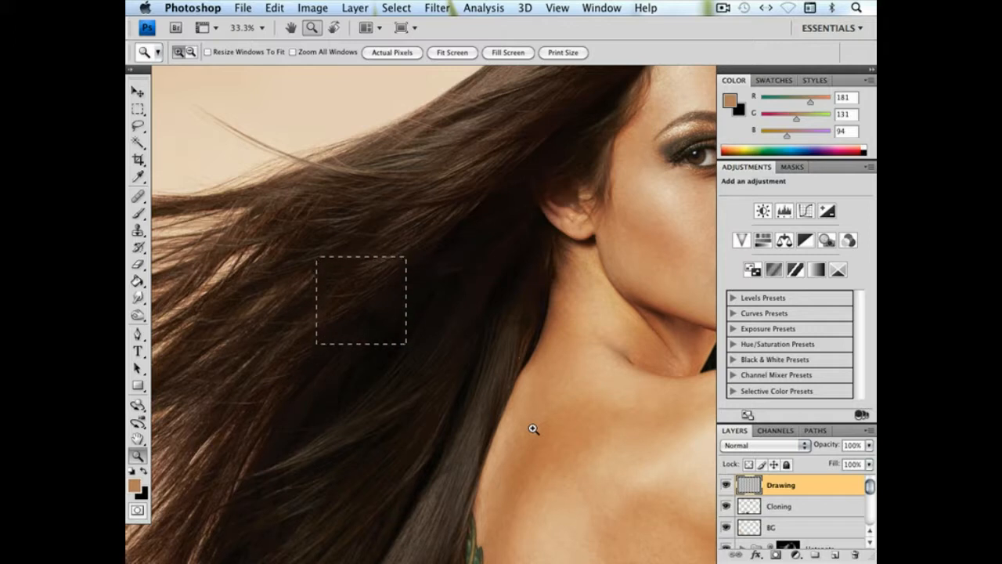
{"action": "key", "text": "super+plus"}
{"action": "key", "text": "super+plus"}
{"action": "key", "text": "super+plus"}
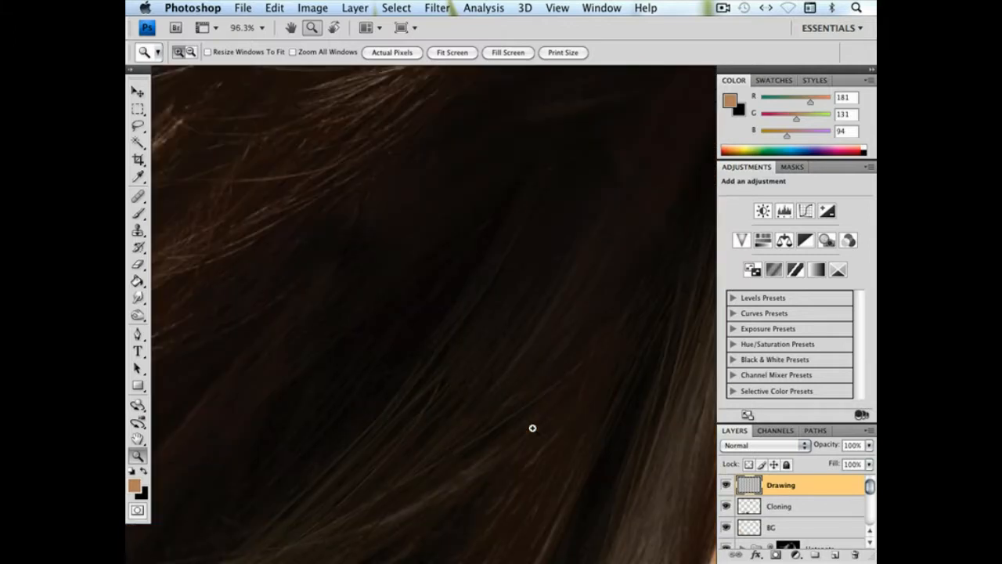
{"action": "left_click", "coordinate": [726, 486]}
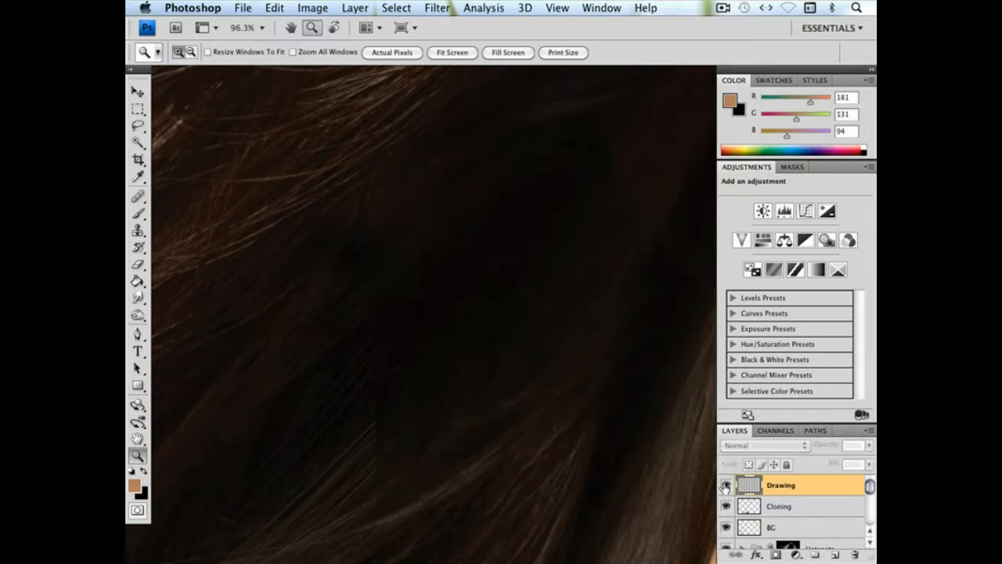
{"action": "left_click", "coordinate": [725, 485]}
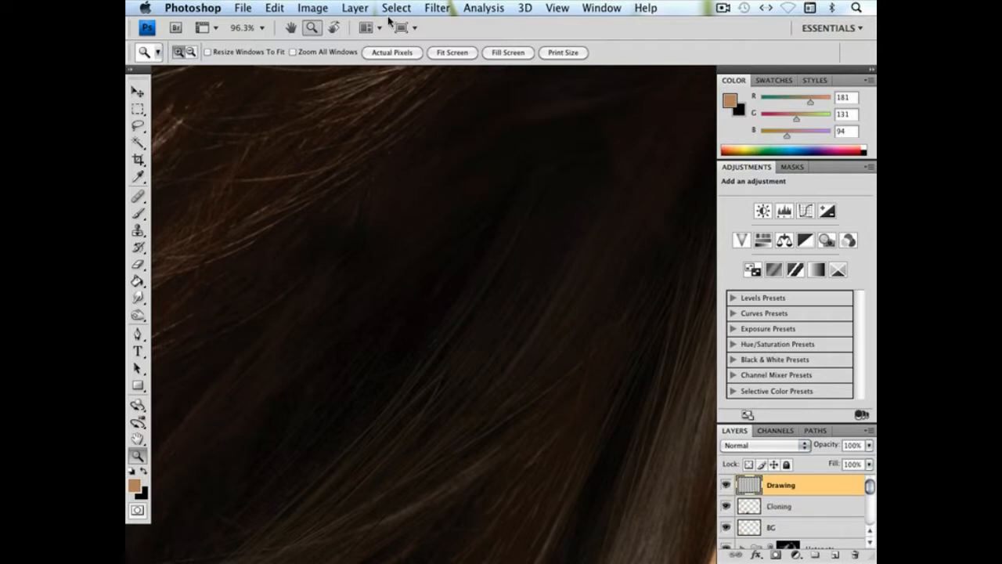
Add another pass of noise to the Drawing layer and soften it with the Blur filter
{"action": "left_click", "coordinate": [438, 8]}
{"action": "mouse_move", "coordinate": [460, 179]}
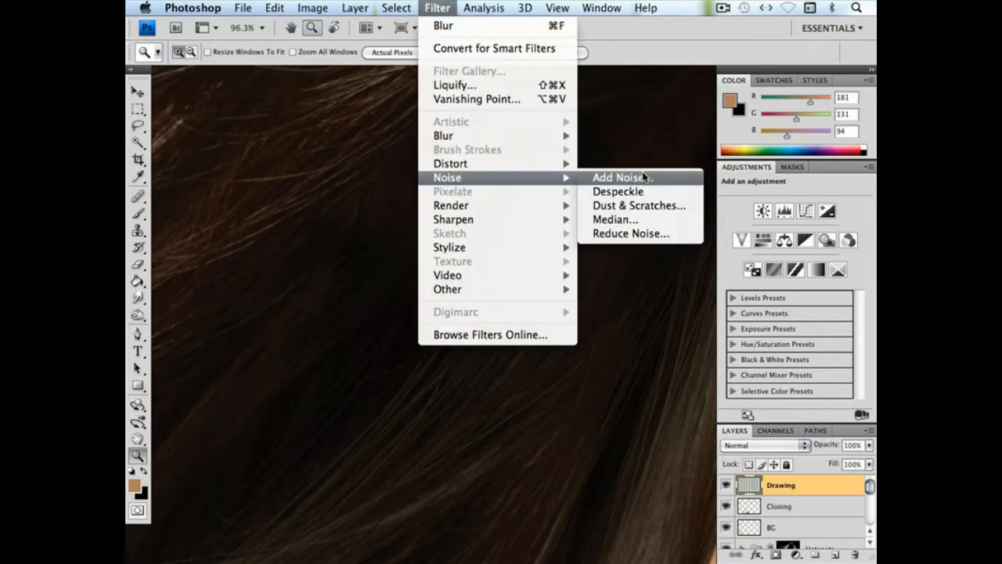
{"action": "left_click", "coordinate": [644, 177]}
{"action": "key", "text": "Return"}
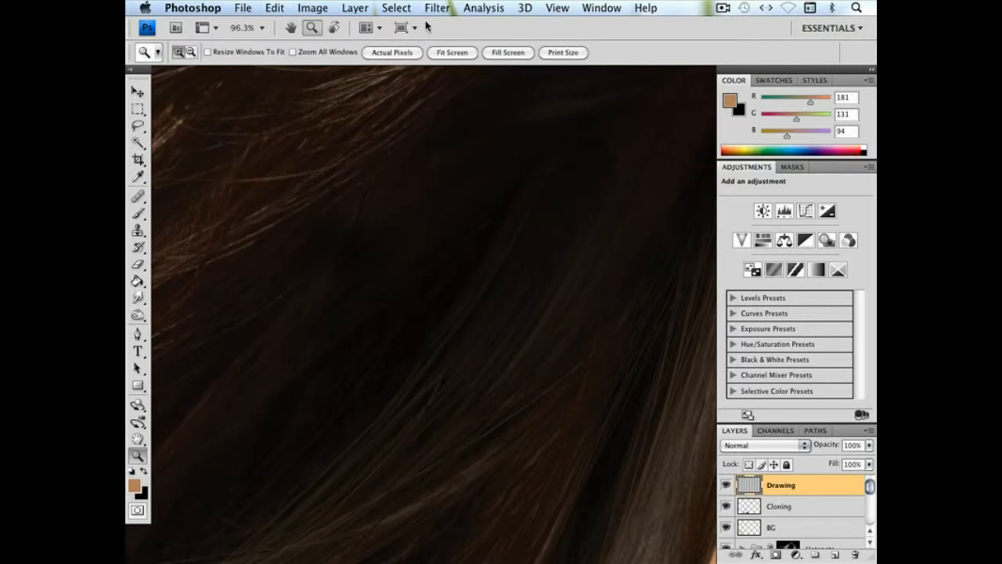
{"action": "left_click", "coordinate": [437, 7]}
{"action": "mouse_move", "coordinate": [456, 134]}
{"action": "left_click", "coordinate": [599, 149]}
Change the Drawing layer's blend mode to Exclusion and review the hair at actual pixels and in the whole image
{"action": "key", "text": "shift+minus"}
{"action": "key", "text": "shift+minus"}
{"action": "key", "text": "shift+minus"}
{"action": "key", "text": "shift+minus"}
{"action": "key", "text": "shift+minus"}
{"action": "right_click", "coordinate": [459, 187]}
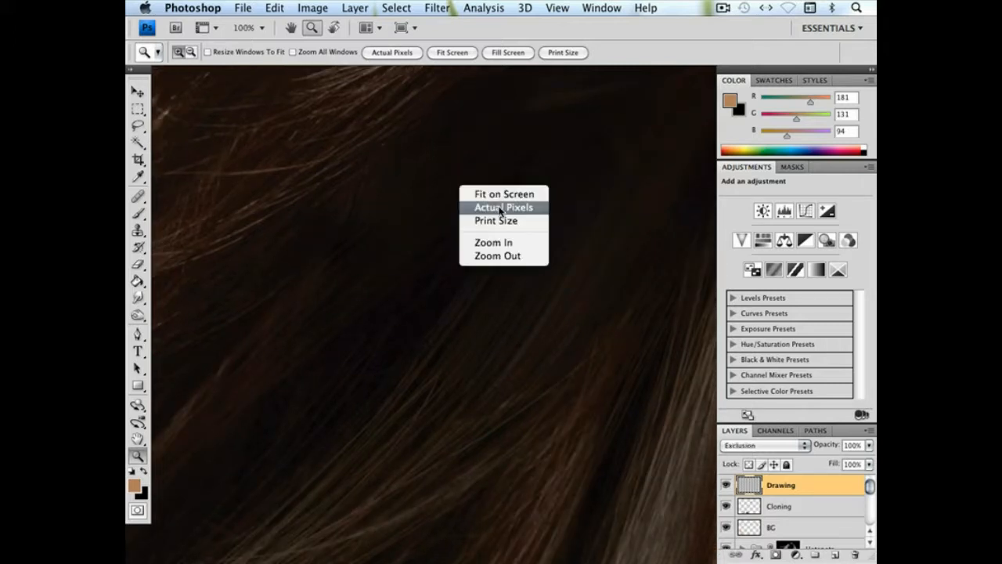
{"action": "left_click", "coordinate": [501, 200]}
{"action": "key", "text": "ctrl+0"}
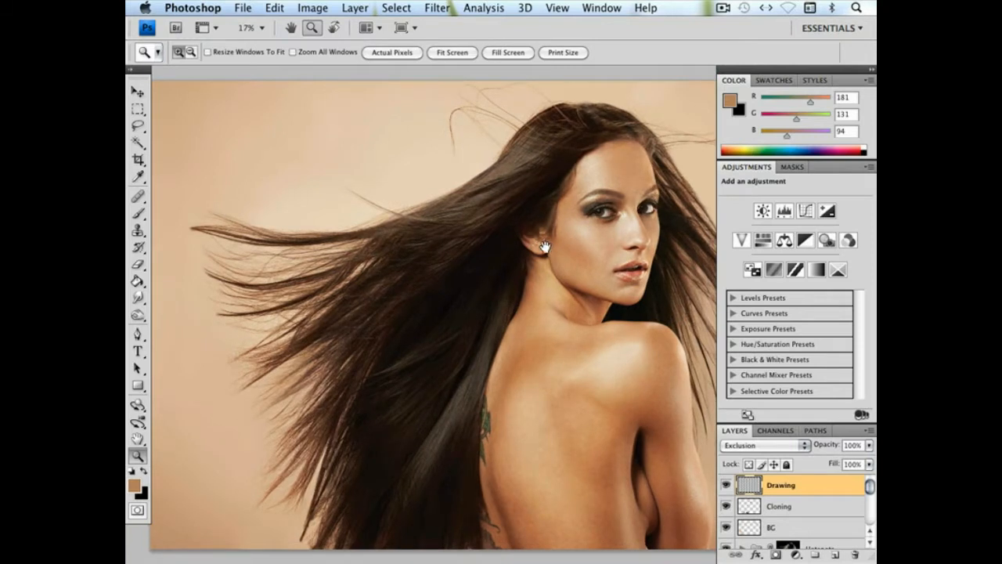
{"action": "left_click_drag", "start_coordinate": [540, 245], "coordinate": [508, 254]}
{"action": "scroll", "coordinate": [509, 247], "scroll_direction": "right", "scroll_amount": 3}
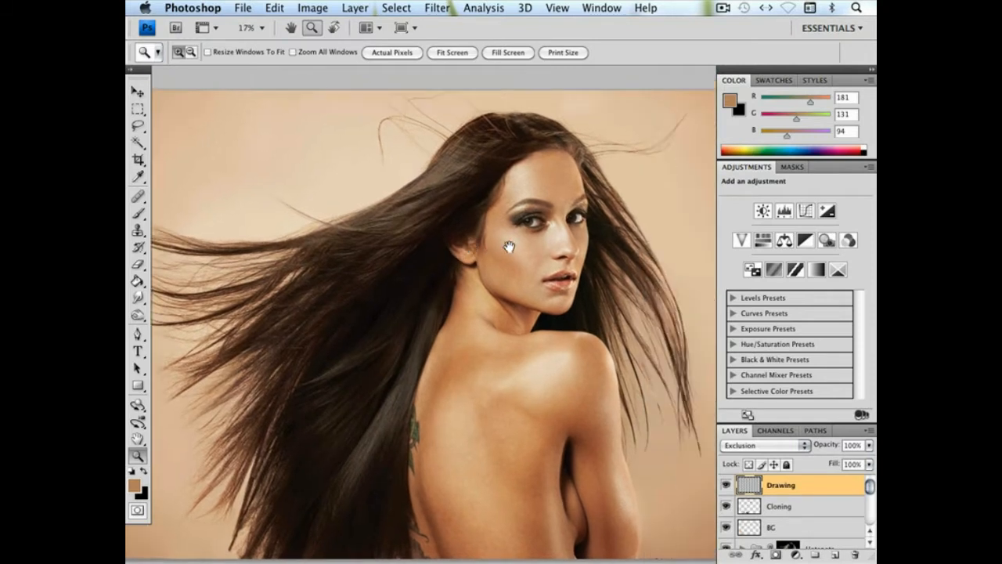
{"action": "key", "text": "ctrl+0"}
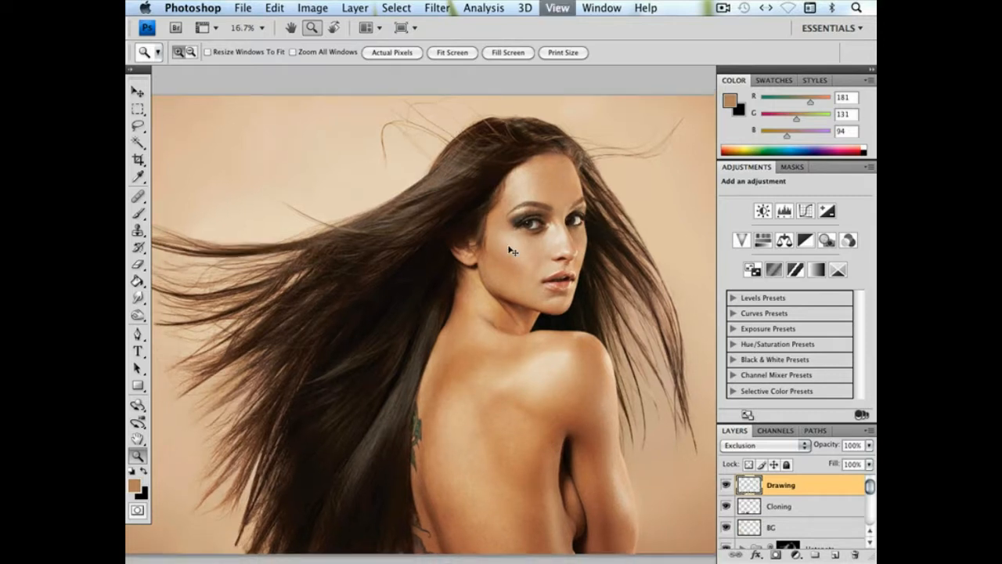
{"action": "key", "text": "ctrl+minus"}
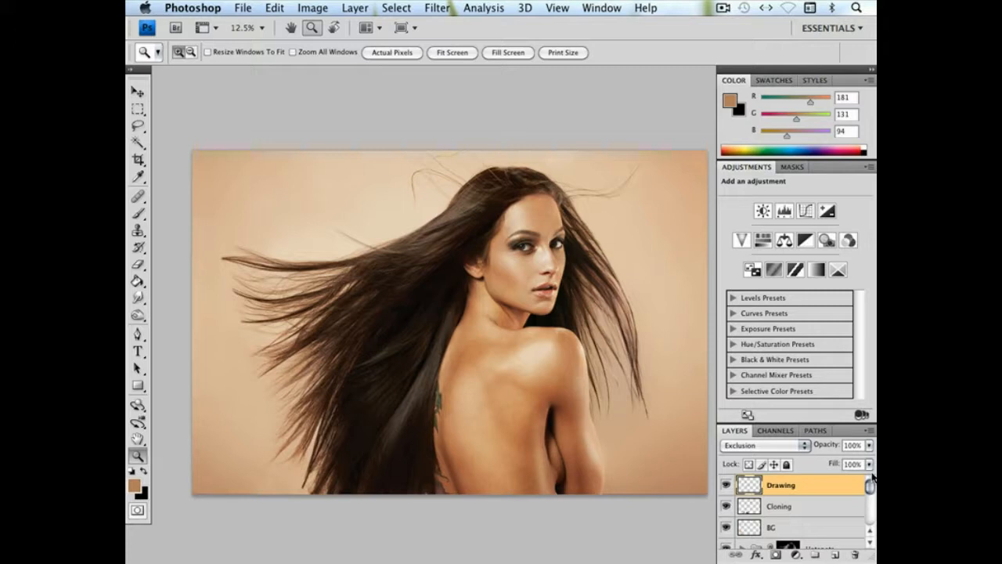
Create a layer group above the Drawing layer, name it D&B, and collapse it
{"action": "left_click", "coordinate": [817, 555]}
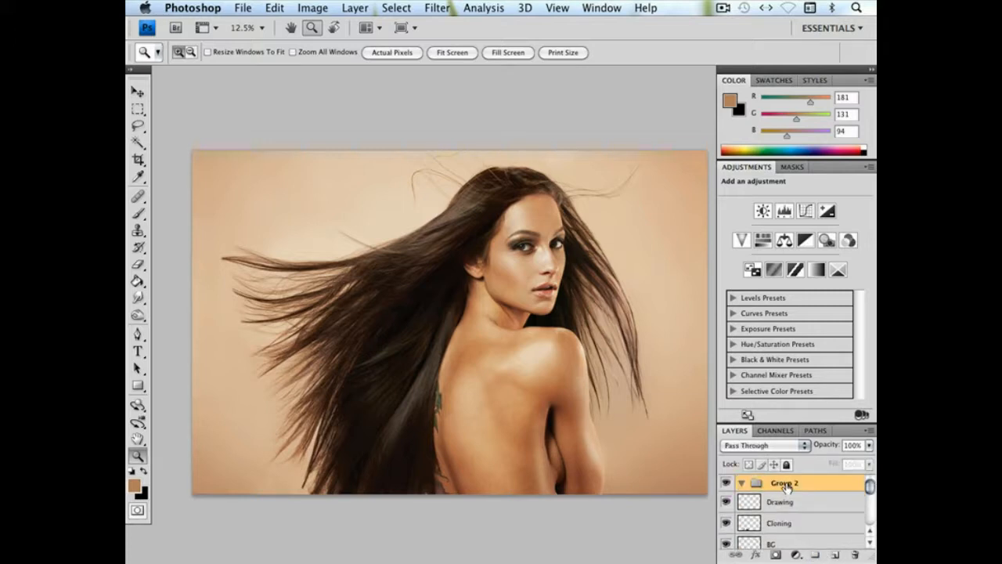
{"action": "double_click", "coordinate": [785, 483]}
{"action": "type", "text": "OiB"}
{"action": "key", "text": "Return"}
{"action": "left_click", "coordinate": [742, 484]}
Add a Curves adjustment layer that darkens the image, duplicate it, and bend the copy's curve to brighten, with input 112 and output 168
{"action": "left_click", "coordinate": [805, 210]}
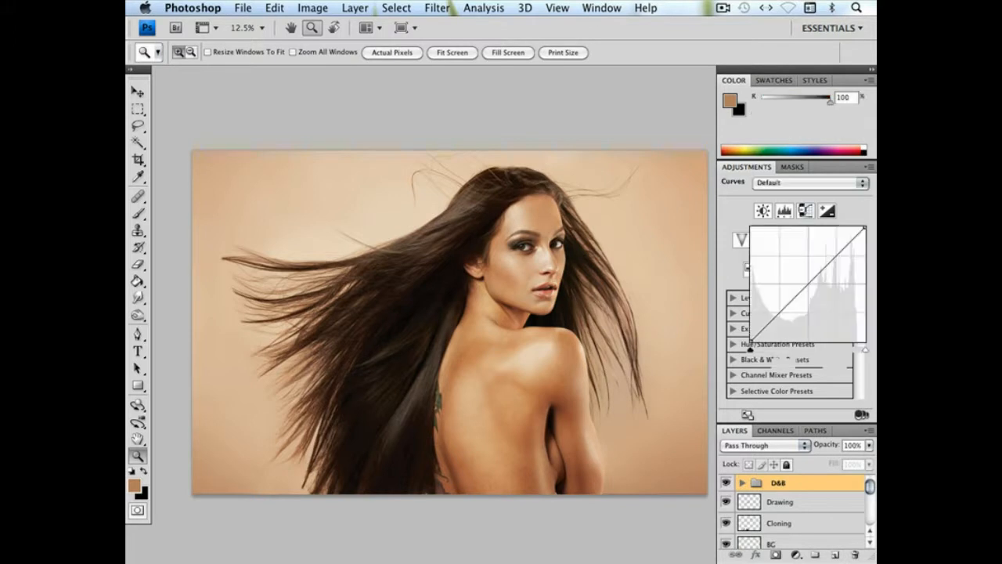
{"action": "left_click_drag", "start_coordinate": [815, 279], "coordinate": [816, 300]}
{"action": "left_click_drag", "start_coordinate": [752, 484], "coordinate": [835, 555]}
{"action": "left_click_drag", "start_coordinate": [821, 290], "coordinate": [801, 266]}
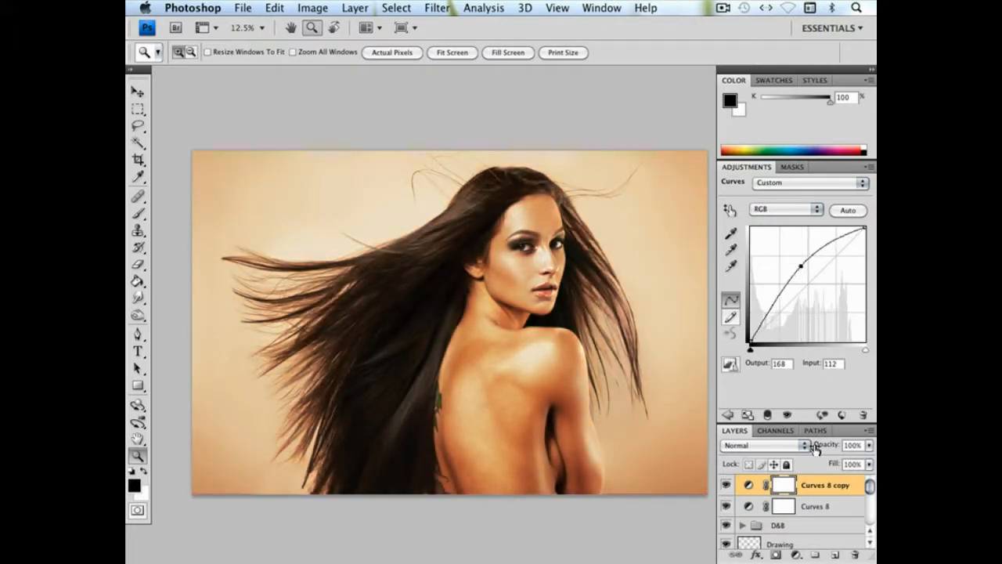
Invert the masks of both Curves layers to black and move the two layers into the D&B group
{"action": "key", "text": "super+i"}
{"action": "left_click", "coordinate": [785, 508]}
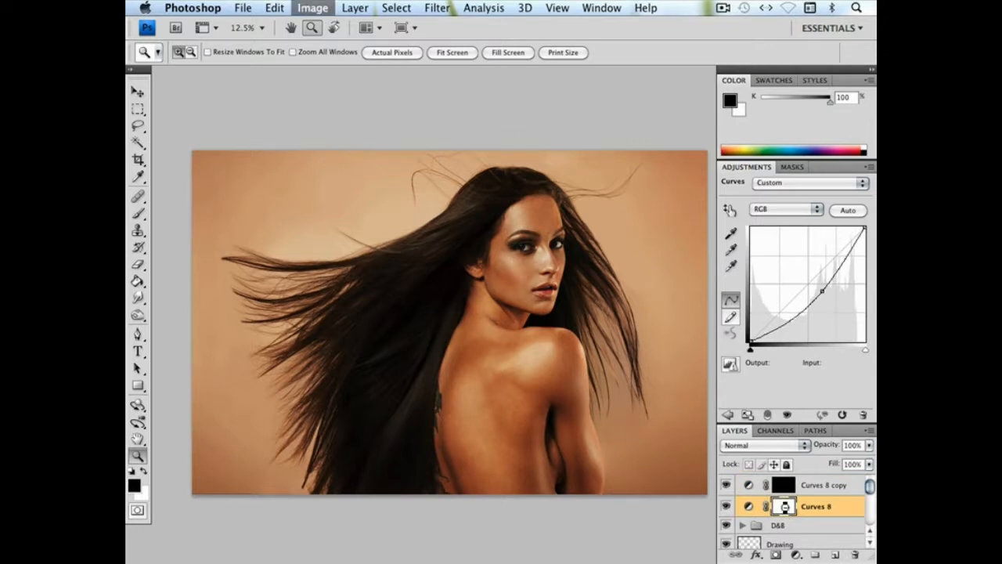
{"action": "key", "text": "super+i"}
{"action": "left_click", "coordinate": [820, 487], "text": "shift"}
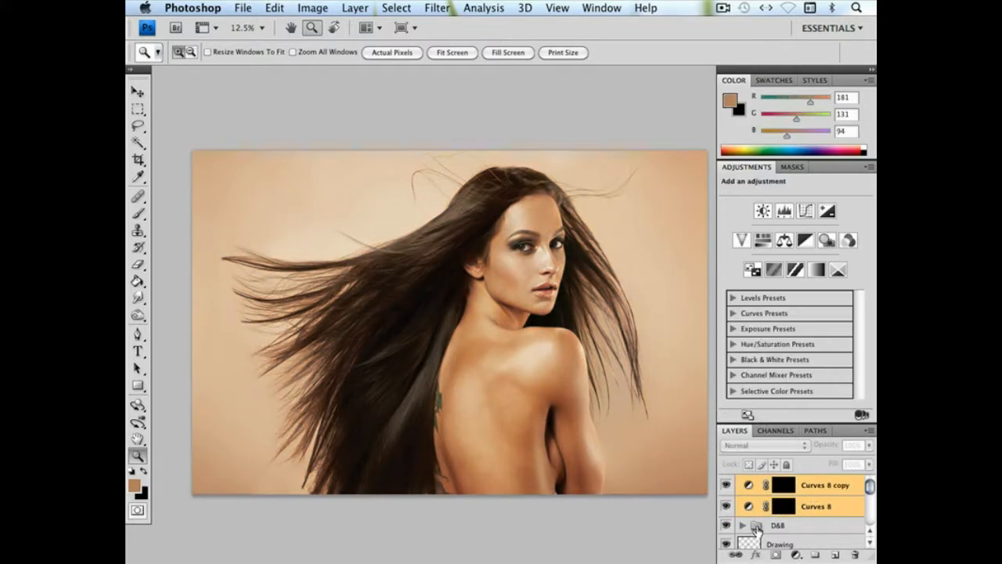
{"action": "left_click_drag", "start_coordinate": [757, 531], "coordinate": [757, 528]}
{"action": "left_click", "coordinate": [742, 483]}
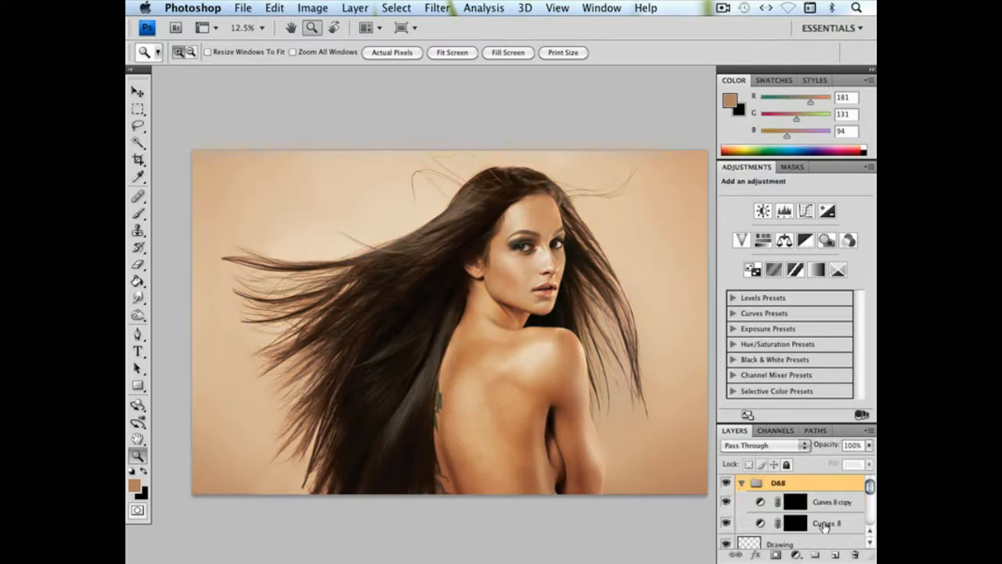
Rename the brightening Curves layer in the D&B group as Lighten
{"action": "left_click", "coordinate": [792, 503], "text": "shift"}
{"action": "left_click", "coordinate": [792, 504], "text": "shift"}
{"action": "left_click", "coordinate": [821, 505]}
{"action": "double_click", "coordinate": [822, 505]}
{"action": "type", "text": "Lighten"}
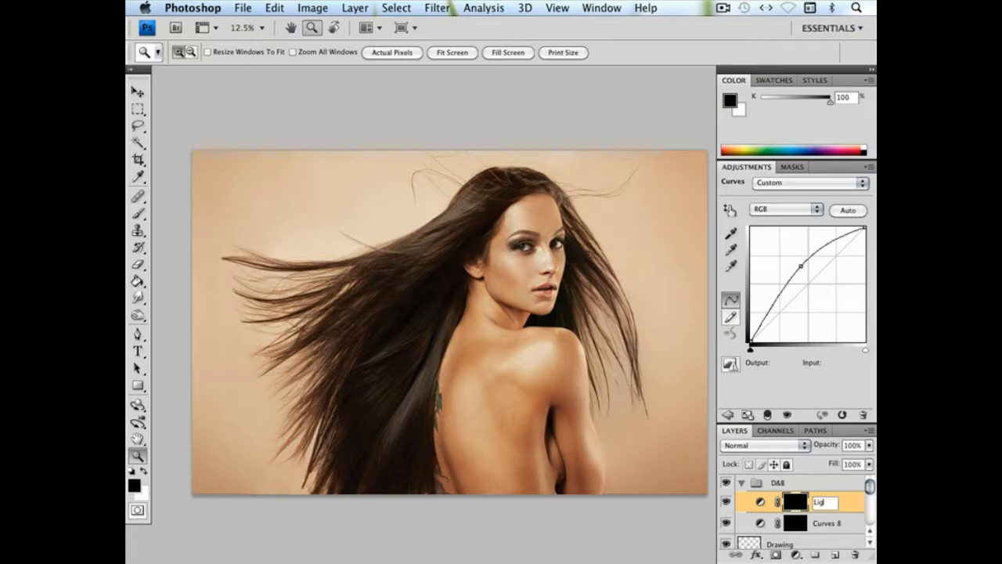
{"action": "key", "text": "Return"}
Rename the darkening Curves layer in the D&B group as Darken
{"action": "left_click", "coordinate": [822, 524]}
{"action": "double_click", "coordinate": [822, 524]}
{"action": "key", "text": "BackSpace"}
{"action": "key", "text": "BackSpace"}
{"action": "key", "text": "BackSpace"}
{"action": "key", "text": "BackSpace"}
{"action": "key", "text": "BackSpace"}
{"action": "key", "text": "BackSpace"}
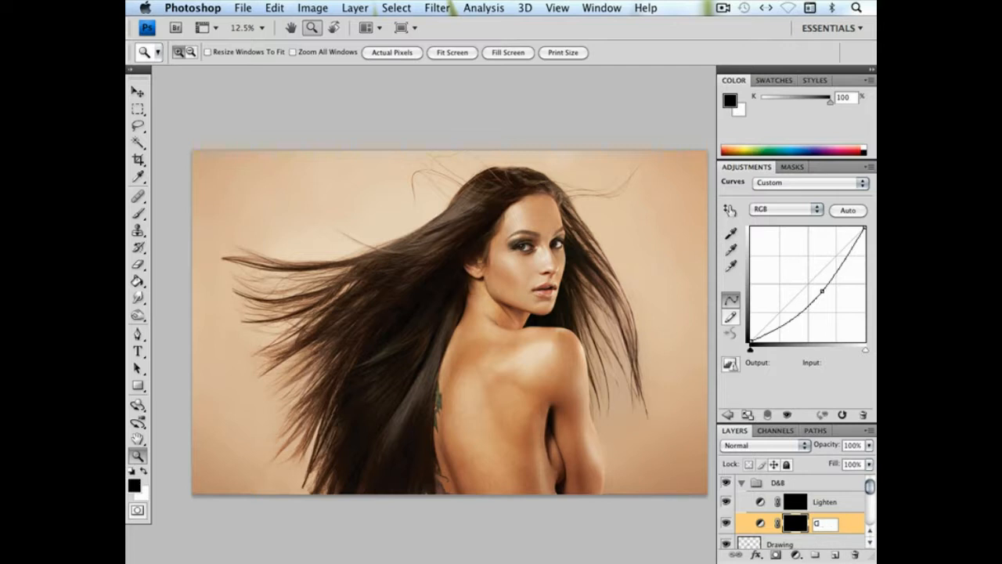
{"action": "type", "text": "Darken"}
{"action": "key", "text": "Return"}
Set up a soft white Brush of 154 px with 25% opacity for painting on the Darken mask
{"action": "left_click", "coordinate": [139, 214]}
{"action": "left_click", "coordinate": [147, 471]}
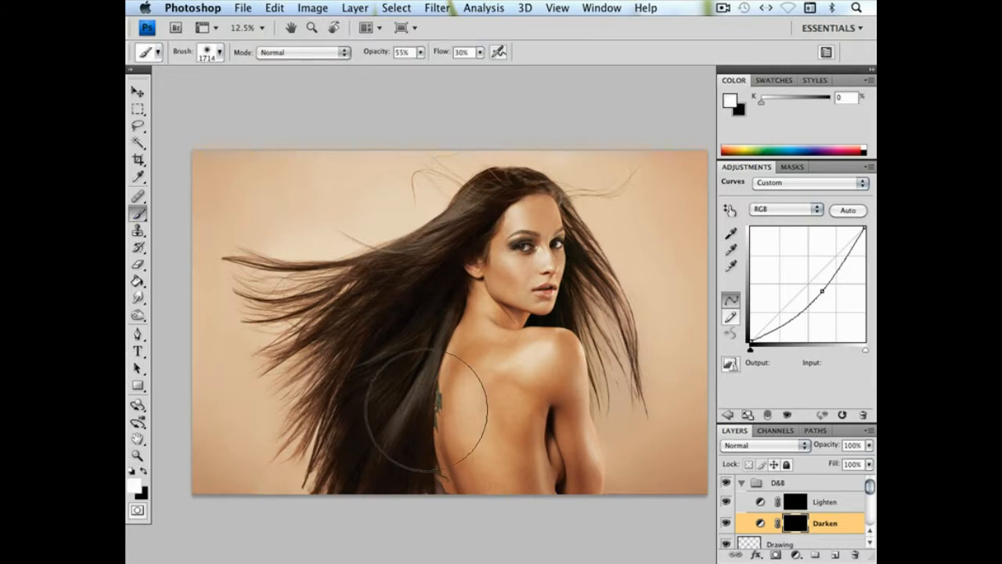
{"action": "right_click", "coordinate": [470, 356]}
{"action": "left_click_drag", "start_coordinate": [577, 386], "coordinate": [574, 387]}
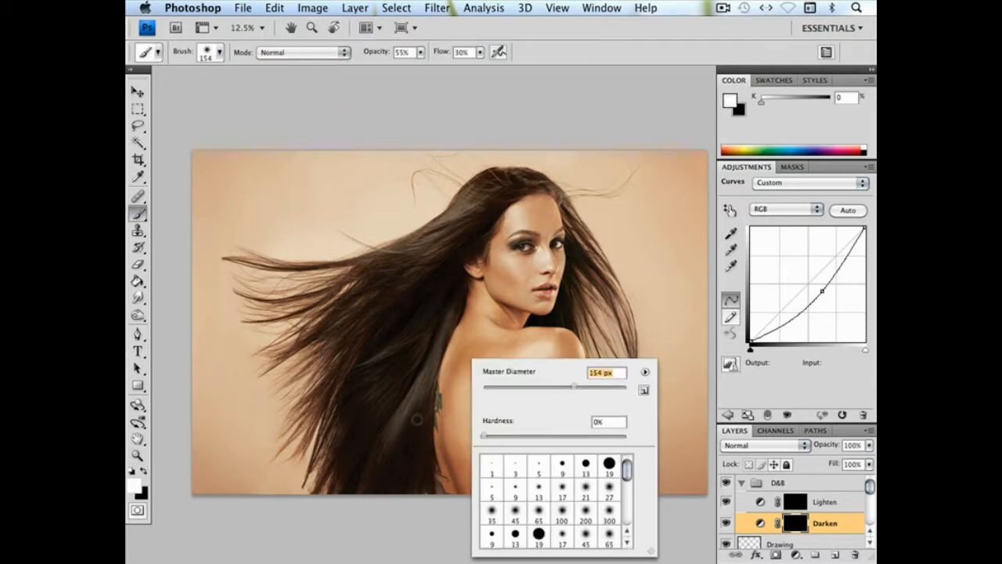
{"action": "left_click", "coordinate": [420, 52]}
{"action": "left_click_drag", "start_coordinate": [422, 66], "coordinate": [402, 67]}
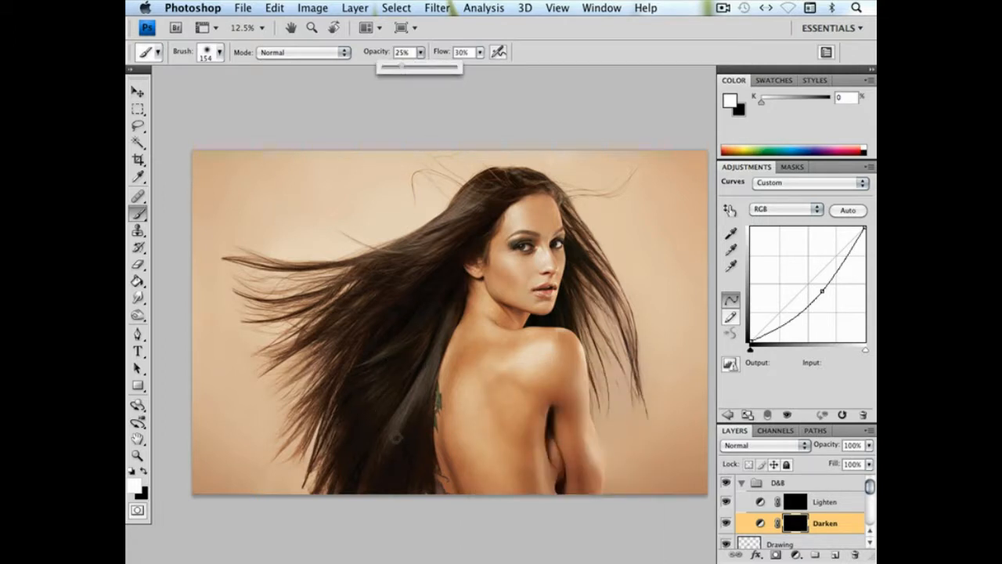
Paint on the Darken mask over the hair beside the model's back and neck, reducing the brush to 62 px
{"action": "left_click", "coordinate": [393, 436]}
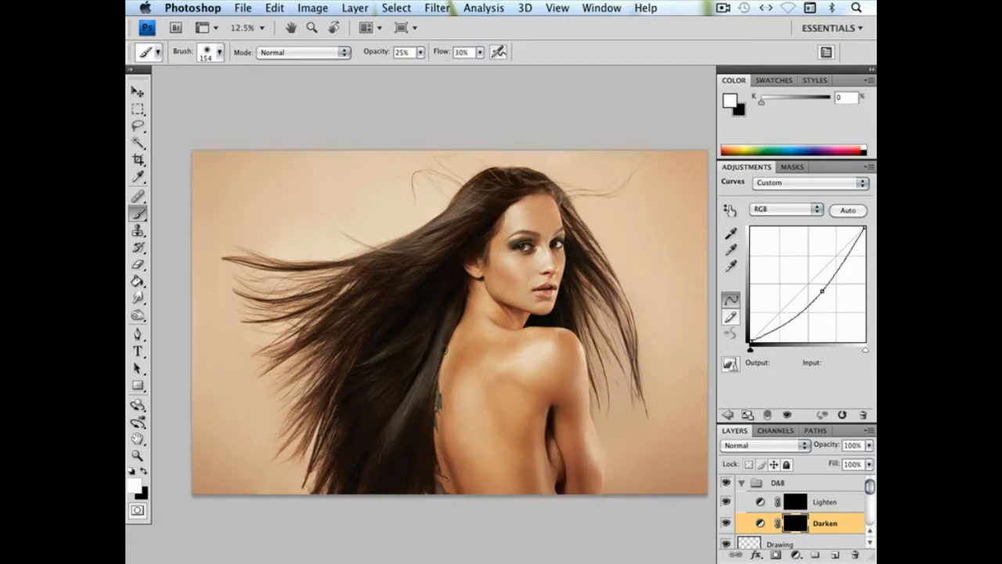
{"action": "key", "text": "super+plus"}
{"action": "key", "text": "super+plus"}
{"action": "left_click_drag", "start_coordinate": [419, 348], "coordinate": [483, 278]}
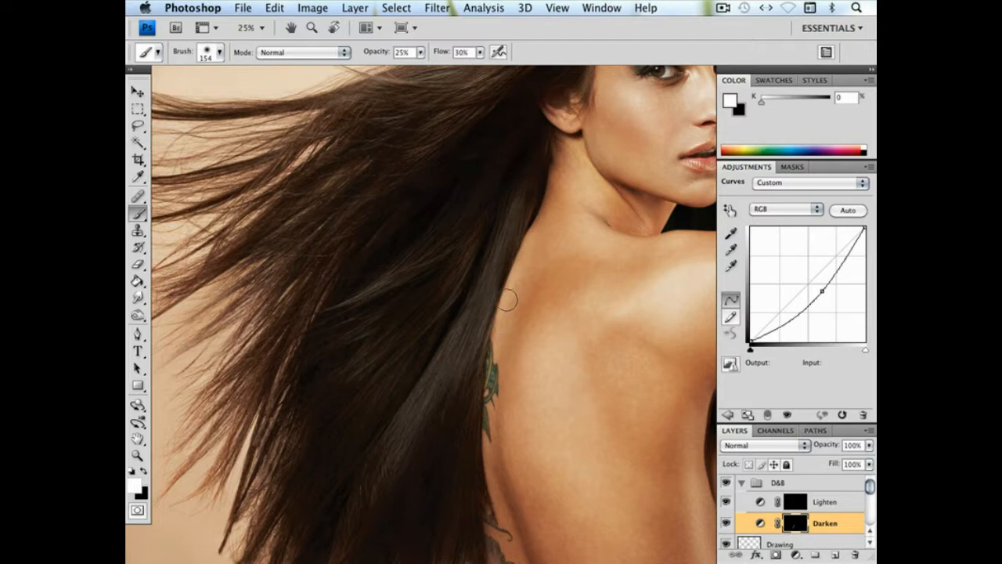
{"action": "right_click", "coordinate": [509, 300]}
{"action": "left_click", "coordinate": [570, 322]}
{"action": "left_click", "coordinate": [513, 205]}
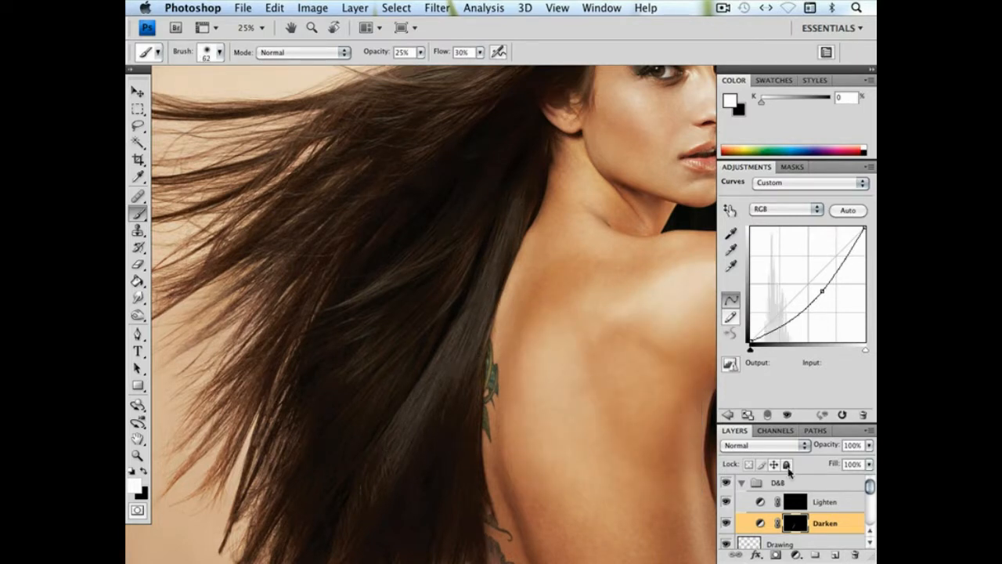
Paint on the Lighten mask with a 288 px soft brush to brighten the highlights in the long hair
{"action": "left_click", "coordinate": [795, 502]}
{"action": "right_click", "coordinate": [444, 347]}
{"action": "left_click_drag", "start_coordinate": [543, 372], "coordinate": [574, 371]}
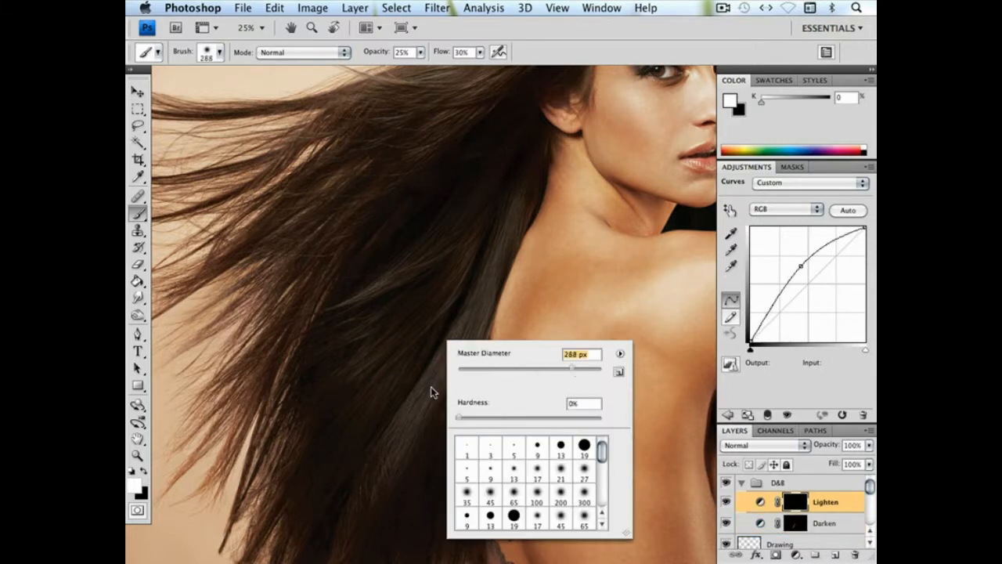
{"action": "left_click", "coordinate": [389, 404]}
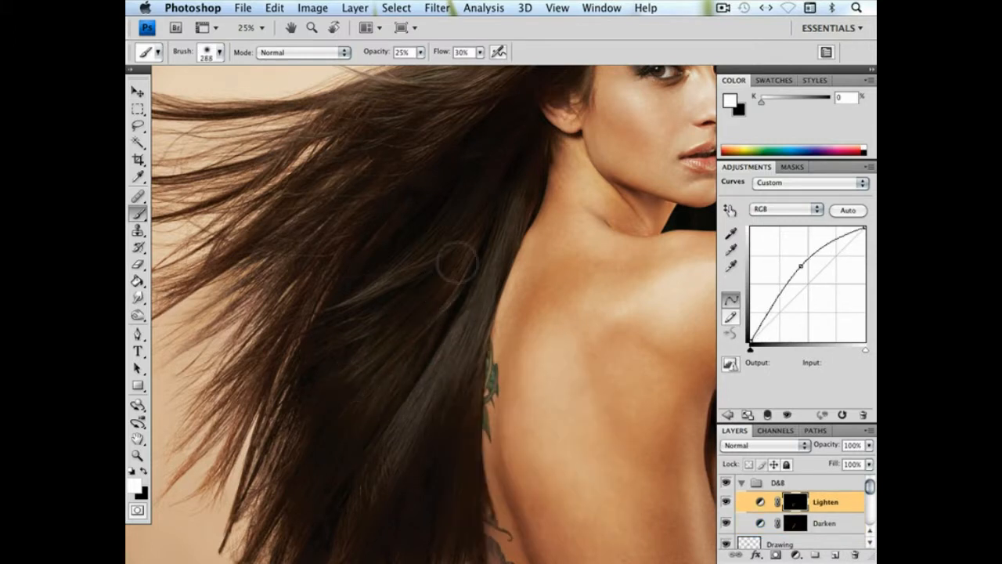
{"action": "mouse_move", "coordinate": [342, 333]}
{"action": "left_mouse_down"}
{"action": "mouse_move", "coordinate": [451, 290]}
{"action": "mouse_move", "coordinate": [372, 388]}
{"action": "mouse_move", "coordinate": [436, 455]}
{"action": "left_mouse_up"}
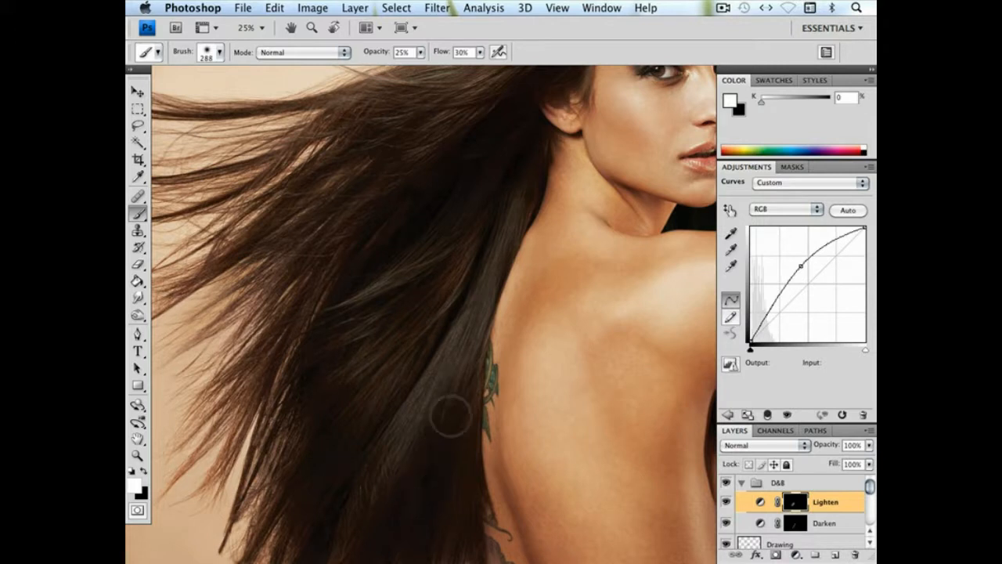
{"action": "mouse_move", "coordinate": [453, 413]}
{"action": "left_mouse_down"}
{"action": "mouse_move", "coordinate": [458, 447]}
{"action": "mouse_move", "coordinate": [358, 422]}
{"action": "mouse_move", "coordinate": [449, 307]}
{"action": "mouse_move", "coordinate": [372, 317]}
{"action": "mouse_move", "coordinate": [400, 358]}
{"action": "mouse_move", "coordinate": [384, 439]}
{"action": "left_mouse_up"}
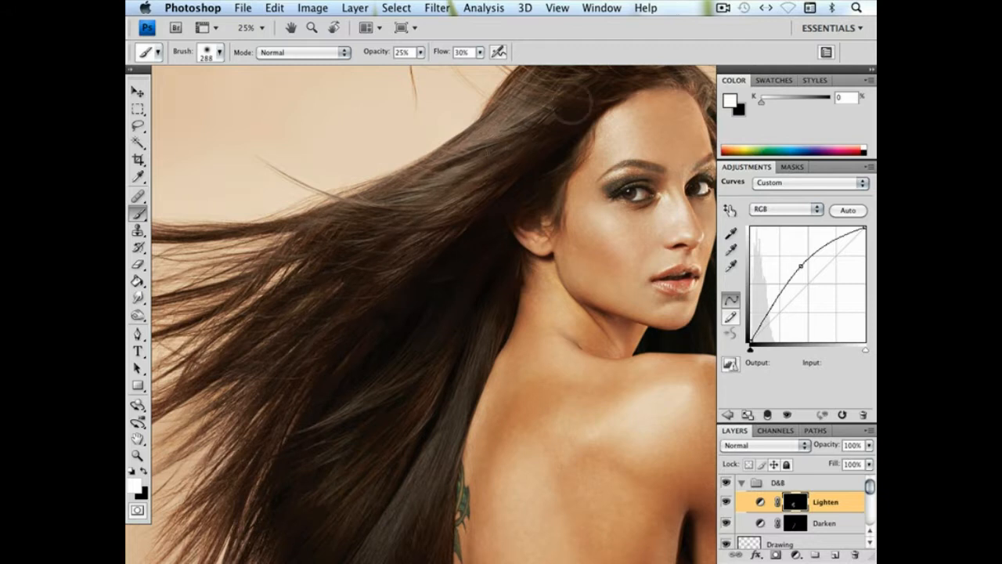
{"action": "left_click_drag", "start_coordinate": [454, 336], "coordinate": [511, 175]}
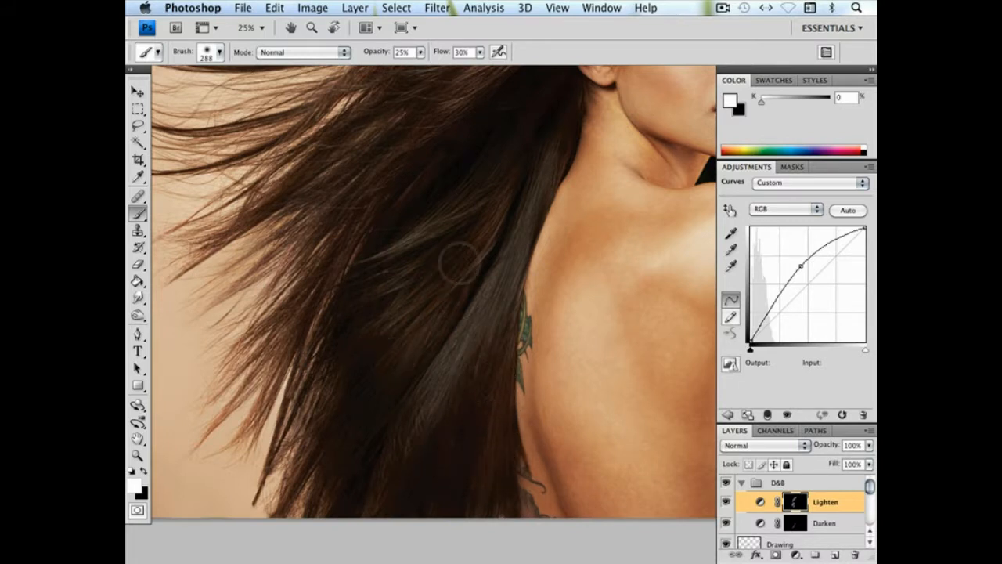
{"action": "left_click_drag", "start_coordinate": [575, 380], "coordinate": [493, 399]}
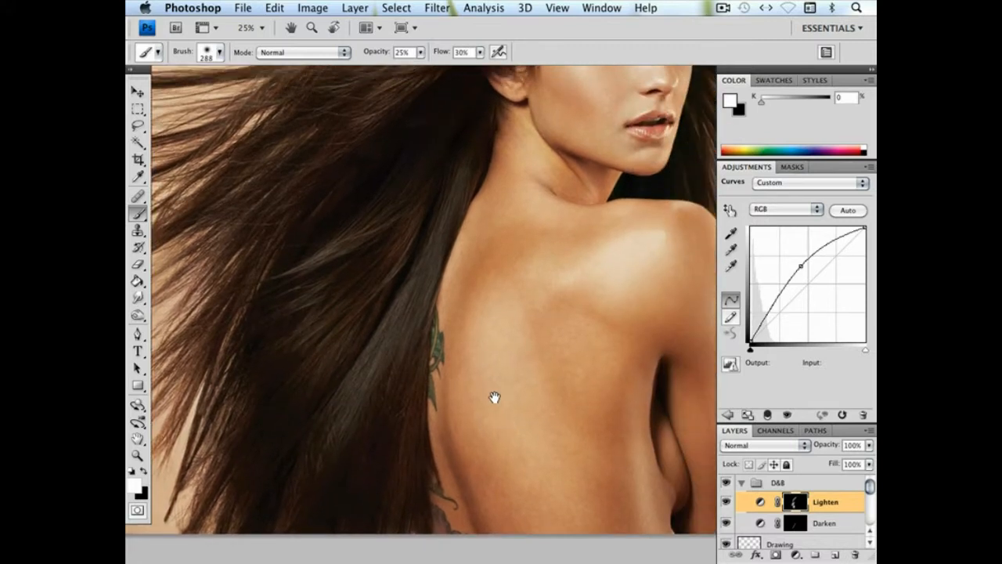
Add a Hue/Saturation adjustment layer above Lighten with Saturation -39, and delete the extra empty layer
{"action": "left_click", "coordinate": [833, 556]}
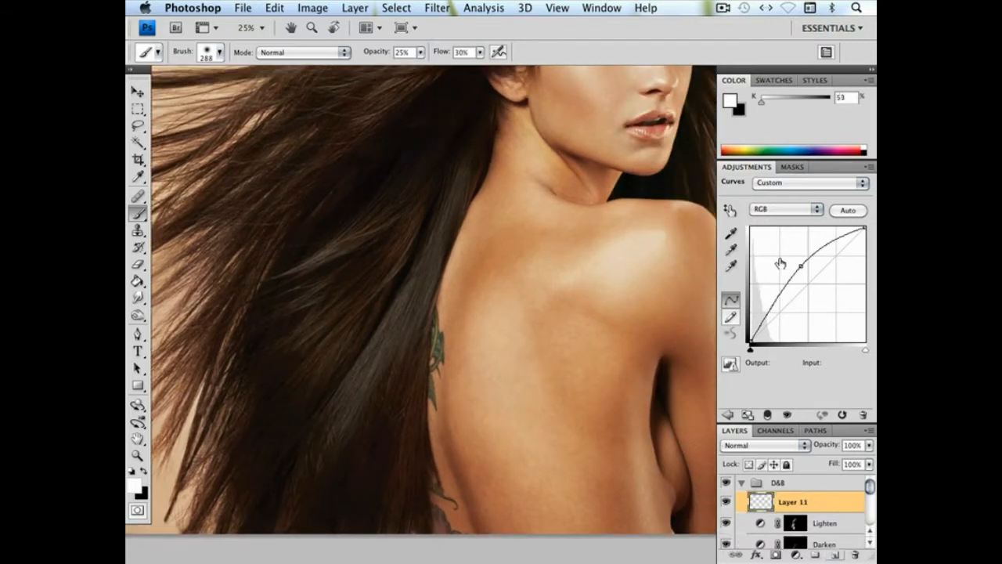
{"action": "left_click", "coordinate": [763, 239]}
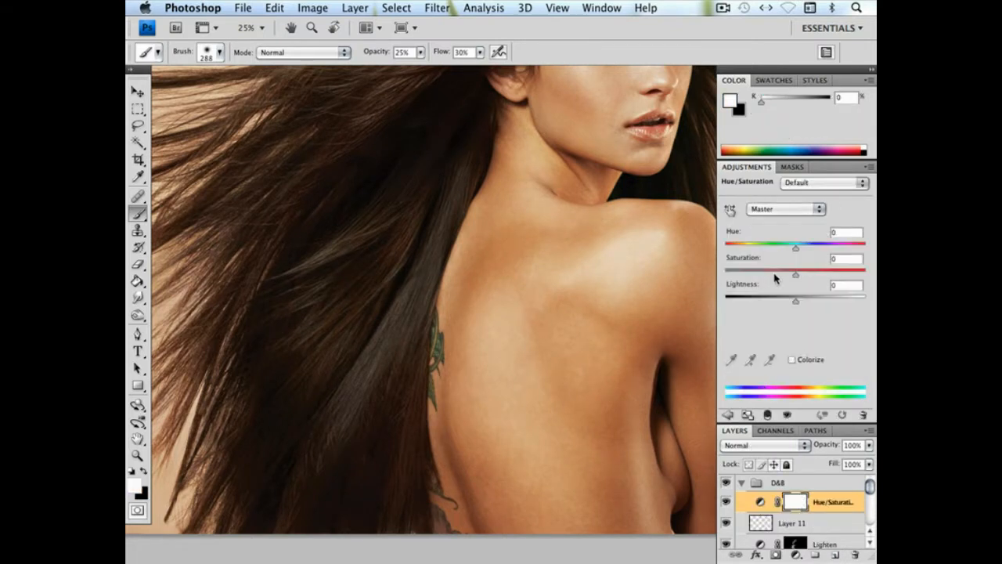
{"action": "left_click_drag", "start_coordinate": [788, 276], "coordinate": [769, 275]}
{"action": "left_click_drag", "start_coordinate": [763, 523], "coordinate": [855, 554]}
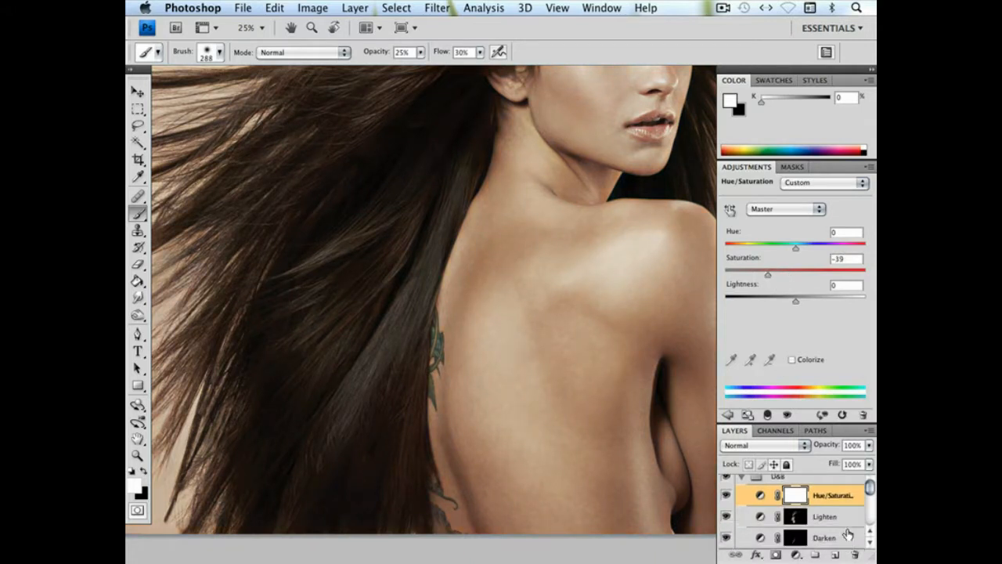
Replace the Hue/Saturation layer's mask with a copy of the Lighten mask and compare the hair with the layer hidden and shown
{"action": "left_click_drag", "start_coordinate": [797, 521], "coordinate": [798, 496]}
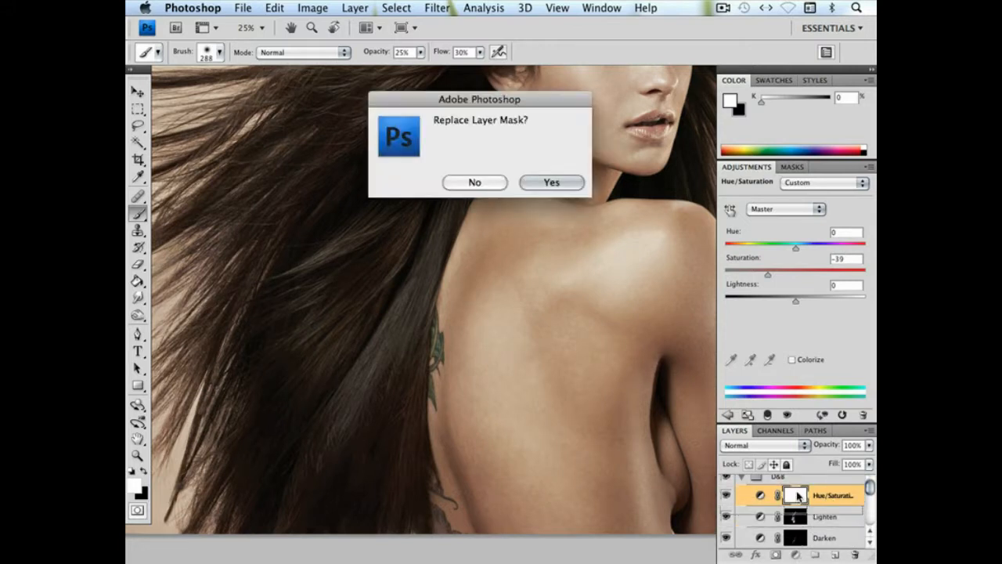
{"action": "left_click", "coordinate": [552, 183]}
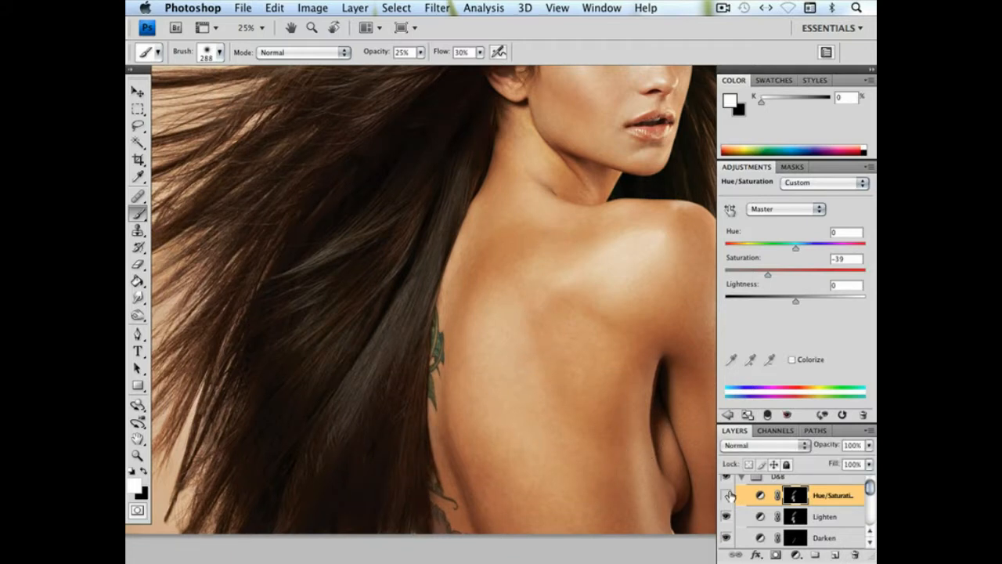
{"action": "left_click", "coordinate": [726, 494]}
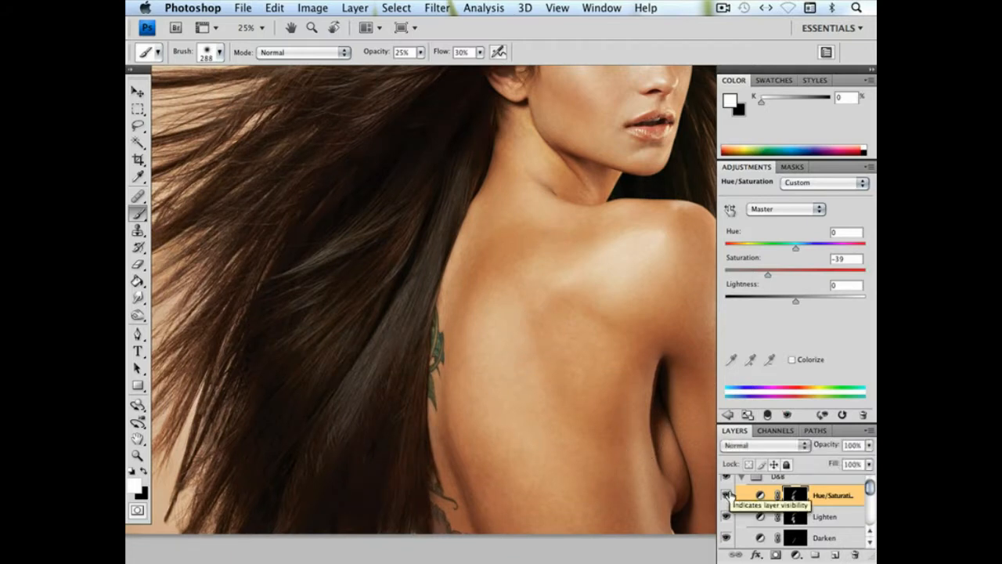
Paint more highlights into the lower hair on the Lighten mask and check the whole portrait
{"action": "left_click", "coordinate": [795, 517]}
{"action": "left_click_drag", "start_coordinate": [364, 258], "coordinate": [311, 436]}
{"action": "key", "text": "super+minus"}
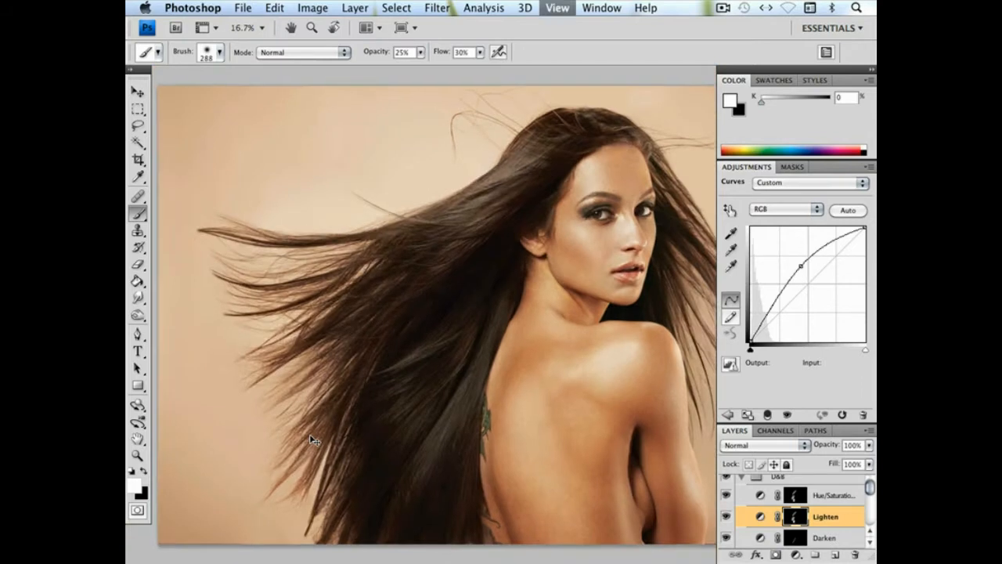
{"action": "key", "text": "super+minus"}
{"action": "left_click_drag", "start_coordinate": [540, 341], "coordinate": [489, 345]}
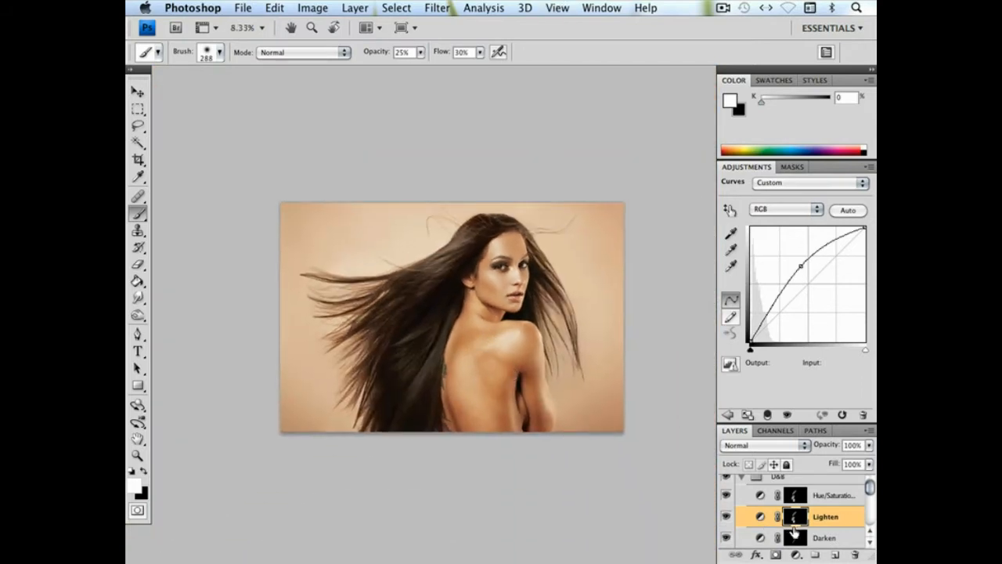
Select the Darken mask and enlarge the soft brush to 2500 px to shade broad areas of the hair
{"action": "key", "text": "alt+bracketleft"}
{"action": "right_click", "coordinate": [436, 284]}
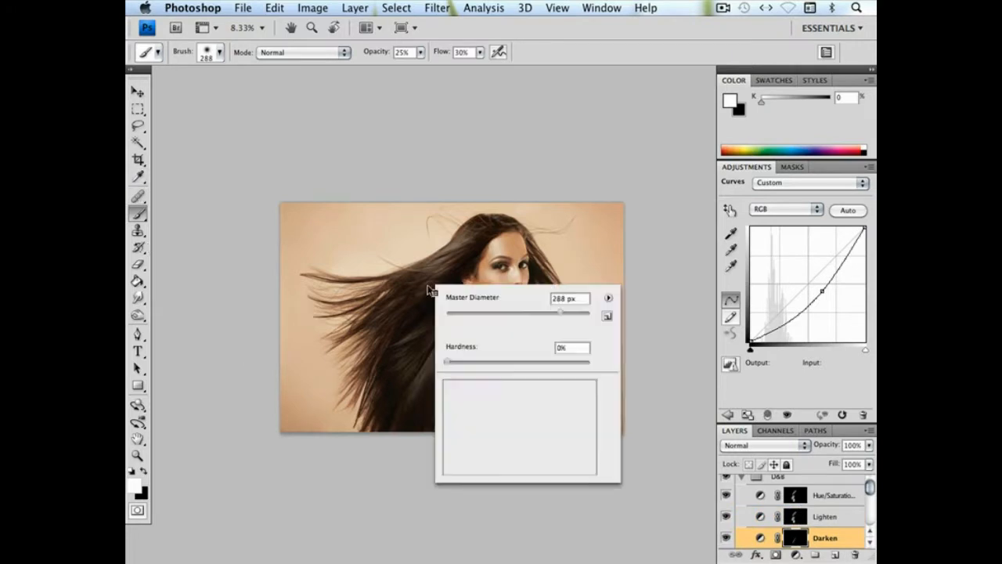
{"action": "left_click_drag", "start_coordinate": [582, 314], "coordinate": [592, 314]}
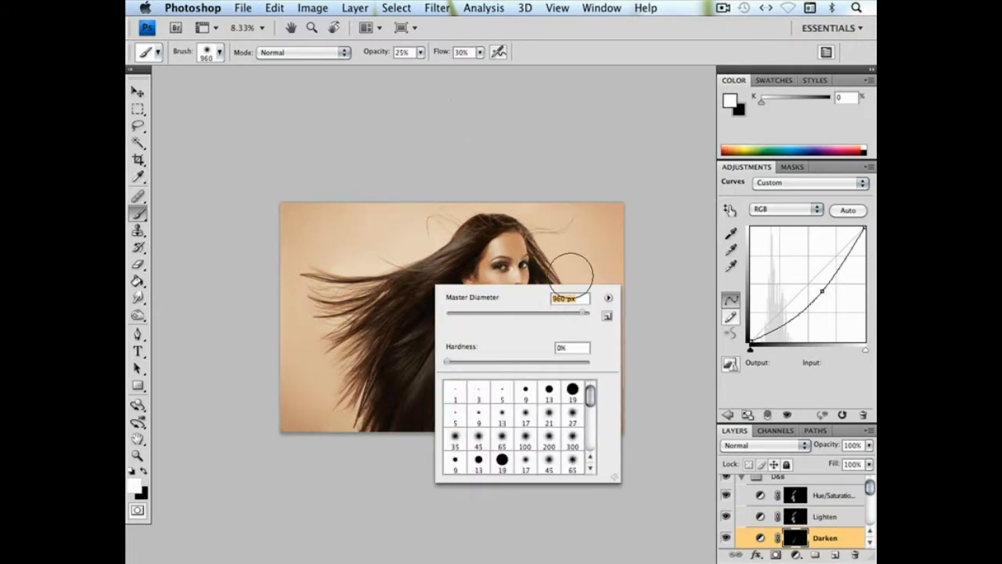
{"action": "left_click", "coordinate": [660, 223]}
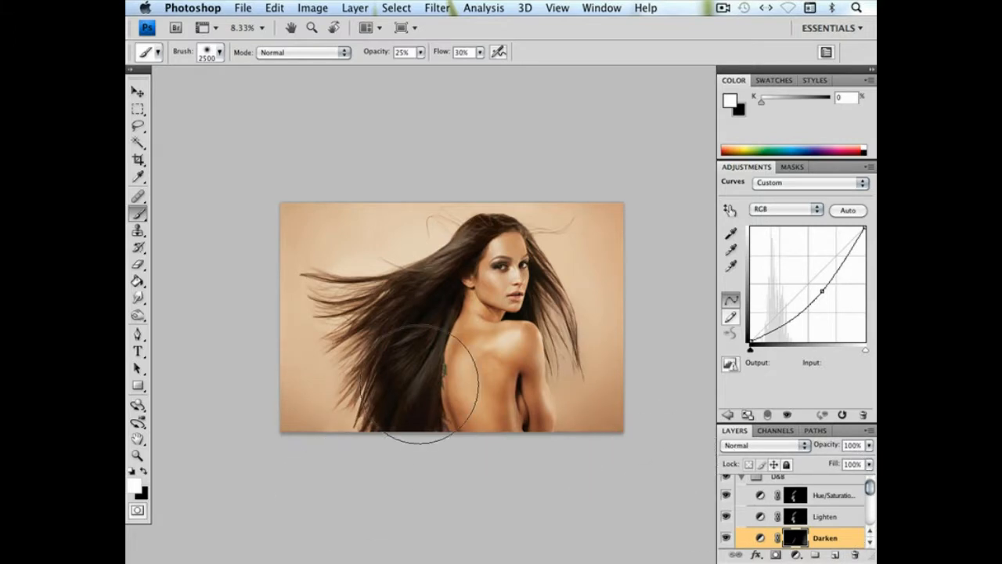
Paint on the Darken mask with a 38 px soft brush around the light strands in the dark middle of the hair
{"action": "key", "text": "super+plus"}
{"action": "key", "text": "super+plus"}
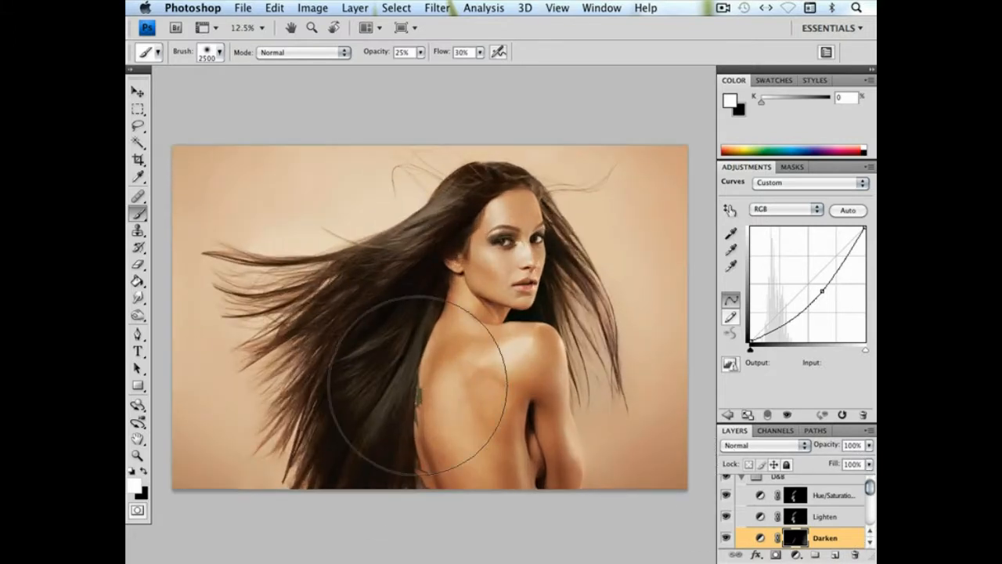
{"action": "right_click", "coordinate": [357, 359]}
{"action": "left_click", "coordinate": [399, 384]}
{"action": "key", "text": "z"}
{"action": "left_click_drag", "start_coordinate": [307, 317], "coordinate": [431, 380]}
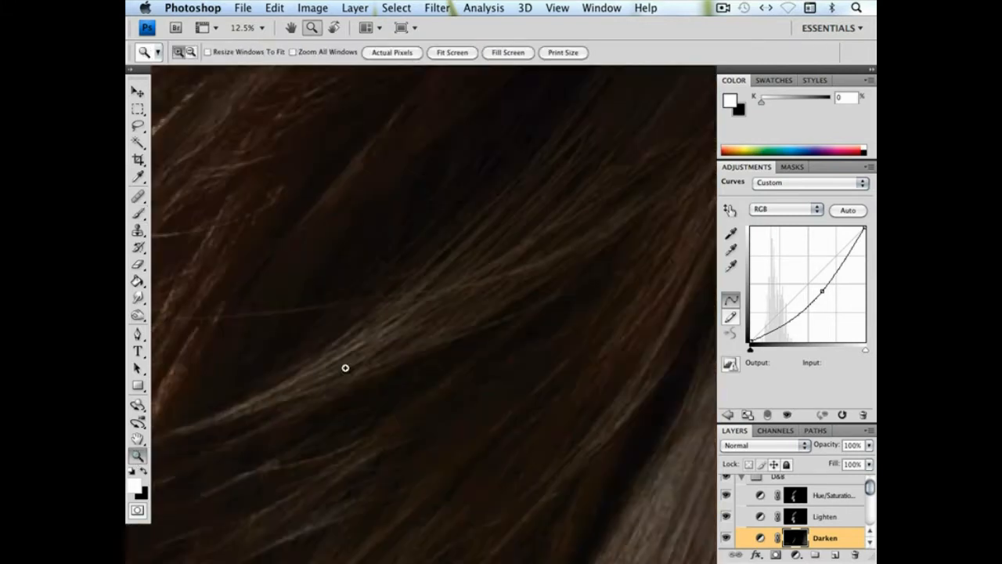
{"action": "left_click", "coordinate": [137, 212]}
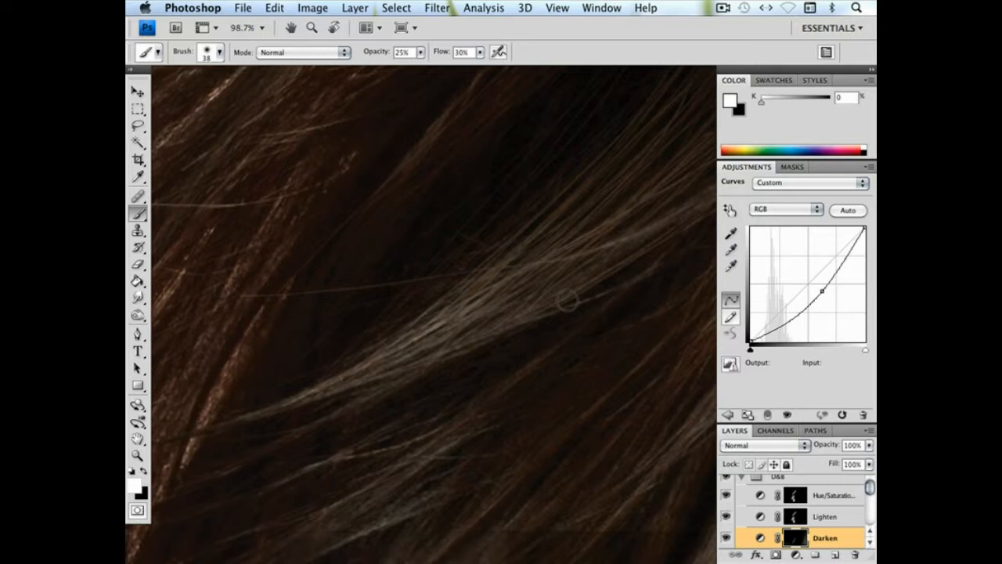
{"action": "key", "text": "super+minus"}
{"action": "key", "text": "super+minus"}
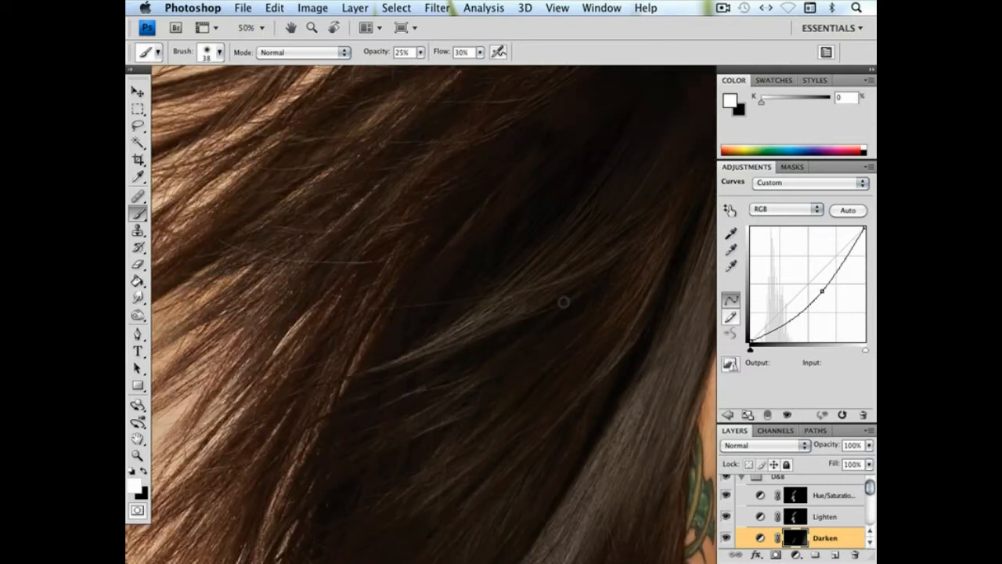
{"action": "key", "text": "super+i"}
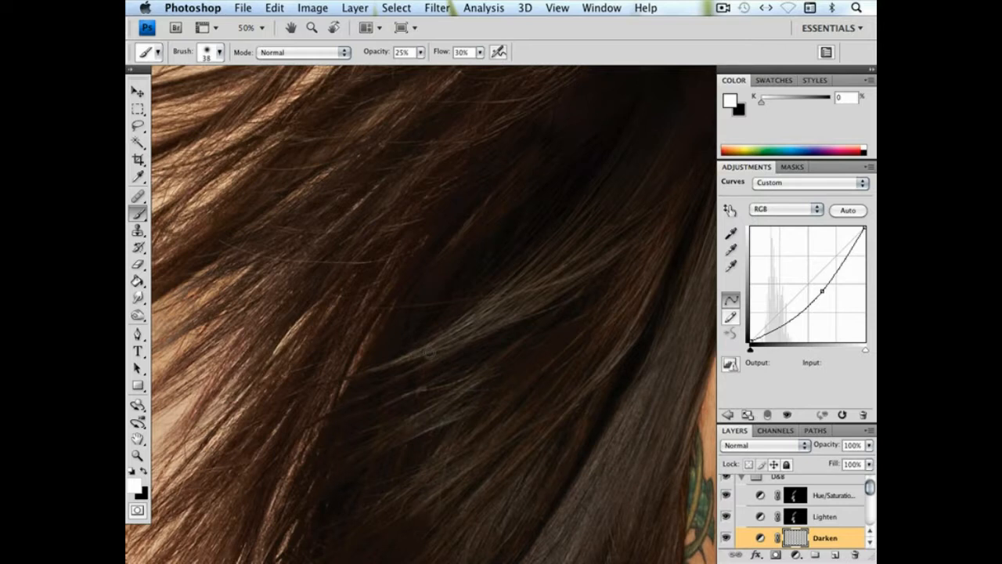
{"action": "key", "text": "super+i"}
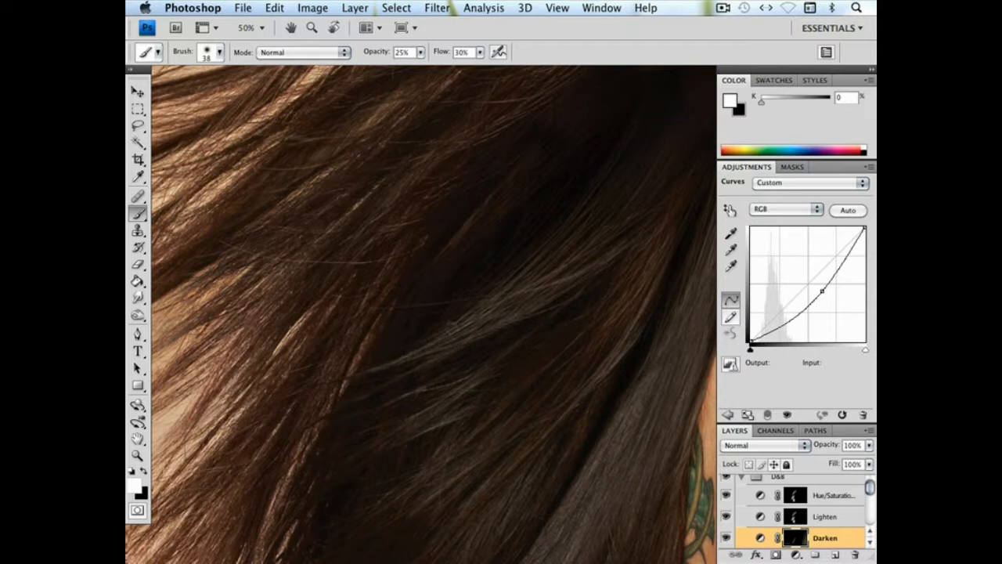
Refine the shading around those strands on the Darken mask with 17 px and 108 px soft brushes, and check the whole portrait
{"action": "right_click", "coordinate": [515, 365]}
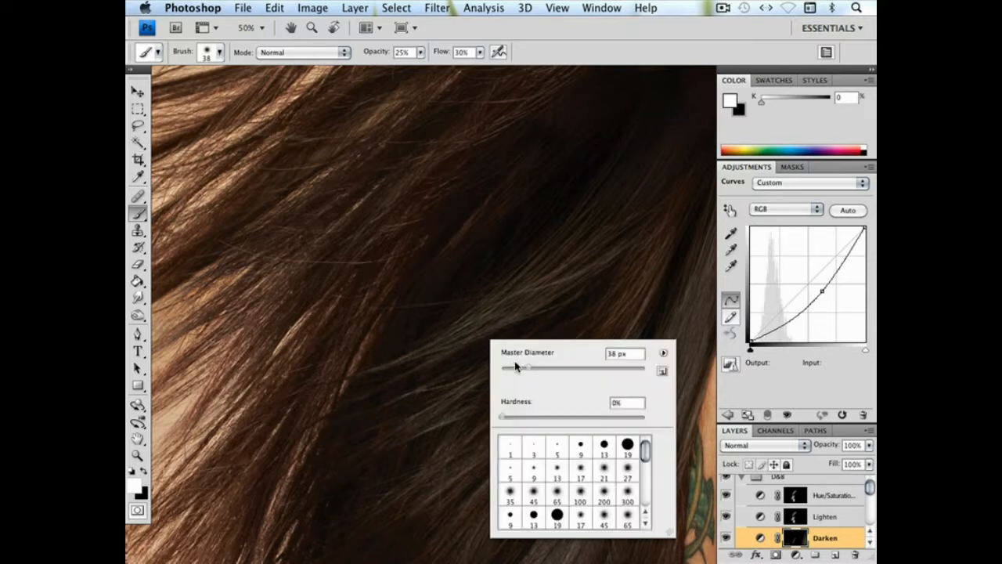
{"action": "left_click_drag", "start_coordinate": [528, 367], "coordinate": [513, 367]}
{"action": "left_click", "coordinate": [371, 369]}
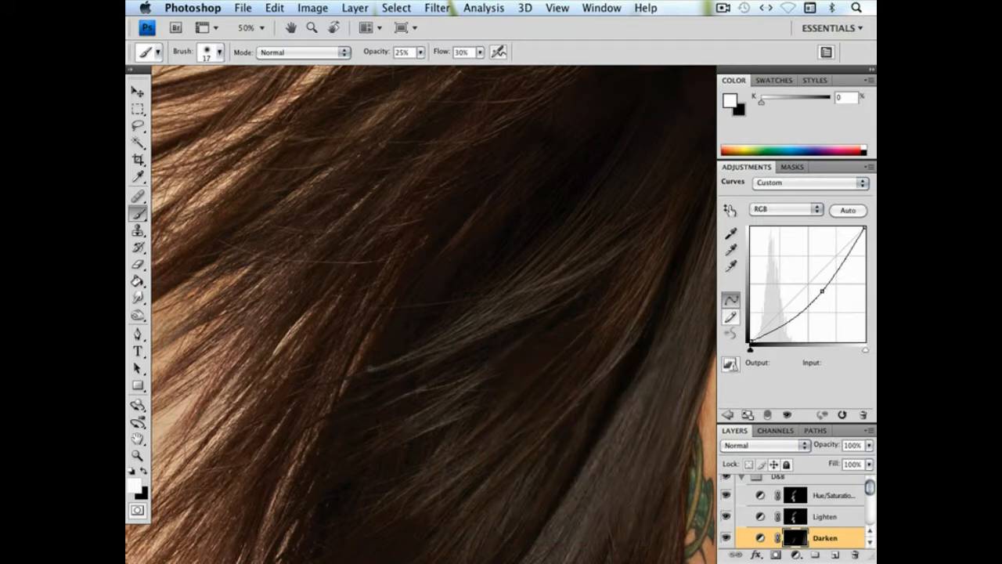
{"action": "right_click", "coordinate": [481, 342]}
{"action": "left_click", "coordinate": [582, 369]}
{"action": "mouse_move", "coordinate": [407, 358]}
{"action": "left_mouse_down"}
{"action": "mouse_move", "coordinate": [524, 292]}
{"action": "mouse_move", "coordinate": [410, 356]}
{"action": "mouse_move", "coordinate": [499, 297]}
{"action": "left_mouse_up"}
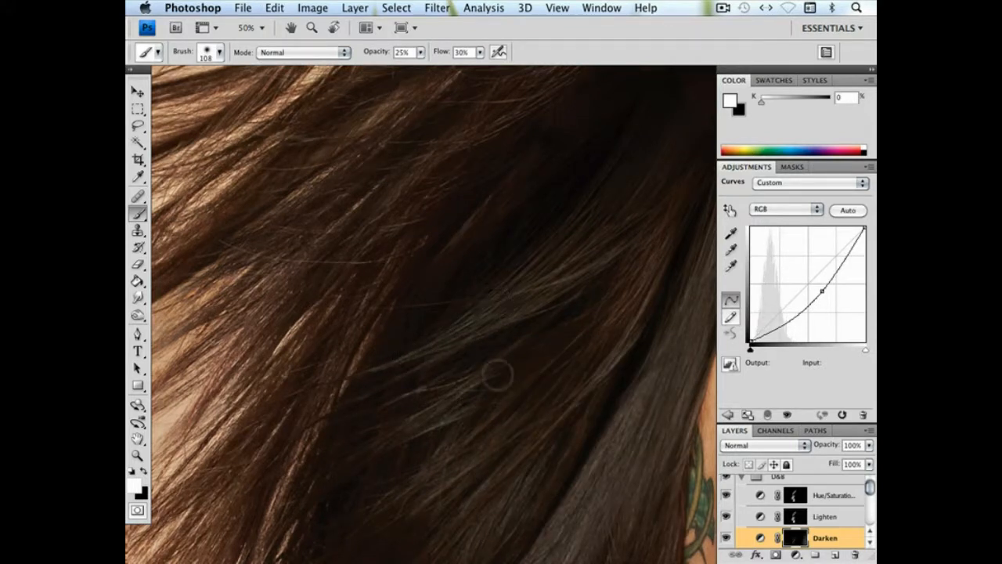
{"action": "key", "text": "super+minus"}
{"action": "key", "text": "super+minus"}
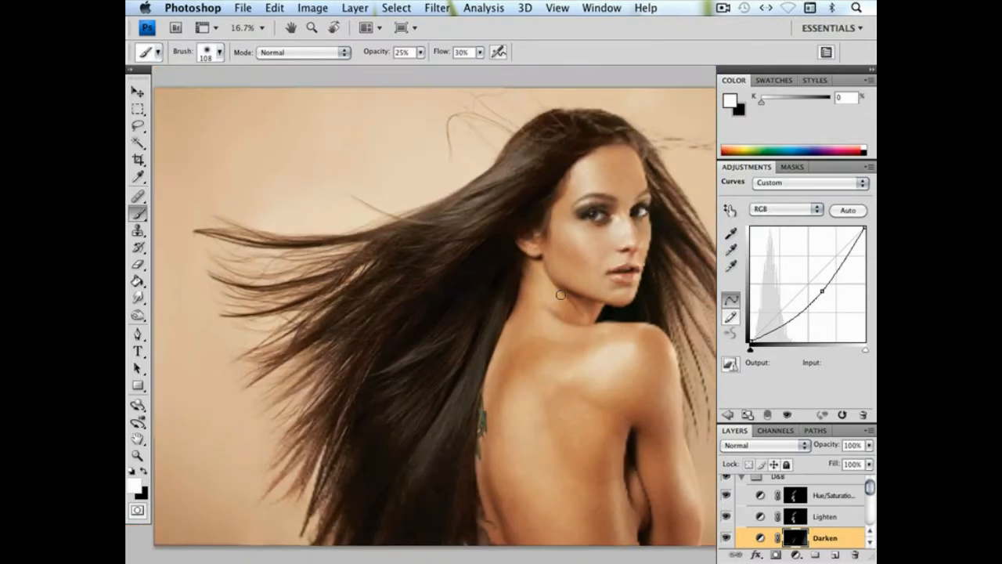
{"action": "left_click_drag", "start_coordinate": [552, 307], "coordinate": [516, 259]}
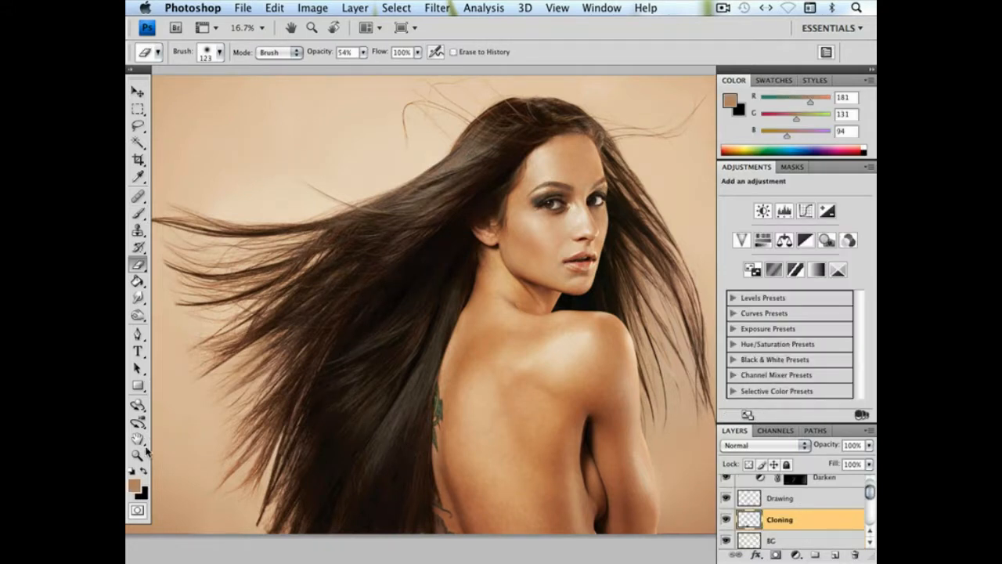
Clone highlighted hair over the dark gap above the ear on the Cloning layer with a 58 px Clone Stamp in Lighten mode
{"action": "left_click", "coordinate": [139, 454]}
{"action": "left_click_drag", "start_coordinate": [486, 238], "coordinate": [515, 266]}
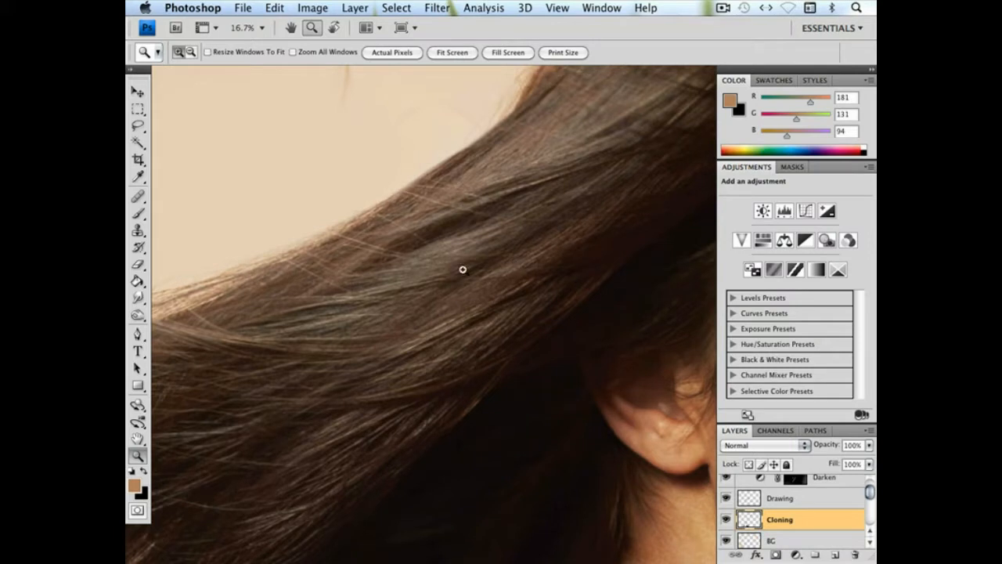
{"action": "left_click", "coordinate": [137, 230]}
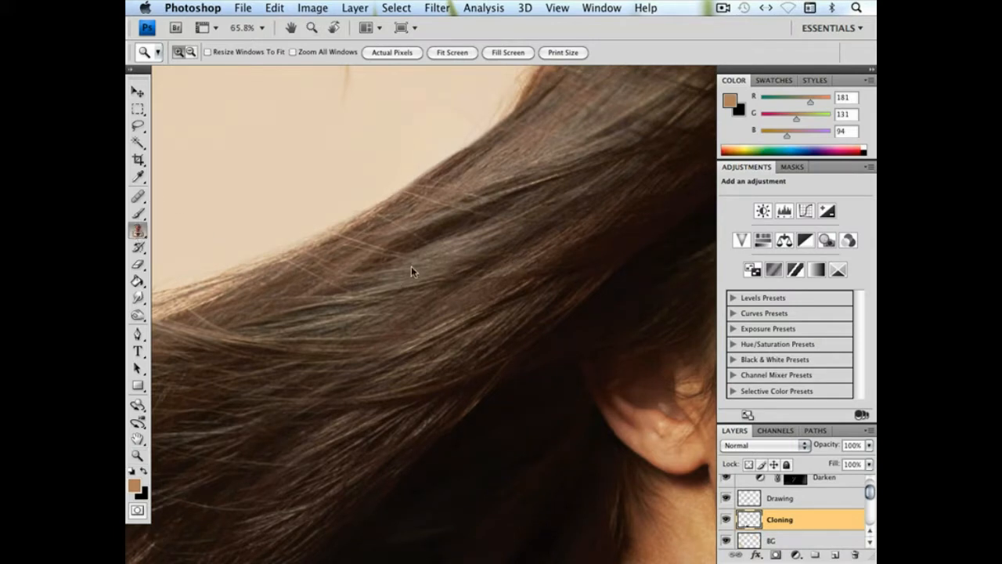
{"action": "right_click", "coordinate": [429, 279]}
{"action": "left_click", "coordinate": [472, 300]}
{"action": "key", "text": "Return"}
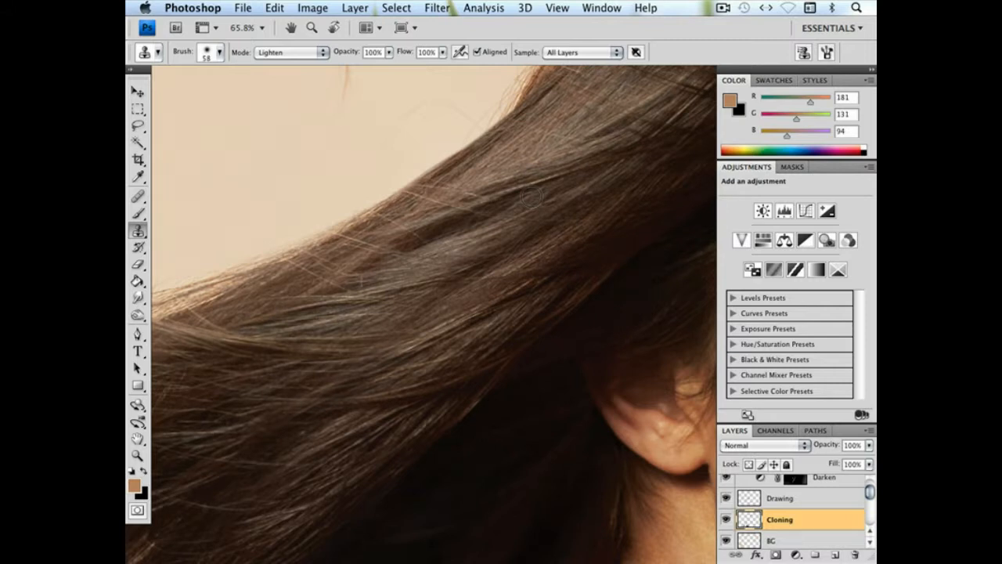
{"action": "left_click_drag", "start_coordinate": [399, 248], "coordinate": [531, 196]}
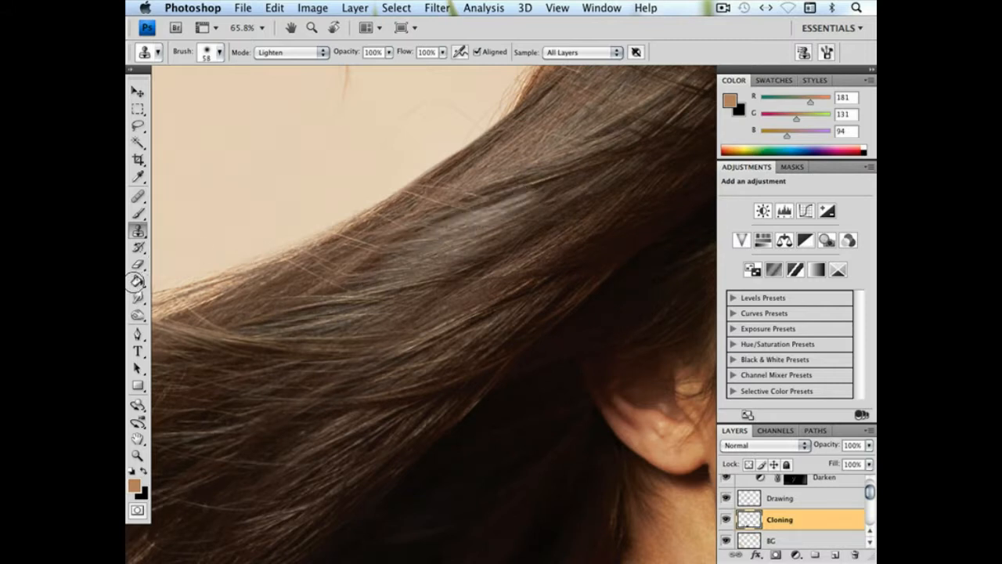
Set the history source to the state before the last clone and soften the cloned patch with a 170 px History Brush at 54% opacity
{"action": "left_click", "coordinate": [139, 265]}
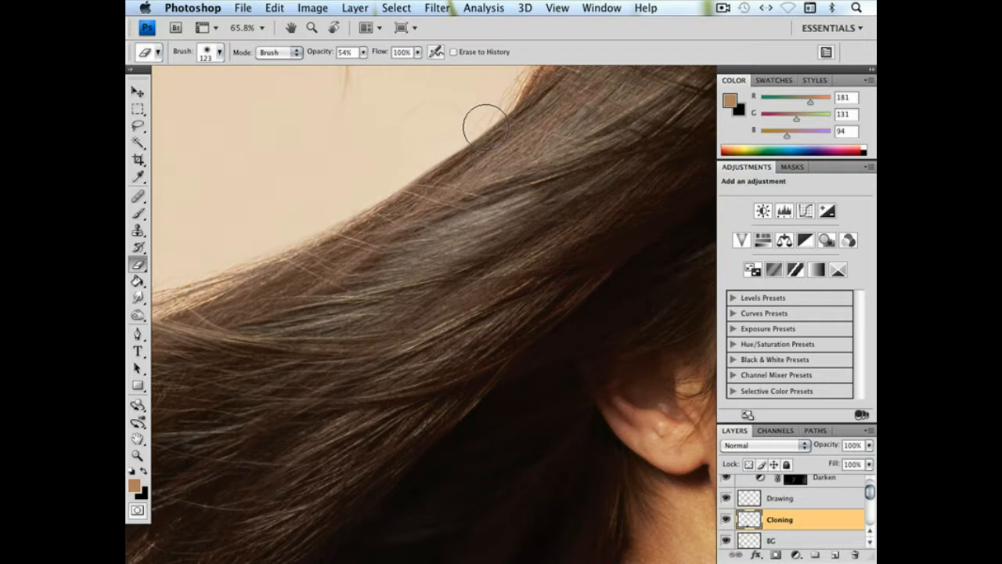
{"action": "left_click", "coordinate": [556, 8]}
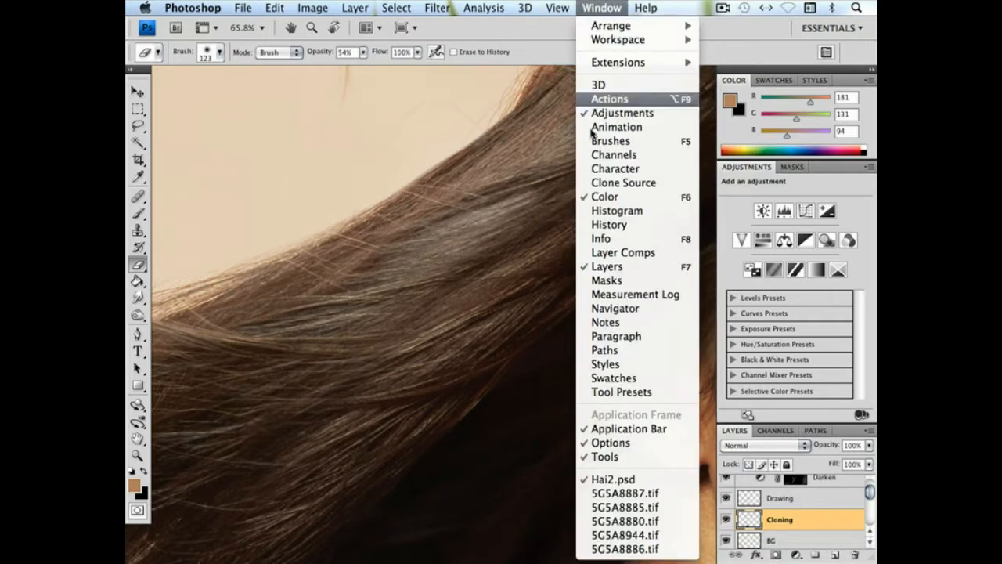
{"action": "left_click", "coordinate": [595, 224]}
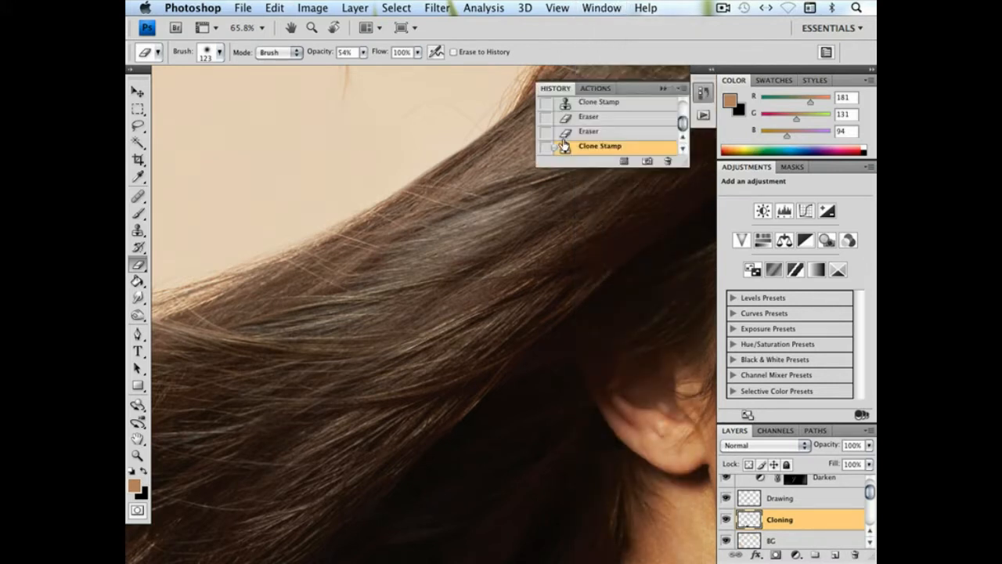
{"action": "left_click", "coordinate": [546, 133]}
{"action": "left_click", "coordinate": [138, 248]}
{"action": "right_click", "coordinate": [608, 231]}
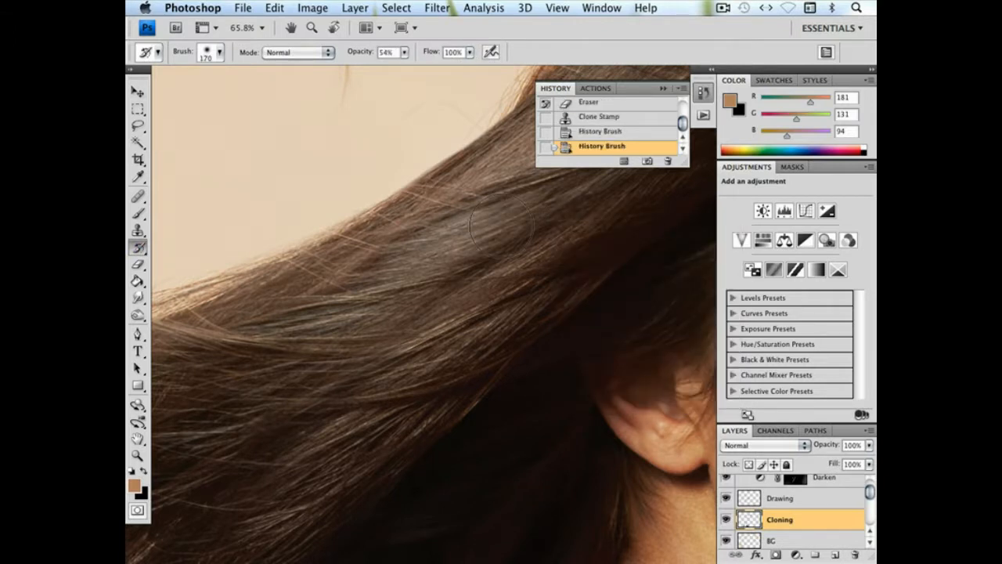
{"action": "left_click_drag", "start_coordinate": [504, 235], "coordinate": [537, 221]}
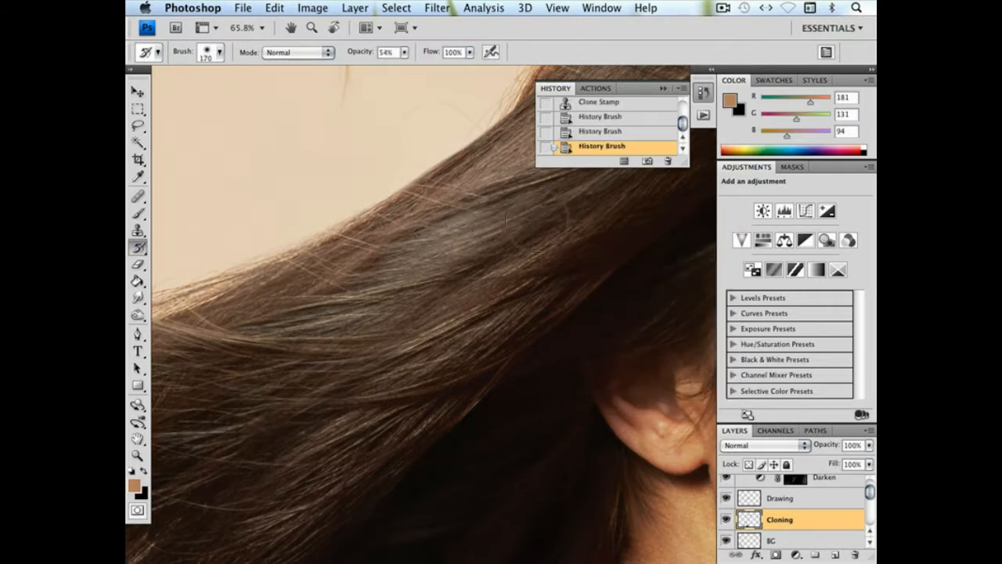
{"action": "left_click", "coordinate": [396, 249]}
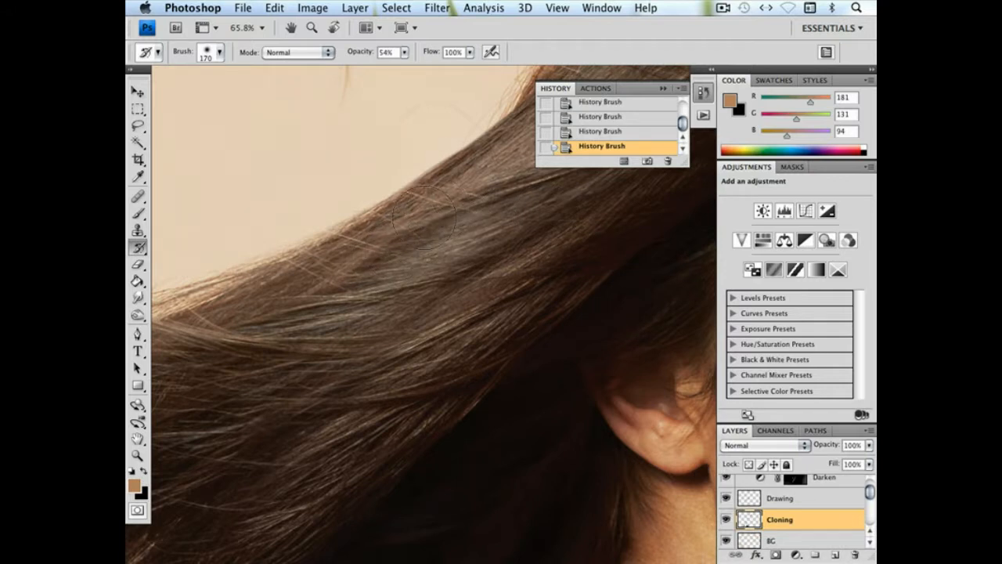
Clone a lighter strand over the thin dark line higher in the hair with a 26 px Clone Stamp in Lighten mode
{"action": "mouse_move", "coordinate": [498, 235]}
{"action": "left_mouse_down"}
{"action": "mouse_move", "coordinate": [425, 275]}
{"action": "mouse_move", "coordinate": [389, 326]}
{"action": "mouse_move", "coordinate": [388, 314]}
{"action": "left_mouse_up"}
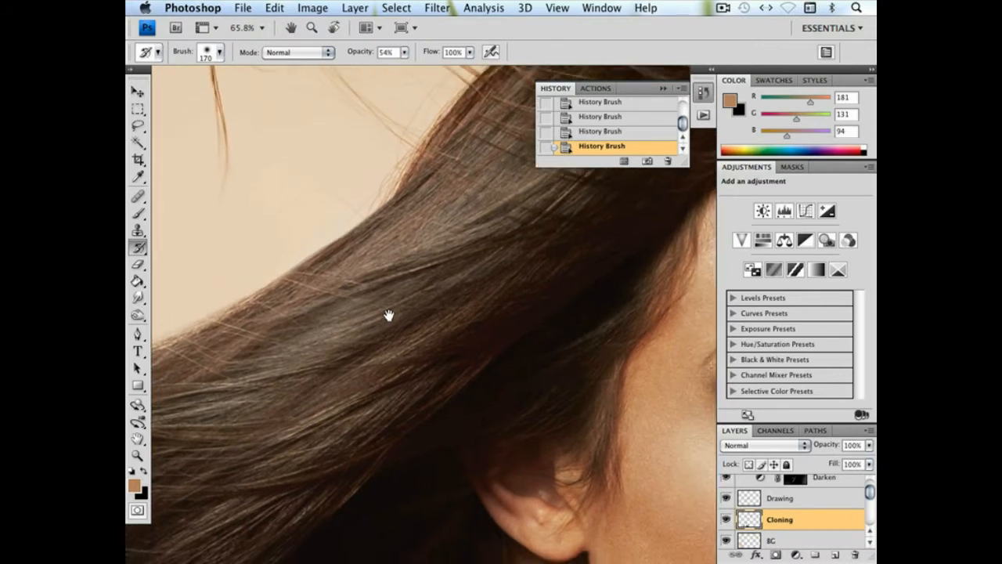
{"action": "left_click", "coordinate": [138, 231]}
{"action": "right_click", "coordinate": [417, 266]}
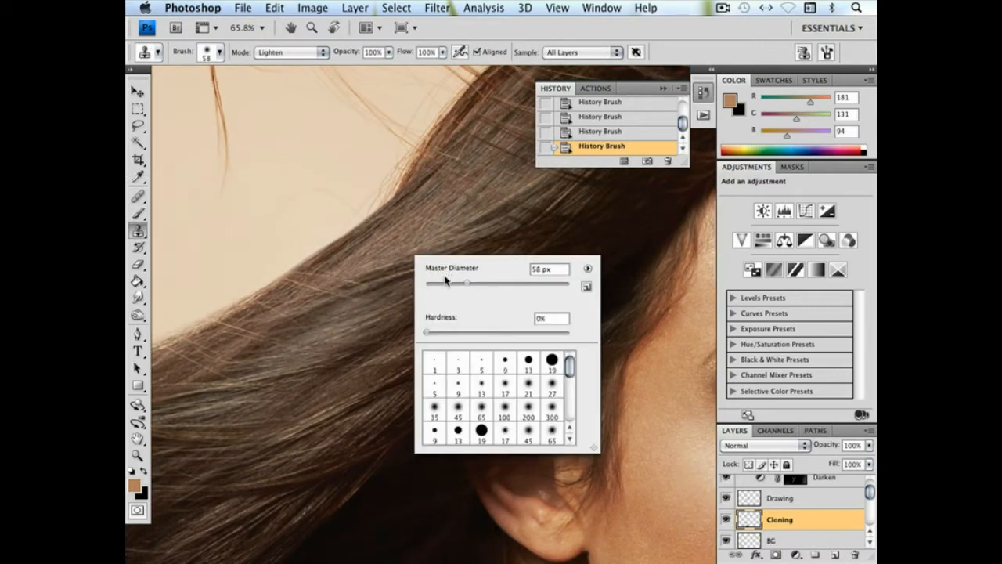
{"action": "type", "text": "26"}
{"action": "key", "text": "Return"}
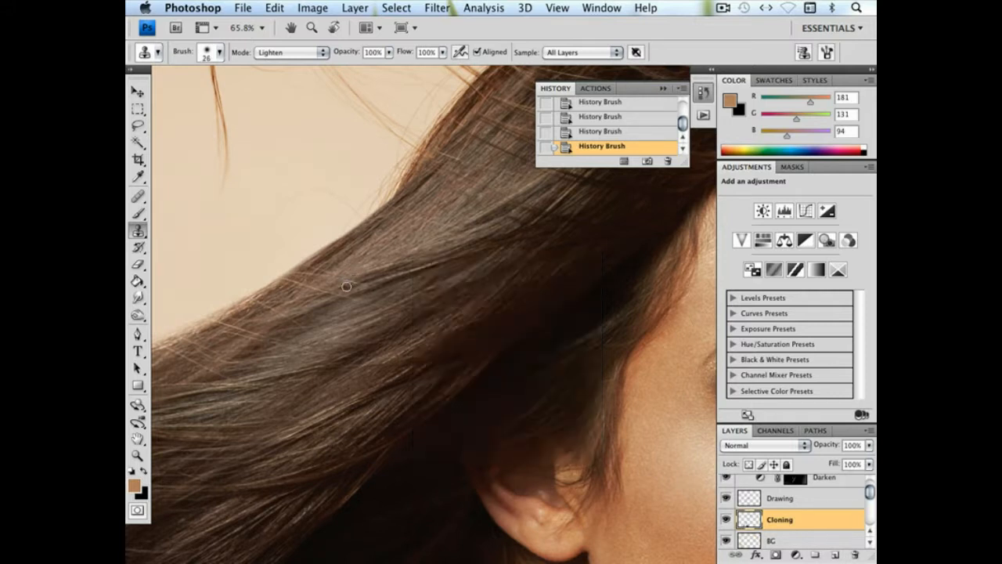
{"action": "left_click_drag", "start_coordinate": [424, 258], "coordinate": [463, 247]}
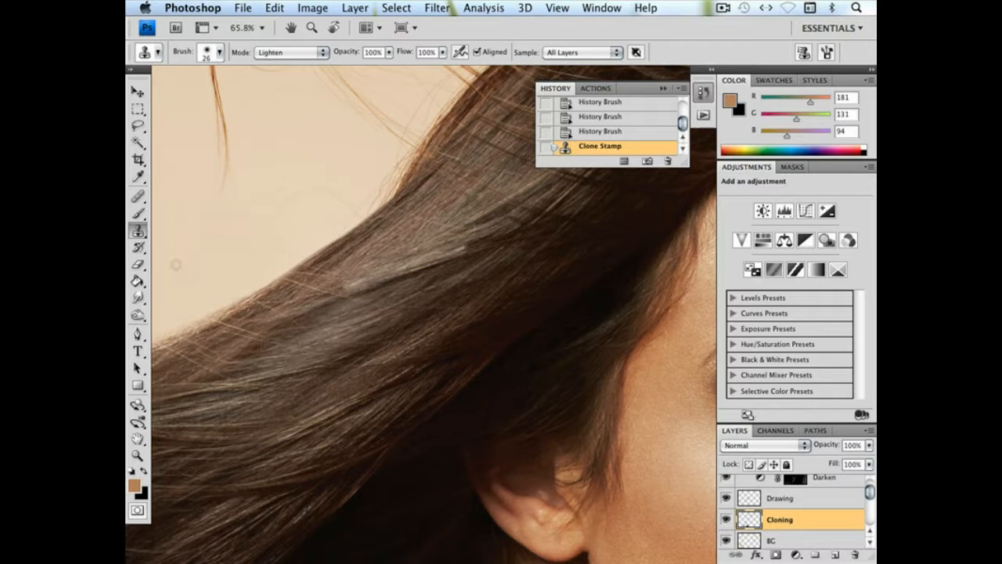
Blend the newly cloned strand into the surrounding hair with the History Brush at 16% opacity
{"action": "left_click", "coordinate": [142, 246]}
{"action": "left_click_drag", "start_coordinate": [404, 52], "coordinate": [381, 73]}
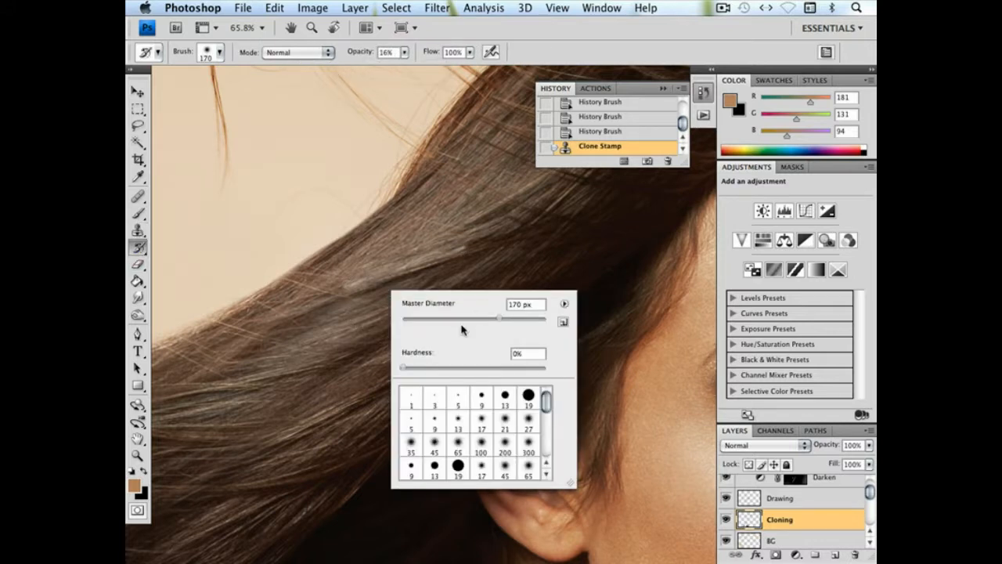
{"action": "left_click", "coordinate": [468, 264]}
{"action": "left_click", "coordinate": [468, 266]}
{"action": "left_click", "coordinate": [468, 265]}
{"action": "left_click", "coordinate": [476, 263]}
{"action": "left_click", "coordinate": [485, 262]}
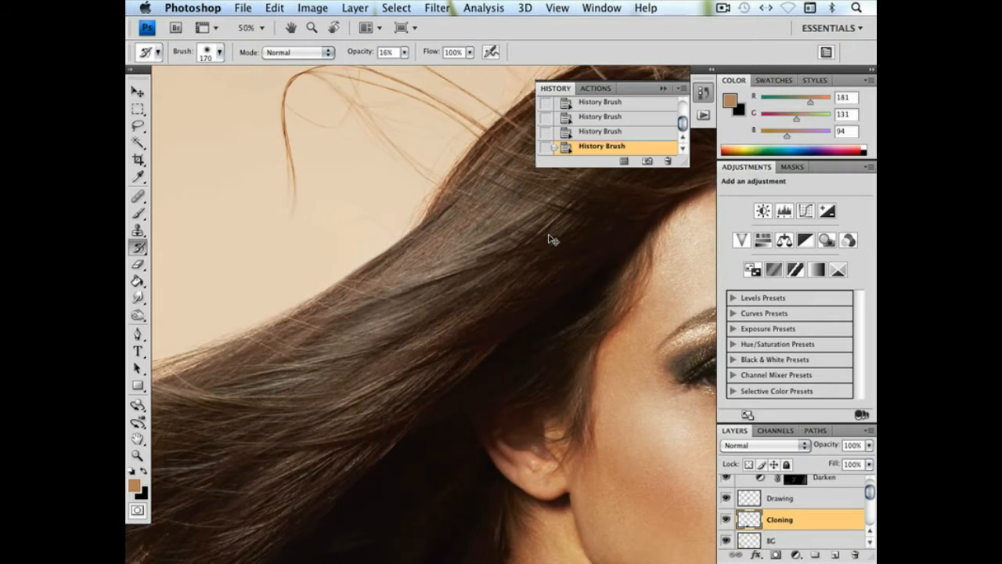
Compare the whole portrait with the Cloning layer hidden and shown
{"action": "key", "text": "super+minus"}
{"action": "key", "text": "super+minus"}
{"action": "key", "text": "super+minus"}
{"action": "key", "text": "super+minus"}
{"action": "left_click_drag", "start_coordinate": [551, 236], "coordinate": [513, 260]}
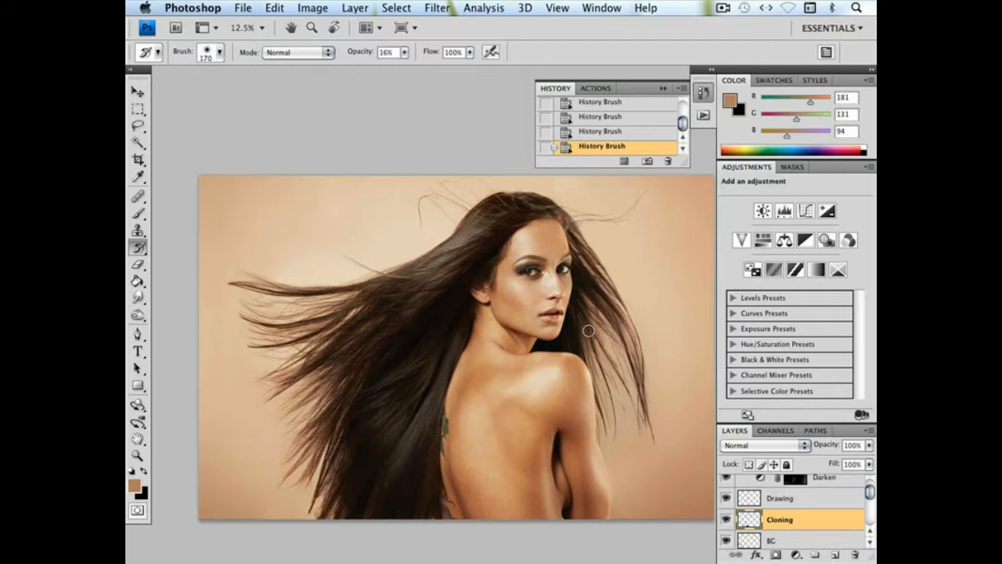
{"action": "left_click", "coordinate": [727, 521]}
{"action": "left_click", "coordinate": [727, 521]}
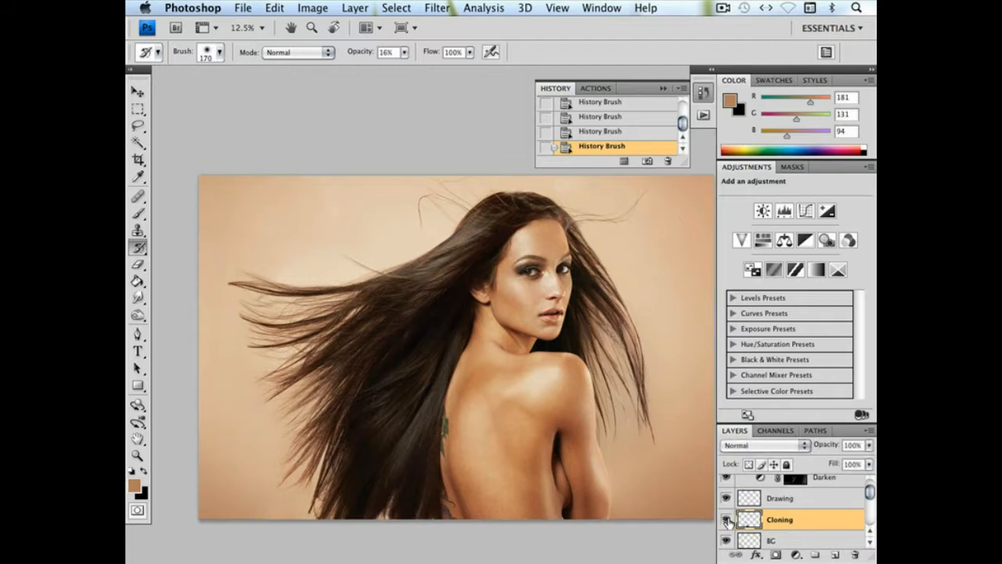
{"action": "left_click", "coordinate": [728, 521]}
{"action": "left_click", "coordinate": [728, 521]}
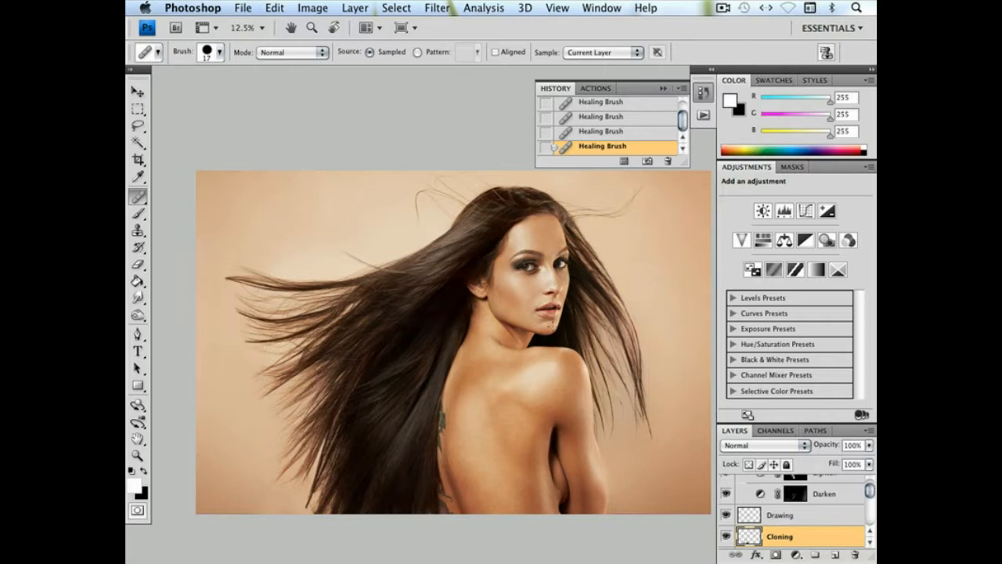
Collapse the D&B group and add a new empty layer above it for retouching the area beneath the arm
{"action": "left_click_drag", "start_coordinate": [517, 301], "coordinate": [471, 205]}
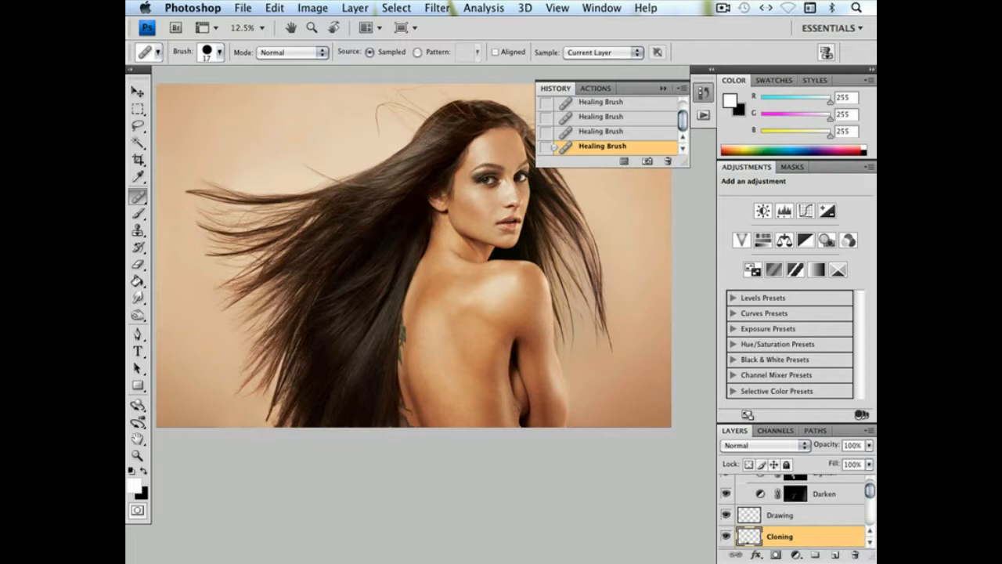
{"action": "left_click", "coordinate": [137, 454]}
{"action": "left_click_drag", "start_coordinate": [454, 365], "coordinate": [614, 458]}
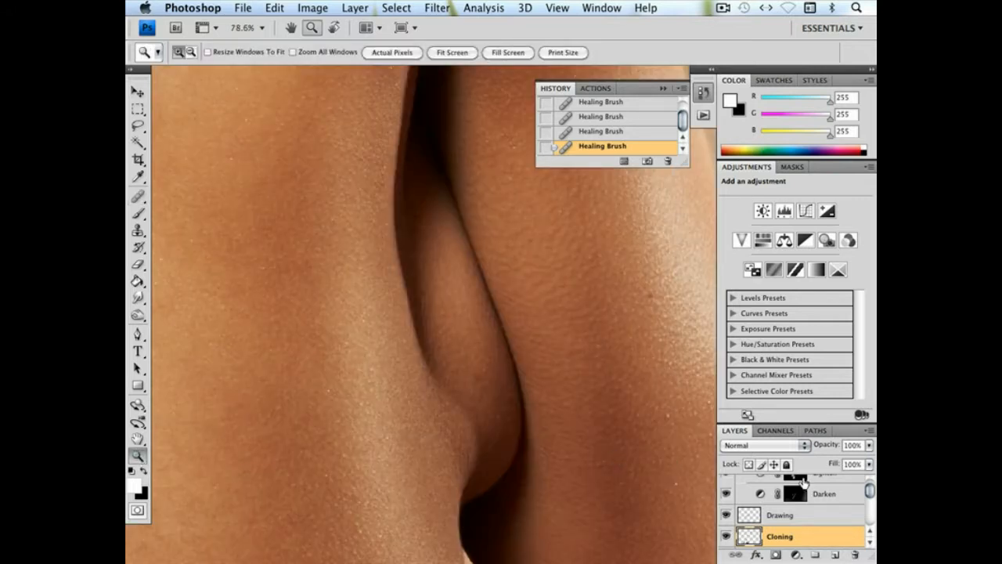
{"action": "scroll", "coordinate": [869, 491], "scroll_direction": "up", "scroll_amount": 3}
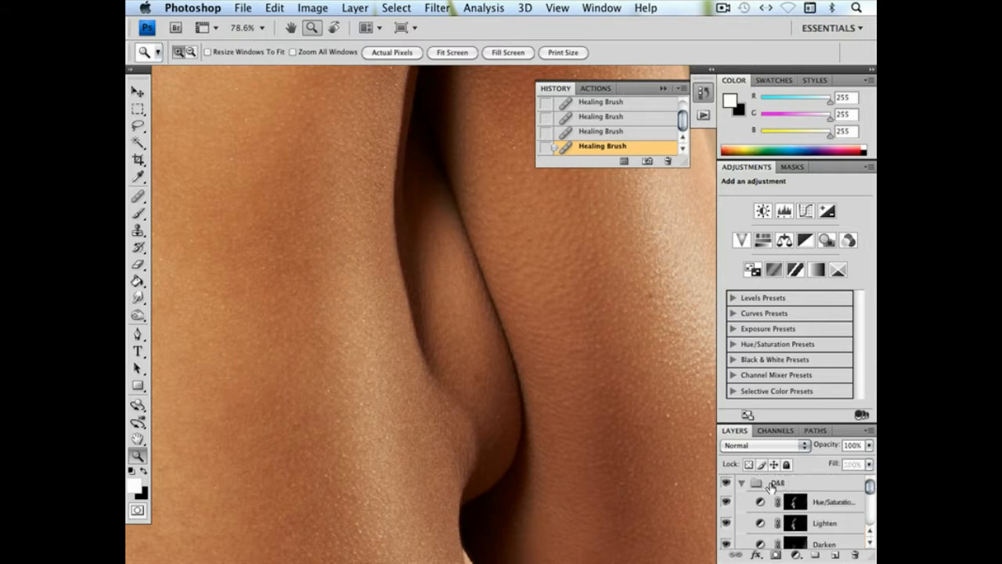
{"action": "left_click", "coordinate": [772, 485]}
{"action": "left_click", "coordinate": [742, 483]}
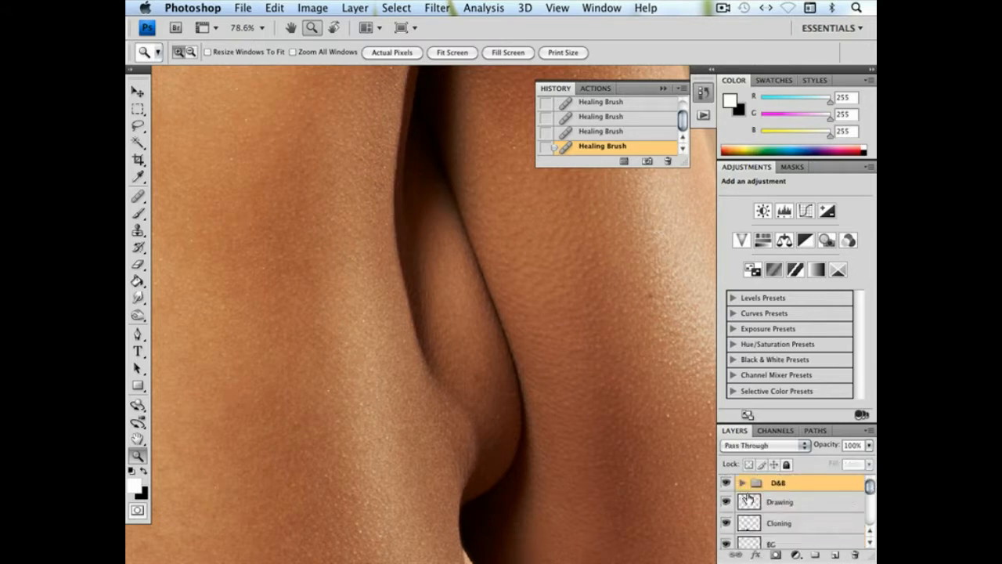
{"action": "left_click", "coordinate": [835, 554]}
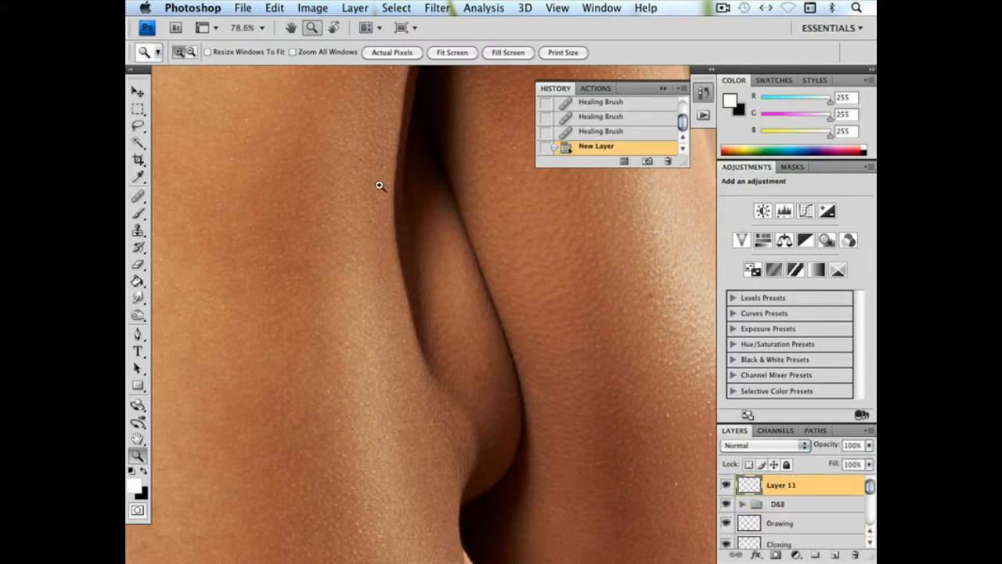
{"action": "left_click", "coordinate": [429, 381], "text": "alt"}
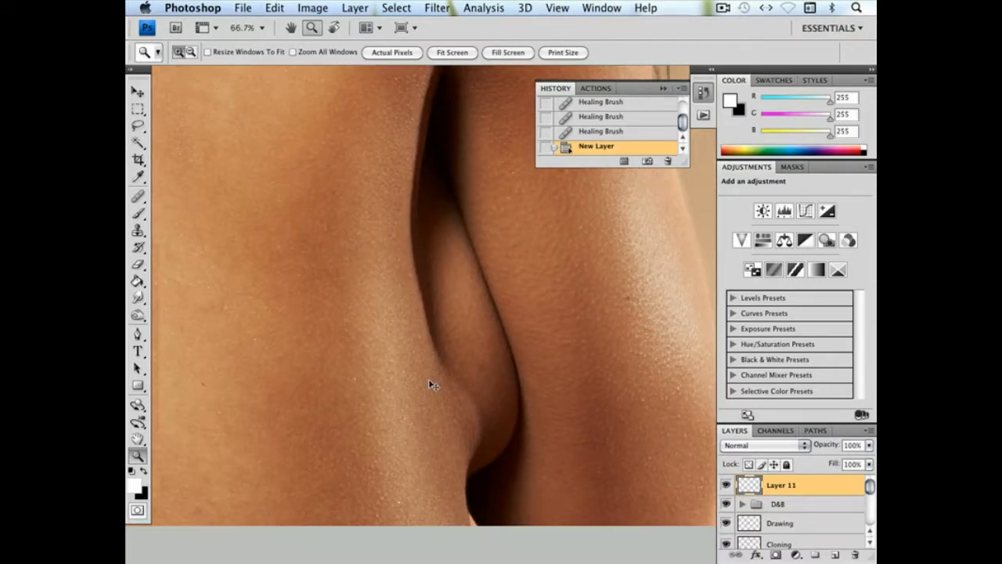
{"action": "left_click", "coordinate": [430, 386], "text": "alt"}
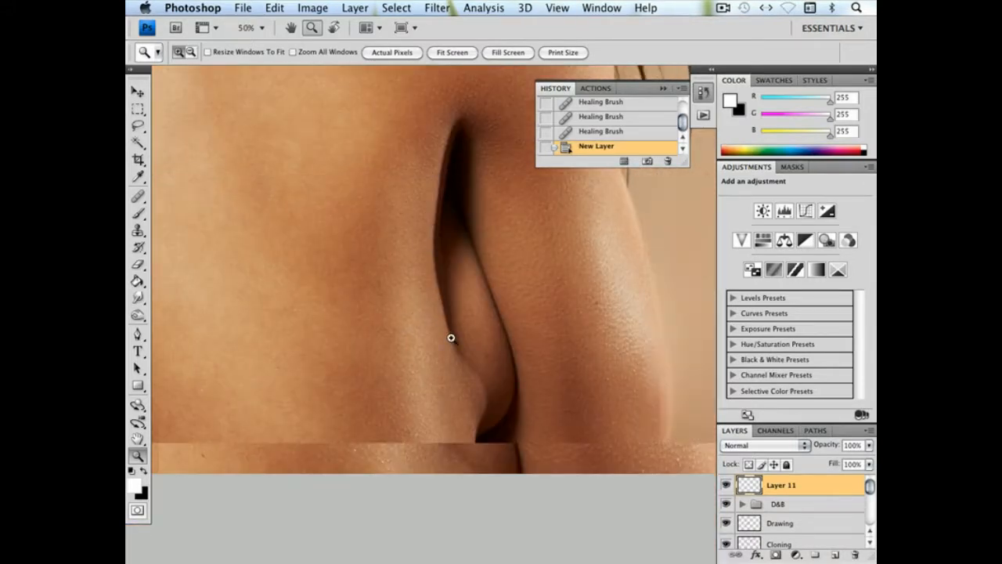
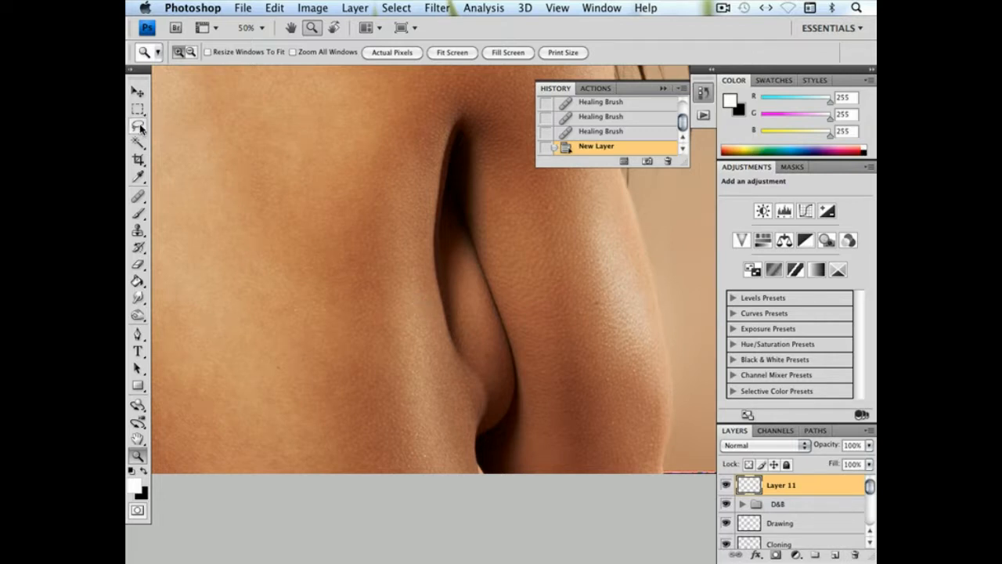
Lasso the gap between the arm and torso with the skin edge beside it, and paste a merged copy onto the new layer
{"action": "left_click", "coordinate": [138, 125]}
{"action": "mouse_move", "coordinate": [468, 253]}
{"action": "left_mouse_down"}
{"action": "mouse_move", "coordinate": [465, 239]}
{"action": "mouse_move", "coordinate": [474, 344]}
{"action": "mouse_move", "coordinate": [473, 264]}
{"action": "mouse_move", "coordinate": [490, 335]}
{"action": "left_mouse_up"}
{"action": "key", "text": "ctrl+d"}
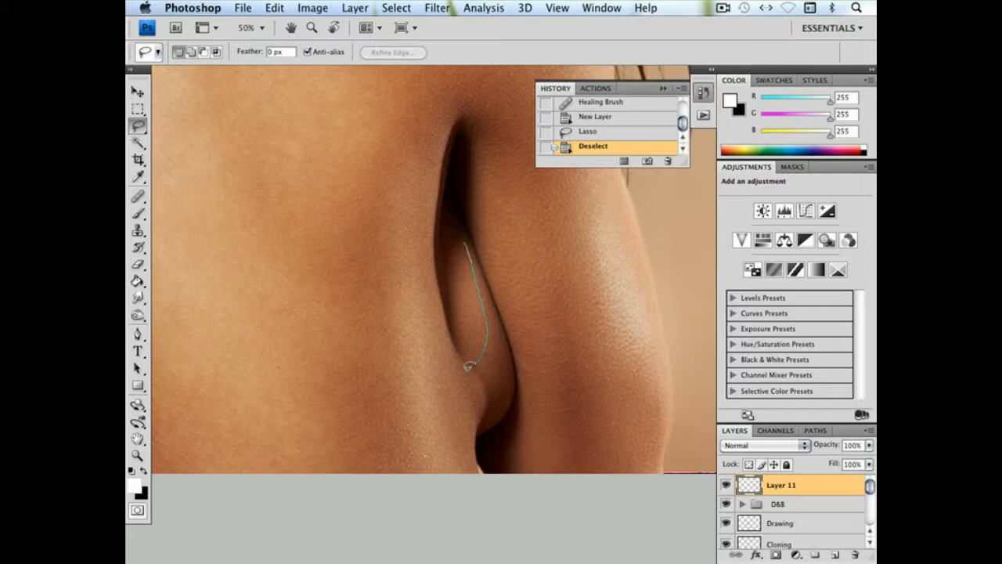
{"action": "mouse_move", "coordinate": [396, 183]}
{"action": "left_mouse_down"}
{"action": "mouse_move", "coordinate": [459, 134]}
{"action": "mouse_move", "coordinate": [473, 241]}
{"action": "left_mouse_up"}
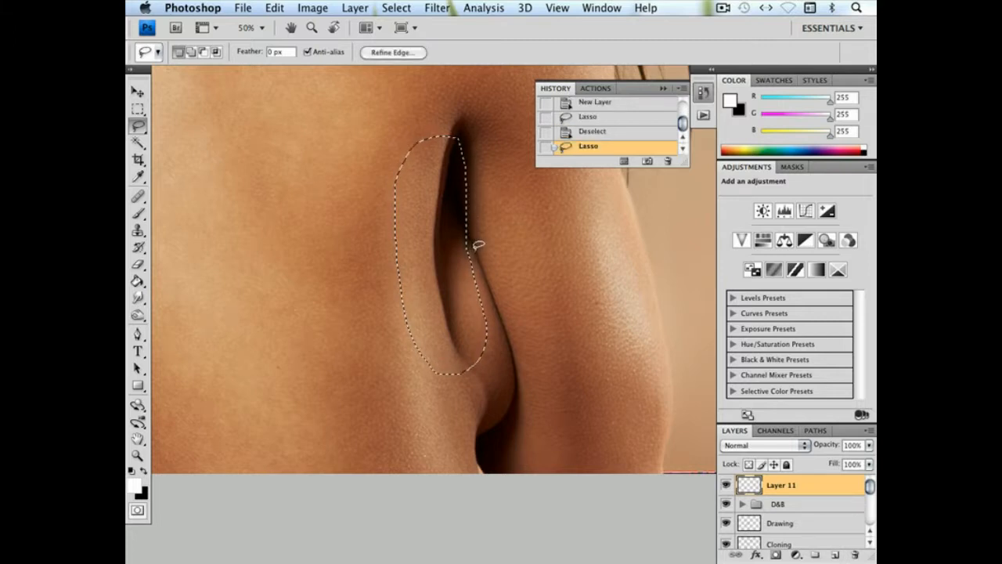
{"action": "left_click", "coordinate": [277, 9]}
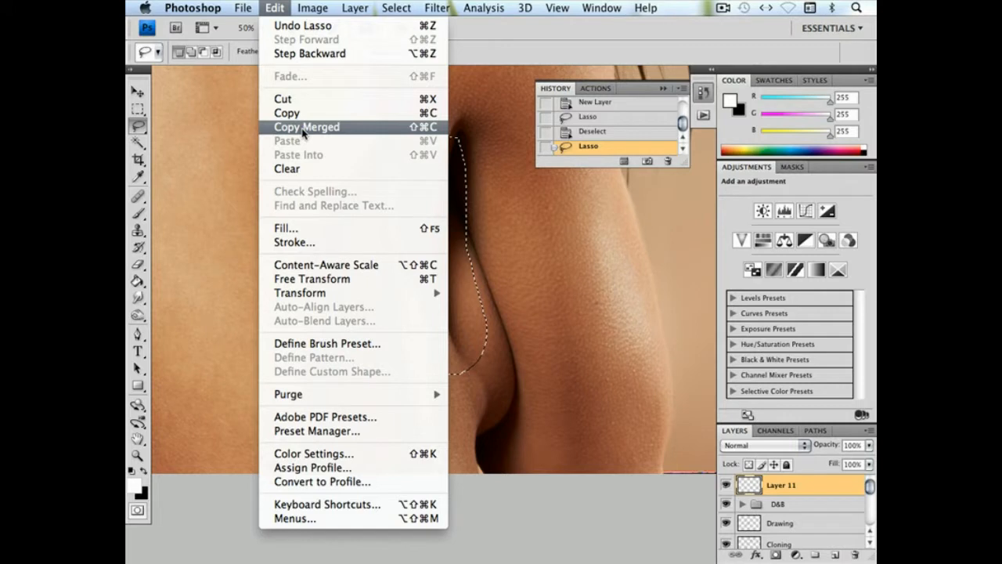
{"action": "left_click", "coordinate": [304, 128]}
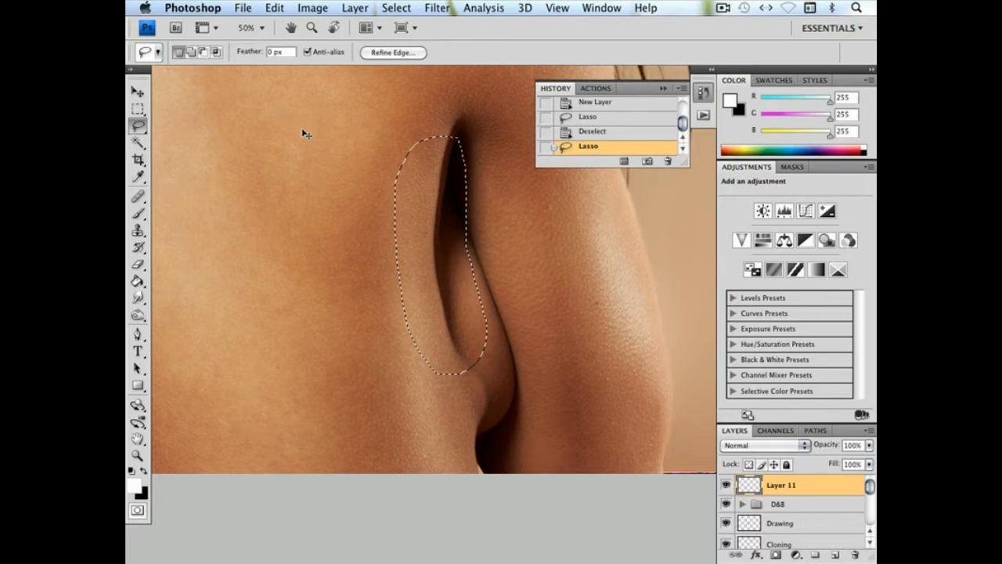
{"action": "key", "text": "super+v"}
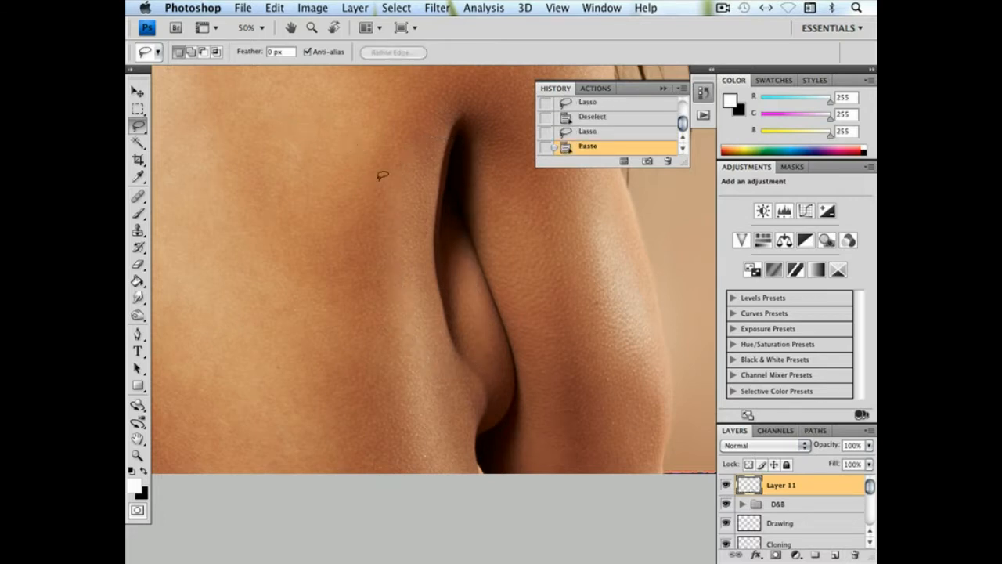
Free-transform the pasted patch, squashing it upward to 74.2% of its height
{"action": "left_click", "coordinate": [279, 8]}
{"action": "left_click", "coordinate": [253, 92]}
{"action": "left_click", "coordinate": [276, 8]}
{"action": "left_click", "coordinate": [297, 279]}
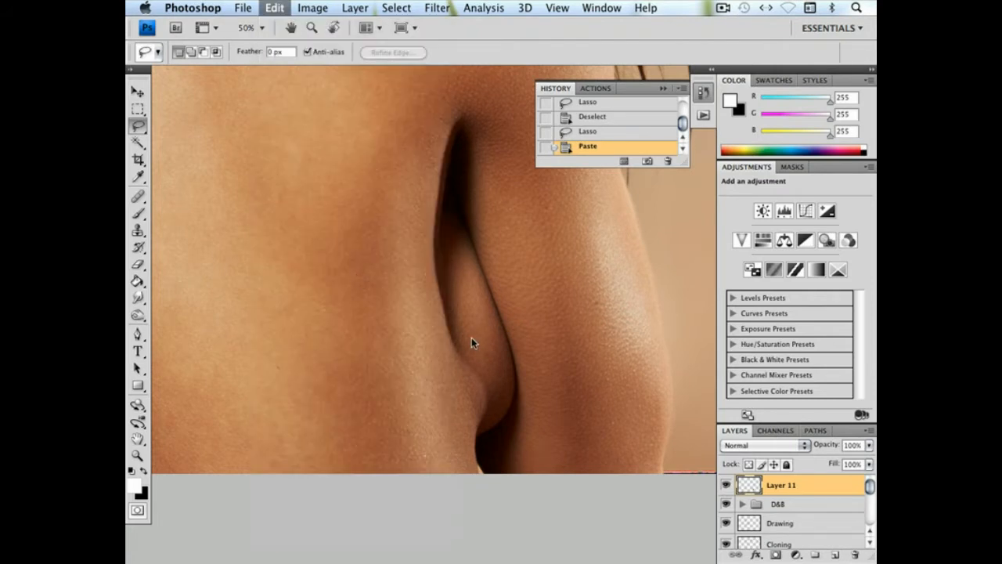
{"action": "left_click_drag", "start_coordinate": [443, 374], "coordinate": [436, 314]}
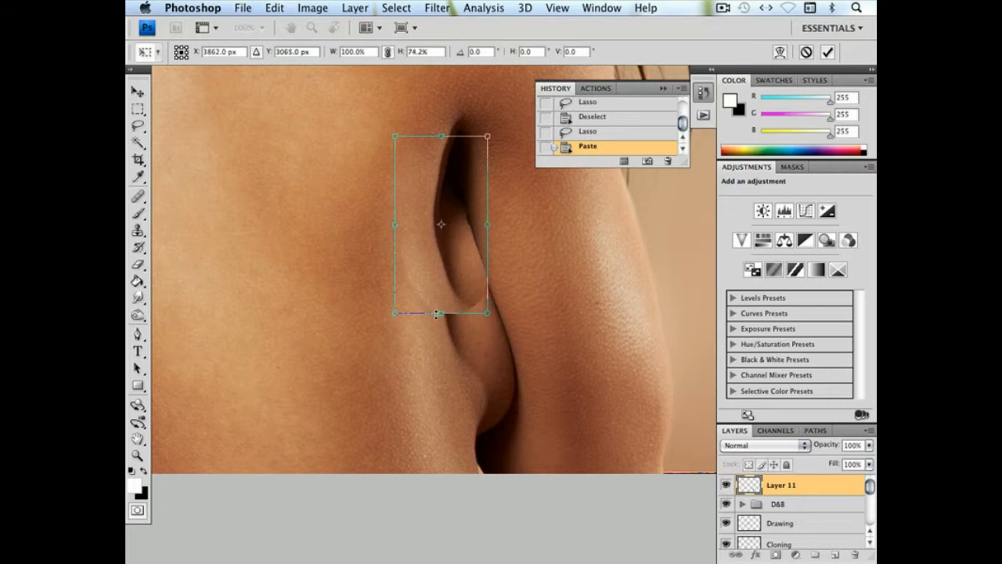
Warp the squashed patch, bending its lower edge and drawing its side and lower corner inward
{"action": "left_click", "coordinate": [274, 7]}
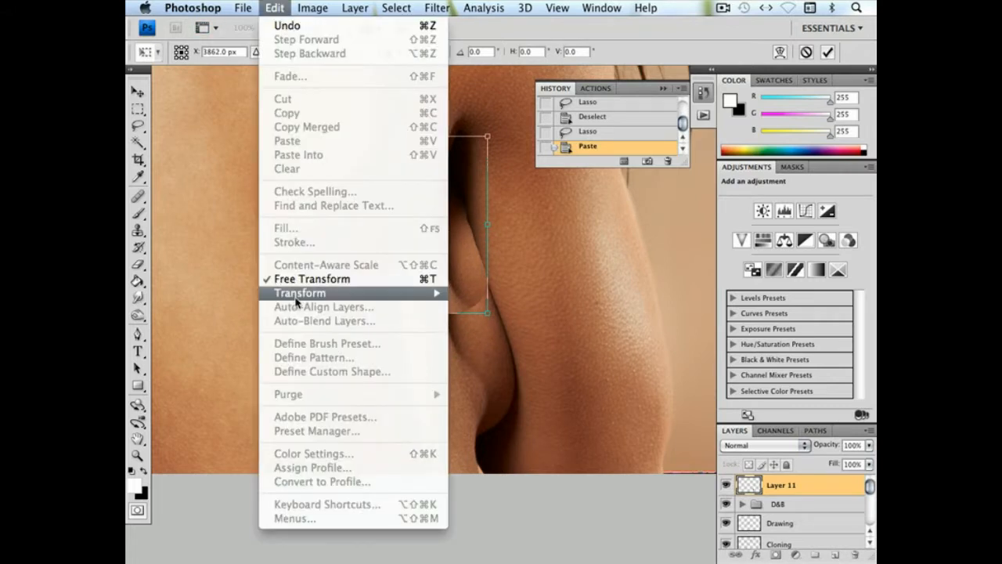
{"action": "mouse_move", "coordinate": [354, 293]}
{"action": "left_click", "coordinate": [515, 385]}
{"action": "mouse_move", "coordinate": [426, 316]}
{"action": "left_mouse_down"}
{"action": "mouse_move", "coordinate": [407, 312]}
{"action": "mouse_move", "coordinate": [447, 317]}
{"action": "mouse_move", "coordinate": [429, 319]}
{"action": "left_mouse_up"}
{"action": "left_click_drag", "start_coordinate": [423, 258], "coordinate": [419, 254]}
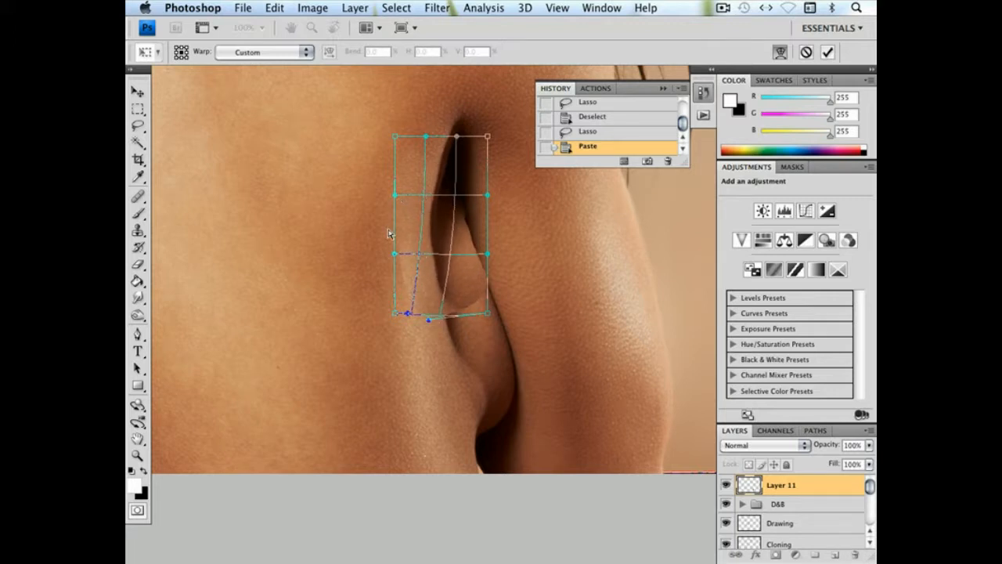
{"action": "left_click_drag", "start_coordinate": [395, 197], "coordinate": [401, 196]}
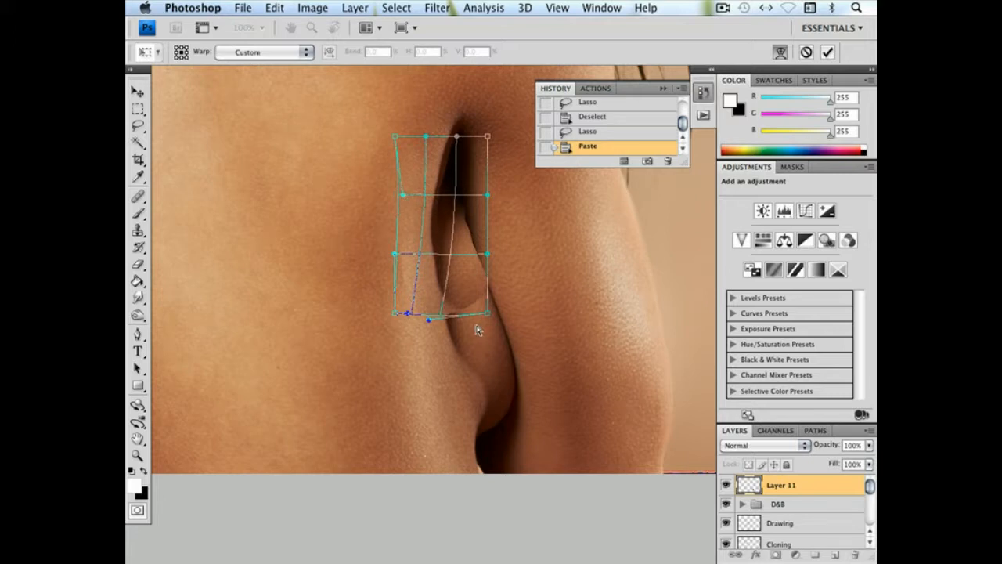
{"action": "left_click_drag", "start_coordinate": [485, 315], "coordinate": [475, 316]}
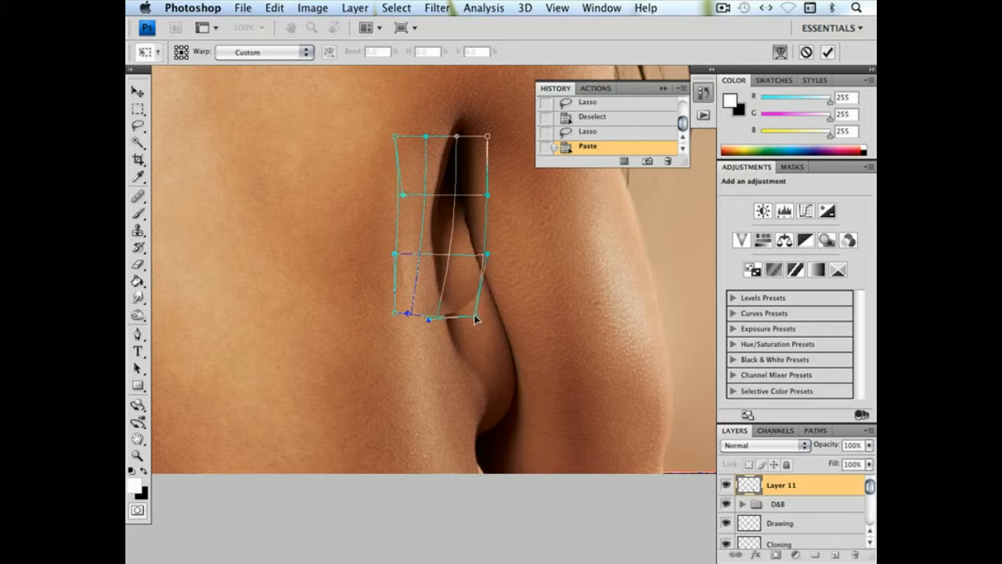
Refine the warp so the patch follows the torso and arm contours, raise its lower edge, and apply the transform
{"action": "left_click_drag", "start_coordinate": [447, 256], "coordinate": [443, 258]}
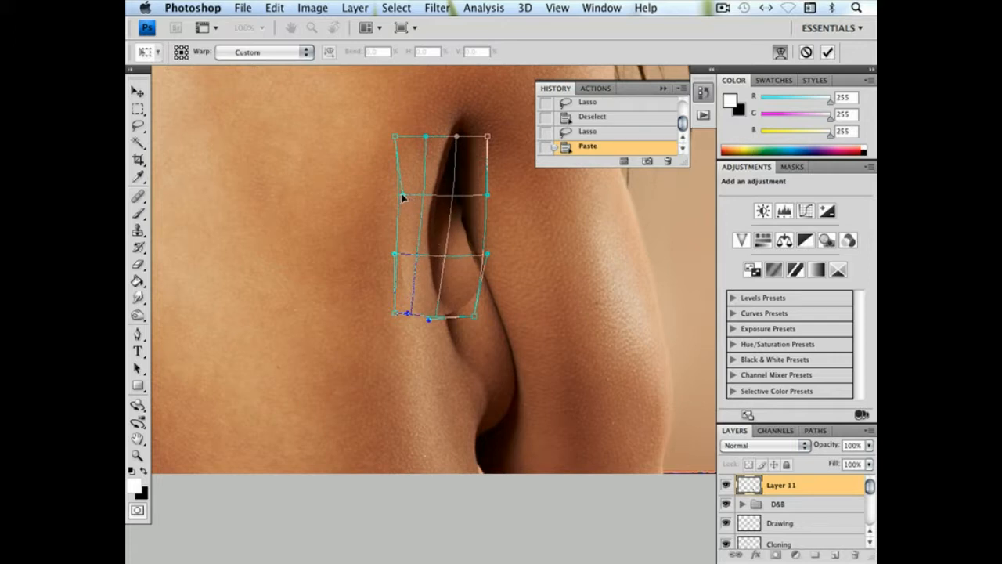
{"action": "left_click_drag", "start_coordinate": [405, 197], "coordinate": [407, 198]}
{"action": "left_click_drag", "start_coordinate": [401, 253], "coordinate": [400, 248]}
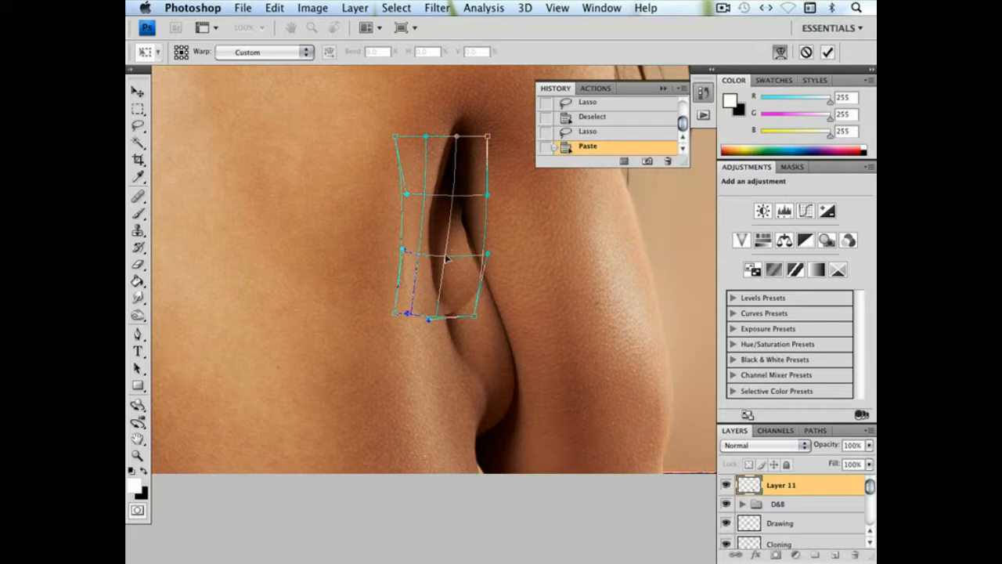
{"action": "left_click_drag", "start_coordinate": [448, 259], "coordinate": [451, 259]}
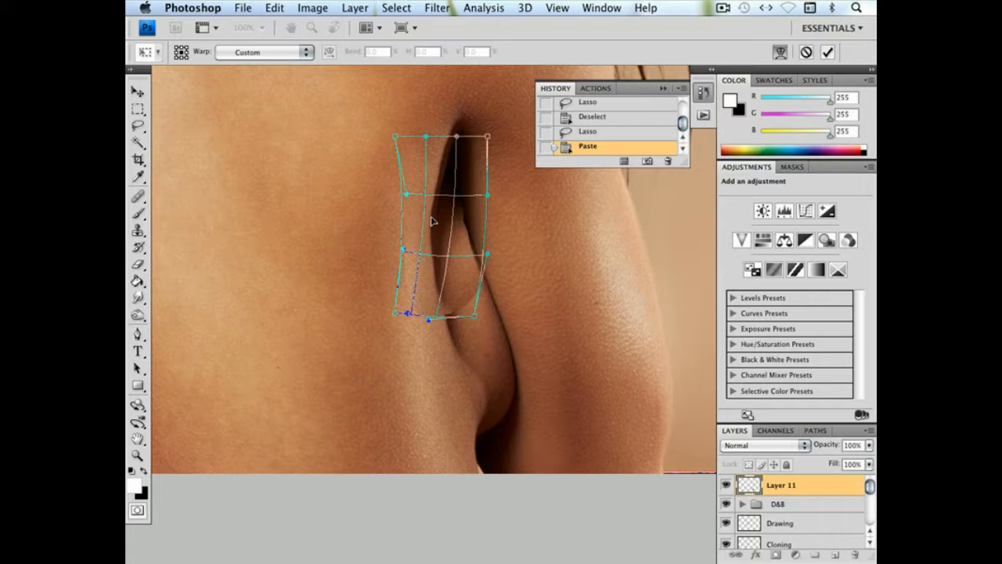
{"action": "left_click_drag", "start_coordinate": [450, 200], "coordinate": [448, 200]}
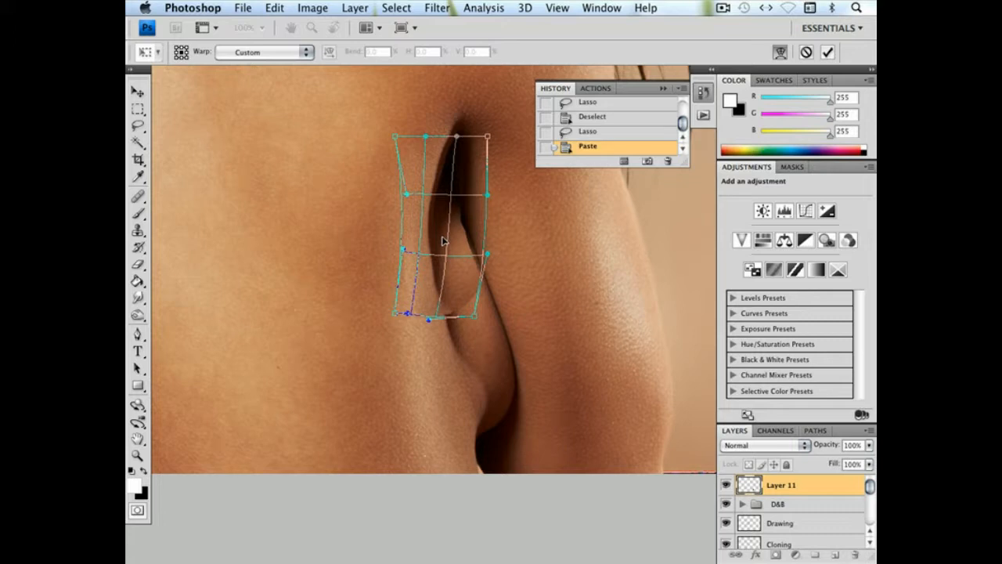
{"action": "left_click_drag", "start_coordinate": [439, 319], "coordinate": [439, 301]}
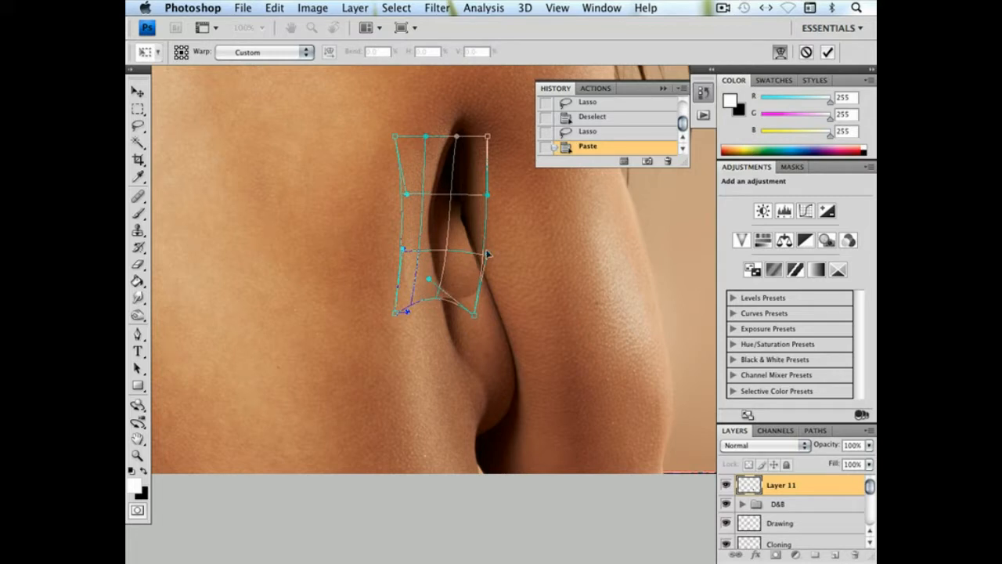
{"action": "left_click_drag", "start_coordinate": [486, 255], "coordinate": [493, 249]}
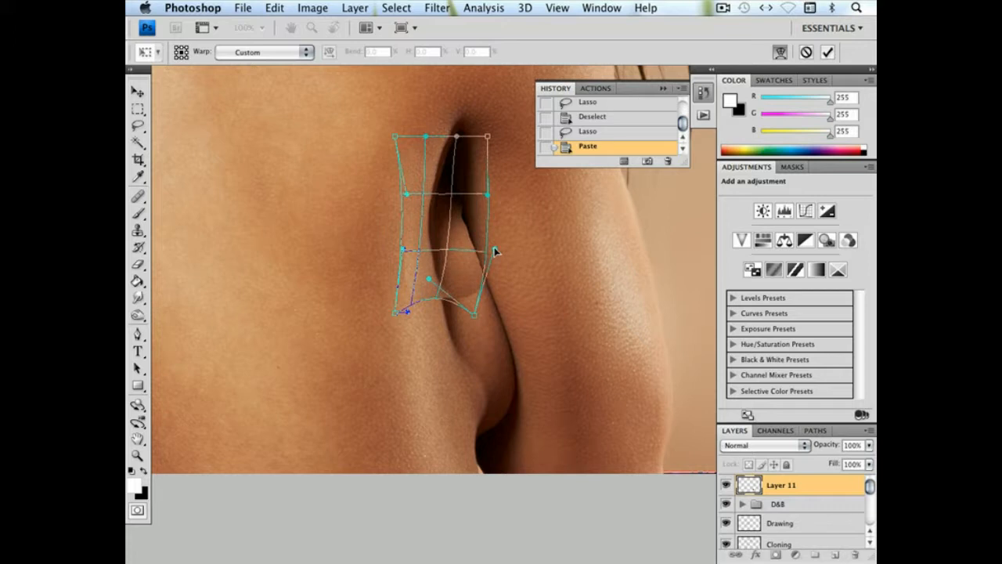
{"action": "key", "text": "Return"}
Add a layer mask to the warped patch and dab black on it with an 87 px brush at 17% opacity
{"action": "key", "text": "l"}
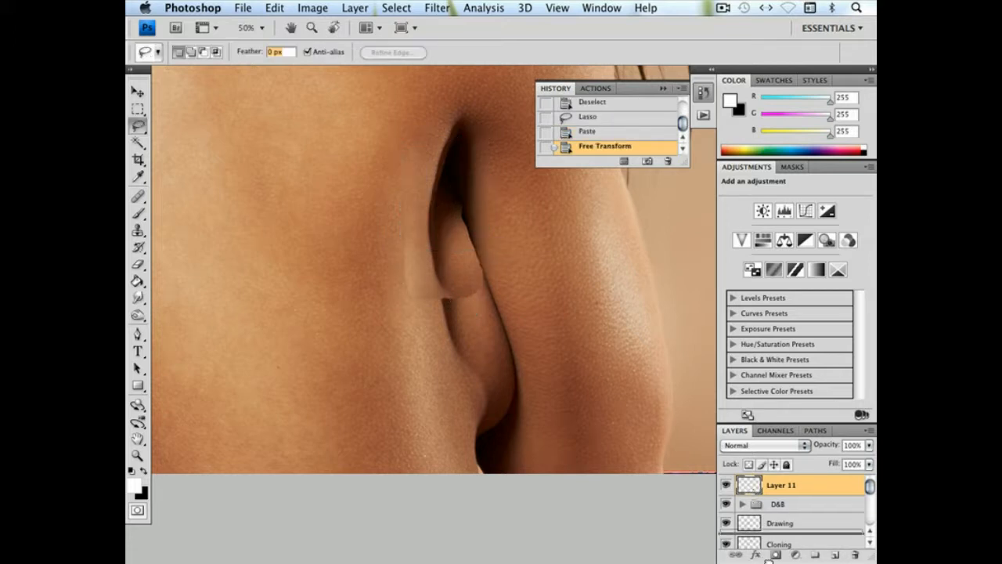
{"action": "left_click", "coordinate": [776, 554], "text": "alt"}
{"action": "left_click", "coordinate": [138, 212]}
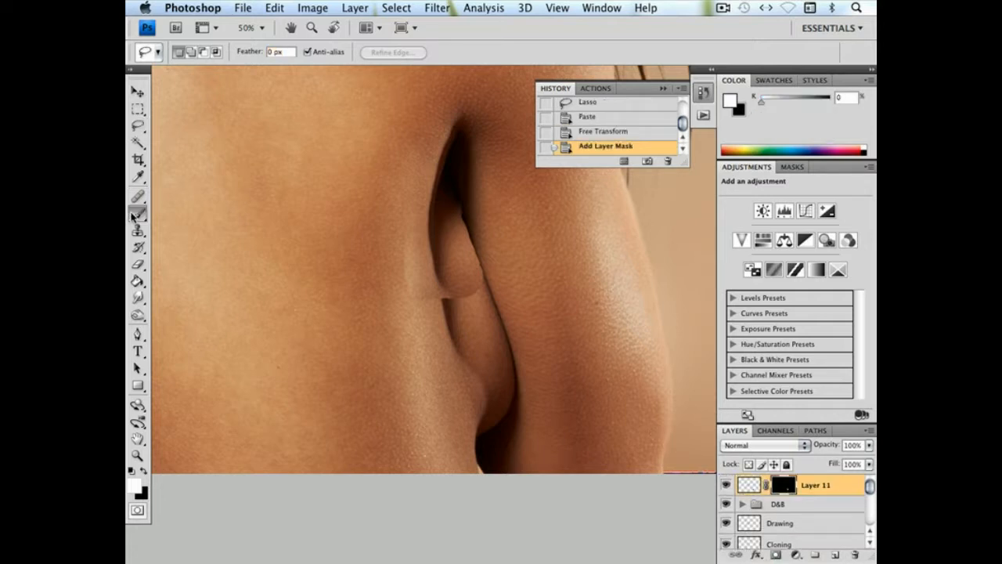
{"action": "left_click", "coordinate": [145, 472]}
{"action": "right_click", "coordinate": [411, 342]}
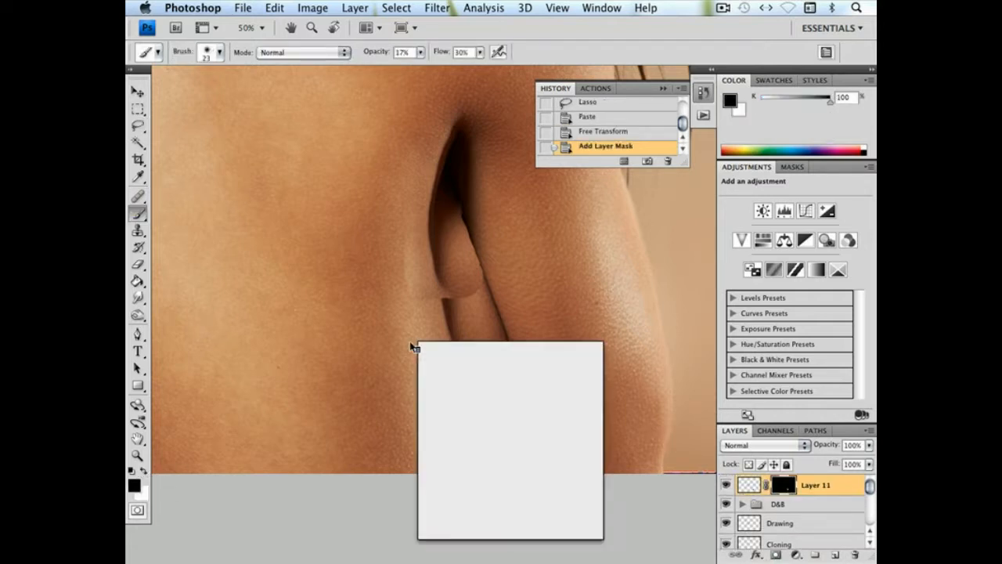
{"action": "left_click_drag", "start_coordinate": [481, 369], "coordinate": [491, 368]}
{"action": "left_click", "coordinate": [399, 153]}
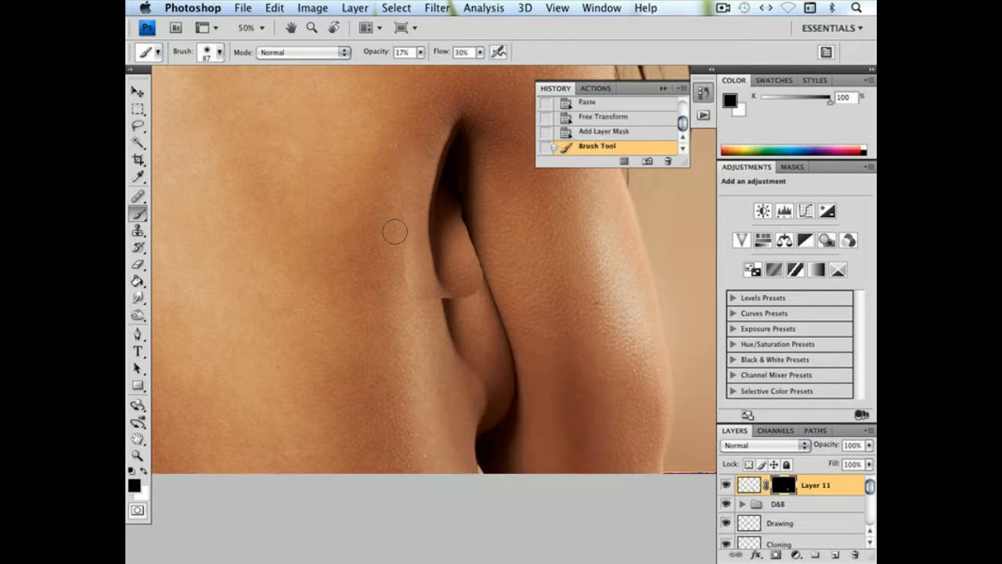
Mask out the patch's visible edges in black with a 123 px soft brush at 100% opacity
{"action": "right_click", "coordinate": [406, 233]}
{"action": "left_click_drag", "start_coordinate": [491, 259], "coordinate": [501, 259]}
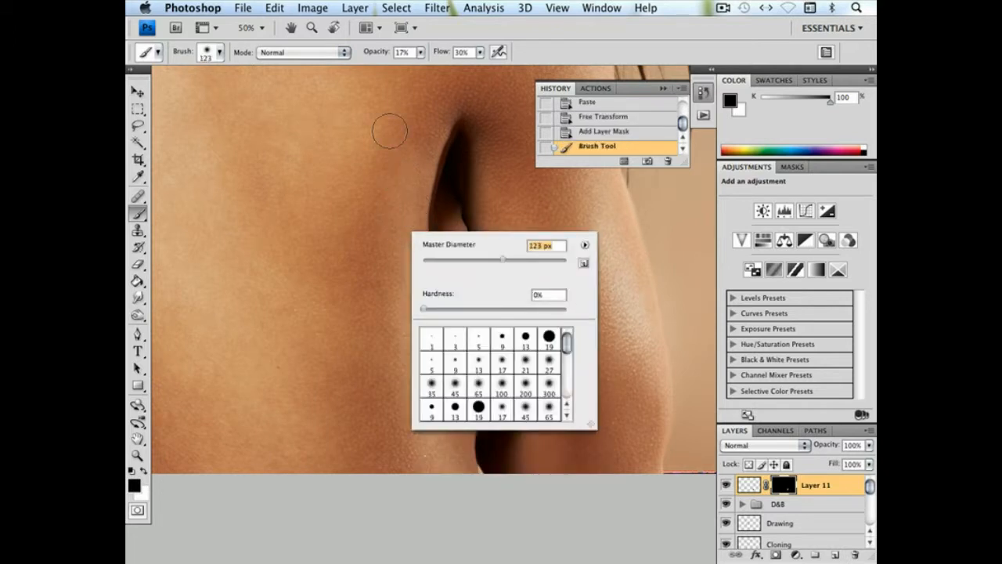
{"action": "left_click", "coordinate": [420, 52]}
{"action": "left_click_drag", "start_coordinate": [423, 70], "coordinate": [535, 71]}
{"action": "mouse_move", "coordinate": [403, 193]}
{"action": "left_mouse_down"}
{"action": "mouse_move", "coordinate": [392, 272]}
{"action": "mouse_move", "coordinate": [408, 315]}
{"action": "left_mouse_up"}
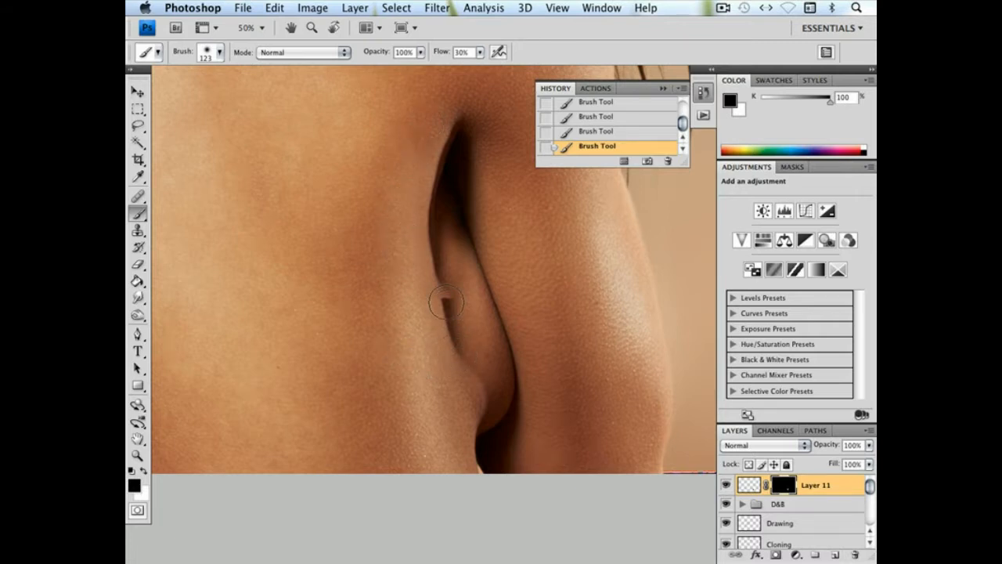
Add an empty layer above the masked patch and group the two layers together
{"action": "left_click", "coordinate": [834, 554]}
{"action": "key", "text": "x"}
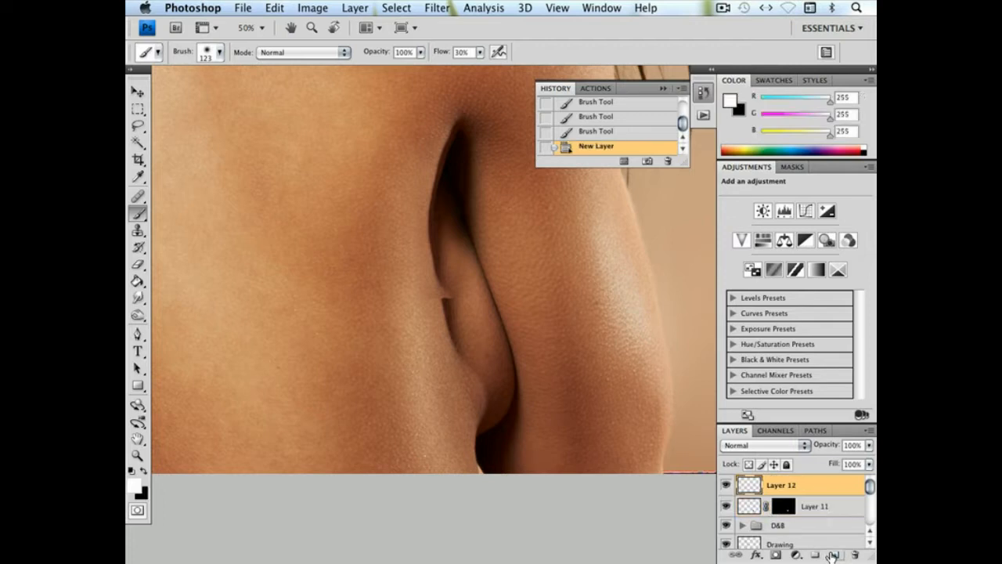
{"action": "double_click", "coordinate": [774, 487]}
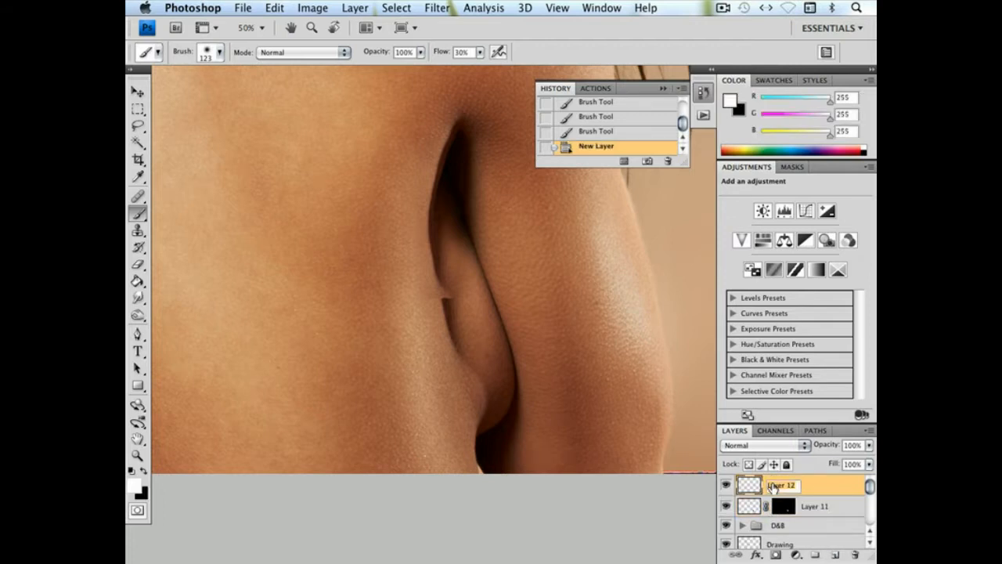
{"action": "left_click", "coordinate": [820, 506], "text": "shift"}
{"action": "left_click_drag", "start_coordinate": [820, 506], "coordinate": [815, 554]}
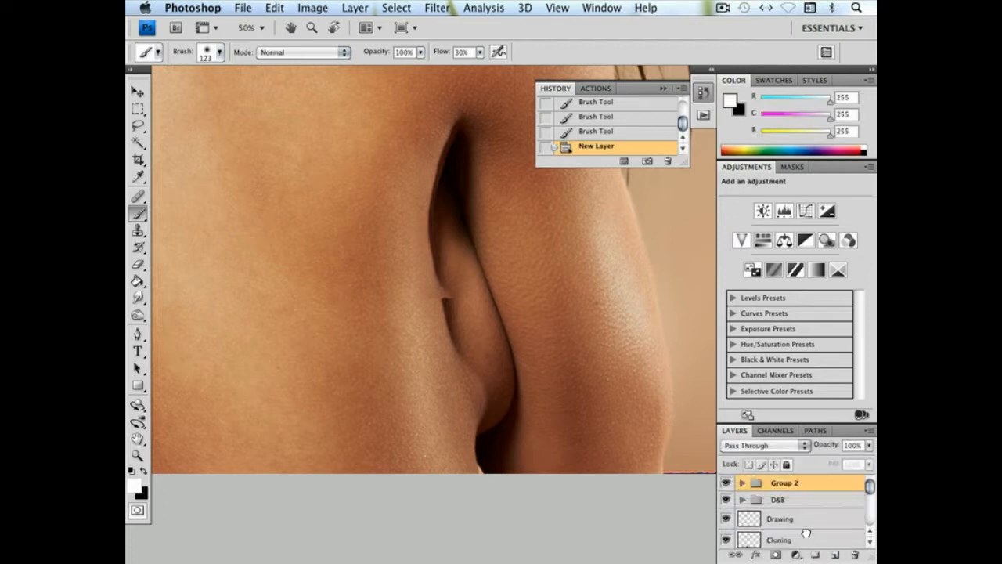
Rename the new layer group as Boob Fix
{"action": "double_click", "coordinate": [783, 483]}
{"action": "type", "text": "Bo"}
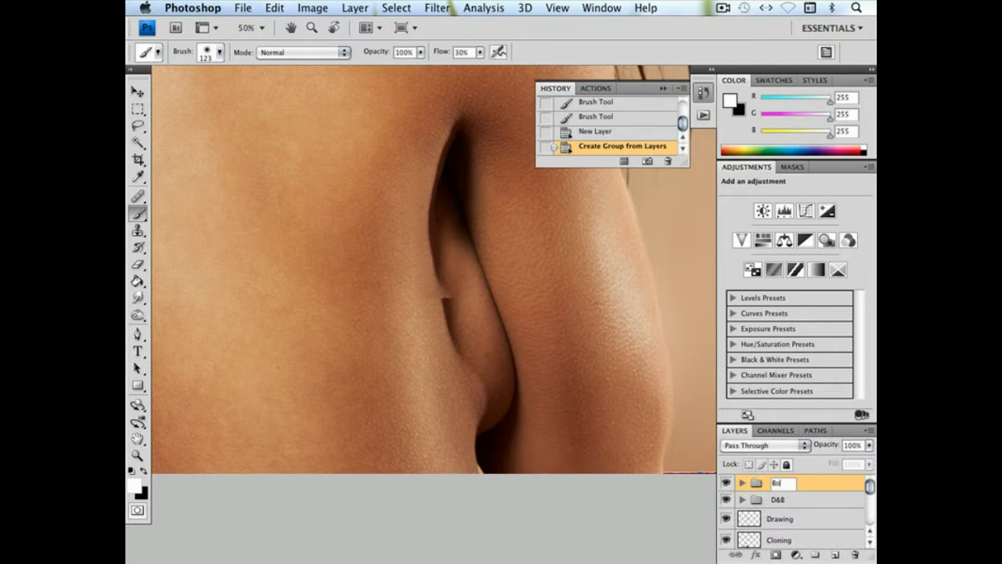
{"action": "type", "text": "ob Fix"}
{"action": "key", "text": "Return"}
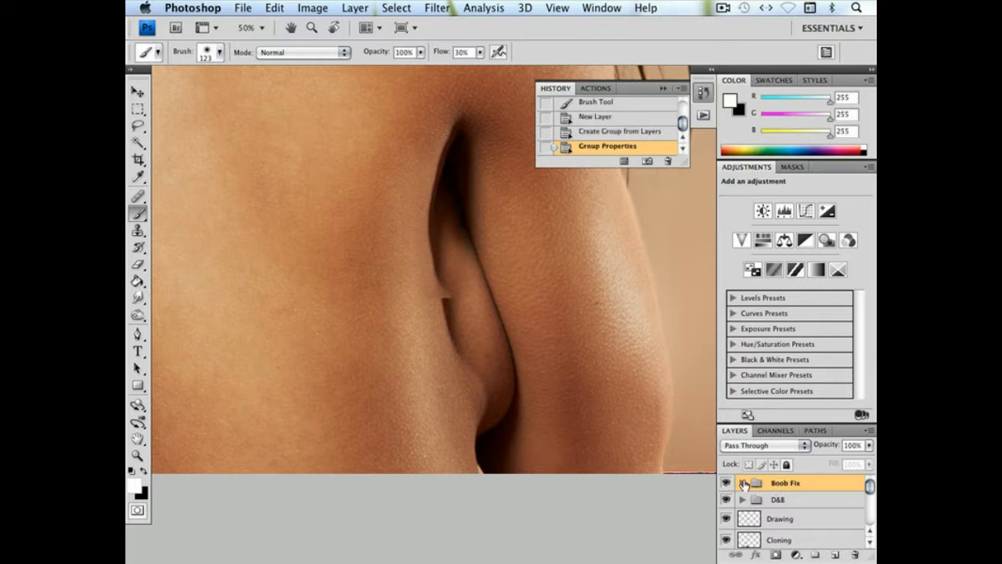
Expand the Boob Fix group and rename its empty layer as Healing
{"action": "left_click", "coordinate": [743, 483]}
{"action": "left_click", "coordinate": [793, 501]}
{"action": "double_click", "coordinate": [786, 501]}
{"action": "type", "text": "Hea"}
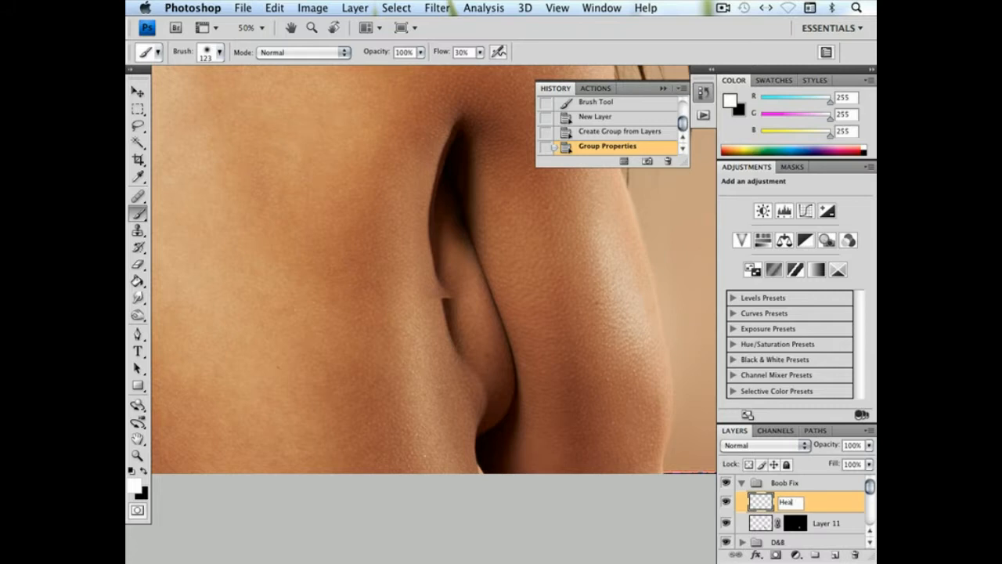
{"action": "type", "text": "ling"}
{"action": "key", "text": "Return"}
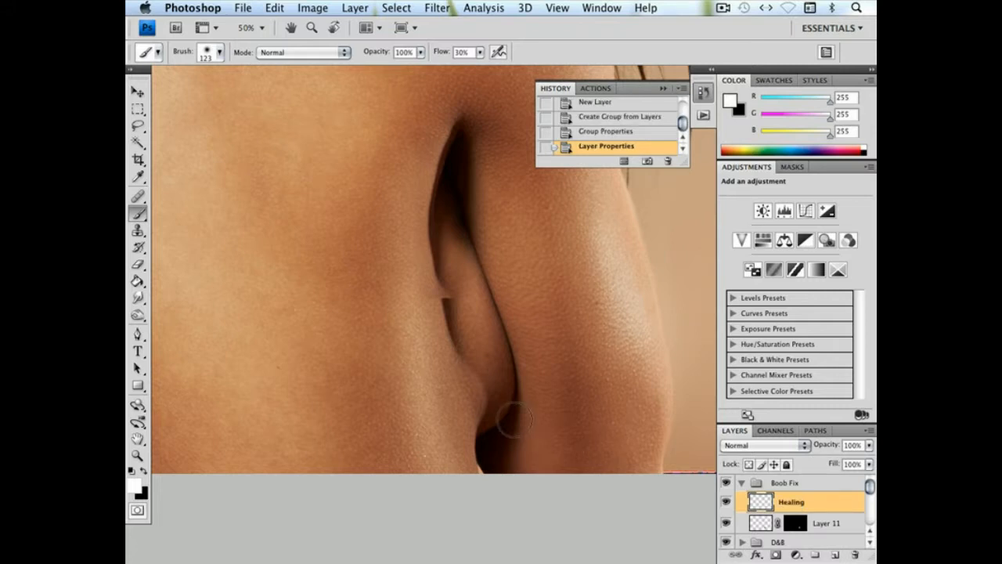
Switch to the Healing Brush and set its diameter to 83 px for the seam below the underarm fold
{"action": "key", "text": "super+plus"}
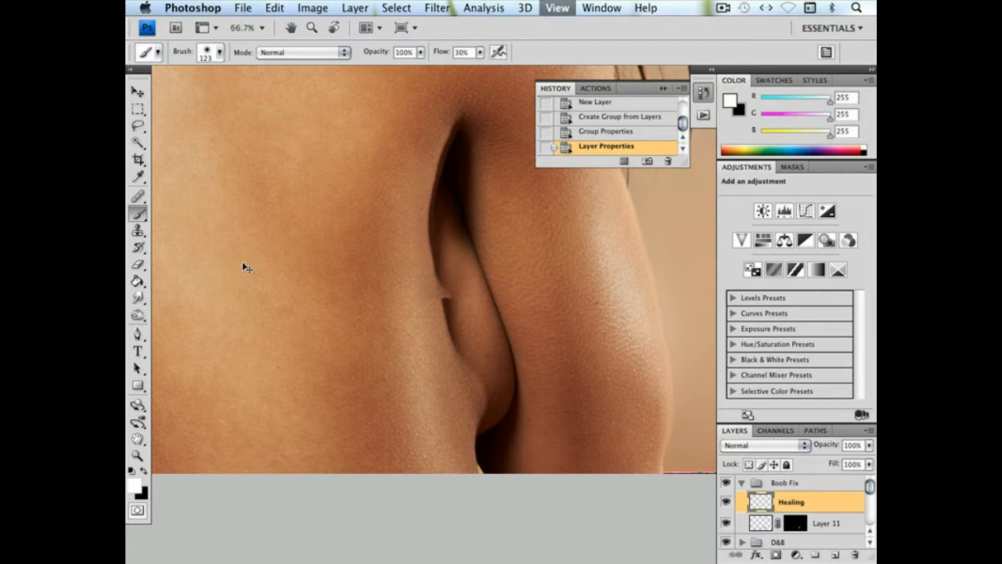
{"action": "key", "text": "super+plus"}
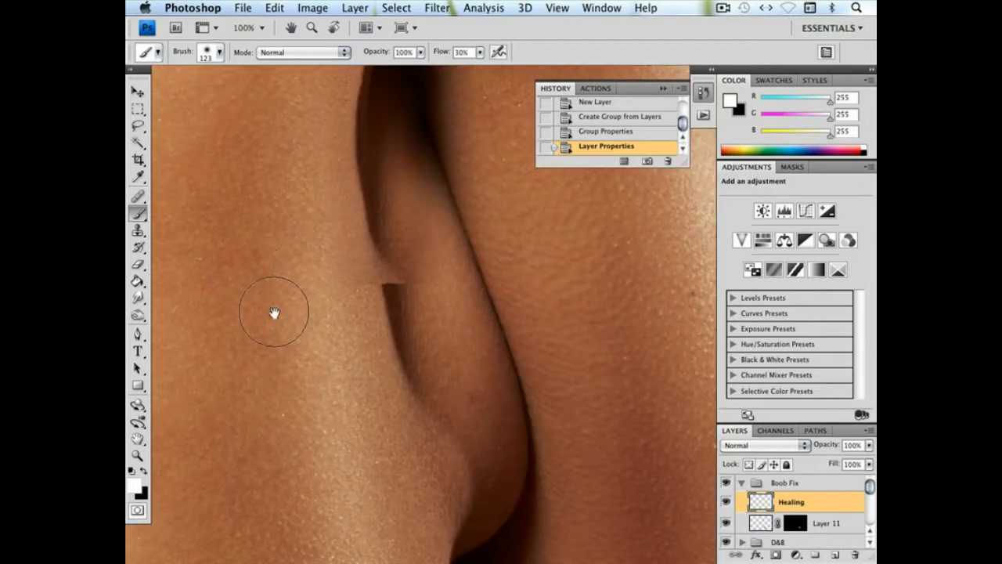
{"action": "left_click_drag", "start_coordinate": [314, 338], "coordinate": [290, 310]}
{"action": "left_click_drag", "start_coordinate": [334, 254], "coordinate": [309, 236]}
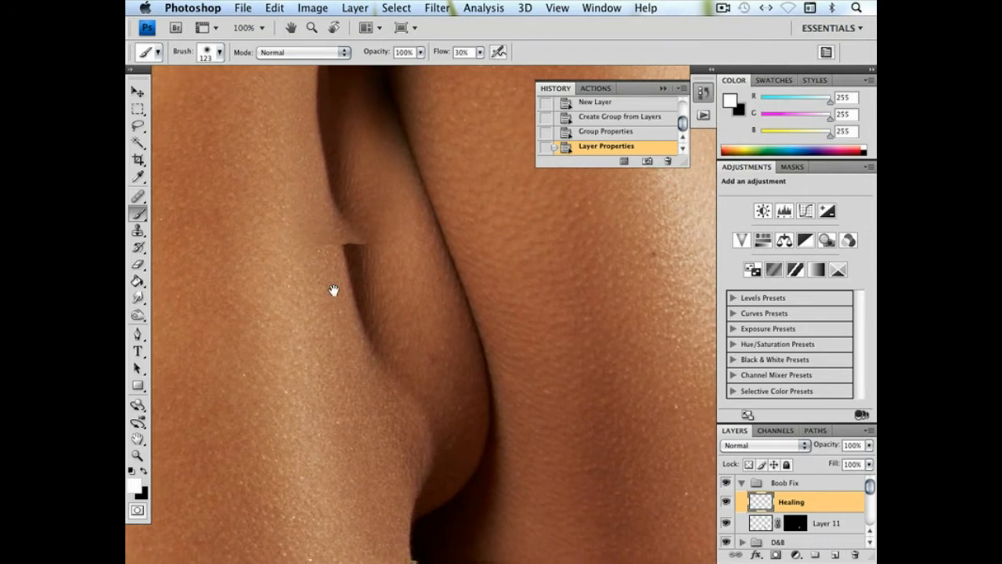
{"action": "left_click_drag", "start_coordinate": [347, 277], "coordinate": [338, 267]}
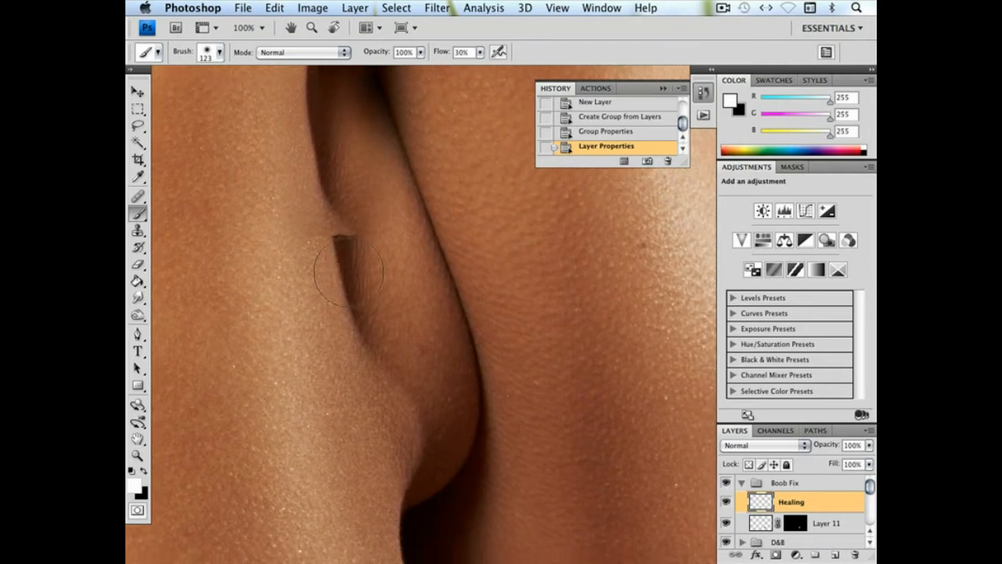
{"action": "left_click", "coordinate": [136, 200]}
{"action": "right_click", "coordinate": [384, 319]}
{"action": "left_click_drag", "start_coordinate": [432, 343], "coordinate": [437, 345]}
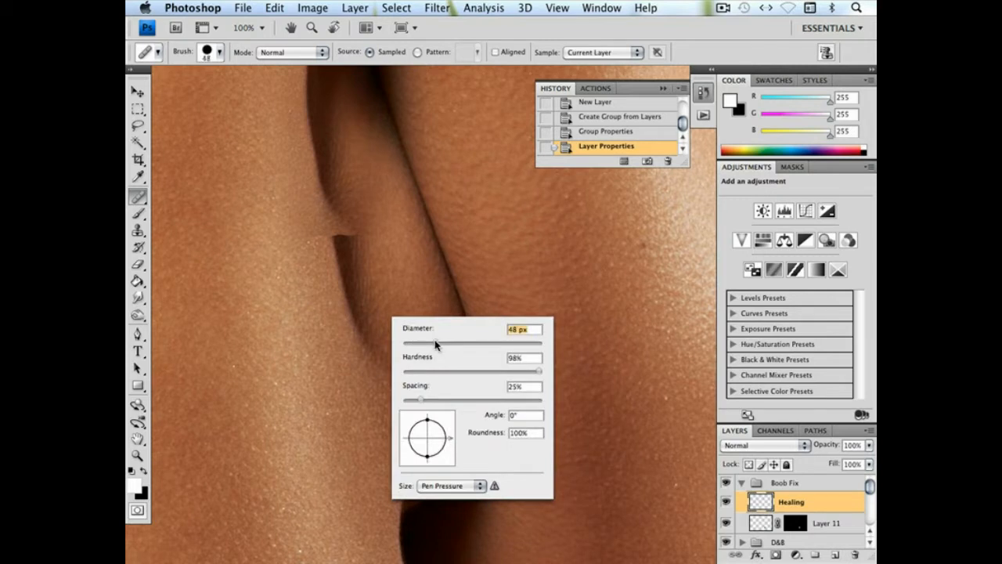
{"action": "key", "text": "Return"}
{"action": "right_click", "coordinate": [349, 420]}
{"action": "left_click", "coordinate": [425, 400]}
{"action": "left_click", "coordinate": [343, 424], "text": "alt"}
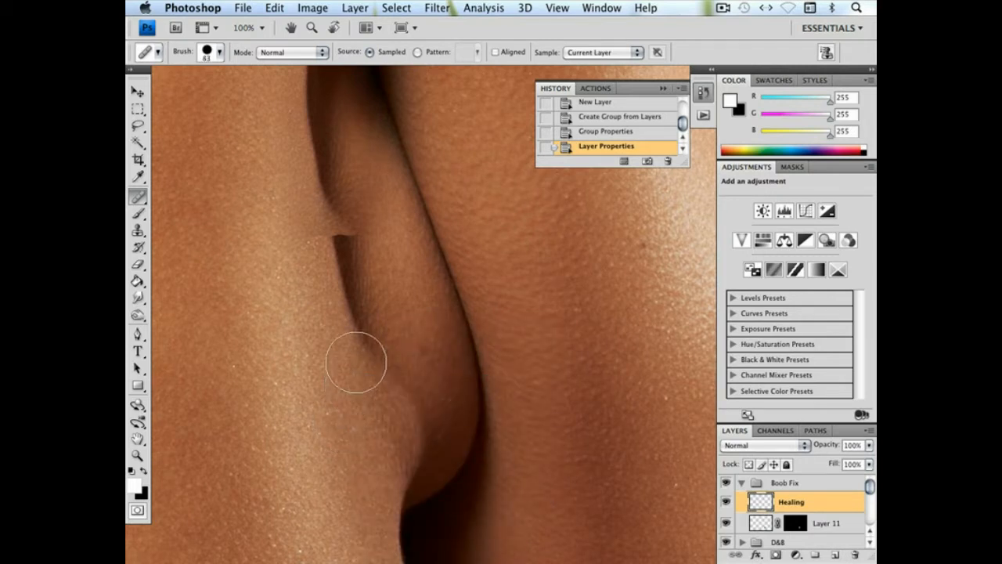
Try to heal the dark seam along the patch's lower edge while sampling only the current layer
{"action": "left_click_drag", "start_coordinate": [365, 350], "coordinate": [358, 290]}
{"action": "left_click", "coordinate": [584, 133]}
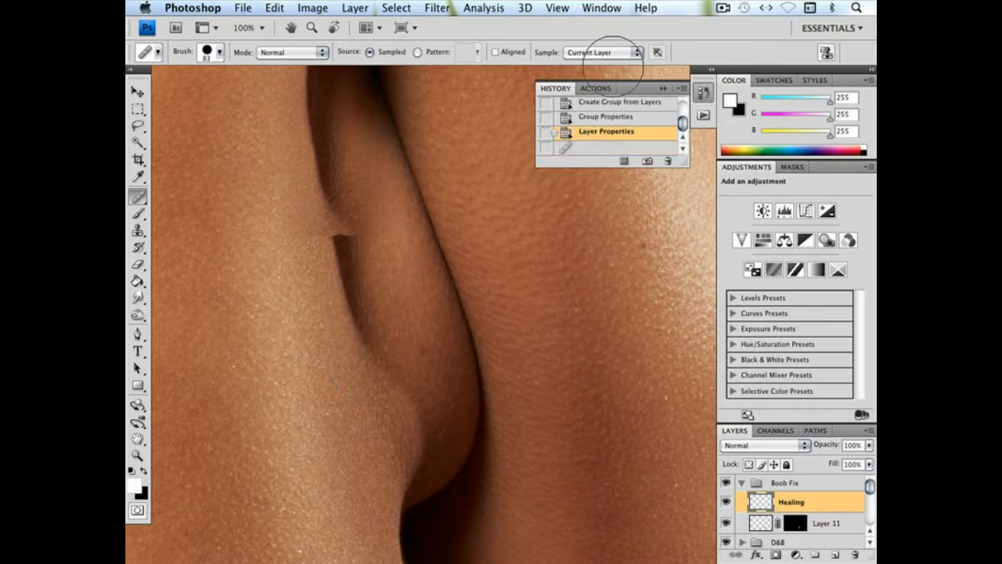
{"action": "key", "text": "super+z"}
Set the Healing Brush to sample all layers and heal the dark notch and seam along the patch's lower edge
{"action": "left_click", "coordinate": [610, 53]}
{"action": "left_click", "coordinate": [584, 71]}
{"action": "left_click", "coordinate": [587, 133]}
{"action": "mouse_move", "coordinate": [362, 346]}
{"action": "left_mouse_down"}
{"action": "mouse_move", "coordinate": [329, 230]}
{"action": "mouse_move", "coordinate": [357, 366]}
{"action": "left_mouse_up"}
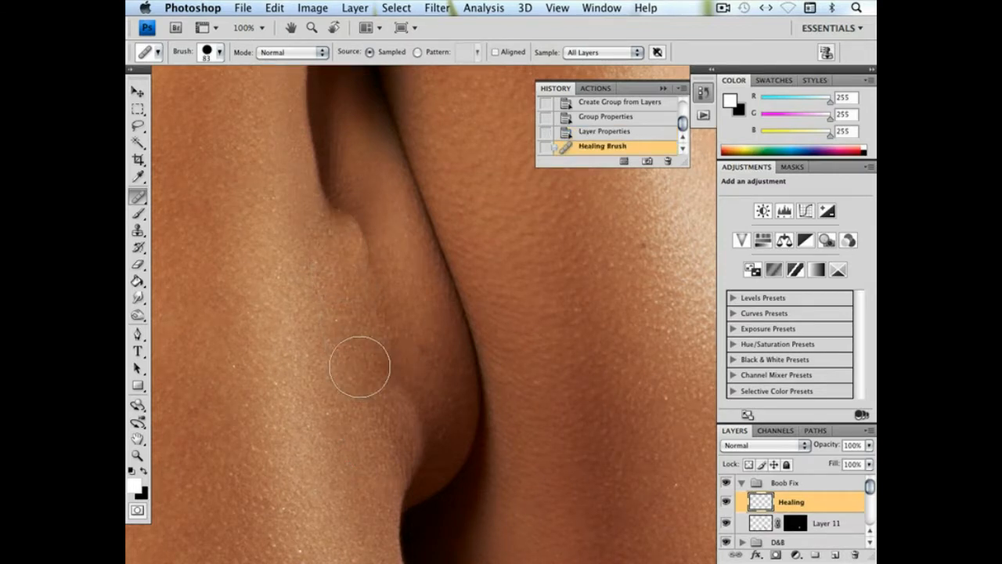
{"action": "left_click", "coordinate": [385, 350]}
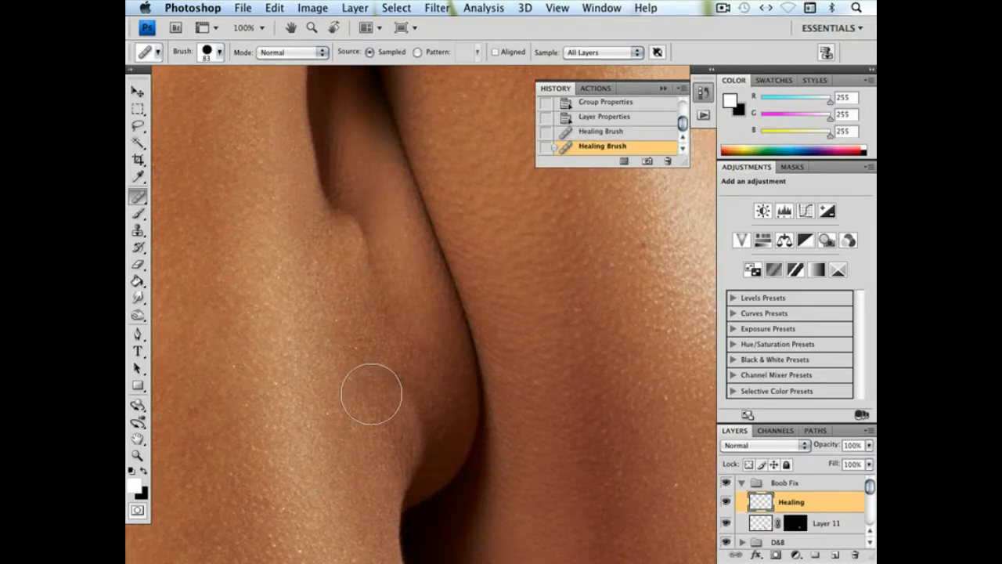
{"action": "left_click", "coordinate": [386, 387]}
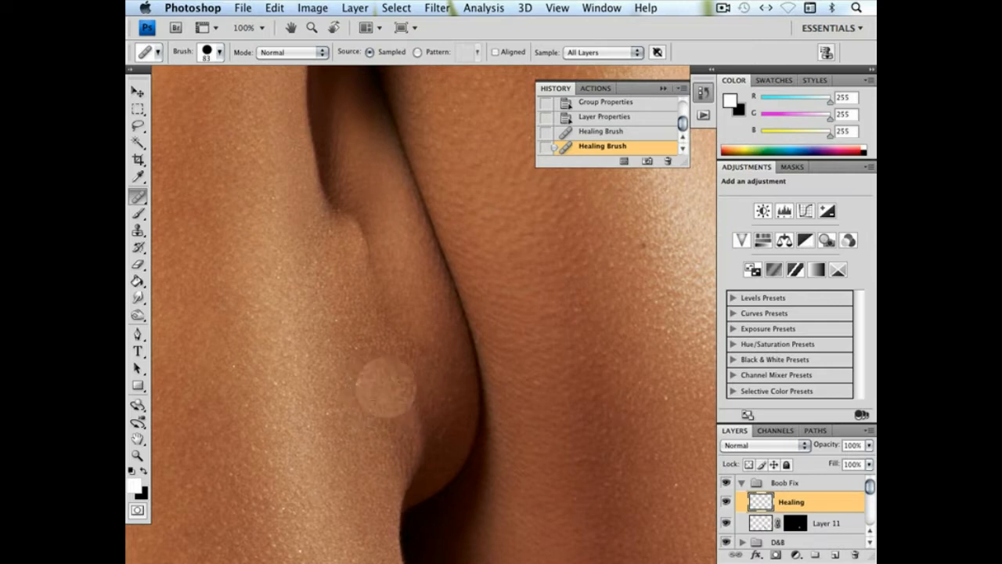
Reduce the Healing Brush to 56 px and heal the raised ridge just below the tip of the dark fold
{"action": "right_click", "coordinate": [482, 385]}
{"action": "left_click", "coordinate": [537, 400]}
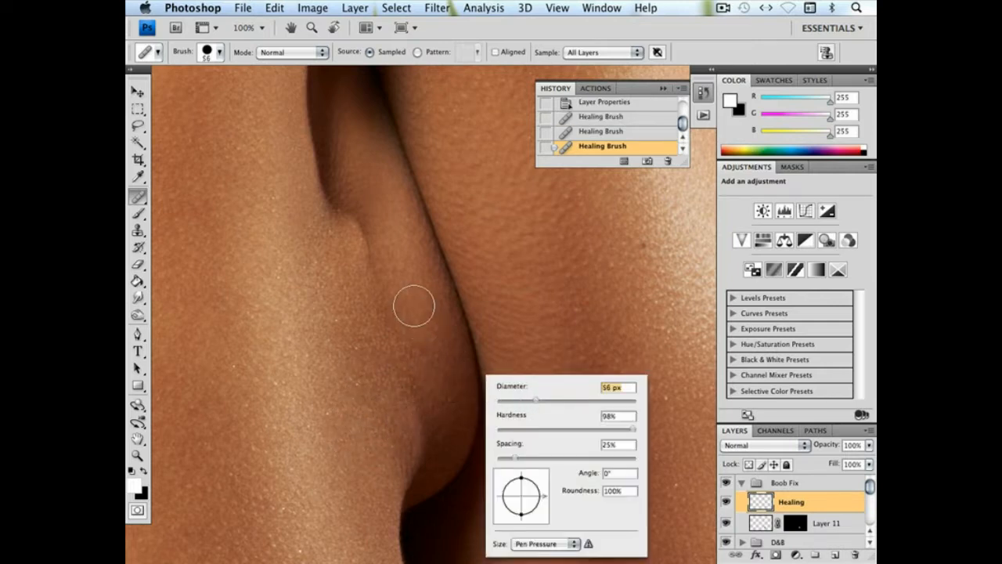
{"action": "left_click", "coordinate": [414, 306], "text": "alt"}
{"action": "left_click_drag", "start_coordinate": [382, 309], "coordinate": [380, 276]}
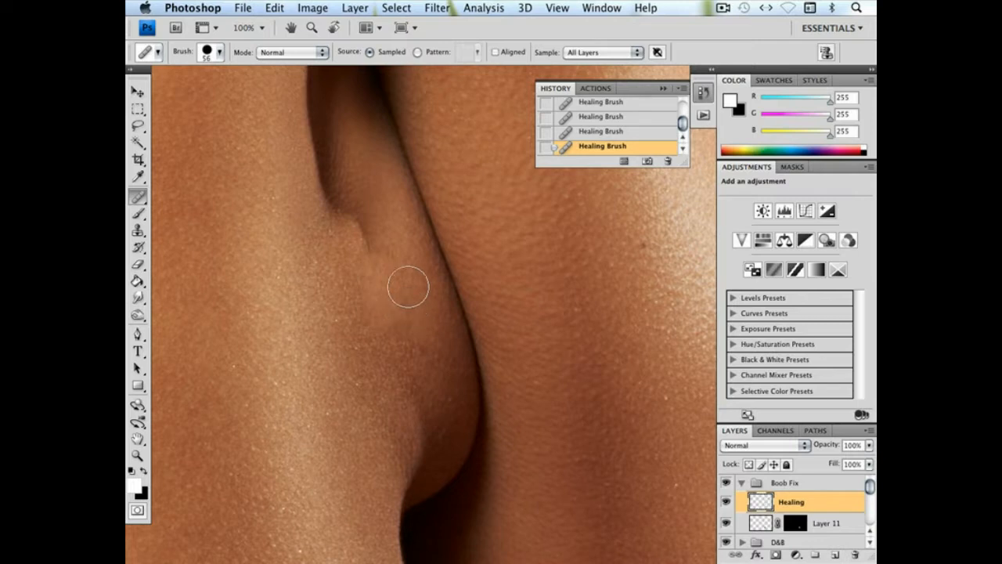
{"action": "key", "text": "ctrl+z"}
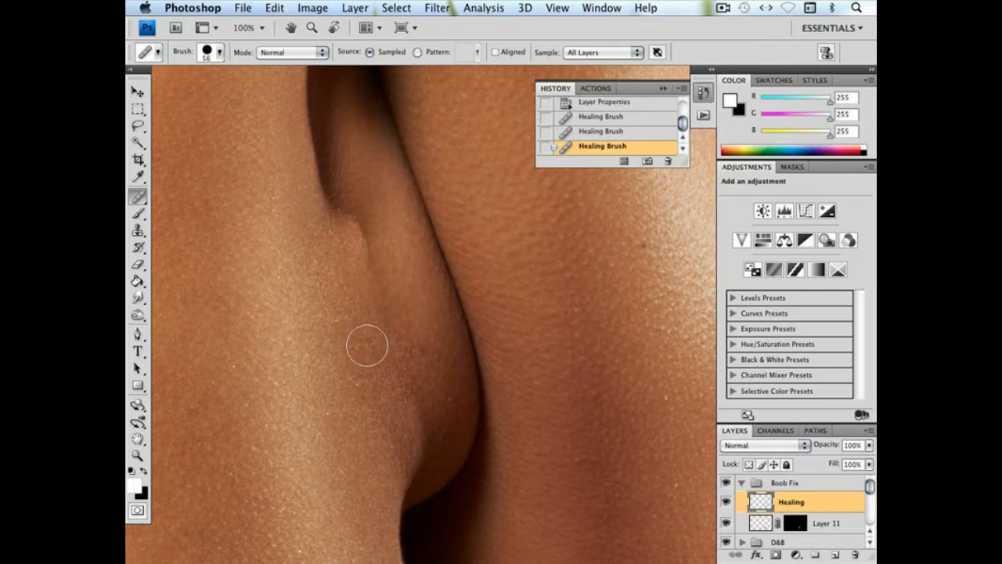
{"action": "left_click", "coordinate": [365, 253]}
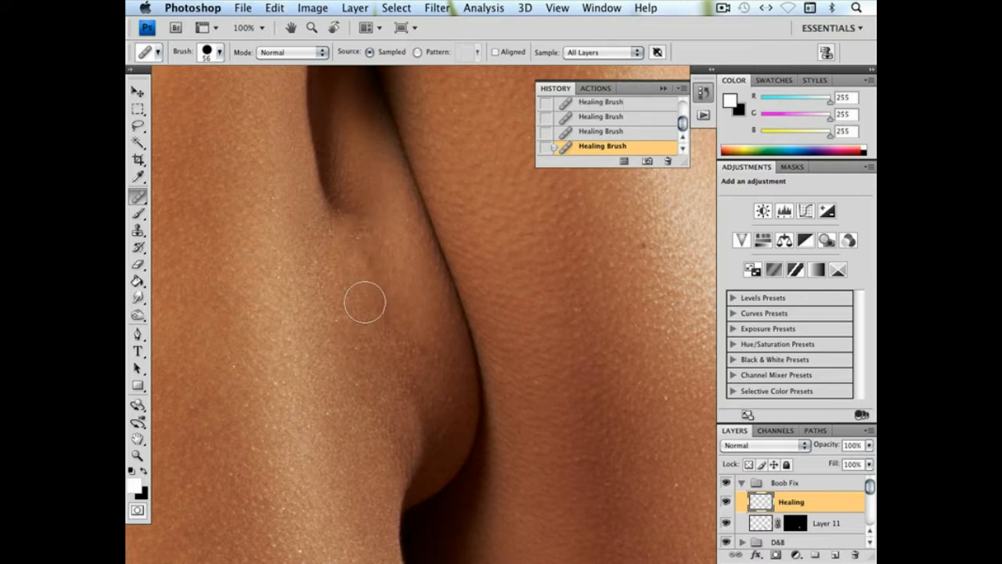
{"action": "key", "text": "ctrl+z"}
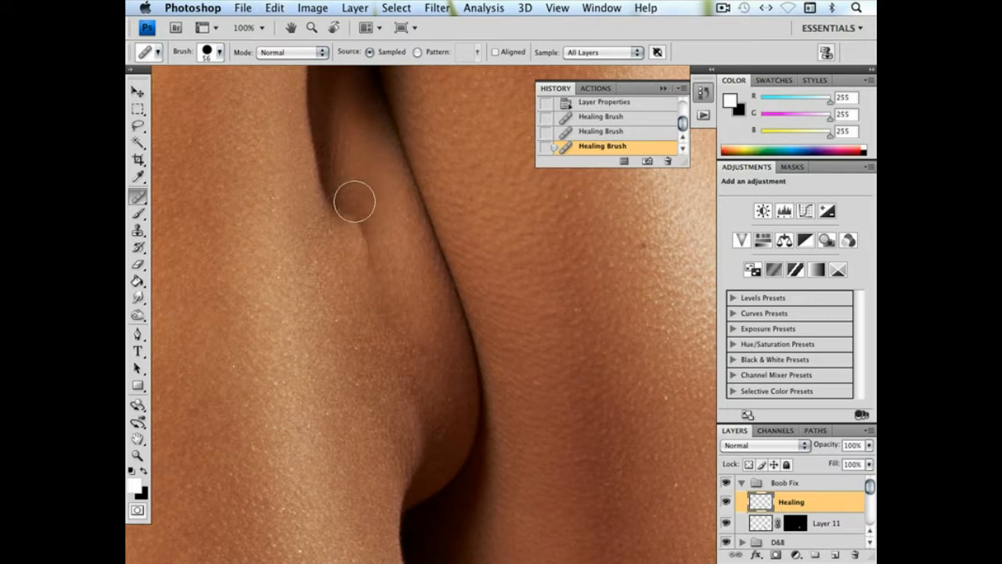
{"action": "left_click", "coordinate": [368, 218]}
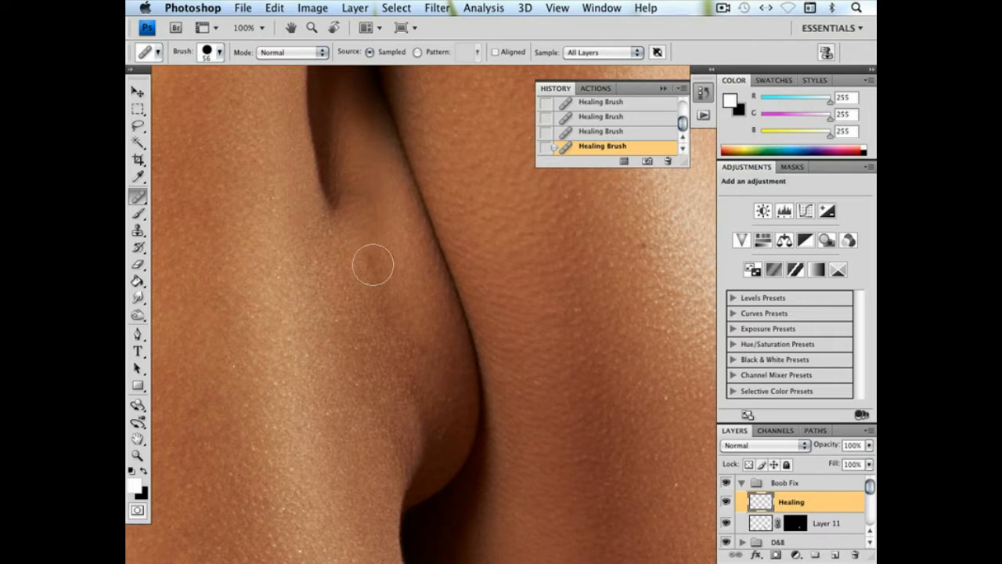
Heal the small leftover dark spot below the fold with a 35 px Healing Brush
{"action": "right_click", "coordinate": [374, 265]}
{"action": "left_click_drag", "start_coordinate": [423, 291], "coordinate": [417, 290]}
{"action": "key", "text": "Return"}
{"action": "left_click", "coordinate": [403, 295], "text": "alt"}
{"action": "left_click_drag", "start_coordinate": [382, 279], "coordinate": [376, 239]}
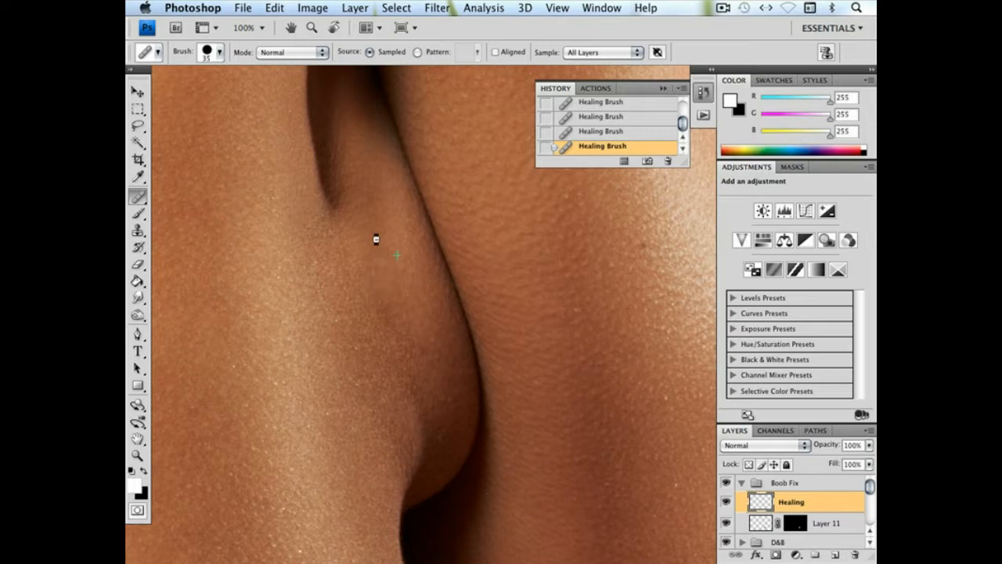
Set the Healing Brush to 45 px and smooth the uneven skin between the fold and the arm's edge
{"action": "right_click", "coordinate": [409, 297]}
{"action": "left_click", "coordinate": [470, 322]}
{"action": "left_click", "coordinate": [458, 322]}
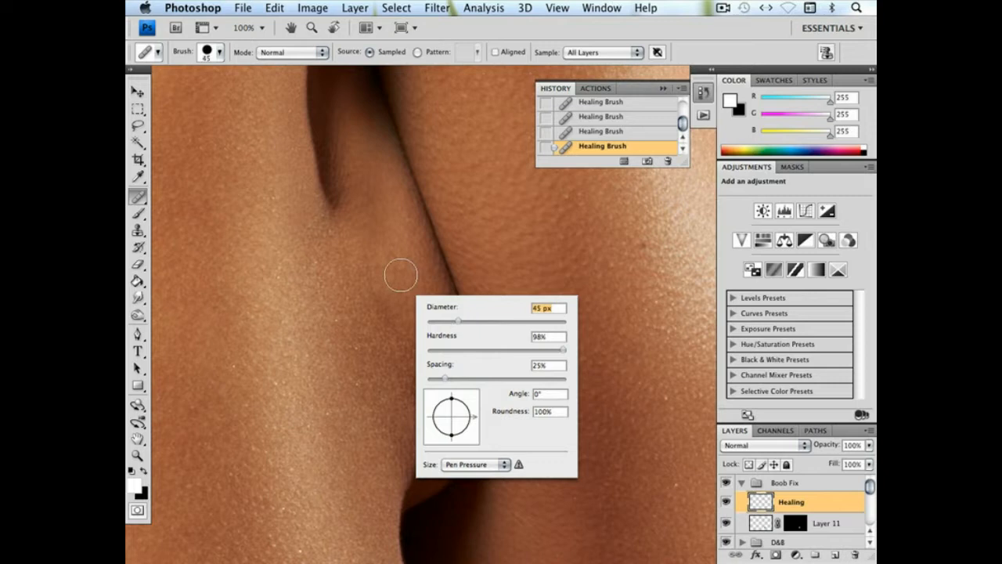
{"action": "left_click", "coordinate": [393, 235], "text": "alt"}
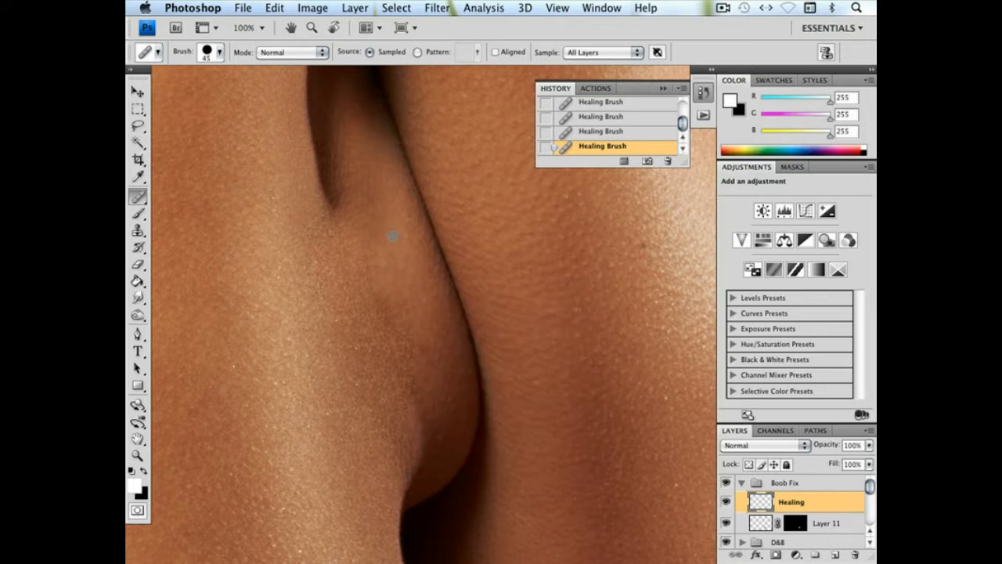
{"action": "mouse_move", "coordinate": [358, 242]}
{"action": "left_mouse_down"}
{"action": "mouse_move", "coordinate": [387, 320]}
{"action": "mouse_move", "coordinate": [425, 361]}
{"action": "mouse_move", "coordinate": [416, 352]}
{"action": "mouse_move", "coordinate": [427, 343]}
{"action": "left_mouse_up"}
{"action": "mouse_move", "coordinate": [383, 280]}
{"action": "left_mouse_down"}
{"action": "mouse_move", "coordinate": [368, 255]}
{"action": "mouse_move", "coordinate": [408, 358]}
{"action": "mouse_move", "coordinate": [369, 279]}
{"action": "left_mouse_up"}
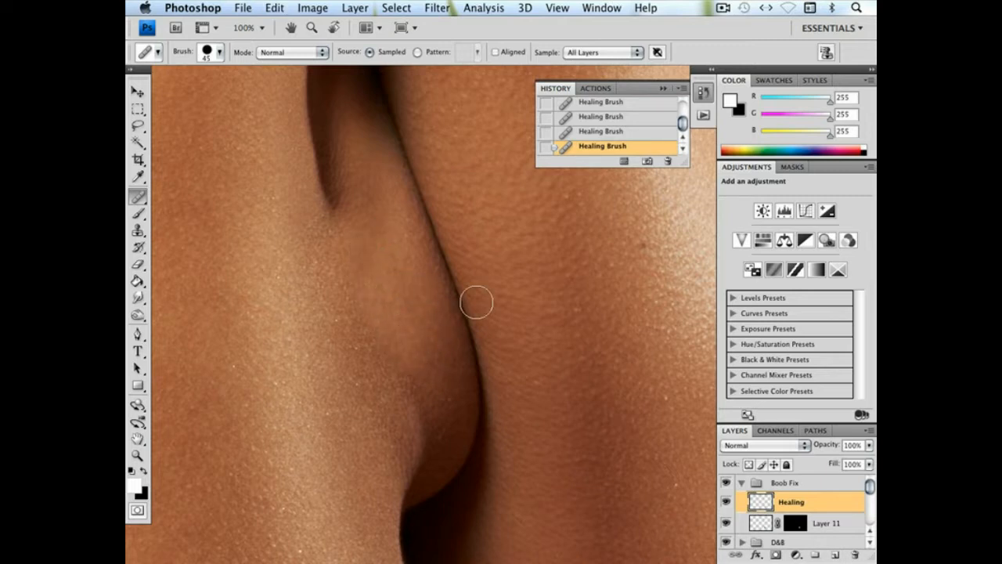
Fade the last Healing Brush stroke to 50% opacity
{"action": "key", "text": "f"}
{"action": "key", "text": "f"}
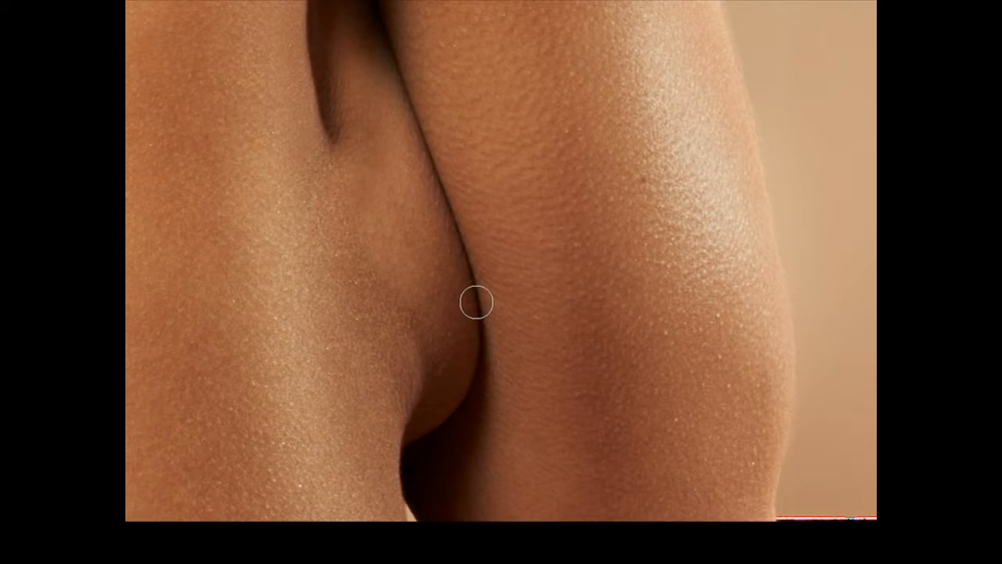
{"action": "key", "text": "f"}
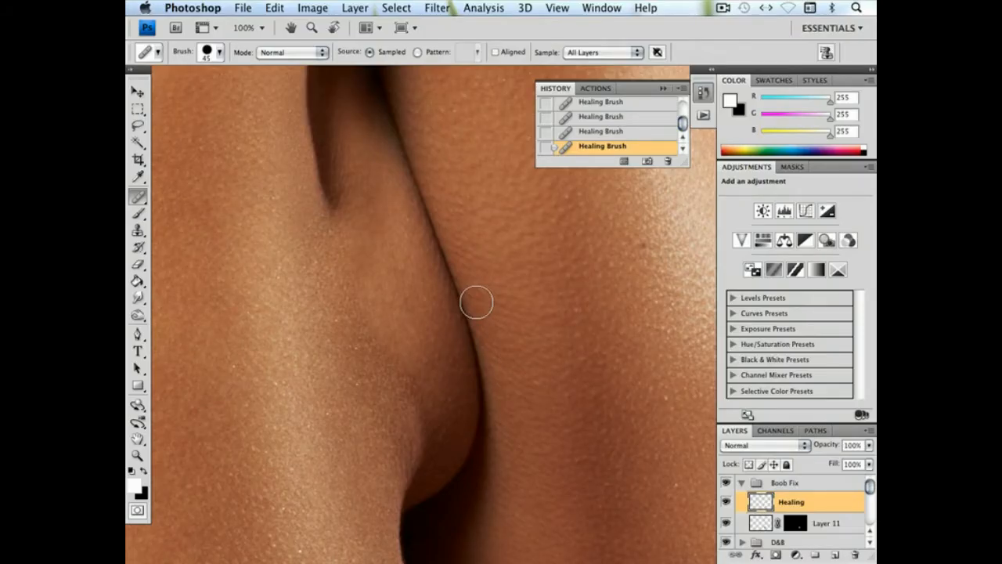
{"action": "key", "text": "ctrl+shift+f"}
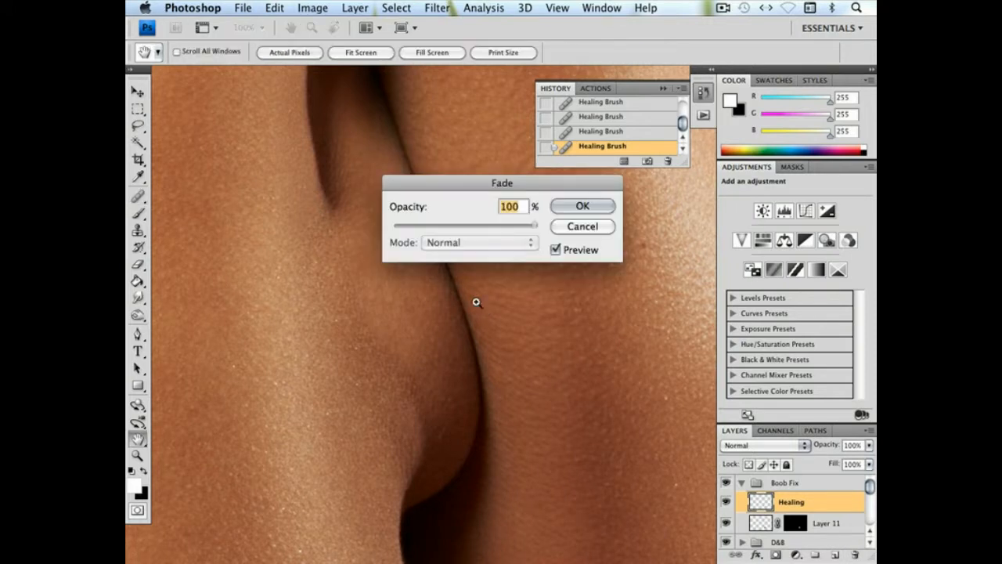
{"action": "type", "text": "55"}
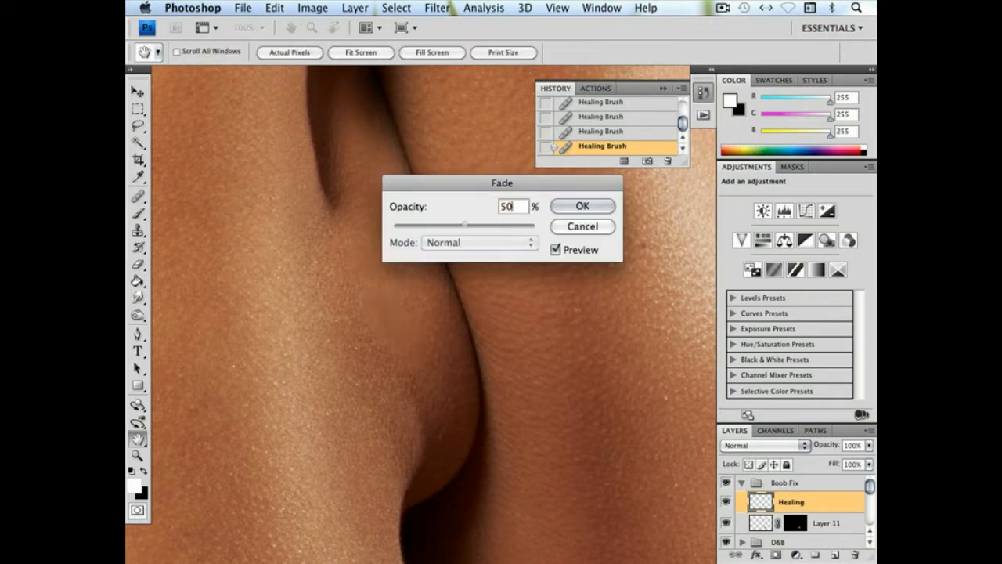
{"action": "key", "text": "Return"}
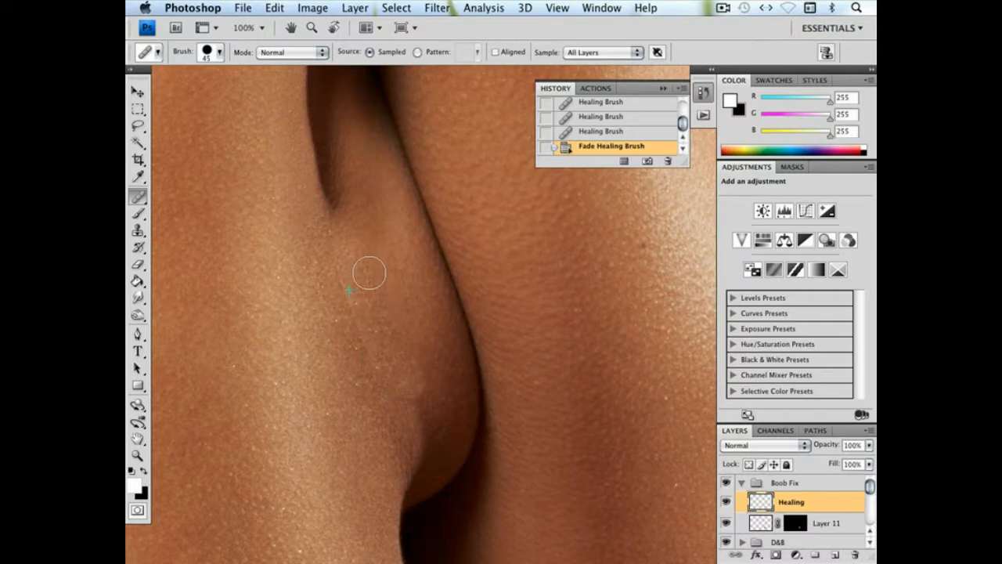
Heal the patch of skin in the middle of the repaired area and fade that stroke to 50% opacity
{"action": "left_click_drag", "start_coordinate": [376, 302], "coordinate": [371, 344]}
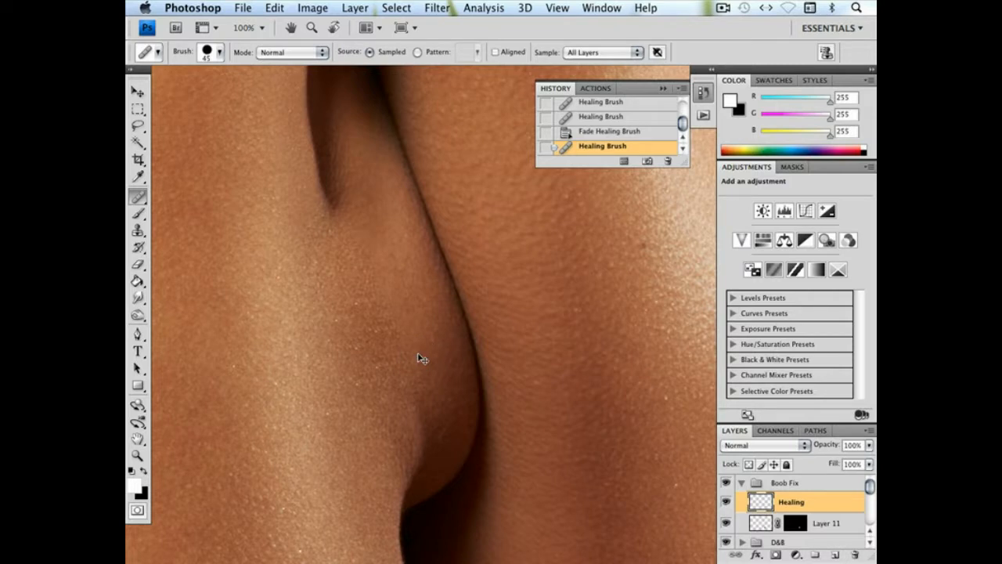
{"action": "key", "text": "super+shift+f"}
{"action": "type", "text": "5"}
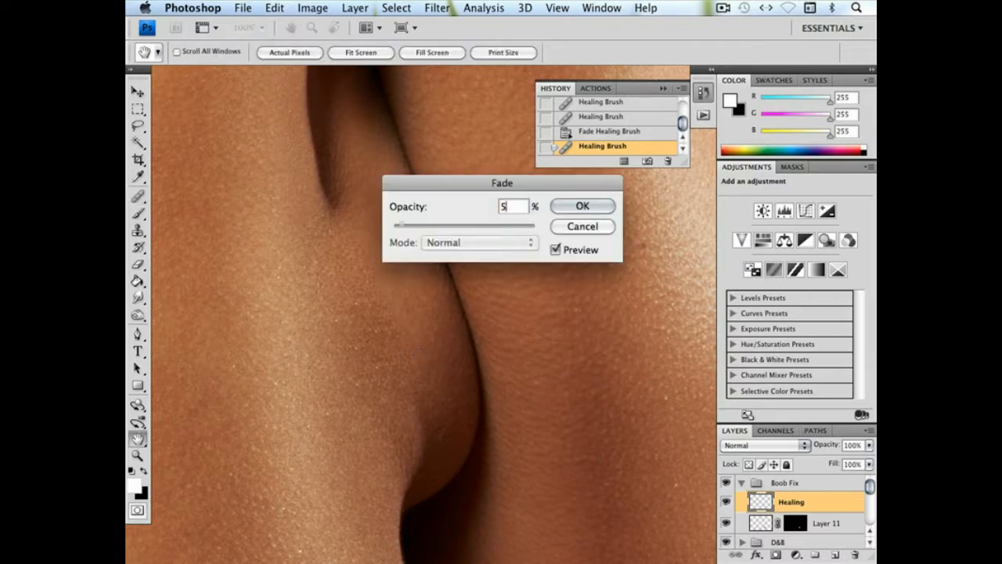
{"action": "type", "text": "0"}
{"action": "key", "text": "Return"}
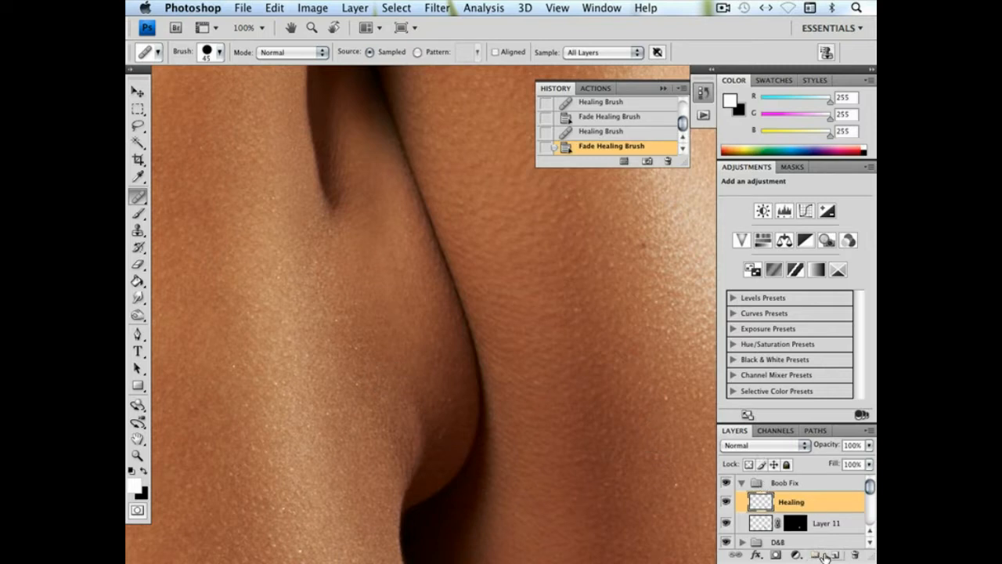
Add a brightening Curves layer above Healing with input 105 raised to output 158, and rename it Lighten
{"action": "left_click", "coordinate": [806, 212]}
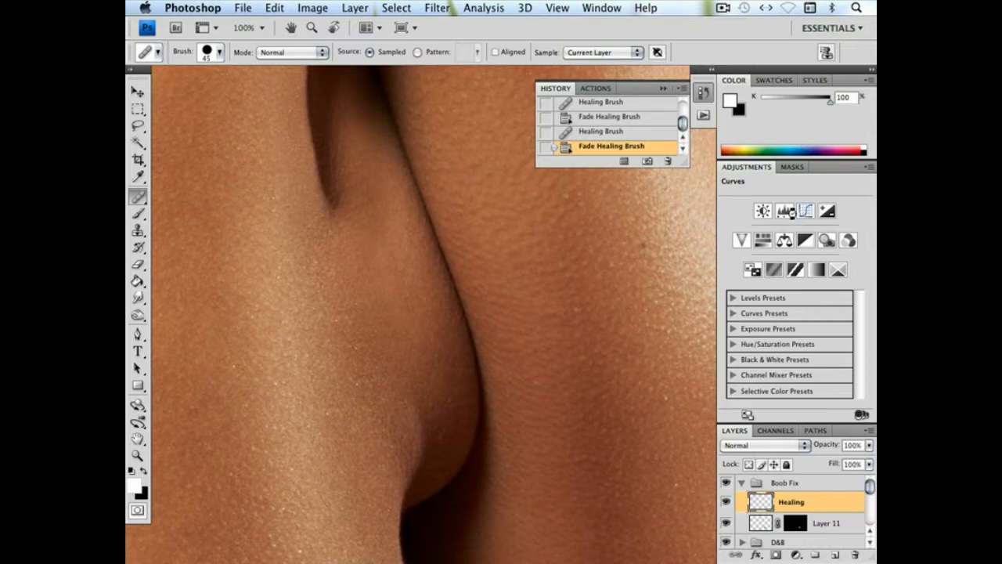
{"action": "left_click_drag", "start_coordinate": [808, 285], "coordinate": [798, 270]}
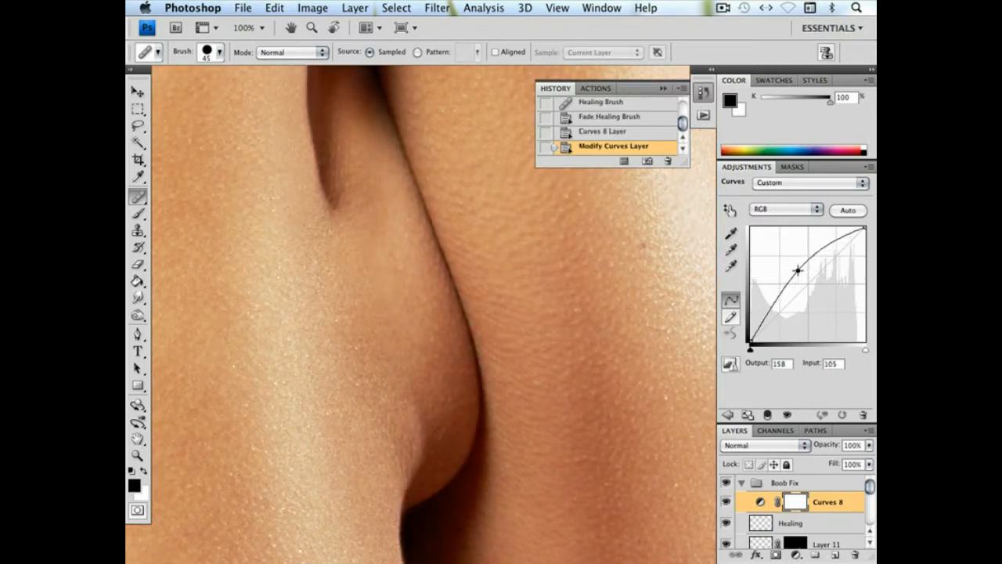
{"action": "double_click", "coordinate": [822, 501]}
{"action": "type", "text": "Lighten"}
{"action": "key", "text": "Return"}
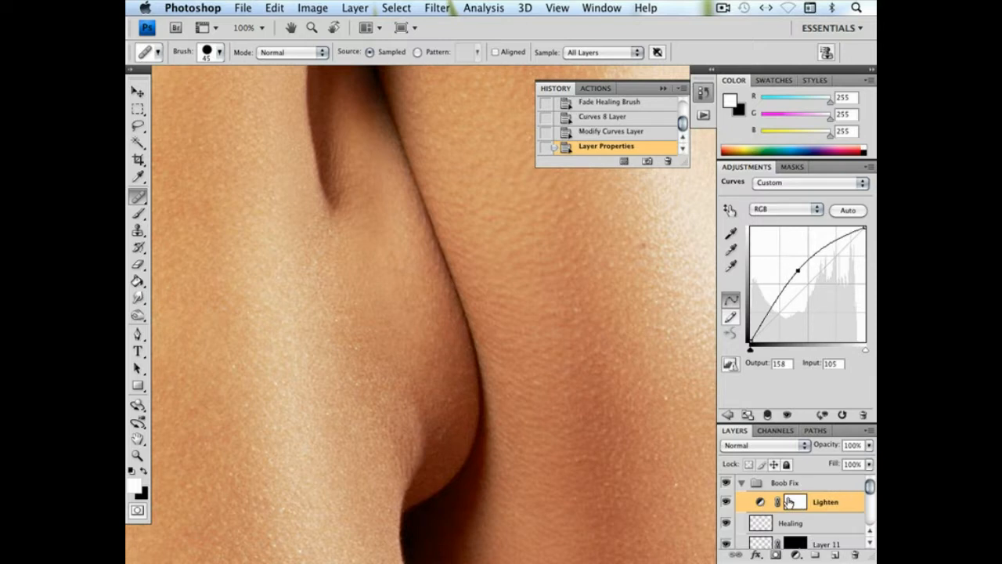
Duplicate the Lighten layer and turn the copy into a darkening curve with input 156 at output 97
{"action": "scroll", "coordinate": [759, 508], "scroll_direction": "down", "scroll_amount": 1}
{"action": "left_click_drag", "start_coordinate": [834, 555], "coordinate": [835, 554]}
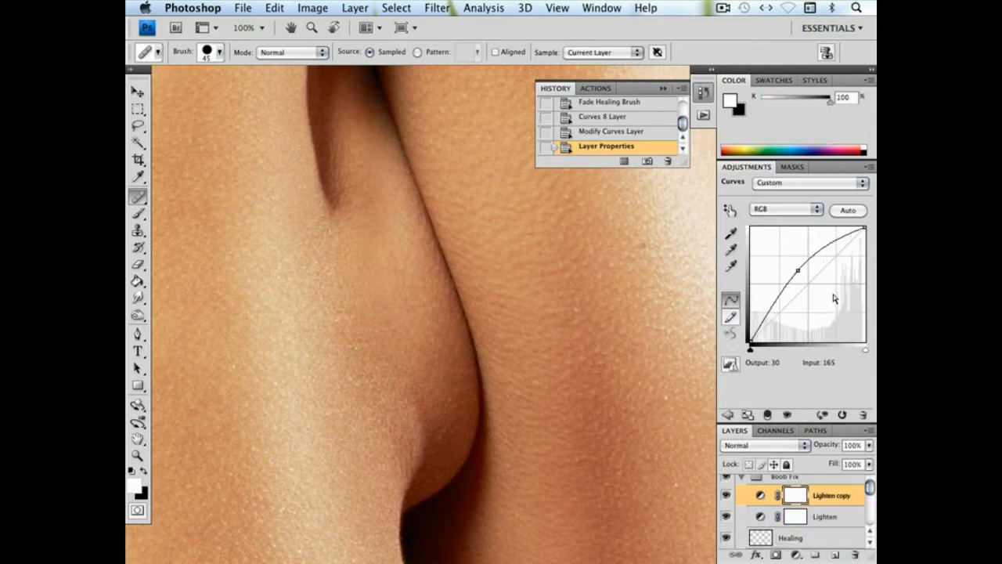
{"action": "left_click_drag", "start_coordinate": [802, 272], "coordinate": [820, 298]}
Rename the Lighten copy layer to Darken
{"action": "double_click", "coordinate": [834, 501]}
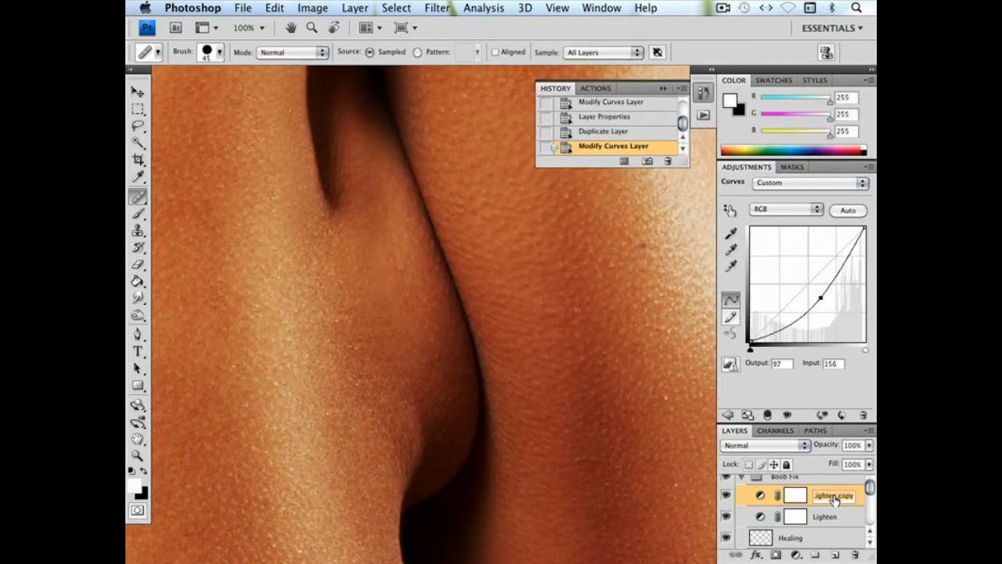
{"action": "type", "text": "Darke"}
{"action": "key", "text": "Return"}
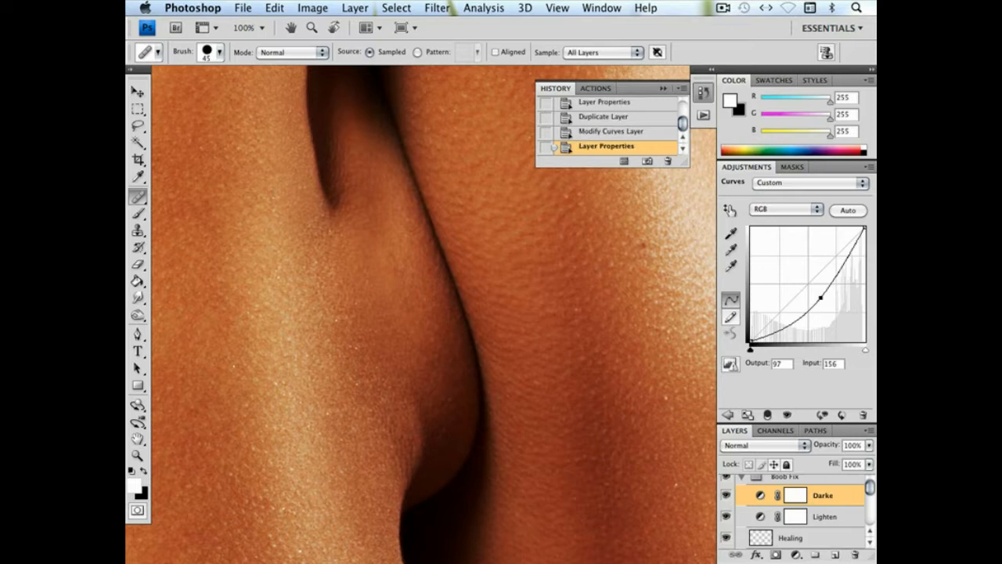
{"action": "double_click", "coordinate": [818, 504]}
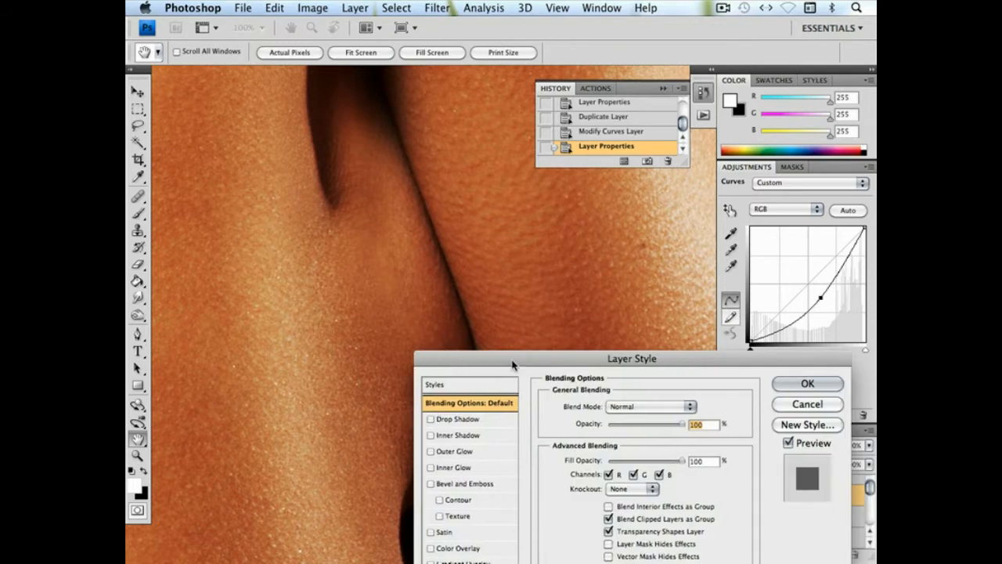
{"action": "left_click", "coordinate": [811, 404]}
{"action": "double_click", "coordinate": [822, 497]}
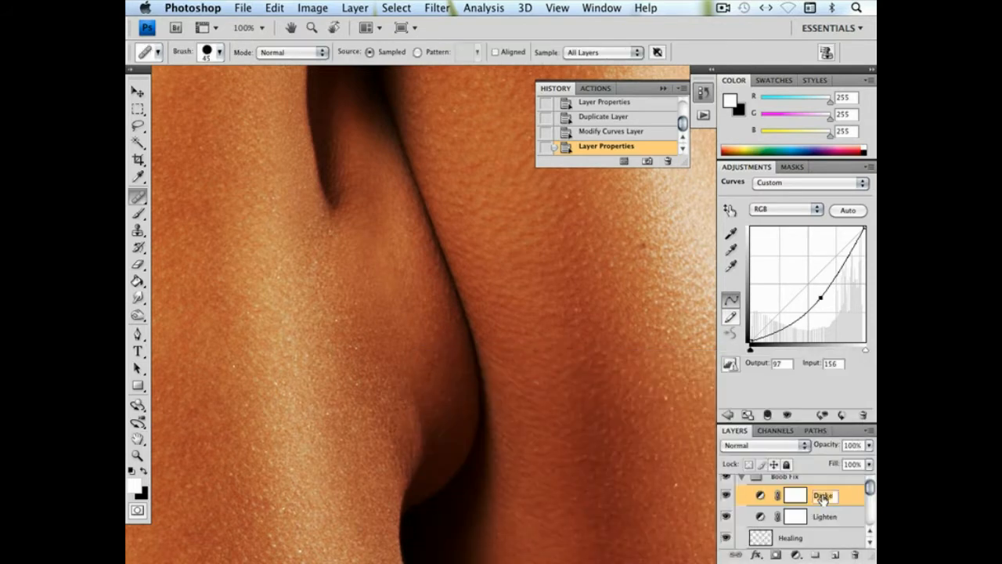
{"action": "type", "text": "n"}
{"action": "key", "text": "Return"}
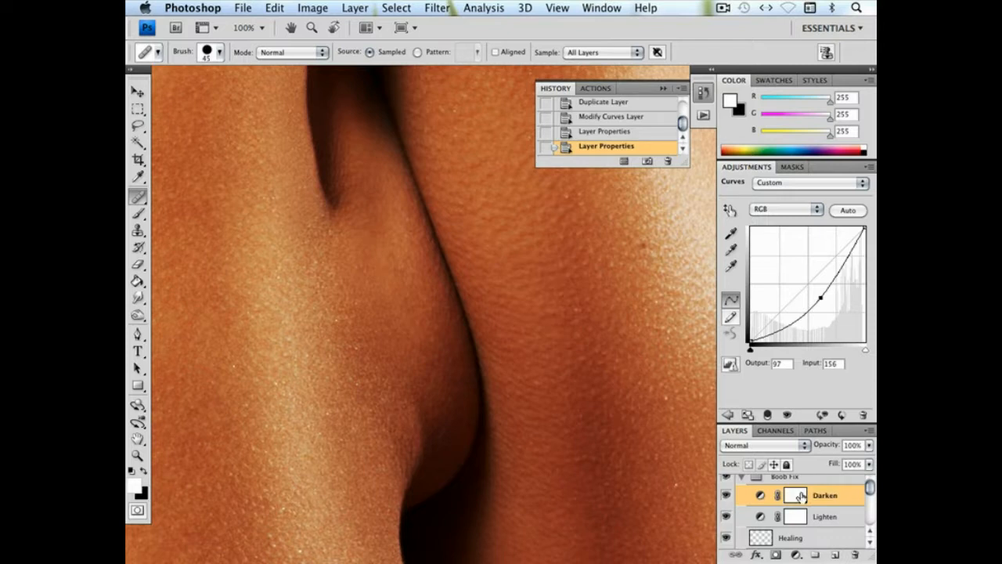
Invert the Lighten and Darken layer masks to black so both curves are hidden
{"action": "left_click", "coordinate": [793, 517]}
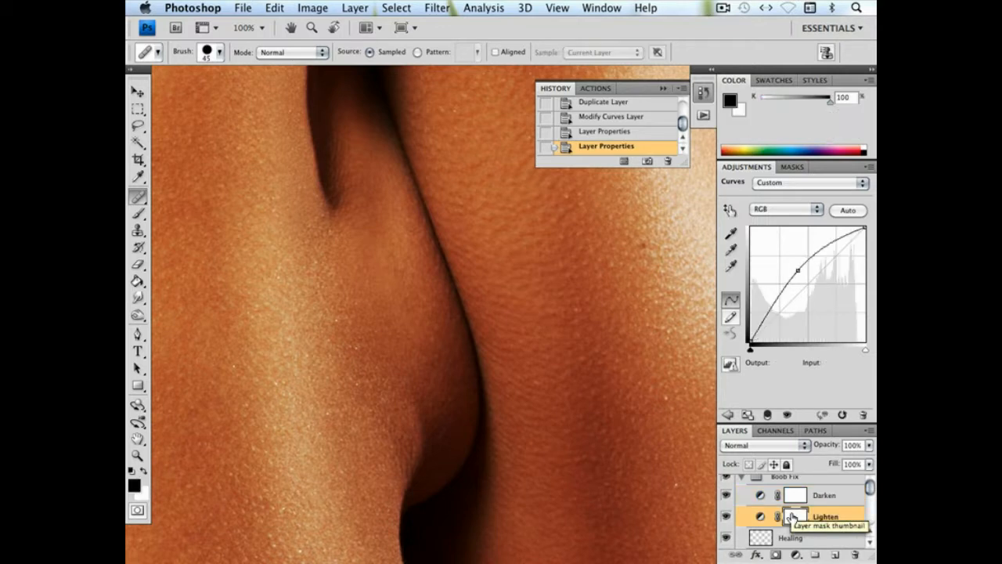
{"action": "key", "text": "super+i"}
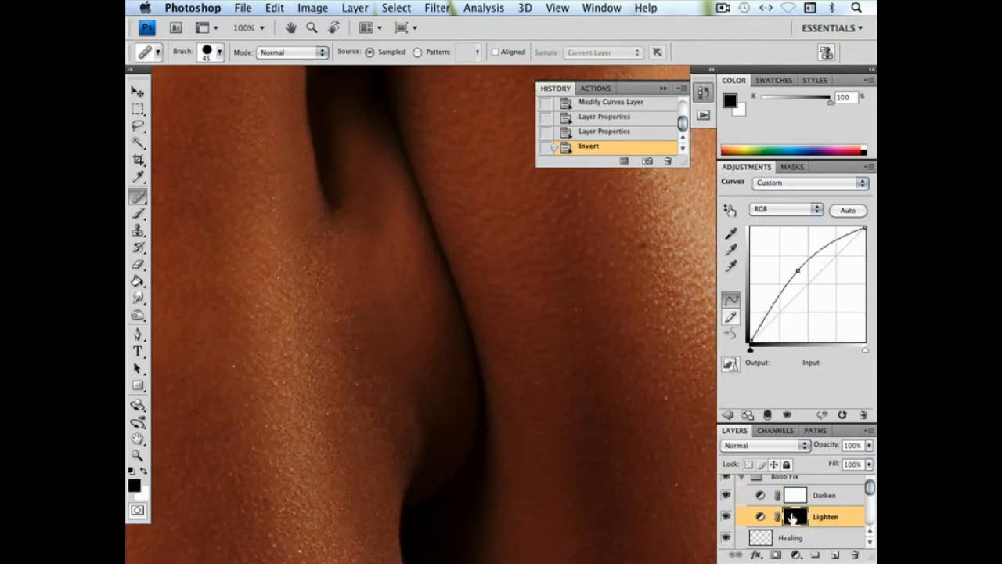
{"action": "left_click", "coordinate": [793, 498]}
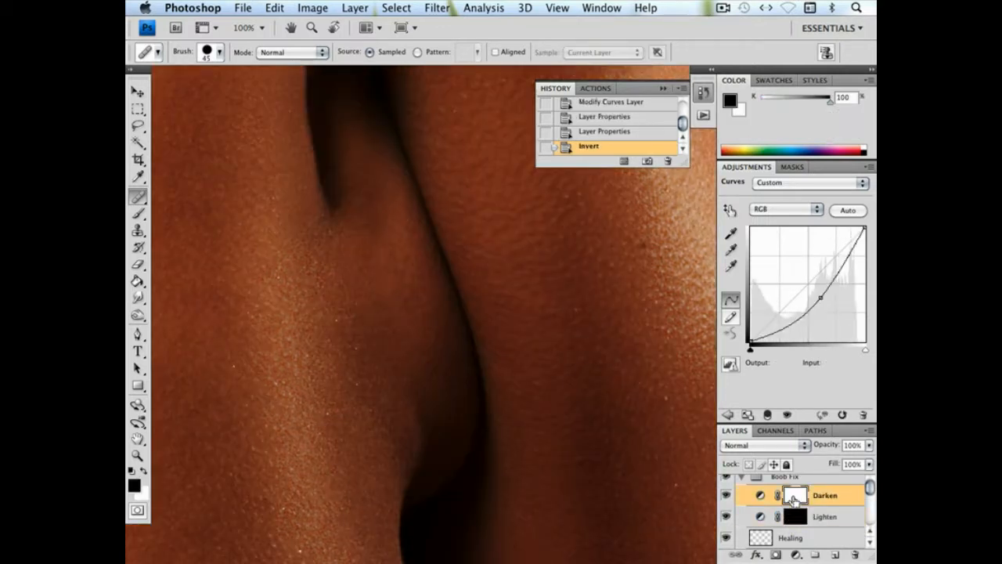
{"action": "key", "text": "super+i"}
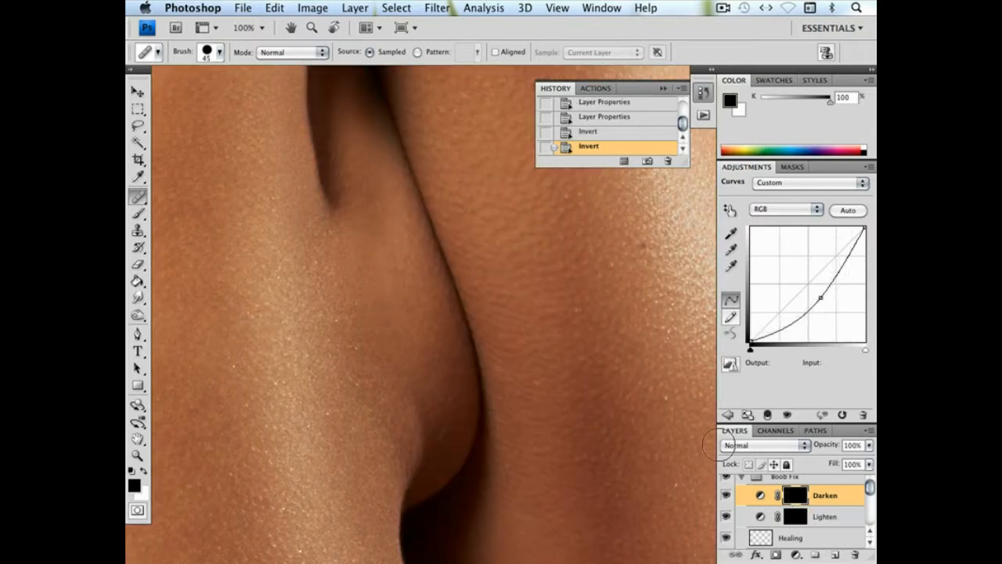
Paint white on the Lighten mask over the upper repaired skin with a soft 25 px brush, at 42% and then 19% opacity
{"action": "left_click", "coordinate": [795, 515]}
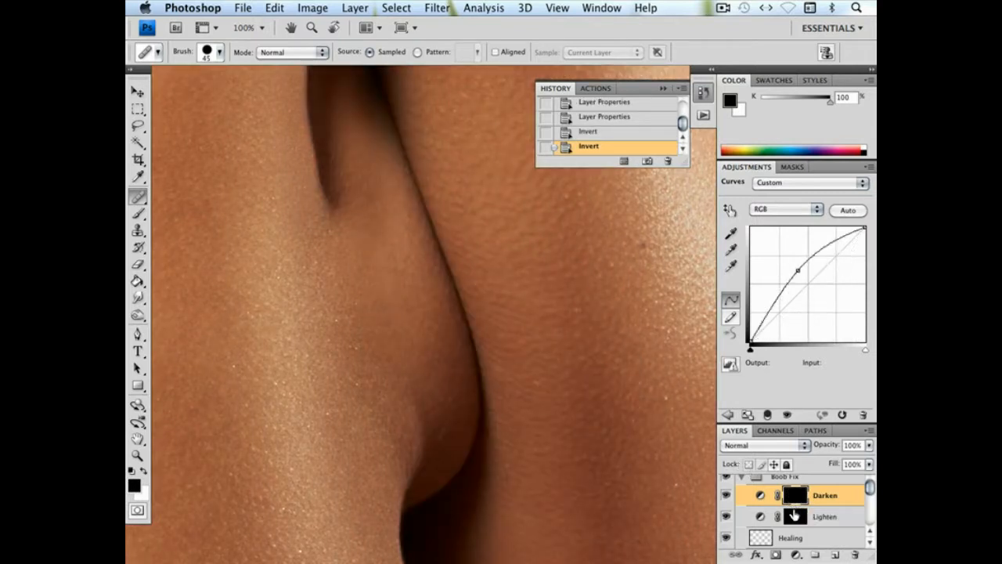
{"action": "left_click", "coordinate": [138, 213]}
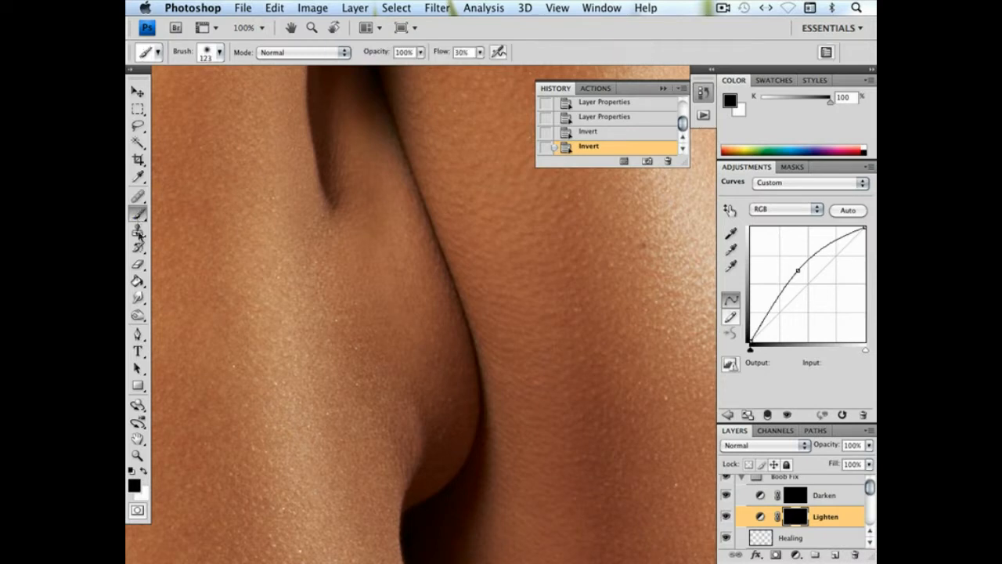
{"action": "left_click", "coordinate": [144, 469]}
{"action": "right_click", "coordinate": [412, 433]}
{"action": "left_click_drag", "start_coordinate": [471, 386], "coordinate": [445, 386]}
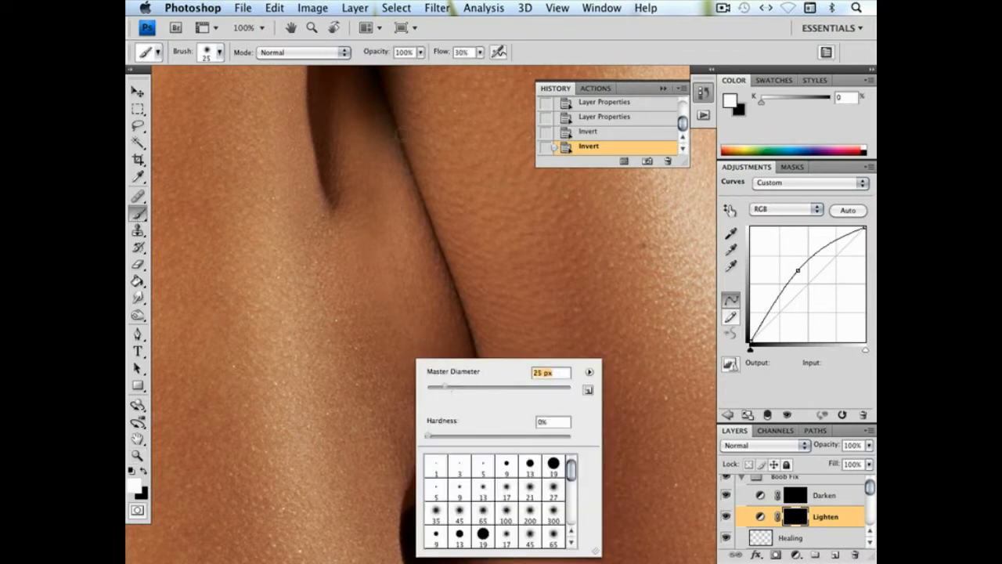
{"action": "mouse_move", "coordinate": [421, 52]}
{"action": "left_mouse_down"}
{"action": "mouse_move", "coordinate": [423, 67]}
{"action": "mouse_move", "coordinate": [381, 70]}
{"action": "left_mouse_up"}
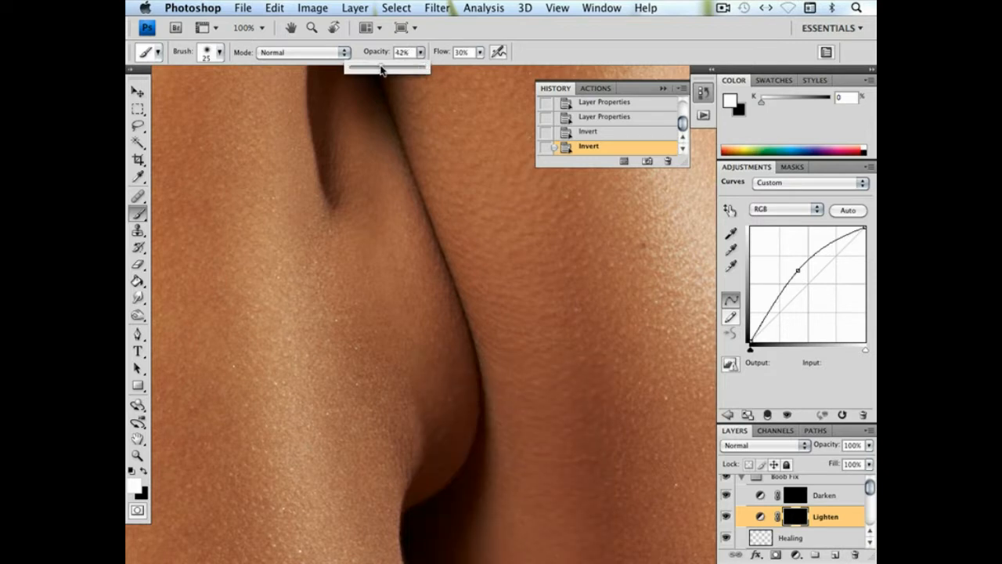
{"action": "left_click", "coordinate": [372, 231]}
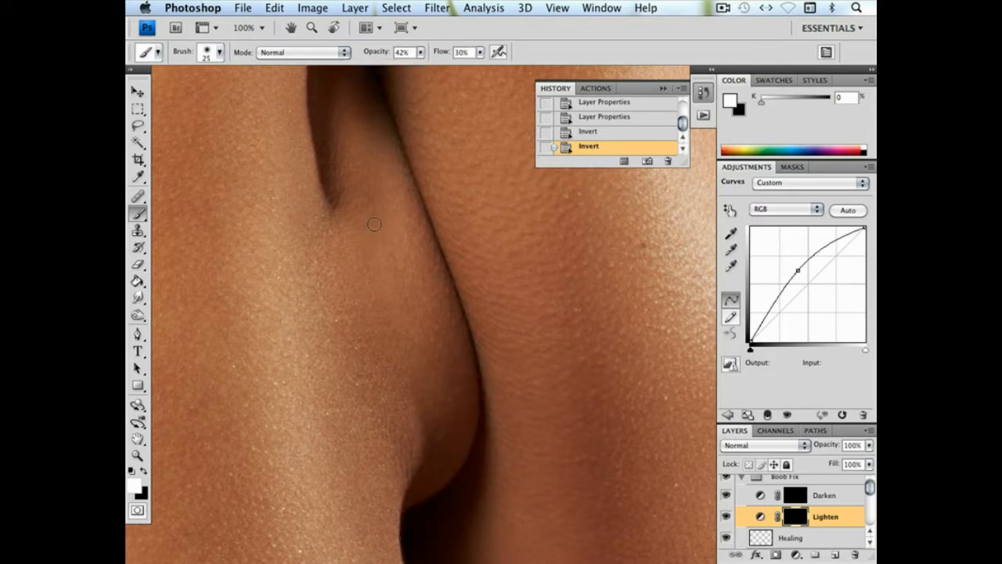
{"action": "left_click", "coordinate": [421, 53]}
{"action": "mouse_move", "coordinate": [373, 205]}
{"action": "left_mouse_down"}
{"action": "mouse_move", "coordinate": [371, 215]}
{"action": "mouse_move", "coordinate": [383, 206]}
{"action": "mouse_move", "coordinate": [383, 259]}
{"action": "mouse_move", "coordinate": [369, 257]}
{"action": "left_mouse_up"}
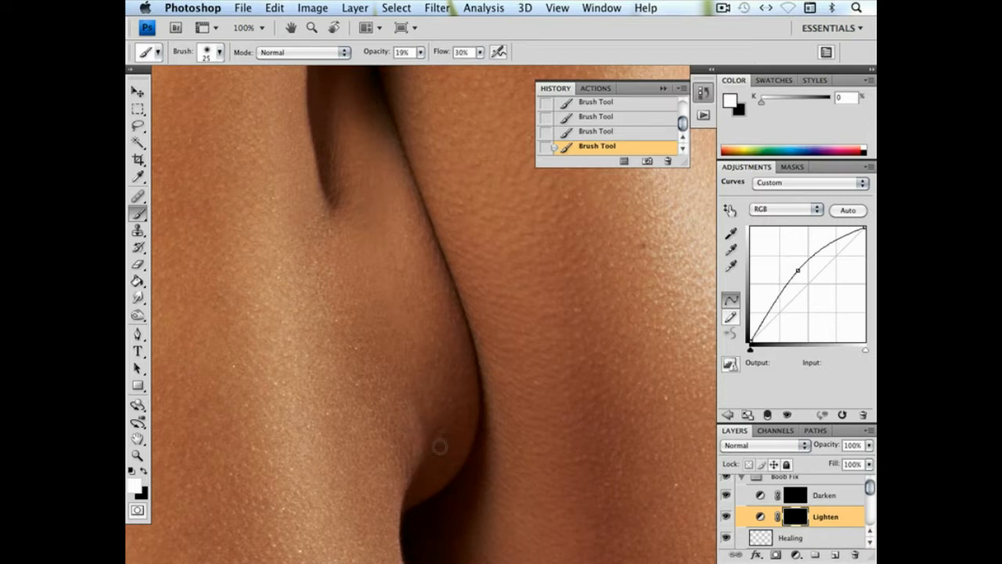
Paint white on the Darken mask over the lower repaired skin, adjusting the soft brush size up to 52 px at 19% opacity
{"action": "left_click", "coordinate": [763, 495]}
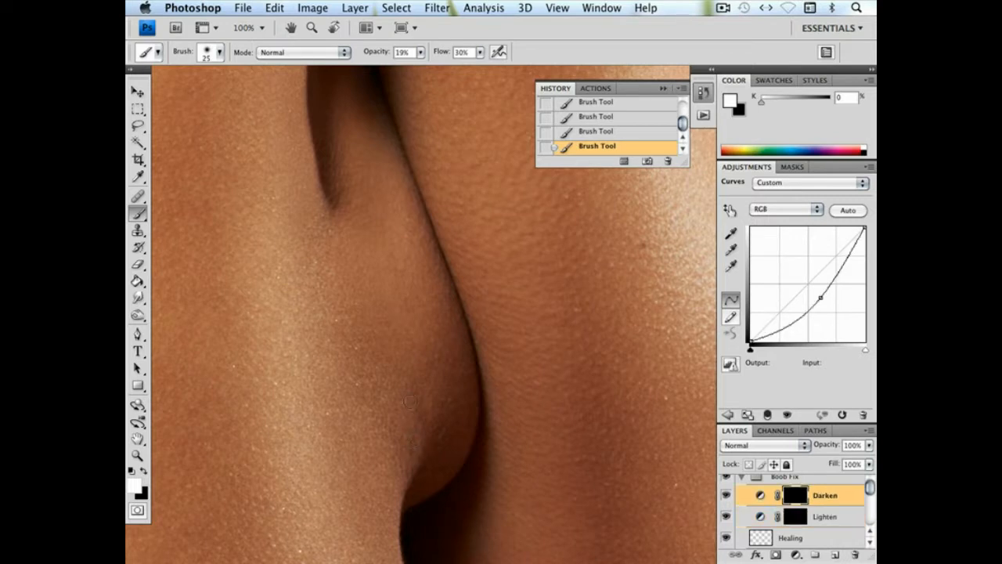
{"action": "right_click", "coordinate": [462, 446]}
{"action": "left_click_drag", "start_coordinate": [489, 389], "coordinate": [488, 389]}
{"action": "left_click", "coordinate": [409, 398]}
{"action": "right_click", "coordinate": [430, 458]}
{"action": "left_click_drag", "start_coordinate": [466, 388], "coordinate": [467, 388]}
{"action": "left_click", "coordinate": [371, 376]}
{"action": "right_click", "coordinate": [465, 361]}
{"action": "left_click_drag", "start_coordinate": [514, 387], "coordinate": [518, 387]}
{"action": "left_click", "coordinate": [428, 412]}
Brighten small dark areas through the Lighten mask, reducing the soft white brush to 21 px and finally 7 px
{"action": "key", "text": "alt+bracketleft"}
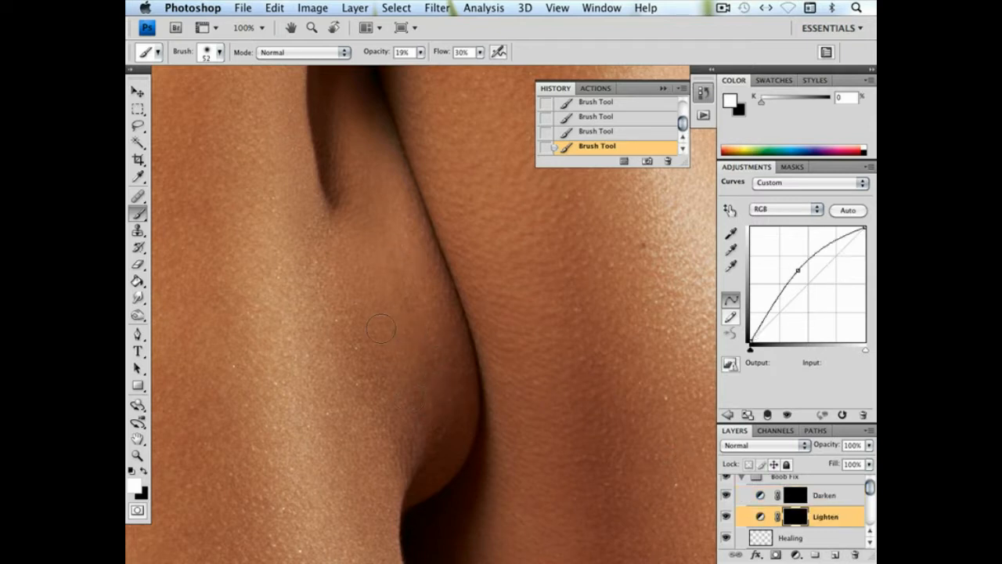
{"action": "right_click", "coordinate": [473, 378]}
{"action": "left_click", "coordinate": [545, 386]}
{"action": "key", "text": "Return"}
{"action": "right_click", "coordinate": [473, 400]}
{"action": "left_click", "coordinate": [484, 386]}
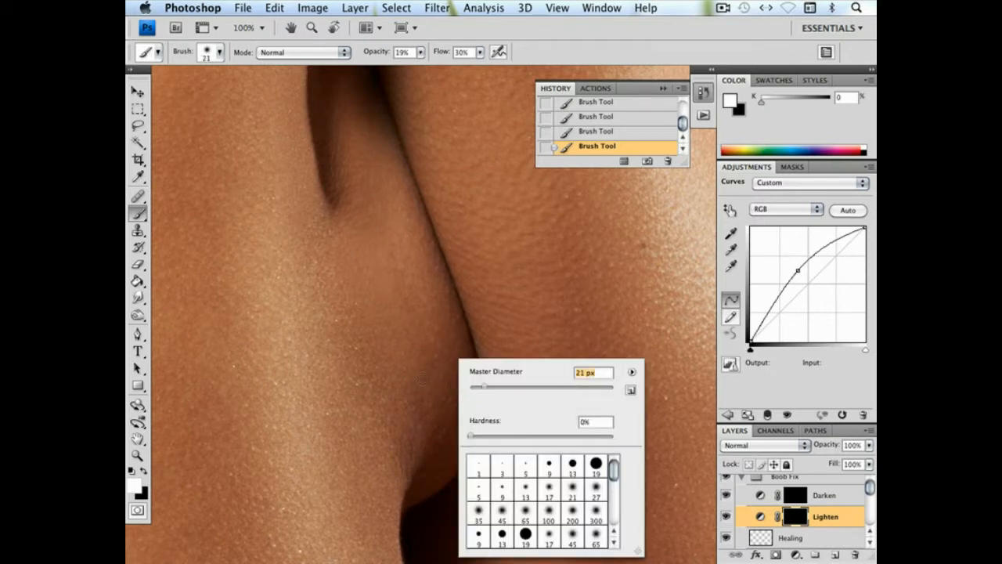
{"action": "left_click_drag", "start_coordinate": [477, 391], "coordinate": [472, 391]}
{"action": "key", "text": "Return"}
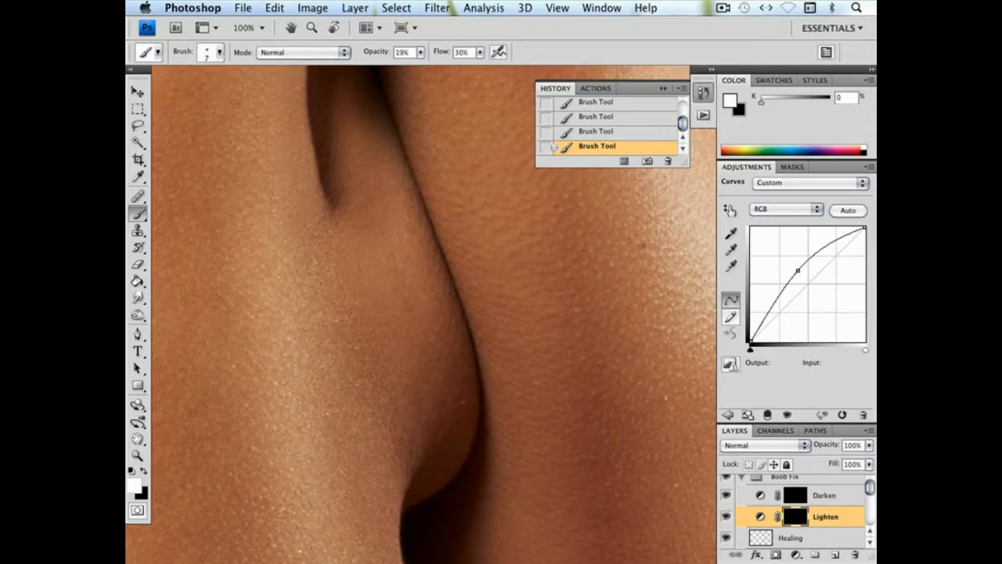
Darken the skin beside the lower crease on the Darken mask with soft white brushes of 42 px and 24 px
{"action": "left_click", "coordinate": [798, 500]}
{"action": "right_click", "coordinate": [412, 433]}
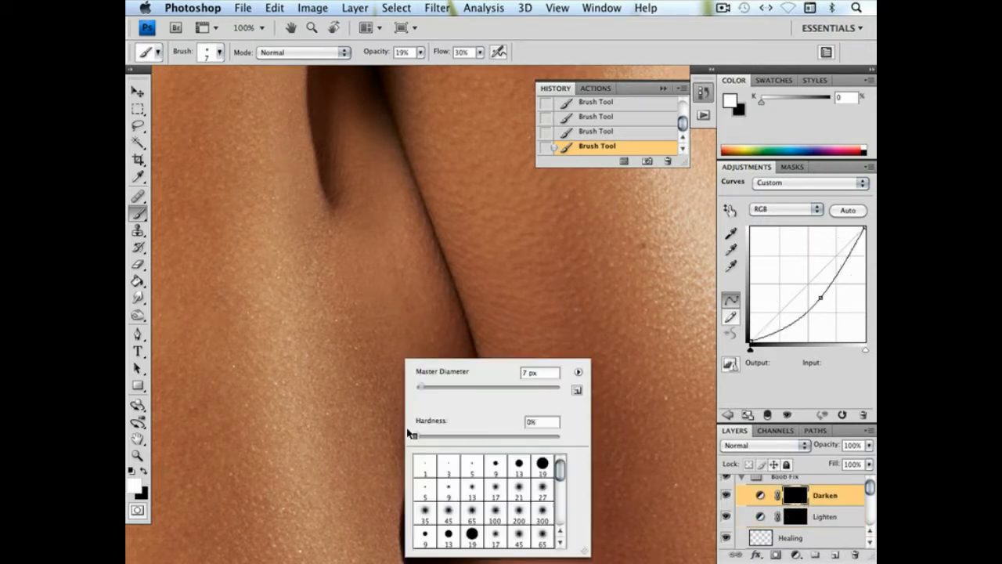
{"action": "left_click", "coordinate": [447, 387]}
{"action": "left_click", "coordinate": [389, 423]}
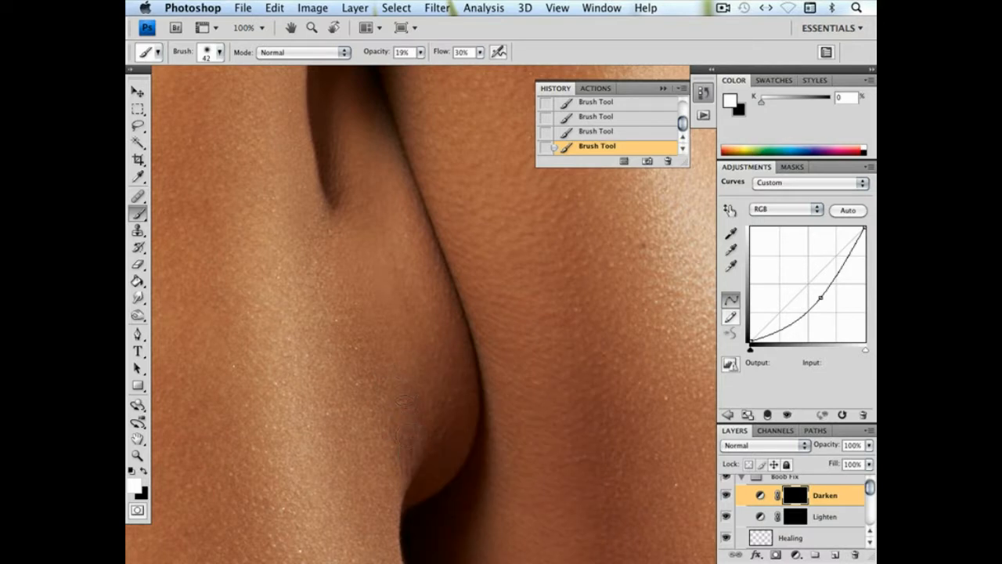
{"action": "right_click", "coordinate": [487, 431]}
{"action": "left_click_drag", "start_coordinate": [529, 391], "coordinate": [524, 392]}
{"action": "left_click", "coordinate": [409, 425]}
Brighten the lower repaired skin on the Lighten mask with an 85 px soft white brush, and compare with the Boob Fix group hidden and shown
{"action": "left_click", "coordinate": [793, 510]}
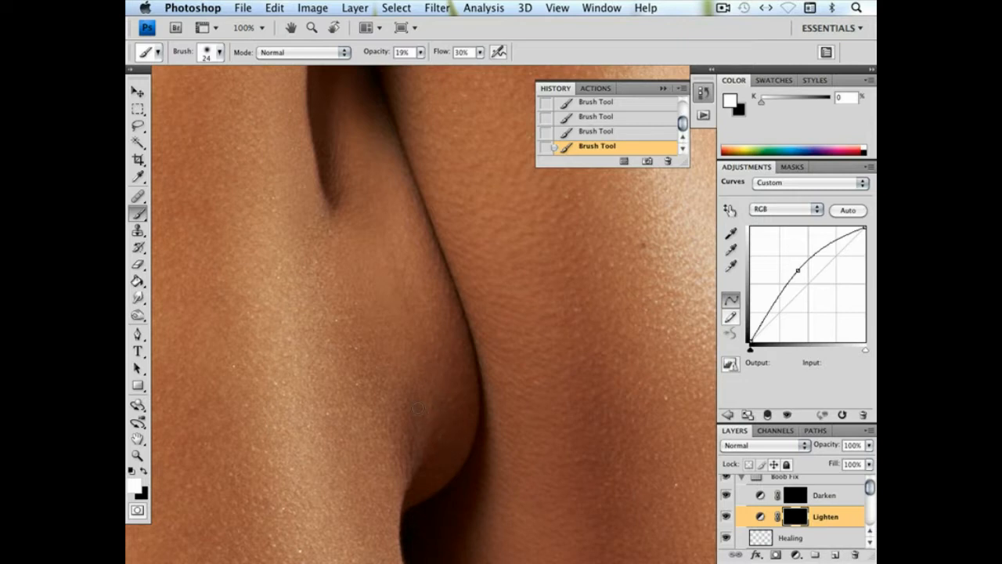
{"action": "right_click", "coordinate": [485, 441]}
{"action": "left_click", "coordinate": [561, 387]}
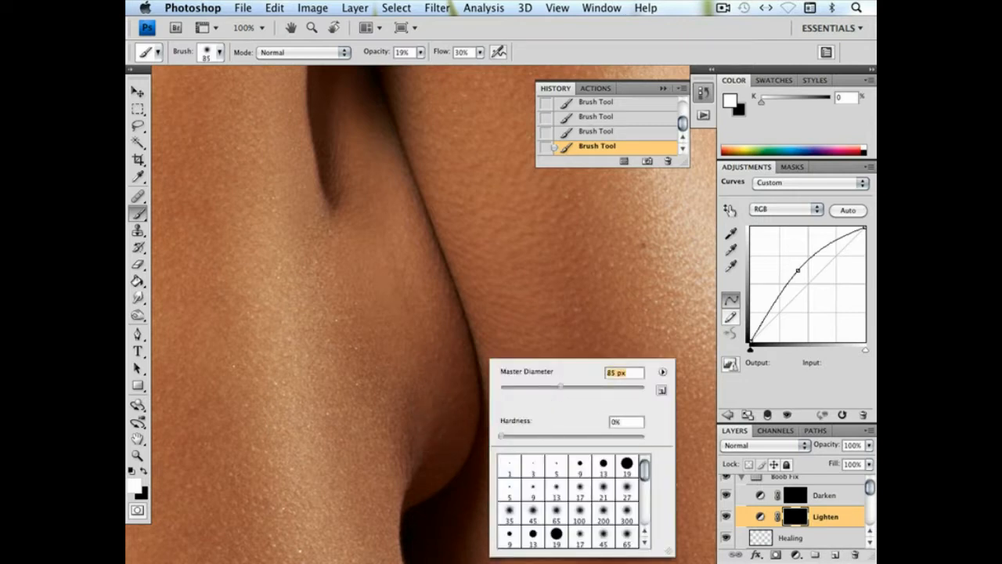
{"action": "left_click", "coordinate": [450, 434]}
{"action": "left_click_drag", "start_coordinate": [419, 382], "coordinate": [429, 423]}
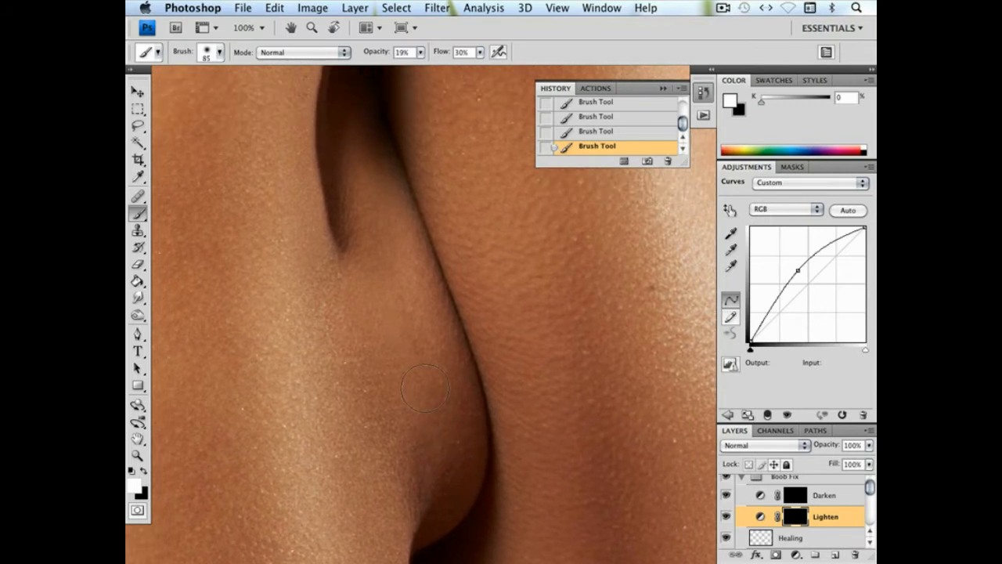
{"action": "left_click_drag", "start_coordinate": [462, 394], "coordinate": [476, 321]}
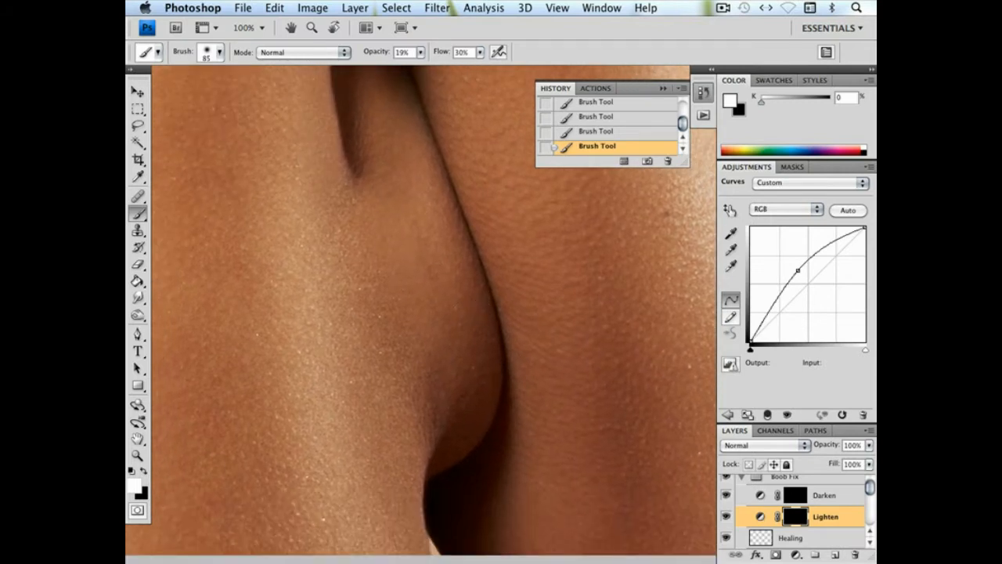
{"action": "left_click", "coordinate": [725, 479]}
{"action": "left_click", "coordinate": [725, 479]}
{"action": "left_click", "coordinate": [826, 495], "text": "shift"}
{"action": "double_click", "coordinate": [825, 495]}
{"action": "key", "text": "Escape"}
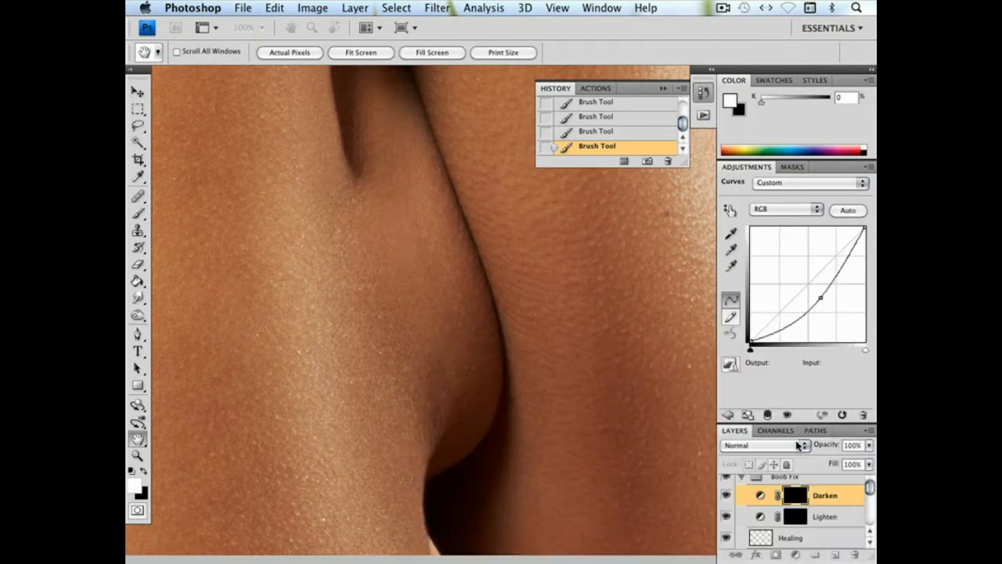
{"action": "left_click", "coordinate": [825, 517]}
{"action": "left_click", "coordinate": [825, 496], "text": "shift"}
{"action": "double_click", "coordinate": [825, 495]}
{"action": "left_click", "coordinate": [829, 515]}
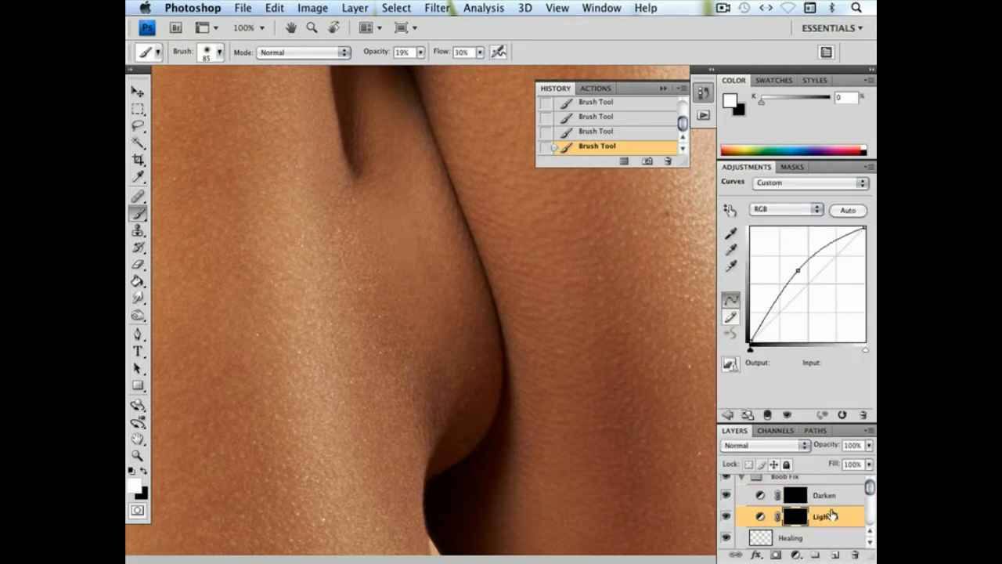
{"action": "double_click", "coordinate": [828, 514]}
{"action": "left_click", "coordinate": [816, 404]}
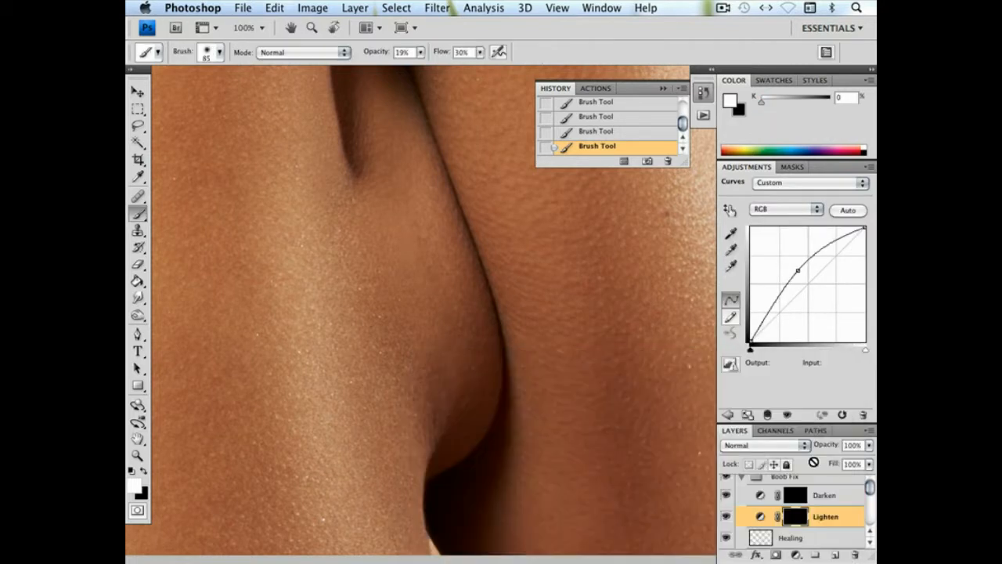
Group the Darken and Lighten curves layers and name the group D&B
{"action": "left_click", "coordinate": [828, 500], "text": "shift"}
{"action": "left_click_drag", "start_coordinate": [829, 503], "coordinate": [816, 554]}
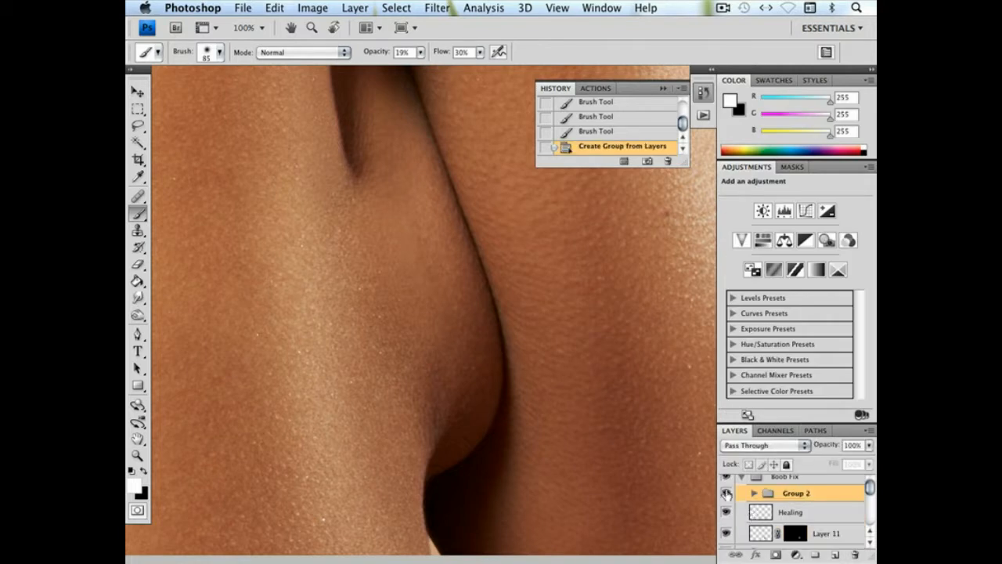
{"action": "double_click", "coordinate": [794, 493]}
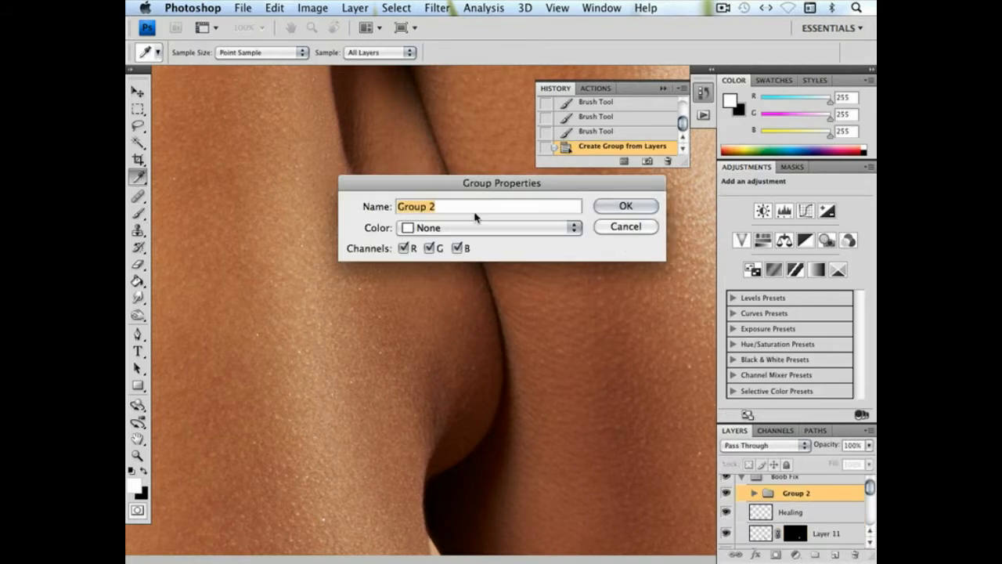
{"action": "type", "text": "D&B"}
{"action": "key", "text": "Return"}
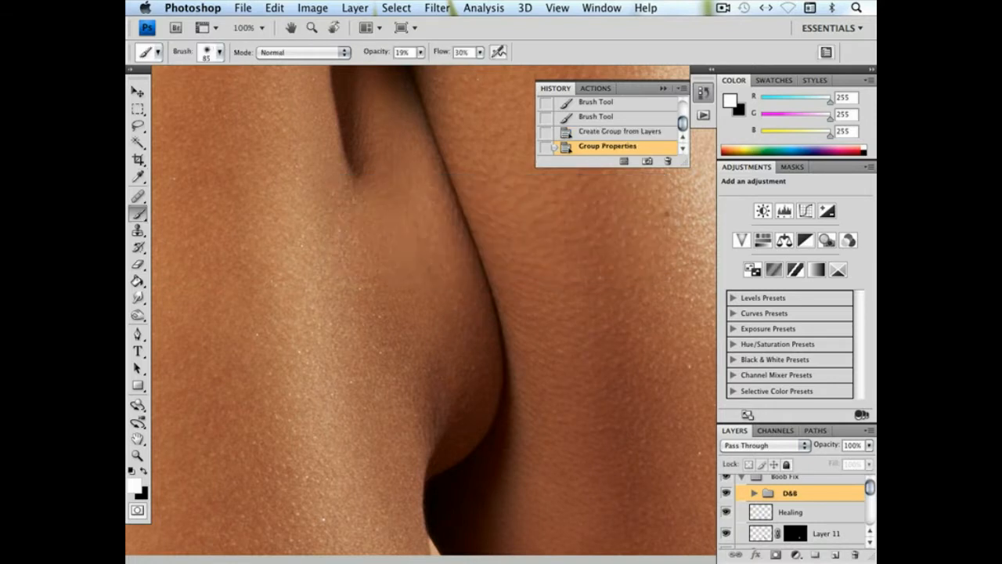
Paint black on the Darken mask inside D&B to reduce darkening near the lower crease, shrinking the brush to 19 px and then 7 px
{"action": "left_click", "coordinate": [753, 492]}
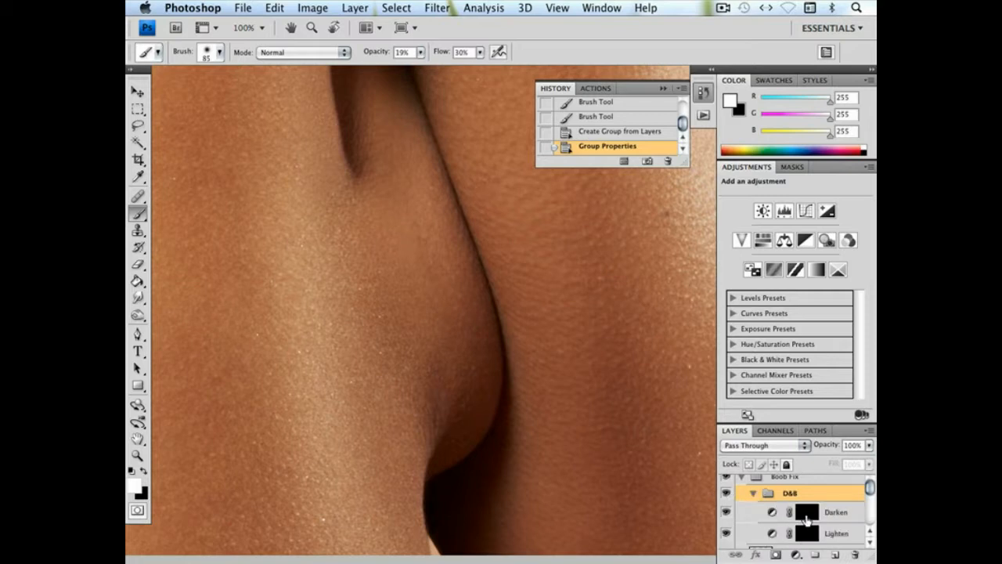
{"action": "left_click", "coordinate": [813, 519]}
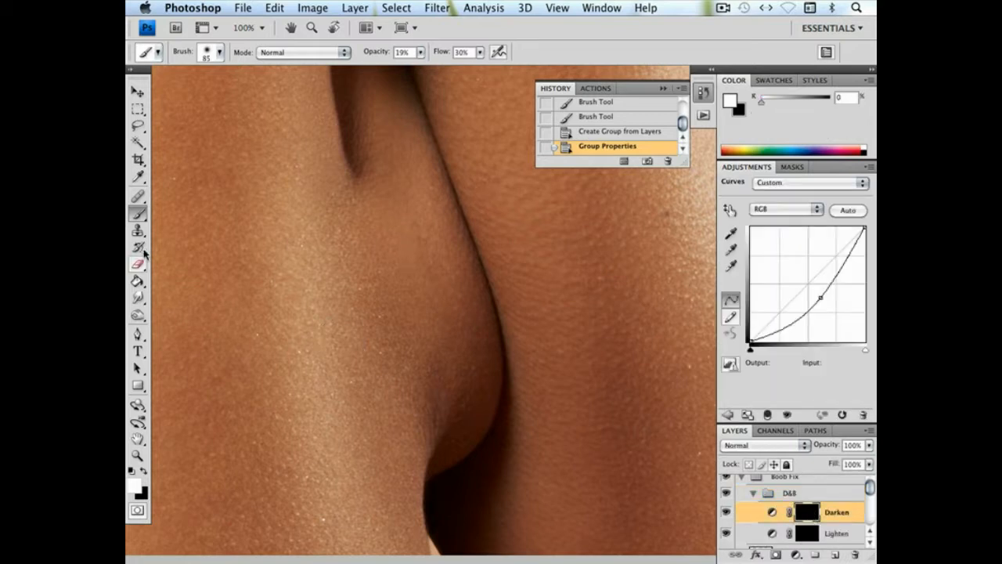
{"action": "left_click", "coordinate": [144, 474]}
{"action": "mouse_move", "coordinate": [395, 407]}
{"action": "left_mouse_down"}
{"action": "mouse_move", "coordinate": [394, 360]}
{"action": "mouse_move", "coordinate": [407, 364]}
{"action": "left_mouse_up"}
{"action": "right_click", "coordinate": [514, 389]}
{"action": "left_click", "coordinate": [545, 387]}
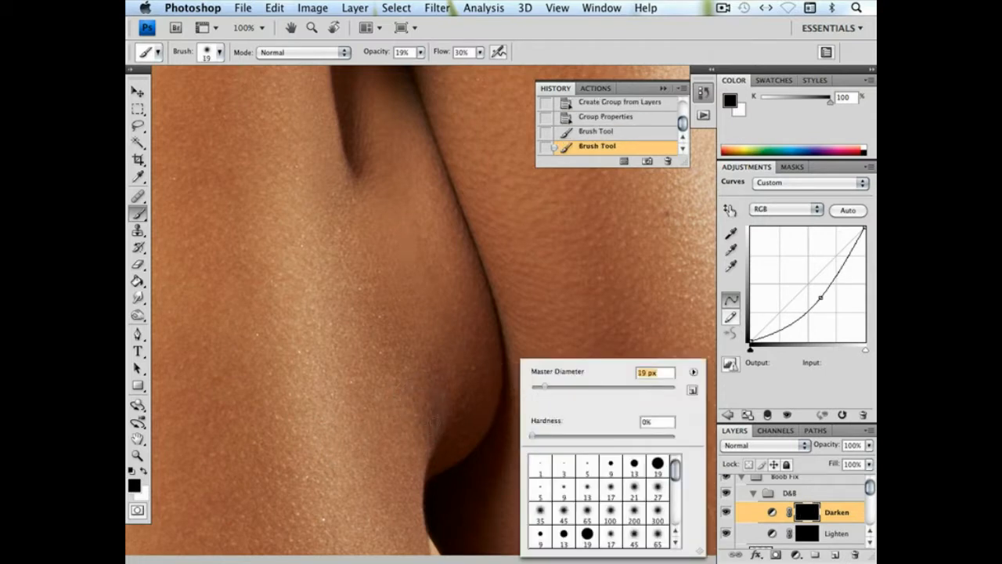
{"action": "left_click", "coordinate": [536, 386]}
{"action": "left_click", "coordinate": [435, 407]}
{"action": "left_click", "coordinate": [436, 419]}
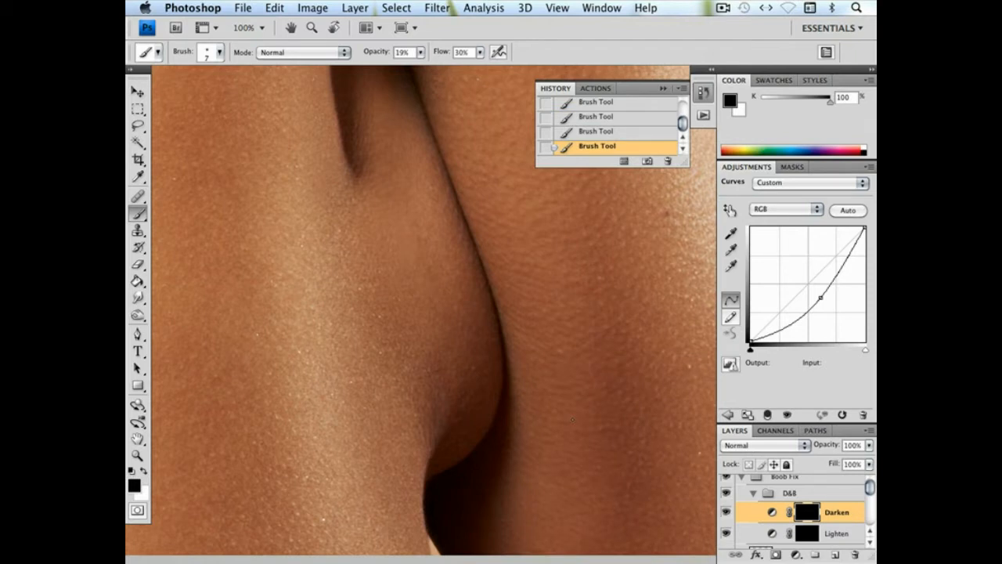
Select the Lighten mask with a white foreground, and compare the repaired skin with the Darken curves layer hidden and shown
{"action": "left_click", "coordinate": [804, 535]}
{"action": "left_click", "coordinate": [145, 470]}
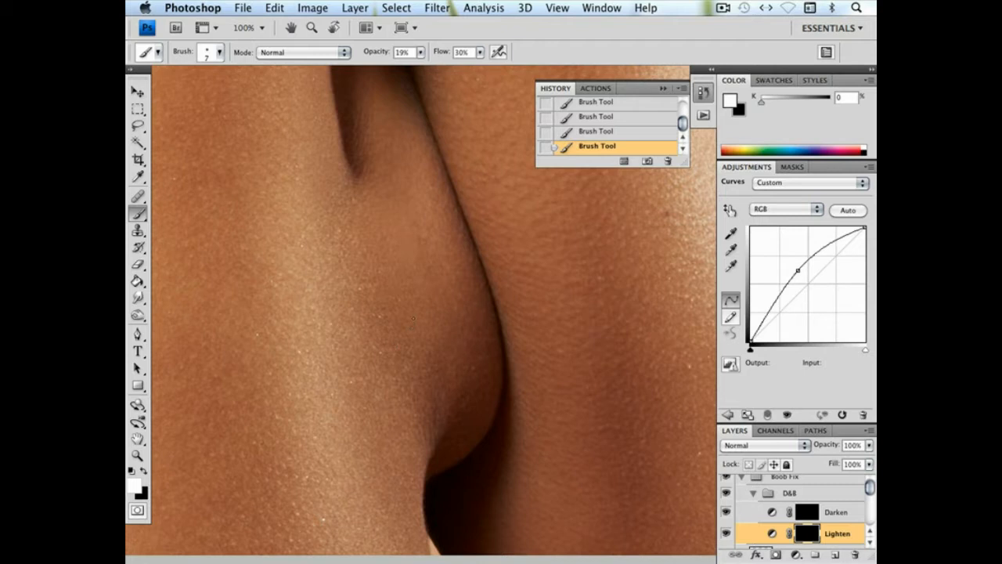
{"action": "key", "text": "super+minus"}
{"action": "key", "text": "super+minus"}
{"action": "key", "text": "super+minus"}
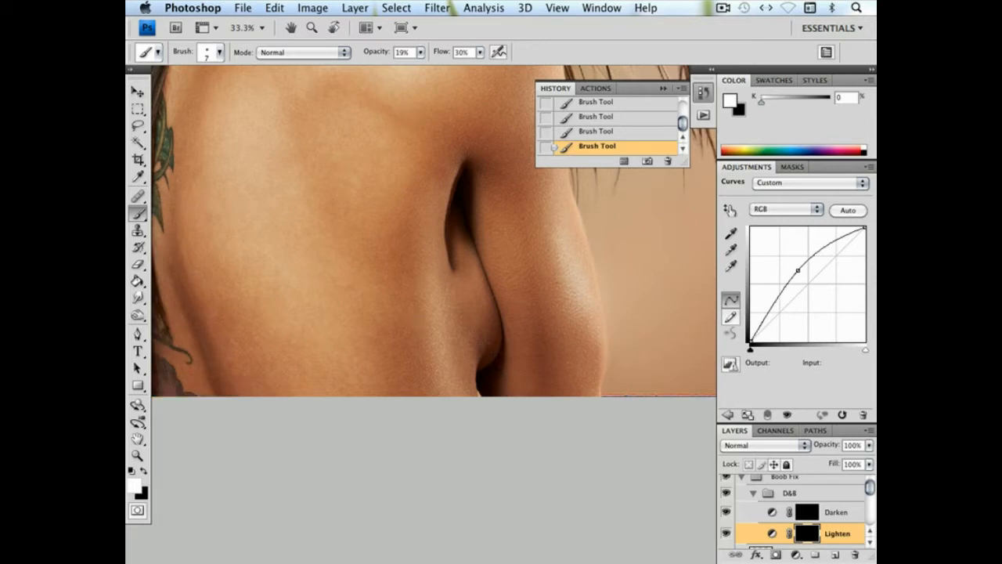
{"action": "left_click", "coordinate": [726, 513]}
{"action": "left_click", "coordinate": [727, 513]}
Paint black on the Darken mask with an 83 px soft brush around the lower crease to reduce the darkening
{"action": "left_click", "coordinate": [807, 515]}
{"action": "left_click", "coordinate": [143, 470]}
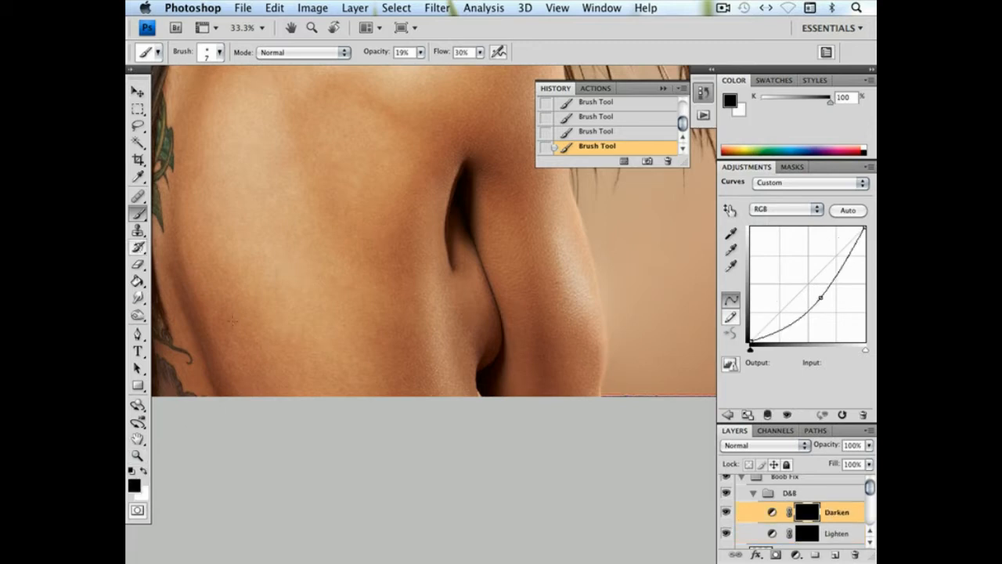
{"action": "right_click", "coordinate": [492, 390]}
{"action": "left_click", "coordinate": [565, 386]}
{"action": "left_click", "coordinate": [477, 345]}
{"action": "left_click_drag", "start_coordinate": [478, 362], "coordinate": [473, 357]}
{"action": "key", "text": "super+plus"}
{"action": "key", "text": "super+plus"}
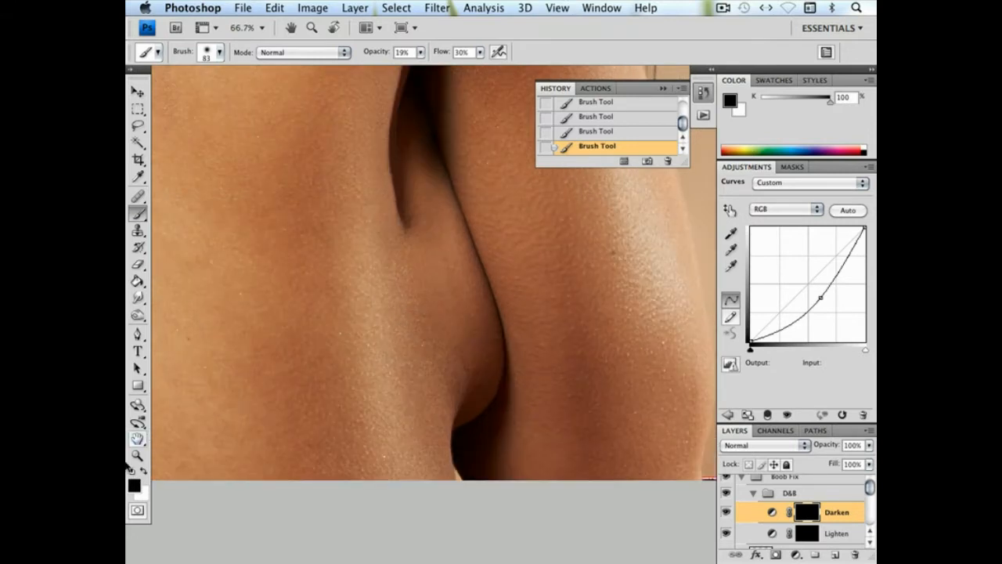
Switch back to the Lighten mask with a white foreground and a 13 px soft brush for the lower crease
{"action": "left_click", "coordinate": [142, 470]}
{"action": "left_click", "coordinate": [805, 540]}
{"action": "right_click", "coordinate": [468, 362]}
{"action": "left_click_drag", "start_coordinate": [493, 389], "coordinate": [485, 389]}
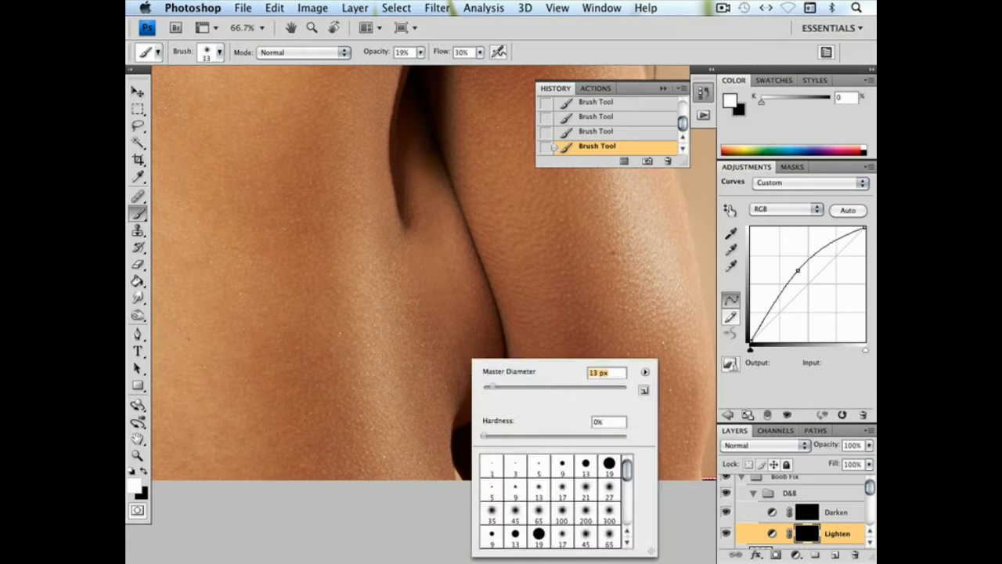
{"action": "key", "text": "Return"}
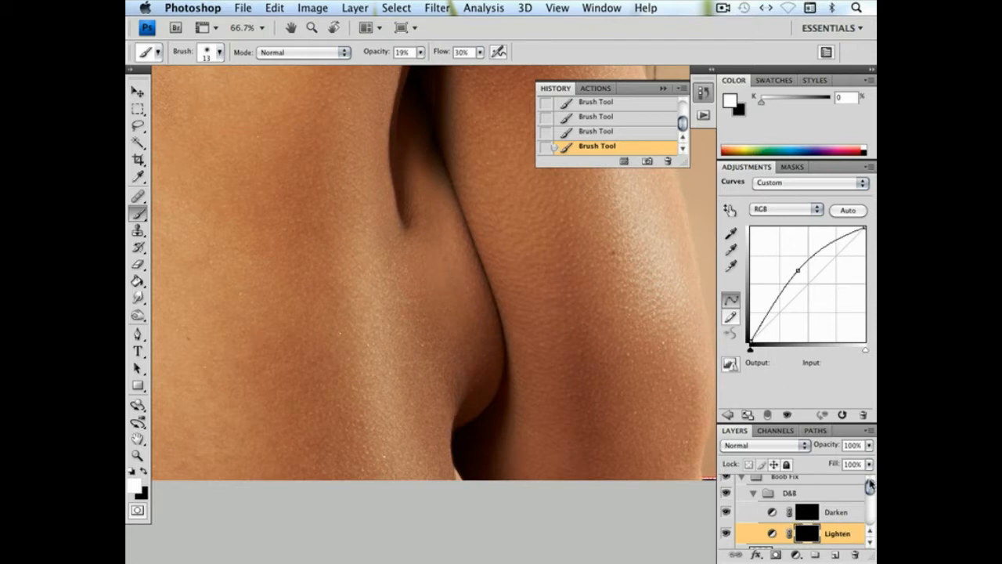
Add a Hue/Saturation adjustment above the Healing layer and move it above Darken in the D&B group
{"action": "scroll", "coordinate": [872, 486], "scroll_direction": "down", "scroll_amount": 1}
{"action": "left_click", "coordinate": [814, 527]}
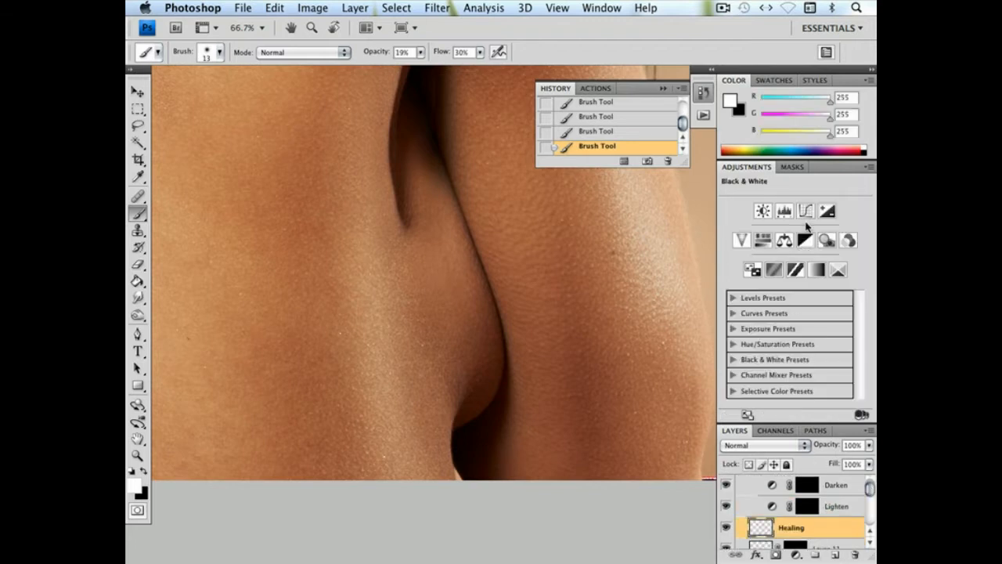
{"action": "left_click", "coordinate": [763, 240]}
{"action": "left_click_drag", "start_coordinate": [801, 474], "coordinate": [796, 498]}
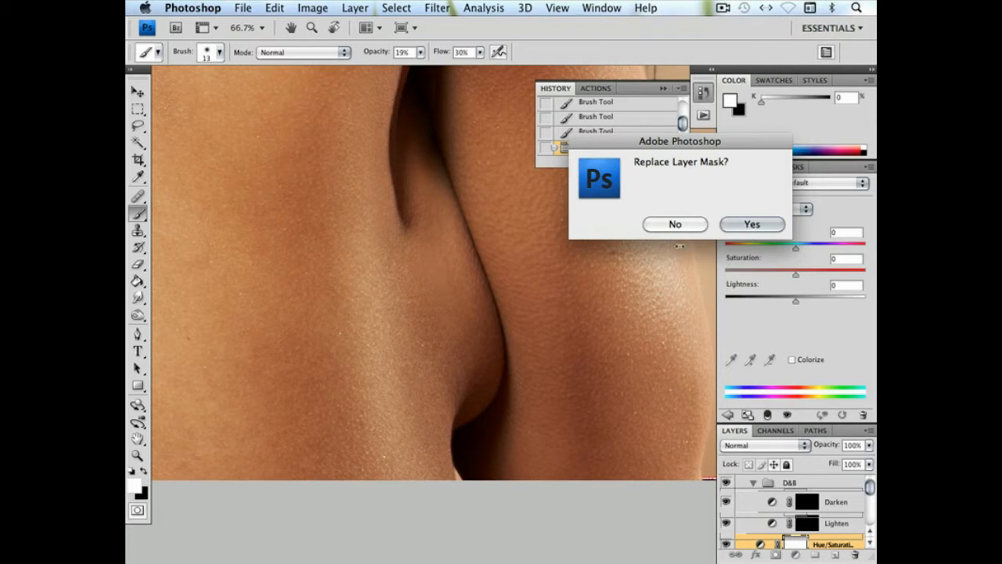
{"action": "left_click", "coordinate": [680, 226]}
{"action": "left_click_drag", "start_coordinate": [766, 525], "coordinate": [765, 491]}
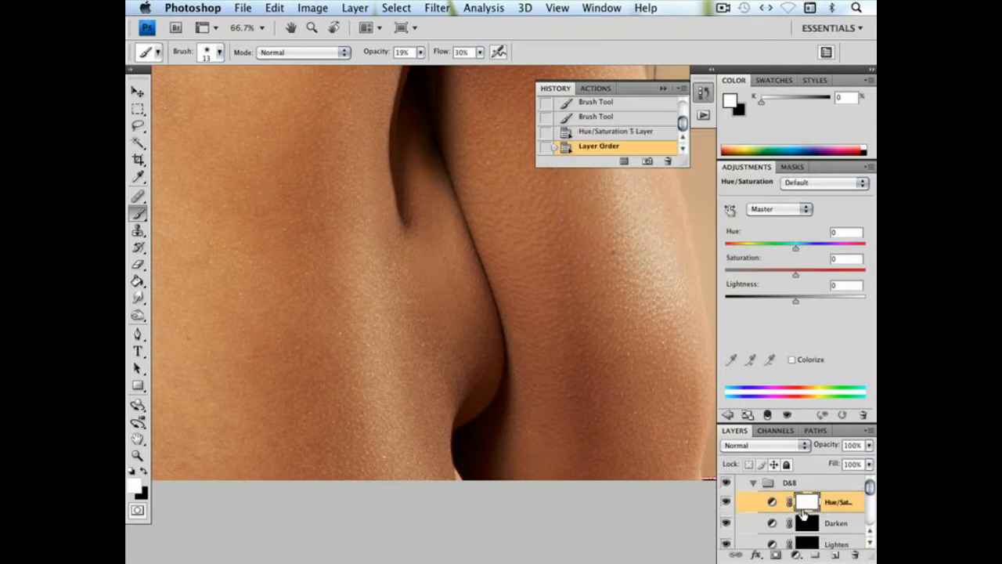
Set the Hue/Saturation layer's saturation to -24, replace its mask with a copy of the Lighten mask, and compare it hidden and shown
{"action": "left_click", "coordinate": [779, 274]}
{"action": "left_click_drag", "start_coordinate": [809, 548], "coordinate": [807, 508]}
{"action": "left_click", "coordinate": [753, 224]}
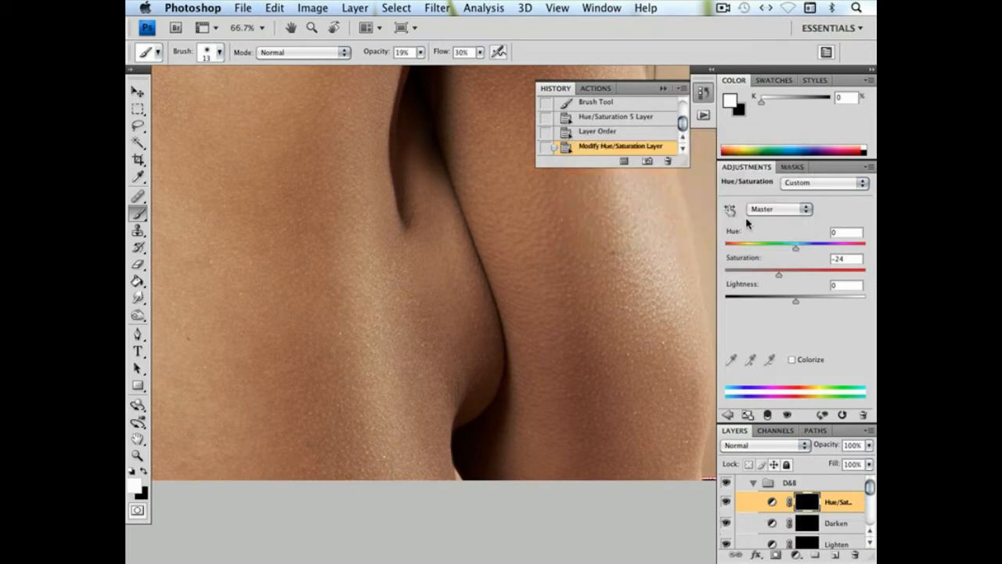
{"action": "left_click", "coordinate": [727, 501]}
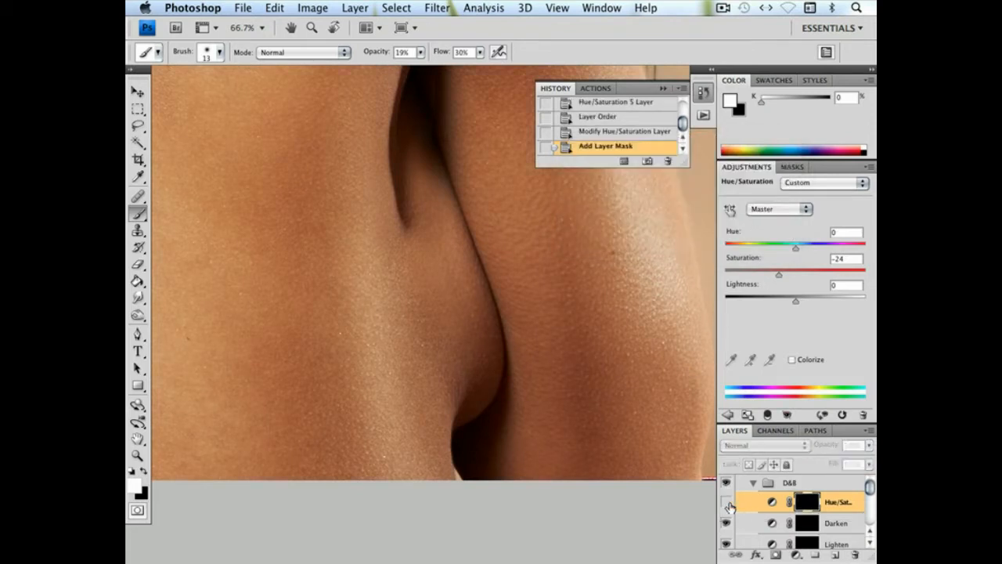
{"action": "left_click", "coordinate": [728, 503]}
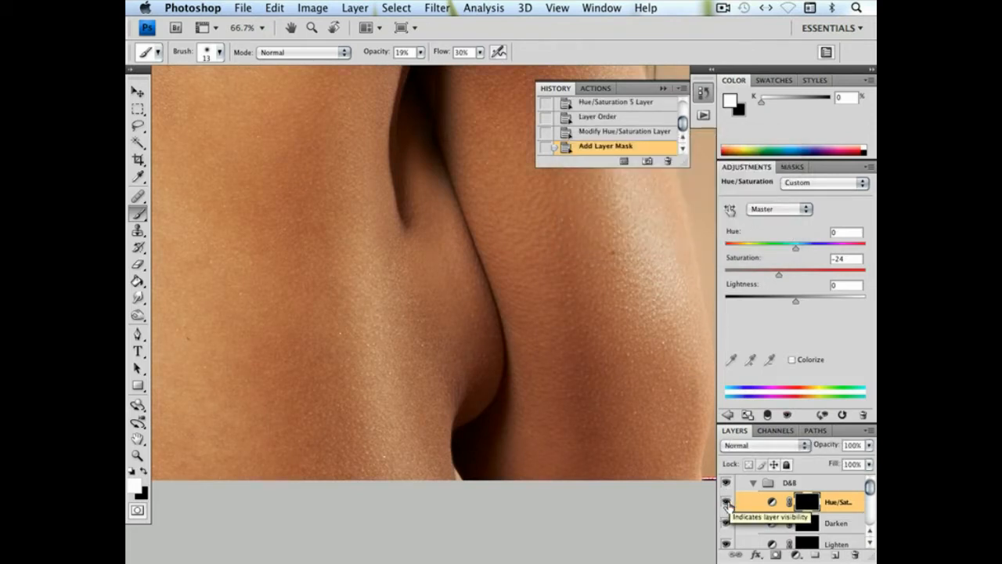
Select the Healing layer and examine the whole portrait with the Boob Fix group hidden and shown
{"action": "left_click_drag", "start_coordinate": [546, 324], "coordinate": [587, 318]}
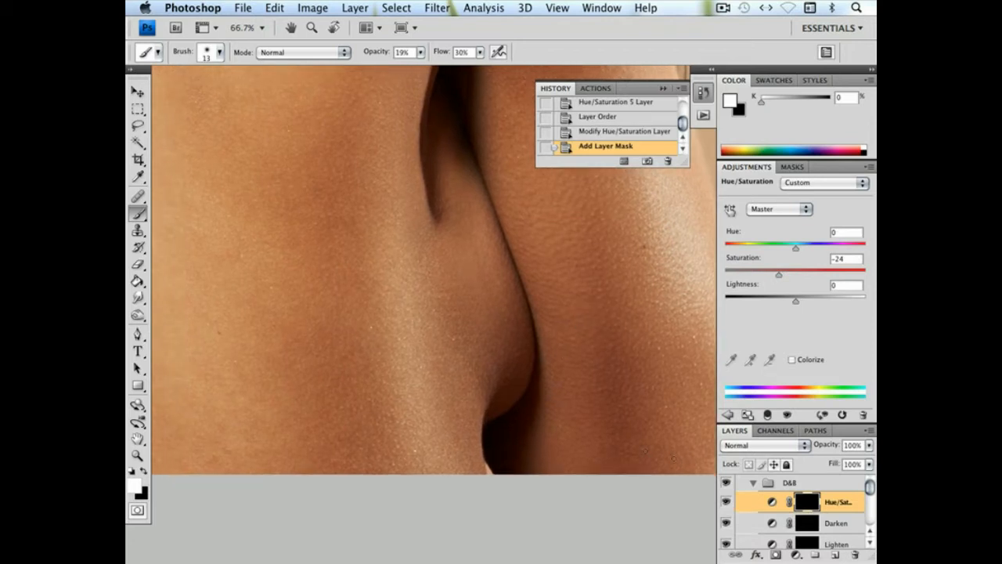
{"action": "scroll", "coordinate": [870, 490], "scroll_direction": "down", "scroll_amount": 2}
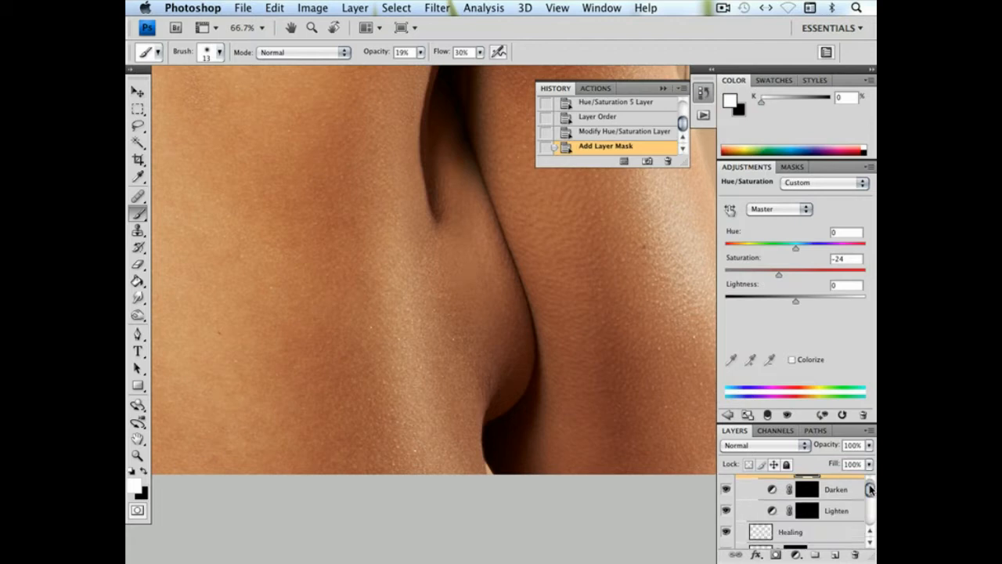
{"action": "left_click", "coordinate": [821, 533]}
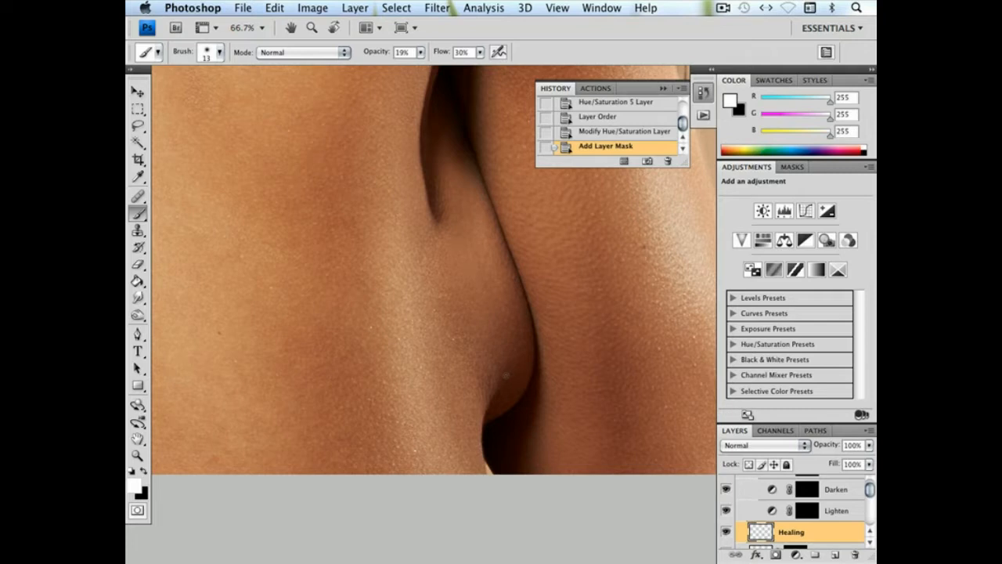
{"action": "key", "text": "super+minus"}
{"action": "key", "text": "super+minus"}
{"action": "key", "text": "super+minus"}
{"action": "key", "text": "super+minus"}
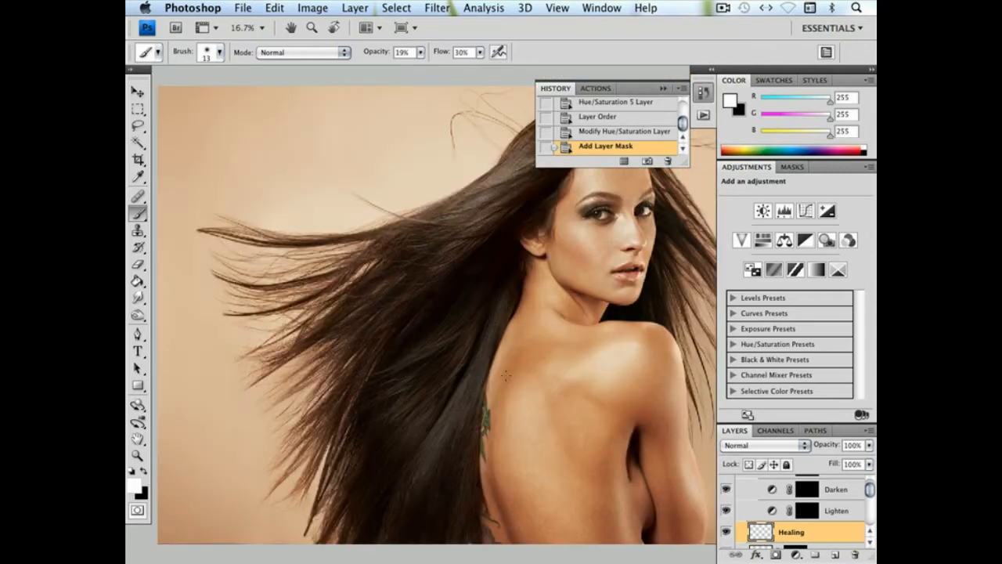
{"action": "left_click_drag", "start_coordinate": [633, 392], "coordinate": [554, 377]}
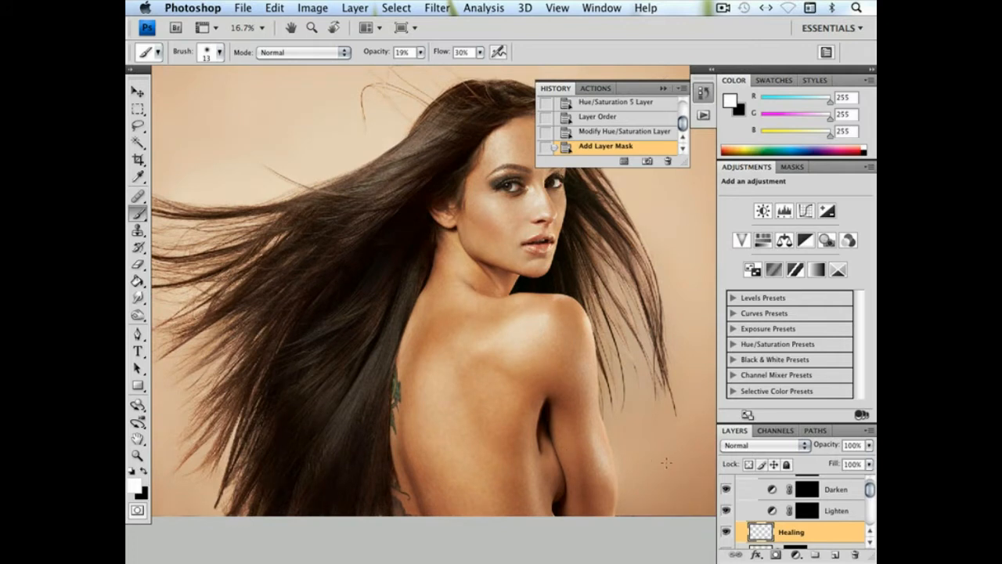
{"action": "scroll", "coordinate": [861, 495], "scroll_direction": "up", "scroll_amount": 3}
{"action": "left_click", "coordinate": [727, 483]}
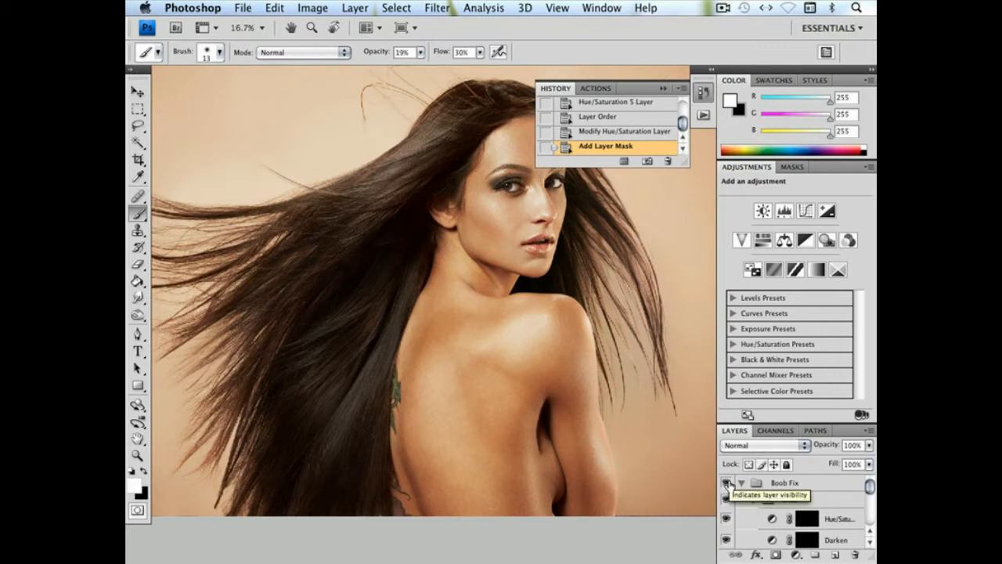
{"action": "left_click", "coordinate": [726, 483]}
{"action": "left_click", "coordinate": [726, 483]}
{"action": "key", "text": "ctrl+h"}
{"action": "key", "text": "ctrl+minus"}
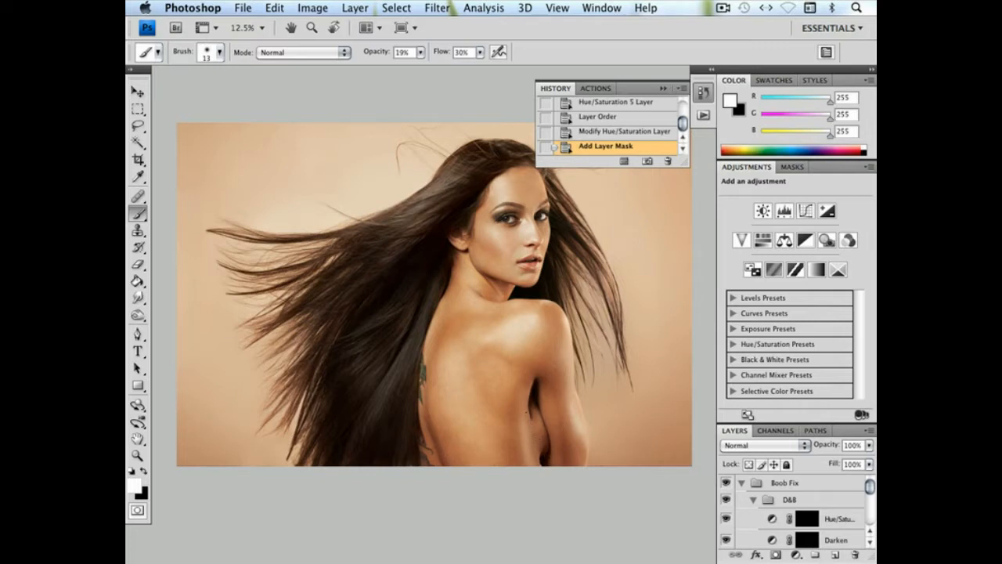
Paint on the Darken mask with the 13 px soft white brush to extend the shadow line below the upper crease
{"action": "key", "text": "super+plus"}
{"action": "key", "text": "super+plus"}
{"action": "key", "text": "super+plus"}
{"action": "key", "text": "super+plus"}
{"action": "mouse_move", "coordinate": [592, 420]}
{"action": "left_mouse_down"}
{"action": "mouse_move", "coordinate": [546, 407]}
{"action": "mouse_move", "coordinate": [514, 325]}
{"action": "left_mouse_up"}
{"action": "scroll", "coordinate": [515, 325], "scroll_direction": "down", "scroll_amount": 5}
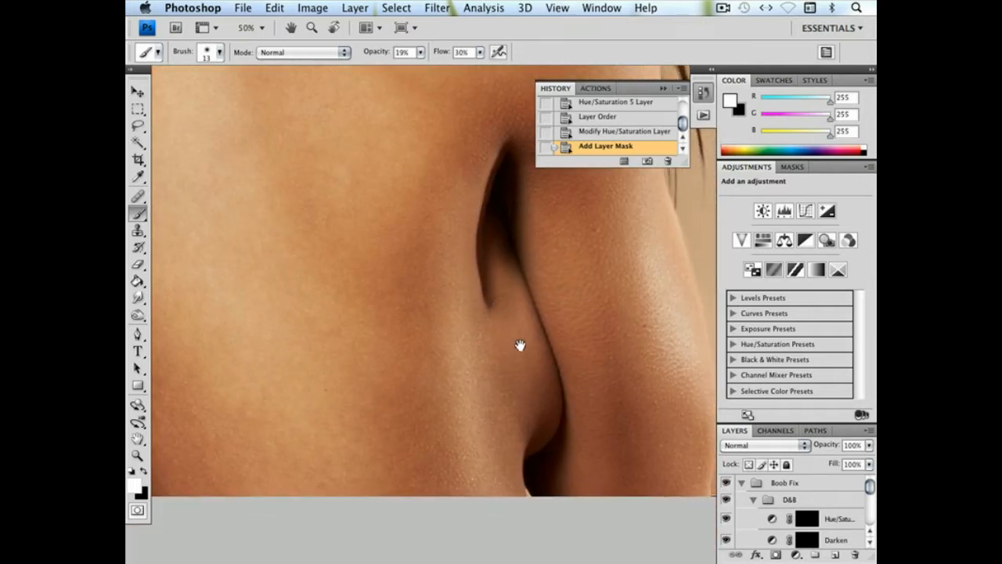
{"action": "left_click", "coordinate": [806, 540]}
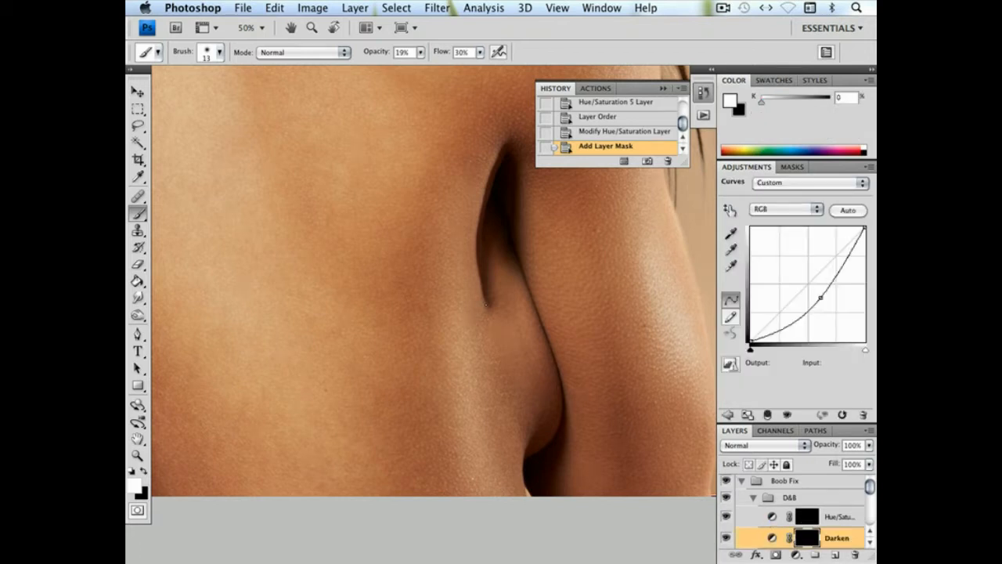
{"action": "left_click", "coordinate": [489, 310]}
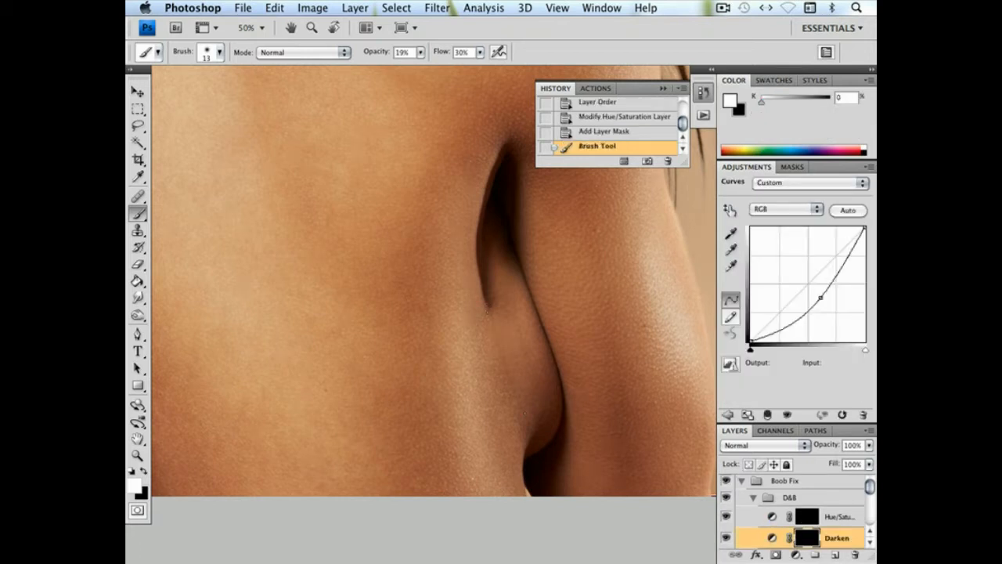
{"action": "left_click", "coordinate": [528, 406], "text": "shift"}
{"action": "key", "text": "super+equal"}
{"action": "key", "text": "super+equal"}
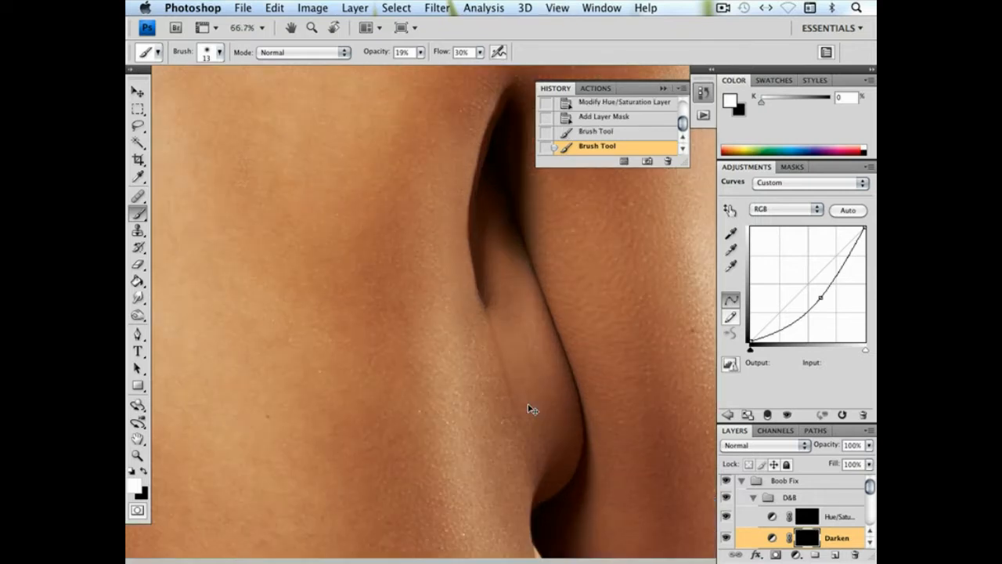
{"action": "left_click", "coordinate": [486, 342]}
{"action": "left_click", "coordinate": [488, 344]}
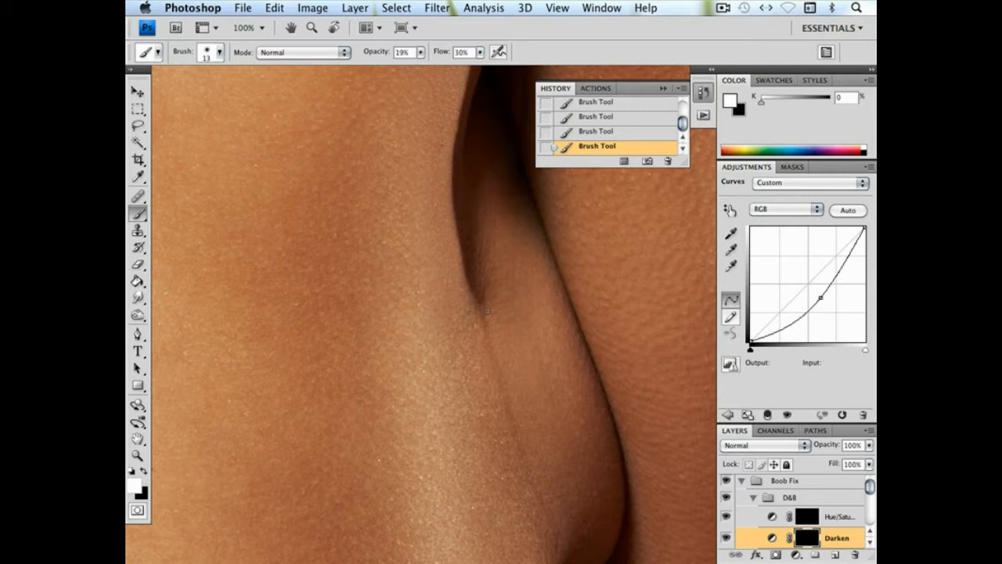
Darken the skin just below the tip of the upper crease on the Darken mask with a 62 px soft white brush
{"action": "right_click", "coordinate": [528, 365]}
{"action": "left_click", "coordinate": [587, 388]}
{"action": "mouse_move", "coordinate": [482, 323]}
{"action": "left_mouse_down"}
{"action": "mouse_move", "coordinate": [512, 432]}
{"action": "mouse_move", "coordinate": [477, 342]}
{"action": "mouse_move", "coordinate": [500, 363]}
{"action": "left_mouse_up"}
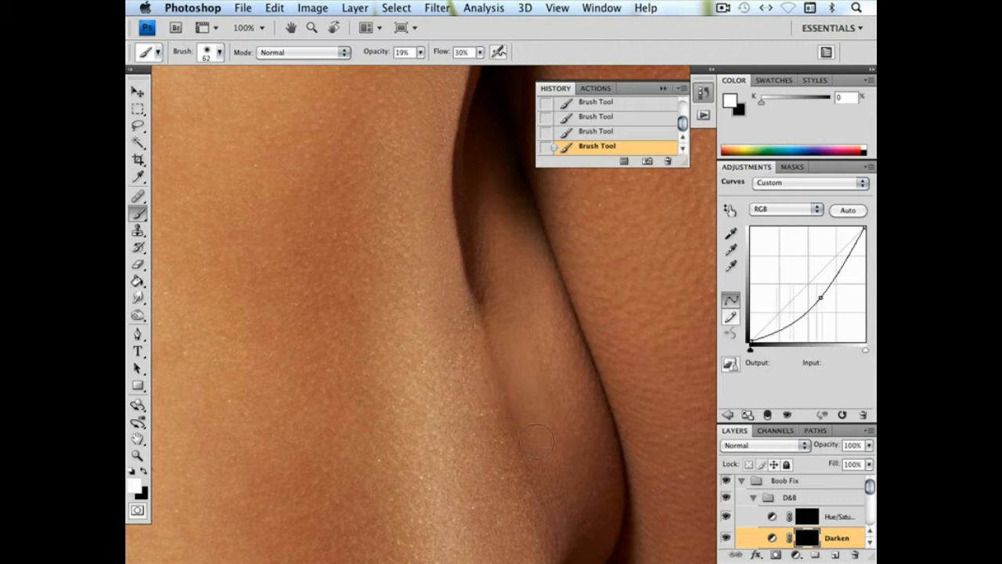
Refine the thin shadow edge running down from the upper crease on the Darken mask with a 6 px soft white brush
{"action": "right_click", "coordinate": [539, 362]}
{"action": "left_click", "coordinate": [566, 386]}
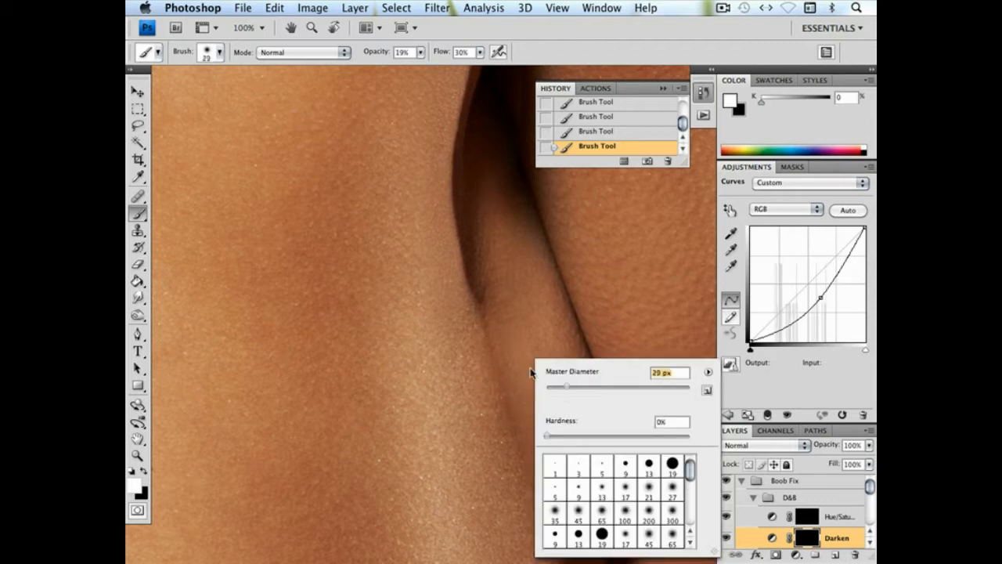
{"action": "left_click_drag", "start_coordinate": [551, 391], "coordinate": [549, 389]}
{"action": "key", "text": "Return"}
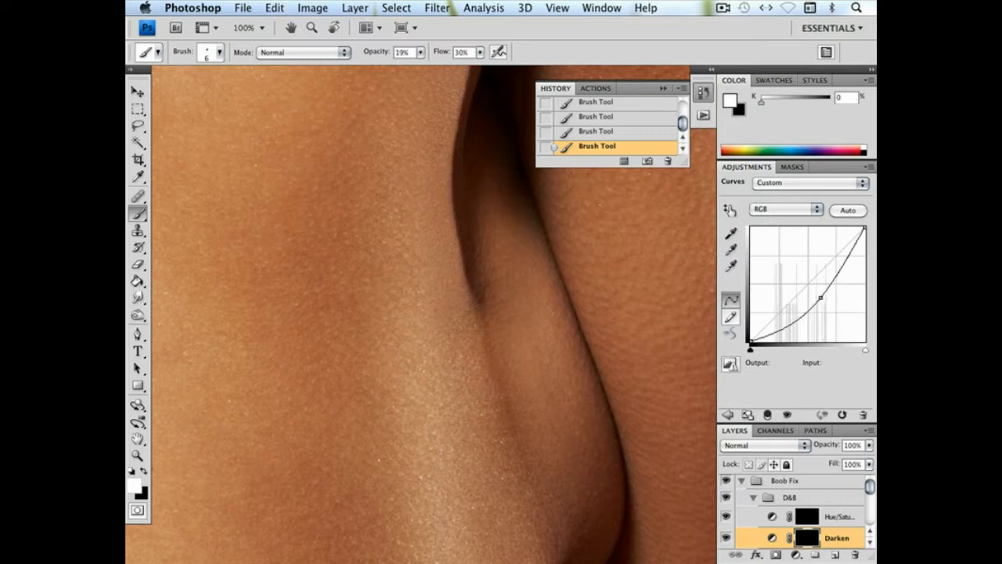
{"action": "mouse_move", "coordinate": [476, 304]}
{"action": "left_mouse_down"}
{"action": "mouse_move", "coordinate": [480, 339]}
{"action": "mouse_move", "coordinate": [484, 329]}
{"action": "left_mouse_up"}
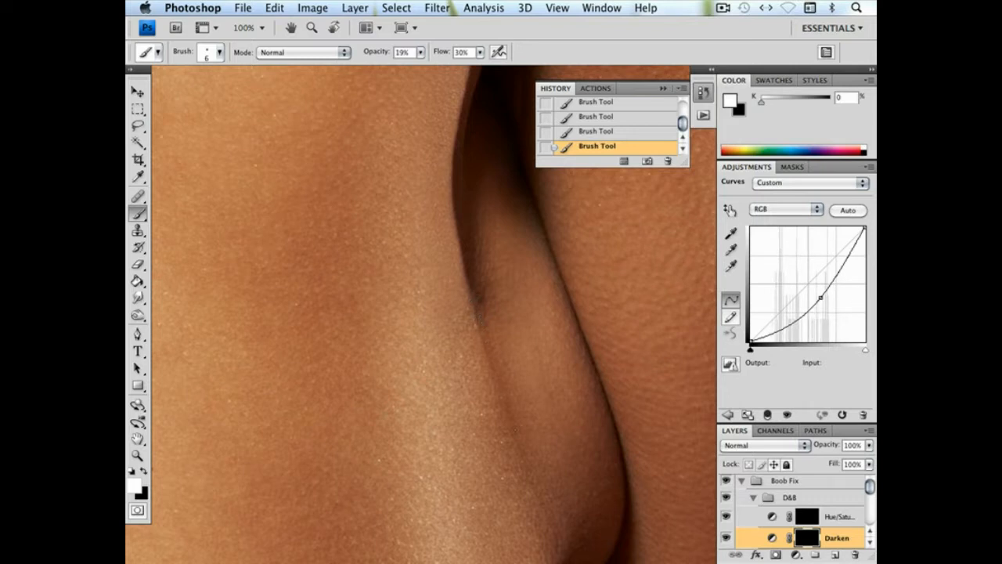
{"action": "left_click_drag", "start_coordinate": [499, 367], "coordinate": [480, 319]}
Strengthen the shadow line between the back and the repaired skin on the Darken mask with a 10 px soft white brush
{"action": "right_click", "coordinate": [541, 424]}
{"action": "left_click_drag", "start_coordinate": [558, 388], "coordinate": [561, 389]}
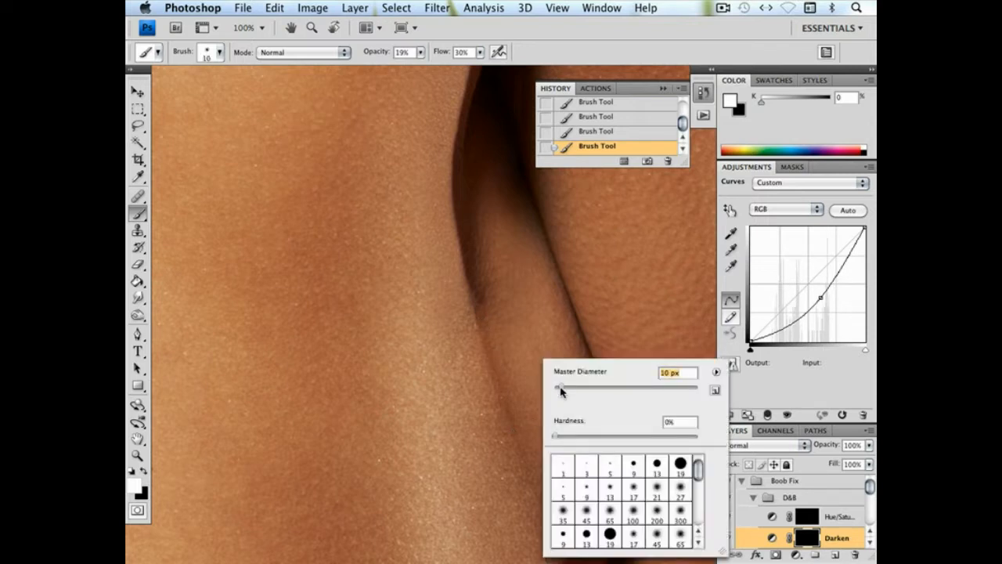
{"action": "left_click", "coordinate": [481, 310]}
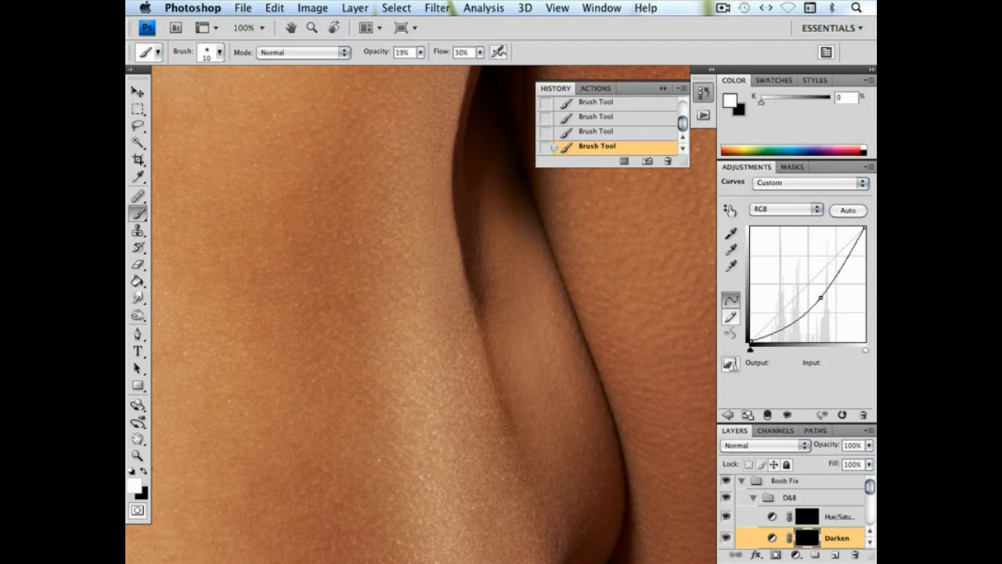
{"action": "key", "text": "super+minus"}
{"action": "left_click_drag", "start_coordinate": [516, 389], "coordinate": [451, 406]}
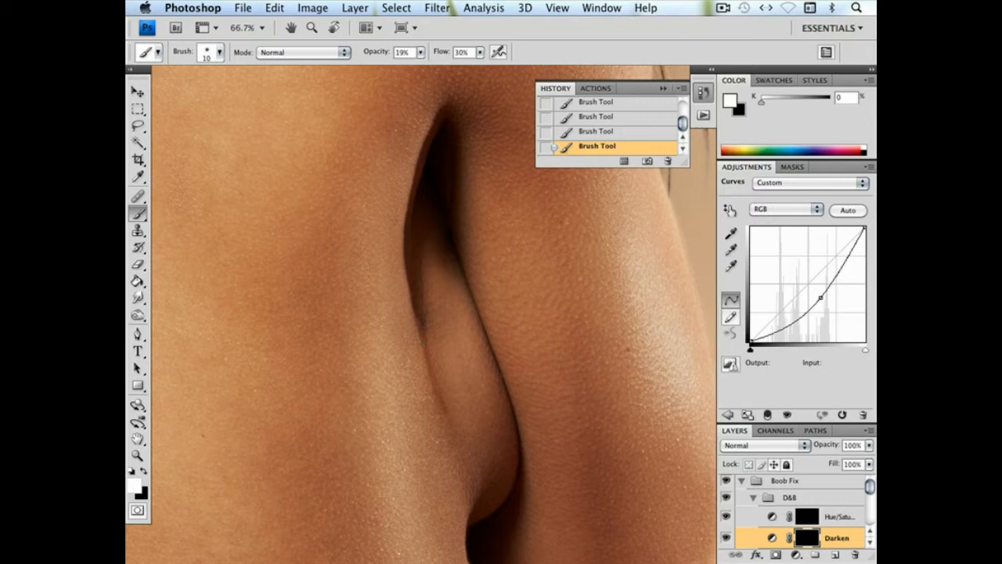
{"action": "left_click_drag", "start_coordinate": [425, 342], "coordinate": [424, 334]}
{"action": "scroll", "coordinate": [871, 490], "scroll_direction": "down", "scroll_amount": 2}
{"action": "scroll", "coordinate": [871, 489], "scroll_direction": "up", "scroll_amount": 2}
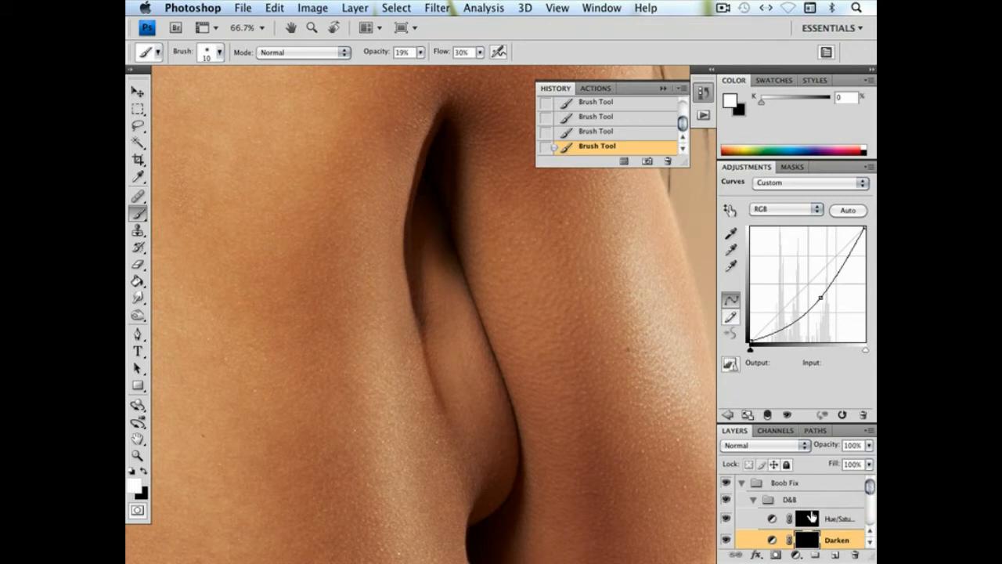
Duplicate the Hue/Saturation adjustment in the D&B group and replace the copy's mask with the Darken layer's mask
{"action": "left_click", "coordinate": [769, 518]}
{"action": "key", "text": "super+j"}
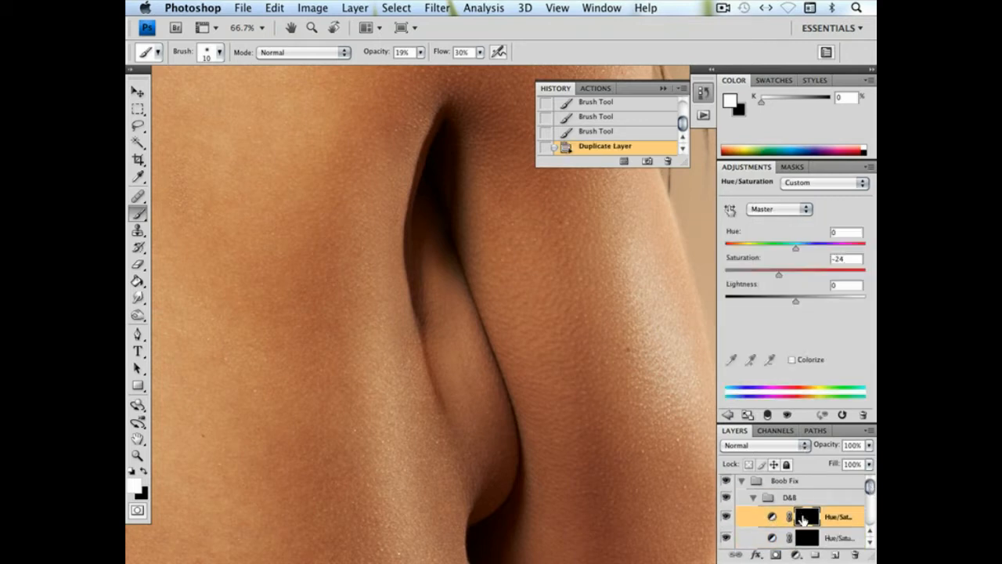
{"action": "scroll", "coordinate": [810, 505], "scroll_direction": "down", "scroll_amount": 3}
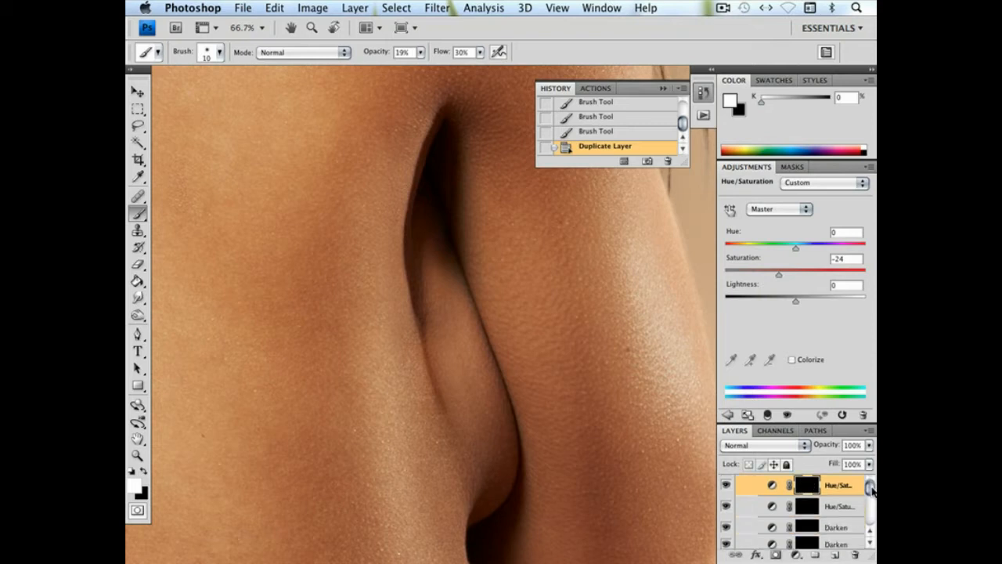
{"action": "left_click", "coordinate": [815, 496]}
{"action": "scroll", "coordinate": [811, 485], "scroll_direction": "up", "scroll_amount": 2}
{"action": "left_click_drag", "start_coordinate": [807, 464], "coordinate": [808, 503]}
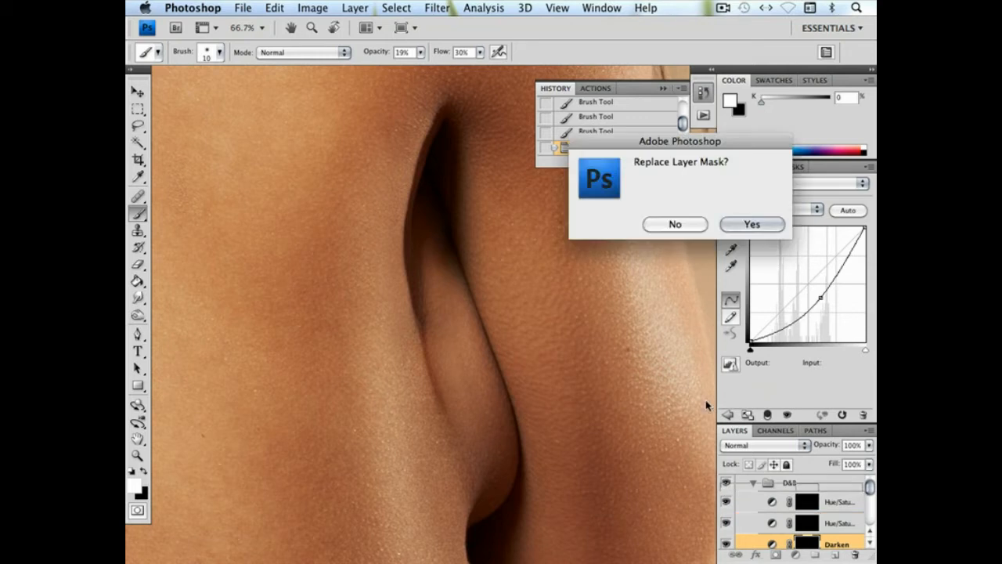
{"action": "left_click", "coordinate": [751, 224]}
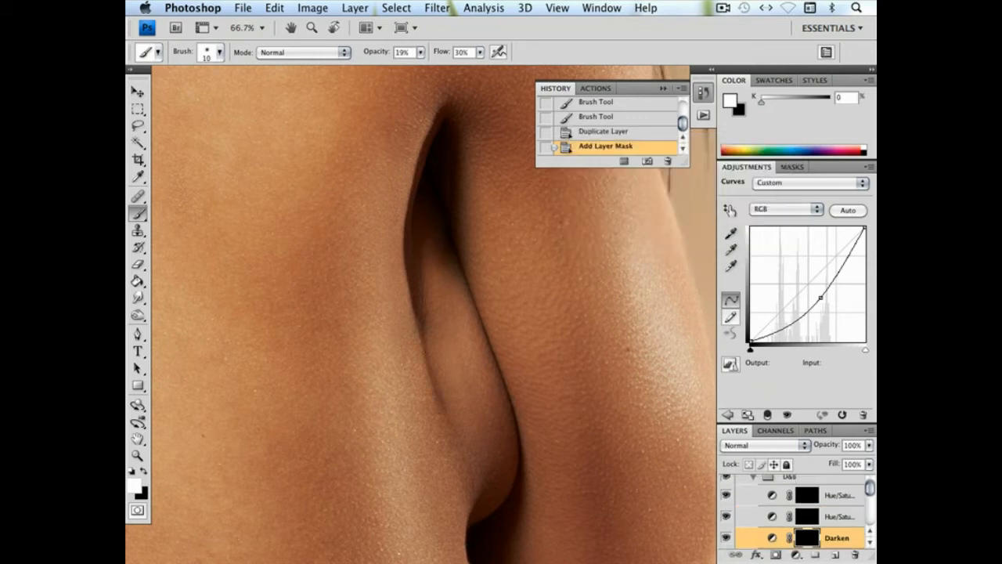
Set the duplicated Hue/Saturation layer's opacity to 45% and switch its colour range to Reds
{"action": "left_click", "coordinate": [839, 495]}
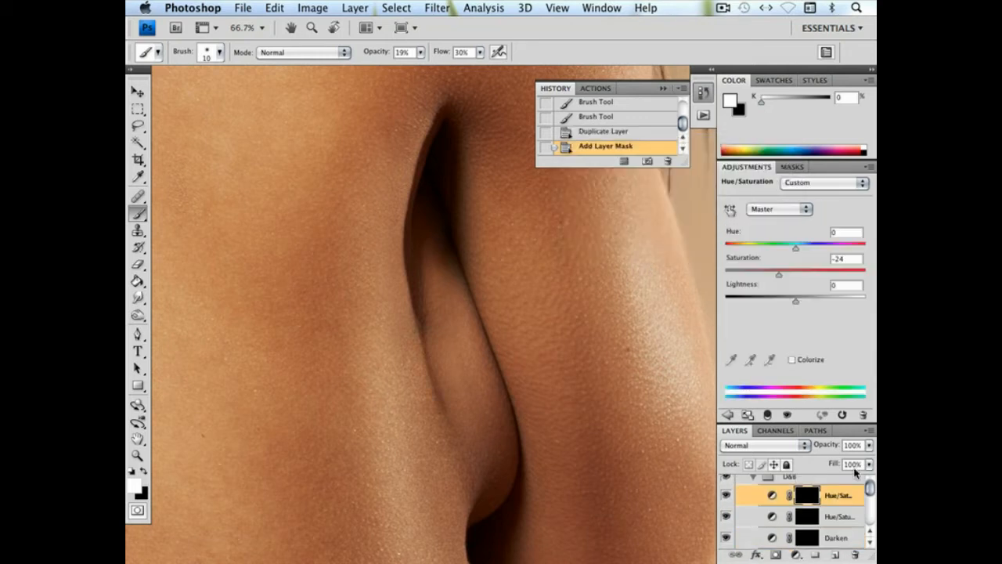
{"action": "left_click", "coordinate": [869, 445]}
{"action": "left_click_drag", "start_coordinate": [839, 460], "coordinate": [822, 462]}
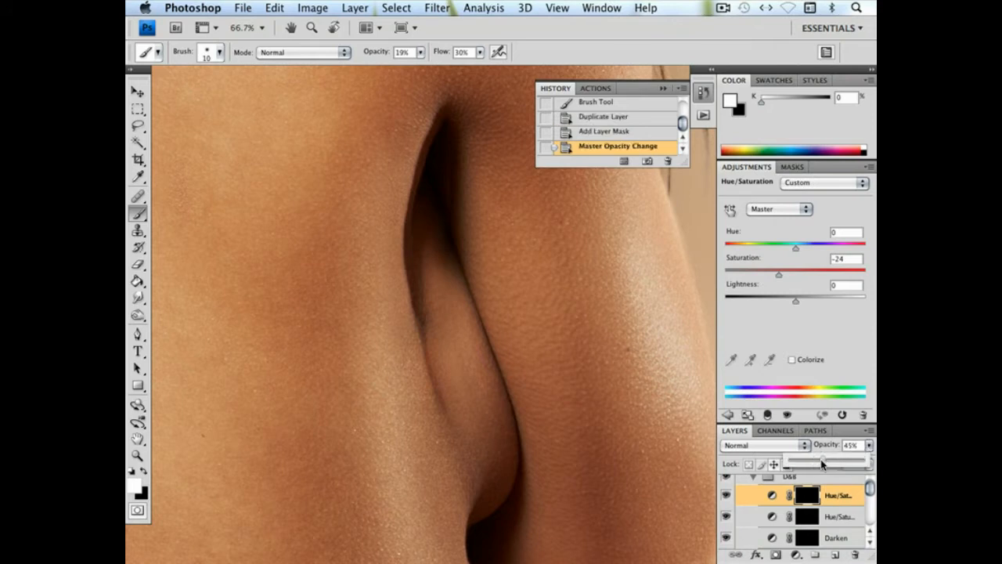
{"action": "left_click", "coordinate": [779, 209]}
{"action": "left_click", "coordinate": [782, 223]}
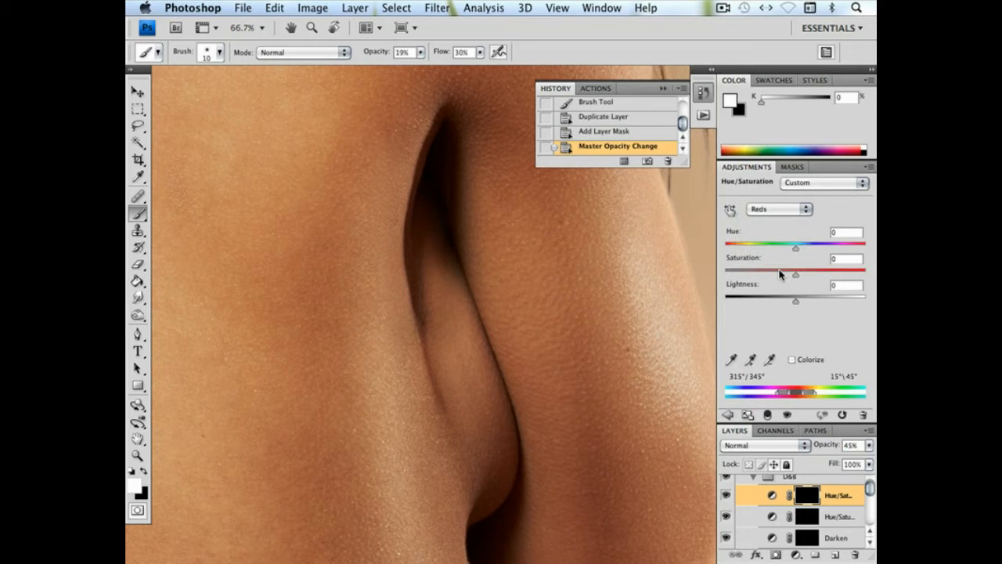
Compare the repaired area with and without the D&B group's adjustments, both up close and across the wider portrait
{"action": "left_click", "coordinate": [725, 478]}
{"action": "left_click", "coordinate": [725, 478]}
{"action": "left_click", "coordinate": [725, 479]}
{"action": "left_click", "coordinate": [725, 480]}
{"action": "left_click", "coordinate": [725, 479]}
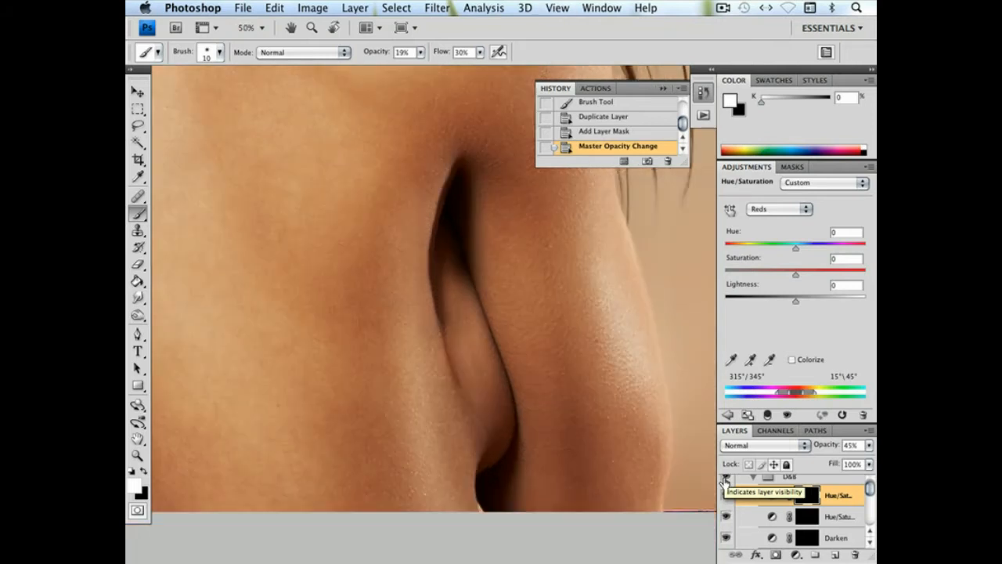
{"action": "key", "text": "super+minus"}
{"action": "key", "text": "super+minus"}
{"action": "key", "text": "super+minus"}
{"action": "key", "text": "super+minus"}
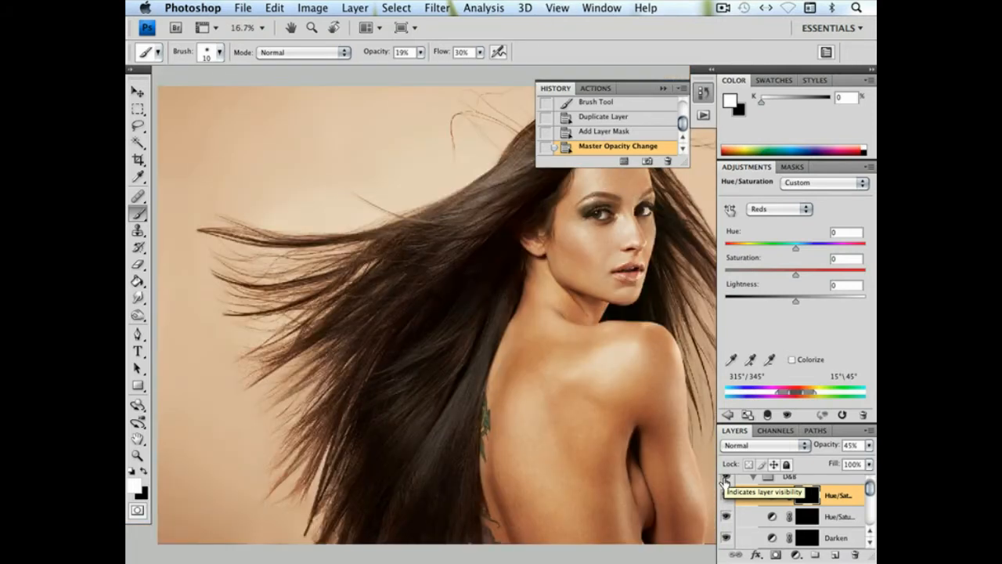
{"action": "left_click_drag", "start_coordinate": [672, 474], "coordinate": [588, 405]}
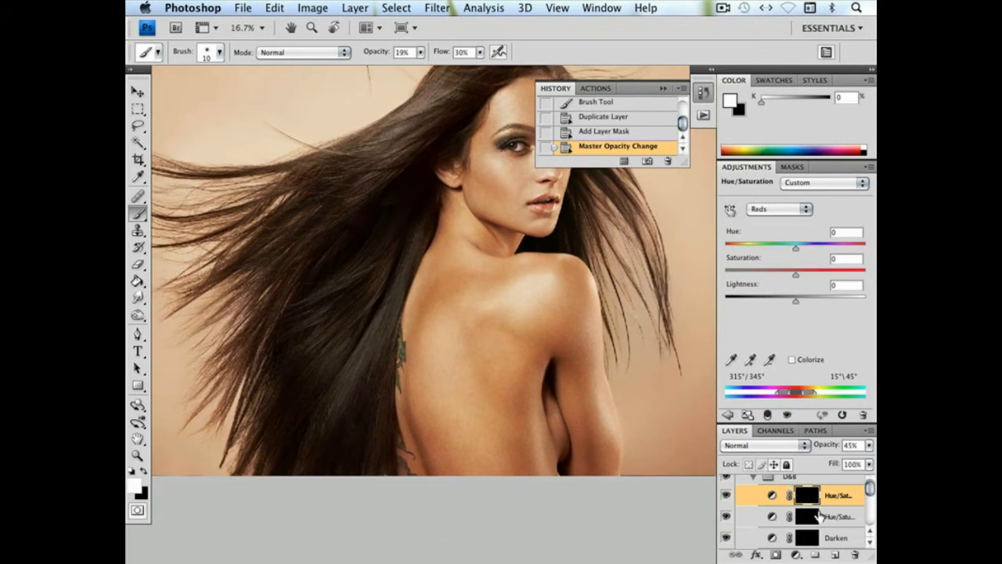
Brighten the repaired skin between the back and the arm on the Lighten mask with a 112 px soft white brush
{"action": "left_click_drag", "start_coordinate": [869, 491], "coordinate": [869, 494]}
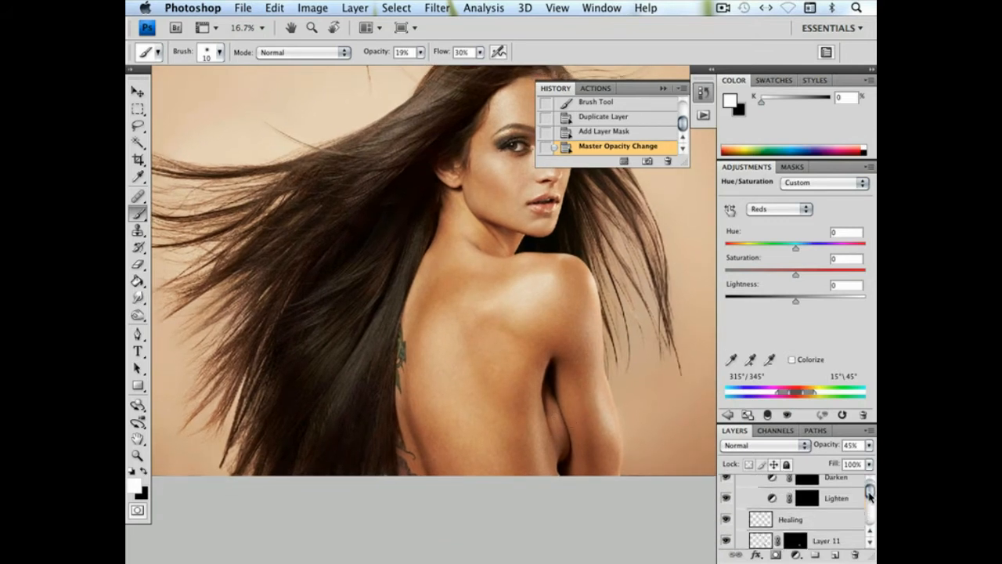
{"action": "left_click", "coordinate": [855, 500]}
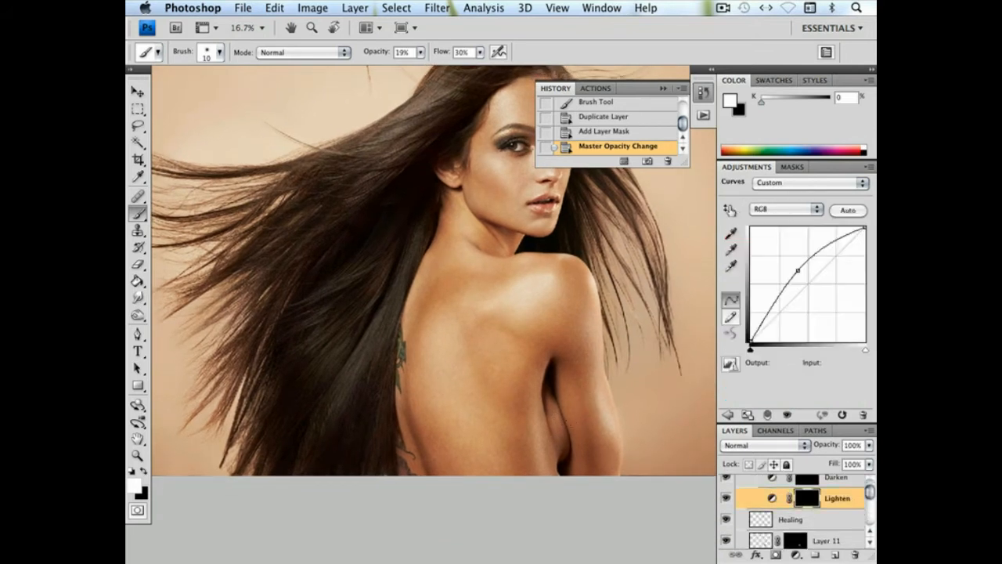
{"action": "right_click", "coordinate": [512, 361]}
{"action": "left_click_drag", "start_coordinate": [599, 388], "coordinate": [571, 388]}
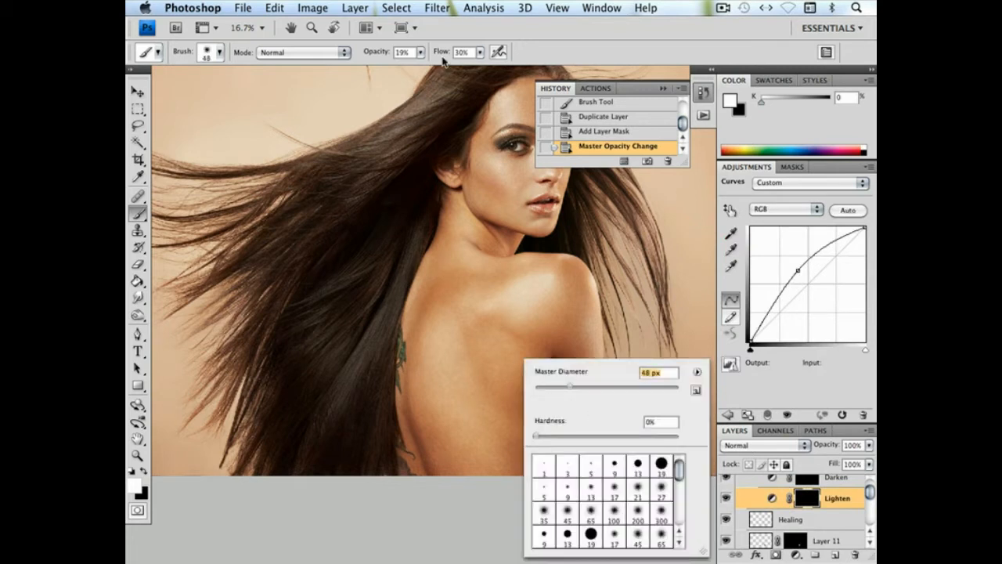
{"action": "key", "text": "Return"}
{"action": "right_click", "coordinate": [567, 360]}
{"action": "left_click_drag", "start_coordinate": [633, 387], "coordinate": [654, 387]}
{"action": "key", "text": "Return"}
{"action": "left_click", "coordinate": [552, 413]}
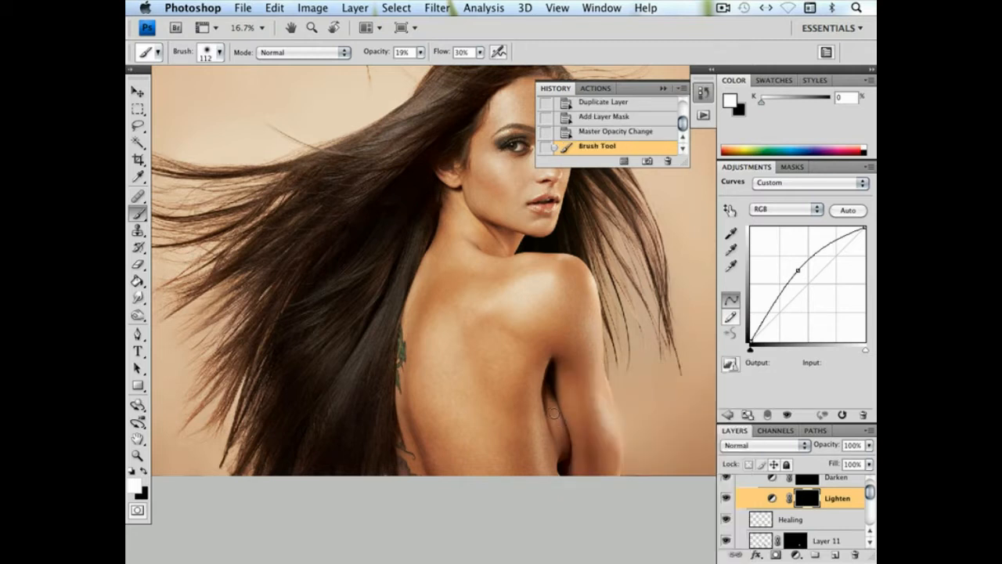
{"action": "left_click", "coordinate": [558, 416]}
Add finer brightening to the repaired skin beside the arm on the Lighten mask with a 25 px soft white brush
{"action": "right_click", "coordinate": [600, 425]}
{"action": "left_click", "coordinate": [630, 387]}
{"action": "key", "text": "Return"}
{"action": "left_click", "coordinate": [556, 420]}
{"action": "left_click", "coordinate": [581, 427]}
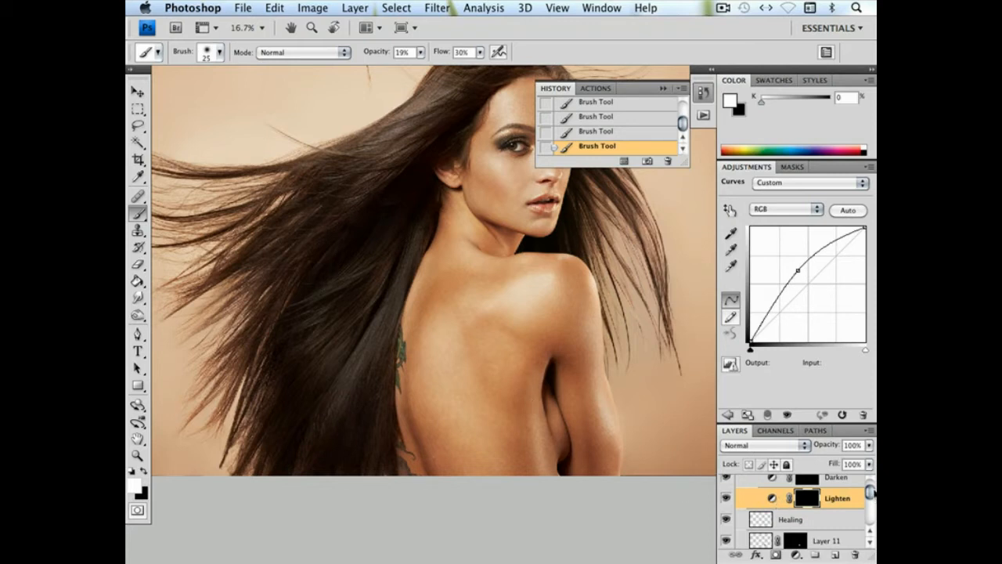
Collapse the D&B subgroup and the Boob Fix group, and compare the portrait with and without the Boob Fix group
{"action": "scroll", "coordinate": [870, 492], "scroll_direction": "up", "scroll_amount": 2}
{"action": "left_click", "coordinate": [755, 487]}
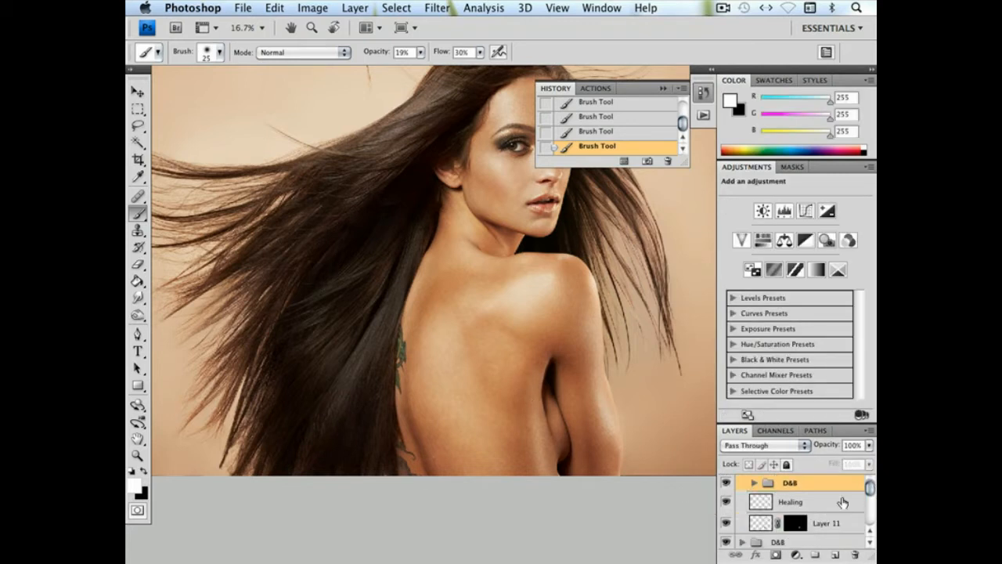
{"action": "scroll", "coordinate": [872, 491], "scroll_direction": "up", "scroll_amount": 1}
{"action": "left_click", "coordinate": [742, 483]}
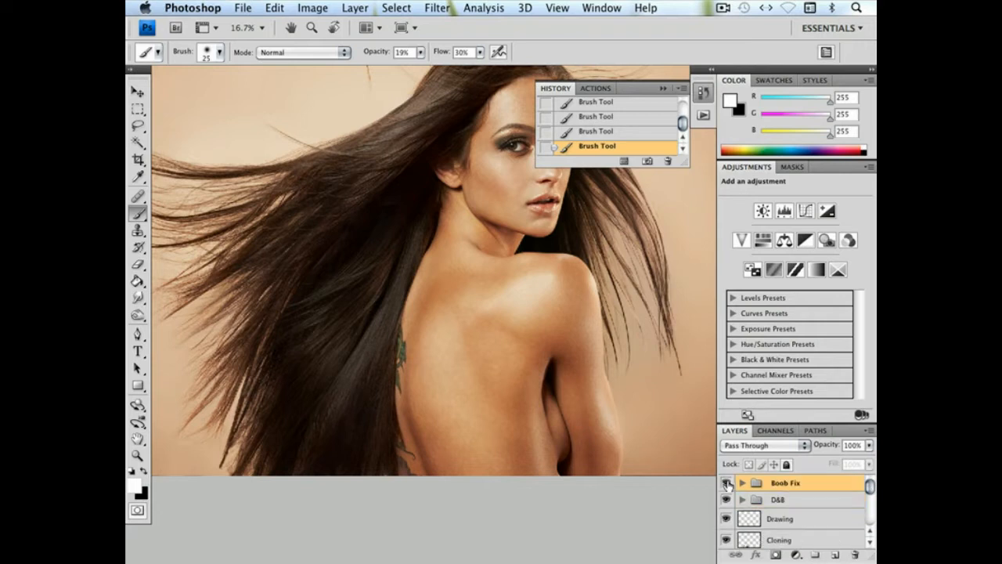
{"action": "left_click", "coordinate": [726, 483]}
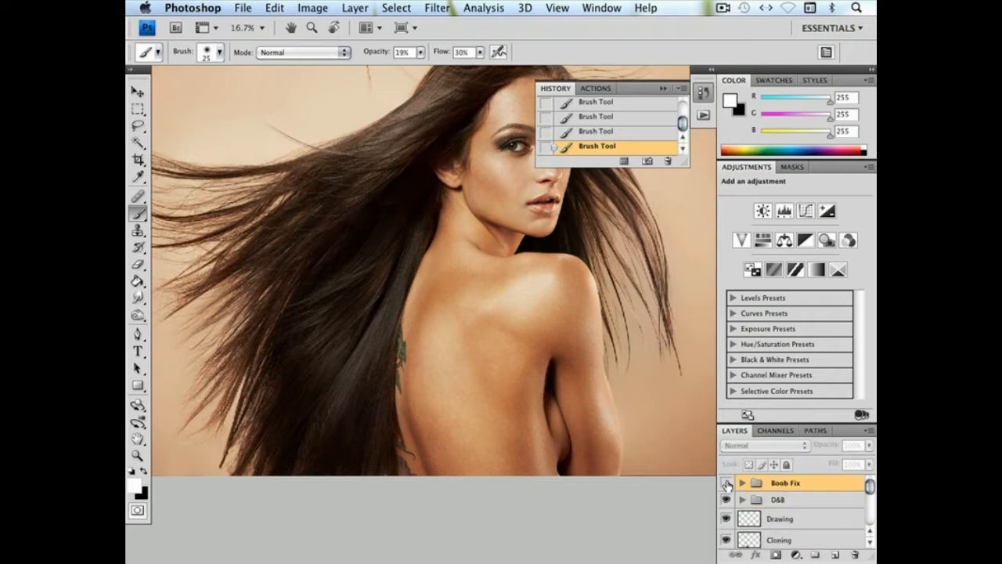
{"action": "left_click", "coordinate": [727, 484]}
{"action": "left_click", "coordinate": [726, 484]}
{"action": "left_click", "coordinate": [727, 484]}
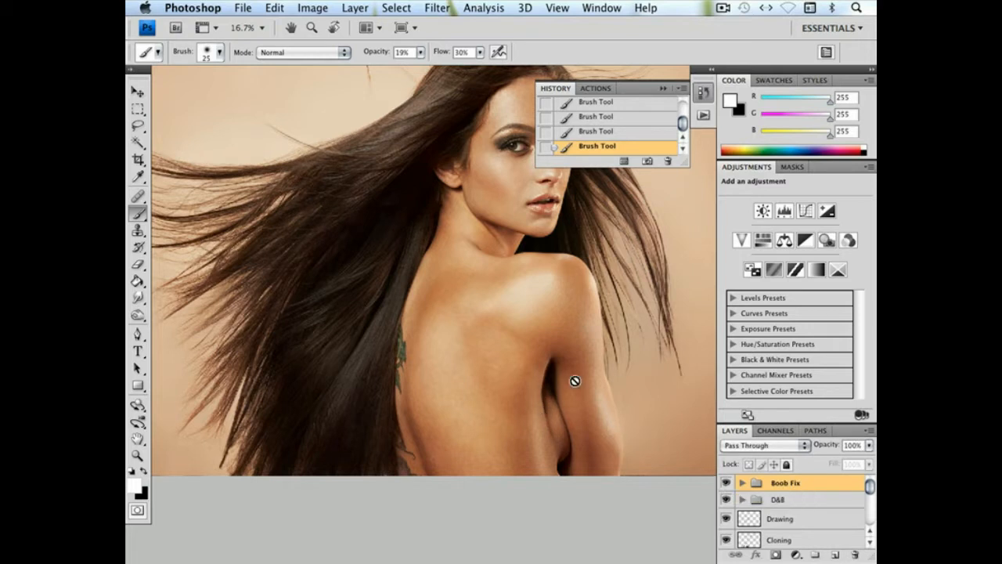
Expand the Boob Fix group and its D&B subgroup again and select the Lighten layer
{"action": "key", "text": "super+plus"}
{"action": "key", "text": "super+plus"}
{"action": "key", "text": "super+plus"}
{"action": "left_click_drag", "start_coordinate": [593, 495], "coordinate": [466, 308]}
{"action": "left_click", "coordinate": [801, 501]}
{"action": "left_click", "coordinate": [741, 483]}
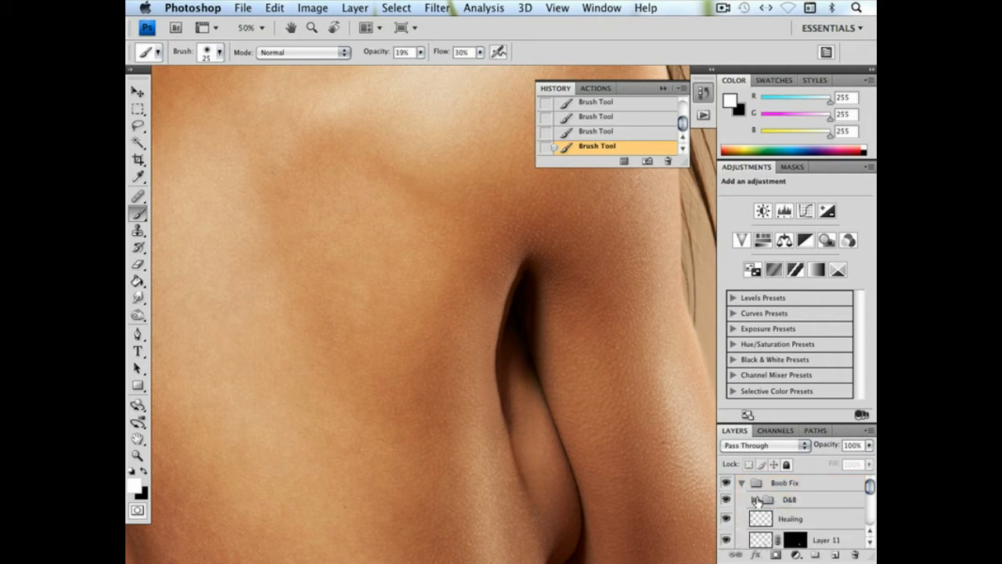
{"action": "left_click", "coordinate": [754, 500]}
{"action": "left_click_drag", "start_coordinate": [870, 485], "coordinate": [870, 492]}
{"action": "left_click", "coordinate": [827, 518]}
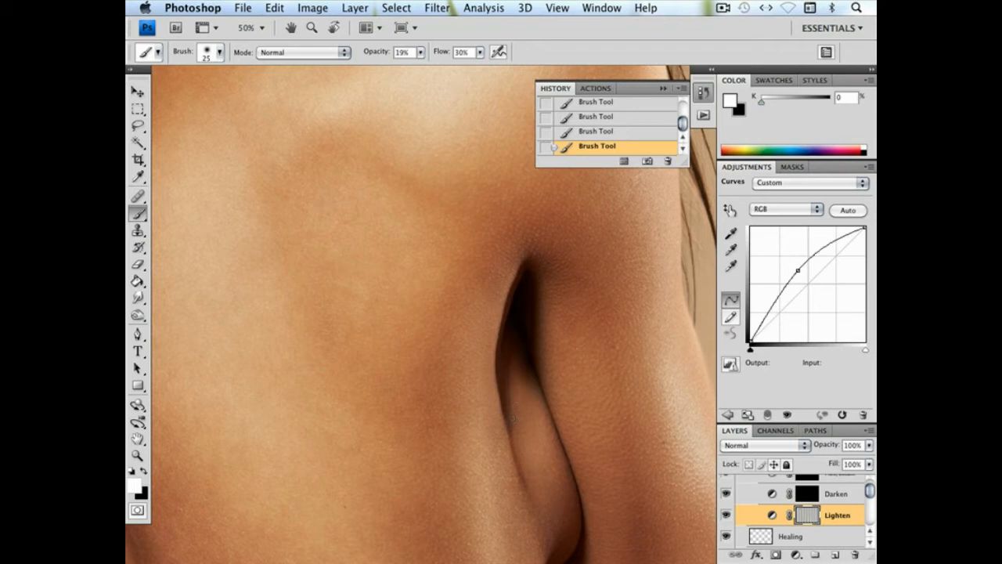
Lighten the dark edge at the crease's lower tip on the Lighten mask with a 7 px soft brush at 45% opacity
{"action": "right_click", "coordinate": [560, 362]}
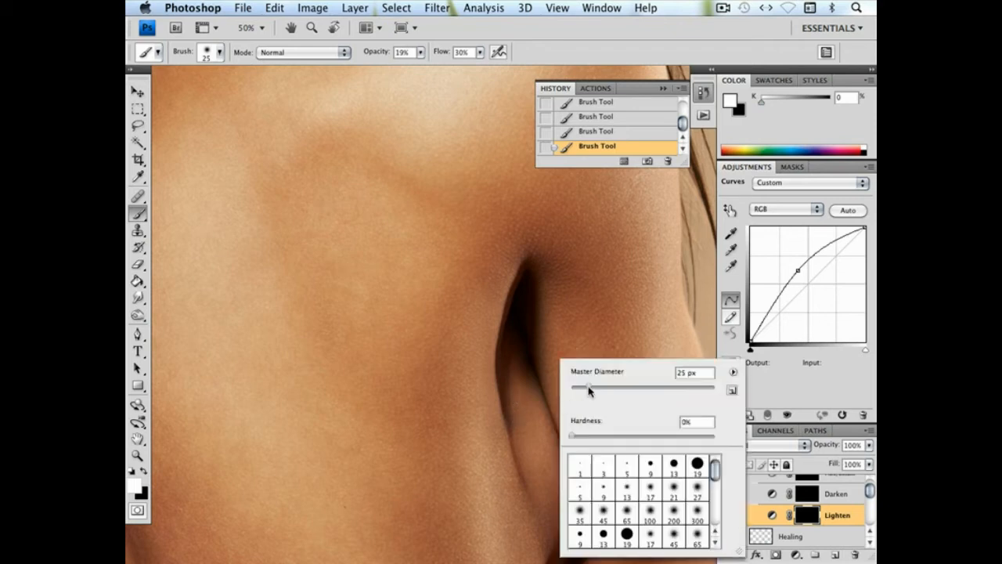
{"action": "key", "text": "super+plus"}
{"action": "key", "text": "super+plus"}
{"action": "key", "text": "super+plus"}
{"action": "mouse_move", "coordinate": [588, 389]}
{"action": "left_mouse_down"}
{"action": "mouse_move", "coordinate": [509, 371]}
{"action": "mouse_move", "coordinate": [494, 283]}
{"action": "left_mouse_up"}
{"action": "right_click", "coordinate": [494, 304]}
{"action": "left_click_drag", "start_coordinate": [515, 331], "coordinate": [511, 331]}
{"action": "key", "text": "Return"}
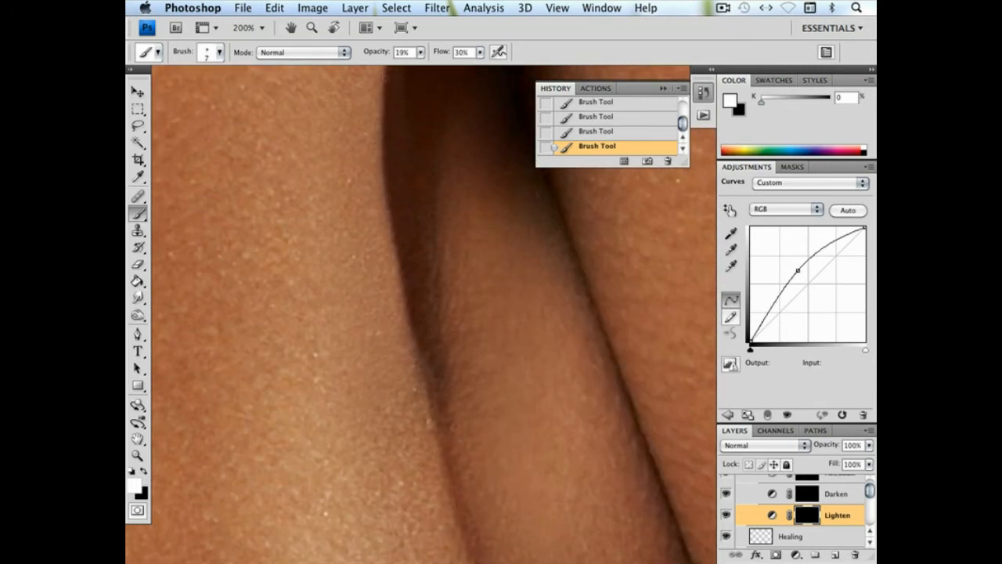
{"action": "left_click", "coordinate": [420, 52]}
{"action": "left_click_drag", "start_coordinate": [420, 66], "coordinate": [441, 67]}
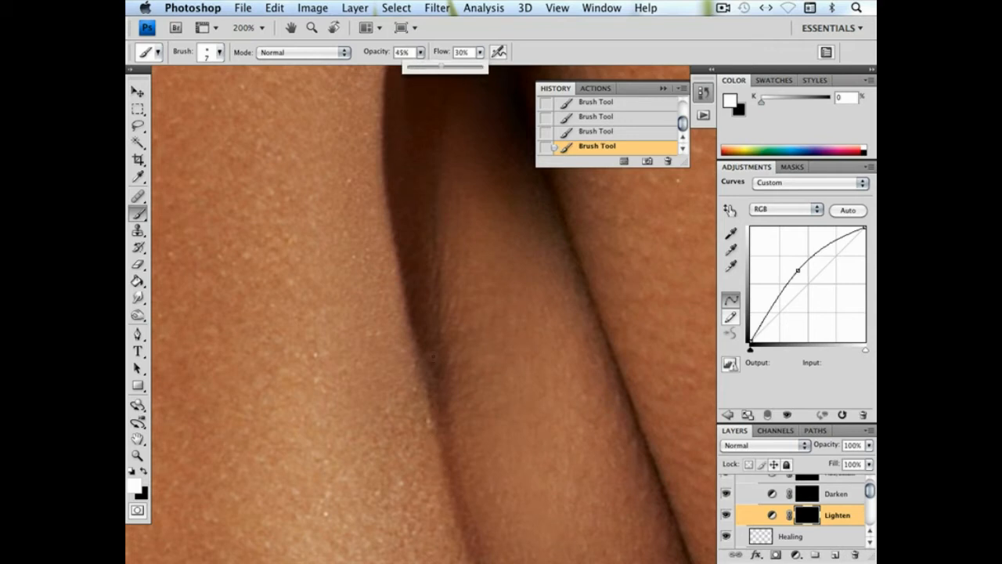
{"action": "left_click", "coordinate": [436, 351]}
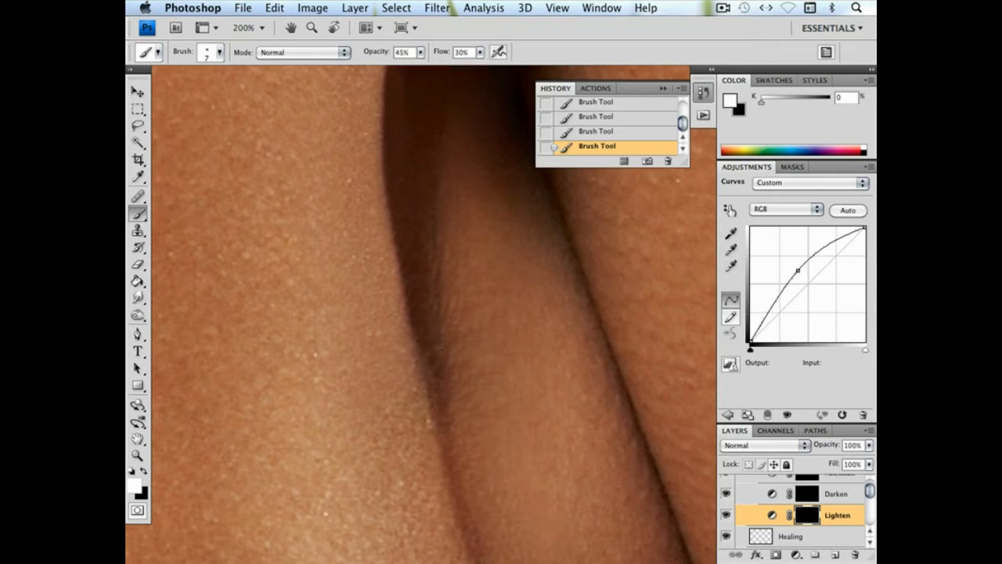
Refine the crease edge on the Lighten mask with a 2 px soft brush, and enlarge the brush to 23 px
{"action": "right_click", "coordinate": [483, 321]}
{"action": "left_click_drag", "start_coordinate": [495, 332], "coordinate": [493, 330]}
{"action": "key", "text": "Return"}
{"action": "key", "text": "super+minus"}
{"action": "key", "text": "super+minus"}
{"action": "key", "text": "super+minus"}
{"action": "key", "text": "super+minus"}
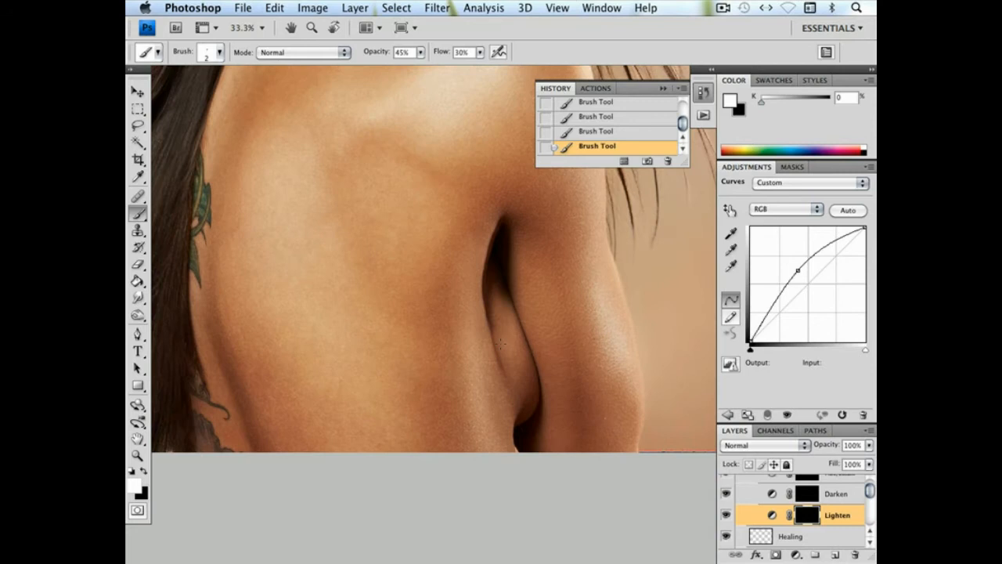
{"action": "right_click", "coordinate": [509, 337]}
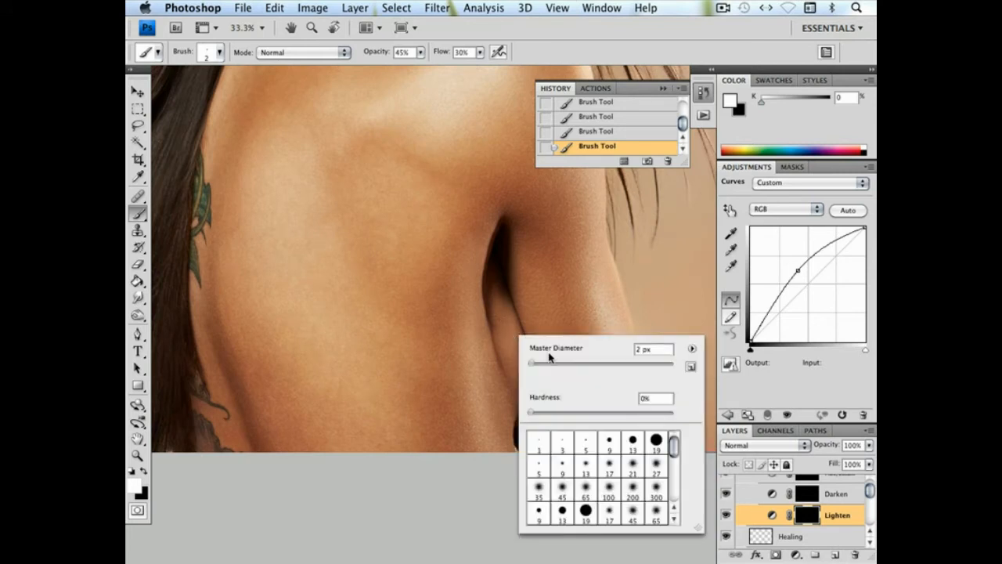
{"action": "key", "text": "Return"}
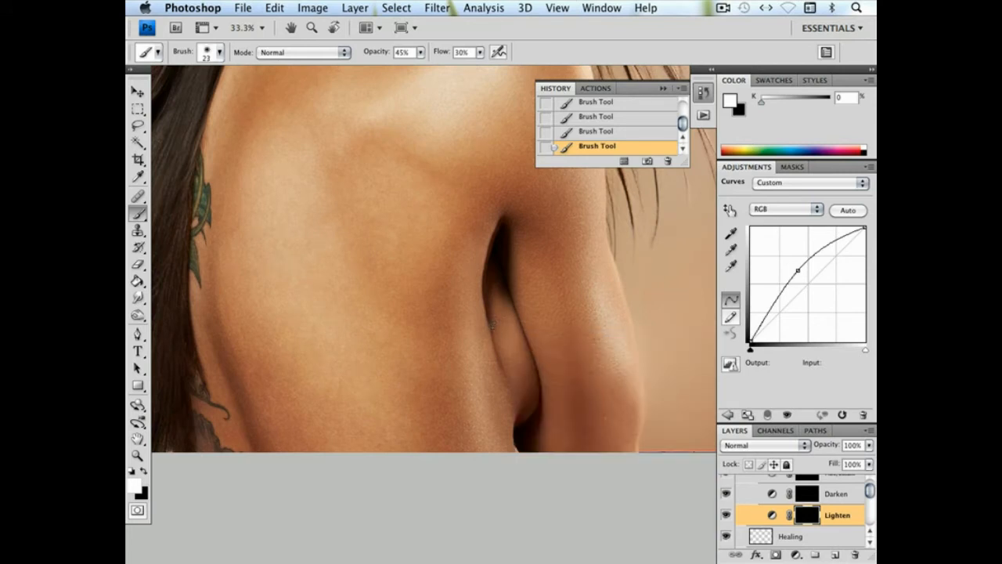
Darken the skin along the crease beneath the arm on the Darken mask with a 45 px soft white brush at 23% opacity
{"action": "left_click", "coordinate": [831, 495]}
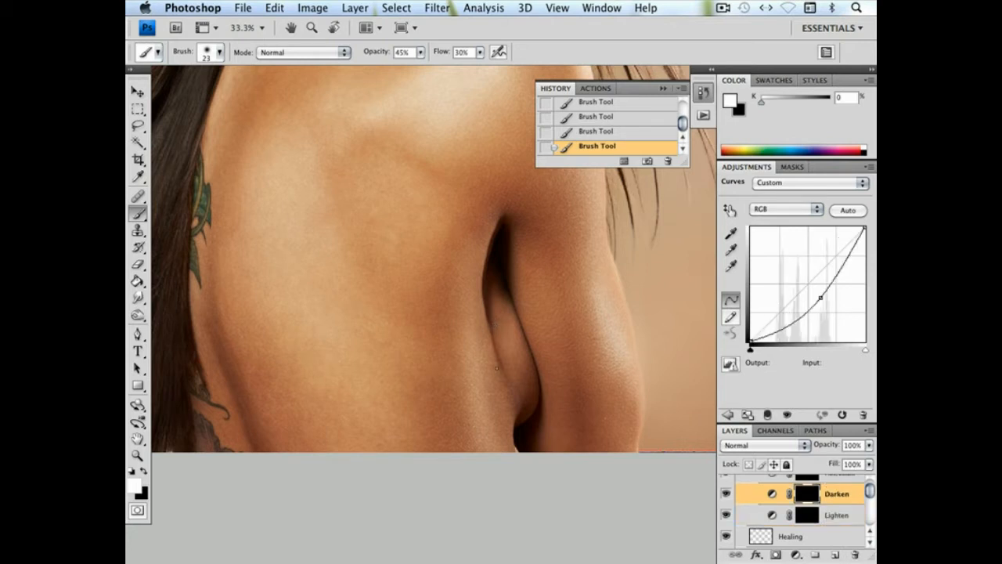
{"action": "right_click", "coordinate": [562, 383]}
{"action": "left_click_drag", "start_coordinate": [650, 386], "coordinate": [657, 386]}
{"action": "left_click_drag", "start_coordinate": [496, 342], "coordinate": [522, 416]}
{"action": "key", "text": "super+z"}
{"action": "left_click_drag", "start_coordinate": [420, 52], "coordinate": [407, 69]}
{"action": "right_click", "coordinate": [587, 345]}
{"action": "left_click_drag", "start_coordinate": [634, 374], "coordinate": [633, 373]}
{"action": "left_click", "coordinate": [493, 328]}
Lighten the middle of the repaired skin beneath the arm on the Lighten mask with a 13 px soft white brush
{"action": "left_click", "coordinate": [815, 515]}
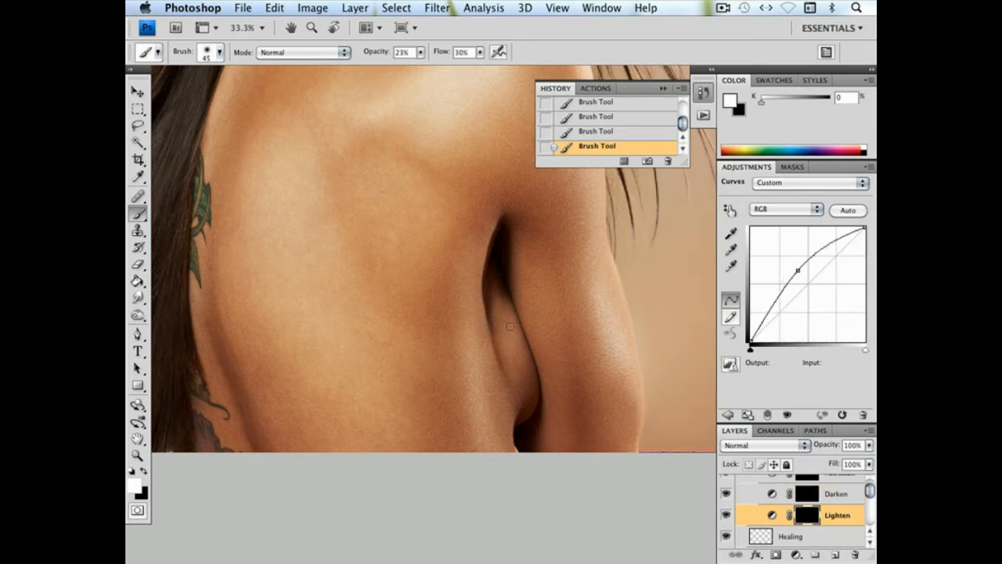
{"action": "right_click", "coordinate": [568, 356]}
{"action": "left_click_drag", "start_coordinate": [600, 383], "coordinate": [592, 383]}
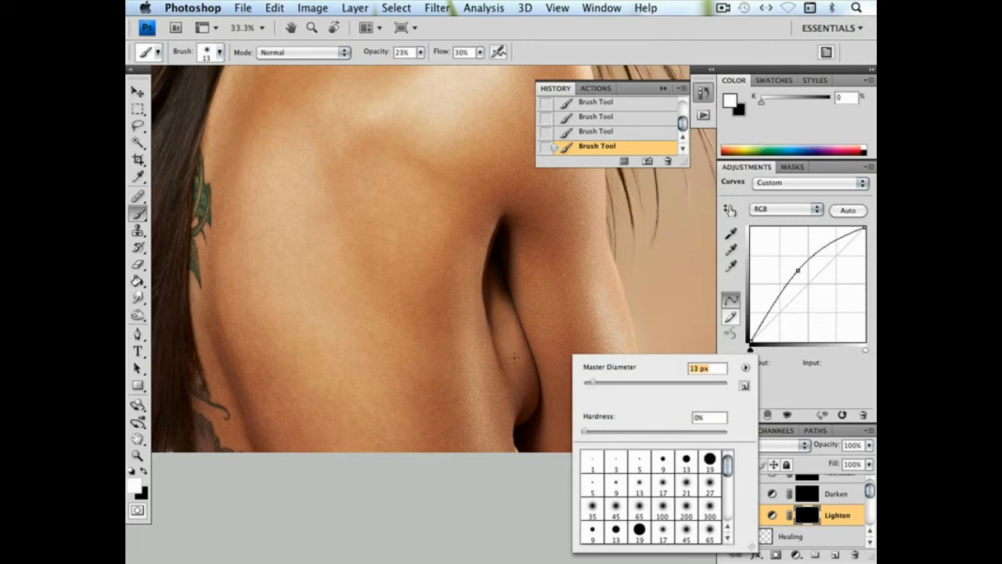
{"action": "left_click", "coordinate": [514, 357]}
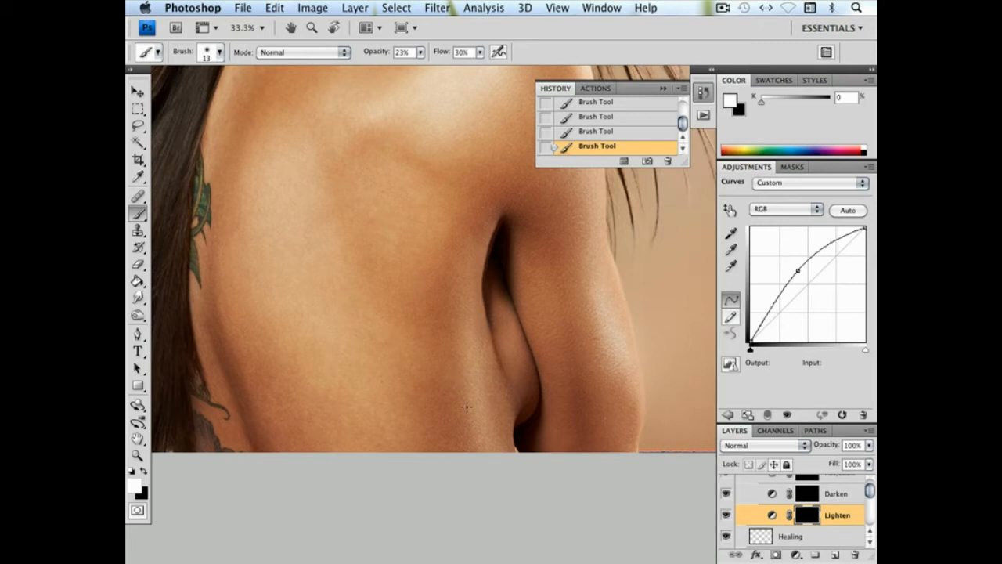
Add a new layer directly above the Healing layer and name it Cloning
{"action": "scroll", "coordinate": [617, 436], "scroll_direction": "down", "scroll_amount": 2}
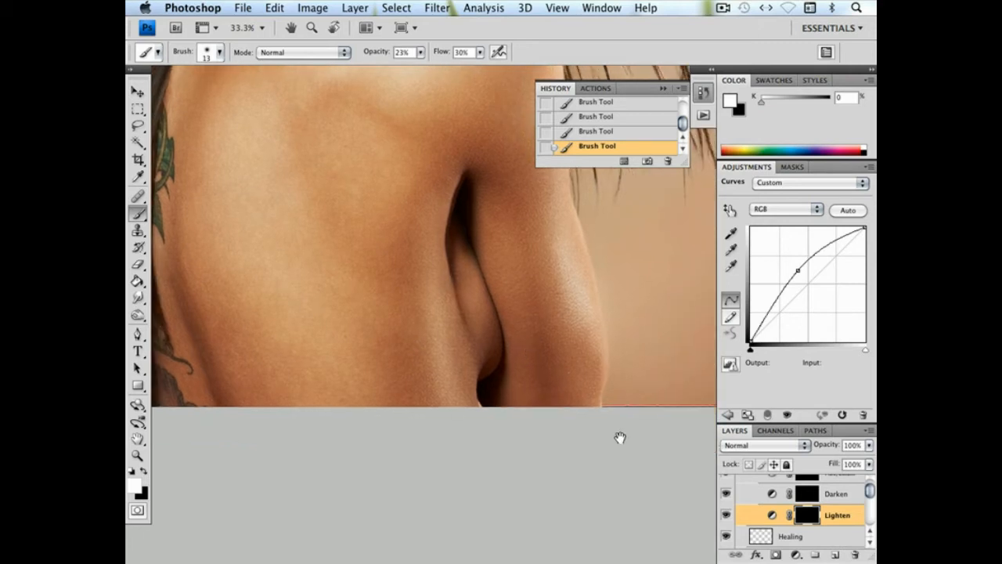
{"action": "left_click", "coordinate": [790, 537]}
{"action": "left_click_drag", "start_coordinate": [869, 492], "coordinate": [869, 493]}
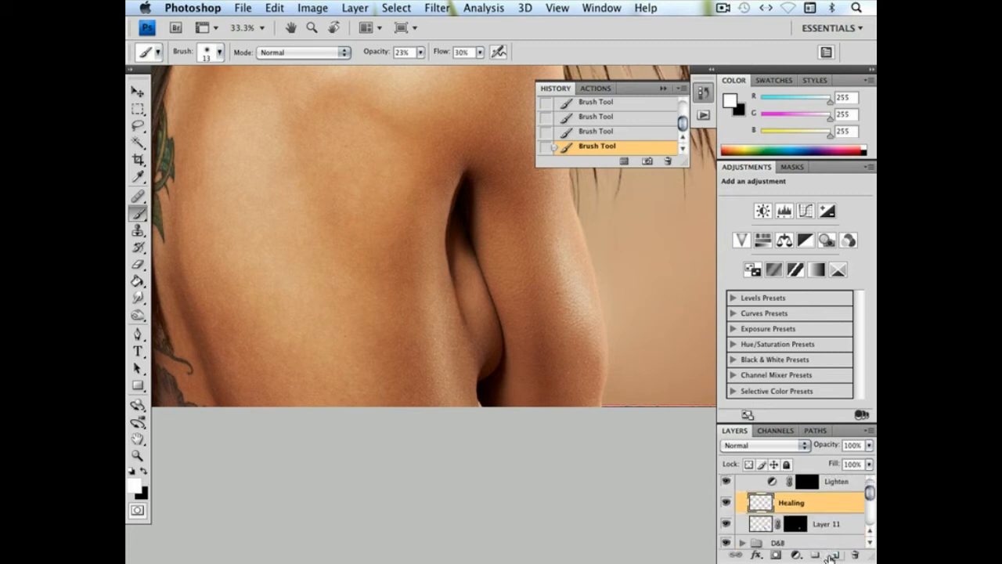
{"action": "left_click", "coordinate": [834, 555]}
{"action": "double_click", "coordinate": [793, 503]}
{"action": "type", "text": "Cloning"}
{"action": "key", "text": "Return"}
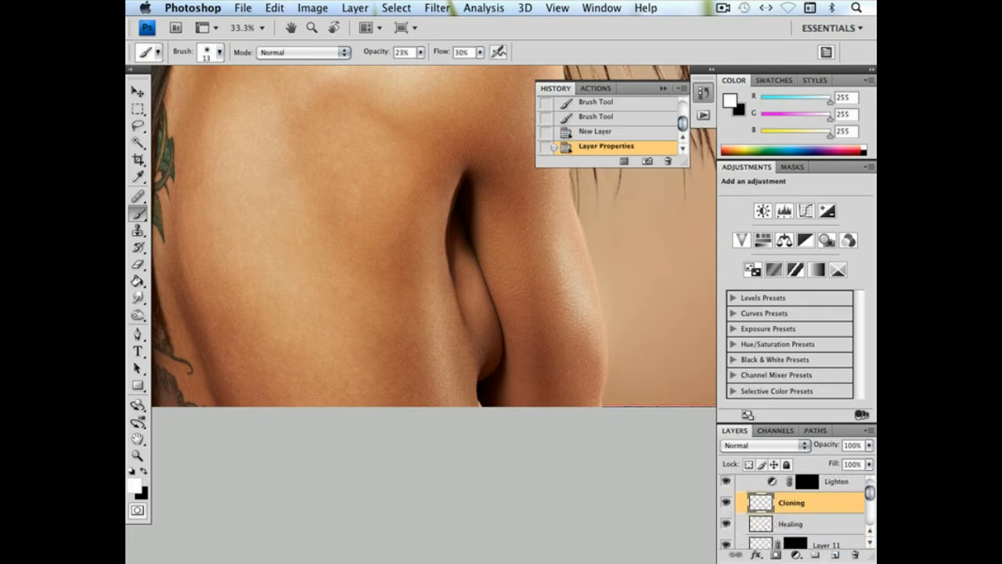
Clone dark shadow over the pale sliver at the crease's lower end on the Cloning layer with a 23 px soft Clone Stamp at 100% opacity
{"action": "left_click", "coordinate": [135, 457]}
{"action": "left_click_drag", "start_coordinate": [476, 375], "coordinate": [510, 410]}
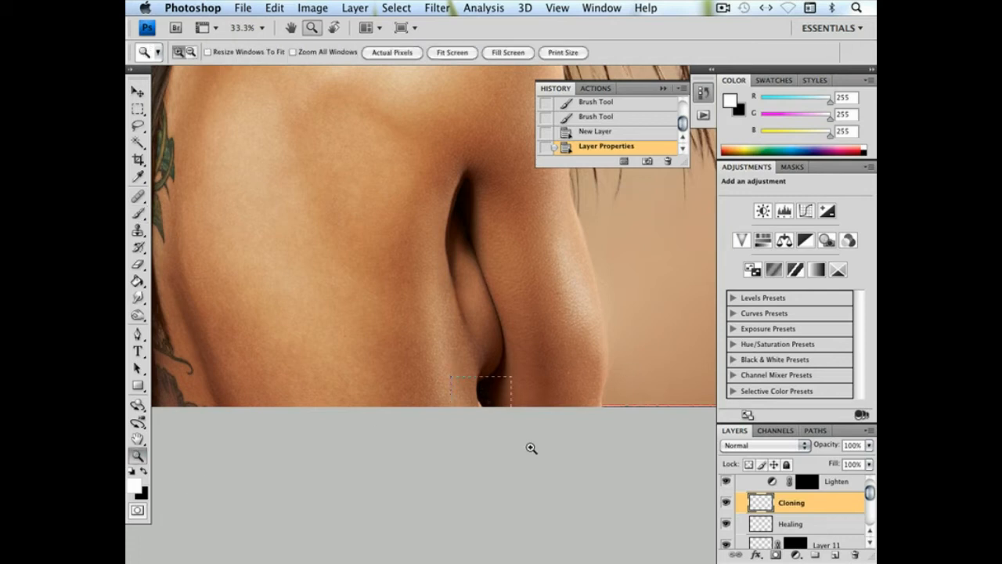
{"action": "left_click_drag", "start_coordinate": [338, 413], "coordinate": [447, 254]}
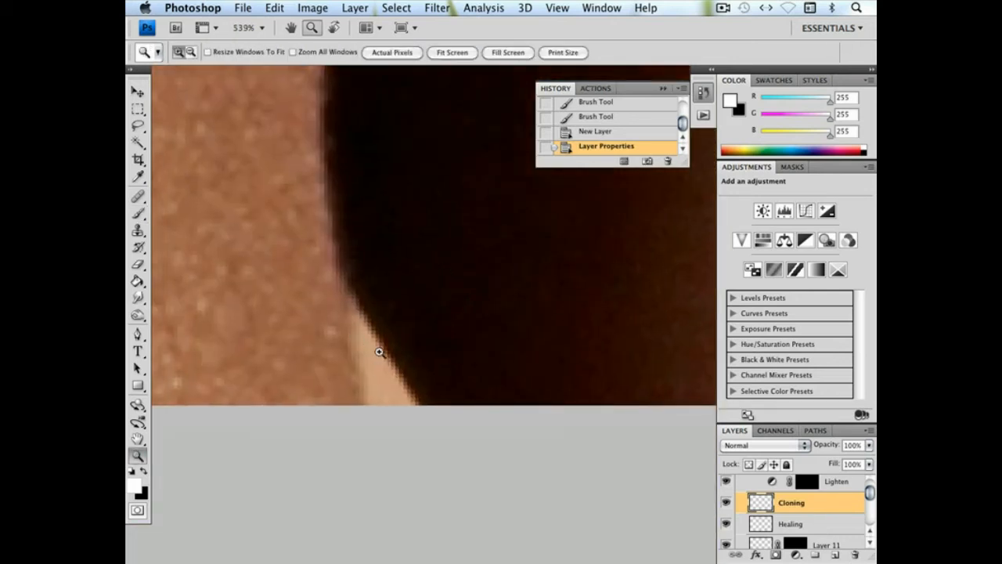
{"action": "left_click", "coordinate": [137, 231]}
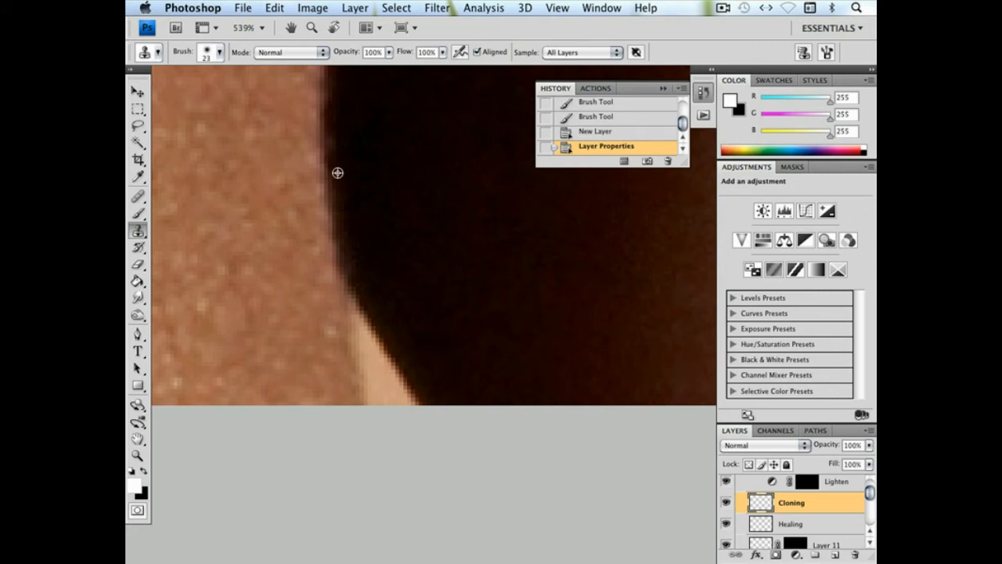
{"action": "mouse_move", "coordinate": [356, 288]}
{"action": "left_mouse_down"}
{"action": "mouse_move", "coordinate": [370, 355]}
{"action": "mouse_move", "coordinate": [401, 391]}
{"action": "left_mouse_up"}
{"action": "left_click_drag", "start_coordinate": [409, 408], "coordinate": [424, 427]}
Bring the whole portrait into view and hide the History panel covering it
{"action": "key", "text": "super+minus"}
{"action": "key", "text": "super+minus"}
{"action": "key", "text": "super+minus"}
{"action": "key", "text": "super+minus"}
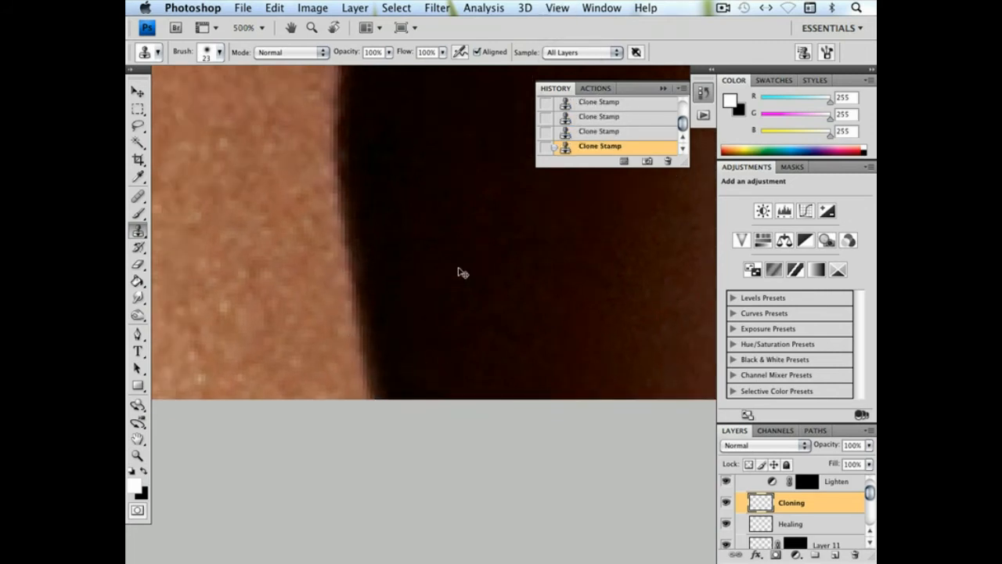
{"action": "key", "text": "super+minus"}
{"action": "key", "text": "super+minus"}
{"action": "left_click_drag", "start_coordinate": [485, 226], "coordinate": [507, 386]}
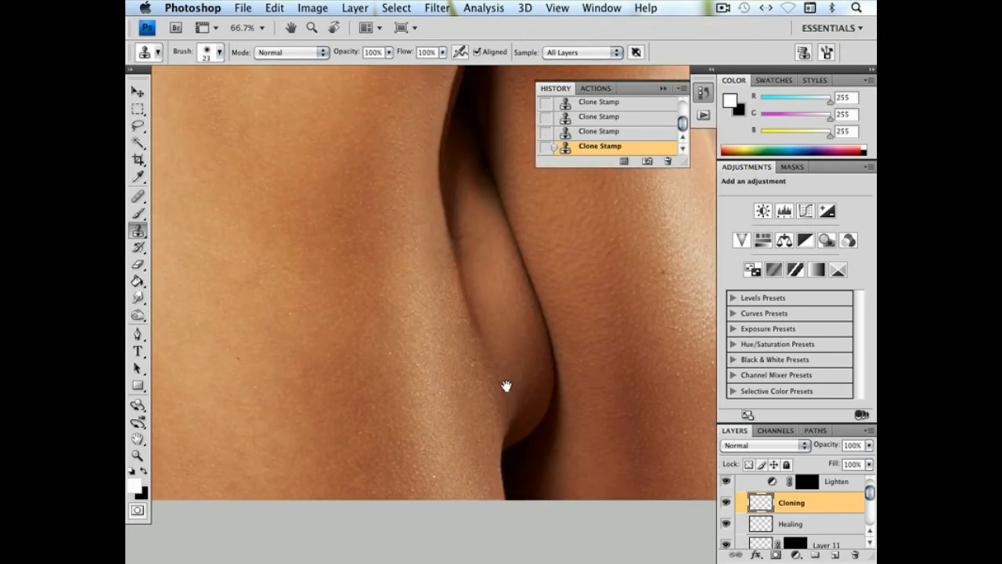
{"action": "key", "text": "super+minus"}
{"action": "key", "text": "super+minus"}
{"action": "key", "text": "super+minus"}
{"action": "key", "text": "super+minus"}
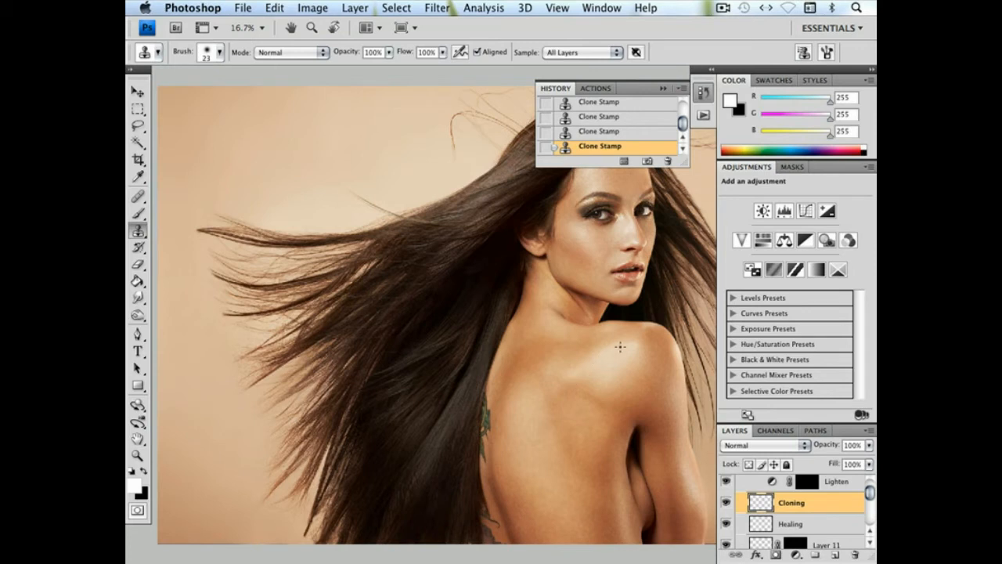
{"action": "left_click_drag", "start_coordinate": [616, 354], "coordinate": [561, 347]}
{"action": "left_click", "coordinate": [604, 8]}
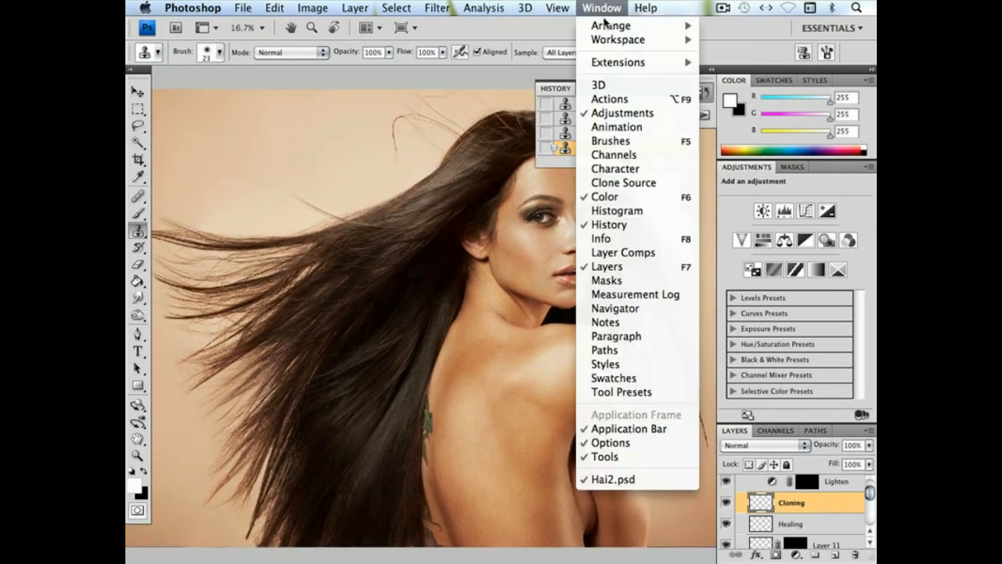
{"action": "mouse_move", "coordinate": [607, 38]}
{"action": "left_click", "coordinate": [551, 127]}
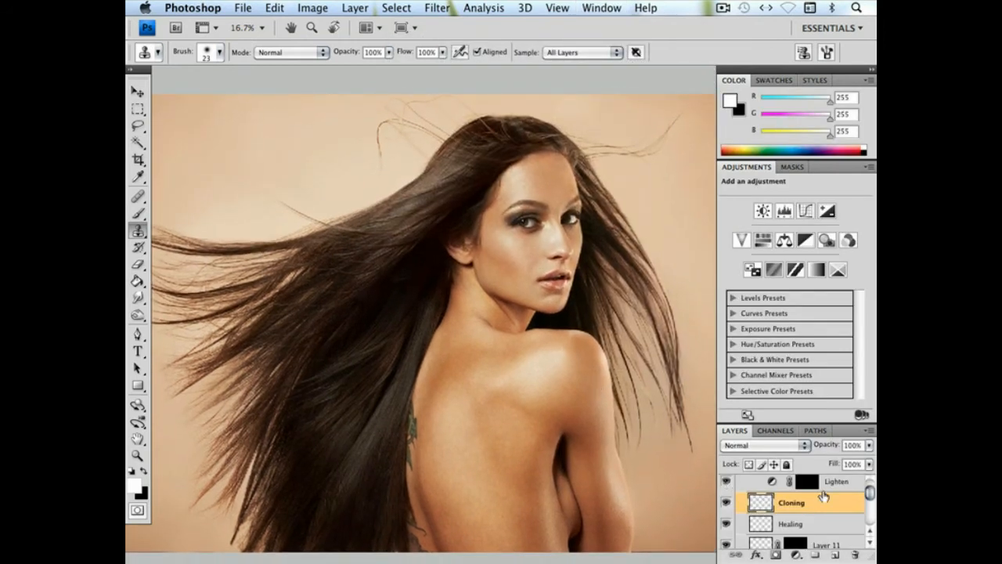
Collapse the D&B and Boob Fix groups, and toggle the Boob Fix group's visibility repeatedly to compare the portrait with and without the retouch
{"action": "scroll", "coordinate": [820, 496], "scroll_direction": "up", "scroll_amount": 5}
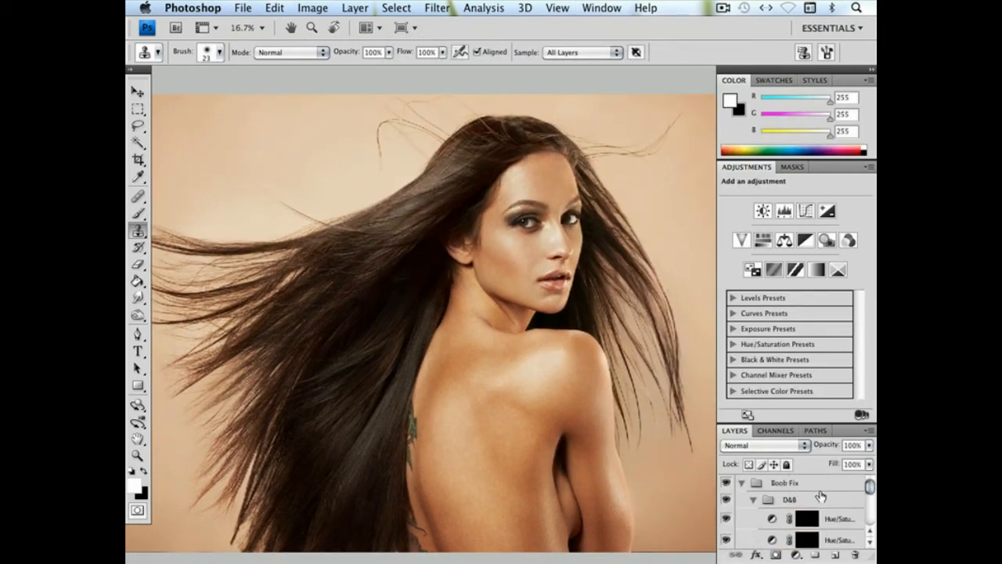
{"action": "left_click", "coordinate": [754, 500]}
{"action": "left_click", "coordinate": [741, 483]}
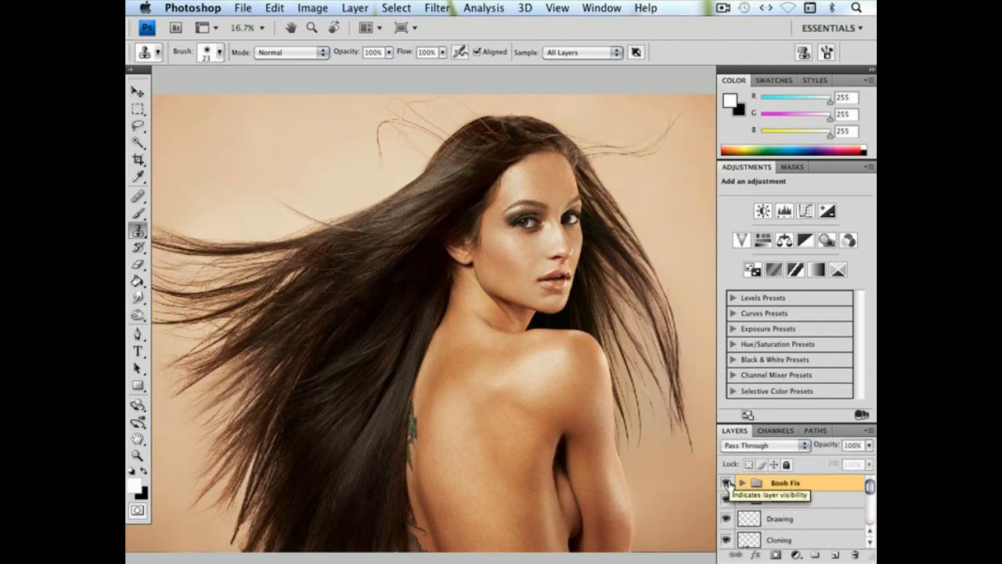
{"action": "left_click", "coordinate": [726, 483]}
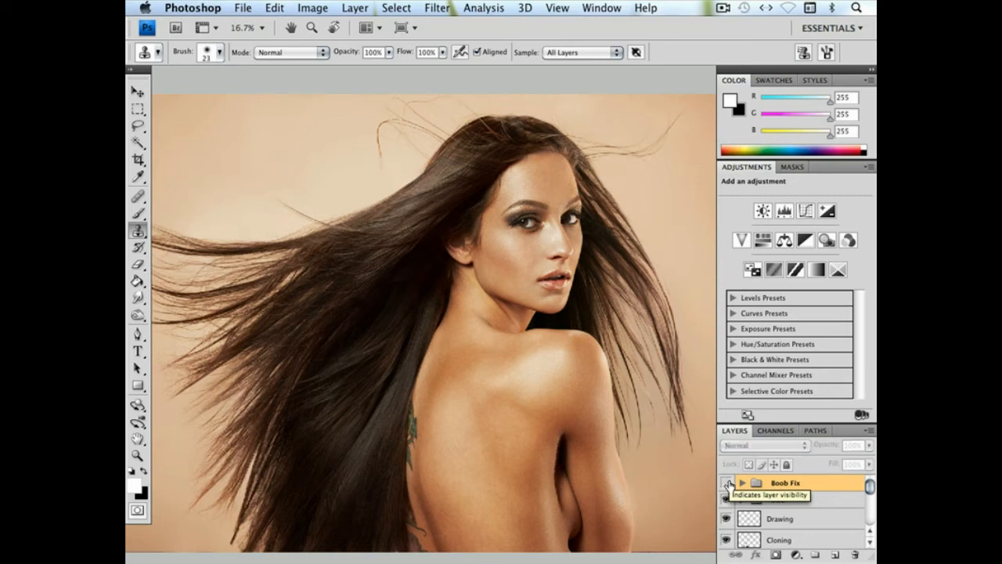
{"action": "left_click", "coordinate": [727, 483]}
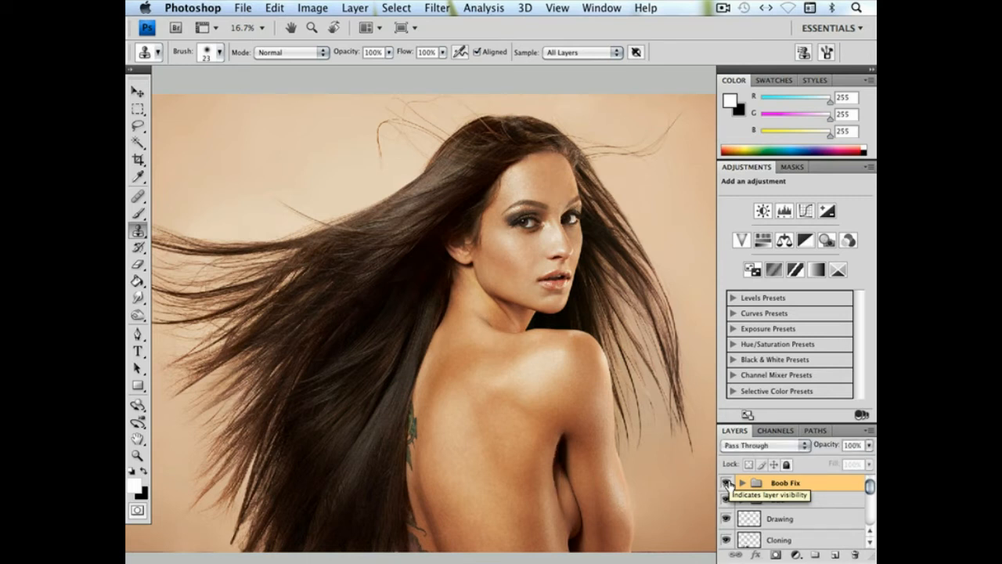
{"action": "left_click", "coordinate": [727, 483]}
{"action": "left_click", "coordinate": [727, 483]}
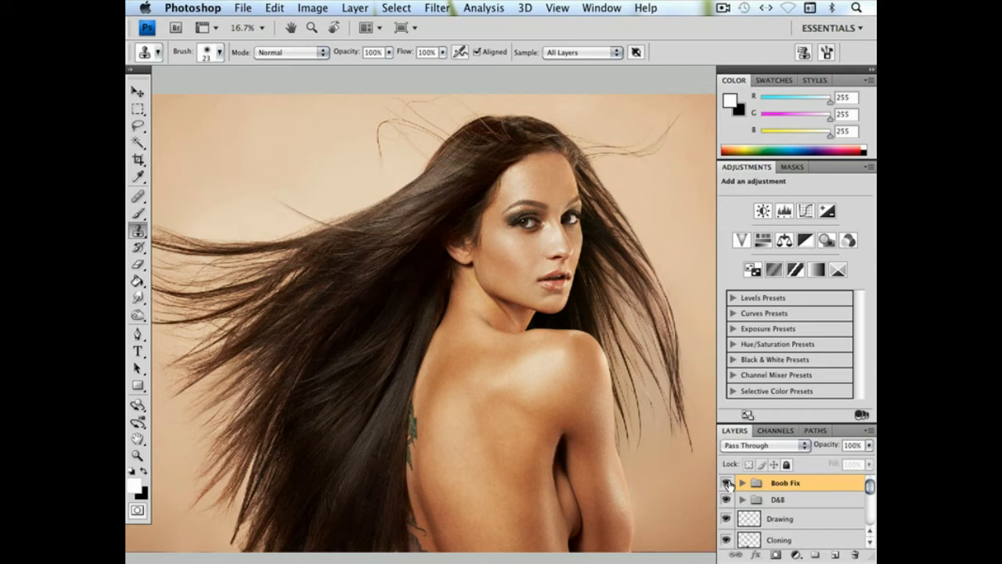
{"action": "left_click", "coordinate": [727, 483]}
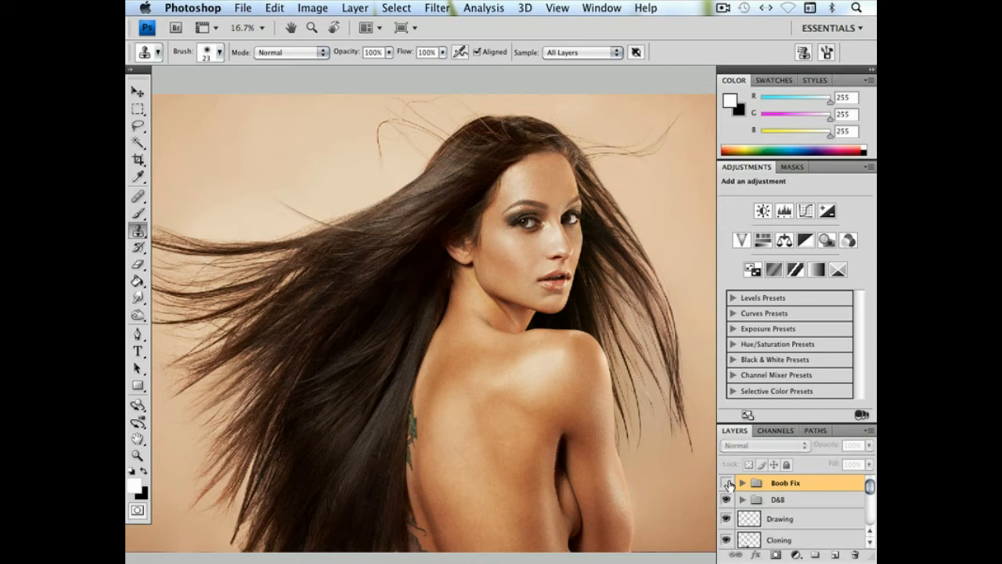
{"action": "left_click", "coordinate": [727, 483]}
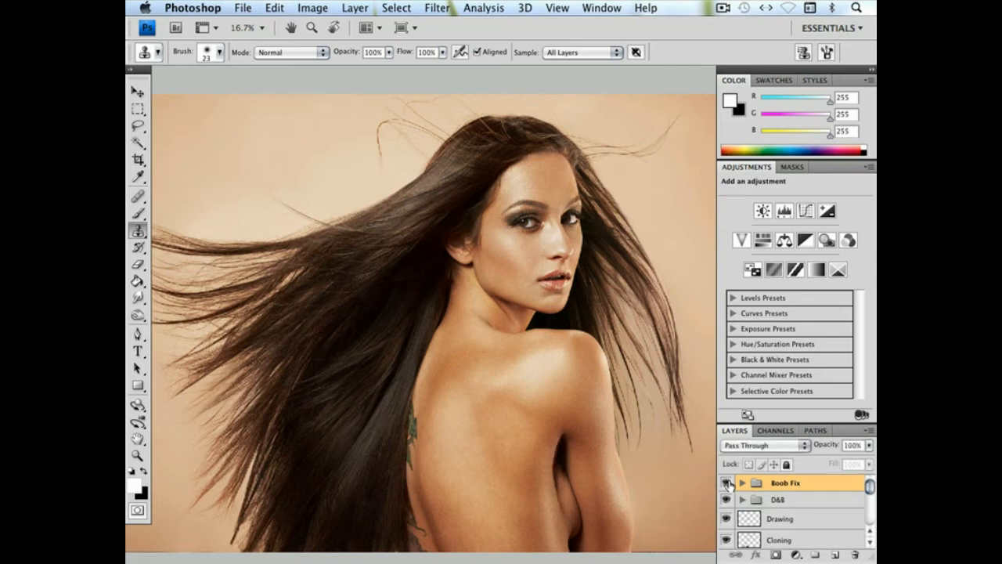
{"action": "left_click", "coordinate": [727, 483]}
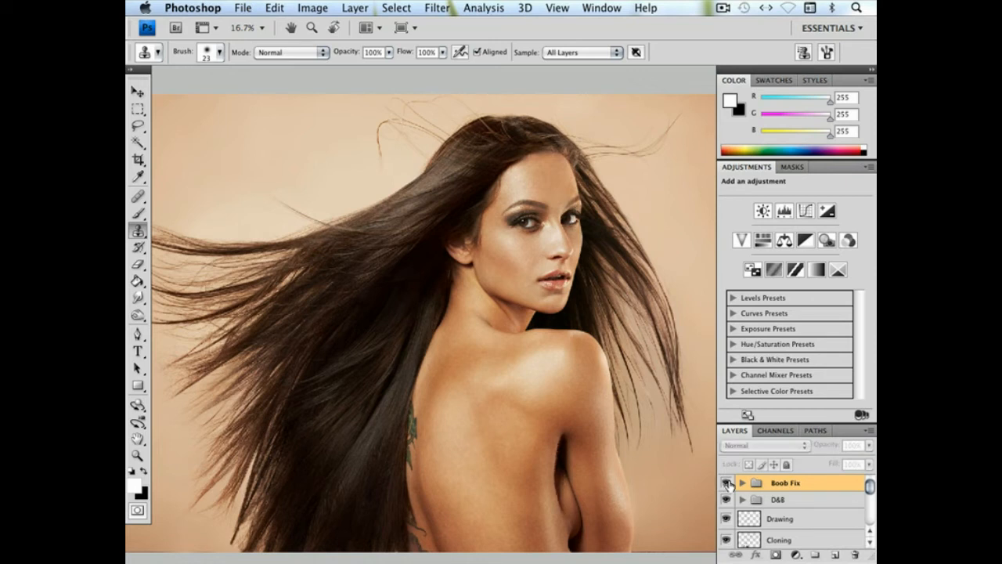
{"action": "left_click", "coordinate": [727, 483]}
{"action": "left_click", "coordinate": [726, 483]}
{"action": "left_click", "coordinate": [726, 483]}
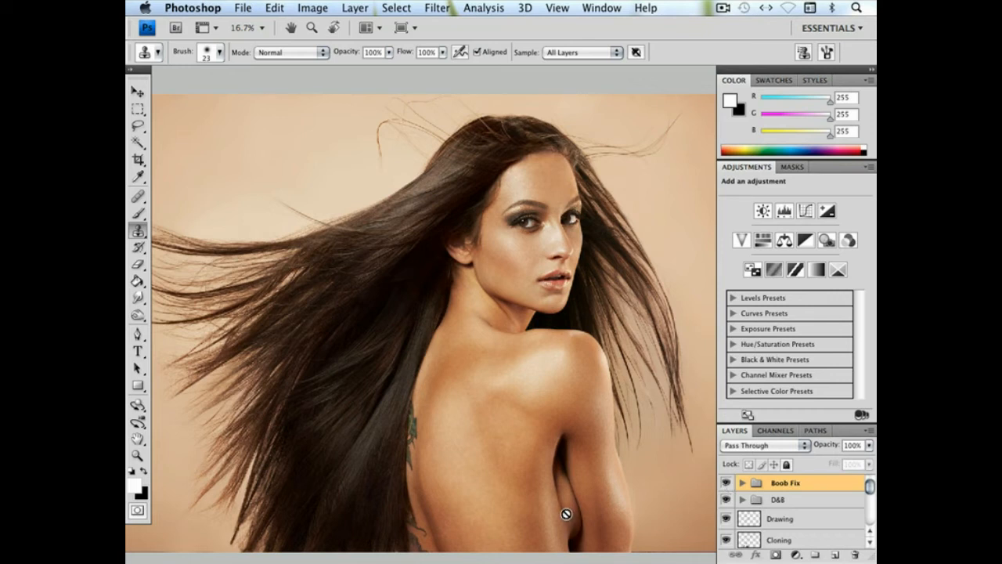
Expand the Boob Fix group and its D&B subgroup, and select the Darken curves layer's mask
{"action": "scroll", "coordinate": [633, 481], "scroll_direction": "down", "scroll_amount": 3}
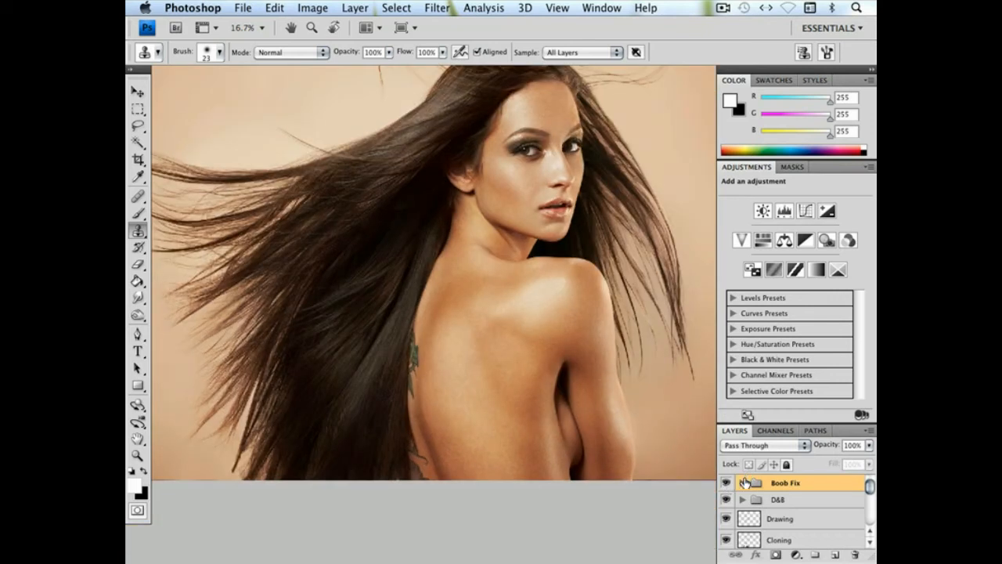
{"action": "left_click", "coordinate": [743, 483]}
{"action": "left_click", "coordinate": [754, 499]}
{"action": "mouse_move", "coordinate": [869, 487]}
{"action": "left_mouse_down"}
{"action": "mouse_move", "coordinate": [866, 498]}
{"action": "mouse_move", "coordinate": [868, 488]}
{"action": "left_mouse_up"}
{"action": "left_click", "coordinate": [818, 495]}
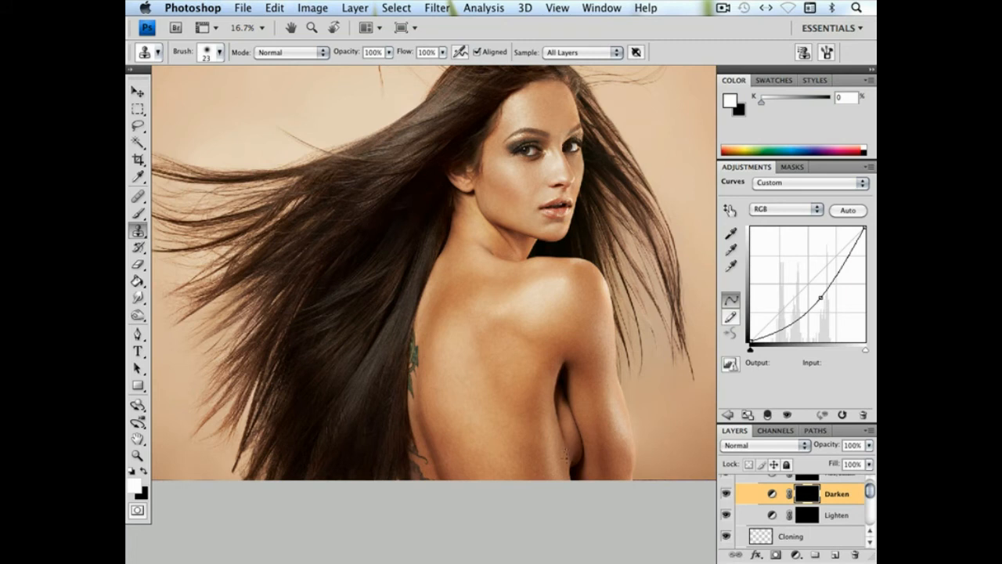
Darken the repaired skin beneath the arm on the Darken mask with a 73 px soft white brush at 23% opacity
{"action": "key", "text": "super+plus"}
{"action": "key", "text": "super+plus"}
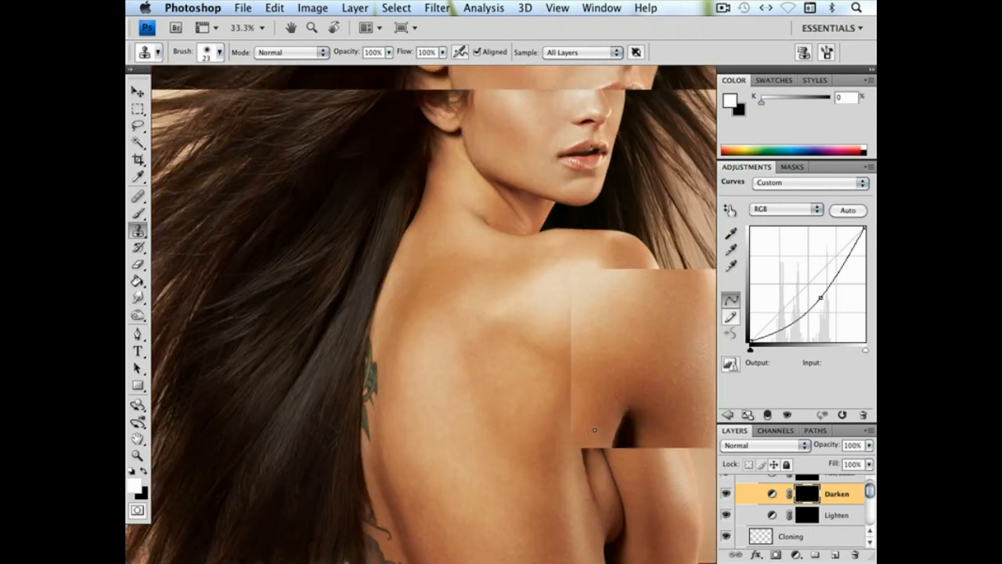
{"action": "key", "text": "super+plus"}
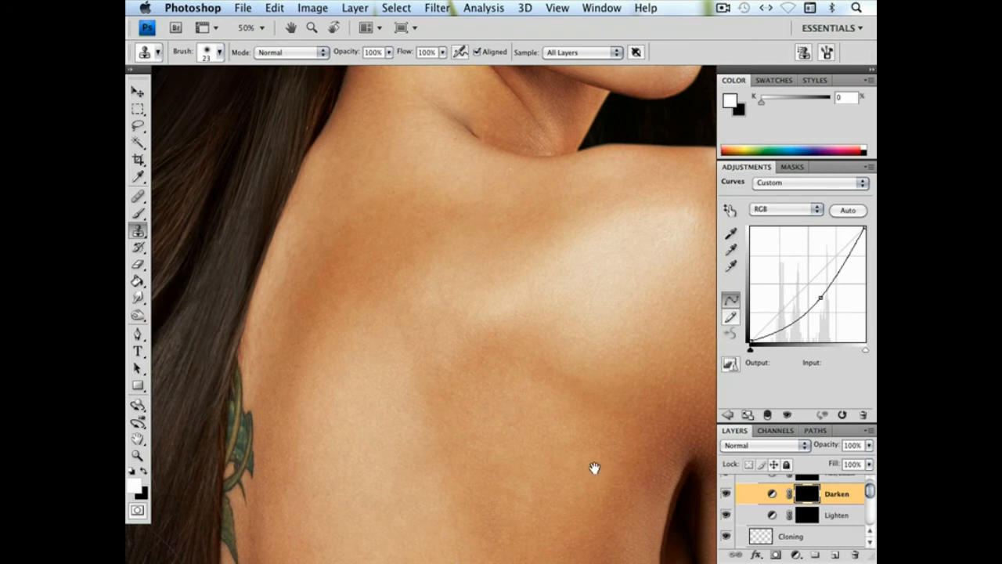
{"action": "left_click_drag", "start_coordinate": [593, 469], "coordinate": [488, 205]}
{"action": "left_click_drag", "start_coordinate": [530, 354], "coordinate": [485, 260]}
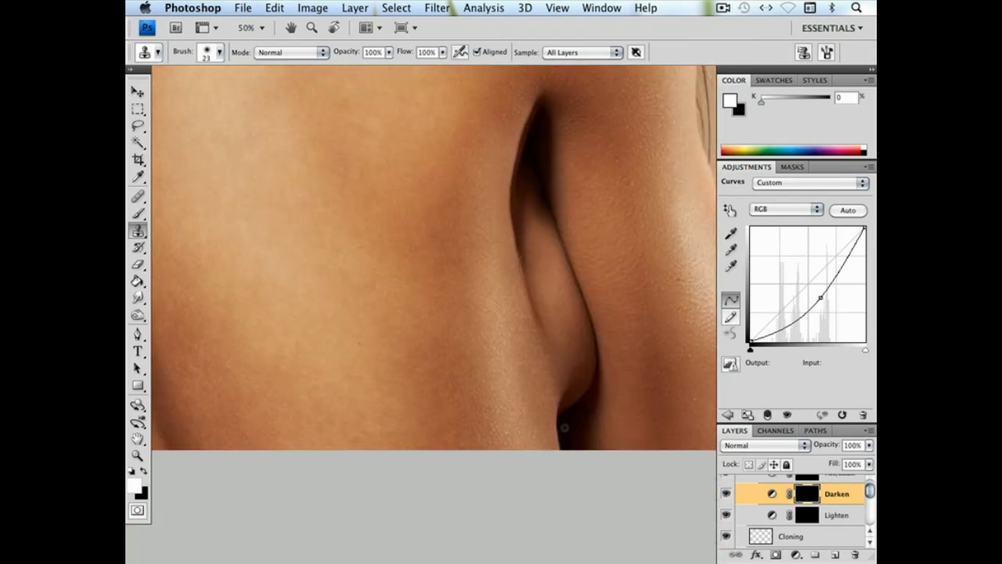
{"action": "left_click", "coordinate": [135, 219]}
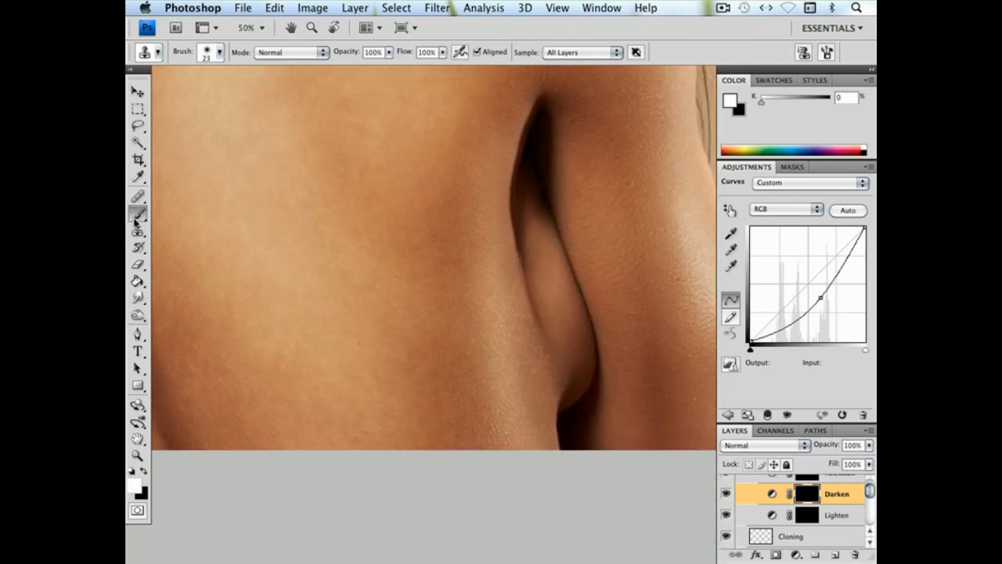
{"action": "right_click", "coordinate": [592, 356]}
{"action": "left_click", "coordinate": [656, 377]}
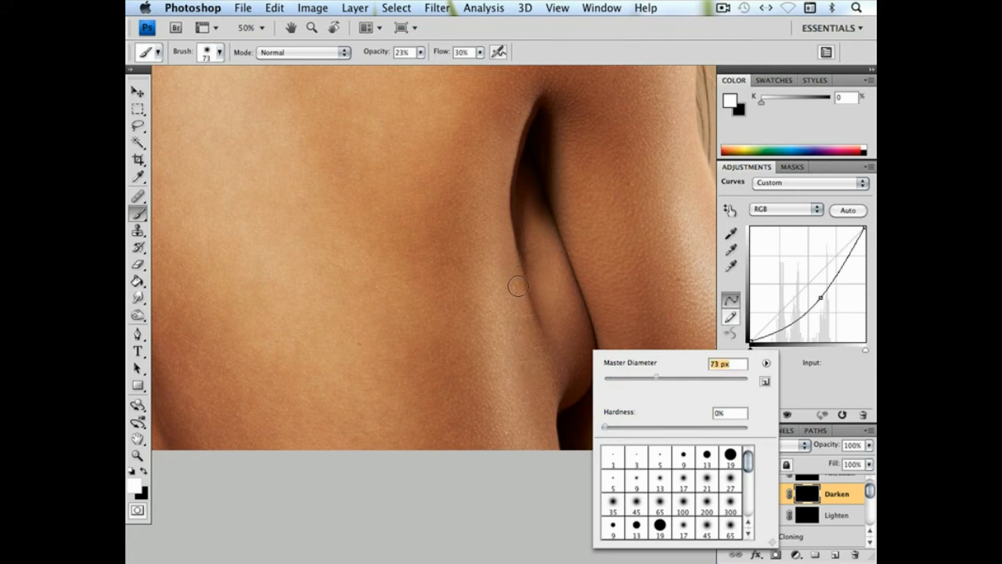
{"action": "key", "text": "Return"}
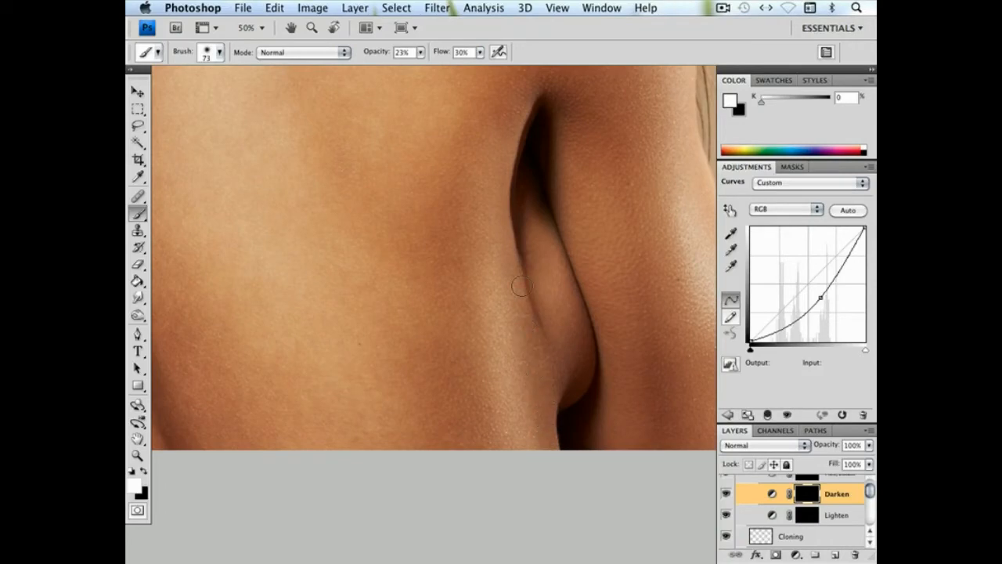
Touch up the crease's lower edge on the Darken mask with a 24 px soft white brush
{"action": "right_click", "coordinate": [599, 420]}
{"action": "left_click_drag", "start_coordinate": [639, 387], "coordinate": [632, 387]}
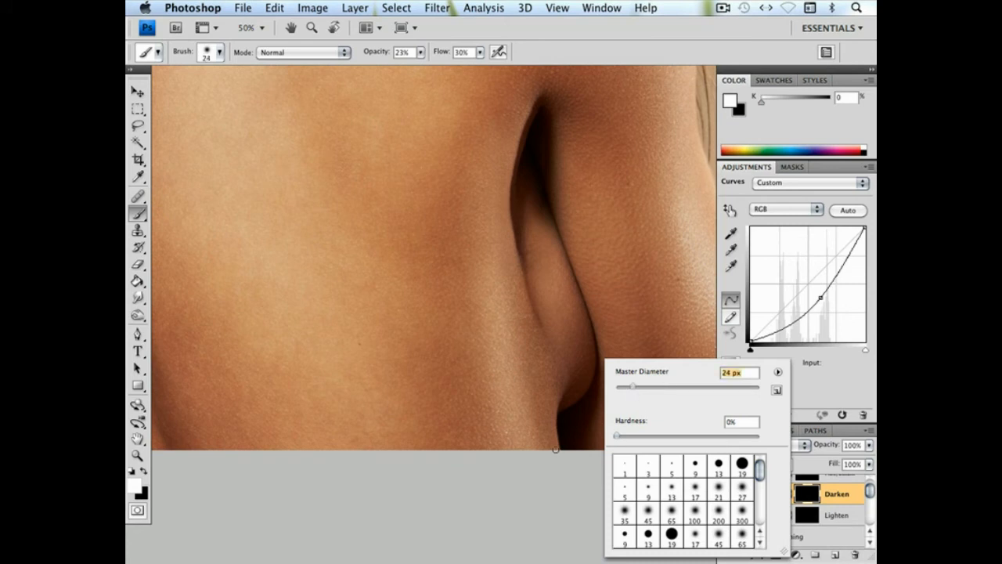
{"action": "left_click", "coordinate": [556, 448]}
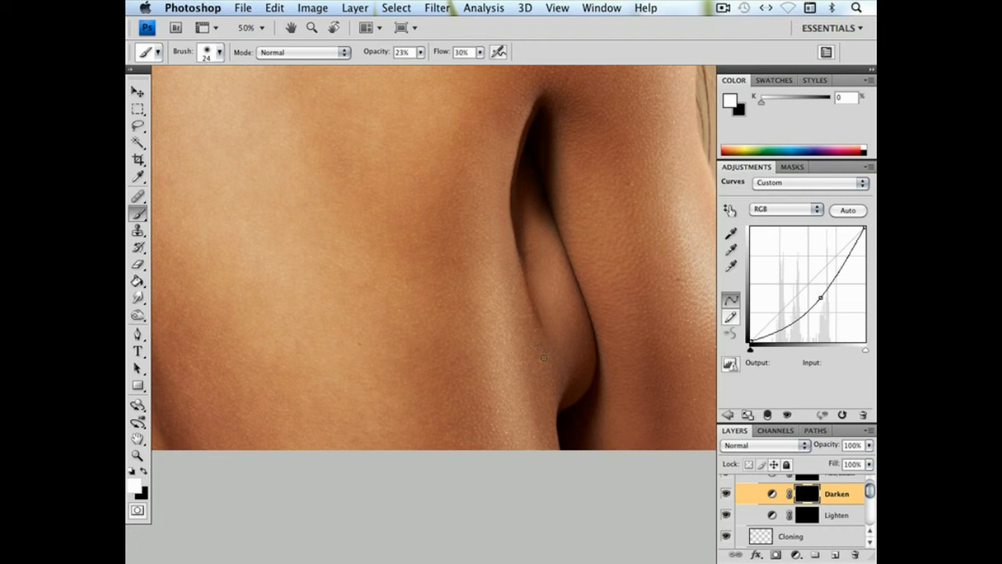
Try a 44 px soft brush dab on the Darken mask near the crease, undo it, and switch the painting colour to black
{"action": "right_click", "coordinate": [553, 373]}
{"action": "left_click", "coordinate": [600, 389]}
{"action": "left_click", "coordinate": [554, 430]}
{"action": "key", "text": "super+z"}
{"action": "left_click", "coordinate": [144, 468]}
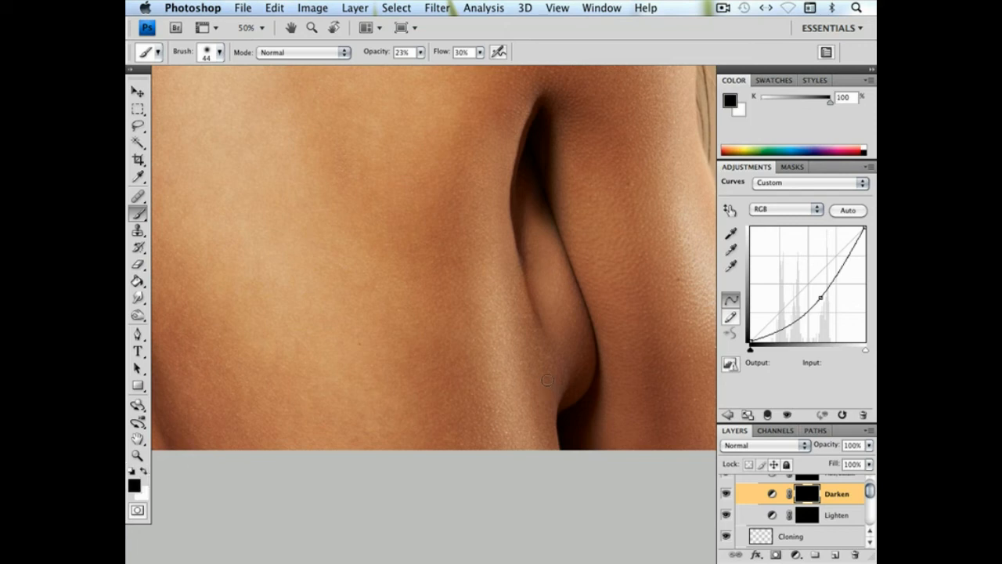
Select the Lighten mask, undo the black brush stroke made there, and set up a 152 px soft white brush
{"action": "key", "text": "super+minus"}
{"action": "key", "text": "super+minus"}
{"action": "key", "text": "super+minus"}
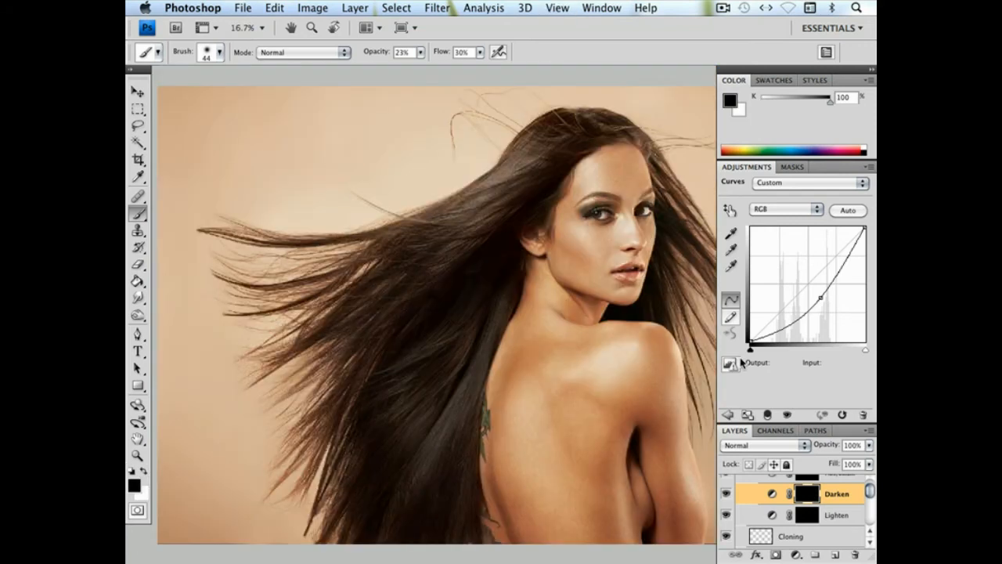
{"action": "left_click", "coordinate": [841, 515]}
{"action": "right_click", "coordinate": [607, 490]}
{"action": "left_click_drag", "start_coordinate": [696, 389], "coordinate": [712, 389]}
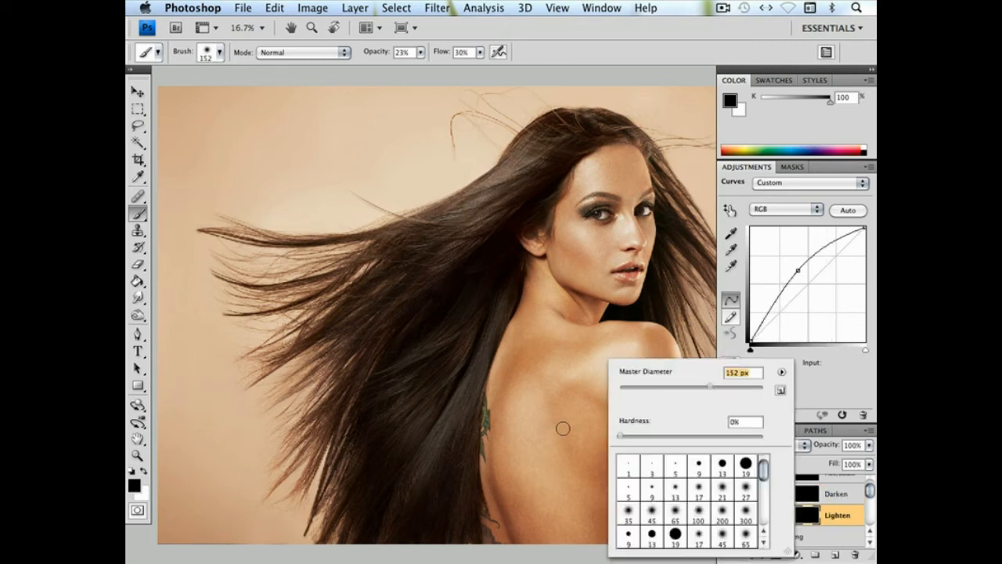
{"action": "left_click", "coordinate": [559, 427]}
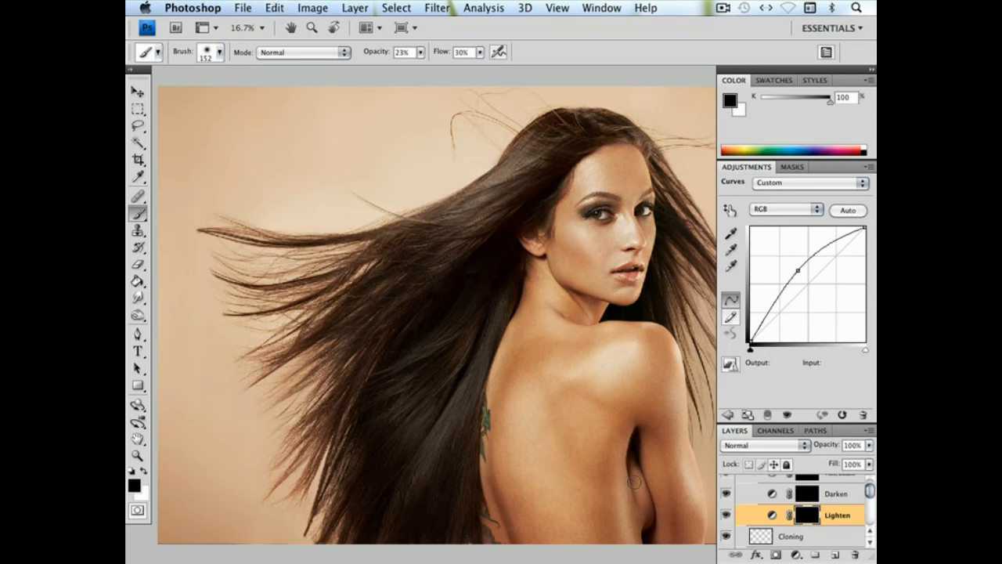
{"action": "key", "text": "super+z"}
{"action": "left_click", "coordinate": [143, 472]}
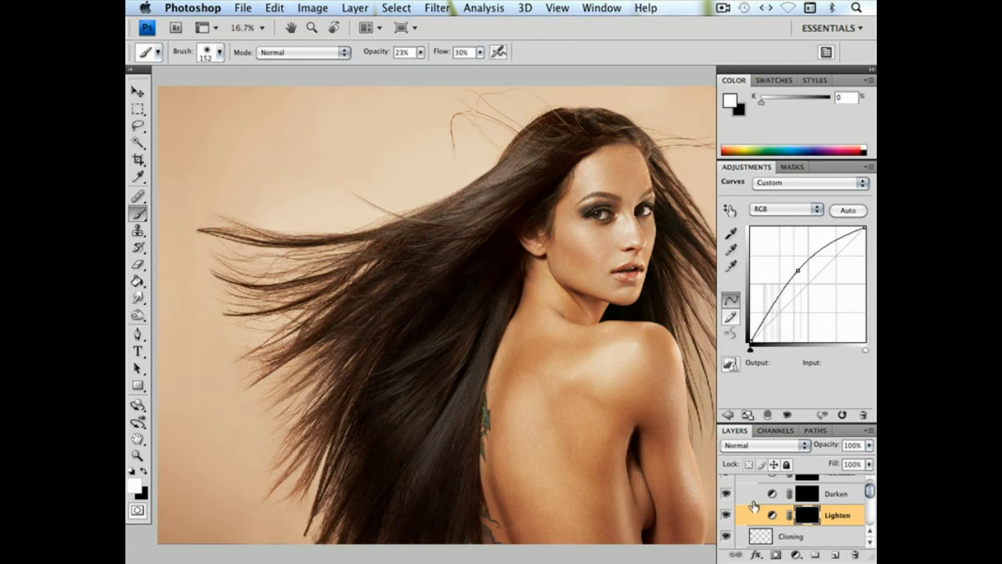
Toggle the Boob Fix group's visibility repeatedly to compare the area beneath the arm before and after the repair, leaving the group visible
{"action": "scroll", "coordinate": [872, 492], "scroll_direction": "up", "scroll_amount": 3}
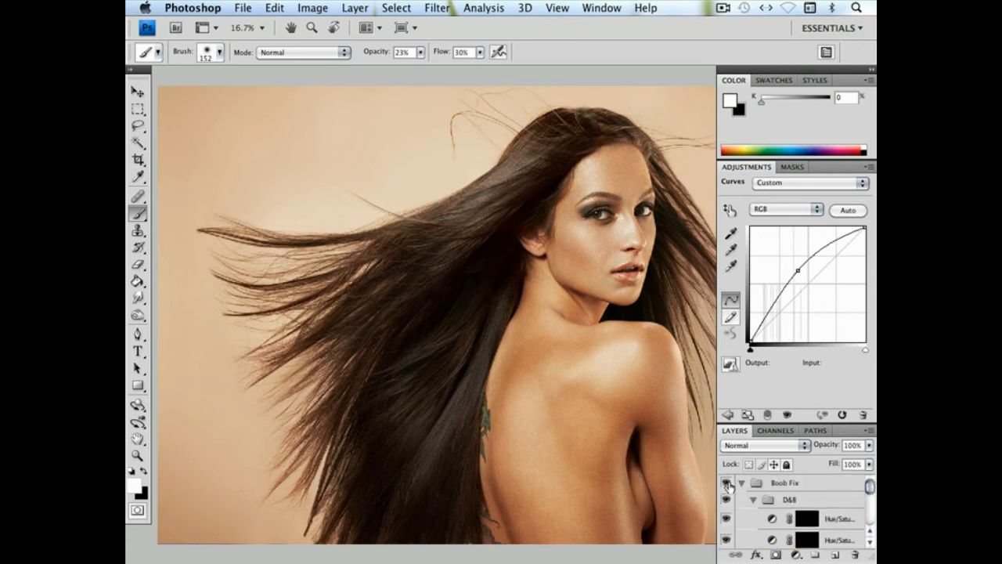
{"action": "left_click", "coordinate": [728, 486]}
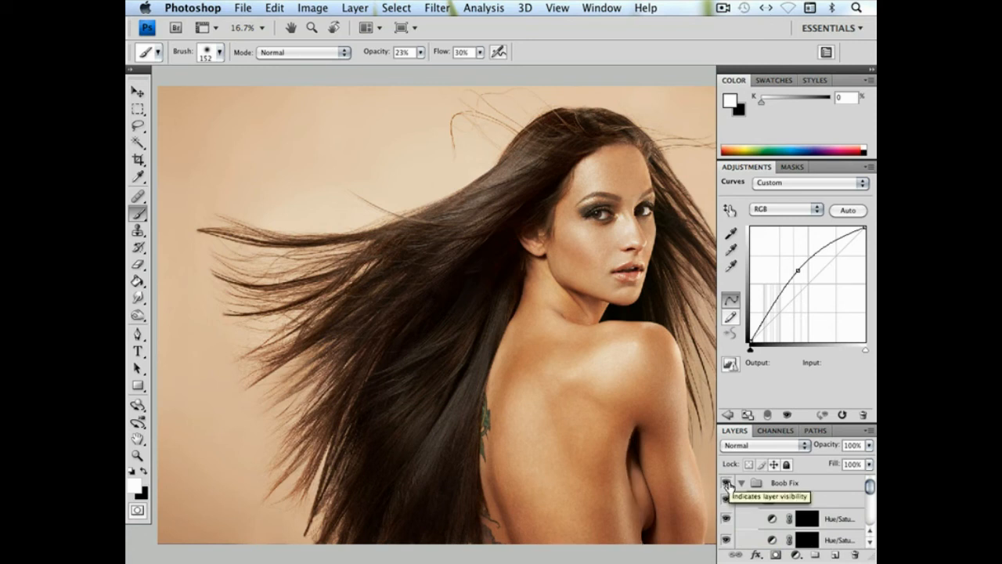
{"action": "left_click", "coordinate": [727, 486]}
{"action": "left_click", "coordinate": [727, 486]}
{"action": "left_click", "coordinate": [727, 486]}
{"action": "left_click", "coordinate": [727, 486]}
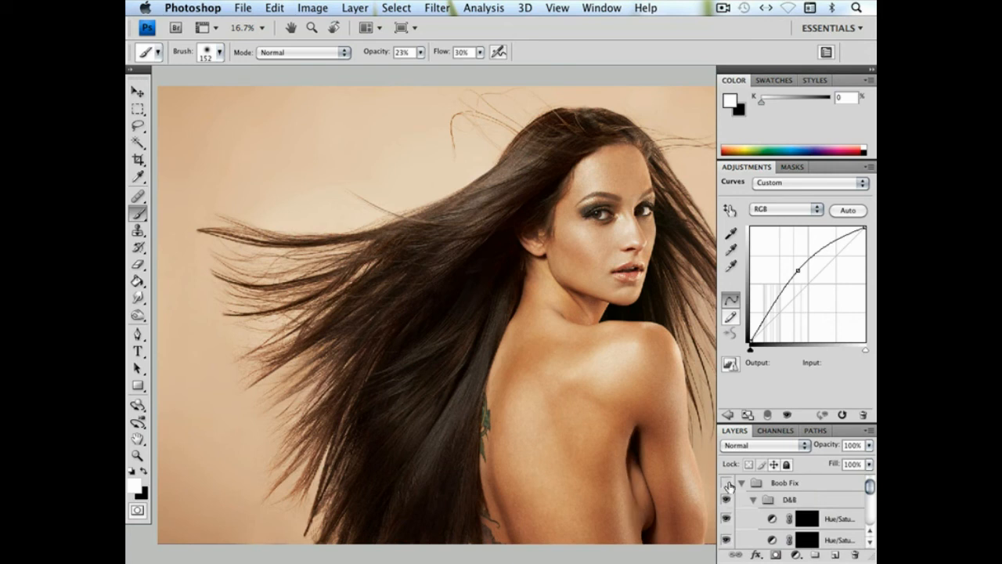
{"action": "left_click", "coordinate": [727, 486]}
Review the whole retouched portrait with the interface hidden, and bring the interface back
{"action": "left_click_drag", "start_coordinate": [682, 436], "coordinate": [623, 431]}
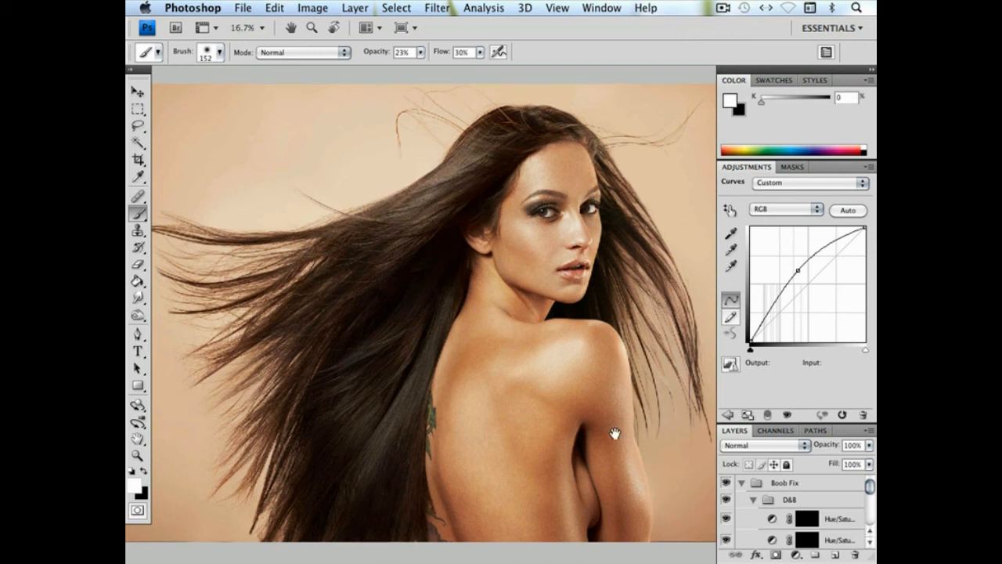
{"action": "key", "text": "Tab"}
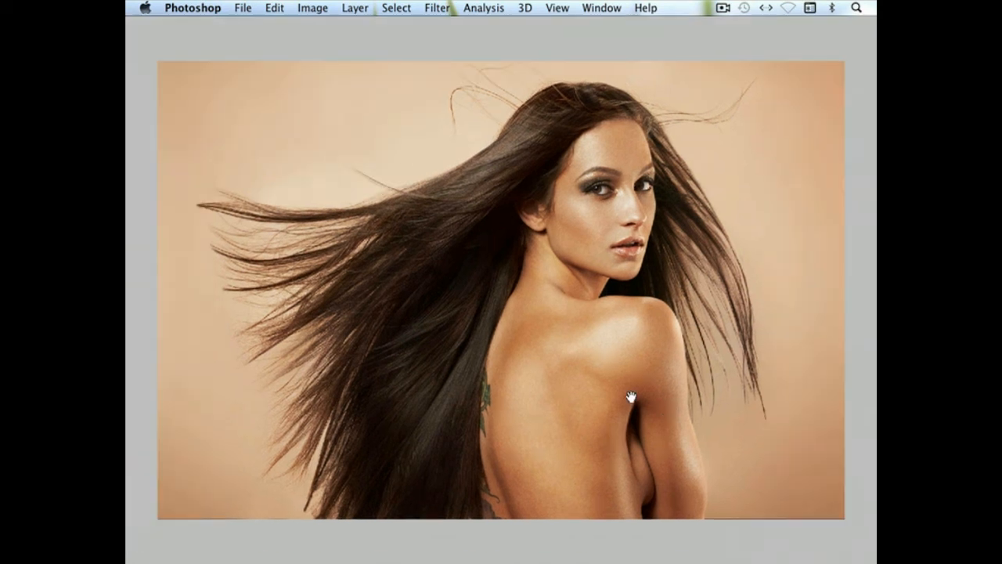
{"action": "left_click_drag", "start_coordinate": [632, 397], "coordinate": [622, 407]}
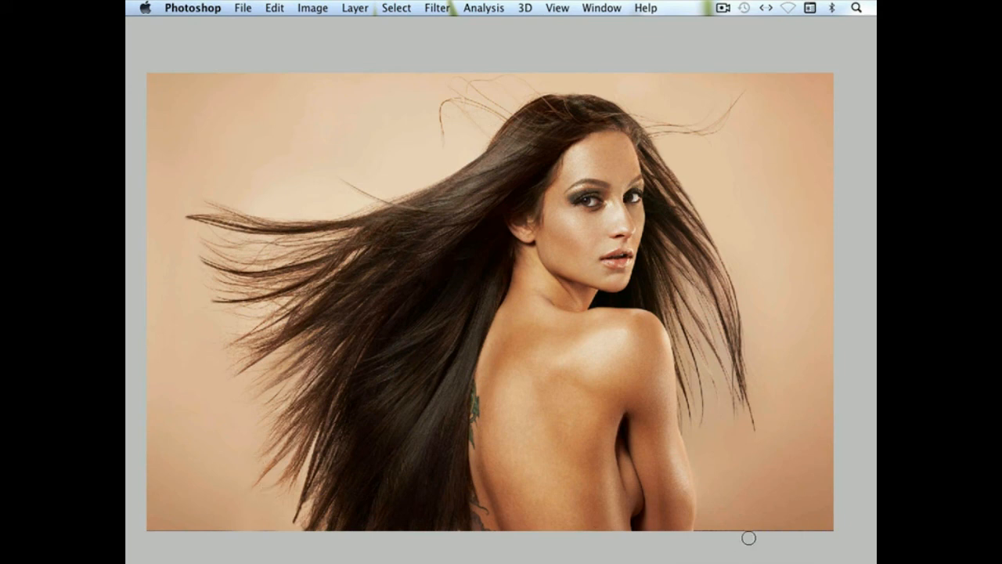
{"action": "key", "text": "Tab"}
Show only Layer 1 and examine the unretouched image with the interface hidden and shown
{"action": "left_click_drag", "start_coordinate": [871, 486], "coordinate": [871, 520]}
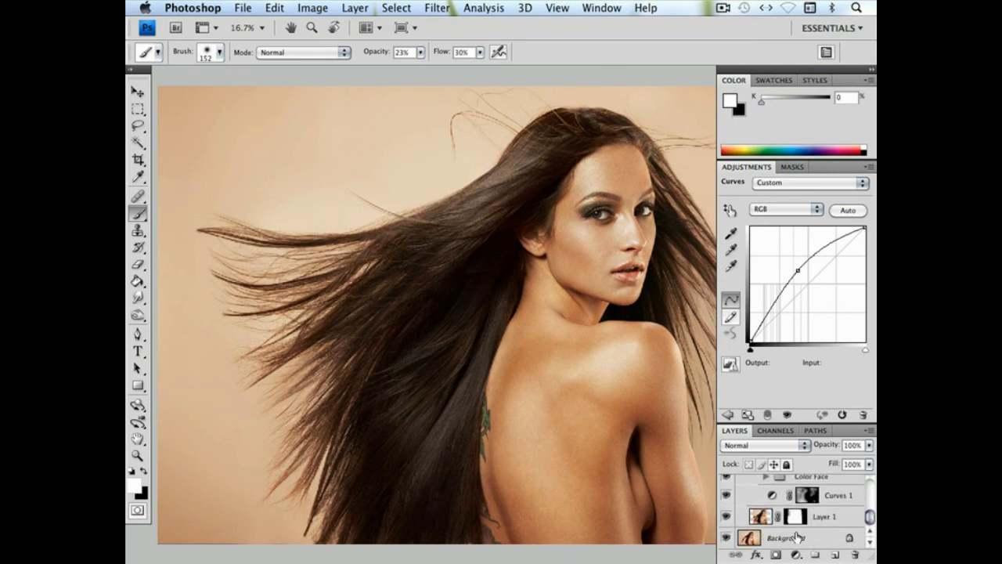
{"action": "left_click", "coordinate": [726, 519]}
{"action": "key", "text": "Tab"}
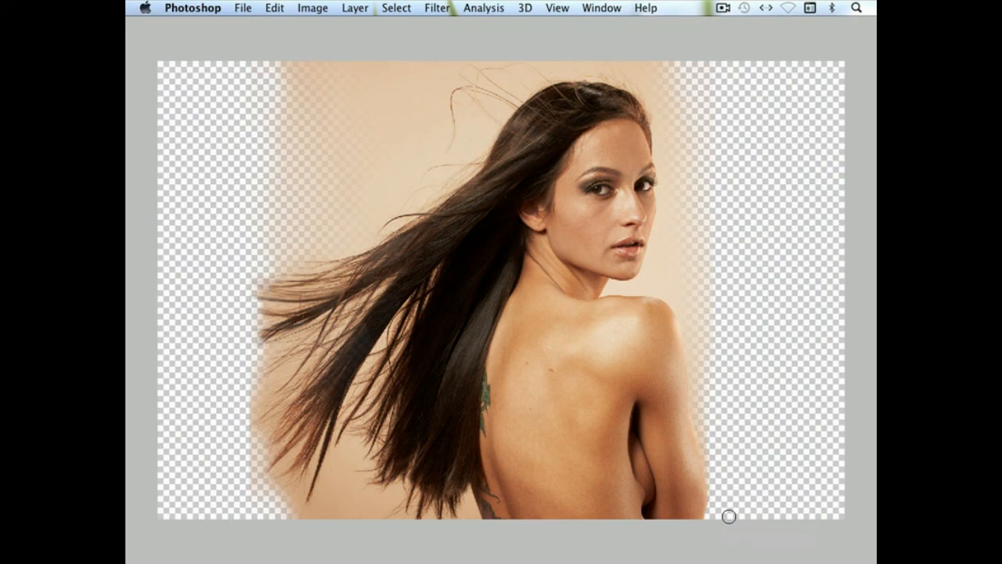
{"action": "key", "text": "Tab"}
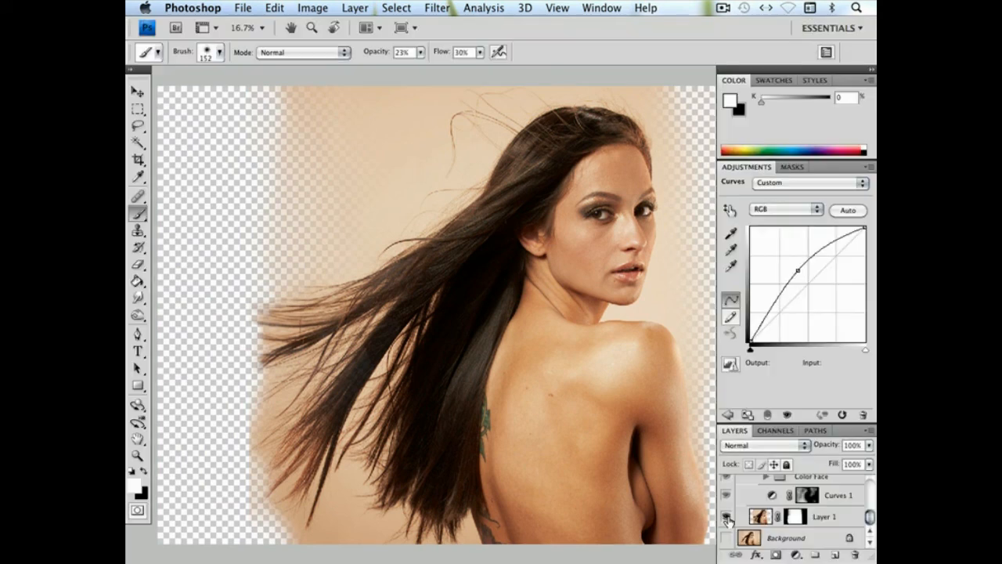
{"action": "key", "text": "space"}
{"action": "left_click_drag", "start_coordinate": [682, 399], "coordinate": [621, 398]}
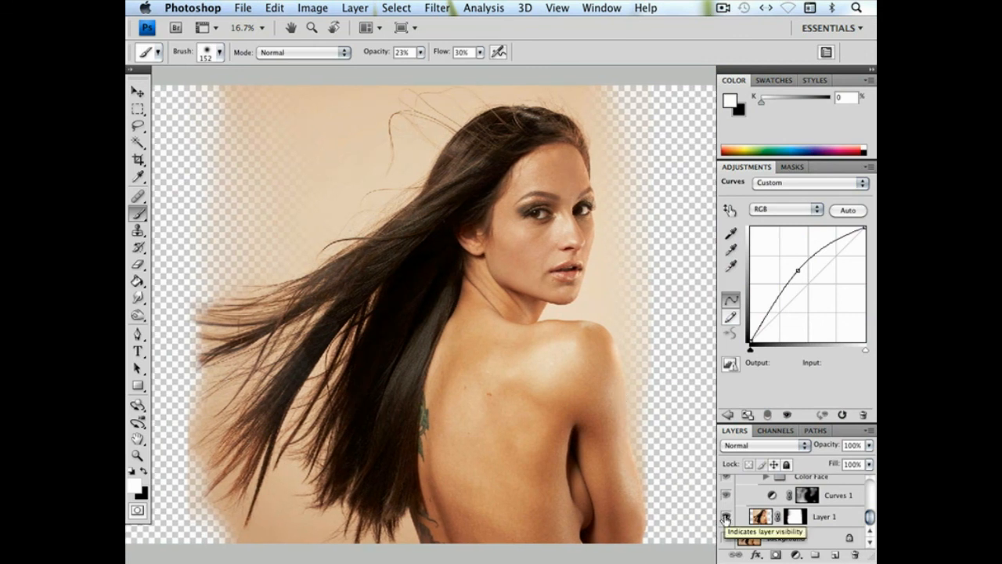
Compare the full retouch with Layer 1 alone by switching the other layers' visibility, ending with all layers visible
{"action": "left_click", "coordinate": [725, 517]}
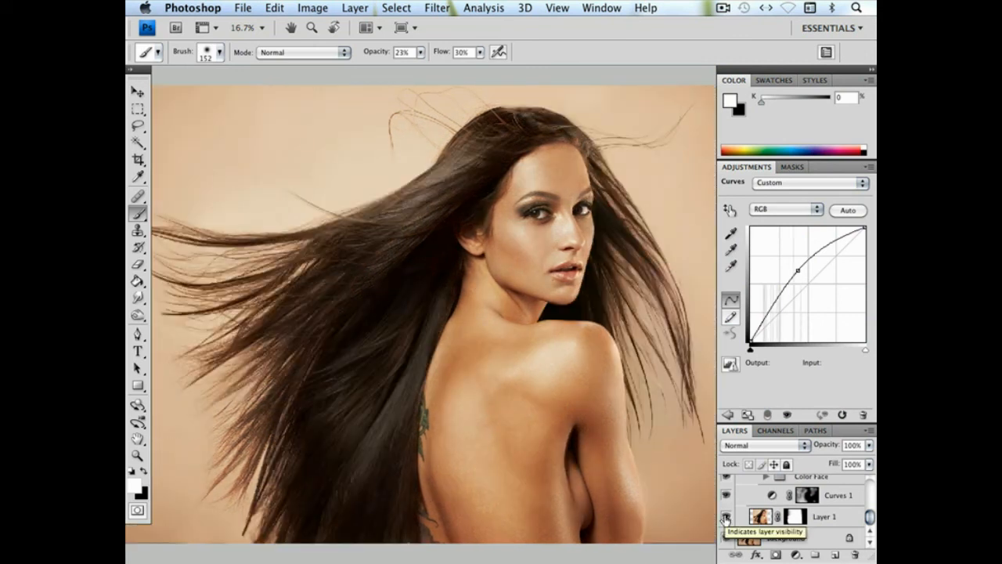
{"action": "left_click", "coordinate": [726, 517]}
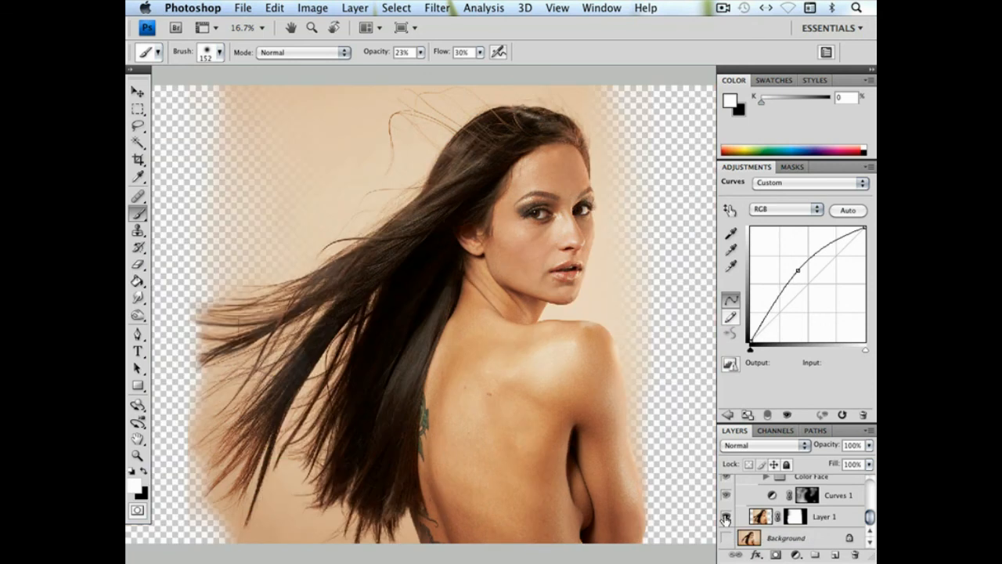
{"action": "left_click", "coordinate": [725, 537]}
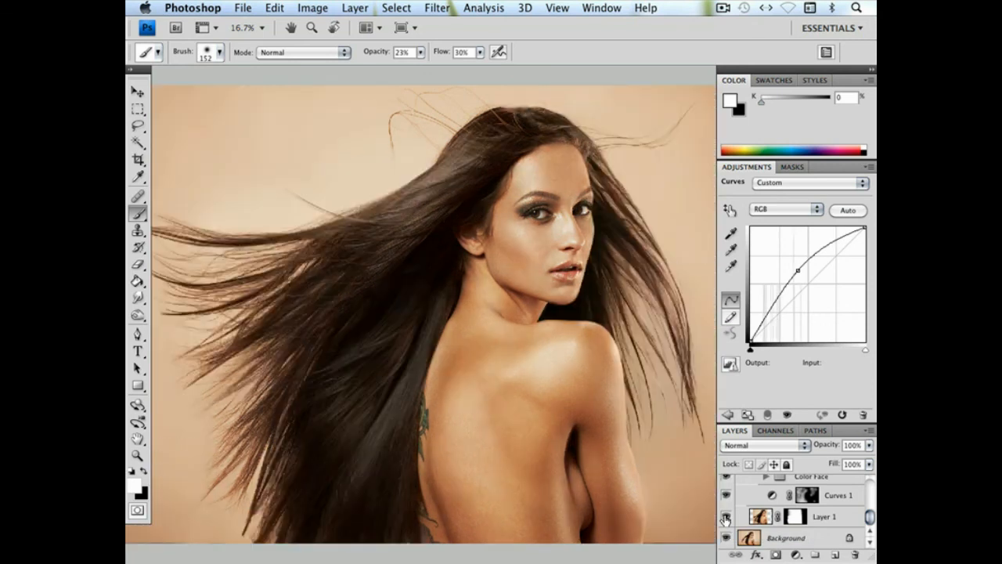